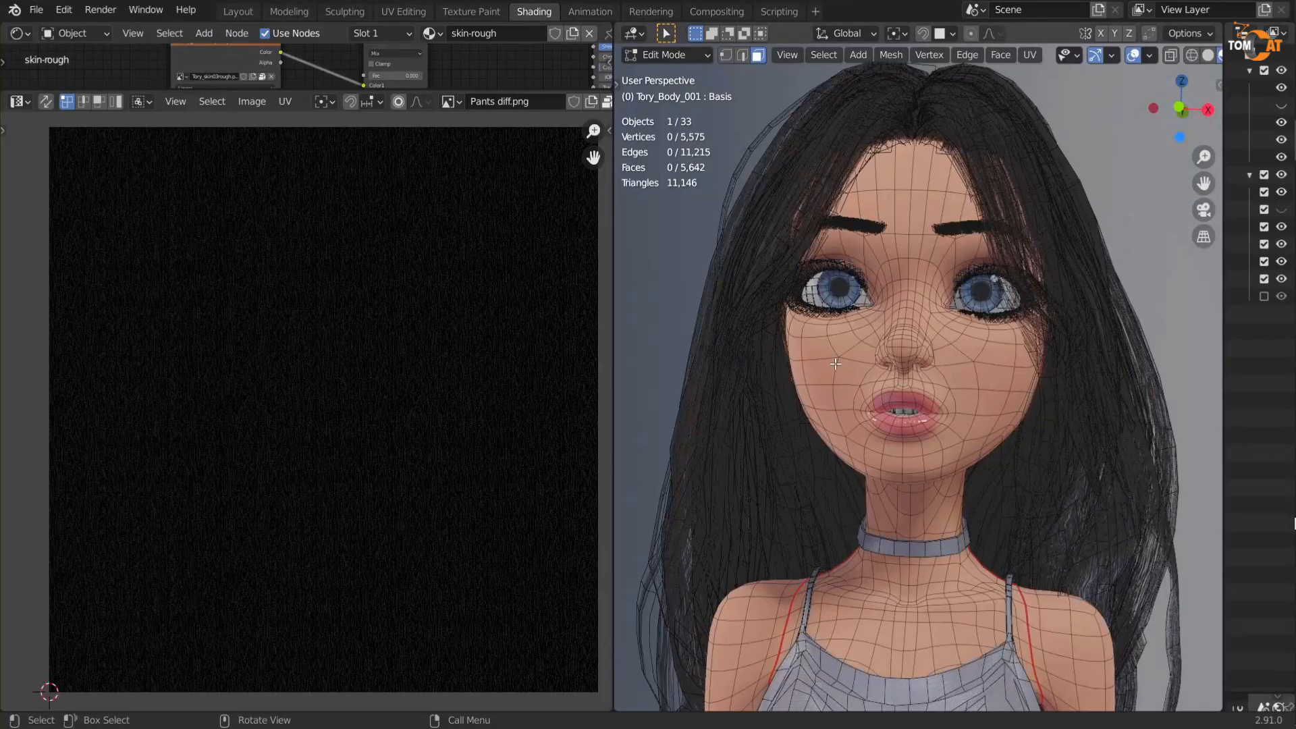
Step: Select all faces of the body mesh, show the Tory_skin.png image behind their UV layout, and deselect the faces
{"action": "left_click", "coordinate": [835, 363]}
{"action": "key", "text": "a"}
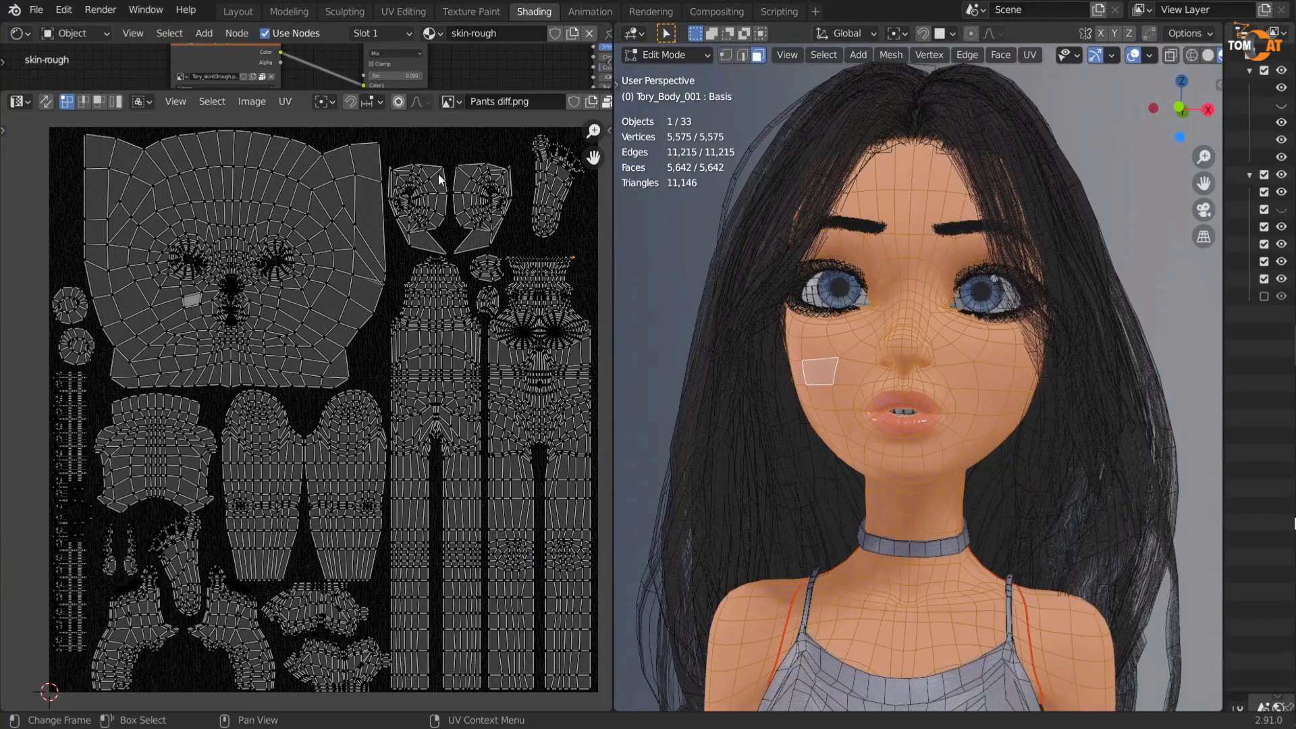
{"action": "left_click", "coordinate": [460, 102]}
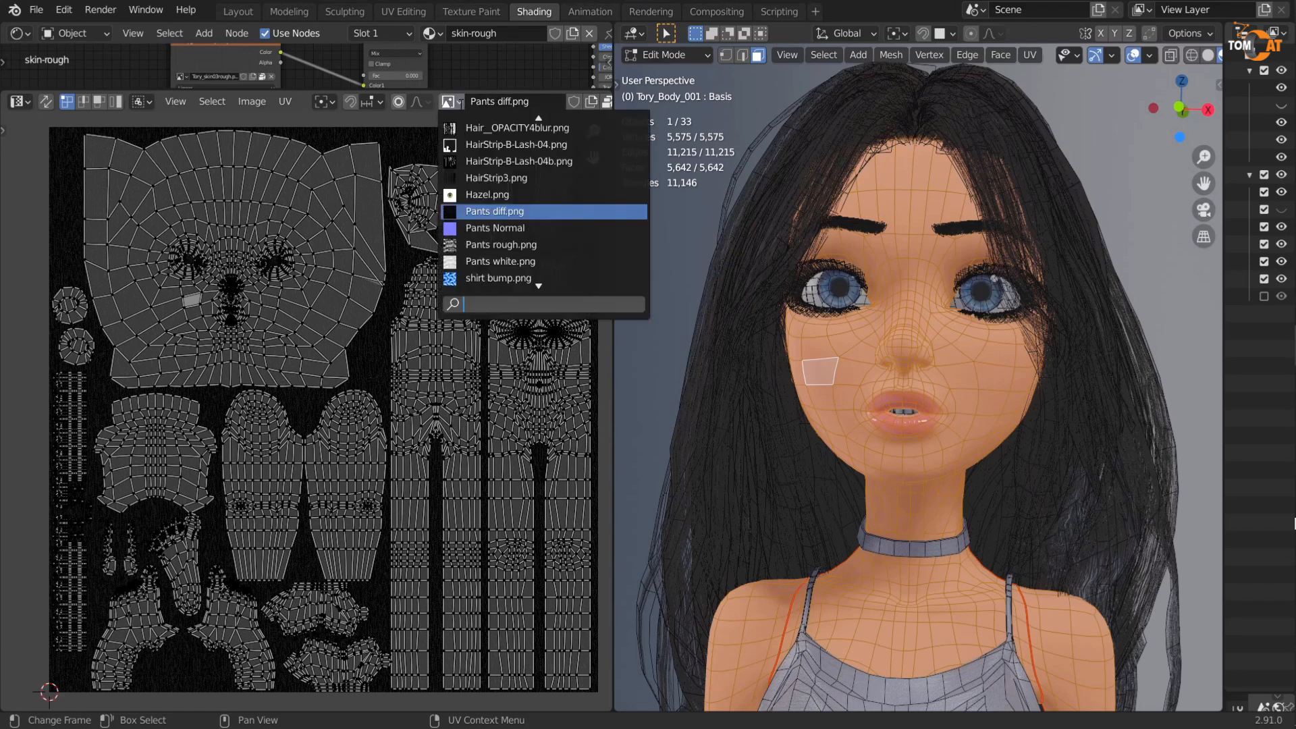
{"action": "type", "text": "skin"}
{"action": "left_click", "coordinate": [454, 144]}
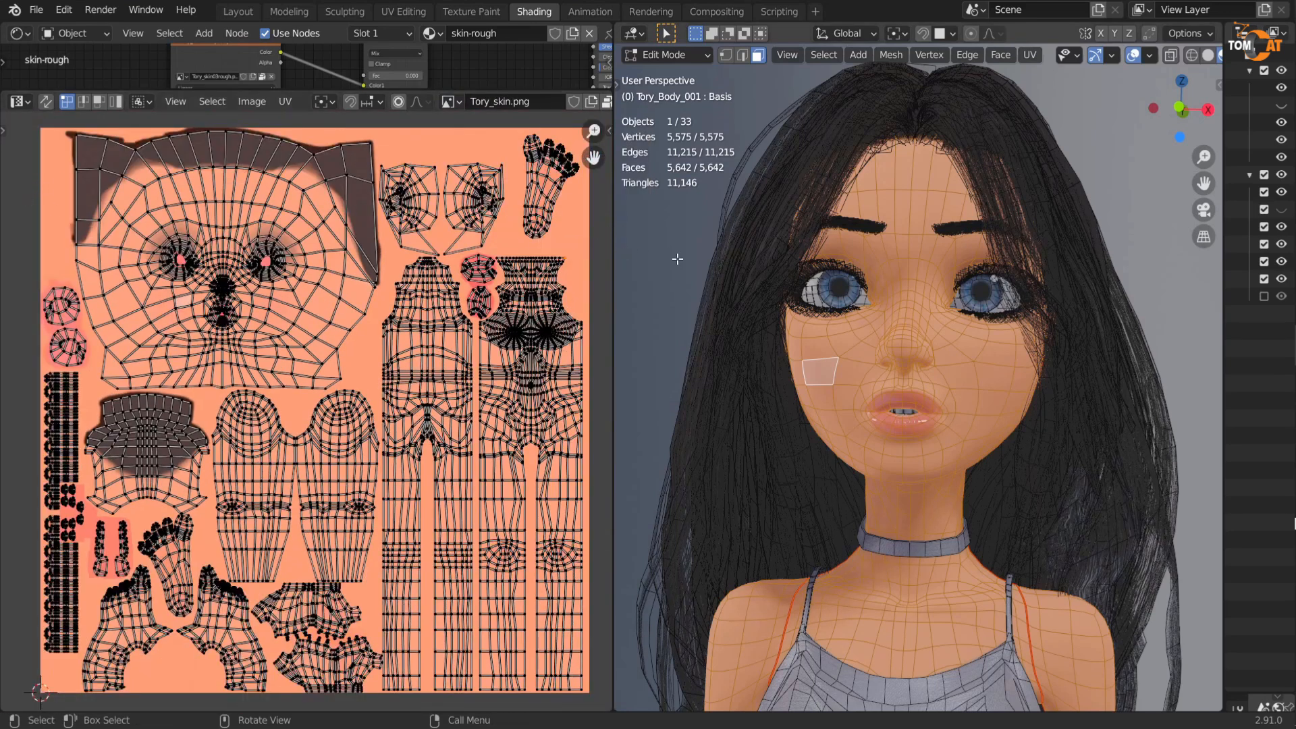
{"action": "key", "text": "alt+a"}
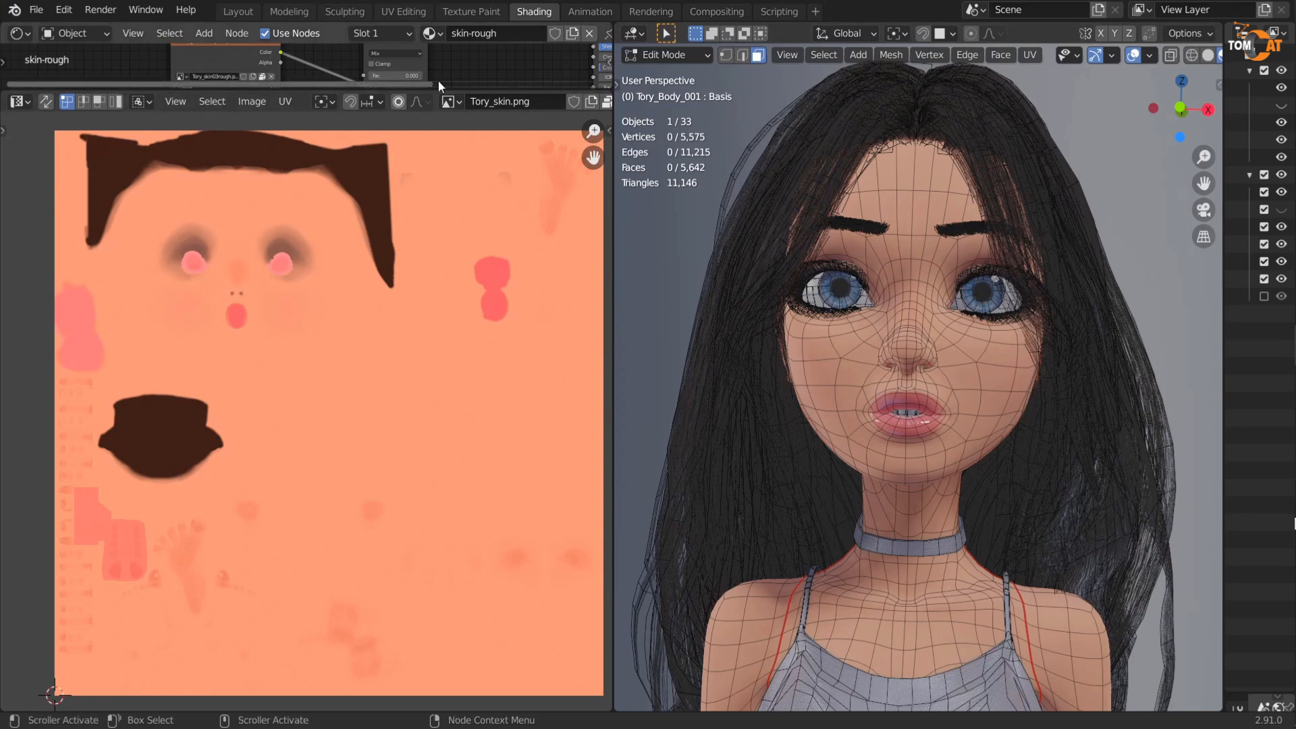
{"action": "left_click", "coordinate": [471, 12]}
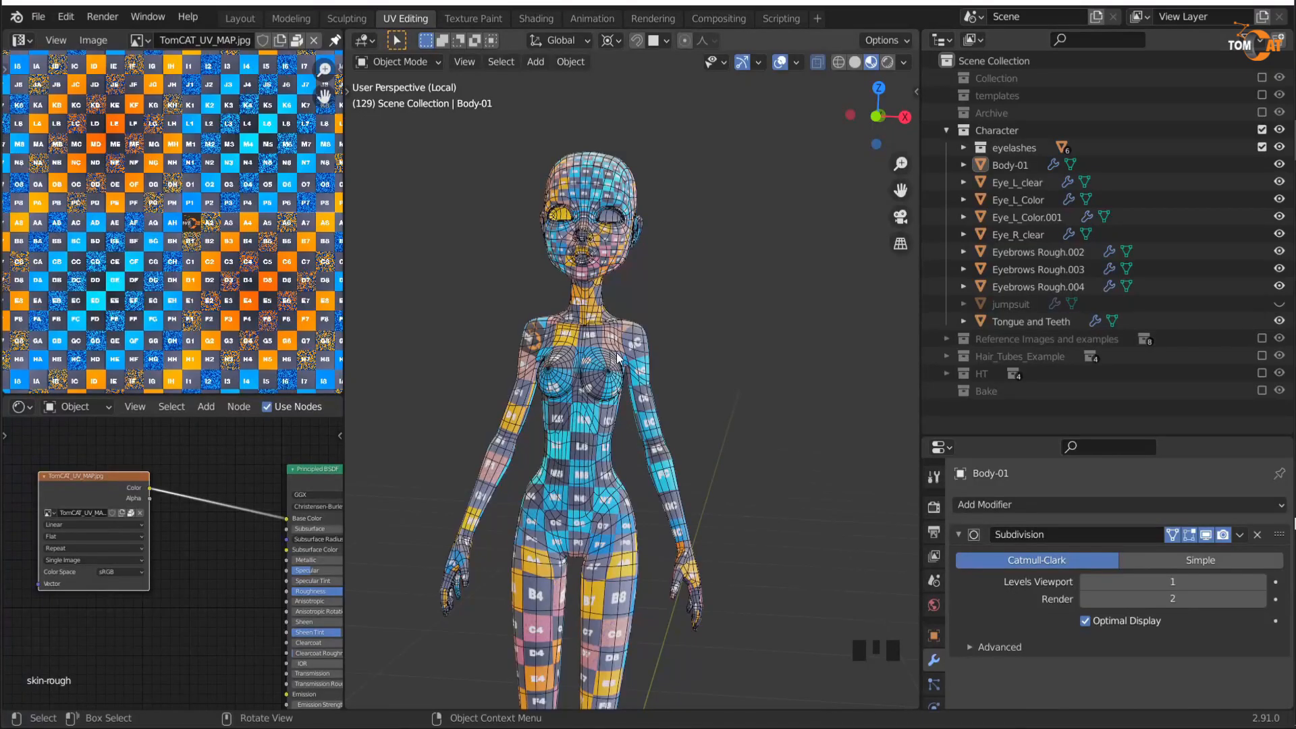
Step: Switch to the Modeling workspace with solid shading and split the 3D viewport into two side-by-side views
{"action": "middle_click_drag", "start_coordinate": [618, 358], "coordinate": [551, 328]}
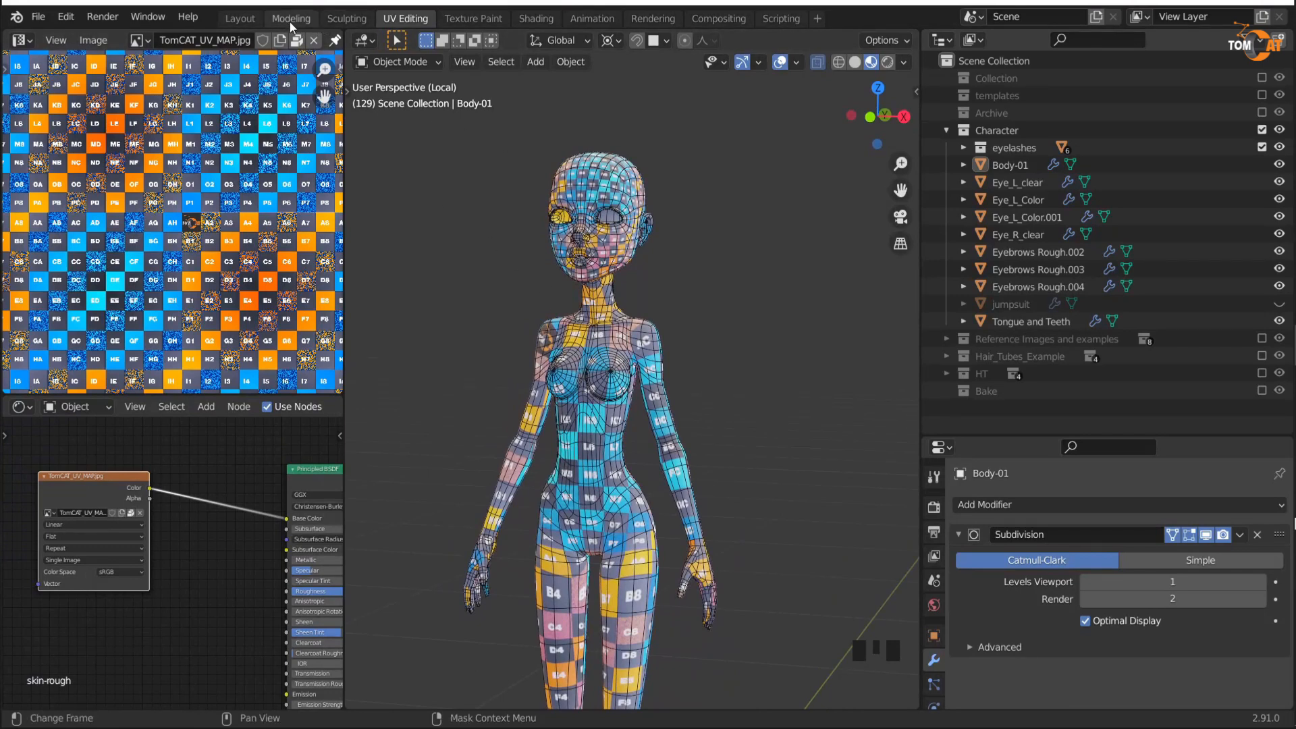
{"action": "left_click", "coordinate": [290, 20]}
{"action": "left_click", "coordinate": [904, 62]}
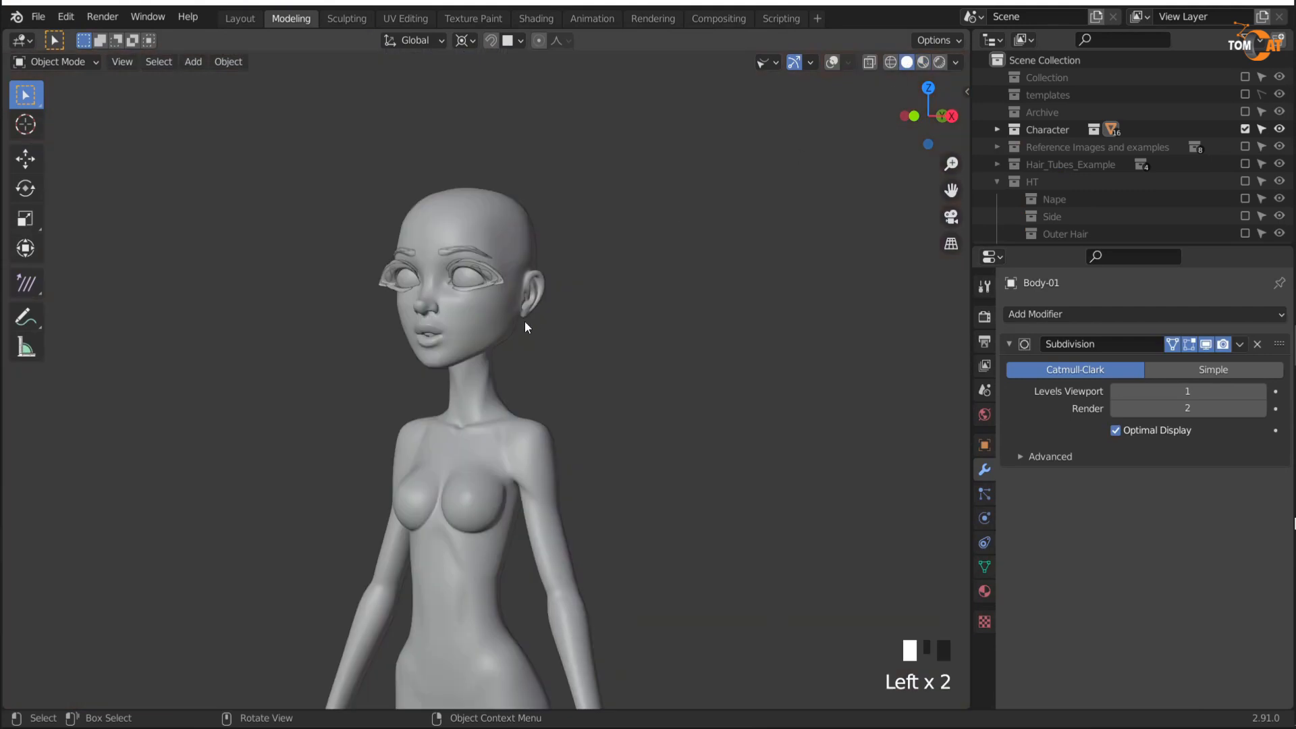
{"action": "left_click_drag", "start_coordinate": [6, 701], "coordinate": [449, 473]}
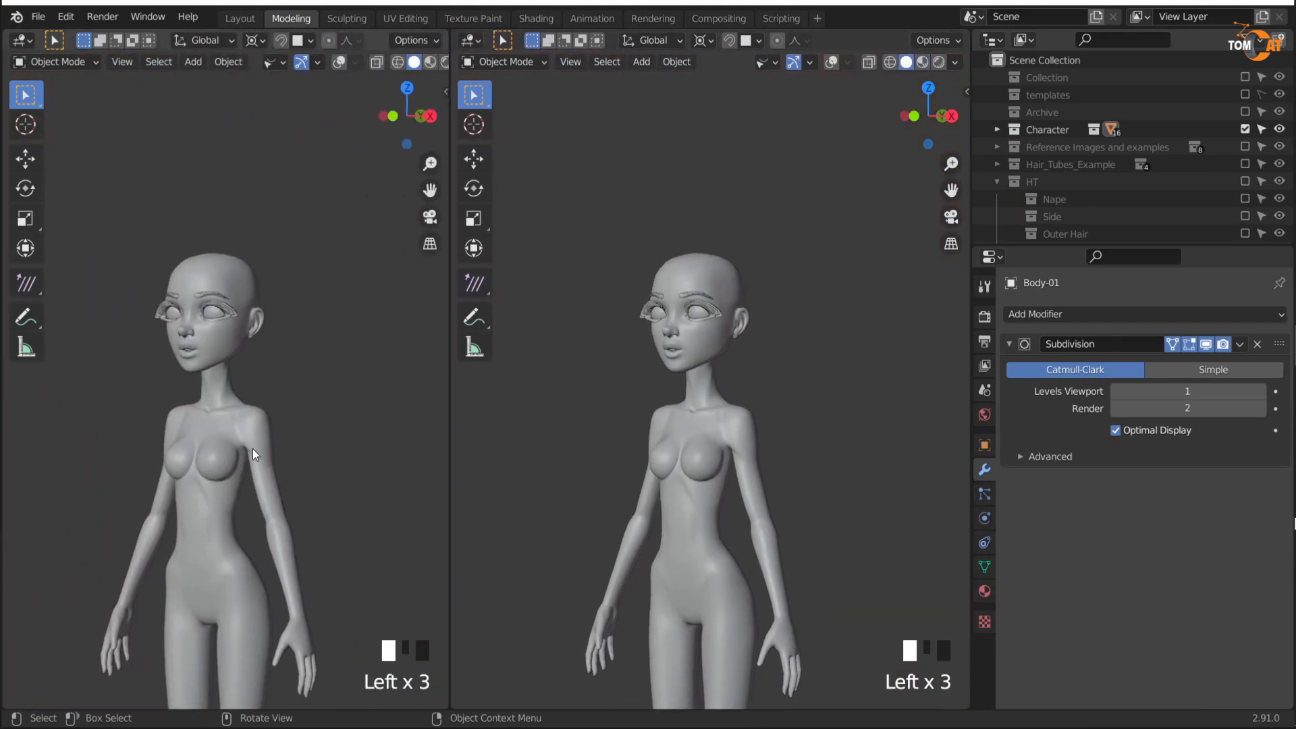
Step: Isolate the Body-01 mesh in local view in both 3D viewports
{"action": "middle_click_drag", "start_coordinate": [257, 447], "coordinate": [208, 439]}
{"action": "key", "text": "KP_Divide"}
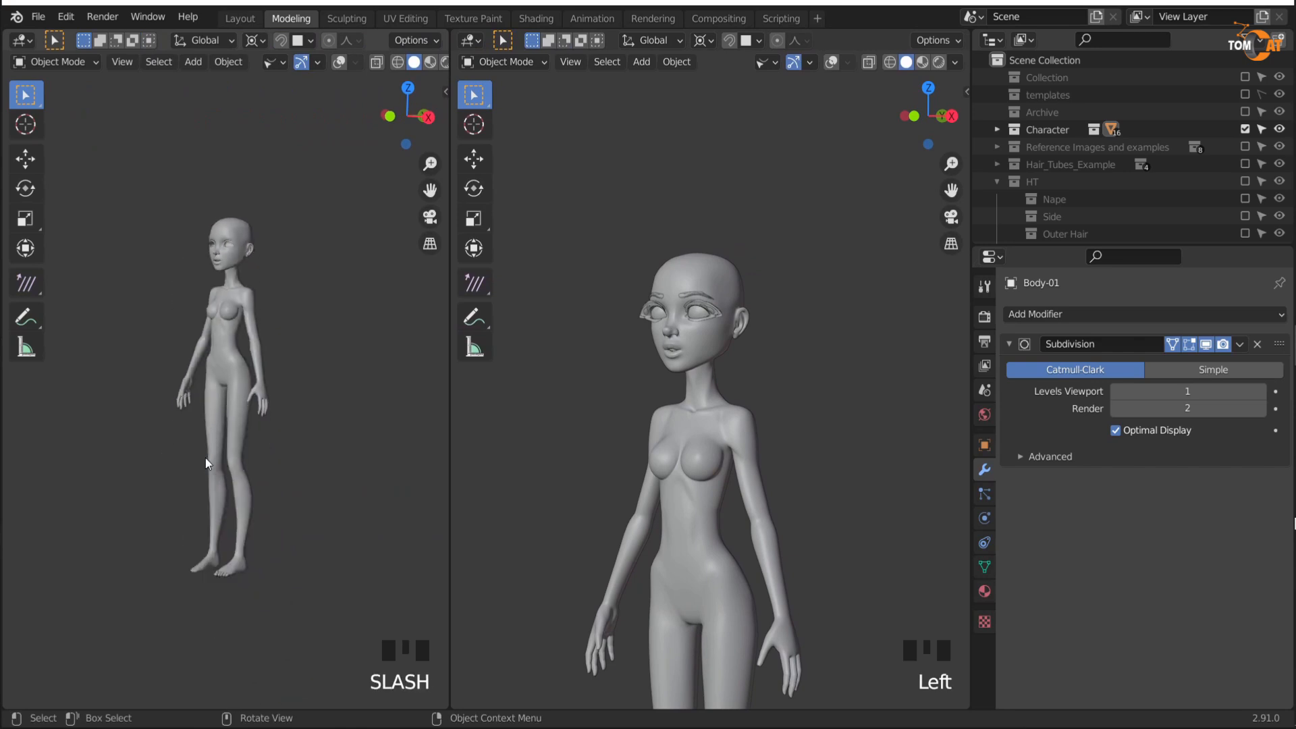
{"action": "scroll", "coordinate": [668, 385], "scroll_direction": "up", "scroll_amount": 4}
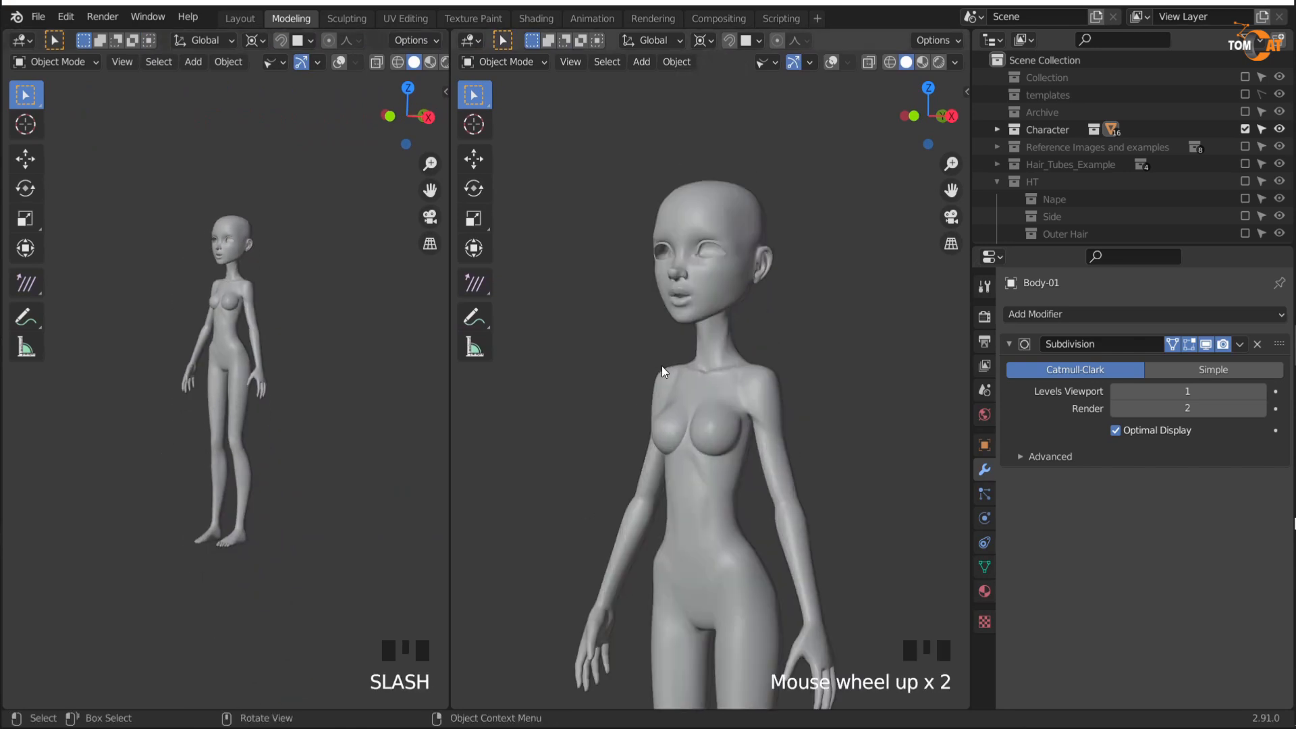
{"action": "scroll", "coordinate": [202, 226], "scroll_direction": "up", "scroll_amount": 6}
Step: Set one viewport to the right orthographic view and frame the character's head in both viewports
{"action": "left_click", "coordinate": [411, 125]}
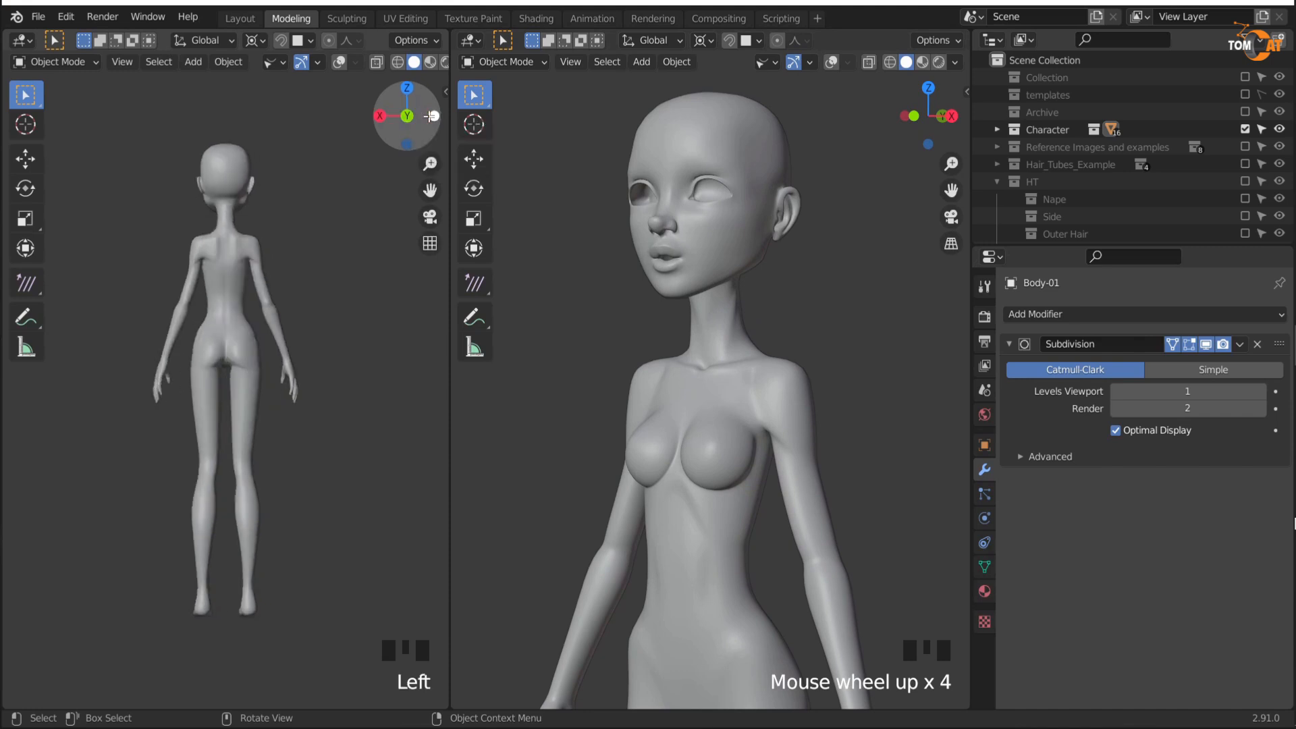
{"action": "left_click", "coordinate": [382, 116]}
{"action": "scroll", "coordinate": [187, 366], "scroll_direction": "up", "scroll_amount": 2}
{"action": "middle_click_drag", "start_coordinate": [187, 366], "coordinate": [189, 393], "text": "shift"}
{"action": "middle_click_drag", "start_coordinate": [630, 300], "coordinate": [667, 366], "text": "shift"}
{"action": "scroll", "coordinate": [630, 346], "scroll_direction": "up", "scroll_amount": 2}
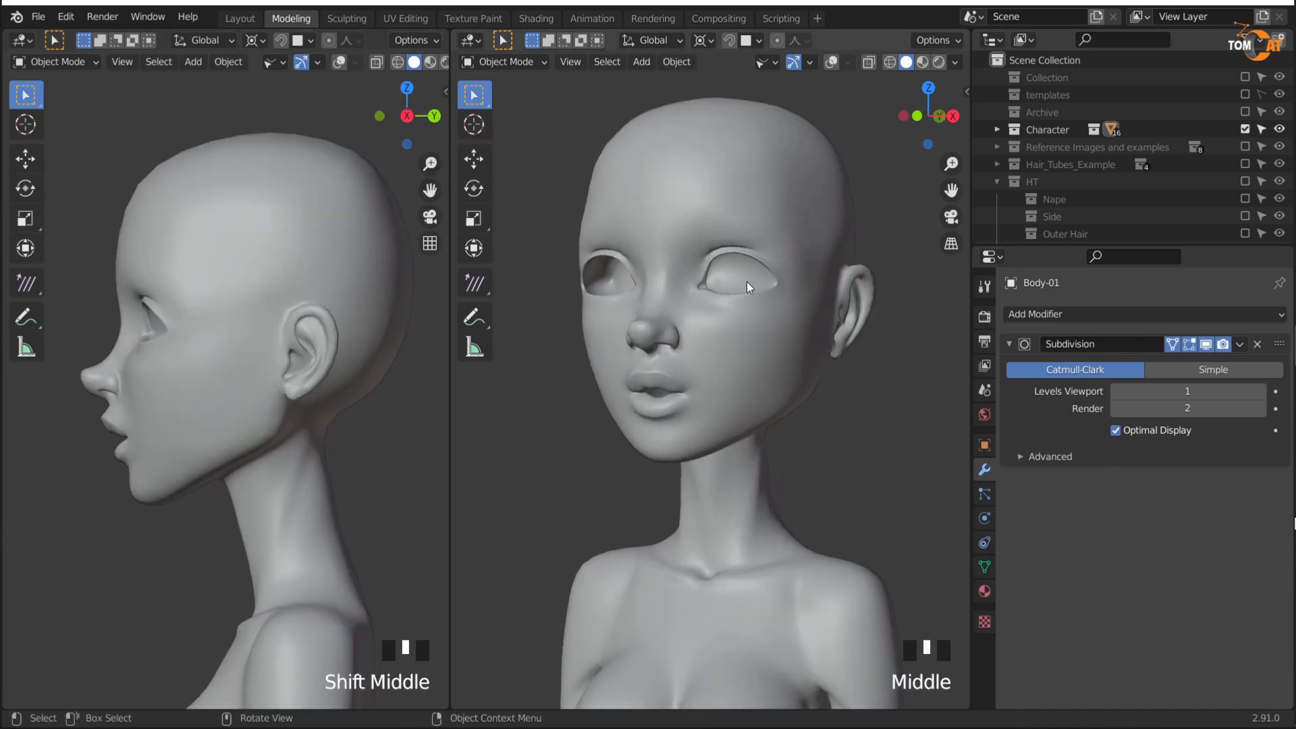
Step: Turn on the viewport overlays in the perspective view of the head
{"action": "middle_click_drag", "start_coordinate": [753, 336], "coordinate": [711, 334]}
{"action": "scroll", "coordinate": [711, 334], "scroll_direction": "up", "scroll_amount": 1}
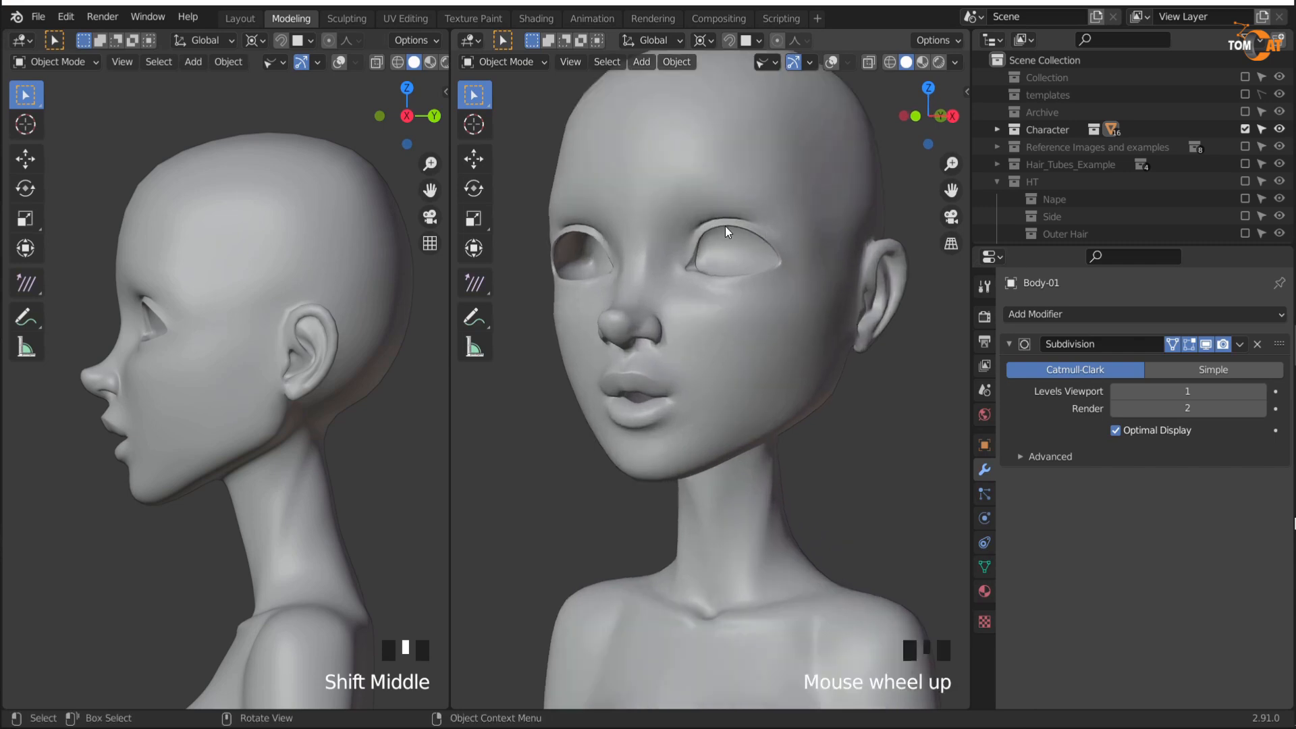
{"action": "key", "text": "n"}
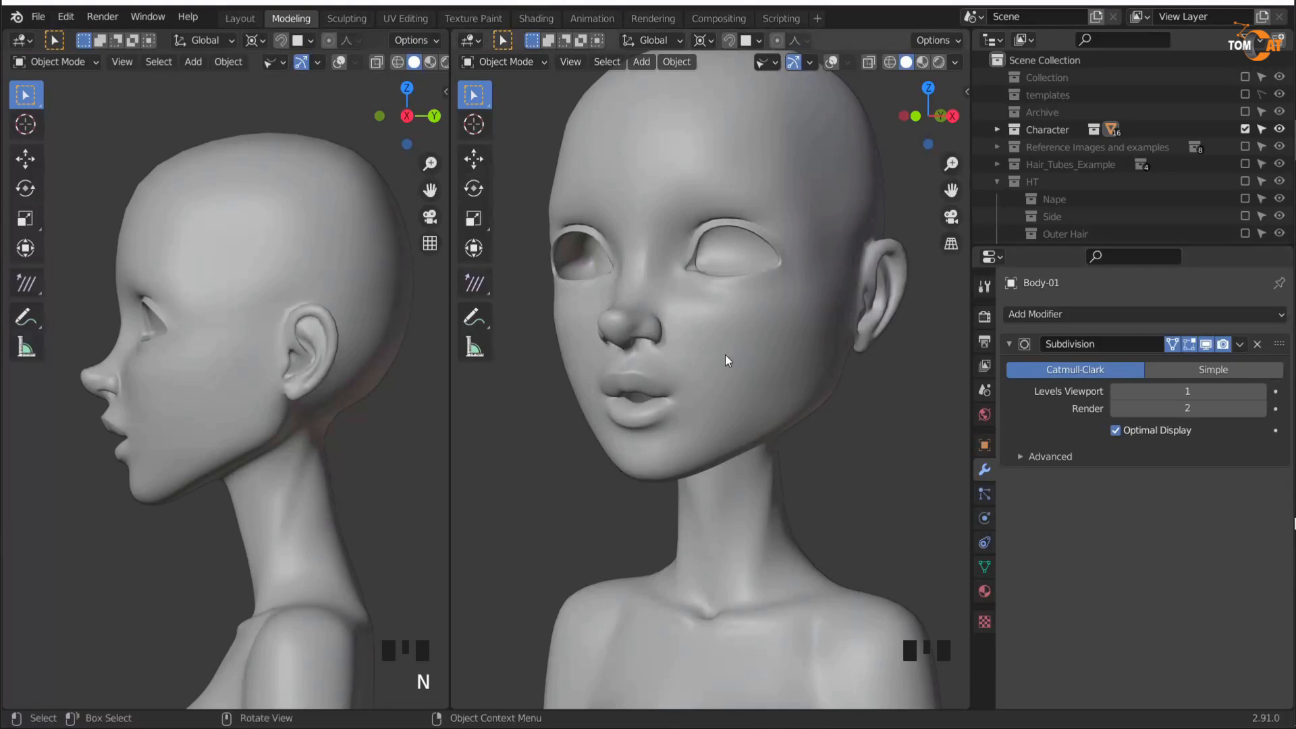
{"action": "middle_click_drag", "start_coordinate": [766, 354], "coordinate": [683, 224]}
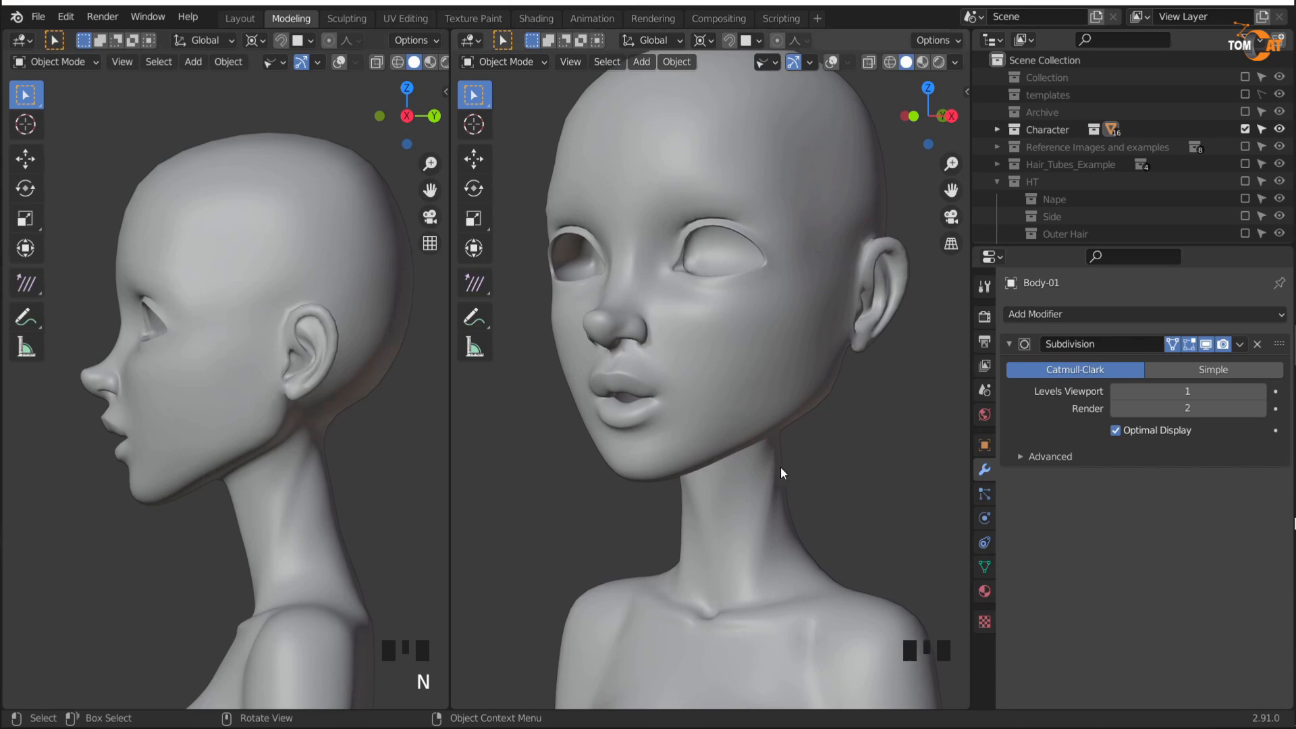
{"action": "key", "text": "shift+alt+z"}
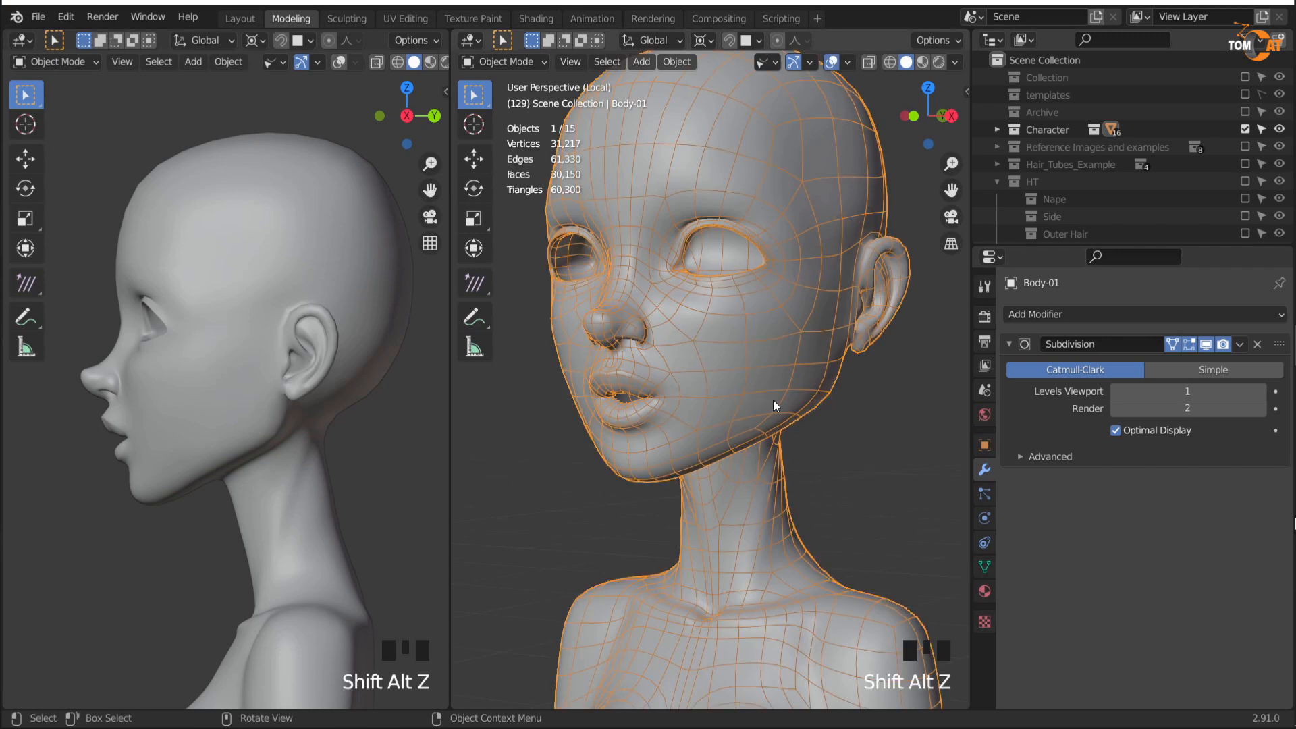
Step: Add a Basis shape key and a second shape key to the Body-01 mesh
{"action": "left_click", "coordinate": [984, 568]}
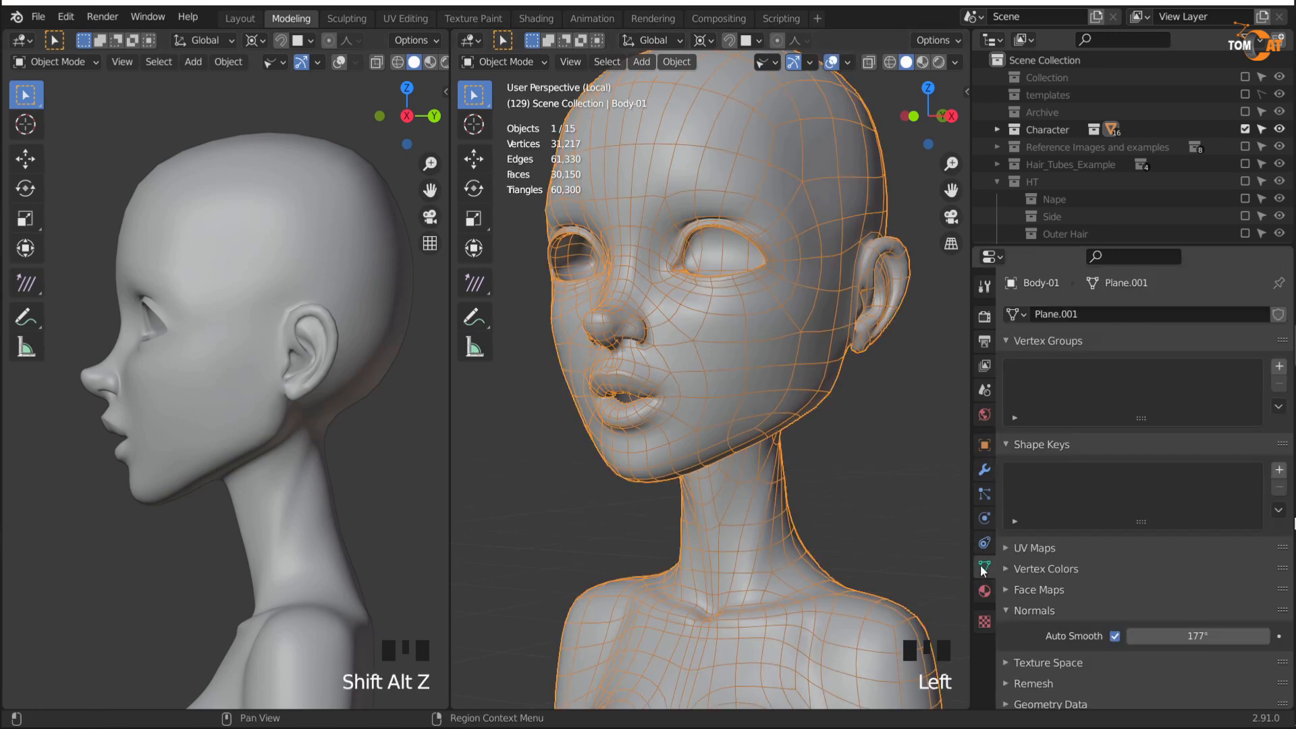
{"action": "scroll", "coordinate": [1044, 379], "scroll_direction": "up", "scroll_amount": 2}
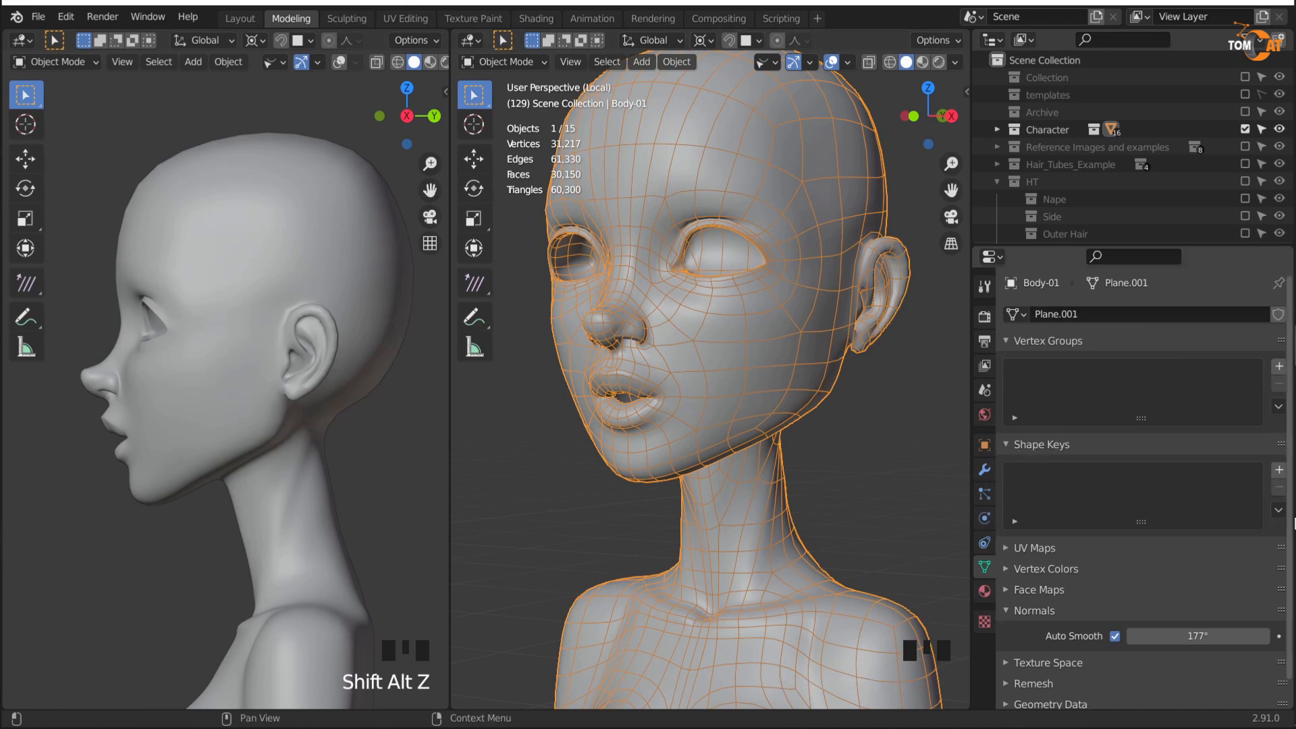
{"action": "key", "text": "Left"}
{"action": "key", "text": "Left"}
{"action": "key", "text": "Left"}
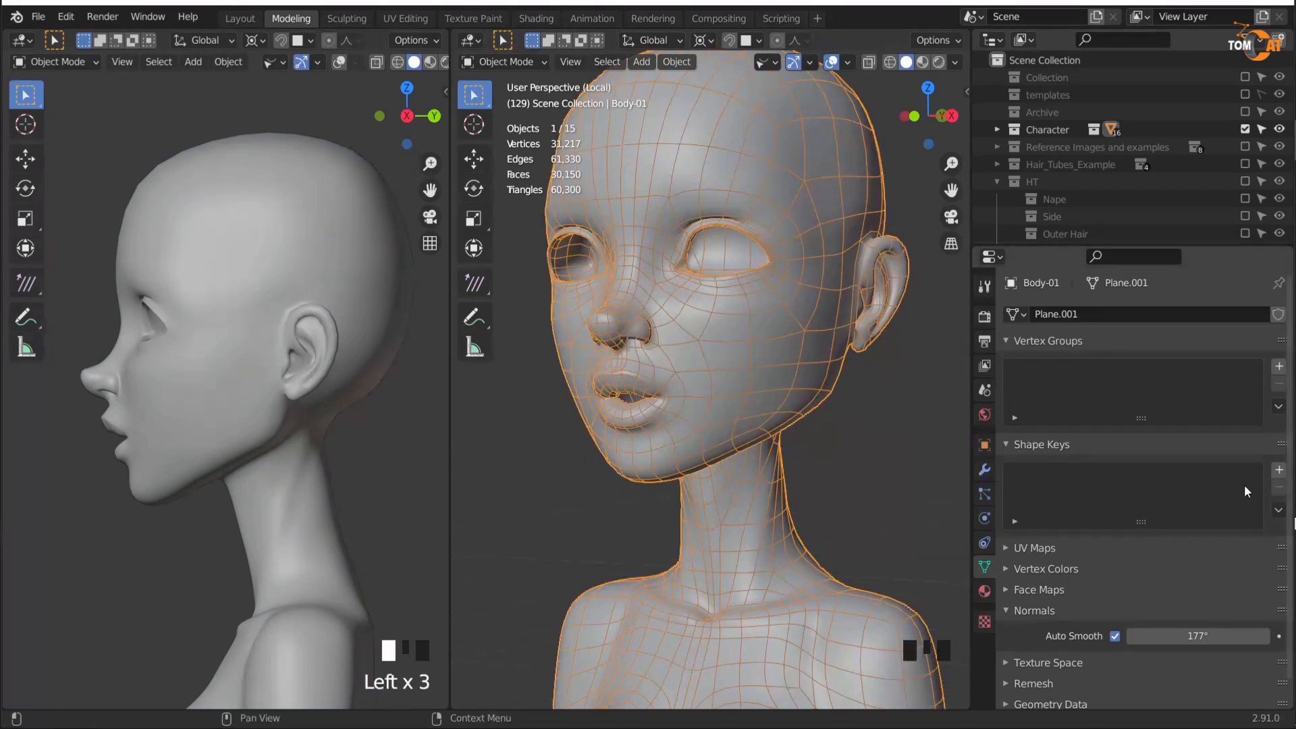
{"action": "left_click", "coordinate": [1276, 471]}
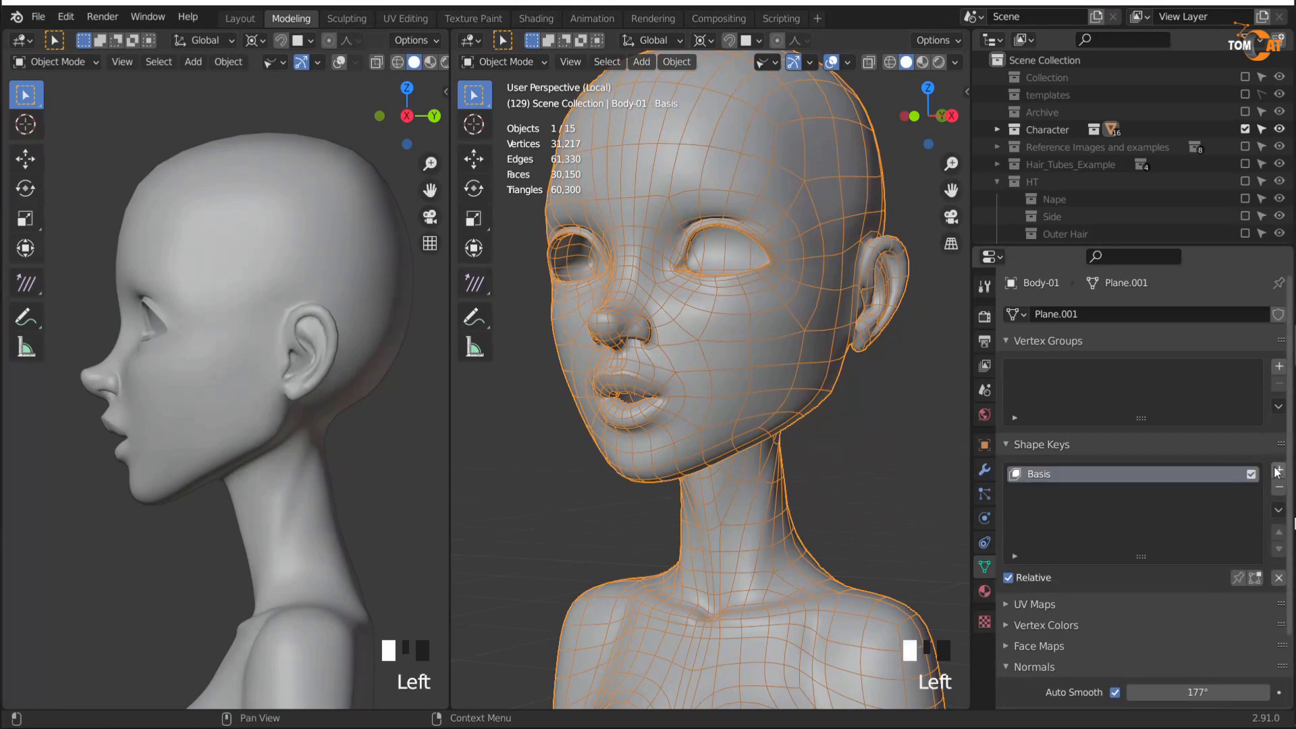
{"action": "left_click", "coordinate": [1278, 471]}
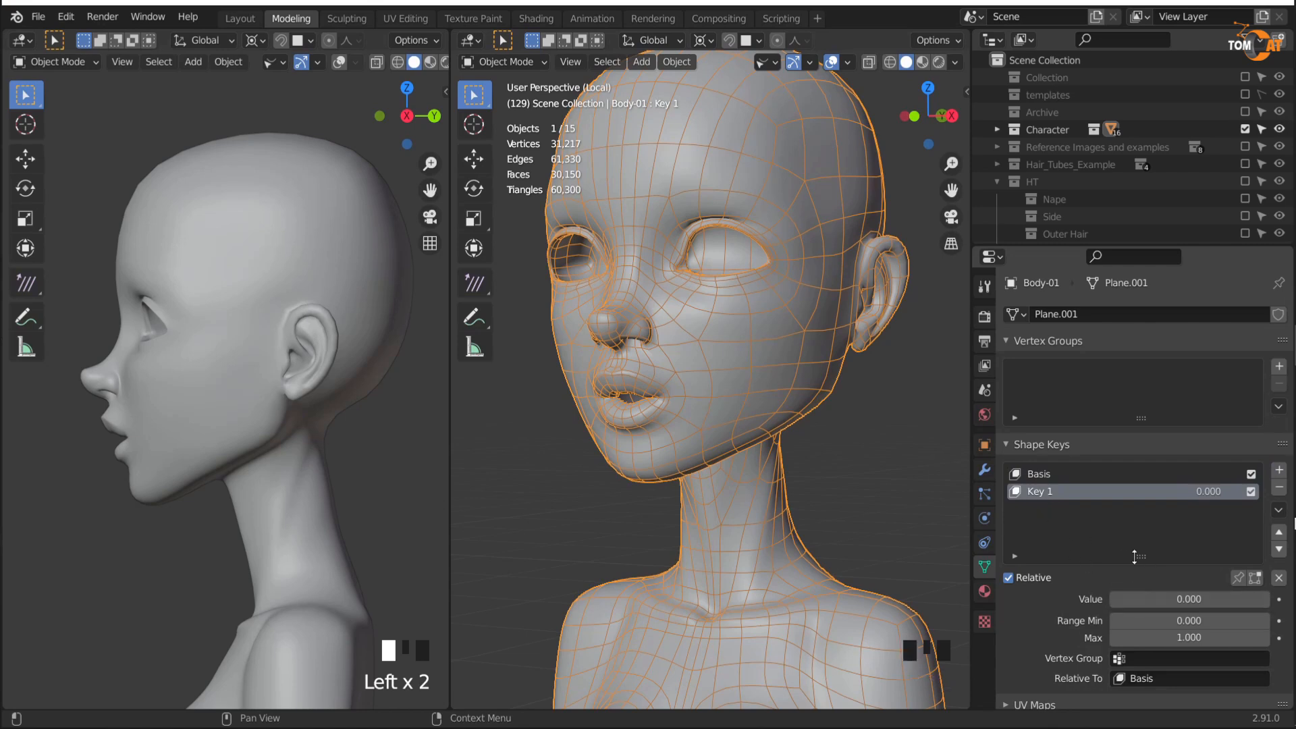
Step: Set the second shape key's value to 1.000 and, in Edit Mode, pull the selected shoulder face upward into a spike
{"action": "left_click_drag", "start_coordinate": [1136, 595], "coordinate": [1269, 598]}
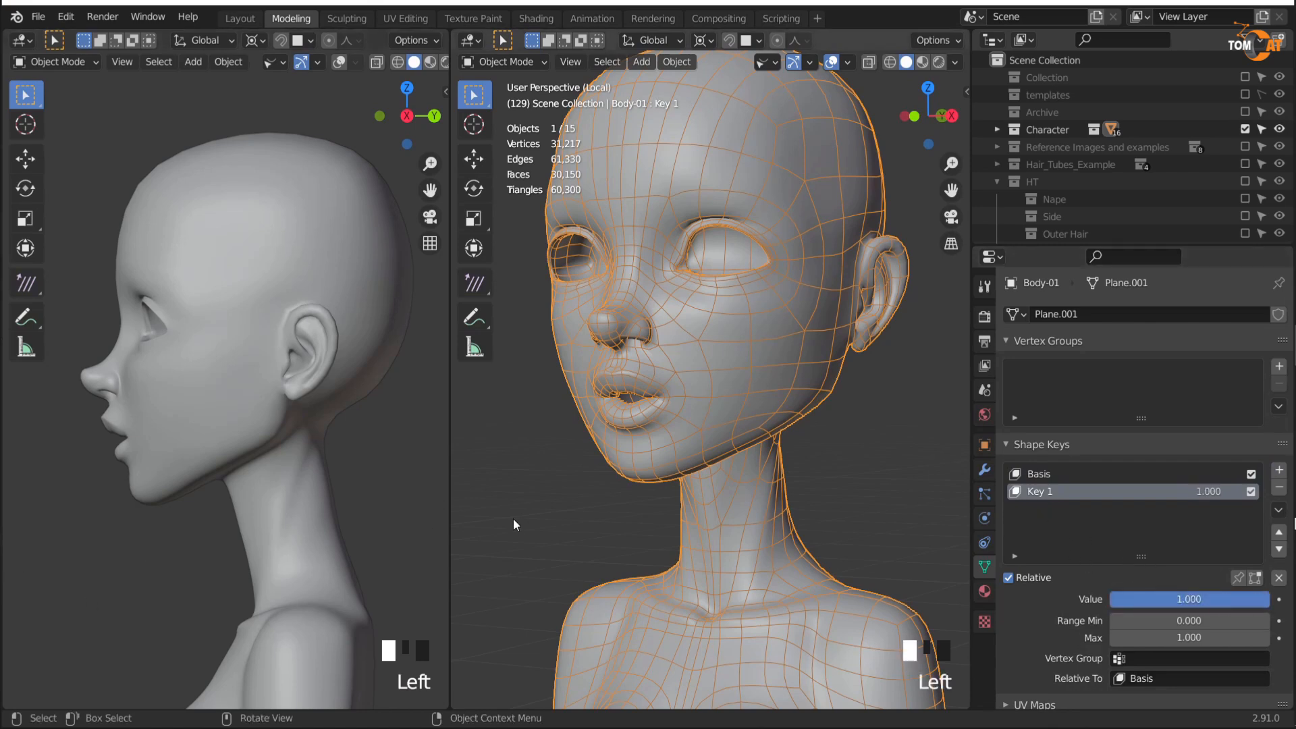
{"action": "key", "text": "Tab"}
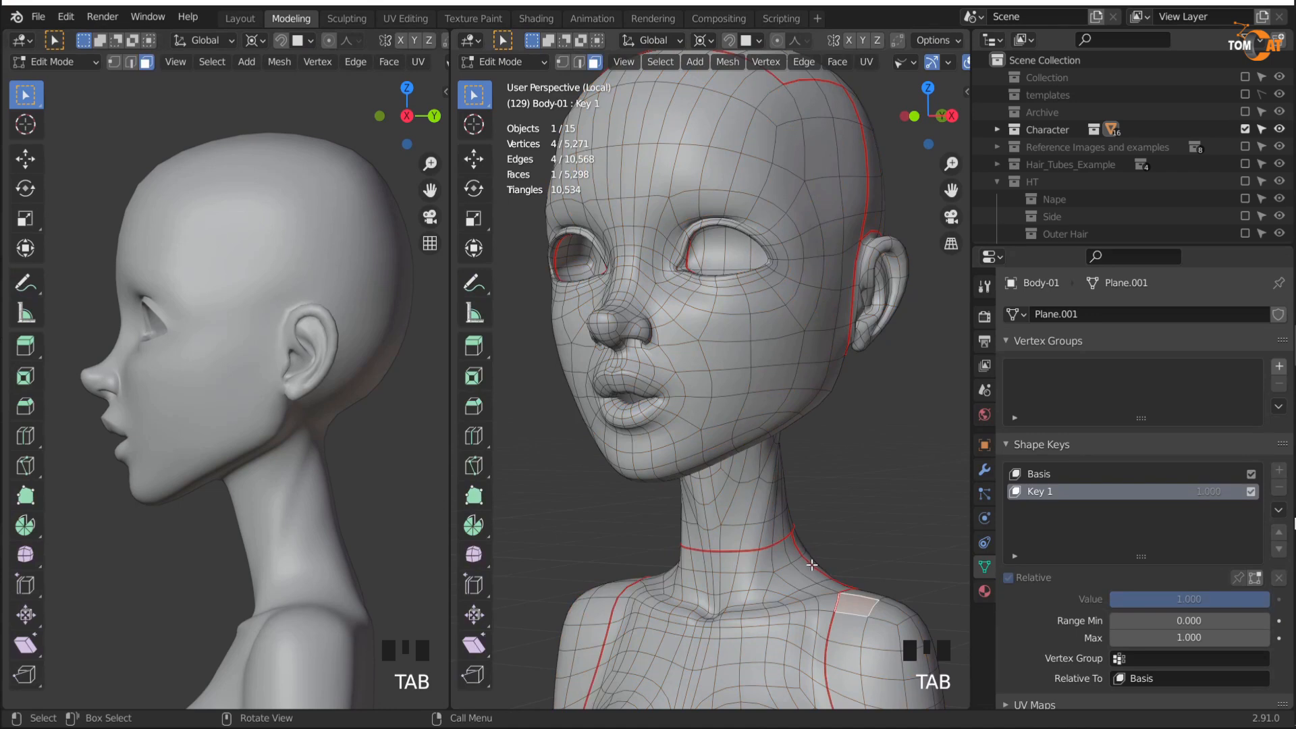
{"action": "key", "text": "g"}
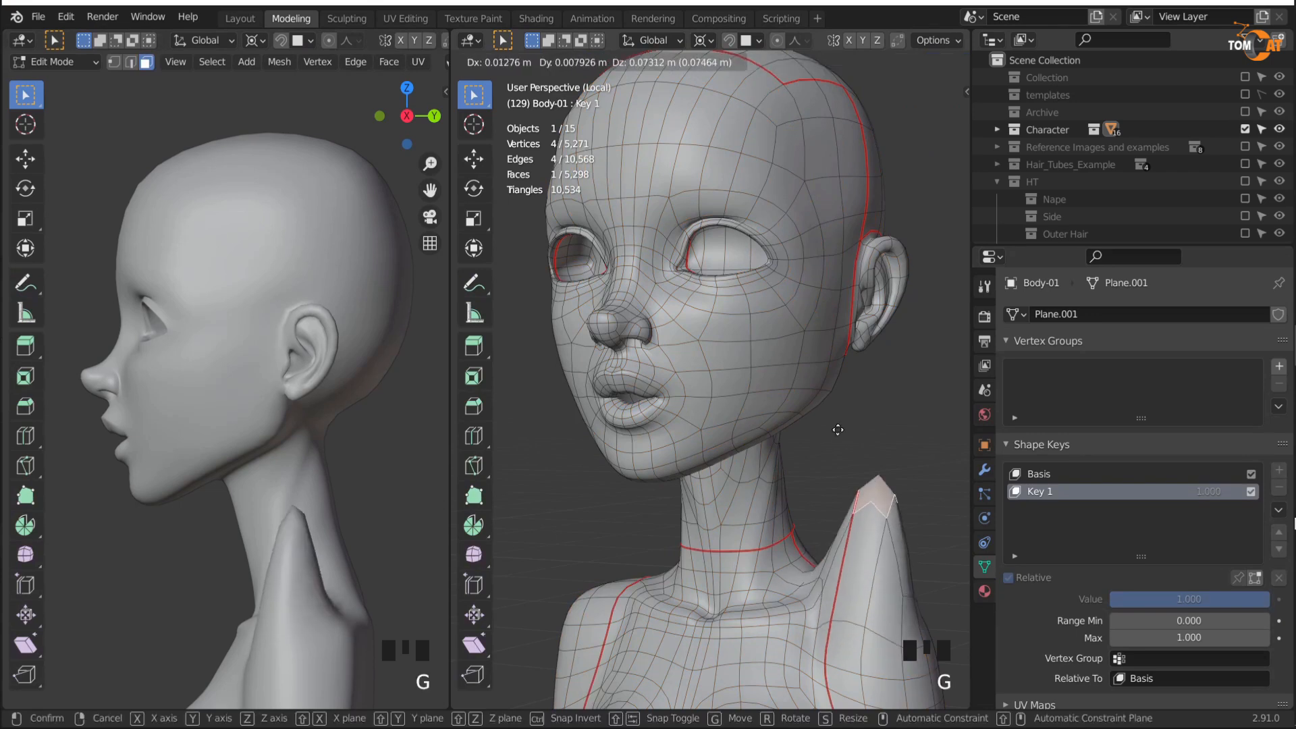
{"action": "left_click", "coordinate": [912, 449]}
{"action": "key", "text": "Tab"}
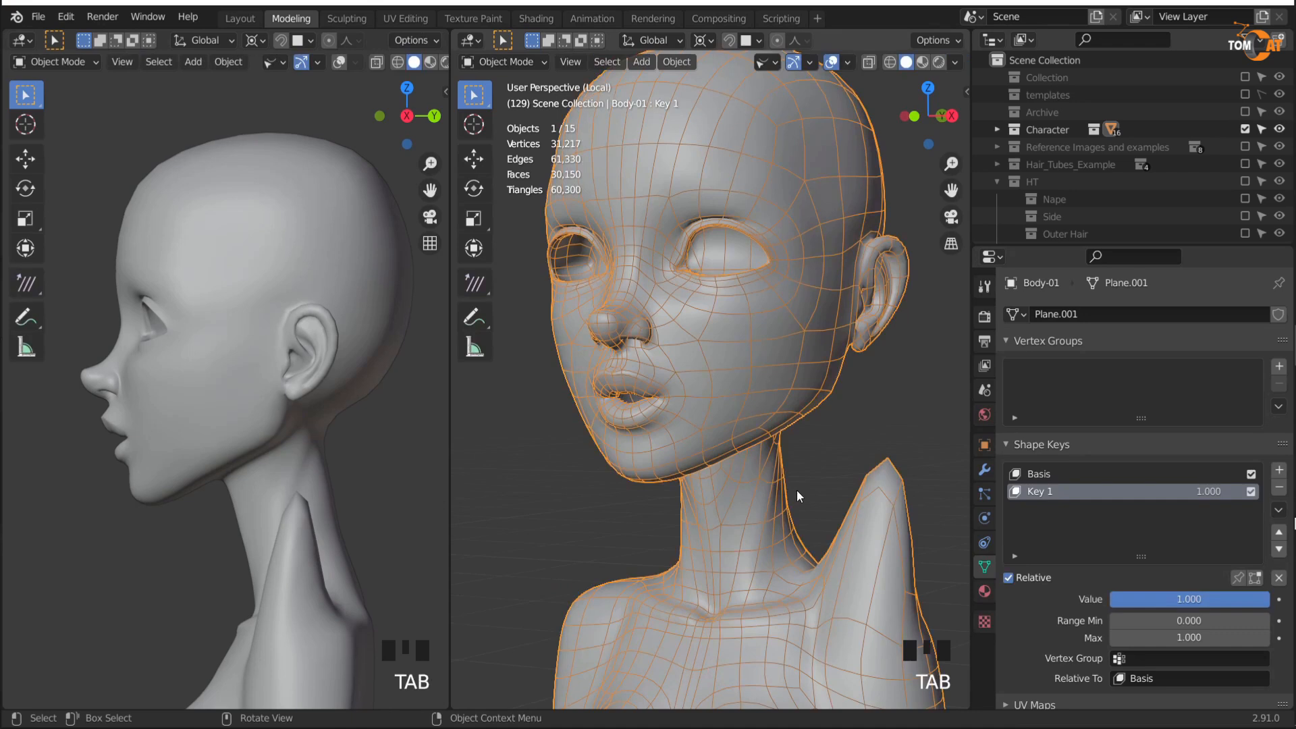
Step: Test the shoulder deformation by reducing the second shape key's value to 0.000
{"action": "left_click_drag", "start_coordinate": [1201, 598], "coordinate": [1111, 599]}
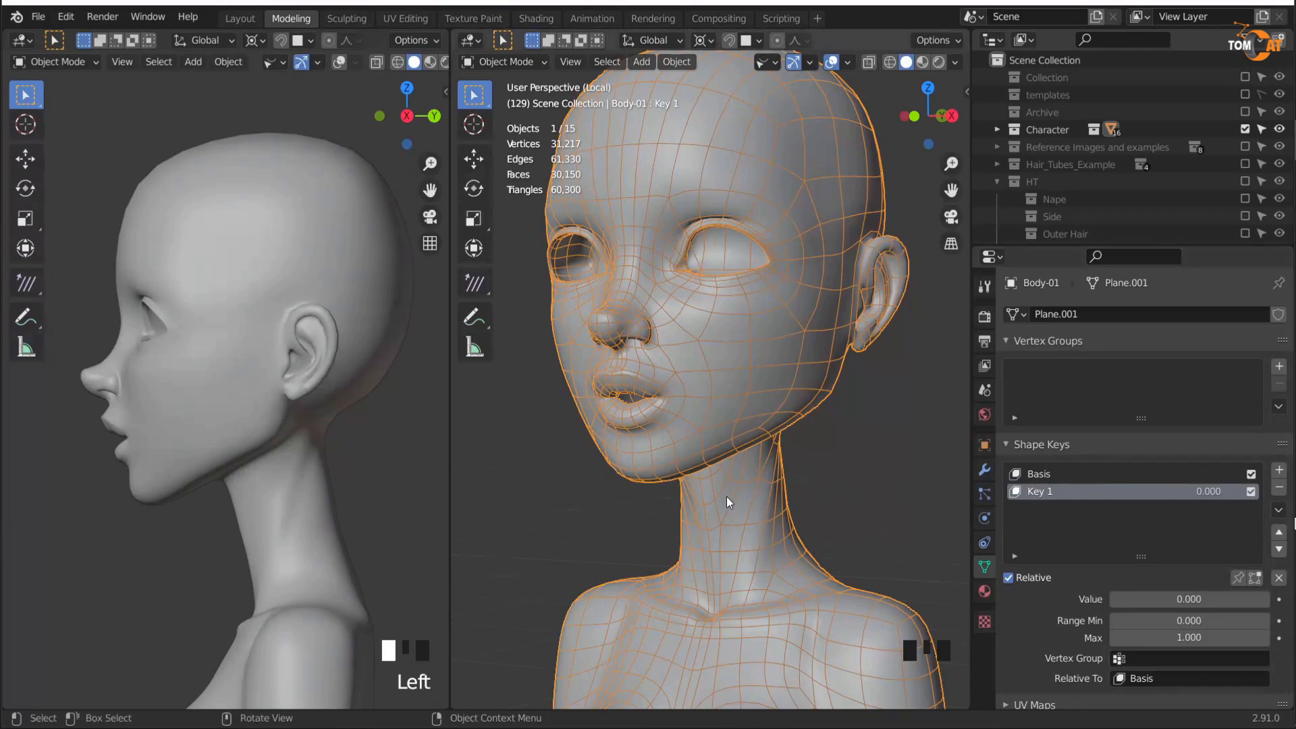
{"action": "left_click_drag", "start_coordinate": [1149, 602], "coordinate": [1112, 599]}
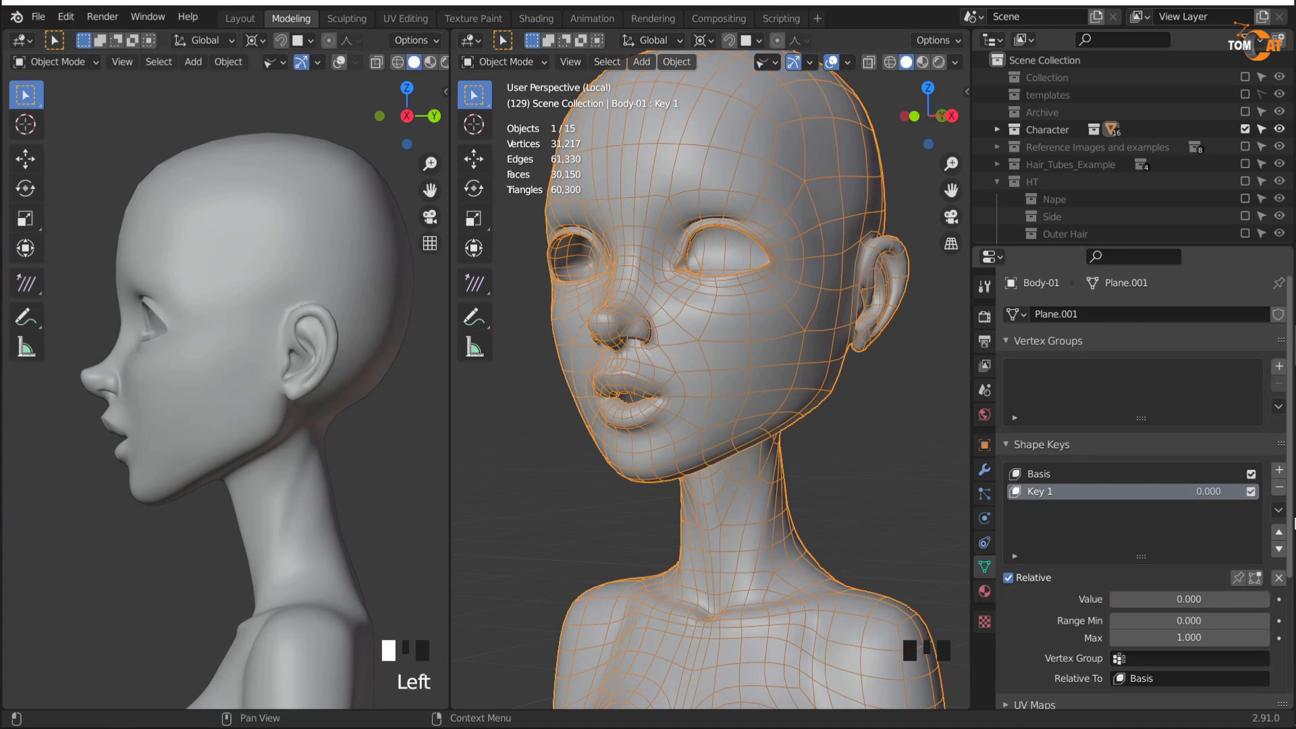
{"action": "key", "text": "n"}
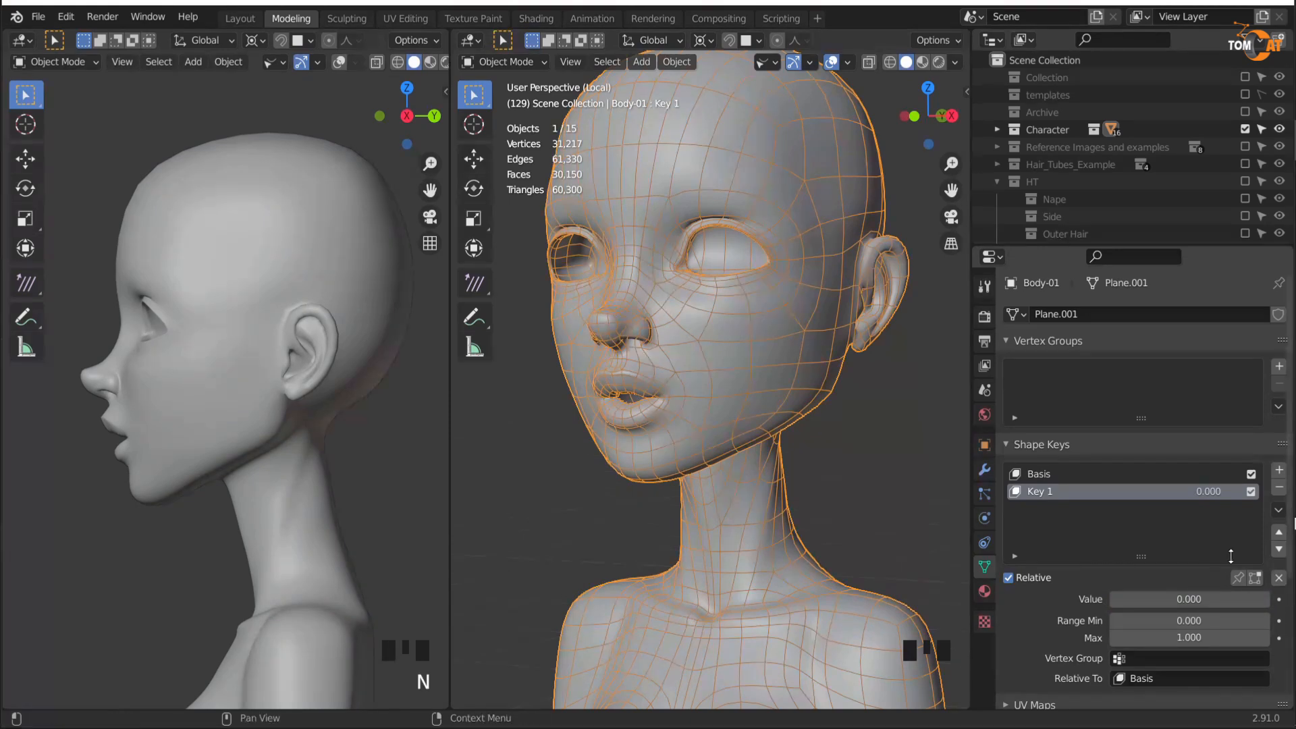
Step: Replace the test shape key with a new one and set its value to 1.000
{"action": "left_click", "coordinate": [1277, 487]}
{"action": "left_click", "coordinate": [1278, 470]}
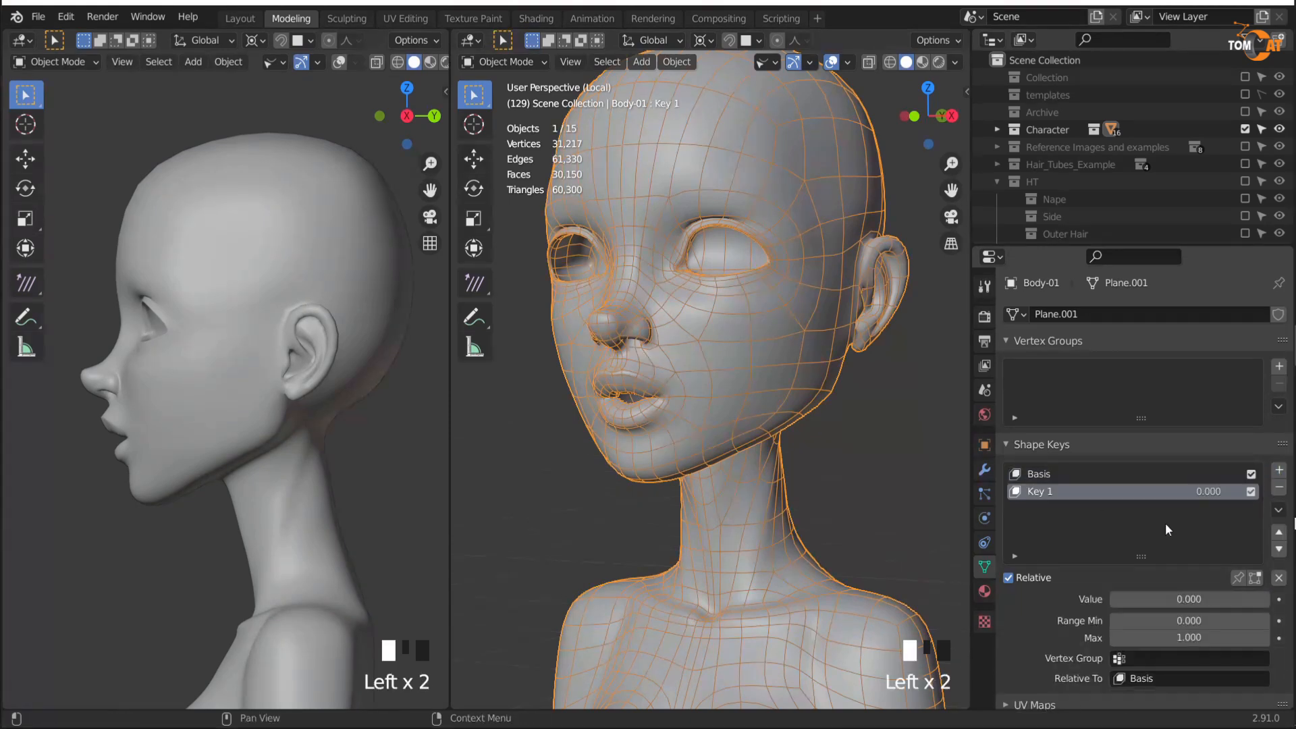
{"action": "left_click_drag", "start_coordinate": [1114, 599], "coordinate": [1269, 599]}
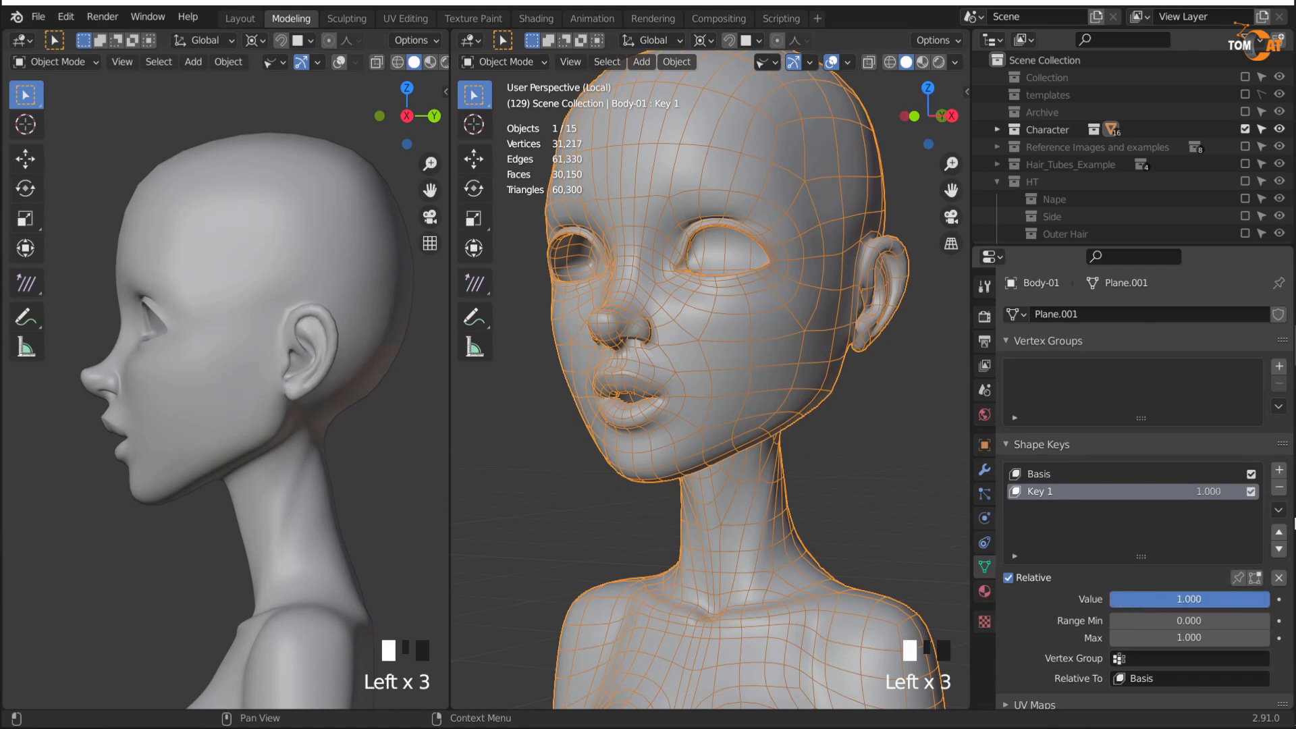
{"action": "scroll", "coordinate": [237, 432], "scroll_direction": "up", "scroll_amount": 2}
Step: Turn on the overlays in the side view and enter Edit Mode on Body-01
{"action": "left_click", "coordinate": [238, 437]}
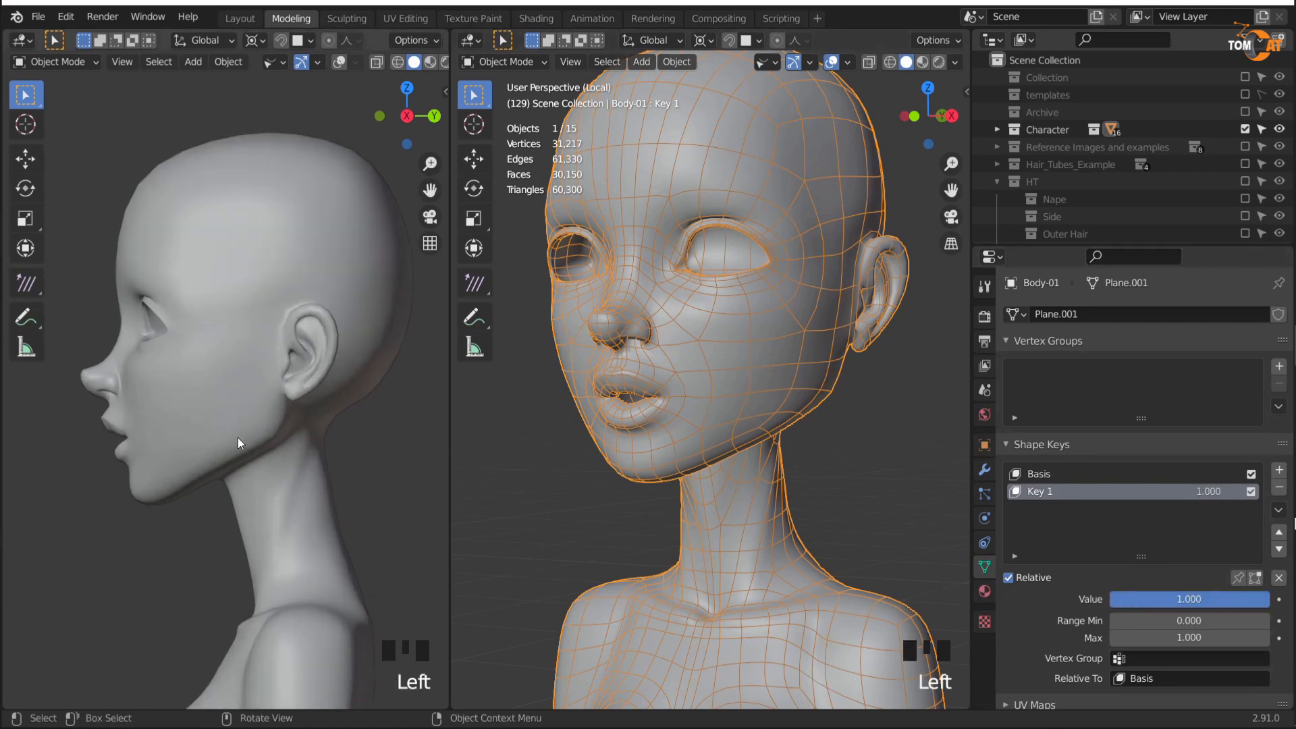
{"action": "key", "text": "shift+alt+z"}
{"action": "key", "text": "Tab"}
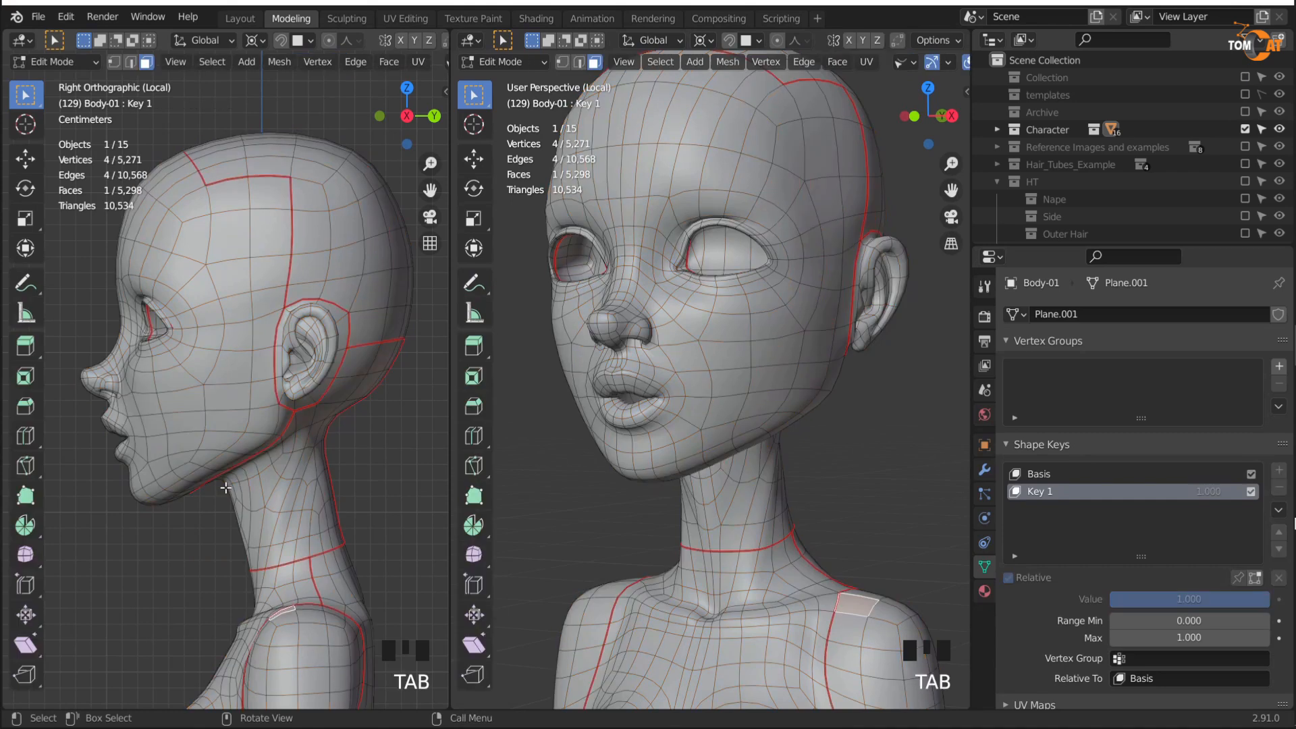
Step: Select a strip of four faces along the upper eyelid rim of the eye, using shortest-path picking
{"action": "middle_click_drag", "start_coordinate": [229, 486], "coordinate": [188, 313]}
{"action": "left_click", "coordinate": [208, 272]}
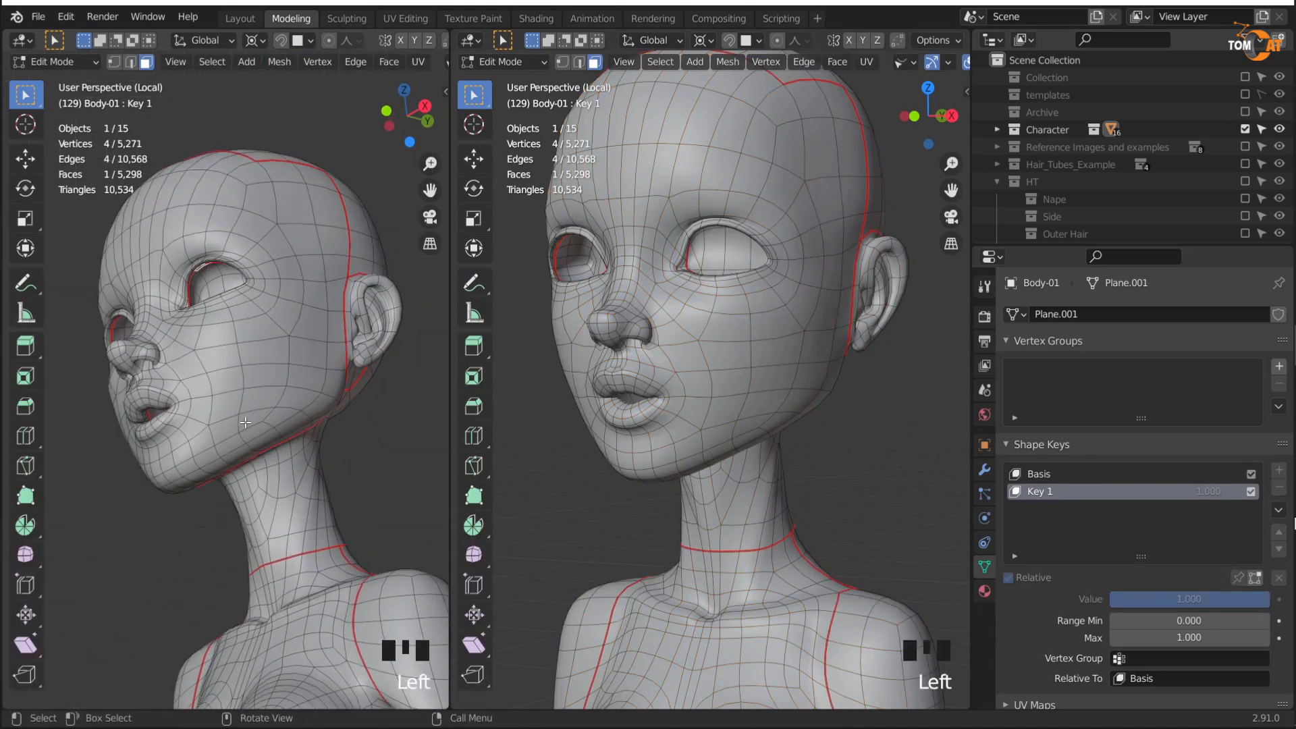
{"action": "key", "text": "KP_Decimal"}
{"action": "scroll", "coordinate": [226, 480], "scroll_direction": "down", "scroll_amount": 4}
{"action": "middle_click_drag", "start_coordinate": [223, 497], "coordinate": [194, 515]}
{"action": "scroll", "coordinate": [251, 478], "scroll_direction": "down", "scroll_amount": 2}
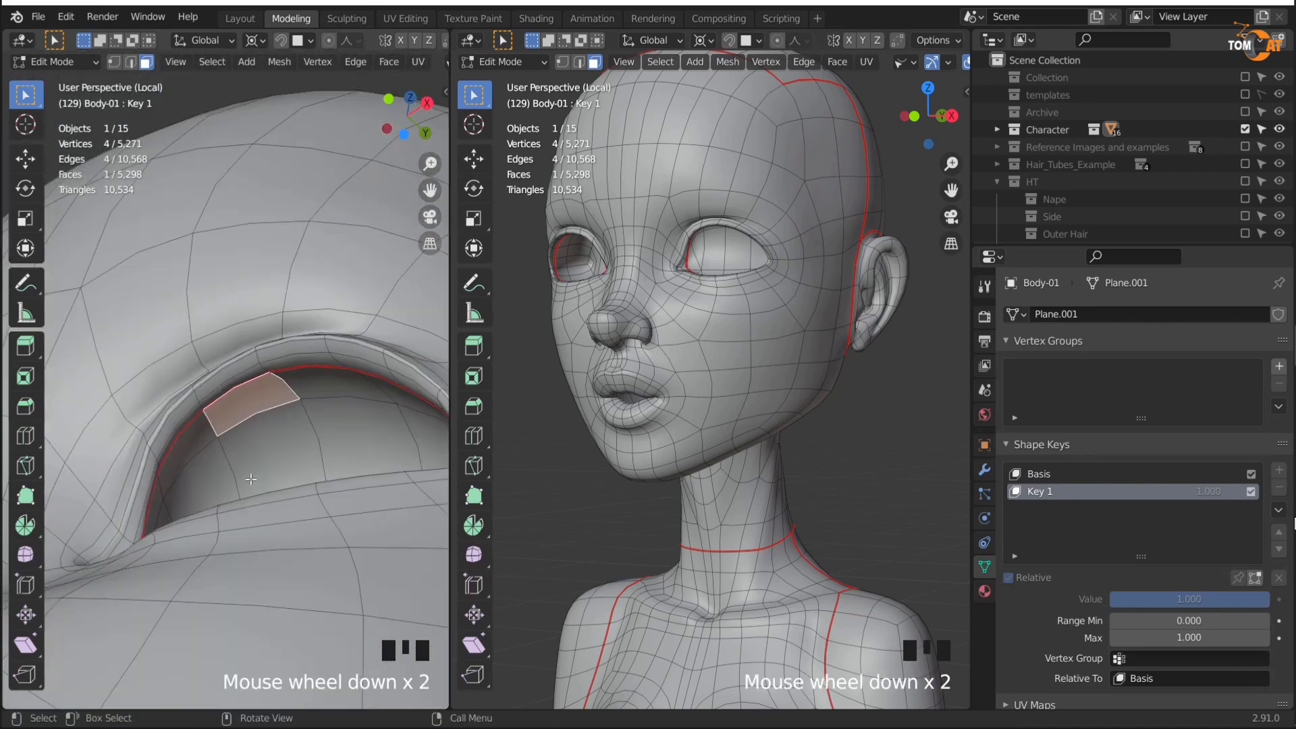
{"action": "left_click", "coordinate": [335, 345]}
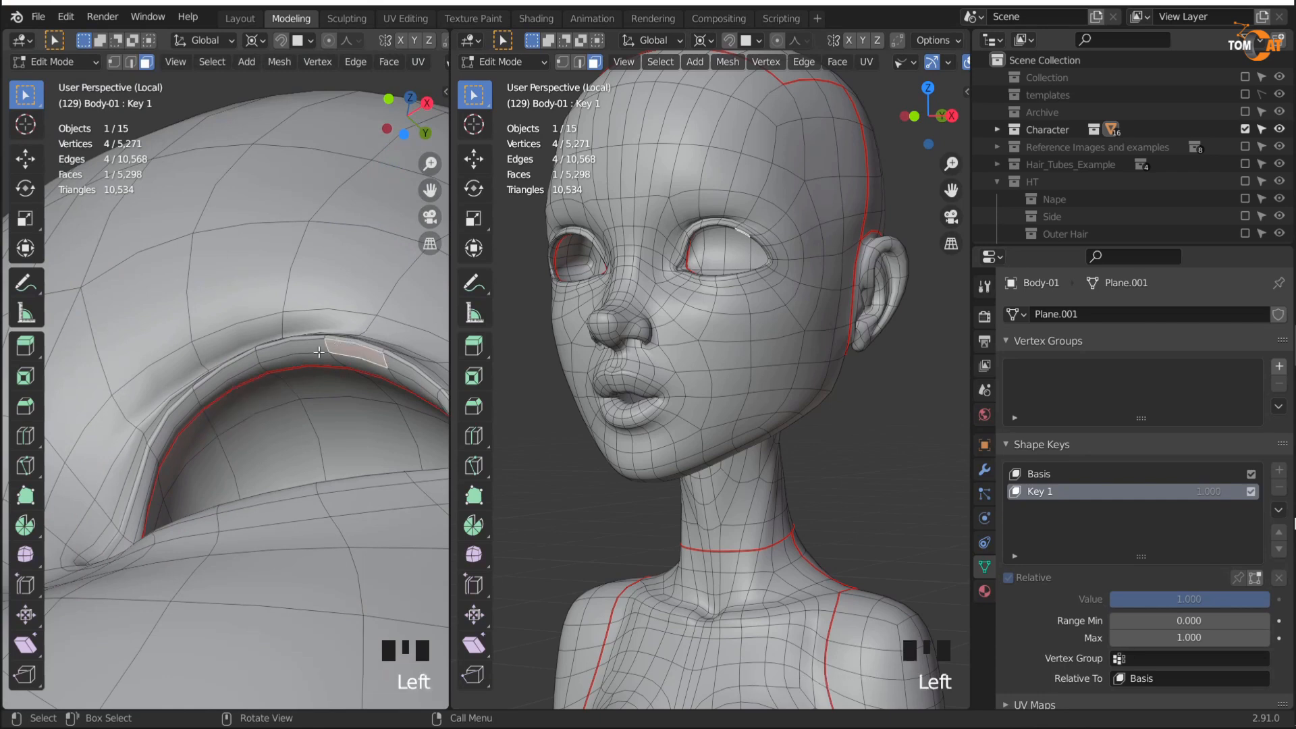
{"action": "left_click", "coordinate": [176, 415], "text": "ctrl"}
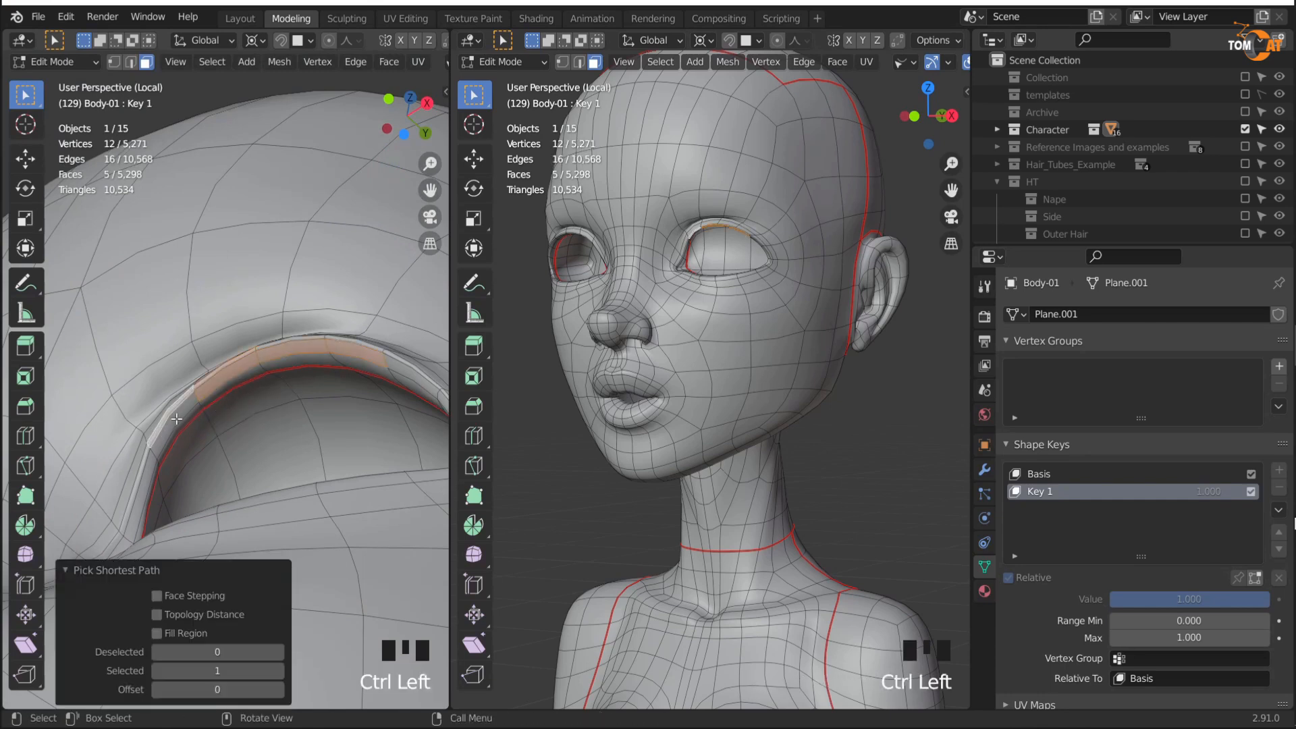
{"action": "left_click", "coordinate": [176, 420]}
{"action": "left_click", "coordinate": [353, 355], "text": "ctrl"}
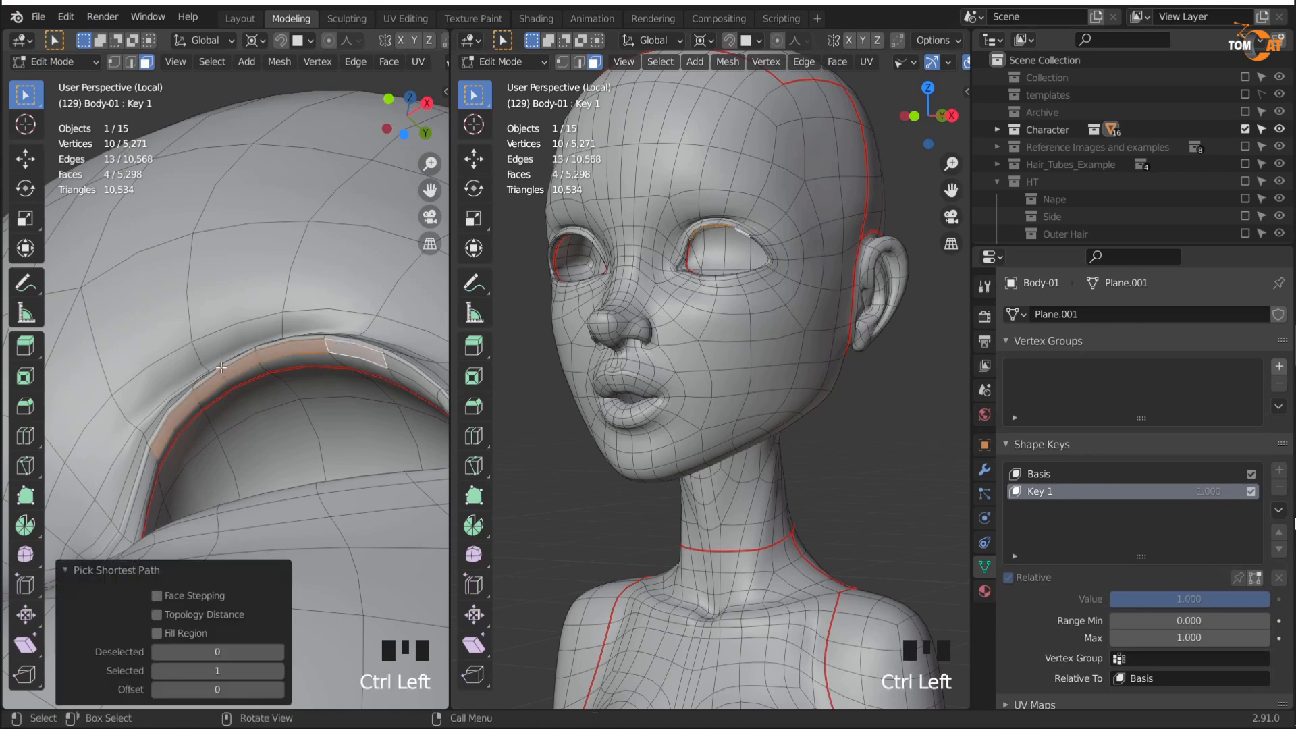
{"action": "left_click", "coordinate": [221, 367]}
{"action": "left_click", "coordinate": [346, 350]}
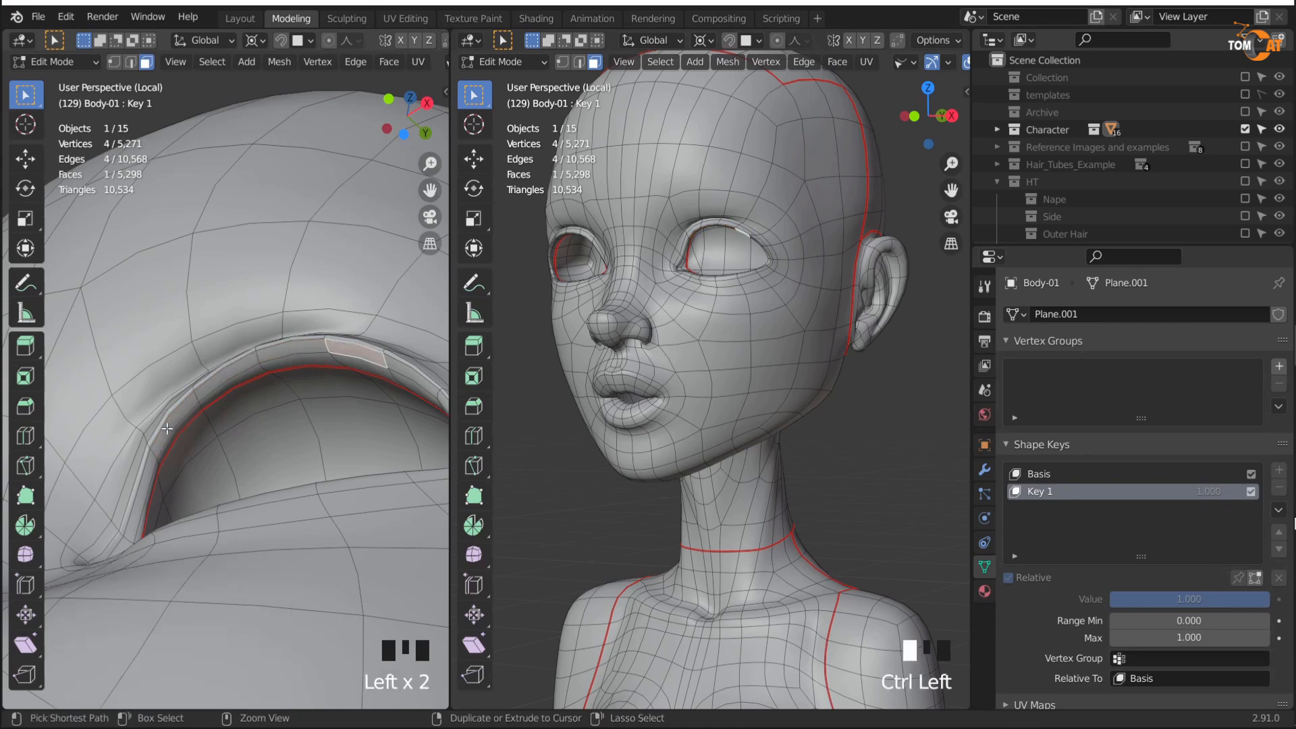
{"action": "left_click", "coordinate": [167, 429], "text": "ctrl"}
{"action": "middle_click_drag", "start_coordinate": [308, 383], "coordinate": [265, 384]}
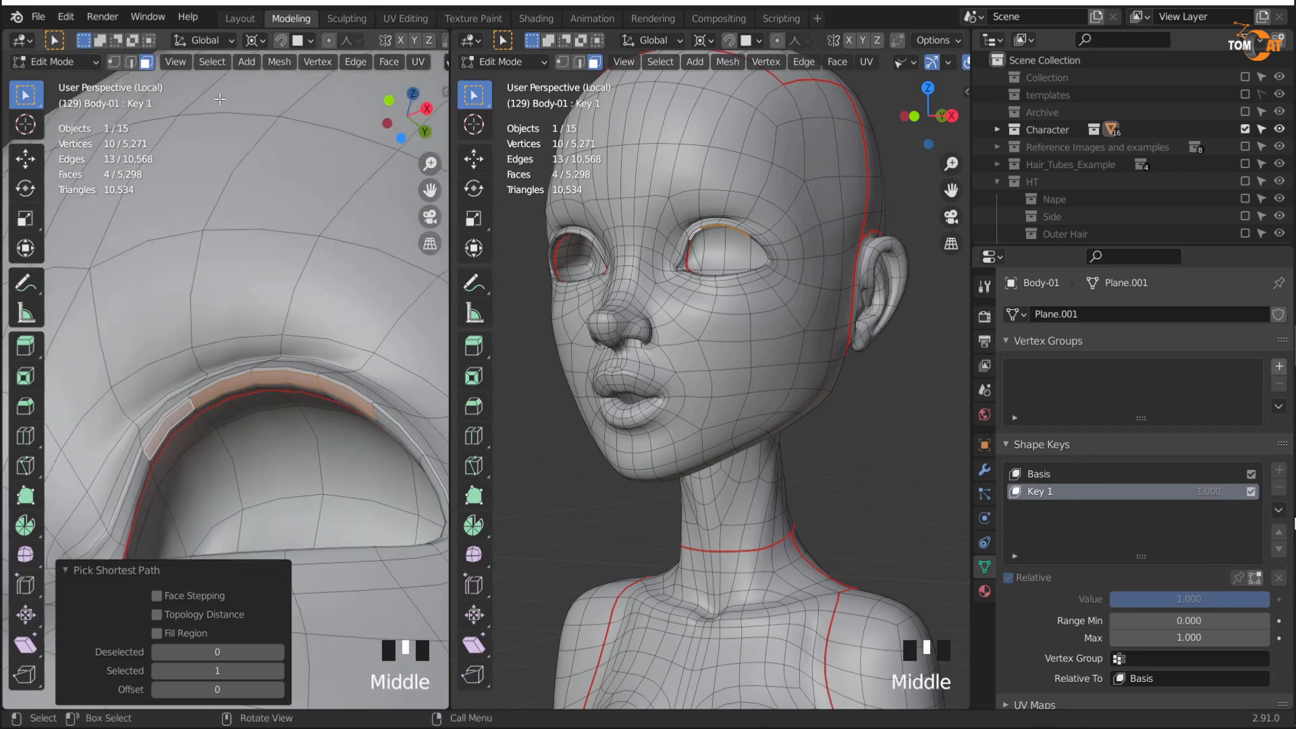
Step: Grow the eyelid rim selection with Select More so it includes the surrounding faces
{"action": "left_click", "coordinate": [205, 62]}
{"action": "key", "text": "m"}
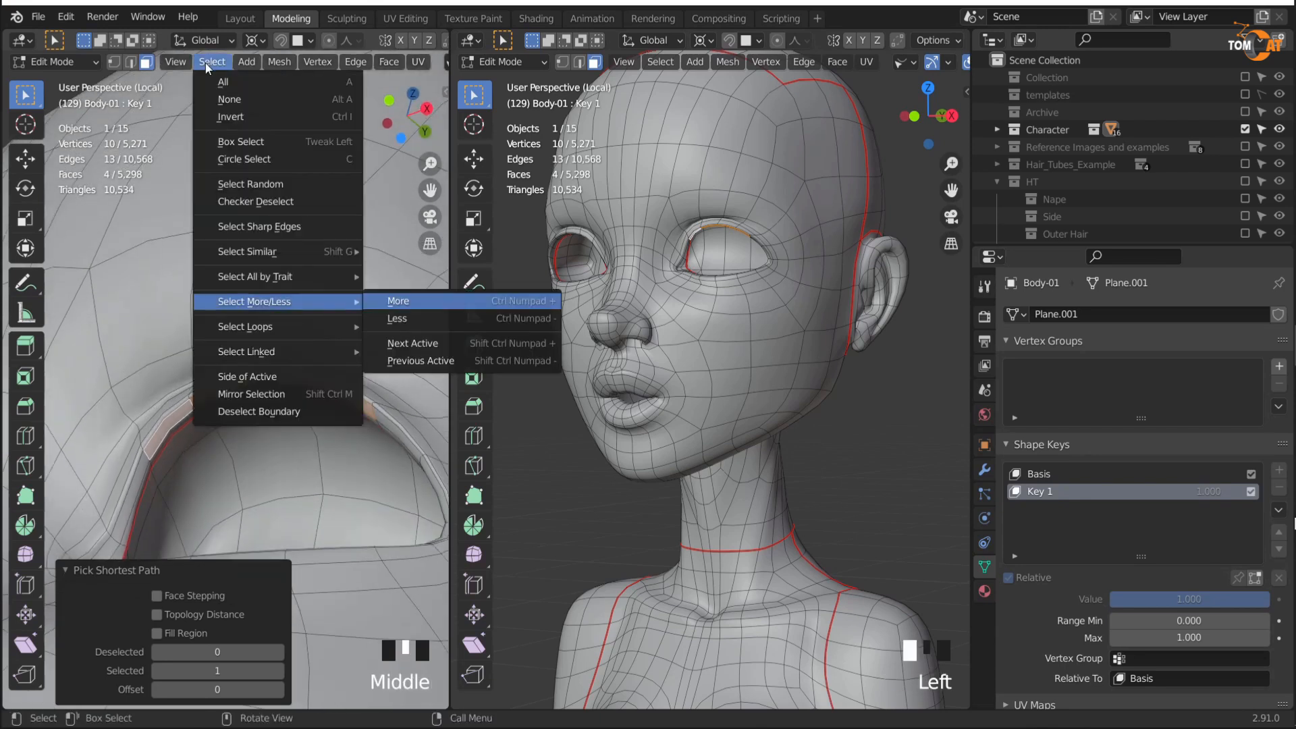
{"action": "key", "text": "m"}
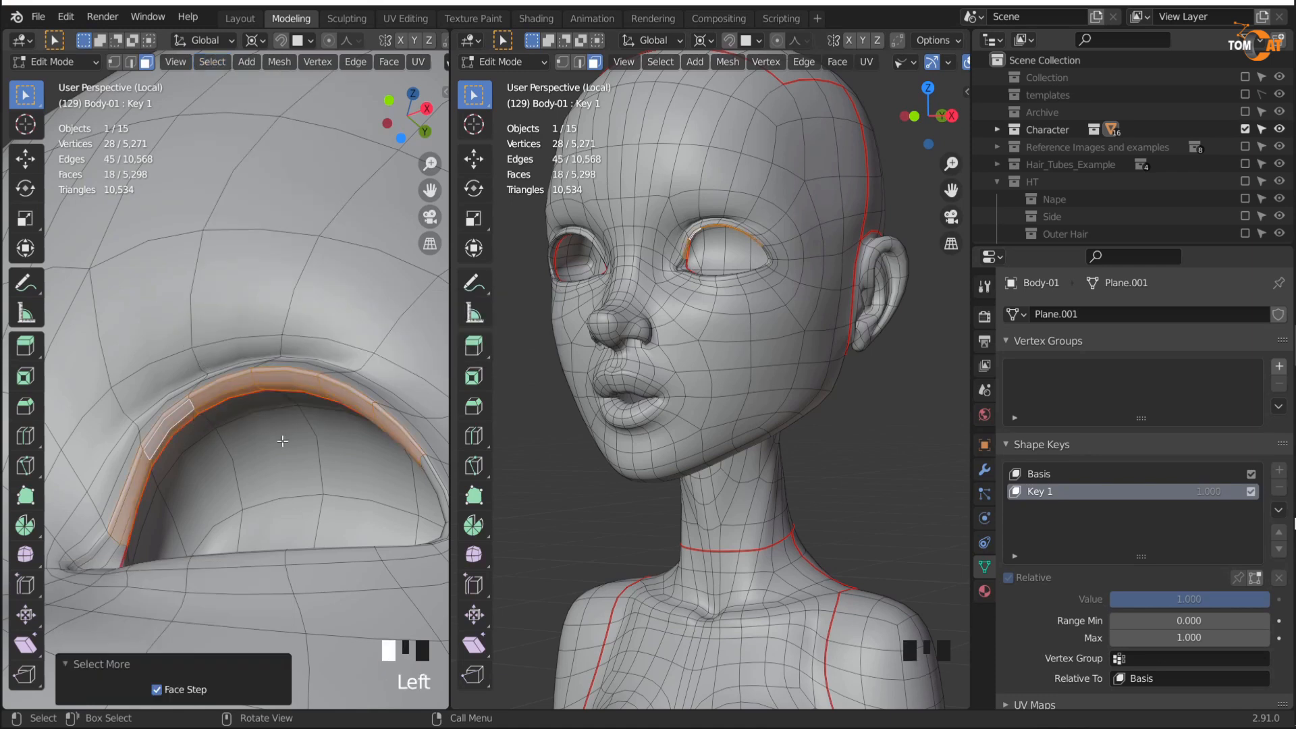
{"action": "middle_click_drag", "start_coordinate": [246, 400], "coordinate": [214, 443]}
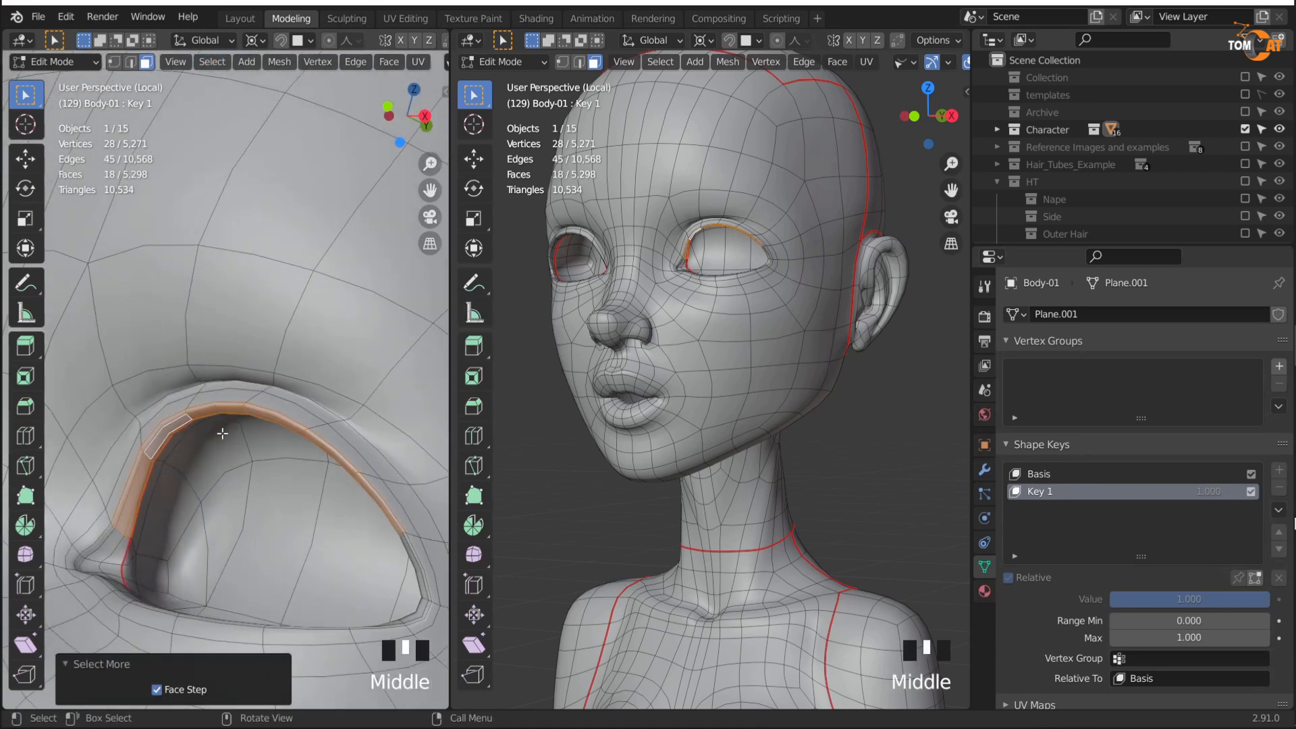
Step: Place the 3D cursor behind the eye in the right side view and set the transform pivot point to 3D Cursor
{"action": "scroll", "coordinate": [263, 454], "scroll_direction": "down", "scroll_amount": 2}
{"action": "key", "text": "KP_3"}
{"action": "scroll", "coordinate": [254, 410], "scroll_direction": "down", "scroll_amount": 1}
{"action": "middle_click_drag", "start_coordinate": [254, 409], "coordinate": [184, 422], "text": "shift"}
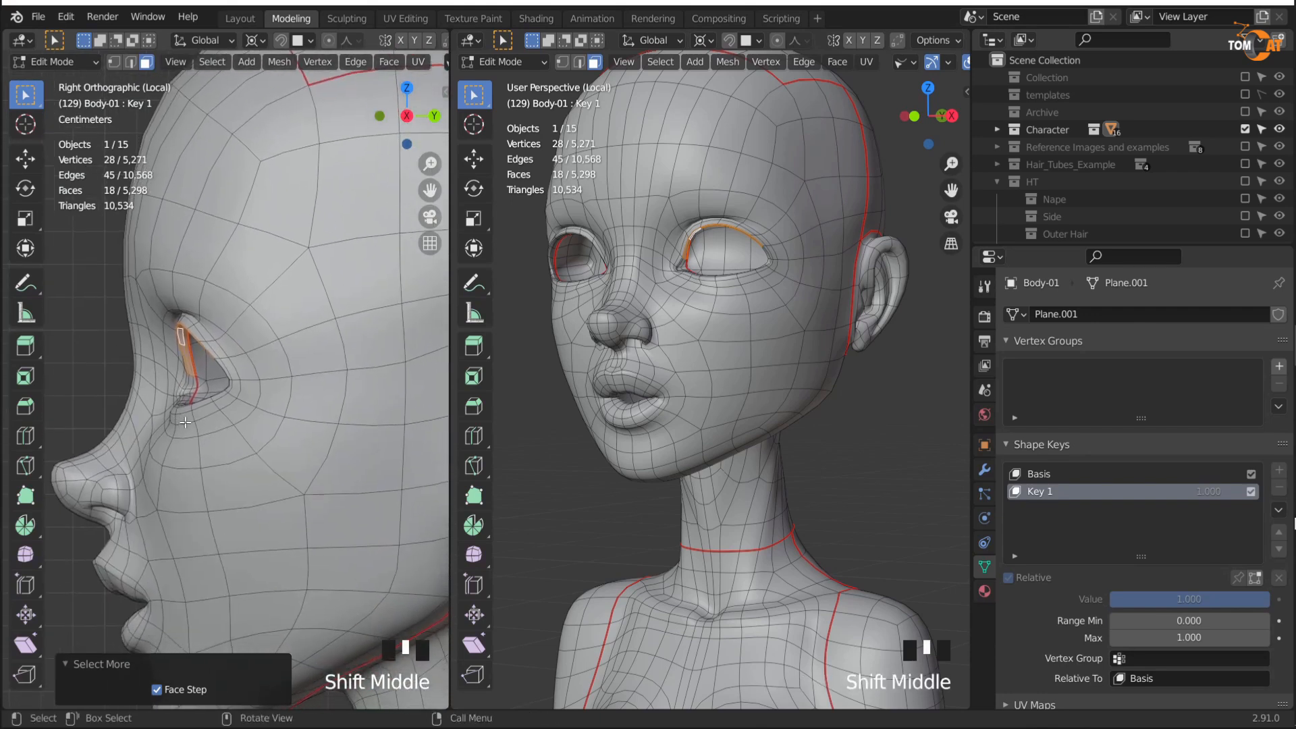
{"action": "right_click", "coordinate": [268, 380], "text": "shift"}
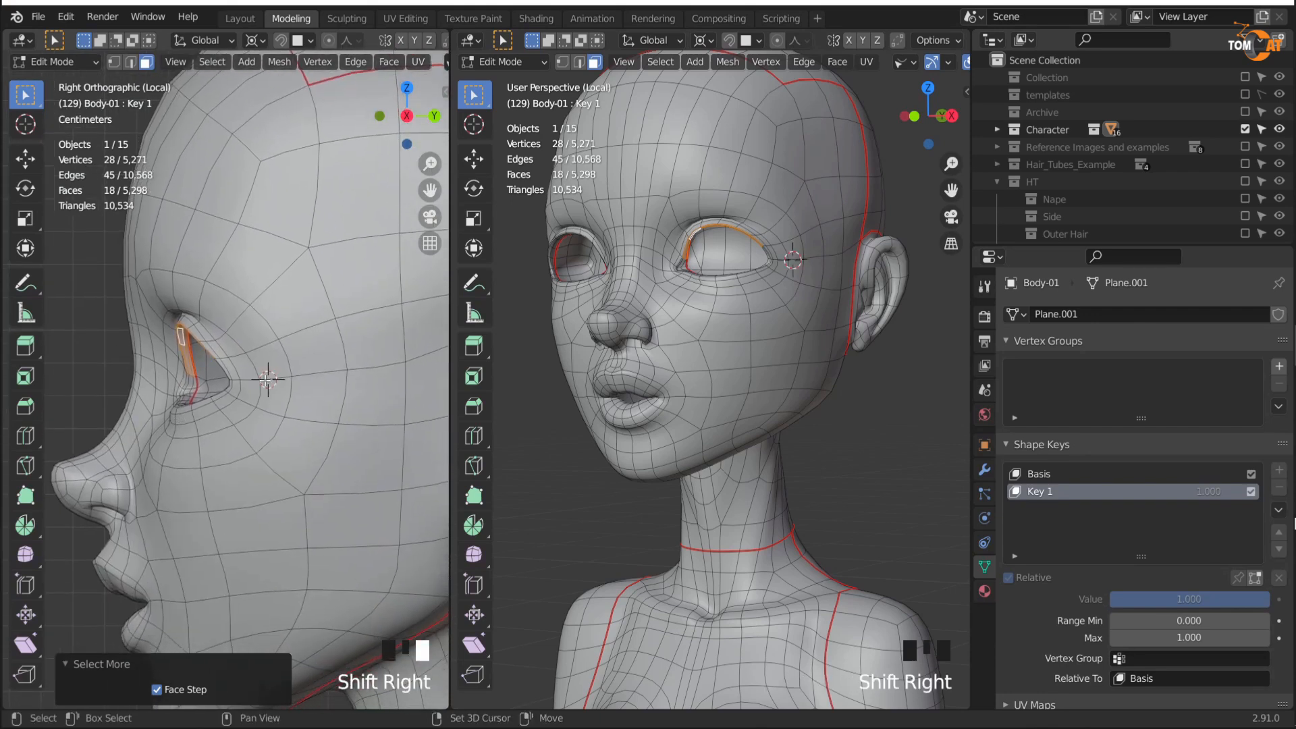
{"action": "scroll", "coordinate": [192, 424], "scroll_direction": "up", "scroll_amount": 1}
{"action": "middle_click_drag", "start_coordinate": [193, 425], "coordinate": [243, 430], "text": "shift"}
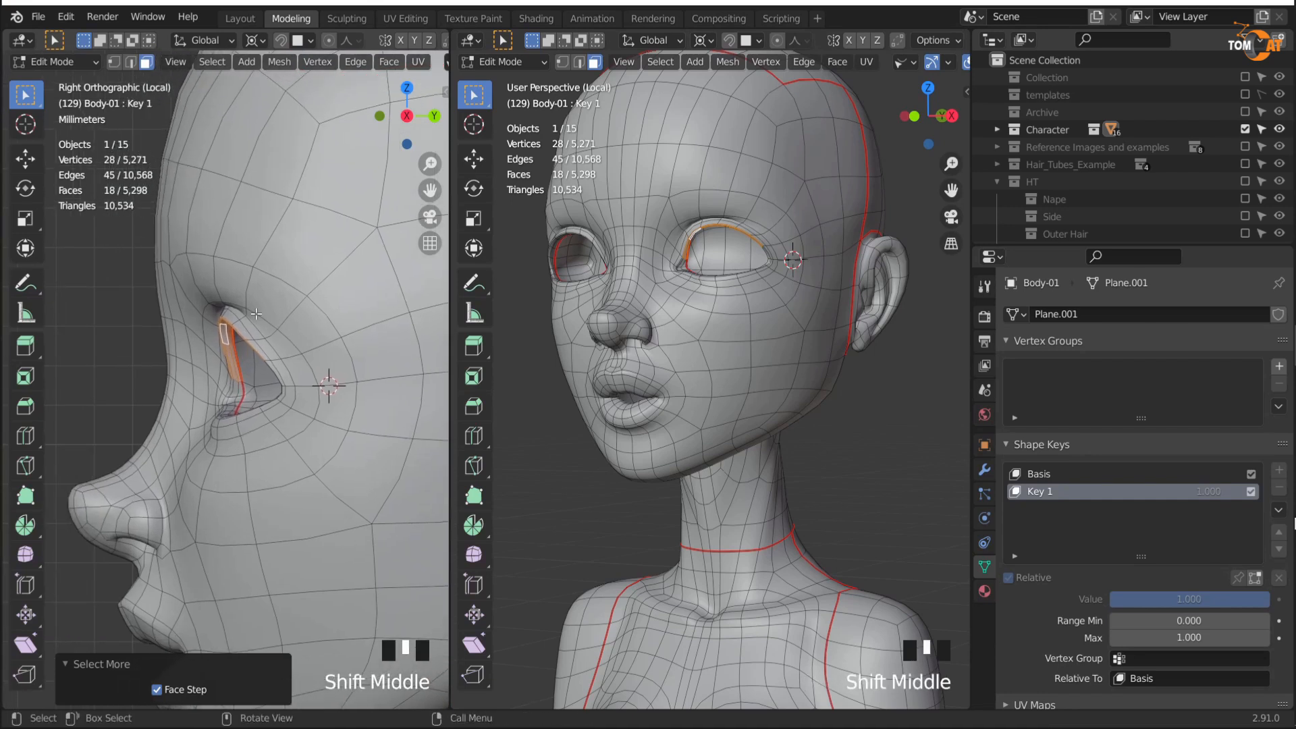
{"action": "left_click", "coordinate": [258, 41]}
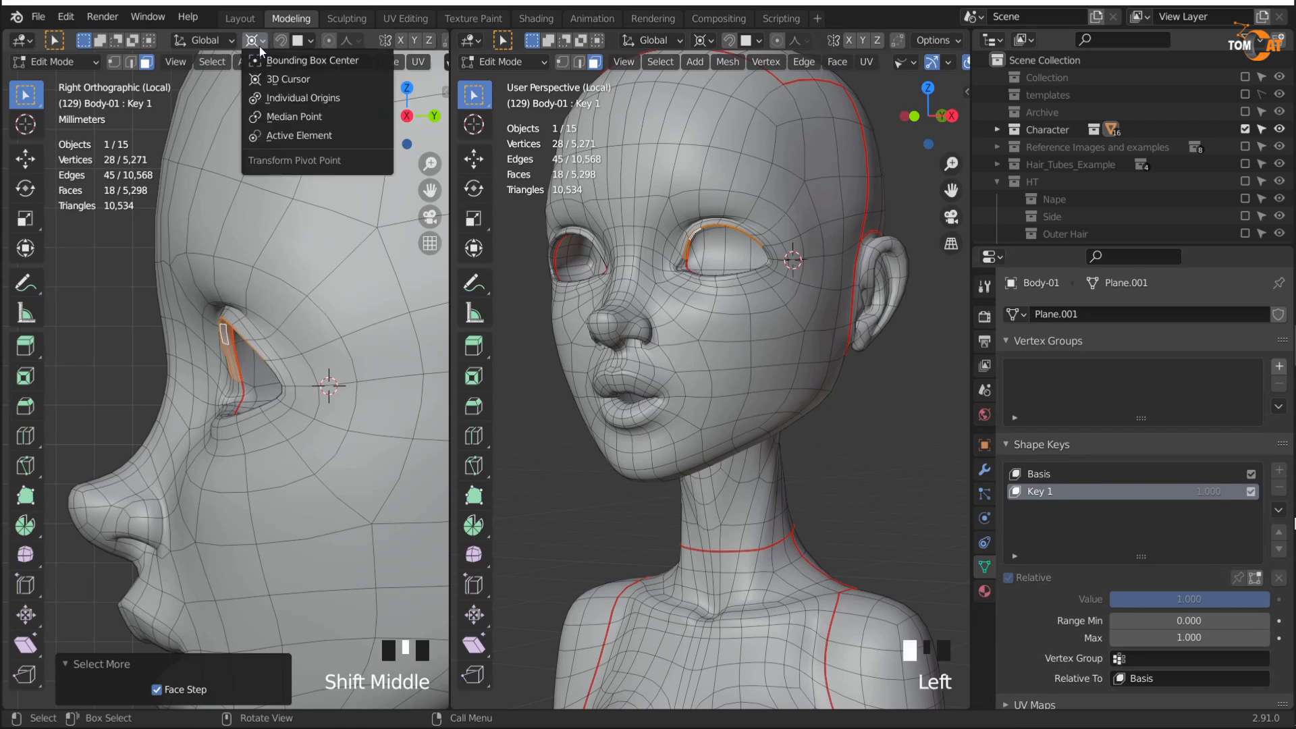
{"action": "left_click", "coordinate": [276, 83]}
Step: Turn on proportional editing with Sharp falloff and enable mirror editing across the X axis
{"action": "left_click", "coordinate": [330, 41]}
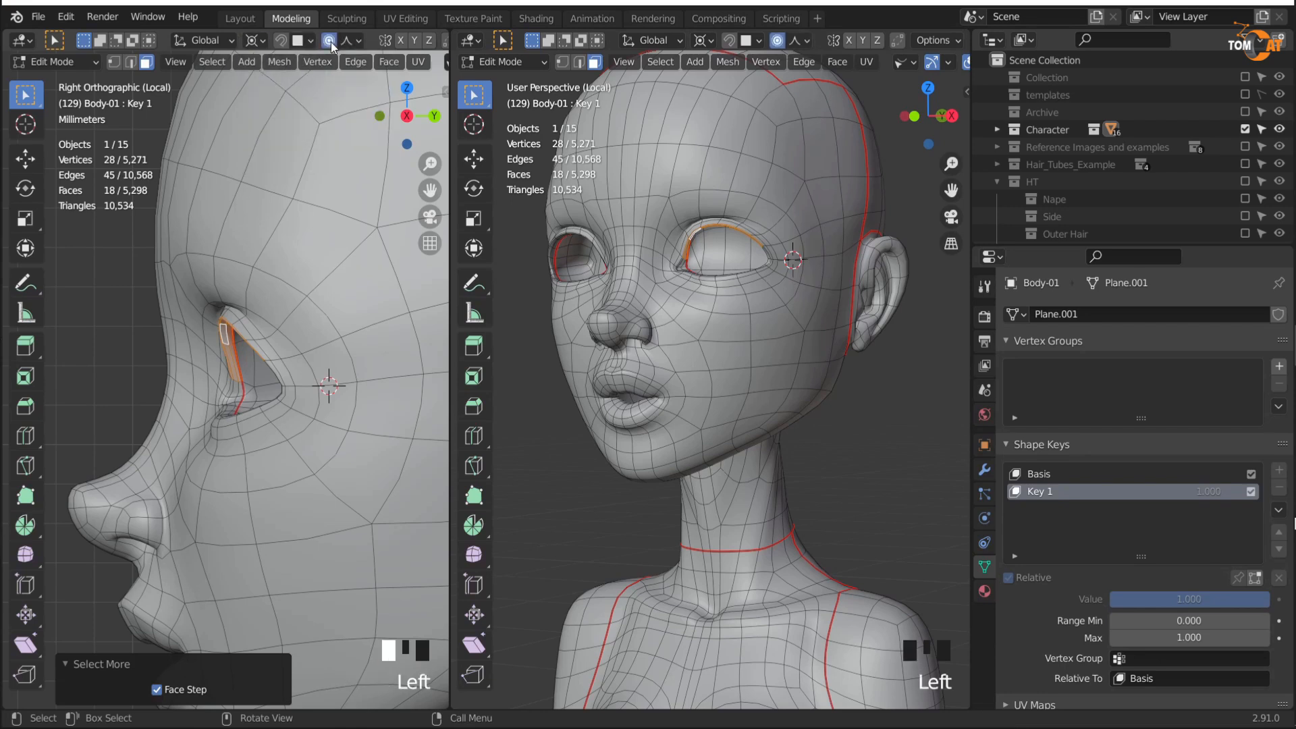
{"action": "left_click", "coordinate": [349, 41]}
{"action": "left_click", "coordinate": [300, 203]}
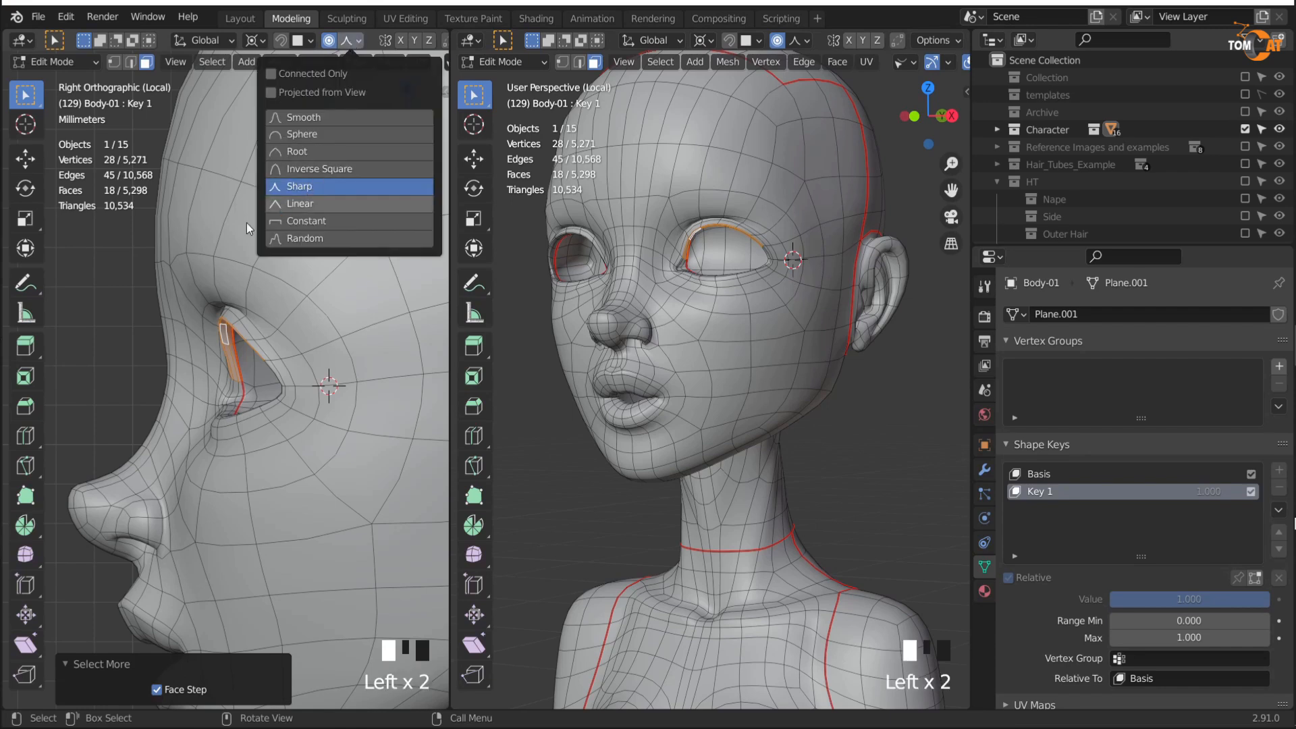
{"action": "middle_click_drag", "start_coordinate": [301, 203], "coordinate": [315, 190], "text": "shift"}
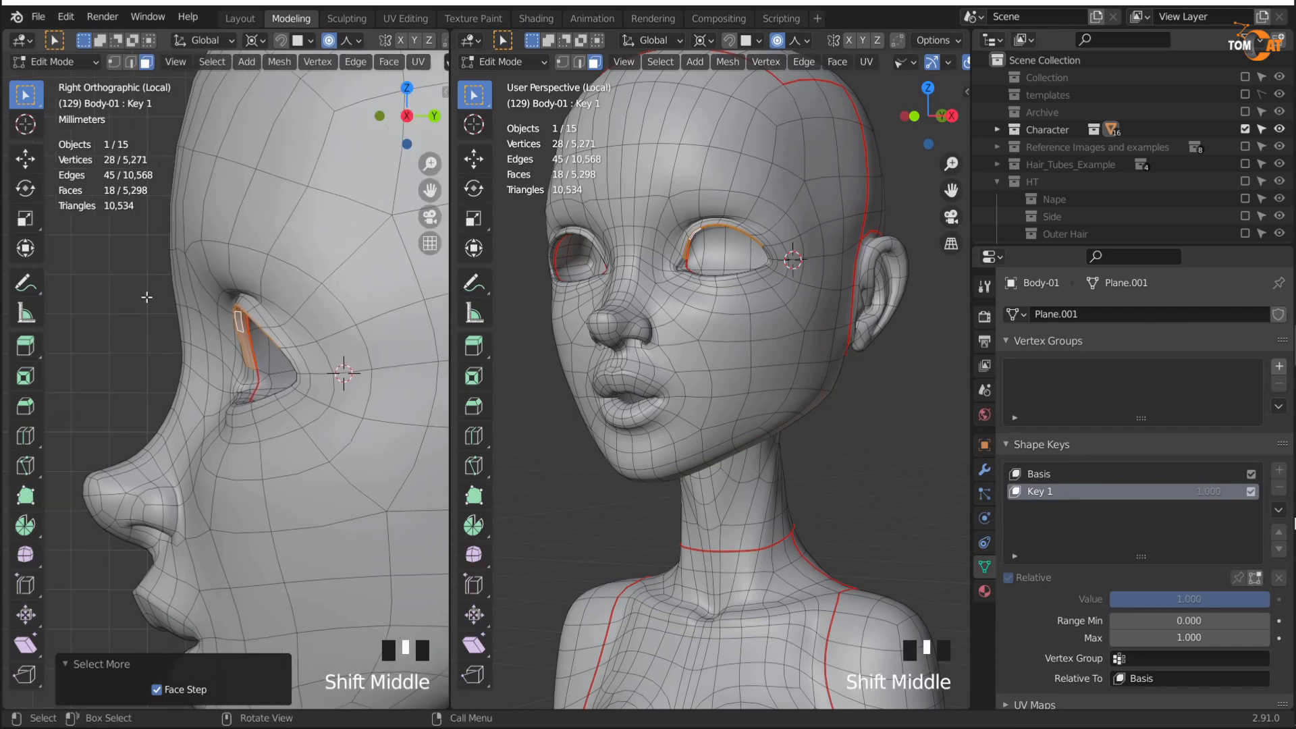
{"action": "left_click", "coordinate": [848, 42]}
{"action": "middle_click_drag", "start_coordinate": [701, 337], "coordinate": [745, 329]}
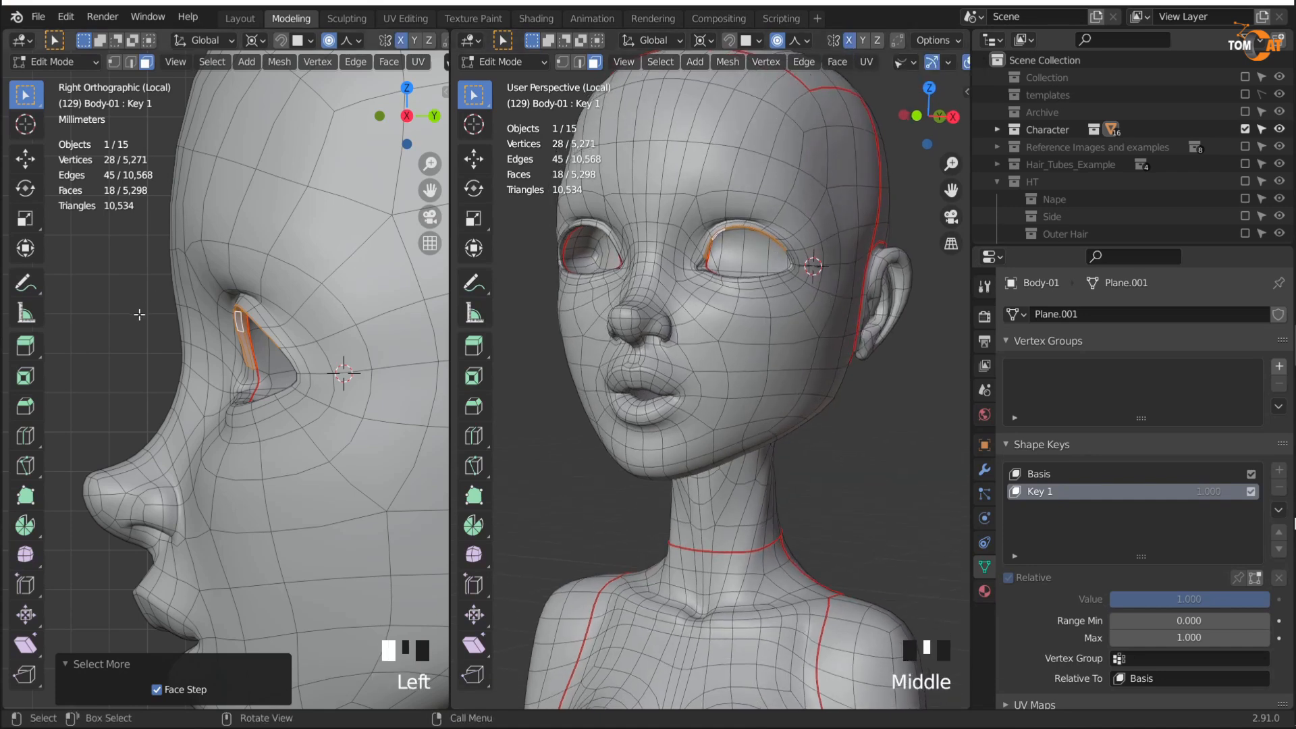
Step: Reduce the proportional size to 0.005 and rotate the selected upper eyelid faces down about 6.05° around the 3D cursor
{"action": "key", "text": "r"}
{"action": "right_click", "coordinate": [157, 361]}
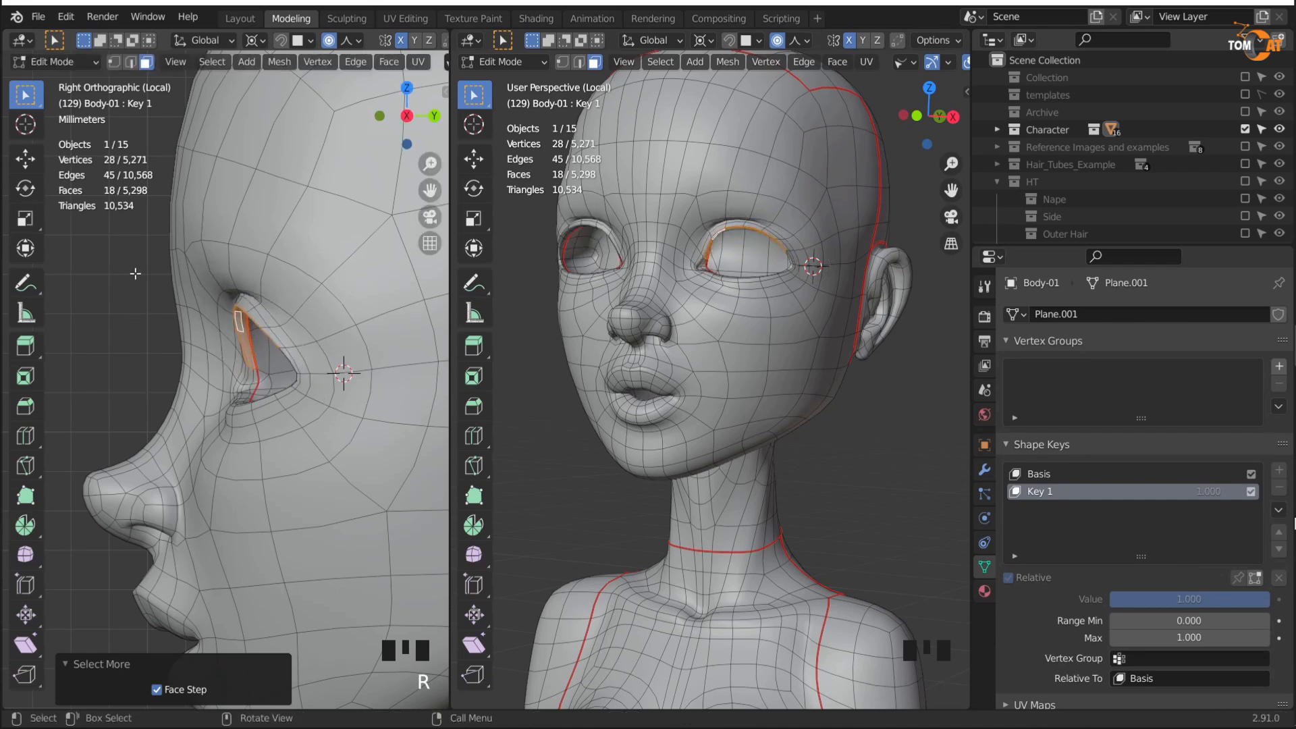
{"action": "key", "text": "r"}
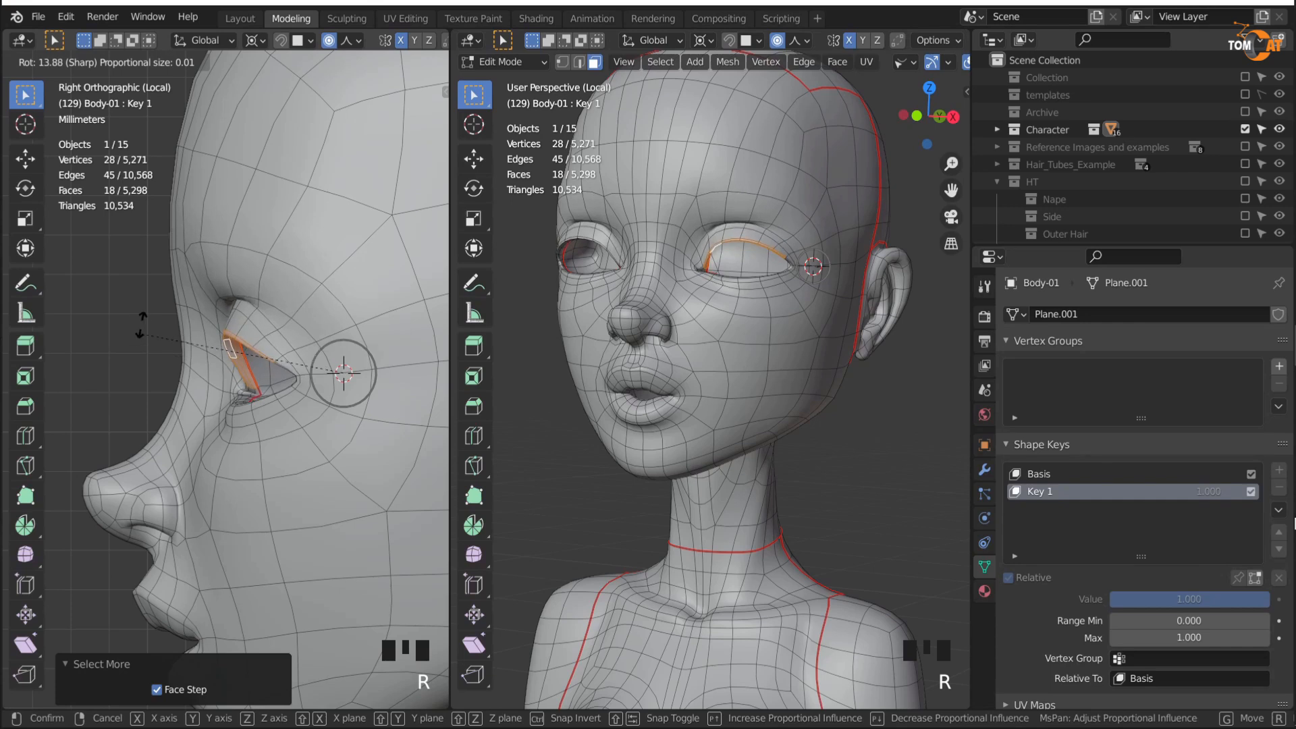
{"action": "scroll", "coordinate": [135, 323], "scroll_direction": "up", "scroll_amount": 2}
{"action": "scroll", "coordinate": [135, 322], "scroll_direction": "up", "scroll_amount": 2}
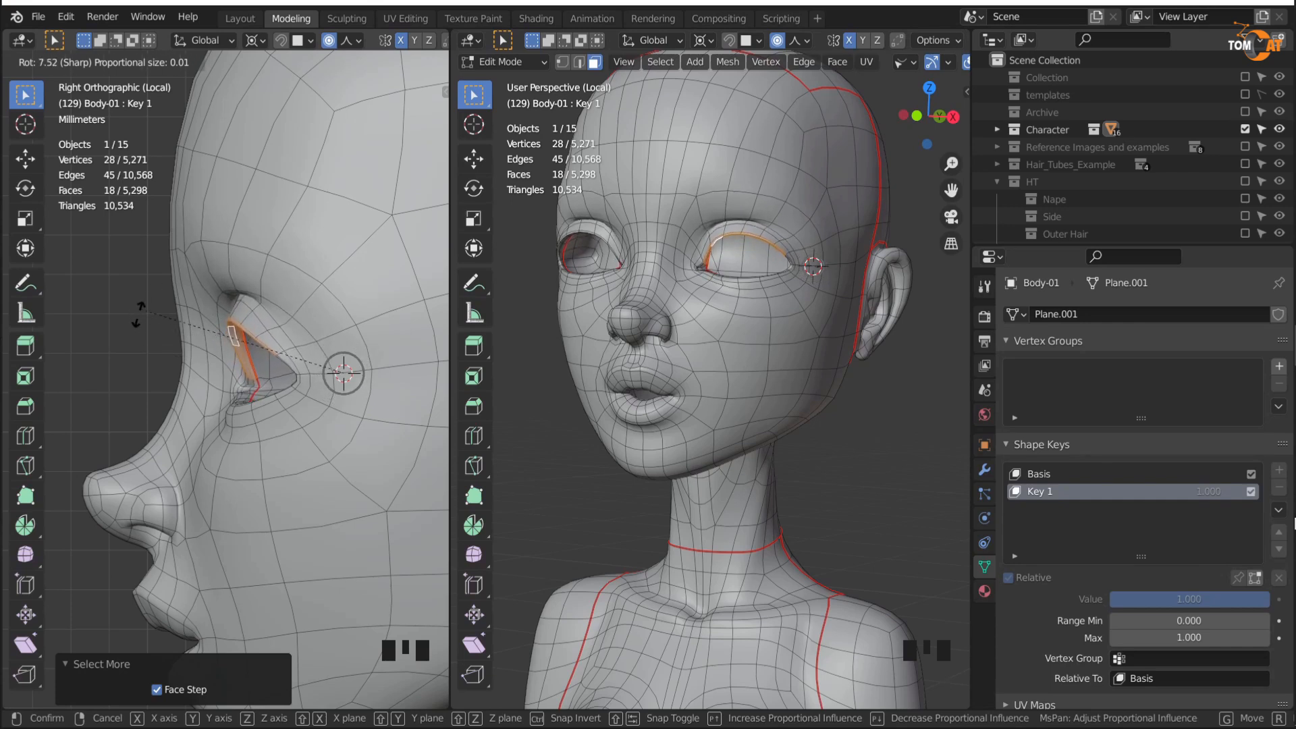
{"action": "left_click", "coordinate": [138, 314]}
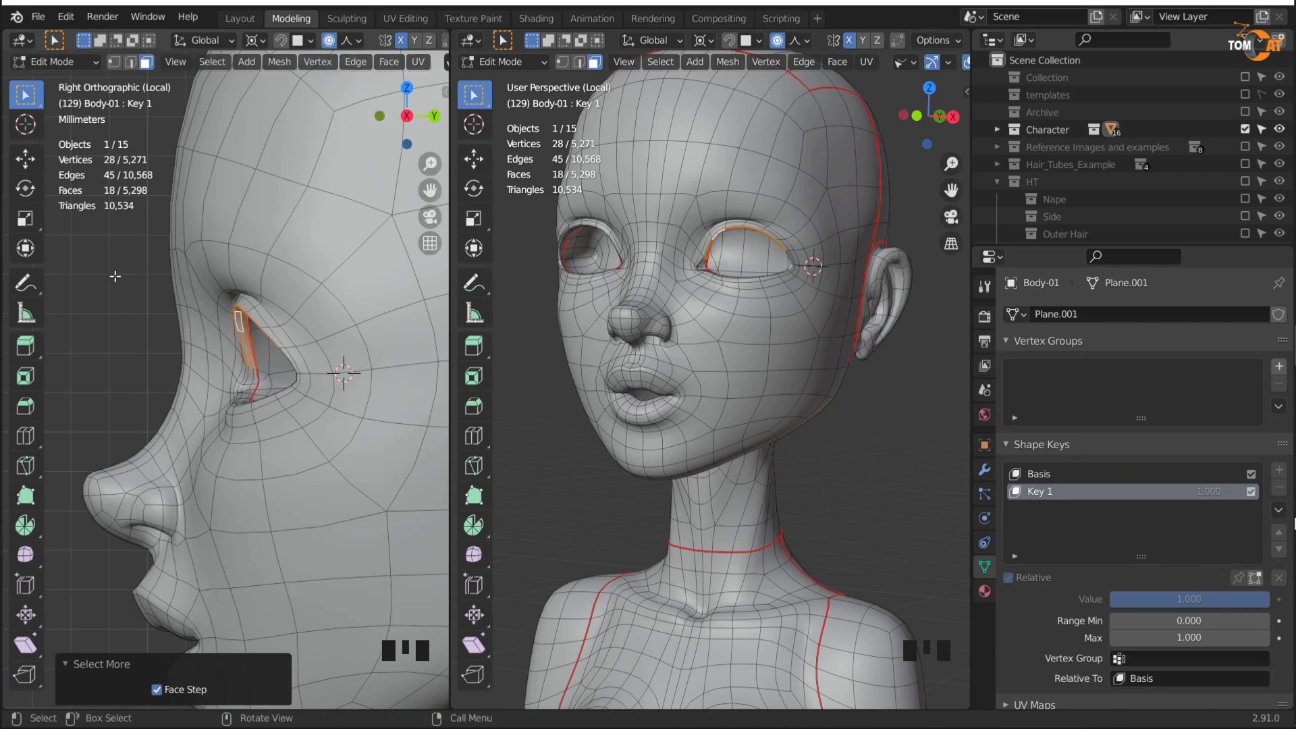
{"action": "key", "text": "r"}
{"action": "left_click", "coordinate": [106, 306]}
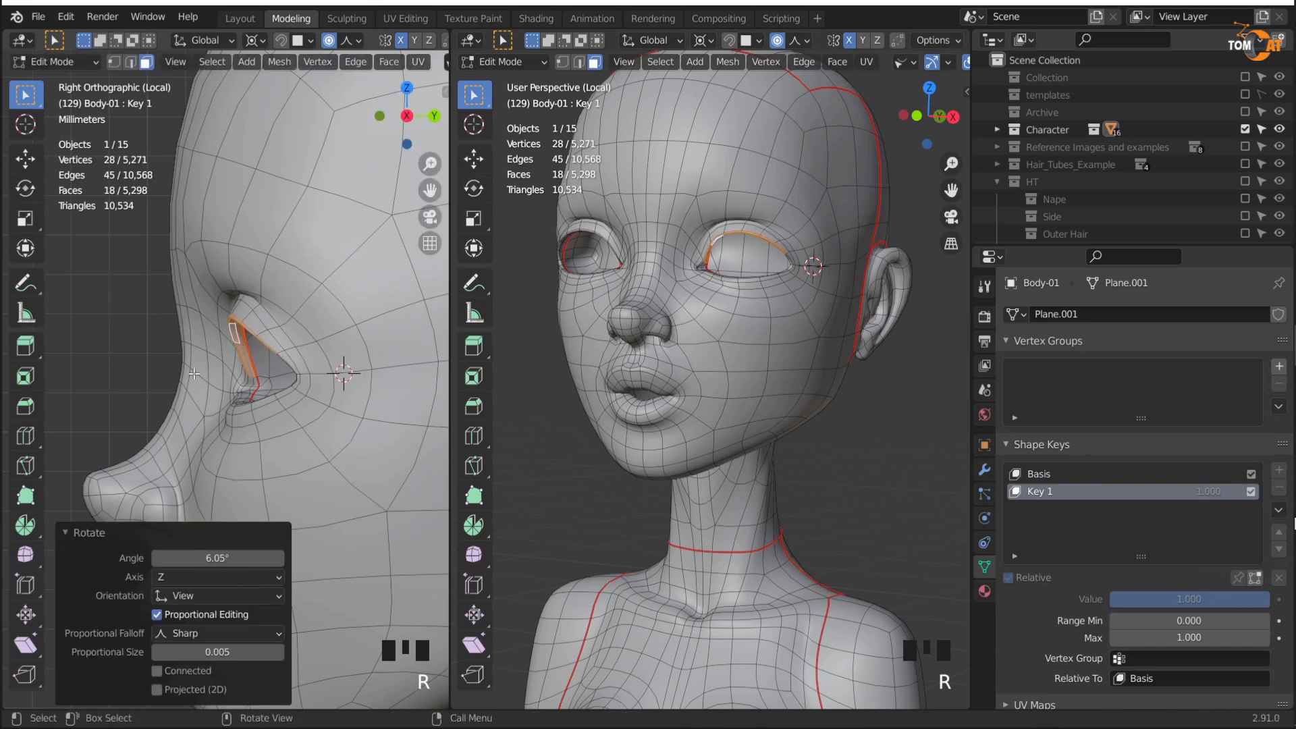
Step: Deselect the inner-corner eyelid faces and rotate the remaining upper lid faces down another 10.6°
{"action": "left_click", "coordinate": [217, 360], "text": "ctrl"}
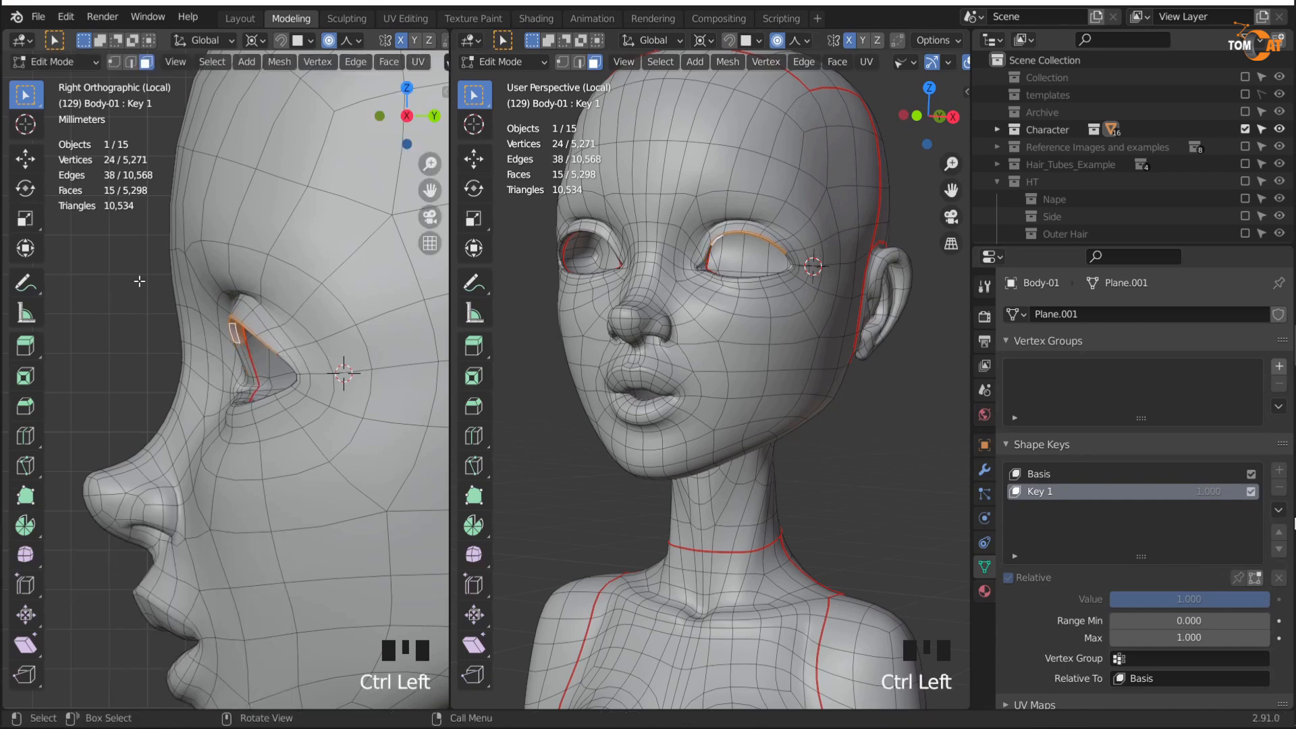
{"action": "key", "text": "r"}
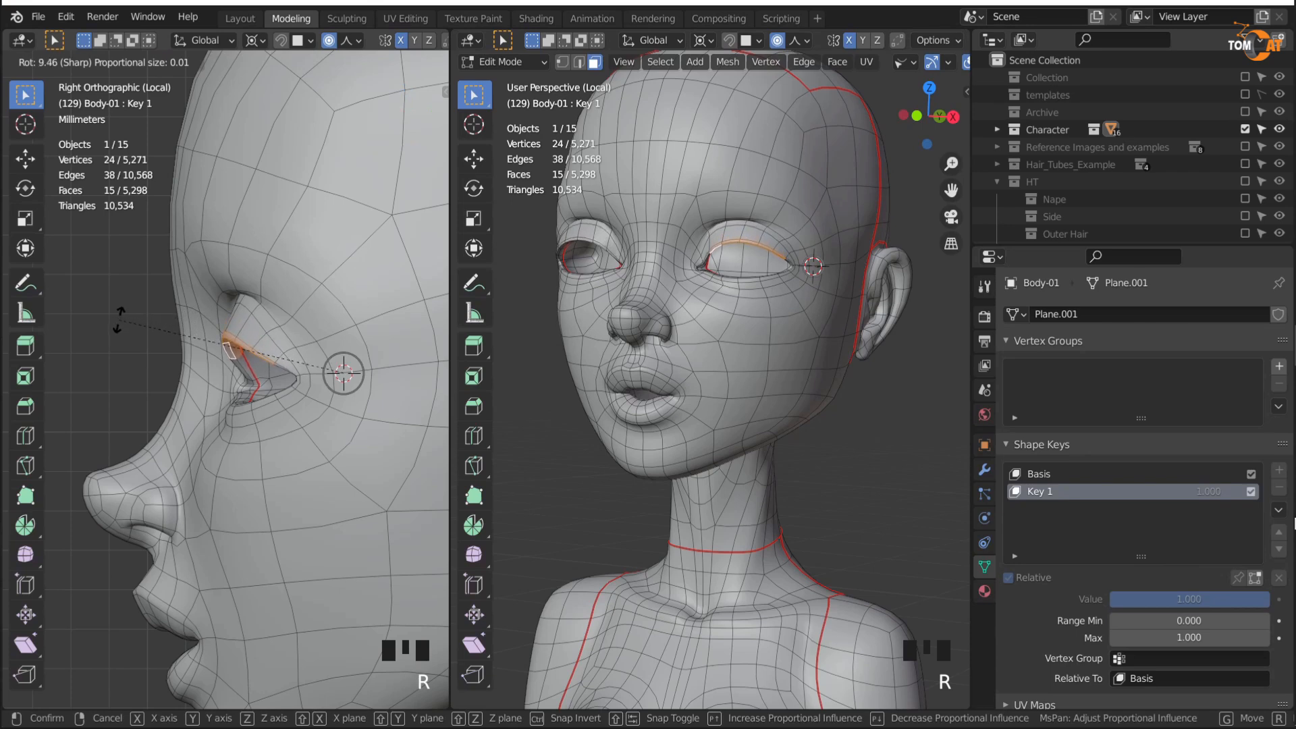
{"action": "left_click", "coordinate": [118, 322]}
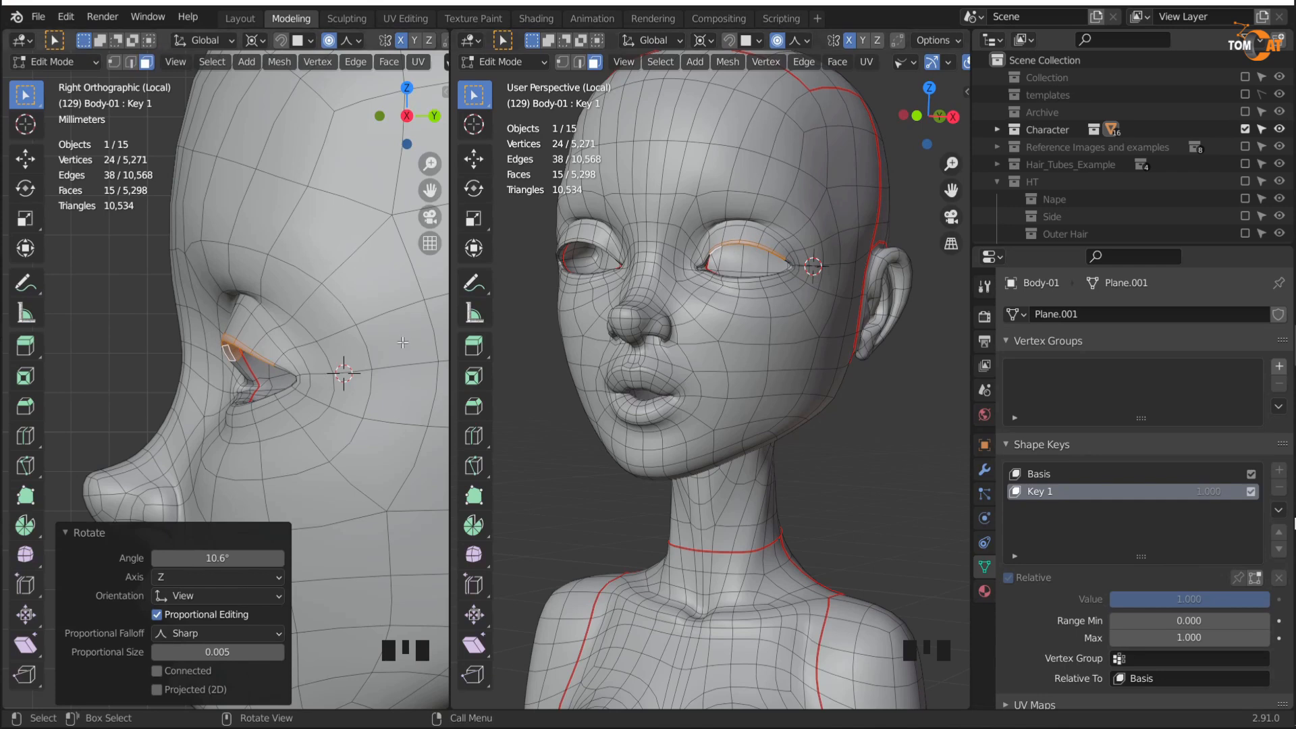
Step: Remove the outer-corner faces from the eyelid selection and rotate the remaining rim faces slightly further down in side view
{"action": "key", "text": "alt+z"}
{"action": "key", "text": "alt+z"}
{"action": "middle_click_drag", "start_coordinate": [284, 386], "coordinate": [358, 267]}
{"action": "left_click_drag", "start_coordinate": [364, 398], "coordinate": [279, 249], "text": "ctrl"}
{"action": "key", "text": "KP_3"}
{"action": "key", "text": "r"}
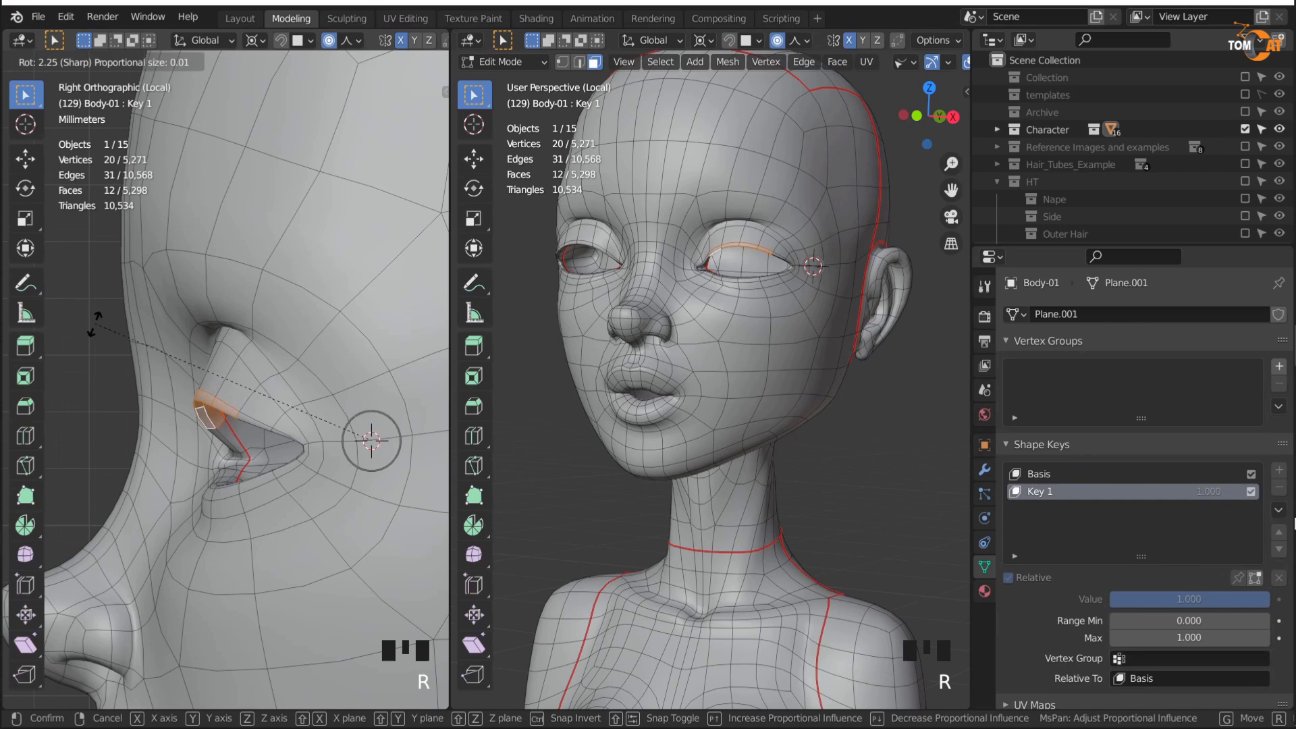
{"action": "left_click", "coordinate": [91, 343]}
Step: Narrow the selection to the six middle faces of the upper eyelid rim and rotate them down about 2.3°
{"action": "middle_click_drag", "start_coordinate": [177, 411], "coordinate": [232, 398]}
{"action": "middle_click_drag", "start_coordinate": [236, 412], "coordinate": [371, 341]}
{"action": "left_click_drag", "start_coordinate": [149, 468], "coordinate": [94, 423], "text": "ctrl"}
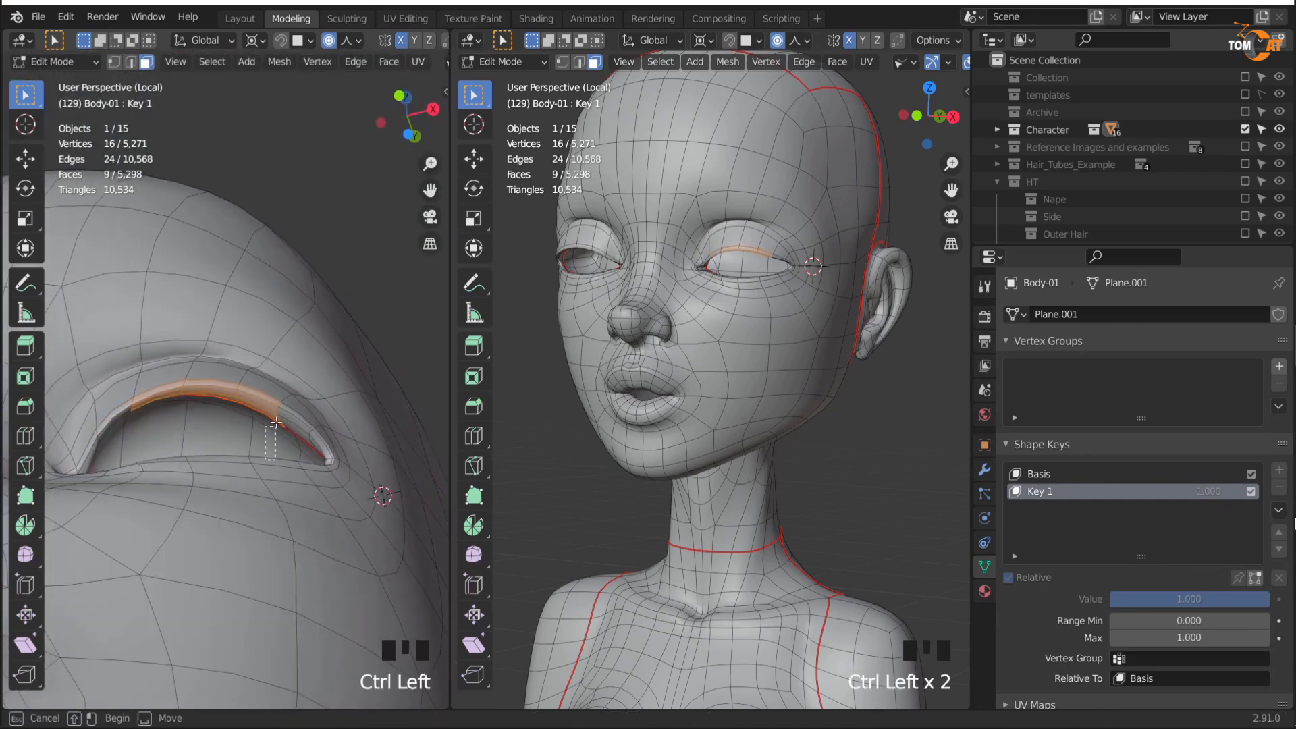
{"action": "middle_click_drag", "start_coordinate": [94, 423], "coordinate": [135, 378]}
{"action": "key", "text": "KP_3"}
{"action": "key", "text": "r"}
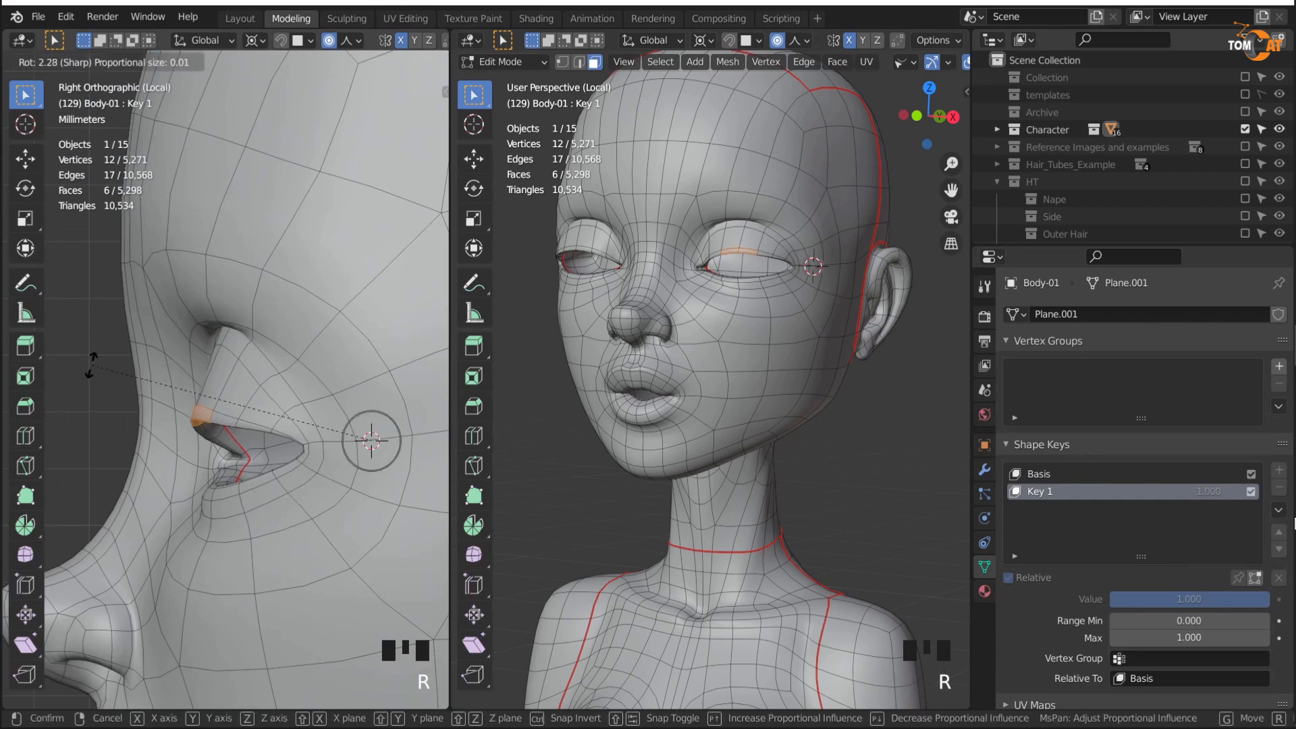
{"action": "left_click", "coordinate": [91, 368]}
Step: Select three faces in the upper eyelid crease and rotate them downward in side view with a smaller proportional influence
{"action": "middle_click_drag", "start_coordinate": [234, 339], "coordinate": [134, 358]}
{"action": "left_click", "coordinate": [121, 354]}
{"action": "left_click", "coordinate": [149, 344], "text": "shift"}
{"action": "left_click", "coordinate": [226, 334], "text": "shift"}
{"action": "key", "text": "KP_3"}
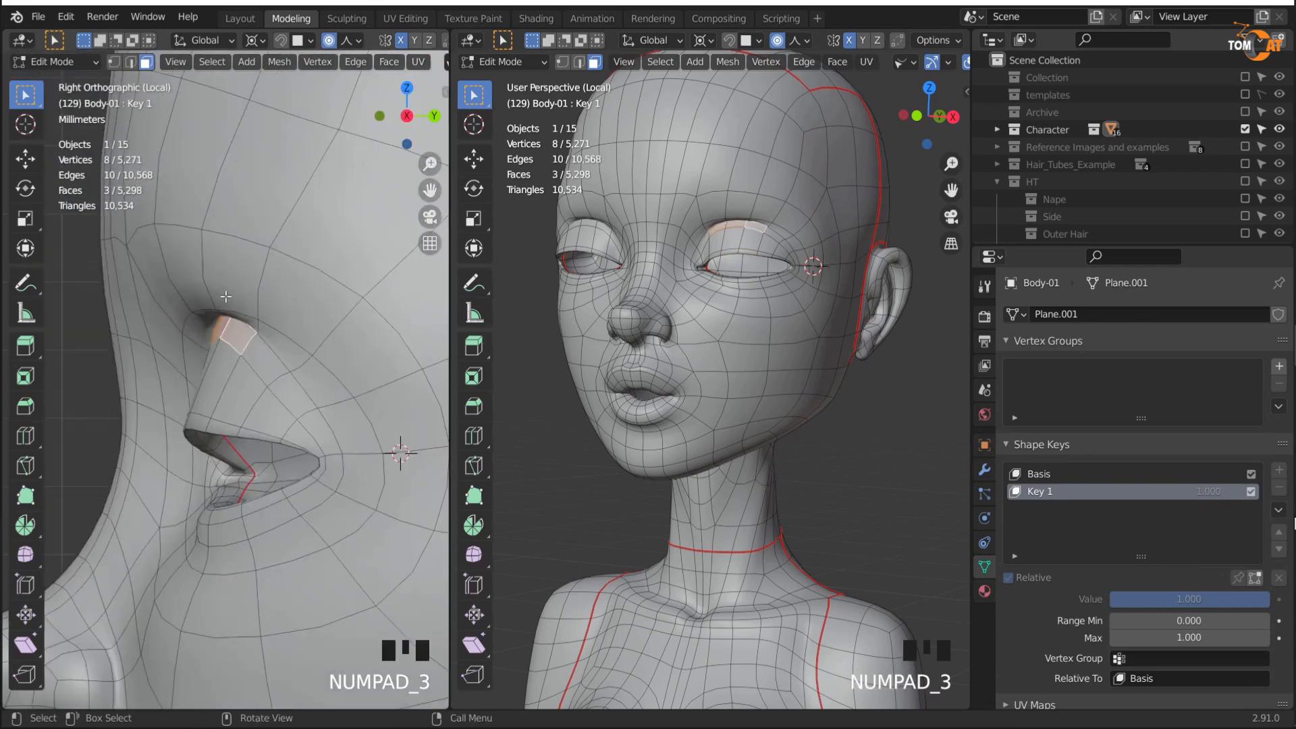
{"action": "key", "text": "r"}
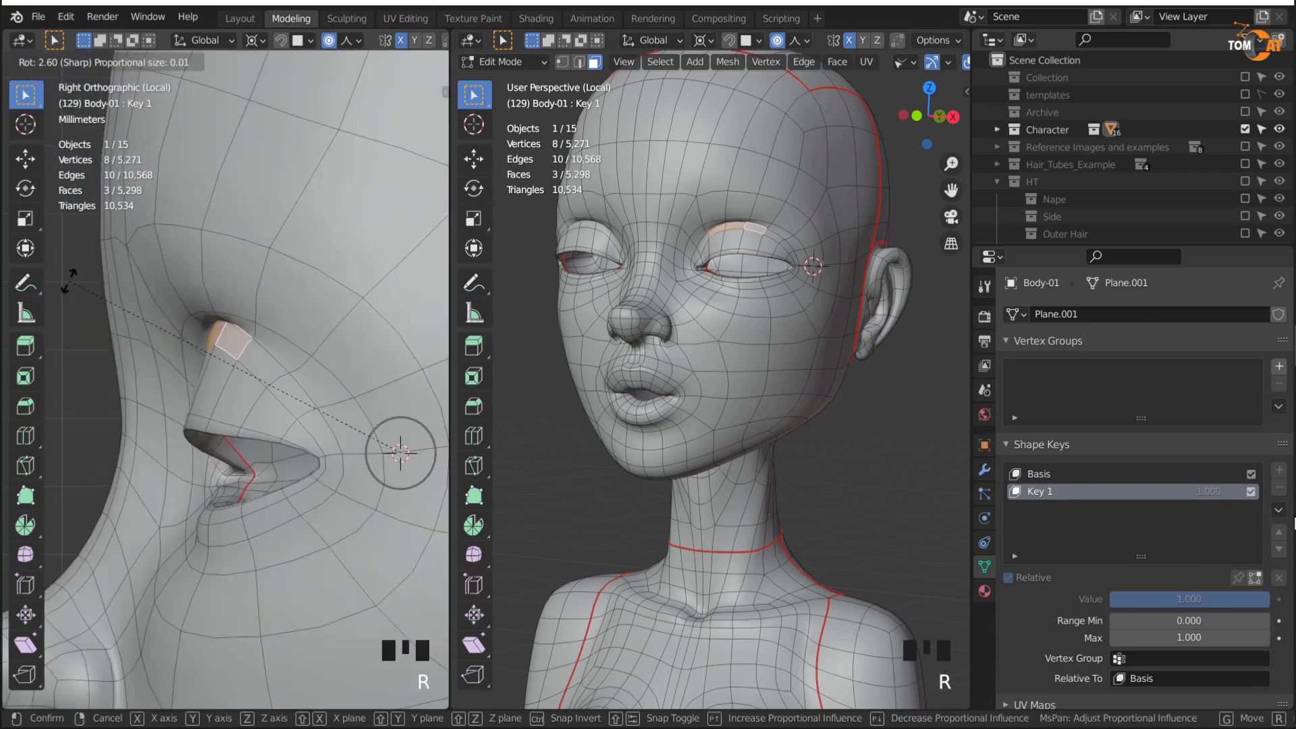
{"action": "scroll", "coordinate": [64, 294], "scroll_direction": "up", "scroll_amount": 3}
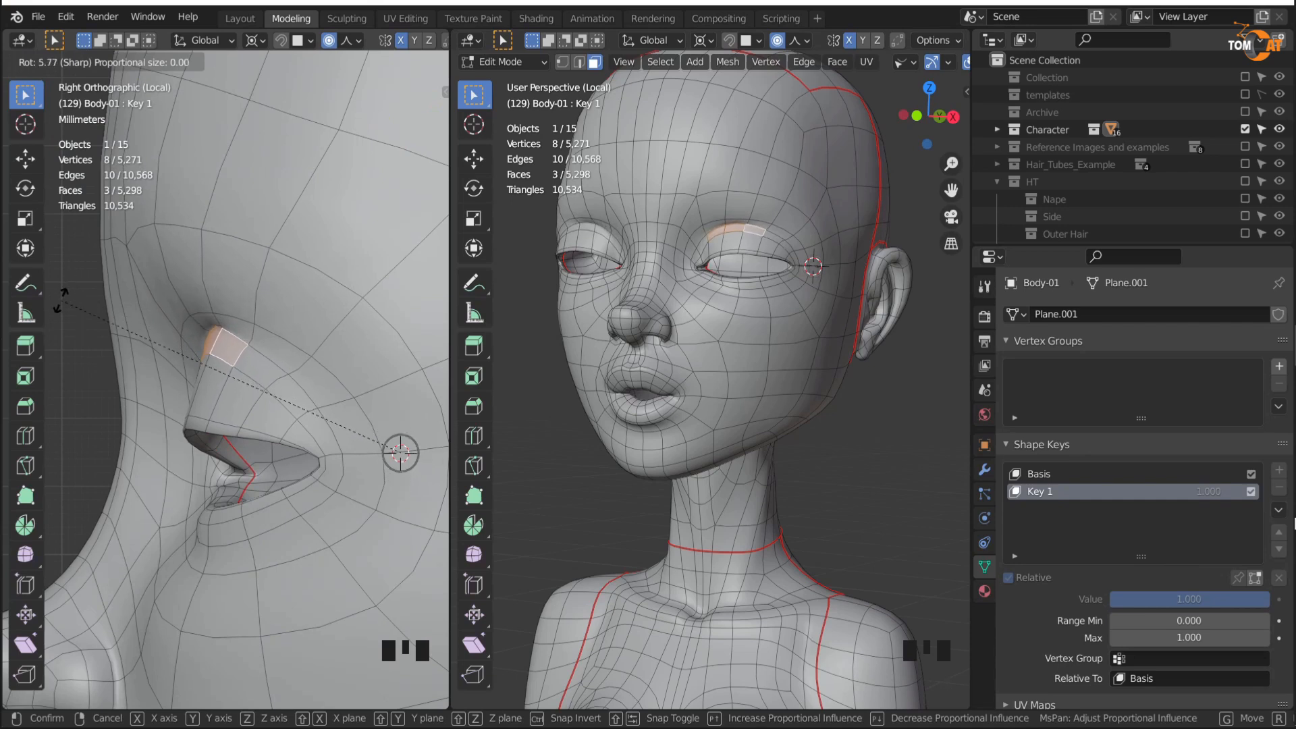
{"action": "left_click", "coordinate": [59, 312]}
Step: Clear the eyelid selection and check the shape of both eyelids from the front
{"action": "middle_click_drag", "start_coordinate": [503, 399], "coordinate": [553, 408]}
{"action": "left_click", "coordinate": [558, 459]}
{"action": "middle_click_drag", "start_coordinate": [558, 471], "coordinate": [596, 474]}
{"action": "key", "text": "n"}
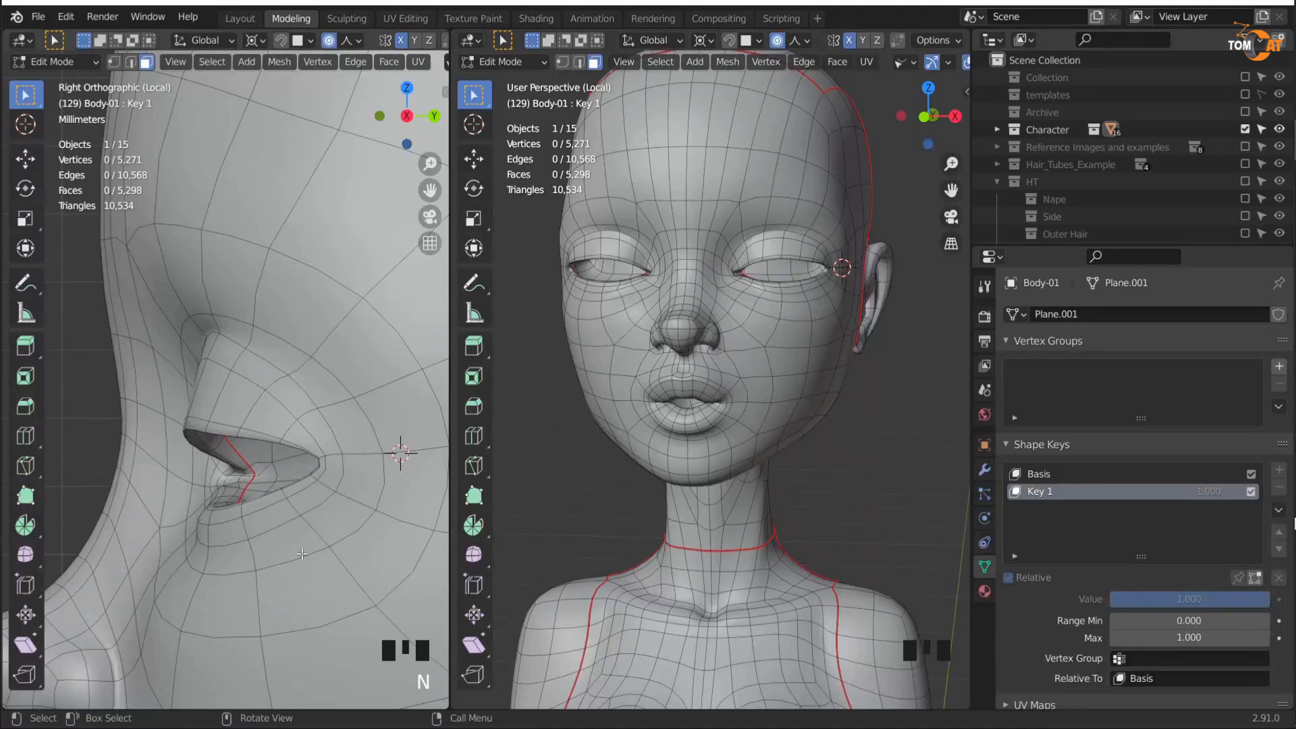
Step: Select six faces on the character's left half of the lower lip and expand the selection with Select More
{"action": "middle_click_drag", "start_coordinate": [622, 477], "coordinate": [661, 420]}
{"action": "scroll", "coordinate": [682, 459], "scroll_direction": "up", "scroll_amount": 2}
{"action": "middle_click_drag", "start_coordinate": [705, 476], "coordinate": [717, 519]}
{"action": "scroll", "coordinate": [706, 529], "scroll_direction": "up", "scroll_amount": 3}
{"action": "scroll", "coordinate": [717, 520], "scroll_direction": "up", "scroll_amount": 2}
{"action": "left_click", "coordinate": [741, 469]}
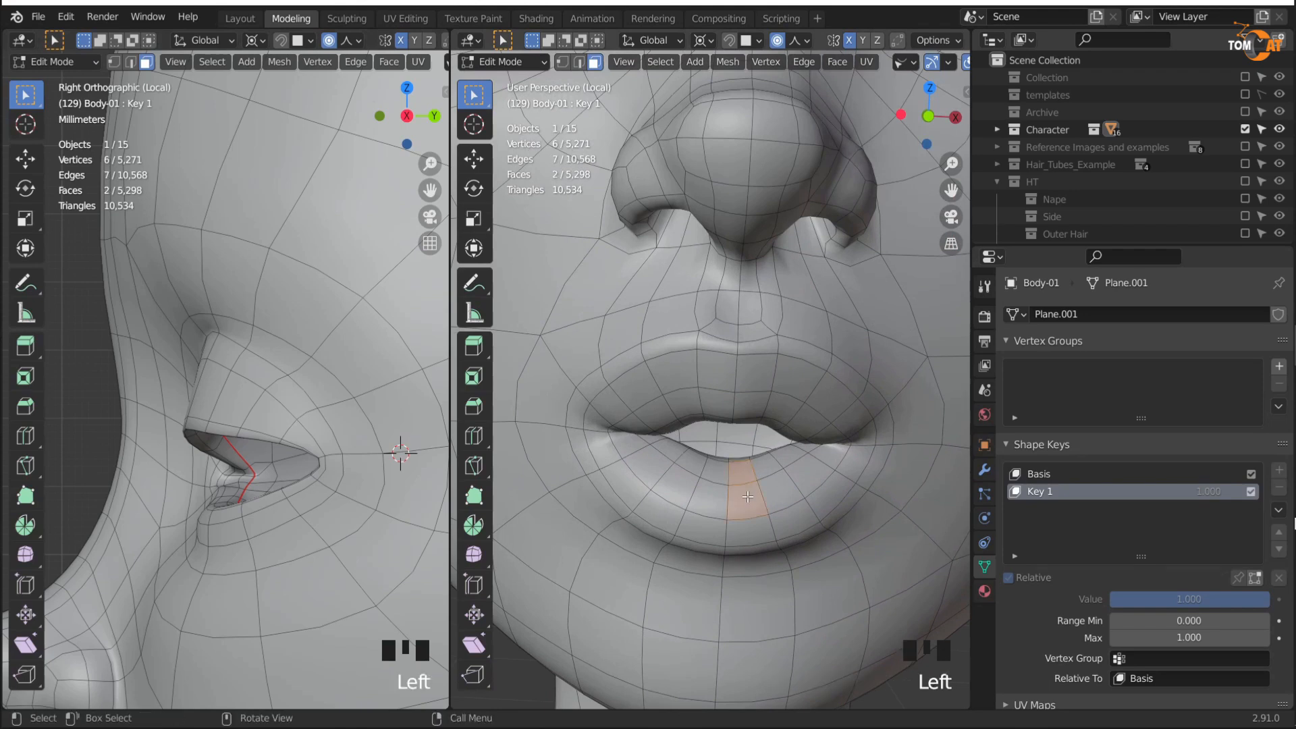
{"action": "left_click", "coordinate": [781, 494], "text": "shift"}
{"action": "left_click", "coordinate": [810, 476], "text": "shift"}
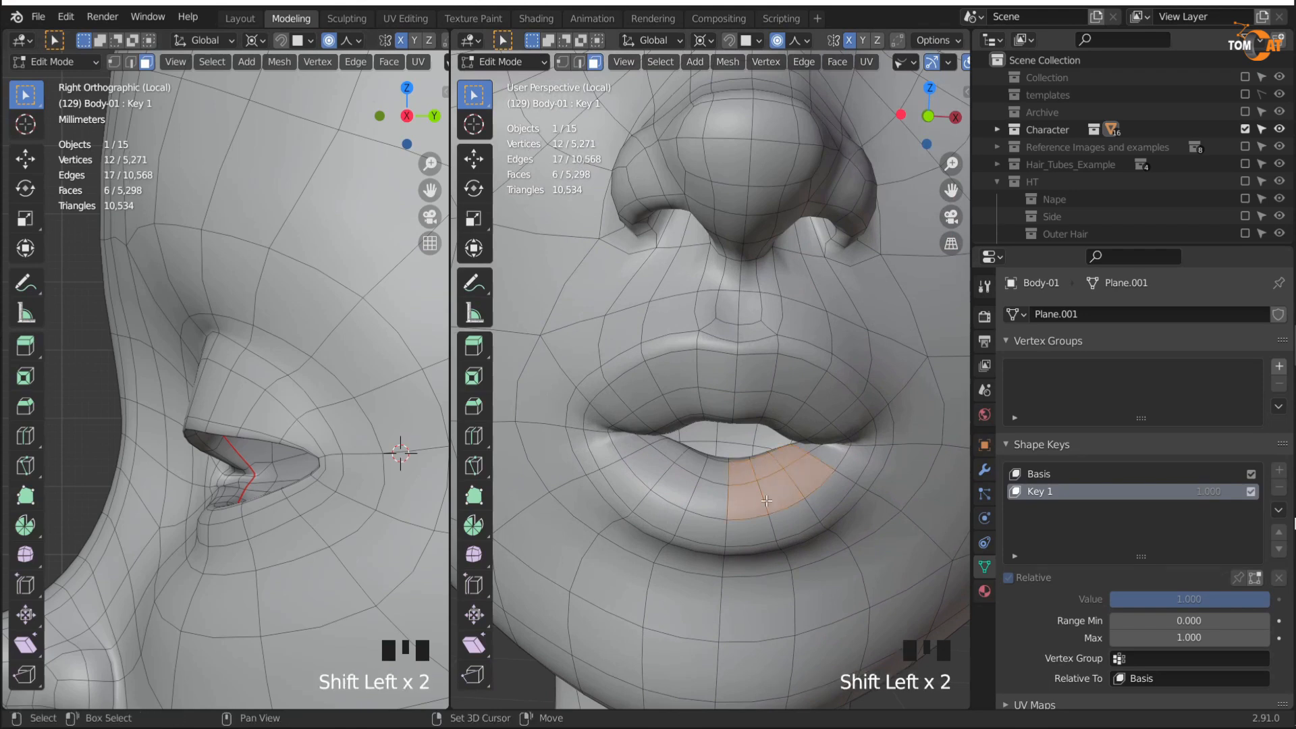
{"action": "left_click", "coordinate": [660, 62]}
{"action": "left_click", "coordinate": [847, 300]}
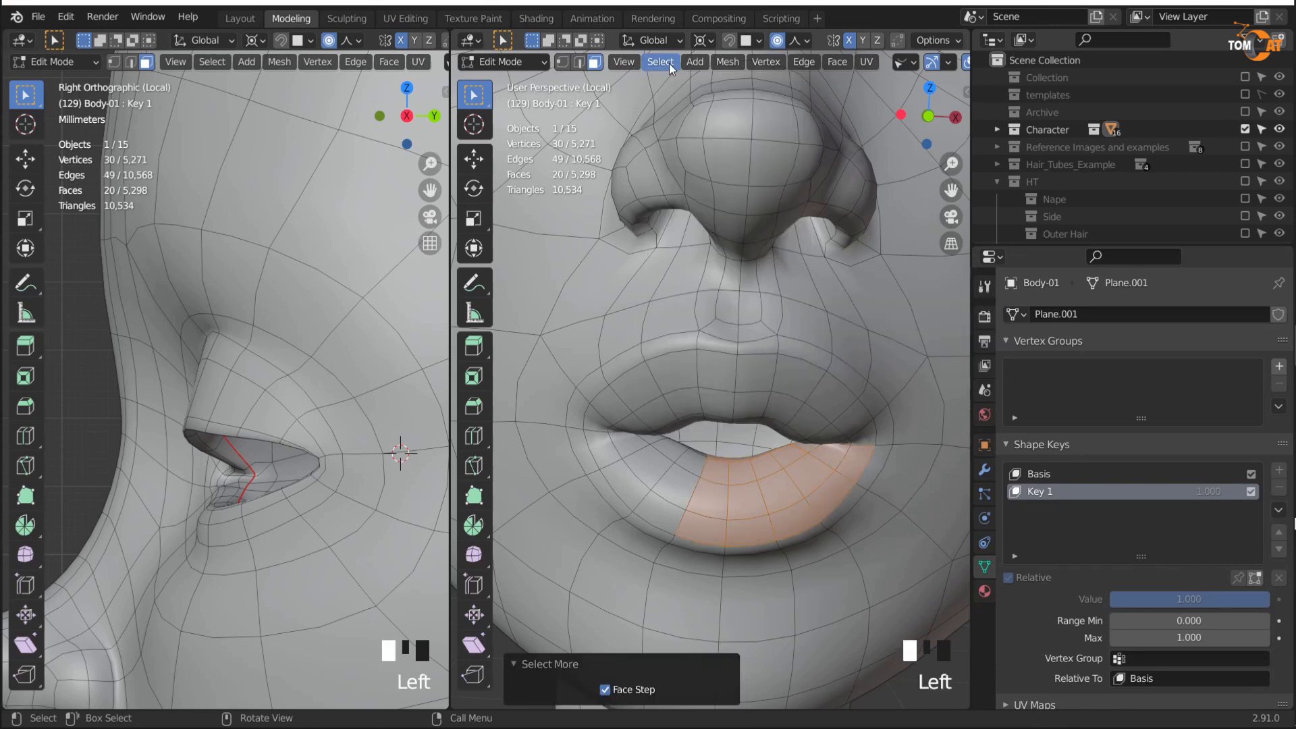
{"action": "scroll", "coordinate": [771, 442], "scroll_direction": "down", "scroll_amount": 2}
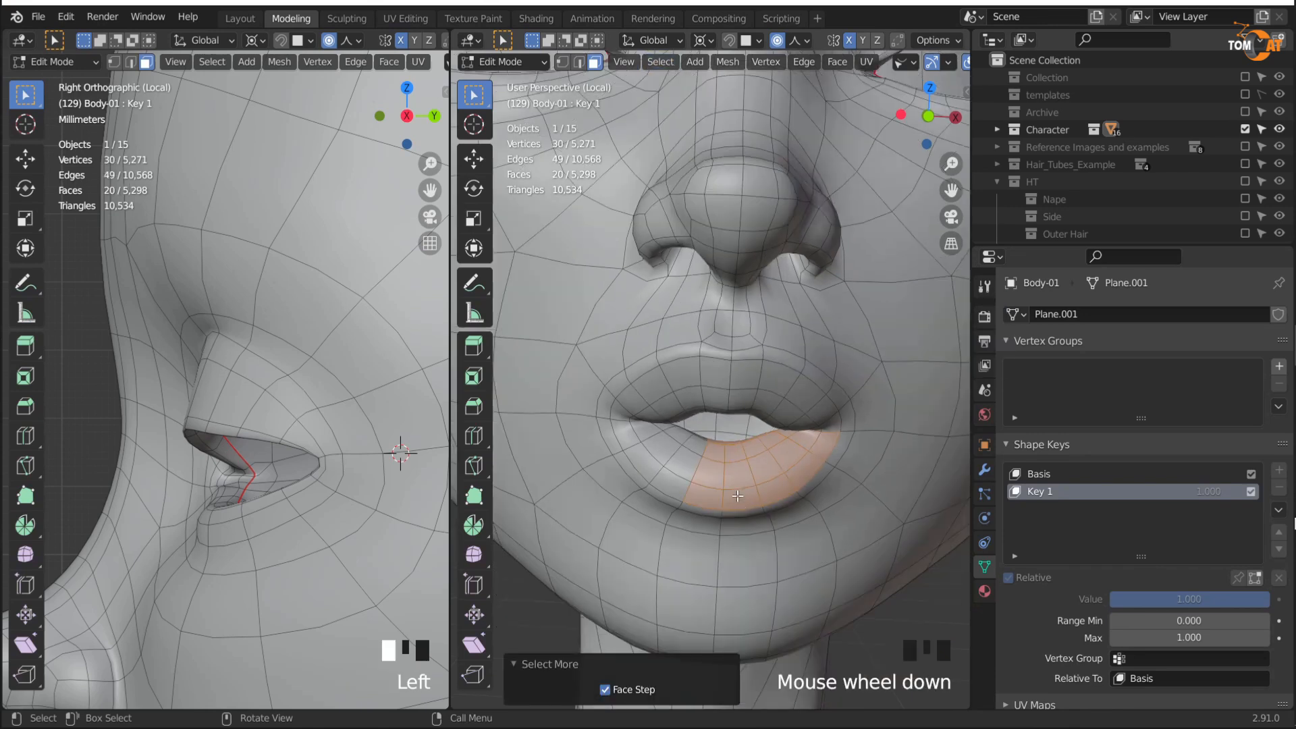
Step: Extend the lower-lip selection over the chin and along the left side of the jaw to its rear corner
{"action": "middle_click_drag", "start_coordinate": [738, 496], "coordinate": [717, 398], "text": "shift"}
{"action": "left_click", "coordinate": [716, 501], "text": "shift"}
{"action": "middle_click_drag", "start_coordinate": [717, 501], "coordinate": [659, 257]}
{"action": "left_click", "coordinate": [659, 255], "text": "shift"}
{"action": "left_click_drag", "start_coordinate": [701, 305], "coordinate": [768, 435], "text": "shift"}
{"action": "left_click", "coordinate": [776, 466], "text": "shift"}
{"action": "middle_click_drag", "start_coordinate": [714, 448], "coordinate": [675, 402]}
{"action": "left_click", "coordinate": [672, 404], "text": "shift"}
{"action": "left_click_drag", "start_coordinate": [685, 361], "coordinate": [820, 263], "text": "shift"}
{"action": "middle_click_drag", "start_coordinate": [726, 330], "coordinate": [680, 350]}
{"action": "left_click_drag", "start_coordinate": [645, 318], "coordinate": [834, 419], "text": "shift"}
{"action": "left_click", "coordinate": [923, 405], "text": "shift"}
Step: Place the 3D cursor at the jaw hinge below the ear and rotate the selected jaw down about 1.64° in side view
{"action": "scroll", "coordinate": [839, 382], "scroll_direction": "down", "scroll_amount": 2}
{"action": "scroll", "coordinate": [295, 497], "scroll_direction": "down", "scroll_amount": 6}
{"action": "middle_click_drag", "start_coordinate": [295, 496], "coordinate": [243, 446], "text": "shift"}
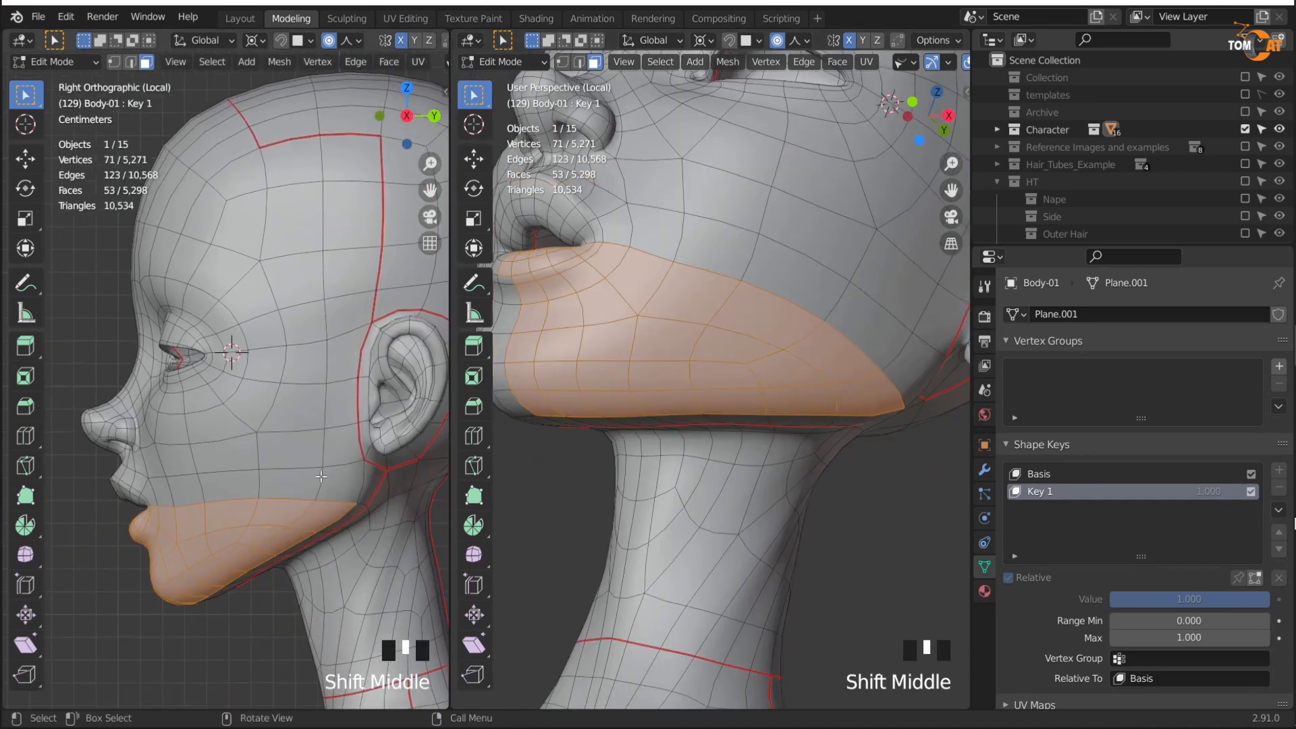
{"action": "right_click", "coordinate": [355, 452], "text": "shift"}
{"action": "middle_click_drag", "start_coordinate": [701, 431], "coordinate": [695, 368]}
{"action": "scroll", "coordinate": [127, 506], "scroll_direction": "up", "scroll_amount": 2}
{"action": "key", "text": "r"}
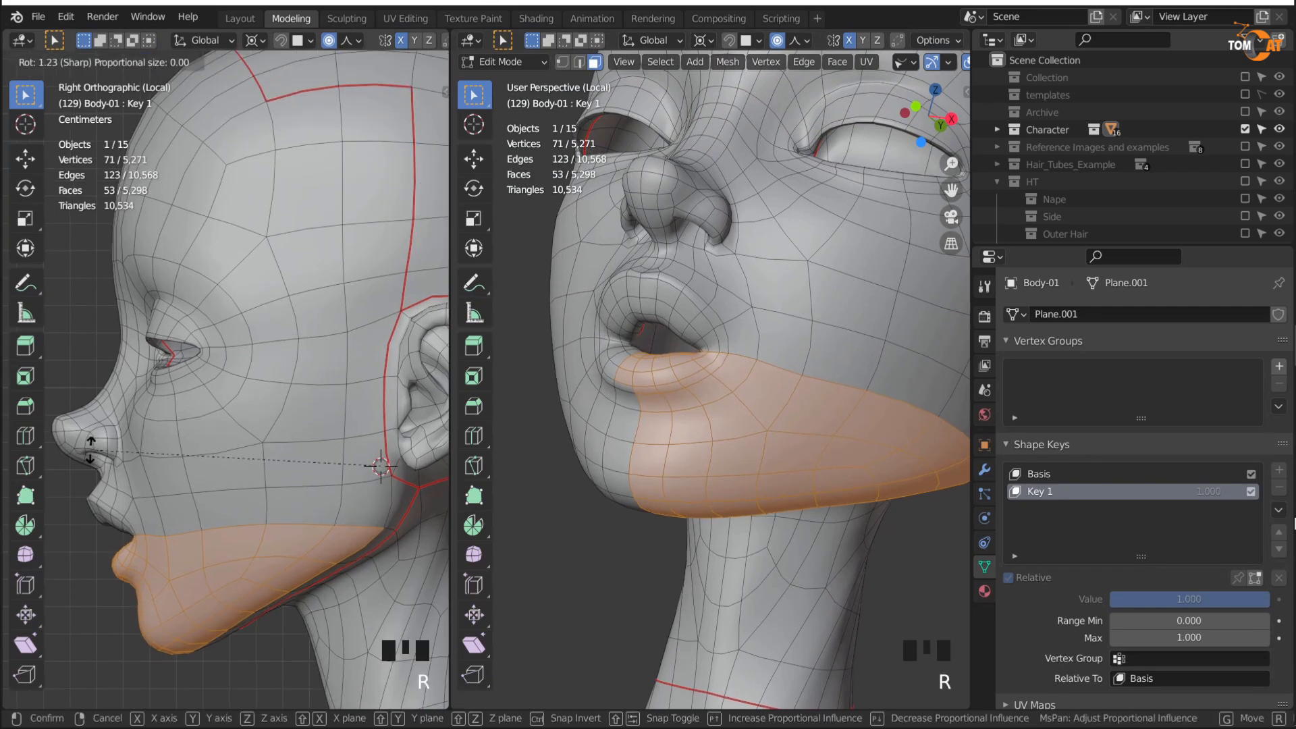
{"action": "left_click", "coordinate": [87, 449]}
{"action": "middle_click_drag", "start_coordinate": [594, 284], "coordinate": [621, 324]}
{"action": "middle_click_drag", "start_coordinate": [620, 324], "coordinate": [630, 283], "text": "shift"}
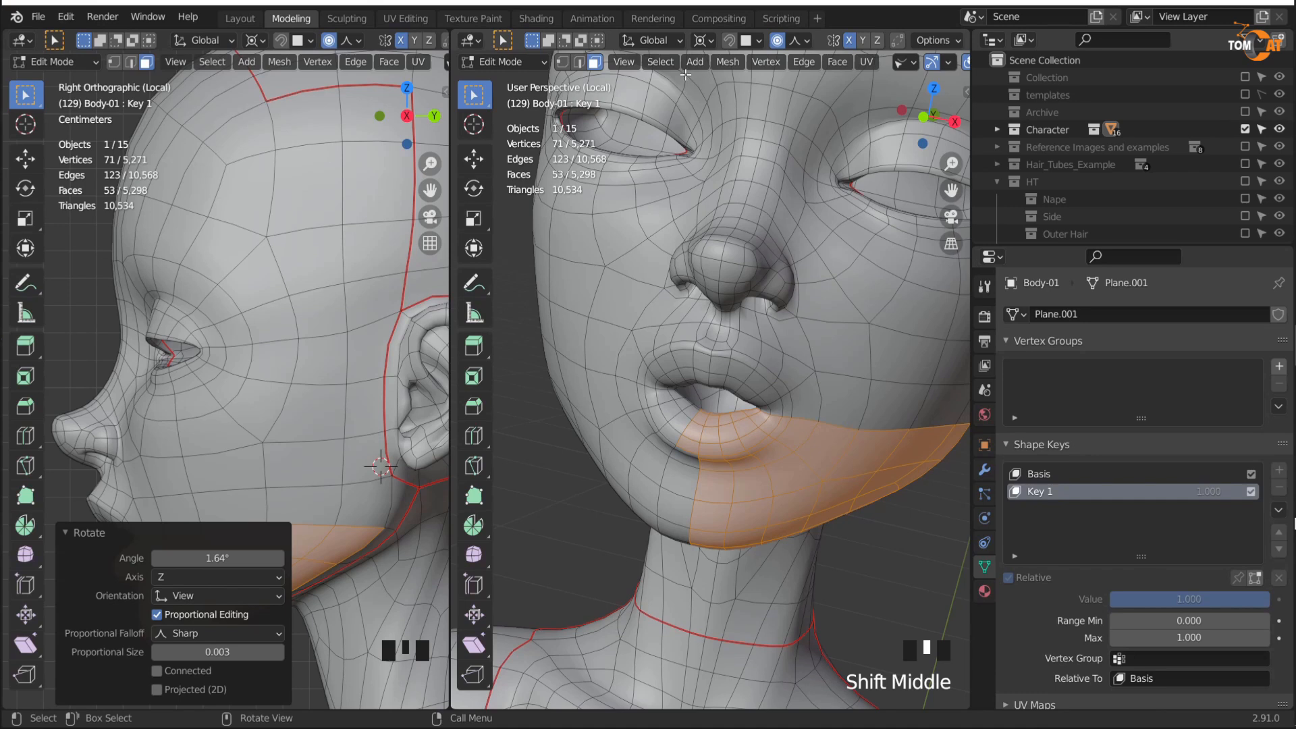
Step: Shrink the jaw selection with Select Less and adjust it to 32 faces covering the lip, chin and lower jaw
{"action": "left_click", "coordinate": [660, 61]}
{"action": "key", "text": "m"}
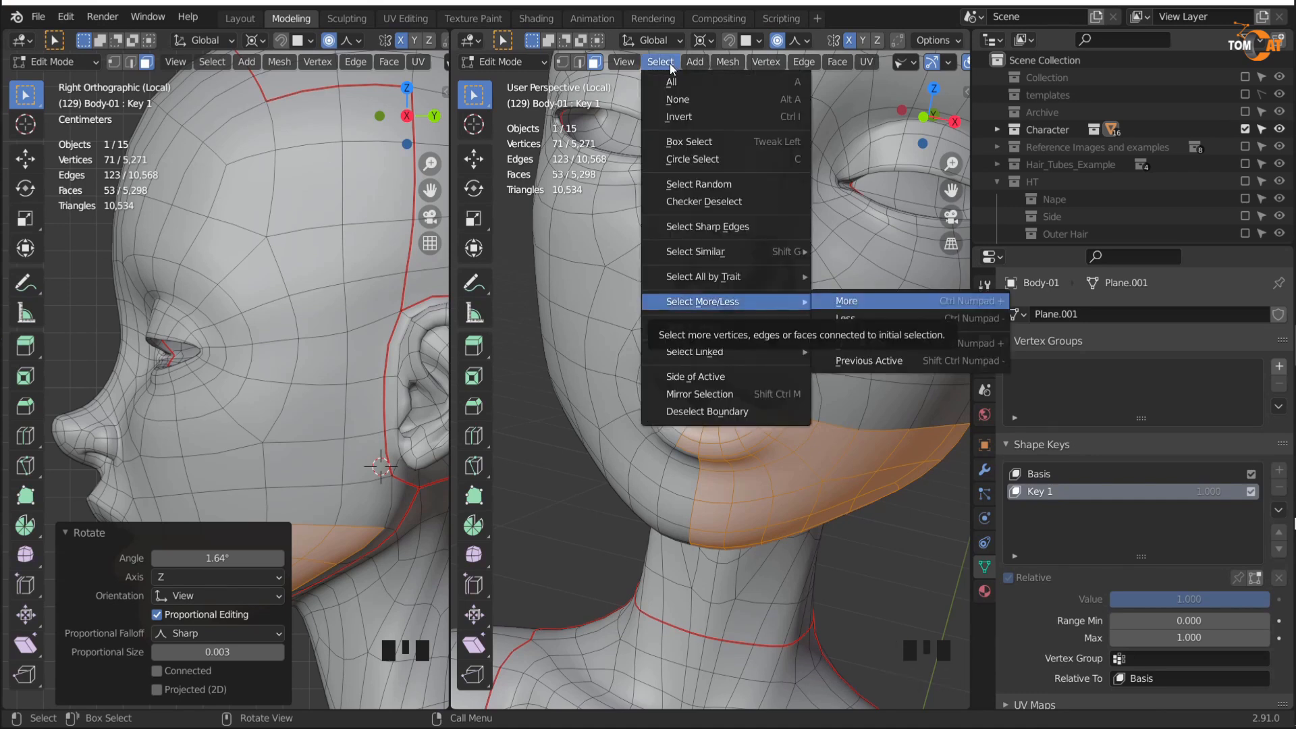
{"action": "key", "text": "Return"}
{"action": "middle_click_drag", "start_coordinate": [733, 474], "coordinate": [747, 318], "text": "shift"}
{"action": "left_click", "coordinate": [756, 462], "text": "shift"}
{"action": "left_click_drag", "start_coordinate": [726, 323], "coordinate": [761, 338], "text": "ctrl"}
{"action": "left_click_drag", "start_coordinate": [840, 518], "coordinate": [790, 502], "text": "ctrl"}
{"action": "middle_click_drag", "start_coordinate": [782, 405], "coordinate": [776, 466]}
{"action": "scroll", "coordinate": [776, 466], "scroll_direction": "up", "scroll_amount": 3}
{"action": "mouse_move", "coordinate": [776, 365]}
{"action": "middle_mouse_down"}
{"action": "mouse_move", "coordinate": [791, 418]}
{"action": "mouse_move", "coordinate": [755, 351]}
{"action": "middle_mouse_up"}
{"action": "scroll", "coordinate": [791, 419], "scroll_direction": "up", "scroll_amount": 1}
{"action": "left_click", "coordinate": [791, 418], "text": "shift"}
{"action": "left_click", "coordinate": [799, 415], "text": "shift"}
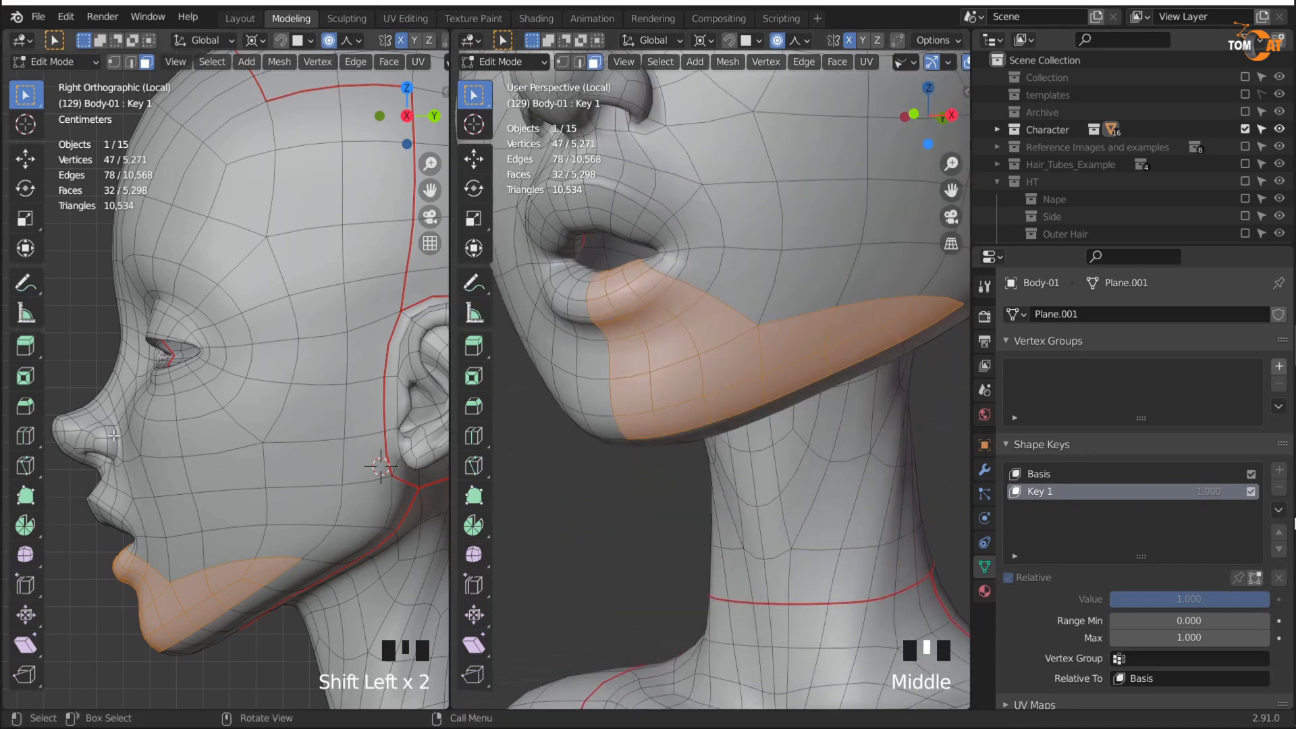
Step: Rotate the reduced jaw selection down about 0.8° around the 3D cursor in side view
{"action": "key", "text": "r"}
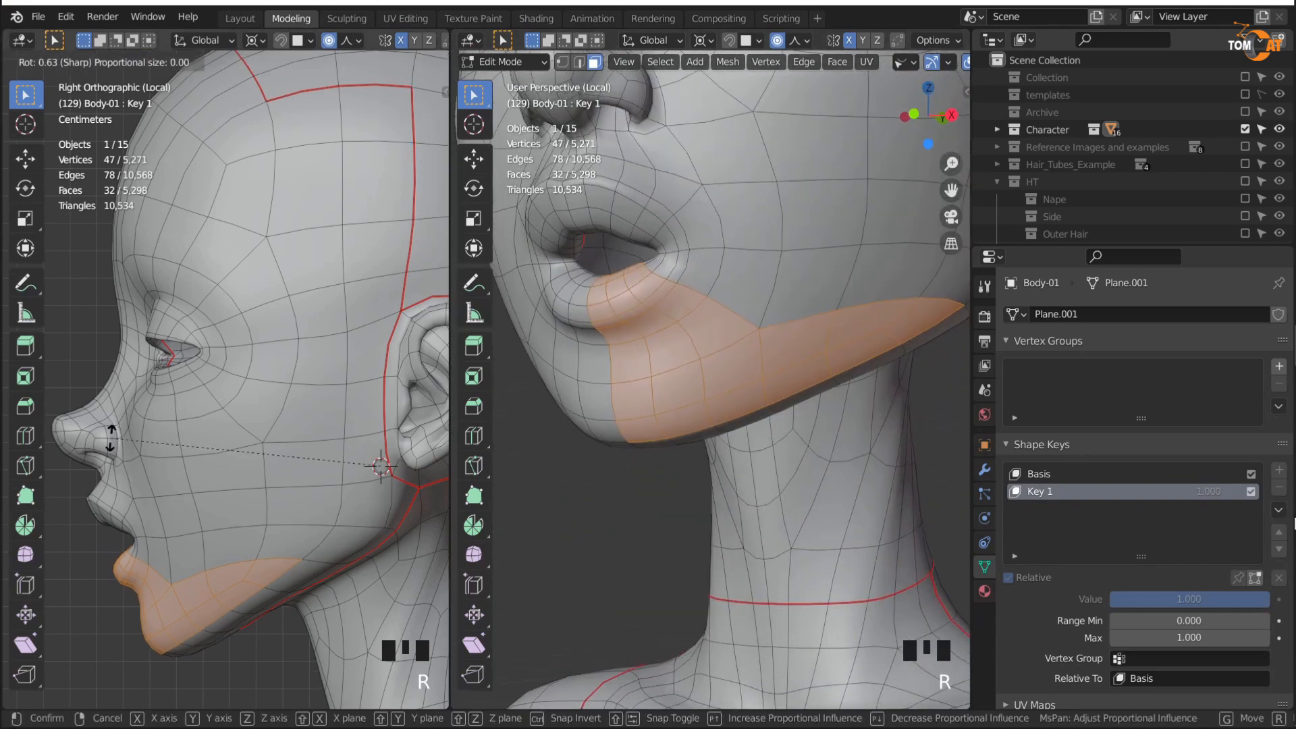
{"action": "left_click", "coordinate": [111, 439]}
{"action": "middle_click_drag", "start_coordinate": [675, 405], "coordinate": [691, 390]}
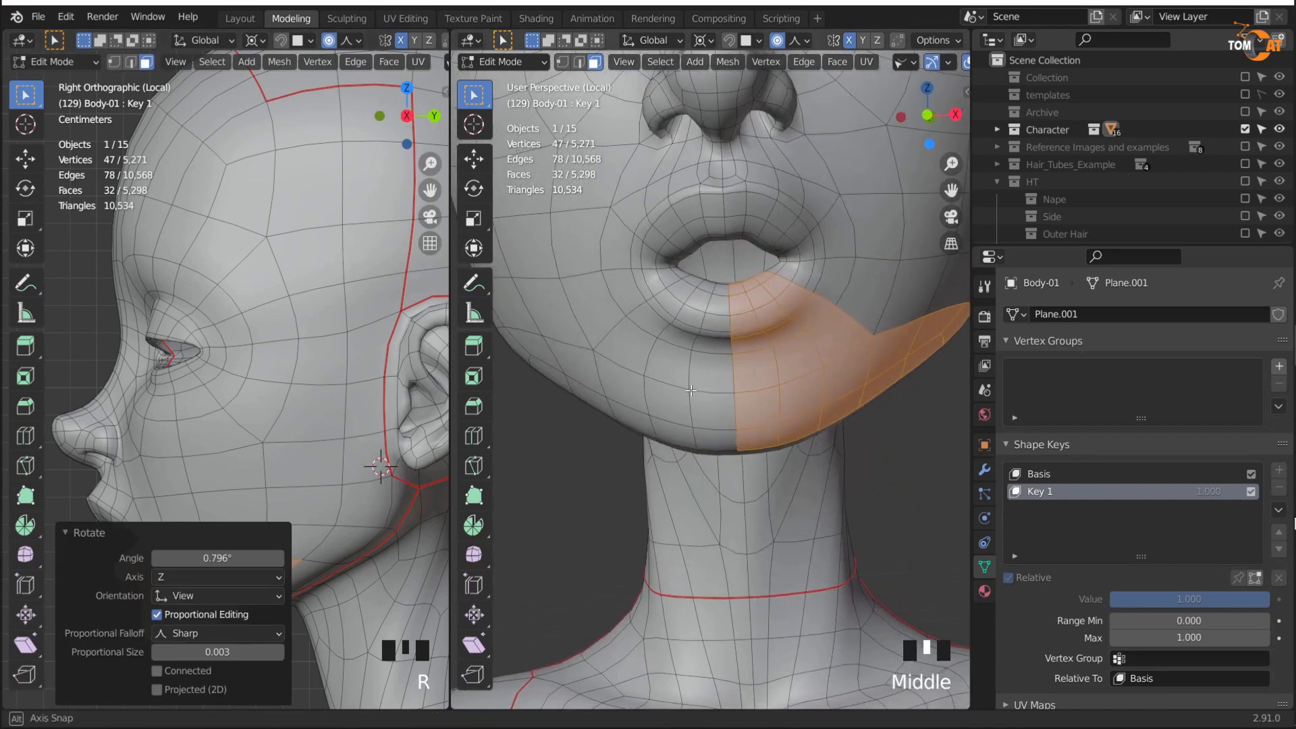
Step: Return to Object Mode with nothing selected and preview Key 1 on the face, leaving its value at 1.000
{"action": "left_click", "coordinate": [590, 504]}
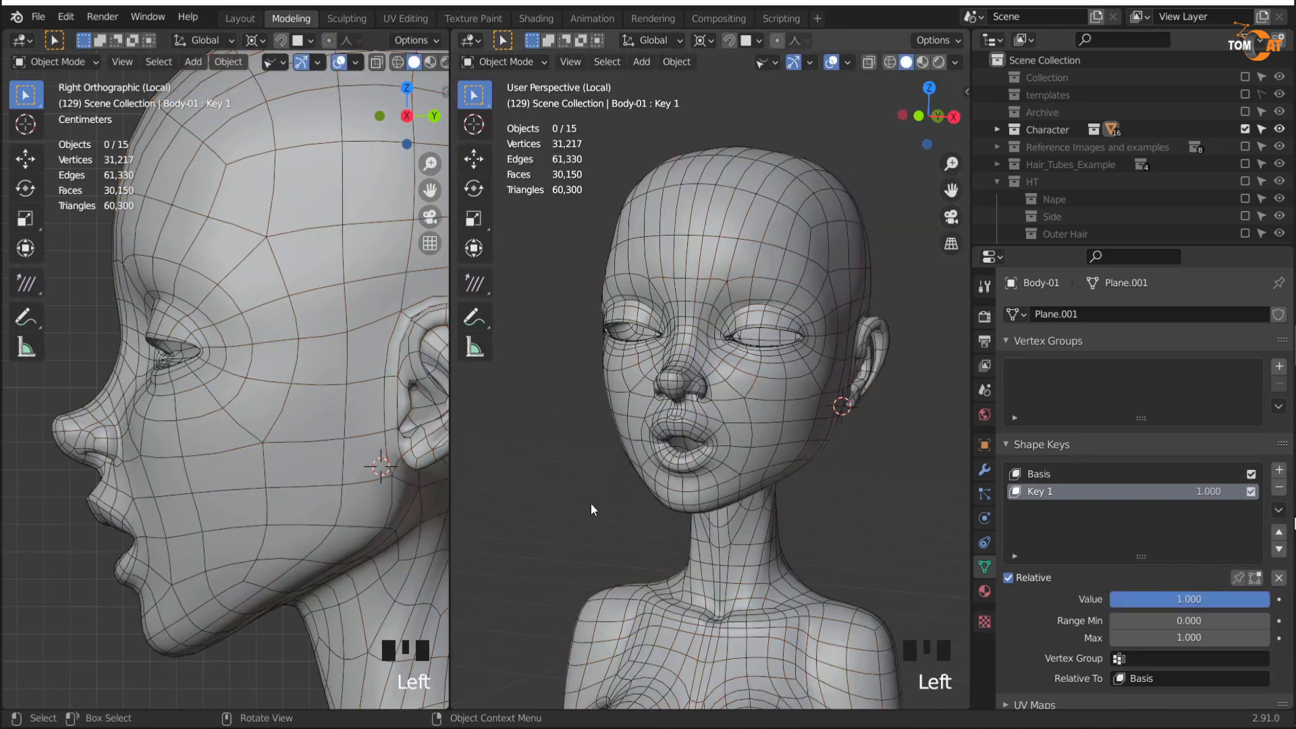
{"action": "middle_click_drag", "start_coordinate": [589, 504], "coordinate": [660, 420]}
{"action": "scroll", "coordinate": [660, 439], "scroll_direction": "up", "scroll_amount": 1}
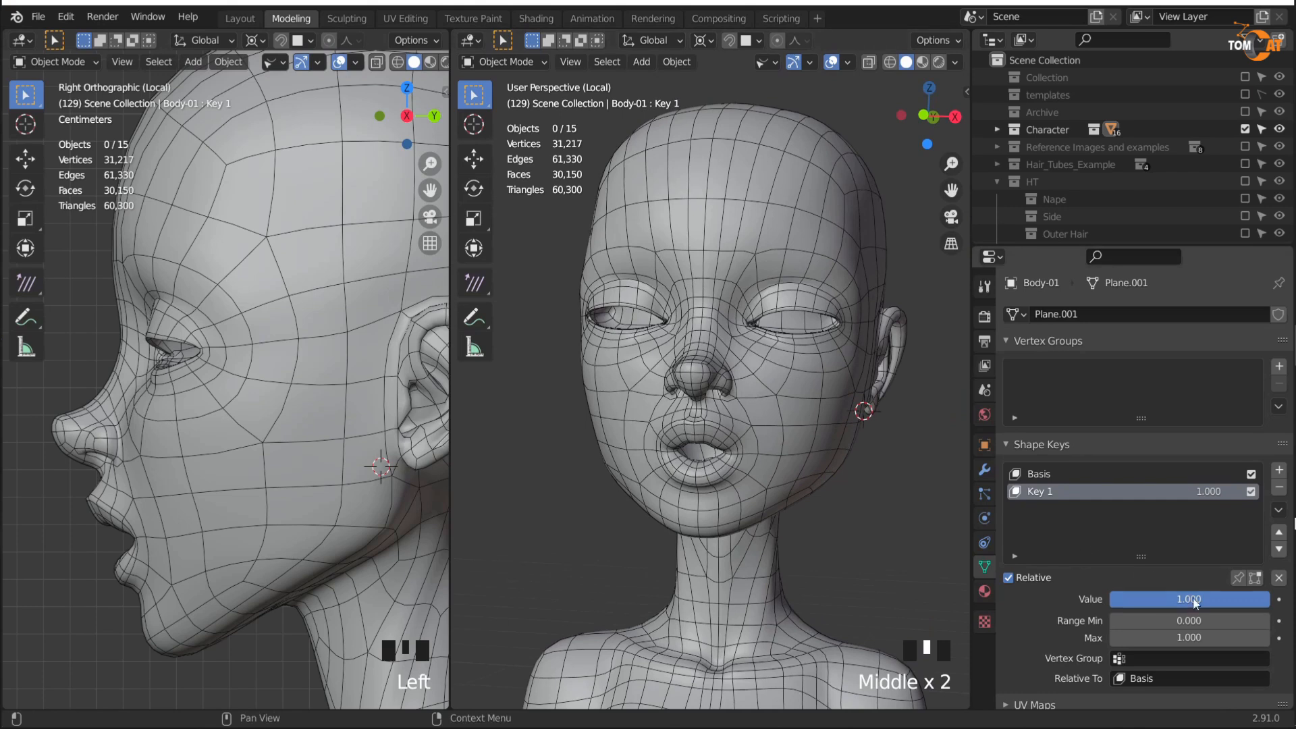
{"action": "left_click_drag", "start_coordinate": [1198, 605], "coordinate": [1275, 599]}
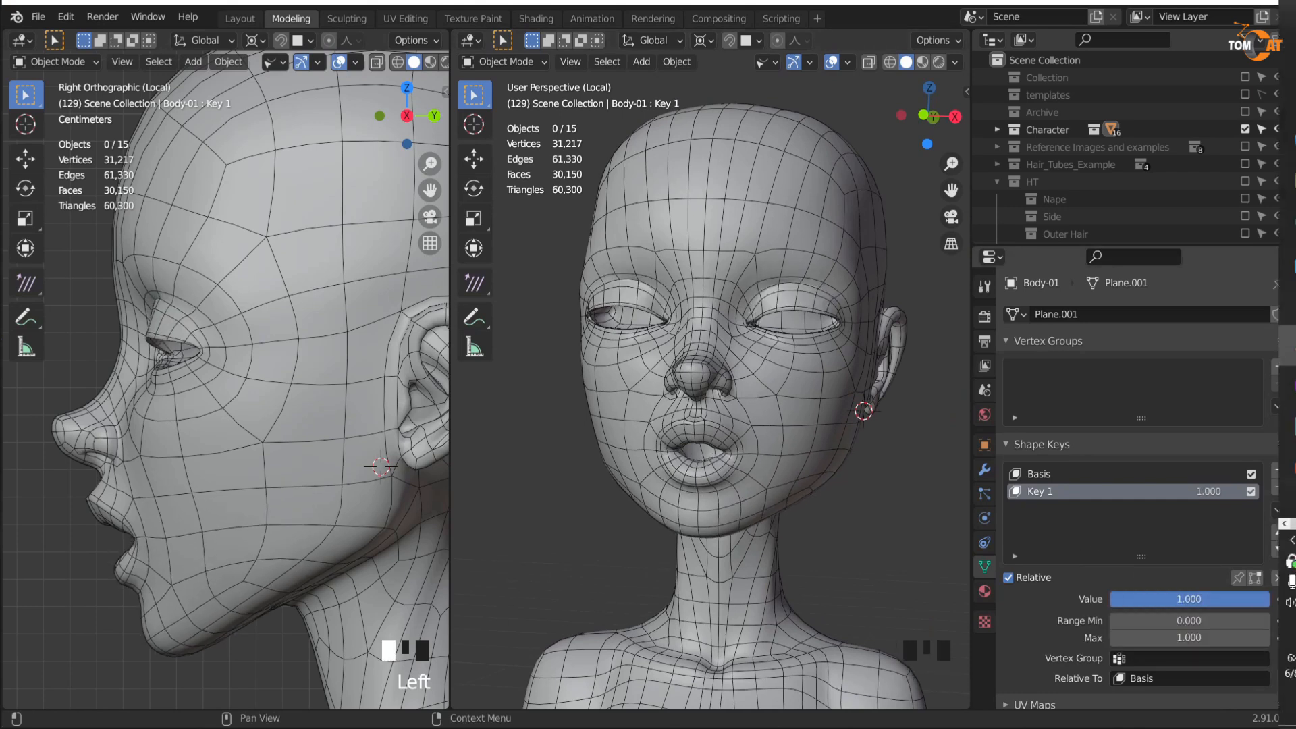
{"action": "key", "text": "n"}
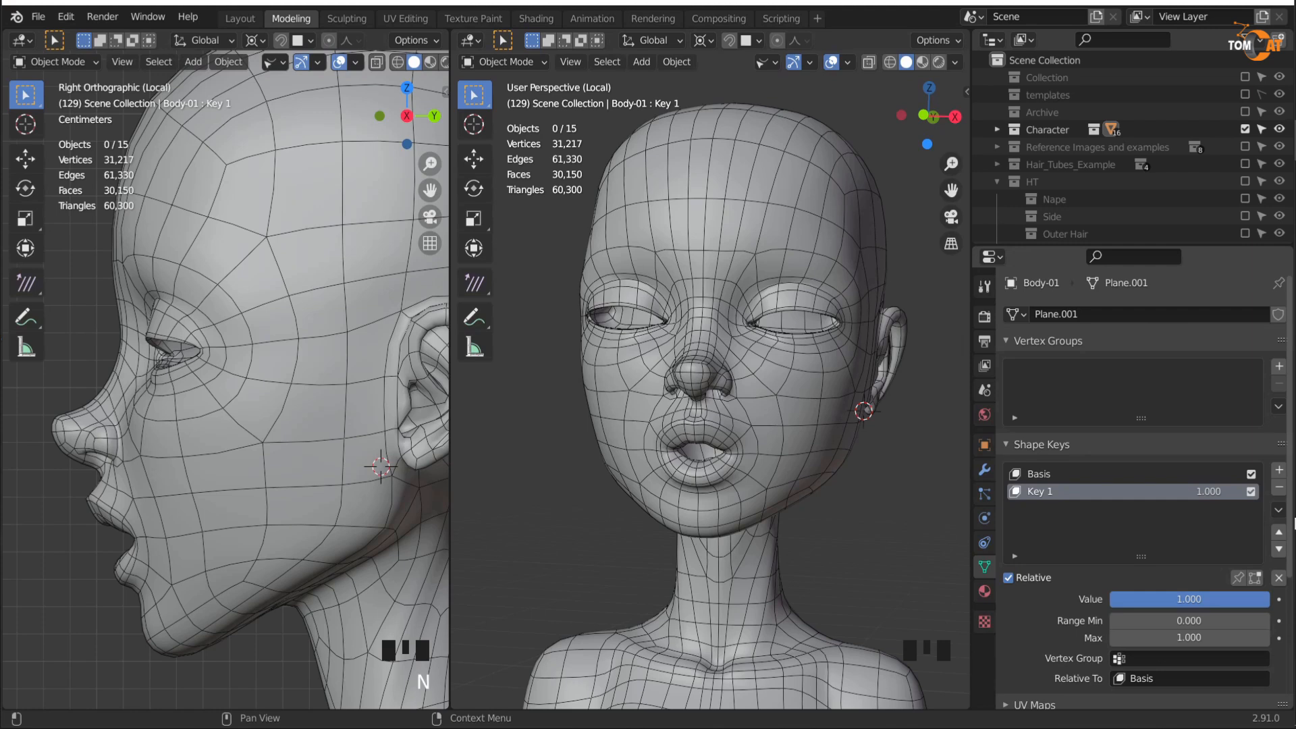
Step: Select the body mesh, enter Edit Mode and show the whole figure in front orthographic view
{"action": "scroll", "coordinate": [766, 520], "scroll_direction": "down", "scroll_amount": 4}
{"action": "left_click", "coordinate": [743, 516]}
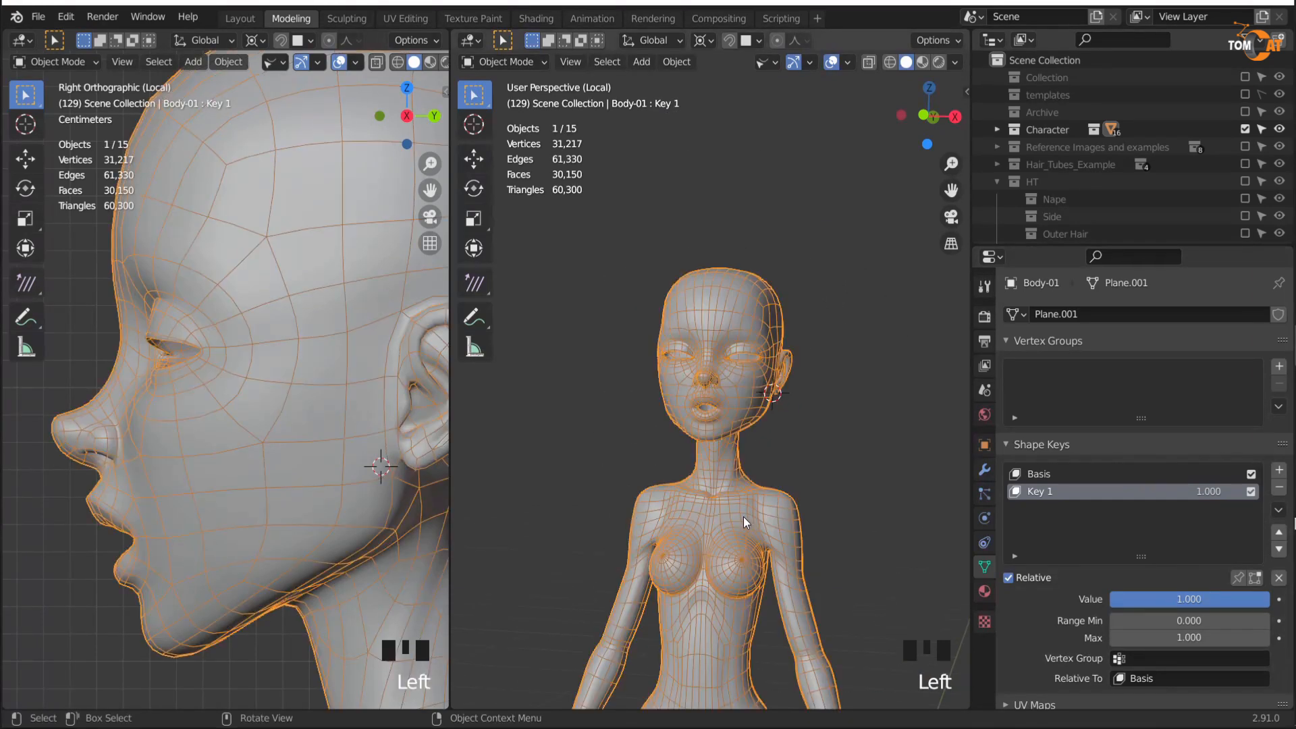
{"action": "middle_click_drag", "start_coordinate": [743, 516], "coordinate": [744, 435], "text": "shift"}
{"action": "key", "text": "Tab"}
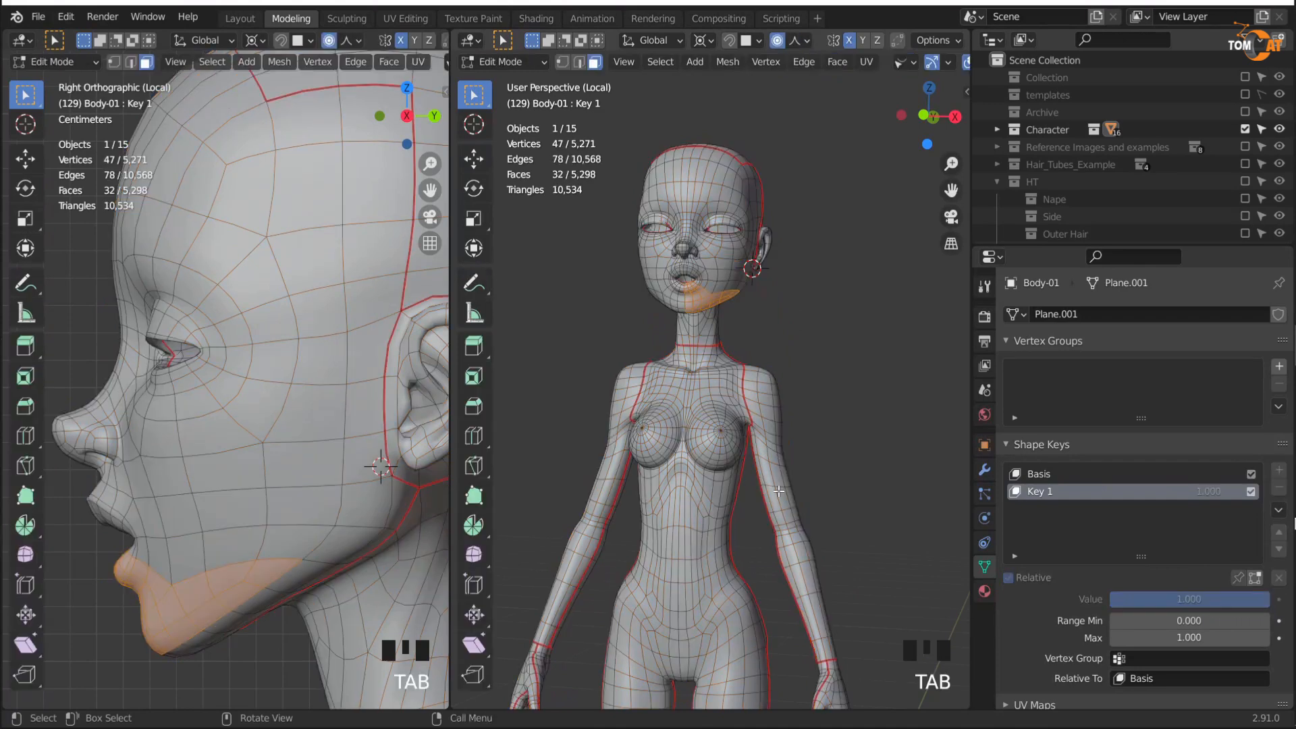
{"action": "scroll", "coordinate": [737, 531], "scroll_direction": "down", "scroll_amount": 4}
{"action": "middle_click_drag", "start_coordinate": [733, 536], "coordinate": [714, 455]}
{"action": "key", "text": "KP_3"}
{"action": "key", "text": "KP_1"}
{"action": "scroll", "coordinate": [770, 418], "scroll_direction": "up", "scroll_amount": 2}
{"action": "middle_click_drag", "start_coordinate": [770, 417], "coordinate": [726, 409], "text": "shift"}
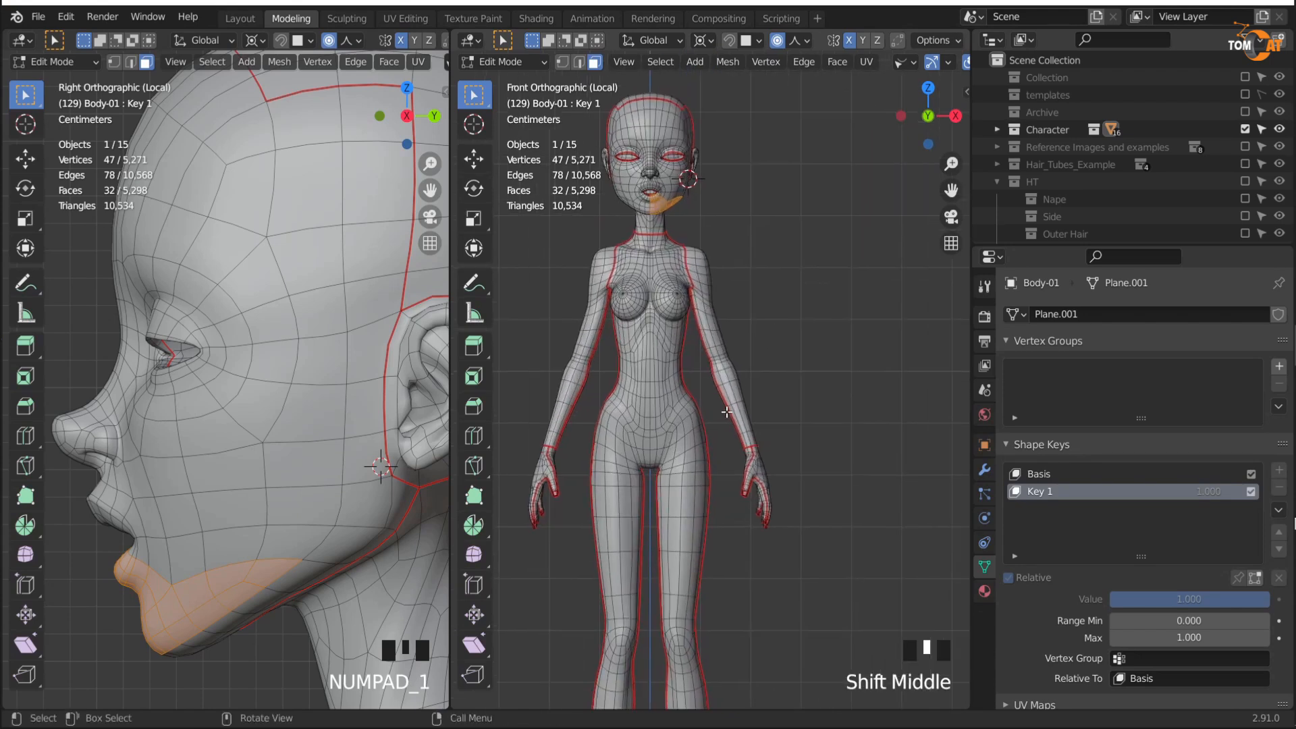
Step: Turn on X-ray and select the character's left hand, forearm and the lower part of the upper arm
{"action": "key", "text": "alt+z"}
{"action": "left_click_drag", "start_coordinate": [820, 560], "coordinate": [726, 407]}
{"action": "scroll", "coordinate": [727, 408], "scroll_direction": "up", "scroll_amount": 2}
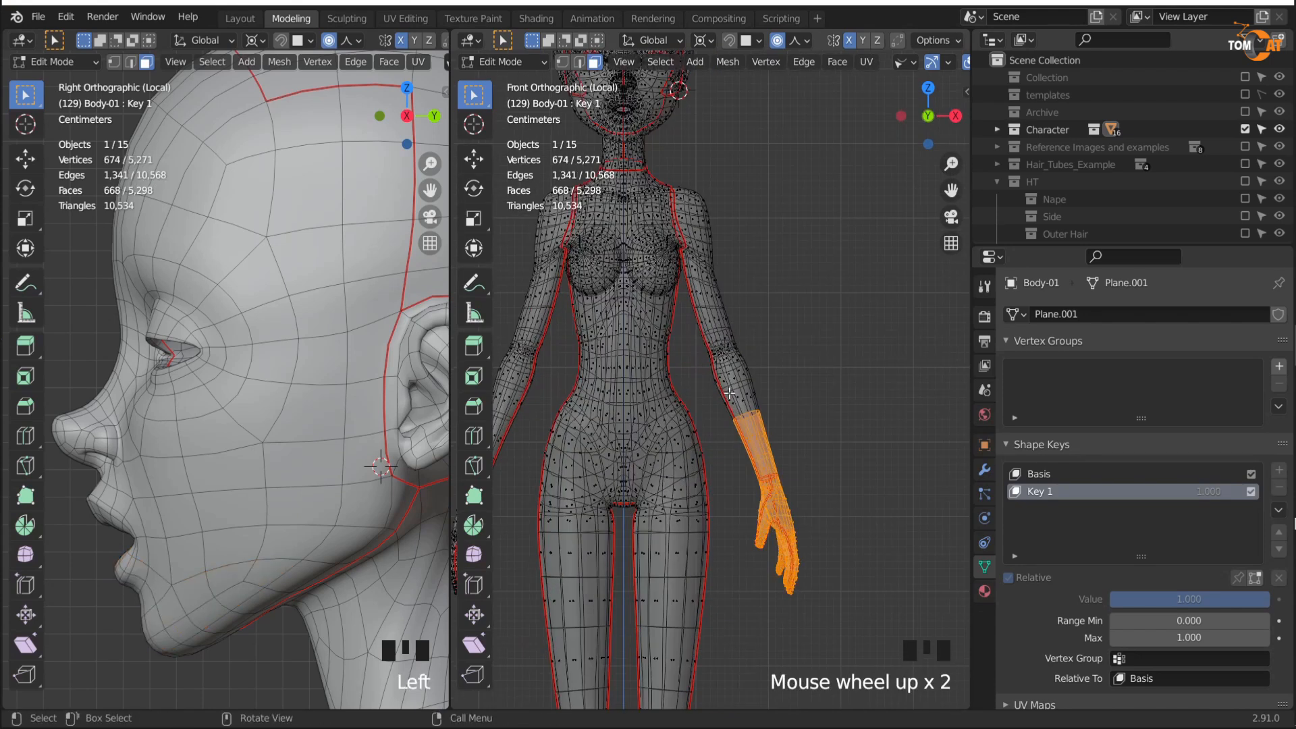
{"action": "left_click_drag", "start_coordinate": [697, 311], "coordinate": [781, 404], "text": "shift"}
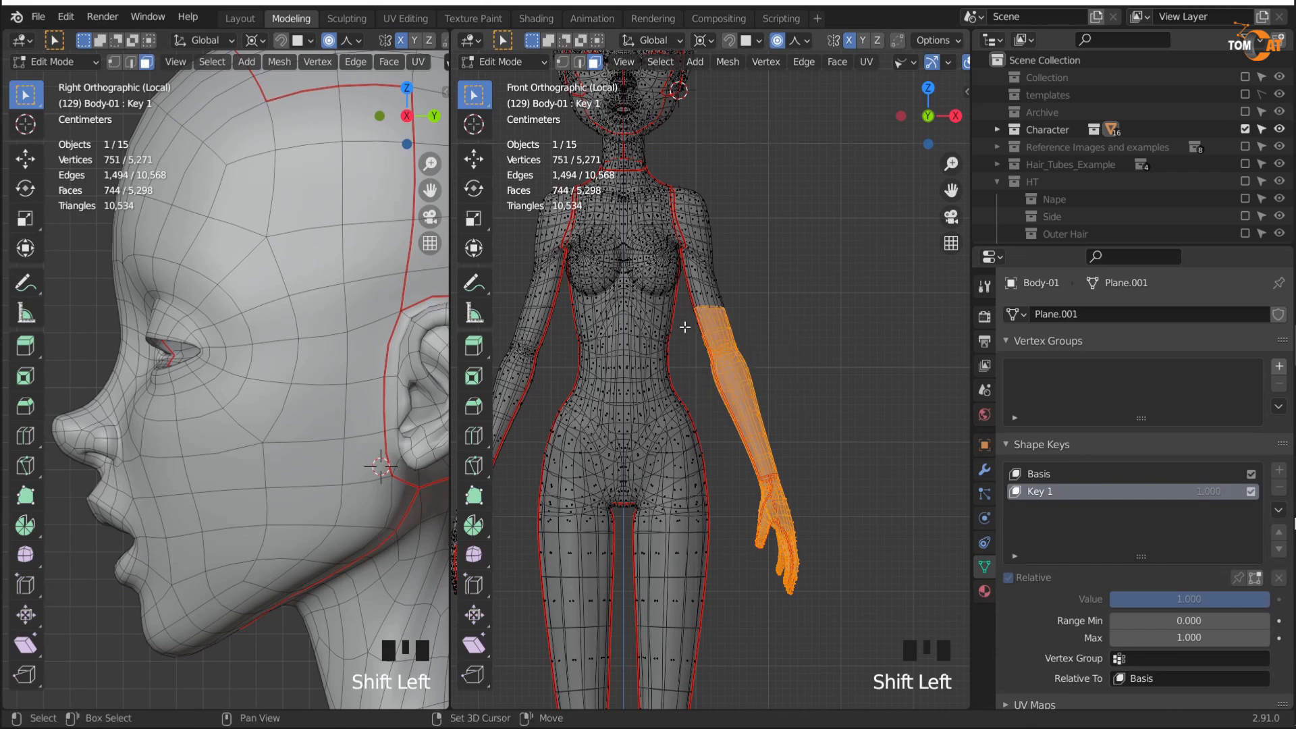
{"action": "scroll", "coordinate": [721, 367], "scroll_direction": "up", "scroll_amount": 2}
{"action": "left_click_drag", "start_coordinate": [703, 360], "coordinate": [785, 400], "text": "shift"}
{"action": "scroll", "coordinate": [687, 341], "scroll_direction": "up", "scroll_amount": 2}
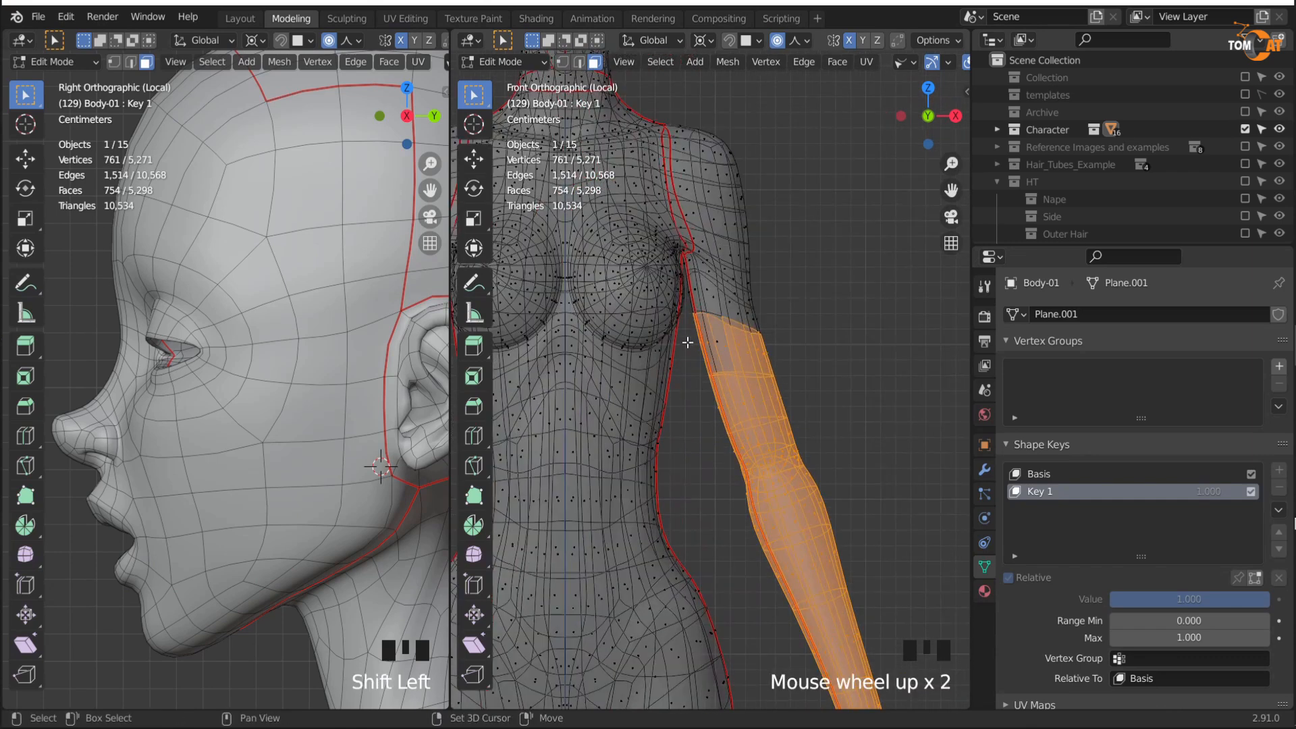
Step: Extend the arm selection up the outer side of the upper arm to the top of the shoulder
{"action": "middle_click_drag", "start_coordinate": [687, 342], "coordinate": [722, 439], "text": "shift"}
{"action": "scroll", "coordinate": [722, 439], "scroll_direction": "up", "scroll_amount": 1}
{"action": "left_click_drag", "start_coordinate": [724, 429], "coordinate": [798, 498], "text": "shift"}
{"action": "left_click_drag", "start_coordinate": [722, 390], "coordinate": [769, 408], "text": "shift"}
{"action": "left_click_drag", "start_coordinate": [769, 344], "coordinate": [803, 384], "text": "shift"}
{"action": "left_click_drag", "start_coordinate": [755, 294], "coordinate": [818, 343], "text": "shift"}
{"action": "scroll", "coordinate": [775, 302], "scroll_direction": "up", "scroll_amount": 2}
{"action": "left_click_drag", "start_coordinate": [760, 223], "coordinate": [823, 253], "text": "shift"}
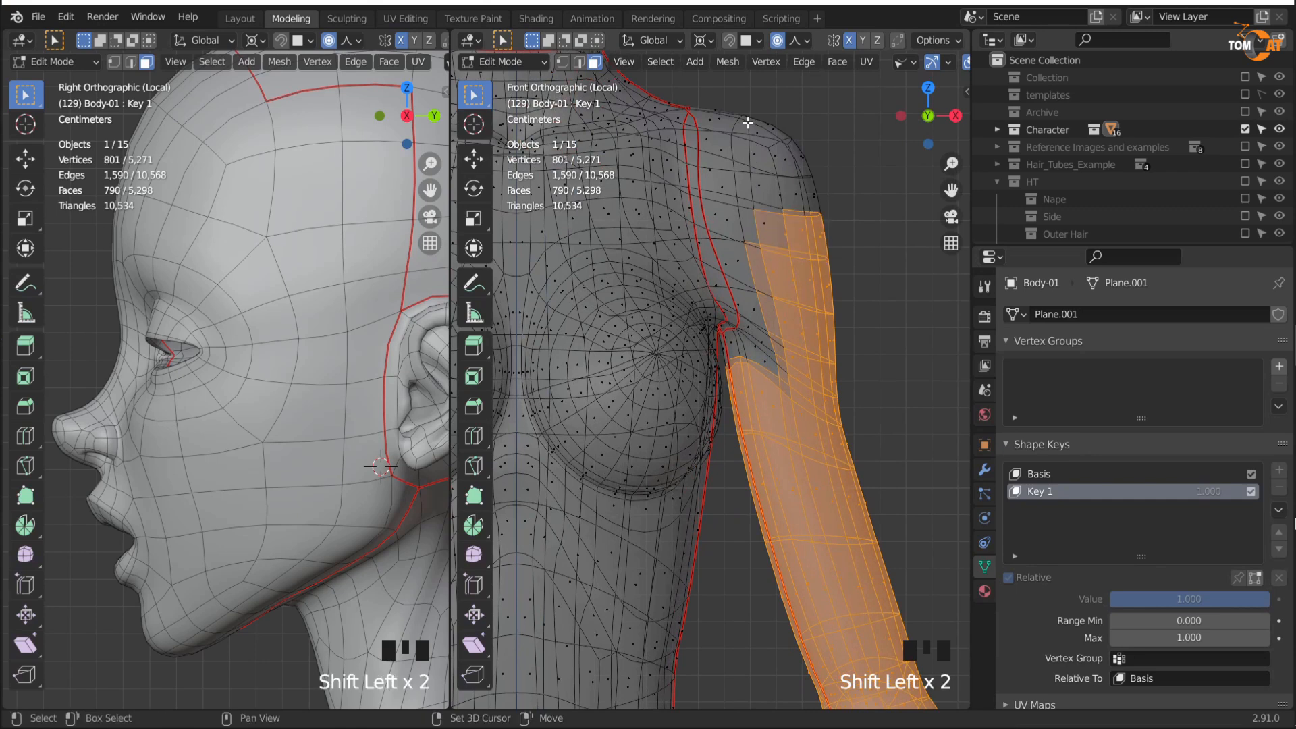
{"action": "left_click_drag", "start_coordinate": [748, 123], "coordinate": [833, 244], "text": "shift"}
Step: Place the 3D cursor at the left shoulder joint and set the proportional falloff to Smooth
{"action": "middle_click_drag", "start_coordinate": [726, 316], "coordinate": [753, 390], "text": "shift"}
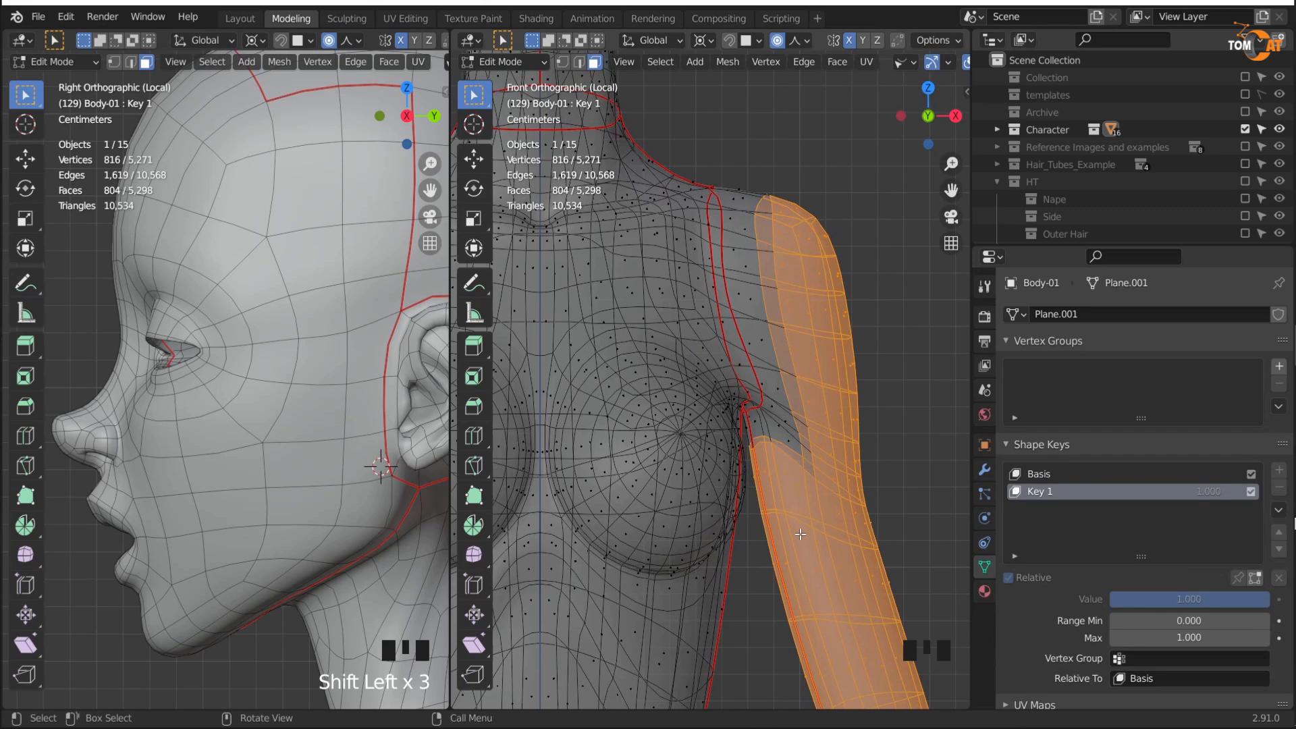
{"action": "right_click", "coordinate": [749, 256], "text": "shift"}
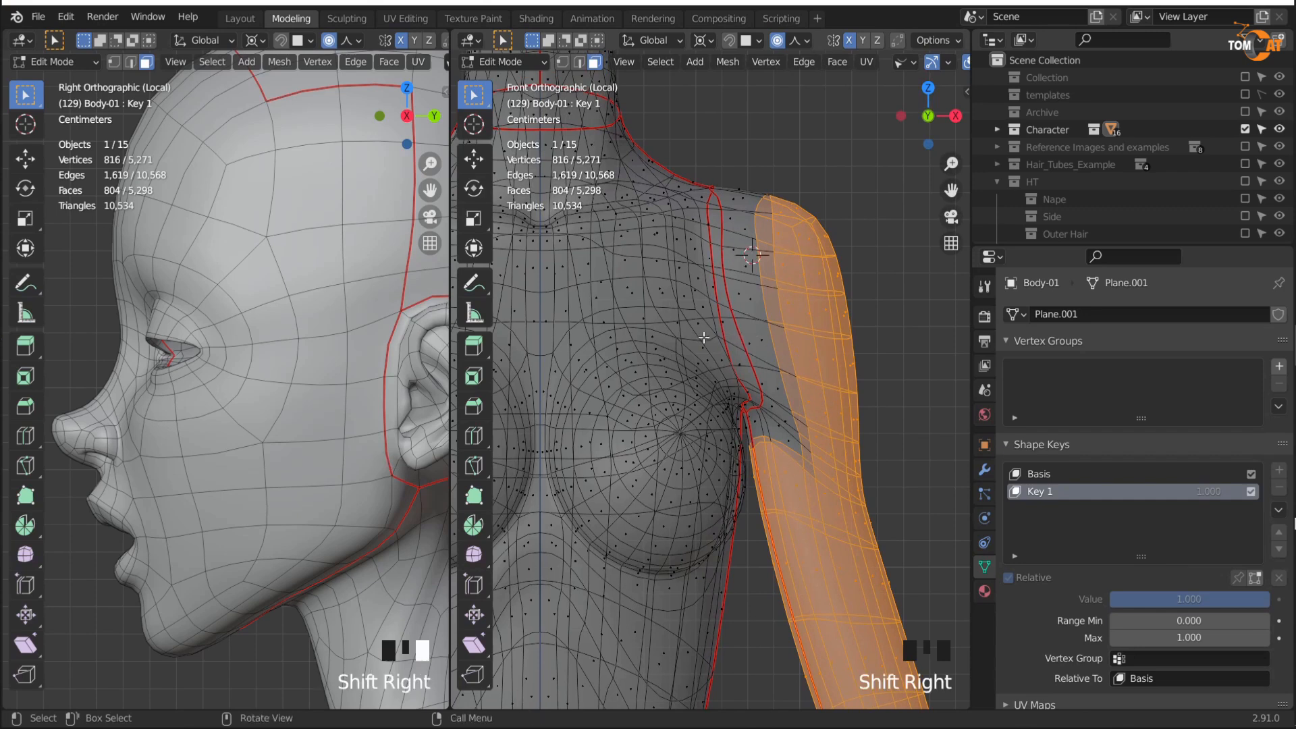
{"action": "scroll", "coordinate": [673, 380], "scroll_direction": "down", "scroll_amount": 2}
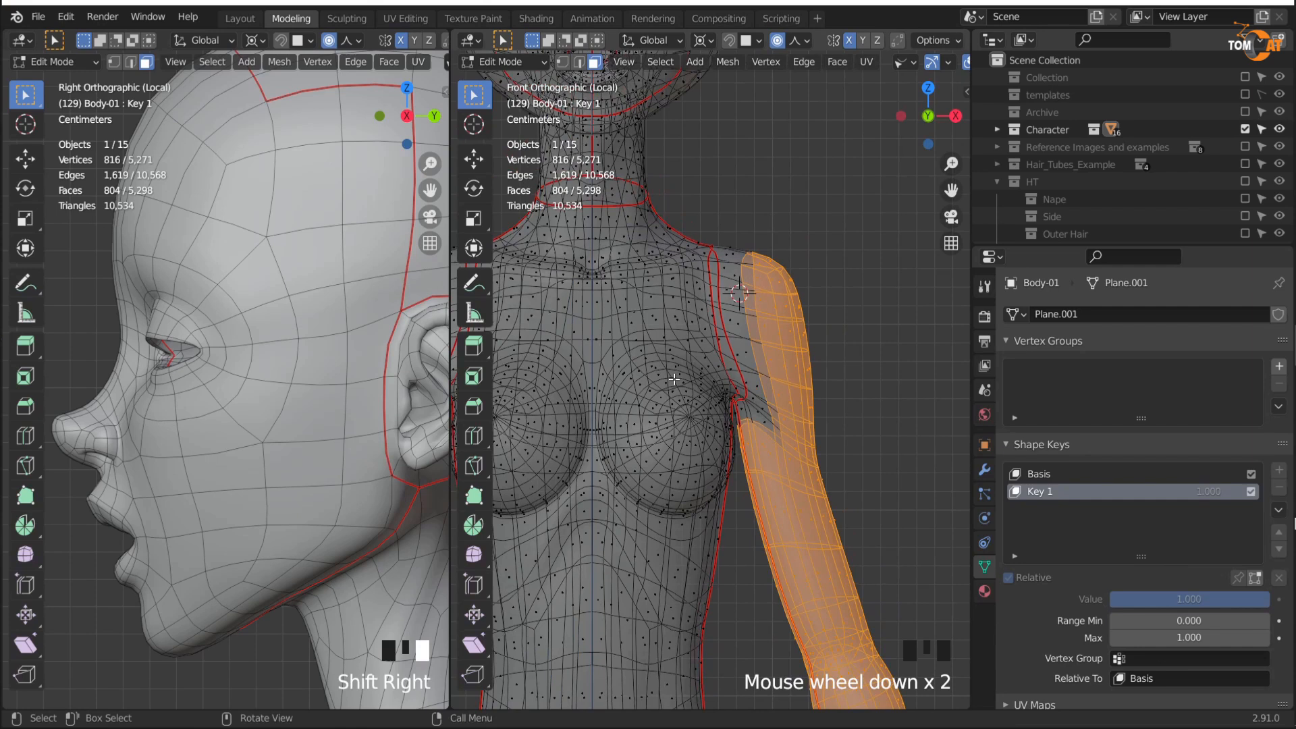
{"action": "left_click", "coordinate": [793, 42]}
{"action": "left_click", "coordinate": [724, 116]}
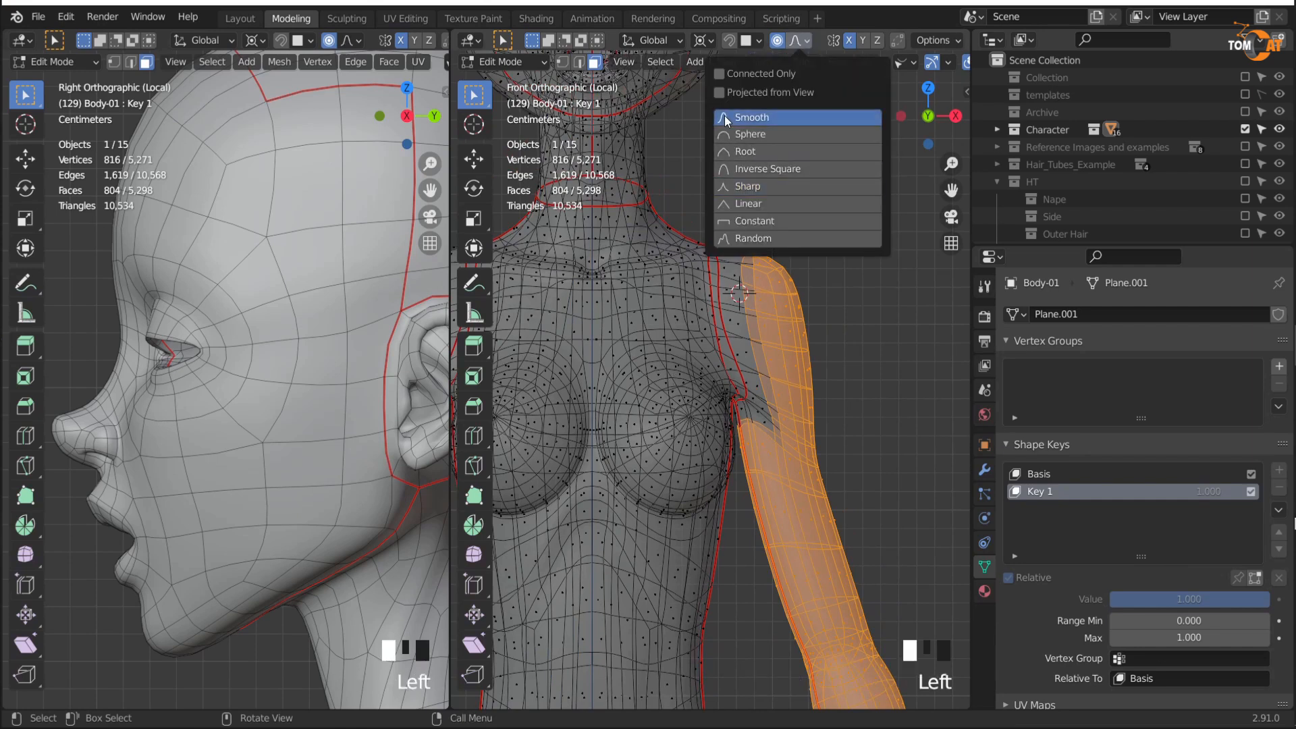
{"action": "scroll", "coordinate": [678, 420], "scroll_direction": "down", "scroll_amount": 1}
{"action": "scroll", "coordinate": [687, 423], "scroll_direction": "up", "scroll_amount": 2}
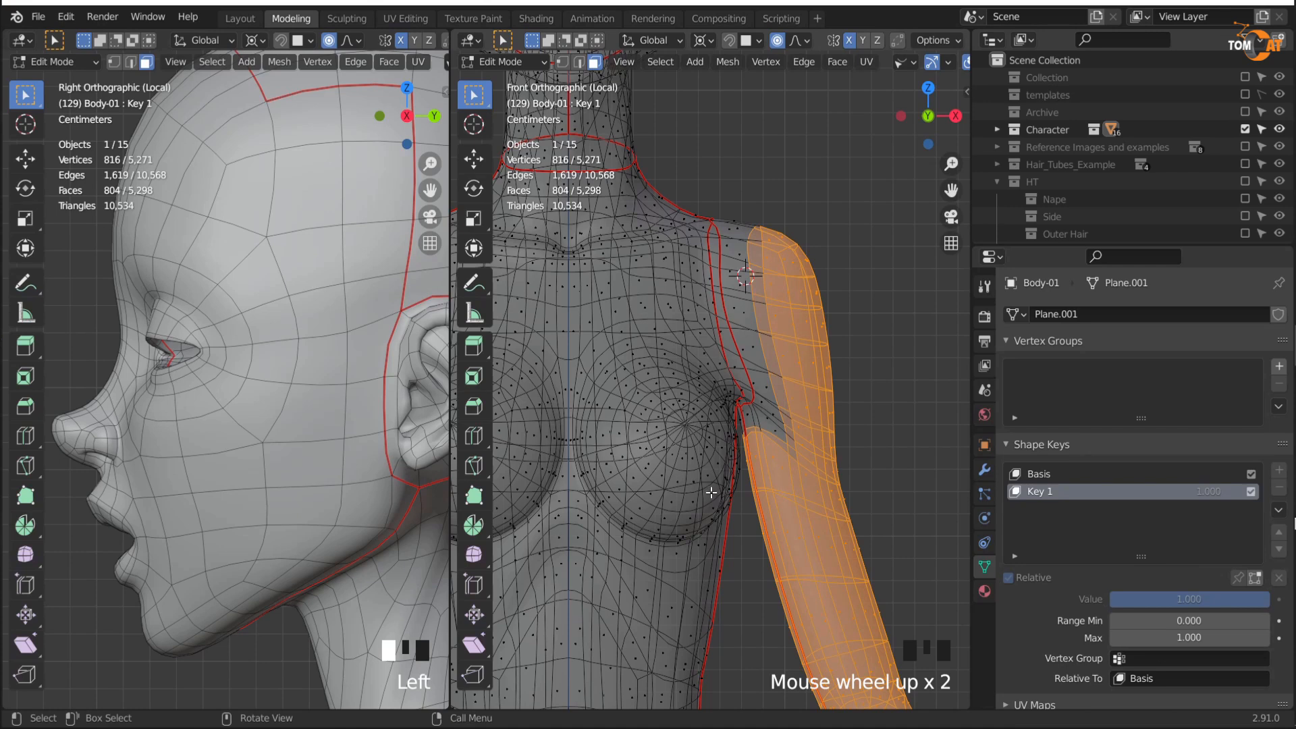
Step: Rotate the left arm outward about 7.07° and then a further 6.04° around the shoulder in front view
{"action": "key", "text": "r"}
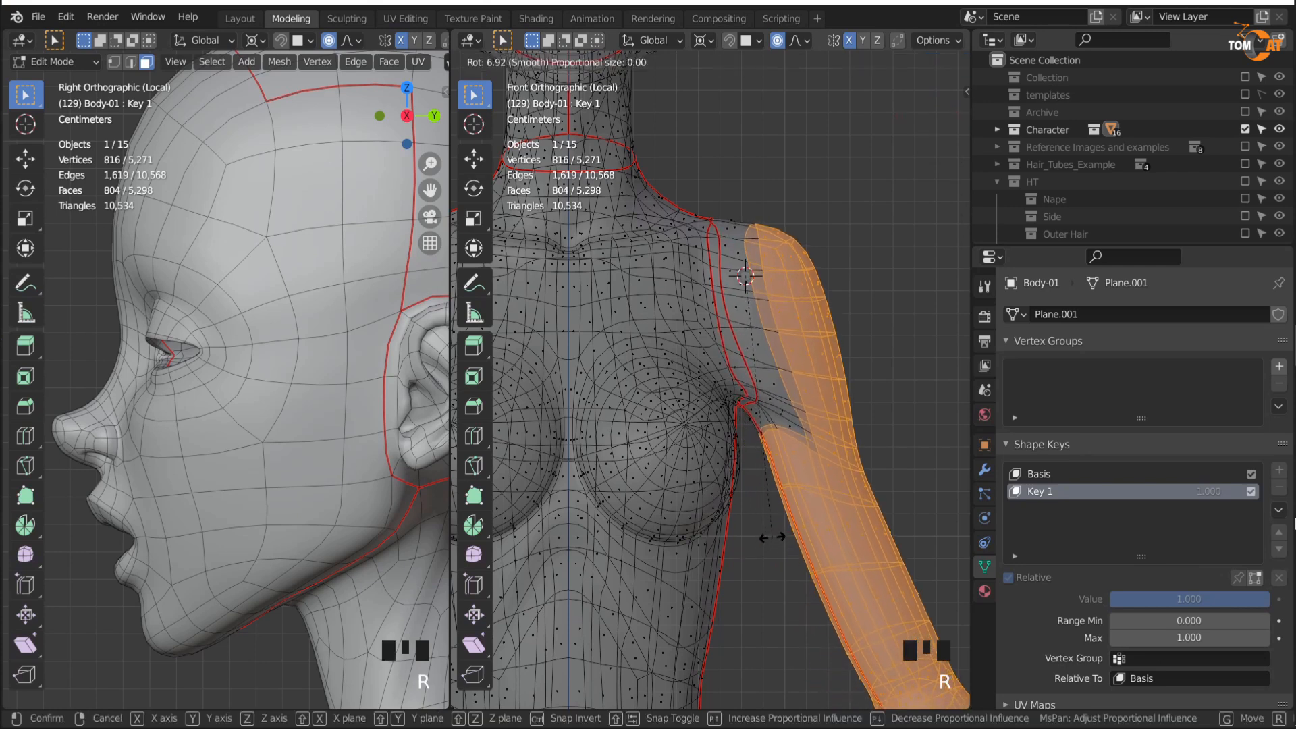
{"action": "left_click", "coordinate": [771, 536]}
{"action": "scroll", "coordinate": [771, 537], "scroll_direction": "down", "scroll_amount": 3}
{"action": "middle_click_drag", "start_coordinate": [775, 517], "coordinate": [741, 368], "text": "shift"}
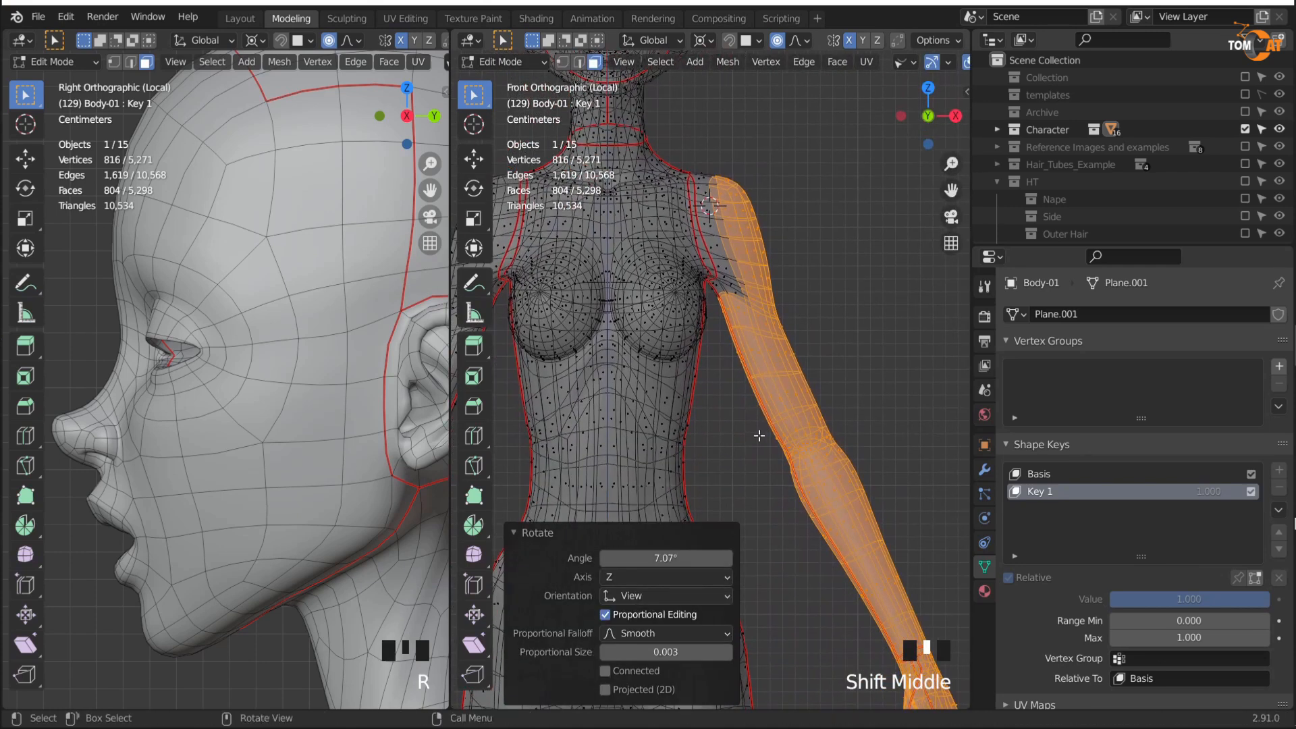
{"action": "key", "text": "r"}
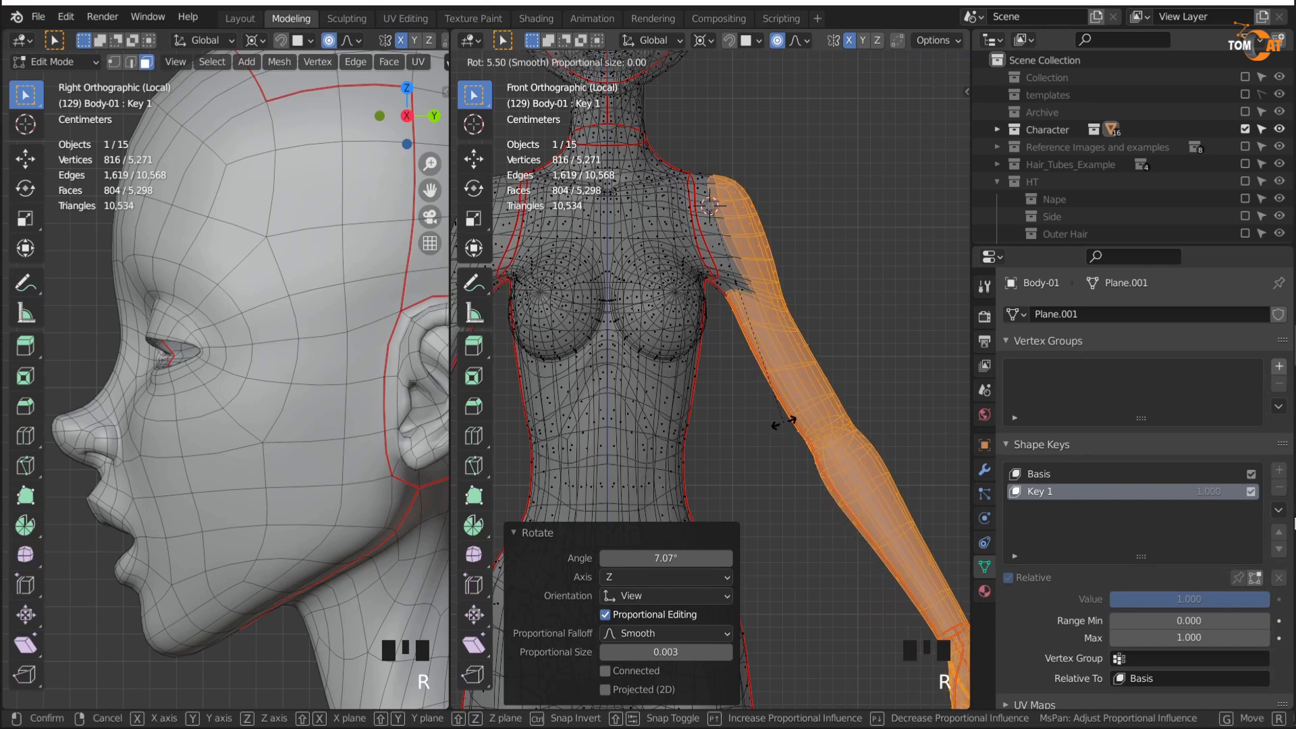
{"action": "left_click", "coordinate": [782, 424]}
{"action": "scroll", "coordinate": [776, 439], "scroll_direction": "up", "scroll_amount": 2}
{"action": "middle_click_drag", "start_coordinate": [775, 439], "coordinate": [758, 338], "text": "shift"}
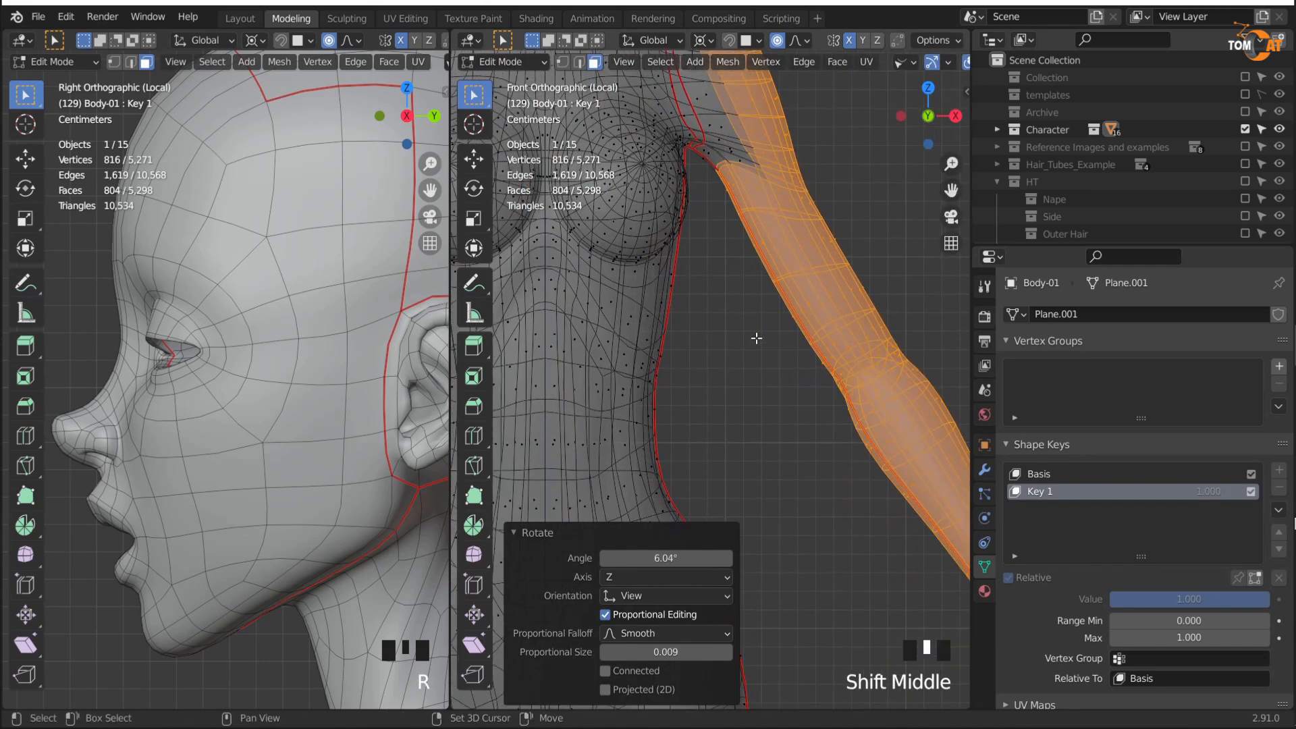
Step: Select the character's left leg from the foot up to the upper thigh in front view
{"action": "scroll", "coordinate": [757, 398], "scroll_direction": "down", "scroll_amount": 6}
{"action": "middle_click_drag", "start_coordinate": [757, 397], "coordinate": [762, 292], "text": "shift"}
{"action": "middle_click_drag", "start_coordinate": [688, 705], "coordinate": [755, 374], "text": "shift"}
{"action": "left_click_drag", "start_coordinate": [861, 632], "coordinate": [728, 154]}
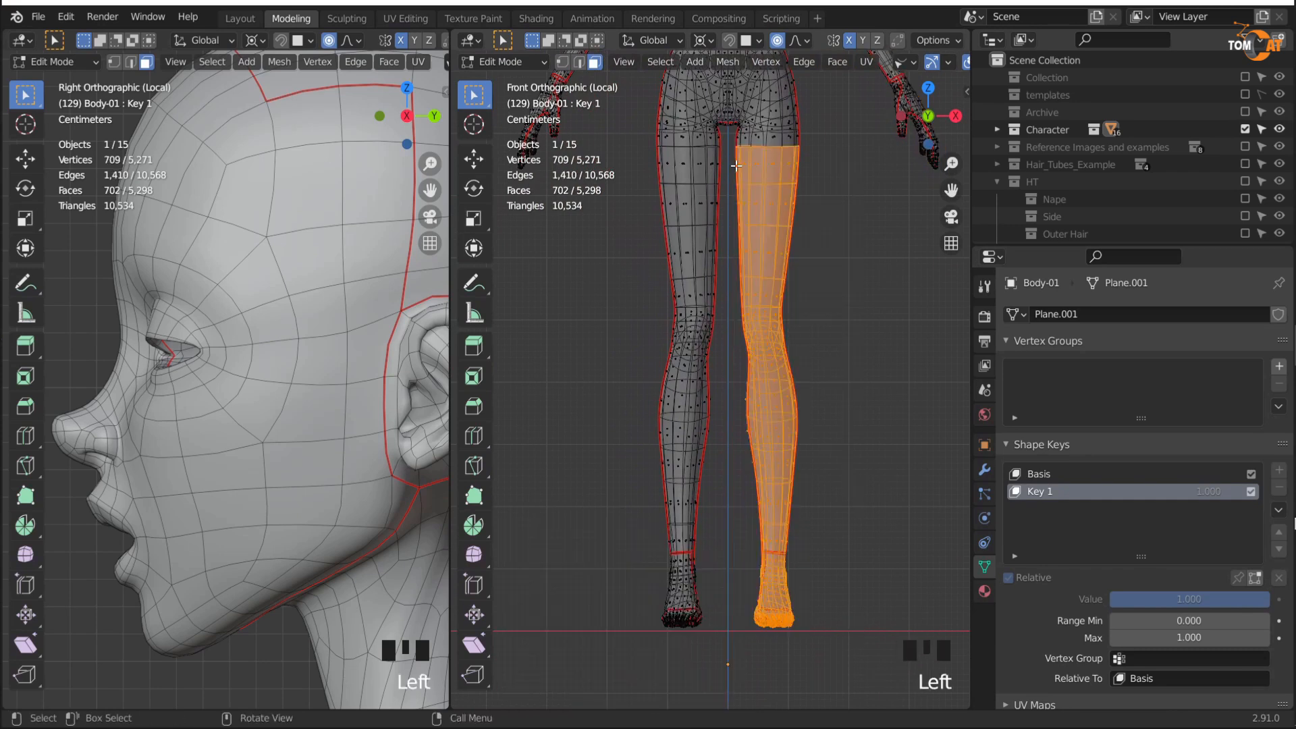
Step: Extend the left leg selection up to the top of the thigh near the hip and crotch
{"action": "scroll", "coordinate": [779, 393], "scroll_direction": "up", "scroll_amount": 2}
{"action": "scroll", "coordinate": [779, 393], "scroll_direction": "up", "scroll_amount": 1}
{"action": "left_click_drag", "start_coordinate": [906, 342], "coordinate": [776, 292], "text": "shift"}
{"action": "scroll", "coordinate": [774, 292], "scroll_direction": "up", "scroll_amount": 4}
{"action": "left_click_drag", "start_coordinate": [814, 345], "coordinate": [758, 276], "text": "shift"}
{"action": "middle_click_drag", "start_coordinate": [786, 283], "coordinate": [685, 371], "text": "shift"}
{"action": "left_click_drag", "start_coordinate": [880, 382], "coordinate": [829, 327], "text": "shift"}
{"action": "left_click_drag", "start_coordinate": [832, 376], "coordinate": [770, 324], "text": "shift"}
Step: Remove the stray faces at the upper edge of the thigh selection below the buttock
{"action": "middle_click_drag", "start_coordinate": [860, 338], "coordinate": [648, 310]}
{"action": "middle_click_drag", "start_coordinate": [702, 297], "coordinate": [668, 283]}
{"action": "left_click_drag", "start_coordinate": [658, 260], "coordinate": [628, 237], "text": "ctrl"}
{"action": "left_click_drag", "start_coordinate": [769, 260], "coordinate": [743, 240], "text": "ctrl"}
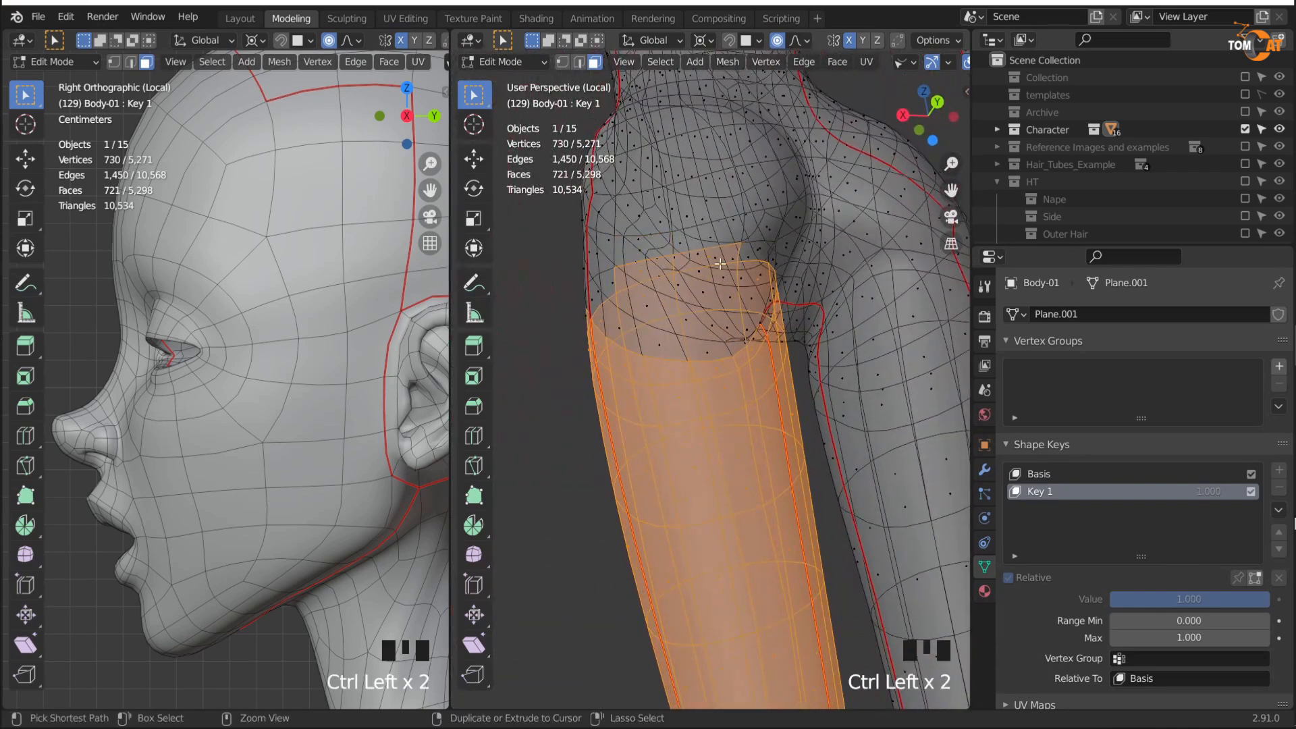
{"action": "middle_click_drag", "start_coordinate": [722, 290], "coordinate": [805, 336]}
Step: Place the 3D cursor at the top of the left thigh in front view as the leg's pivot
{"action": "scroll", "coordinate": [805, 337], "scroll_direction": "down", "scroll_amount": 2}
{"action": "key", "text": "KP_1"}
{"action": "scroll", "coordinate": [727, 288], "scroll_direction": "down", "scroll_amount": 2}
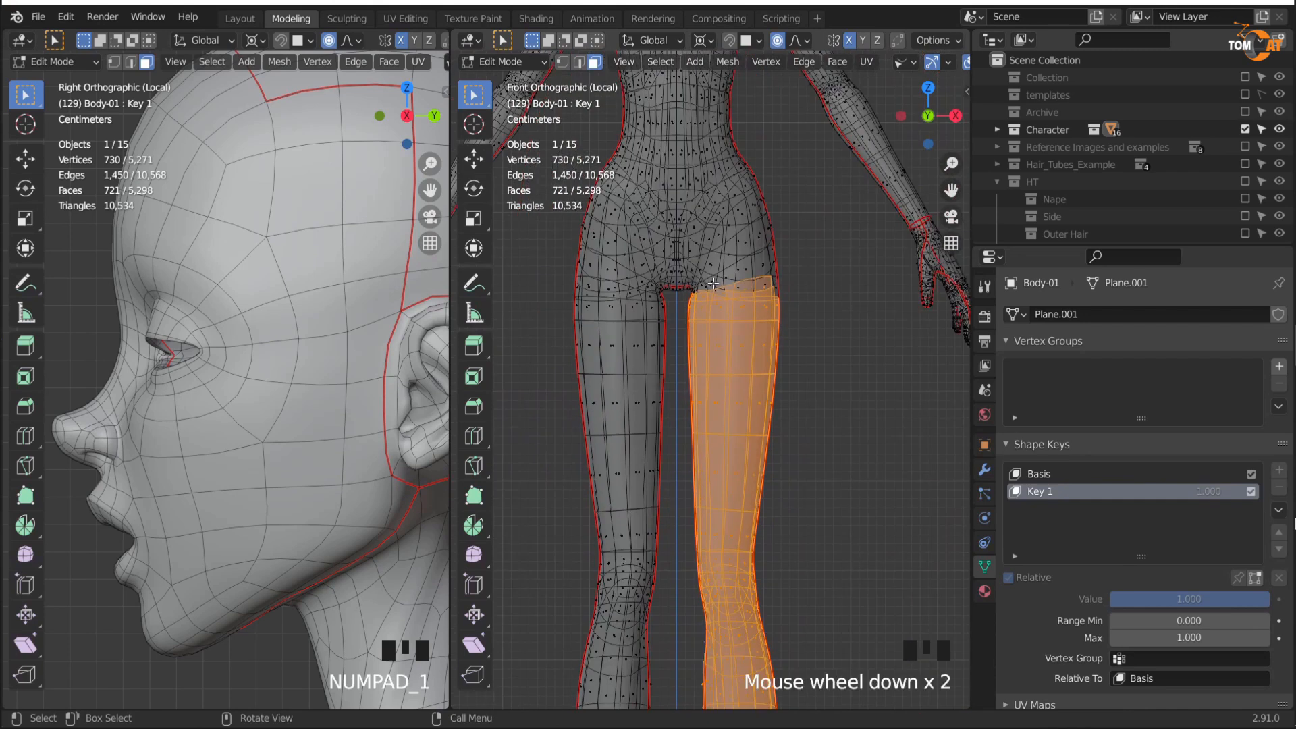
{"action": "right_click", "coordinate": [728, 287], "text": "shift"}
{"action": "scroll", "coordinate": [718, 372], "scroll_direction": "down", "scroll_amount": 3}
{"action": "middle_click_drag", "start_coordinate": [708, 619], "coordinate": [700, 508], "text": "shift"}
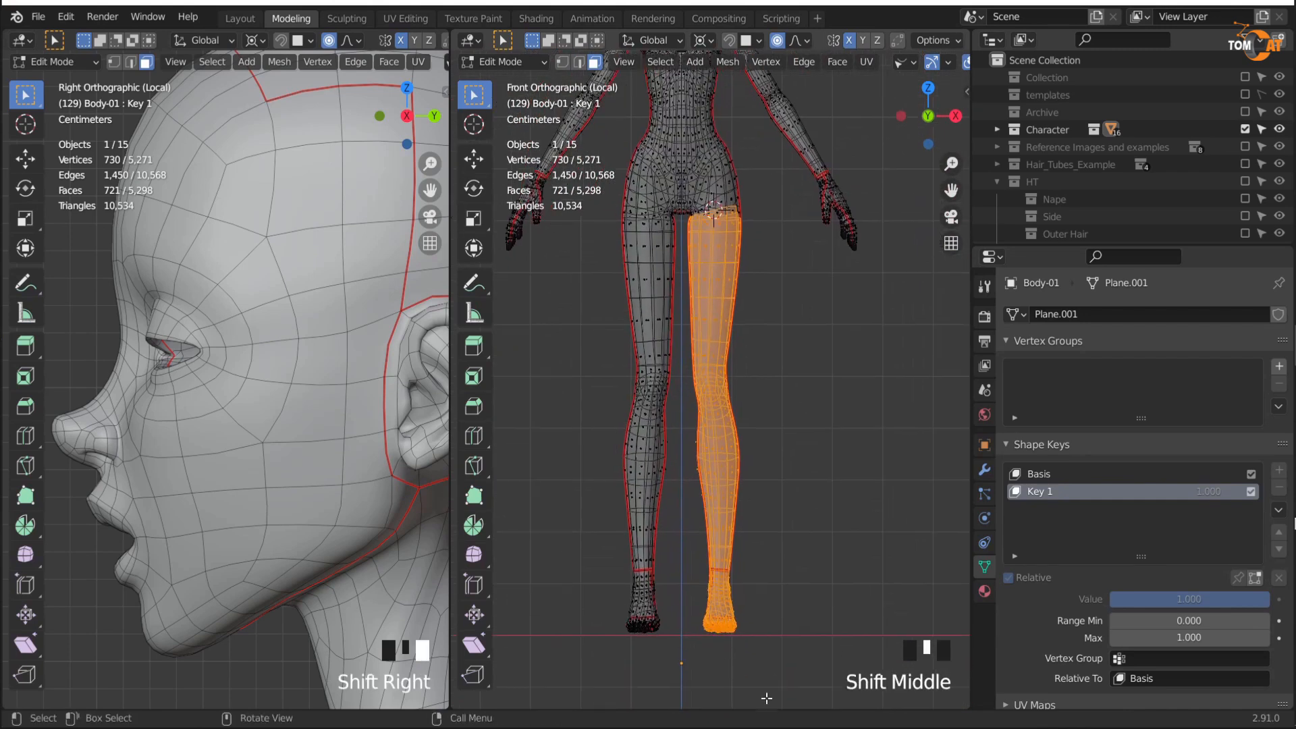
Step: Rotate the selected left leg slightly outward around the 3D cursor in front view
{"action": "key", "text": "r"}
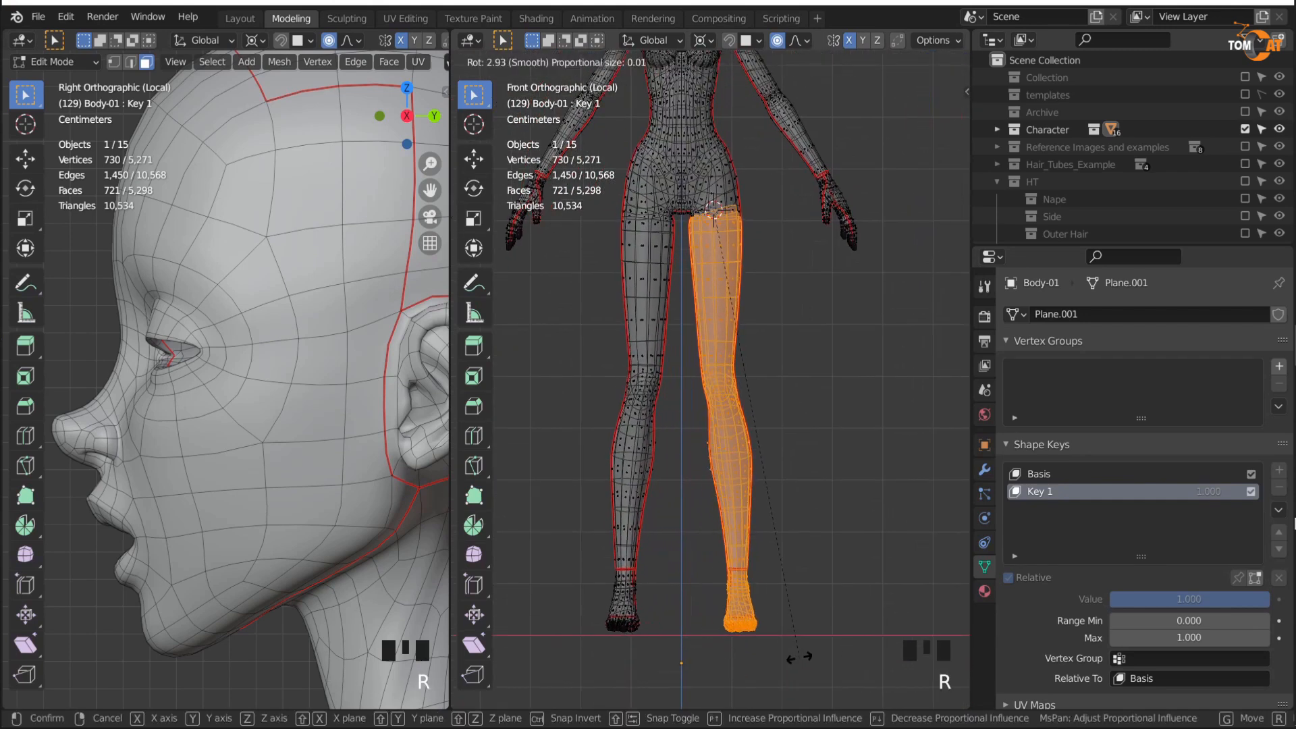
{"action": "left_click", "coordinate": [709, 338]}
{"action": "middle_click_drag", "start_coordinate": [709, 339], "coordinate": [780, 497], "text": "shift"}
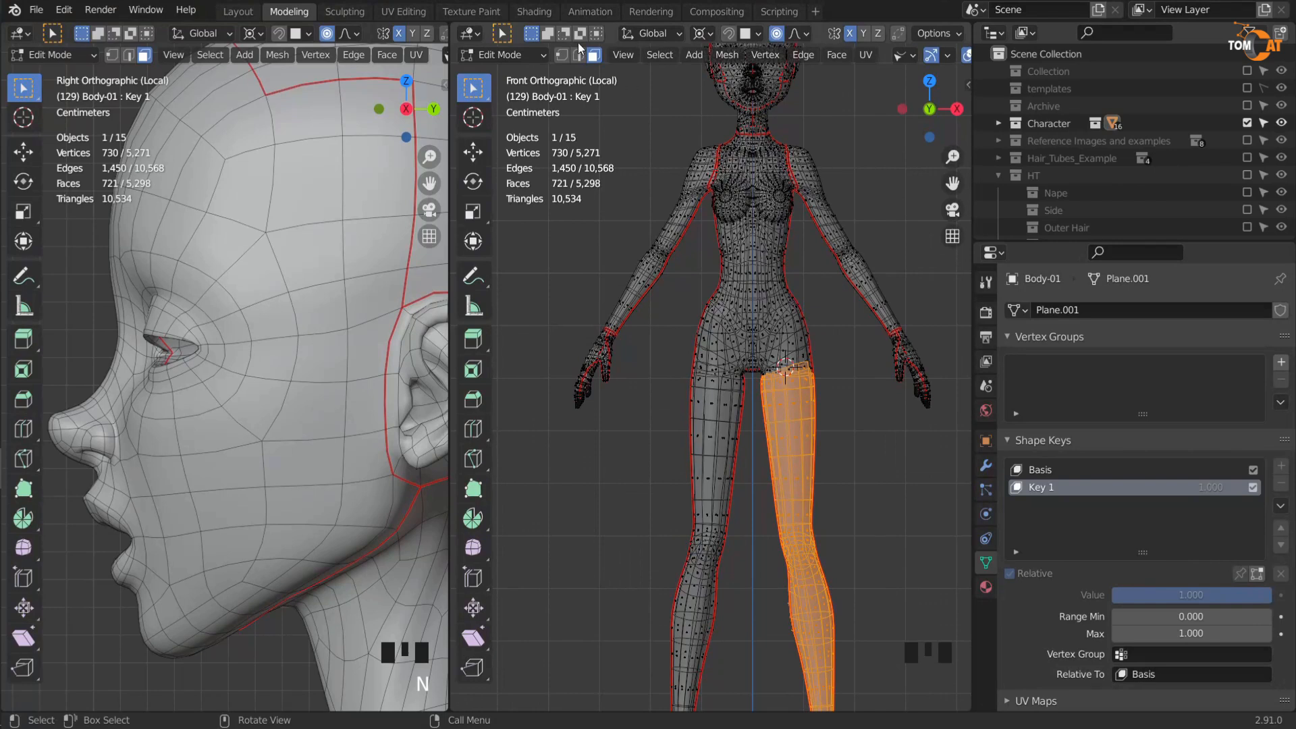
Step: Switch to the Shading workspace, turn off X-ray display and select the character's body mesh
{"action": "left_click", "coordinate": [534, 11]}
{"action": "key", "text": "shift+alt+z"}
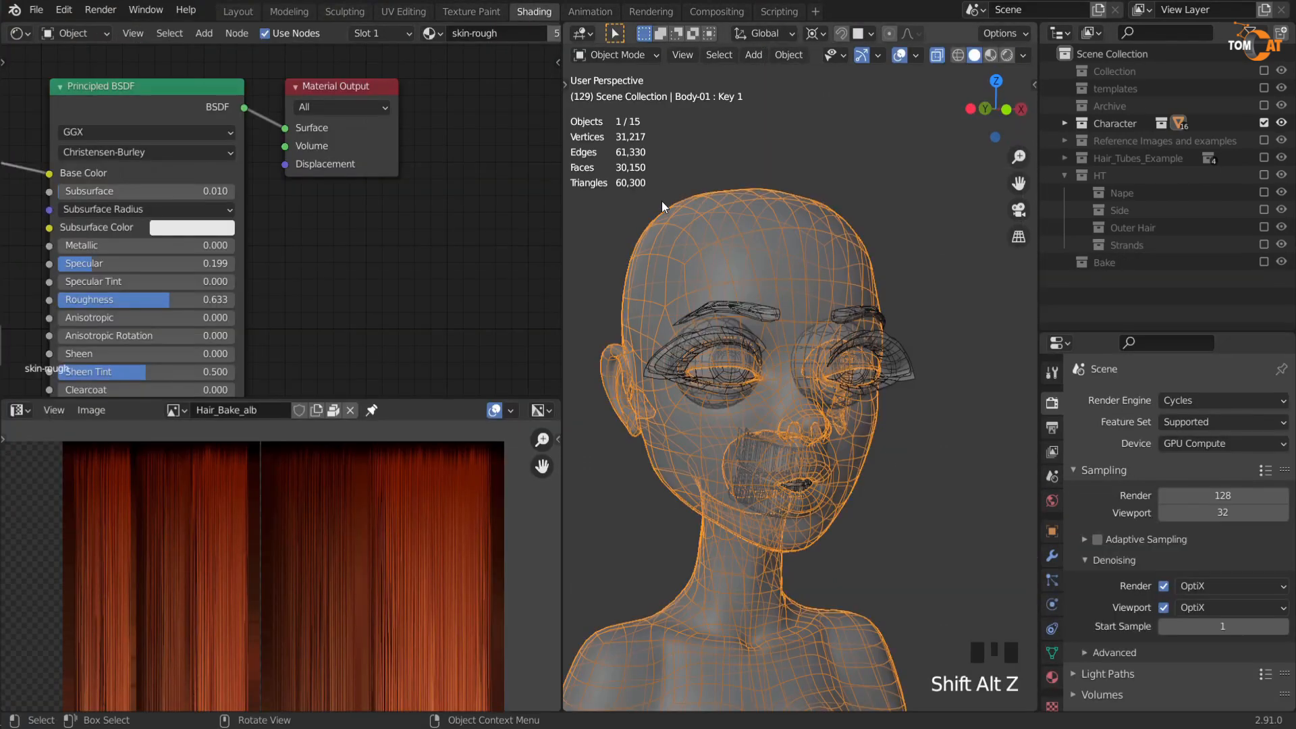
{"action": "key", "text": "alt+z"}
{"action": "left_click", "coordinate": [790, 249]}
{"action": "left_click", "coordinate": [788, 249]}
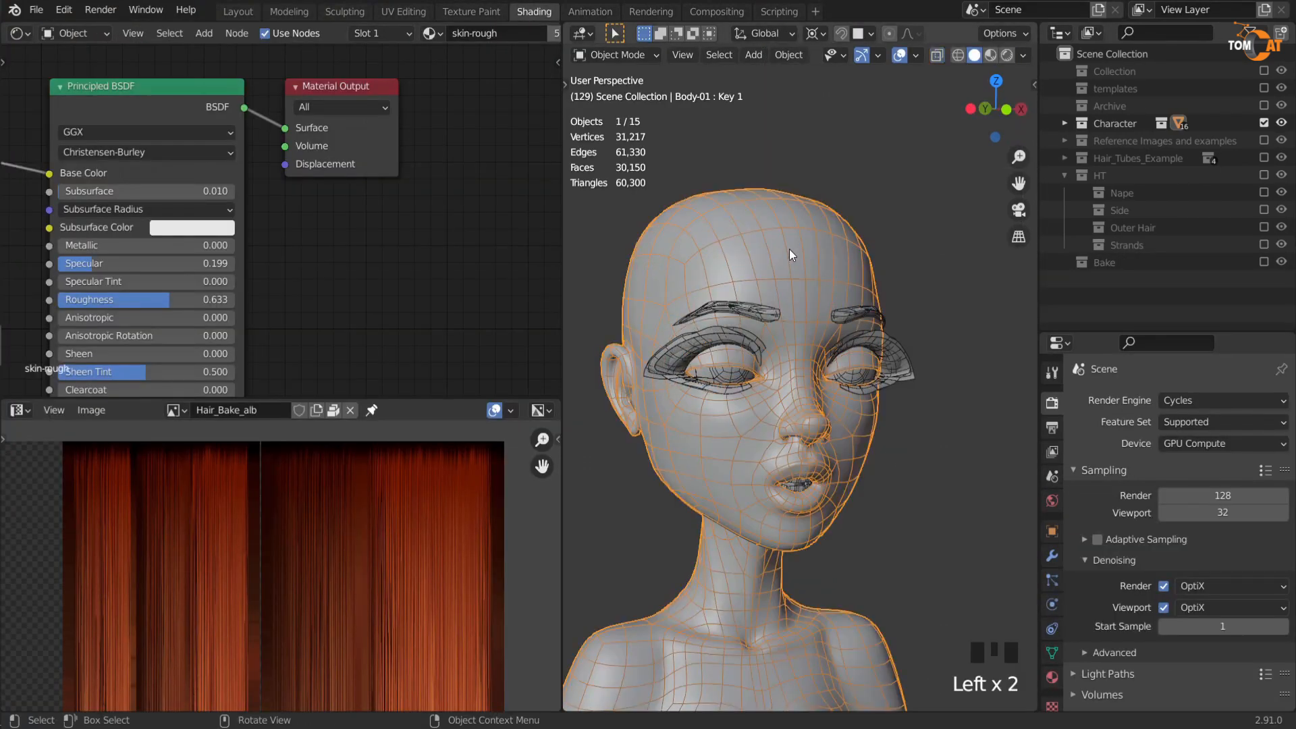
Step: Add an Image Texture node to the skin-rough material, above the existing TomCAT_UV_MAP.jpg node
{"action": "scroll", "coordinate": [435, 188], "scroll_direction": "down", "scroll_amount": 2}
{"action": "middle_click_drag", "start_coordinate": [96, 241], "coordinate": [331, 300]}
{"action": "key", "text": "shift+a"}
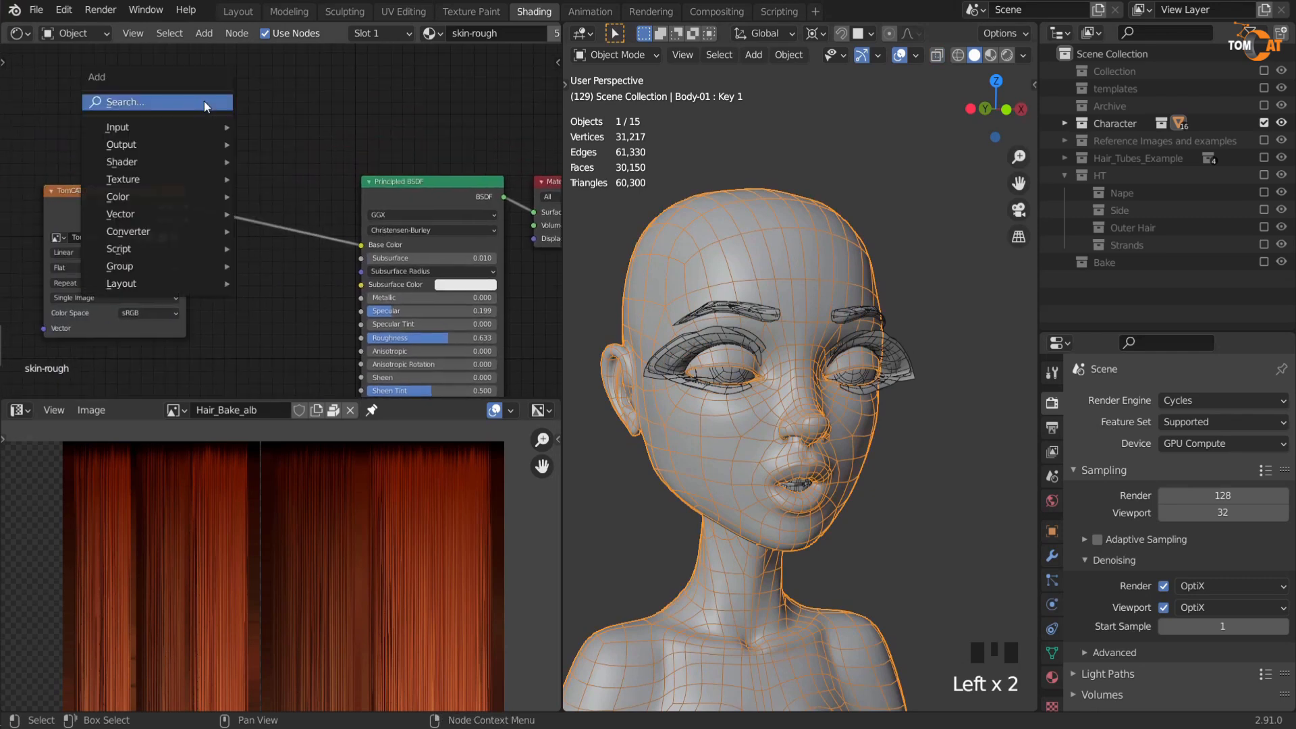
{"action": "left_click", "coordinate": [203, 101]}
{"action": "type", "text": "ima"}
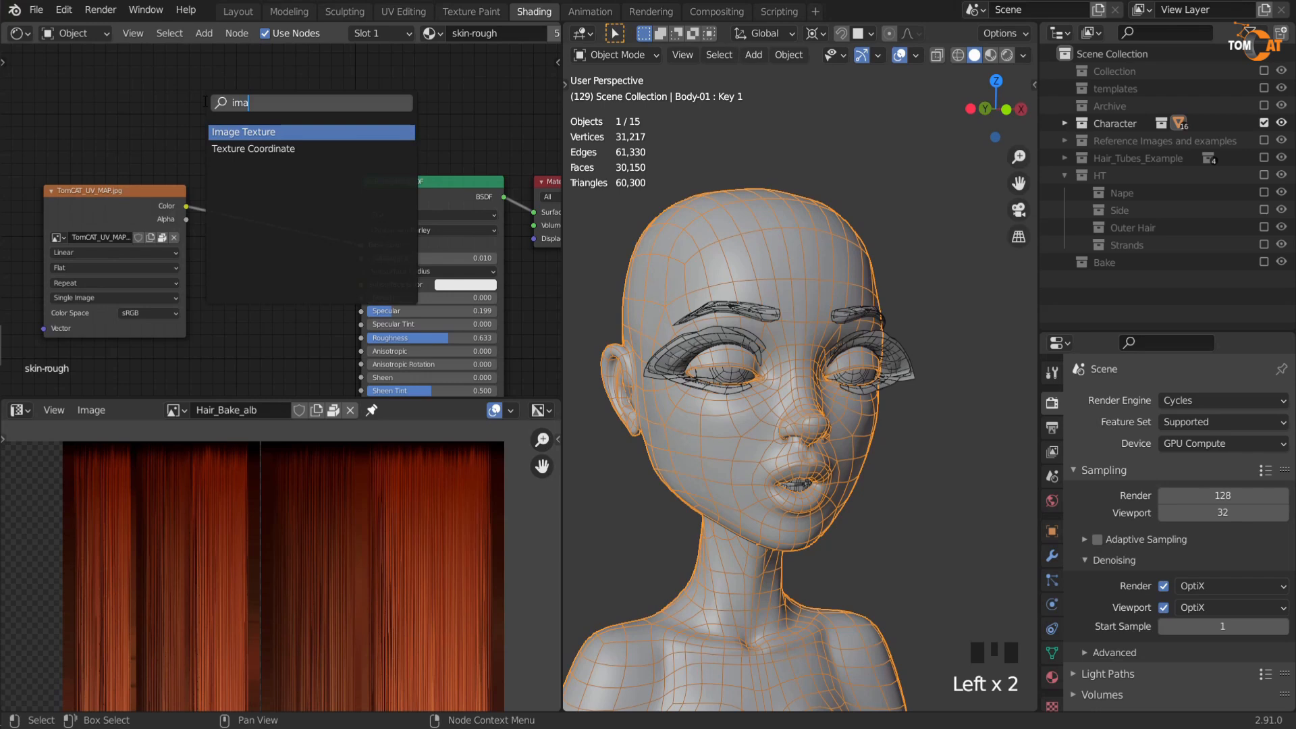
{"action": "left_click", "coordinate": [223, 130]}
{"action": "left_click", "coordinate": [223, 130]}
Step: Start a new image in the added Image Texture node and name it Aut-alb
{"action": "scroll", "coordinate": [181, 228], "scroll_direction": "up", "scroll_amount": 2}
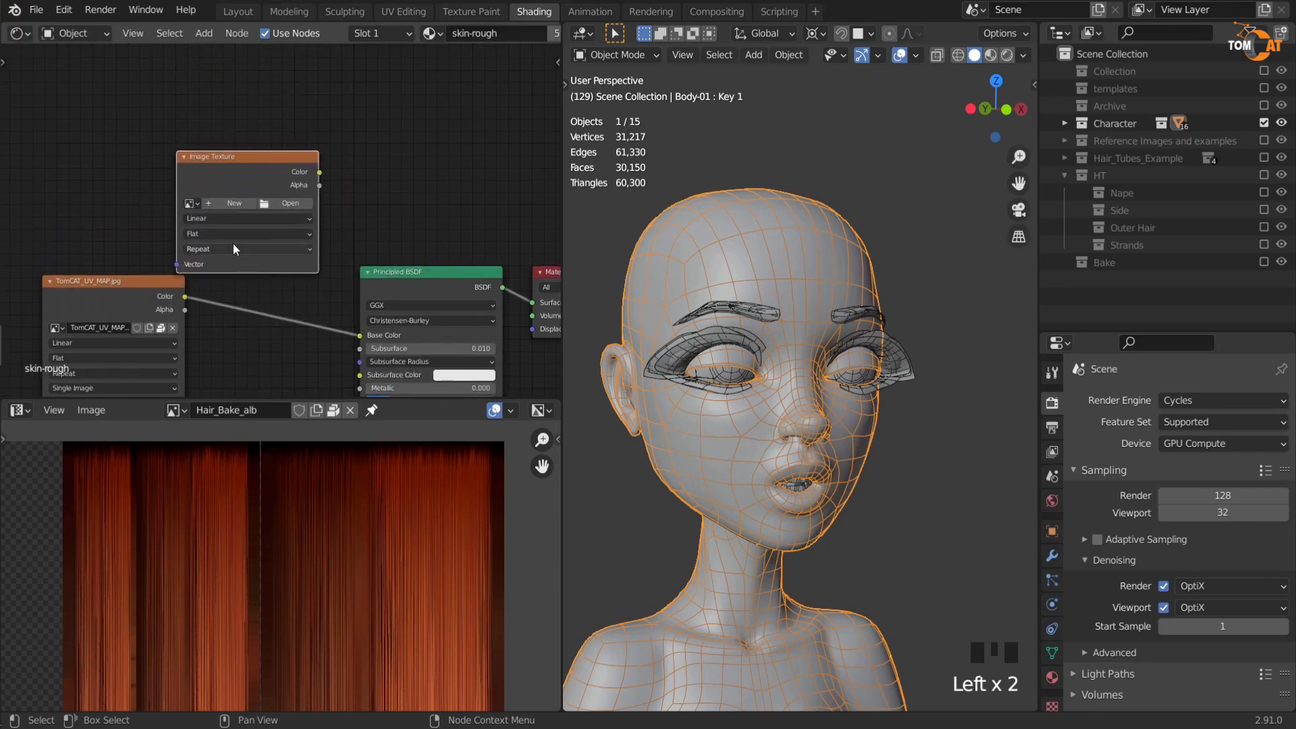
{"action": "left_click", "coordinate": [192, 197]}
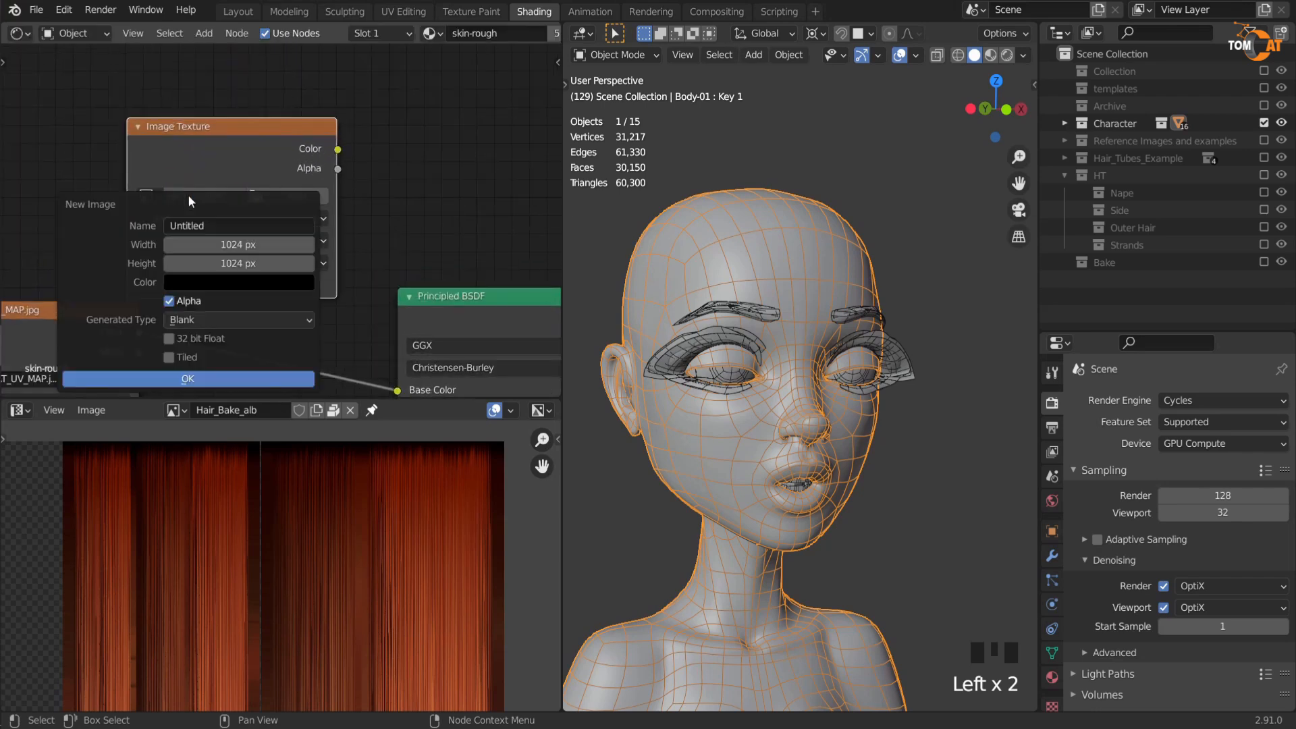
{"action": "left_click", "coordinate": [236, 223]}
{"action": "type", "text": "Aut-alb"}
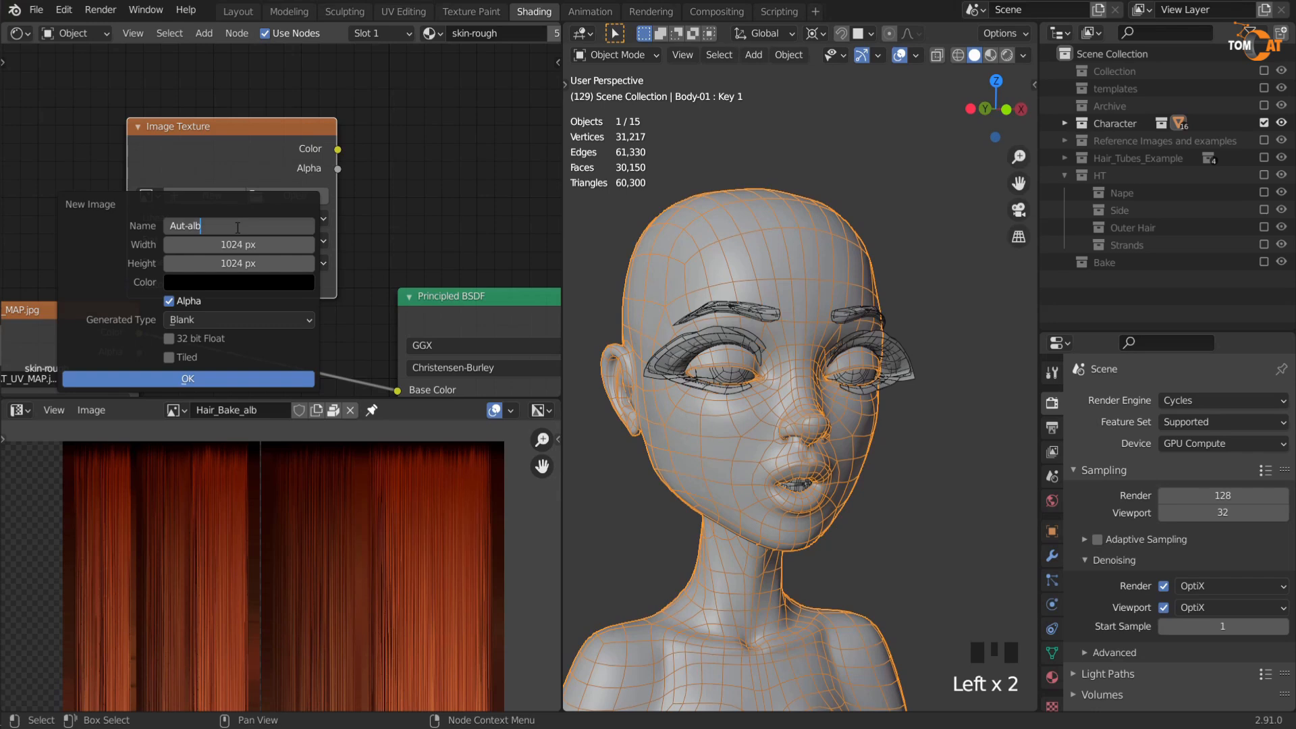
{"action": "key", "text": "Return"}
Step: Set the new image's width and height to 4096 px each
{"action": "left_click", "coordinate": [231, 244]}
{"action": "type", "text": "409"}
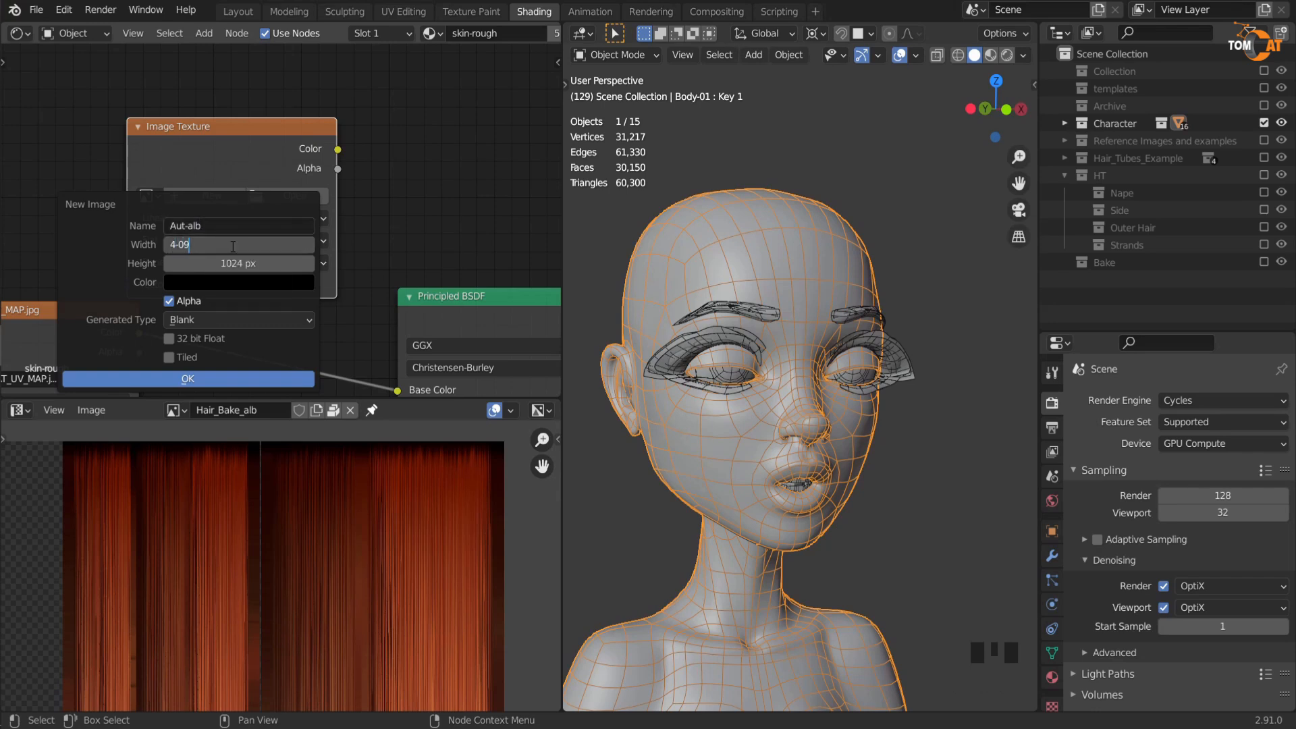
{"action": "key", "text": "BackSpace"}
{"action": "key", "text": "BackSpace"}
{"action": "key", "text": "BackSpace"}
{"action": "type", "text": "096"}
{"action": "key", "text": "Tab"}
{"action": "type", "text": "409"}
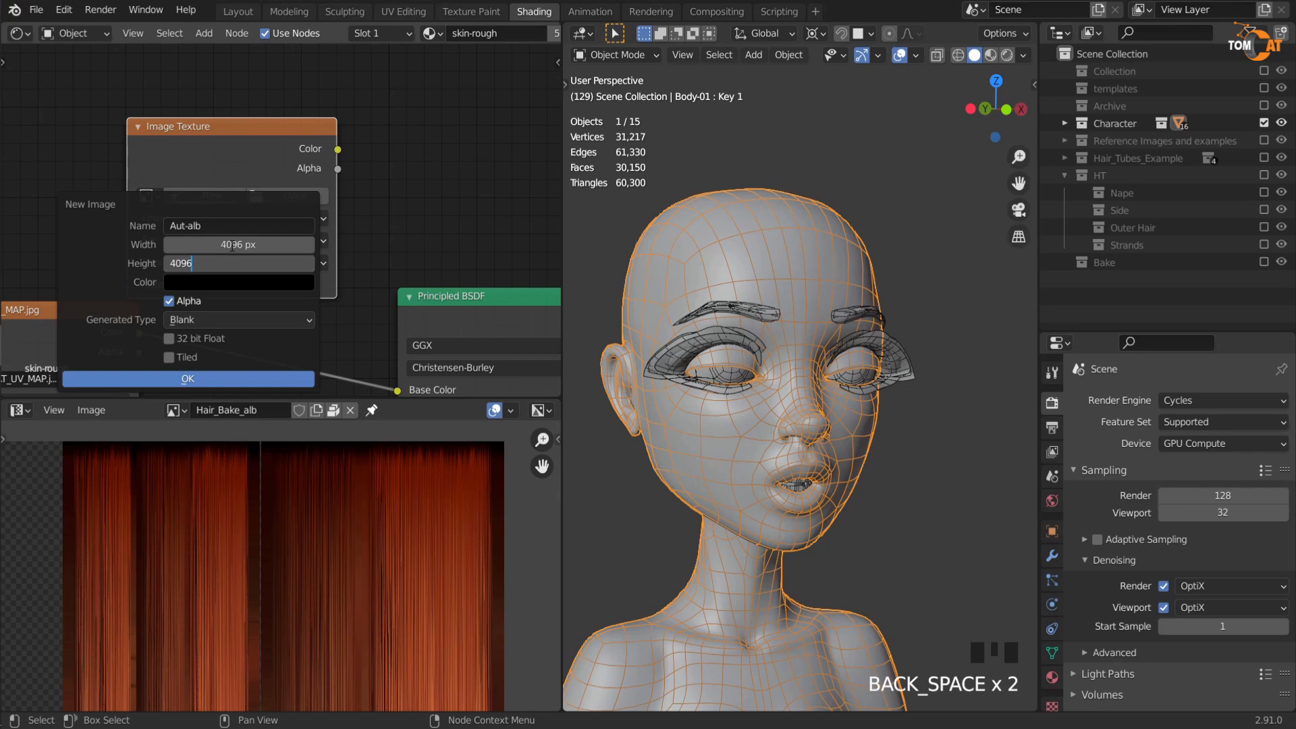
{"action": "type", "text": "6"}
{"action": "key", "text": "Return"}
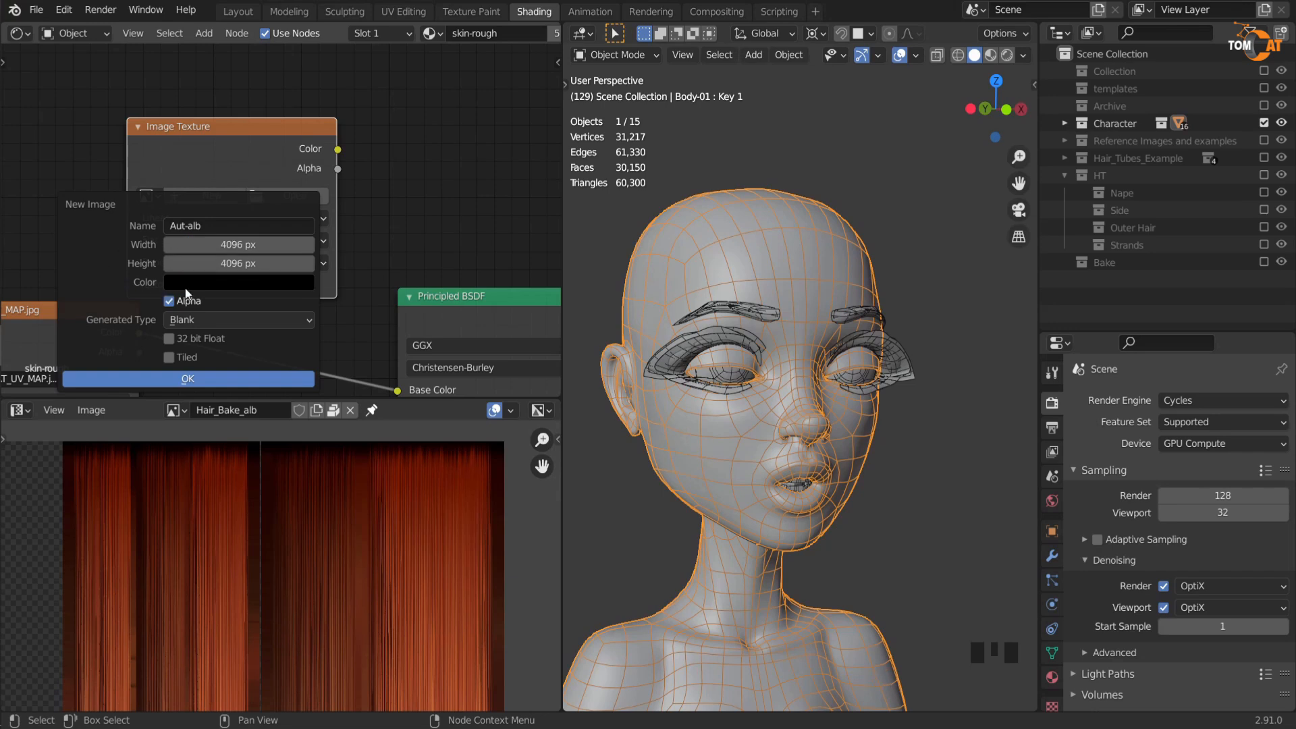
Step: Set the image's fill color to muted green (H 0.354, S 0.290, V 0.688) and create the image
{"action": "left_click", "coordinate": [237, 282]}
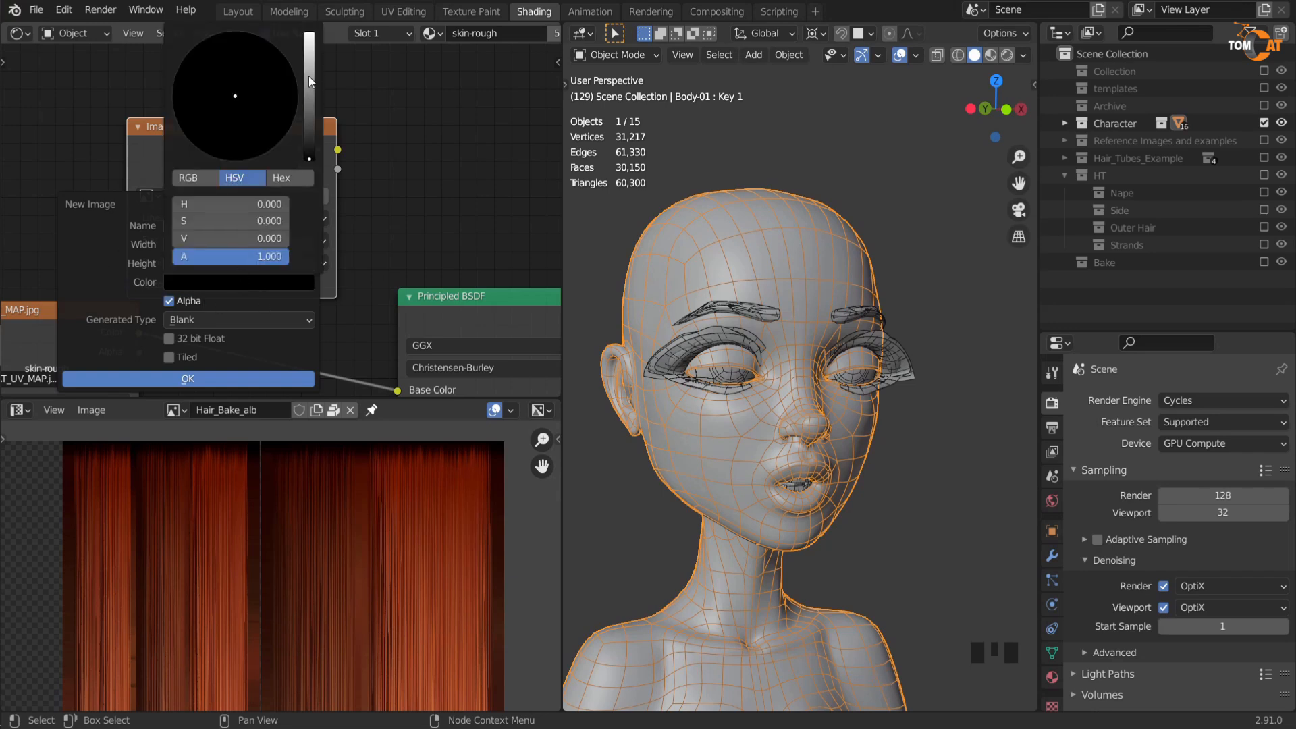
{"action": "left_click_drag", "start_coordinate": [309, 76], "coordinate": [309, 72]}
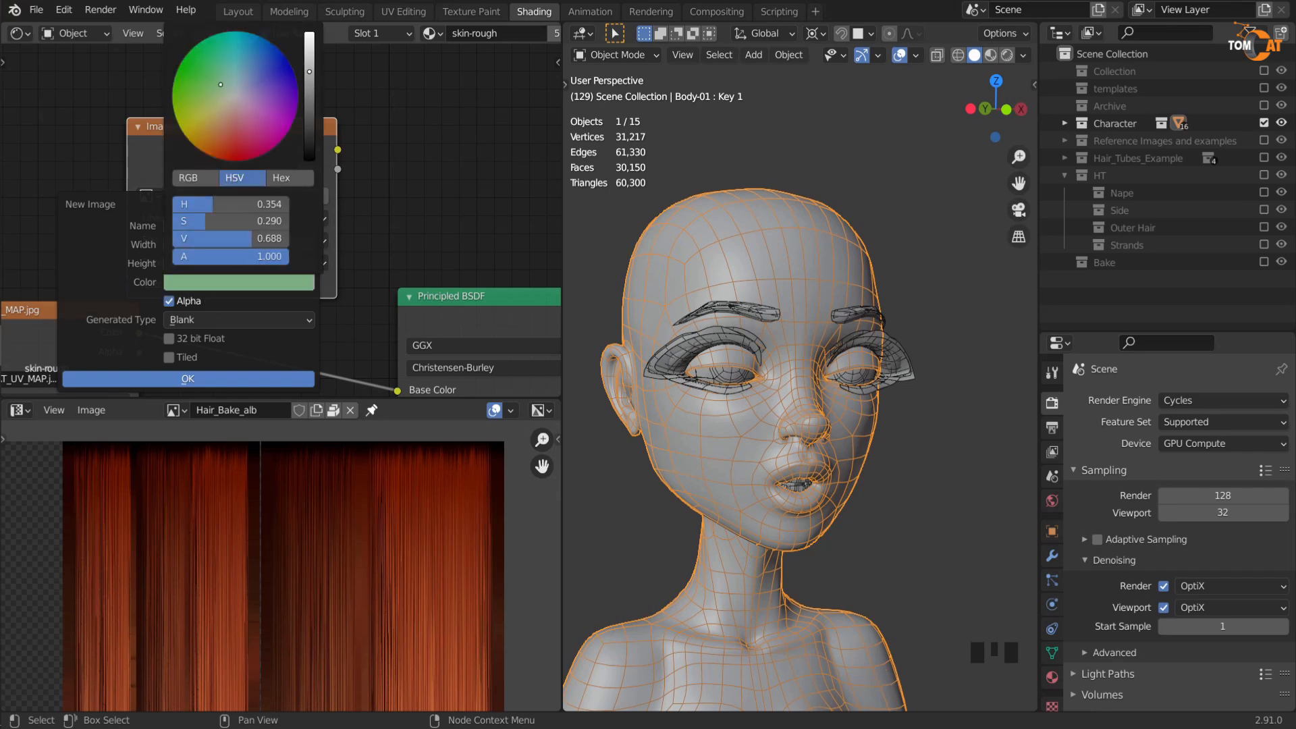
{"action": "left_click", "coordinate": [228, 380]}
Step: Move the Aut-alb node up and connect its Color output to the Principled BSDF's Base Color
{"action": "scroll", "coordinate": [113, 251], "scroll_direction": "down", "scroll_amount": 1}
{"action": "left_click_drag", "start_coordinate": [184, 143], "coordinate": [185, 93]}
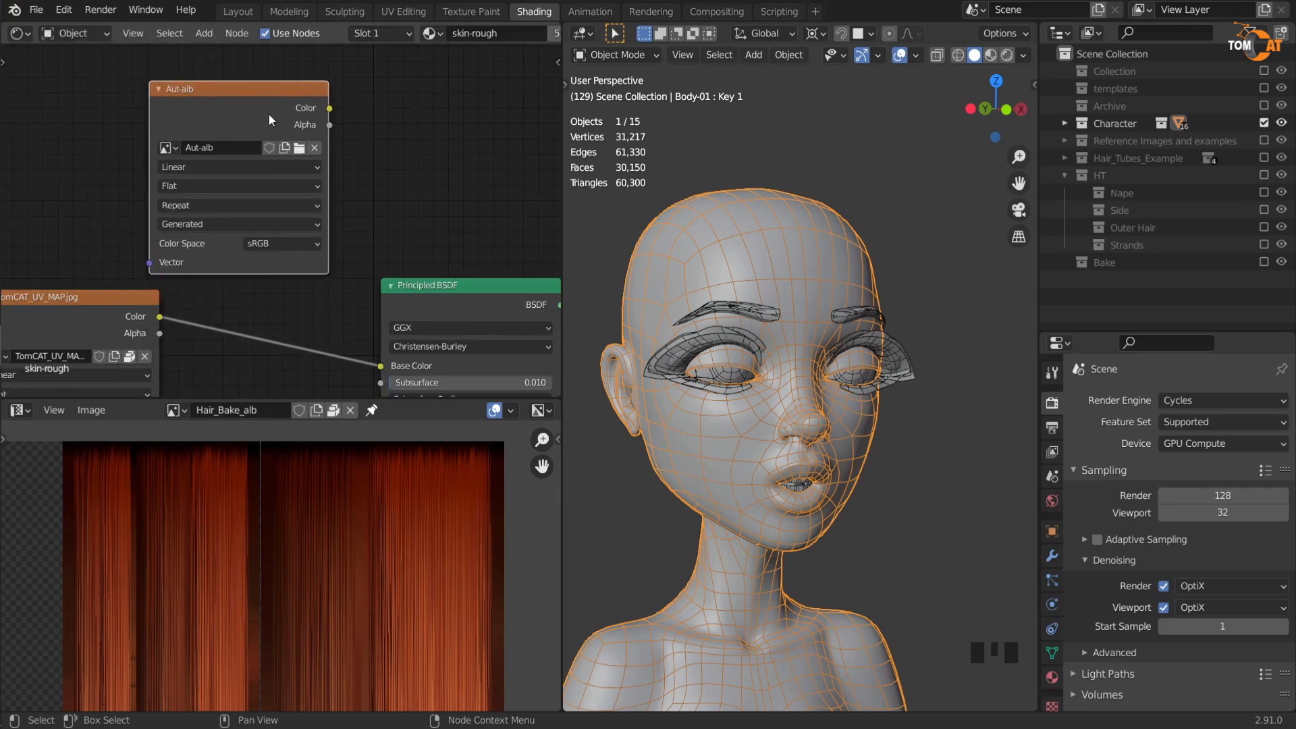
{"action": "left_click_drag", "start_coordinate": [328, 108], "coordinate": [382, 365]}
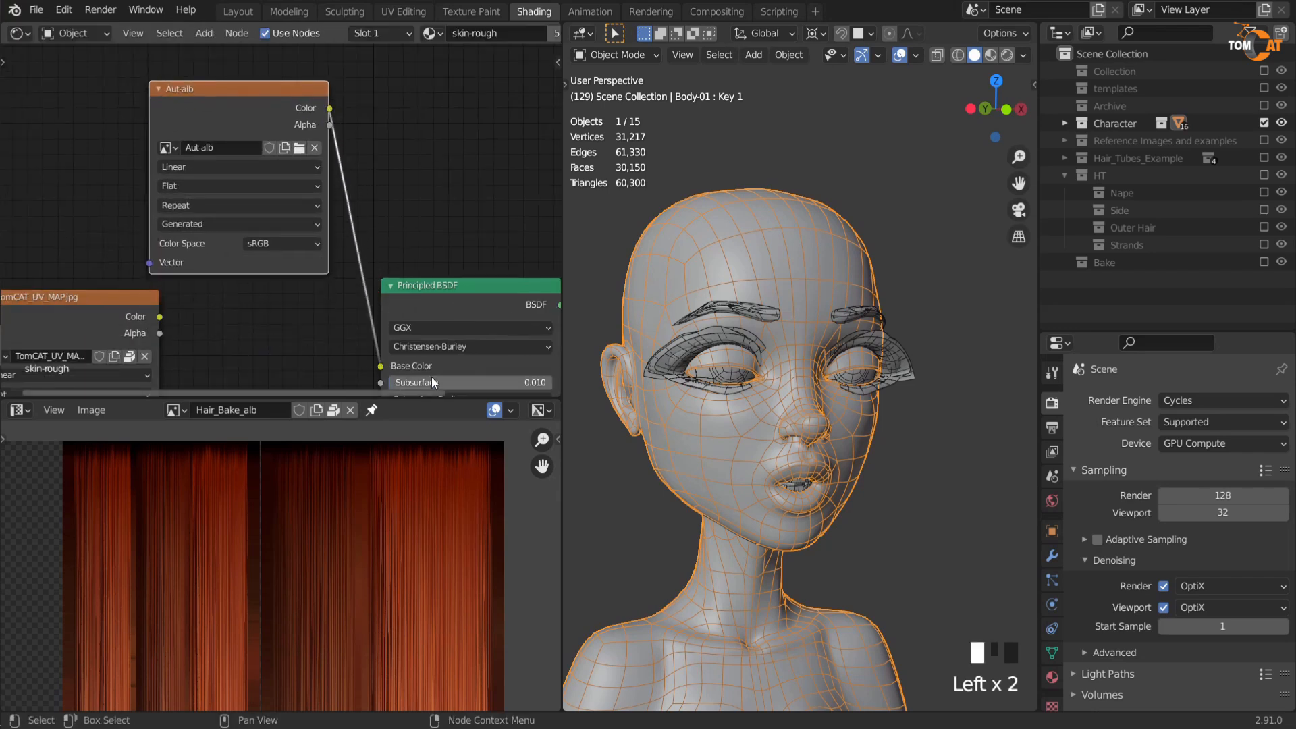
Step: Switch the 3D viewport to Material Preview shading and hide the overlays to view the character's skin from the front
{"action": "left_click", "coordinate": [990, 55]}
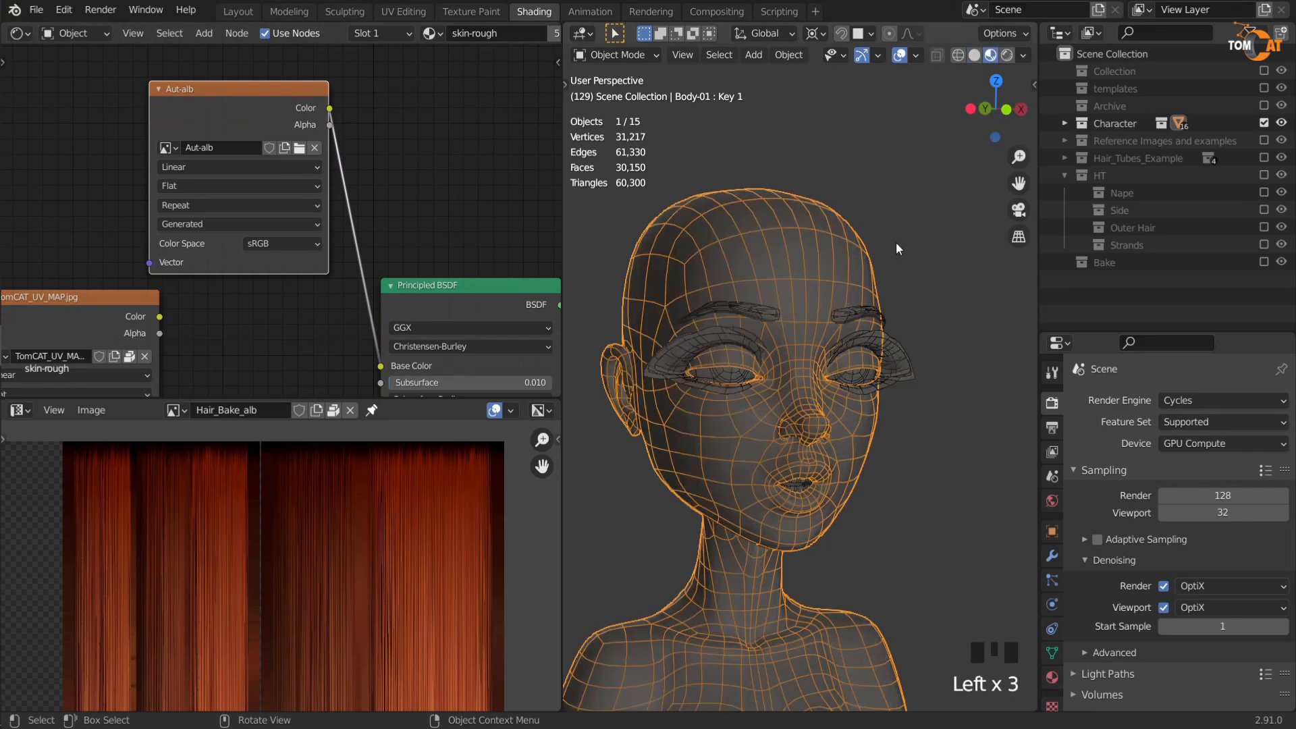
{"action": "key", "text": "shift+alt+z"}
{"action": "middle_click_drag", "start_coordinate": [905, 225], "coordinate": [787, 346]}
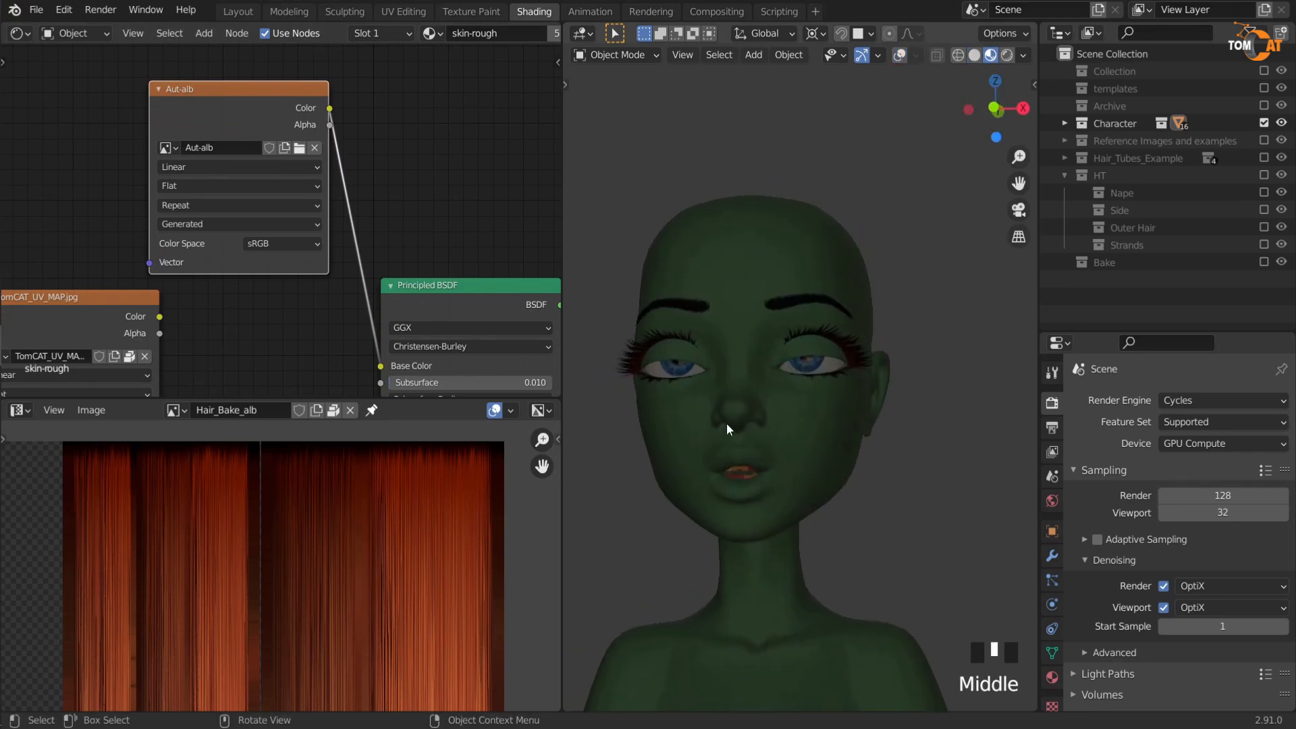
{"action": "middle_click_drag", "start_coordinate": [726, 423], "coordinate": [591, 365], "text": "shift"}
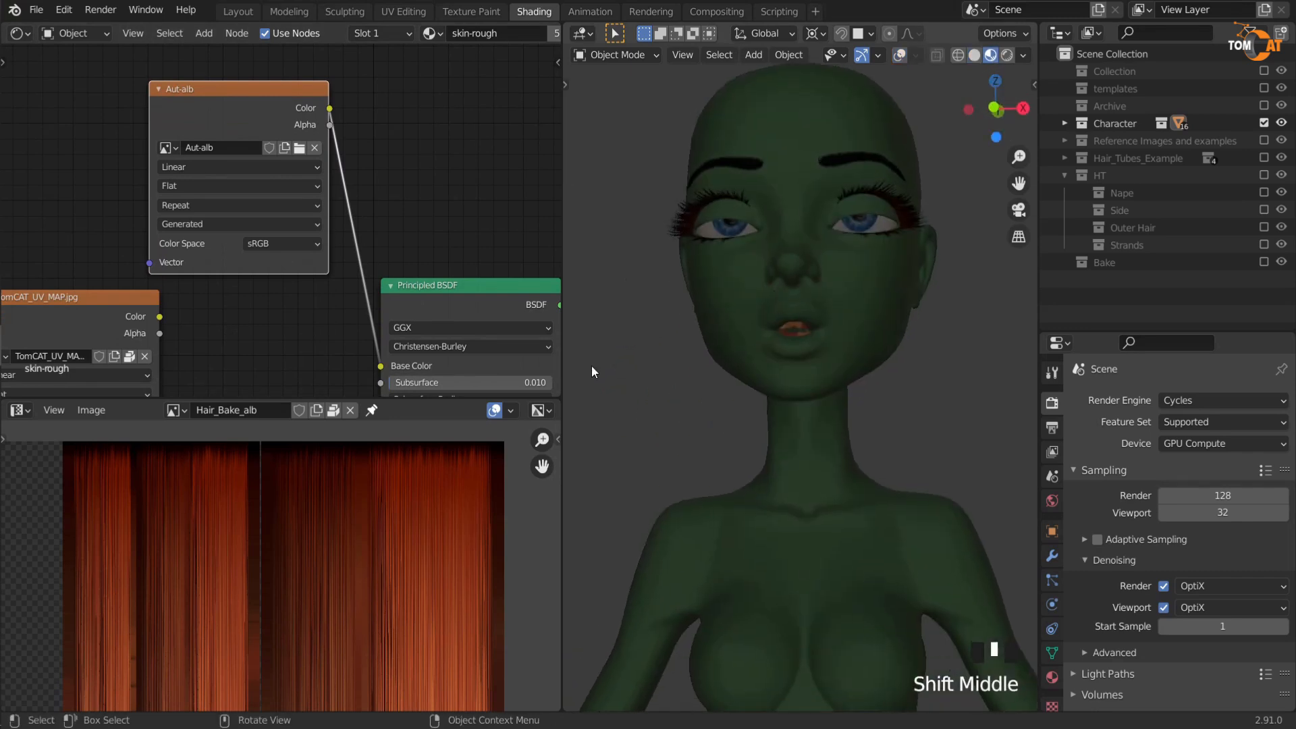
Step: Display the Aut-alb image in the Image Editor in place of Hair_Bake_alb, with the whole image in view
{"action": "left_click", "coordinate": [179, 410]}
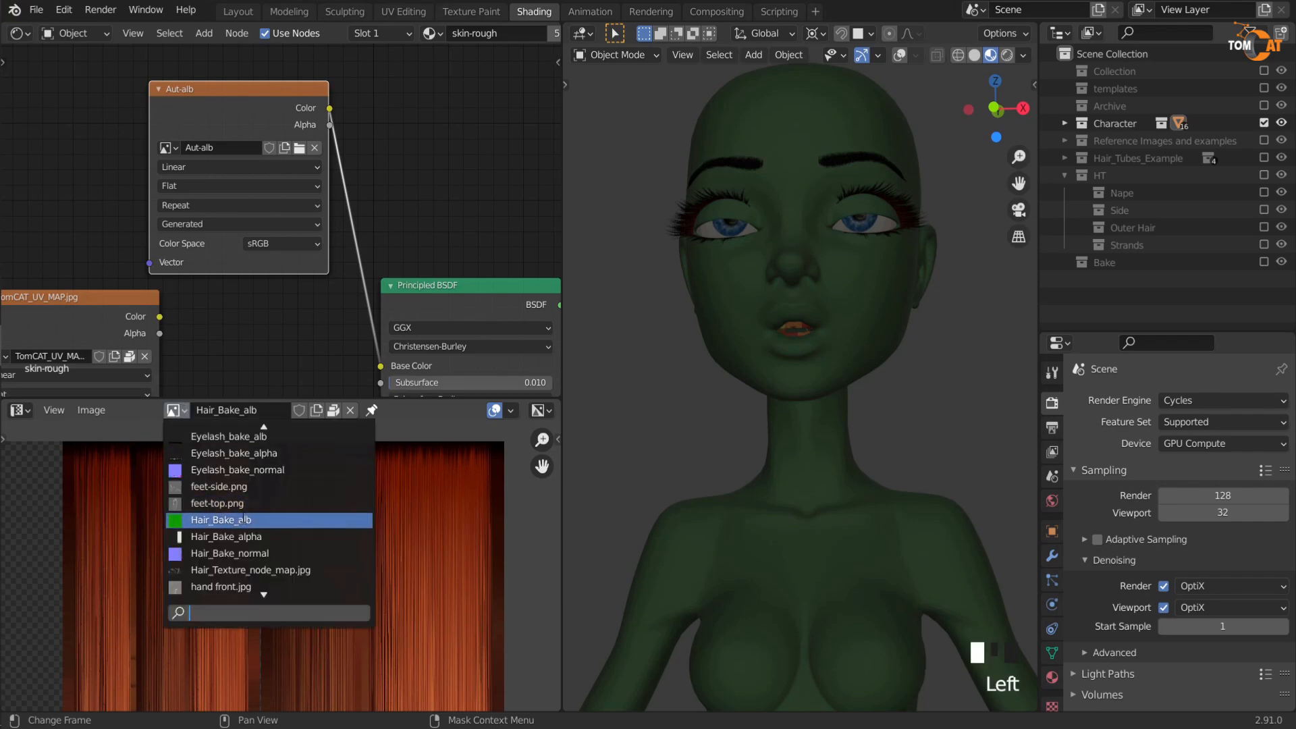
{"action": "type", "text": "aut"}
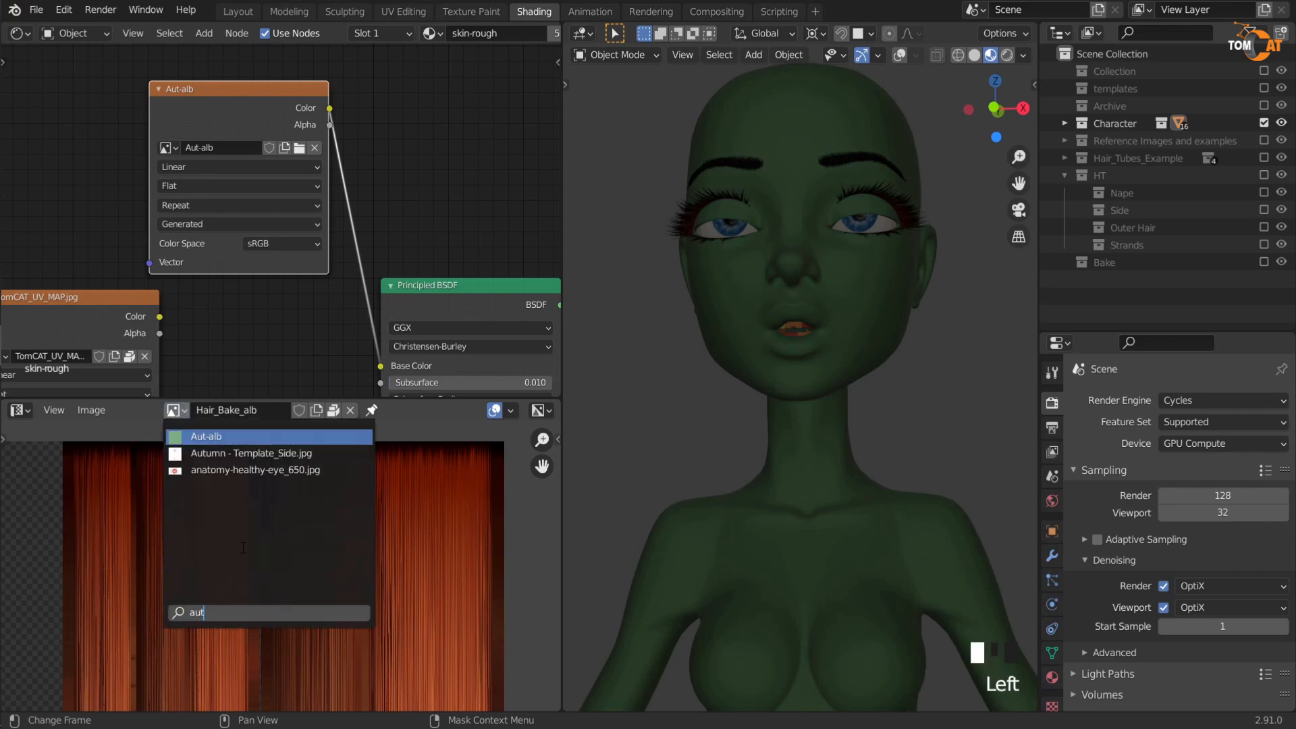
{"action": "left_click", "coordinate": [201, 437]}
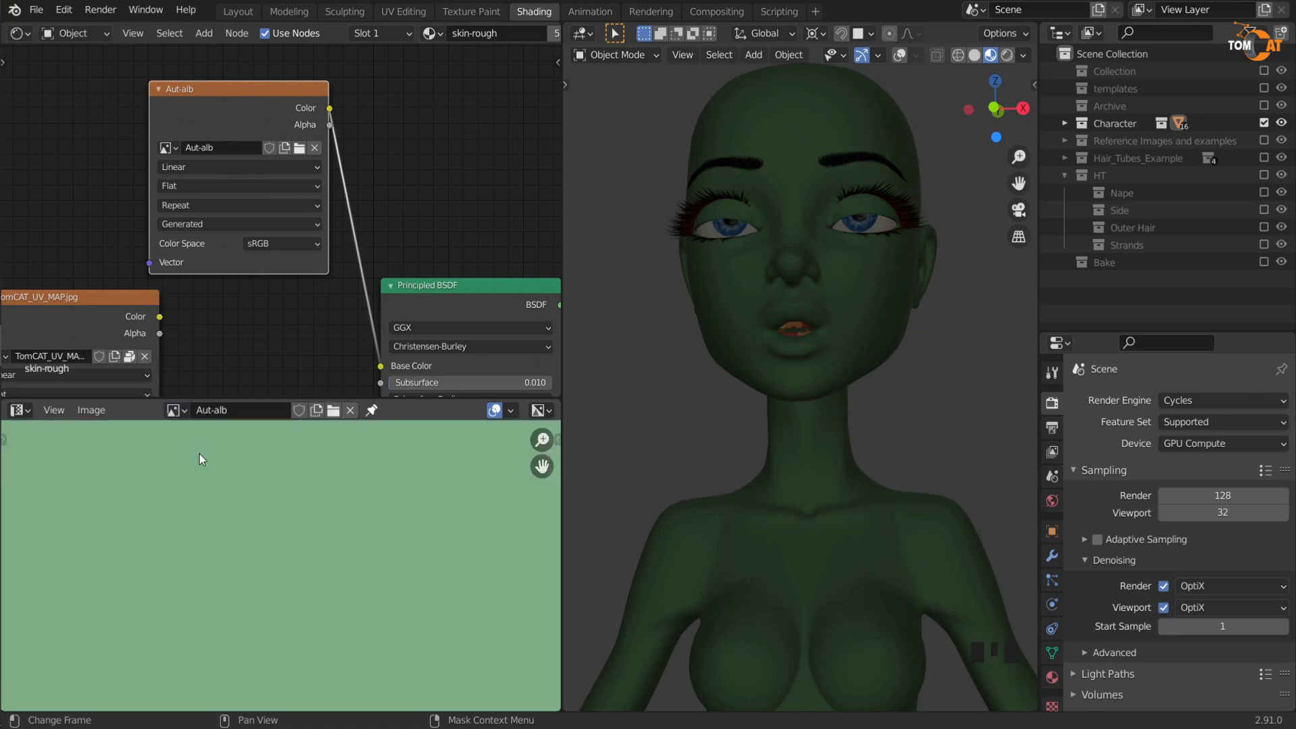
{"action": "scroll", "coordinate": [212, 523], "scroll_direction": "down", "scroll_amount": 2}
{"action": "scroll", "coordinate": [196, 565], "scroll_direction": "down", "scroll_amount": 1}
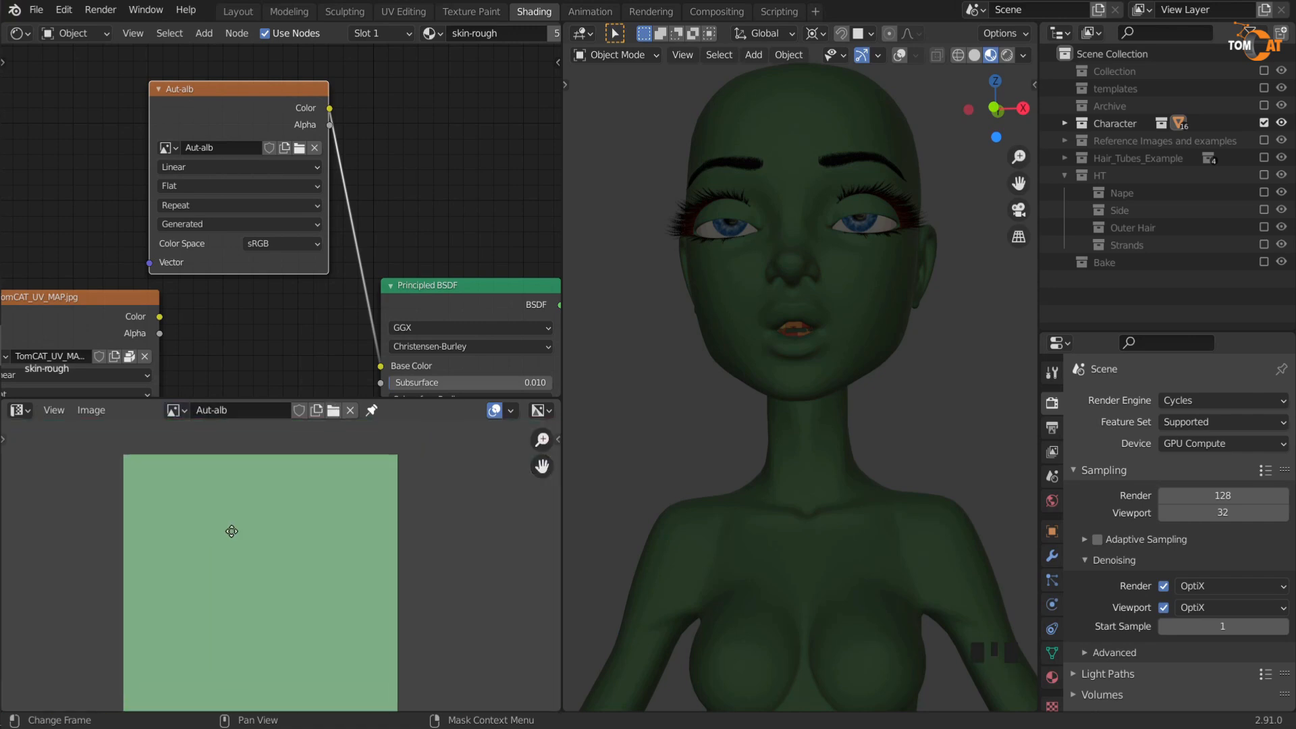
{"action": "scroll", "coordinate": [730, 394], "scroll_direction": "down", "scroll_amount": 1}
{"action": "middle_click_drag", "start_coordinate": [730, 394], "coordinate": [756, 458]}
{"action": "scroll", "coordinate": [757, 465], "scroll_direction": "up", "scroll_amount": 1}
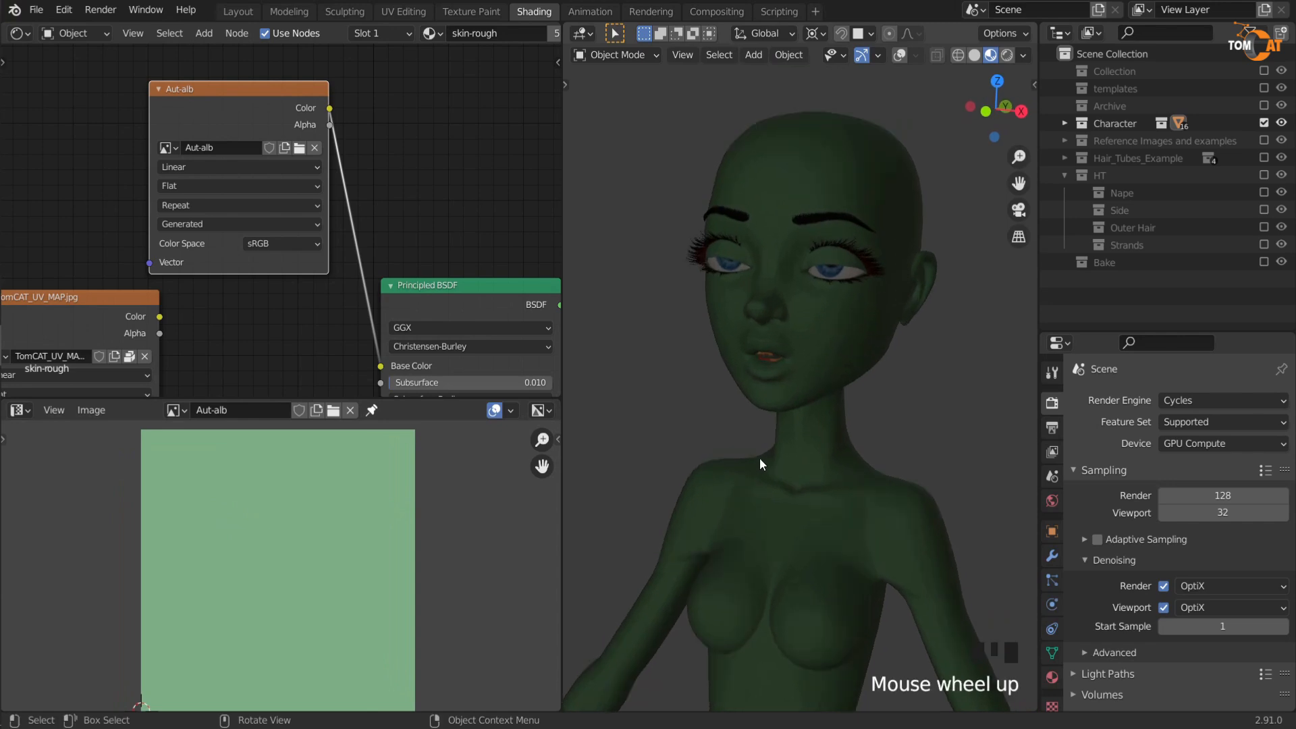
Step: Save the image as Aut-alb.png in PNG format in the Textures folder
{"action": "left_click", "coordinate": [93, 411]}
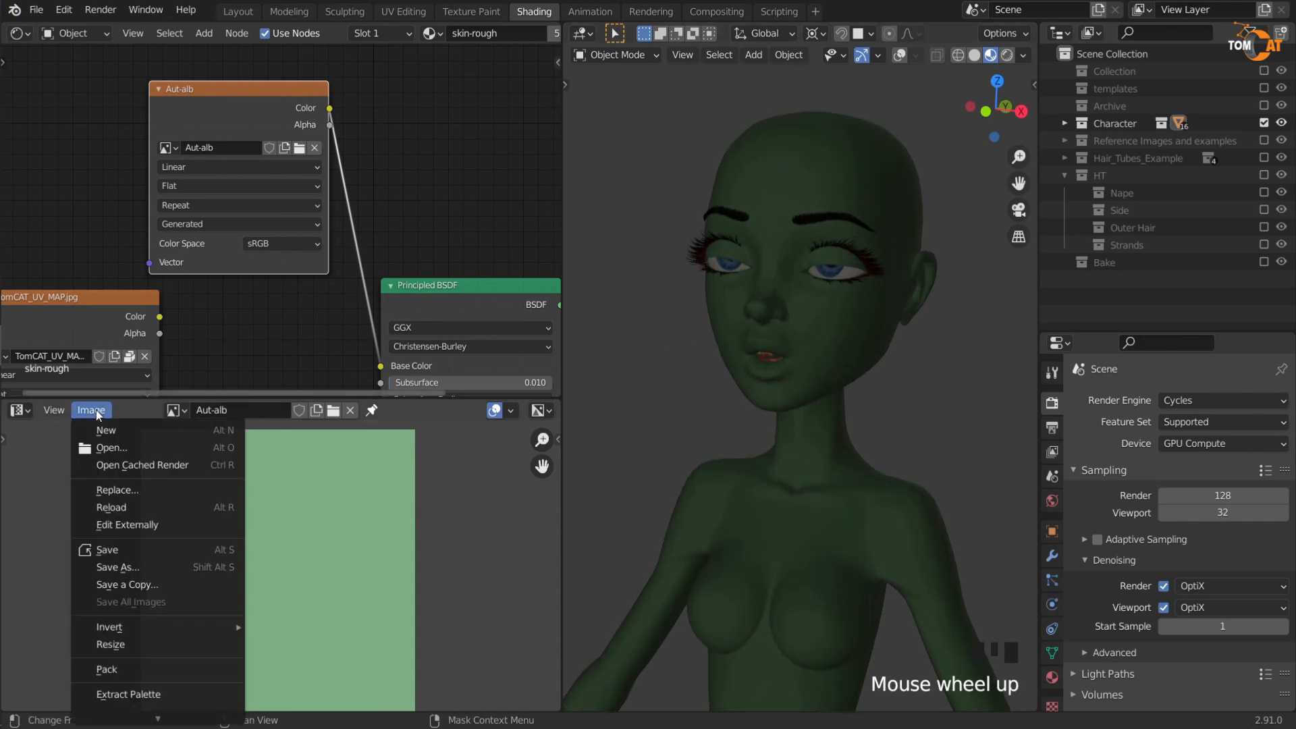
{"action": "left_click", "coordinate": [156, 562]}
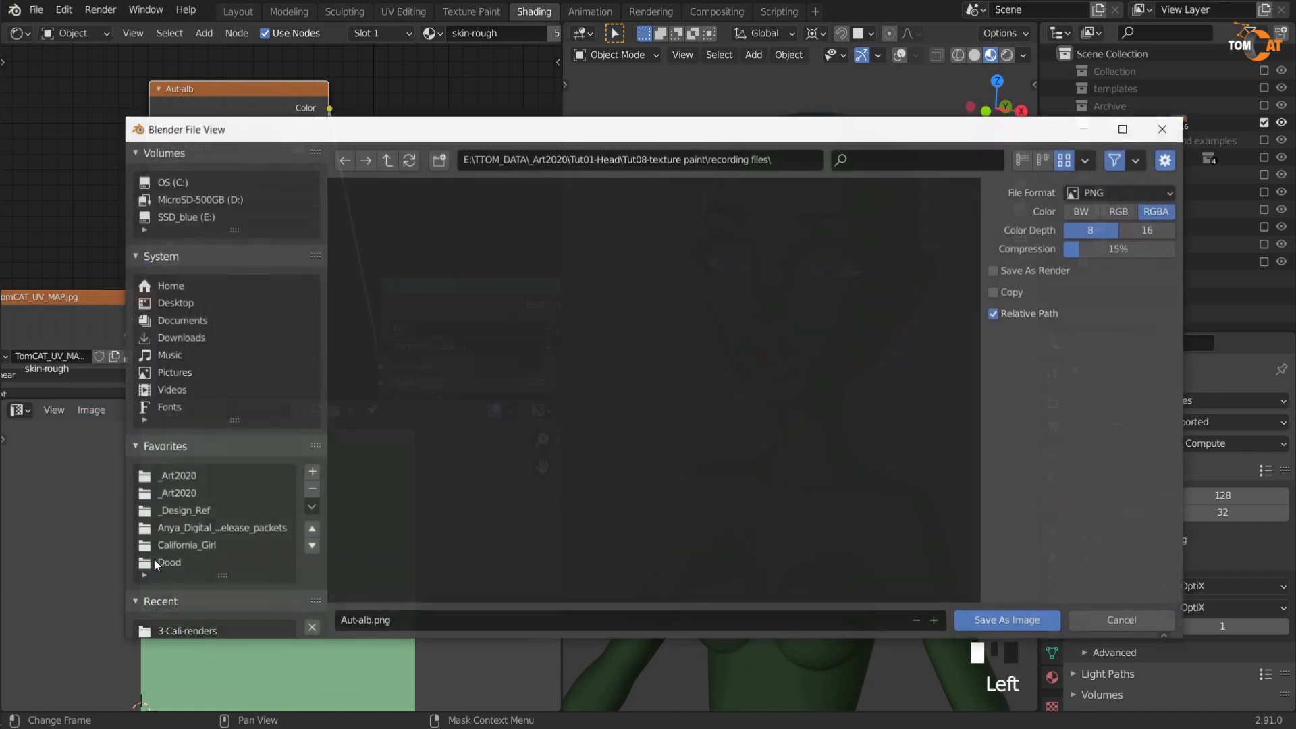
{"action": "left_click", "coordinate": [387, 160]}
{"action": "double_click", "coordinate": [519, 276]}
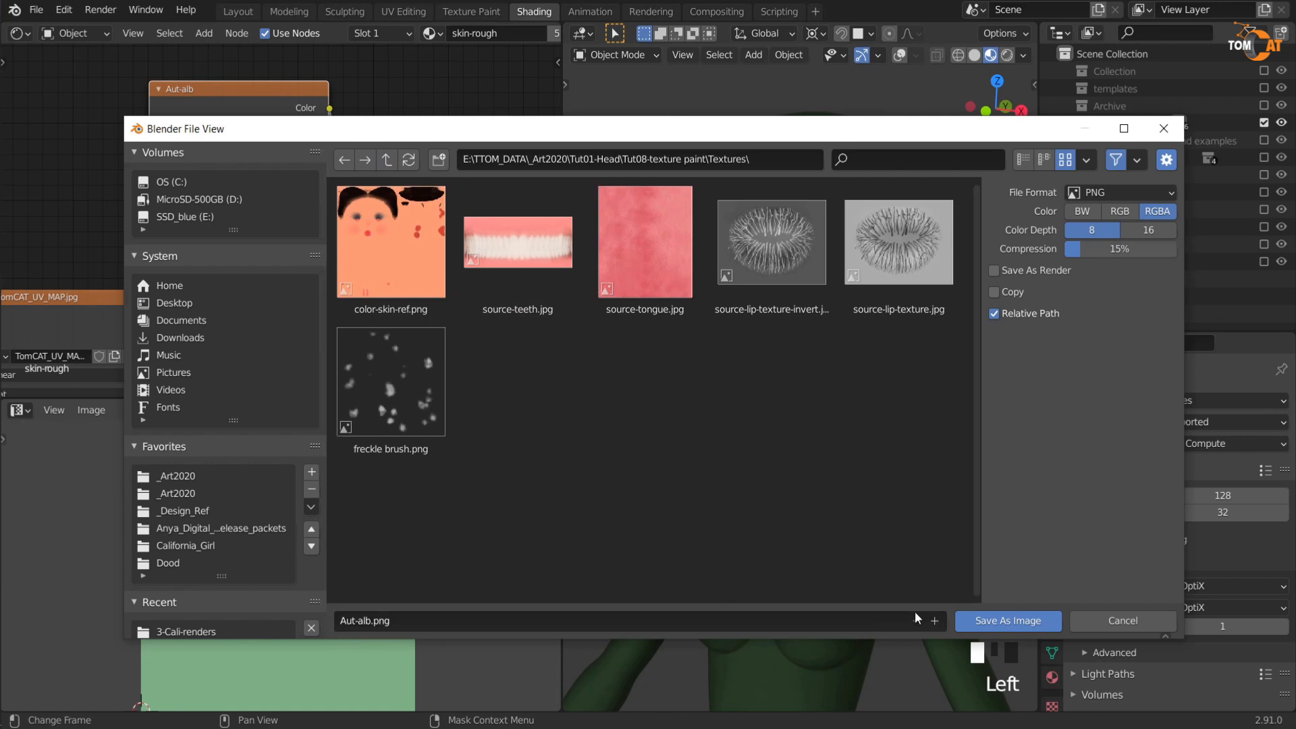
{"action": "left_click", "coordinate": [992, 618]}
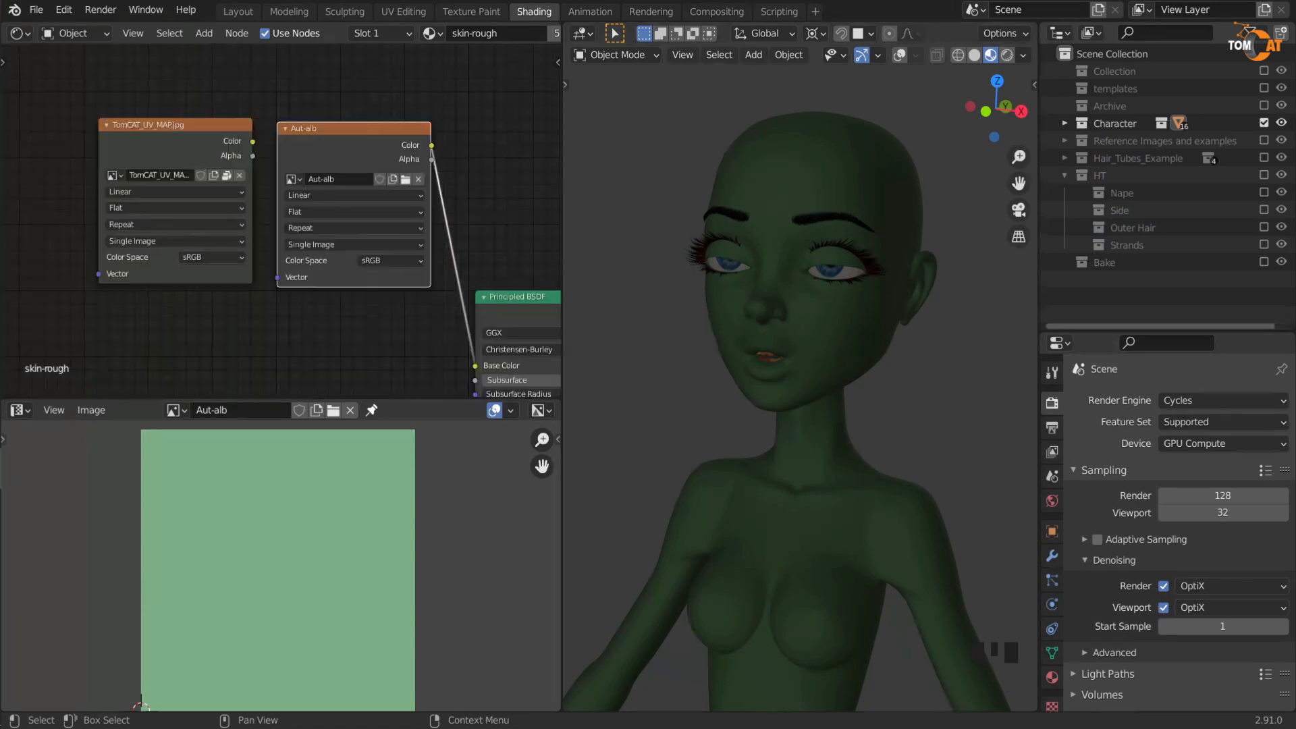
Step: Line up the TomCAT_UV_MAP.jpg and Aut-alb texture nodes side by side and make Aut-alb the active node
{"action": "scroll", "coordinate": [269, 226], "scroll_direction": "up", "scroll_amount": 3}
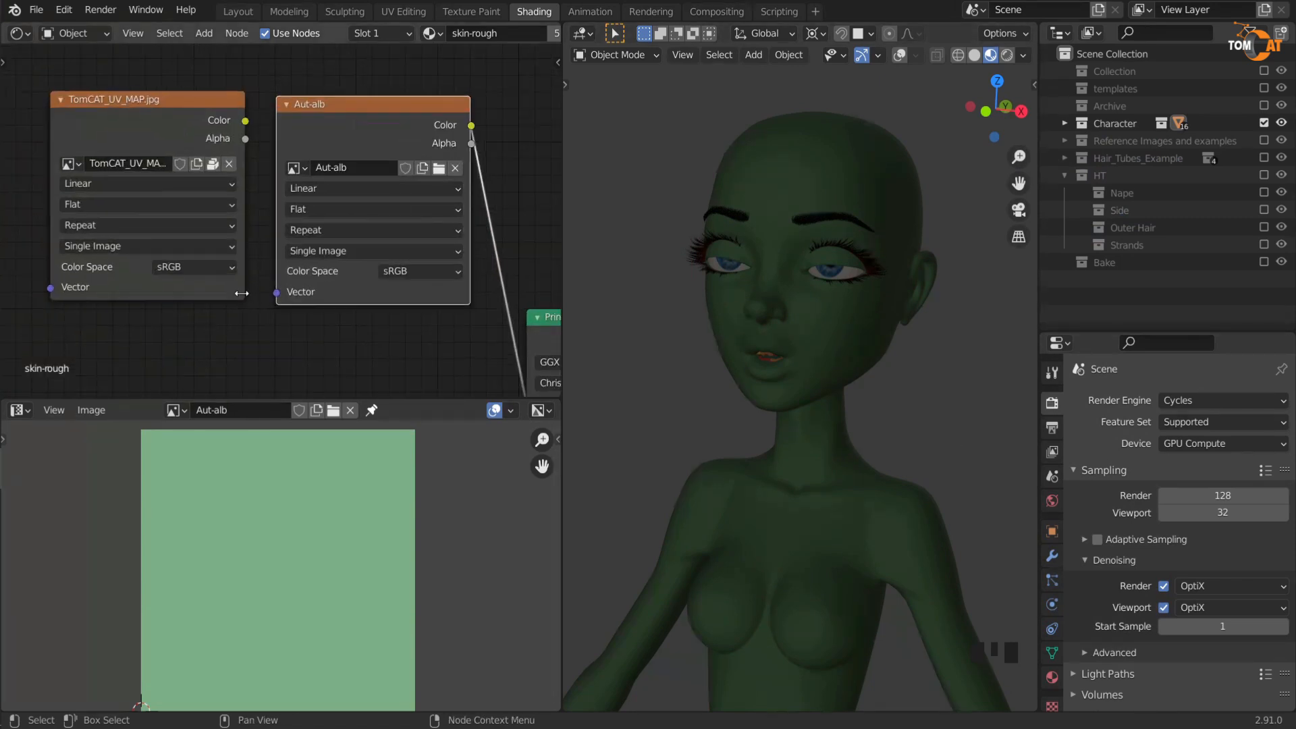
{"action": "middle_click_drag", "start_coordinate": [242, 292], "coordinate": [241, 301]}
{"action": "left_click_drag", "start_coordinate": [371, 113], "coordinate": [371, 110]}
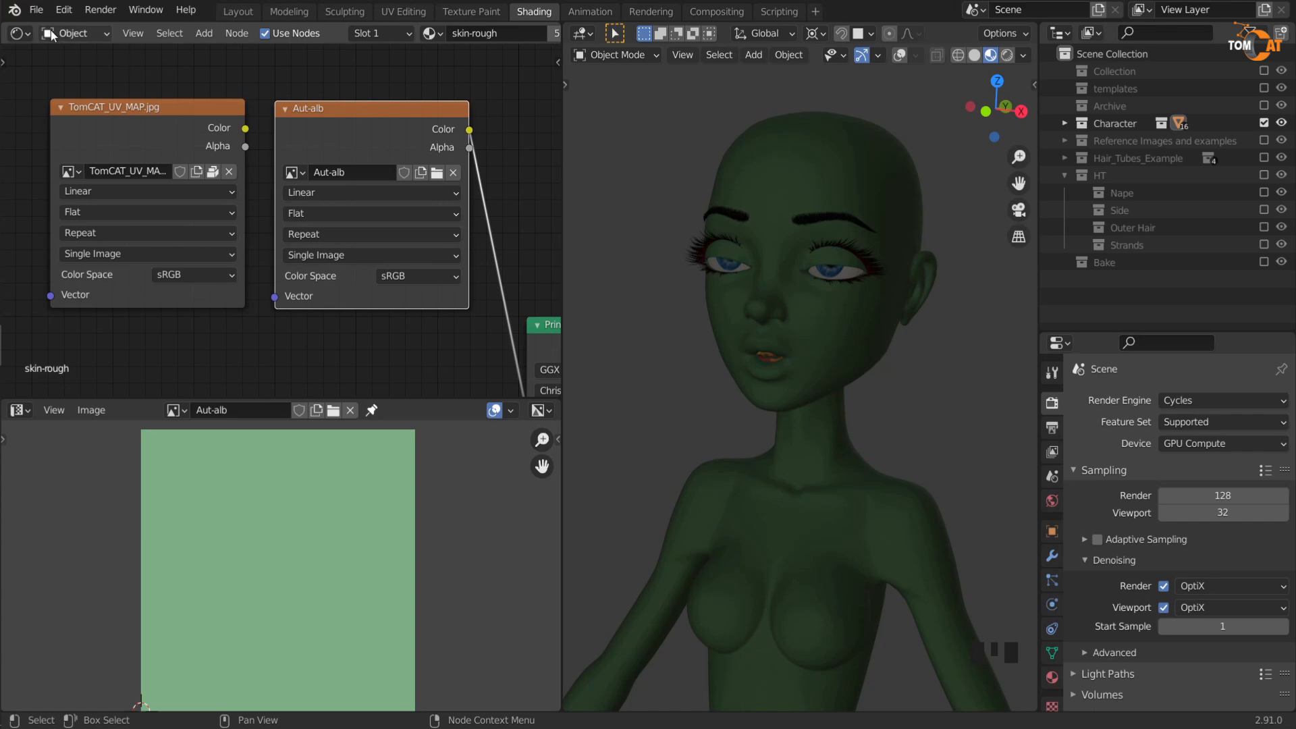
{"action": "left_click_drag", "start_coordinate": [121, 107], "coordinate": [118, 109]}
{"action": "left_click", "coordinate": [323, 105]}
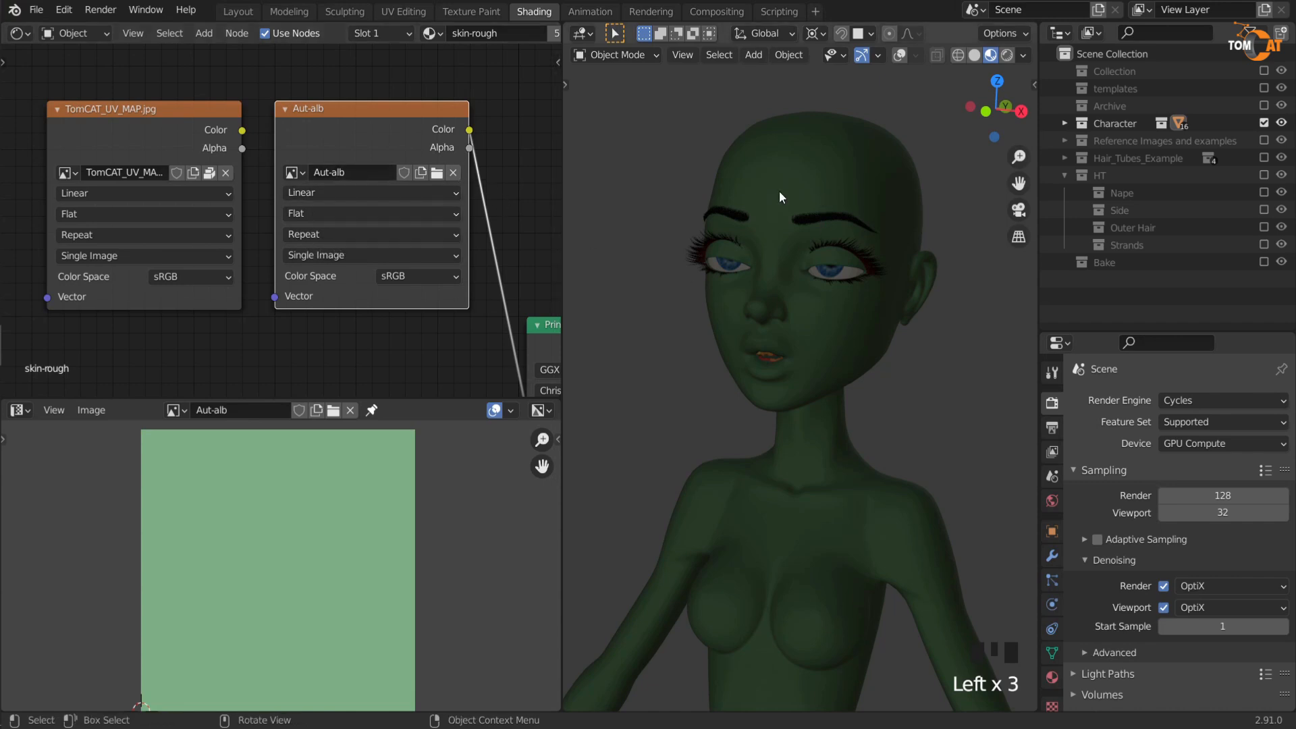
Step: Browse the Textures folder from the Aut-alb node to check the saved image files, and close it without opening any
{"action": "scroll", "coordinate": [435, 202], "scroll_direction": "up", "scroll_amount": 2}
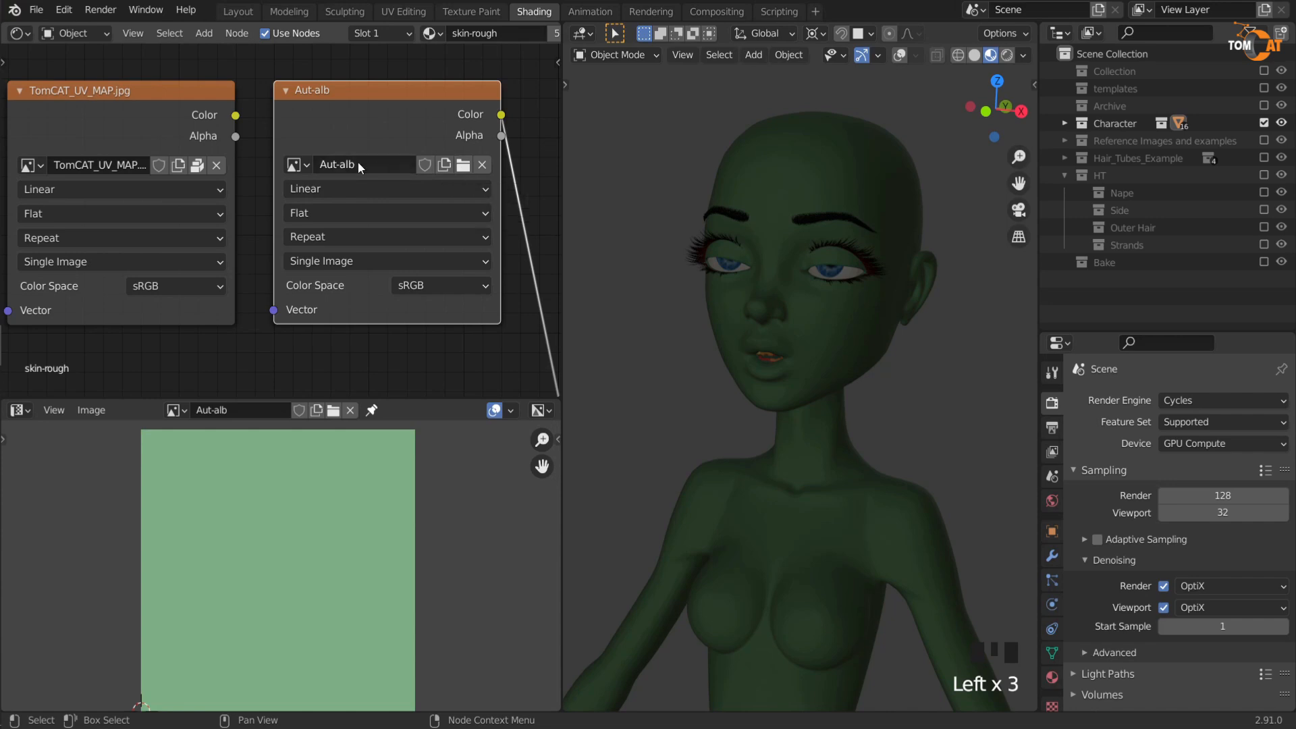
{"action": "left_click", "coordinate": [462, 166]}
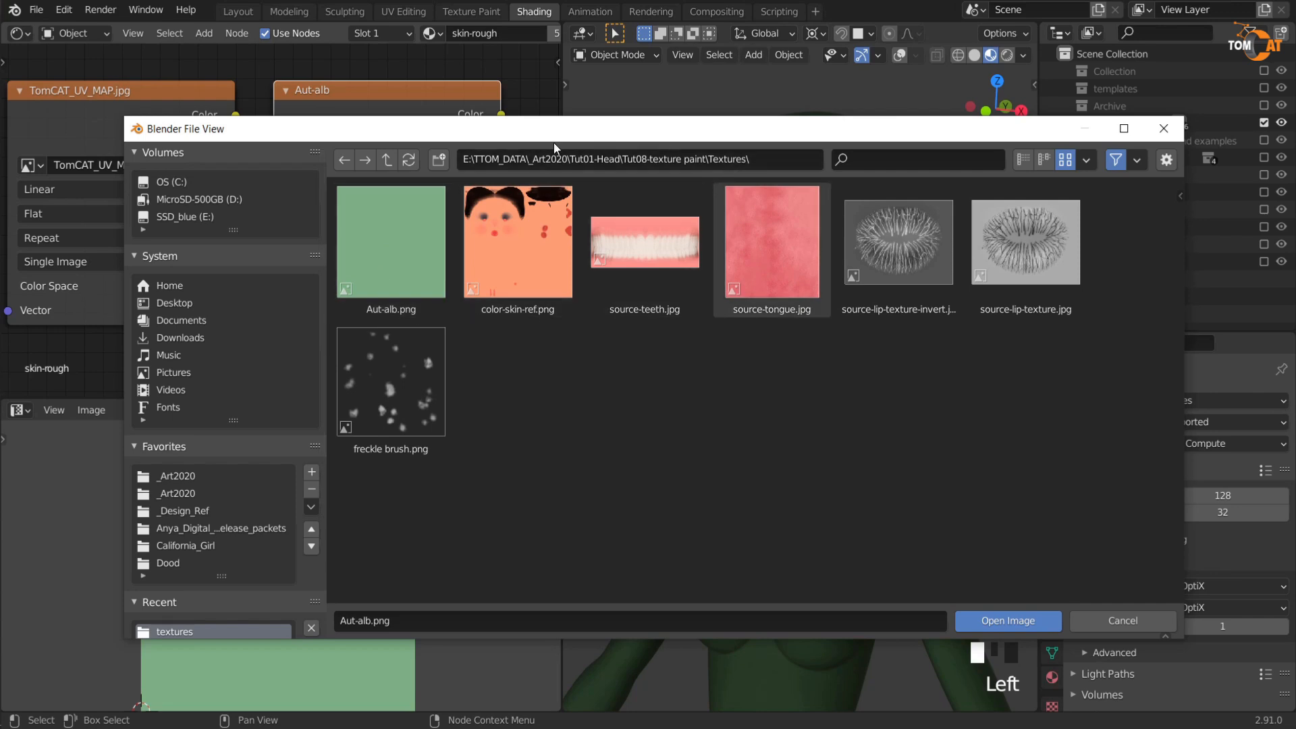
{"action": "left_click", "coordinate": [1124, 622]}
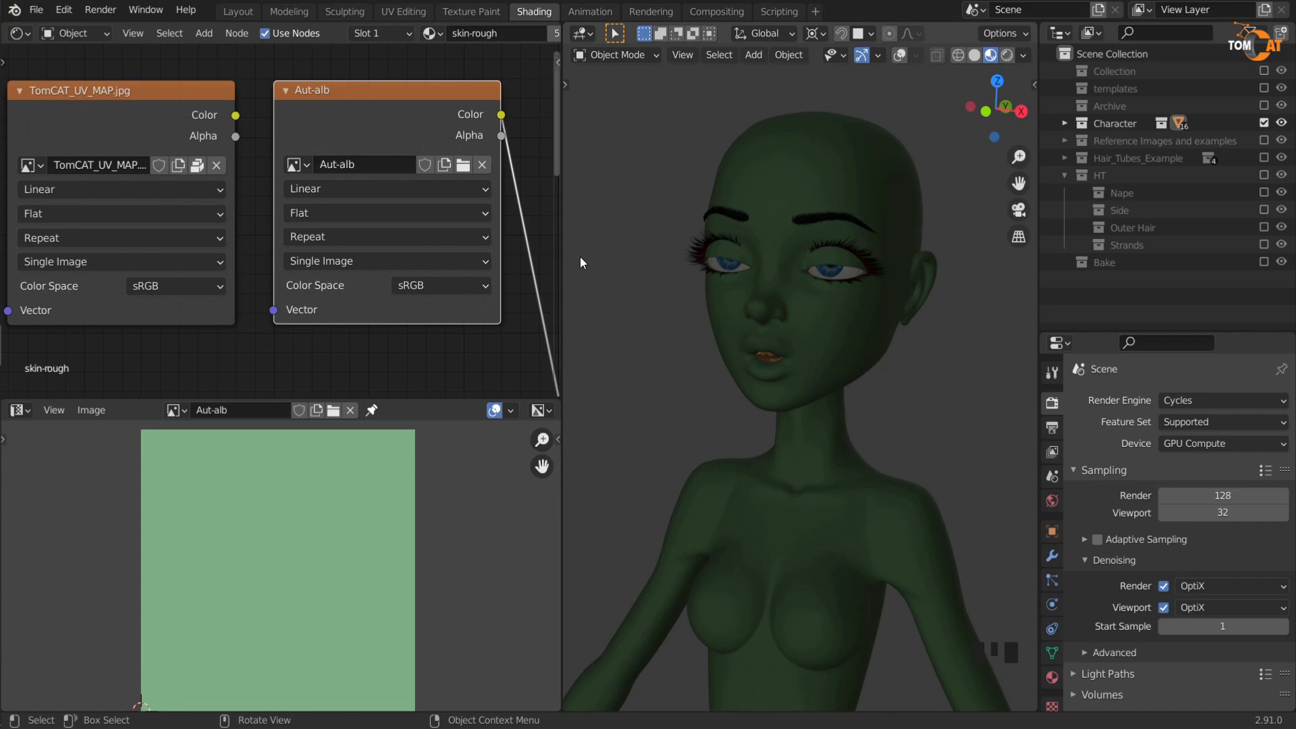
{"action": "scroll", "coordinate": [274, 299], "scroll_direction": "down", "scroll_amount": 1}
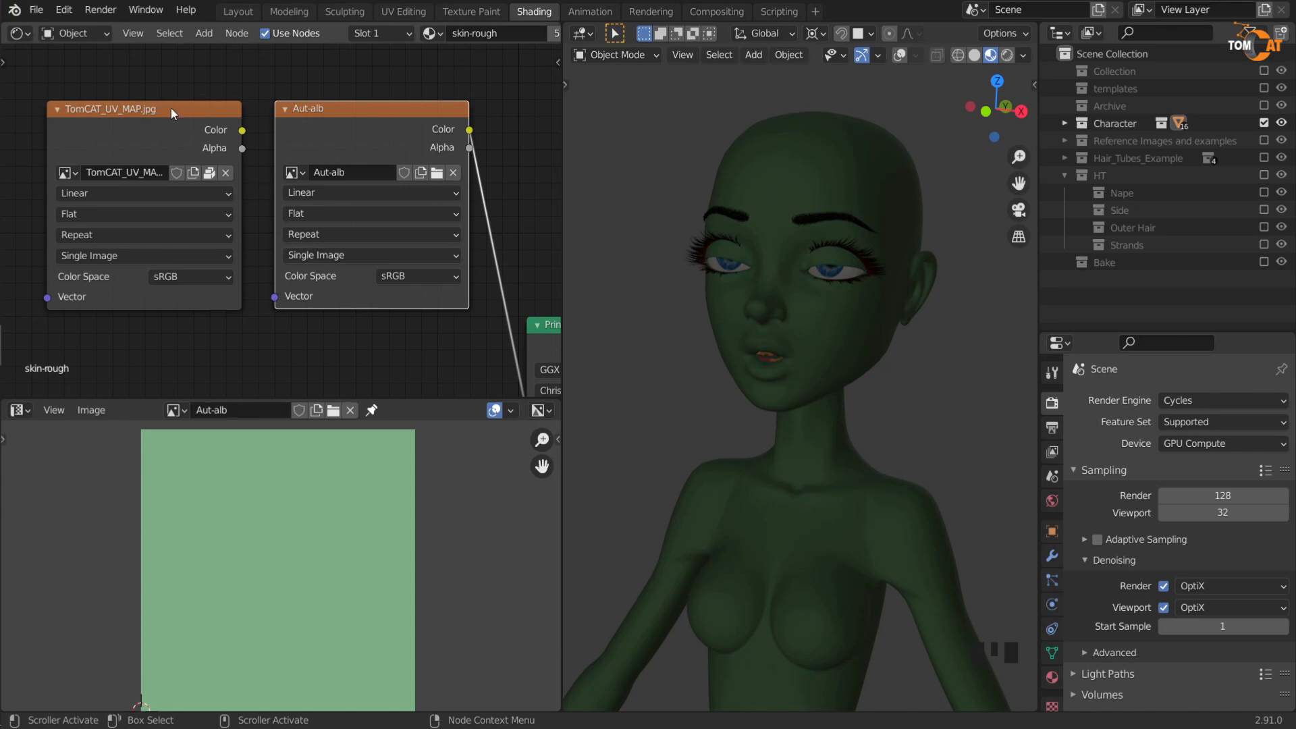
Step: Review the External Data options for packing, unpacking and file paths
{"action": "left_click", "coordinate": [36, 10]}
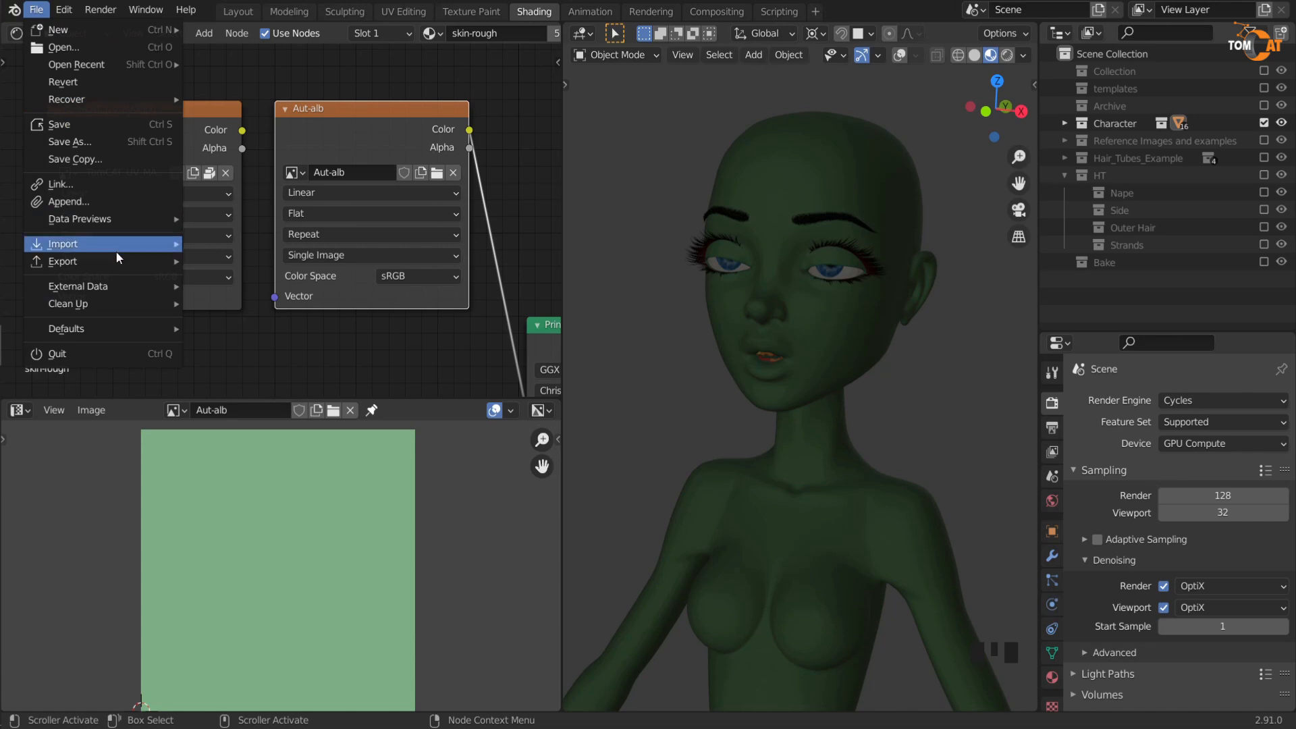
{"action": "mouse_move", "coordinate": [108, 289]}
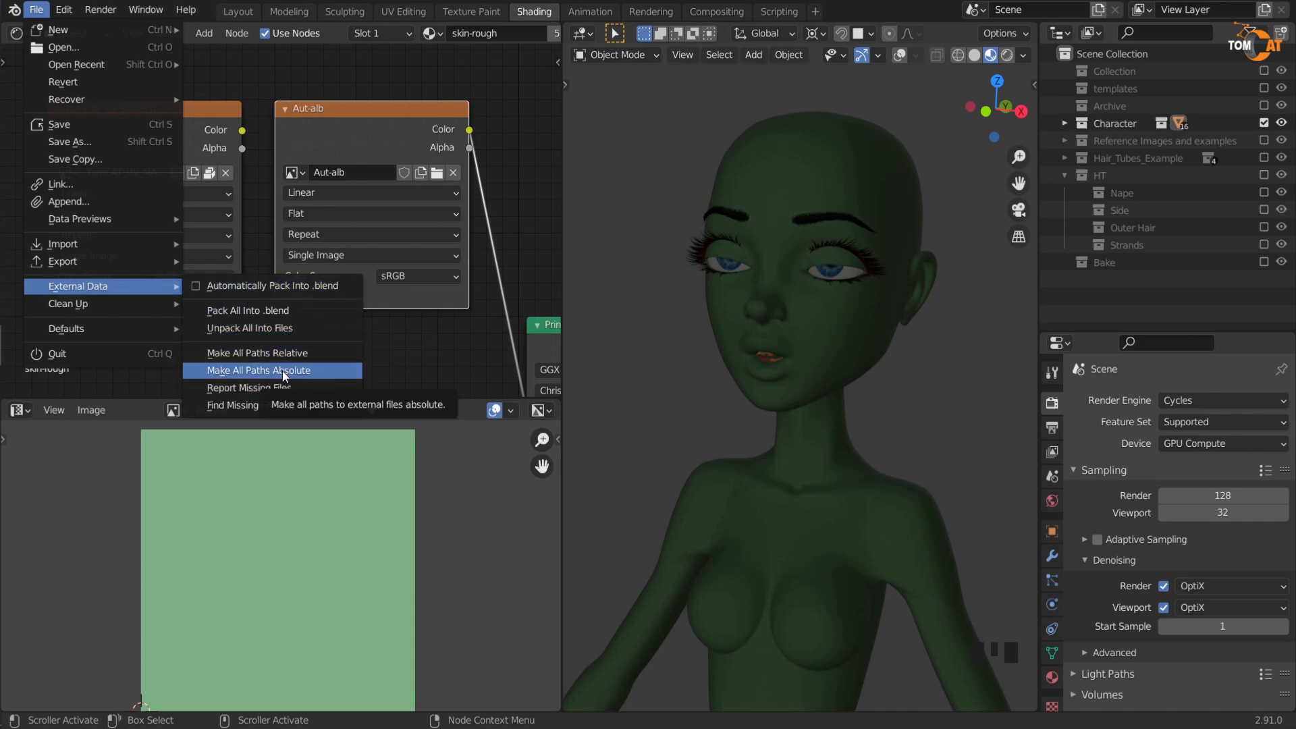
{"action": "left_click", "coordinate": [270, 329]}
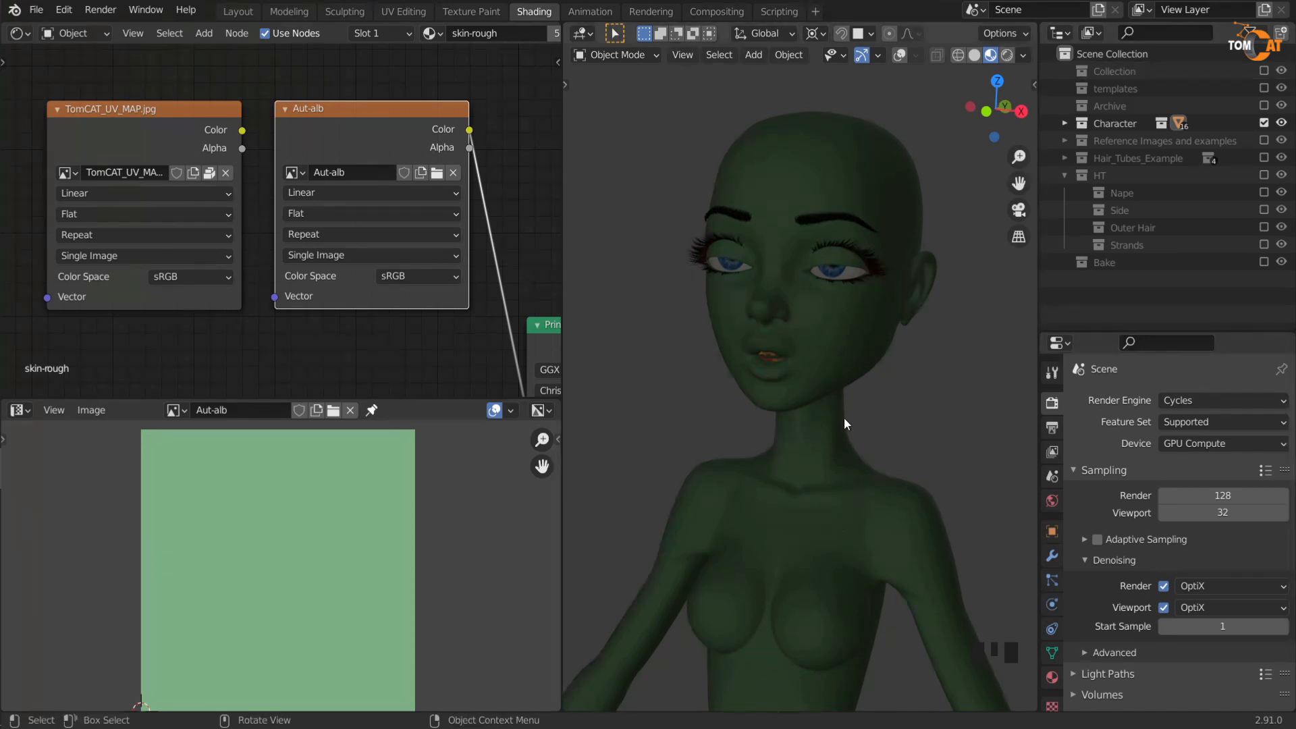
Step: Switch to the Texture Paint workspace and set the 3D viewport's focal length to 200 mm
{"action": "left_click", "coordinate": [474, 11]}
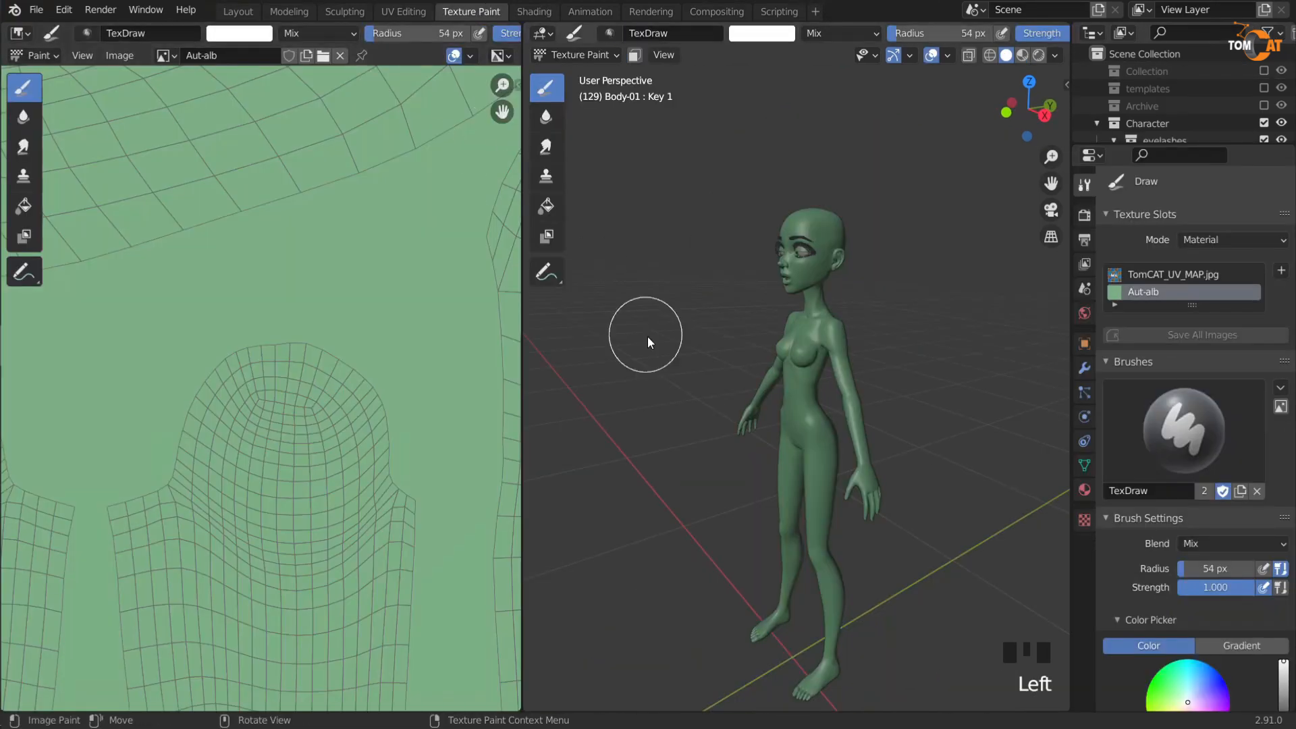
{"action": "middle_click_drag", "start_coordinate": [700, 420], "coordinate": [764, 410]}
{"action": "key", "text": "n"}
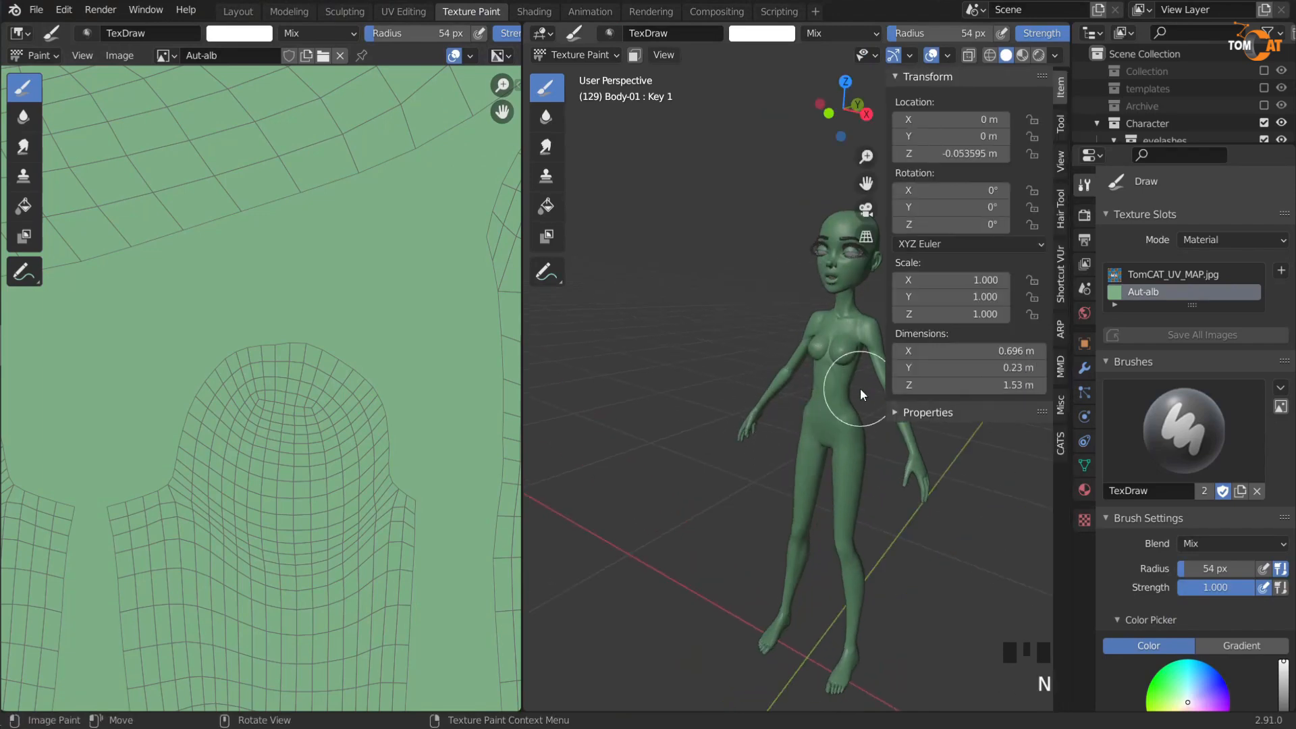
{"action": "left_click", "coordinate": [1060, 162]}
{"action": "double_click", "coordinate": [987, 105]}
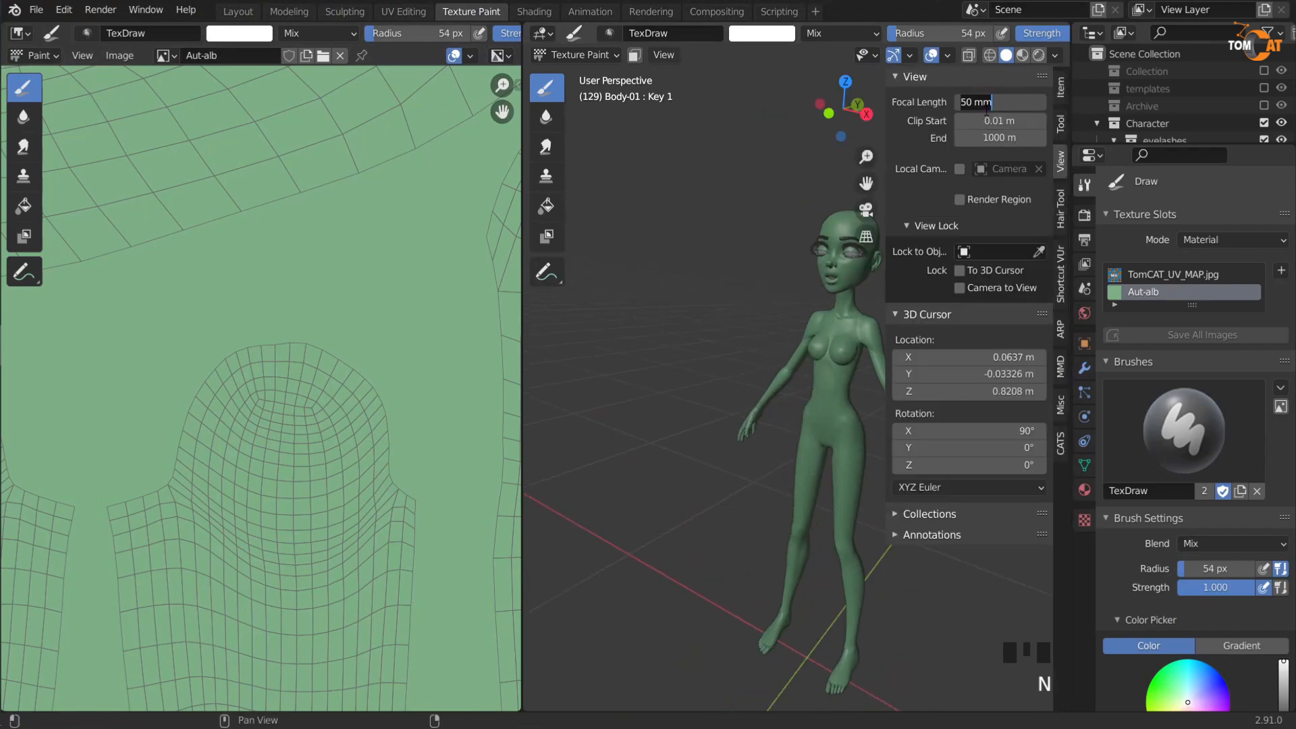
{"action": "type", "text": "200"}
{"action": "key", "text": "Return"}
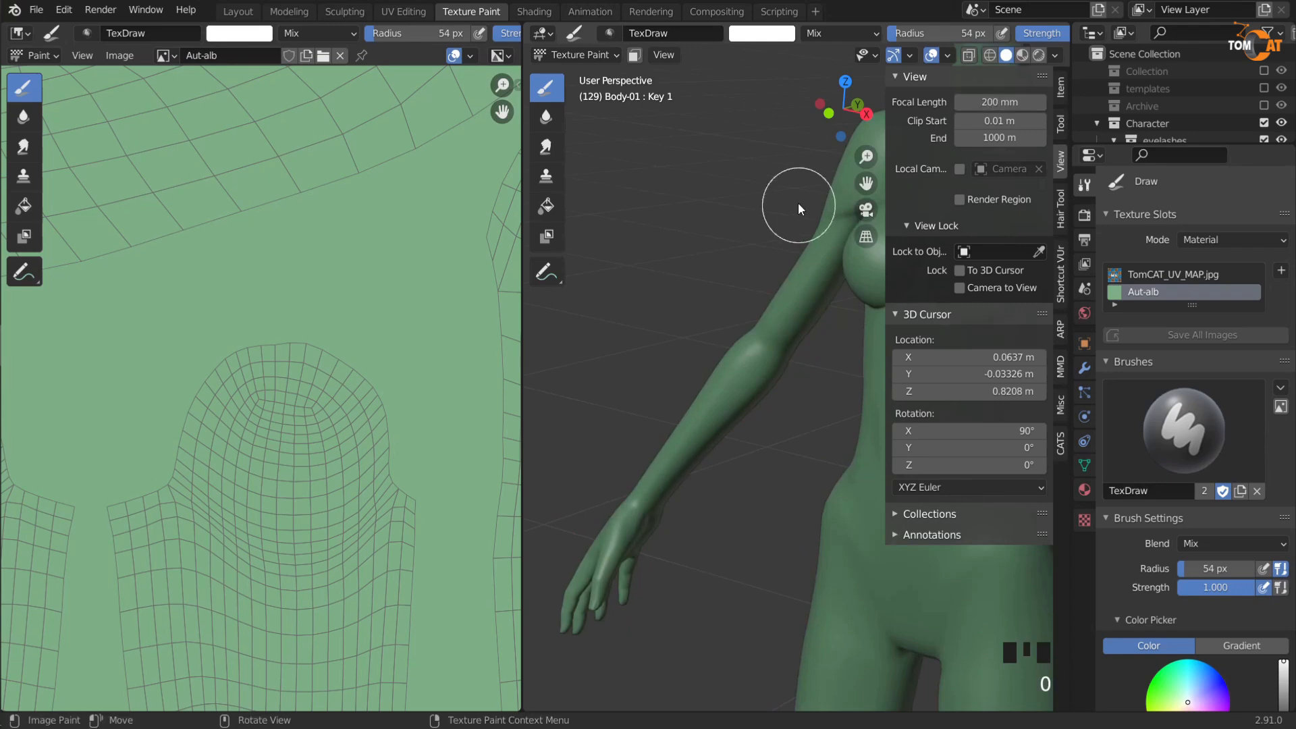
{"action": "scroll", "coordinate": [787, 208], "scroll_direction": "down", "scroll_amount": 3}
{"action": "middle_click_drag", "start_coordinate": [787, 207], "coordinate": [752, 225]}
{"action": "key", "text": "n"}
{"action": "middle_click_drag", "start_coordinate": [861, 290], "coordinate": [810, 361], "text": "shift"}
Step: Split the Image Editor horizontally into two areas and turn the lower one into a Shader Editor showing the skin-rough nodes
{"action": "scroll", "coordinate": [389, 305], "scroll_direction": "down", "scroll_amount": 9}
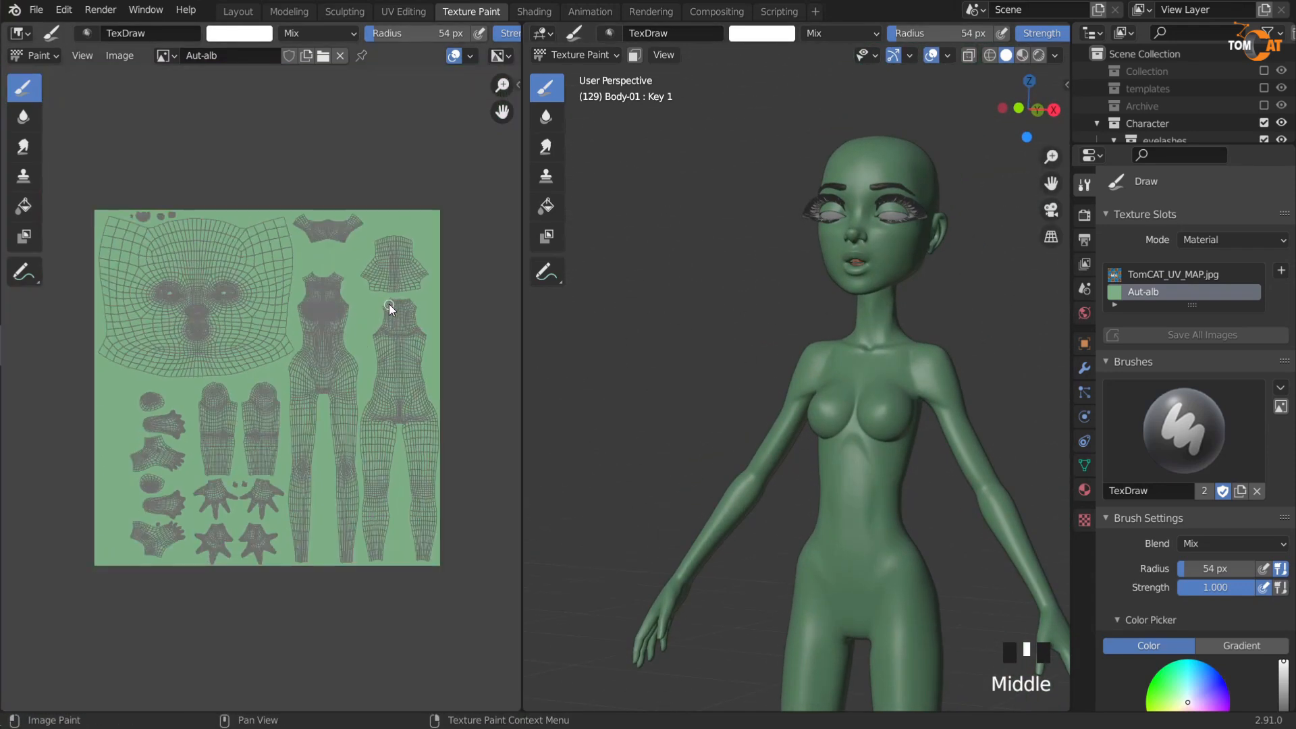
{"action": "scroll", "coordinate": [389, 305], "scroll_direction": "up", "scroll_amount": 1}
{"action": "left_click_drag", "start_coordinate": [7, 705], "coordinate": [18, 404]}
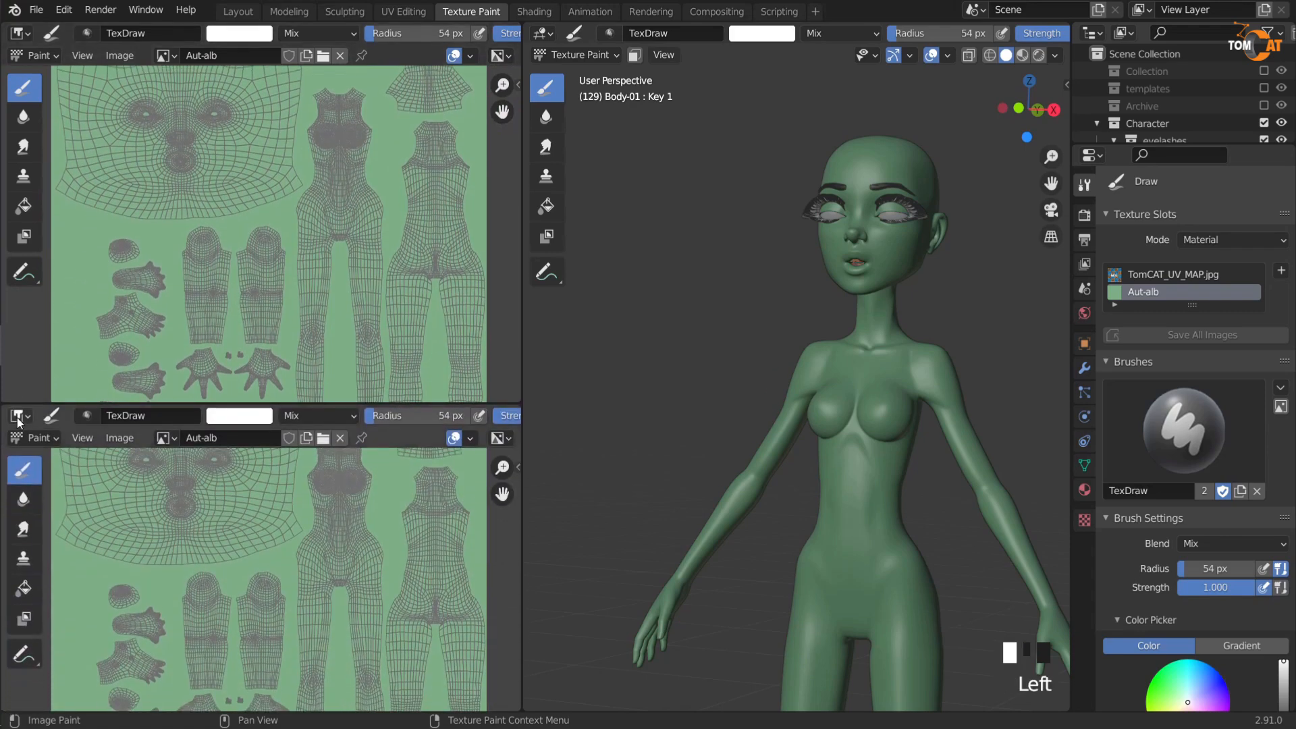
{"action": "left_click", "coordinate": [20, 418]}
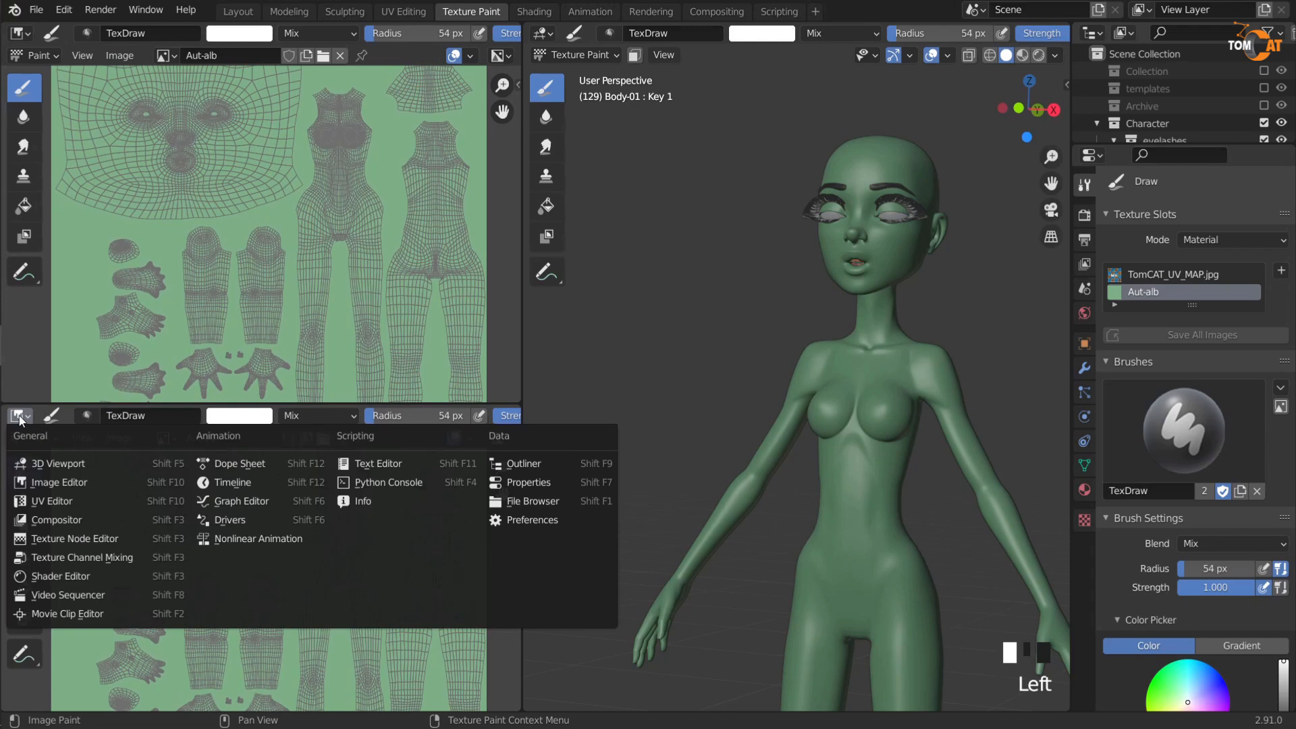
{"action": "left_click", "coordinate": [61, 576]}
{"action": "key", "text": "n"}
{"action": "scroll", "coordinate": [196, 542], "scroll_direction": "up", "scroll_amount": 5}
{"action": "middle_click_drag", "start_coordinate": [88, 544], "coordinate": [281, 566]}
Step: Set the 3D viewport to Material Preview shading with the character's upper body in view
{"action": "middle_click_drag", "start_coordinate": [769, 367], "coordinate": [732, 396]}
{"action": "mouse_move", "coordinate": [732, 396]}
{"action": "middle_mouse_down", "text": "shift"}
{"action": "mouse_move", "coordinate": [702, 423]}
{"action": "mouse_move", "coordinate": [732, 420]}
{"action": "middle_mouse_up", "text": "shift"}
{"action": "middle_click_drag", "start_coordinate": [733, 420], "coordinate": [733, 369], "text": "shift"}
{"action": "middle_click_drag", "start_coordinate": [771, 408], "coordinate": [872, 392]}
{"action": "middle_click_drag", "start_coordinate": [813, 350], "coordinate": [784, 273]}
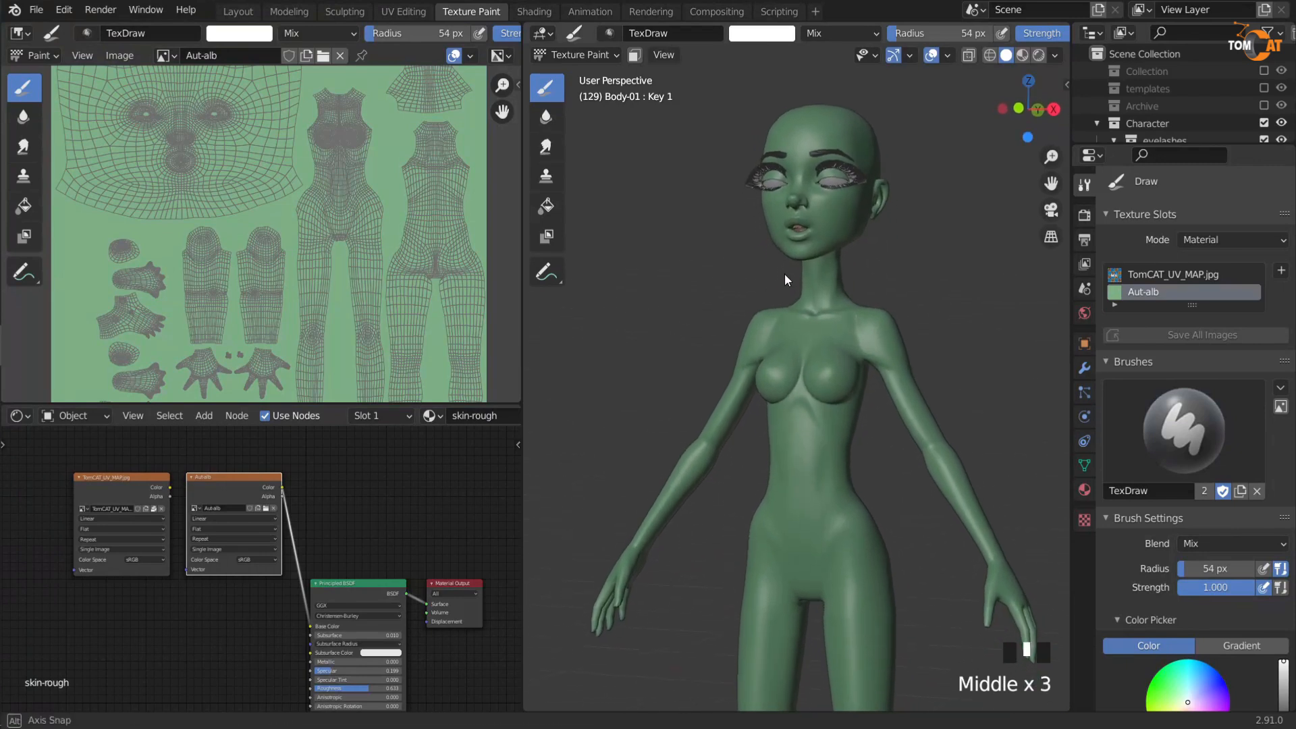
{"action": "middle_click_drag", "start_coordinate": [711, 252], "coordinate": [746, 240], "text": "shift"}
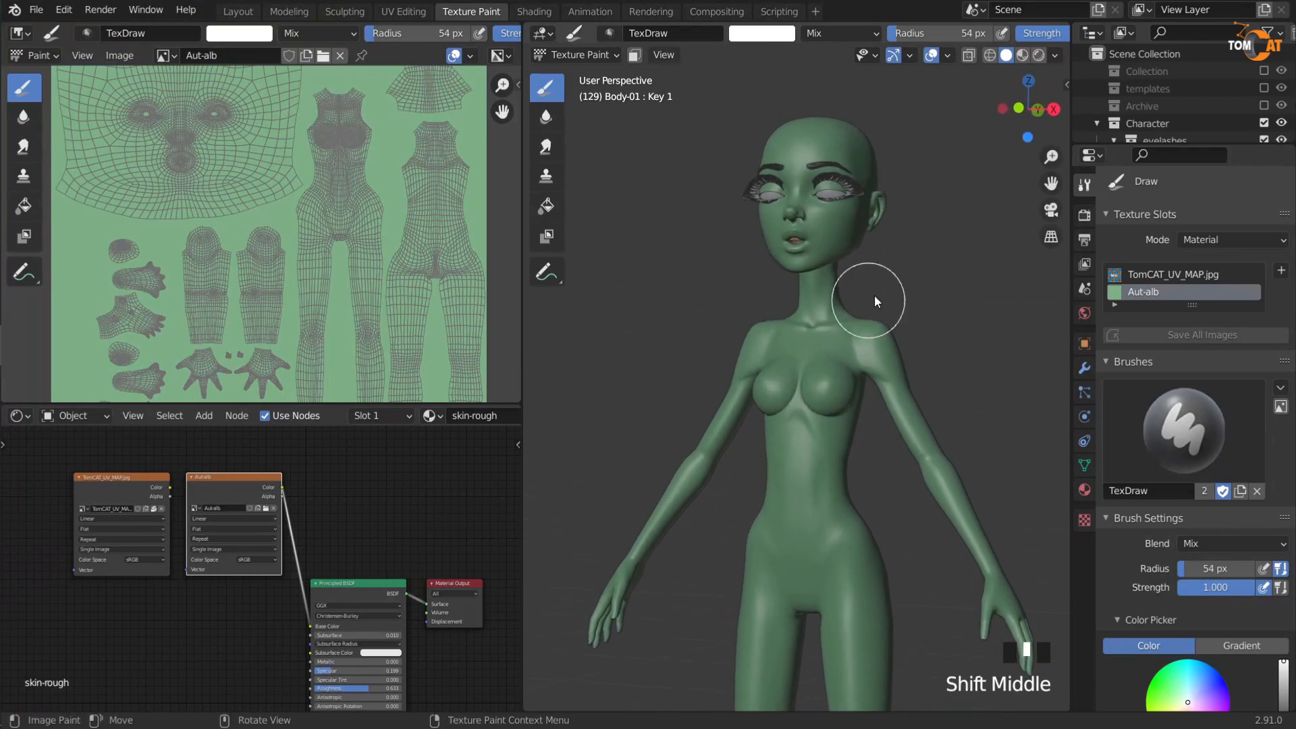
{"action": "middle_click_drag", "start_coordinate": [824, 301], "coordinate": [772, 328]}
{"action": "scroll", "coordinate": [904, 334], "scroll_direction": "up", "scroll_amount": 1}
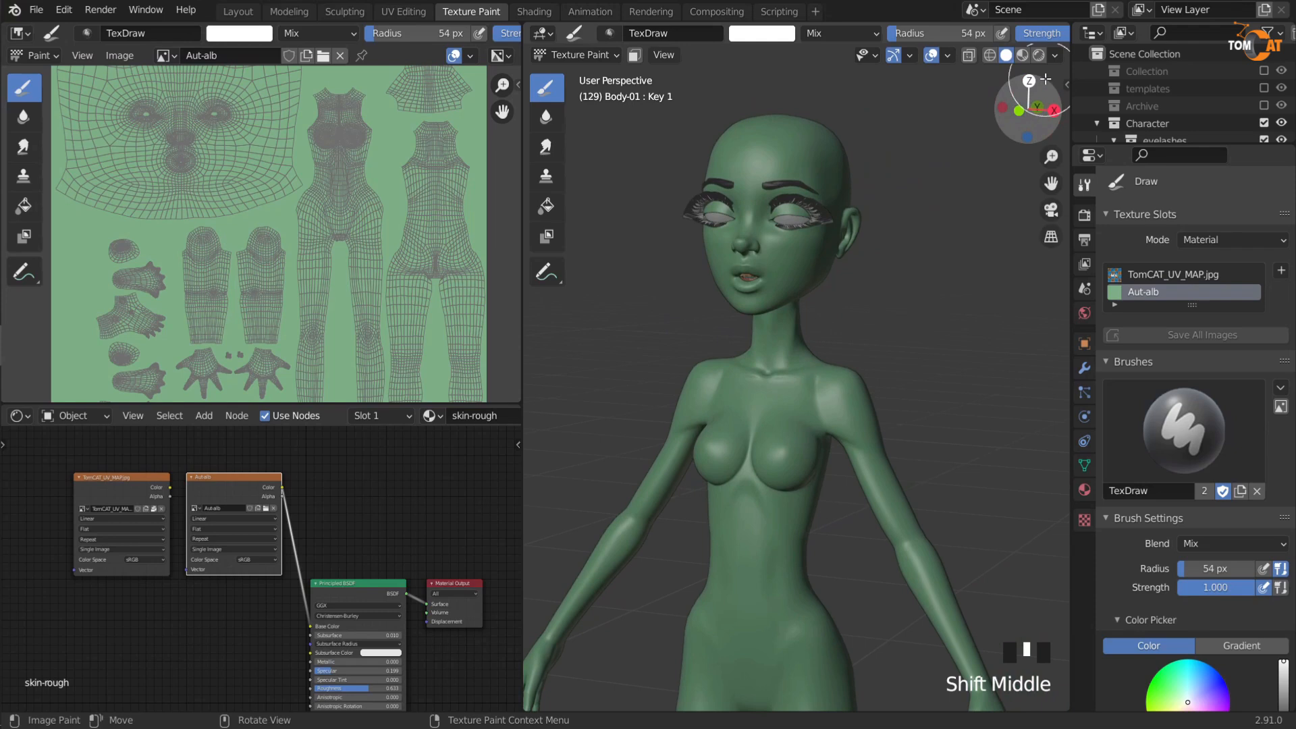
{"action": "left_click", "coordinate": [1021, 55]}
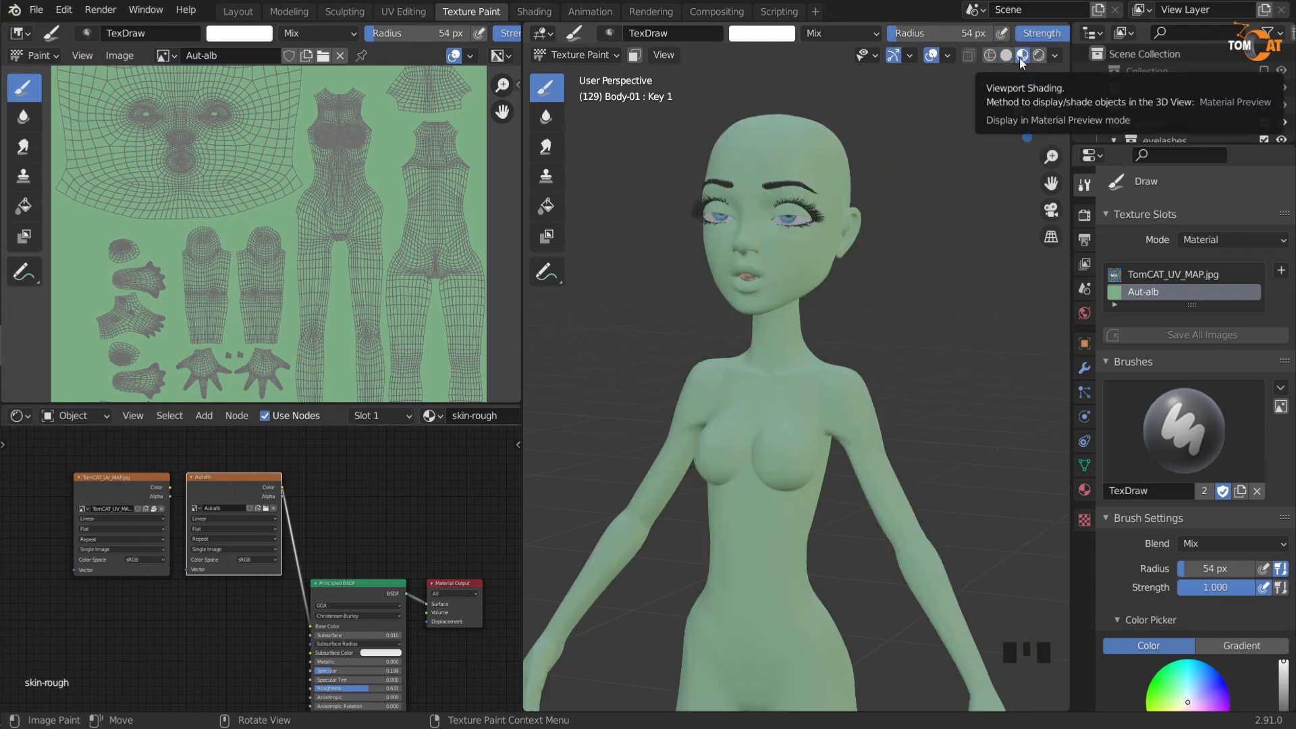
Step: Keep the forest environment for the Material Preview lighting and set its strength to 0.5
{"action": "left_click", "coordinate": [1057, 55]}
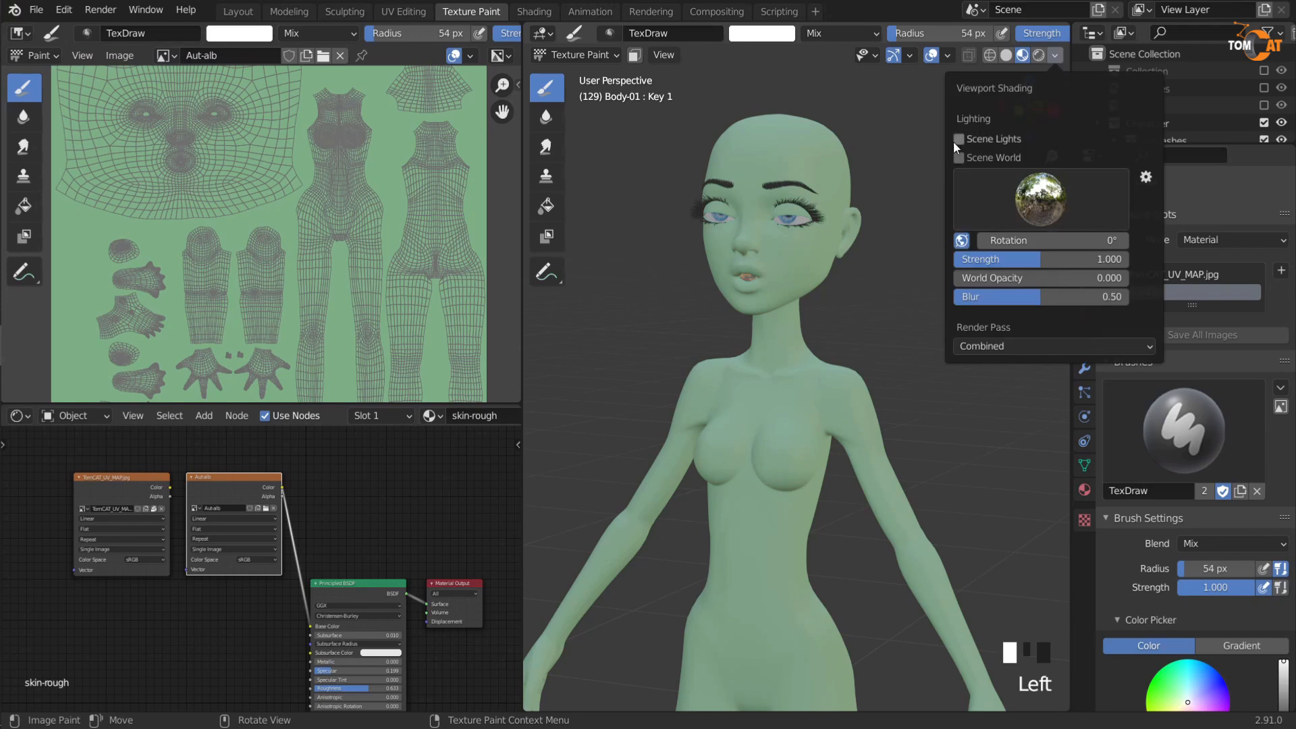
{"action": "left_click", "coordinate": [1036, 202]}
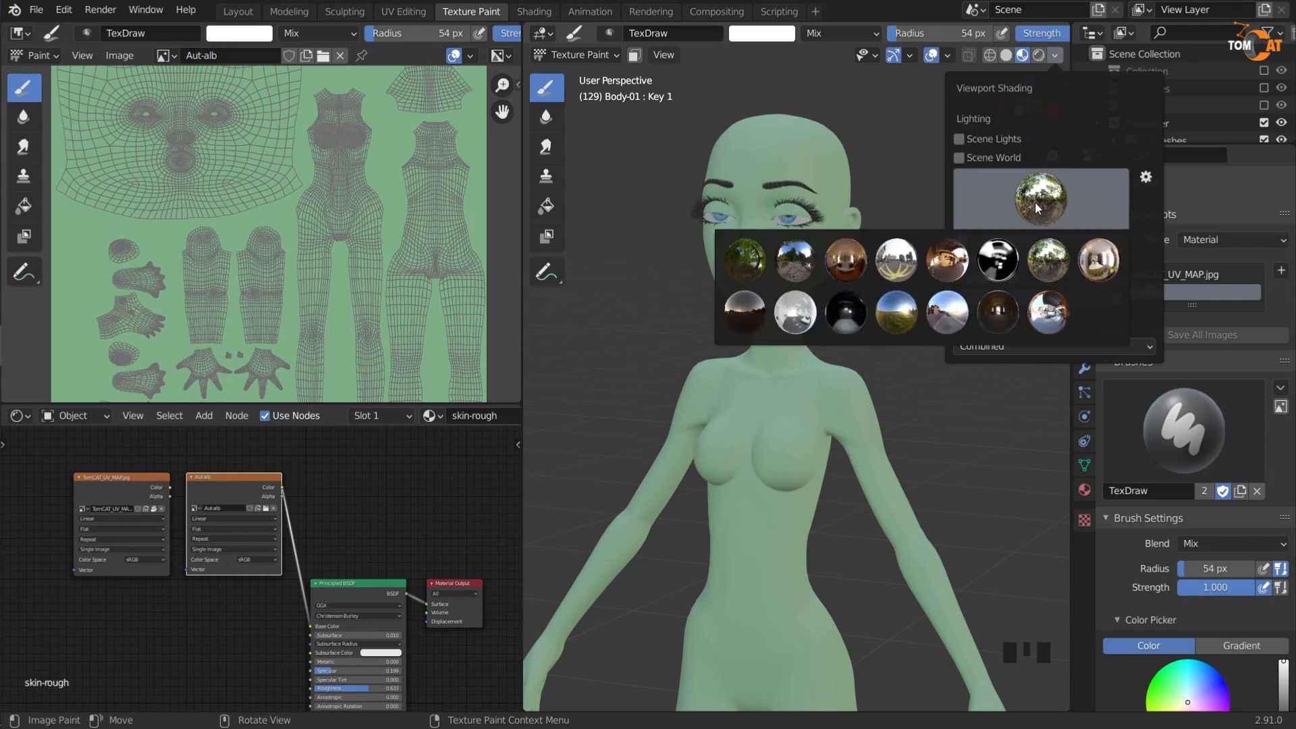
{"action": "left_click", "coordinate": [1057, 262]}
{"action": "double_click", "coordinate": [986, 261]}
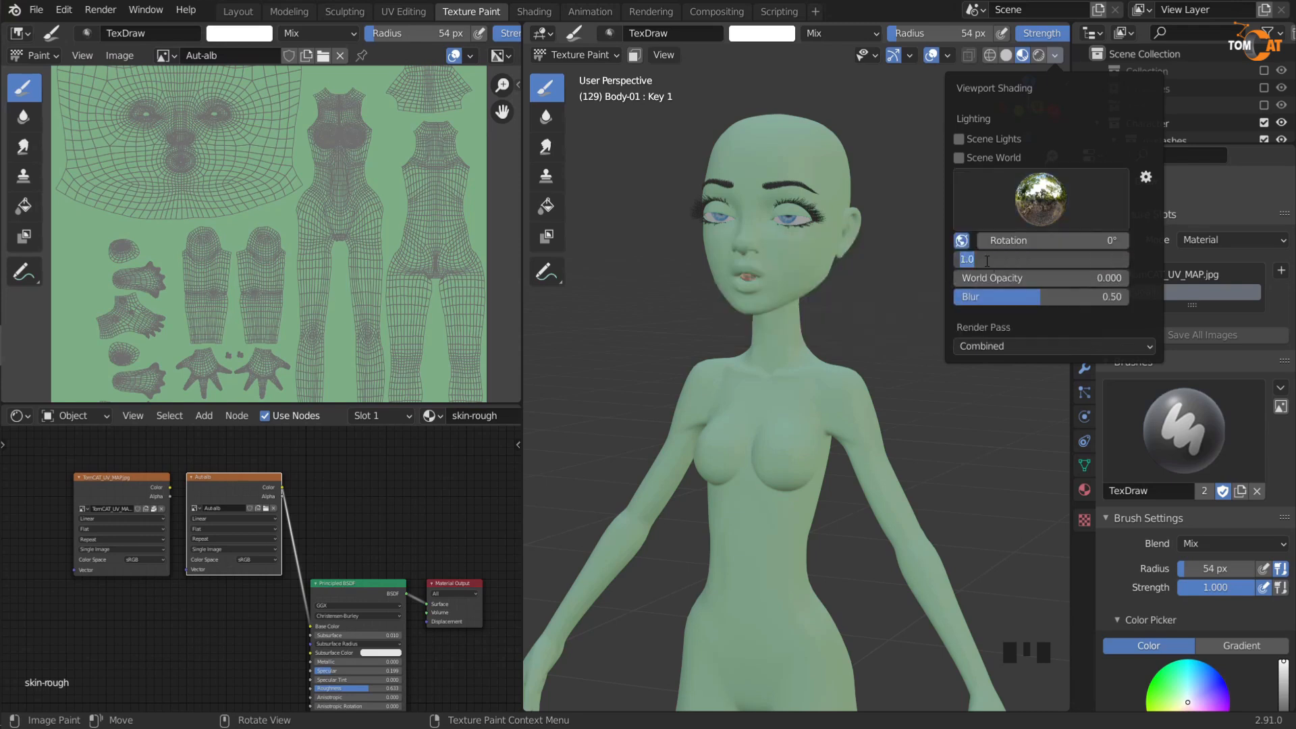
{"action": "type", "text": ".5"}
{"action": "key", "text": "Return"}
Step: Examine the character under the preview lighting and the UV layout over the Aut-alb image
{"action": "mouse_move", "coordinate": [682, 337]}
{"action": "middle_mouse_down"}
{"action": "mouse_move", "coordinate": [706, 346]}
{"action": "mouse_move", "coordinate": [695, 344]}
{"action": "middle_mouse_up"}
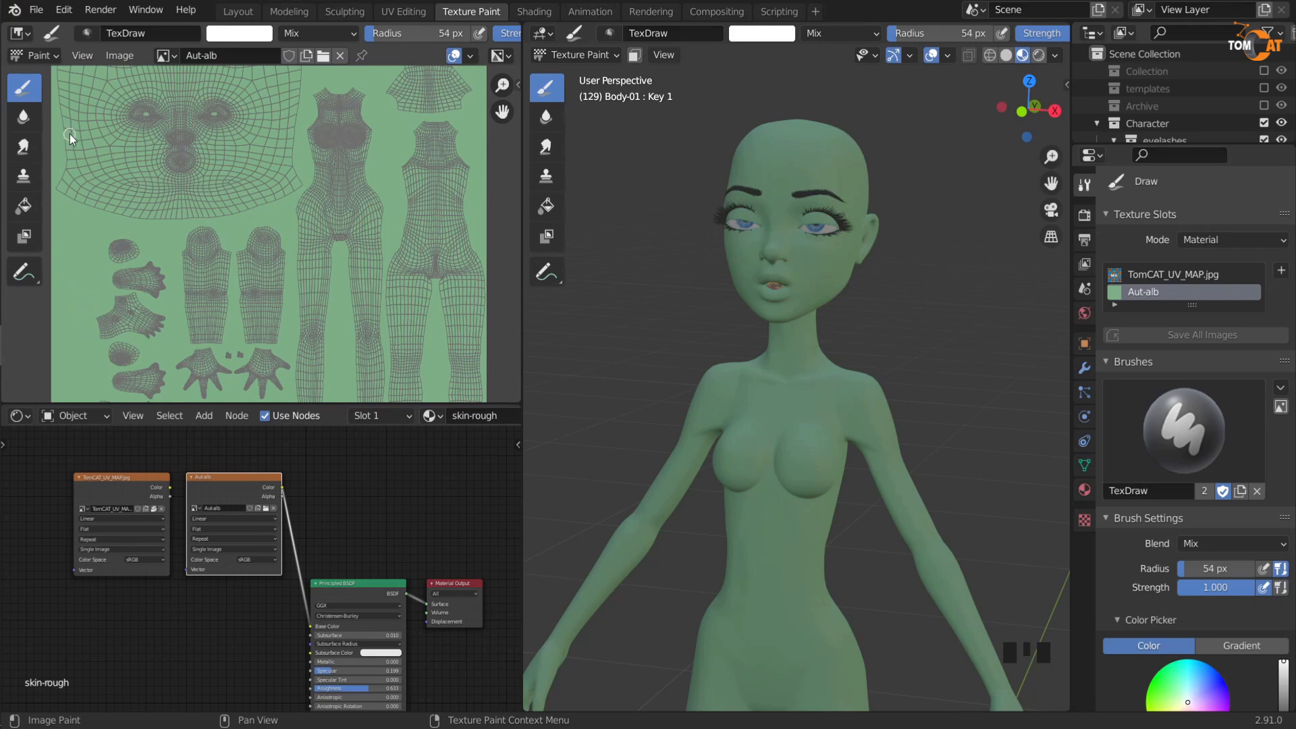
{"action": "middle_click_drag", "start_coordinate": [821, 304], "coordinate": [812, 297]}
{"action": "scroll", "coordinate": [108, 325], "scroll_direction": "up", "scroll_amount": 2}
{"action": "middle_click_drag", "start_coordinate": [107, 325], "coordinate": [201, 326]}
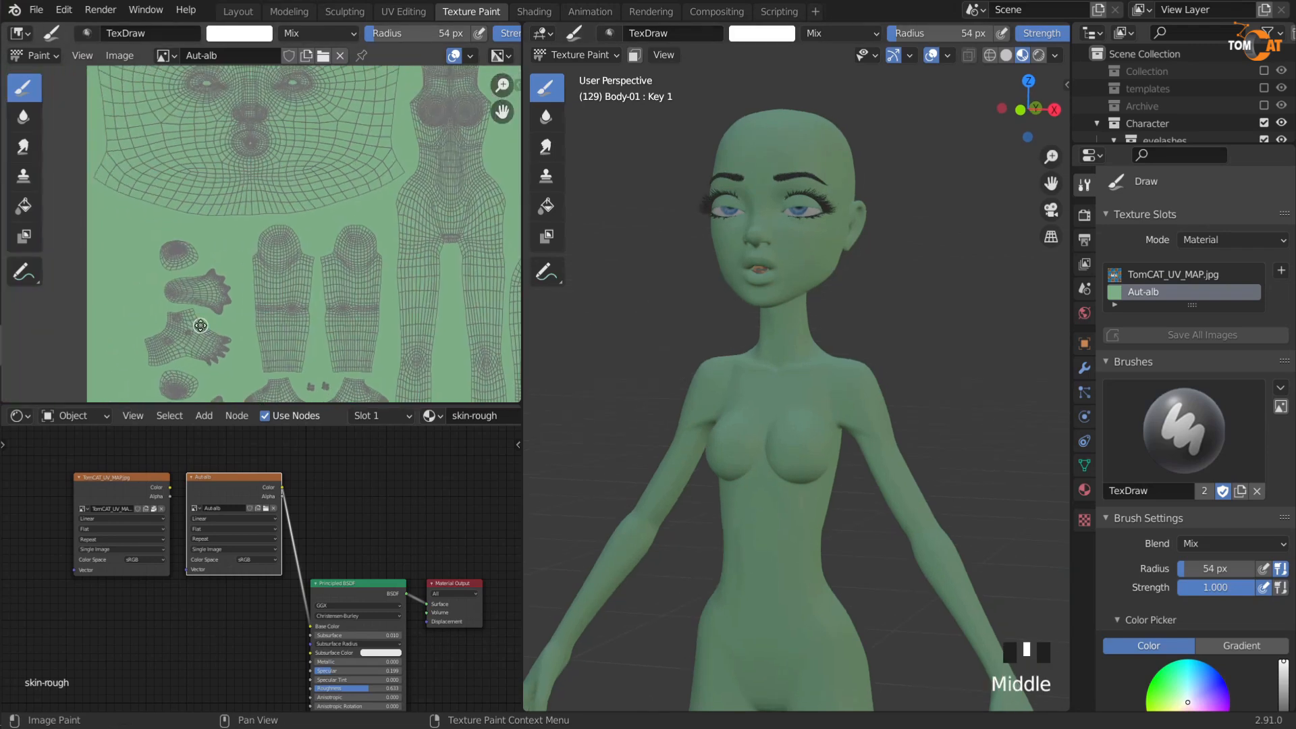
{"action": "scroll", "coordinate": [120, 276], "scroll_direction": "down", "scroll_amount": 2}
{"action": "scroll", "coordinate": [761, 307], "scroll_direction": "down", "scroll_amount": 2}
{"action": "scroll", "coordinate": [754, 313], "scroll_direction": "up", "scroll_amount": 1}
{"action": "middle_click_drag", "start_coordinate": [751, 305], "coordinate": [779, 298]}
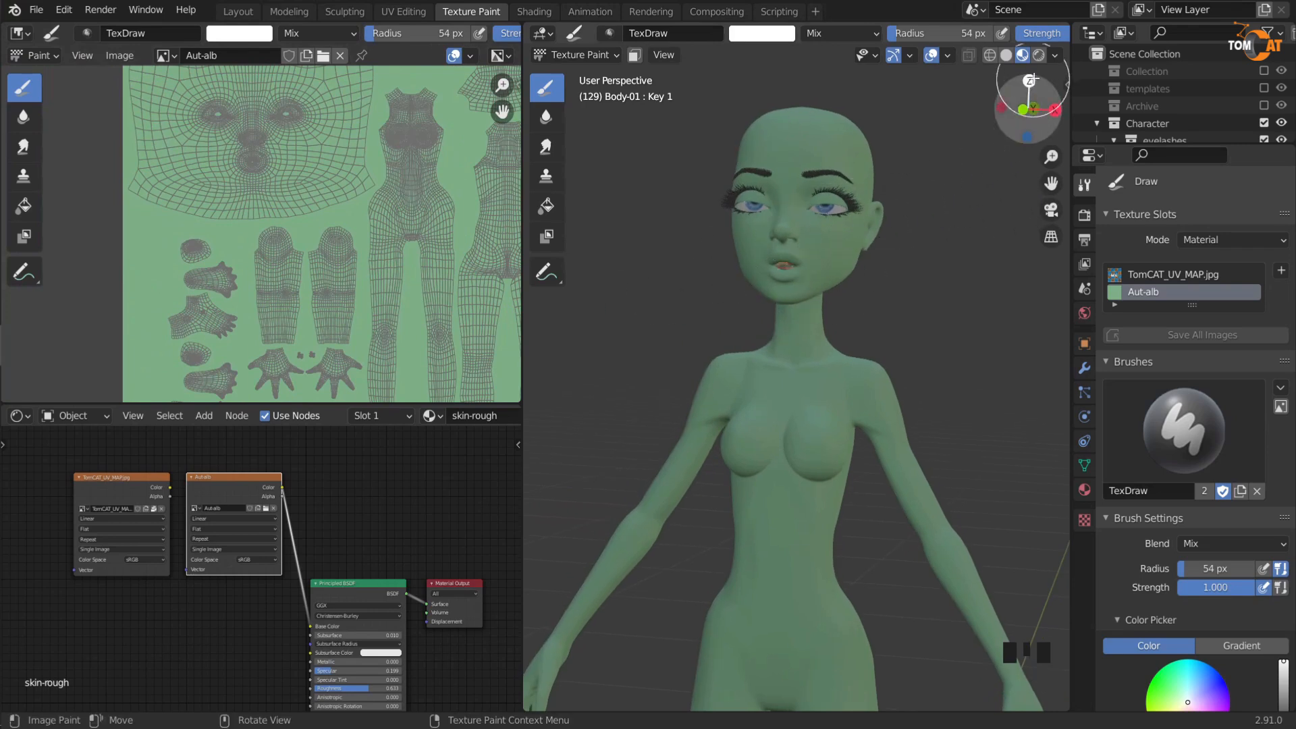
Step: Turn on Scene World and Scene Lights for the viewport's Material Preview shading
{"action": "left_click", "coordinate": [1055, 55]}
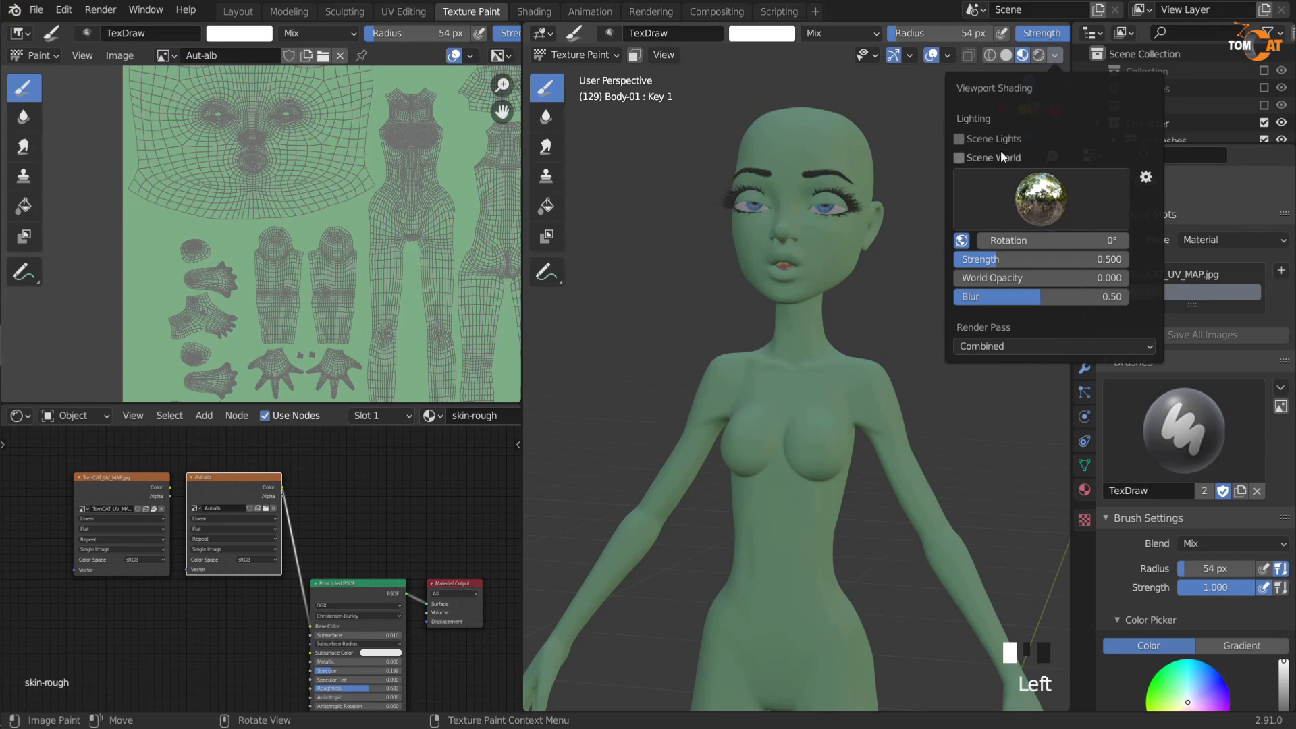
{"action": "left_click", "coordinate": [959, 158]}
{"action": "left_click", "coordinate": [955, 140]}
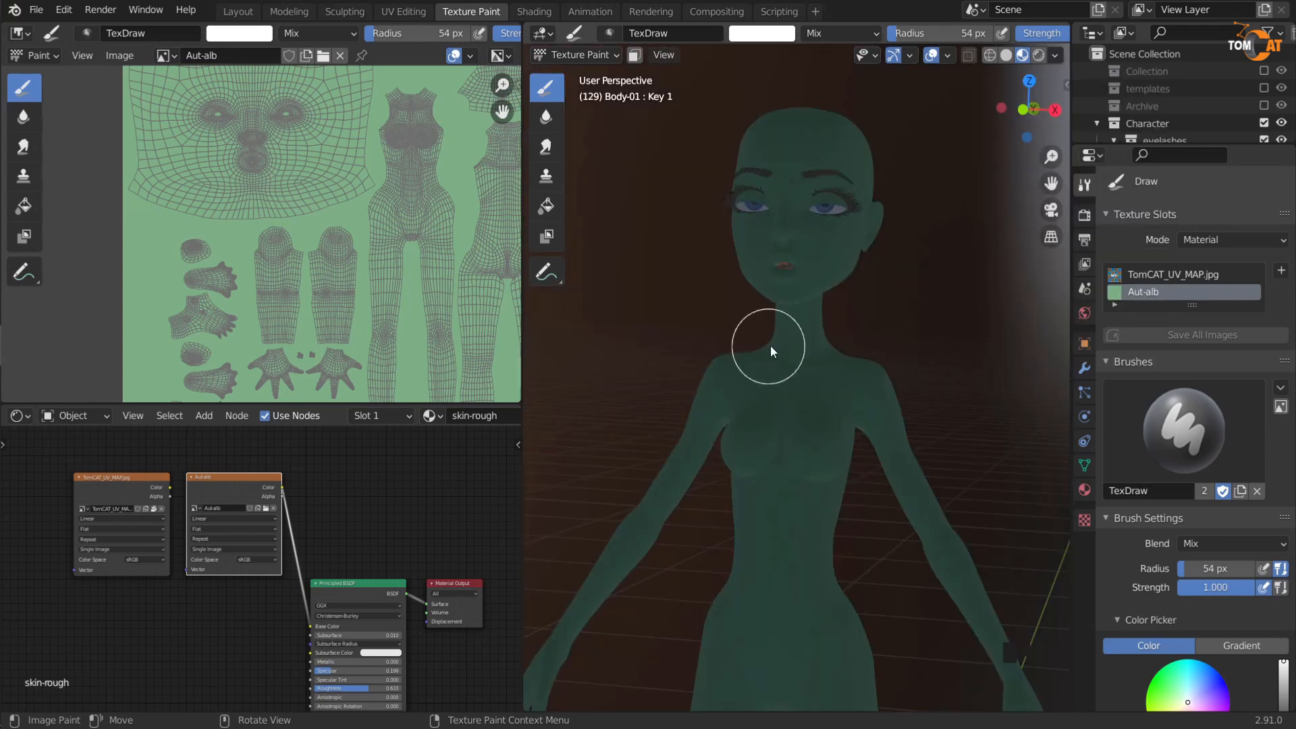
{"action": "middle_click_drag", "start_coordinate": [766, 342], "coordinate": [787, 336]}
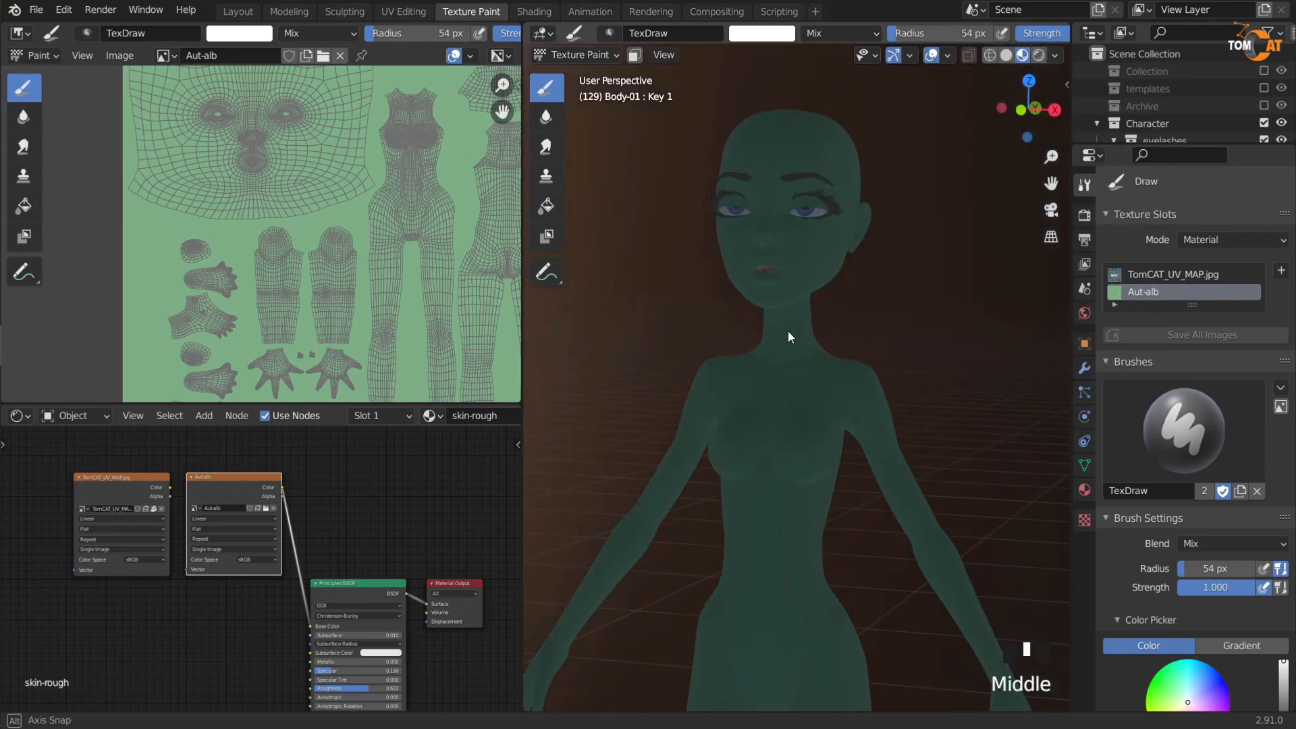
Step: Include the collection holding the camera and point lights in the view layer
{"action": "left_click", "coordinate": [1263, 71]}
{"action": "middle_click_drag", "start_coordinate": [897, 310], "coordinate": [762, 432]}
{"action": "middle_click_drag", "start_coordinate": [176, 574], "coordinate": [171, 596]}
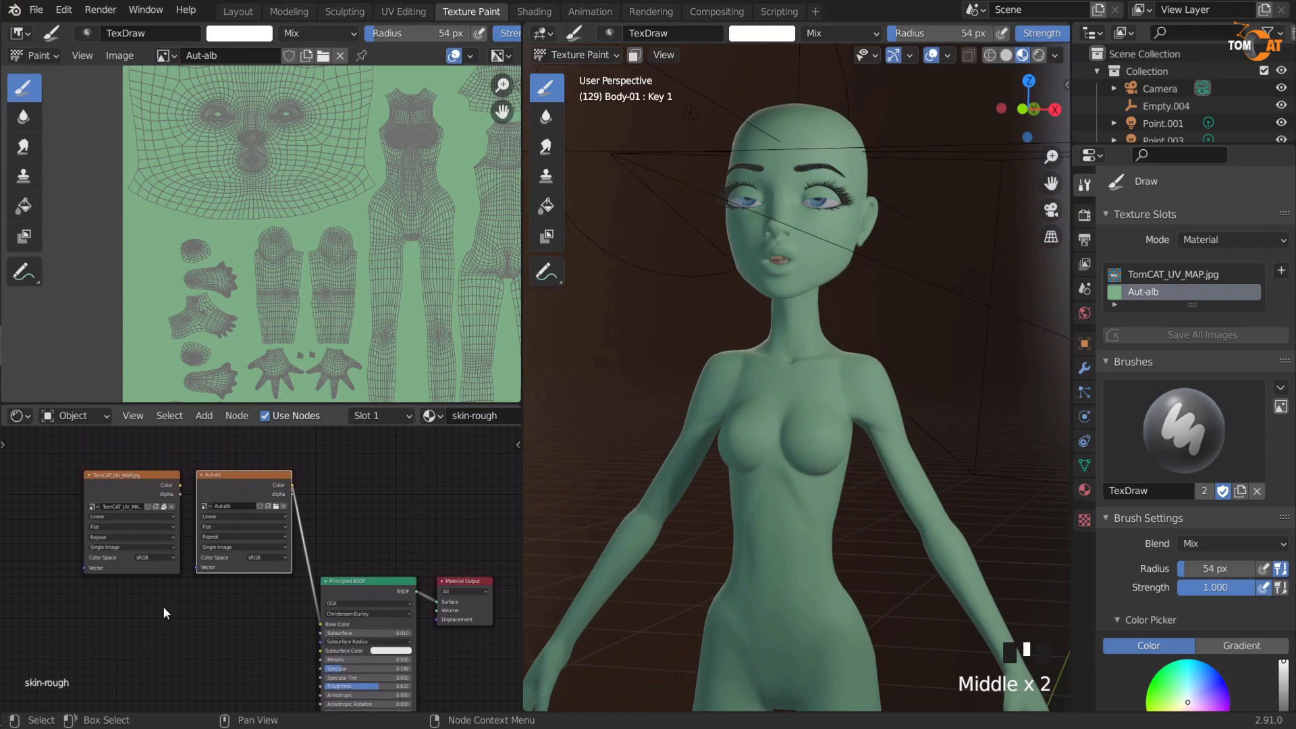
{"action": "middle_click_drag", "start_coordinate": [776, 419], "coordinate": [756, 421]}
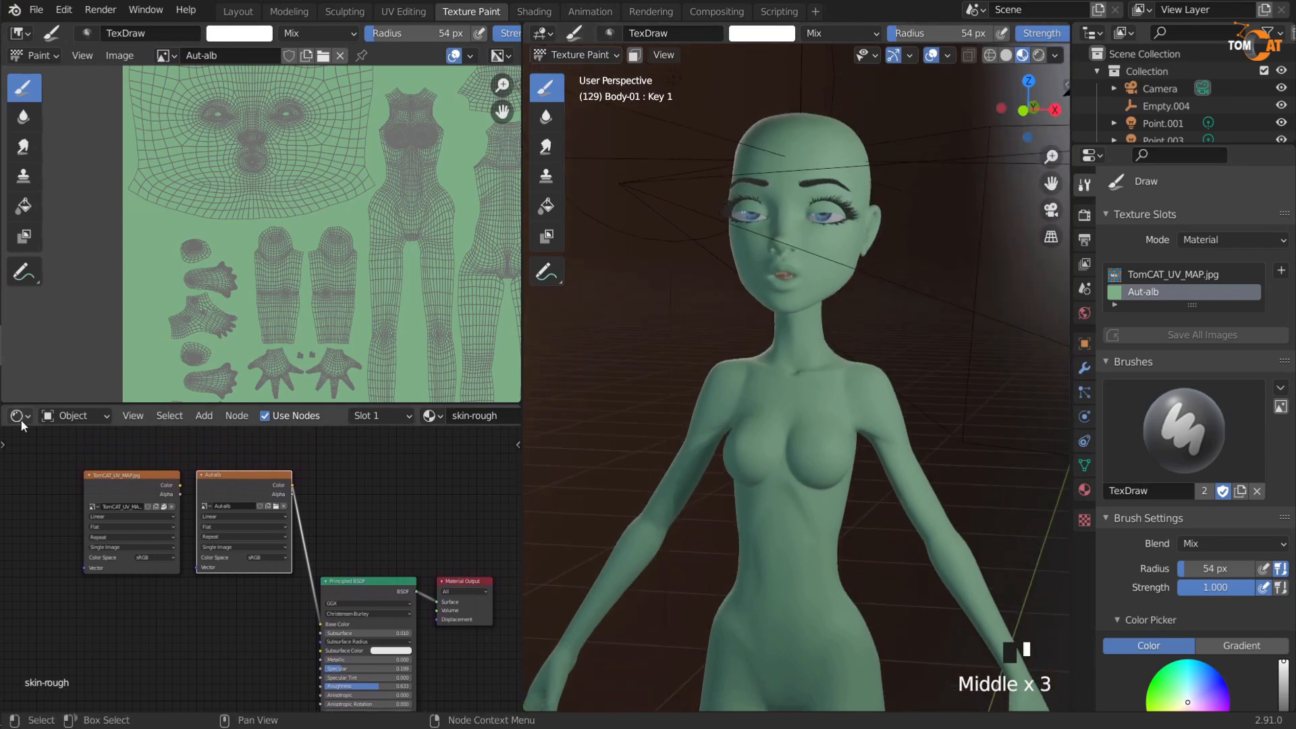
Step: Switch the Shader Editor to the World shader and disconnect the existing Background node from World Output
{"action": "left_click", "coordinate": [68, 416]}
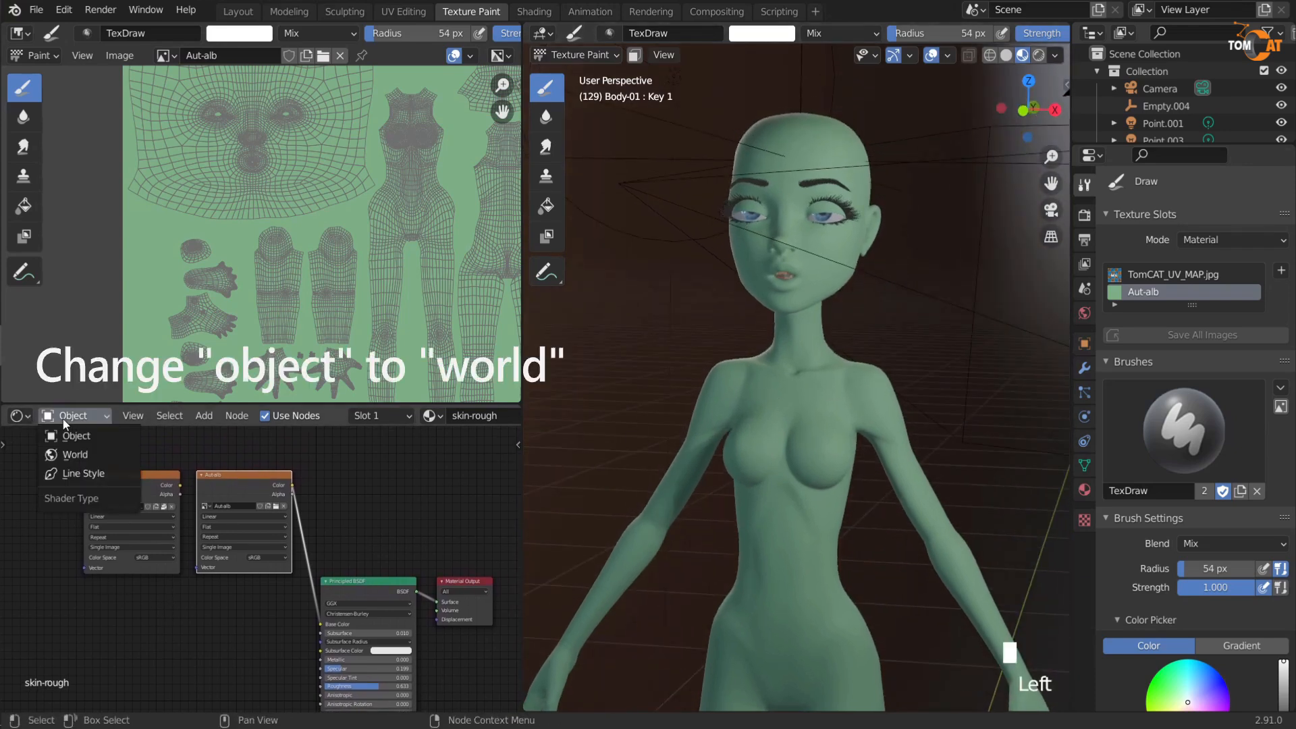
{"action": "left_click", "coordinate": [66, 455]}
{"action": "middle_click_drag", "start_coordinate": [288, 571], "coordinate": [286, 537]}
{"action": "scroll", "coordinate": [381, 552], "scroll_direction": "up", "scroll_amount": 2}
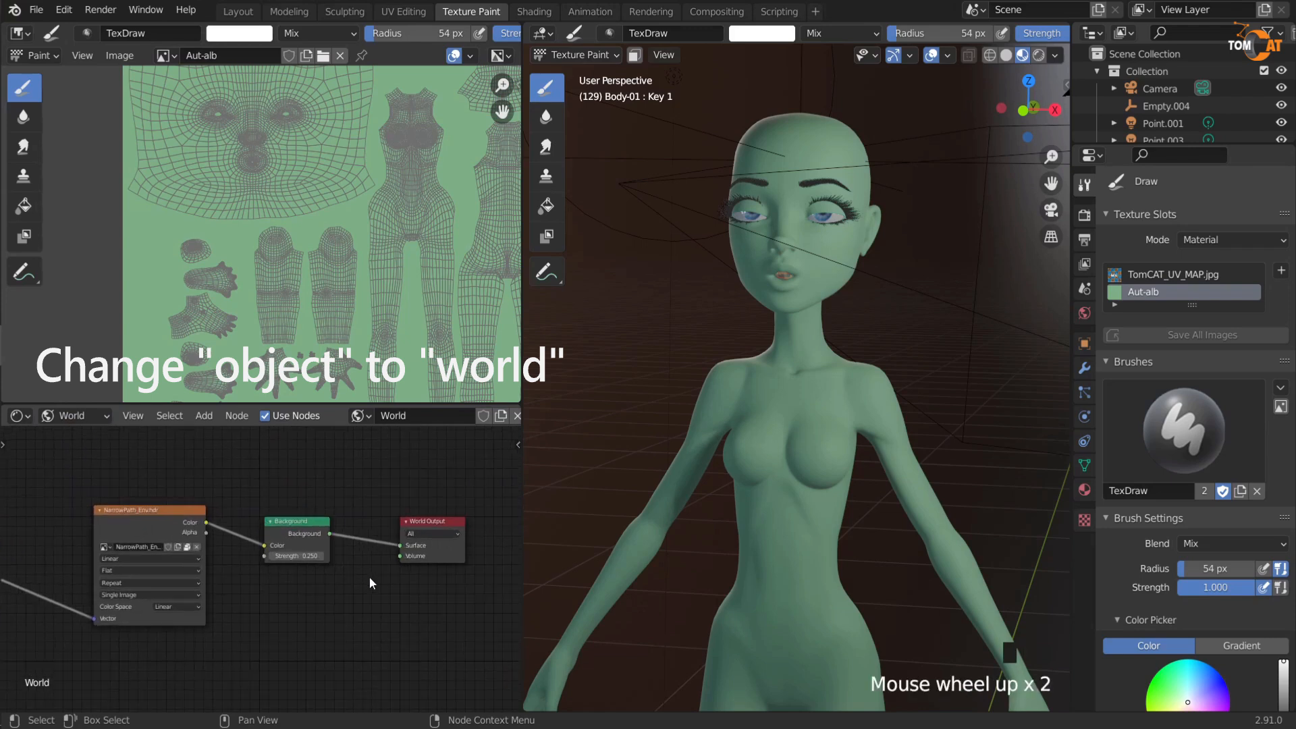
{"action": "left_click_drag", "start_coordinate": [399, 546], "coordinate": [329, 473]}
Step: Add a second Background node above the existing one and connect it to the World Output's Surface input
{"action": "left_click", "coordinate": [318, 475]}
{"action": "key", "text": "shift+a"}
{"action": "left_click", "coordinate": [317, 475]}
{"action": "type", "text": "bac"}
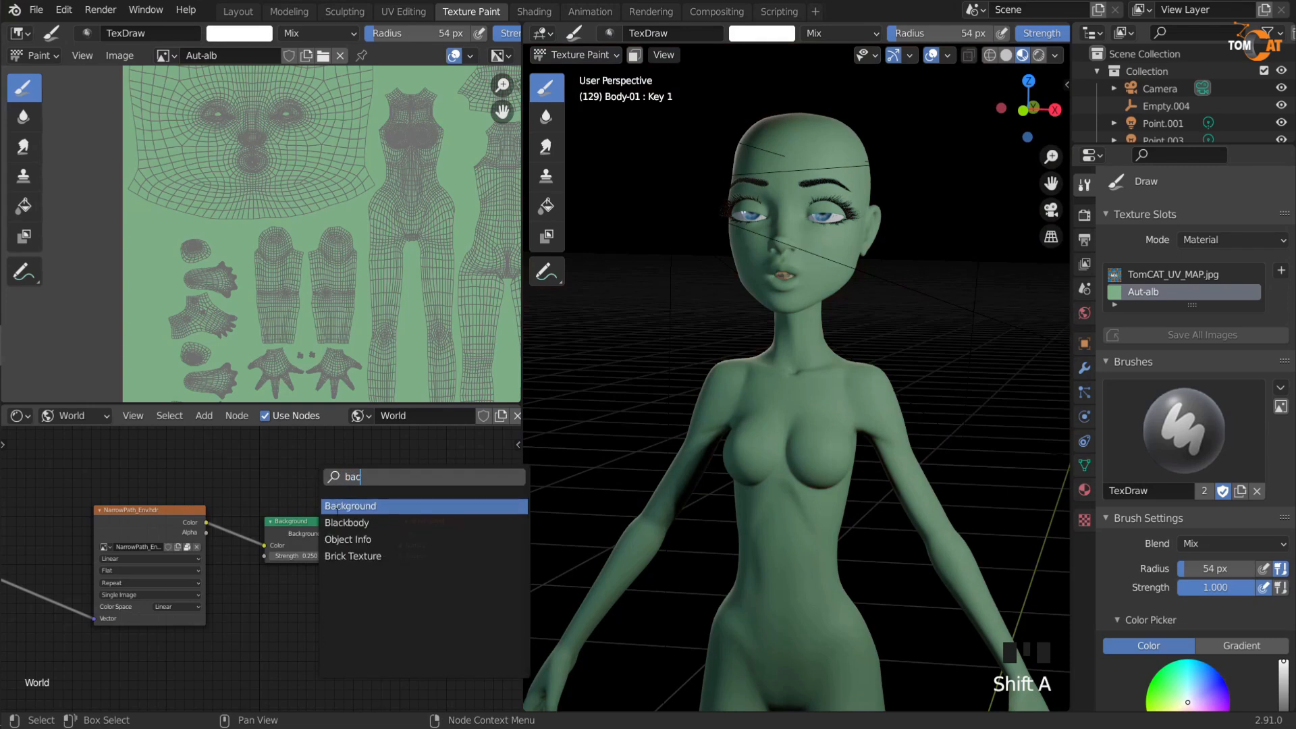
{"action": "left_click", "coordinate": [337, 509]}
{"action": "left_click", "coordinate": [283, 478]}
{"action": "left_click_drag", "start_coordinate": [330, 461], "coordinate": [399, 547]}
Step: Turn off Scene World and toggle Scene Lights in the viewport's Material Preview shading
{"action": "scroll", "coordinate": [383, 603], "scroll_direction": "up", "scroll_amount": 1}
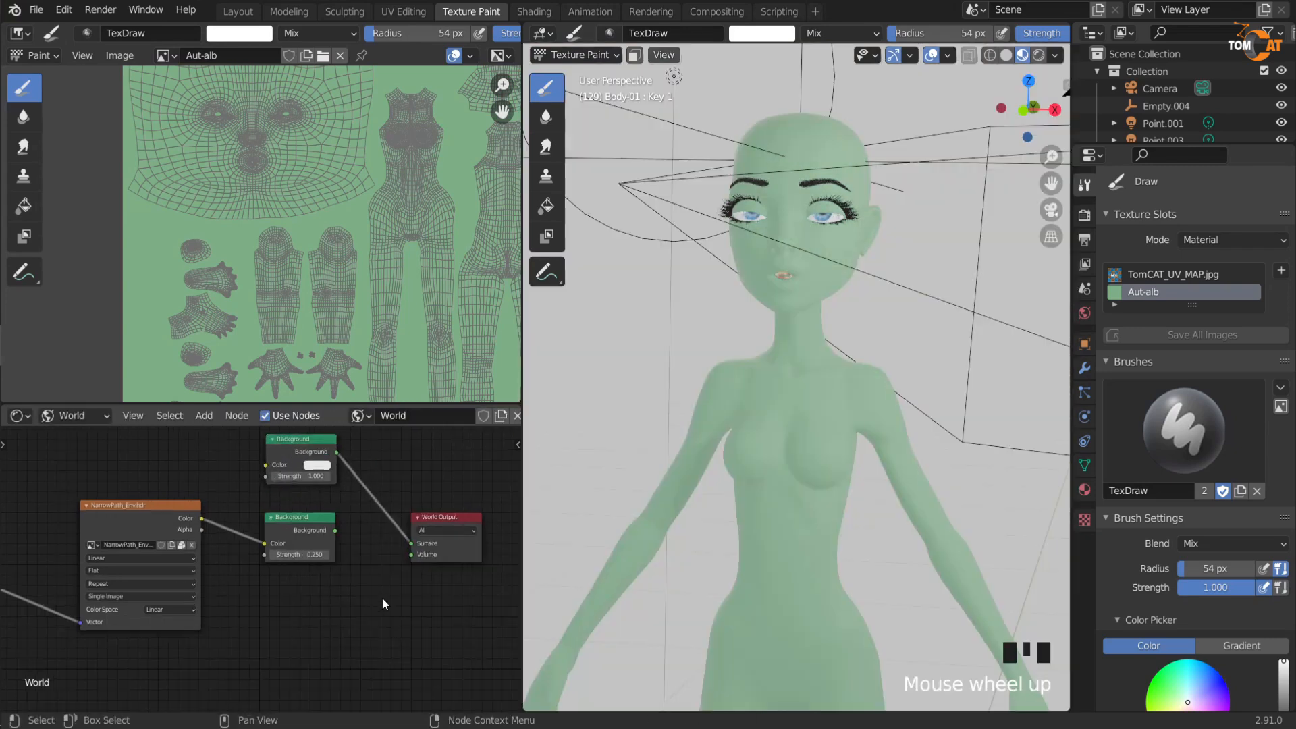
{"action": "scroll", "coordinate": [385, 597], "scroll_direction": "up", "scroll_amount": 2}
{"action": "scroll", "coordinate": [428, 547], "scroll_direction": "down", "scroll_amount": 5}
{"action": "scroll", "coordinate": [527, 533], "scroll_direction": "down", "scroll_amount": 1}
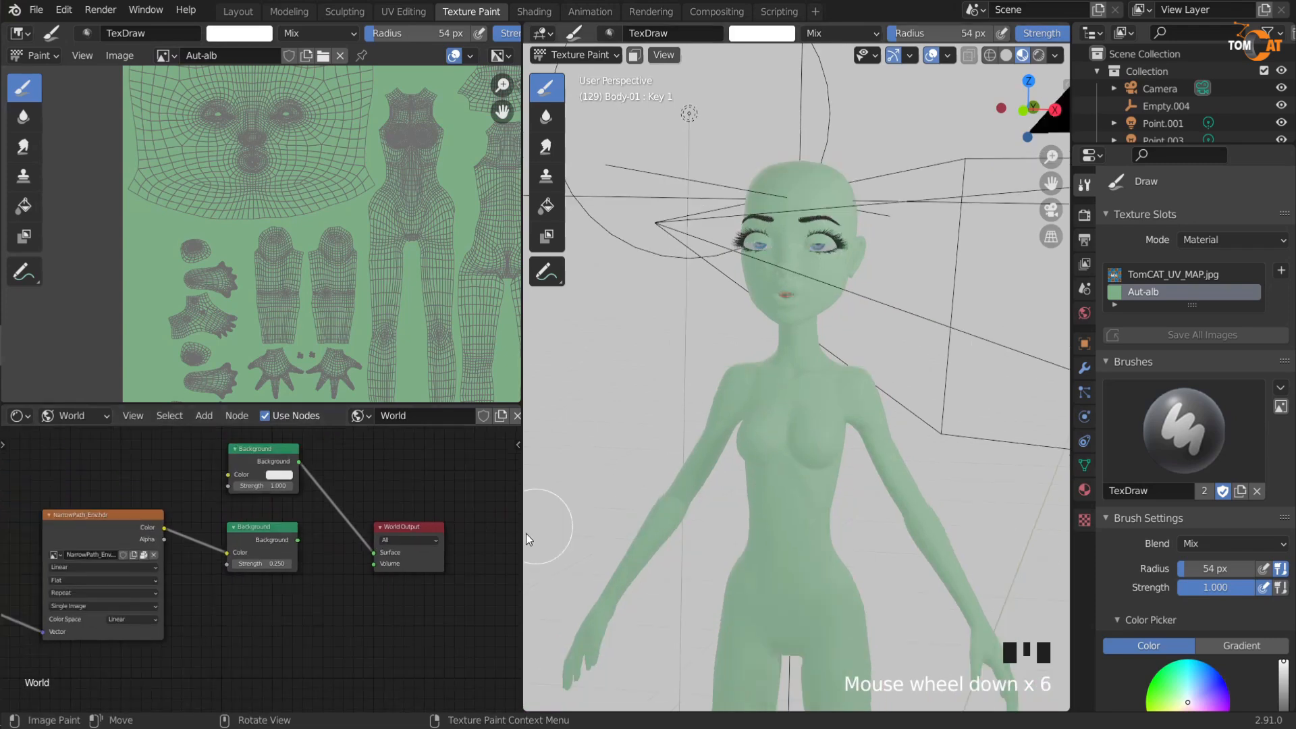
{"action": "mouse_move", "coordinate": [810, 418]}
{"action": "middle_mouse_down"}
{"action": "mouse_move", "coordinate": [710, 349]}
{"action": "mouse_move", "coordinate": [711, 379]}
{"action": "middle_mouse_up"}
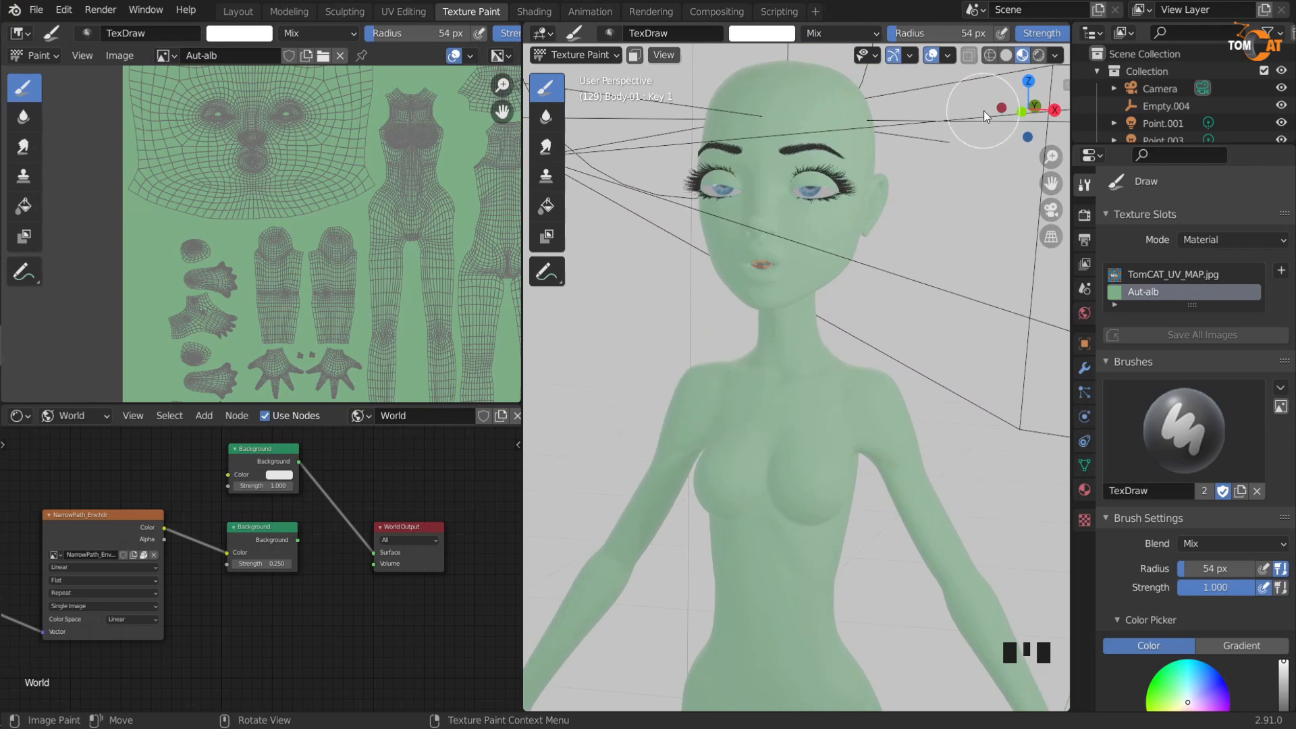
{"action": "left_click", "coordinate": [1055, 55]}
{"action": "left_click", "coordinate": [982, 158]}
{"action": "mouse_move", "coordinate": [706, 358]}
{"action": "middle_mouse_down"}
{"action": "mouse_move", "coordinate": [688, 411]}
{"action": "mouse_move", "coordinate": [722, 428]}
{"action": "middle_mouse_up"}
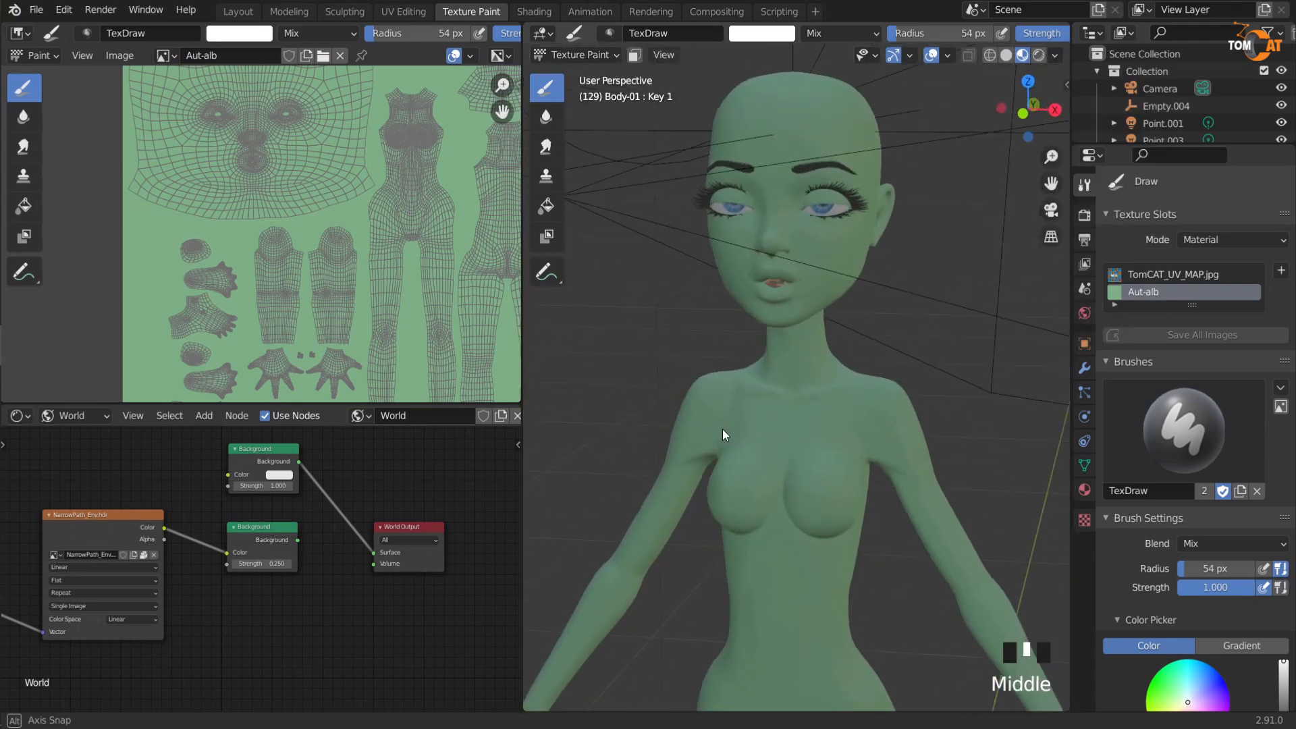
{"action": "left_click", "coordinate": [1053, 55]}
{"action": "left_click", "coordinate": [1002, 142]}
{"action": "middle_click_drag", "start_coordinate": [783, 329], "coordinate": [729, 364]}
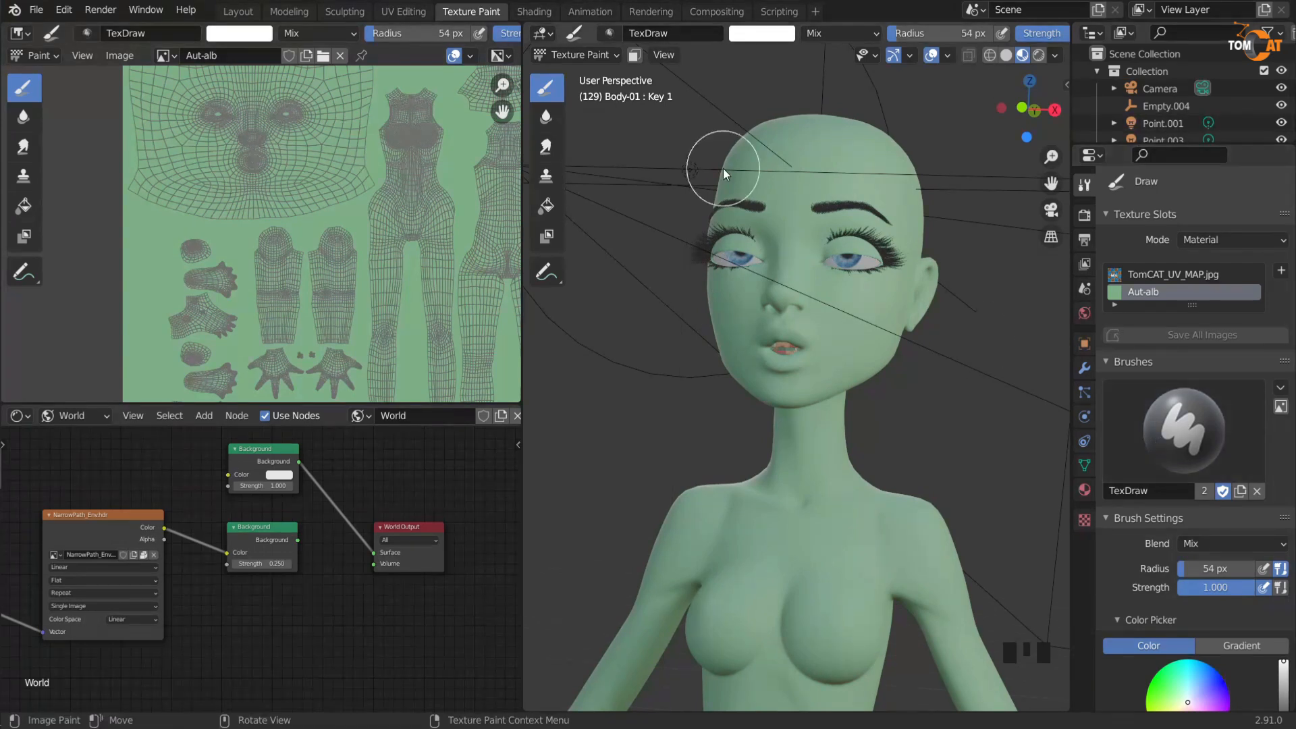
Step: Put Body-01 in Object Mode and show it in the front orthographic view with free space beside the head
{"action": "left_click", "coordinate": [576, 58]}
{"action": "left_click", "coordinate": [572, 68]}
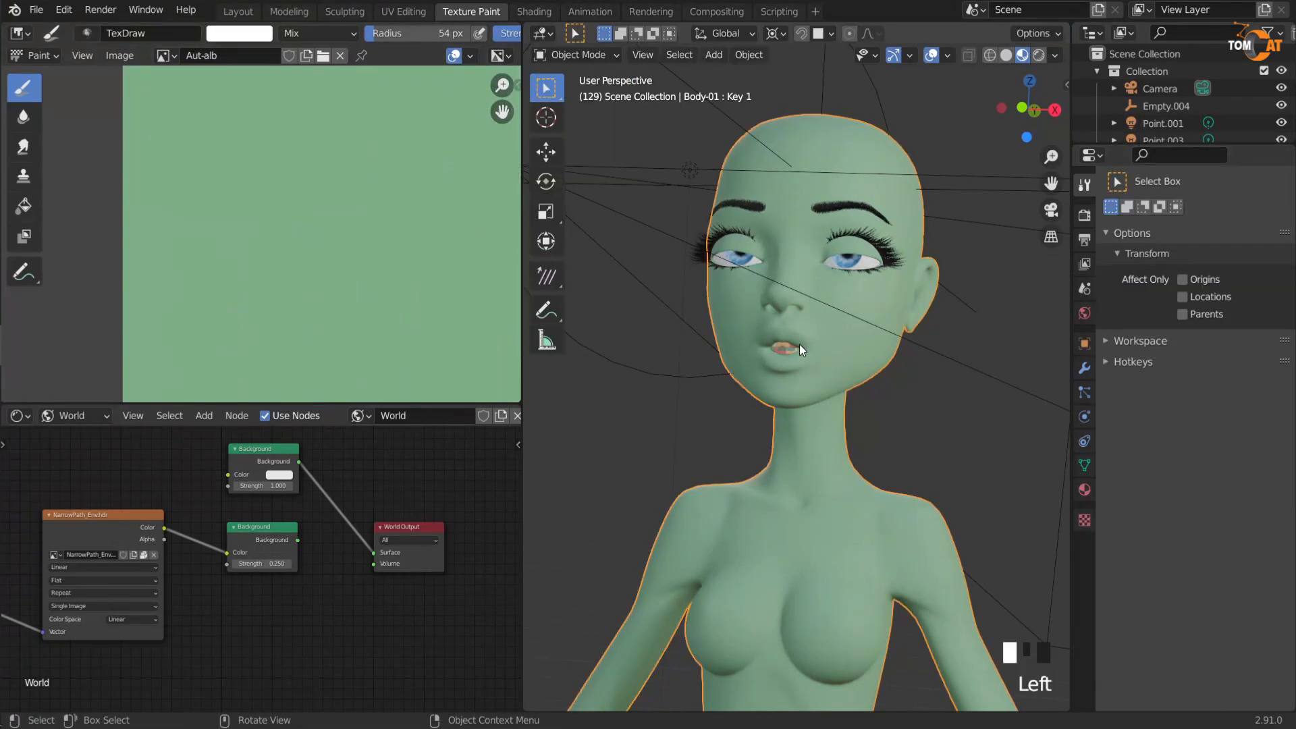
{"action": "key", "text": "KP_1"}
{"action": "middle_click_drag", "start_coordinate": [828, 378], "coordinate": [667, 338], "text": "shift"}
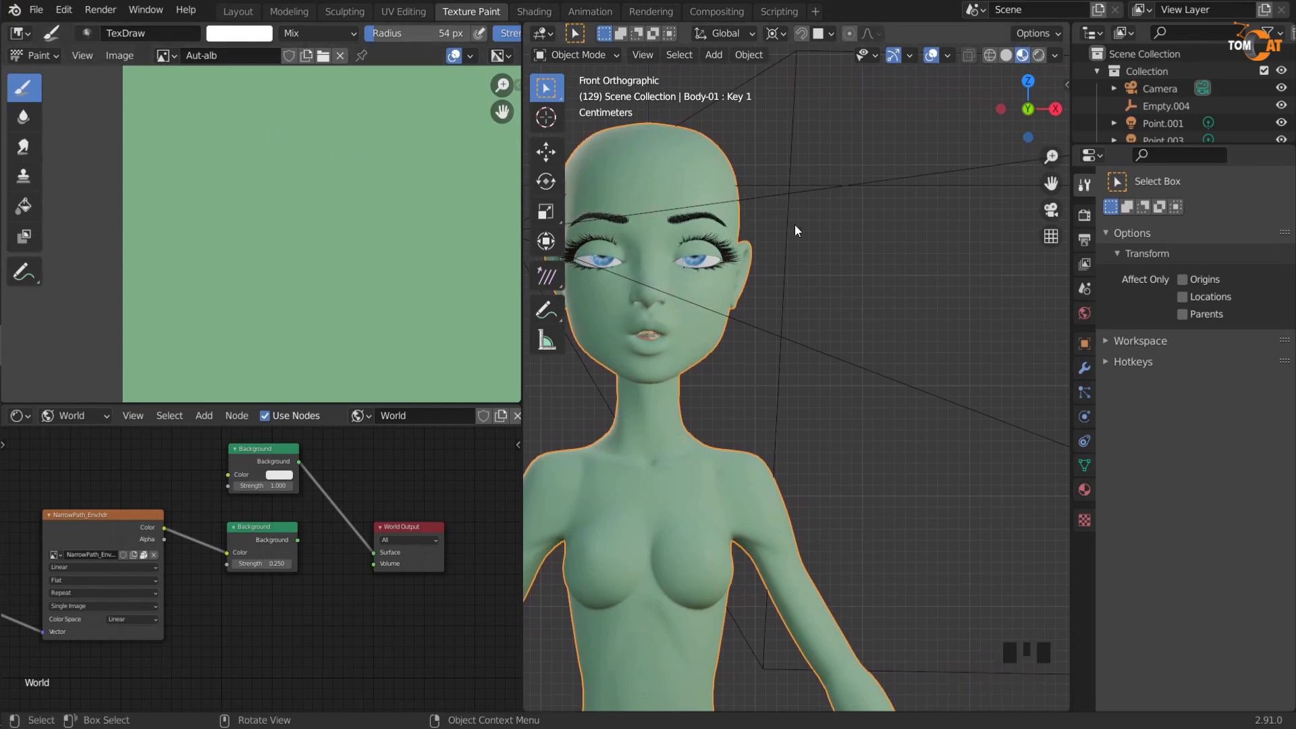
Step: Add the face color texture from the Tut08-texture paint project's Textures folder as a reference image aligned to the front view
{"action": "key", "text": "shift+a"}
{"action": "mouse_move", "coordinate": [794, 224]}
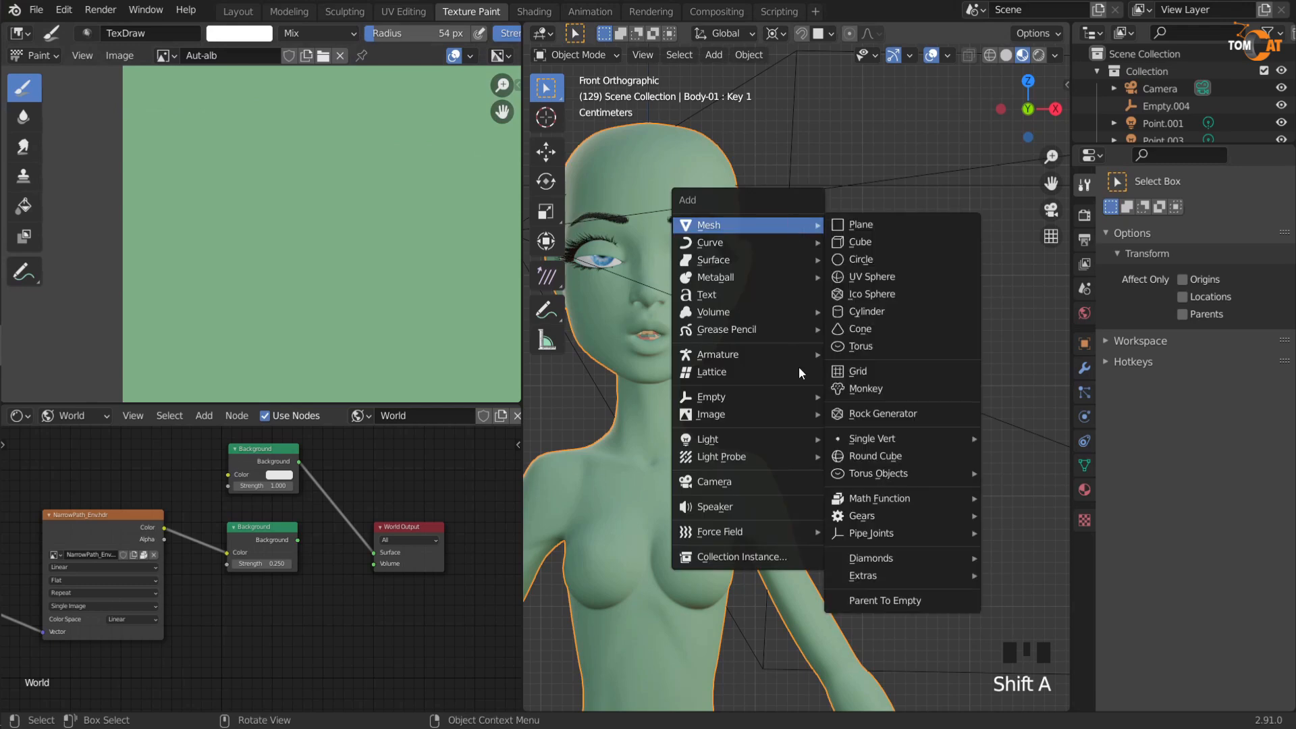
{"action": "mouse_move", "coordinate": [763, 414]}
{"action": "left_click", "coordinate": [848, 414]}
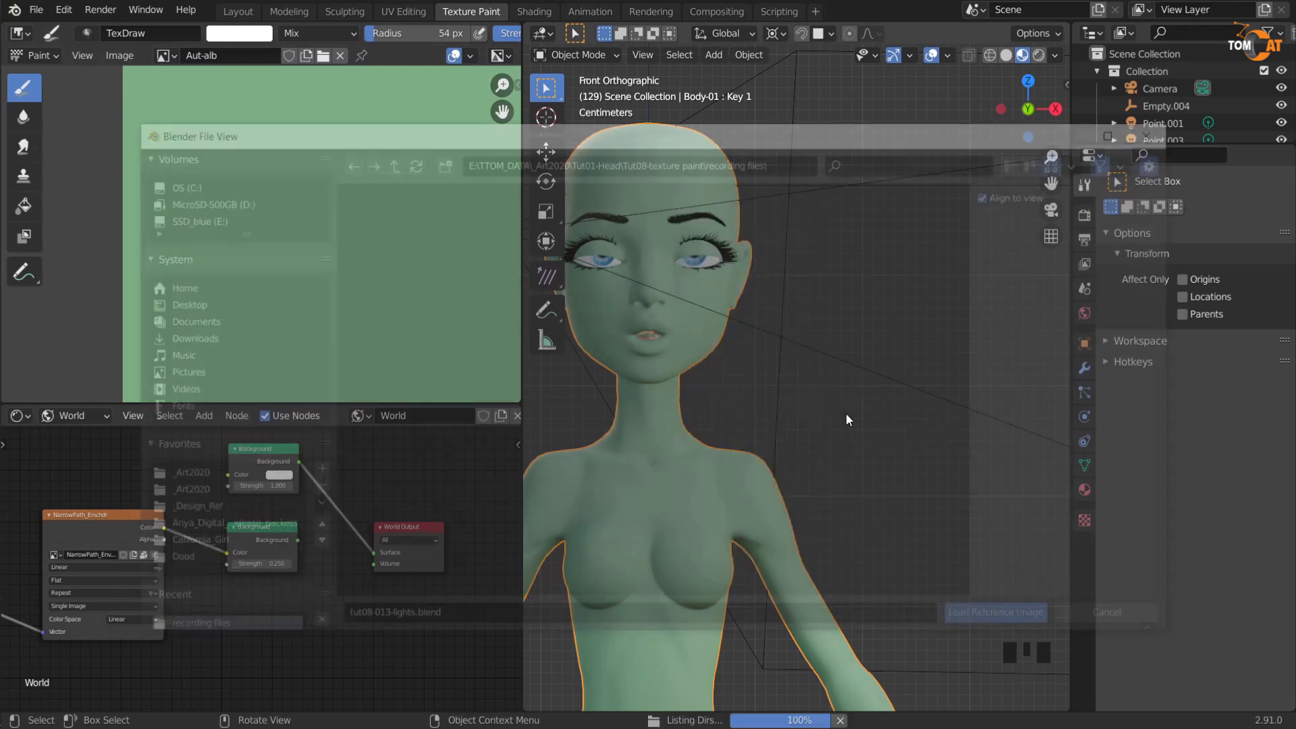
{"action": "left_click", "coordinate": [384, 163]}
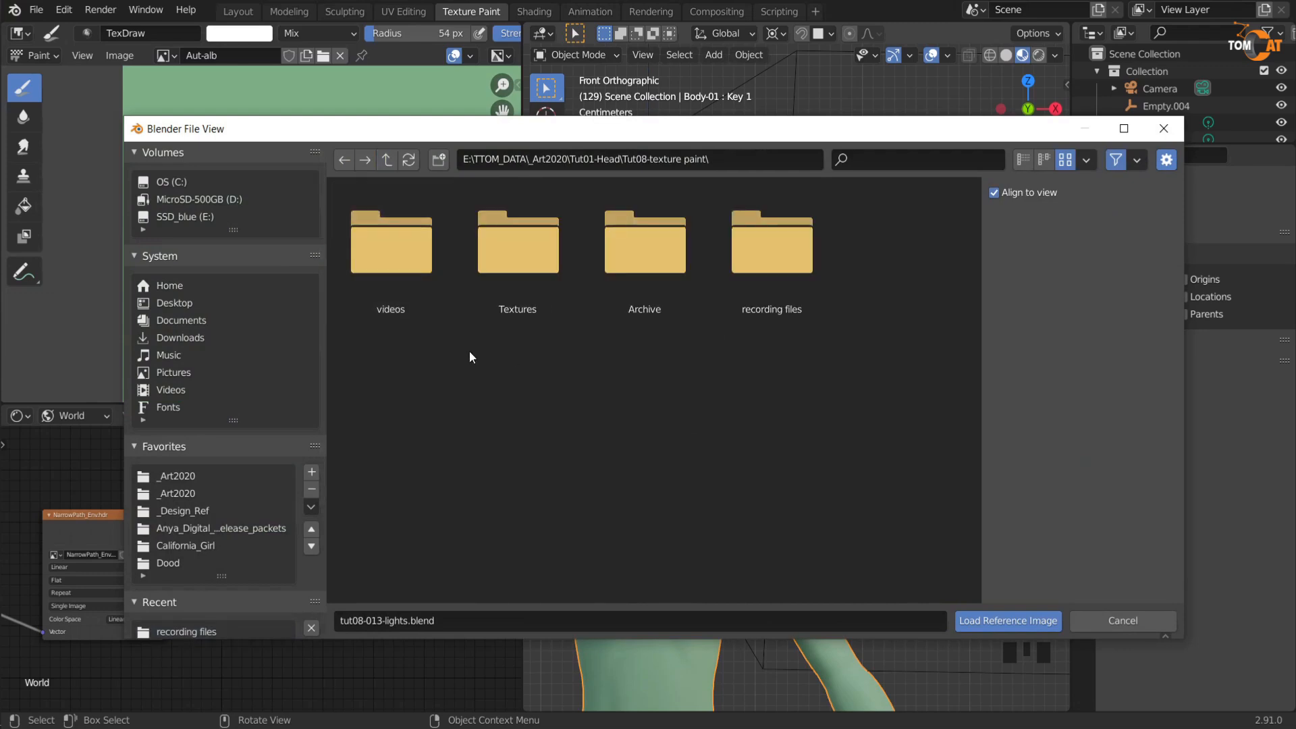
{"action": "double_click", "coordinate": [550, 298]}
{"action": "double_click", "coordinate": [489, 260]}
{"action": "scroll", "coordinate": [649, 285], "scroll_direction": "down", "scroll_amount": 17}
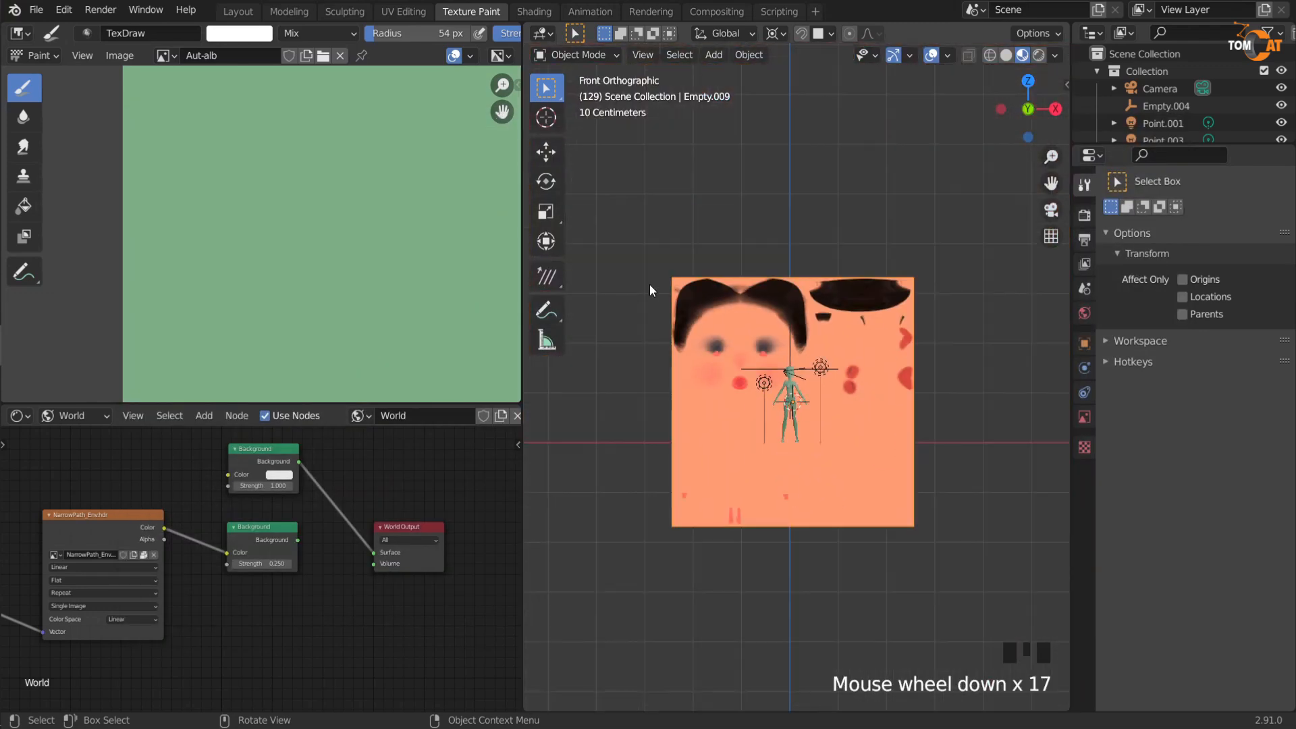
Step: Scale the reference image down and place it beside the character's upper body, clear of the head and arm
{"action": "key", "text": "s"}
{"action": "key", "text": "Return"}
{"action": "scroll", "coordinate": [823, 456], "scroll_direction": "up", "scroll_amount": 6}
{"action": "key", "text": "g"}
{"action": "left_click", "coordinate": [813, 403]}
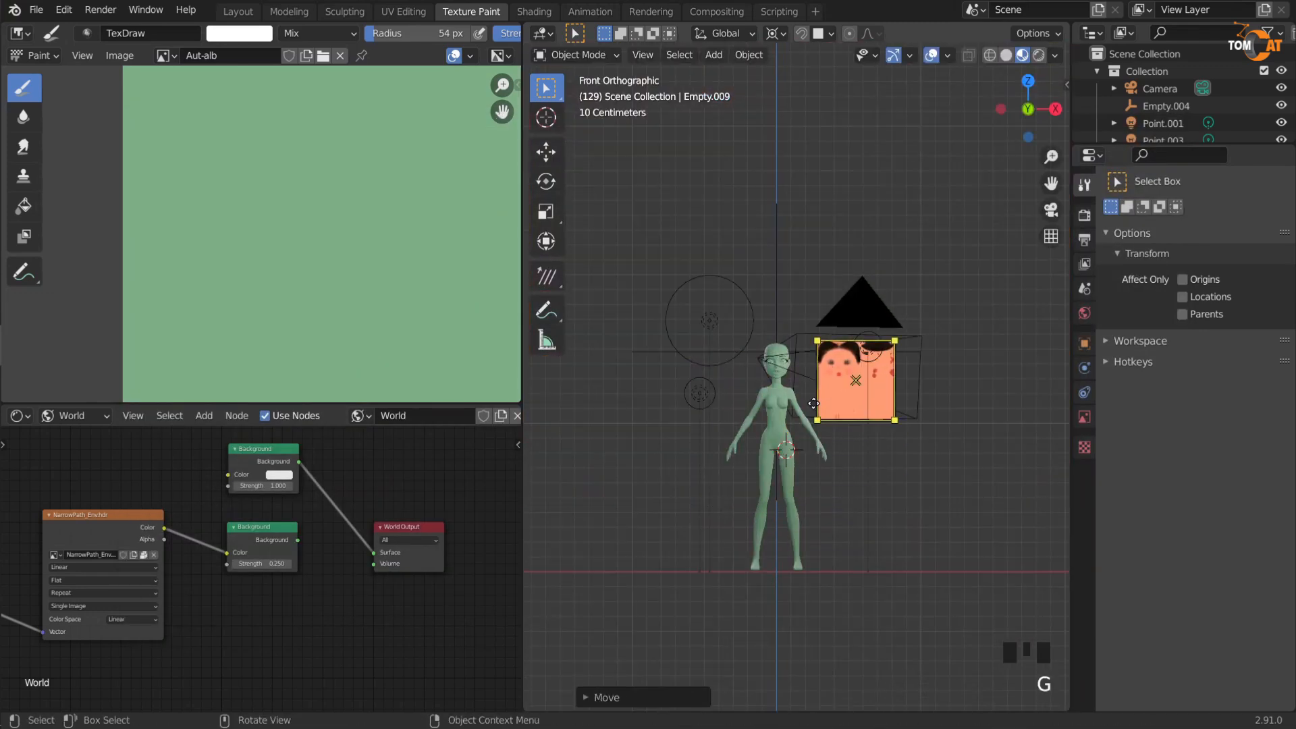
{"action": "scroll", "coordinate": [818, 426], "scroll_direction": "up", "scroll_amount": 6}
{"action": "middle_click_drag", "start_coordinate": [832, 462], "coordinate": [802, 485], "text": "shift"}
{"action": "scroll", "coordinate": [801, 484], "scroll_direction": "up", "scroll_amount": 2}
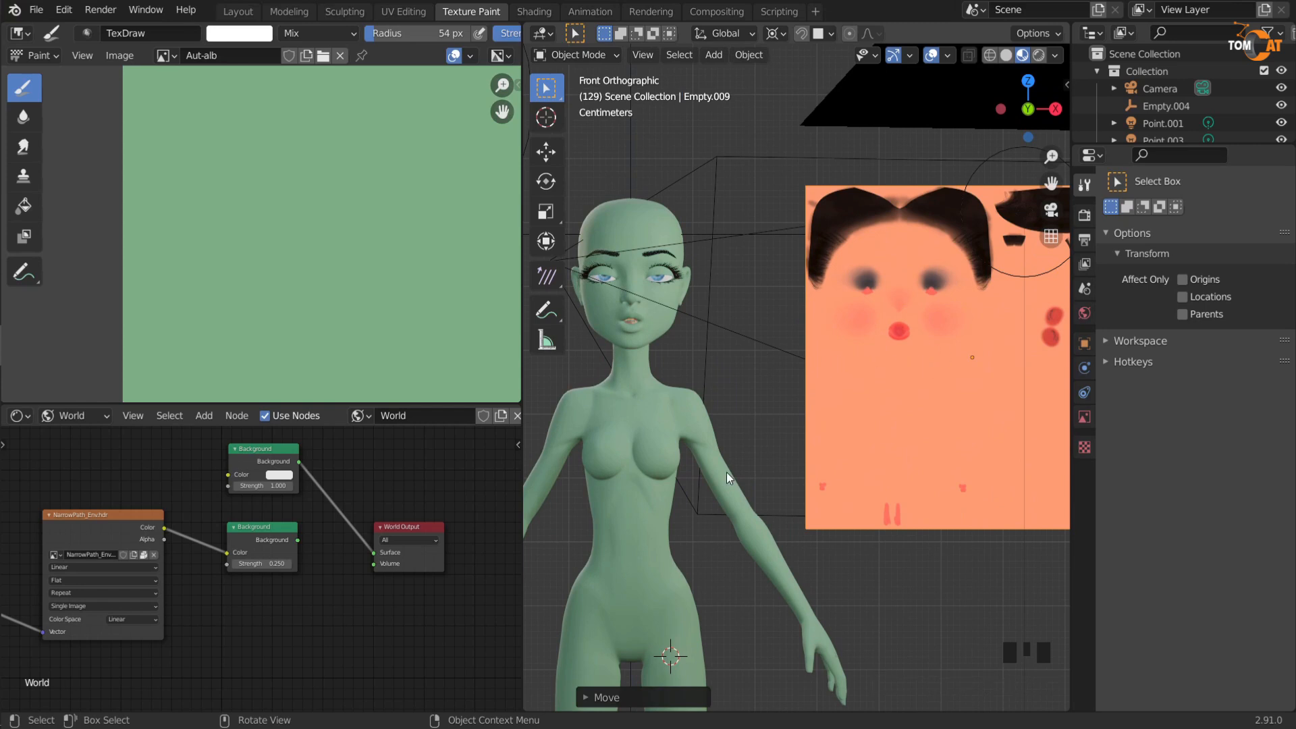
Step: Select the Body-01 mesh and switch it to Texture Paint mode
{"action": "left_click", "coordinate": [570, 54]}
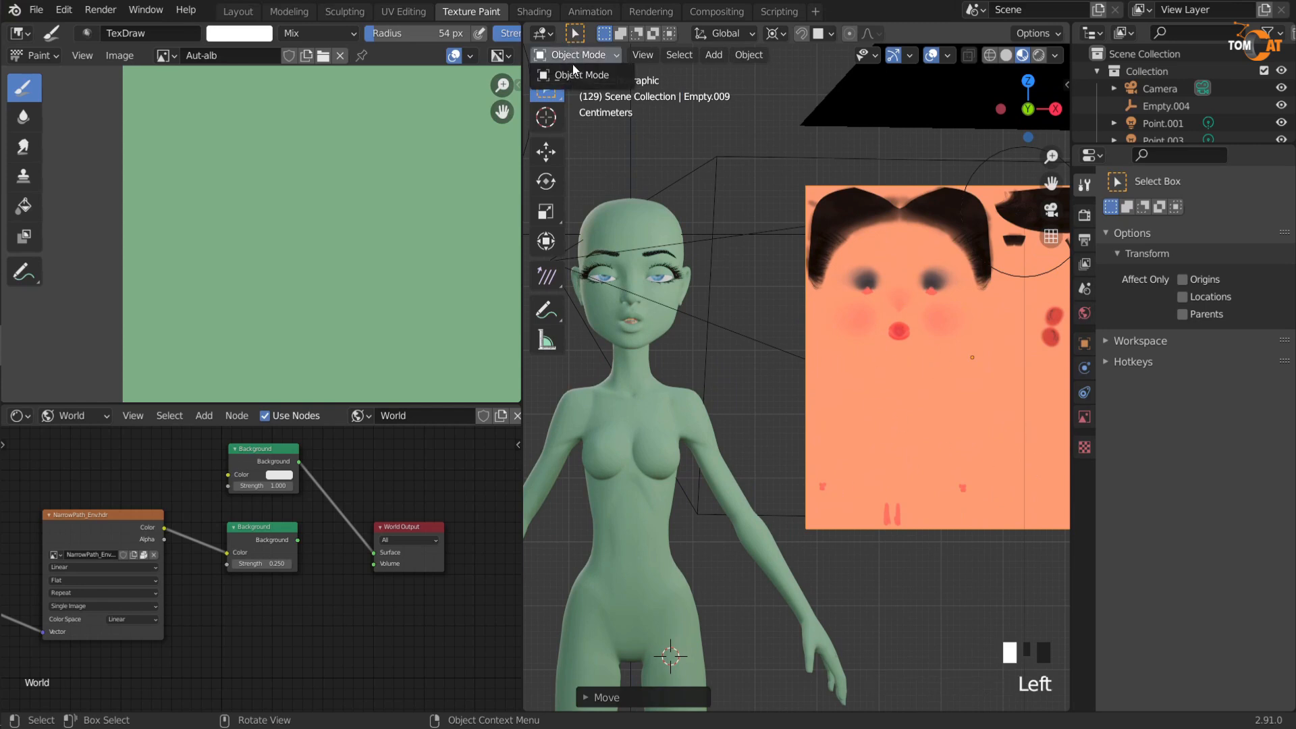
{"action": "left_click", "coordinate": [639, 238]}
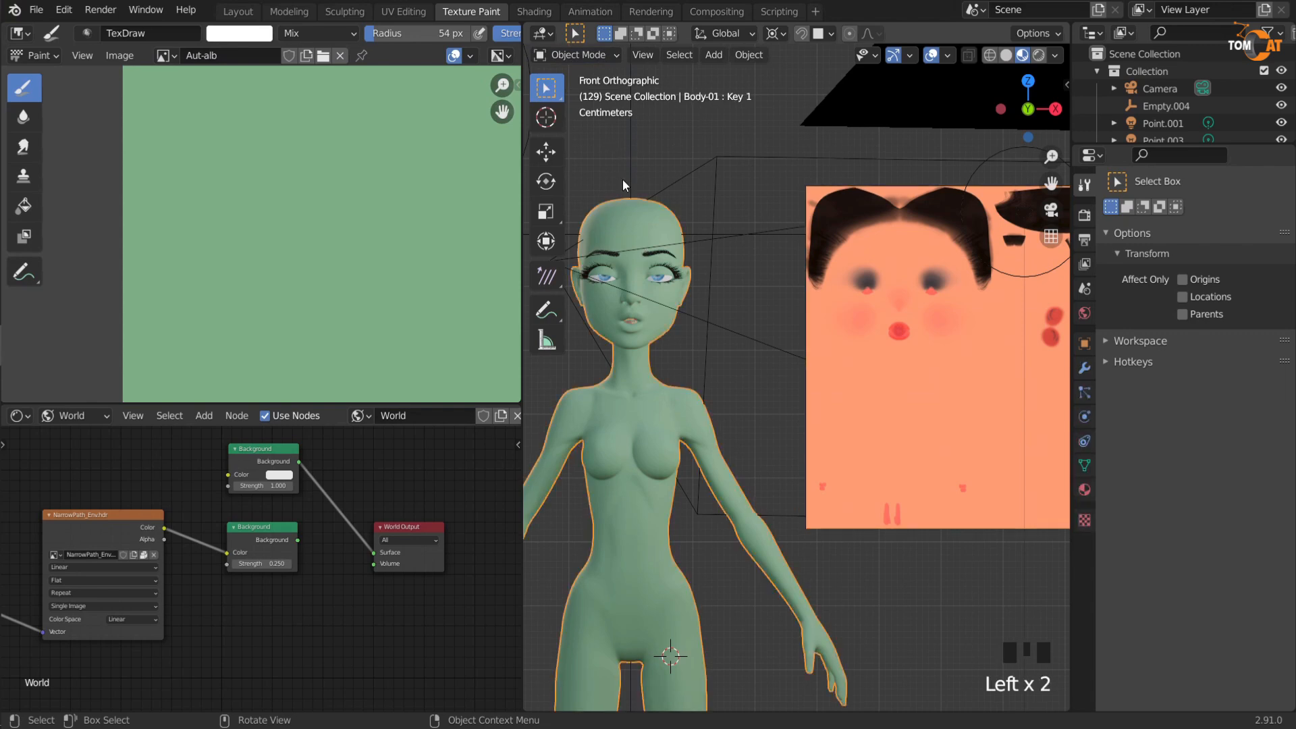
{"action": "left_click", "coordinate": [582, 55]}
{"action": "left_click", "coordinate": [584, 171]}
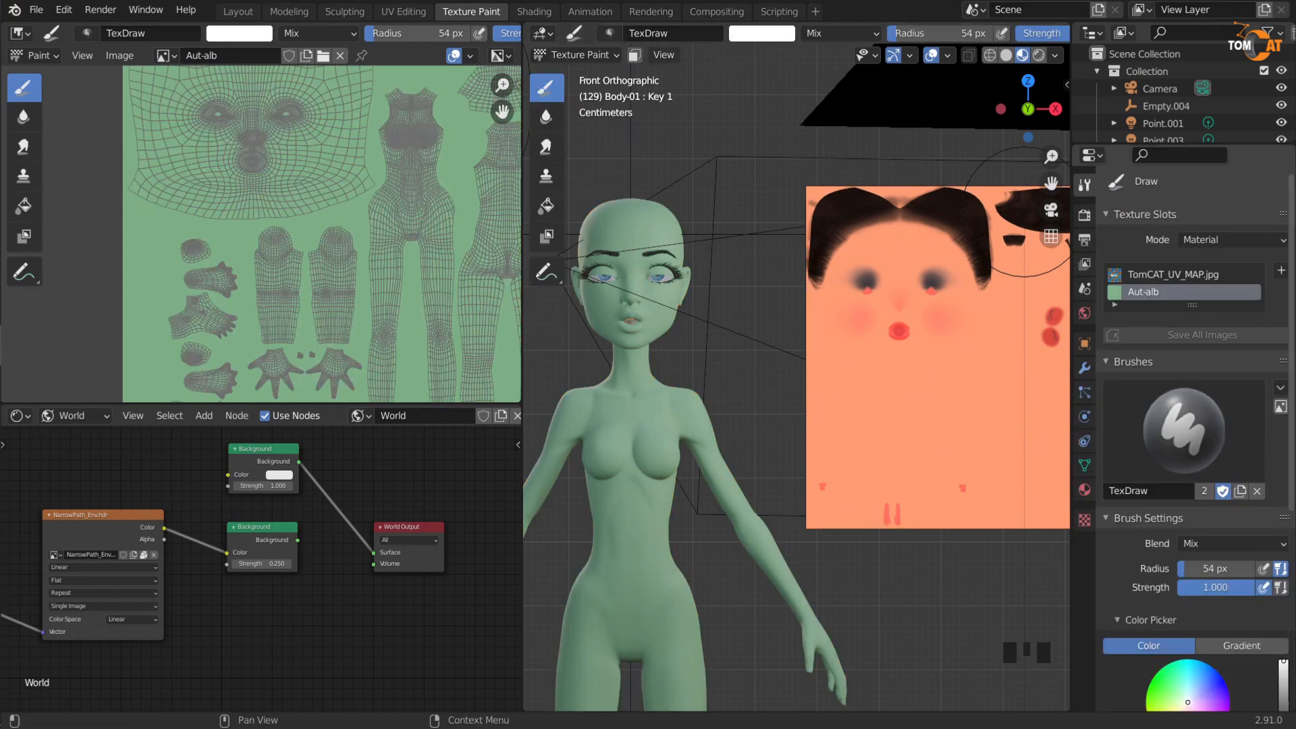
{"action": "middle_click_drag", "start_coordinate": [740, 358], "coordinate": [585, 111]}
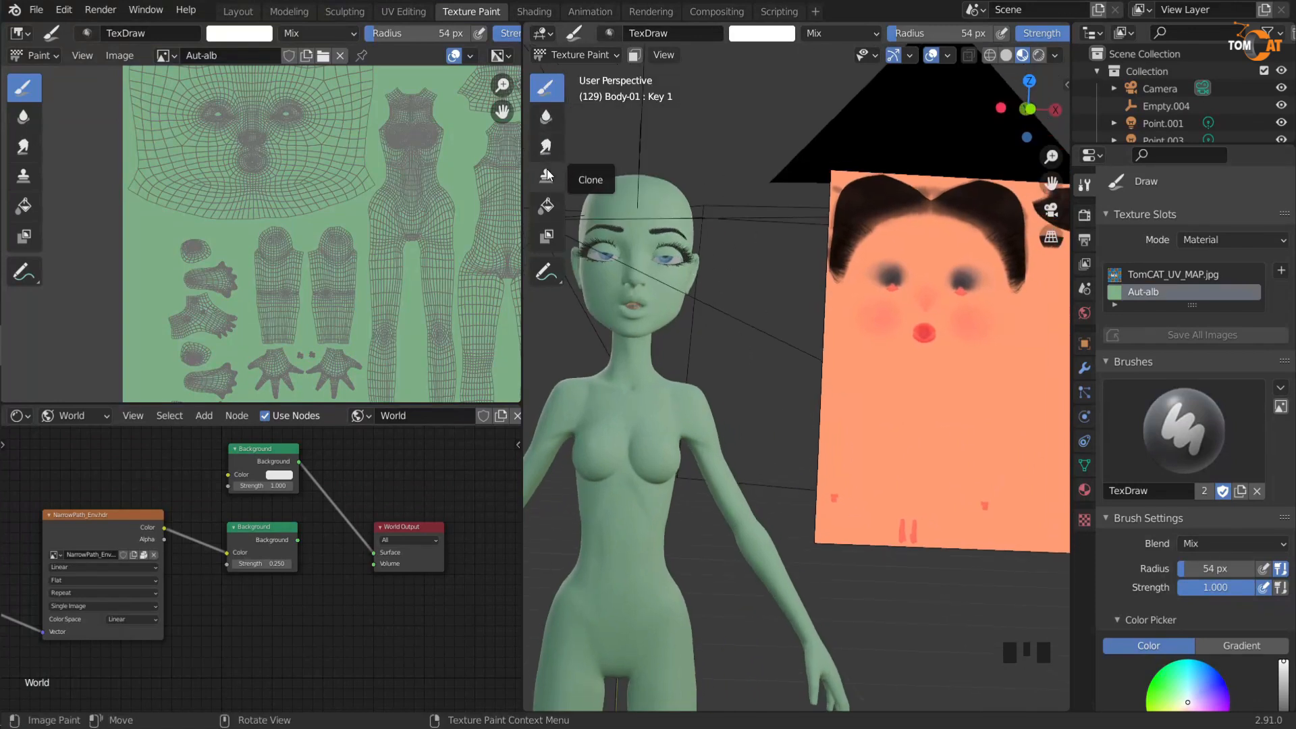
{"action": "middle_click_drag", "start_coordinate": [724, 201], "coordinate": [802, 297]}
{"action": "scroll", "coordinate": [779, 228], "scroll_direction": "down", "scroll_amount": 1}
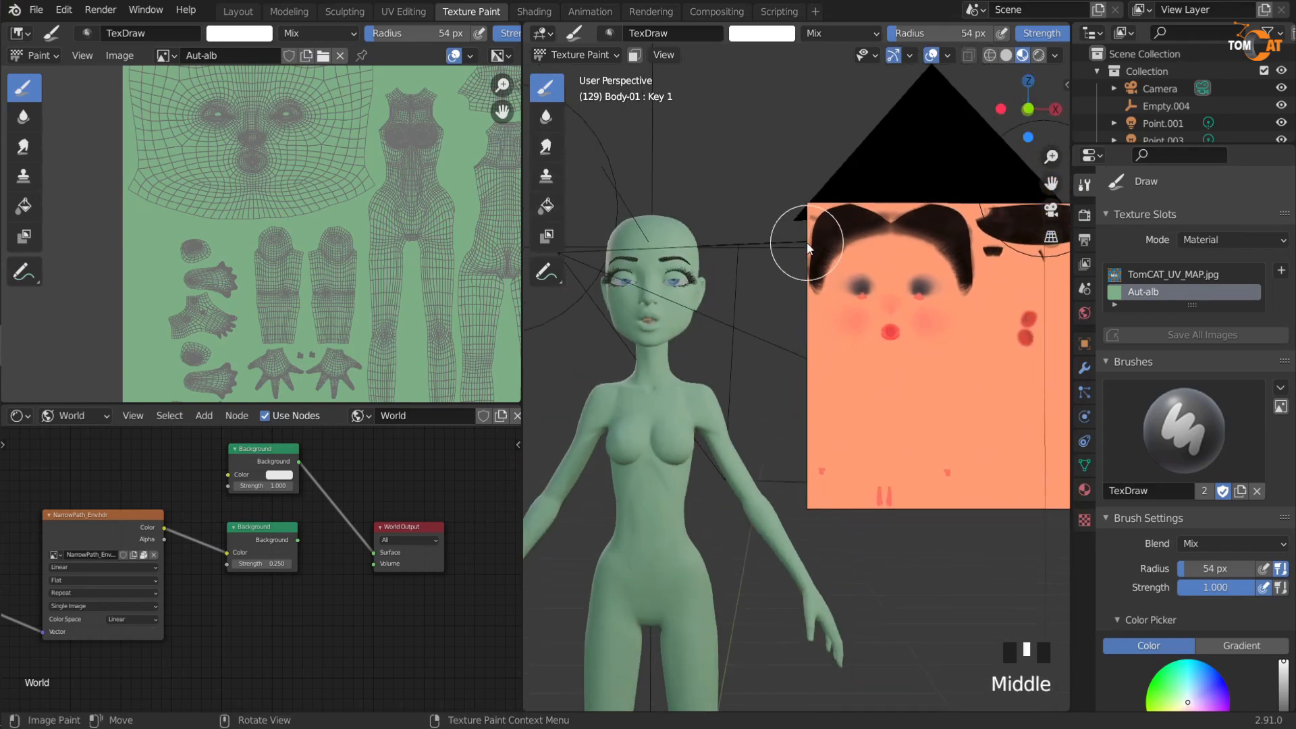
Step: Show the Draw brush's tool settings in the viewport sidebar and enlarge the texture slot list
{"action": "key", "text": "n"}
{"action": "left_click", "coordinate": [1061, 124]}
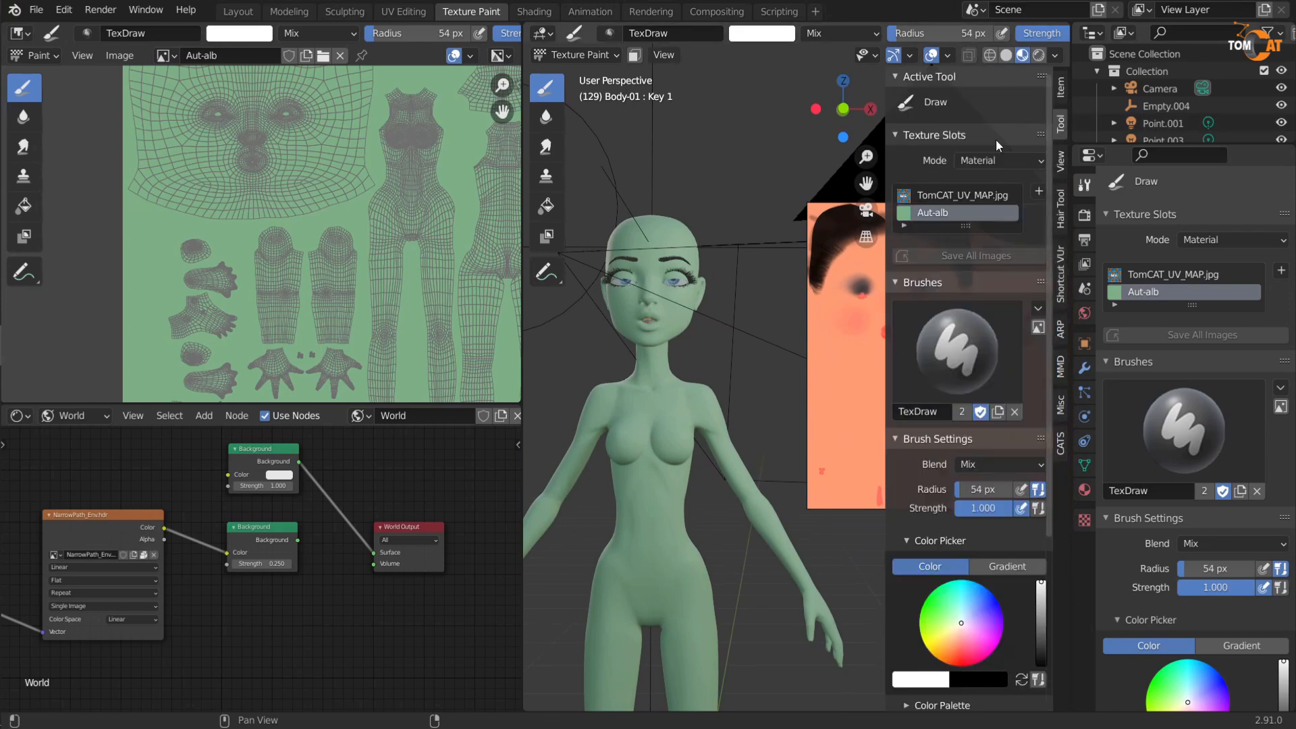
{"action": "left_click", "coordinate": [546, 117]}
{"action": "left_click", "coordinate": [547, 146]}
{"action": "left_click", "coordinate": [547, 89]}
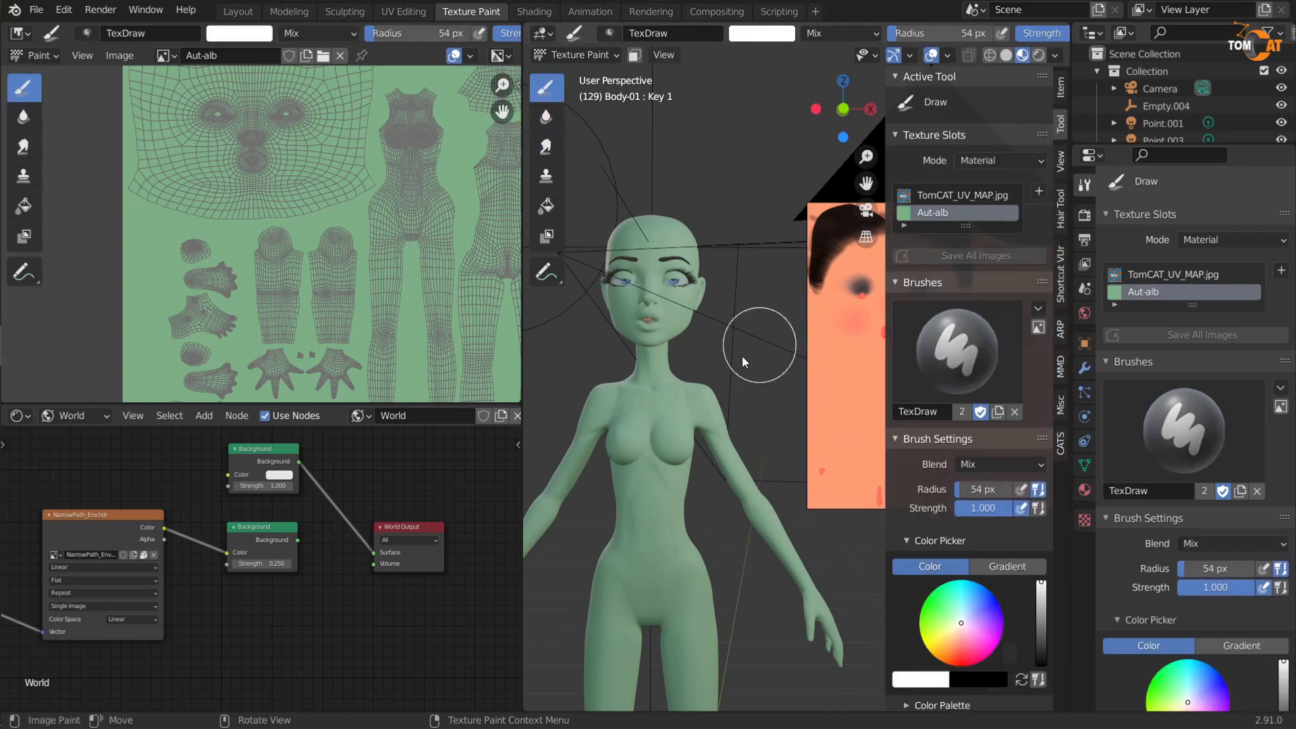
{"action": "left_click_drag", "start_coordinate": [965, 228], "coordinate": [965, 271]}
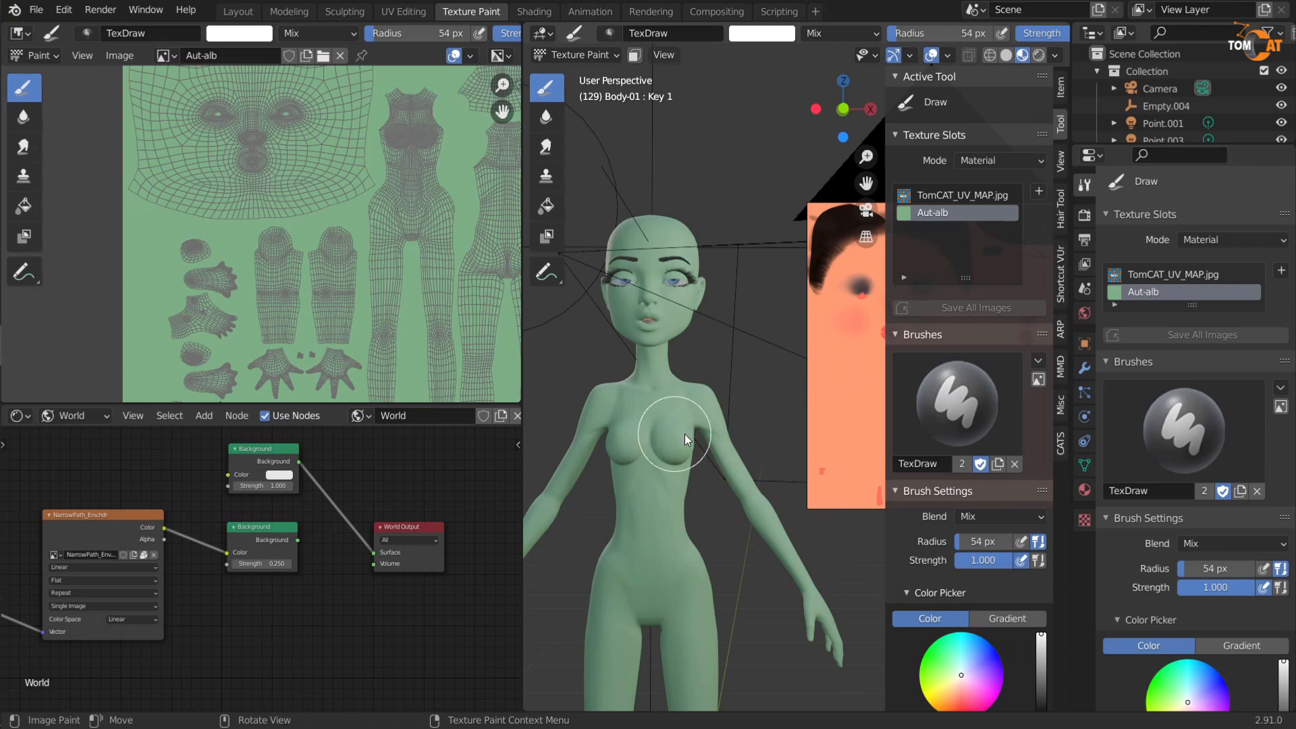
Step: Set the brush color to blue and its radius to 24 px, then paint vertical mirrored strokes over the face and shoulders
{"action": "mouse_move", "coordinate": [977, 663]}
{"action": "left_mouse_down"}
{"action": "mouse_move", "coordinate": [996, 655]}
{"action": "mouse_move", "coordinate": [989, 646]}
{"action": "left_mouse_up"}
{"action": "key", "text": "f"}
{"action": "left_click", "coordinate": [685, 201]}
{"action": "middle_click_drag", "start_coordinate": [709, 281], "coordinate": [722, 294]}
{"action": "left_click_drag", "start_coordinate": [686, 239], "coordinate": [714, 423]}
{"action": "middle_click_drag", "start_coordinate": [684, 270], "coordinate": [669, 254]}
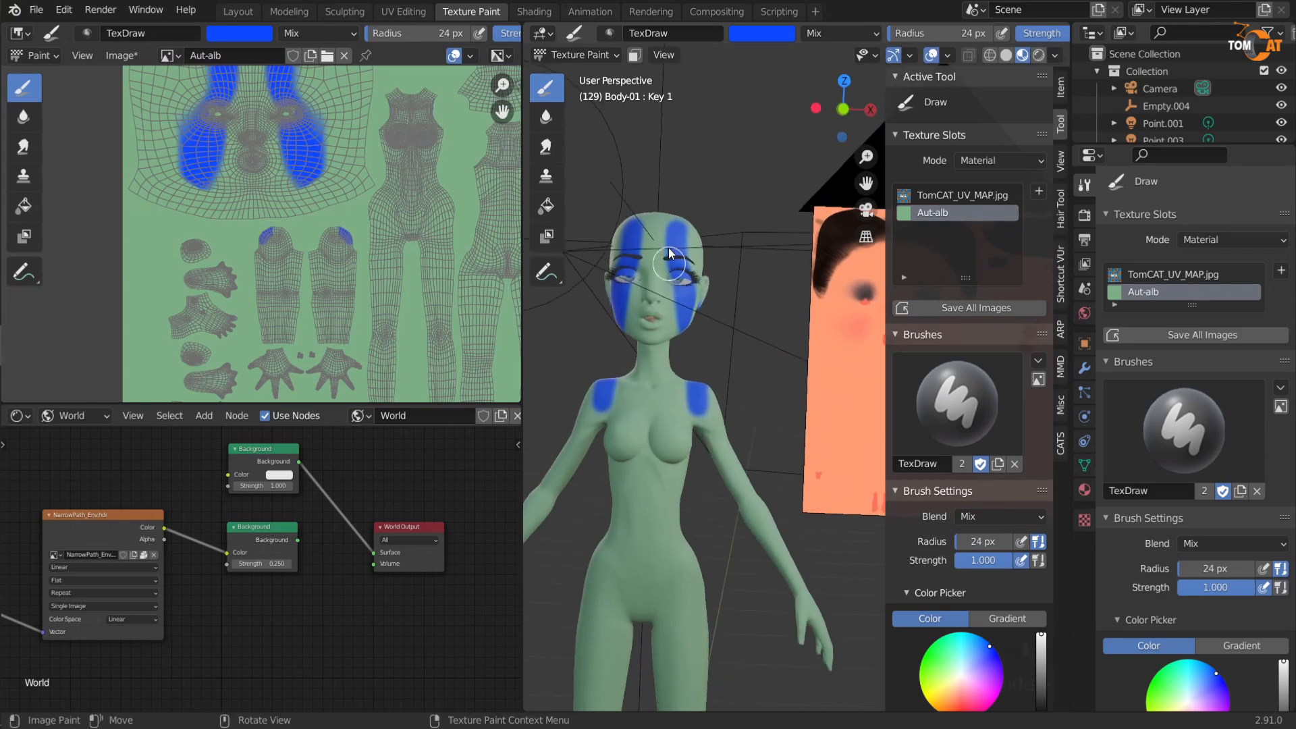
Step: Paint a thin horizontal blue line across the forehead on the face island of the Aut-alb image
{"action": "scroll", "coordinate": [184, 138], "scroll_direction": "up", "scroll_amount": 2}
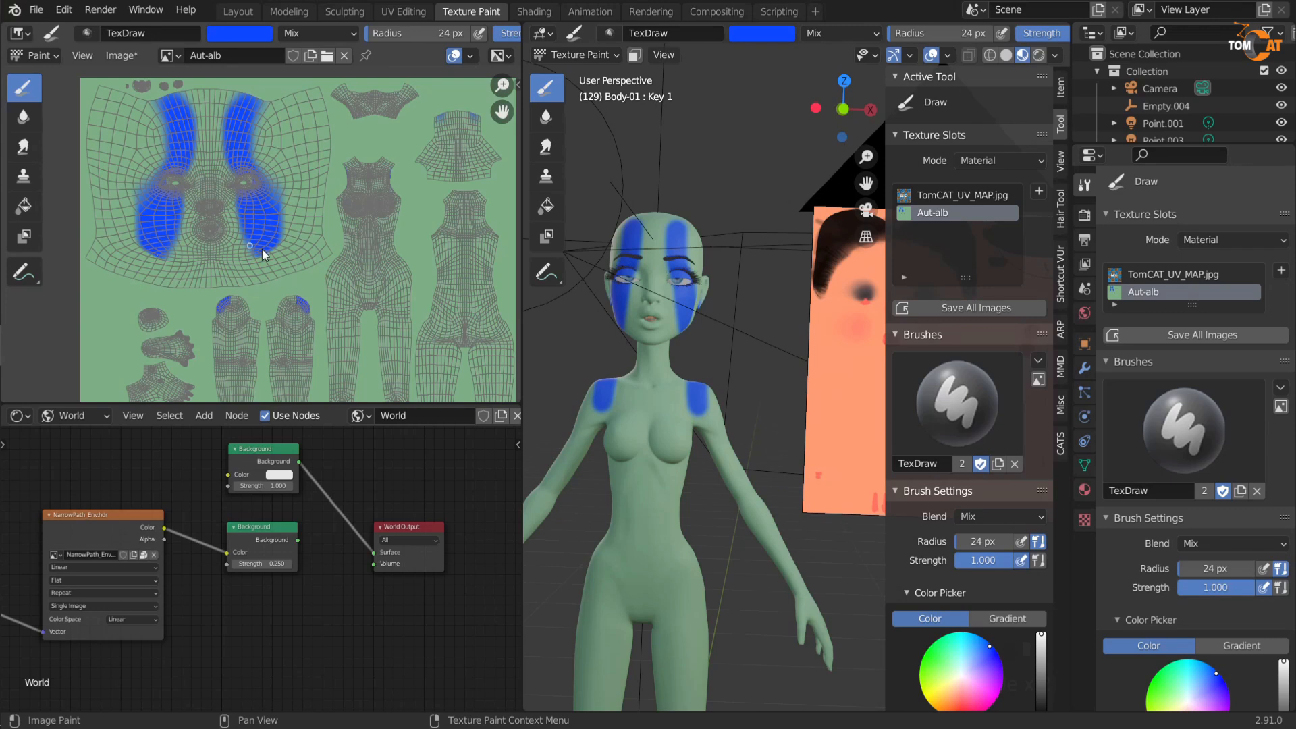
{"action": "left_click_drag", "start_coordinate": [327, 155], "coordinate": [99, 150]}
{"action": "mouse_move", "coordinate": [638, 273]}
{"action": "middle_mouse_down"}
{"action": "mouse_move", "coordinate": [616, 289]}
{"action": "mouse_move", "coordinate": [624, 307]}
{"action": "mouse_move", "coordinate": [675, 282]}
{"action": "mouse_move", "coordinate": [719, 293]}
{"action": "middle_mouse_up"}
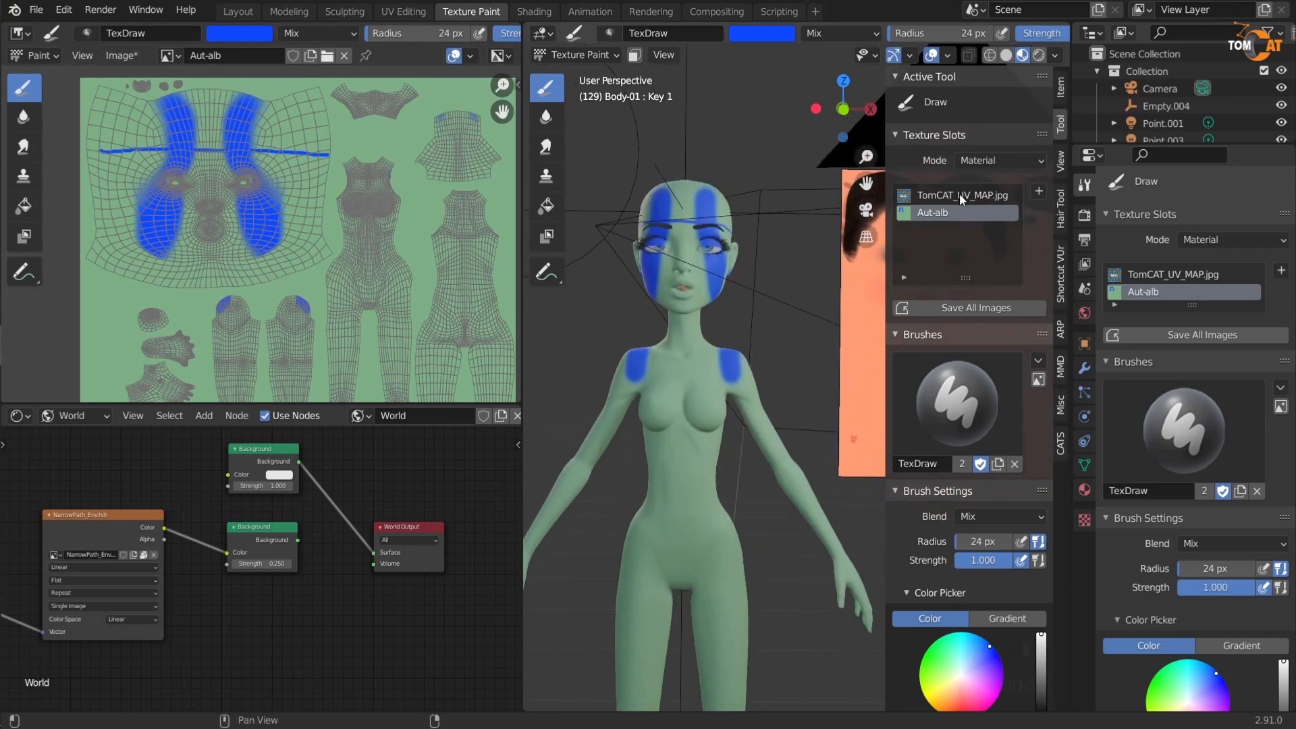
Step: Switch the Shader Editor to the Object shader and arrange the TomCAT_UV_MAP.jpg and Aut-alb image nodes side by side
{"action": "left_click", "coordinate": [72, 417]}
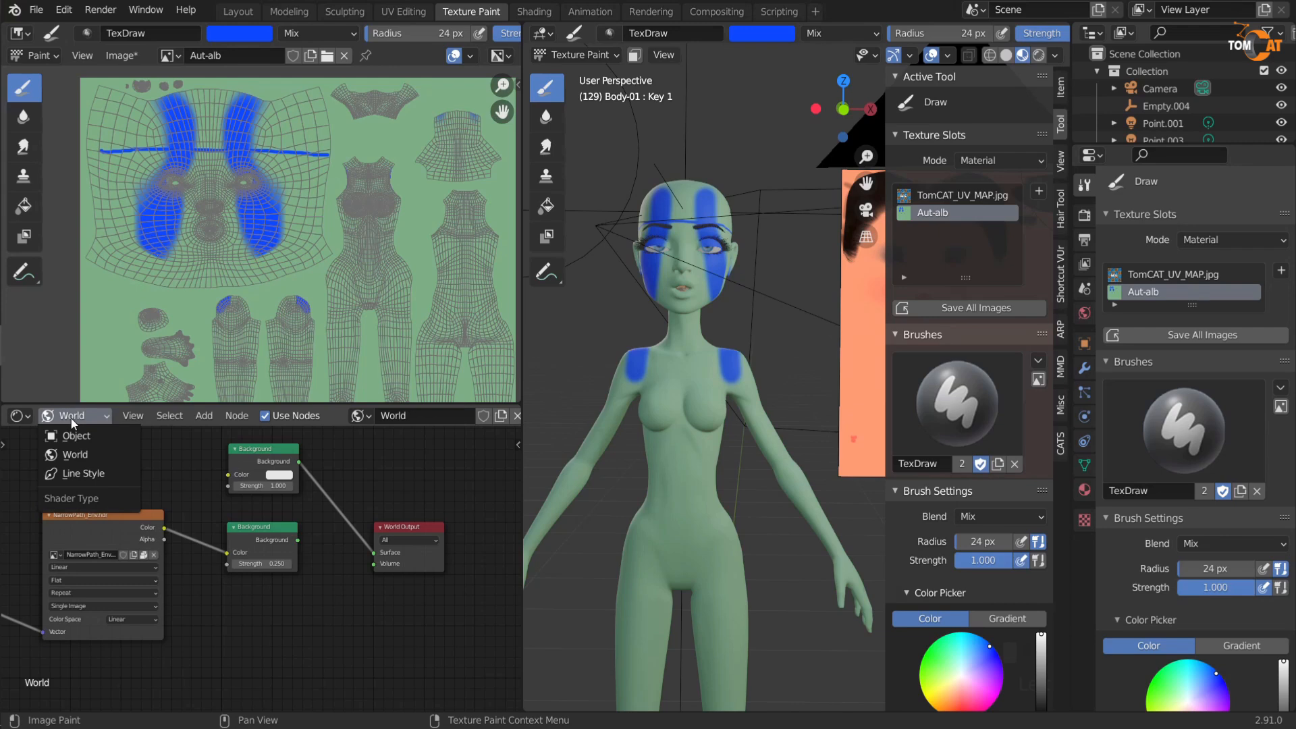
{"action": "left_click", "coordinate": [73, 435]}
{"action": "middle_click_drag", "start_coordinate": [307, 641], "coordinate": [306, 586]}
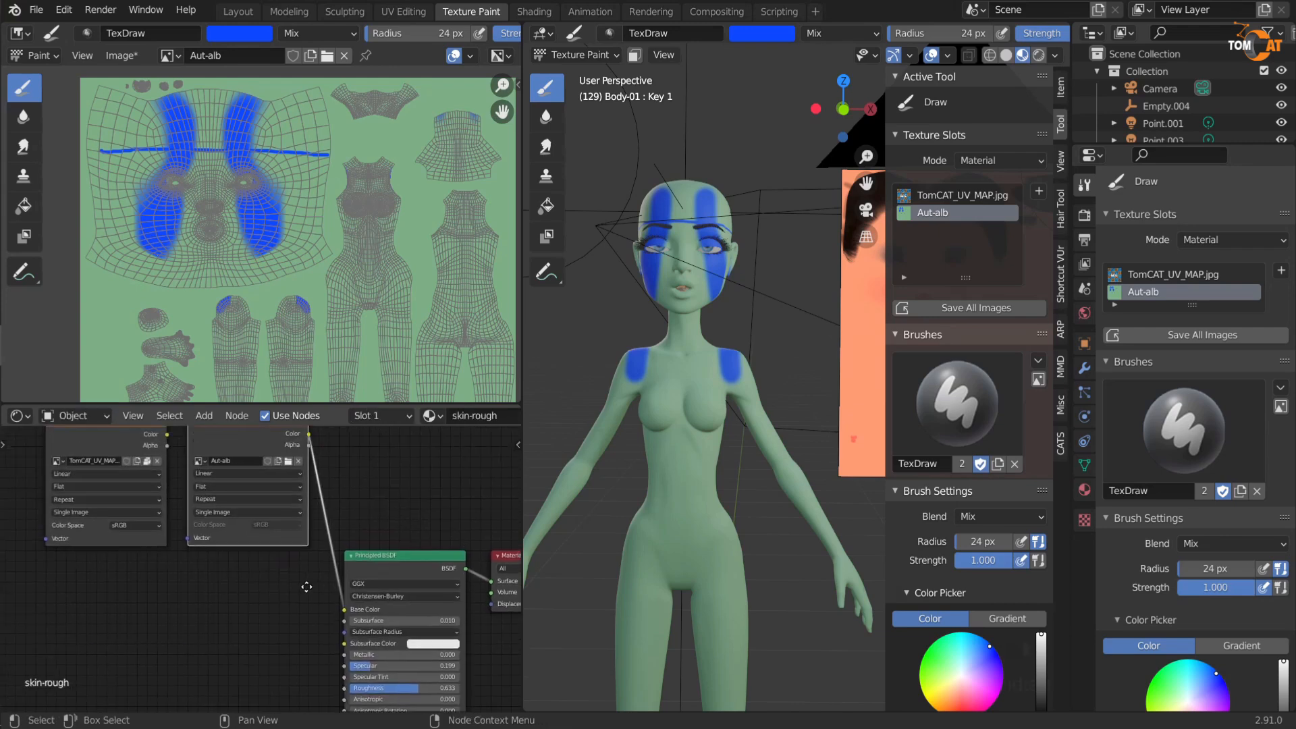
{"action": "scroll", "coordinate": [218, 573], "scroll_direction": "down", "scroll_amount": 2}
{"action": "left_click_drag", "start_coordinate": [245, 451], "coordinate": [247, 449]}
{"action": "left_click_drag", "start_coordinate": [134, 454], "coordinate": [131, 458]}
{"action": "mouse_move", "coordinate": [219, 602]}
{"action": "middle_mouse_down"}
{"action": "mouse_move", "coordinate": [243, 630]}
{"action": "mouse_move", "coordinate": [201, 598]}
{"action": "middle_mouse_up"}
{"action": "mouse_move", "coordinate": [370, 508]}
{"action": "middle_mouse_down"}
{"action": "mouse_move", "coordinate": [355, 506]}
{"action": "mouse_move", "coordinate": [365, 521]}
{"action": "middle_mouse_up"}
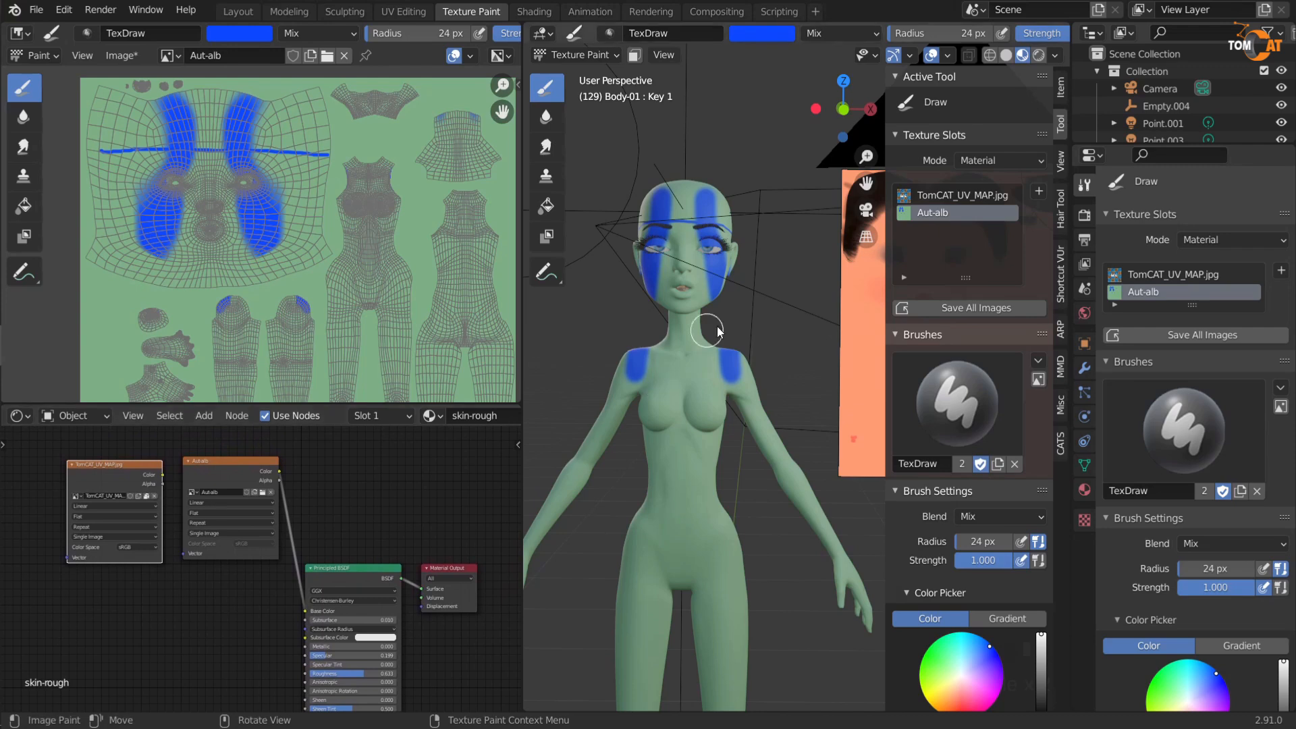
Step: Compare the TomCAT_UV_MAP.jpg and Aut-alb texture slots by activating them in turn, ending on Aut-alb
{"action": "left_click", "coordinate": [945, 199]}
{"action": "left_click", "coordinate": [937, 214]}
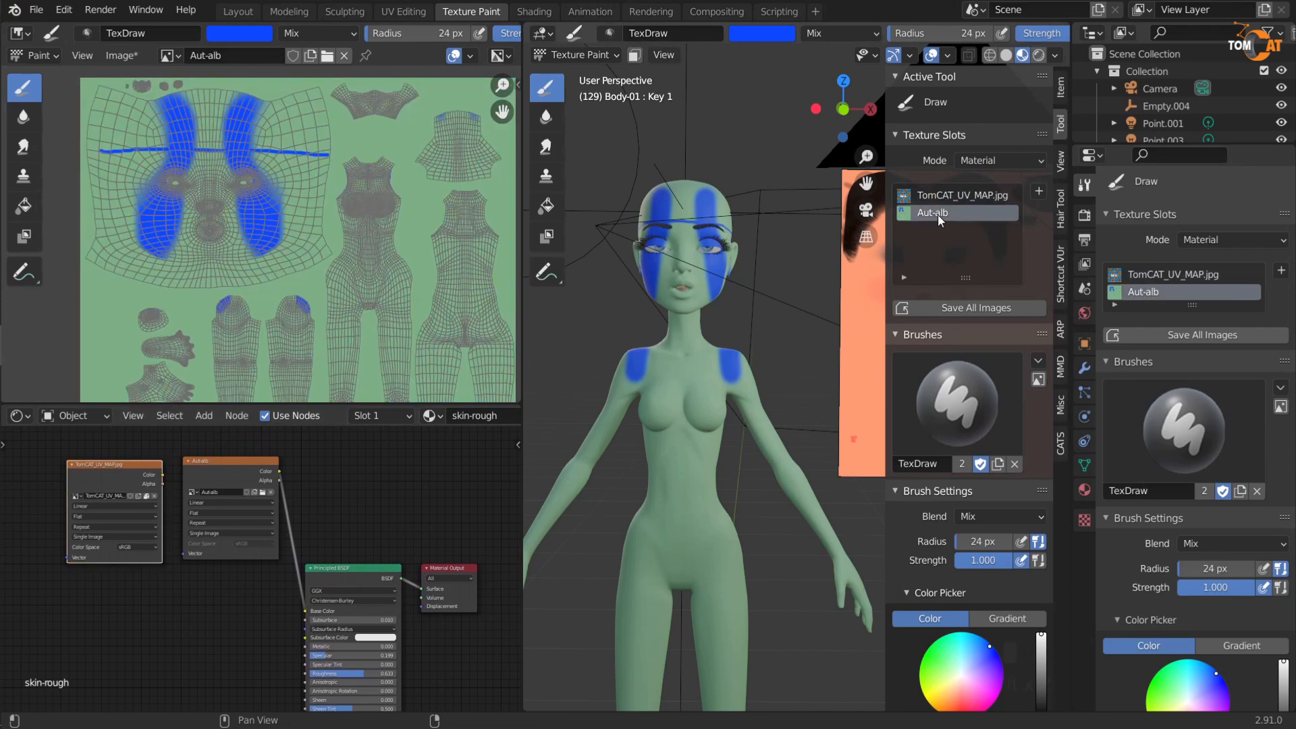
{"action": "left_click", "coordinate": [935, 191]}
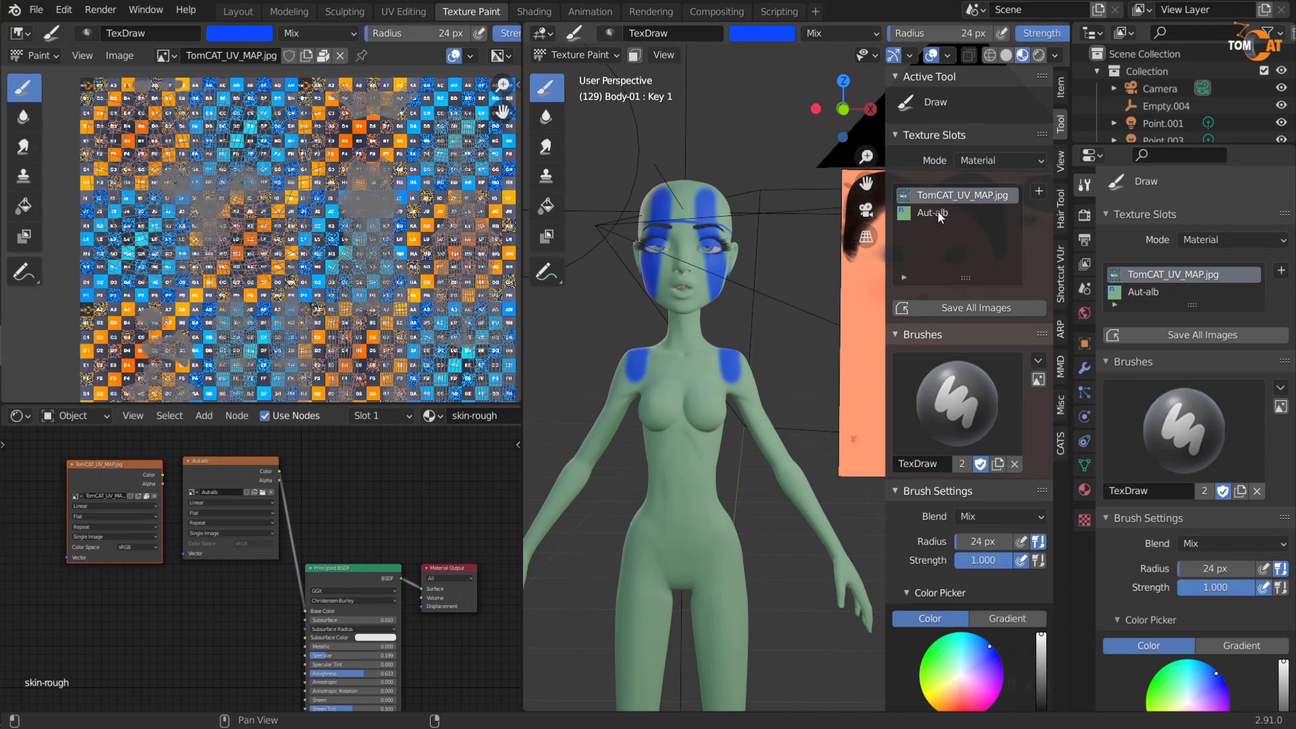
{"action": "left_click", "coordinate": [937, 212]}
{"action": "scroll", "coordinate": [643, 411], "scroll_direction": "down", "scroll_amount": 2}
{"action": "mouse_move", "coordinate": [709, 428]}
{"action": "middle_mouse_down"}
{"action": "mouse_move", "coordinate": [691, 426]}
{"action": "mouse_move", "coordinate": [700, 382]}
{"action": "mouse_move", "coordinate": [708, 419]}
{"action": "middle_mouse_up"}
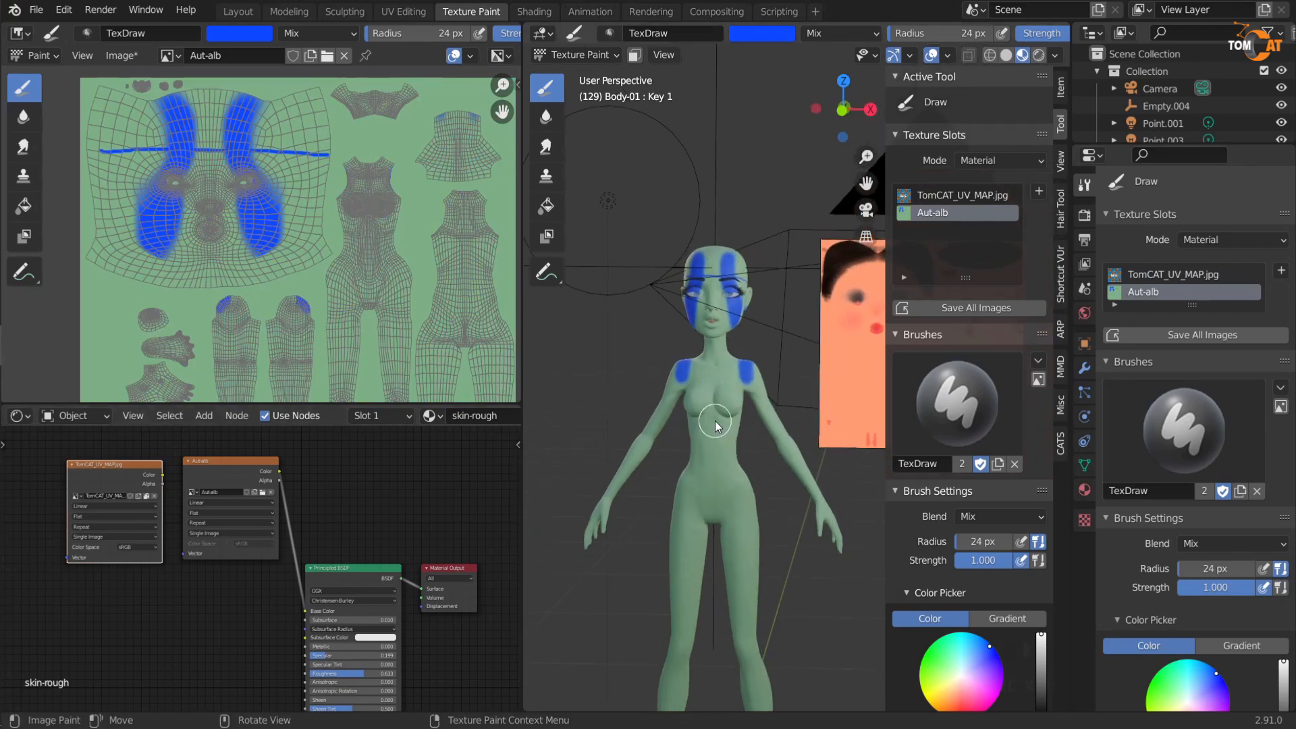
Step: Activate the TomCAT_UV_MAP.jpg slot, paint a blue stroke down the torso, and inspect it on the image
{"action": "left_click", "coordinate": [946, 194]}
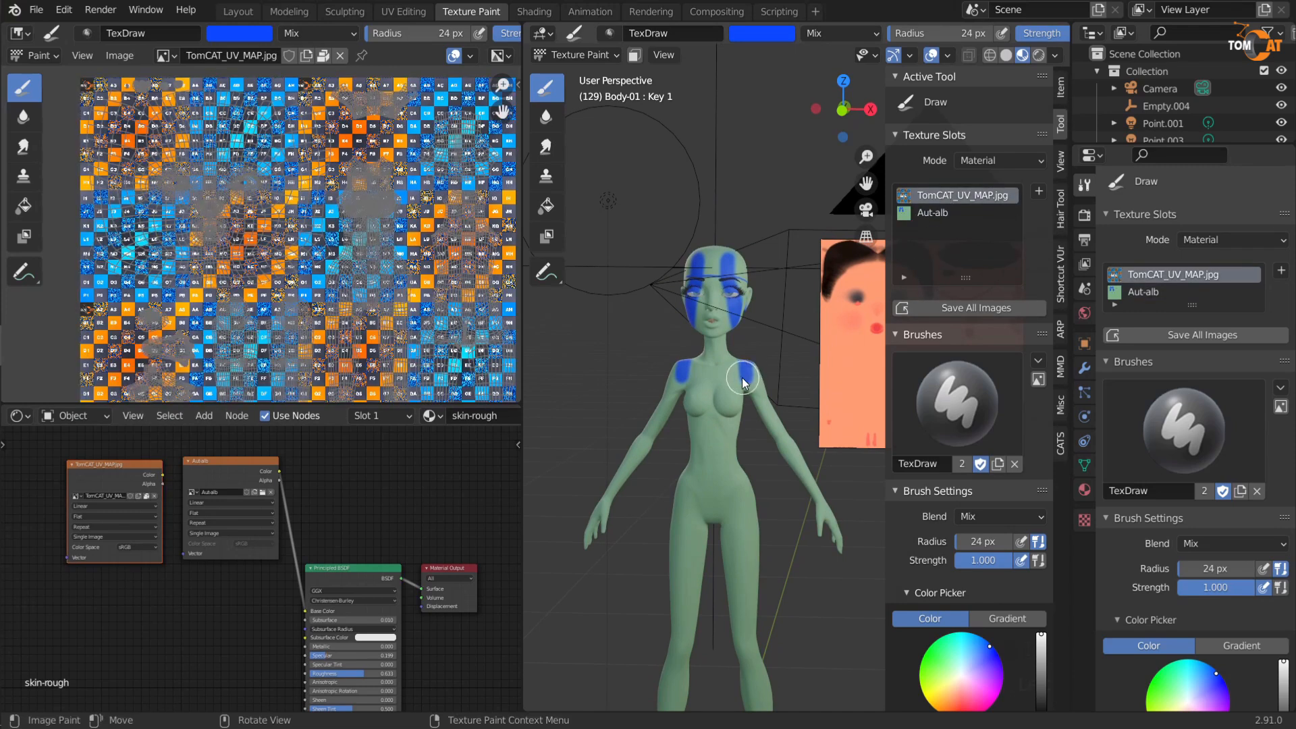
{"action": "scroll", "coordinate": [714, 394], "scroll_direction": "up", "scroll_amount": 3}
{"action": "scroll", "coordinate": [714, 394], "scroll_direction": "up", "scroll_amount": 3}
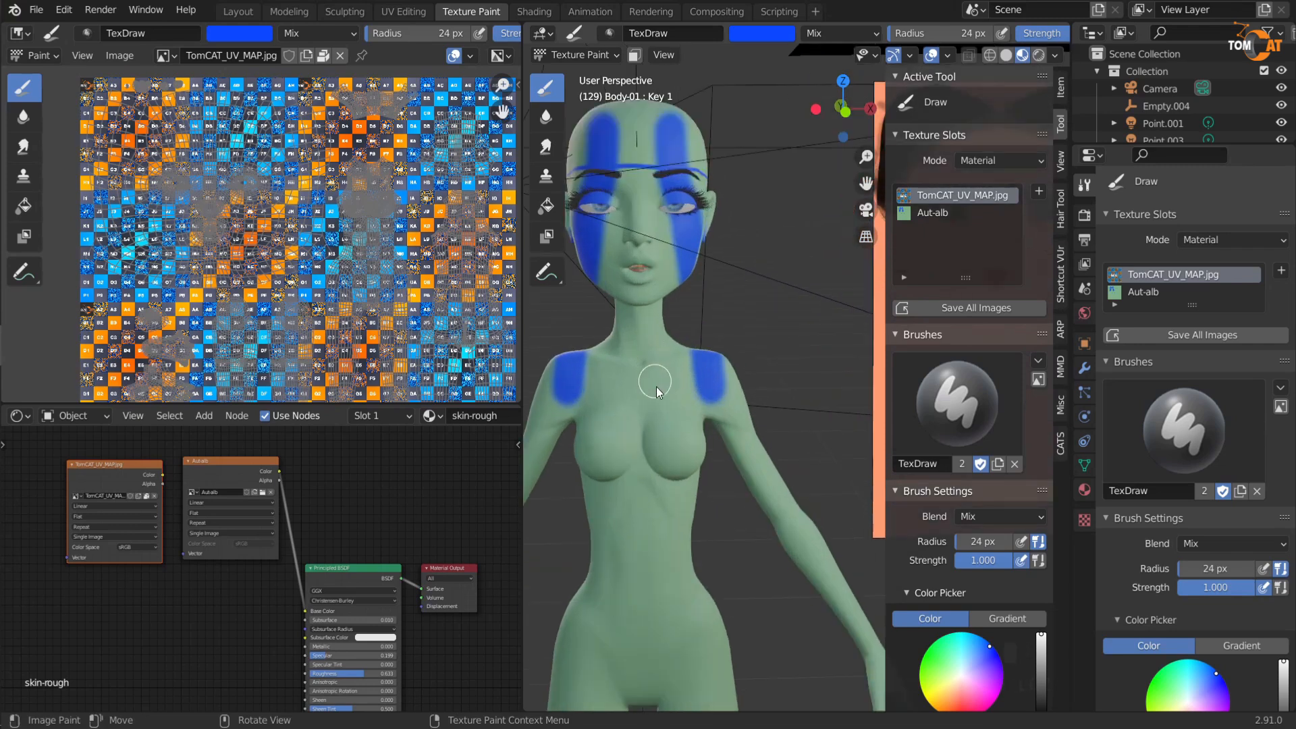
{"action": "left_click_drag", "start_coordinate": [682, 503], "coordinate": [682, 666]}
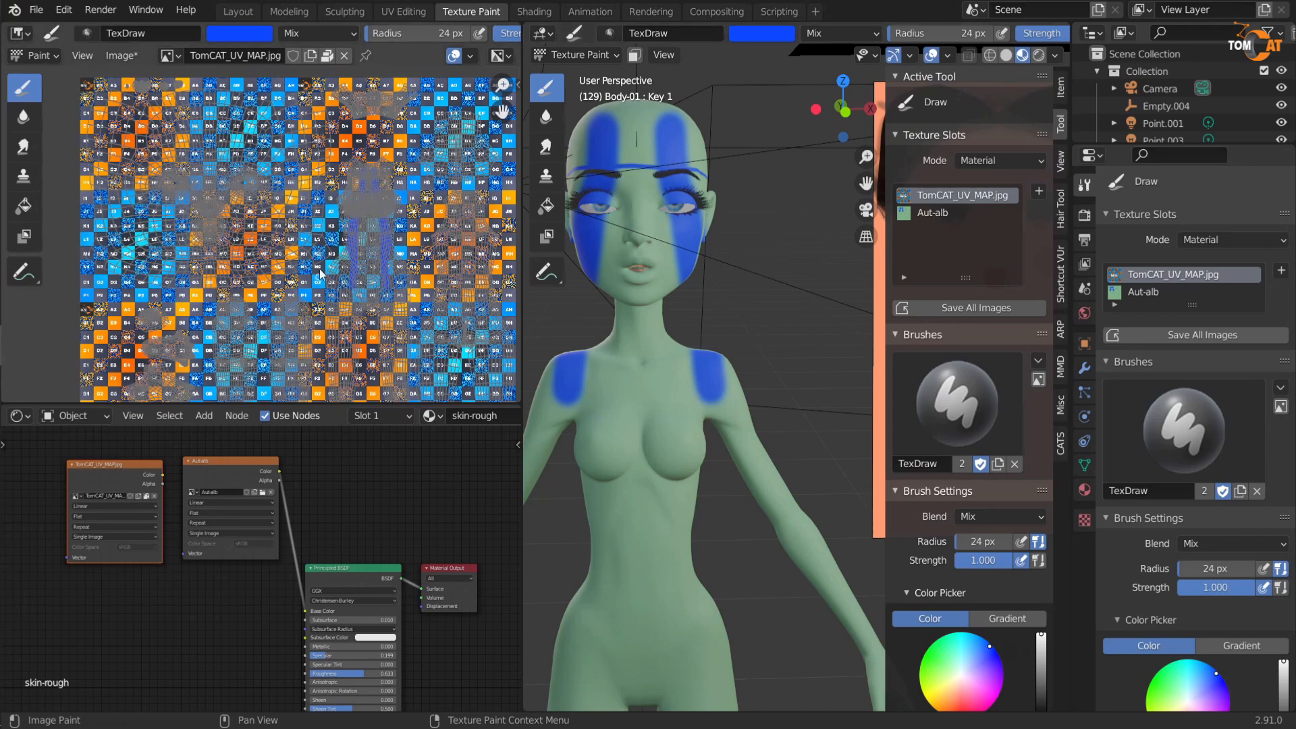
{"action": "scroll", "coordinate": [362, 246], "scroll_direction": "up", "scroll_amount": 3}
{"action": "middle_click_drag", "start_coordinate": [362, 247], "coordinate": [169, 281]}
{"action": "scroll", "coordinate": [169, 281], "scroll_direction": "up", "scroll_amount": 2}
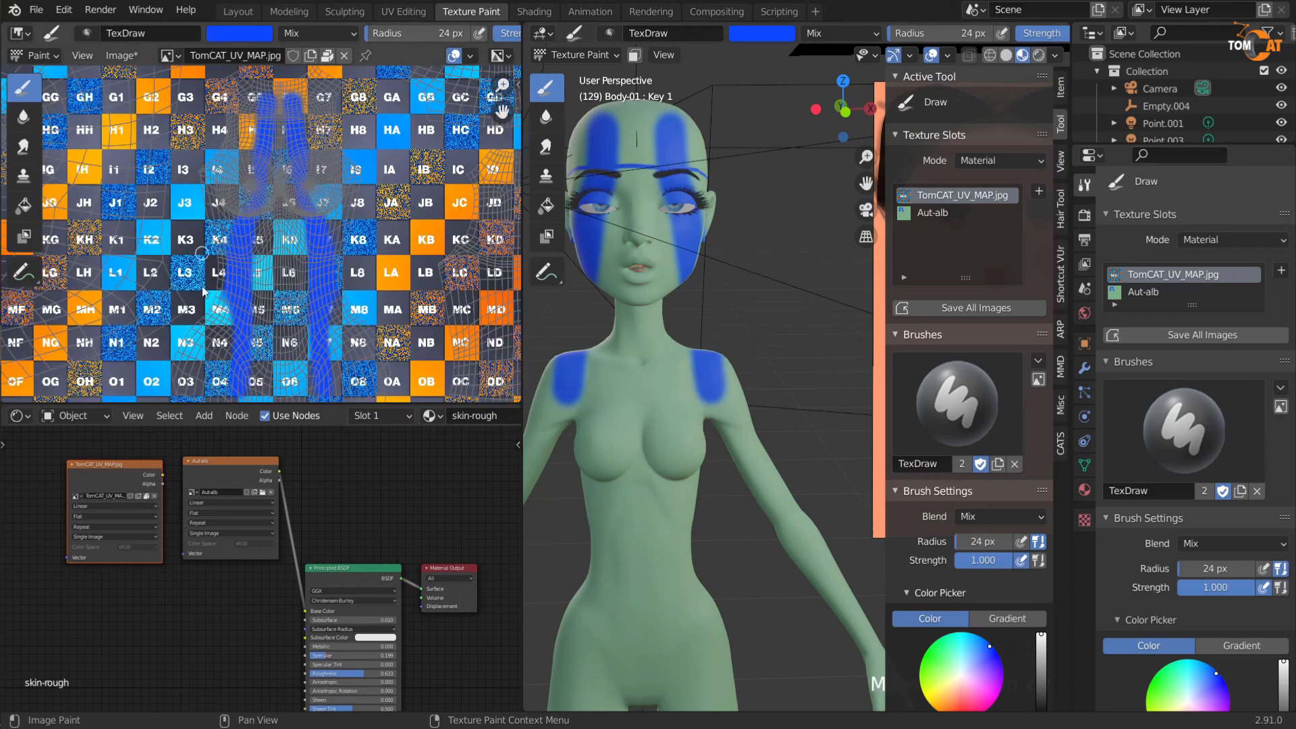
{"action": "scroll", "coordinate": [341, 249], "scroll_direction": "down", "scroll_amount": 3}
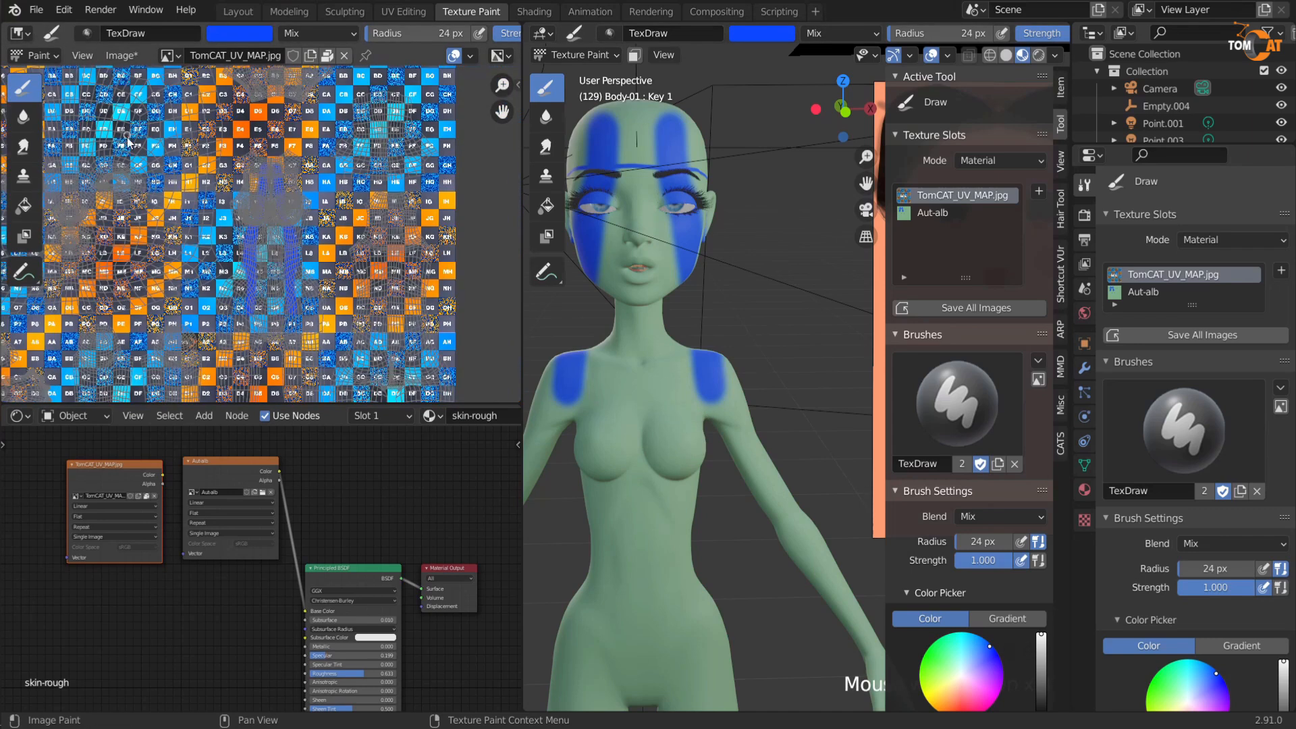
Step: Undo the torso stroke on TomCAT_UV_MAP.jpg and make Aut-alb the active texture slot again
{"action": "key", "text": "ctrl+z"}
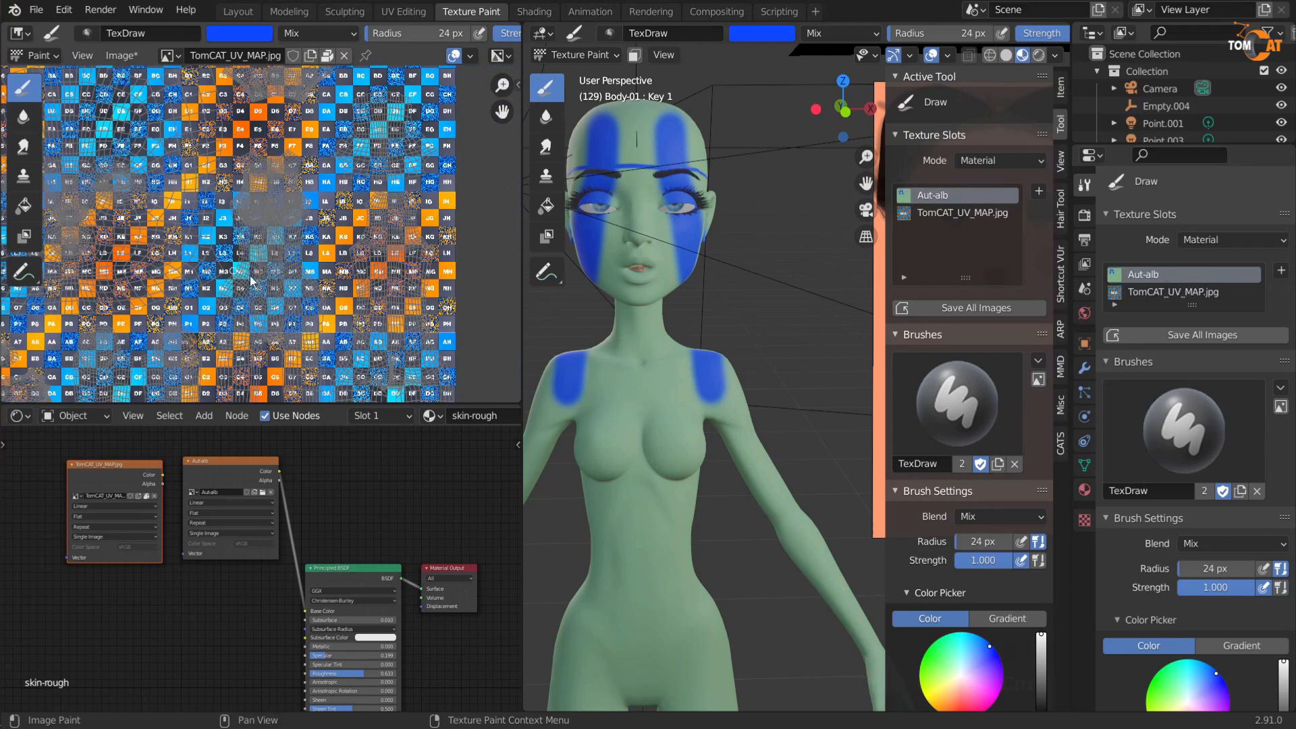
{"action": "left_click", "coordinate": [939, 212]}
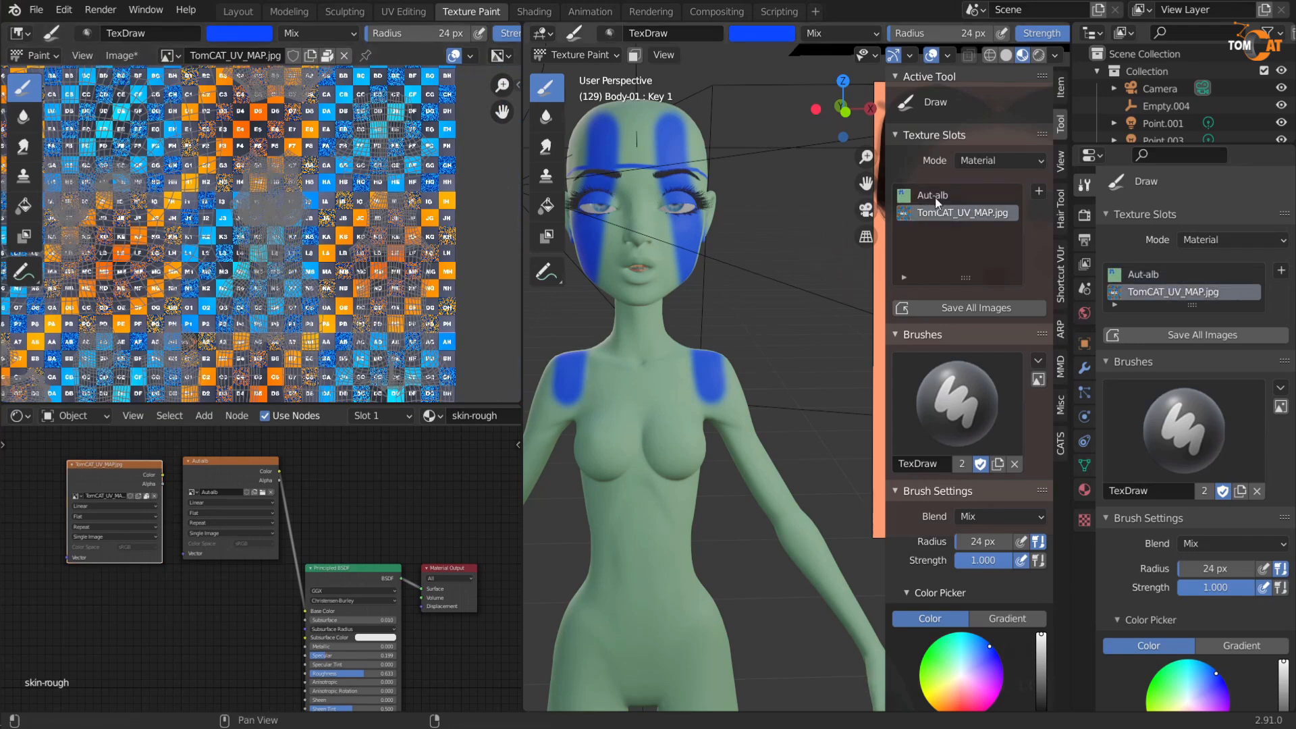
{"action": "left_click", "coordinate": [934, 195]}
{"action": "left_click", "coordinate": [936, 212]}
{"action": "left_click", "coordinate": [936, 196]}
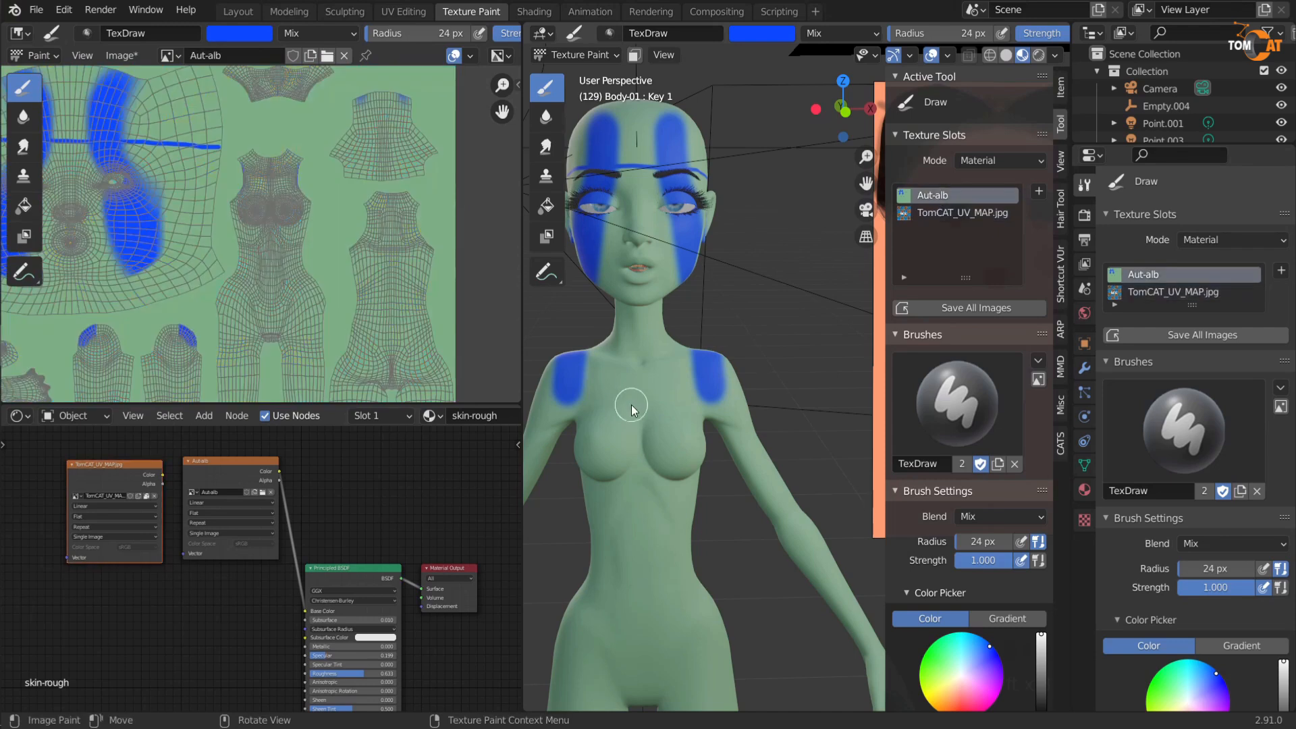
Step: Unlink TomCAT_UV_MAP.jpg from its unconnected Image Texture node and delete that node from the skin-rough material
{"action": "scroll", "coordinate": [608, 432], "scroll_direction": "down", "scroll_amount": 3}
{"action": "middle_click_drag", "start_coordinate": [115, 594], "coordinate": [237, 641]}
{"action": "scroll", "coordinate": [216, 582], "scroll_direction": "up", "scroll_amount": 4}
{"action": "scroll", "coordinate": [253, 567], "scroll_direction": "up", "scroll_amount": 1}
{"action": "left_click", "coordinate": [250, 557]}
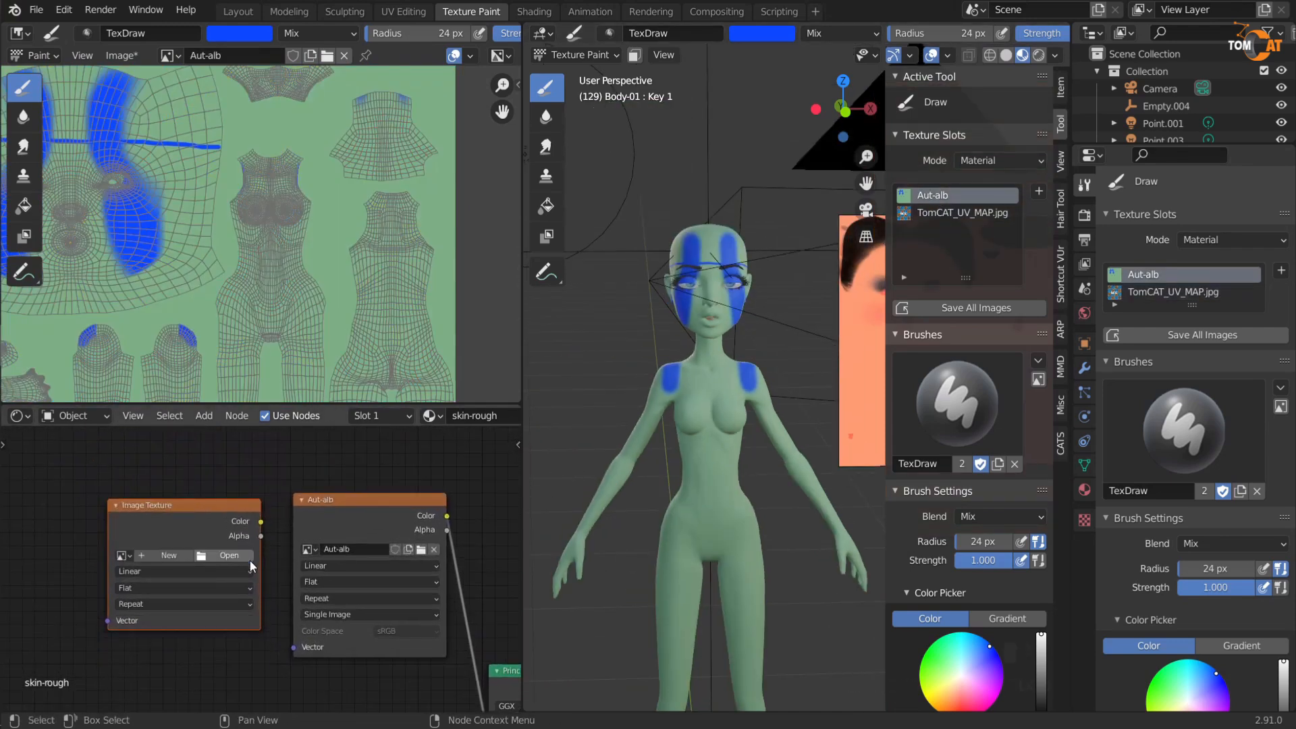
{"action": "key", "text": "x"}
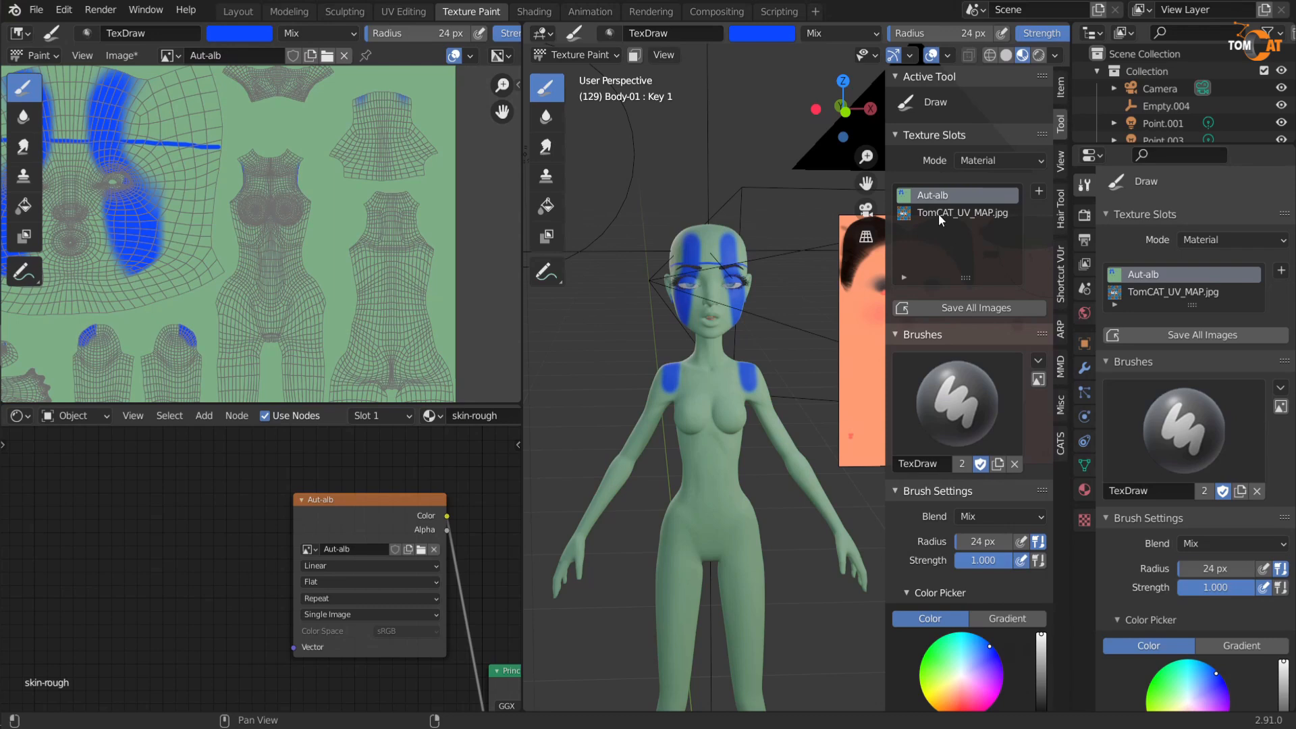
Step: Refresh the texture slot list by switching its mode to Single Image and back to Material
{"action": "left_click", "coordinate": [994, 161]}
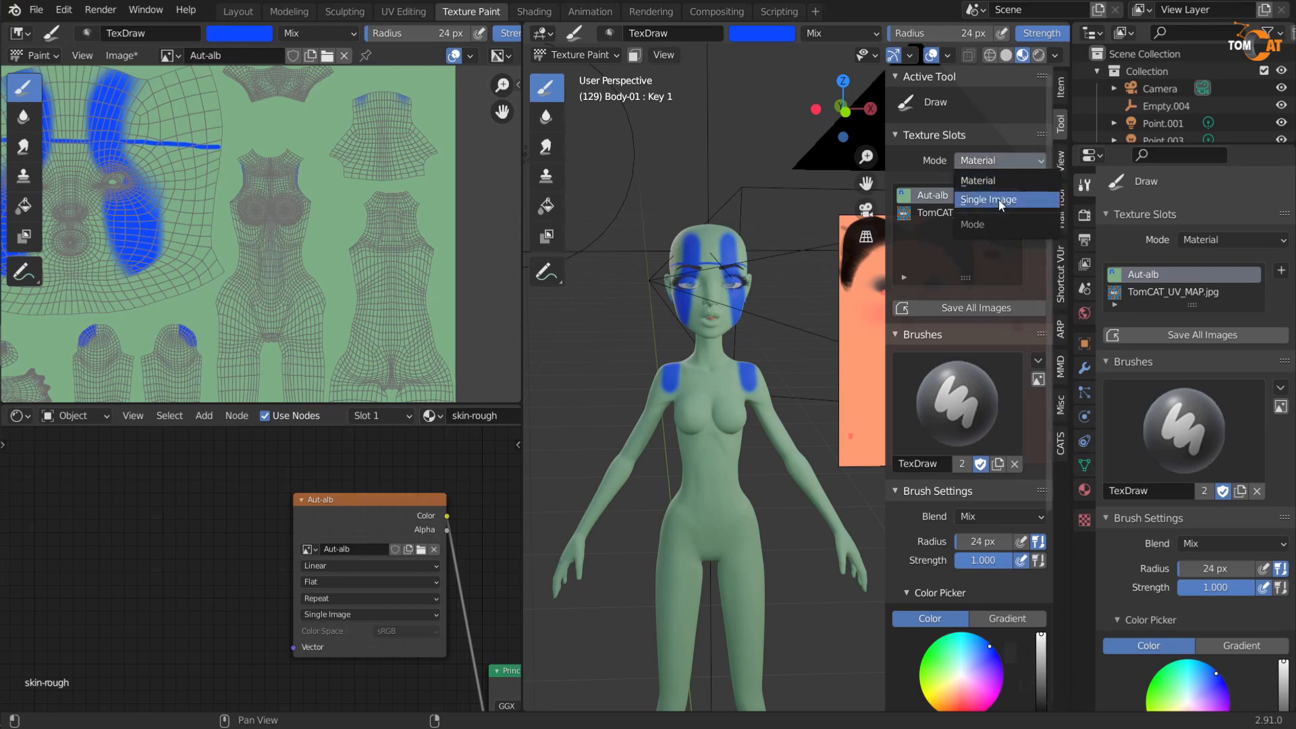
{"action": "left_click", "coordinate": [998, 200]}
{"action": "left_click", "coordinate": [989, 163]}
{"action": "left_click", "coordinate": [989, 181]}
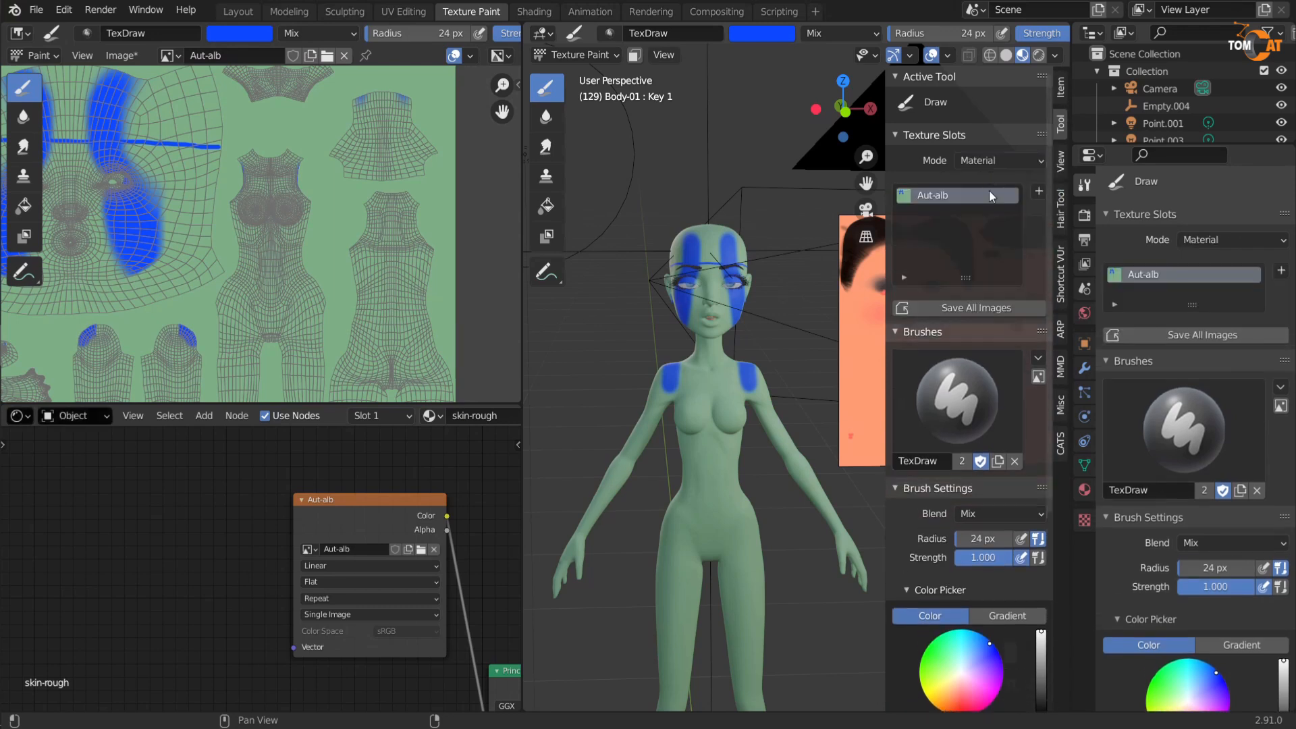
{"action": "middle_click_drag", "start_coordinate": [734, 387], "coordinate": [722, 359]}
{"action": "middle_click_drag", "start_coordinate": [701, 437], "coordinate": [707, 336]}
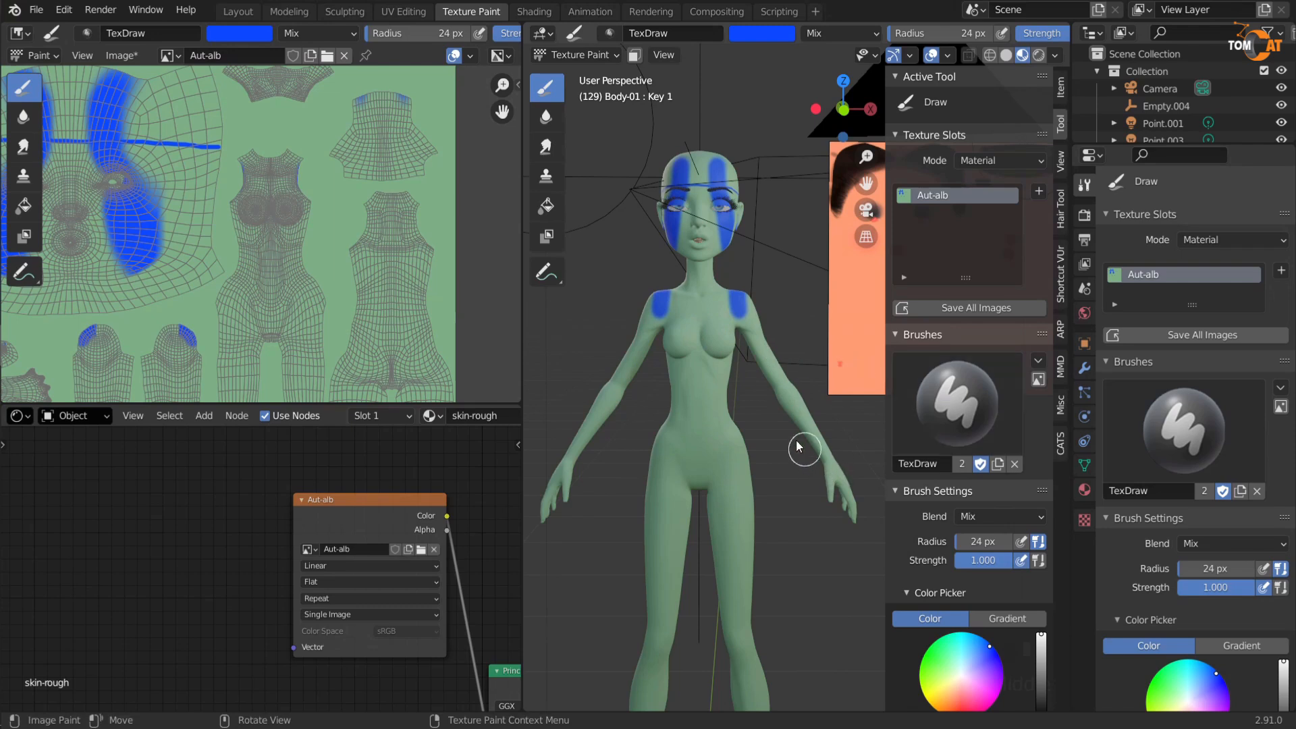
{"action": "middle_click_drag", "start_coordinate": [832, 440], "coordinate": [818, 415]}
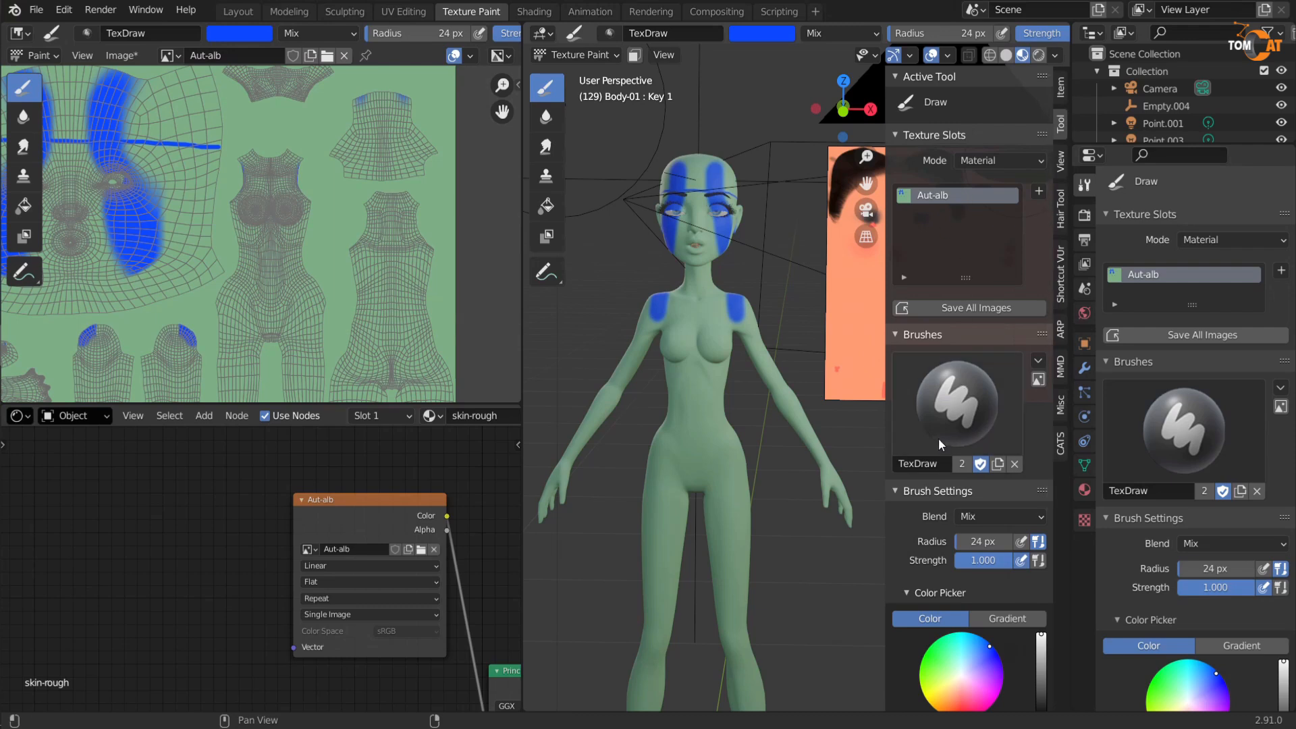
{"action": "left_click", "coordinate": [965, 408]}
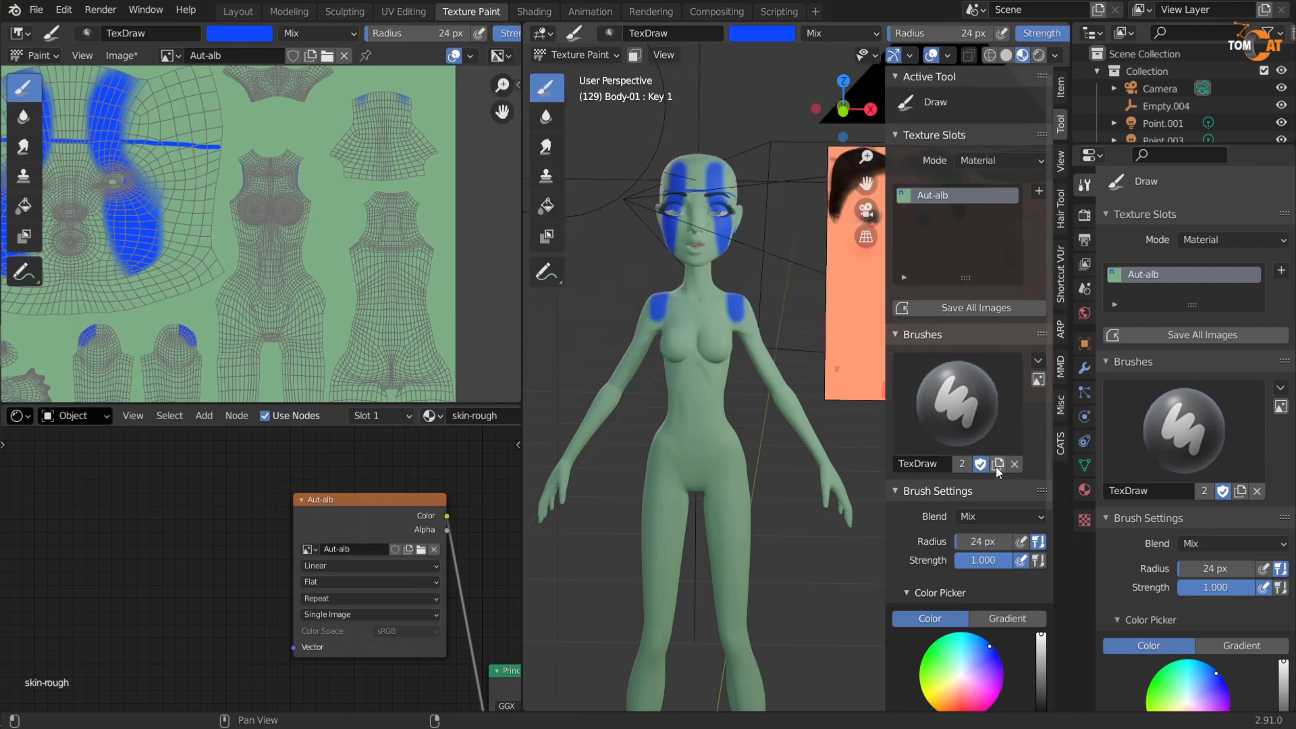
Step: Duplicate the TexDraw brush and rename the copy A-soft brush
{"action": "left_click", "coordinate": [998, 465]}
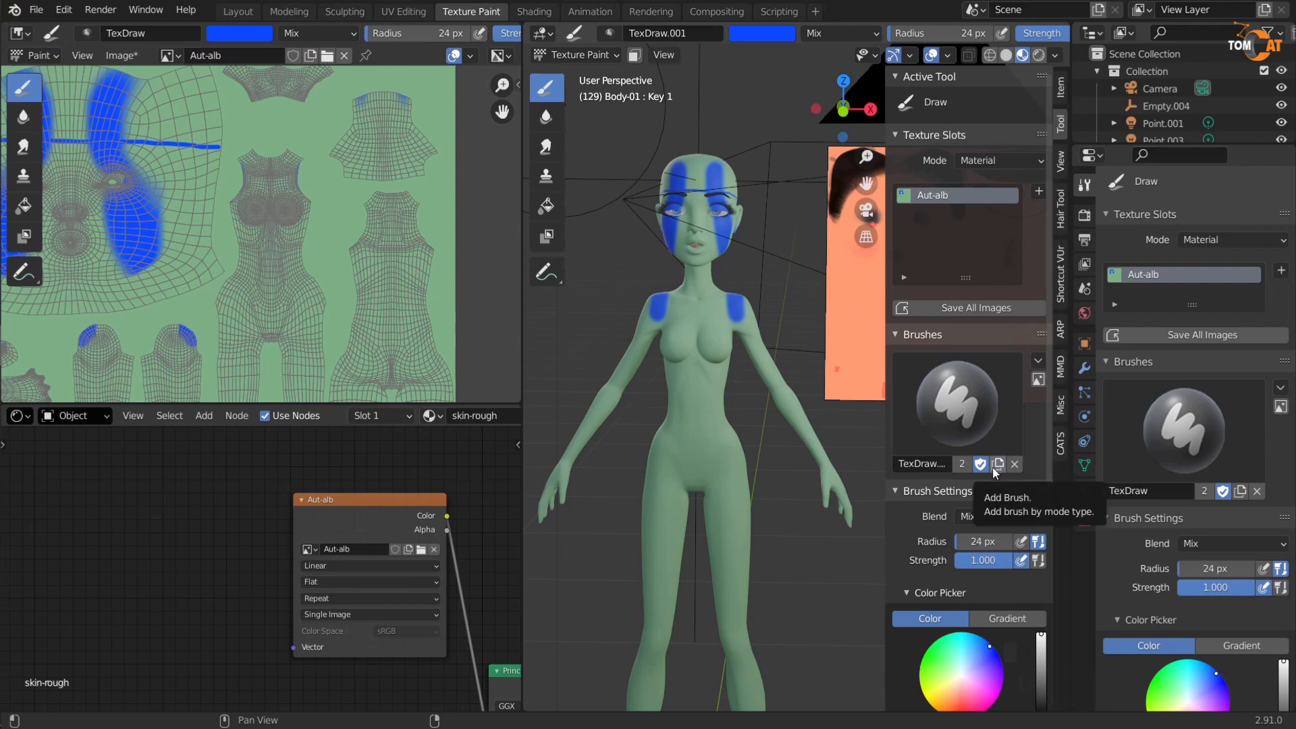
{"action": "left_click_drag", "start_coordinate": [886, 456], "coordinate": [817, 473]}
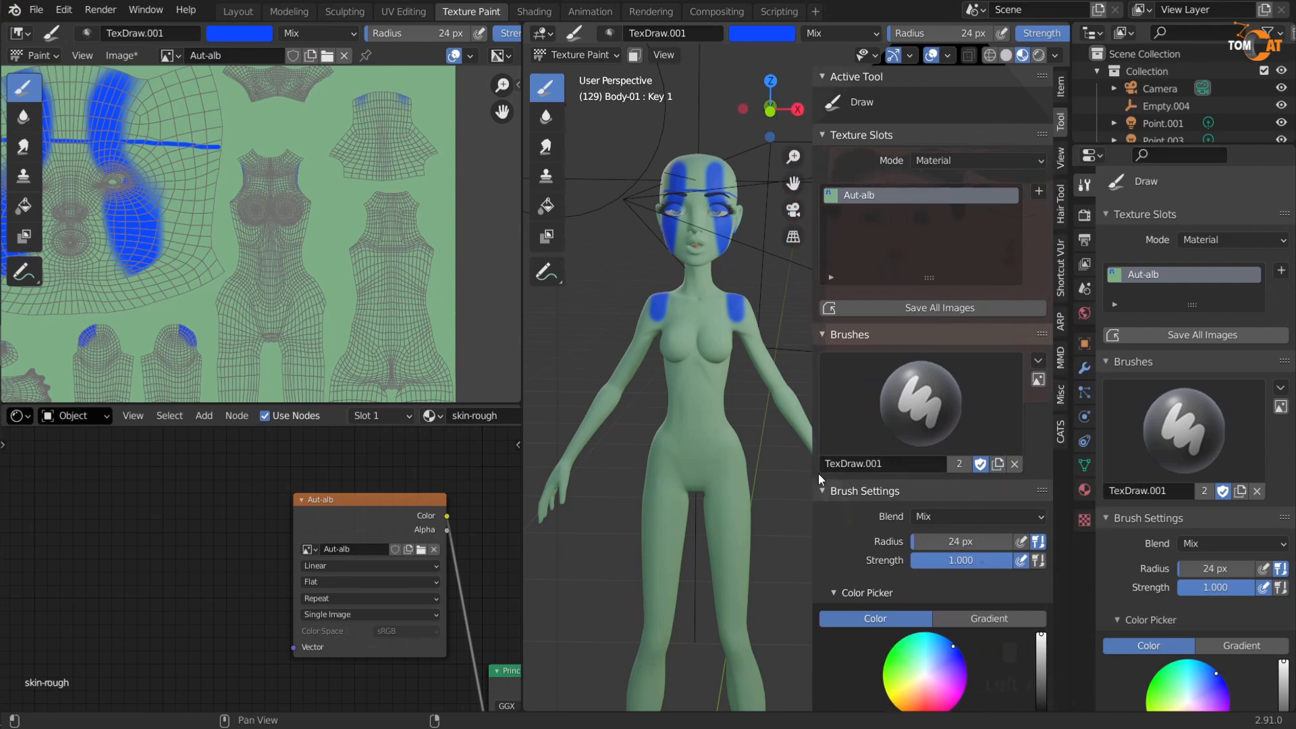
{"action": "double_click", "coordinate": [893, 464]}
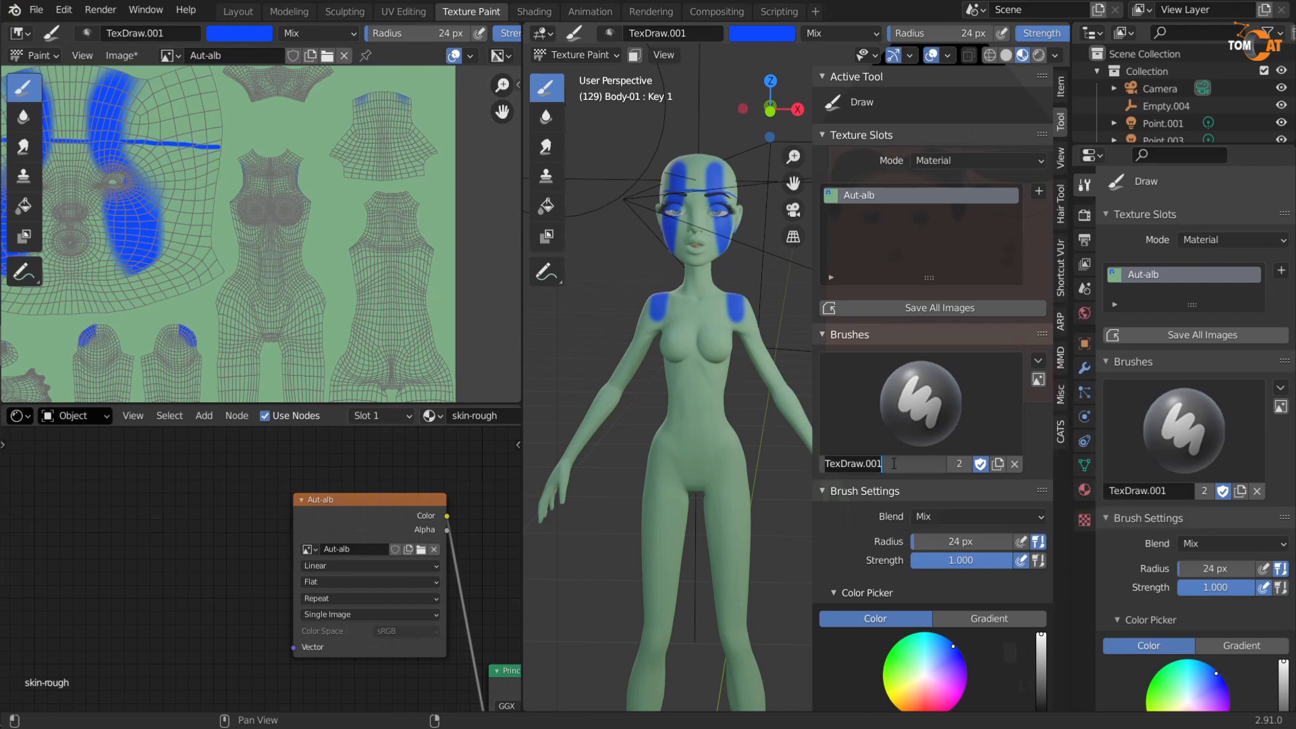
{"action": "type", "text": "A"}
{"action": "type", "text": "-soft brush"}
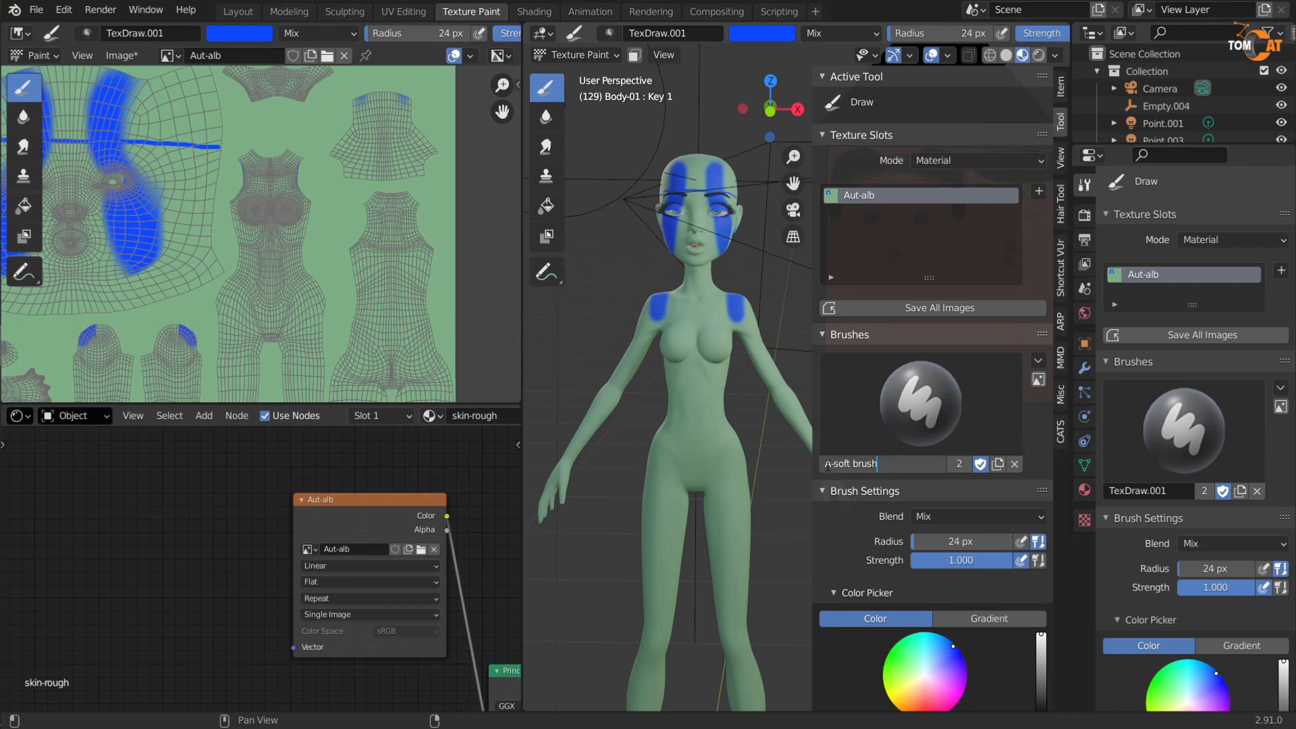
{"action": "key", "text": "Return"}
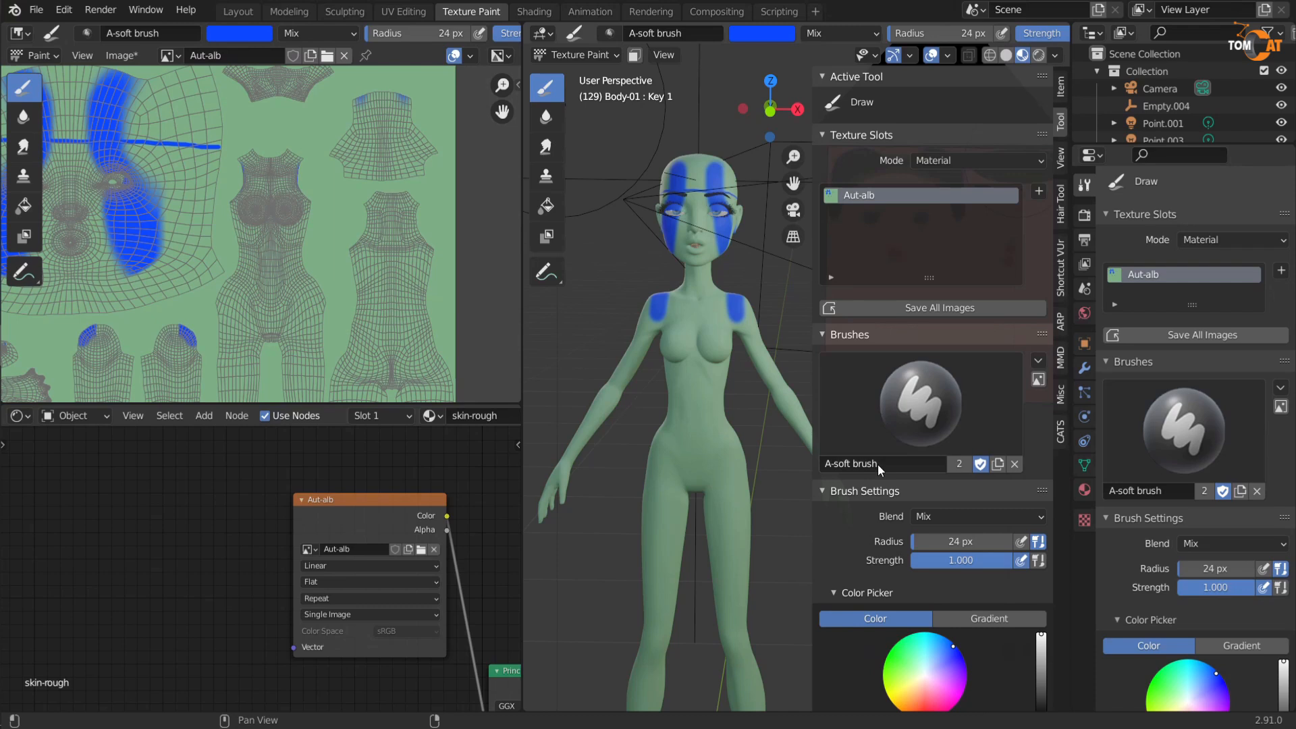
Step: Apply the Sharp falloff preset to A-soft brush and pull its middle curve point down to about X 0.22, Y 0.22
{"action": "left_click", "coordinate": [919, 403]}
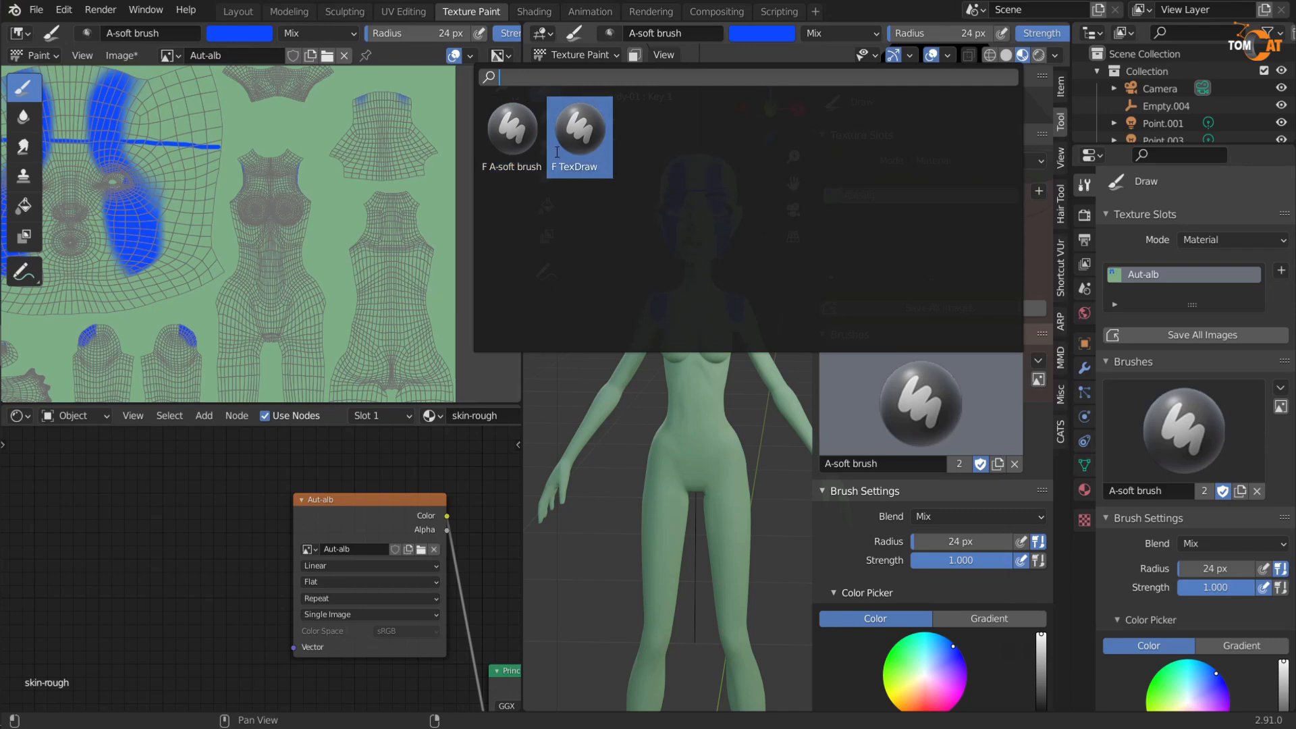
{"action": "left_click", "coordinate": [502, 142]}
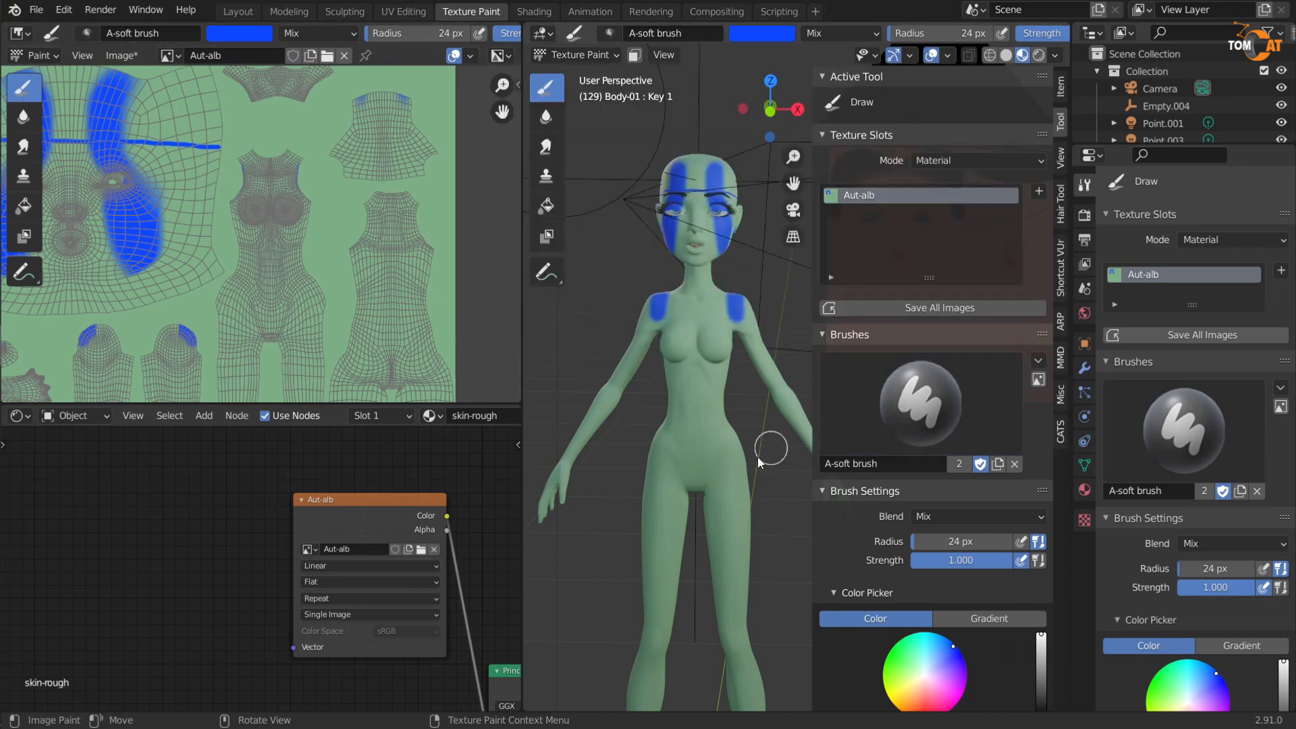
{"action": "scroll", "coordinate": [842, 528], "scroll_direction": "down", "scroll_amount": 3}
{"action": "scroll", "coordinate": [838, 506], "scroll_direction": "down", "scroll_amount": 12}
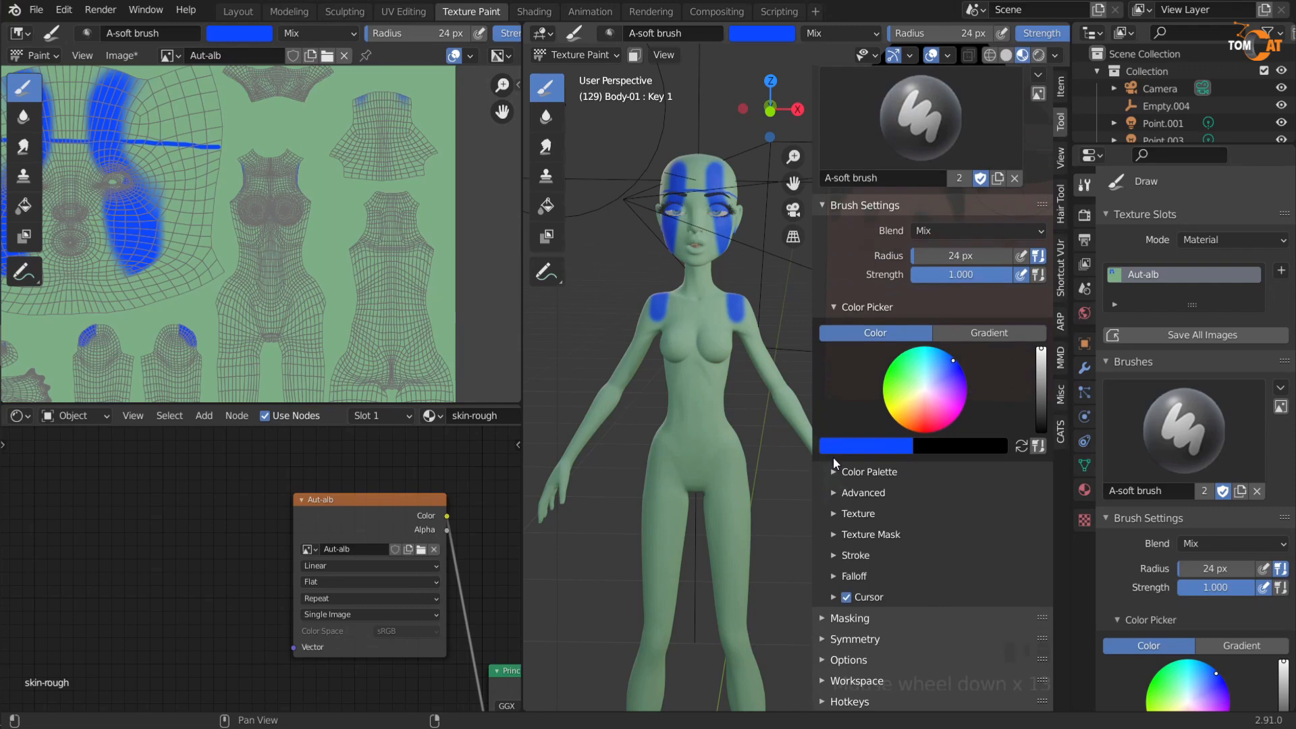
{"action": "left_click", "coordinate": [832, 575]}
{"action": "scroll", "coordinate": [953, 526], "scroll_direction": "down", "scroll_amount": 10}
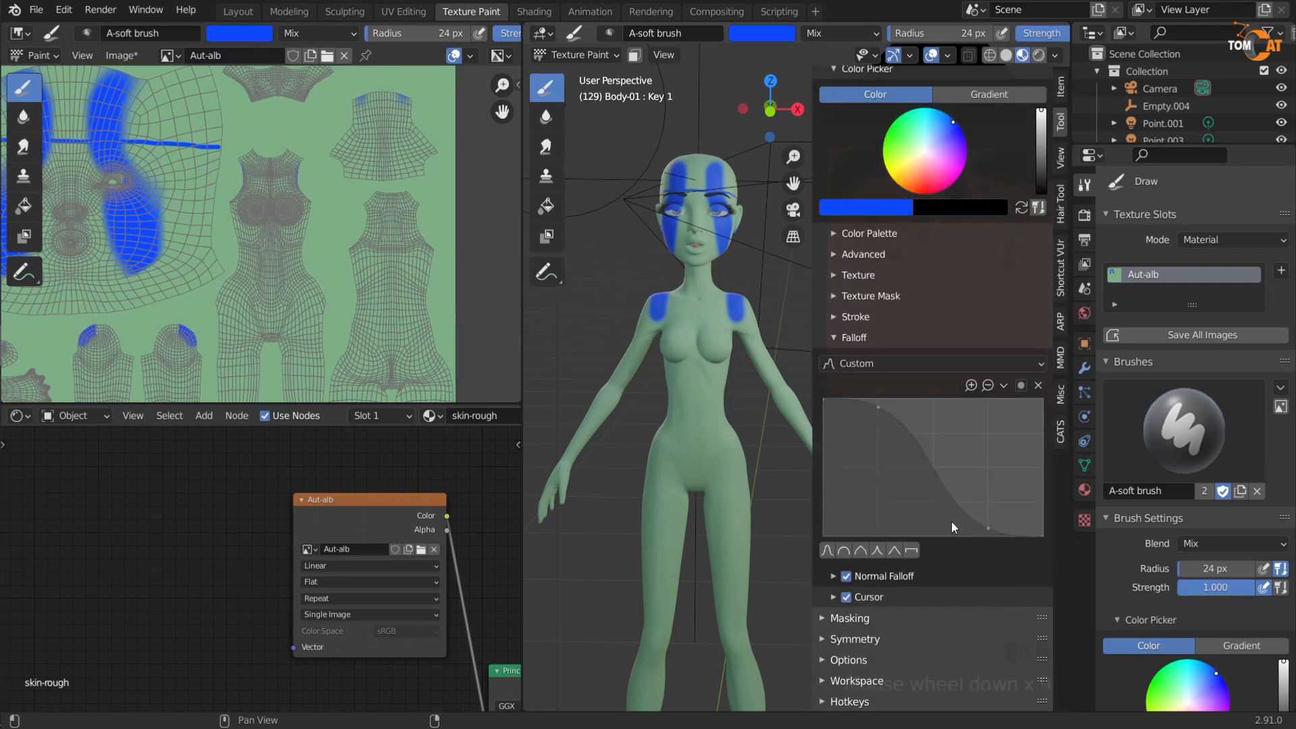
{"action": "left_click", "coordinate": [874, 551]}
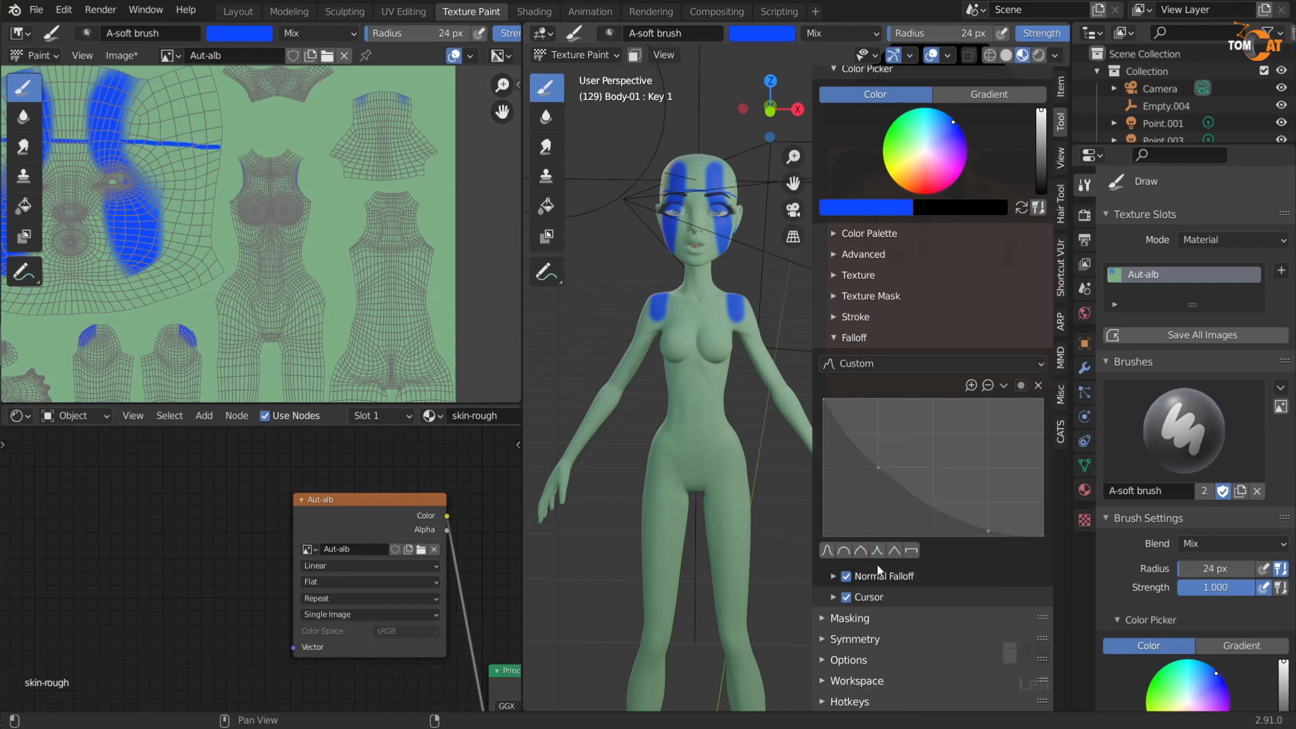
{"action": "left_click_drag", "start_coordinate": [878, 467], "coordinate": [871, 508]}
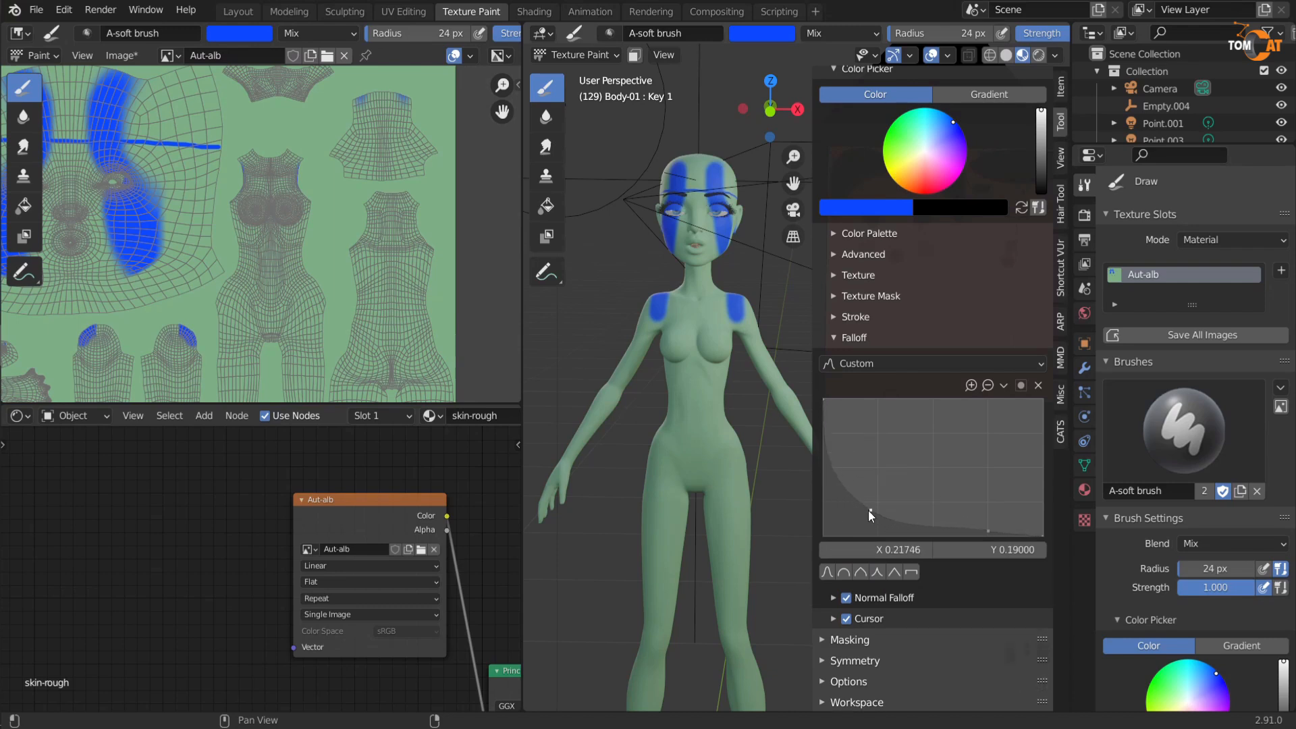
{"action": "mouse_move", "coordinate": [990, 532]}
{"action": "left_mouse_down"}
{"action": "mouse_move", "coordinate": [989, 505]}
{"action": "mouse_move", "coordinate": [925, 491]}
{"action": "mouse_move", "coordinate": [872, 506]}
{"action": "left_mouse_up"}
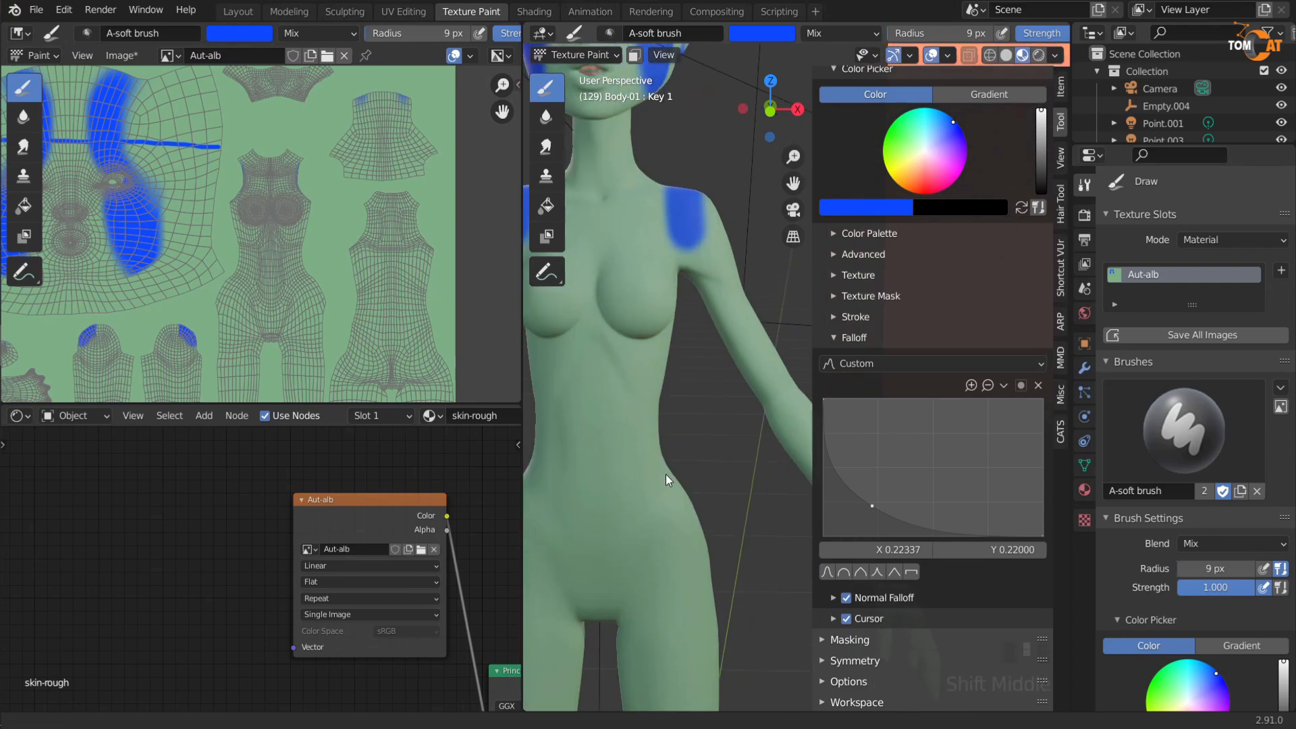
Step: Set the brush radius to 33 px and paint a mirrored blue test stroke down the abdomen with A-soft brush
{"action": "scroll", "coordinate": [665, 471], "scroll_direction": "up", "scroll_amount": 2}
{"action": "key", "text": "f"}
{"action": "left_click", "coordinate": [632, 441]}
{"action": "middle_click_drag", "start_coordinate": [622, 469], "coordinate": [689, 427], "text": "shift"}
{"action": "left_click_drag", "start_coordinate": [682, 369], "coordinate": [694, 594]}
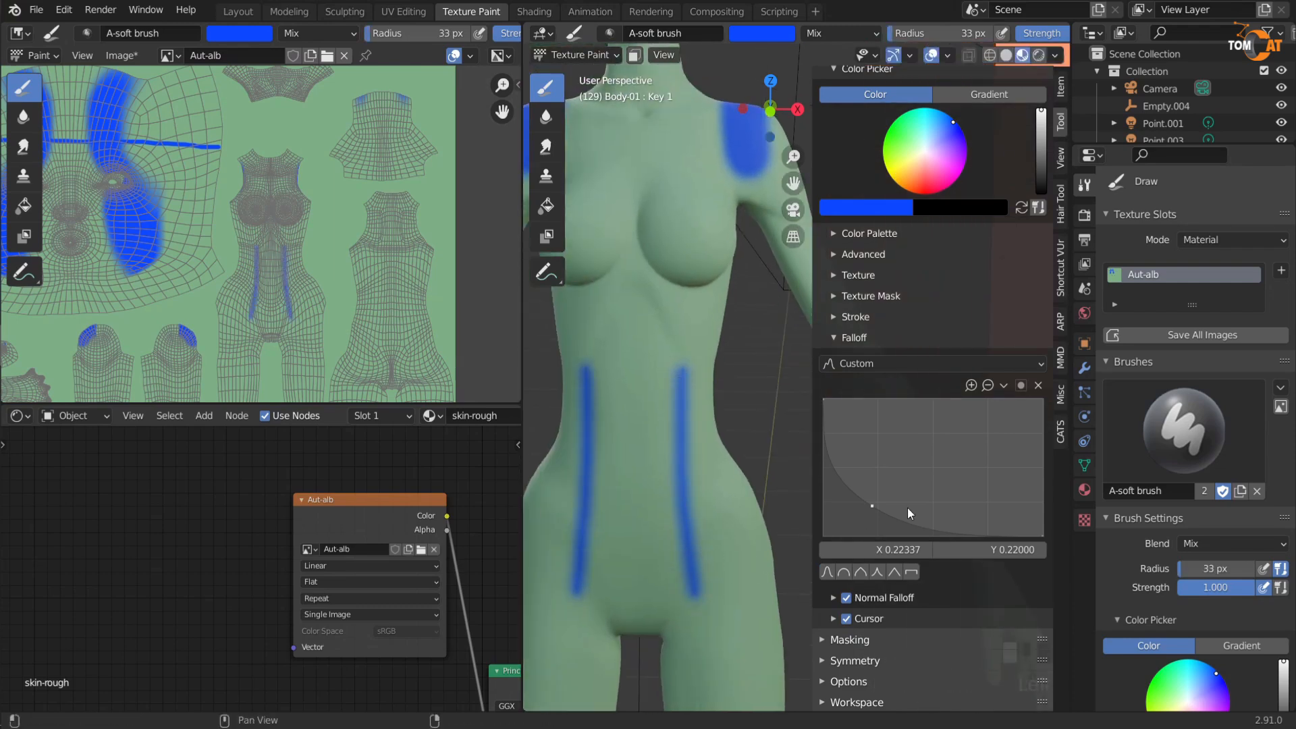
Step: Paint a comparison stroke down the middle of the abdomen with the TexDraw brush and switch back to A-soft brush
{"action": "scroll", "coordinate": [907, 358], "scroll_direction": "up", "scroll_amount": 11}
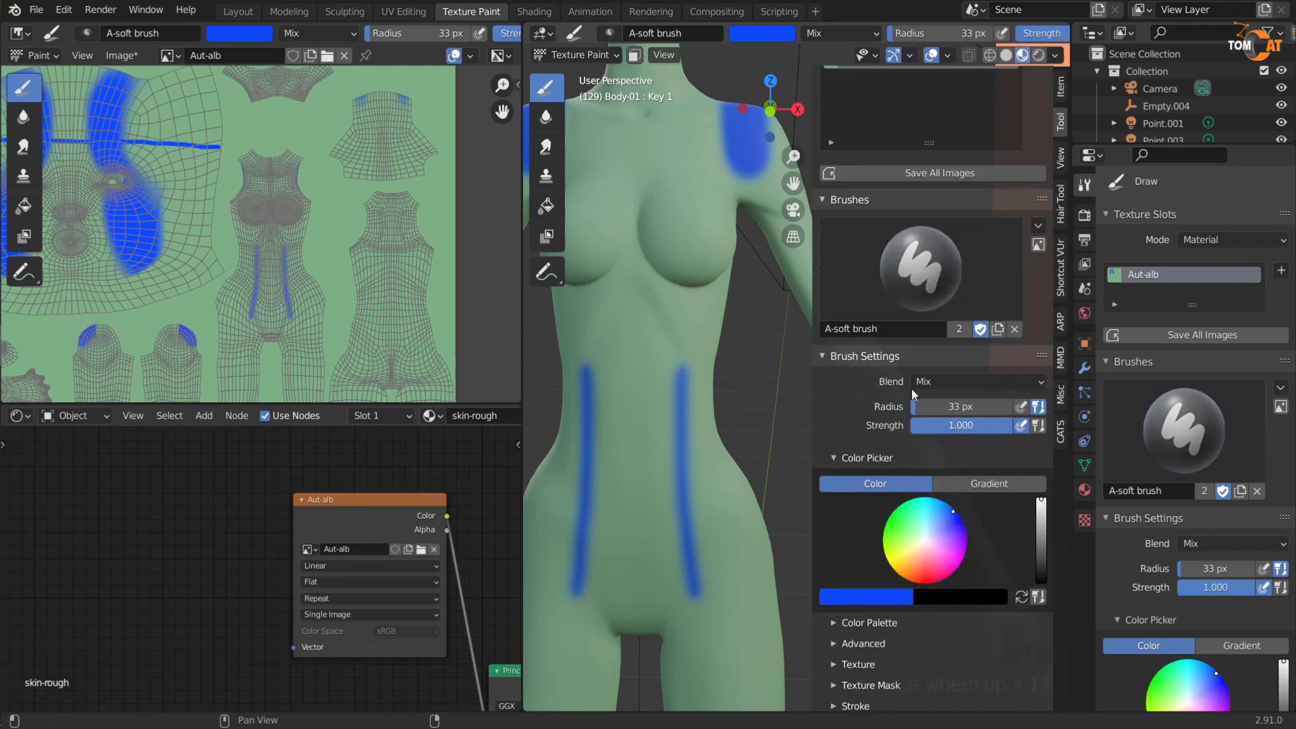
{"action": "left_click", "coordinate": [919, 306]}
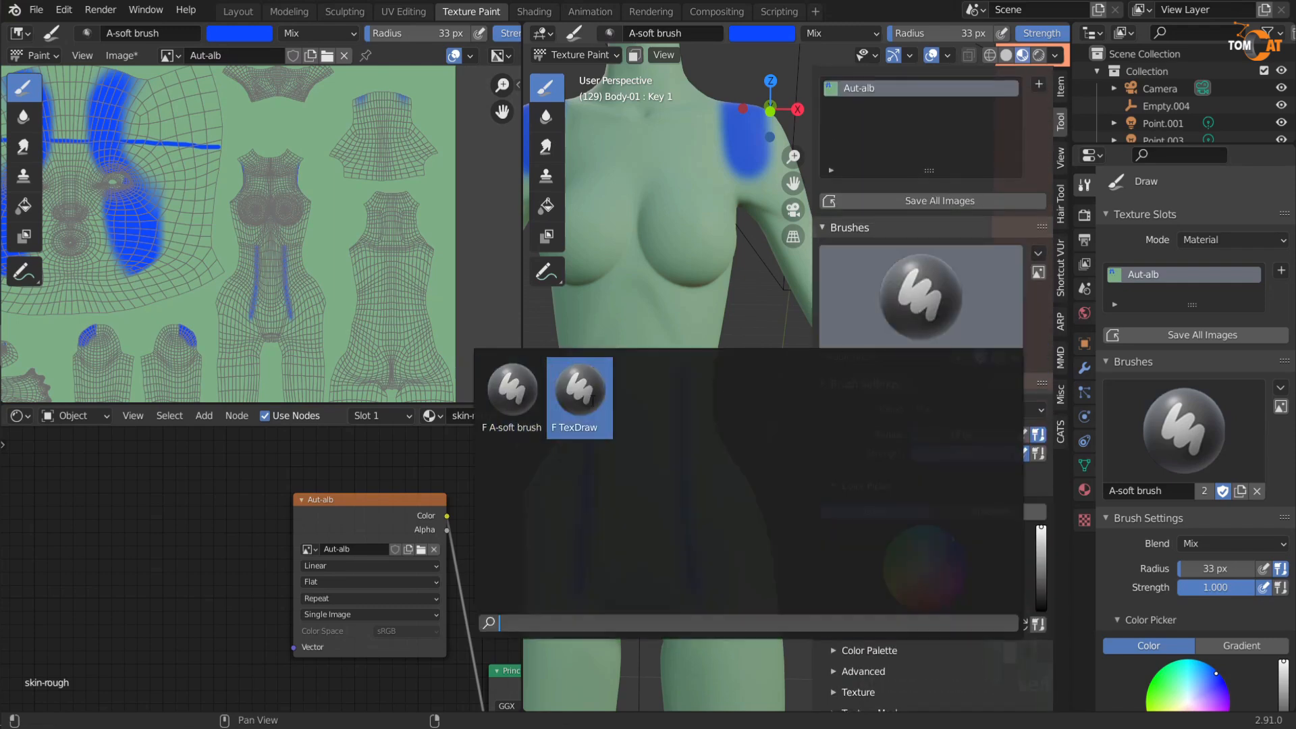
{"action": "left_click", "coordinate": [591, 398]}
{"action": "left_click_drag", "start_coordinate": [619, 374], "coordinate": [621, 487]}
{"action": "left_click", "coordinate": [895, 332]}
{"action": "left_click", "coordinate": [513, 391]}
{"action": "scroll", "coordinate": [670, 388], "scroll_direction": "down", "scroll_amount": 2}
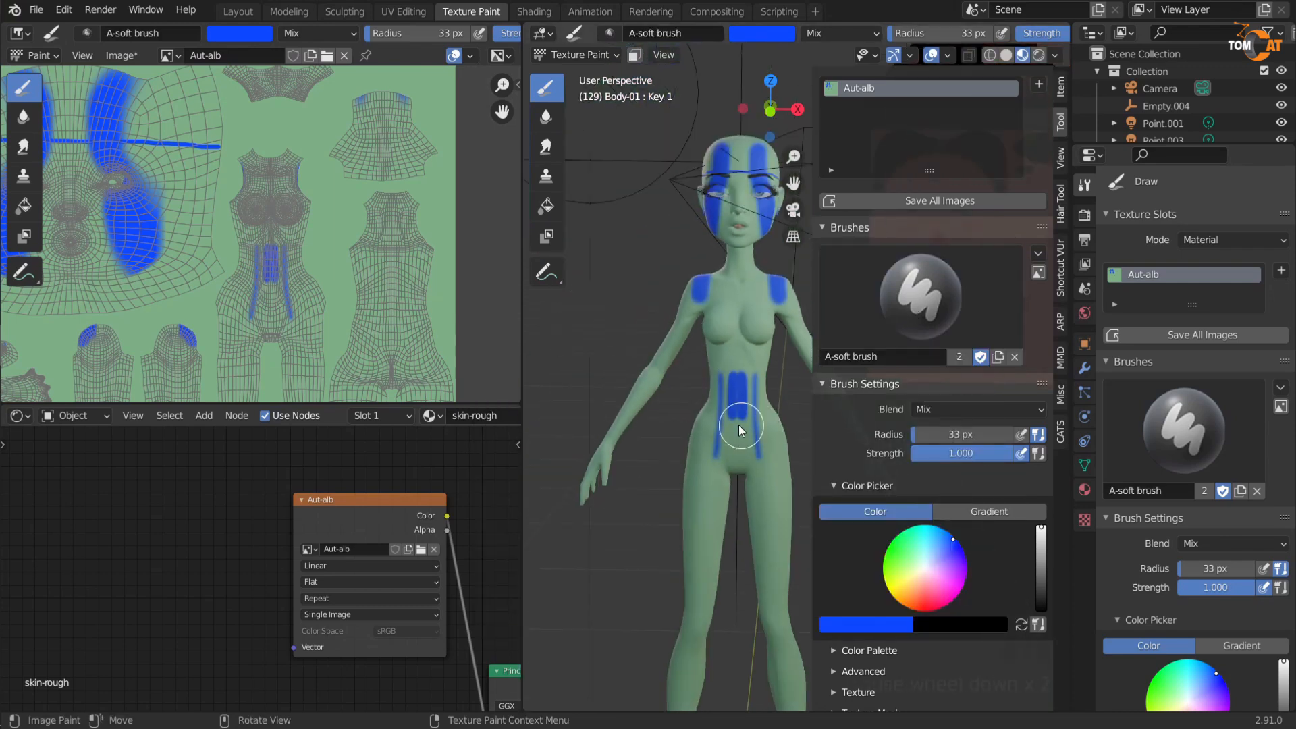
{"action": "middle_click_drag", "start_coordinate": [722, 347], "coordinate": [666, 350], "text": "shift"}
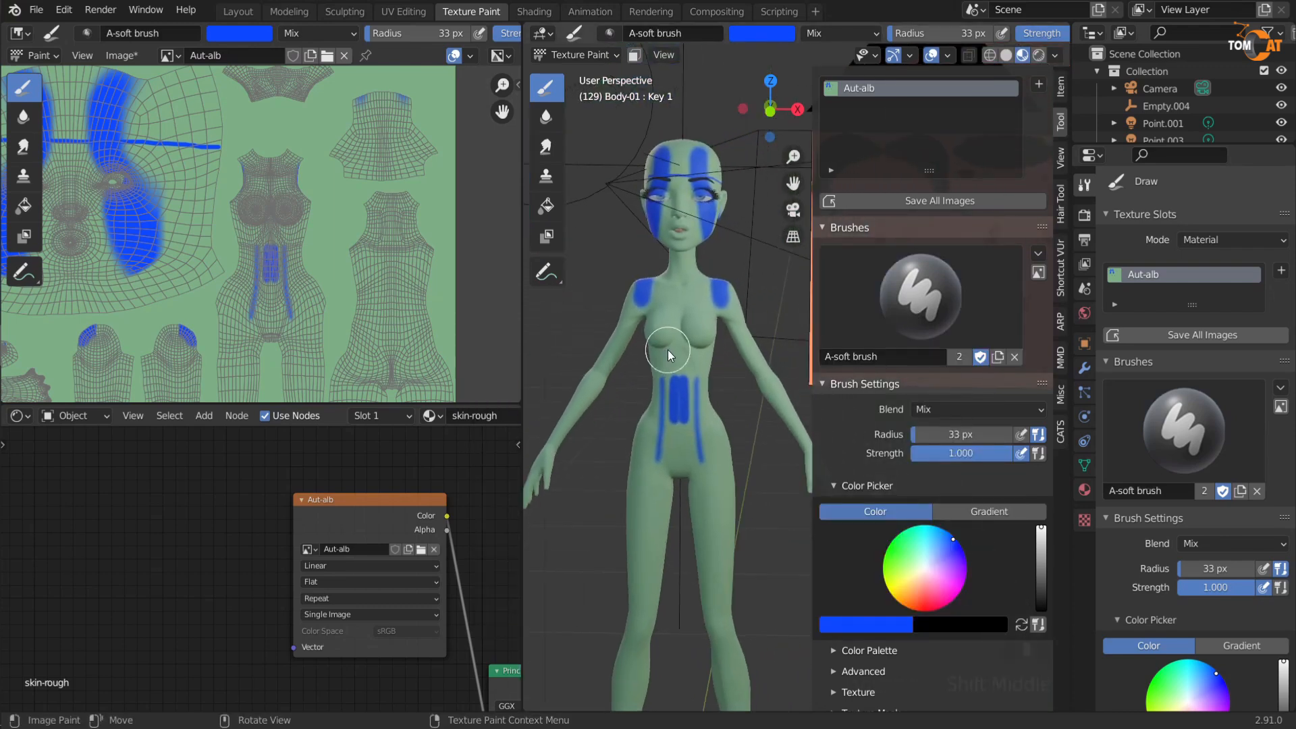
Step: Duplicate A-soft brush and rename the copy !!!delete
{"action": "left_click", "coordinate": [998, 358]}
{"action": "double_click", "coordinate": [909, 355]}
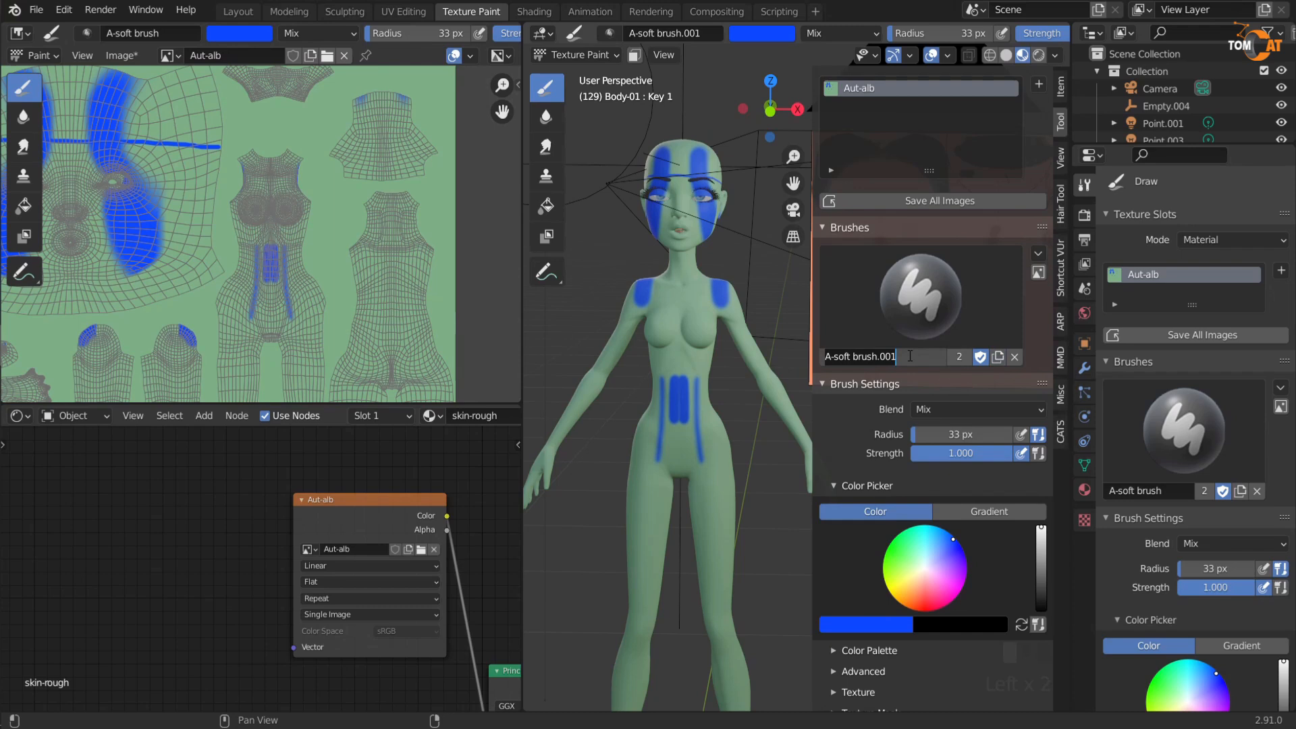
{"action": "type", "text": "!!!delete"}
{"action": "key", "text": "Return"}
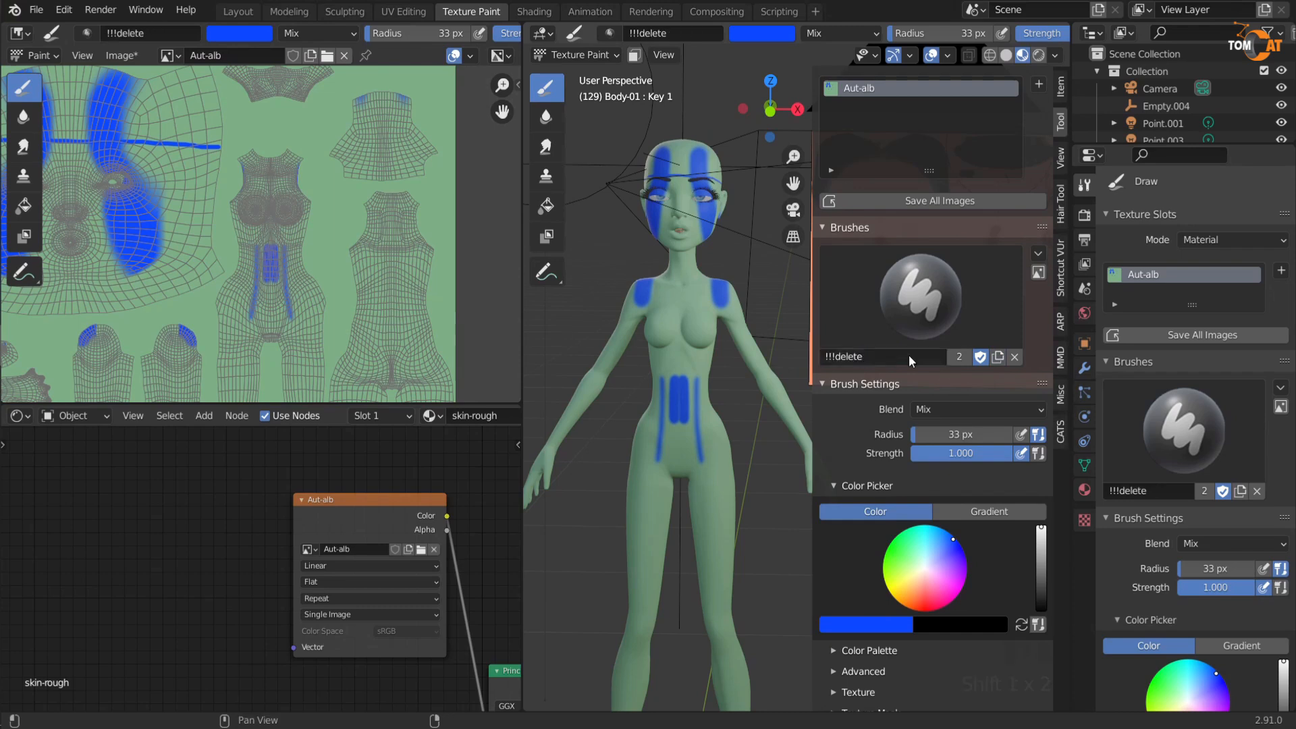
{"action": "left_click", "coordinate": [894, 309]}
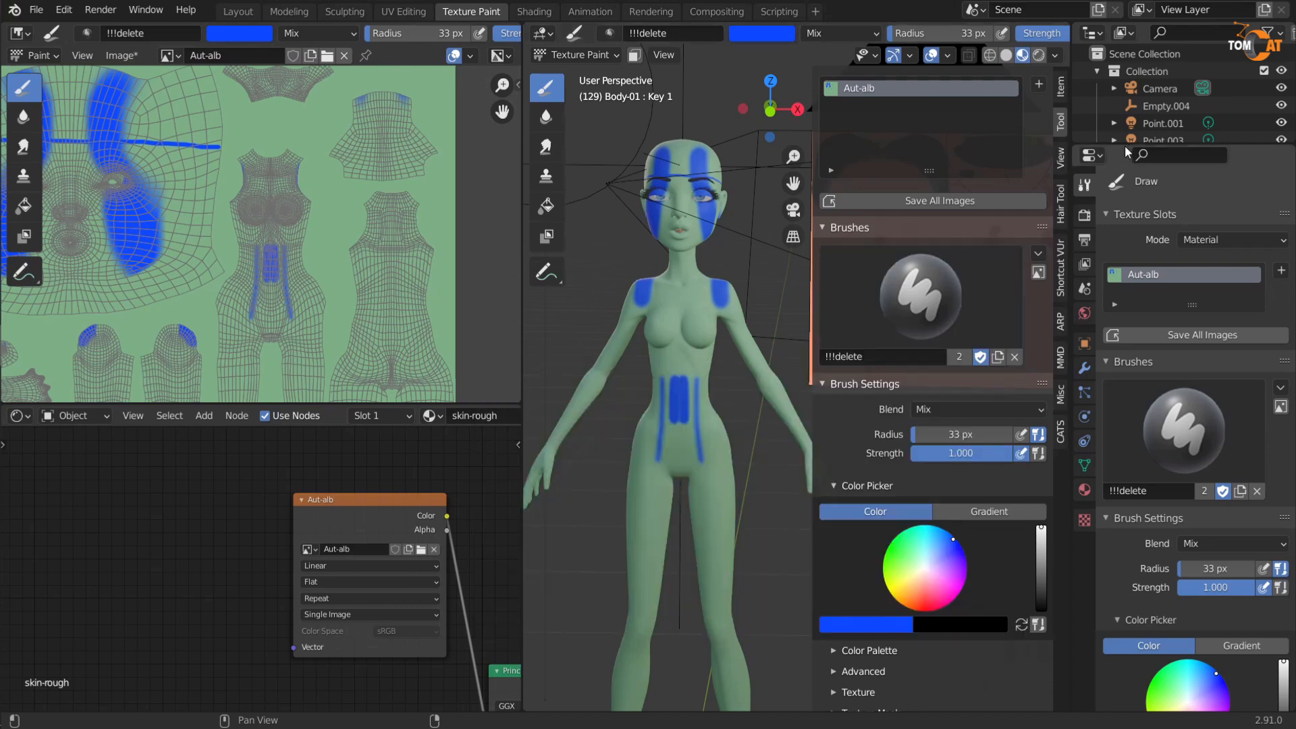
Step: Enlarge the Outliner, show its Blender File brush data, and delete the !!!delete brush from it
{"action": "left_click_drag", "start_coordinate": [1124, 144], "coordinate": [1124, 297]}
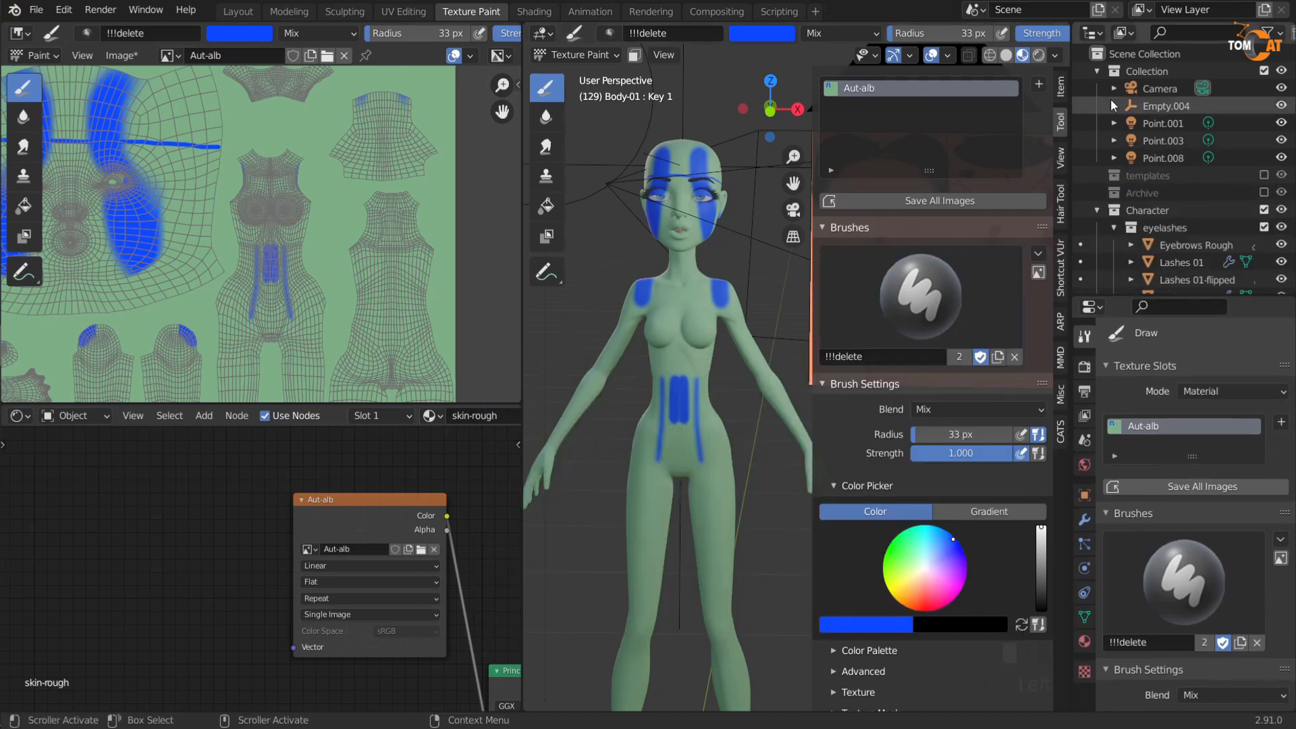
{"action": "left_click", "coordinate": [1125, 37]}
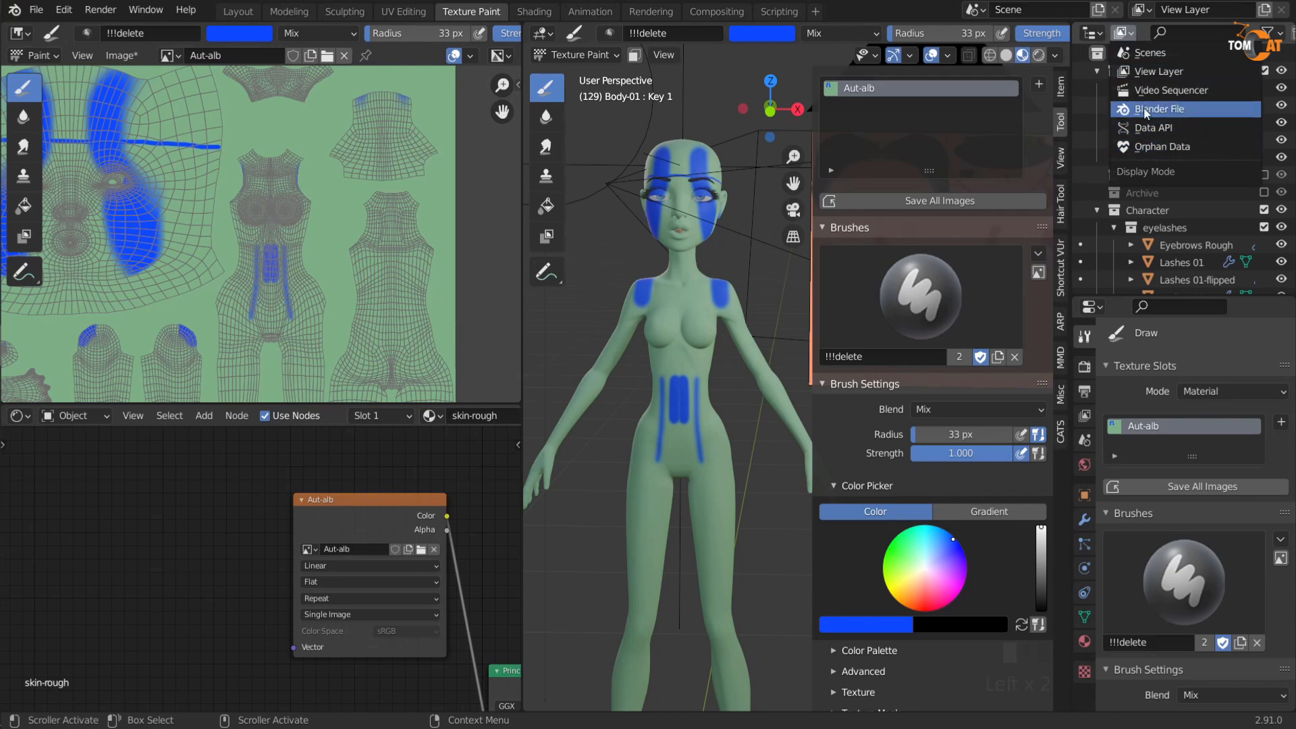
{"action": "left_click", "coordinate": [1143, 109]}
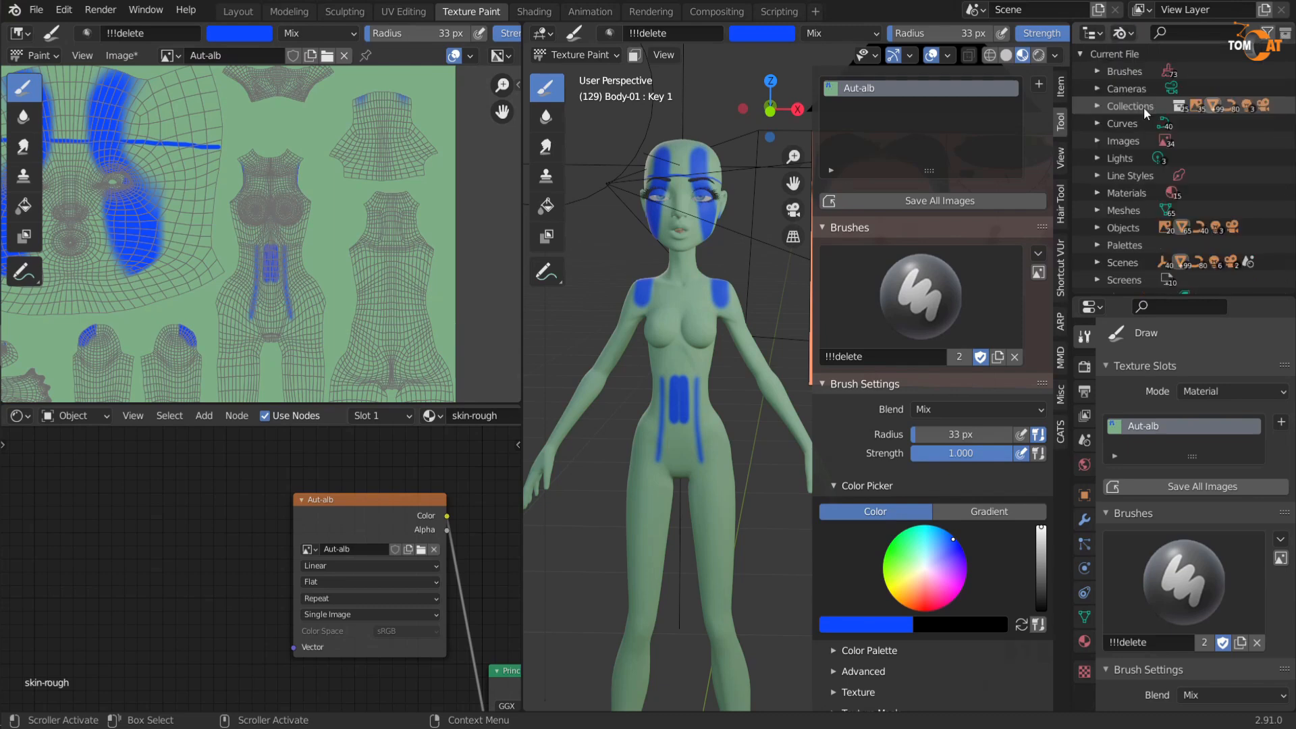
{"action": "left_click", "coordinate": [1096, 71]}
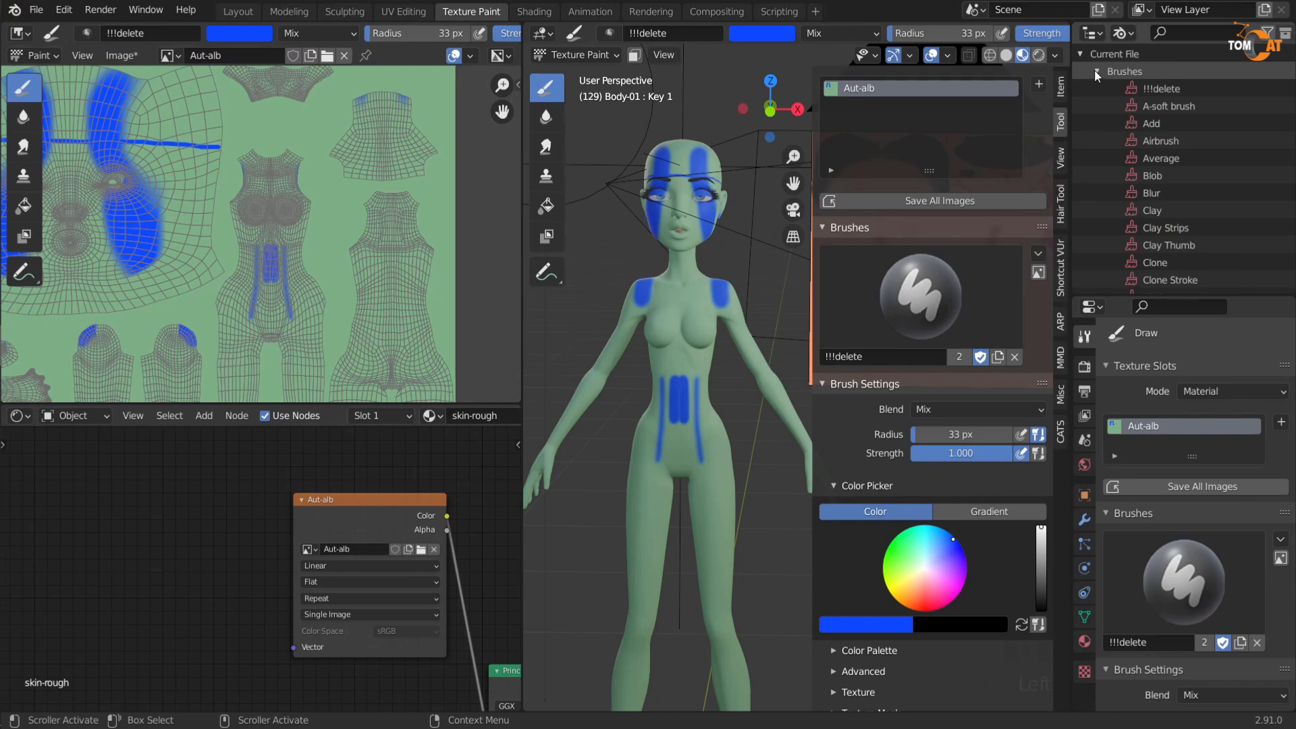
{"action": "left_click", "coordinate": [1157, 87]}
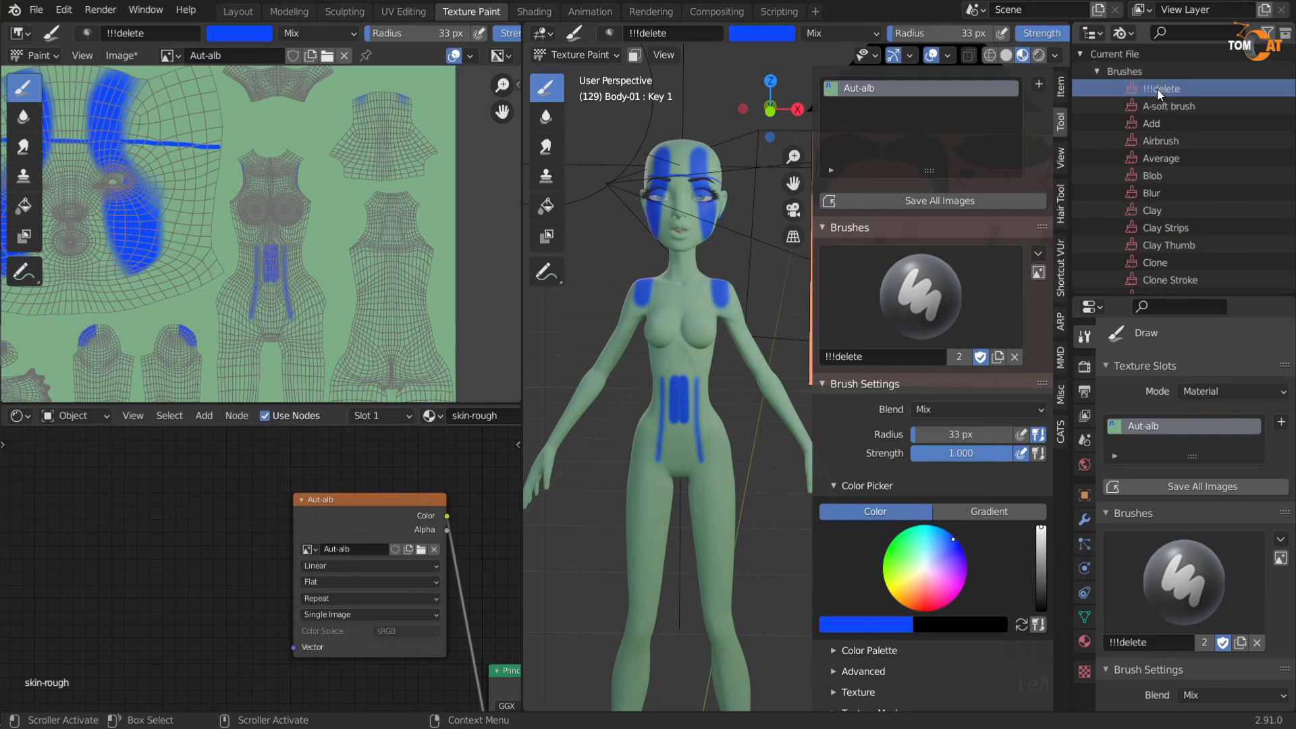
{"action": "right_click", "coordinate": [1157, 88]}
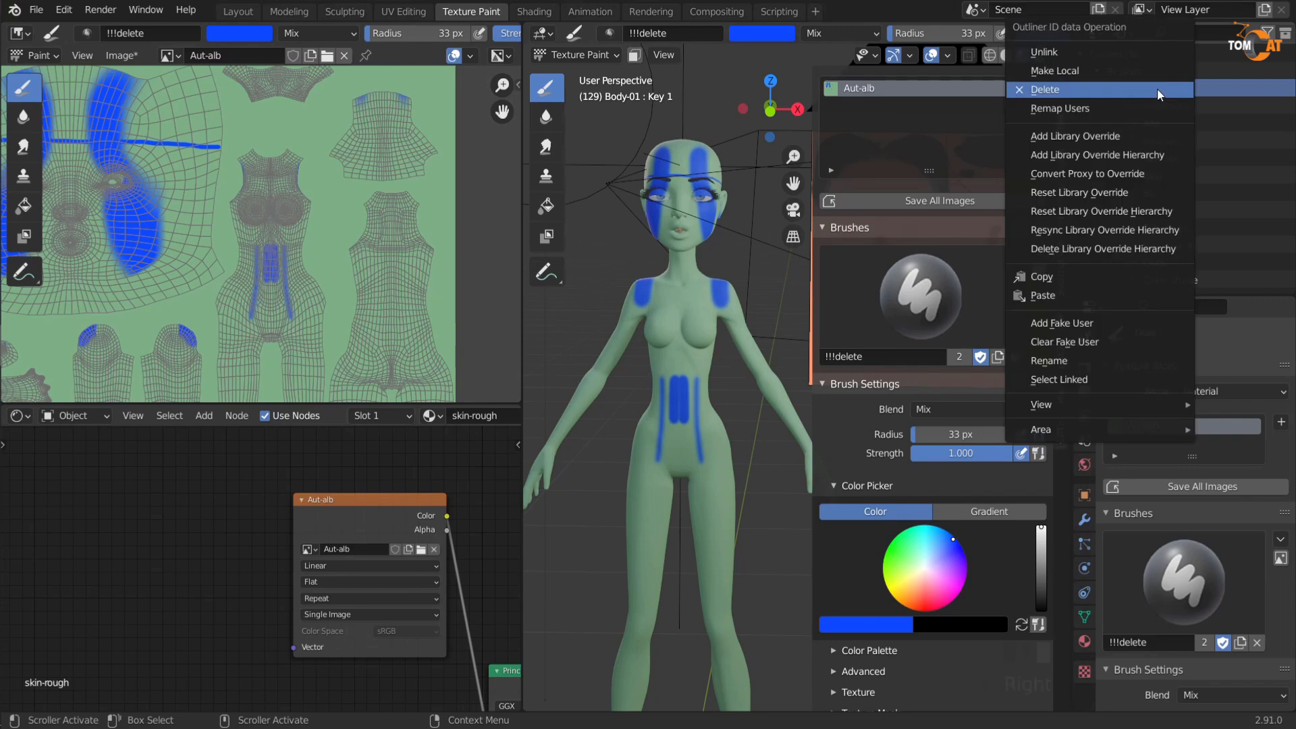
{"action": "left_click", "coordinate": [1144, 93]}
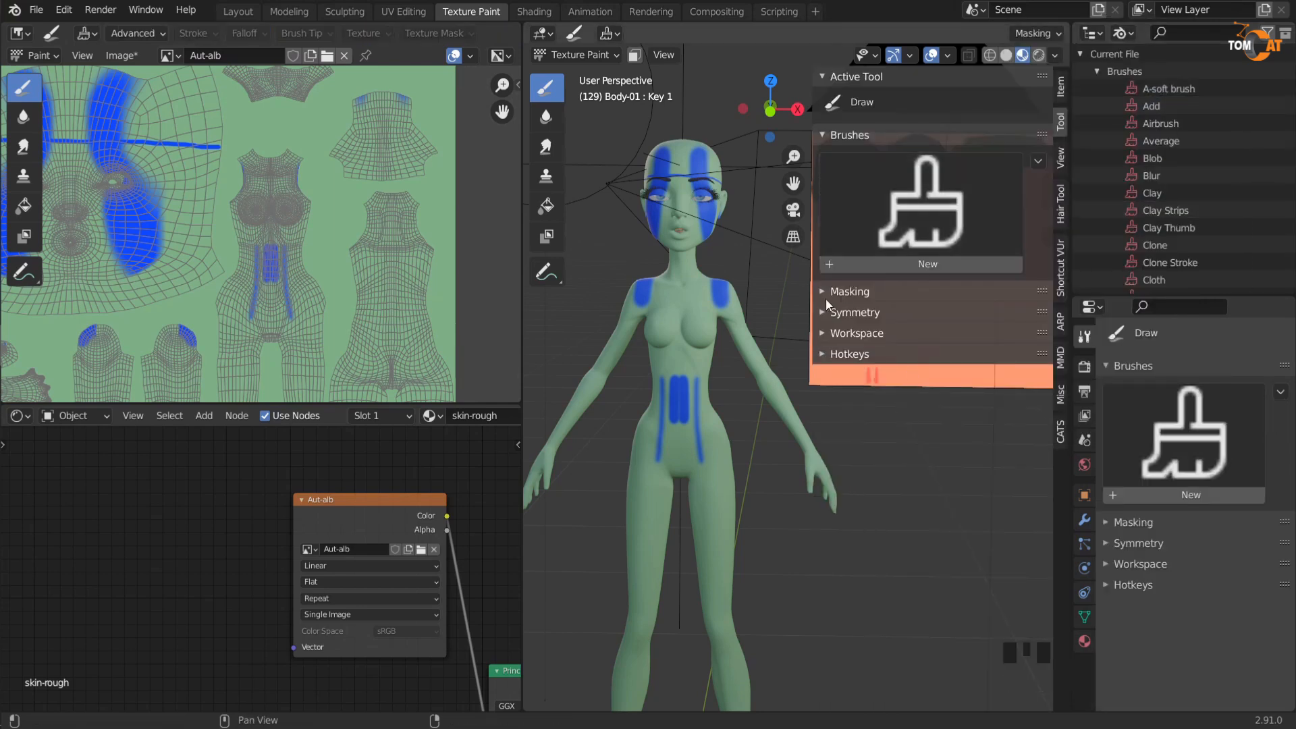
Step: Reactivate the Draw tool with A-soft brush and paint a soft blue stroke down the center of the chest
{"action": "left_click", "coordinate": [546, 87]}
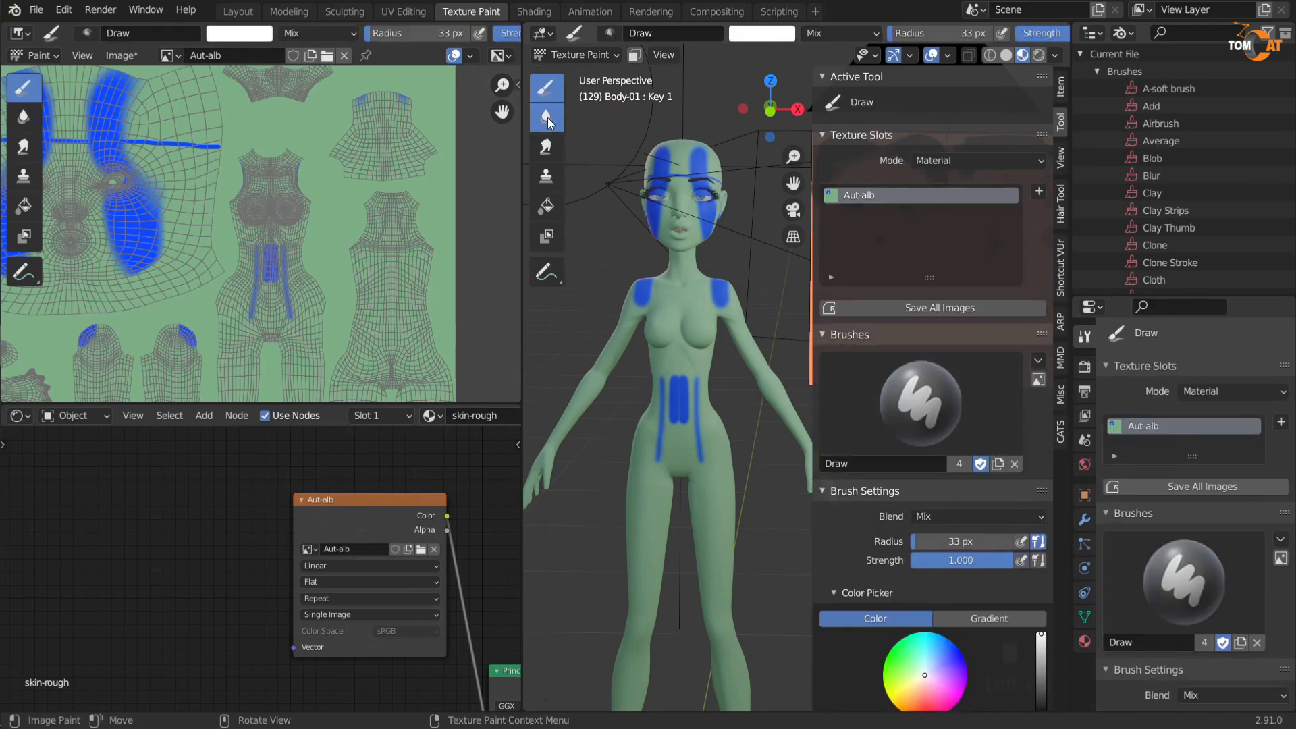
{"action": "left_click", "coordinate": [843, 378]}
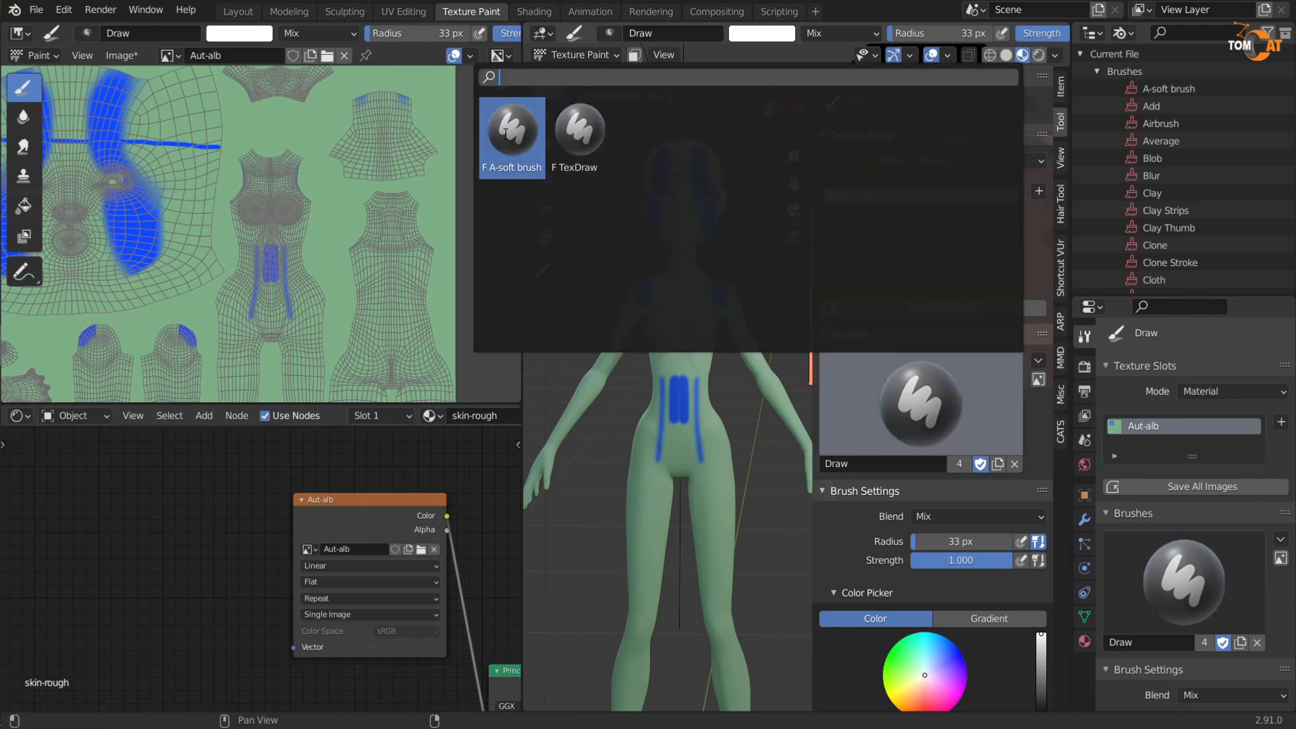
{"action": "left_click", "coordinate": [493, 177]}
{"action": "scroll", "coordinate": [666, 351], "scroll_direction": "up", "scroll_amount": 2}
{"action": "left_click_drag", "start_coordinate": [666, 279], "coordinate": [660, 390]}
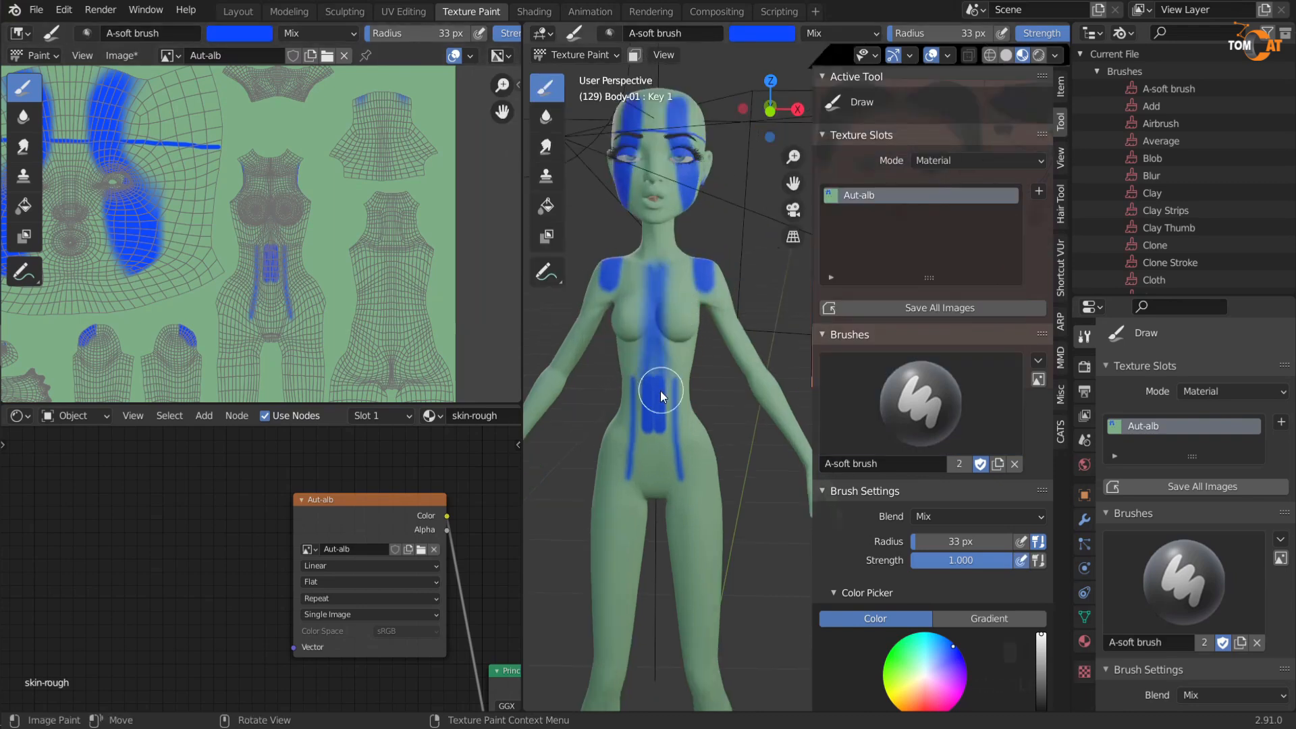
{"action": "scroll", "coordinate": [655, 335], "scroll_direction": "down", "scroll_amount": 2}
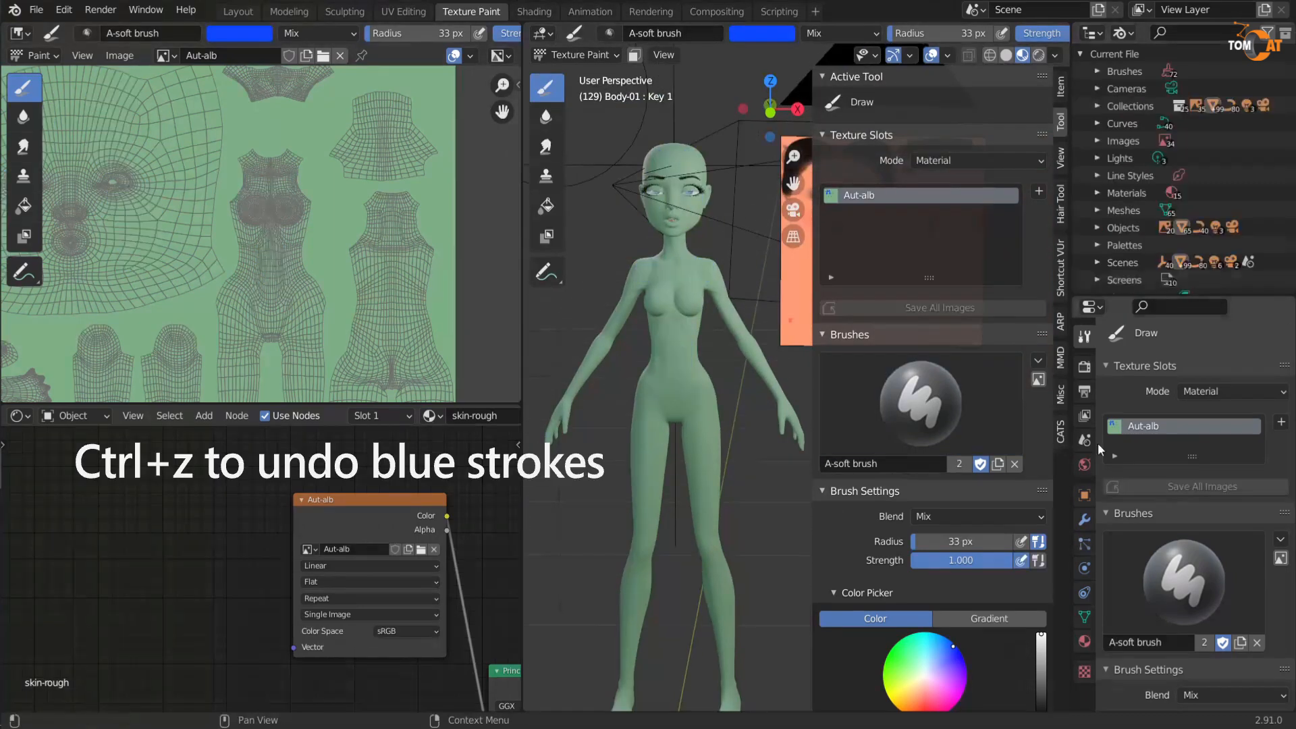
Step: Return the Outliner to View Layer display mode and narrow it together with the Properties editor
{"action": "left_click", "coordinate": [1122, 33]}
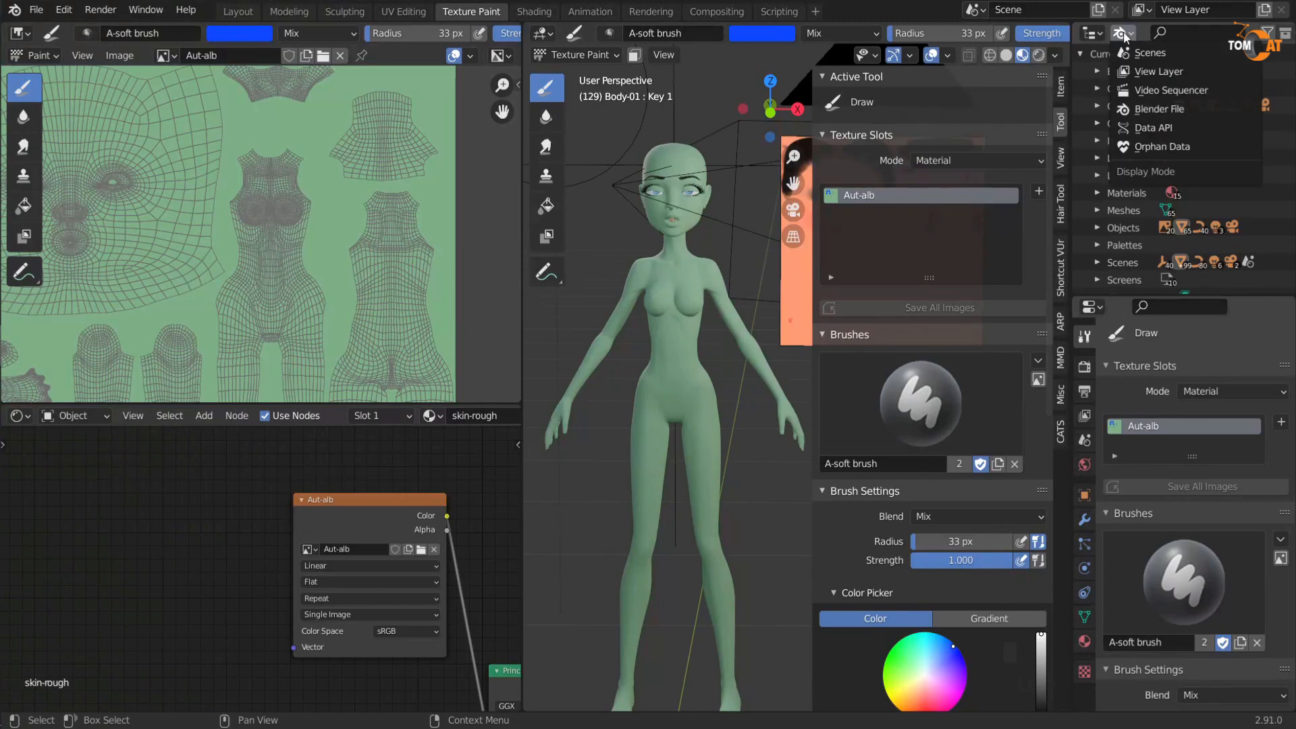
{"action": "left_click", "coordinate": [1141, 76]}
{"action": "left_click_drag", "start_coordinate": [1071, 178], "coordinate": [1145, 182]}
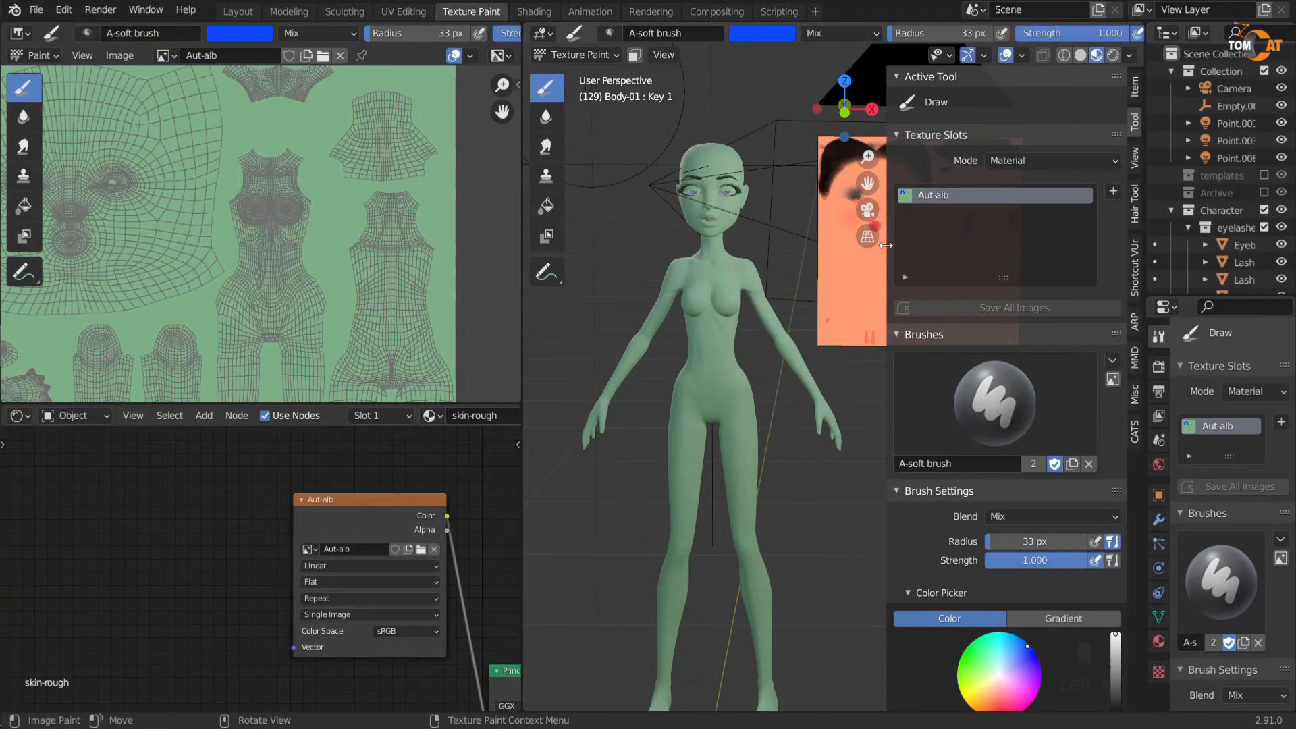
Step: Narrow the viewport's sidebar, widen the 3D viewport, and extend the Image Editor over the Shader Editor area
{"action": "left_click_drag", "start_coordinate": [885, 245], "coordinate": [950, 246]}
{"action": "left_click_drag", "start_coordinate": [531, 321], "coordinate": [378, 336]}
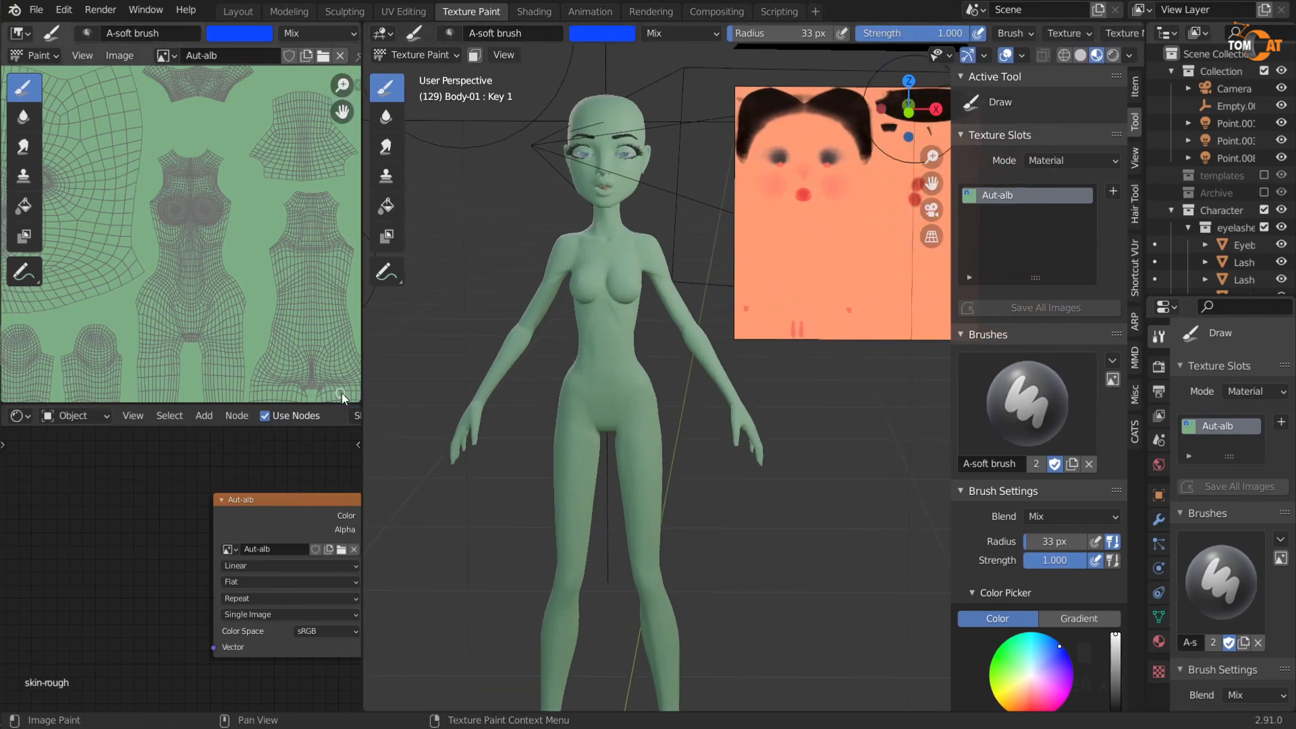
{"action": "left_click_drag", "start_coordinate": [353, 398], "coordinate": [310, 449]}
{"action": "middle_click_drag", "start_coordinate": [628, 352], "coordinate": [654, 364]}
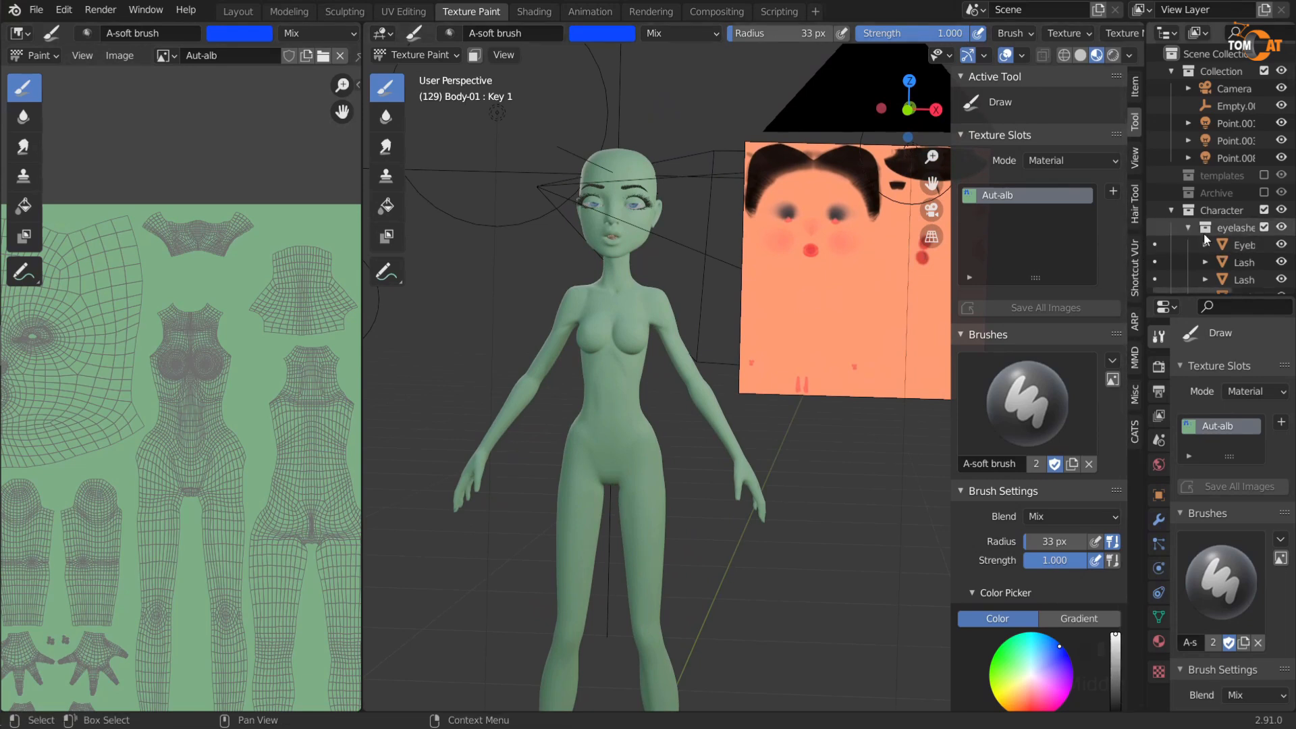
Step: Exclude the eyelashes collection from the view layer and move the eye, eyebrow, jumpsuit and tongue objects into it
{"action": "left_click", "coordinate": [1264, 227]}
{"action": "scroll", "coordinate": [1241, 219], "scroll_direction": "down", "scroll_amount": 3}
{"action": "left_click", "coordinate": [1235, 177]}
{"action": "scroll", "coordinate": [1235, 206], "scroll_direction": "down", "scroll_amount": 3}
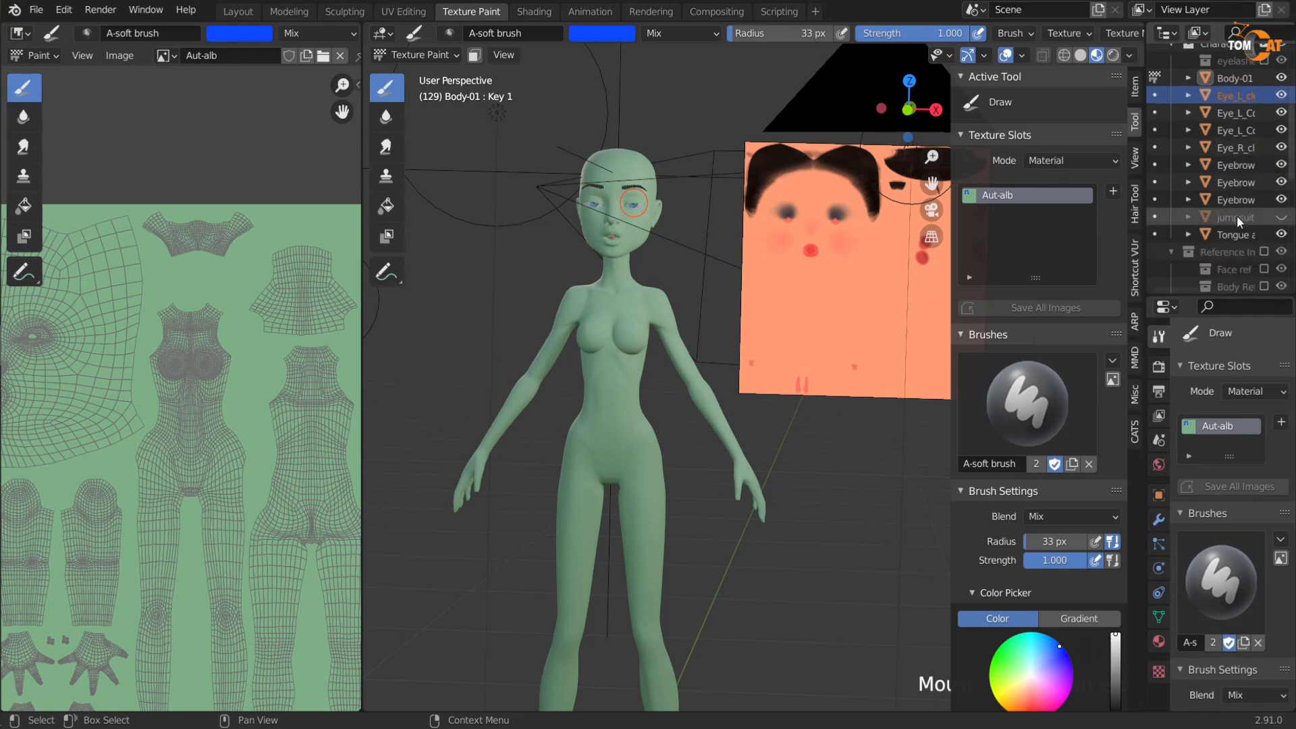
{"action": "left_click", "coordinate": [1239, 232], "text": "shift"}
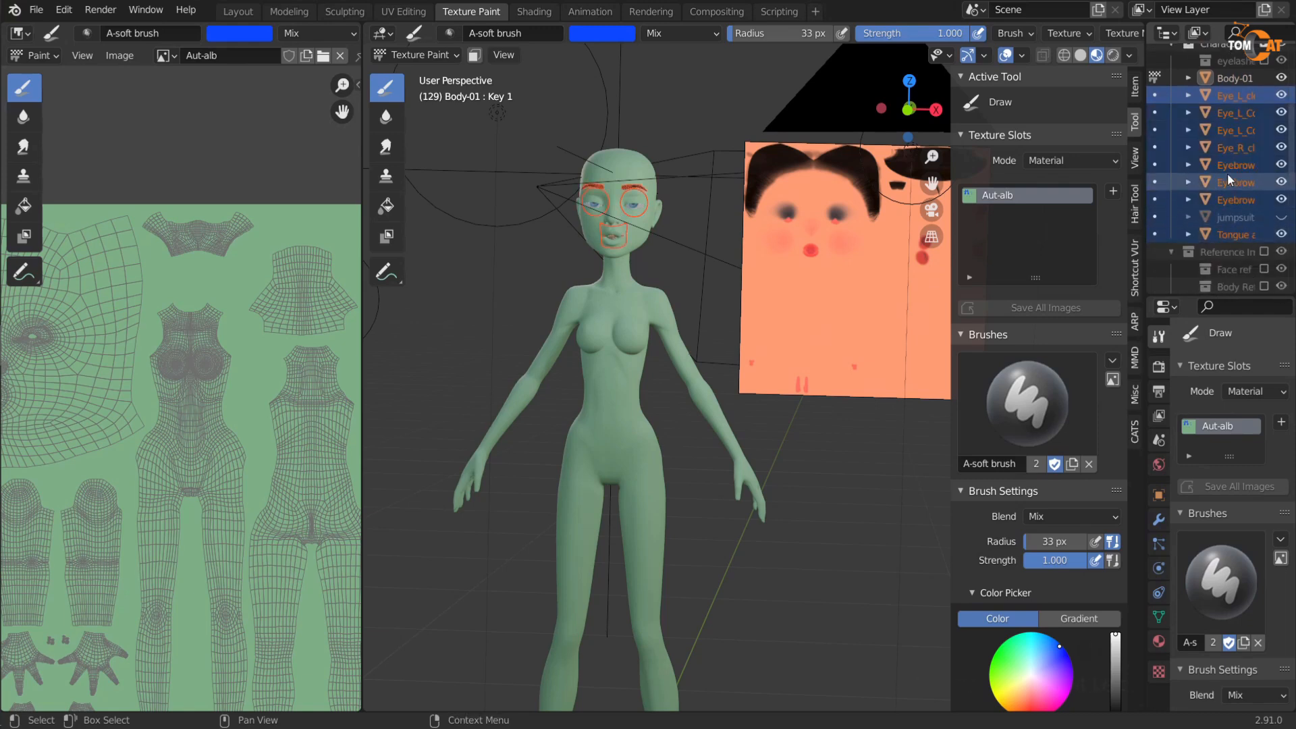
{"action": "key", "text": "m"}
{"action": "mouse_move", "coordinate": [1227, 174]}
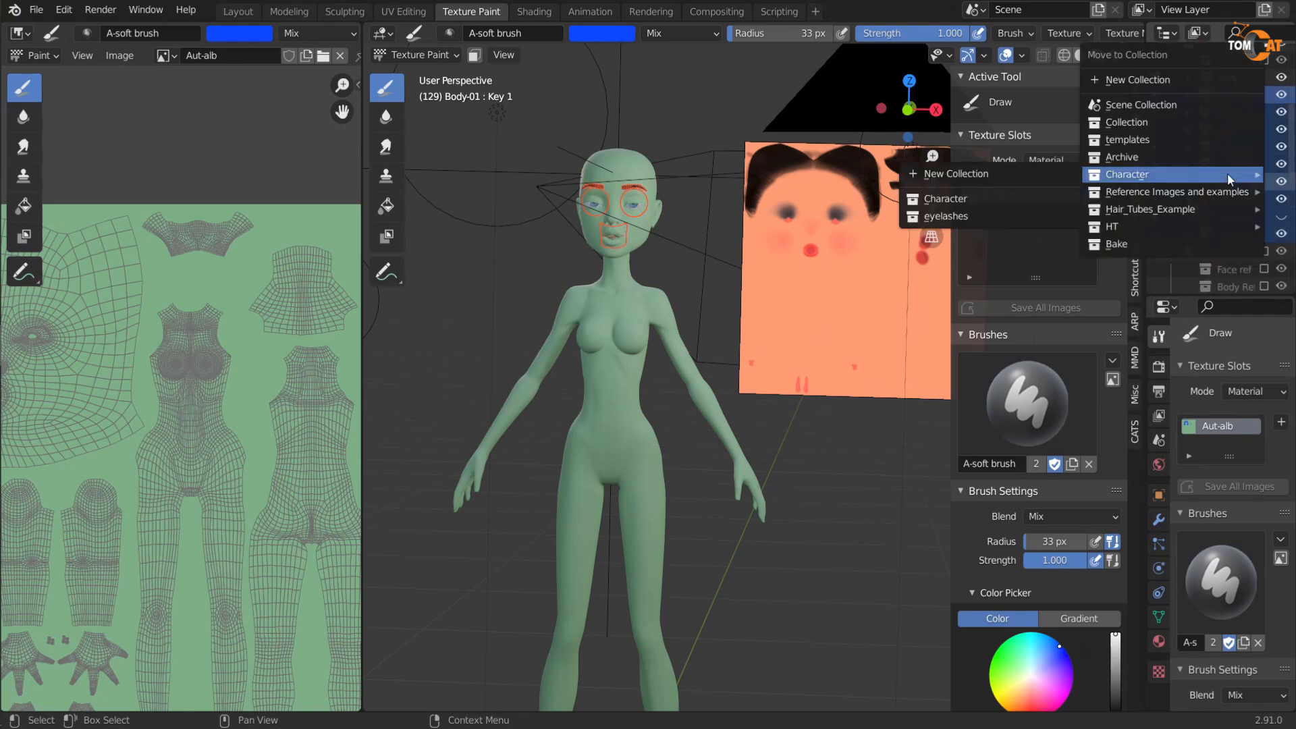
{"action": "left_click", "coordinate": [977, 216]}
{"action": "middle_click_drag", "start_coordinate": [905, 250], "coordinate": [674, 378]}
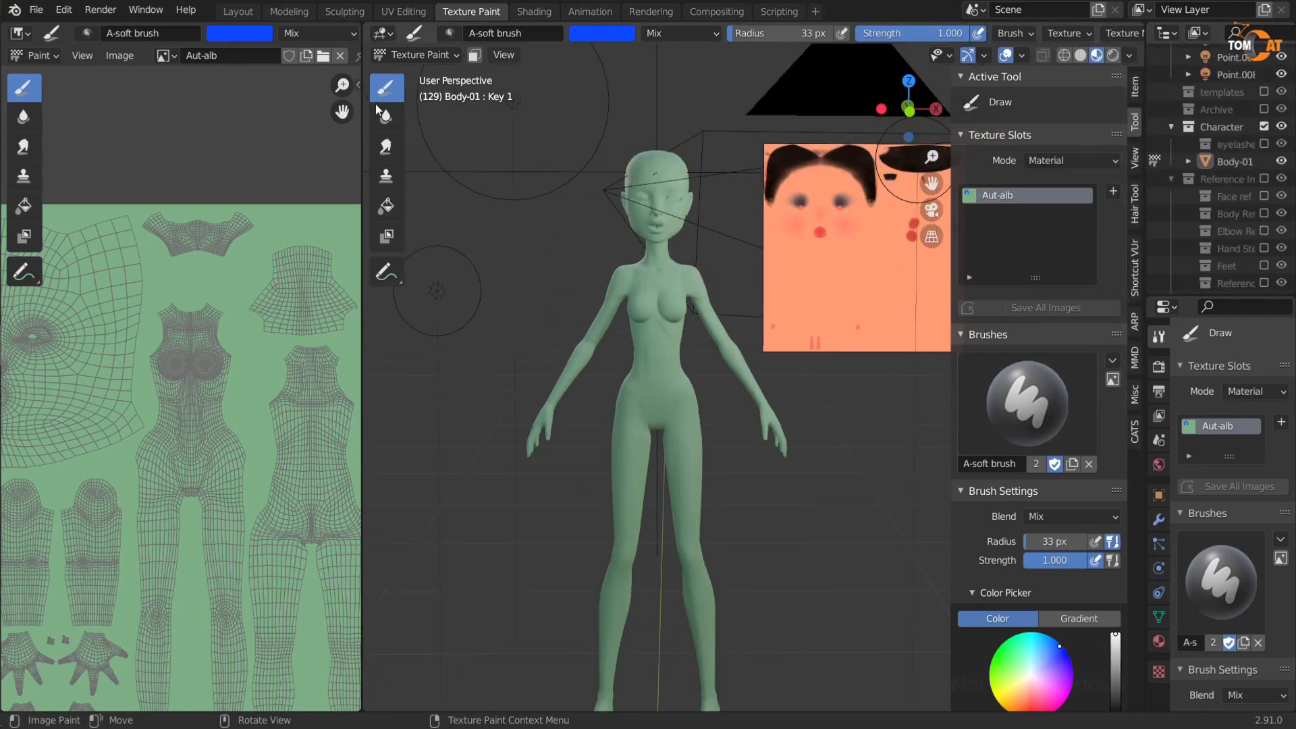
Step: Make the soft brush magenta, and flood the whole body with an orange skin color using the Fill tool
{"action": "scroll", "coordinate": [1040, 472], "scroll_direction": "down", "scroll_amount": 6}
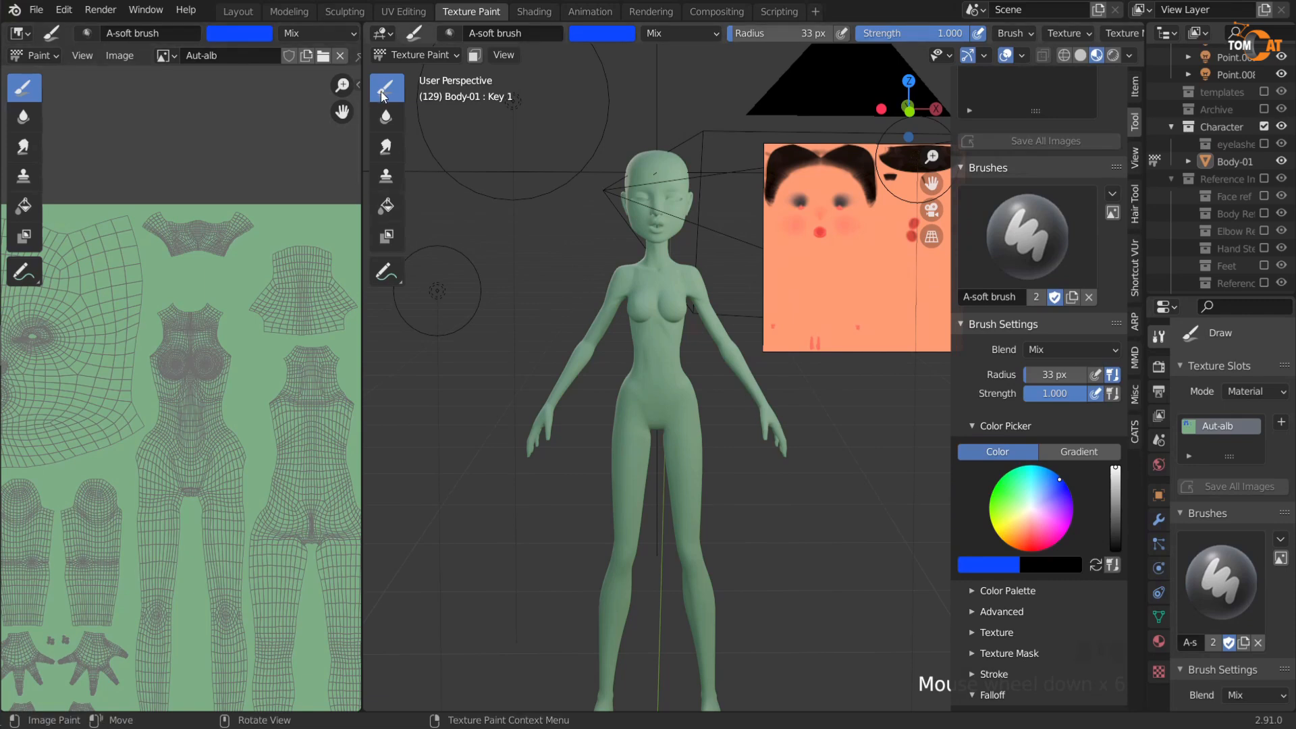
{"action": "left_click", "coordinate": [1069, 528]}
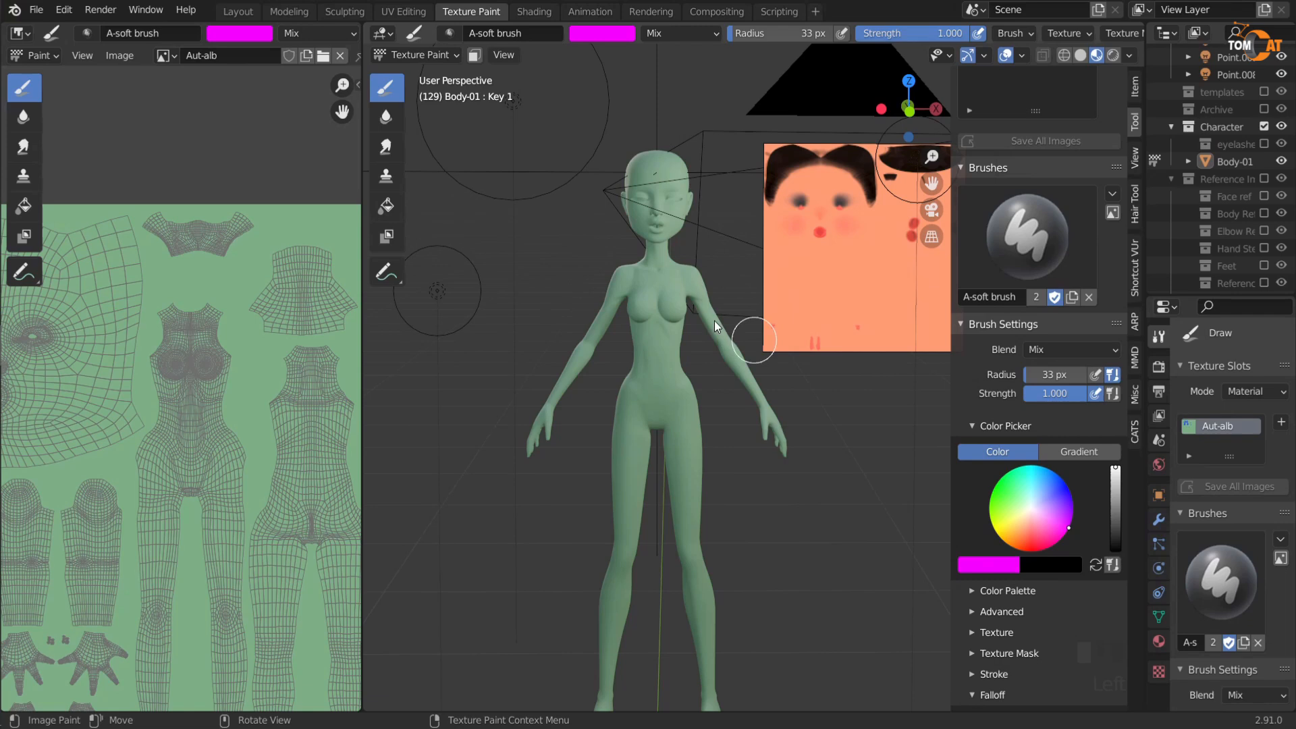
{"action": "left_click", "coordinate": [386, 205]}
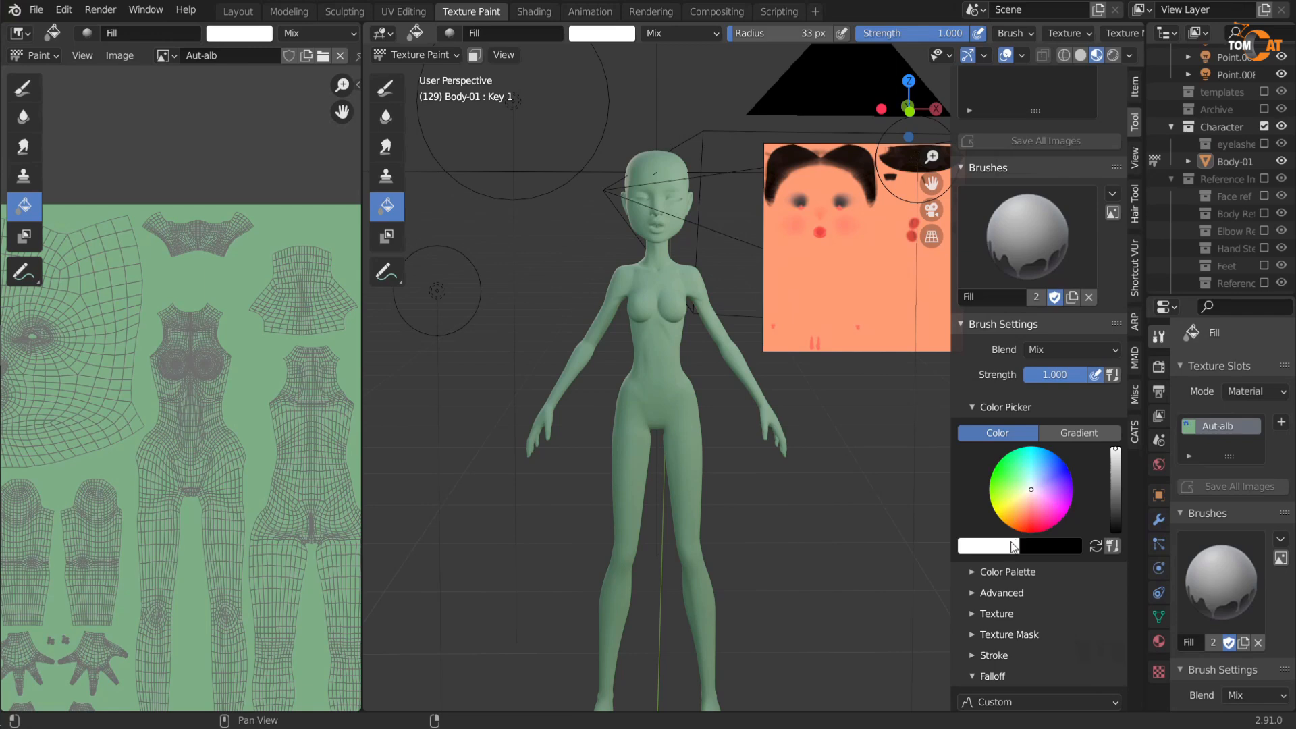
{"action": "left_click_drag", "start_coordinate": [1040, 506], "coordinate": [1022, 518]}
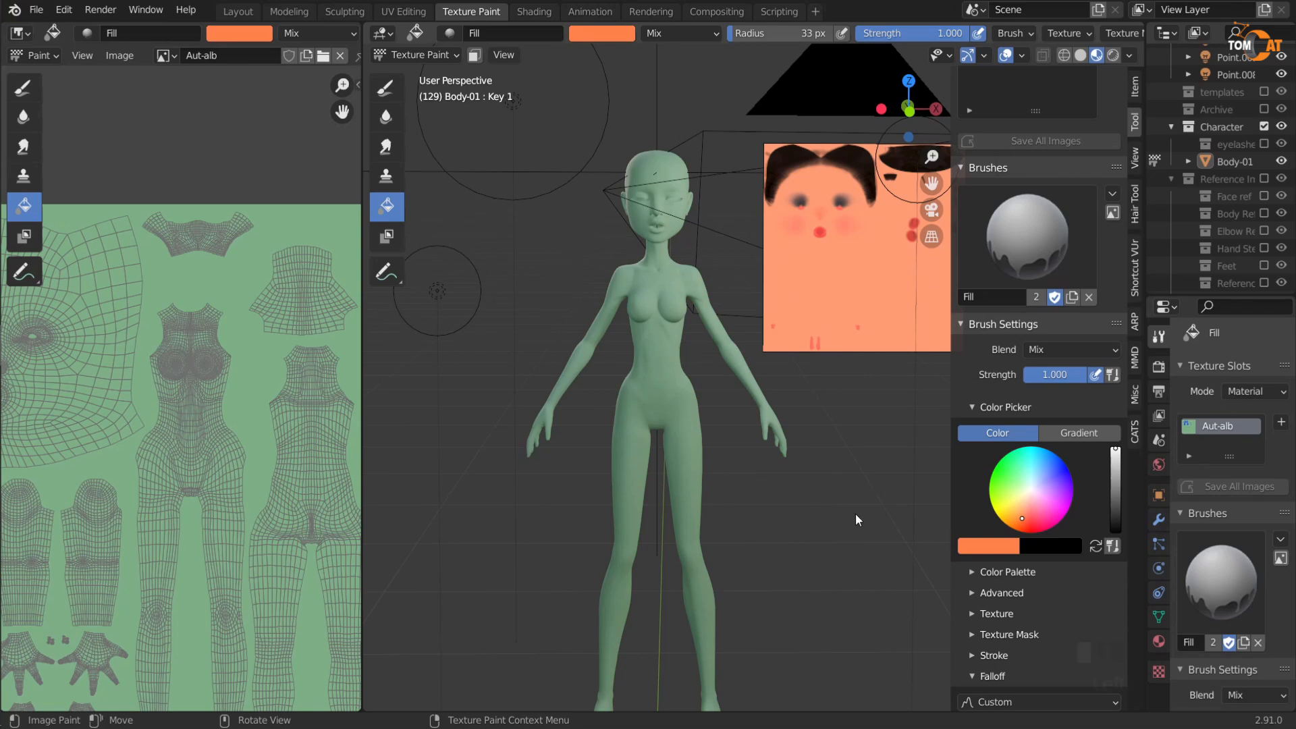
{"action": "left_click", "coordinate": [641, 341]}
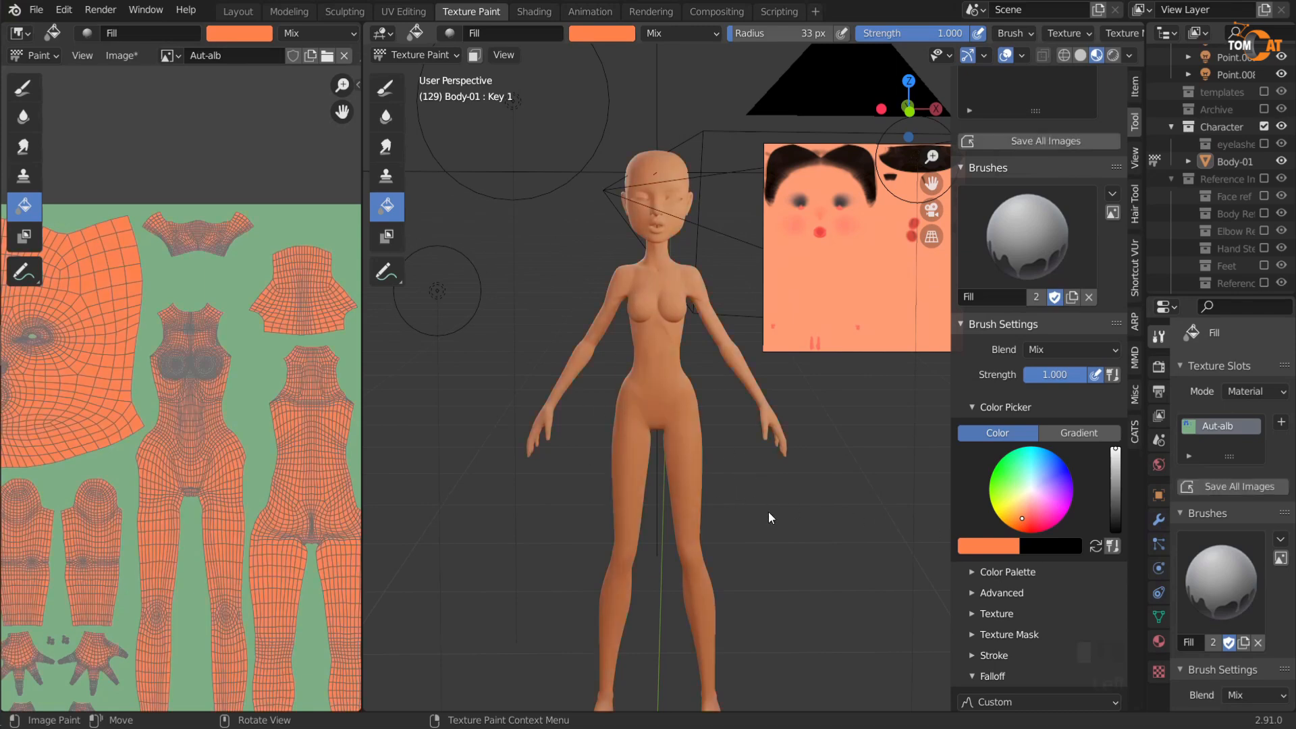
{"action": "middle_click_drag", "start_coordinate": [780, 447], "coordinate": [743, 455]}
Step: Try a lighter pinkish skin tone as the fill color and inspect the filled texture around the eye
{"action": "left_click", "coordinate": [1029, 505]}
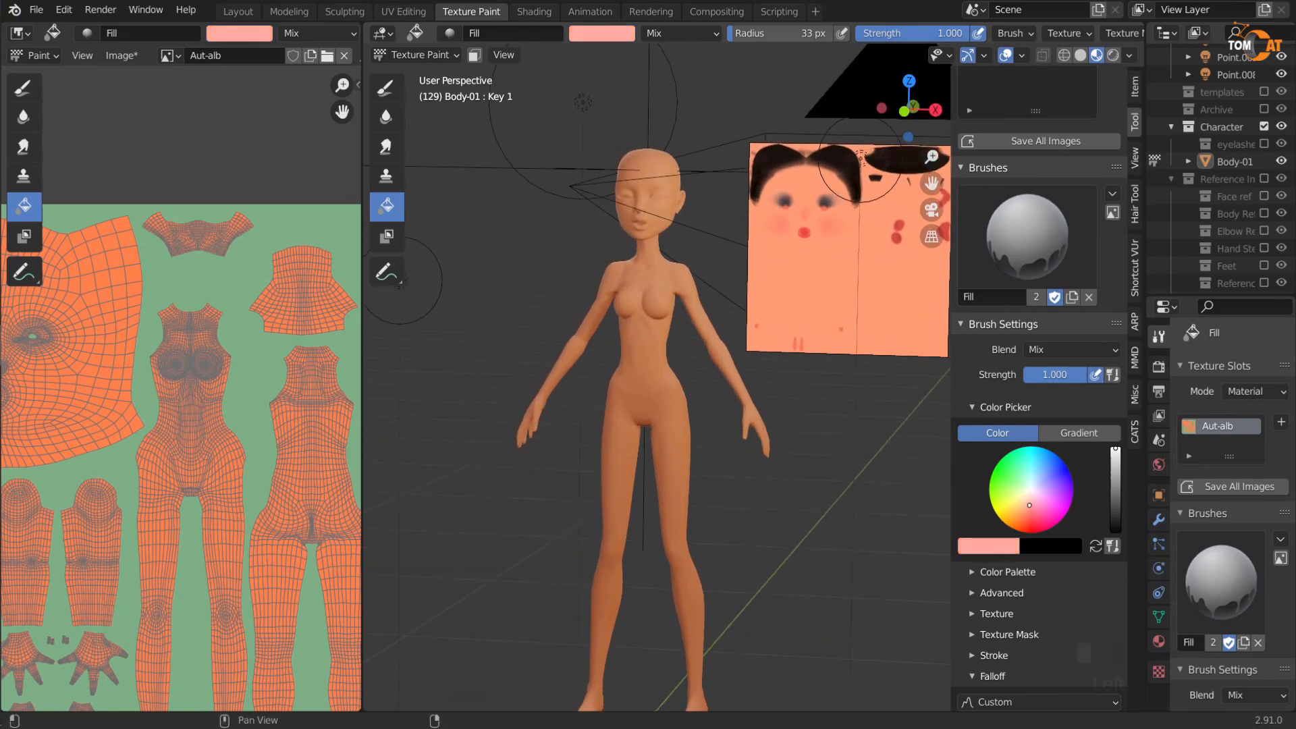
{"action": "scroll", "coordinate": [164, 464], "scroll_direction": "up", "scroll_amount": 6}
{"action": "scroll", "coordinate": [135, 436], "scroll_direction": "down", "scroll_amount": 3}
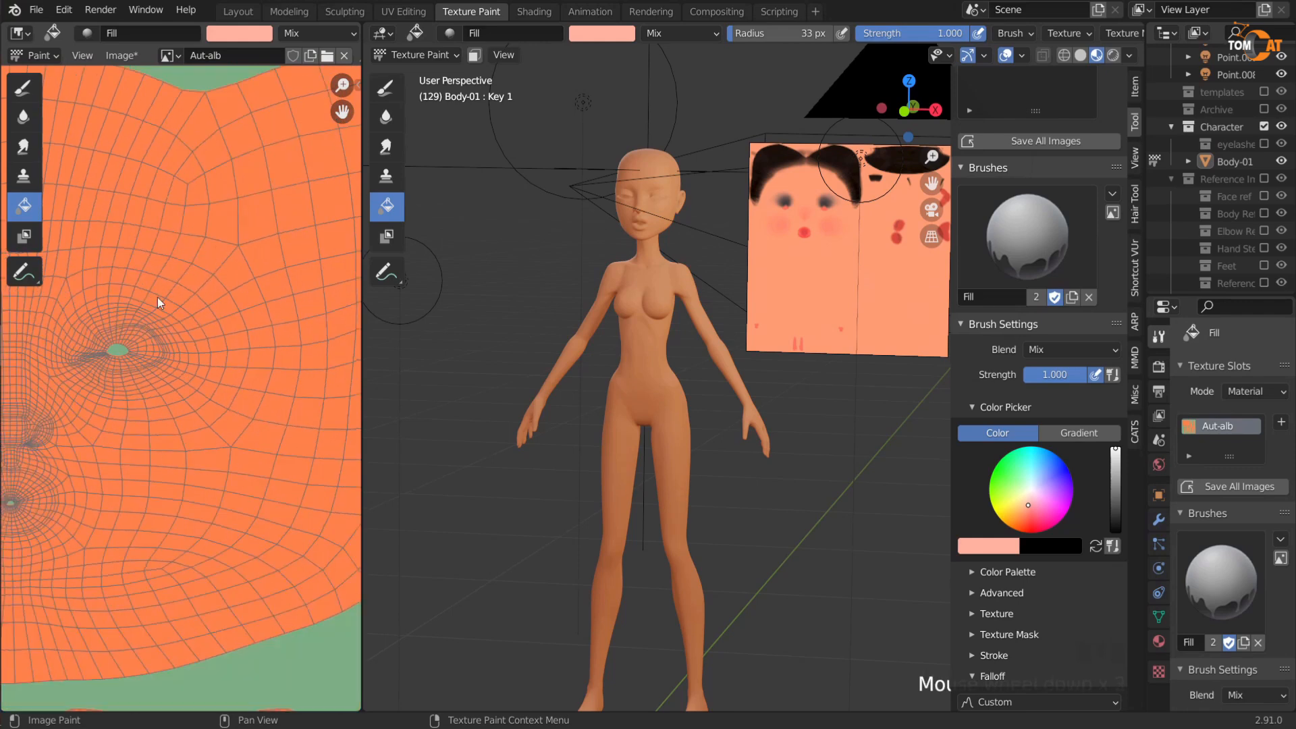
Step: Toggle Scene Lights and Scene World in the viewport shading to compare how the body's color appears
{"action": "middle_click_drag", "start_coordinate": [581, 381], "coordinate": [648, 351]}
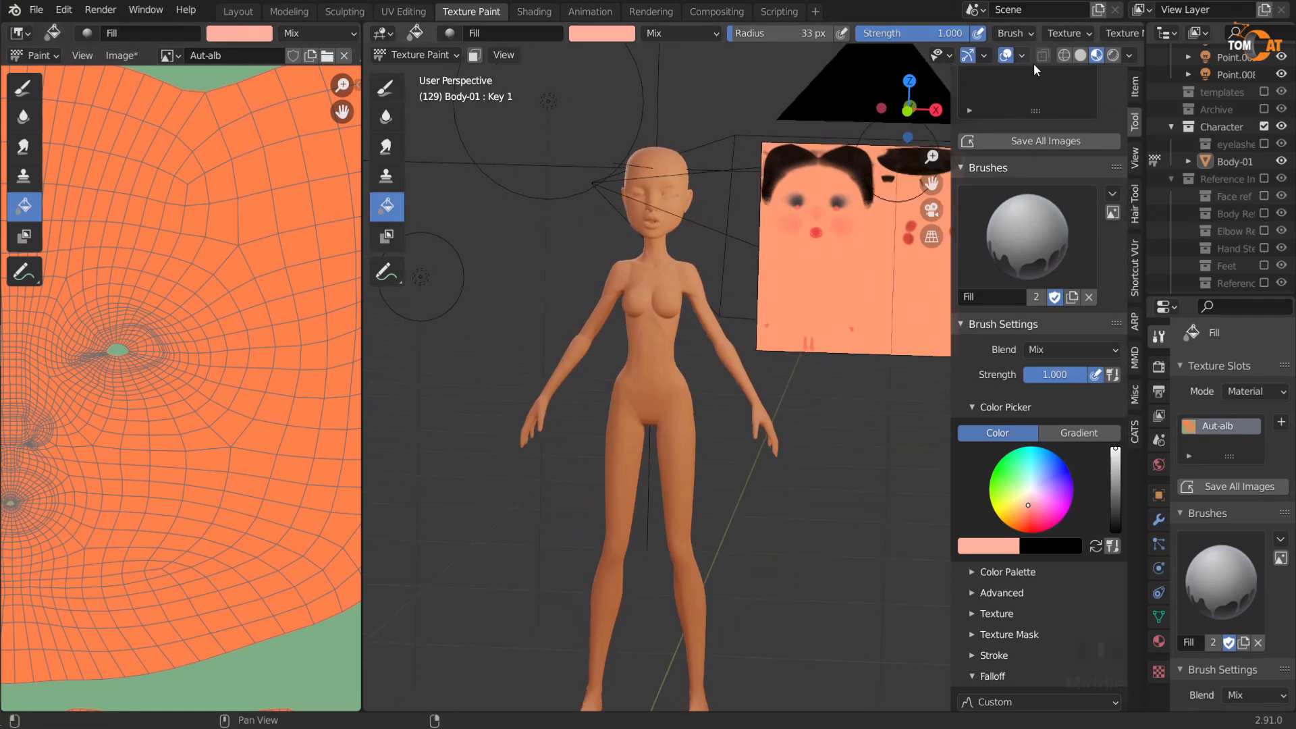
{"action": "left_click", "coordinate": [1127, 57]}
{"action": "left_click", "coordinate": [1057, 140]}
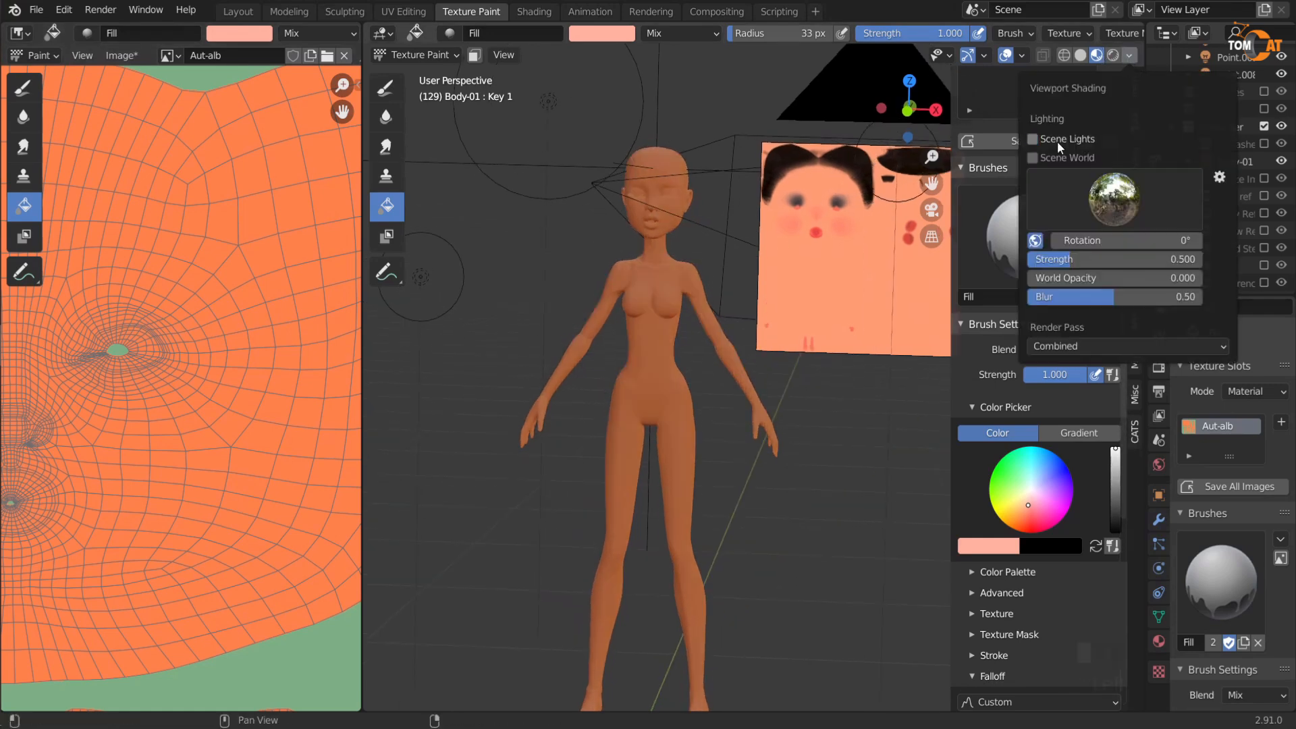
{"action": "left_click", "coordinate": [1061, 159]}
{"action": "left_click", "coordinate": [1058, 143]}
{"action": "left_click", "coordinate": [1058, 158]}
Step: Adjust the fill color by eye toward a light salmon skin tone
{"action": "mouse_move", "coordinate": [649, 326]}
{"action": "middle_mouse_down"}
{"action": "mouse_move", "coordinate": [659, 303]}
{"action": "mouse_move", "coordinate": [639, 322]}
{"action": "middle_mouse_up"}
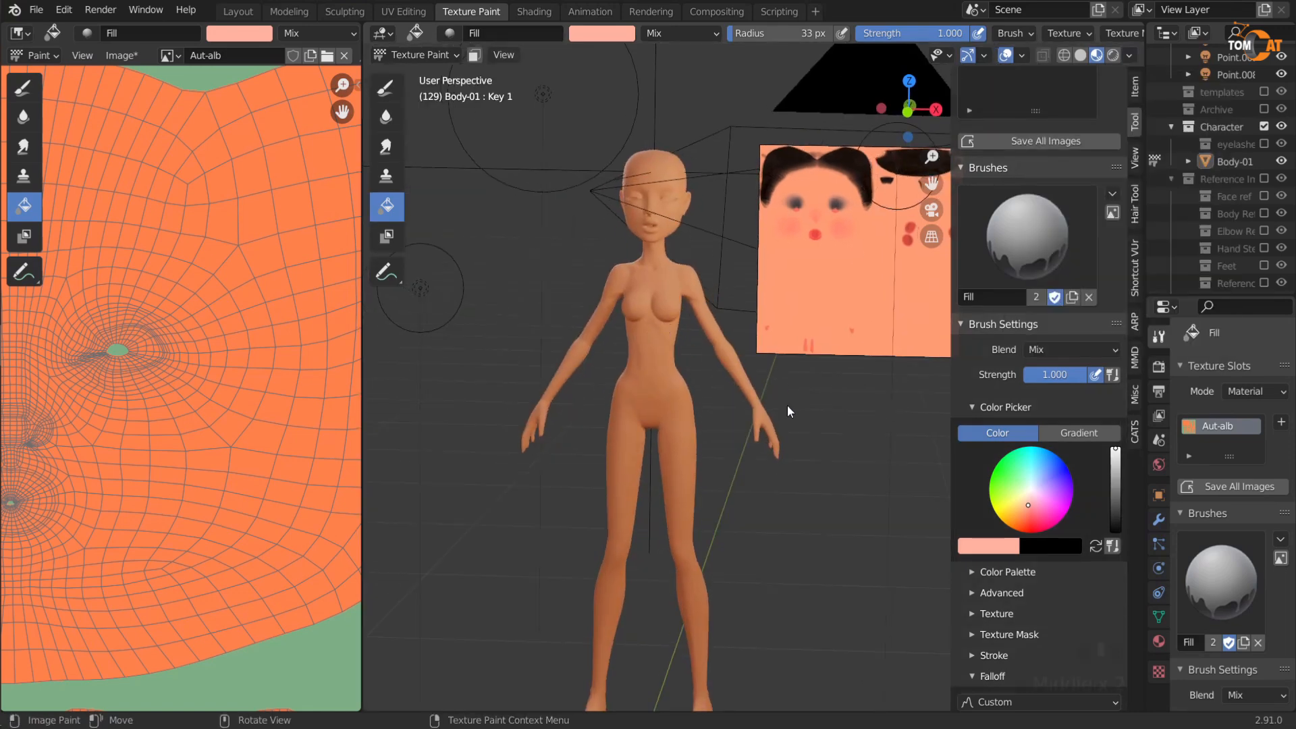
{"action": "left_click", "coordinate": [1030, 505]}
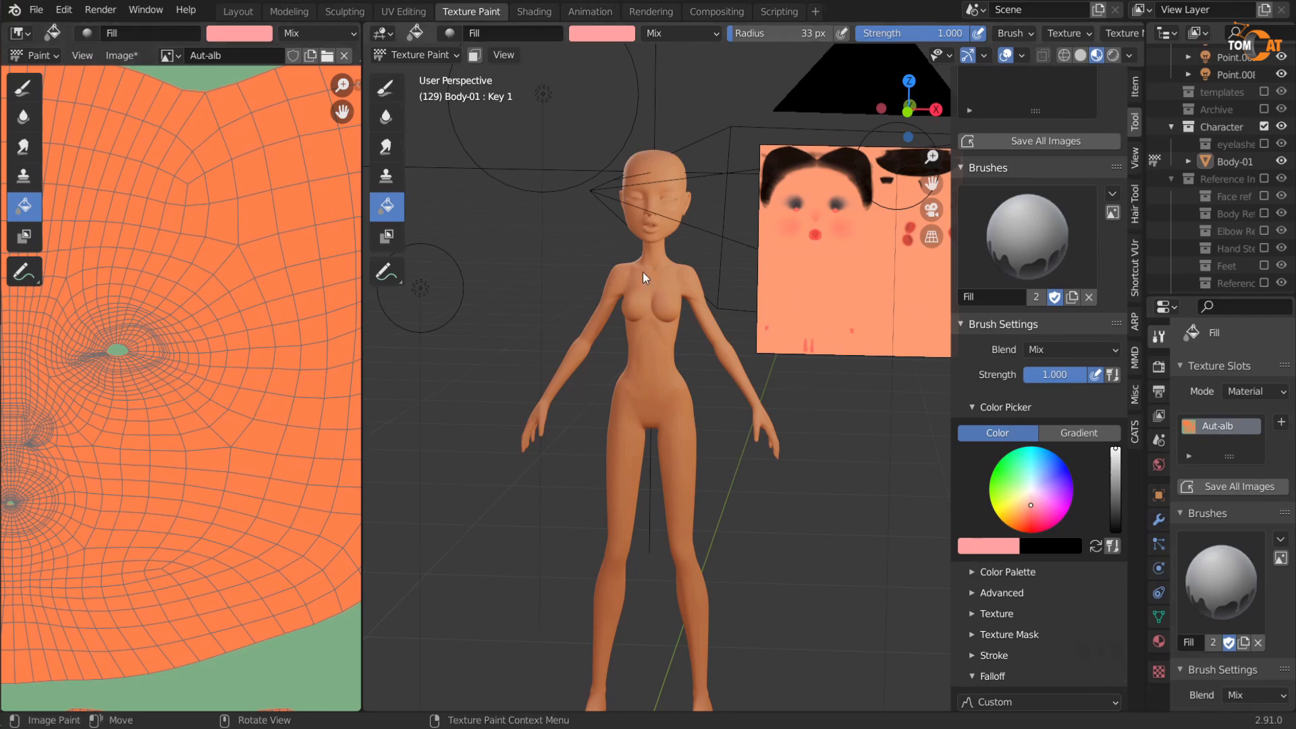
{"action": "left_click_drag", "start_coordinate": [1033, 500], "coordinate": [1025, 511]}
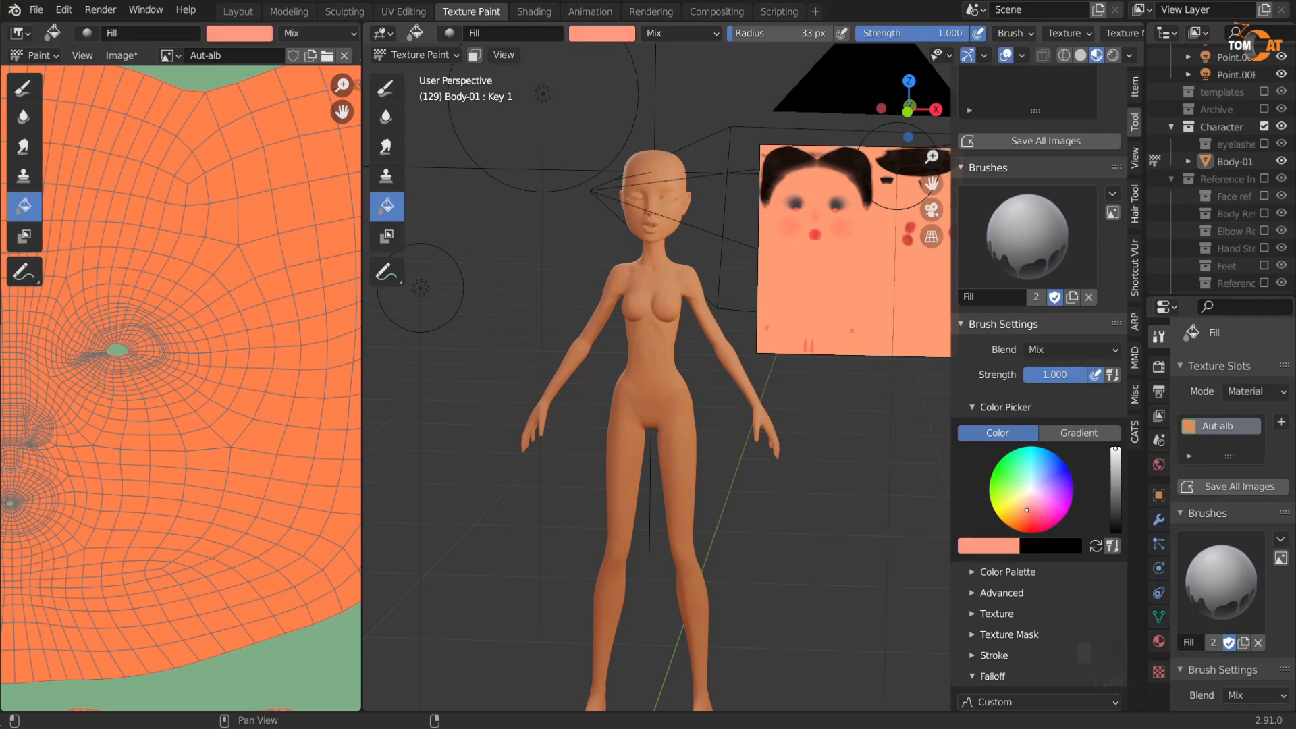
Step: Bring the reference texture plane into view and sample its red, followed by its skin tone, as the fill color
{"action": "middle_click_drag", "start_coordinate": [813, 412], "coordinate": [748, 394], "text": "shift"}
{"action": "scroll", "coordinate": [809, 344], "scroll_direction": "up", "scroll_amount": 1}
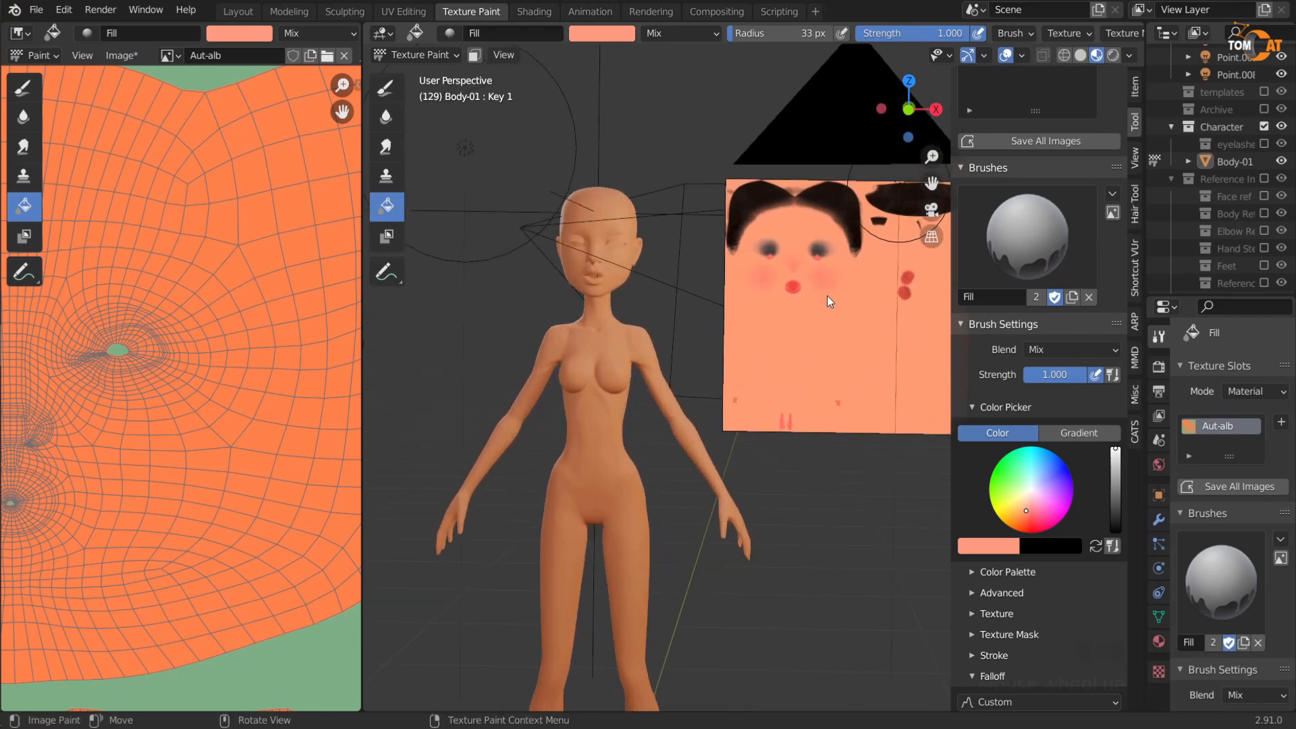
{"action": "middle_click_drag", "start_coordinate": [827, 296], "coordinate": [706, 367], "text": "shift"}
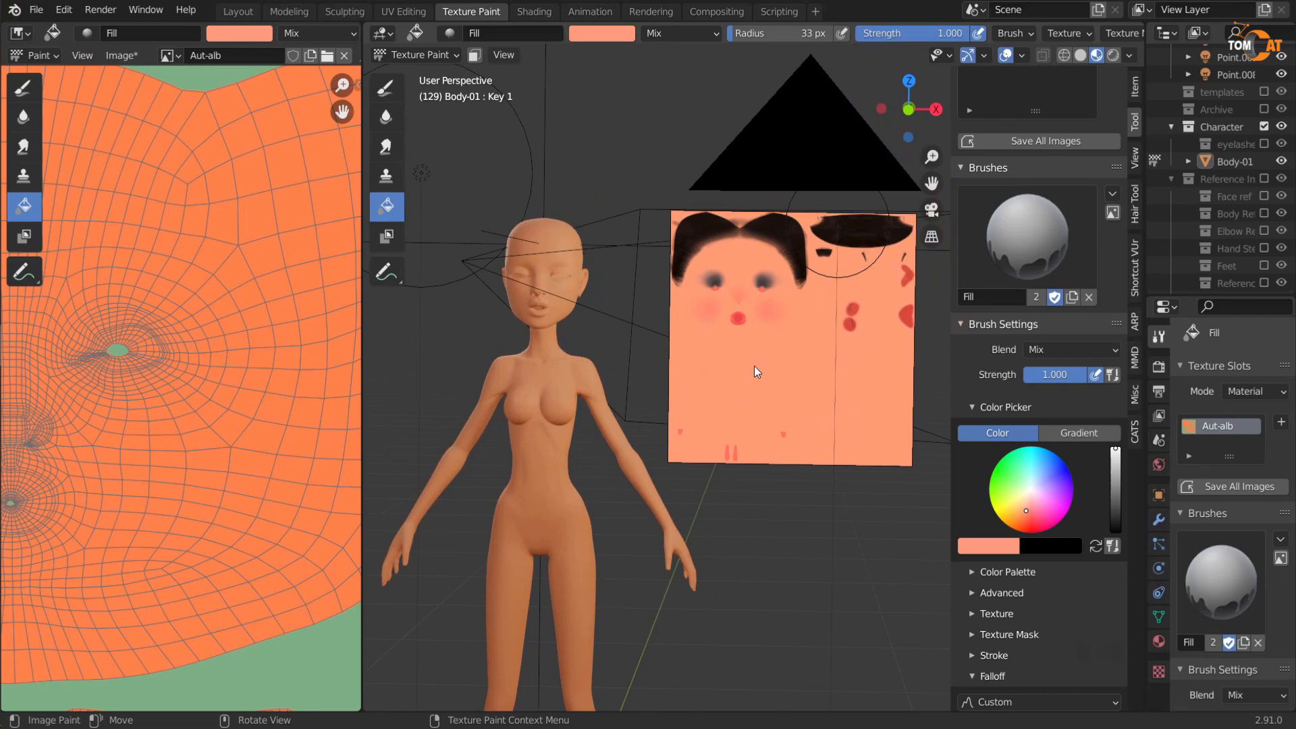
{"action": "middle_click_drag", "start_coordinate": [704, 319], "coordinate": [788, 362]}
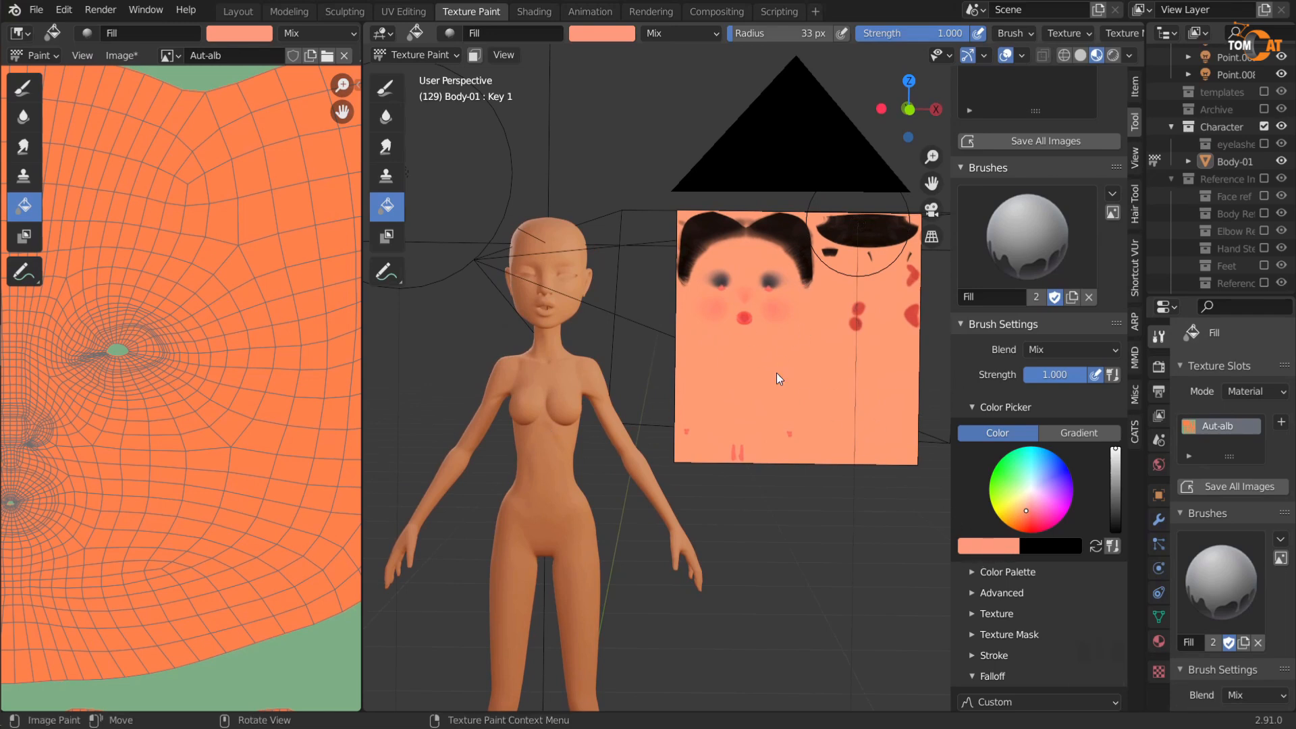
{"action": "key", "text": "s"}
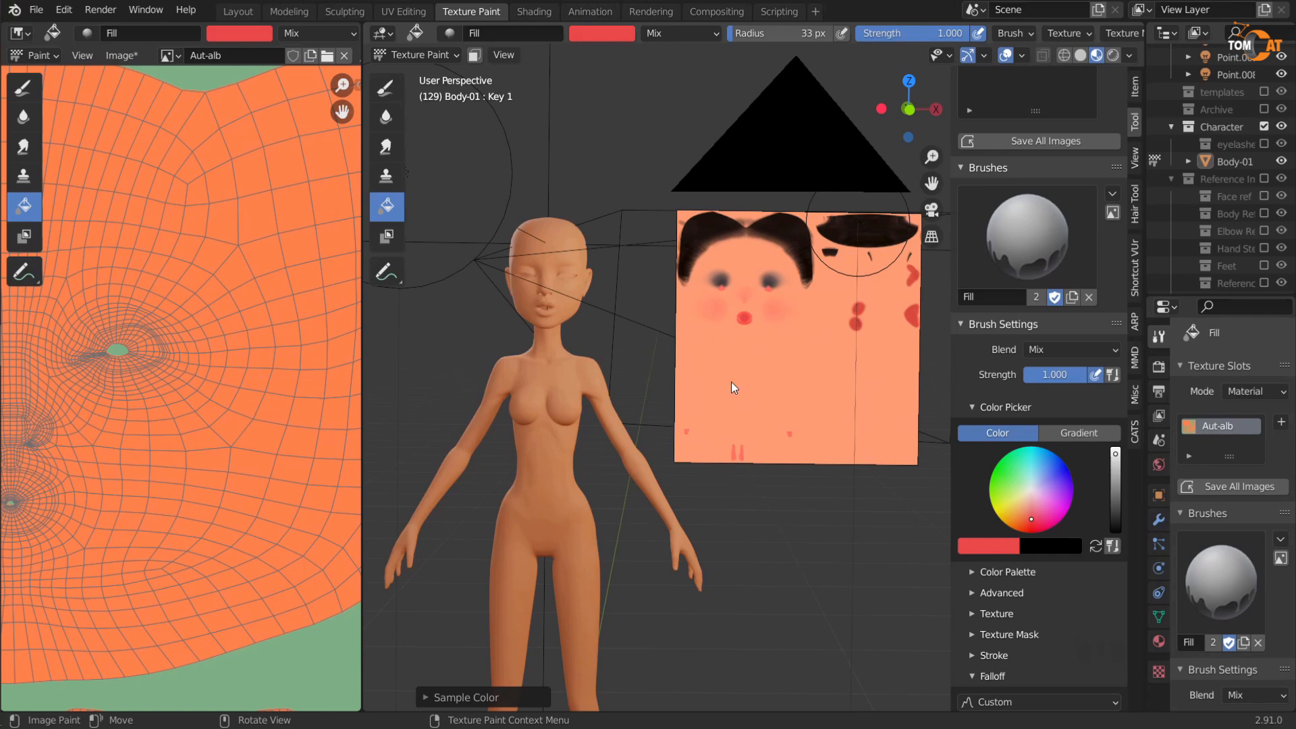
{"action": "key", "text": "s"}
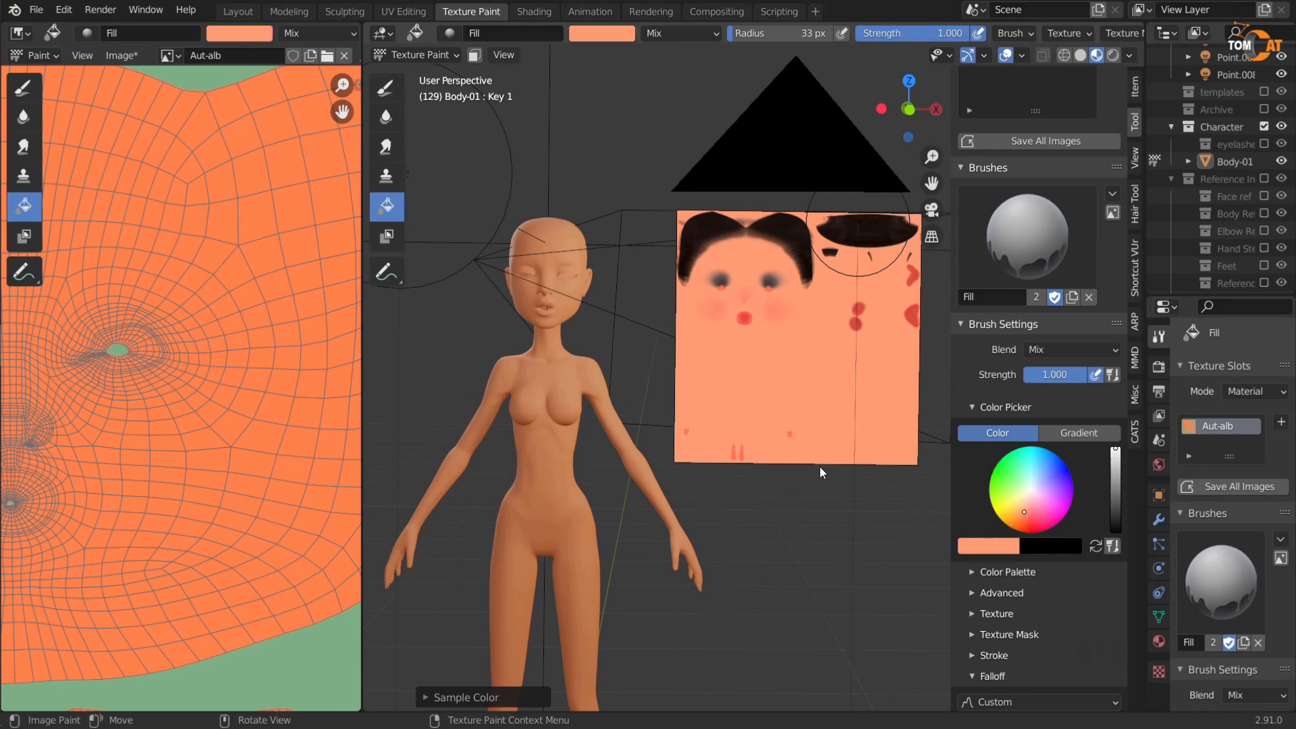
Step: Create a color palette named a-colors and add the sampled skin tone to it
{"action": "scroll", "coordinate": [1017, 564], "scroll_direction": "down", "scroll_amount": 2}
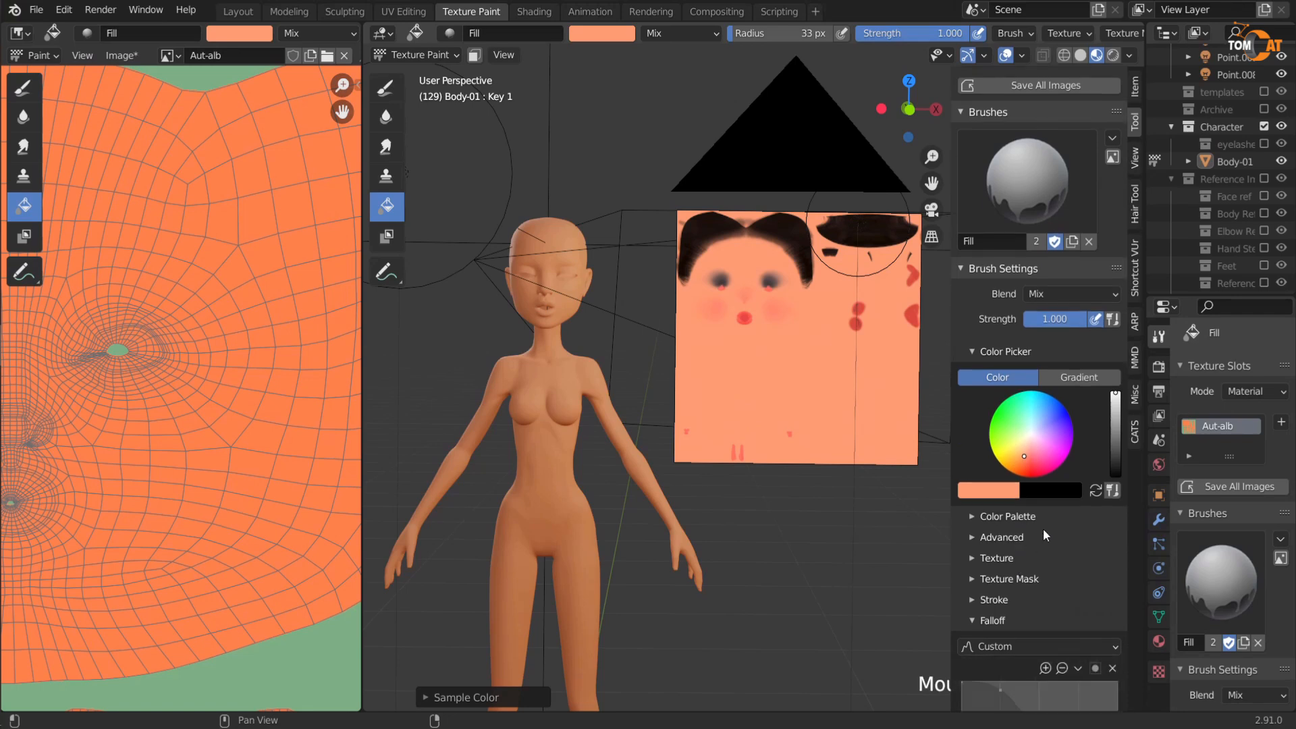
{"action": "left_click", "coordinate": [970, 518]}
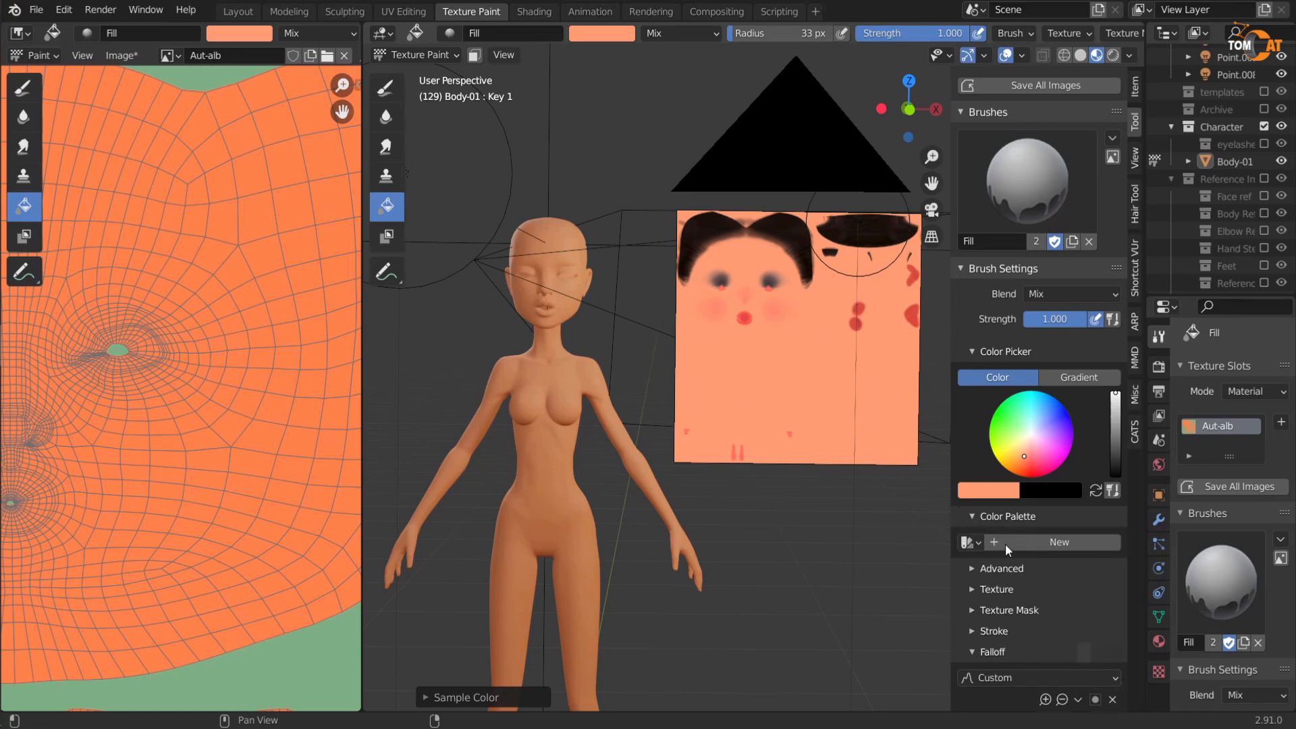
{"action": "left_click", "coordinate": [1050, 542]}
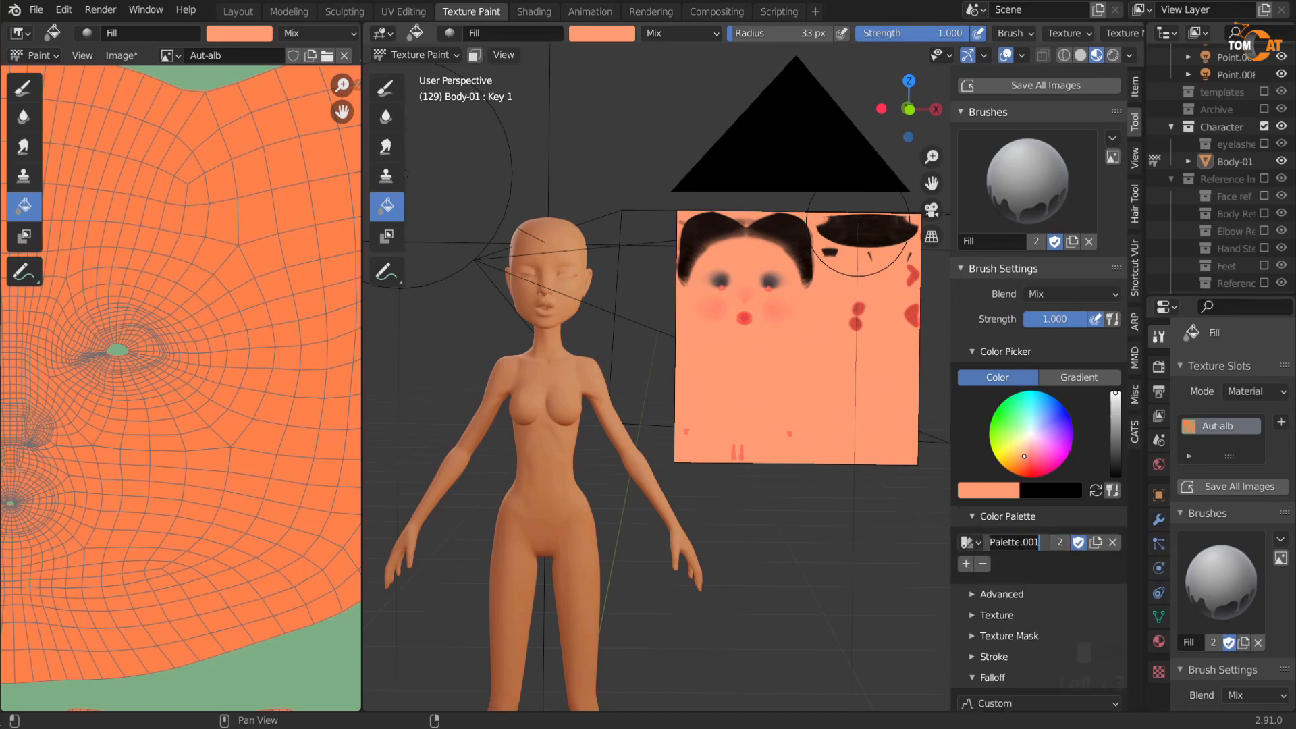
{"action": "type", "text": "a-col"}
{"action": "key", "text": "Return"}
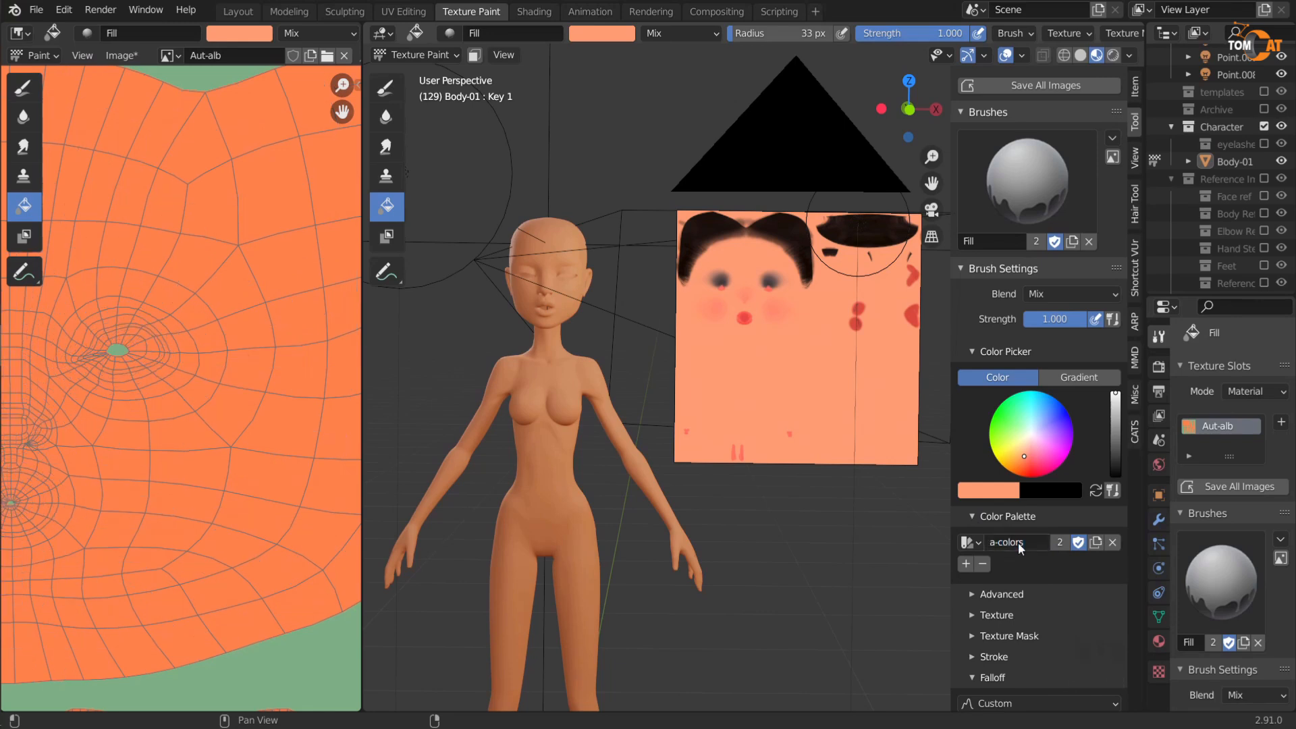
{"action": "left_click", "coordinate": [965, 563]}
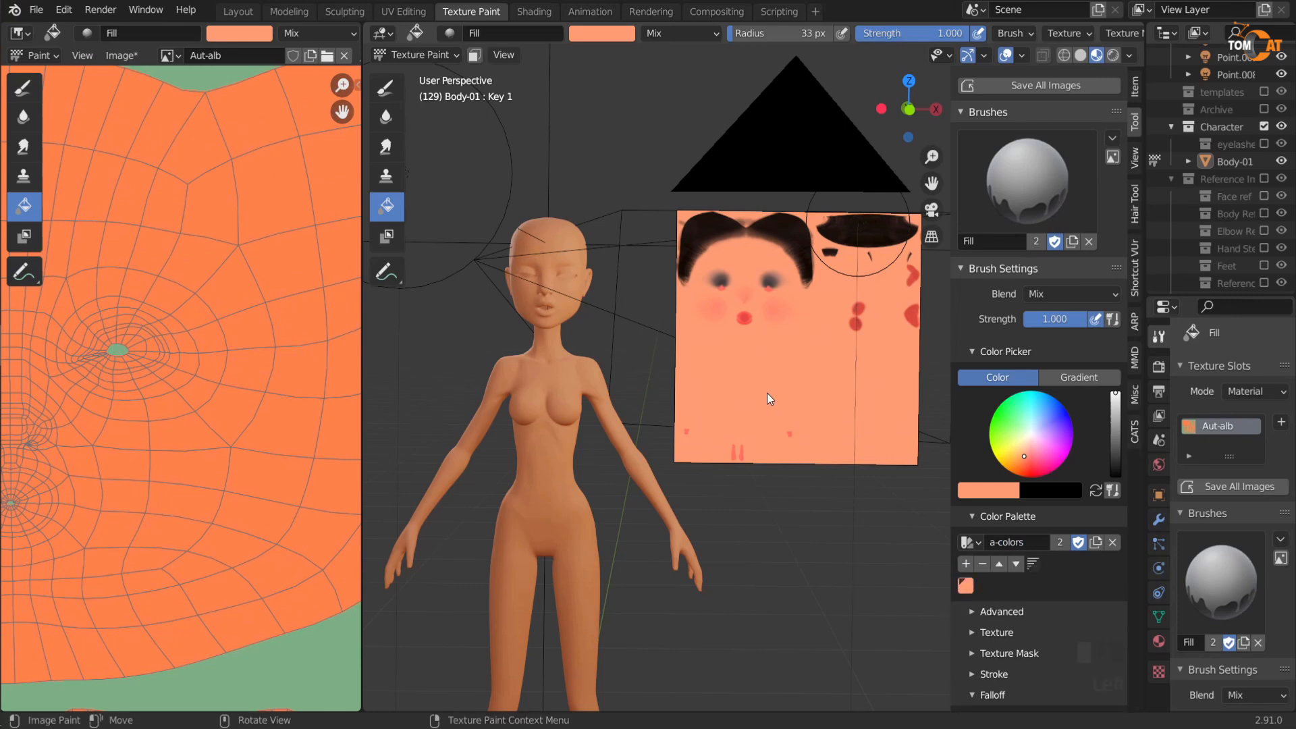
Step: Sample the coral red below the eye and the red of the lips from the reference, adding both to a-colors
{"action": "scroll", "coordinate": [718, 366], "scroll_direction": "up", "scroll_amount": 6}
{"action": "scroll", "coordinate": [649, 385], "scroll_direction": "up", "scroll_amount": 4}
{"action": "middle_click_drag", "start_coordinate": [643, 211], "coordinate": [703, 387], "text": "shift"}
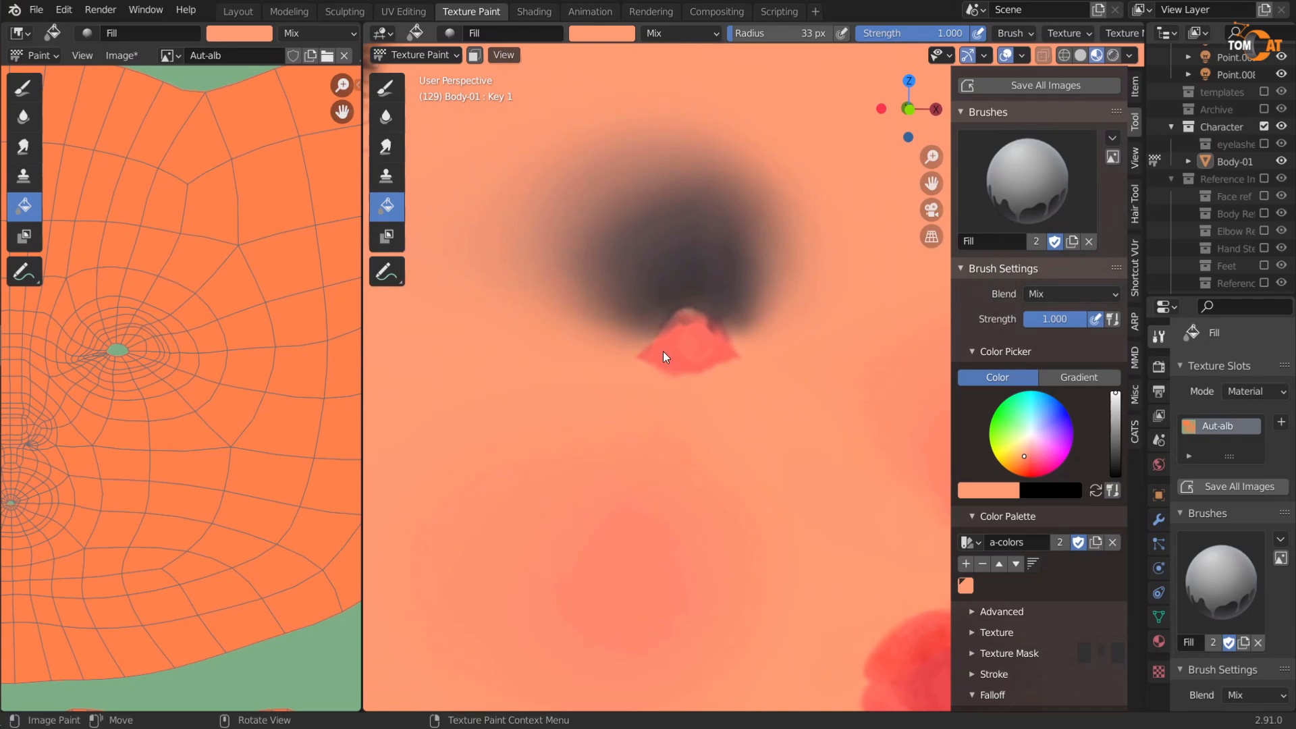
{"action": "key", "text": "s"}
{"action": "left_click", "coordinate": [965, 564]}
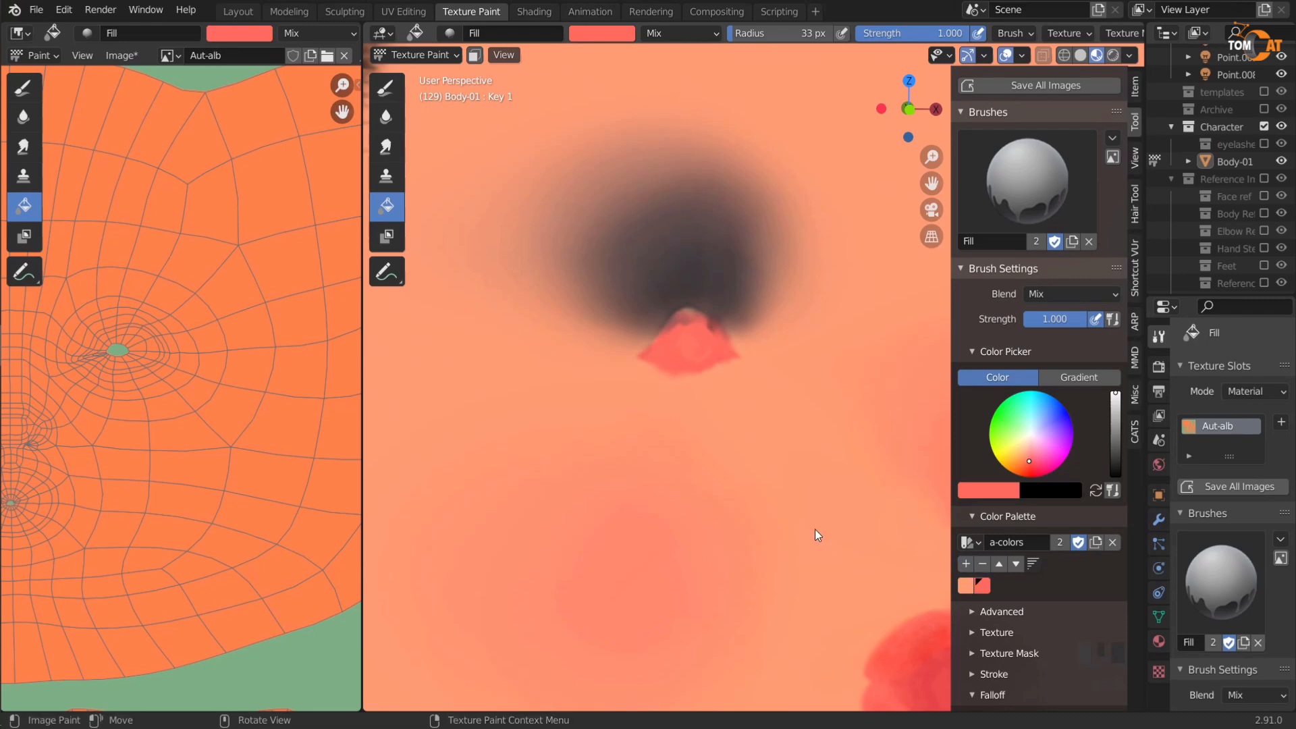
{"action": "scroll", "coordinate": [815, 529], "scroll_direction": "down", "scroll_amount": 2}
{"action": "key", "text": "s"}
{"action": "left_click", "coordinate": [882, 535]}
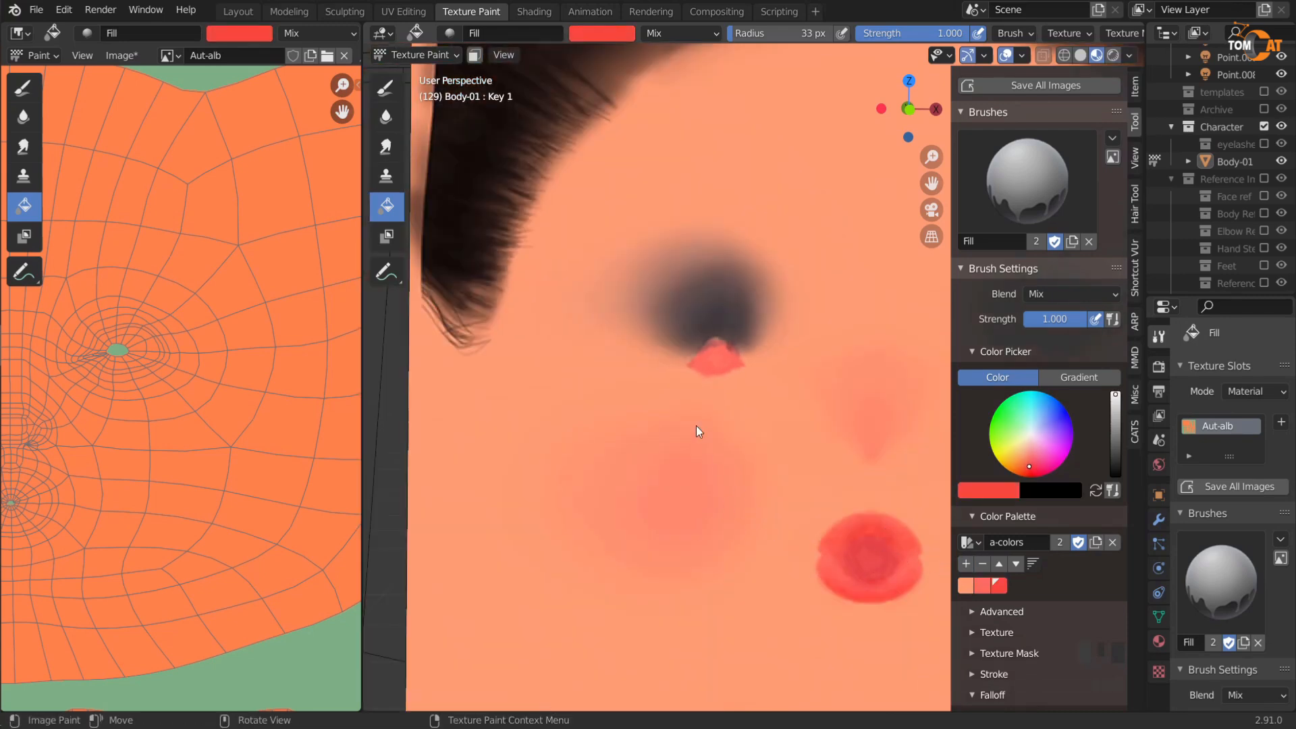
Step: Sample the dark eye-shadow color from the reference and add it to the a-colors palette
{"action": "key", "text": "s"}
{"action": "left_click", "coordinate": [703, 335]}
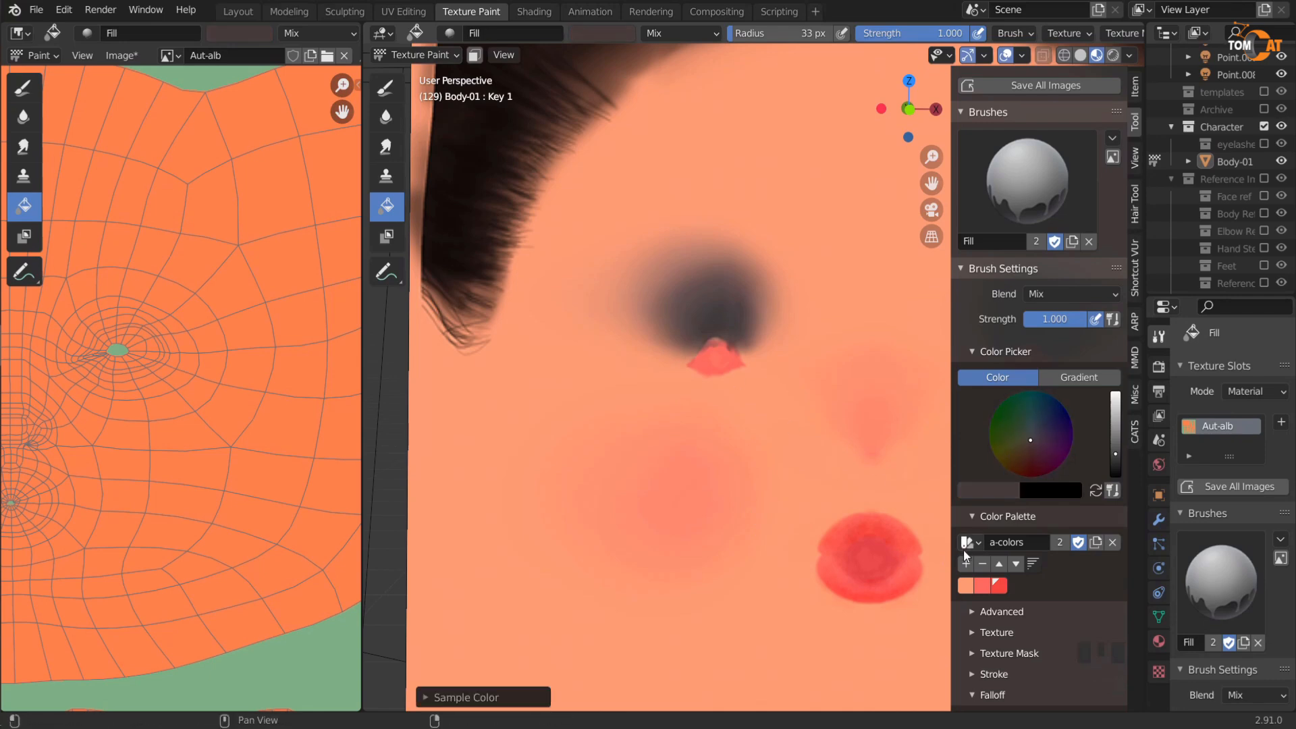
{"action": "left_click", "coordinate": [966, 564]}
{"action": "scroll", "coordinate": [724, 448], "scroll_direction": "down", "scroll_amount": 5}
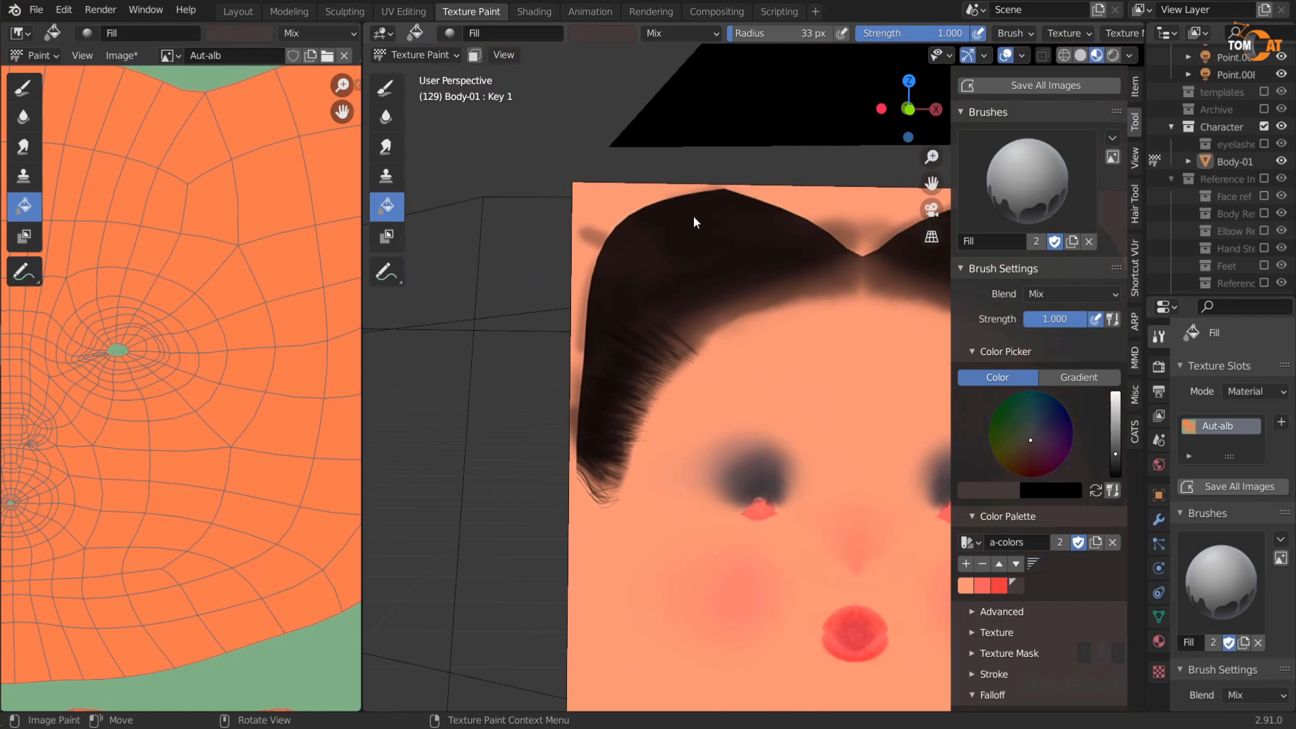
Step: Sample the dark hair color from the reference texture and add it to the a-colors palette
{"action": "key", "text": "s"}
{"action": "left_click", "coordinate": [964, 562]}
{"action": "scroll", "coordinate": [697, 431], "scroll_direction": "down", "scroll_amount": 7}
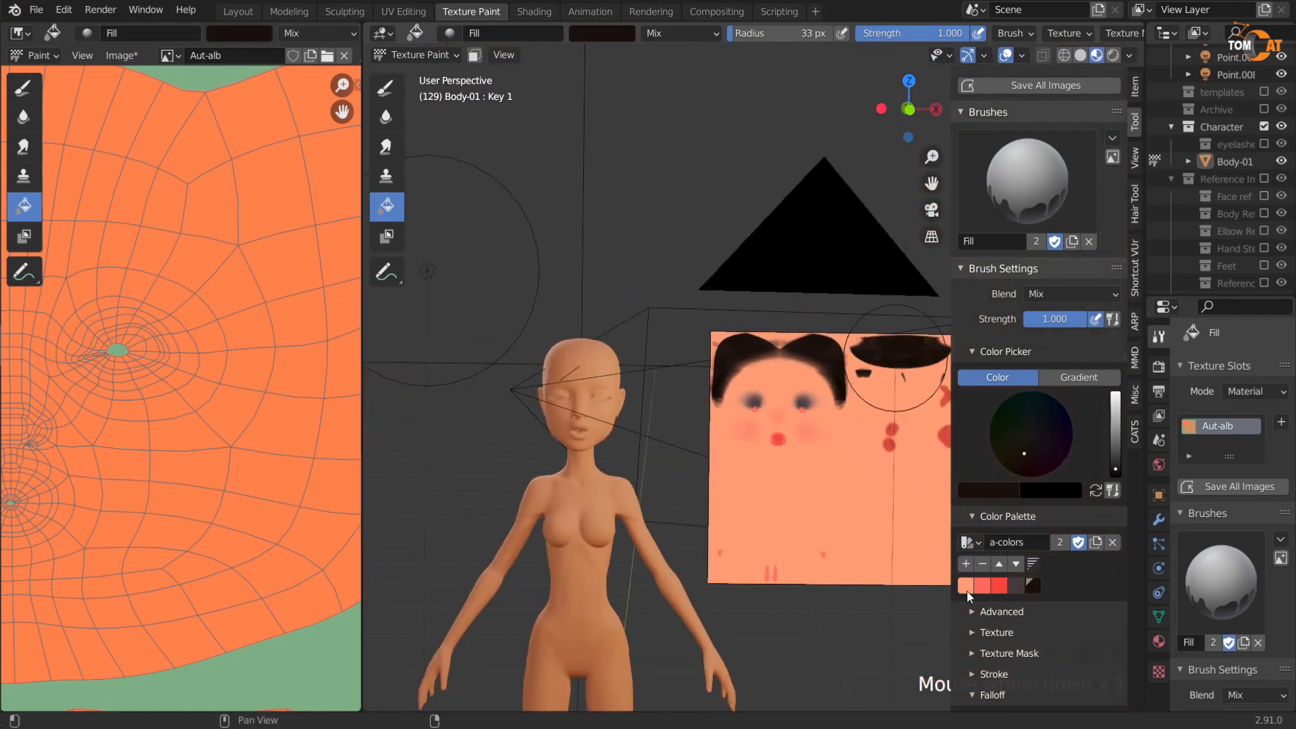
Step: Pick the skin-tone swatch from the a-colors palette and fill the body with it
{"action": "scroll", "coordinate": [676, 529], "scroll_direction": "up", "scroll_amount": 3}
{"action": "middle_click_drag", "start_coordinate": [580, 483], "coordinate": [698, 410], "text": "shift"}
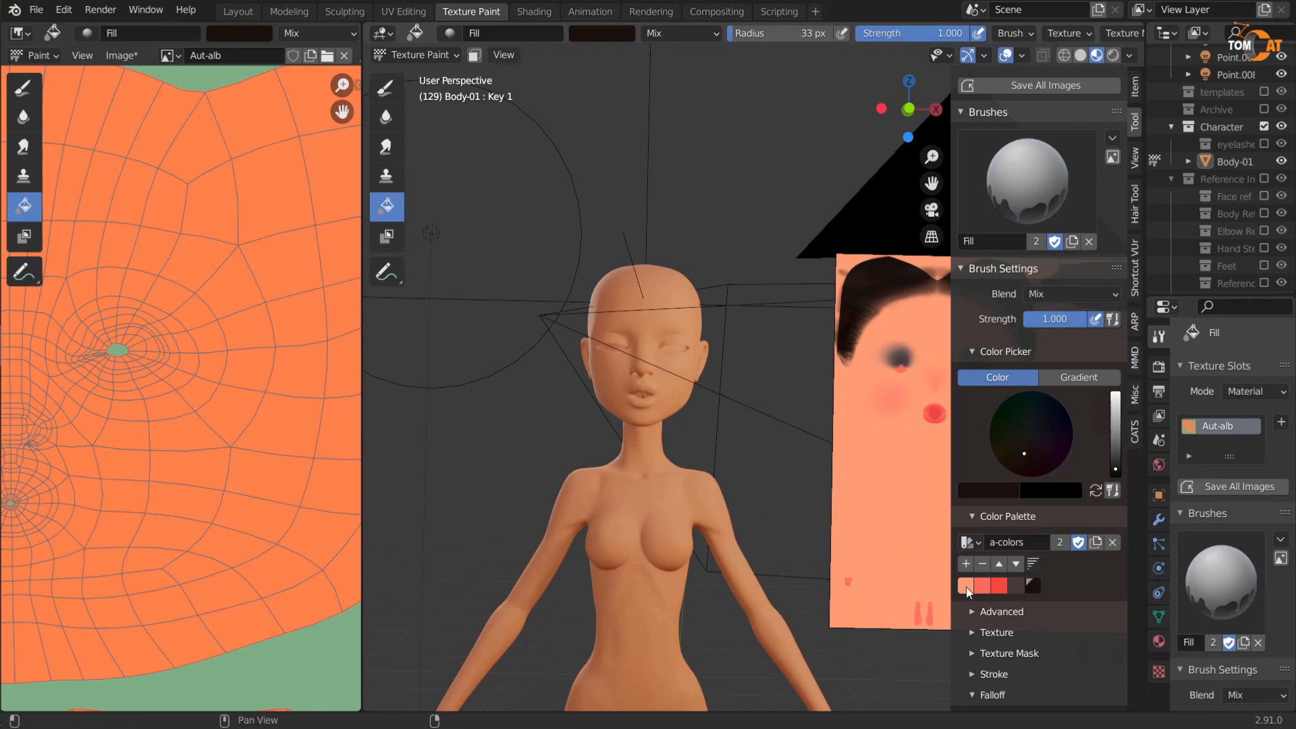
{"action": "scroll", "coordinate": [1079, 565], "scroll_direction": "down", "scroll_amount": 6}
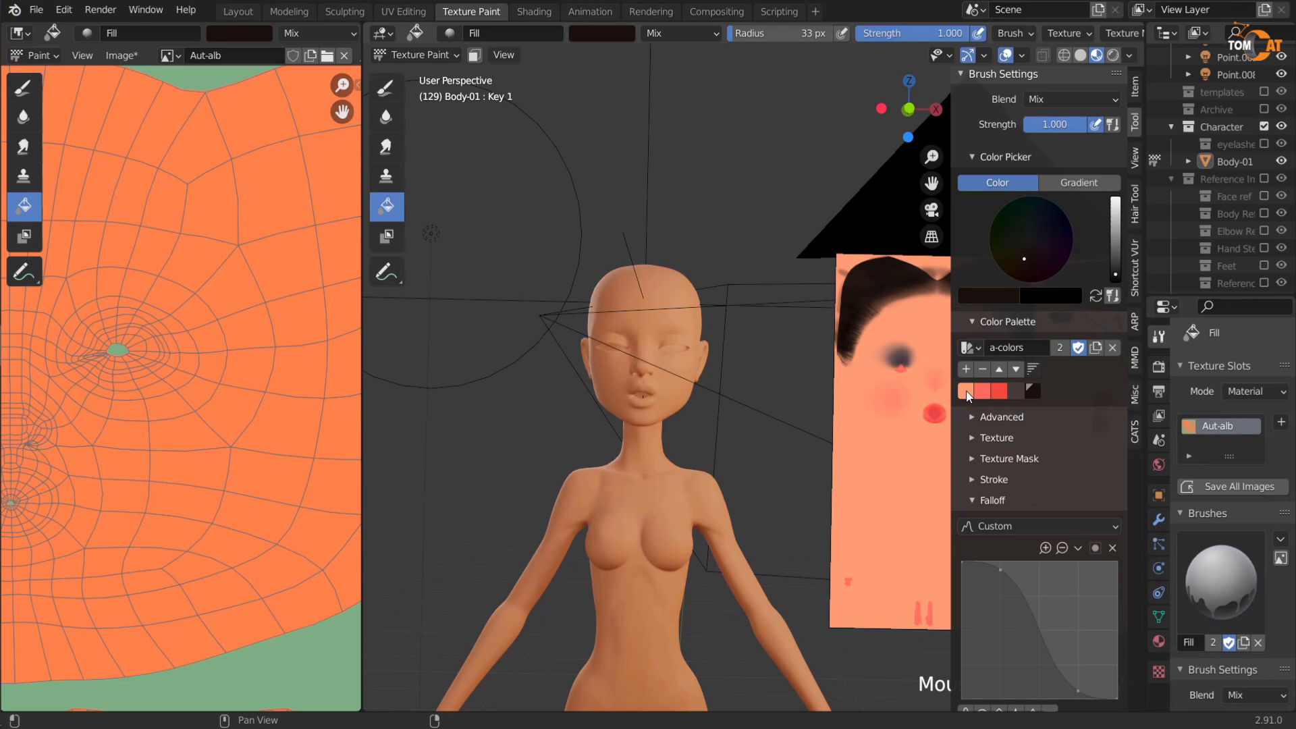
{"action": "left_click", "coordinate": [966, 392]}
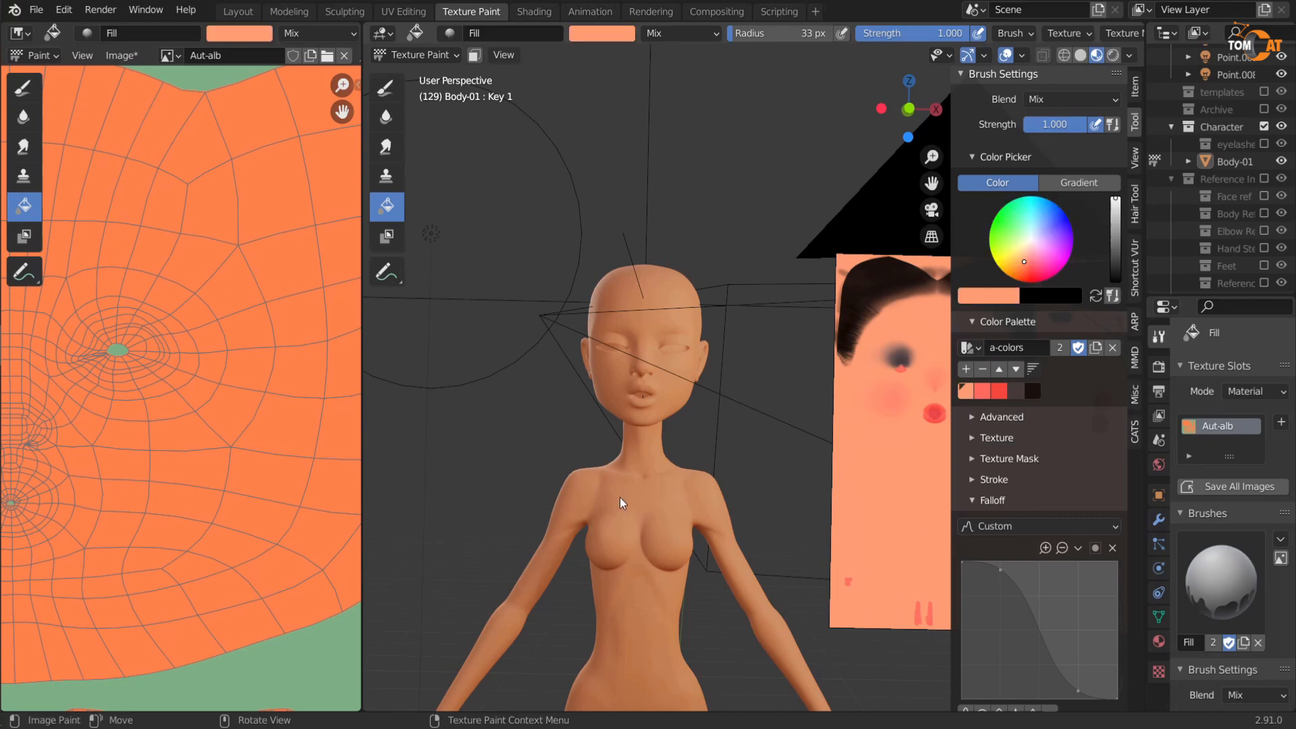
{"action": "left_click", "coordinate": [594, 411]}
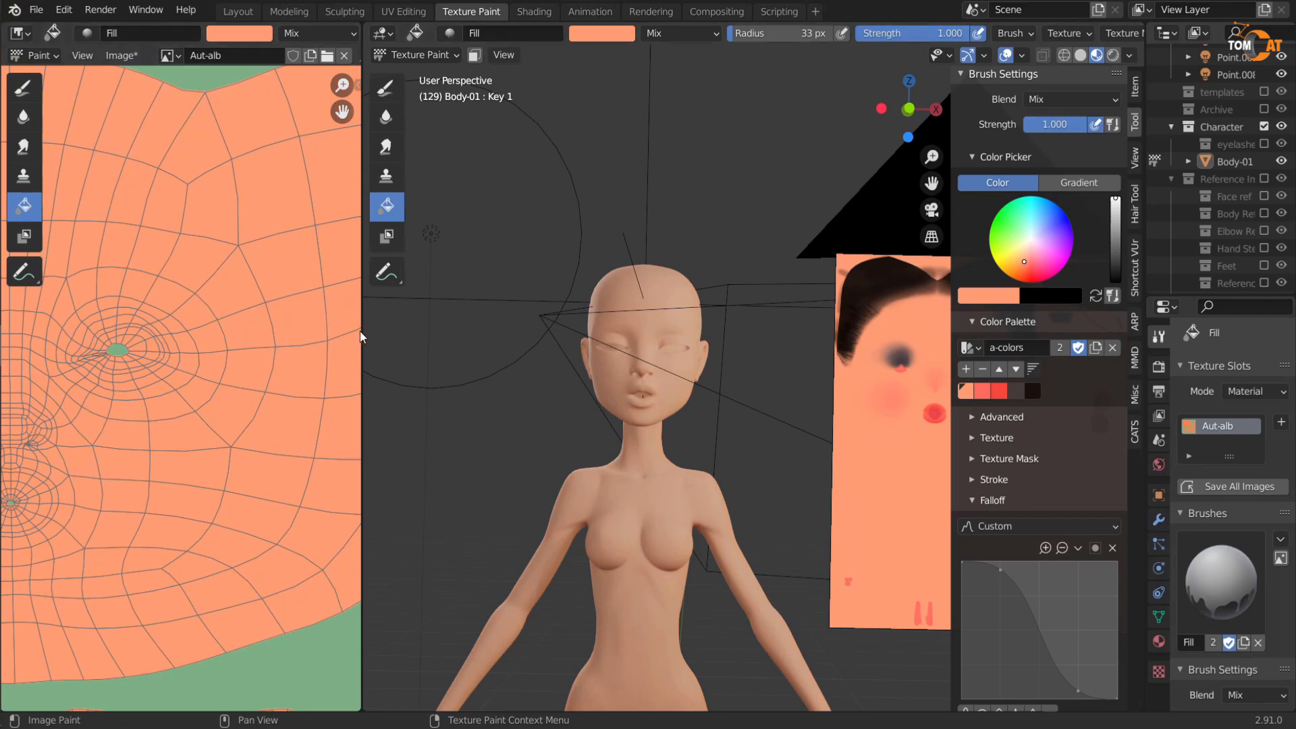
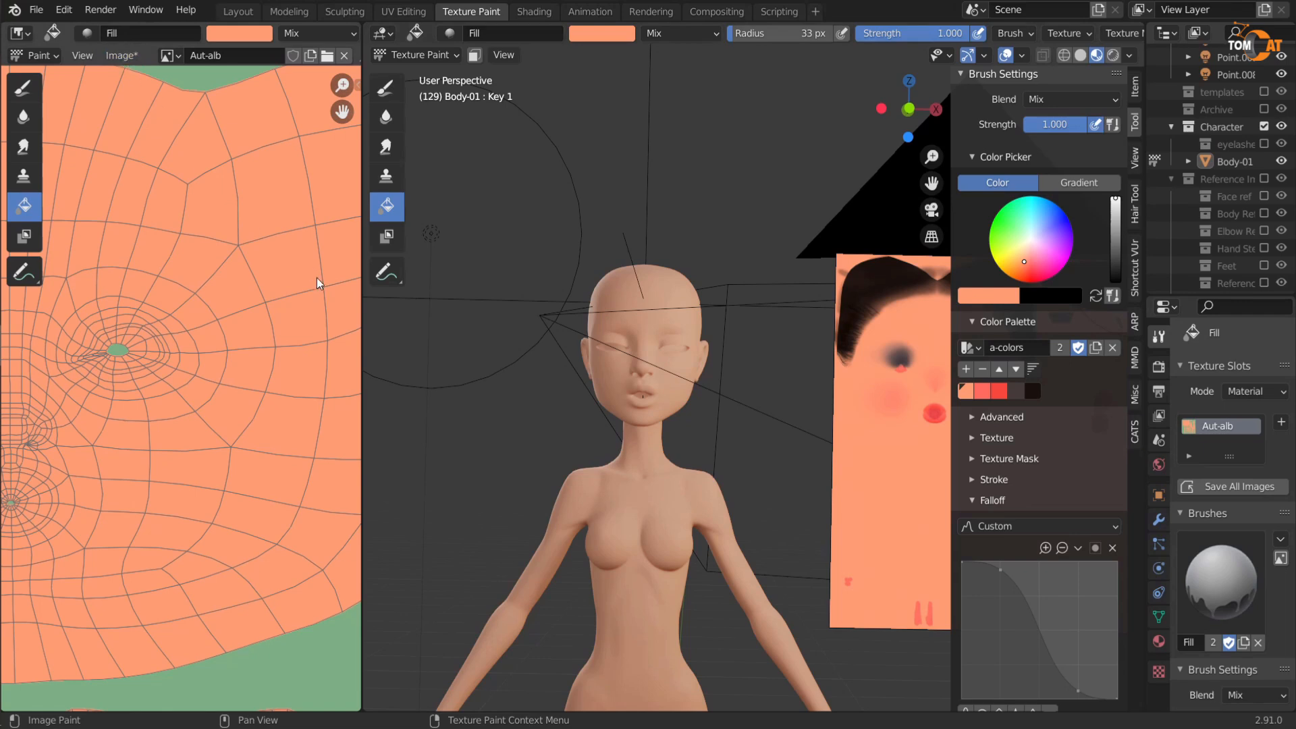
Step: Save the painted texture as Aut-alb.png in the Textures folder, overwriting the existing RGBA PNG
{"action": "left_click", "coordinate": [131, 57]}
{"action": "mouse_move", "coordinate": [80, 55]}
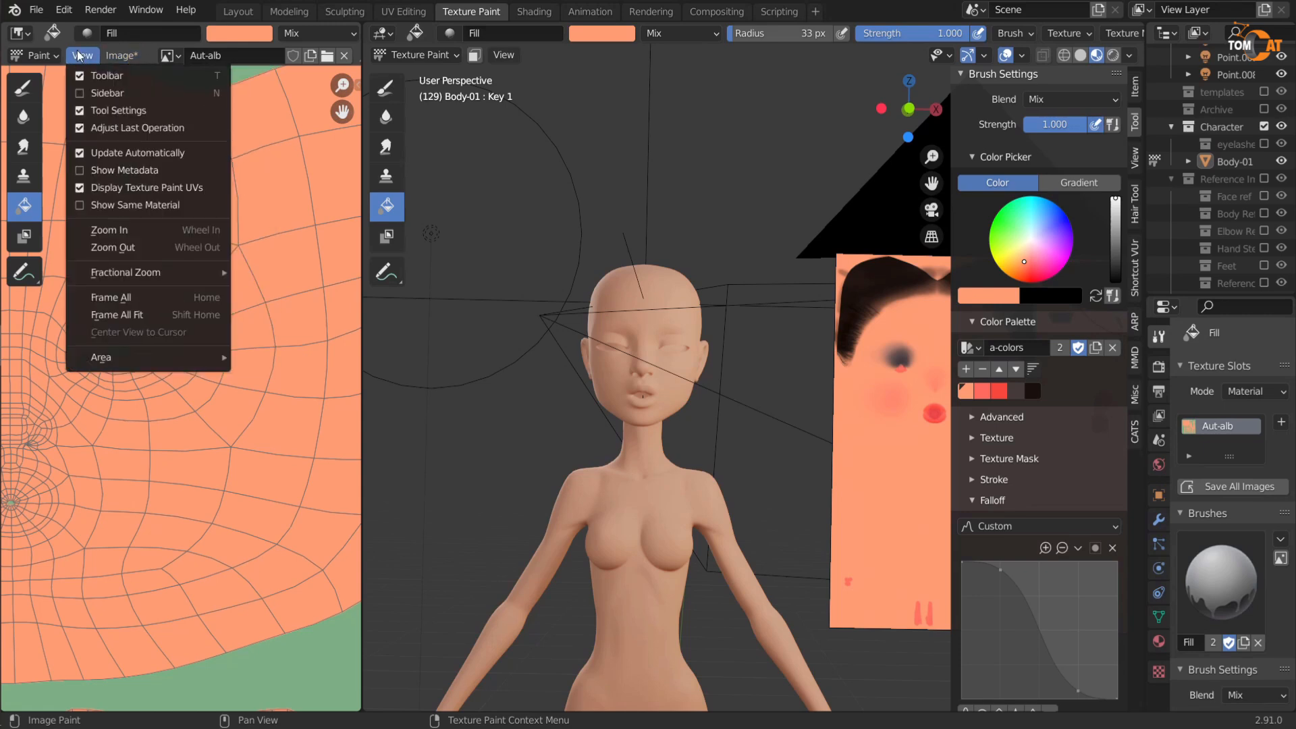
{"action": "mouse_move", "coordinate": [129, 56]}
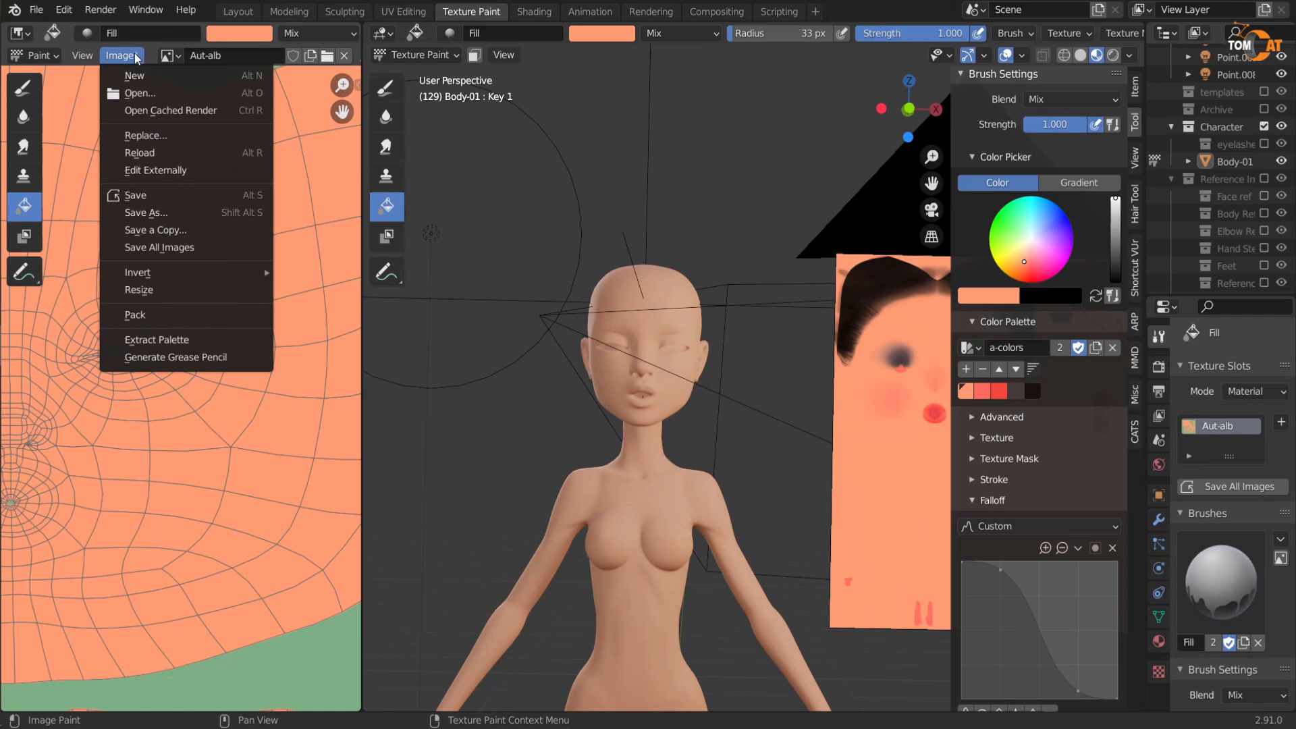
{"action": "left_click", "coordinate": [139, 214]}
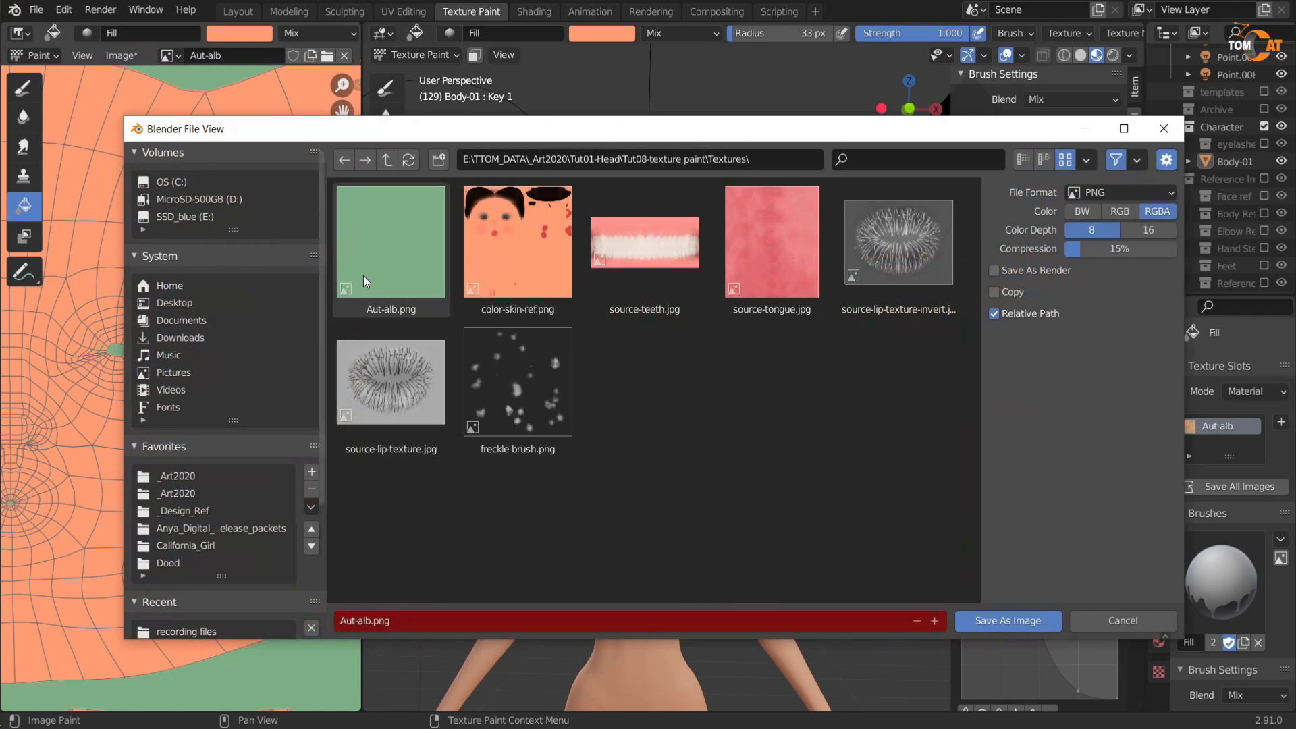
{"action": "left_click", "coordinate": [990, 625]}
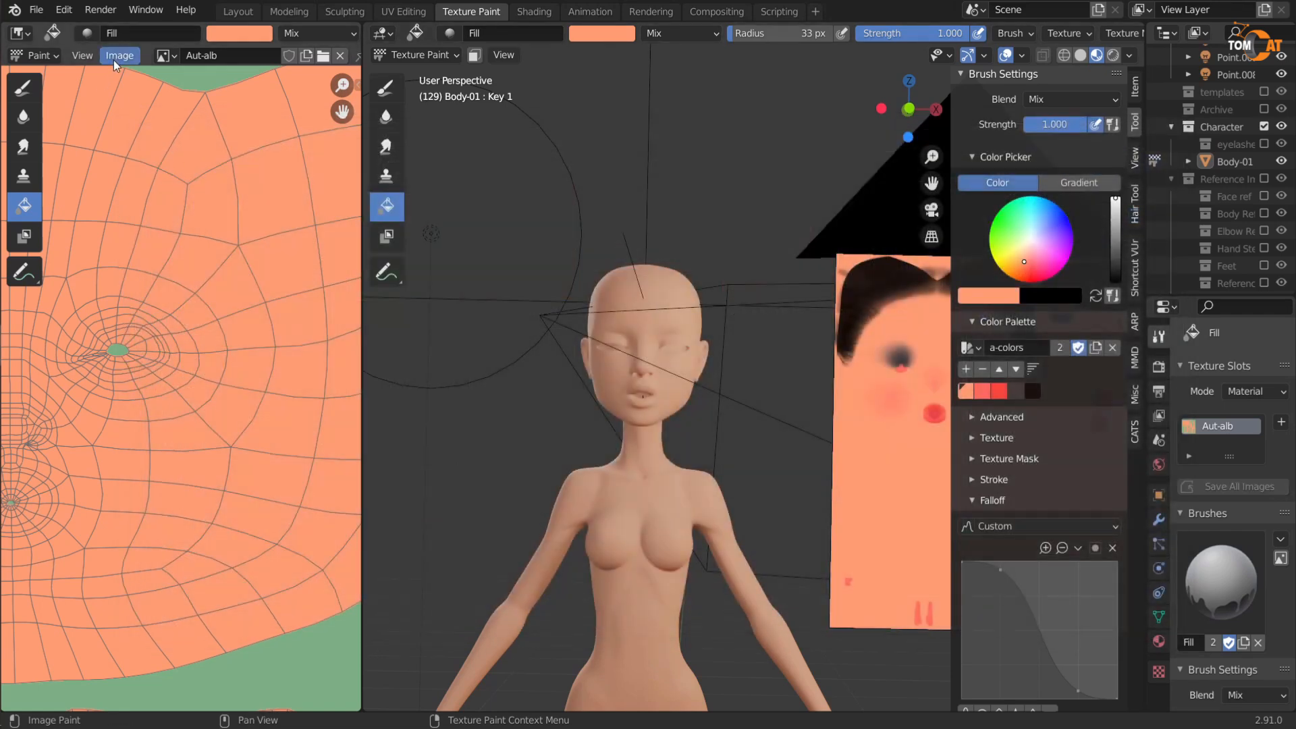
Step: Select one upper-lip and one lower-lip face in Edit Mode, center the view on them, and return to Texture Paint
{"action": "middle_click_drag", "start_coordinate": [645, 457], "coordinate": [618, 445]}
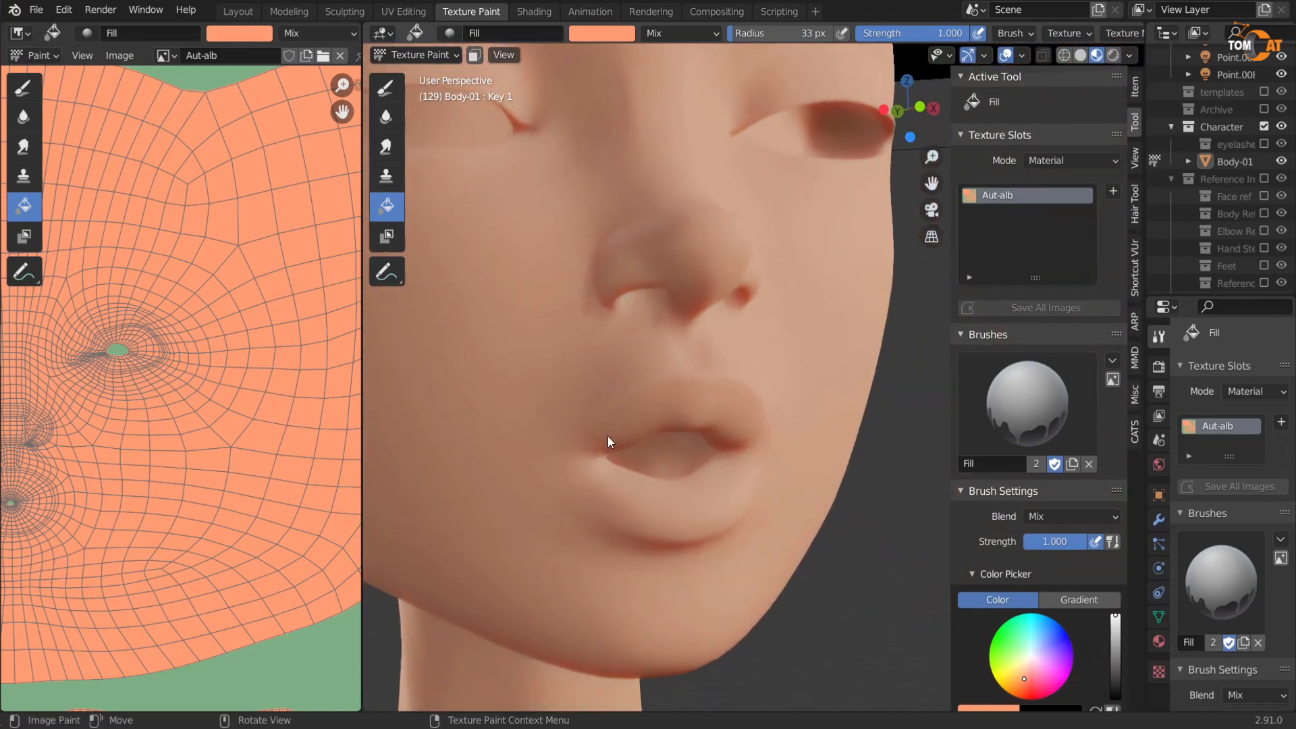
{"action": "key", "text": "Tab"}
{"action": "left_click", "coordinate": [685, 394]}
{"action": "left_click", "coordinate": [674, 506], "text": "shift"}
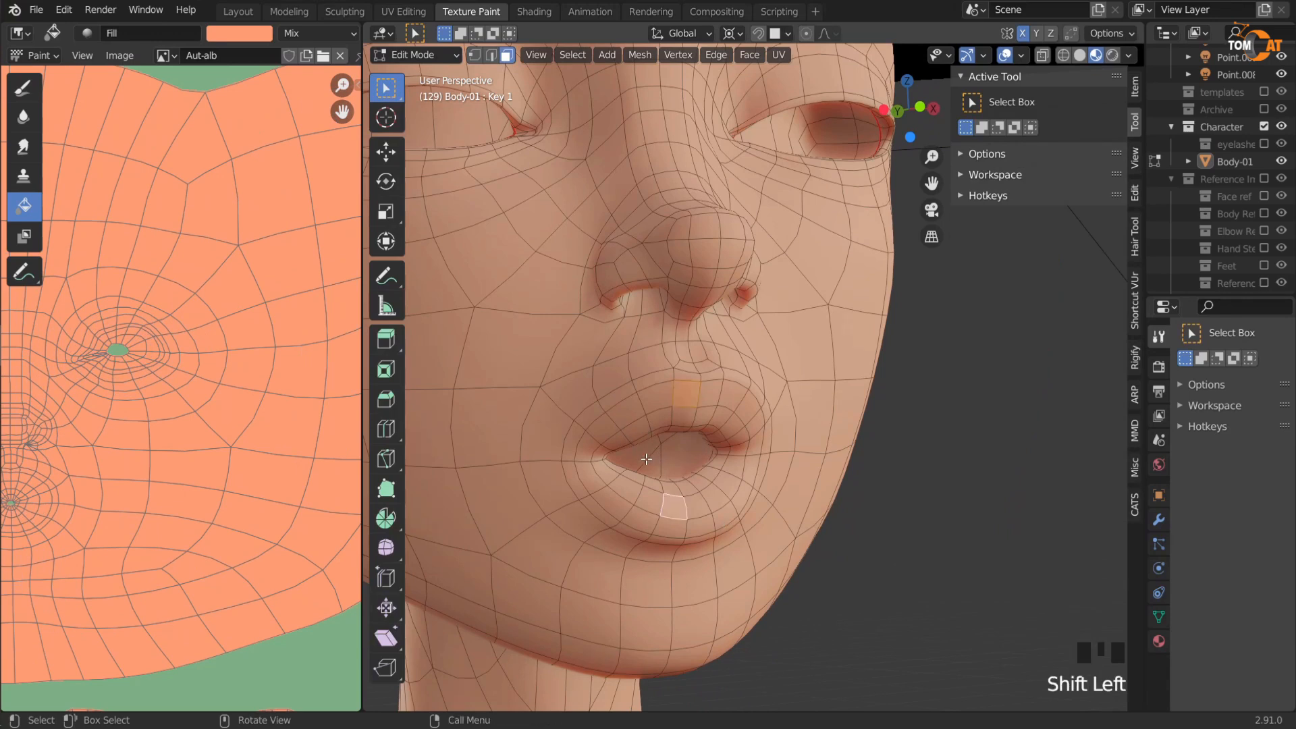
{"action": "key", "text": "KP_Decimal"}
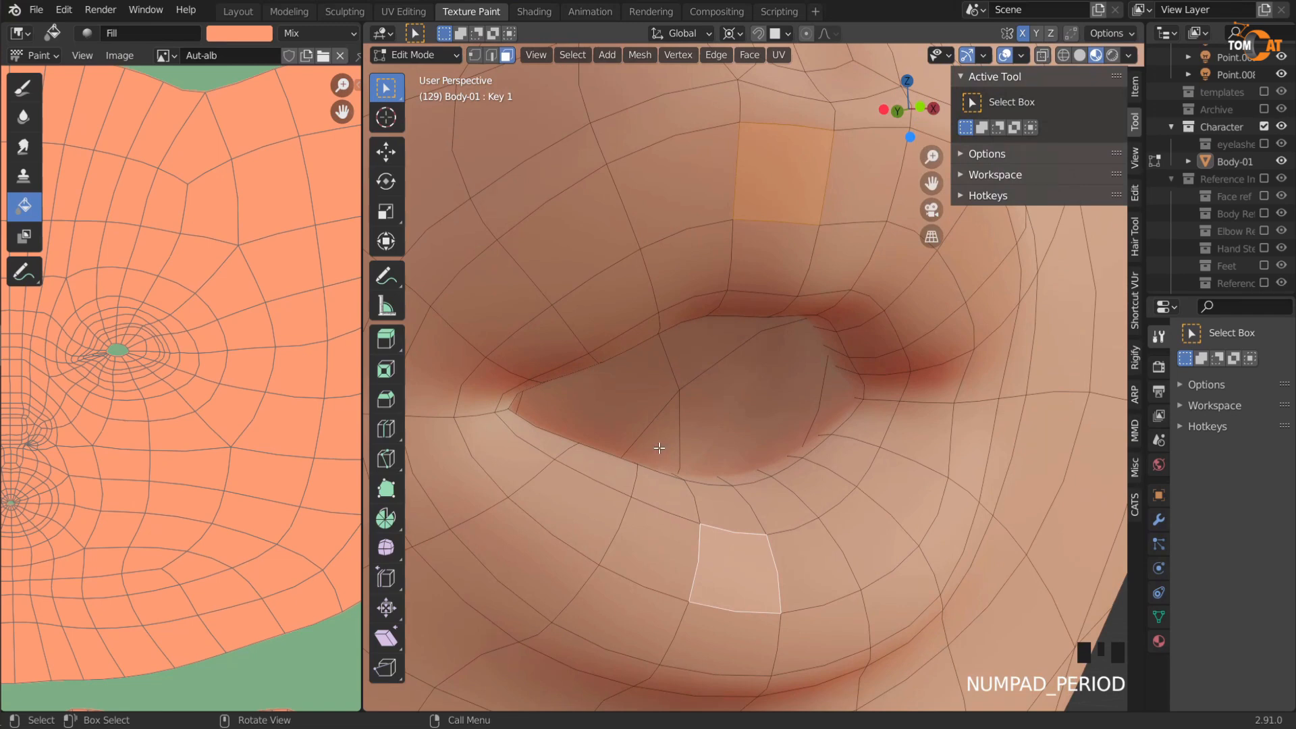
{"action": "middle_click_drag", "start_coordinate": [798, 440], "coordinate": [455, 408]}
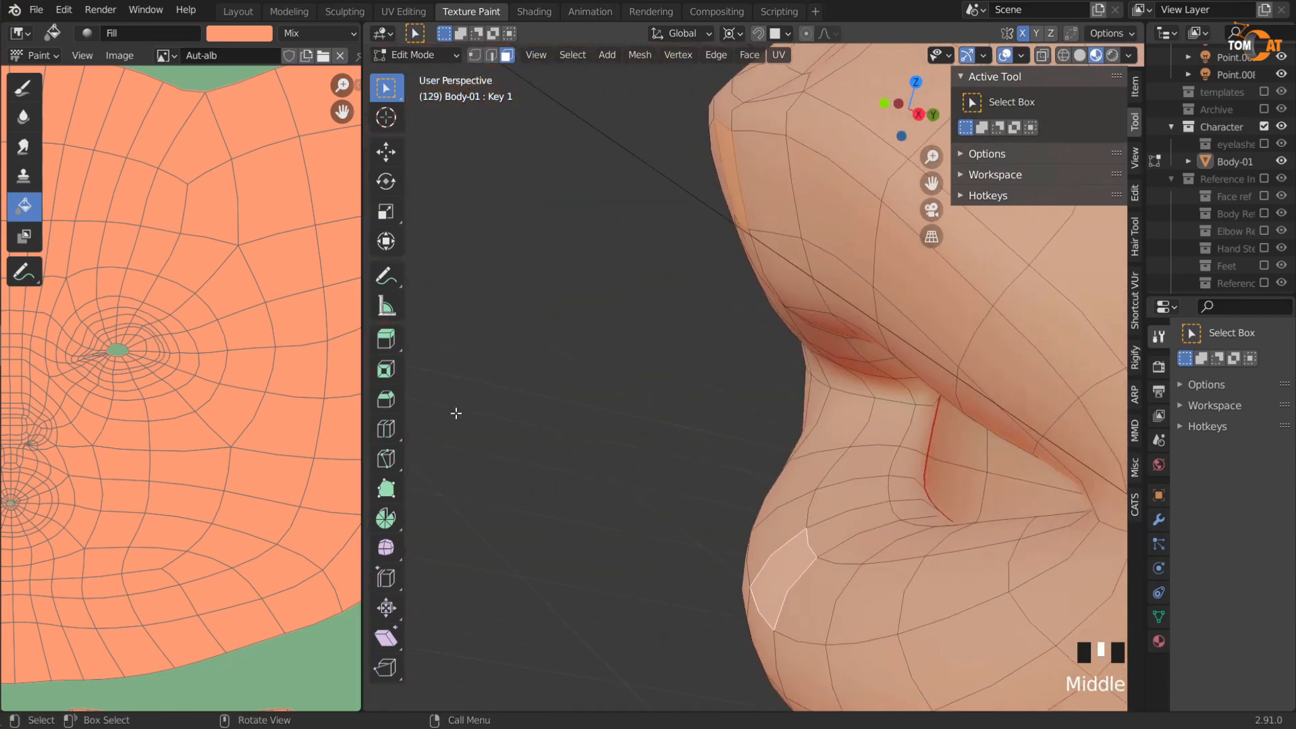
{"action": "key", "text": "Tab"}
{"action": "scroll", "coordinate": [532, 439], "scroll_direction": "down", "scroll_amount": 7}
{"action": "mouse_move", "coordinate": [540, 443]}
{"action": "middle_mouse_down"}
{"action": "mouse_move", "coordinate": [842, 404]}
{"action": "mouse_move", "coordinate": [646, 299]}
{"action": "mouse_move", "coordinate": [877, 362]}
{"action": "mouse_move", "coordinate": [650, 438]}
{"action": "mouse_move", "coordinate": [572, 349]}
{"action": "mouse_move", "coordinate": [727, 419]}
{"action": "mouse_move", "coordinate": [621, 352]}
{"action": "mouse_move", "coordinate": [641, 414]}
{"action": "mouse_move", "coordinate": [601, 348]}
{"action": "mouse_move", "coordinate": [644, 370]}
{"action": "mouse_move", "coordinate": [631, 351]}
{"action": "mouse_move", "coordinate": [694, 500]}
{"action": "mouse_move", "coordinate": [632, 352]}
{"action": "middle_mouse_up"}
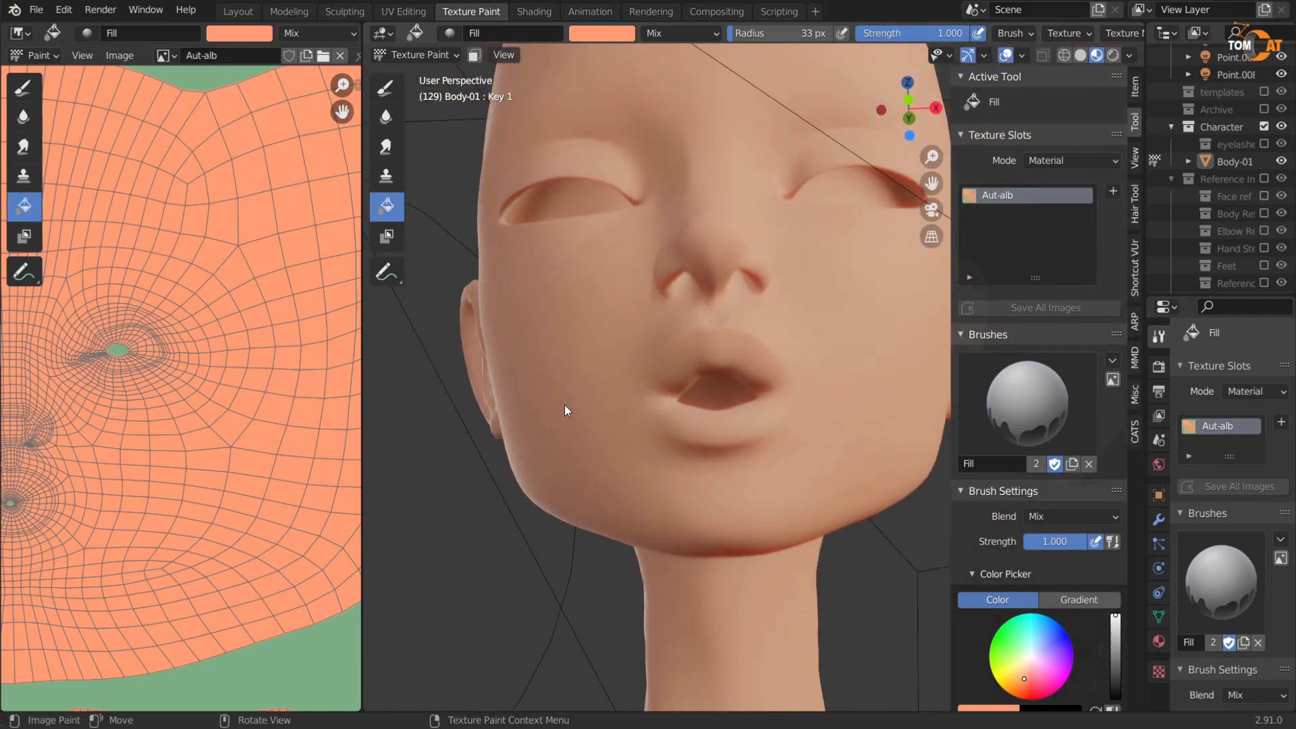
Step: Select an upper-lid and a lower-lid face of one eye in Edit Mode, center the view on them, and return to Texture Paint
{"action": "key", "text": "Tab"}
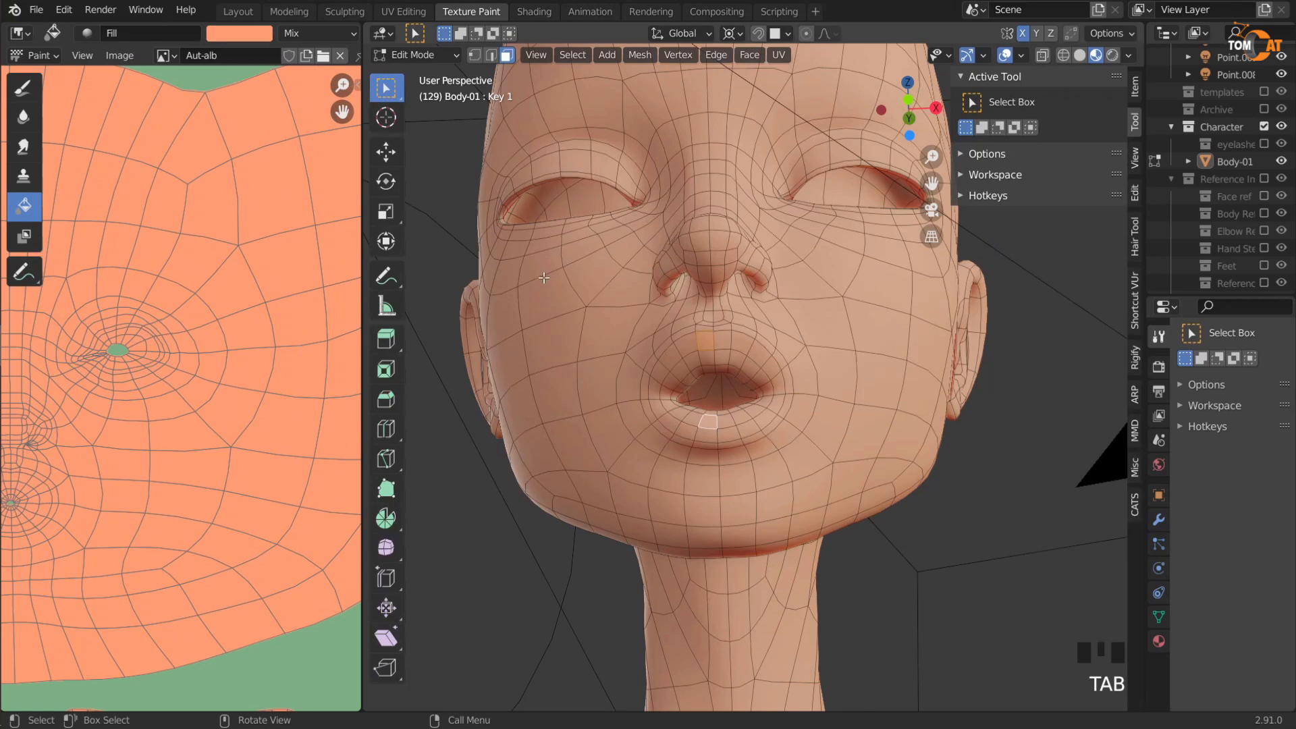
{"action": "left_click", "coordinate": [545, 189]}
{"action": "left_click", "coordinate": [549, 224], "text": "shift"}
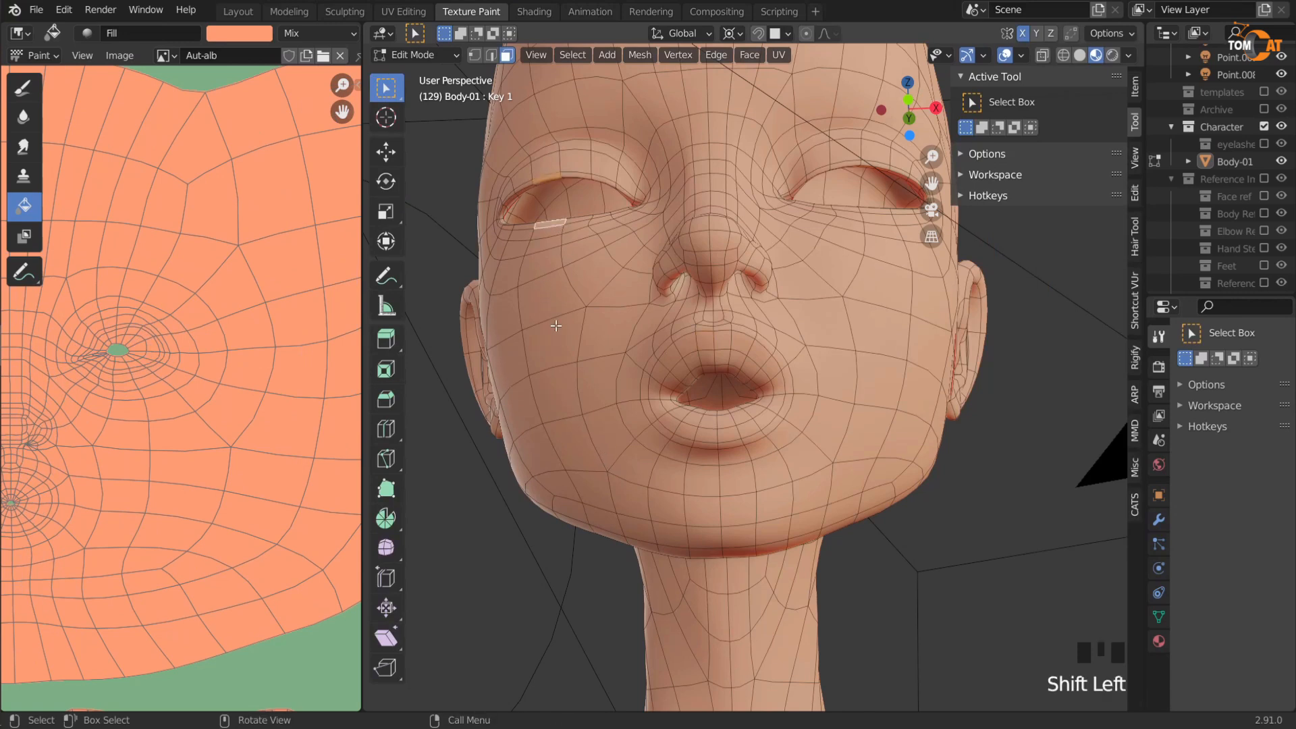
{"action": "key", "text": "KP_Decimal"}
{"action": "key", "text": "Tab"}
{"action": "scroll", "coordinate": [553, 355], "scroll_direction": "down", "scroll_amount": 5}
{"action": "mouse_move", "coordinate": [683, 408]}
{"action": "middle_mouse_down"}
{"action": "mouse_move", "coordinate": [597, 418]}
{"action": "mouse_move", "coordinate": [659, 276]}
{"action": "middle_mouse_up"}
{"action": "scroll", "coordinate": [688, 358], "scroll_direction": "down", "scroll_amount": 2}
{"action": "key", "text": "Tab"}
{"action": "scroll", "coordinate": [715, 444], "scroll_direction": "up", "scroll_amount": 3}
{"action": "middle_click_drag", "start_coordinate": [715, 444], "coordinate": [571, 431]}
{"action": "scroll", "coordinate": [571, 431], "scroll_direction": "down", "scroll_amount": 2}
{"action": "key", "text": "Tab"}
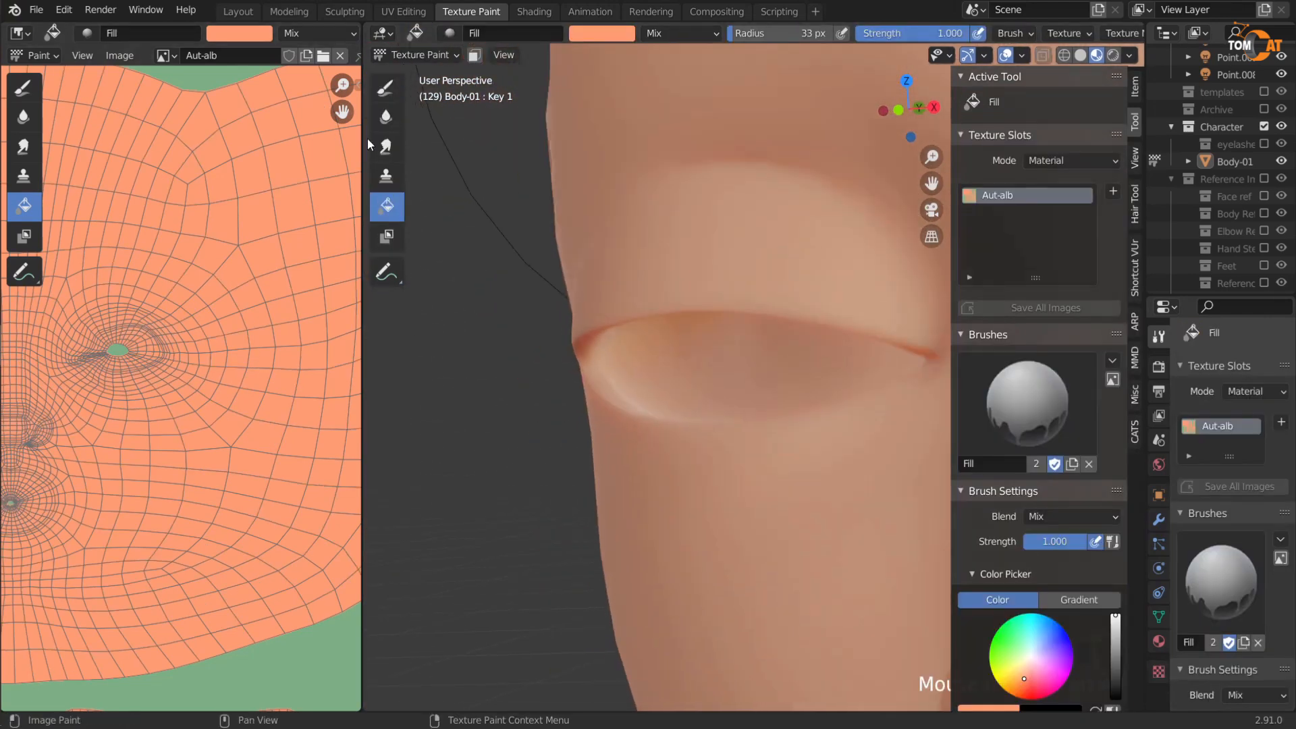
Step: With the wireframe overlay on, paint the lower-eyelid rim up to the inner eye corner in the palette's coral red using A-soft brush
{"action": "left_click", "coordinate": [384, 94]}
{"action": "scroll", "coordinate": [996, 589], "scroll_direction": "down", "scroll_amount": 7}
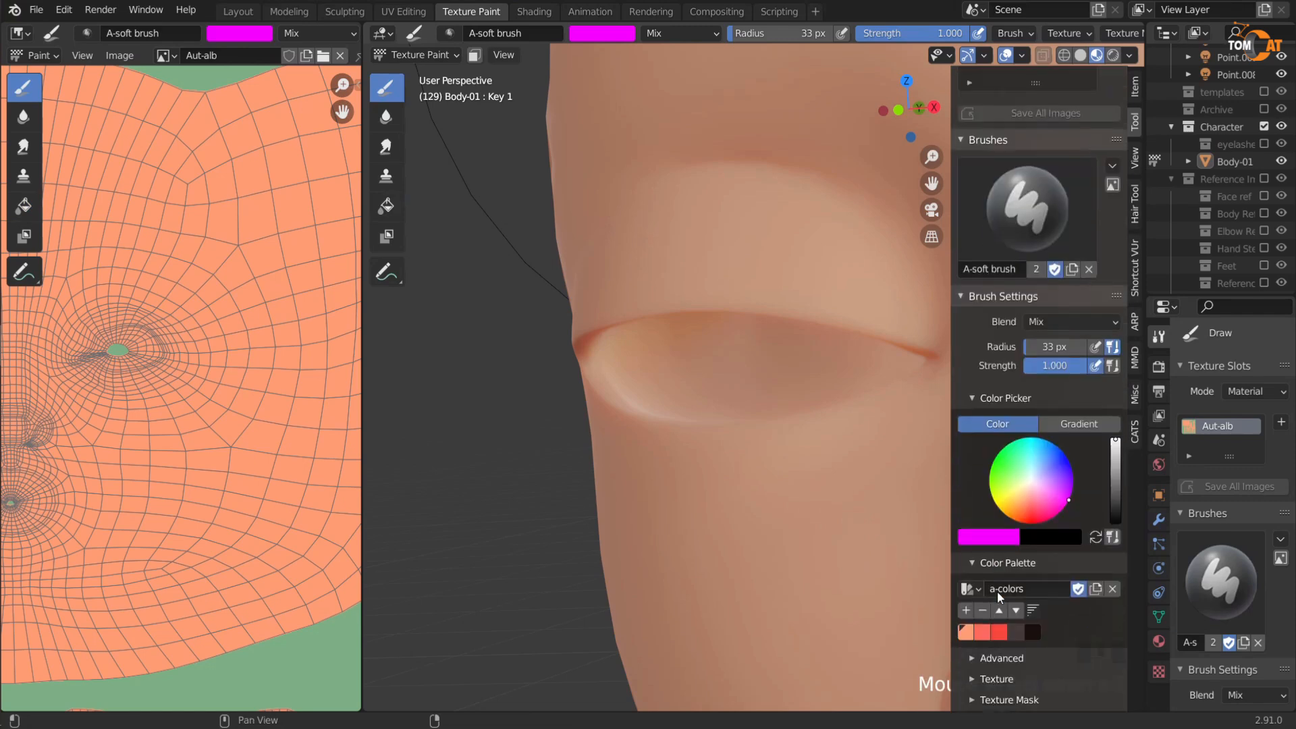
{"action": "left_click", "coordinate": [981, 604]}
{"action": "scroll", "coordinate": [732, 423], "scroll_direction": "up", "scroll_amount": 4}
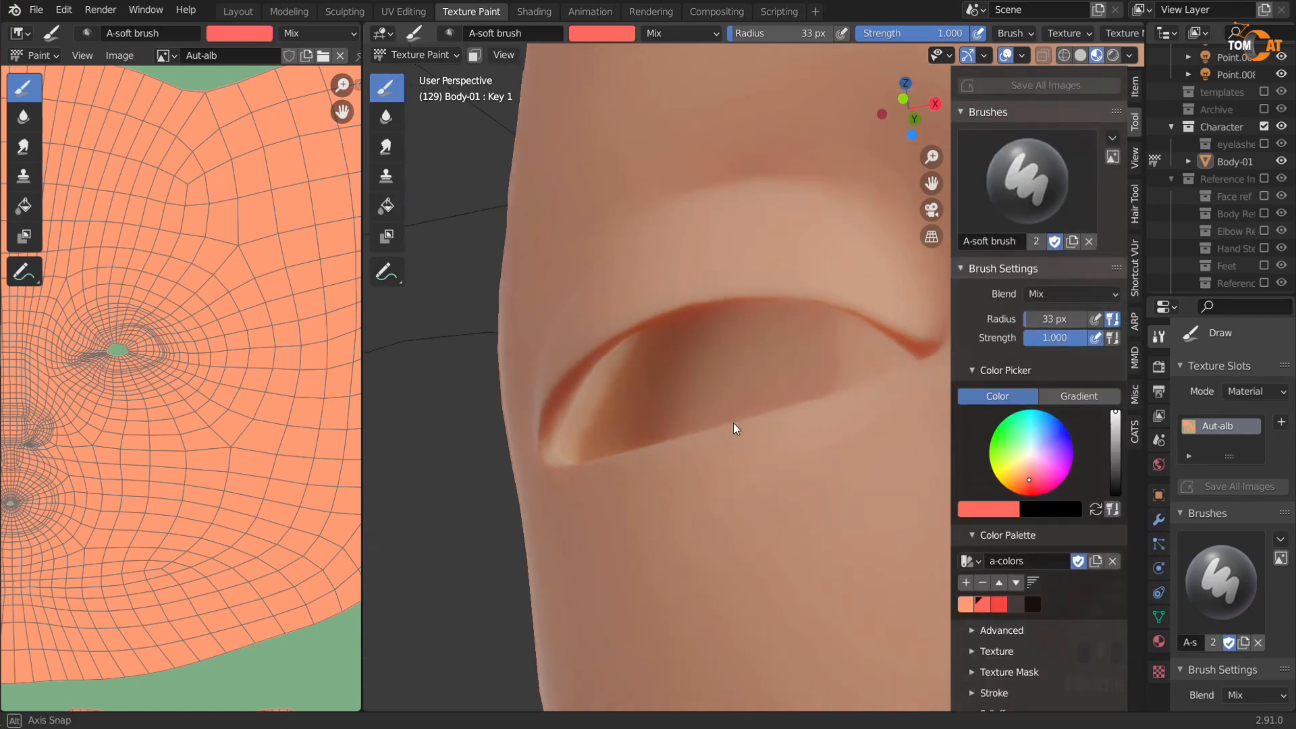
{"action": "scroll", "coordinate": [653, 539], "scroll_direction": "up", "scroll_amount": 2}
{"action": "key", "text": "shift+w"}
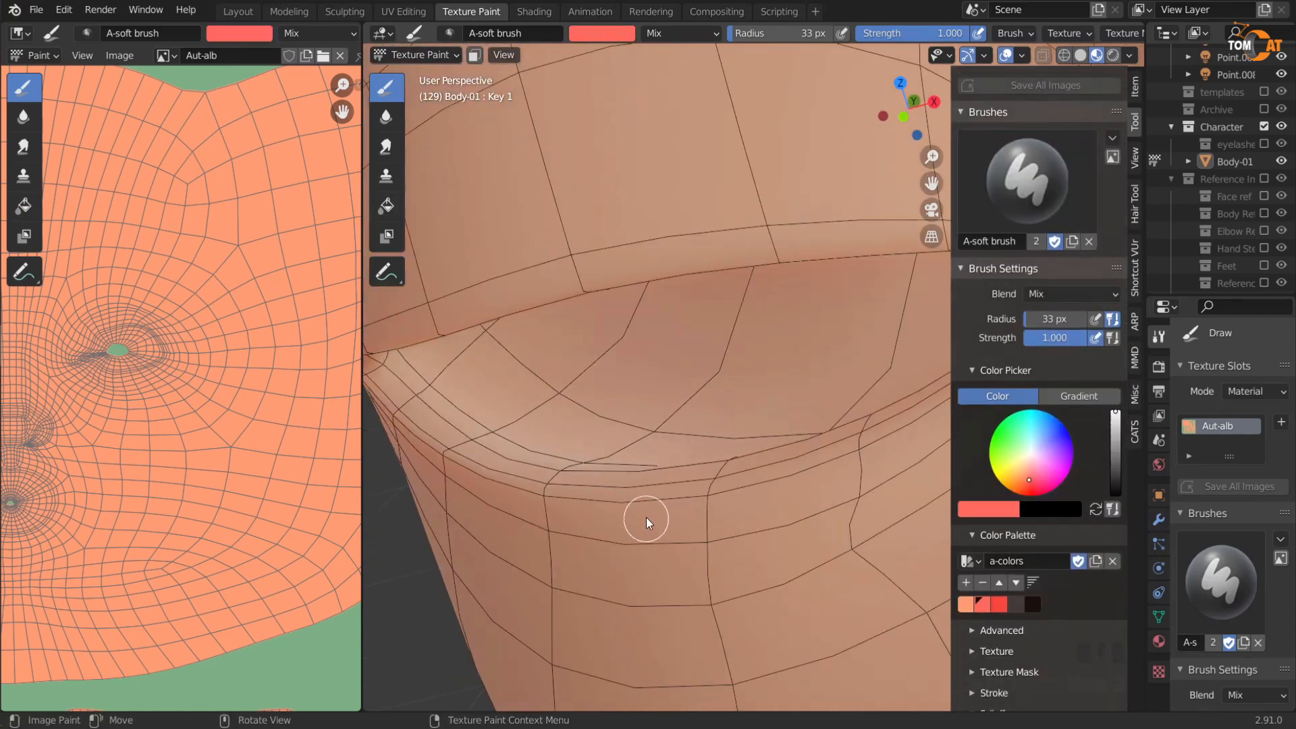
{"action": "middle_click_drag", "start_coordinate": [646, 517], "coordinate": [827, 476]}
{"action": "mouse_move", "coordinate": [719, 570]}
{"action": "middle_mouse_down", "text": "shift"}
{"action": "mouse_move", "coordinate": [627, 485]}
{"action": "mouse_move", "coordinate": [699, 483]}
{"action": "middle_mouse_up", "text": "shift"}
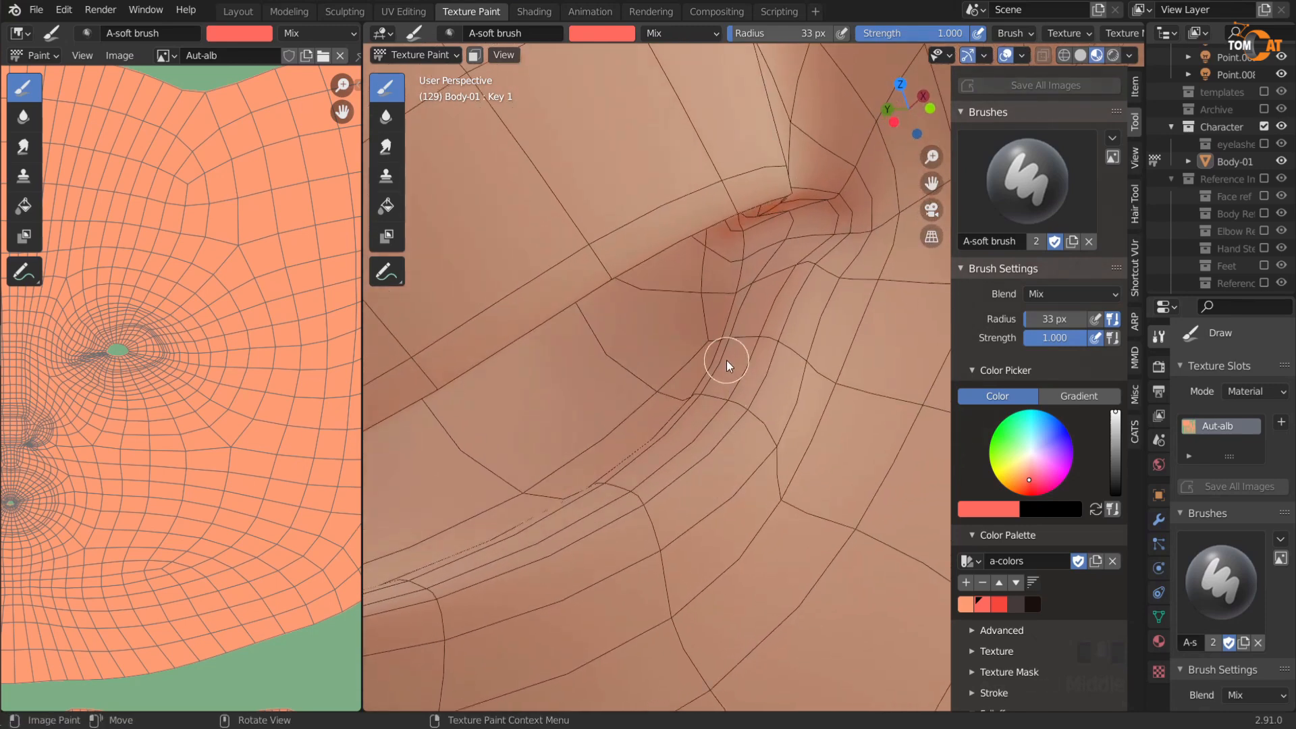
{"action": "left_click_drag", "start_coordinate": [792, 250], "coordinate": [784, 260]}
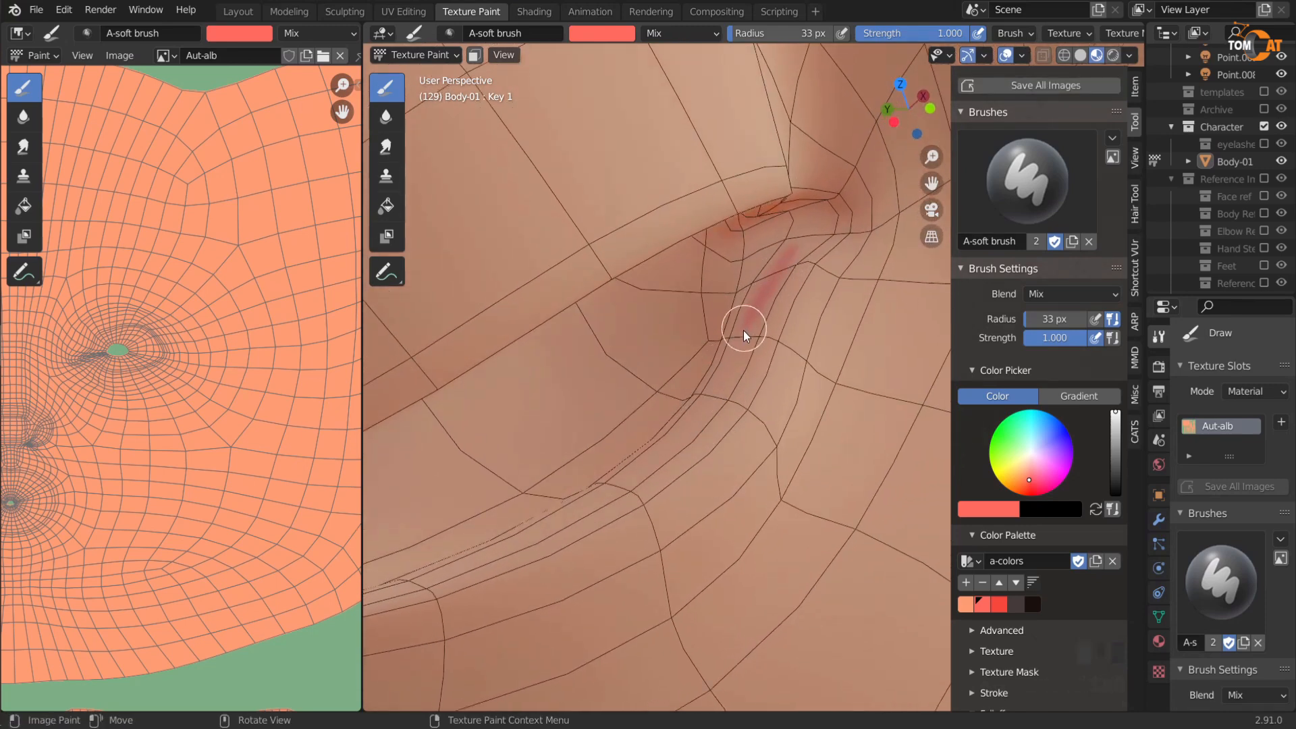
{"action": "left_click_drag", "start_coordinate": [741, 352], "coordinate": [779, 270]}
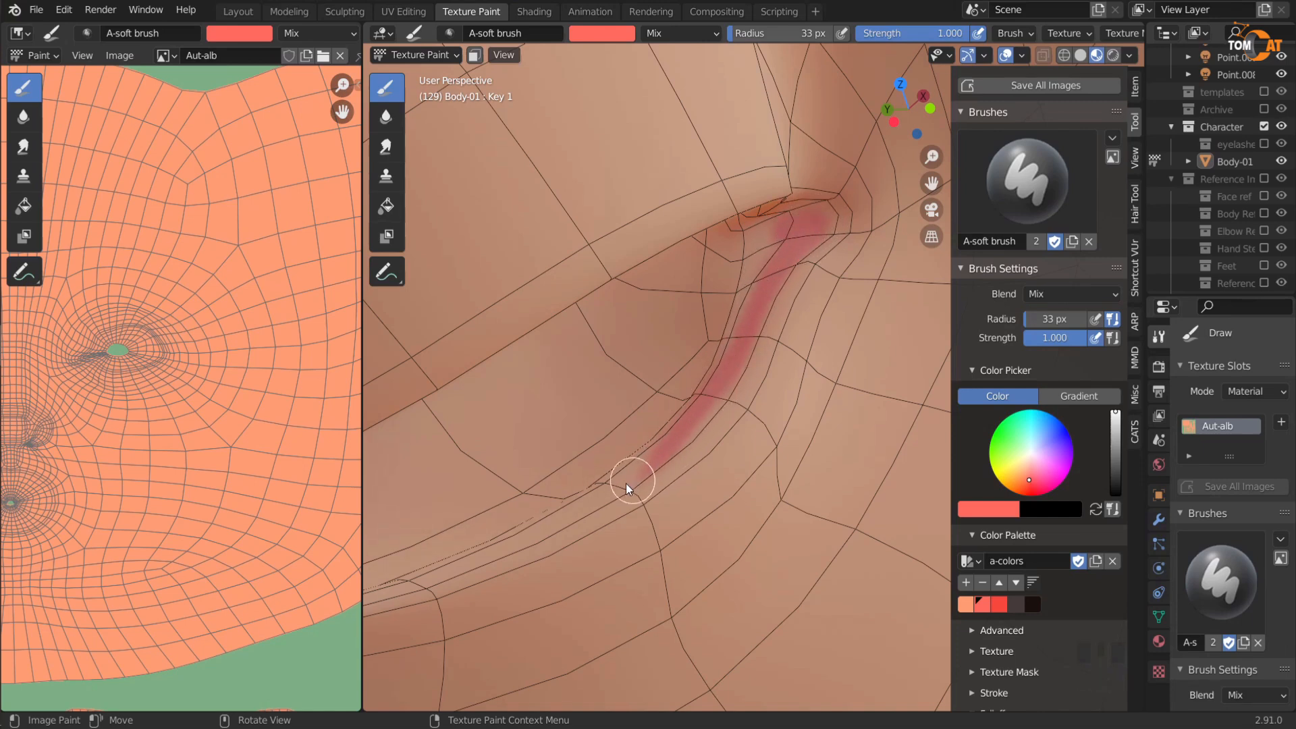
Step: Select the face loops along the eyelid rim in Edit Mode
{"action": "middle_click_drag", "start_coordinate": [678, 452], "coordinate": [553, 411]}
{"action": "scroll", "coordinate": [554, 411], "scroll_direction": "down", "scroll_amount": 3}
{"action": "mouse_move", "coordinate": [632, 452]}
{"action": "middle_mouse_down"}
{"action": "mouse_move", "coordinate": [532, 351]}
{"action": "mouse_move", "coordinate": [610, 363]}
{"action": "mouse_move", "coordinate": [590, 478]}
{"action": "mouse_move", "coordinate": [576, 471]}
{"action": "mouse_move", "coordinate": [575, 405]}
{"action": "mouse_move", "coordinate": [613, 454]}
{"action": "mouse_move", "coordinate": [813, 411]}
{"action": "mouse_move", "coordinate": [680, 402]}
{"action": "middle_mouse_up"}
{"action": "key", "text": "Tab"}
{"action": "scroll", "coordinate": [594, 476], "scroll_direction": "up", "scroll_amount": 2}
{"action": "scroll", "coordinate": [576, 471], "scroll_direction": "up", "scroll_amount": 3}
{"action": "left_click", "coordinate": [584, 410], "text": "alt"}
{"action": "scroll", "coordinate": [584, 410], "scroll_direction": "down", "scroll_amount": 3}
{"action": "scroll", "coordinate": [680, 402], "scroll_direction": "up", "scroll_amount": 2}
{"action": "scroll", "coordinate": [679, 403], "scroll_direction": "up", "scroll_amount": 4}
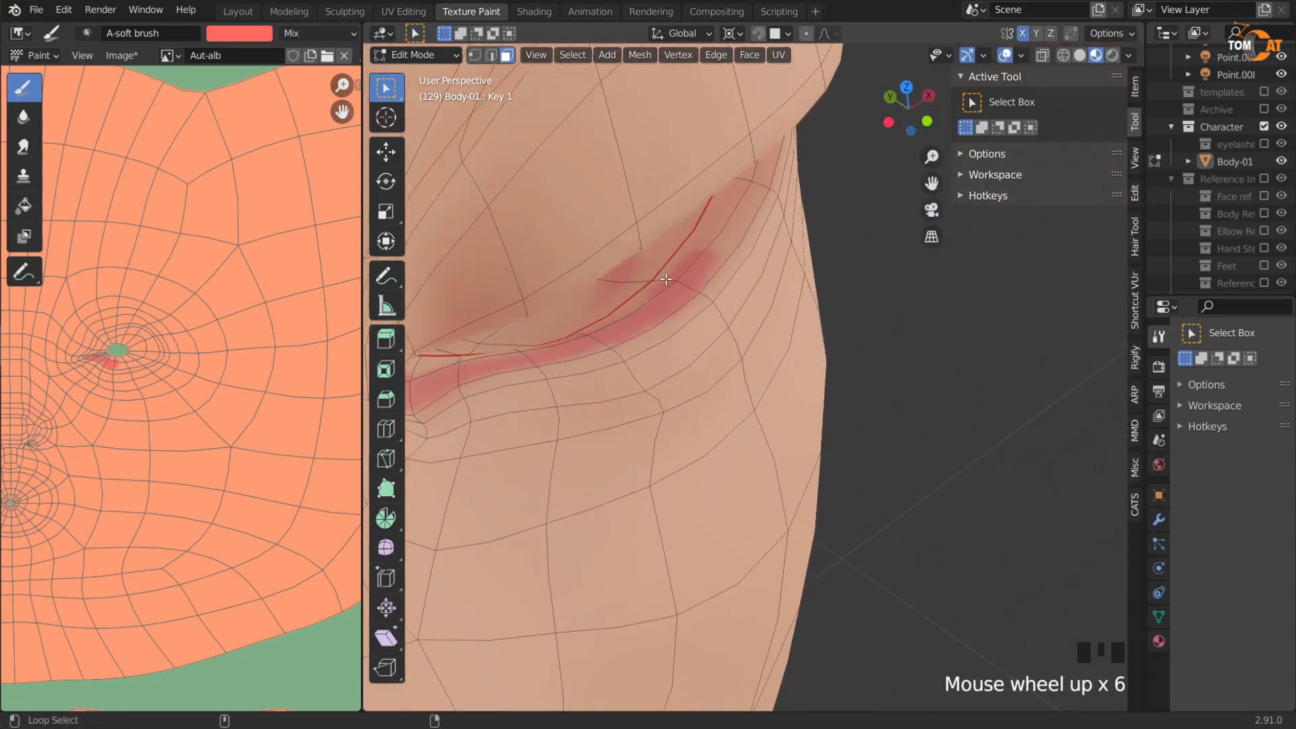
{"action": "left_click", "coordinate": [648, 301], "text": "alt+shift"}
Step: Mirror the eyelid-rim face selection across the head
{"action": "scroll", "coordinate": [647, 488], "scroll_direction": "down", "scroll_amount": 7}
{"action": "middle_click_drag", "start_coordinate": [647, 488], "coordinate": [444, 138]}
{"action": "left_click", "coordinate": [574, 57]}
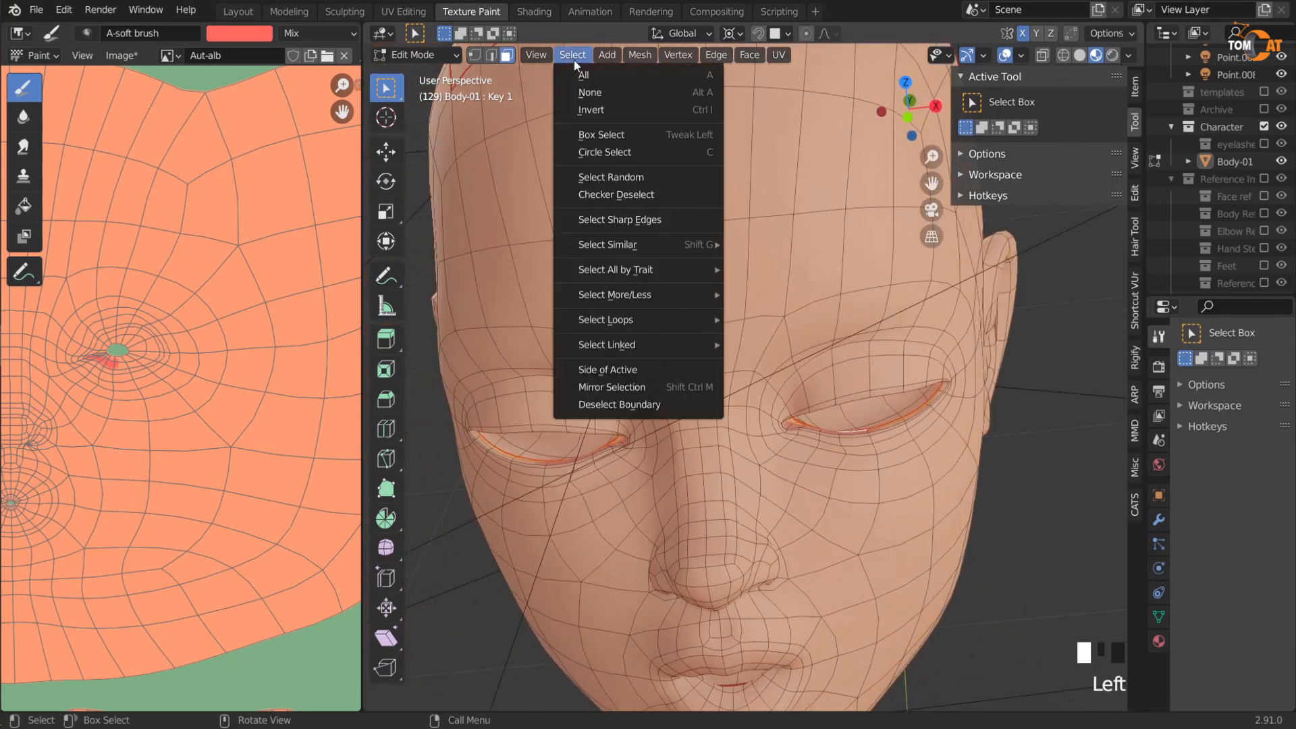
{"action": "key", "text": "m"}
{"action": "key", "text": "m"}
Step: Add the linked faces inside both eye sockets to the selection
{"action": "scroll", "coordinate": [802, 458], "scroll_direction": "up", "scroll_amount": 3}
{"action": "middle_click_drag", "start_coordinate": [801, 460], "coordinate": [649, 427]}
{"action": "scroll", "coordinate": [796, 460], "scroll_direction": "up", "scroll_amount": 2}
{"action": "scroll", "coordinate": [607, 439], "scroll_direction": "up", "scroll_amount": 3}
{"action": "key", "text": "l"}
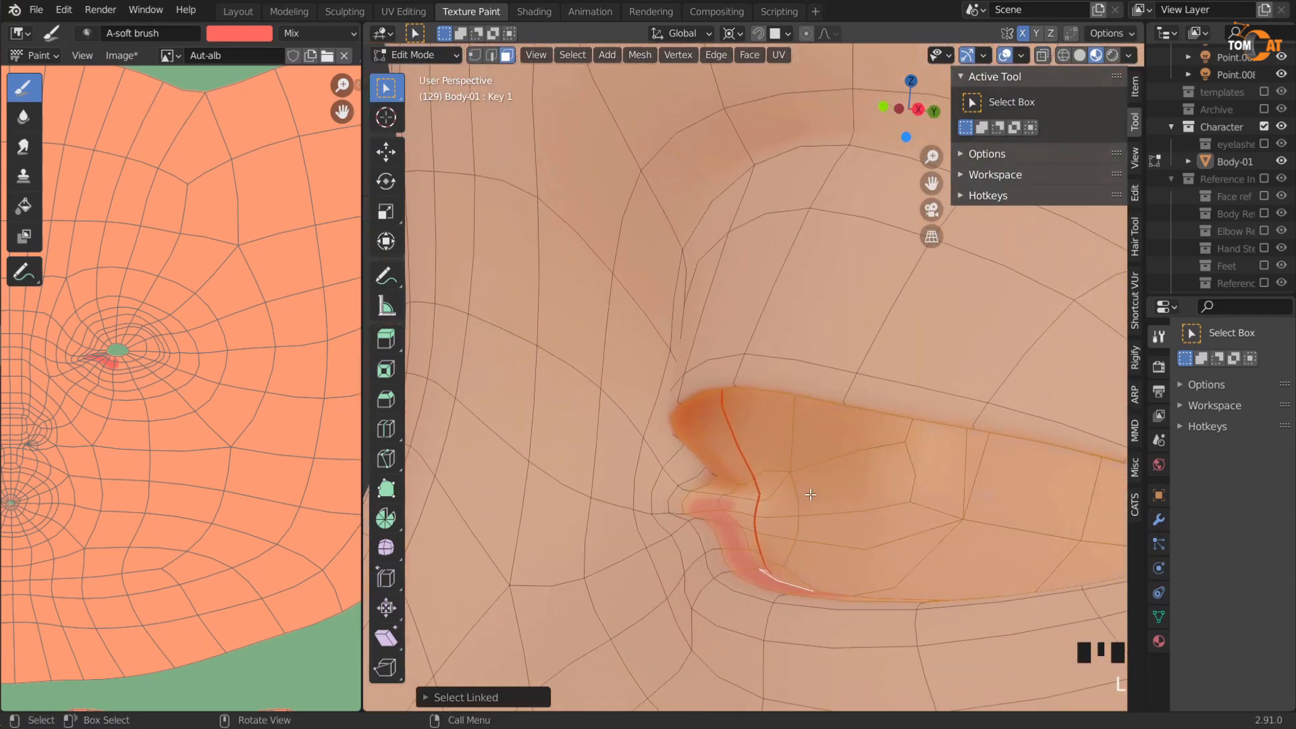
{"action": "scroll", "coordinate": [428, 443], "scroll_direction": "down", "scroll_amount": 3}
{"action": "middle_click_drag", "start_coordinate": [429, 442], "coordinate": [699, 410]}
{"action": "scroll", "coordinate": [452, 414], "scroll_direction": "down", "scroll_amount": 2}
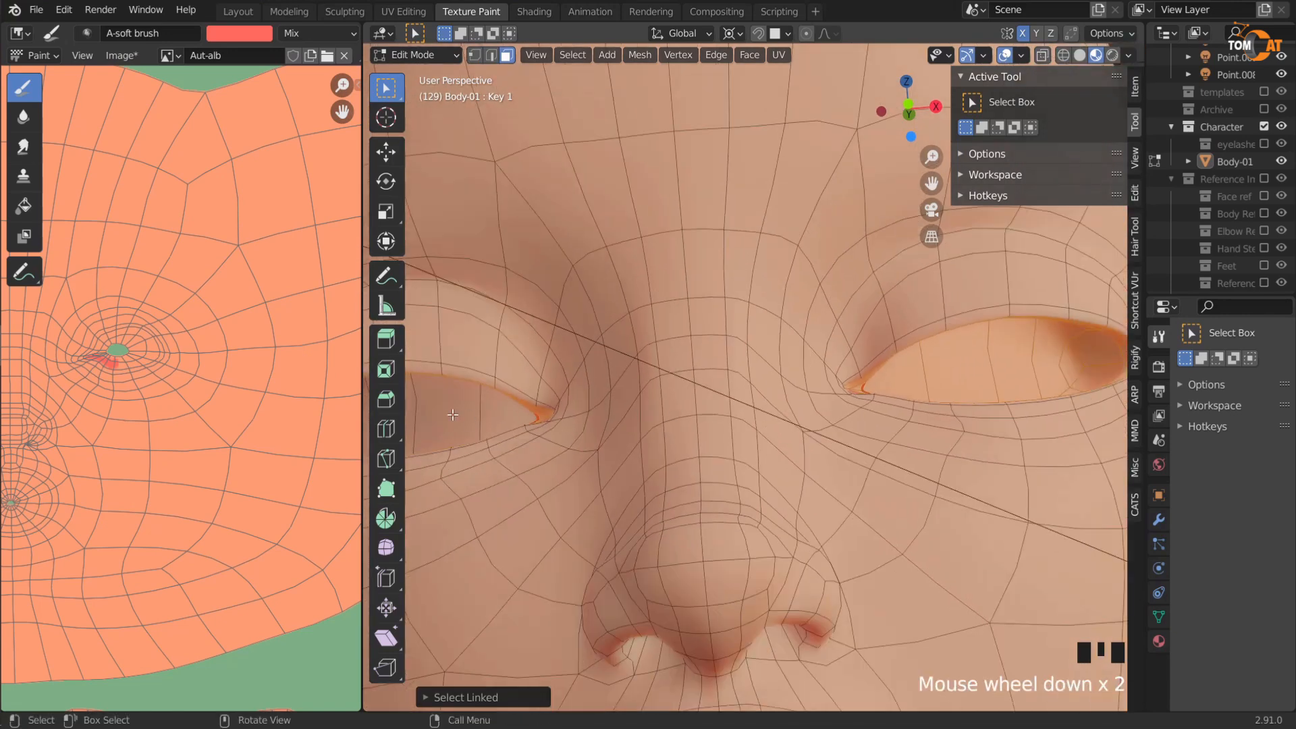
{"action": "middle_click_drag", "start_coordinate": [459, 417], "coordinate": [779, 436]}
{"action": "scroll", "coordinate": [662, 479], "scroll_direction": "up", "scroll_amount": 3}
{"action": "scroll", "coordinate": [695, 459], "scroll_direction": "up", "scroll_amount": 2}
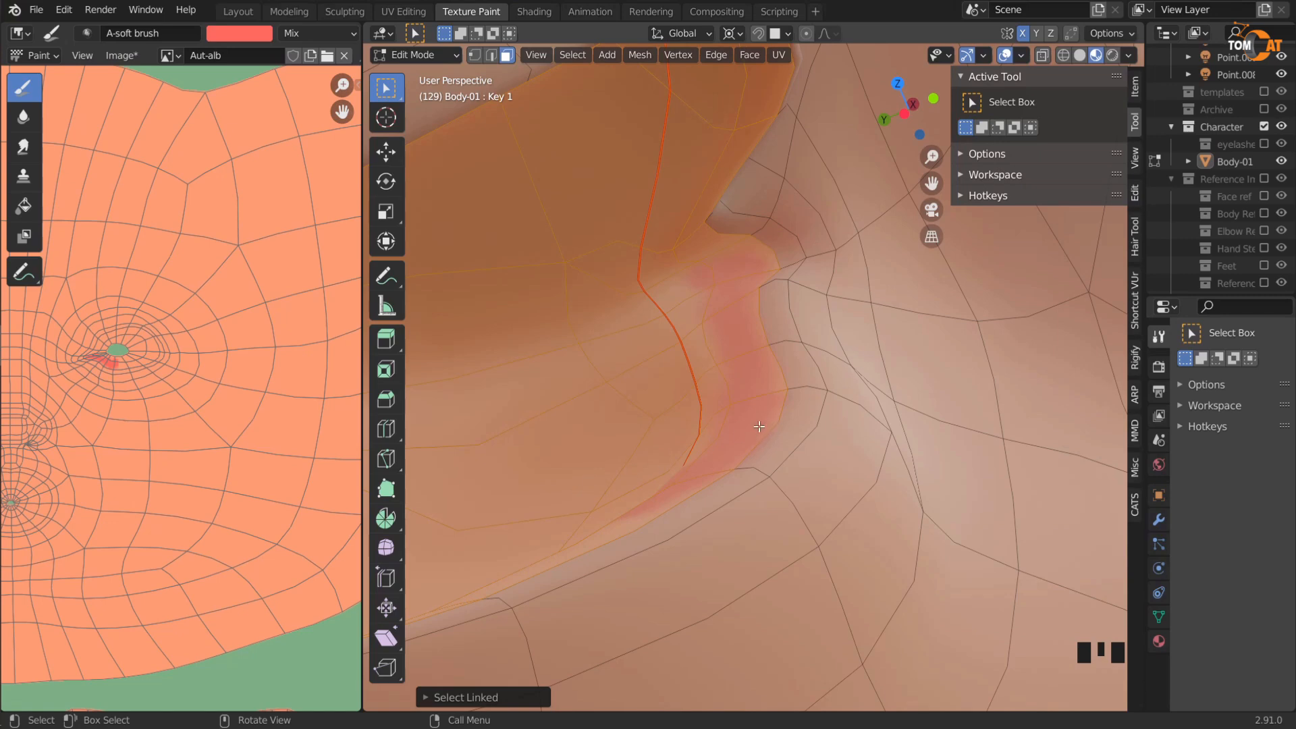
Step: Return to Texture Paint and enable the paint mask so that only the selected eye-socket faces can be painted
{"action": "scroll", "coordinate": [702, 398], "scroll_direction": "down", "scroll_amount": 3}
{"action": "middle_click_drag", "start_coordinate": [702, 398], "coordinate": [625, 357]}
{"action": "scroll", "coordinate": [850, 370], "scroll_direction": "down", "scroll_amount": 3}
{"action": "scroll", "coordinate": [624, 356], "scroll_direction": "down", "scroll_amount": 2}
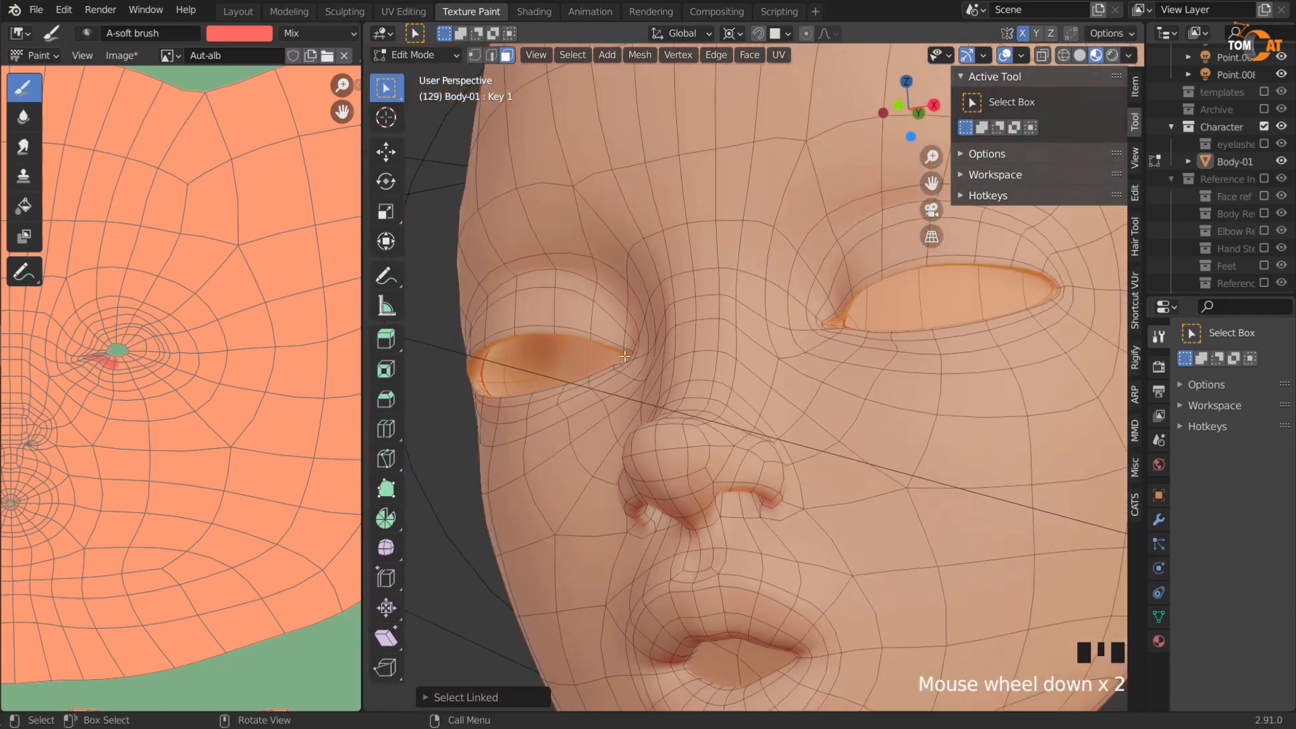
{"action": "key", "text": "Tab"}
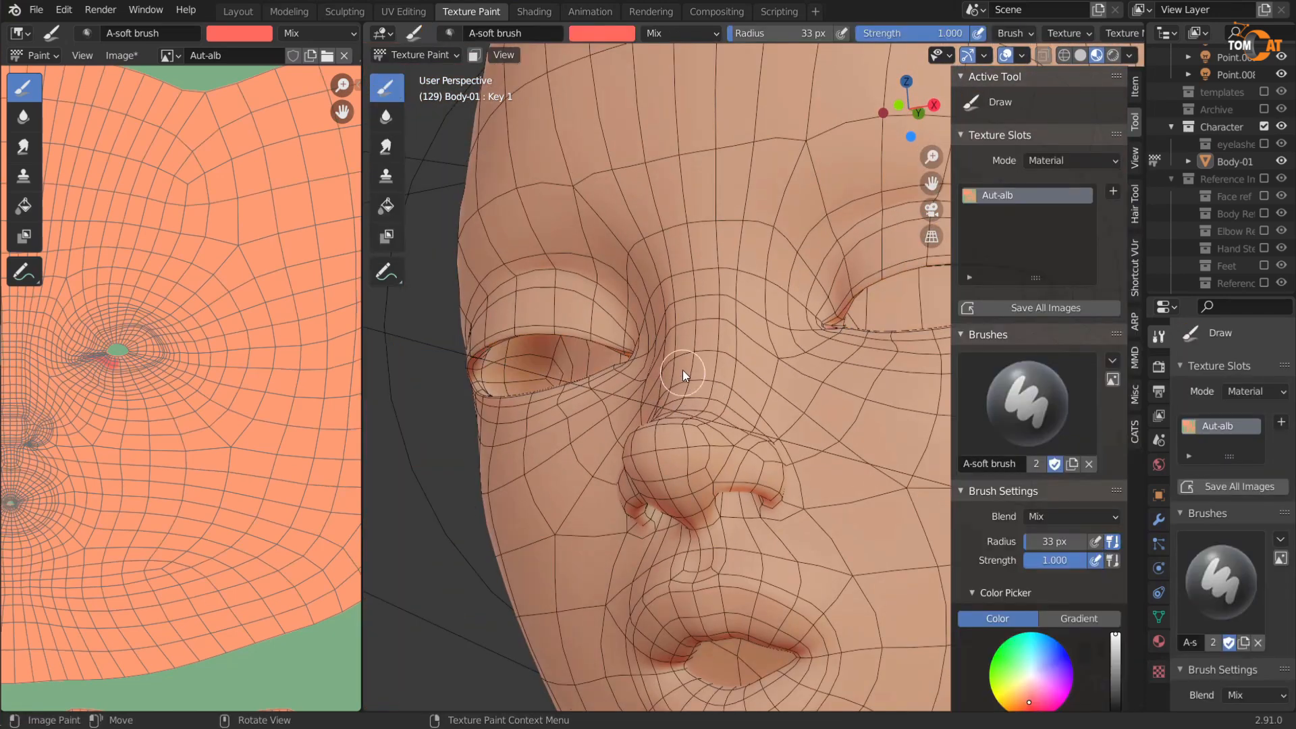
{"action": "left_click", "coordinate": [476, 55]}
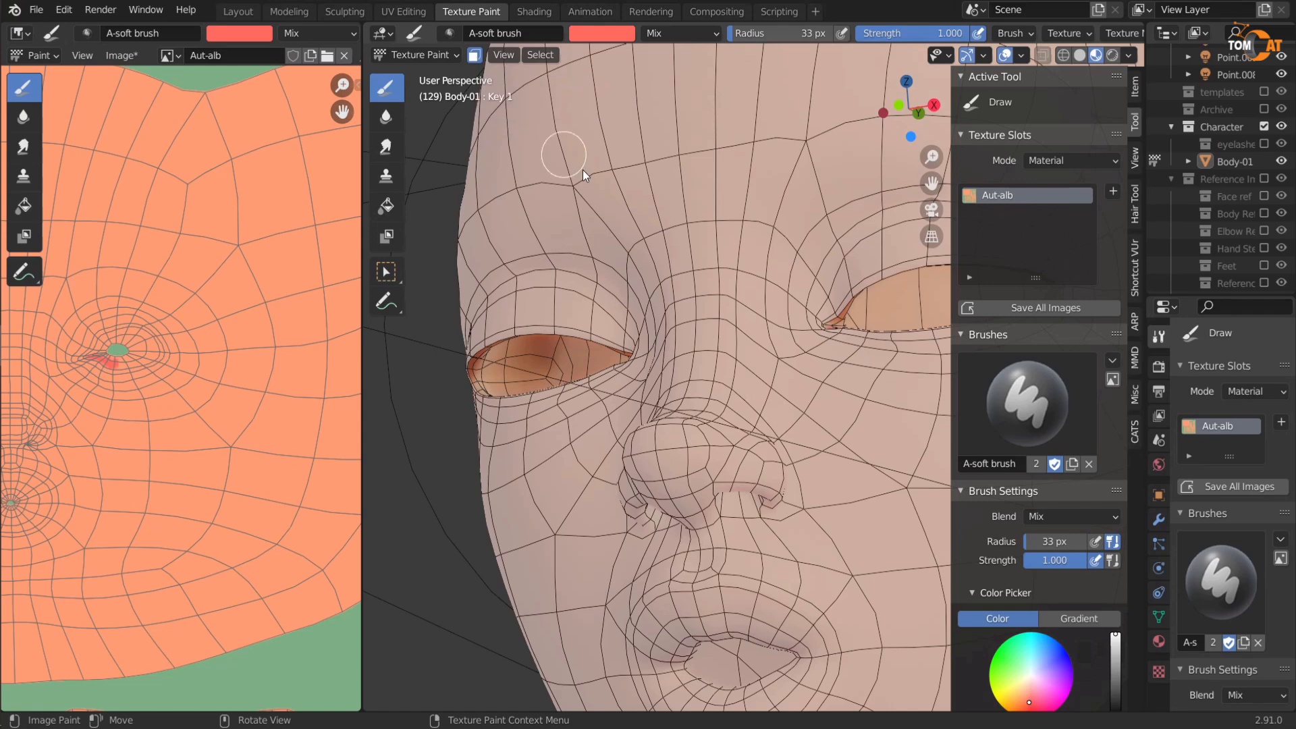
Step: Fill the masked eye-socket faces with the coral red swatch from the a-colors palette using the Fill tool
{"action": "scroll", "coordinate": [799, 306], "scroll_direction": "down", "scroll_amount": 5}
{"action": "scroll", "coordinate": [1066, 568], "scroll_direction": "down", "scroll_amount": 4}
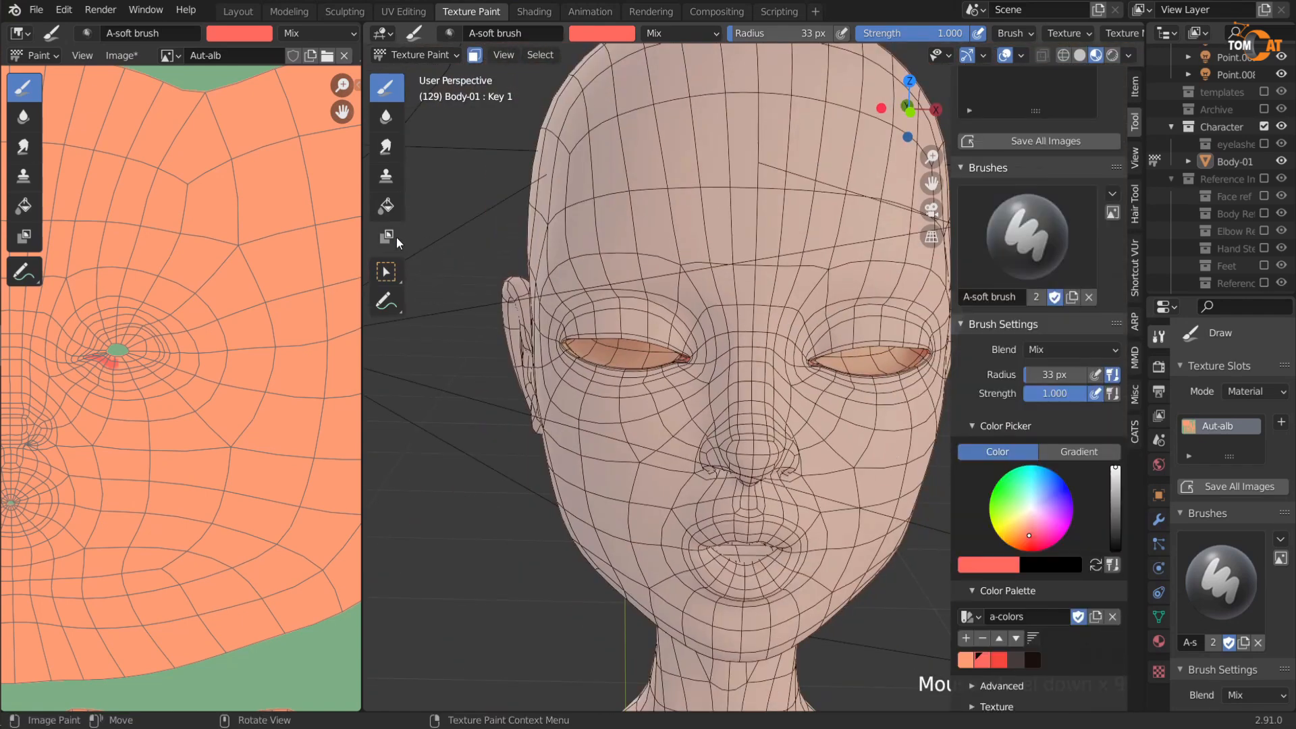
{"action": "left_click", "coordinate": [386, 205]}
{"action": "scroll", "coordinate": [1012, 533], "scroll_direction": "down", "scroll_amount": 2}
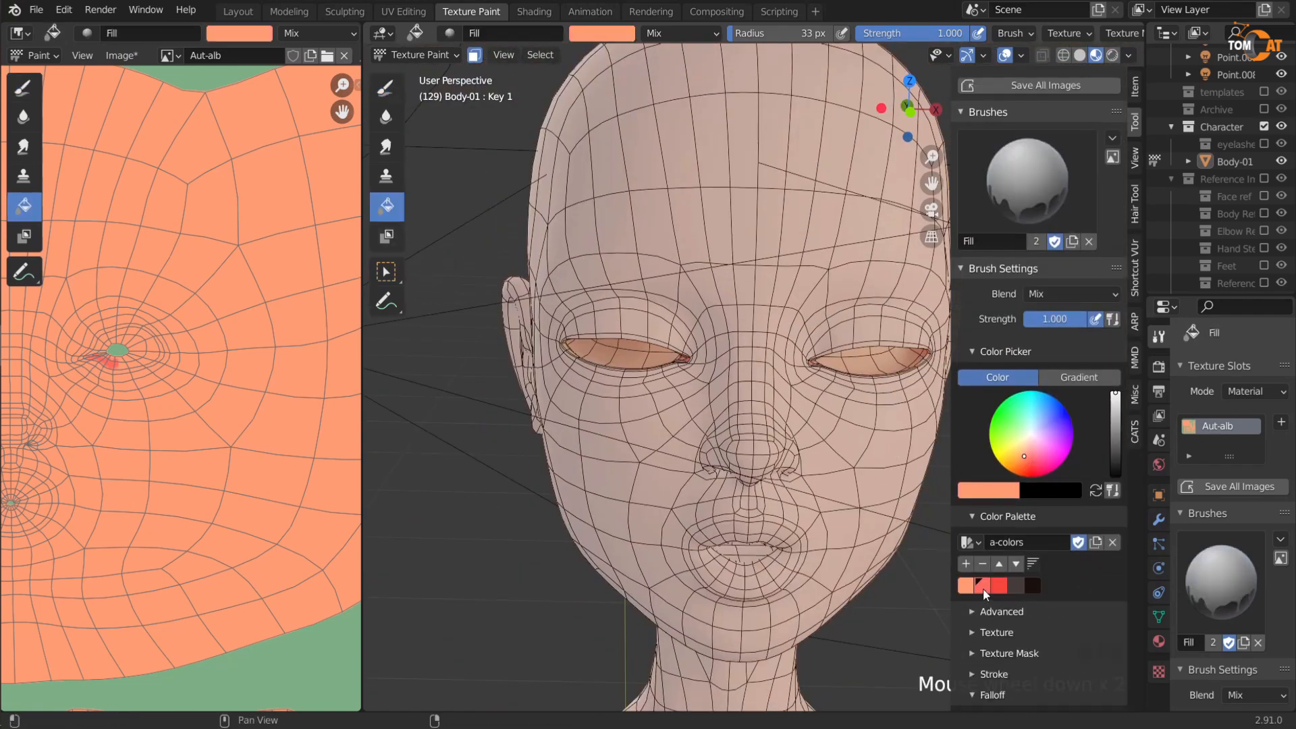
{"action": "left_click", "coordinate": [982, 586]}
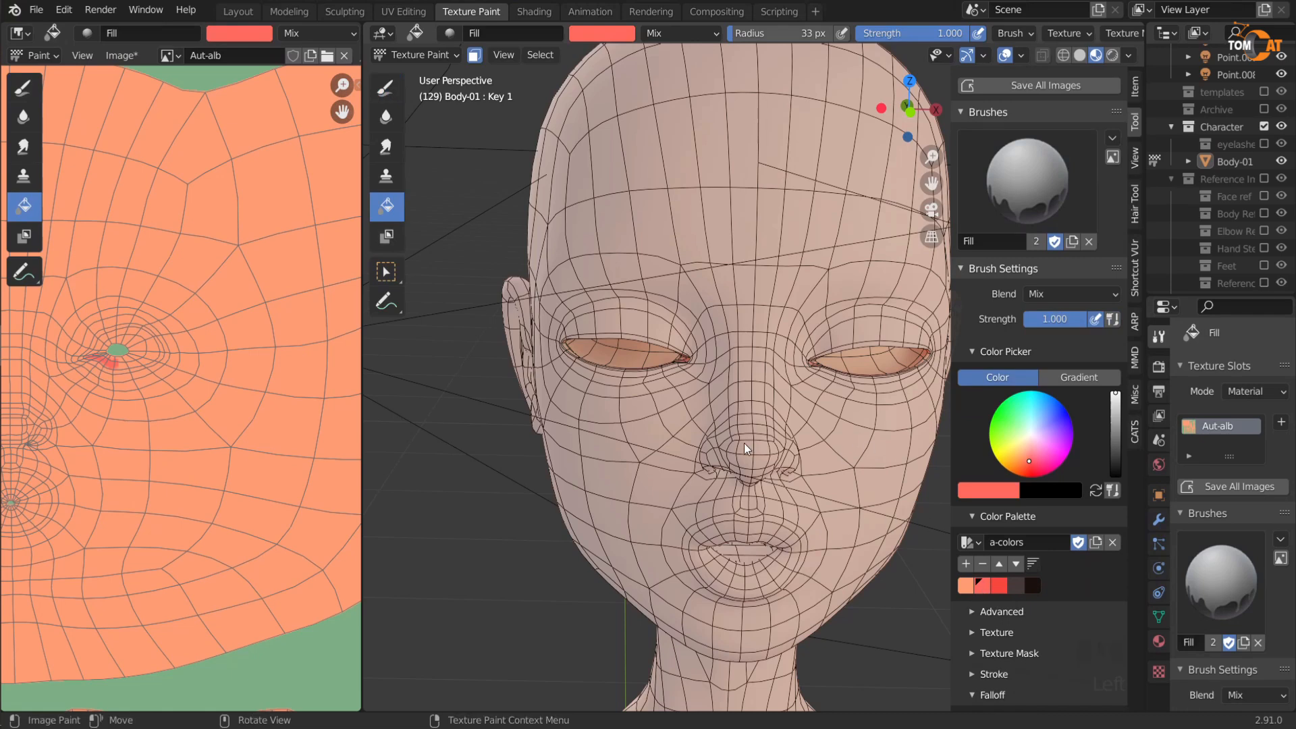
{"action": "middle_click_drag", "start_coordinate": [671, 437], "coordinate": [689, 408]}
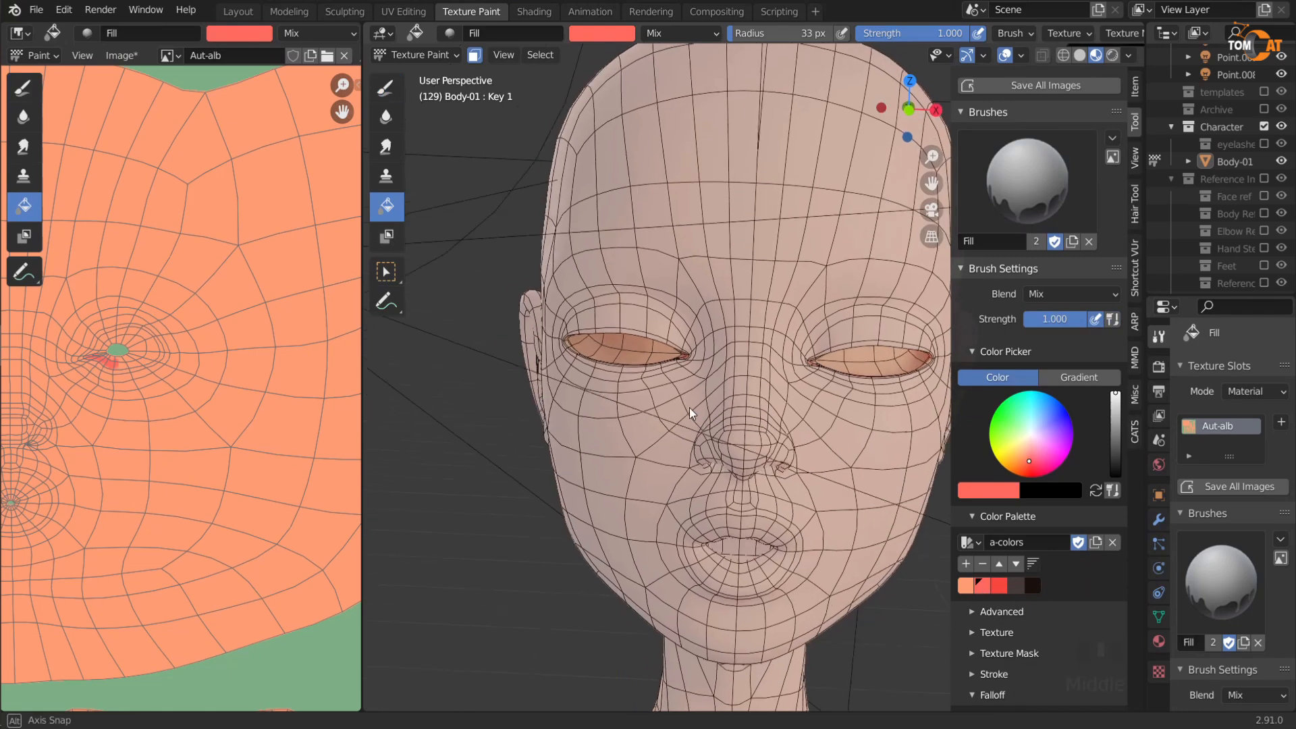
{"action": "left_click", "coordinate": [618, 356]}
Step: Turn off the paint mask and hide the viewport overlays
{"action": "mouse_move", "coordinate": [779, 479]}
{"action": "middle_mouse_down"}
{"action": "mouse_move", "coordinate": [625, 329]}
{"action": "mouse_move", "coordinate": [697, 370]}
{"action": "mouse_move", "coordinate": [609, 274]}
{"action": "mouse_move", "coordinate": [597, 340]}
{"action": "middle_mouse_up"}
{"action": "left_click", "coordinate": [474, 54]}
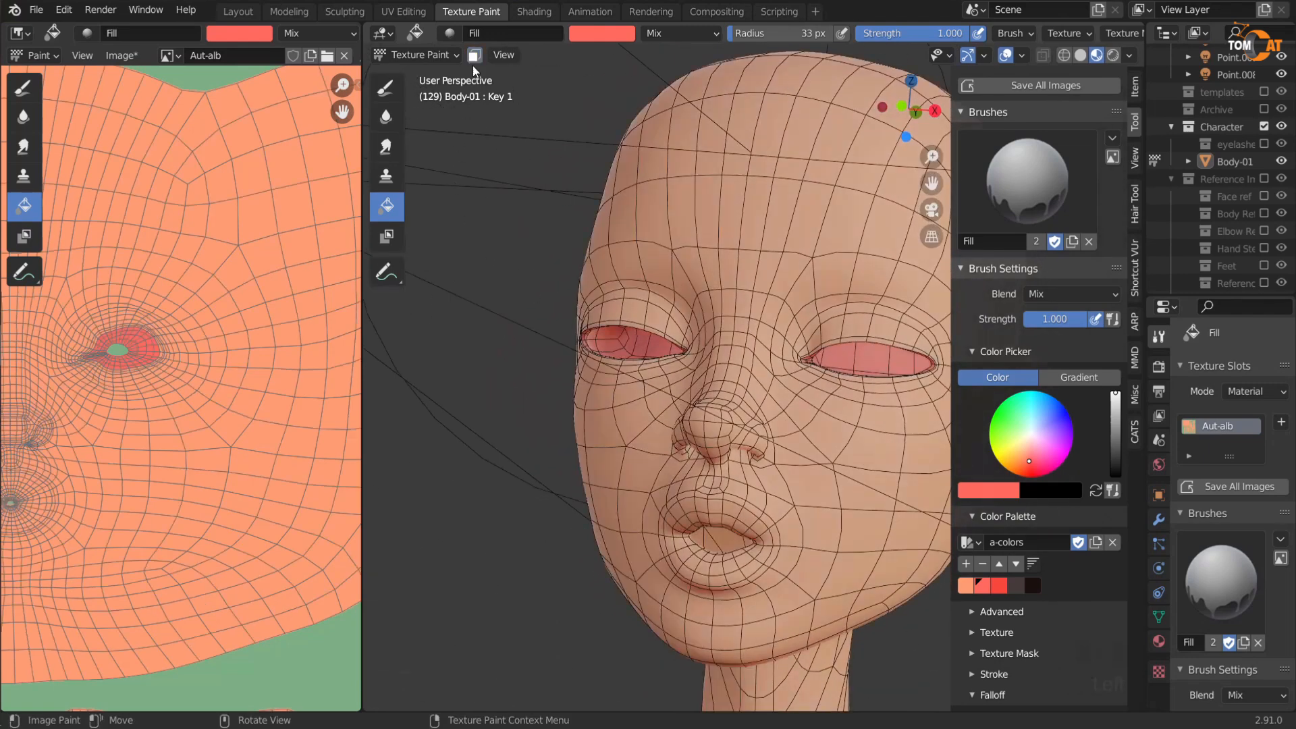
{"action": "middle_click_drag", "start_coordinate": [564, 436], "coordinate": [580, 459]}
{"action": "key", "text": "shift+alt+z"}
Step: Select a face at the inner eye corner in Edit Mode, frame it closely, and return to Texture Paint
{"action": "scroll", "coordinate": [564, 450], "scroll_direction": "up", "scroll_amount": 3}
{"action": "mouse_move", "coordinate": [496, 436]}
{"action": "middle_mouse_down"}
{"action": "mouse_move", "coordinate": [549, 403]}
{"action": "mouse_move", "coordinate": [676, 415]}
{"action": "mouse_move", "coordinate": [493, 436]}
{"action": "mouse_move", "coordinate": [689, 405]}
{"action": "mouse_move", "coordinate": [746, 413]}
{"action": "mouse_move", "coordinate": [775, 376]}
{"action": "mouse_move", "coordinate": [743, 415]}
{"action": "middle_mouse_up"}
{"action": "scroll", "coordinate": [633, 416], "scroll_direction": "up", "scroll_amount": 5}
{"action": "scroll", "coordinate": [782, 385], "scroll_direction": "up", "scroll_amount": 5}
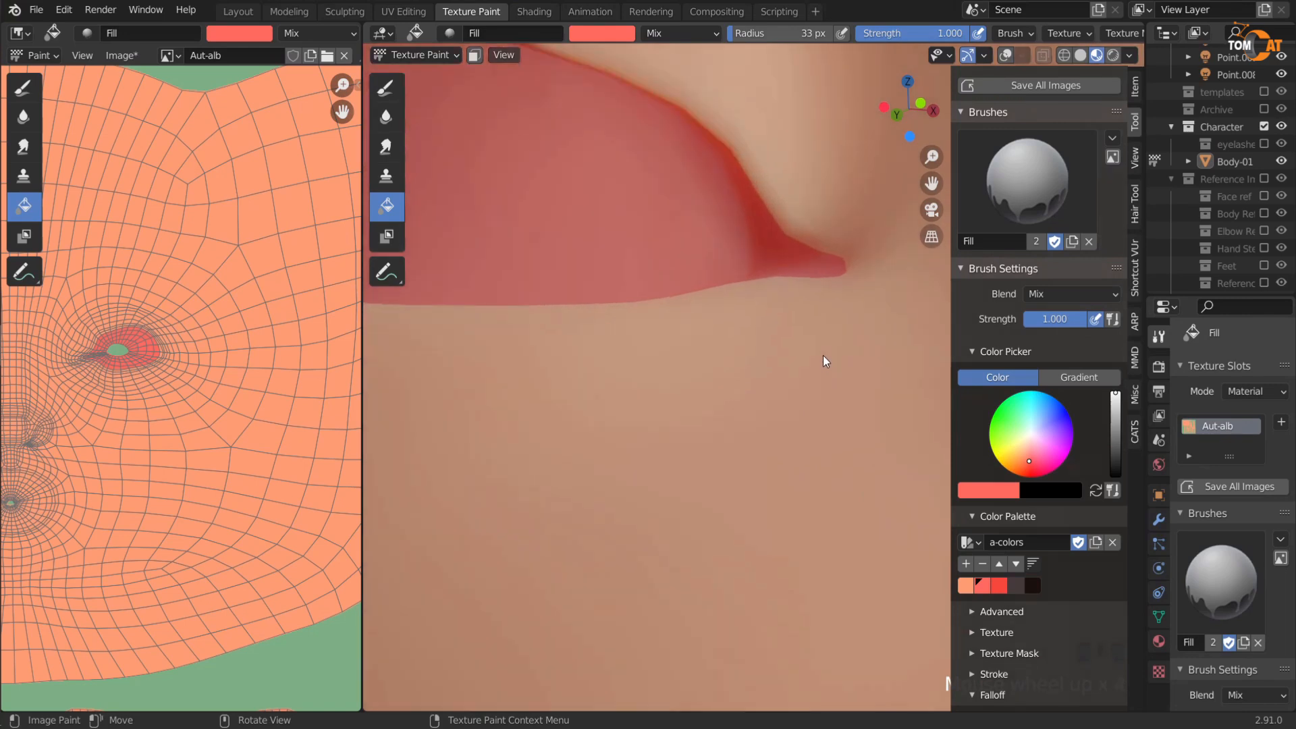
{"action": "key", "text": "Tab"}
{"action": "left_click", "coordinate": [875, 227]}
{"action": "key", "text": "KP_Decimal"}
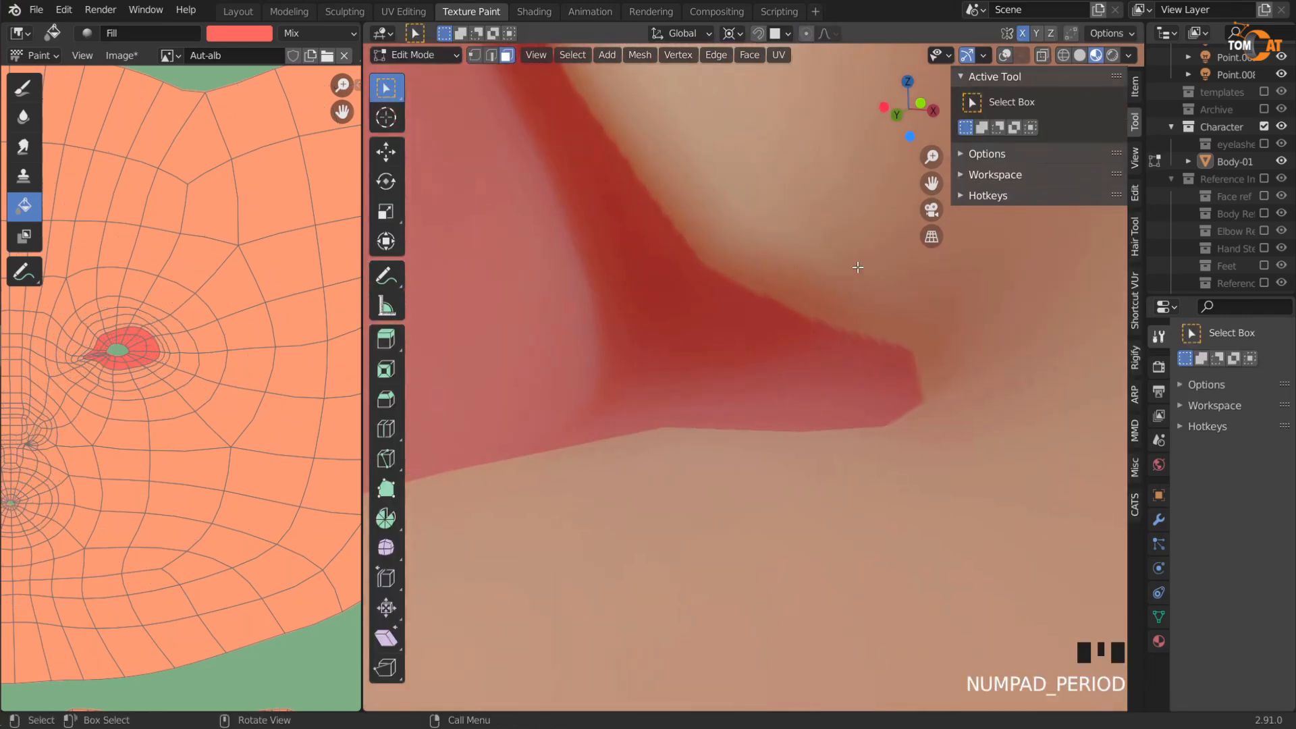
{"action": "key", "text": "Tab"}
{"action": "mouse_move", "coordinate": [835, 310]}
{"action": "middle_mouse_down"}
{"action": "mouse_move", "coordinate": [780, 421]}
{"action": "mouse_move", "coordinate": [803, 417]}
{"action": "mouse_move", "coordinate": [766, 343]}
{"action": "mouse_move", "coordinate": [812, 448]}
{"action": "middle_mouse_up"}
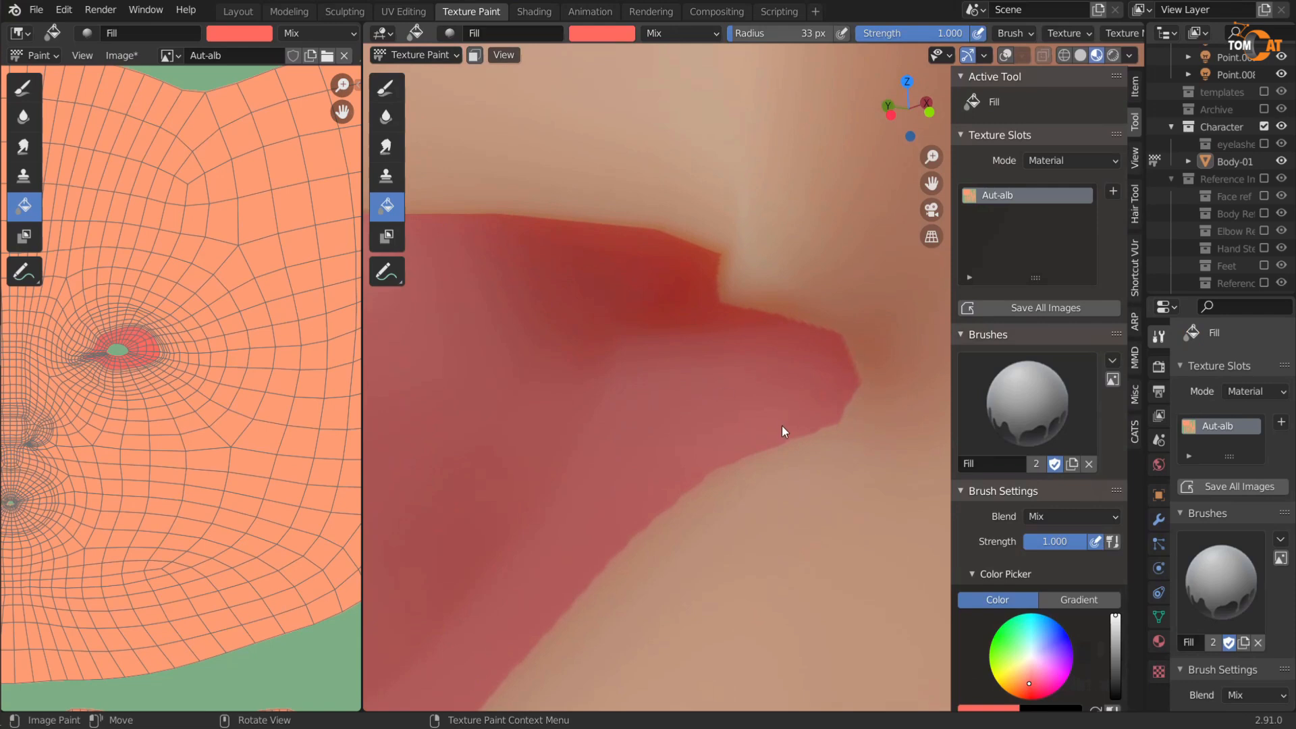
Step: Switch to the Soften brush, show its symmetry settings and set its radius to 53 px
{"action": "left_click", "coordinate": [386, 116]}
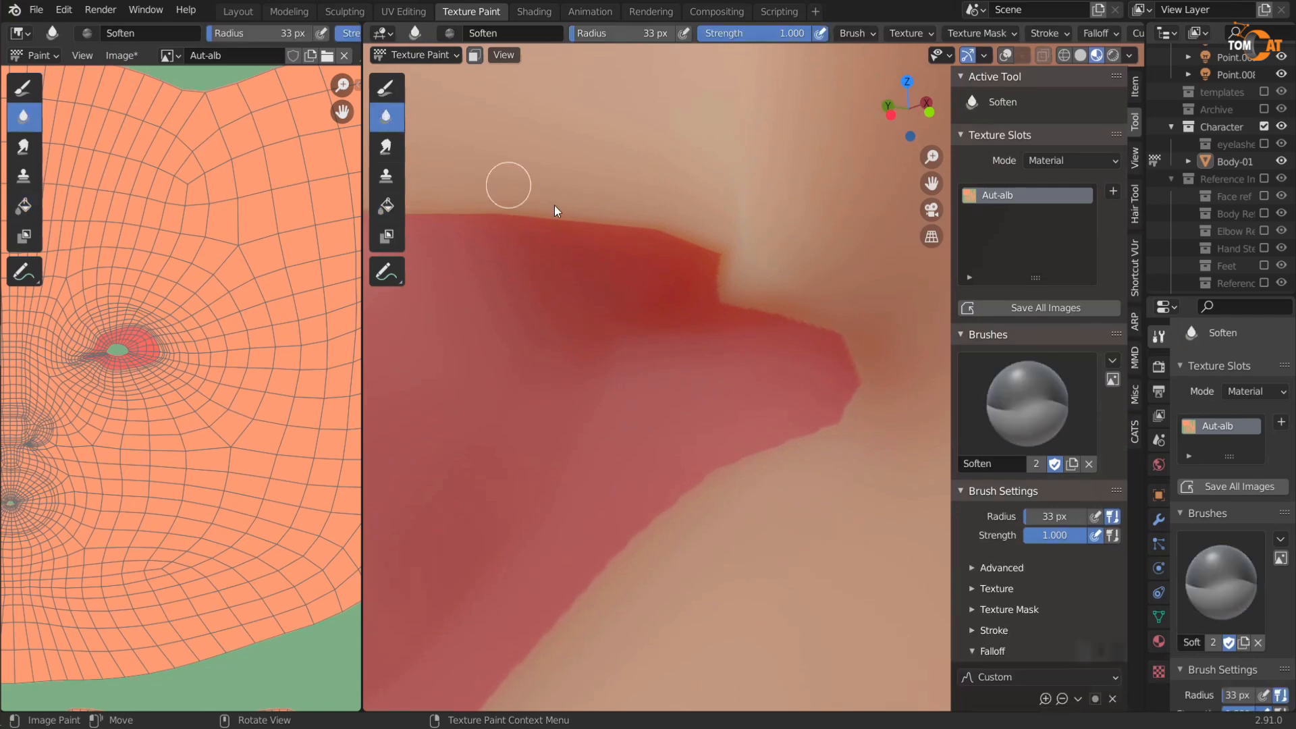
{"action": "scroll", "coordinate": [1010, 513], "scroll_direction": "down", "scroll_amount": 1}
{"action": "scroll", "coordinate": [1010, 513], "scroll_direction": "down", "scroll_amount": 8}
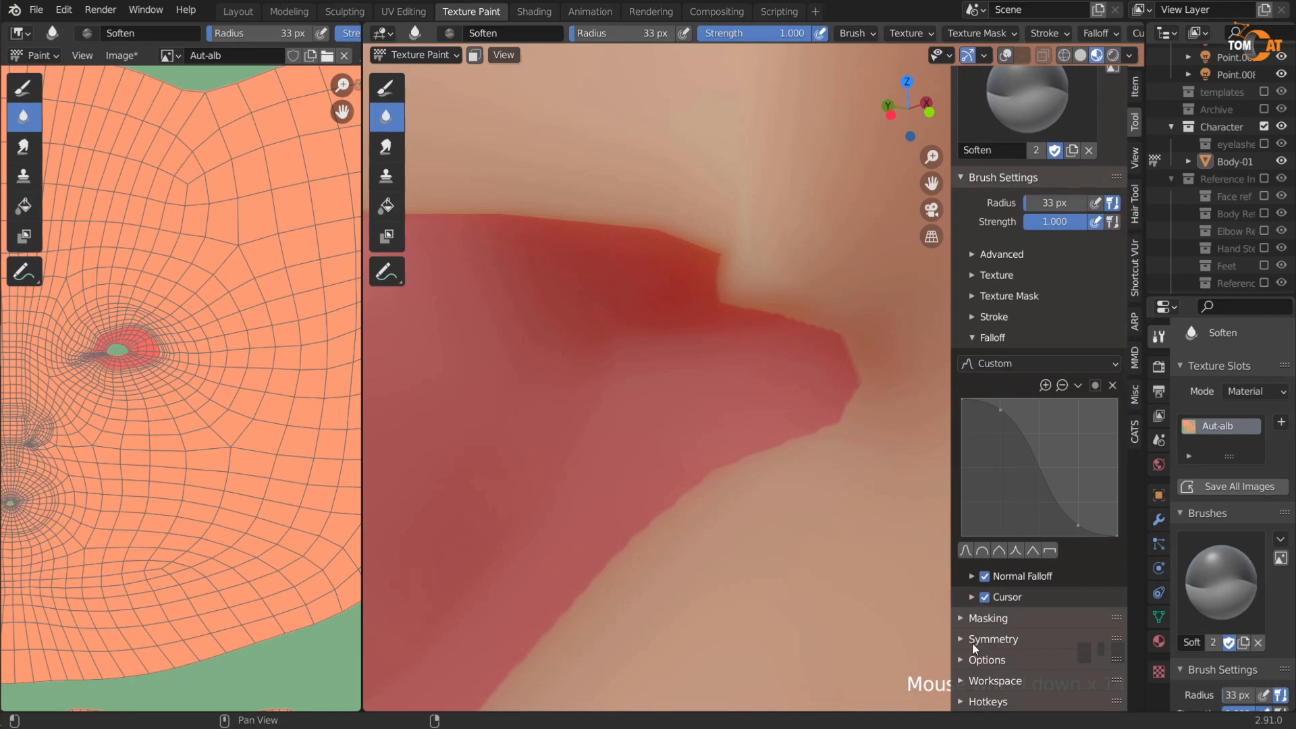
{"action": "left_click", "coordinate": [954, 634]}
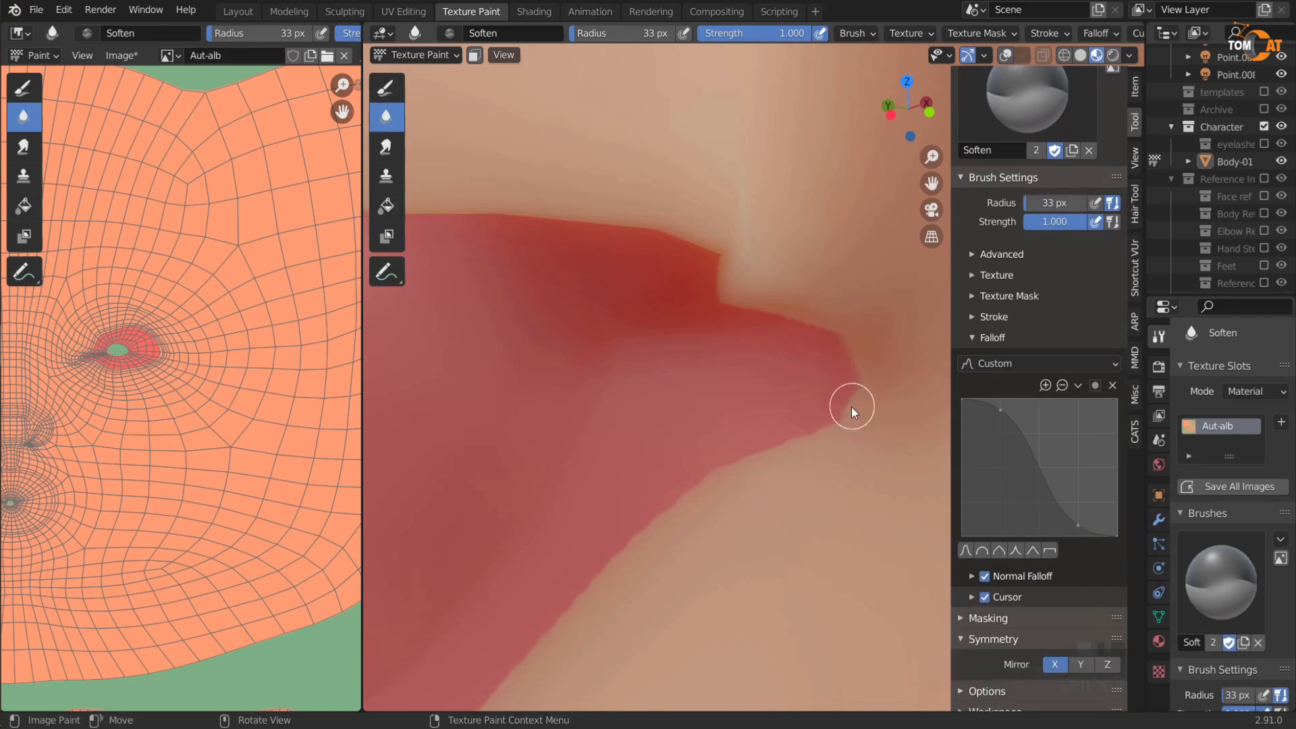
{"action": "key", "text": "f"}
{"action": "left_click", "coordinate": [859, 392]}
Step: Soften the border between the red socket and the skin around the inner eye corner
{"action": "mouse_move", "coordinate": [700, 483]}
{"action": "middle_mouse_down"}
{"action": "mouse_move", "coordinate": [823, 322]}
{"action": "mouse_move", "coordinate": [743, 311]}
{"action": "middle_mouse_up"}
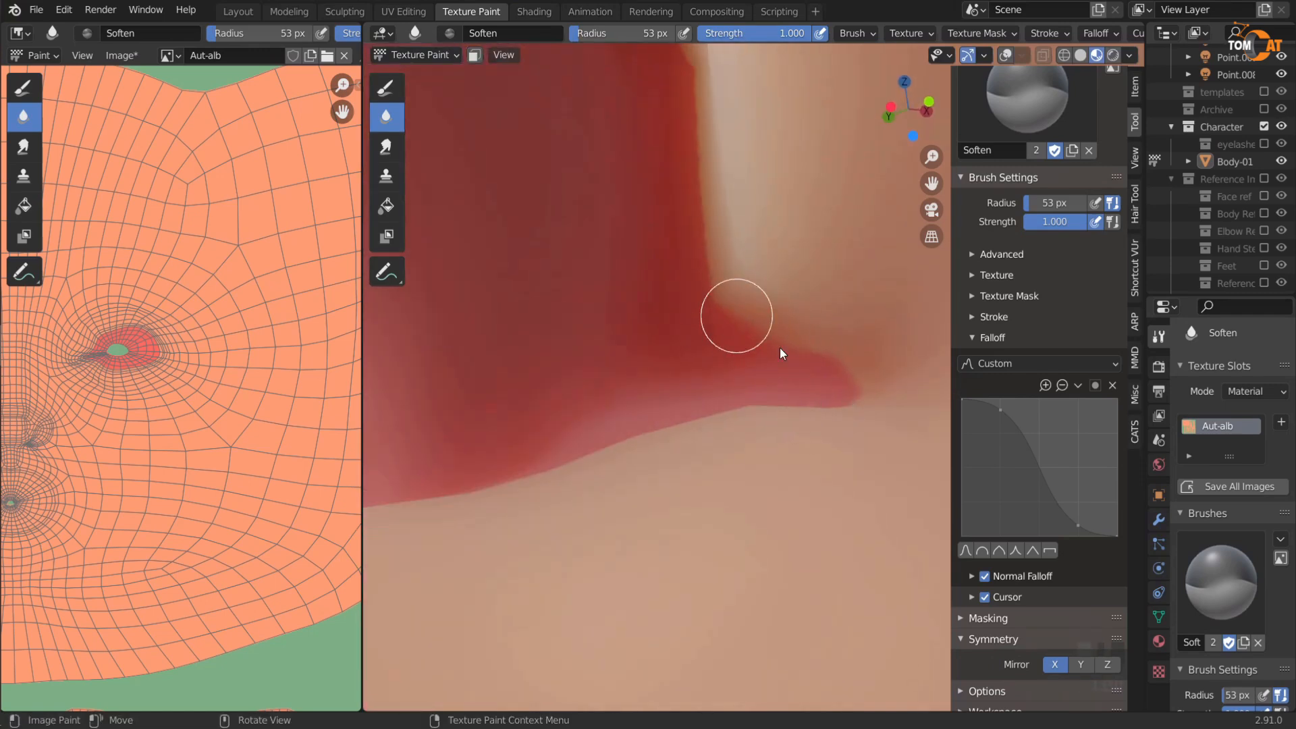
{"action": "mouse_move", "coordinate": [857, 379]}
{"action": "middle_mouse_down"}
{"action": "mouse_move", "coordinate": [787, 455]}
{"action": "mouse_move", "coordinate": [746, 404]}
{"action": "middle_mouse_up"}
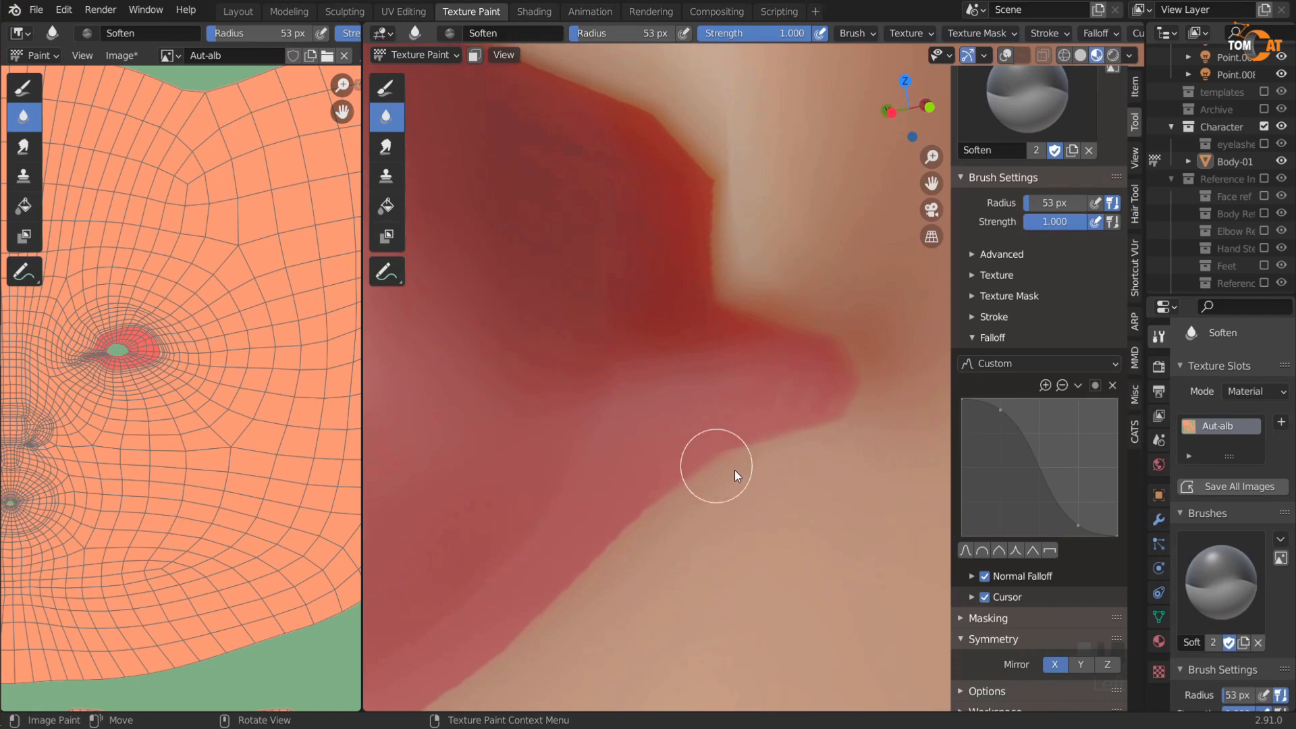
{"action": "mouse_move", "coordinate": [756, 500]}
{"action": "middle_mouse_down"}
{"action": "mouse_move", "coordinate": [817, 525]}
{"action": "mouse_move", "coordinate": [804, 539]}
{"action": "mouse_move", "coordinate": [823, 525]}
{"action": "mouse_move", "coordinate": [800, 492]}
{"action": "mouse_move", "coordinate": [768, 516]}
{"action": "mouse_move", "coordinate": [764, 528]}
{"action": "mouse_move", "coordinate": [821, 517]}
{"action": "middle_mouse_up"}
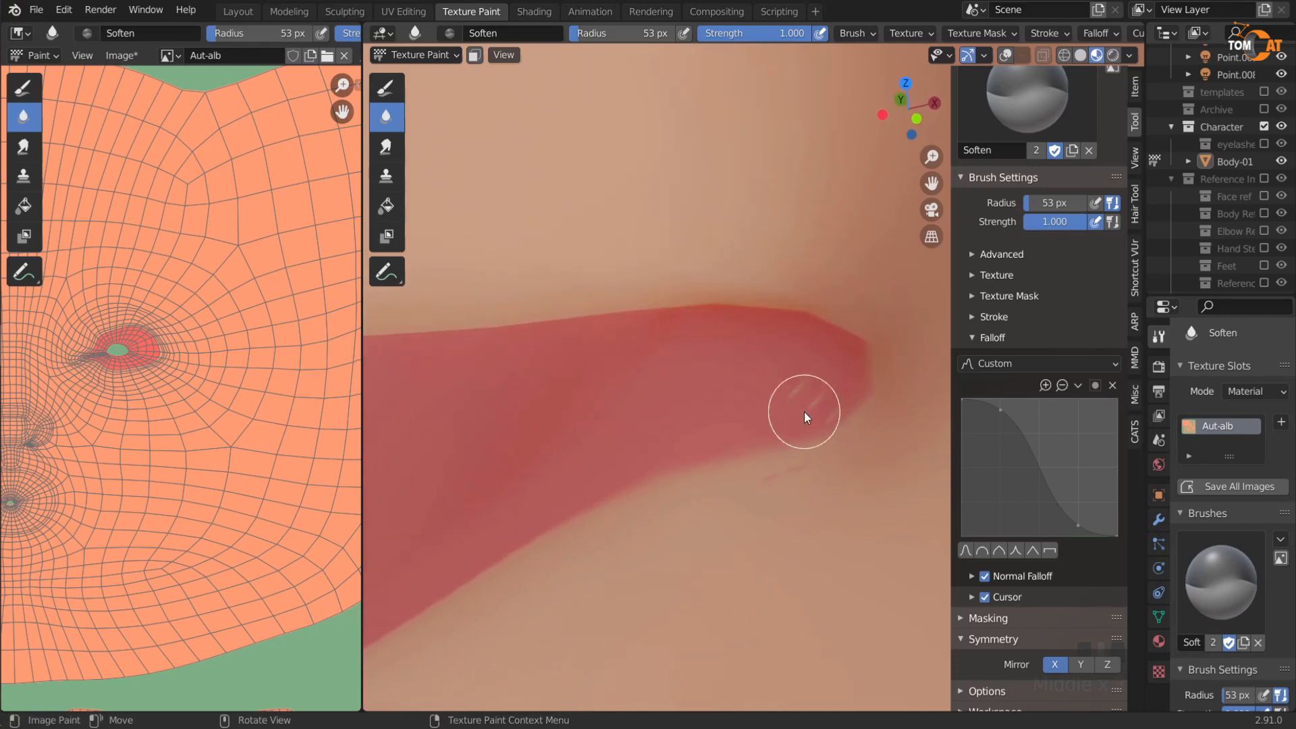
Step: Paint over the smear marks at the inner eye corner with A-soft brush, using sampled coral red inside and sampled skin color outside
{"action": "left_click", "coordinate": [385, 93]}
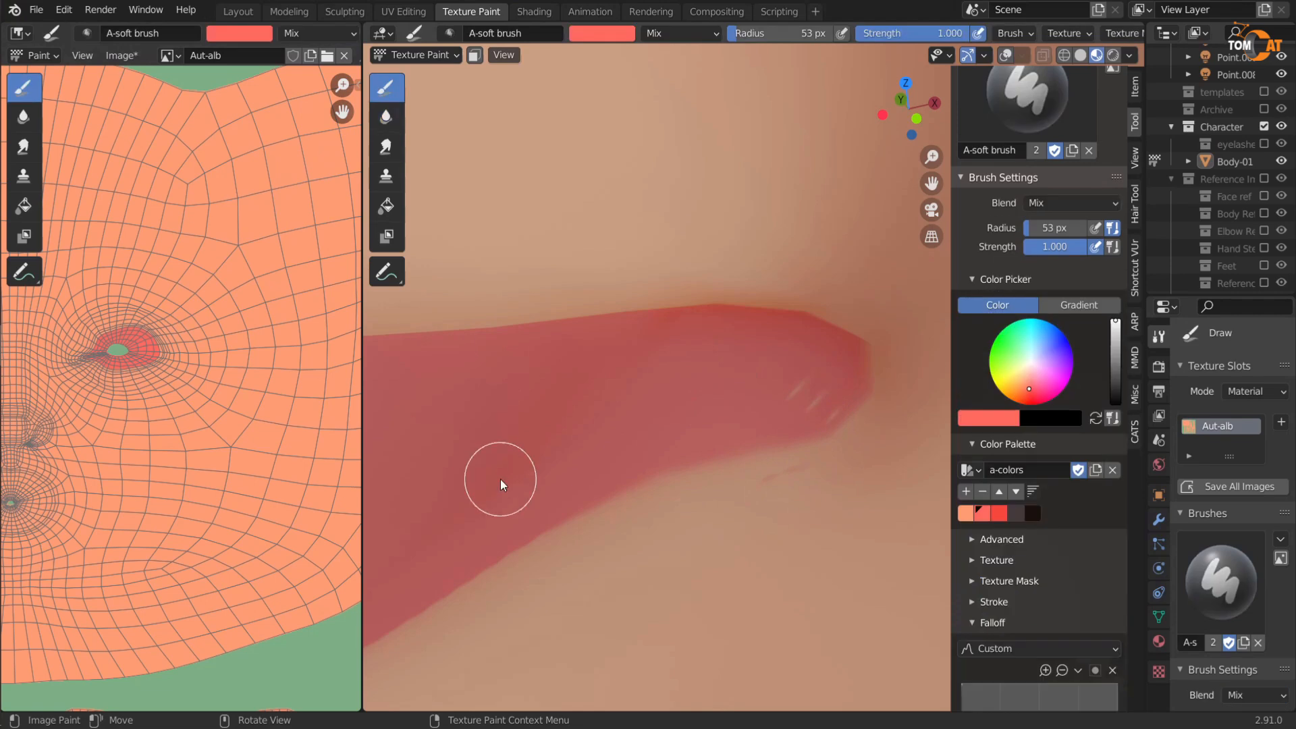
{"action": "key", "text": "s"}
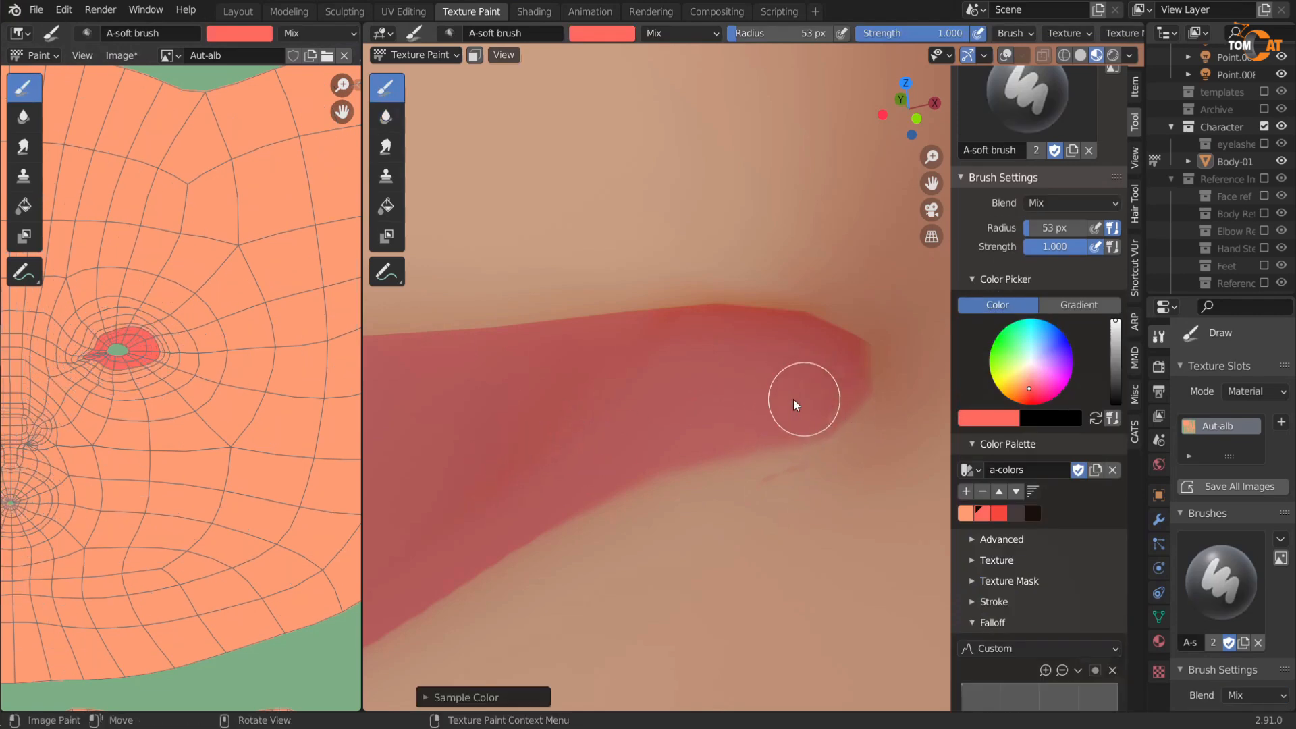
{"action": "mouse_move", "coordinate": [795, 403]}
{"action": "middle_mouse_down"}
{"action": "mouse_move", "coordinate": [766, 396]}
{"action": "mouse_move", "coordinate": [699, 286]}
{"action": "mouse_move", "coordinate": [810, 439]}
{"action": "mouse_move", "coordinate": [816, 573]}
{"action": "middle_mouse_up"}
{"action": "key", "text": "s"}
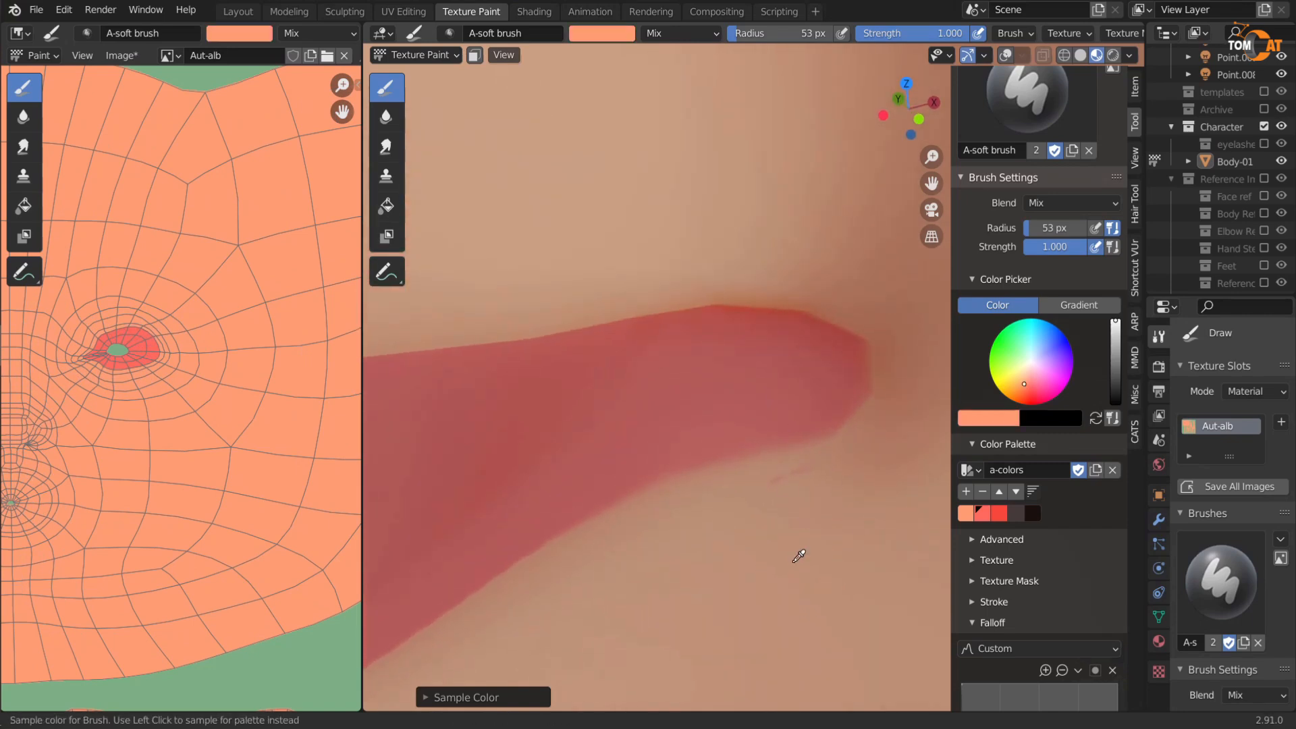
{"action": "mouse_move", "coordinate": [702, 556]}
{"action": "middle_mouse_down"}
{"action": "mouse_move", "coordinate": [621, 365]}
{"action": "mouse_move", "coordinate": [569, 389]}
{"action": "mouse_move", "coordinate": [767, 376]}
{"action": "middle_mouse_up"}
Step: Soften the red-to-skin border along the upper eyelid rim with the 53 px Soften brush
{"action": "left_click", "coordinate": [385, 117]}
{"action": "mouse_move", "coordinate": [650, 391]}
{"action": "middle_mouse_down"}
{"action": "mouse_move", "coordinate": [766, 331]}
{"action": "mouse_move", "coordinate": [718, 338]}
{"action": "mouse_move", "coordinate": [734, 344]}
{"action": "middle_mouse_up"}
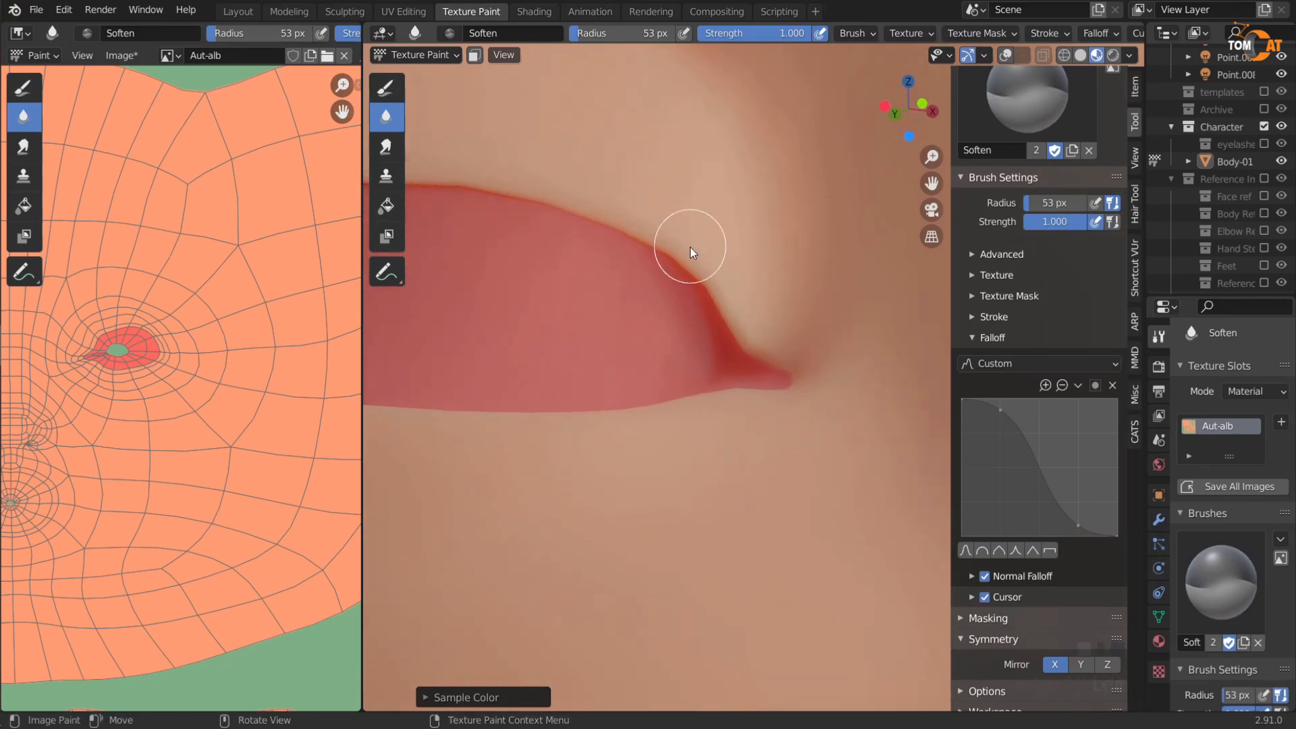
{"action": "middle_click_drag", "start_coordinate": [642, 237], "coordinate": [686, 255]}
{"action": "left_click_drag", "start_coordinate": [523, 243], "coordinate": [648, 256]}
{"action": "middle_click_drag", "start_coordinate": [739, 265], "coordinate": [756, 272]}
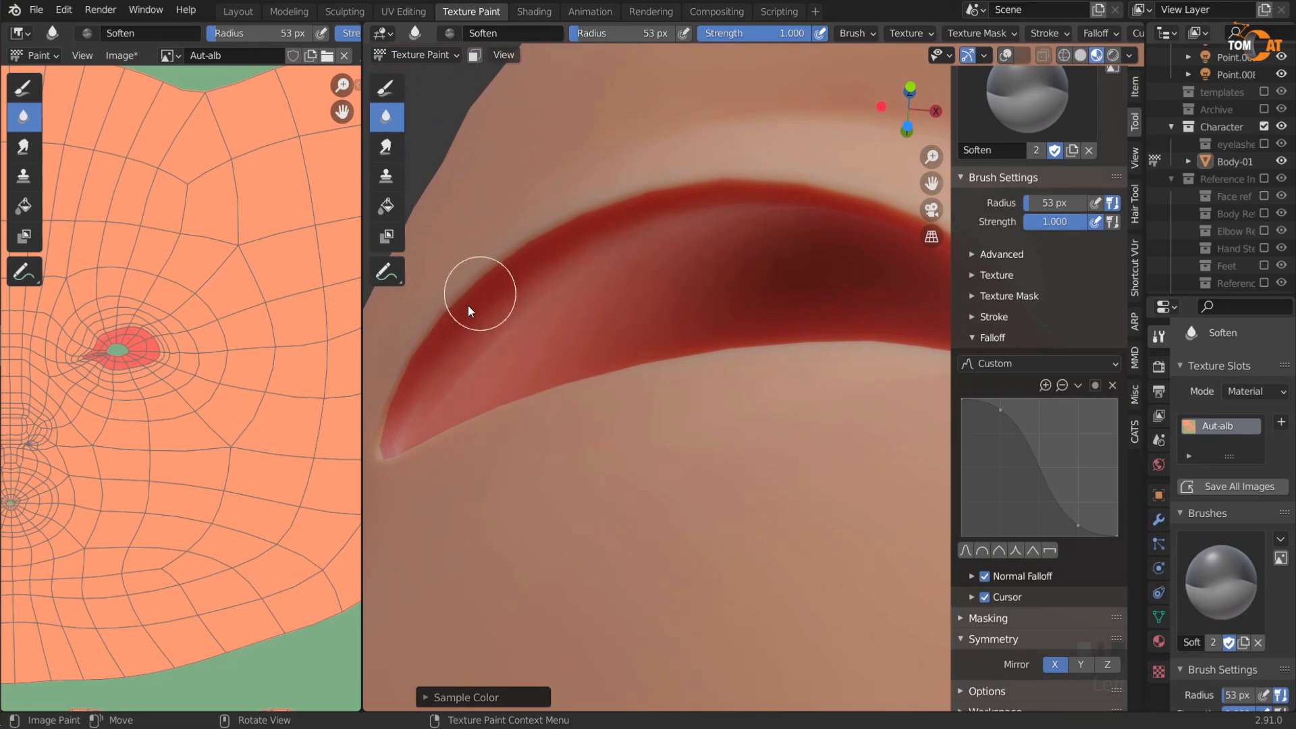
Step: Soften the painted border between the pink eye socket and the surrounding skin, from the inner to the outer eye corner
{"action": "mouse_move", "coordinate": [420, 341]}
{"action": "middle_mouse_down"}
{"action": "mouse_move", "coordinate": [548, 454]}
{"action": "mouse_move", "coordinate": [415, 350]}
{"action": "middle_mouse_up"}
{"action": "mouse_move", "coordinate": [416, 349]}
{"action": "left_mouse_down"}
{"action": "mouse_move", "coordinate": [545, 206]}
{"action": "mouse_move", "coordinate": [395, 387]}
{"action": "mouse_move", "coordinate": [580, 353]}
{"action": "left_mouse_up"}
{"action": "middle_click_drag", "start_coordinate": [580, 352], "coordinate": [427, 469]}
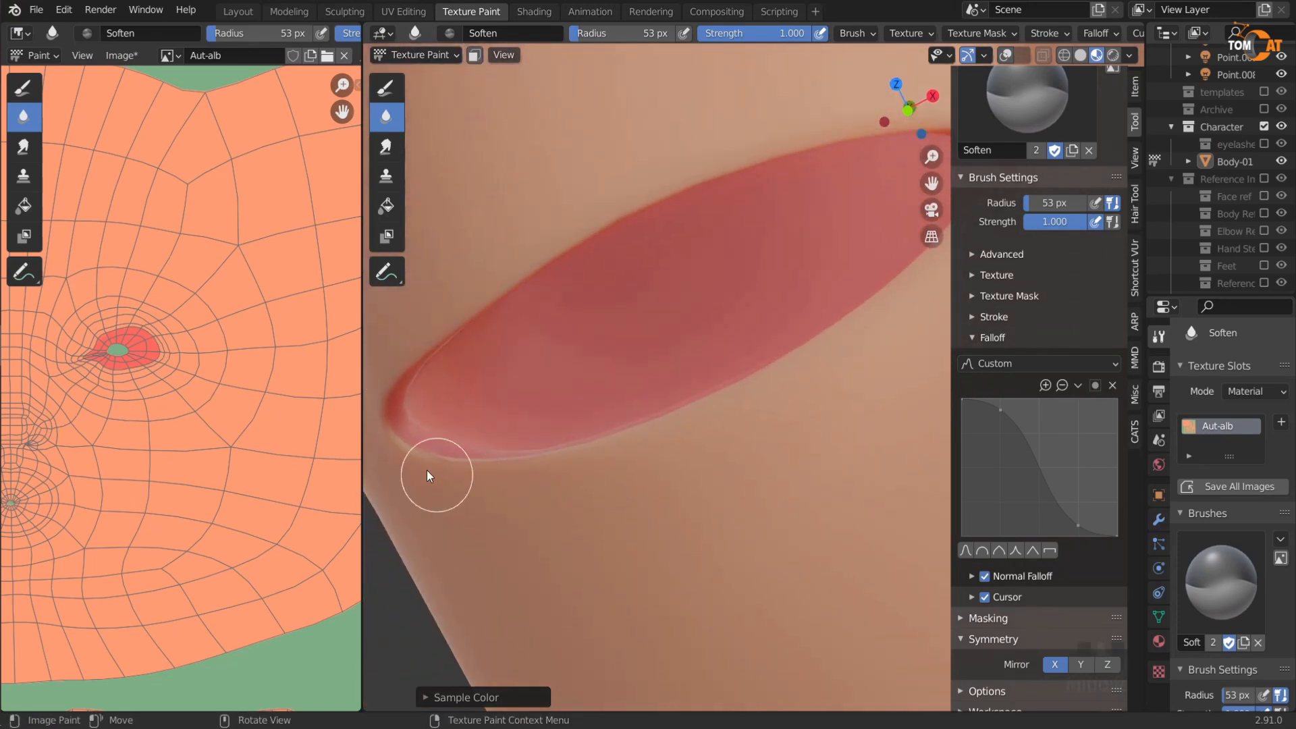
{"action": "mouse_move", "coordinate": [525, 458]}
{"action": "middle_mouse_down"}
{"action": "mouse_move", "coordinate": [606, 468]}
{"action": "mouse_move", "coordinate": [541, 570]}
{"action": "middle_mouse_up"}
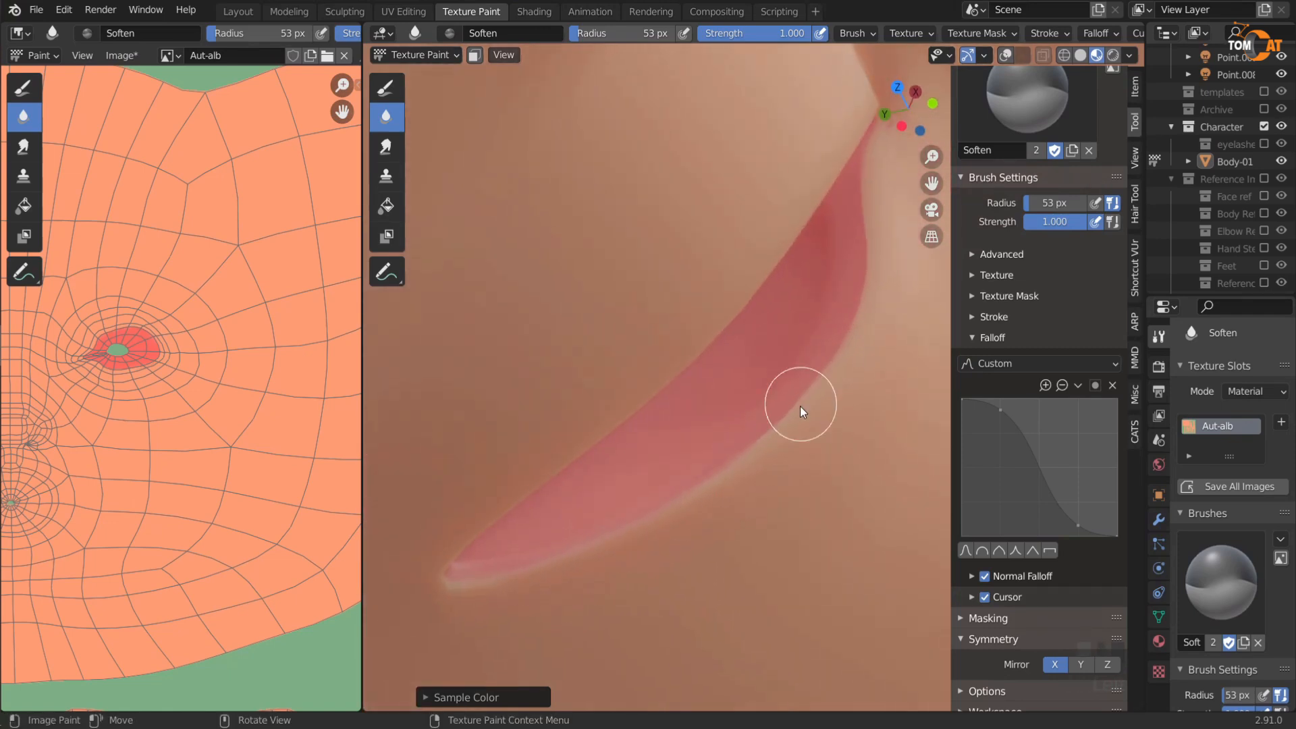
{"action": "mouse_move", "coordinate": [861, 270]}
{"action": "middle_mouse_down"}
{"action": "mouse_move", "coordinate": [820, 266]}
{"action": "mouse_move", "coordinate": [808, 238]}
{"action": "mouse_move", "coordinate": [742, 213]}
{"action": "mouse_move", "coordinate": [810, 375]}
{"action": "mouse_move", "coordinate": [621, 362]}
{"action": "middle_mouse_up"}
{"action": "scroll", "coordinate": [624, 363], "scroll_direction": "down", "scroll_amount": 3}
{"action": "middle_click_drag", "start_coordinate": [807, 356], "coordinate": [610, 399]}
{"action": "mouse_move", "coordinate": [716, 312]}
{"action": "middle_mouse_down", "text": "shift"}
{"action": "mouse_move", "coordinate": [645, 422]}
{"action": "mouse_move", "coordinate": [691, 504]}
{"action": "mouse_move", "coordinate": [535, 408]}
{"action": "mouse_move", "coordinate": [476, 293]}
{"action": "mouse_move", "coordinate": [538, 469]}
{"action": "middle_mouse_up", "text": "shift"}
{"action": "scroll", "coordinate": [646, 437], "scroll_direction": "up", "scroll_amount": 4}
{"action": "mouse_move", "coordinate": [819, 580]}
{"action": "middle_mouse_down"}
{"action": "mouse_move", "coordinate": [605, 402]}
{"action": "mouse_move", "coordinate": [463, 484]}
{"action": "mouse_move", "coordinate": [500, 386]}
{"action": "middle_mouse_up"}
{"action": "scroll", "coordinate": [500, 386], "scroll_direction": "down", "scroll_amount": 8}
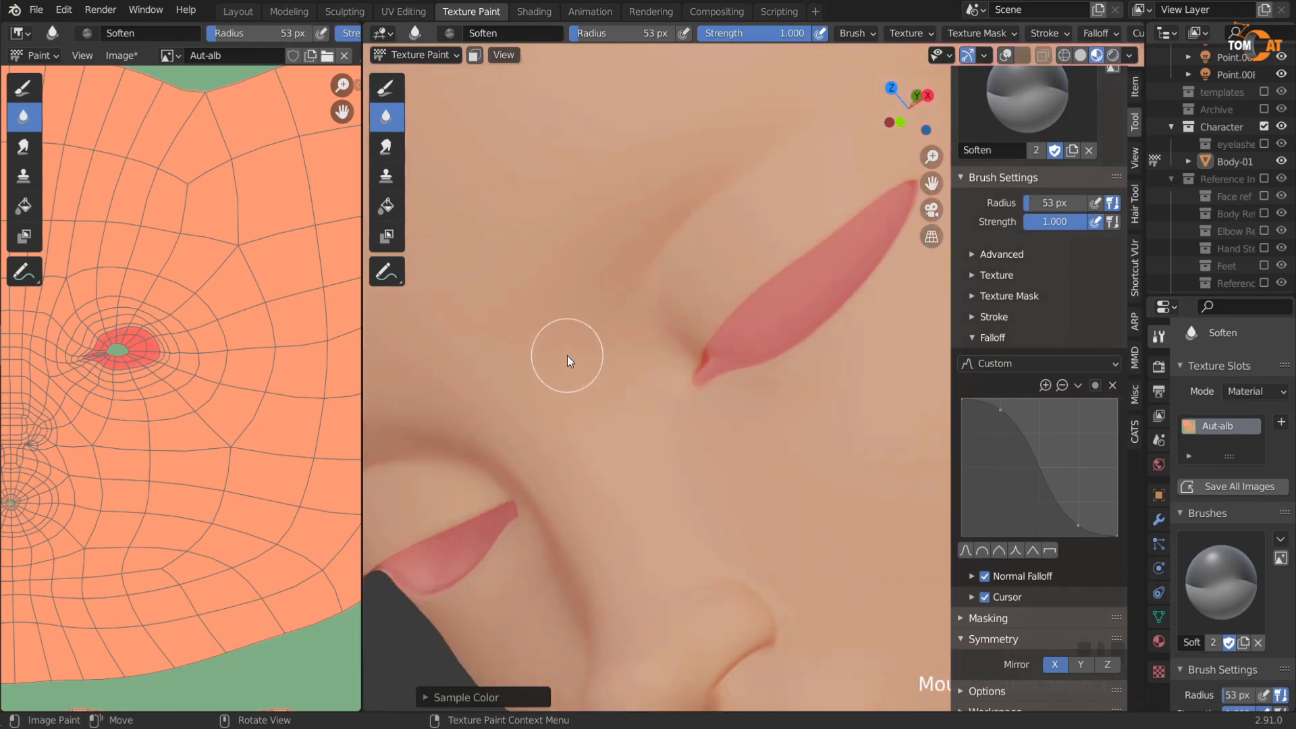
Step: Switch the body to Edit Mode with the mesh overlay shown and select the face loop along the lower inner lip
{"action": "middle_click_drag", "start_coordinate": [644, 217], "coordinate": [650, 403]}
{"action": "key", "text": "Tab"}
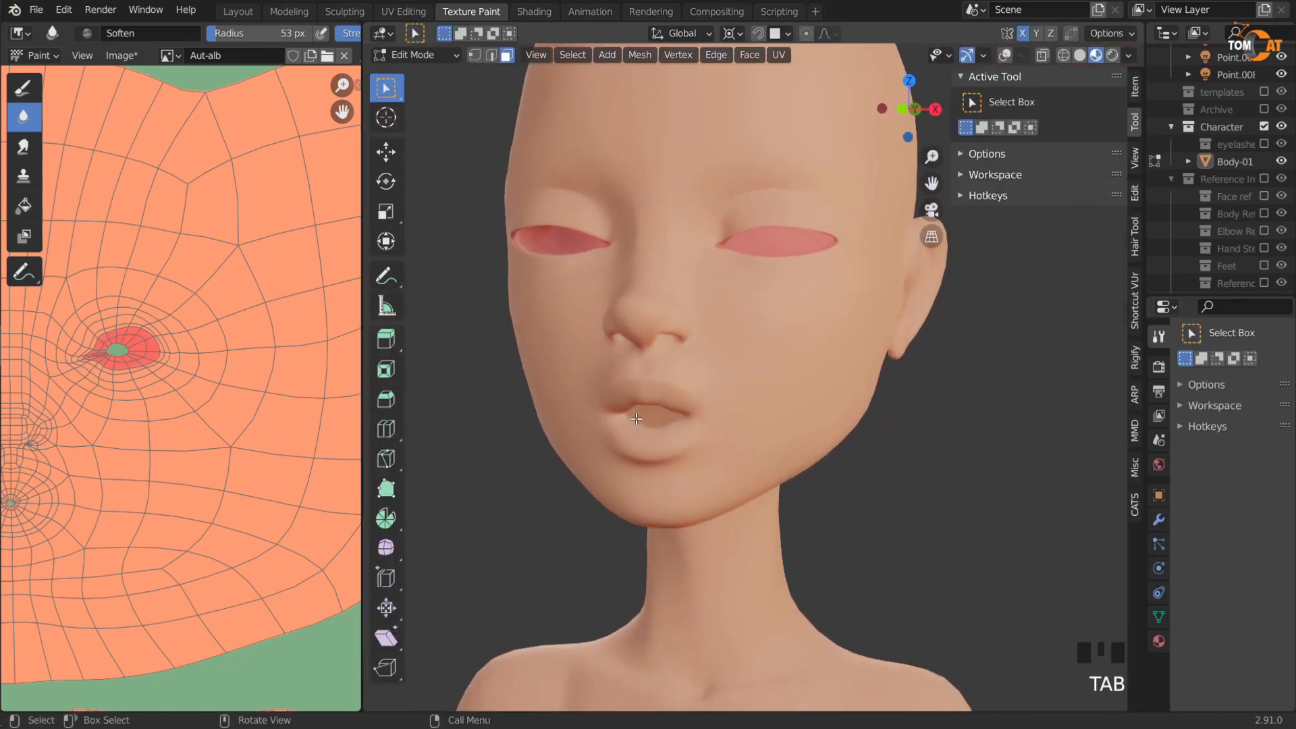
{"action": "key", "text": "shift+alt+z"}
{"action": "key", "text": "KP_Decimal"}
{"action": "scroll", "coordinate": [629, 453], "scroll_direction": "down", "scroll_amount": 4}
{"action": "middle_click_drag", "start_coordinate": [630, 453], "coordinate": [779, 245]}
{"action": "left_click", "coordinate": [808, 219], "text": "alt"}
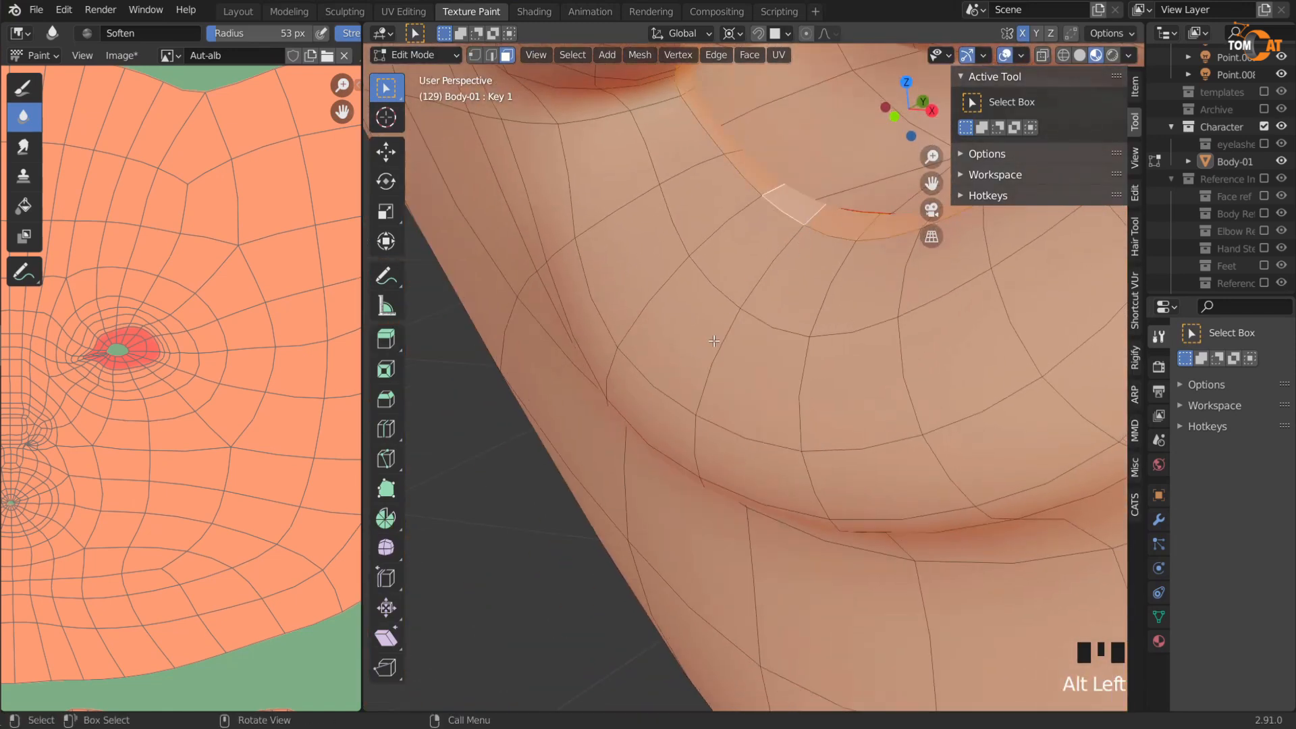
Step: Grow the face selection outward from the inner lip loop until it covers both lips, including the linked inner mouth faces
{"action": "scroll", "coordinate": [451, 202], "scroll_direction": "down", "scroll_amount": 3}
{"action": "left_click", "coordinate": [579, 58]}
{"action": "mouse_move", "coordinate": [628, 289]}
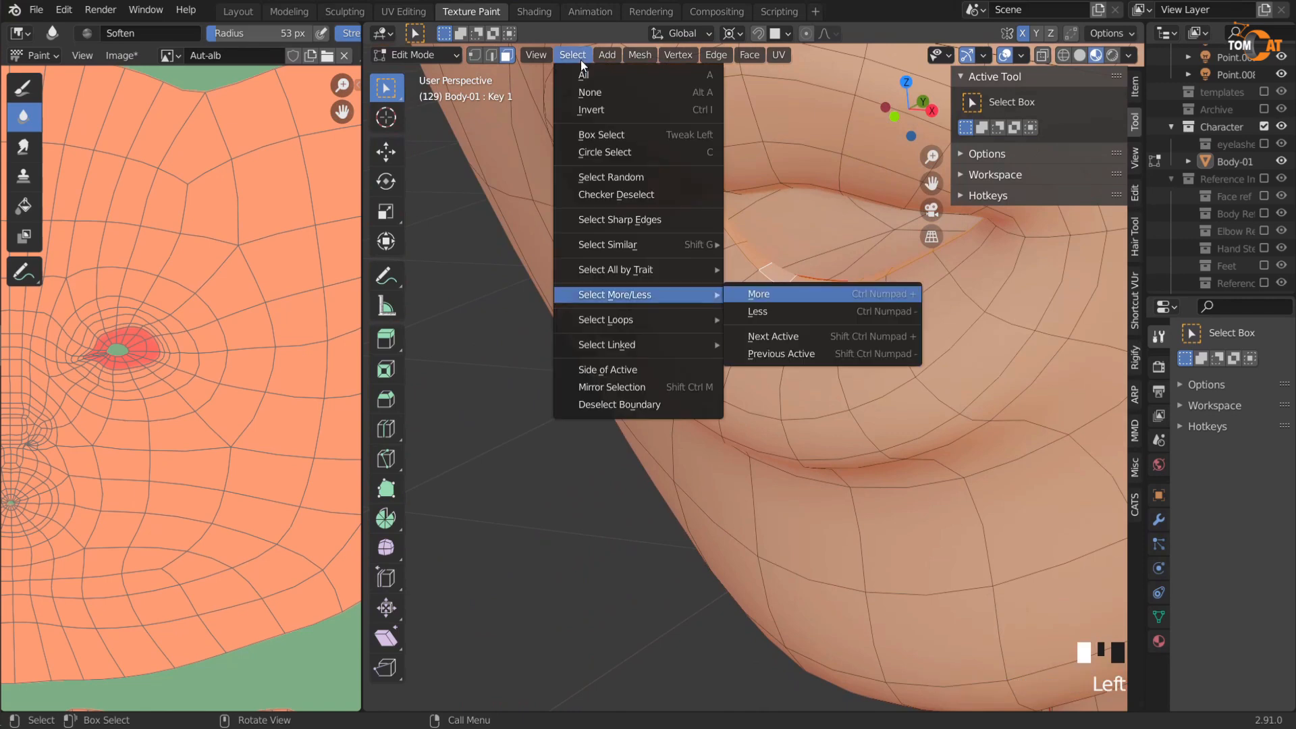
{"action": "left_click", "coordinate": [759, 290]}
{"action": "key", "text": "shift+r"}
{"action": "key", "text": "shift+r"}
{"action": "scroll", "coordinate": [607, 363], "scroll_direction": "down", "scroll_amount": 3}
{"action": "key", "text": "shift+r"}
{"action": "middle_click_drag", "start_coordinate": [595, 419], "coordinate": [776, 334]}
{"action": "key", "text": "l"}
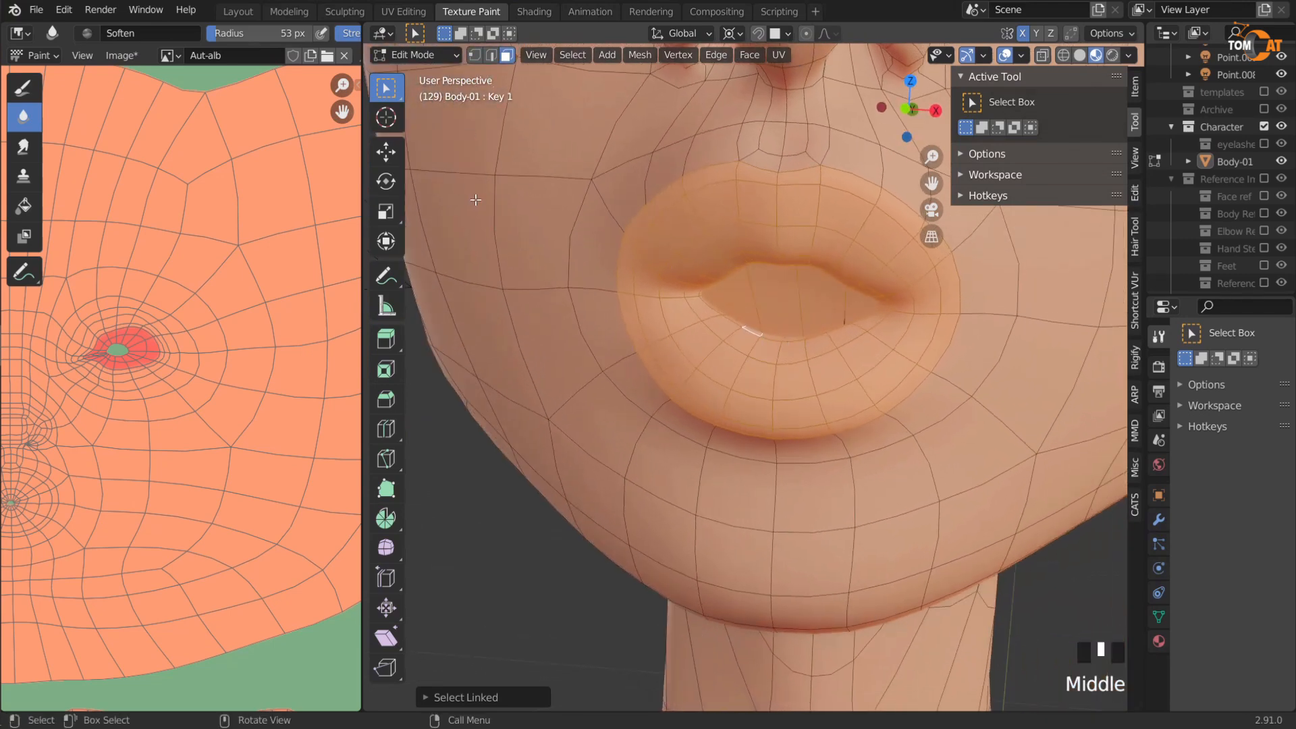
Step: Fill the selected lip faces with the saturated red from the a-colors palette in Texture Paint, using face selection masking only for the fill
{"action": "key", "text": "Tab"}
{"action": "left_click", "coordinate": [475, 56]}
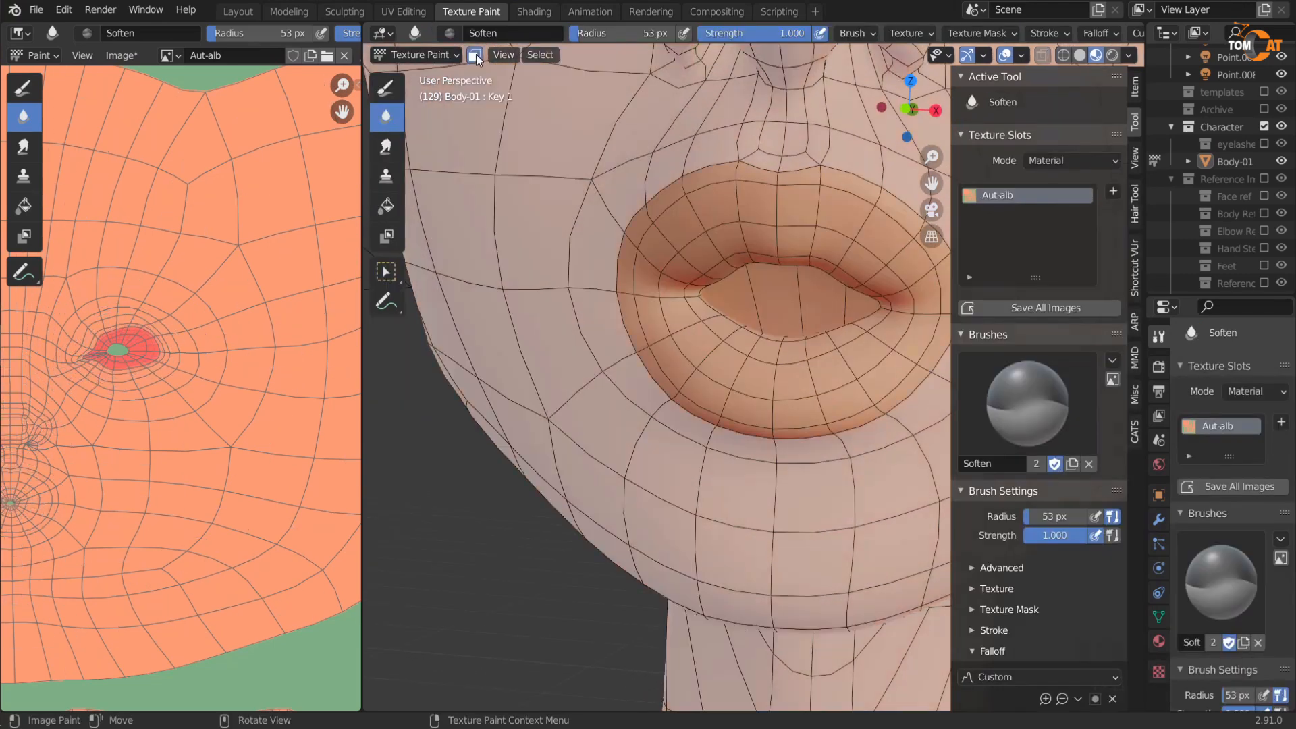
{"action": "scroll", "coordinate": [508, 226], "scroll_direction": "down", "scroll_amount": 8}
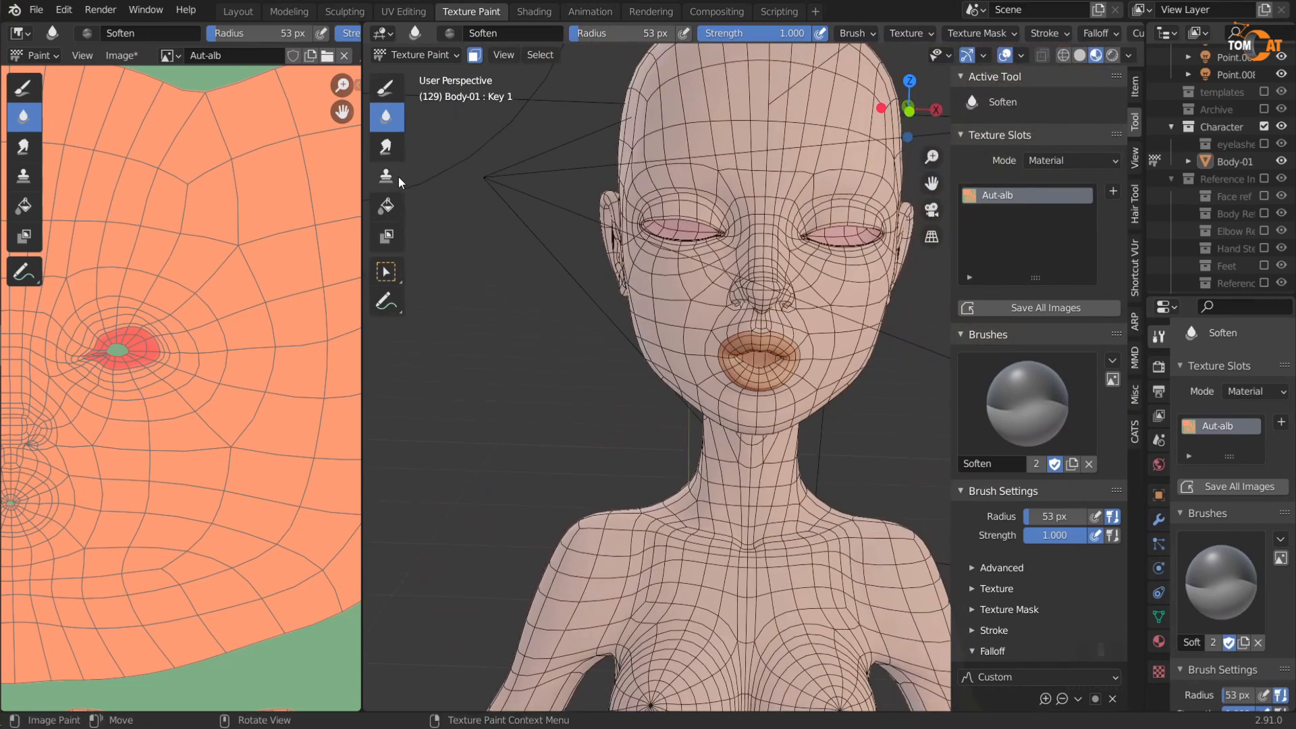
{"action": "left_click", "coordinate": [386, 205]}
{"action": "scroll", "coordinate": [804, 442], "scroll_direction": "down", "scroll_amount": 1}
{"action": "scroll", "coordinate": [974, 587], "scroll_direction": "down", "scroll_amount": 5}
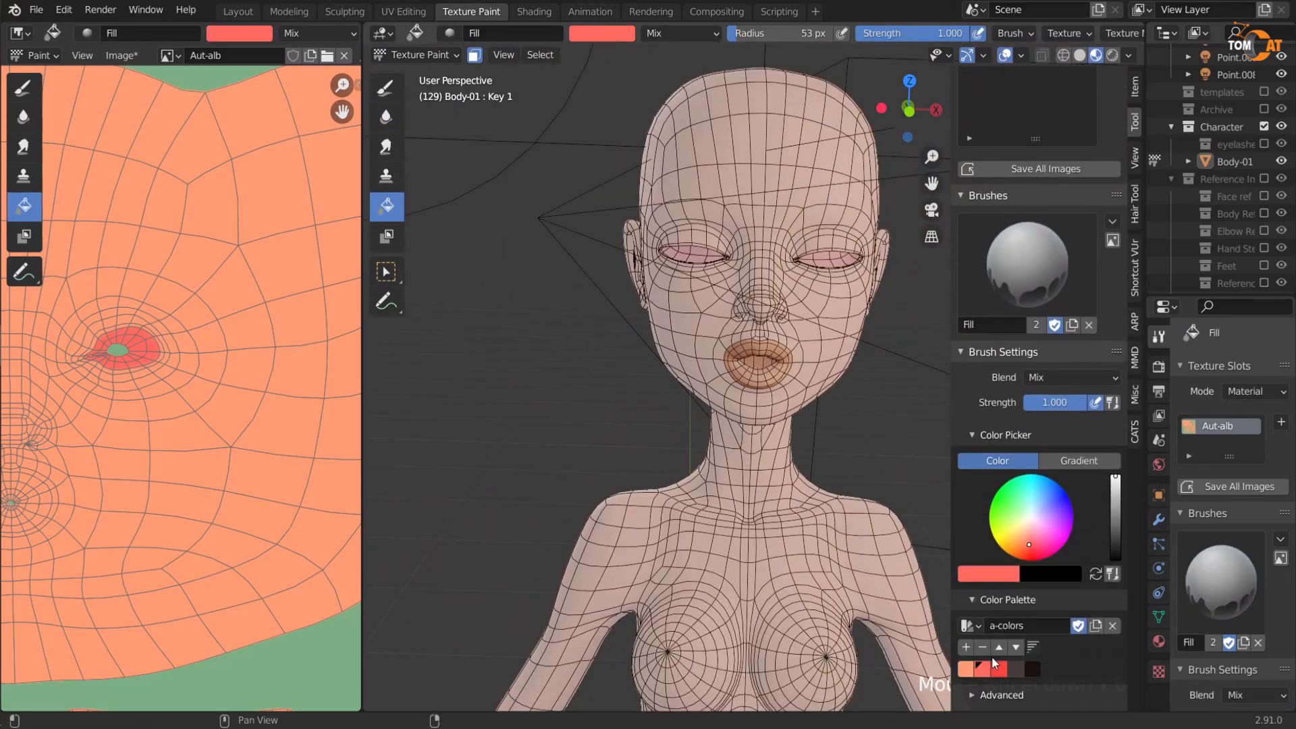
{"action": "left_click", "coordinate": [998, 666]}
{"action": "left_click", "coordinate": [750, 355]}
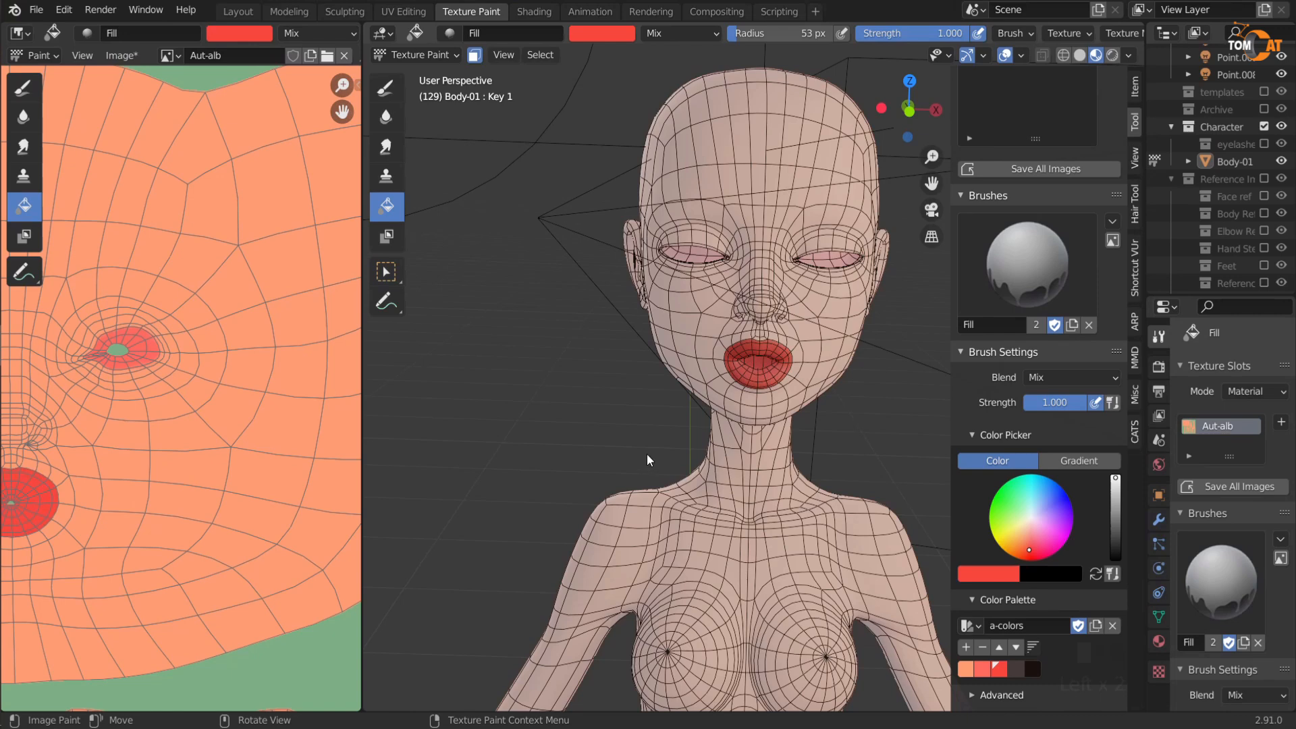
{"action": "left_click", "coordinate": [476, 55]}
Step: Soften the border between the red lips and the skin around the whole mouth with the Soften brush at 53 px
{"action": "scroll", "coordinate": [744, 429], "scroll_direction": "up", "scroll_amount": 5}
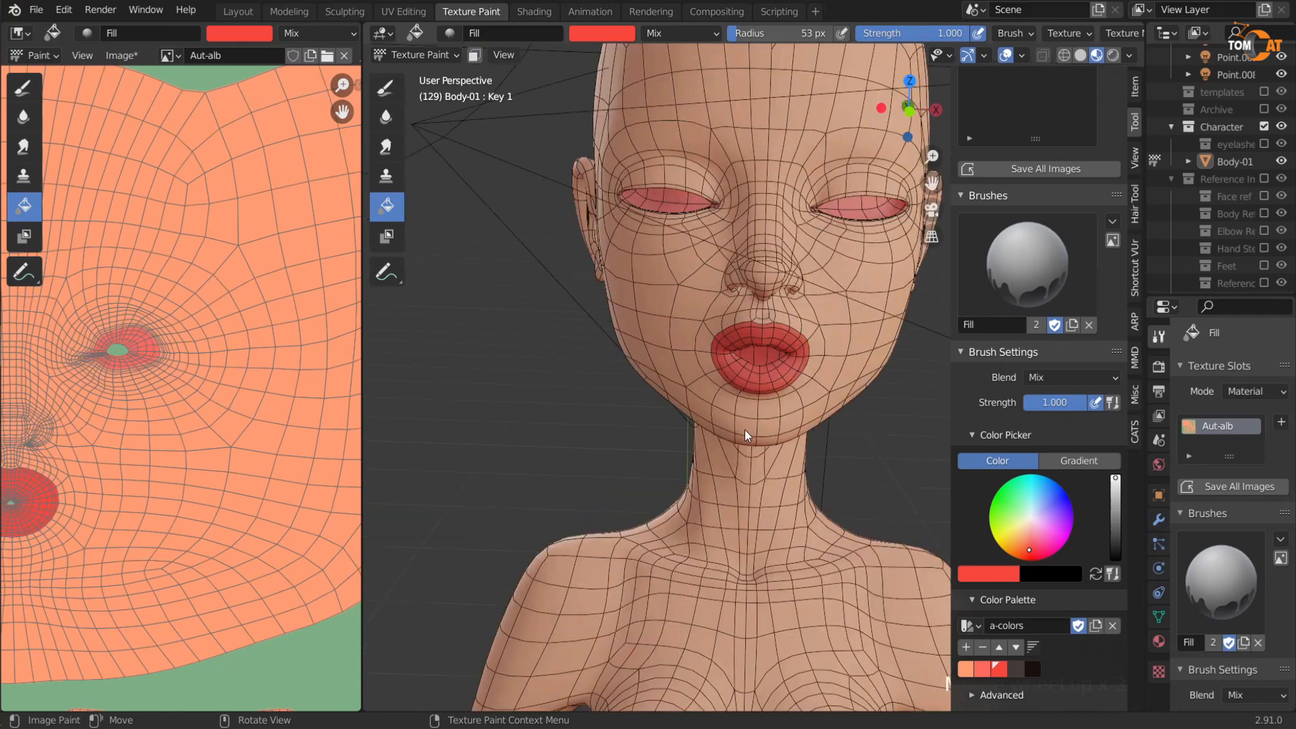
{"action": "middle_click_drag", "start_coordinate": [712, 382], "coordinate": [528, 164]}
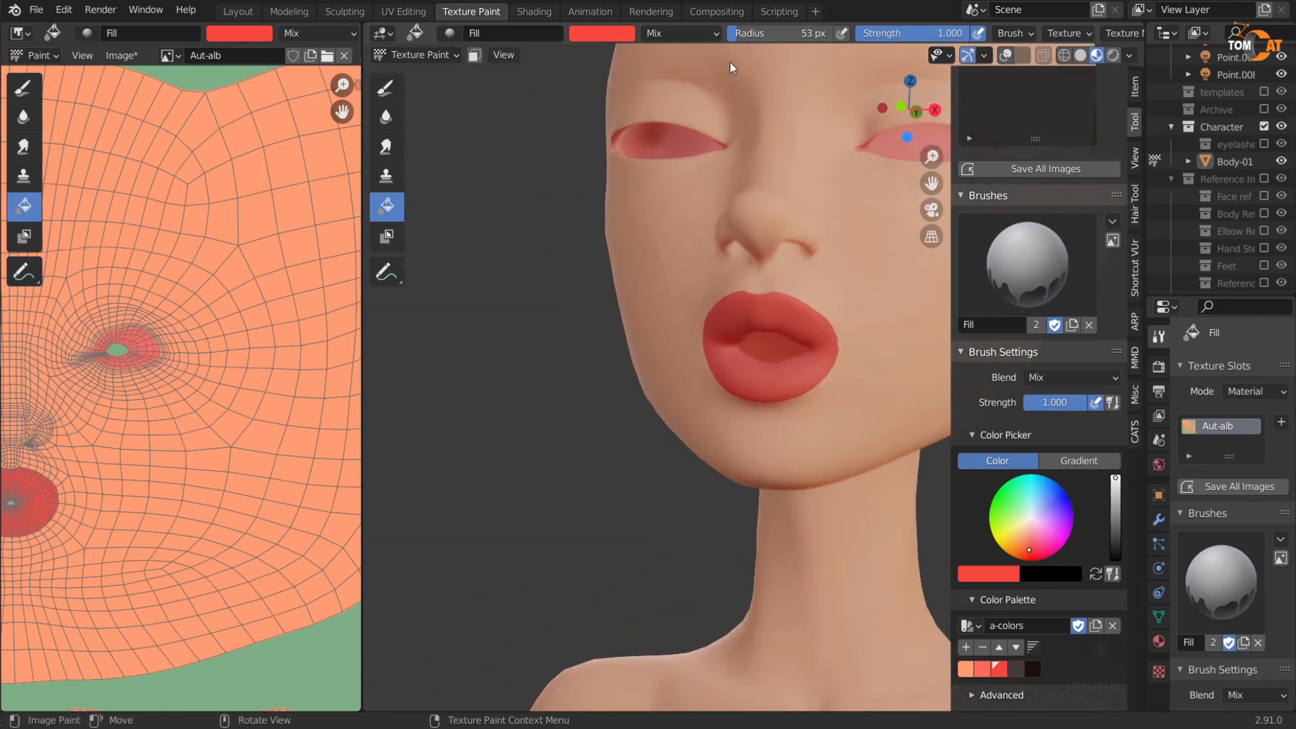
{"action": "left_click", "coordinate": [387, 117]}
{"action": "scroll", "coordinate": [641, 364], "scroll_direction": "up", "scroll_amount": 3}
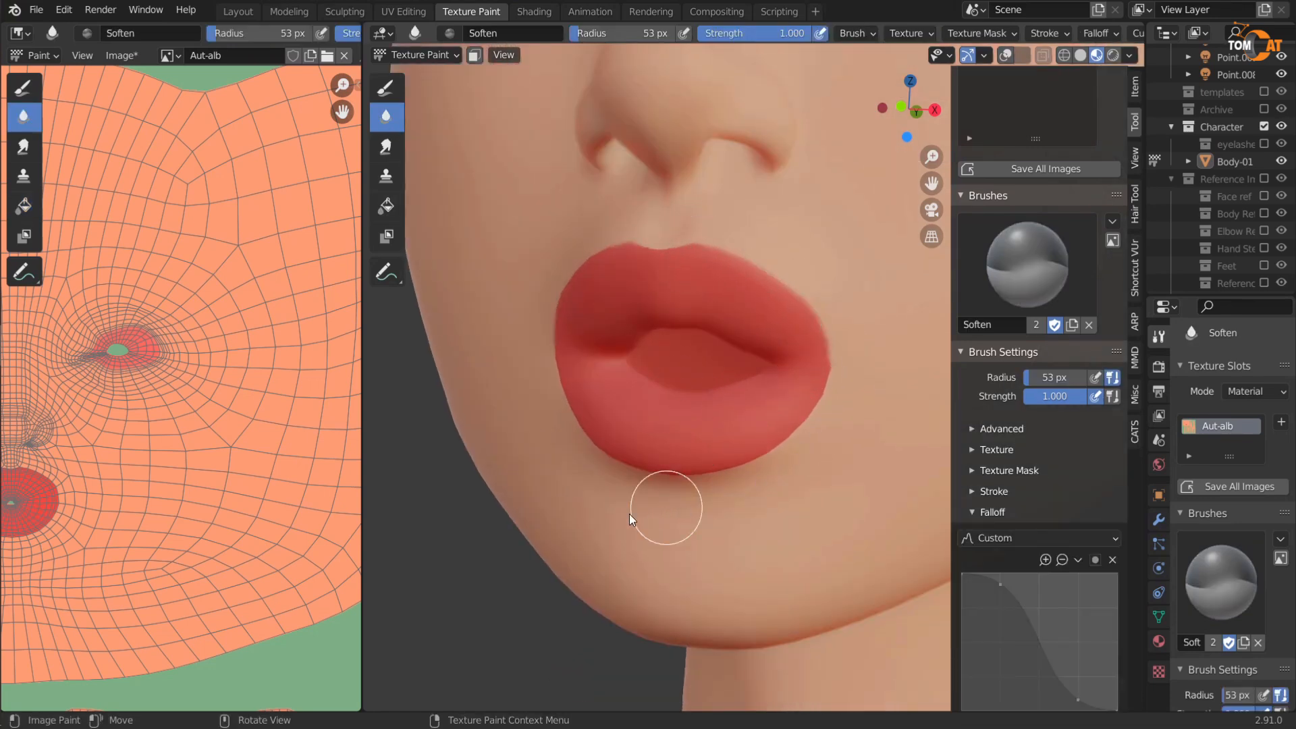
{"action": "middle_click_drag", "start_coordinate": [629, 513], "coordinate": [662, 471]}
{"action": "scroll", "coordinate": [664, 469], "scroll_direction": "up", "scroll_amount": 1}
{"action": "mouse_move", "coordinate": [814, 412]}
{"action": "left_mouse_down"}
{"action": "mouse_move", "coordinate": [743, 460]}
{"action": "mouse_move", "coordinate": [838, 341]}
{"action": "mouse_move", "coordinate": [694, 476]}
{"action": "left_mouse_up"}
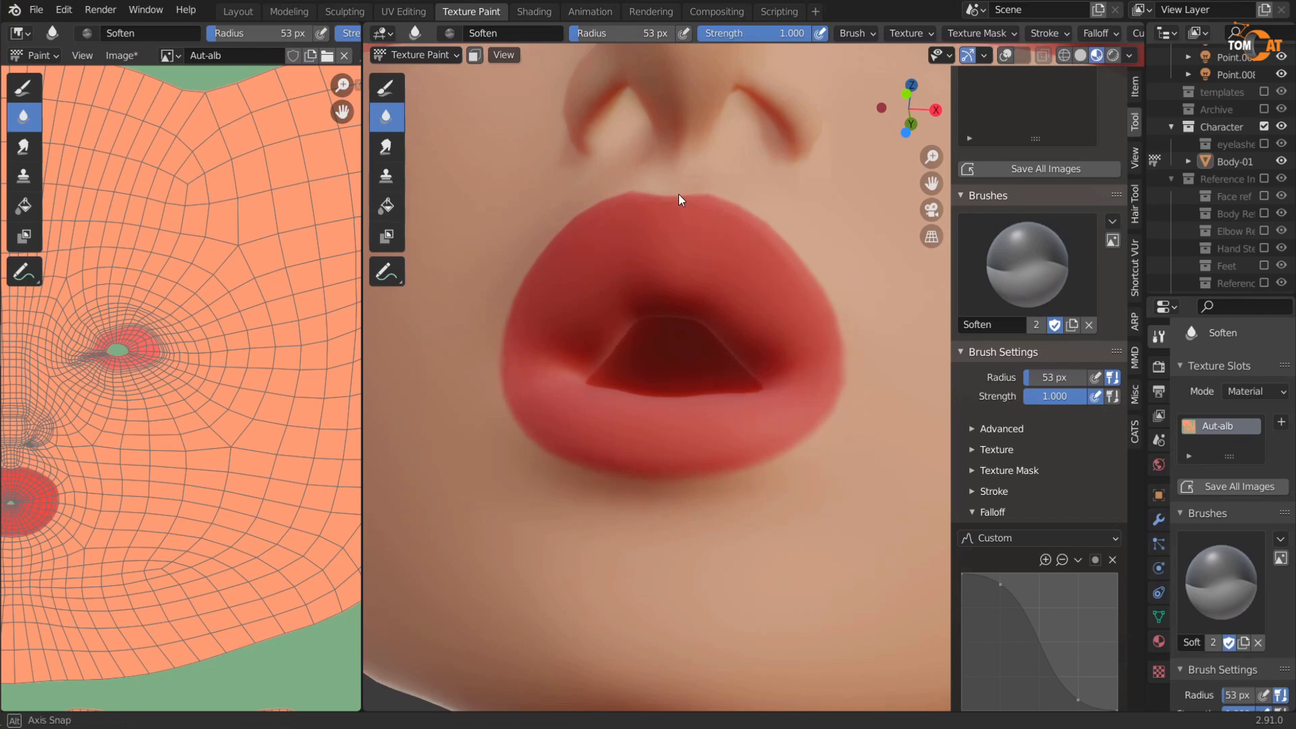
{"action": "middle_click_drag", "start_coordinate": [678, 193], "coordinate": [626, 234]}
{"action": "mouse_move", "coordinate": [625, 236]}
{"action": "left_mouse_down"}
{"action": "mouse_move", "coordinate": [833, 347]}
{"action": "mouse_move", "coordinate": [651, 227]}
{"action": "mouse_move", "coordinate": [786, 434]}
{"action": "mouse_move", "coordinate": [589, 464]}
{"action": "left_mouse_up"}
Step: Frame the whole face and enable the eyelashes collection inside the Character collection
{"action": "scroll", "coordinate": [589, 462], "scroll_direction": "down", "scroll_amount": 6}
{"action": "middle_click_drag", "start_coordinate": [645, 342], "coordinate": [634, 434], "text": "shift"}
{"action": "middle_click_drag", "start_coordinate": [635, 434], "coordinate": [677, 388]}
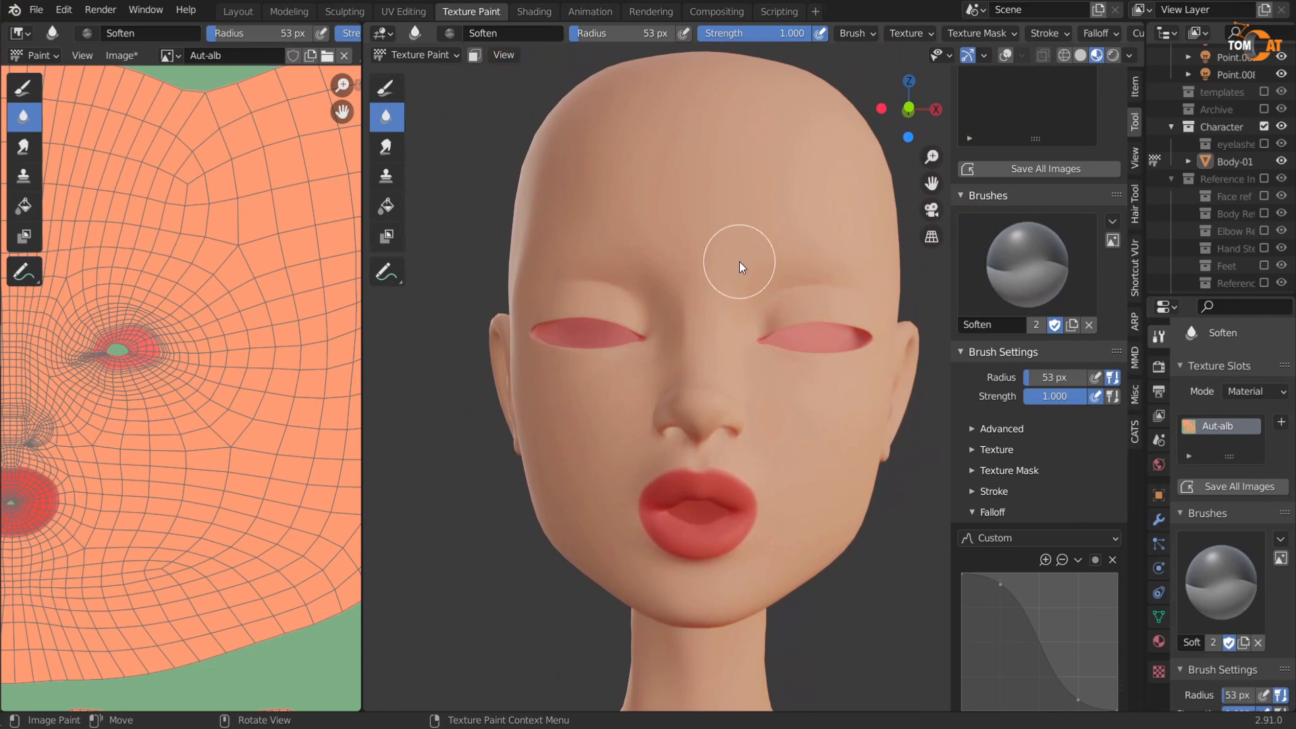
{"action": "left_click", "coordinate": [1264, 143]}
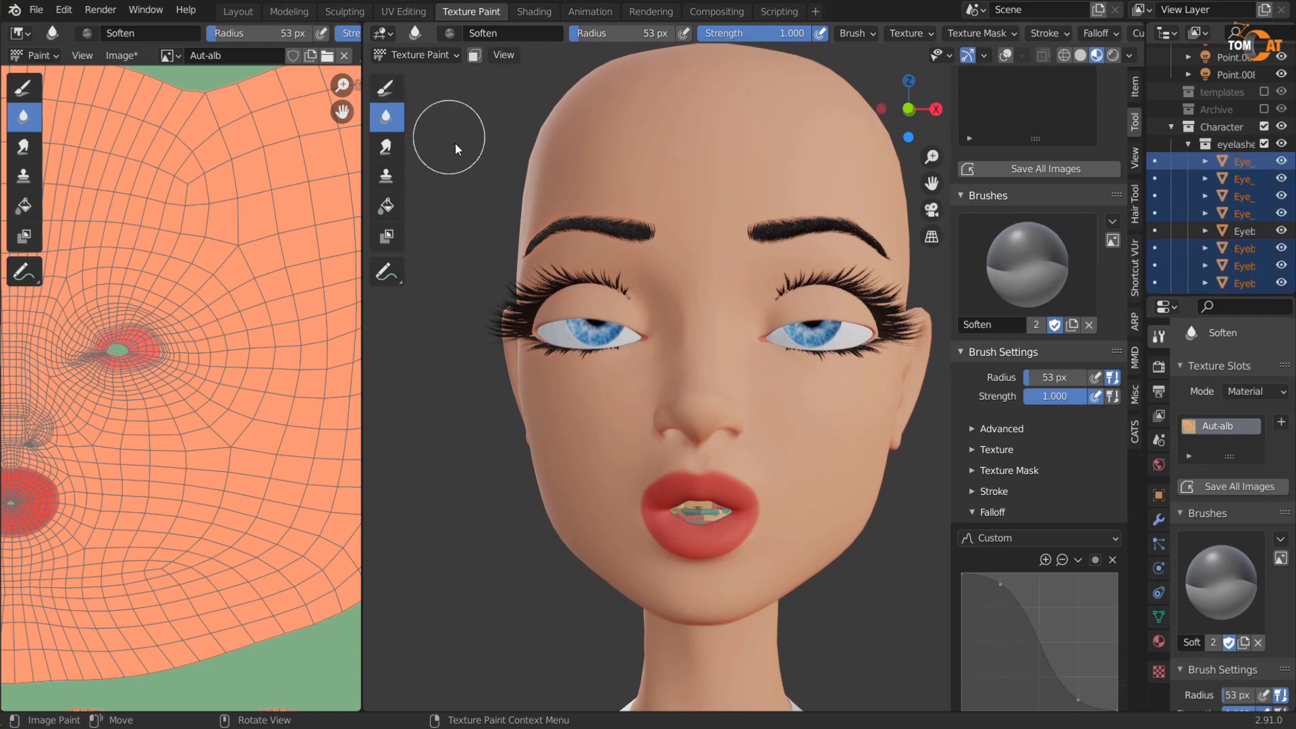
Step: Return the body to Object Mode and disable its Key 1 shape key so the eyes open
{"action": "left_click", "coordinate": [419, 56]}
{"action": "left_click", "coordinate": [419, 71]}
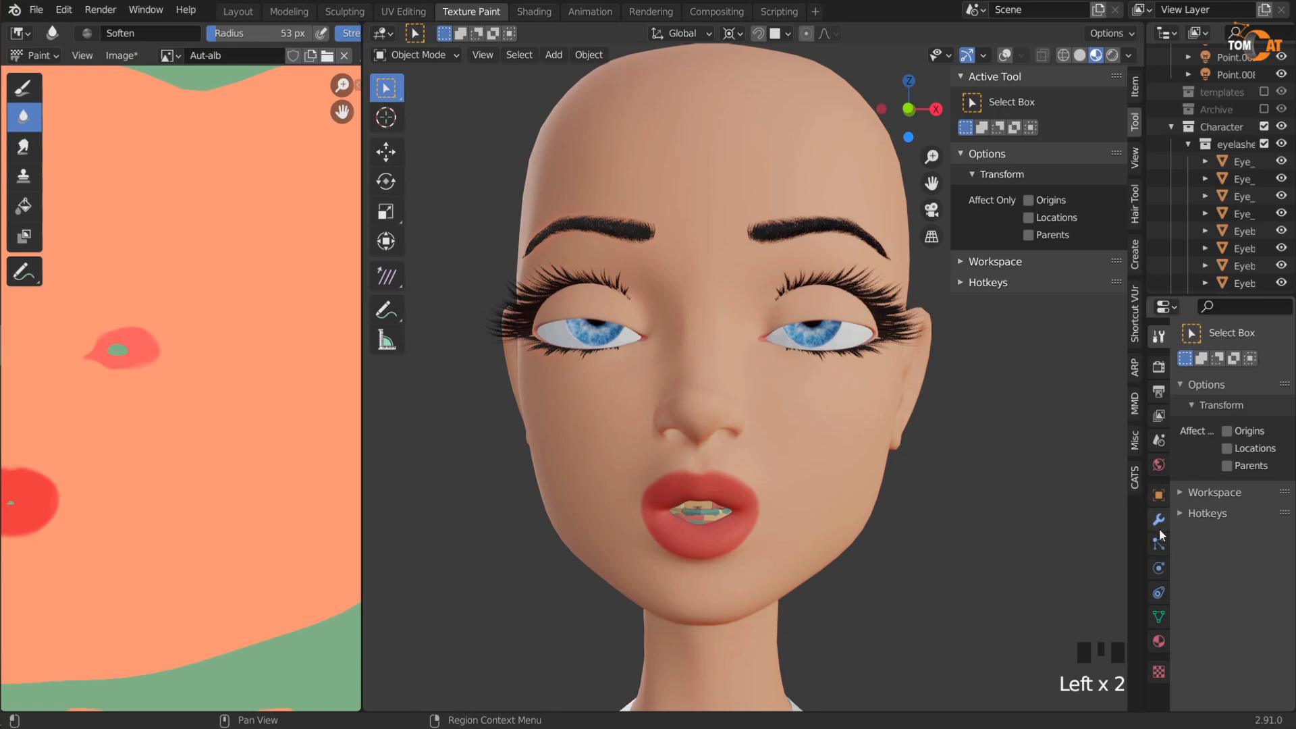
{"action": "left_click", "coordinate": [1159, 620]}
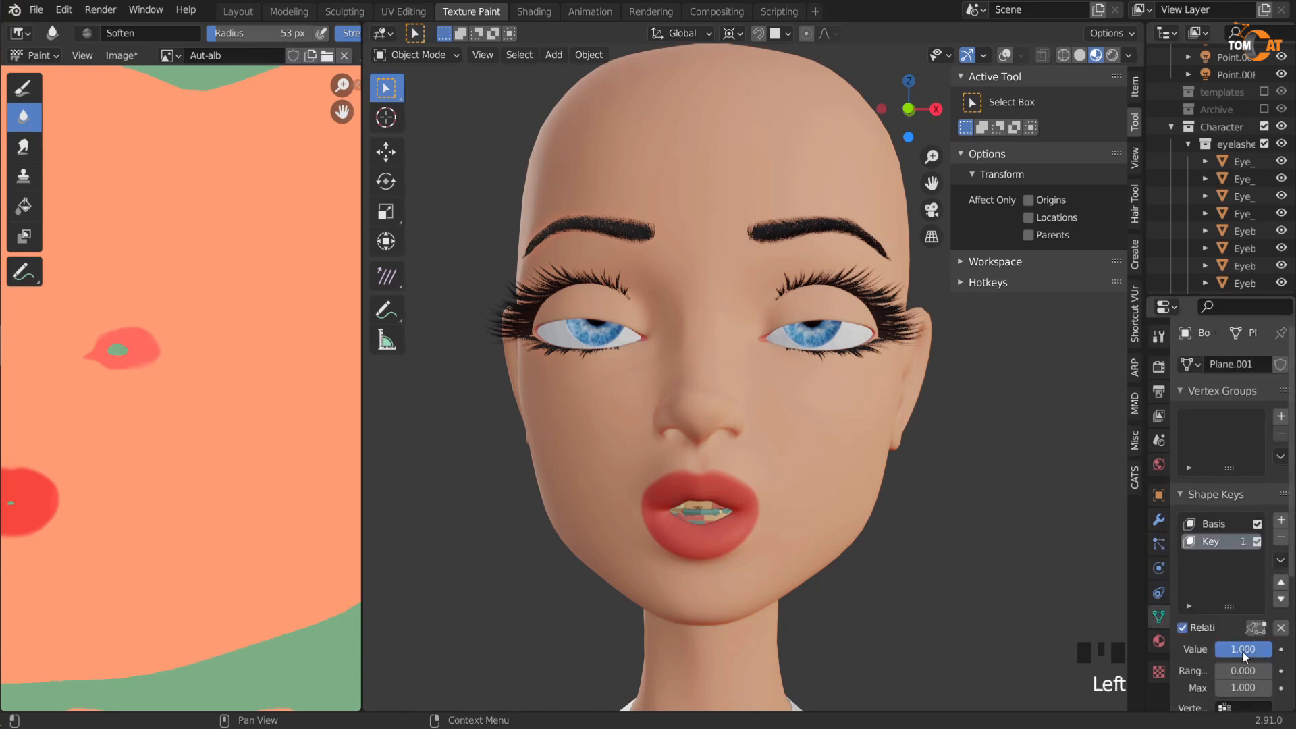
{"action": "left_click", "coordinate": [1257, 541]}
{"action": "middle_click_drag", "start_coordinate": [1100, 549], "coordinate": [856, 505]}
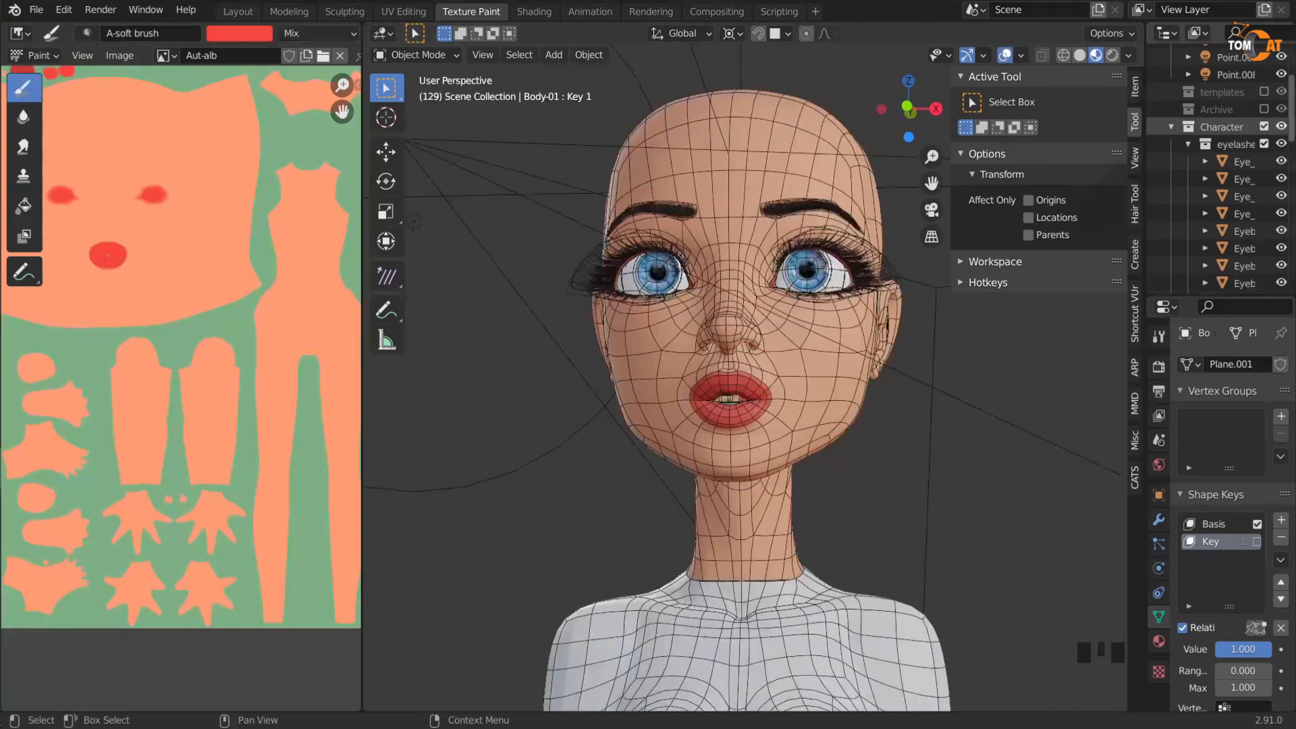
Step: Select the body mesh and put it back into Texture Paint mode
{"action": "middle_click_drag", "start_coordinate": [771, 475], "coordinate": [715, 398]}
{"action": "scroll", "coordinate": [716, 399], "scroll_direction": "up", "scroll_amount": 1}
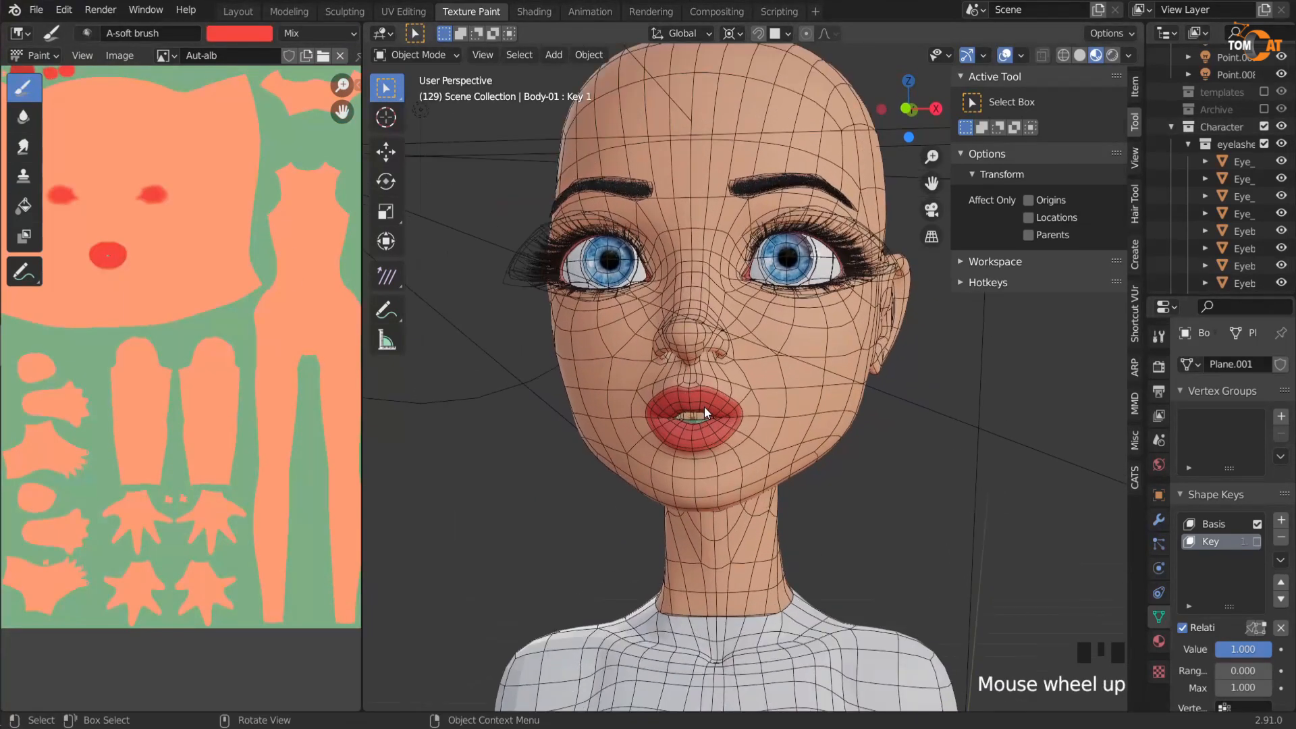
{"action": "left_click", "coordinate": [651, 344]}
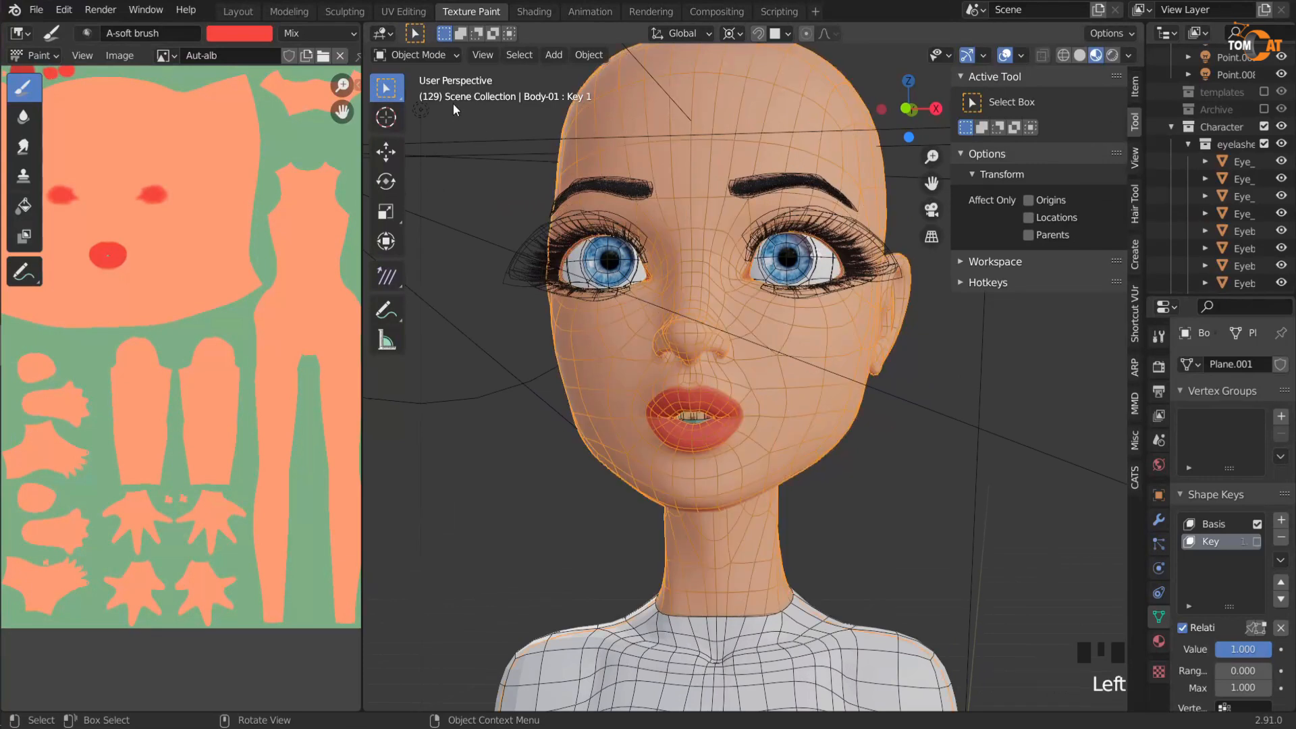
{"action": "left_click", "coordinate": [410, 54]}
{"action": "left_click", "coordinate": [414, 170]}
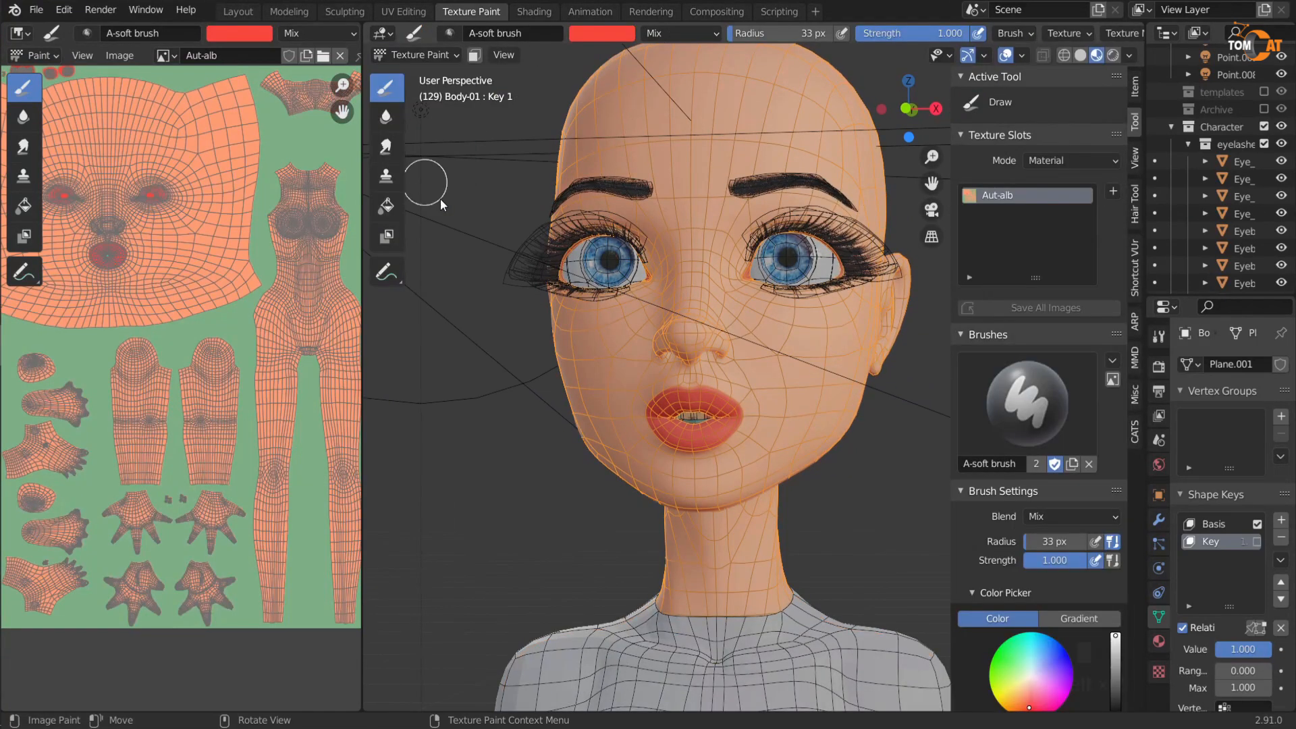
Step: Duplicate the A-soft brush and name the copy "A-freckle color"
{"action": "middle_click_drag", "start_coordinate": [712, 282], "coordinate": [682, 355], "text": "shift"}
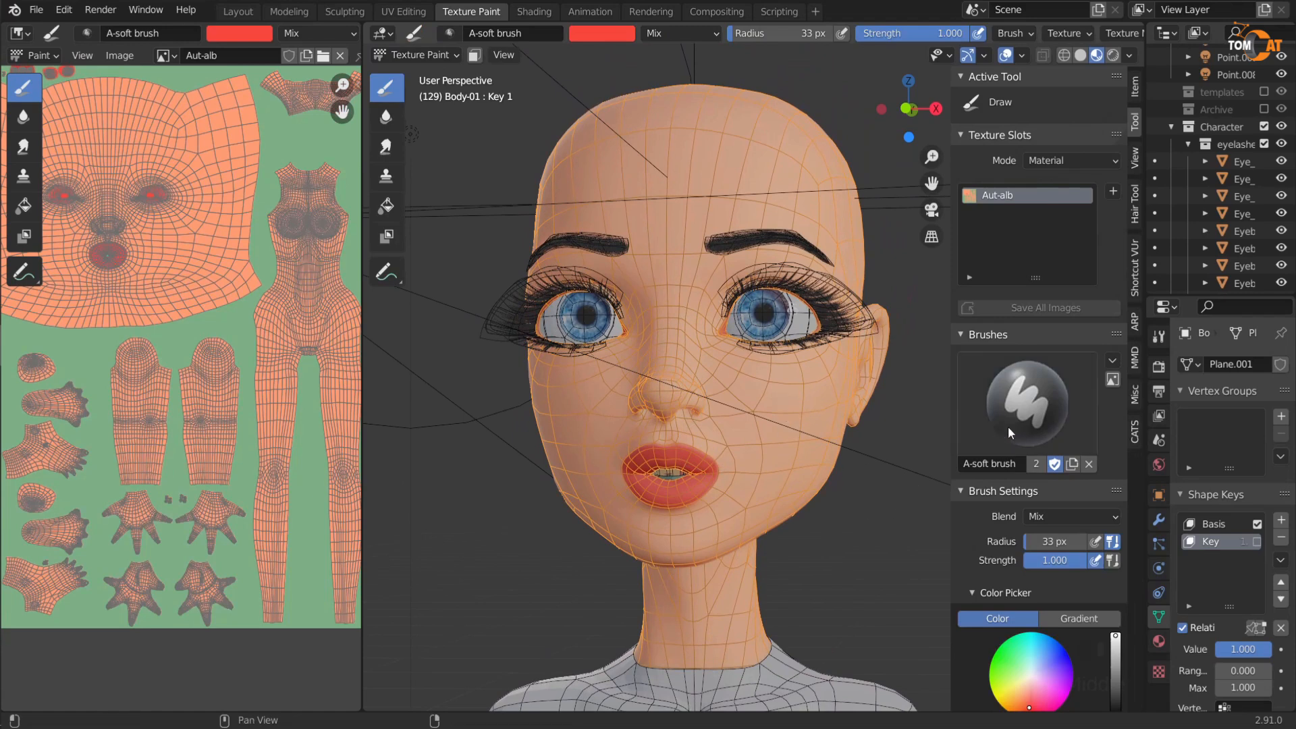
{"action": "scroll", "coordinate": [1015, 387], "scroll_direction": "down", "scroll_amount": 2}
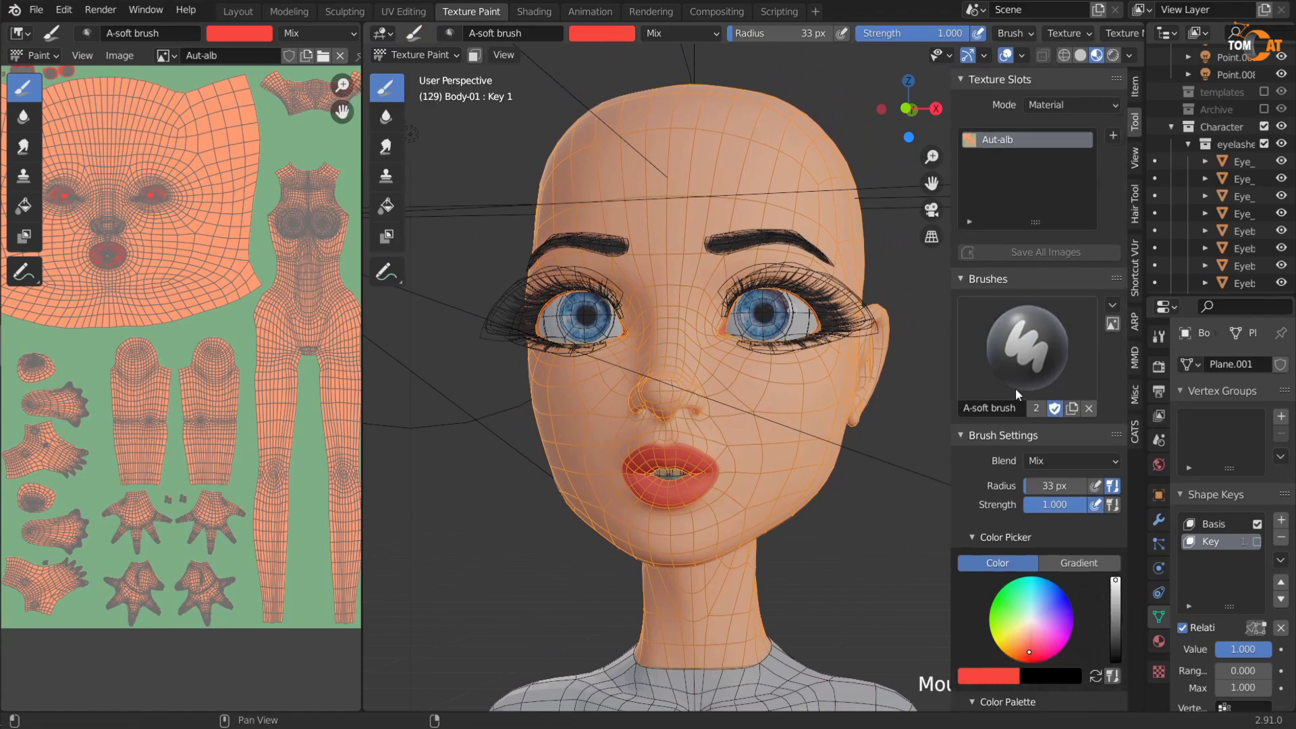
{"action": "scroll", "coordinate": [1016, 391], "scroll_direction": "down", "scroll_amount": 2}
{"action": "left_click", "coordinate": [1072, 352]}
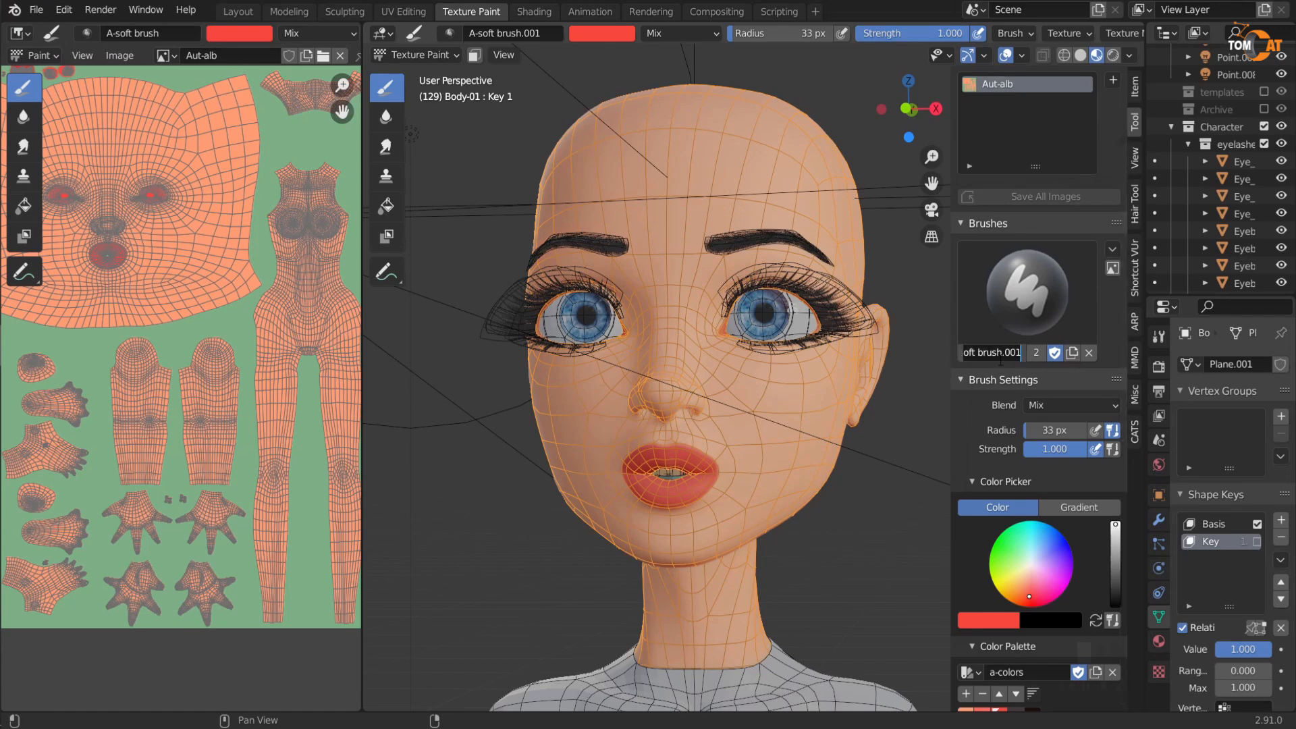
{"action": "type", "text": "A"}
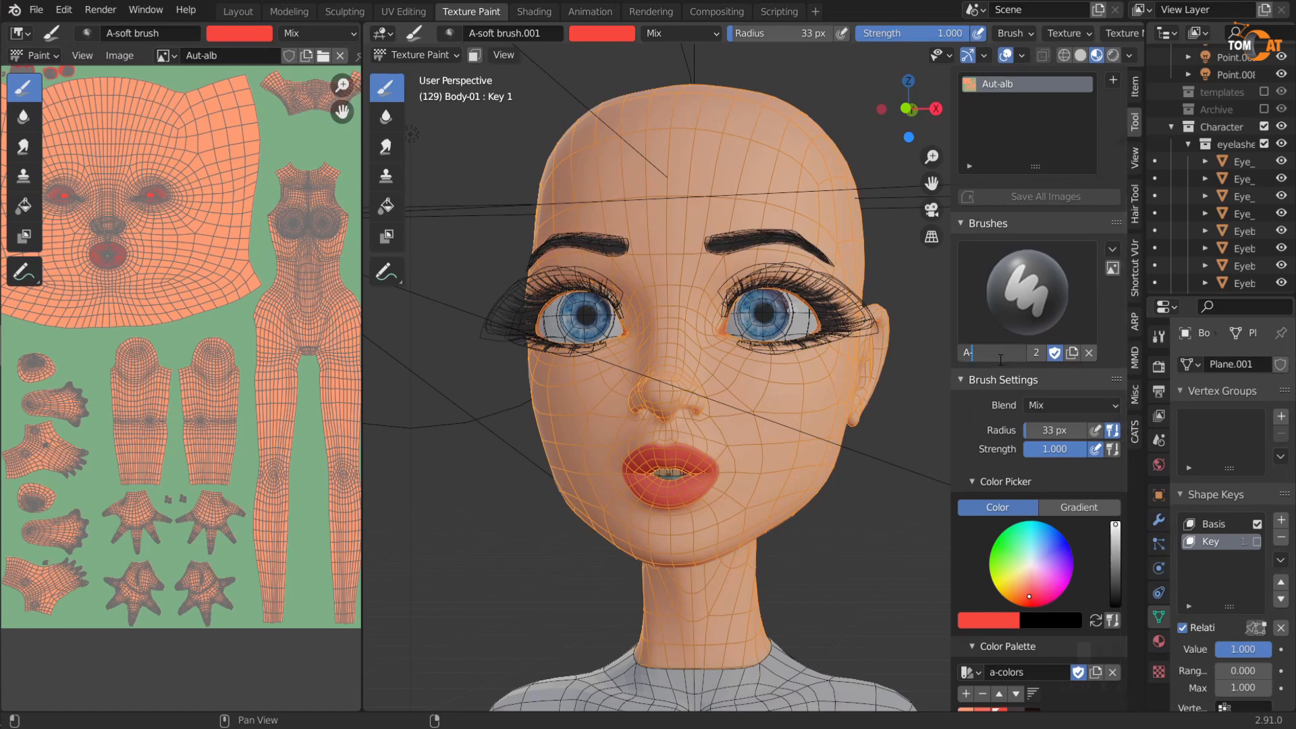
{"action": "type", "text": "-freckle color"}
{"action": "key", "text": "Return"}
Step: Expand the Texture Mask and Texture settings of the A-freckle color brush
{"action": "scroll", "coordinate": [797, 338], "scroll_direction": "down", "scroll_amount": 2}
{"action": "scroll", "coordinate": [766, 376], "scroll_direction": "up", "scroll_amount": 2}
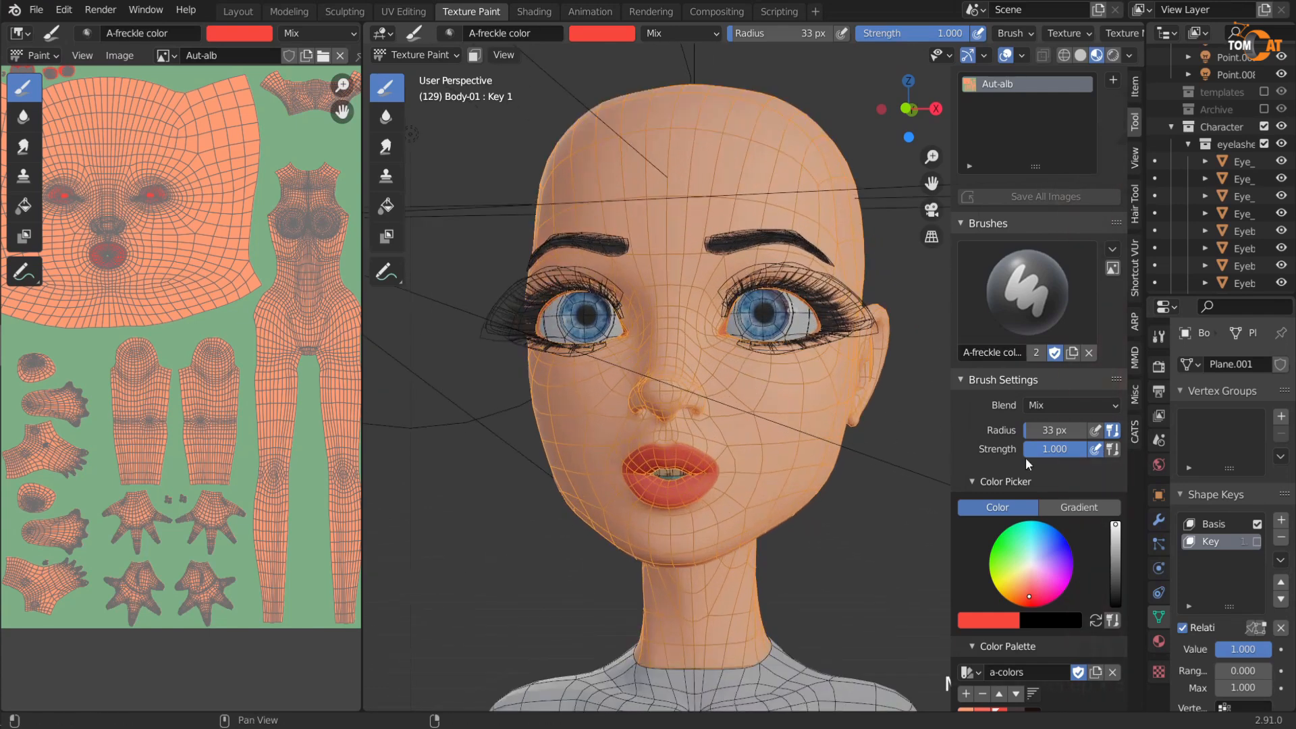
{"action": "scroll", "coordinate": [1046, 459], "scroll_direction": "down", "scroll_amount": 10}
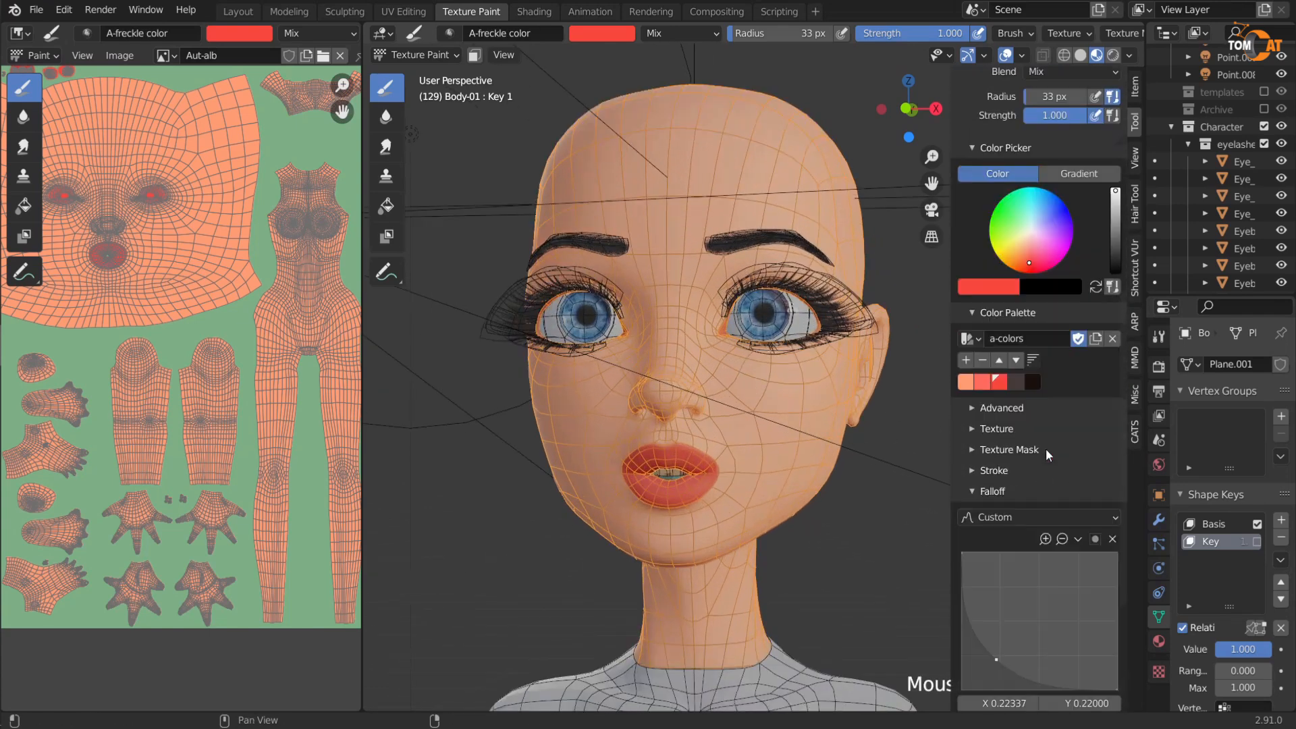
{"action": "left_click", "coordinate": [972, 450]}
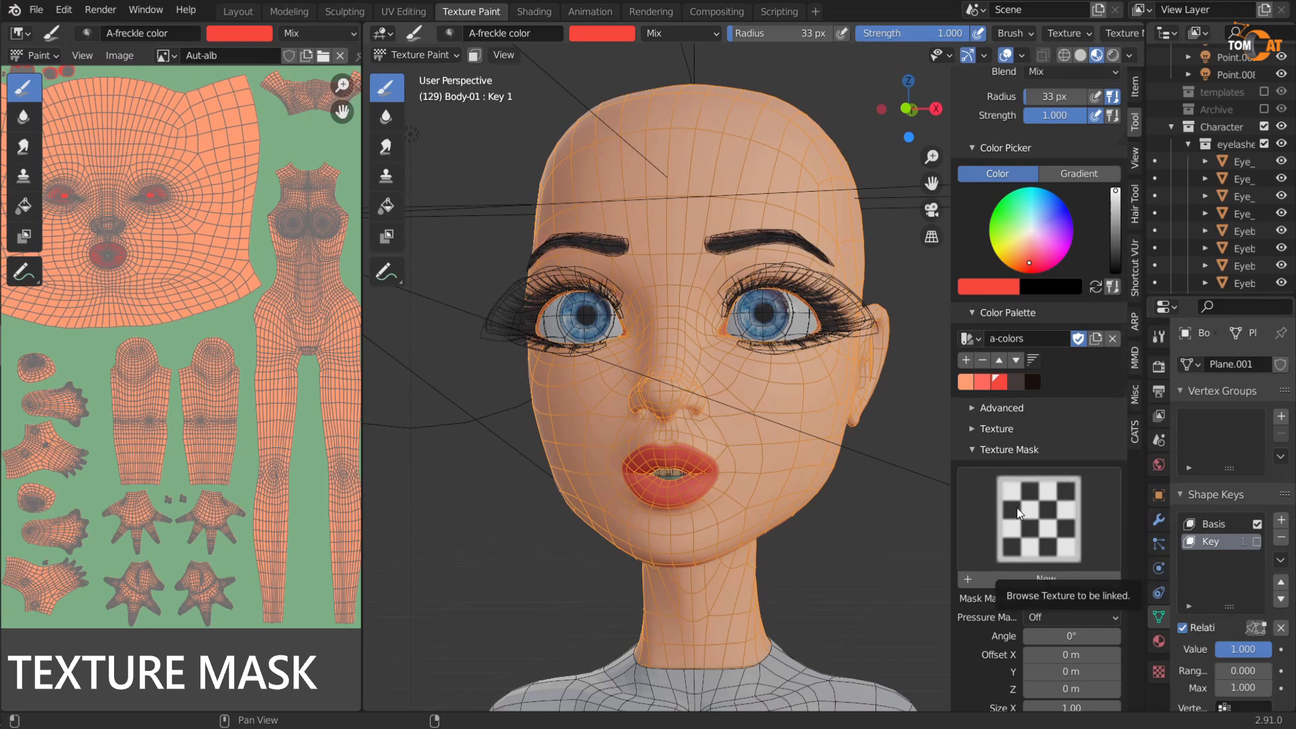
{"action": "left_click", "coordinate": [969, 428]}
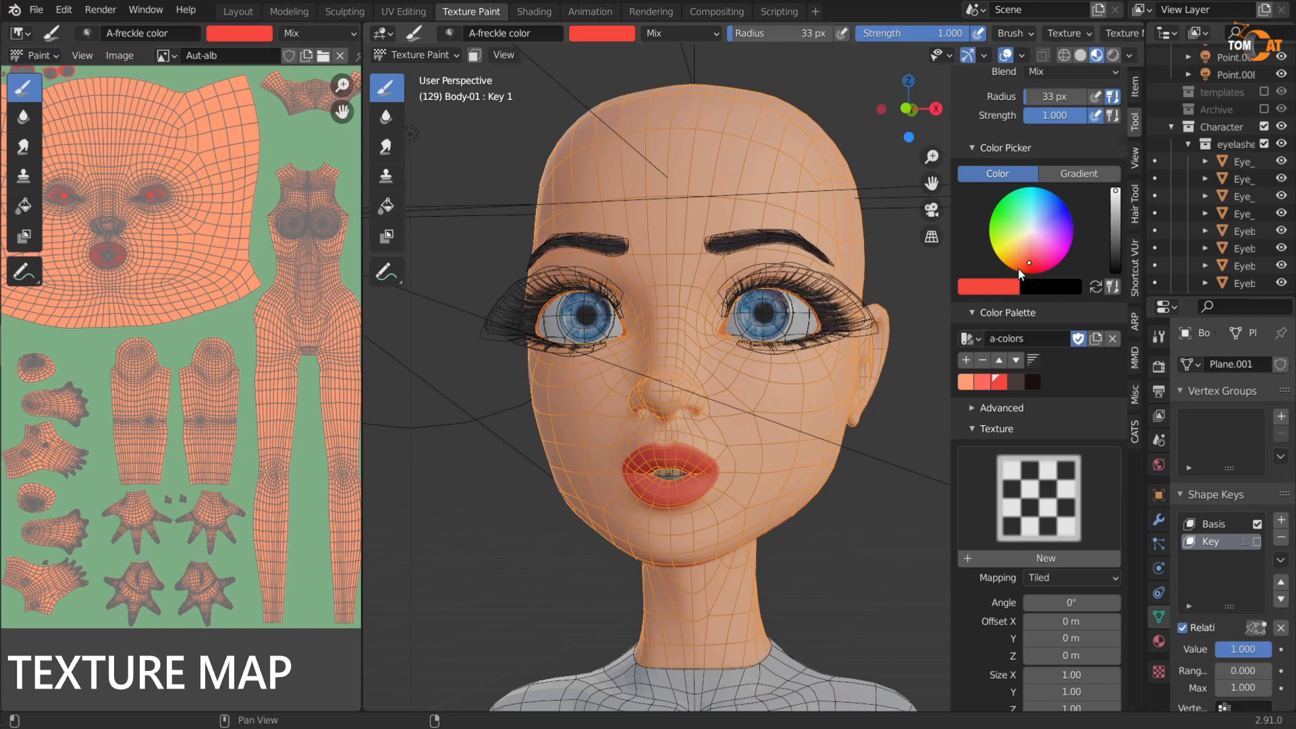
Step: Set the A-freckle color brush's paint colour to bright blue and review its Texture and Texture Mask settings
{"action": "left_click_drag", "start_coordinate": [1028, 256], "coordinate": [1048, 203]}
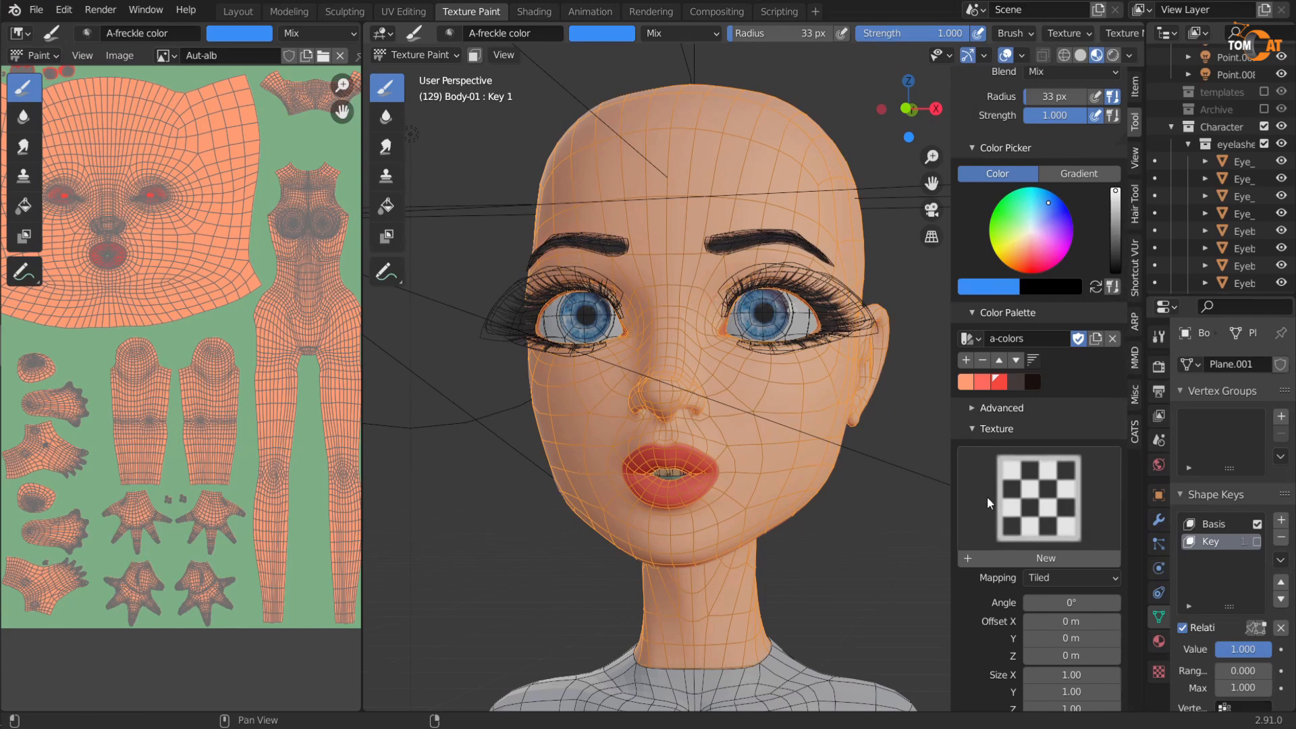
{"action": "scroll", "coordinate": [1044, 500], "scroll_direction": "down", "scroll_amount": 5}
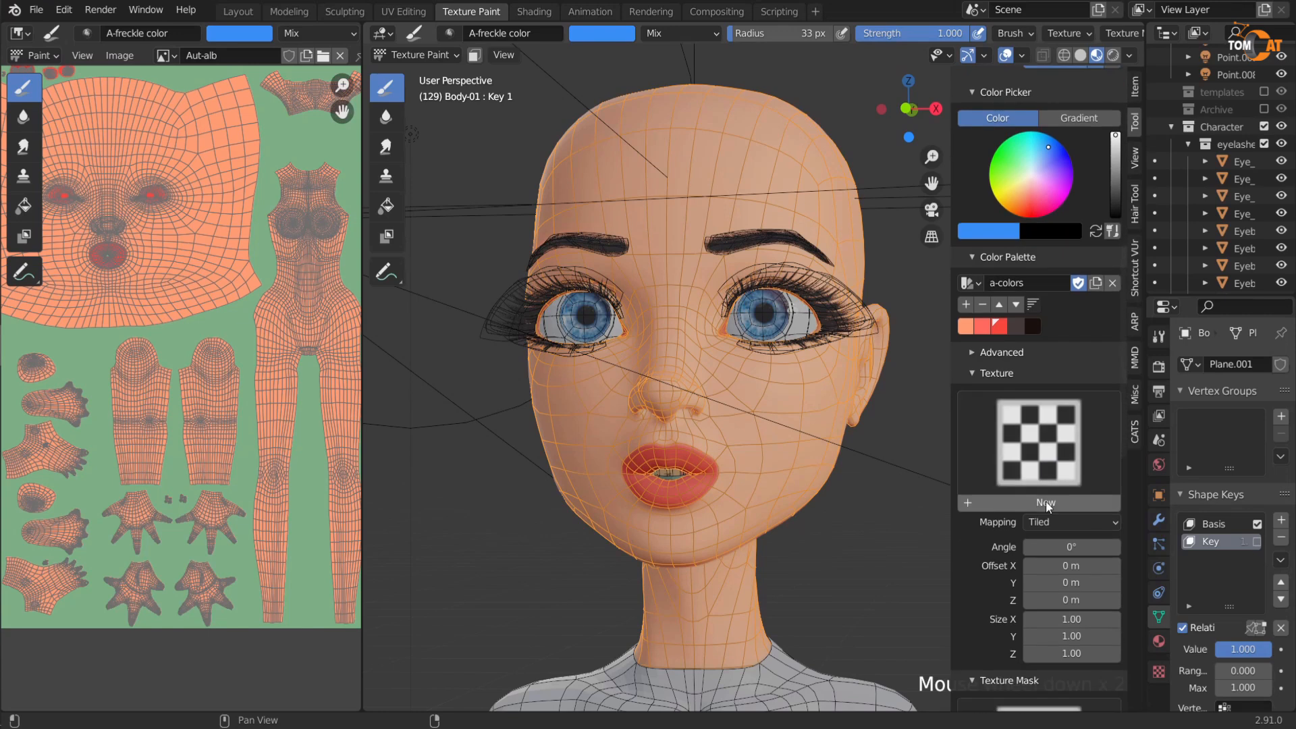
{"action": "scroll", "coordinate": [1044, 501], "scroll_direction": "down", "scroll_amount": 2}
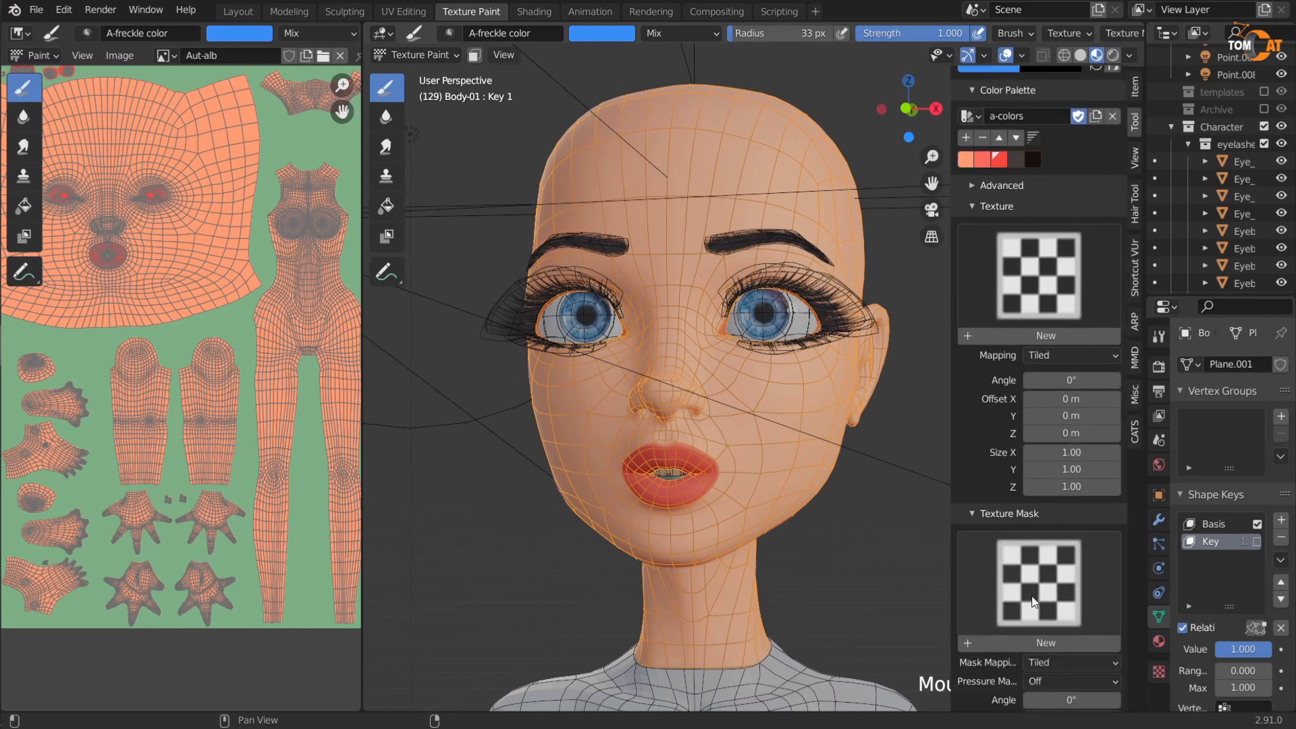
{"action": "scroll", "coordinate": [1030, 581], "scroll_direction": "up", "scroll_amount": 6}
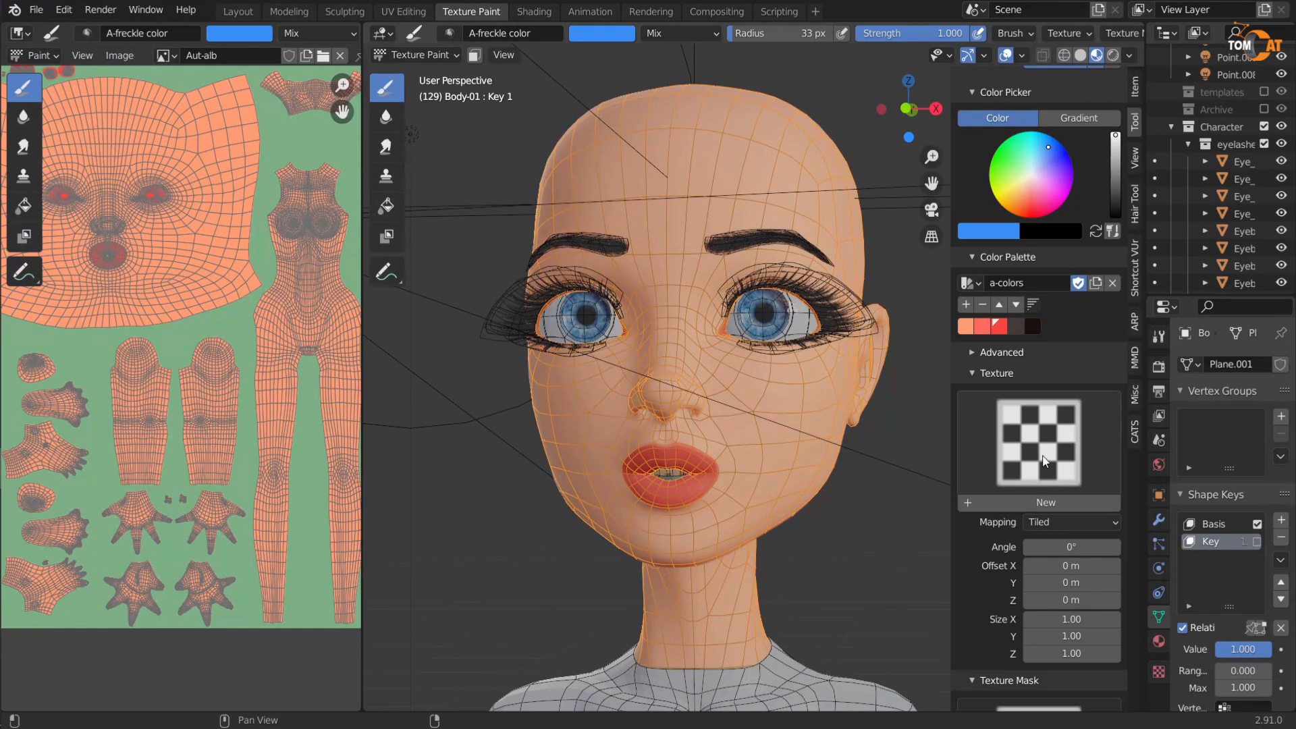
Step: Create a new texture for the A-freckle color brush and name it "A-freckle color"
{"action": "left_click", "coordinate": [1044, 509]}
{"action": "left_click", "coordinate": [1044, 510]}
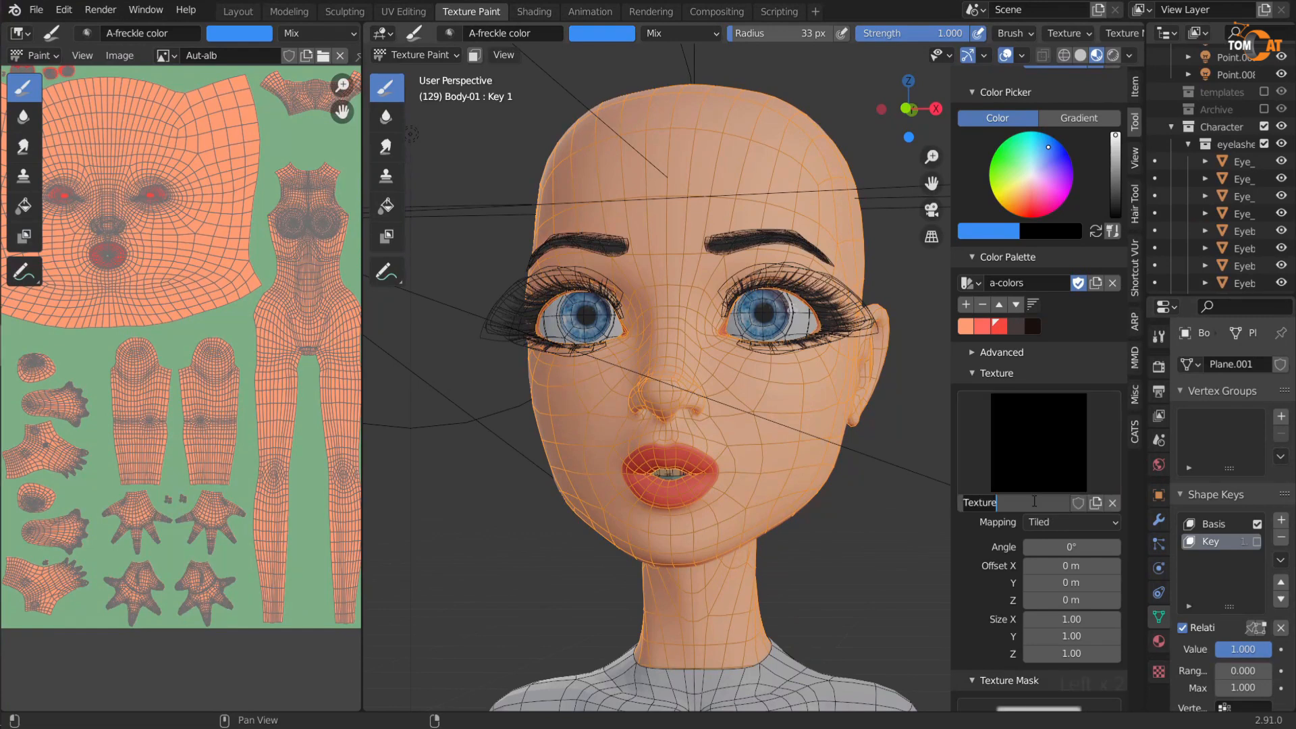
{"action": "type", "text": "A-freckle color"}
{"action": "key", "text": "Return"}
Step: Widen the properties editor and load freckle brush2.png from the Textures folder as the A-freckle color texture's image
{"action": "left_click_drag", "start_coordinate": [1147, 503], "coordinate": [1018, 501]}
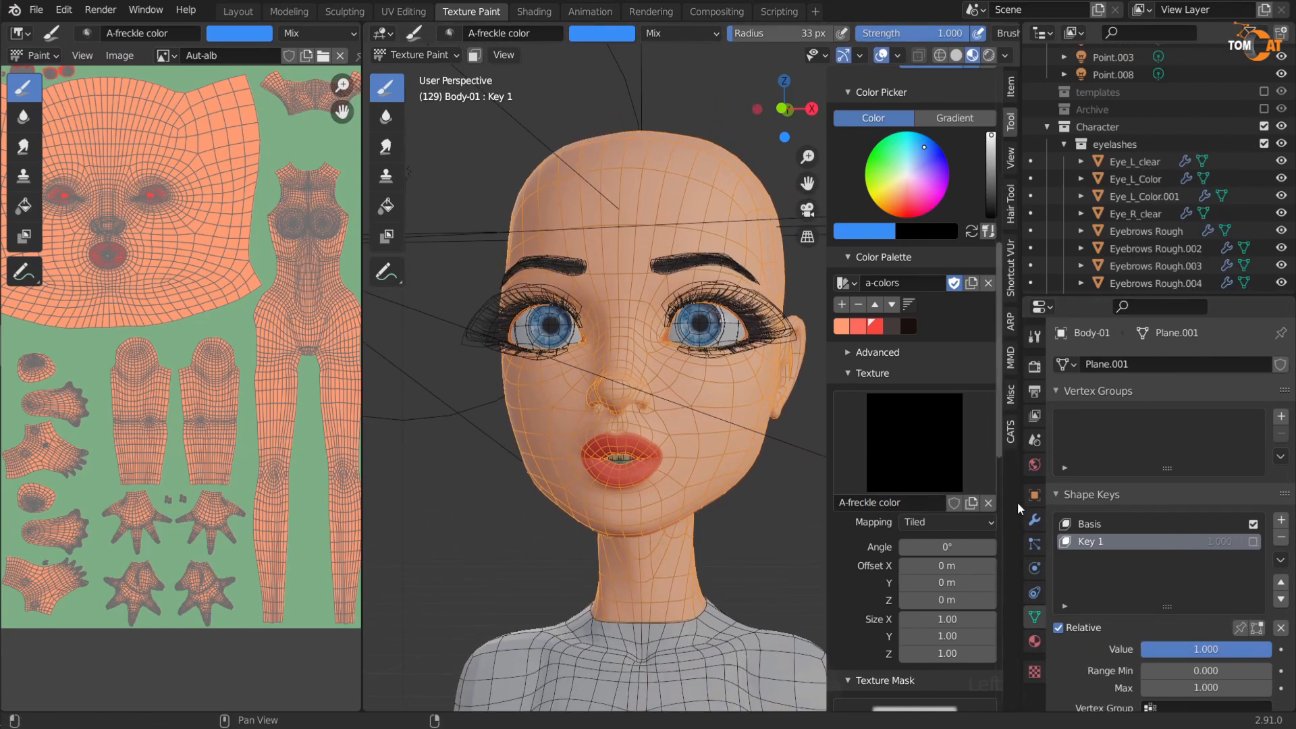
{"action": "left_click", "coordinate": [1033, 670]}
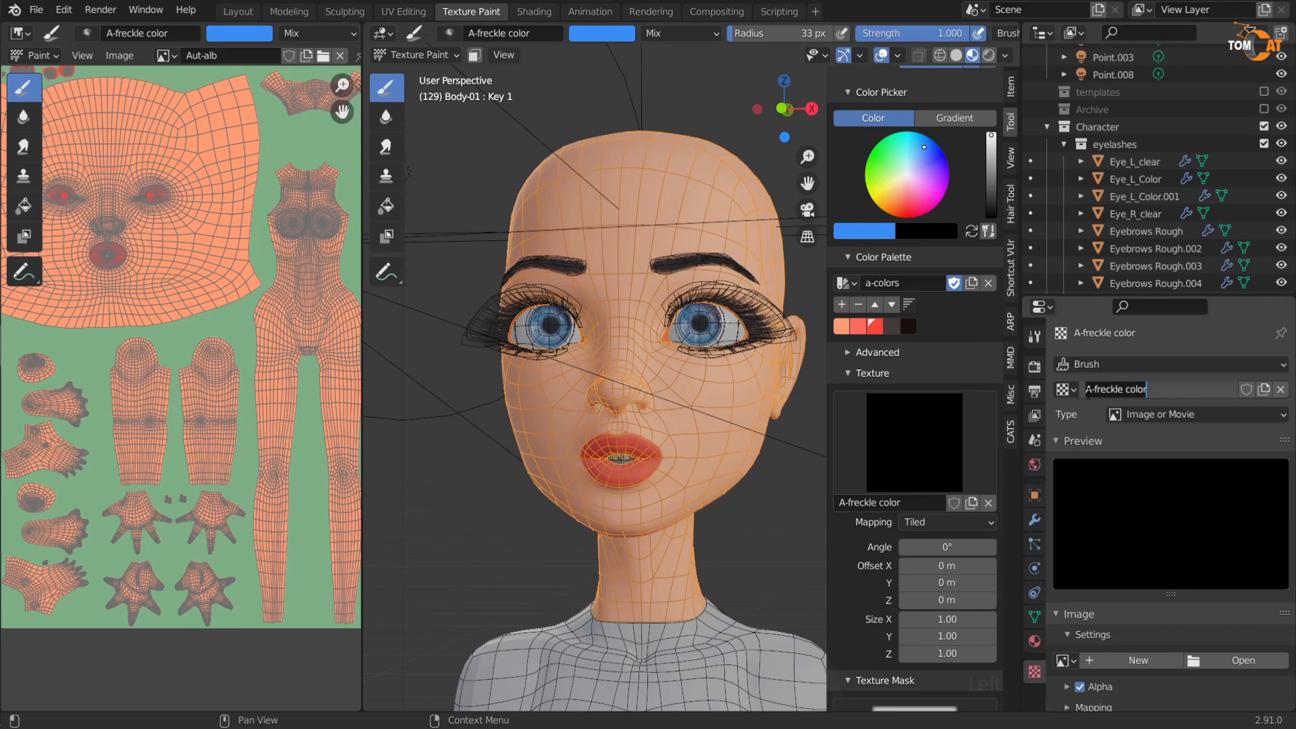
{"action": "left_click", "coordinate": [1066, 390]}
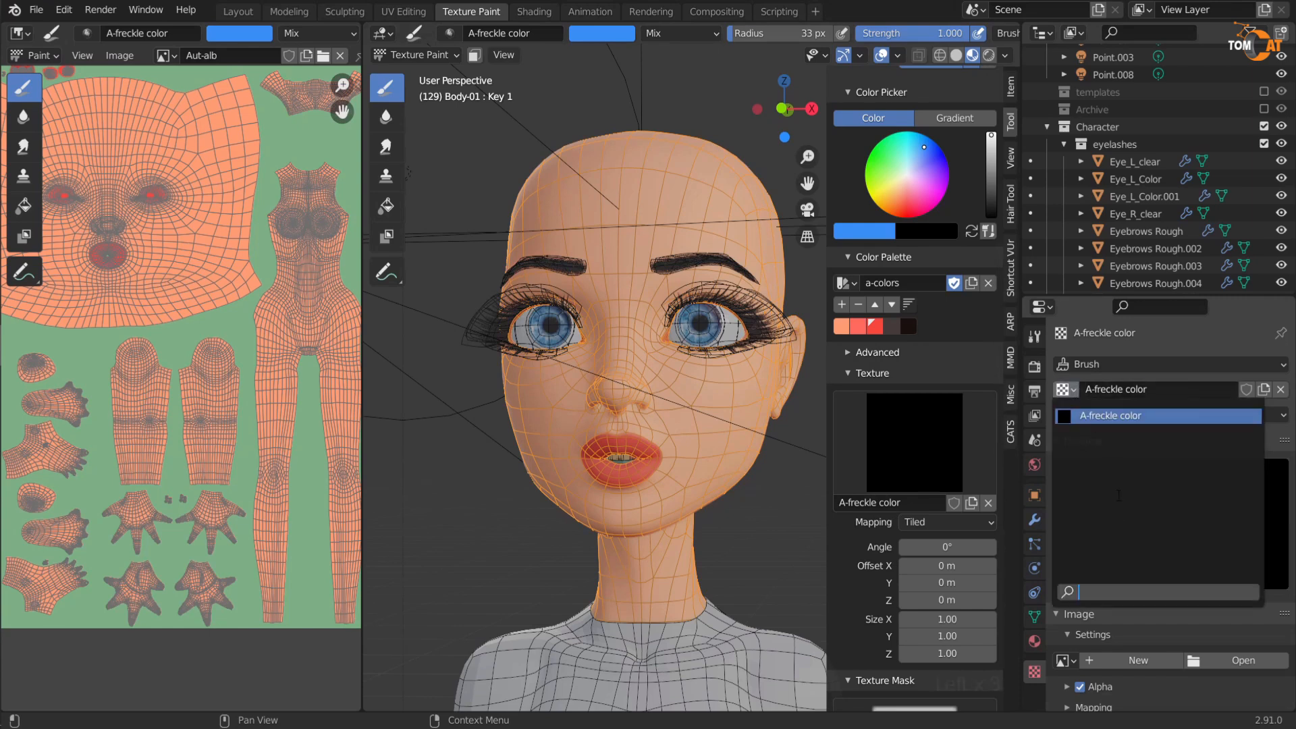
{"action": "left_click", "coordinate": [1163, 363]}
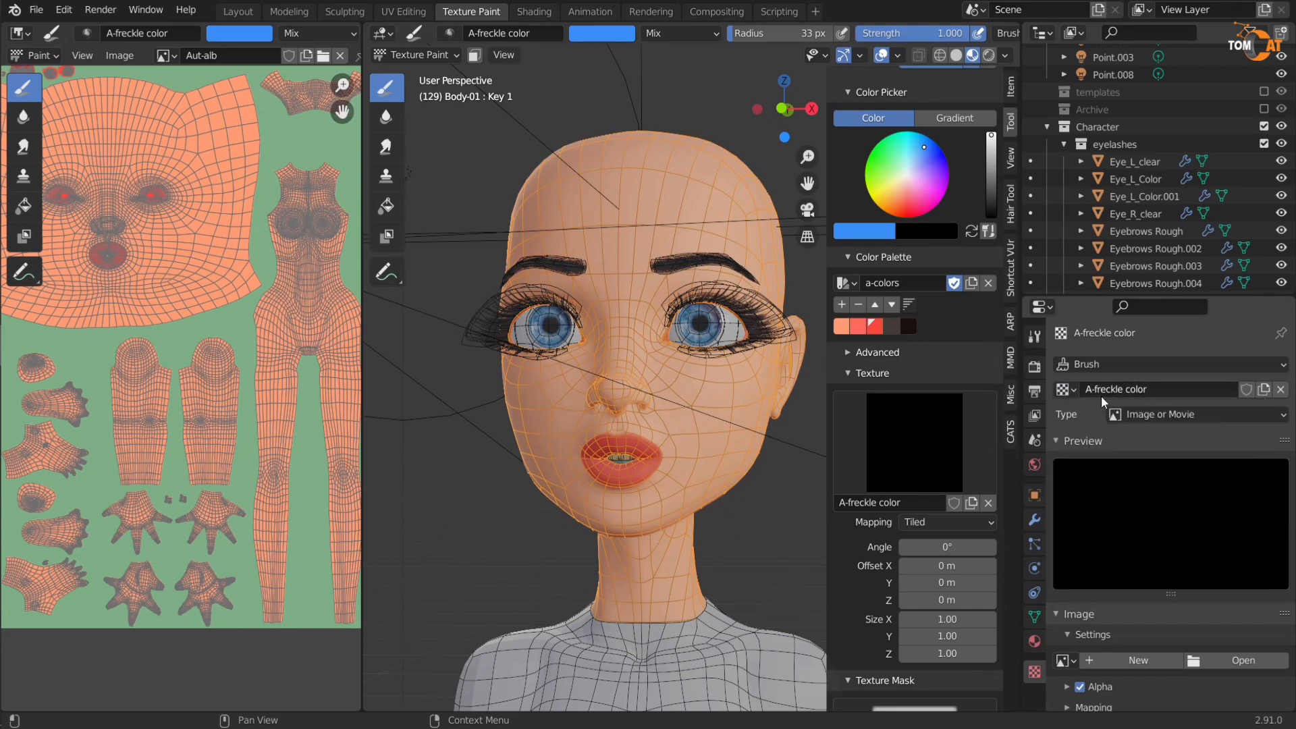
{"action": "left_click", "coordinate": [1245, 661]}
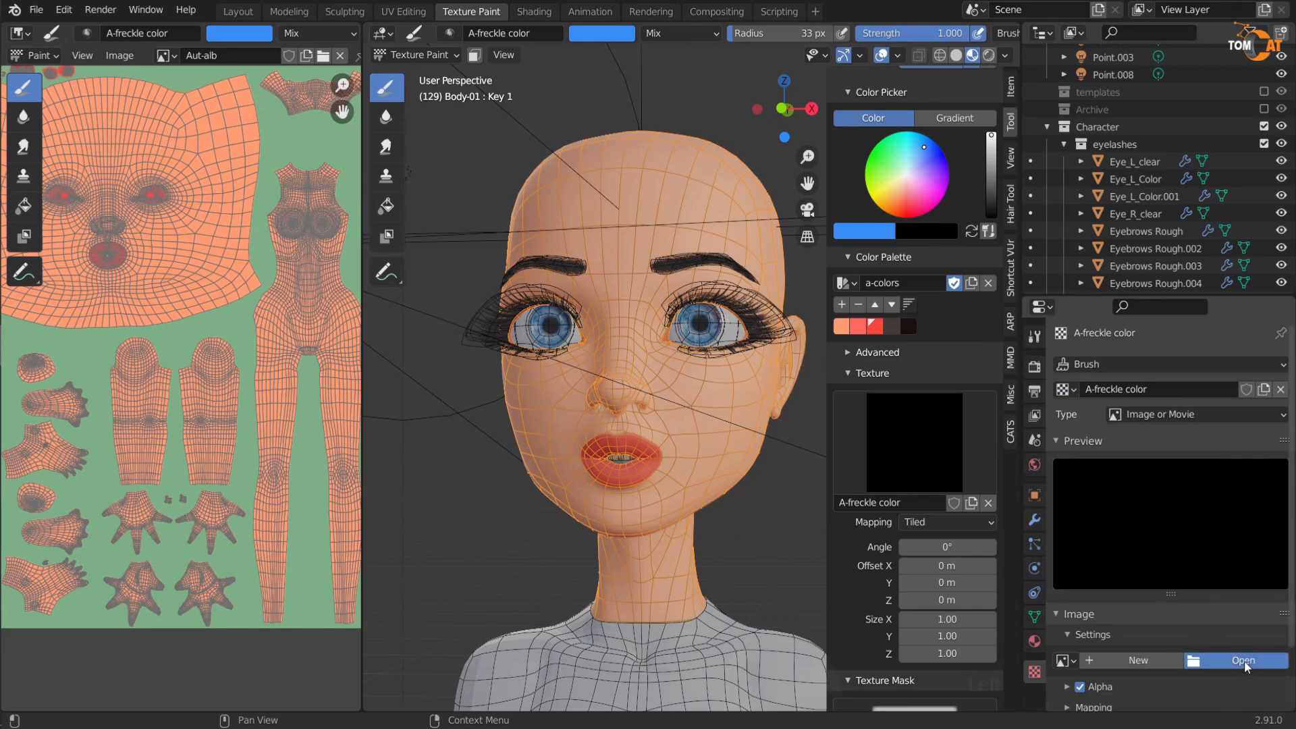
{"action": "left_click", "coordinate": [388, 174]}
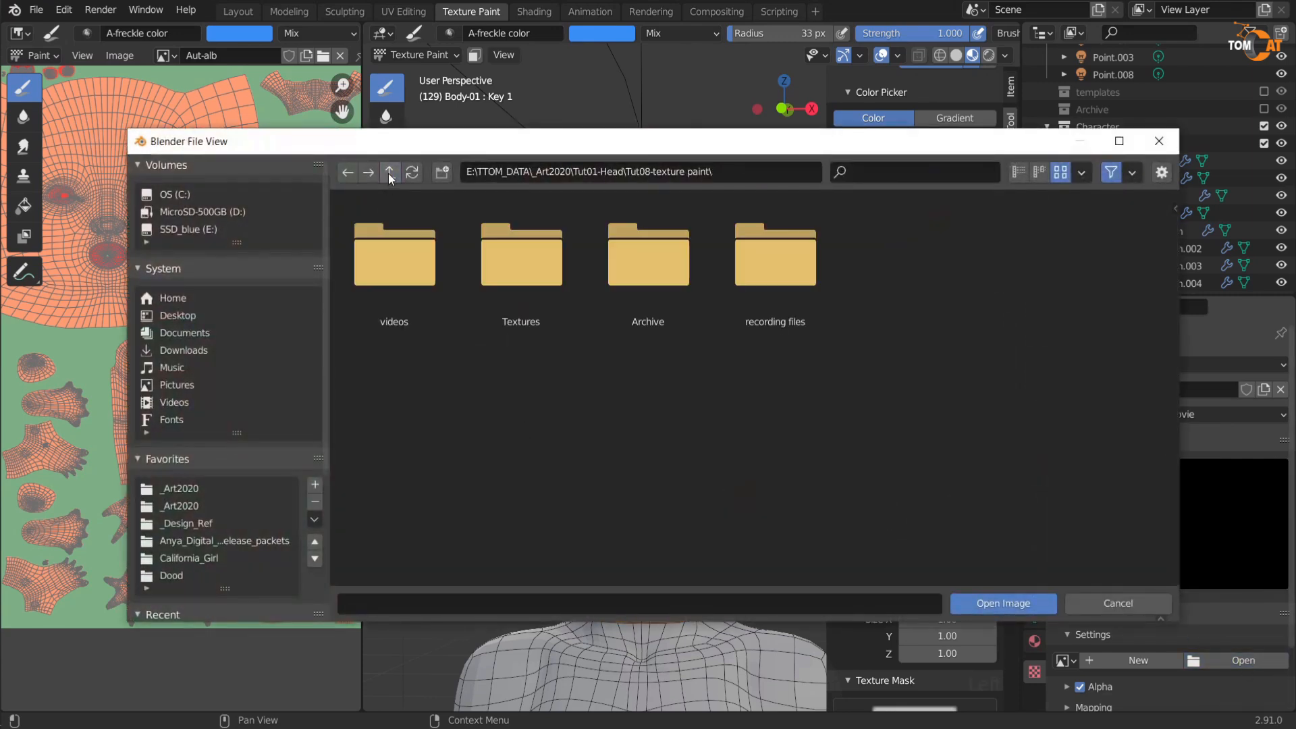
{"action": "double_click", "coordinate": [520, 280]}
{"action": "left_click", "coordinate": [398, 264]}
{"action": "left_click", "coordinate": [958, 601]}
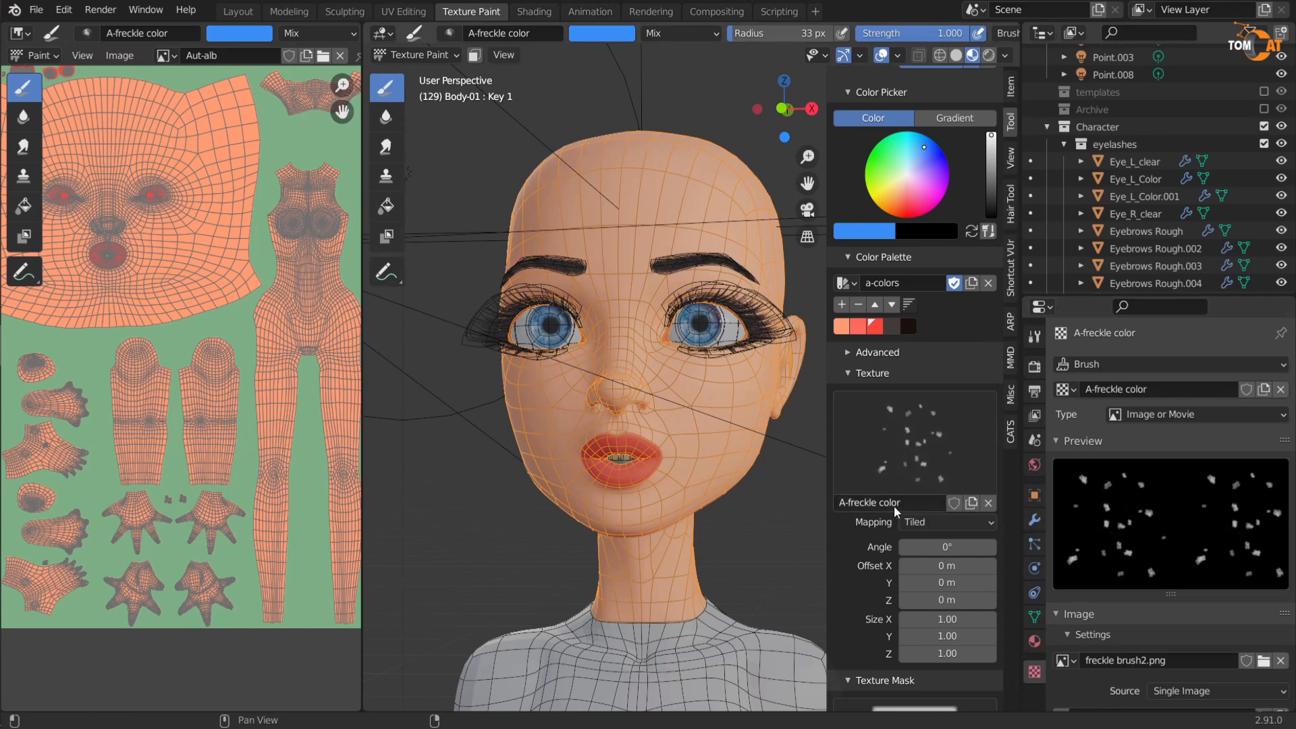
Step: Get a close view of the cheek below the eye and set the brush's paint colour to white
{"action": "middle_click_drag", "start_coordinate": [695, 466], "coordinate": [580, 426]}
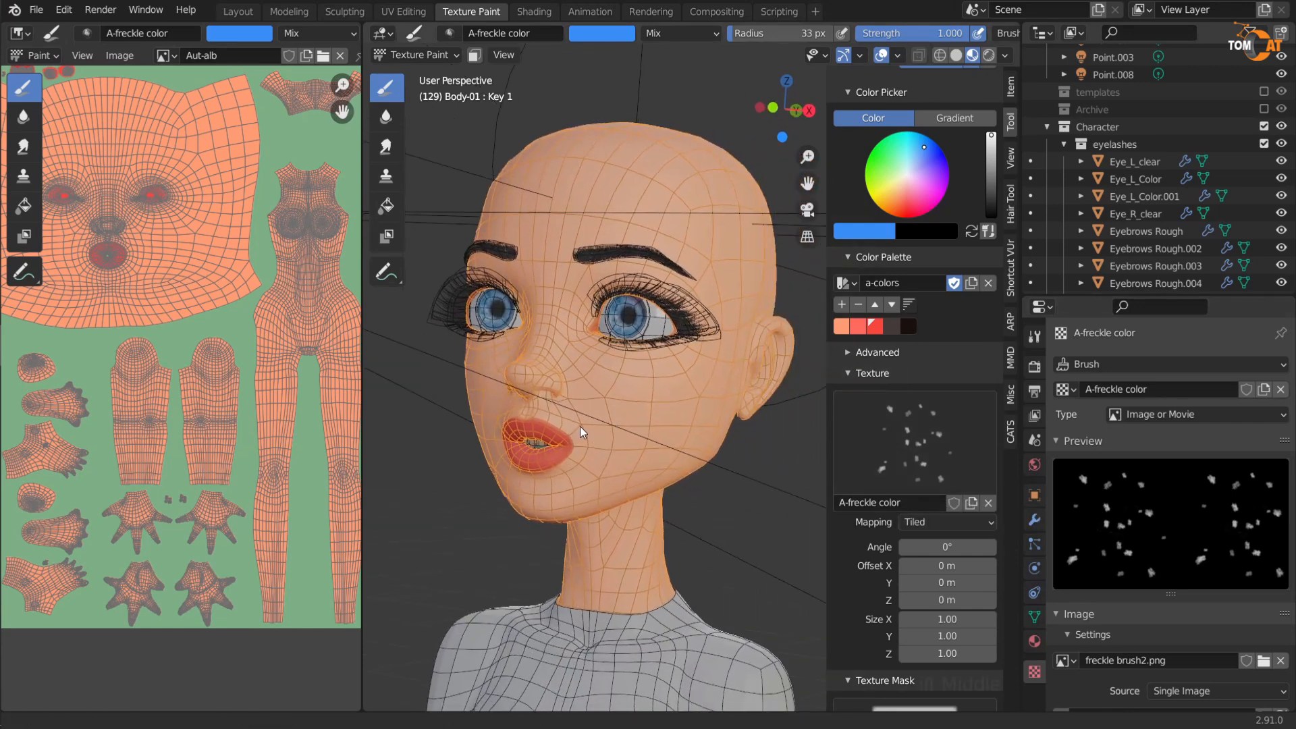
{"action": "scroll", "coordinate": [592, 451], "scroll_direction": "up", "scroll_amount": 3}
{"action": "scroll", "coordinate": [593, 451], "scroll_direction": "up", "scroll_amount": 1}
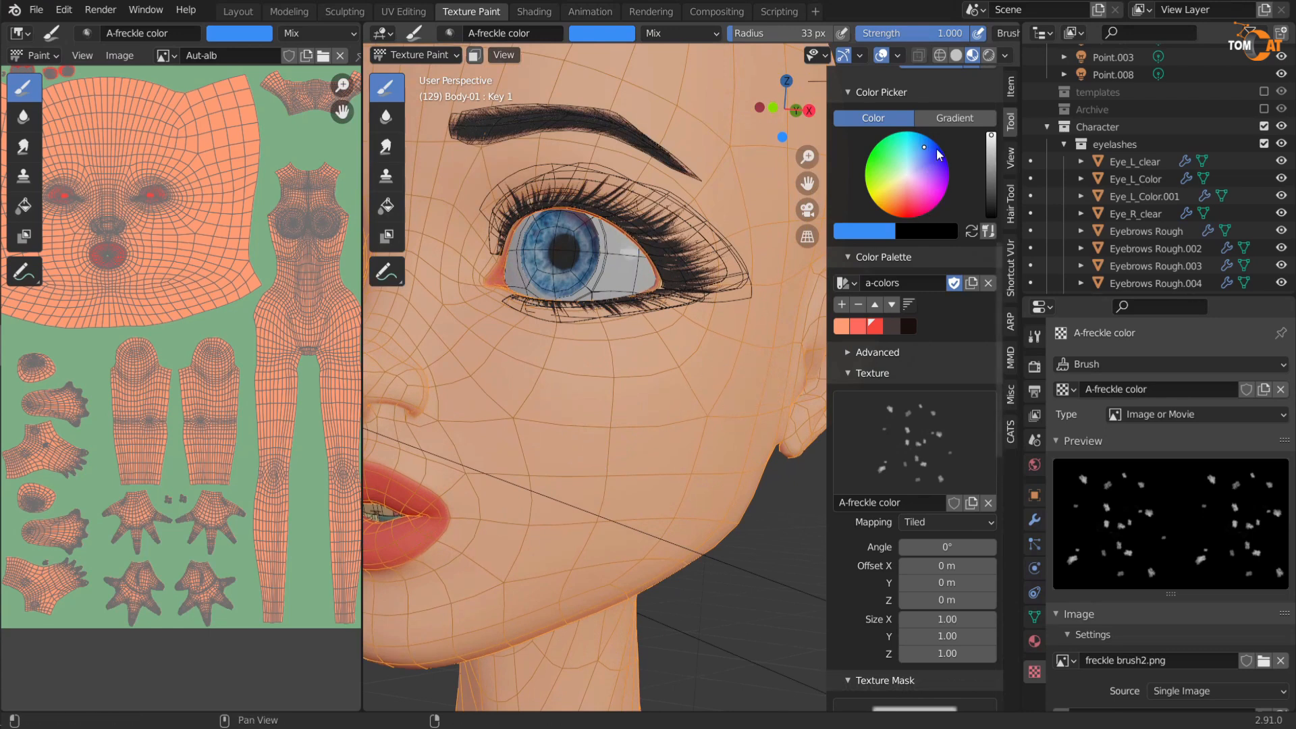
{"action": "left_click", "coordinate": [906, 175]}
{"action": "left_click", "coordinate": [863, 231]}
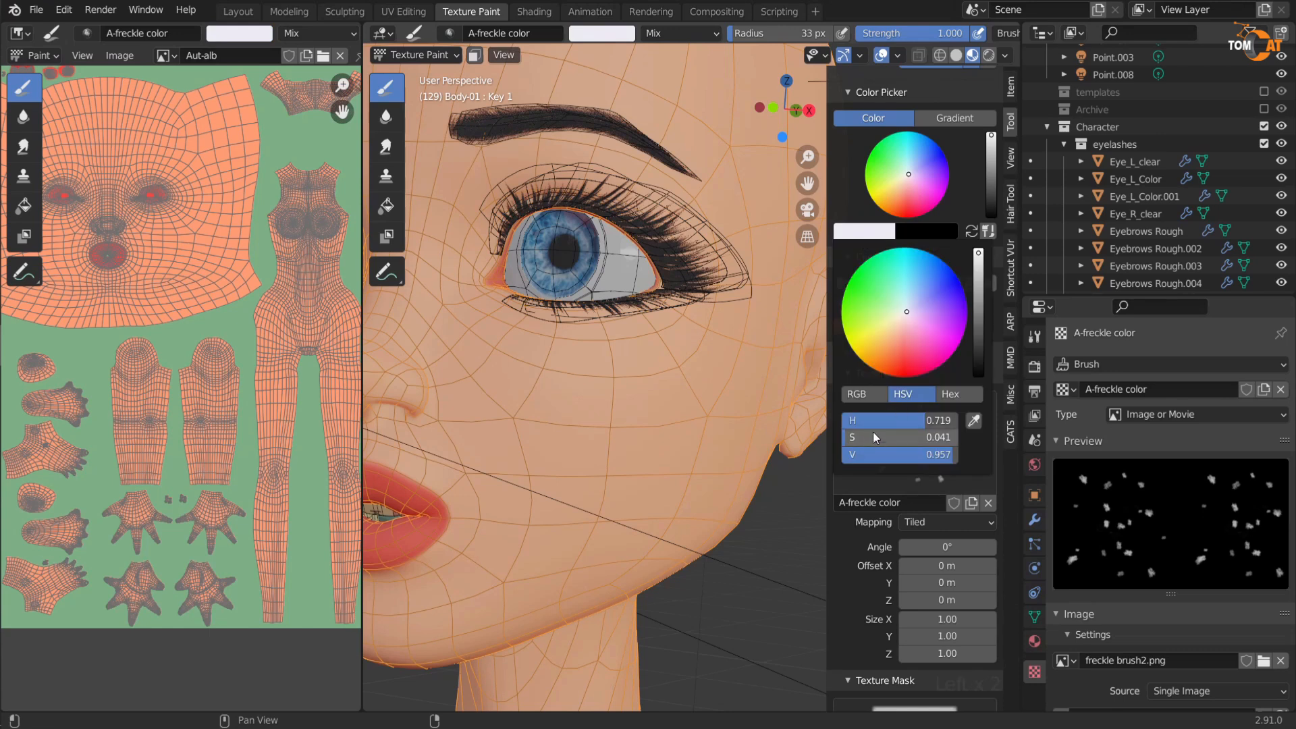
Step: Enlarge the brush radius to 216 px and hide the viewport overlays over the cheek
{"action": "scroll", "coordinate": [596, 487], "scroll_direction": "up", "scroll_amount": 2}
{"action": "mouse_move", "coordinate": [601, 481]}
{"action": "middle_mouse_down"}
{"action": "mouse_move", "coordinate": [622, 455]}
{"action": "mouse_move", "coordinate": [486, 414]}
{"action": "middle_mouse_up"}
{"action": "key", "text": "f"}
{"action": "left_click", "coordinate": [597, 408]}
{"action": "key", "text": "shift+alt+z"}
{"action": "scroll", "coordinate": [574, 420], "scroll_direction": "down", "scroll_amount": 2}
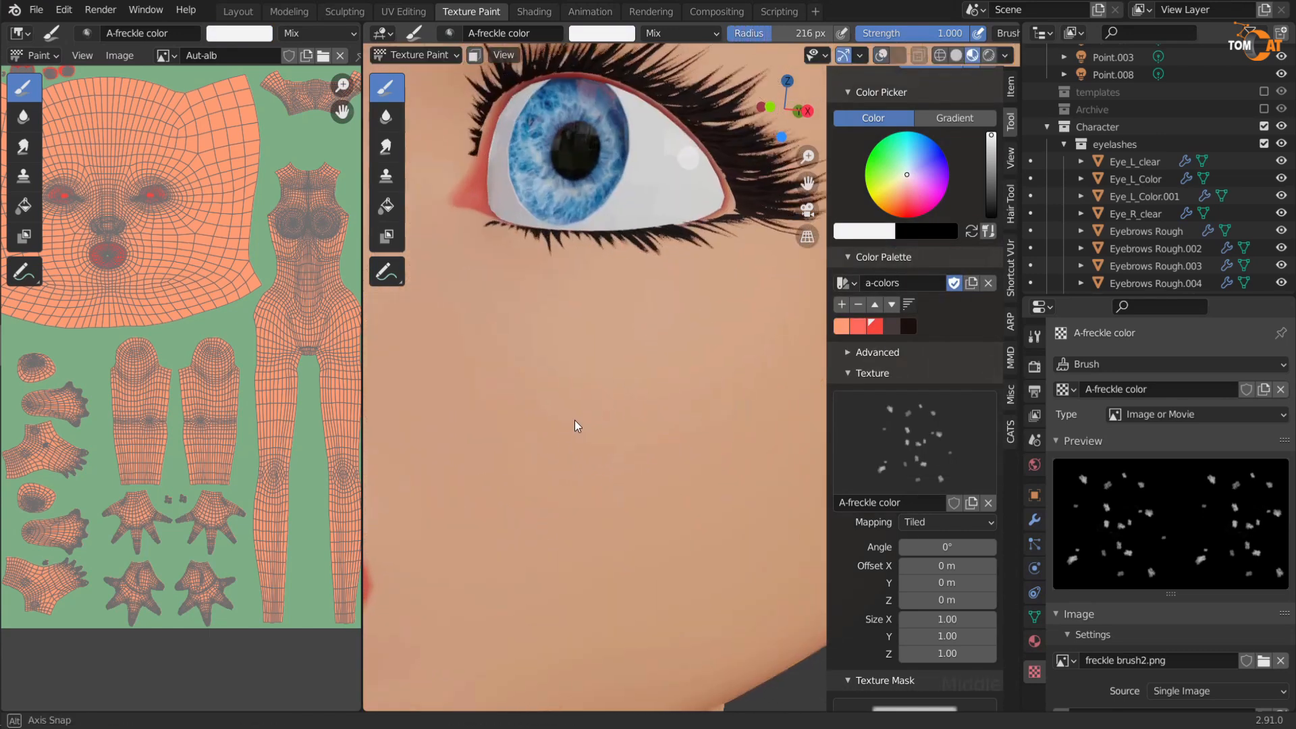
Step: Try a white freckle stroke on the cheek below the eye and examine the texture's dark edges up close
{"action": "left_click_drag", "start_coordinate": [520, 400], "coordinate": [600, 432]}
{"action": "scroll", "coordinate": [589, 555], "scroll_direction": "up", "scroll_amount": 3}
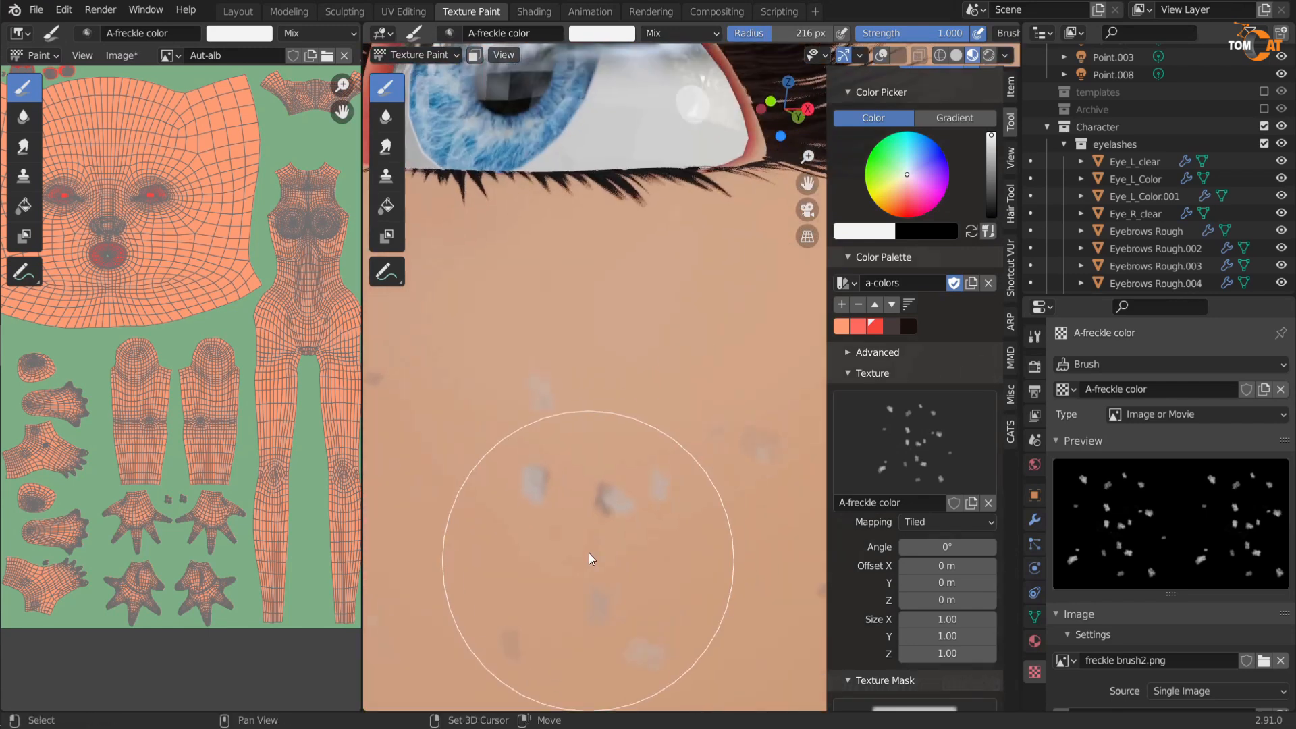
{"action": "middle_click_drag", "start_coordinate": [589, 552], "coordinate": [585, 512]}
{"action": "scroll", "coordinate": [579, 442], "scroll_direction": "up", "scroll_amount": 2}
{"action": "scroll", "coordinate": [634, 498], "scroll_direction": "down", "scroll_amount": 2}
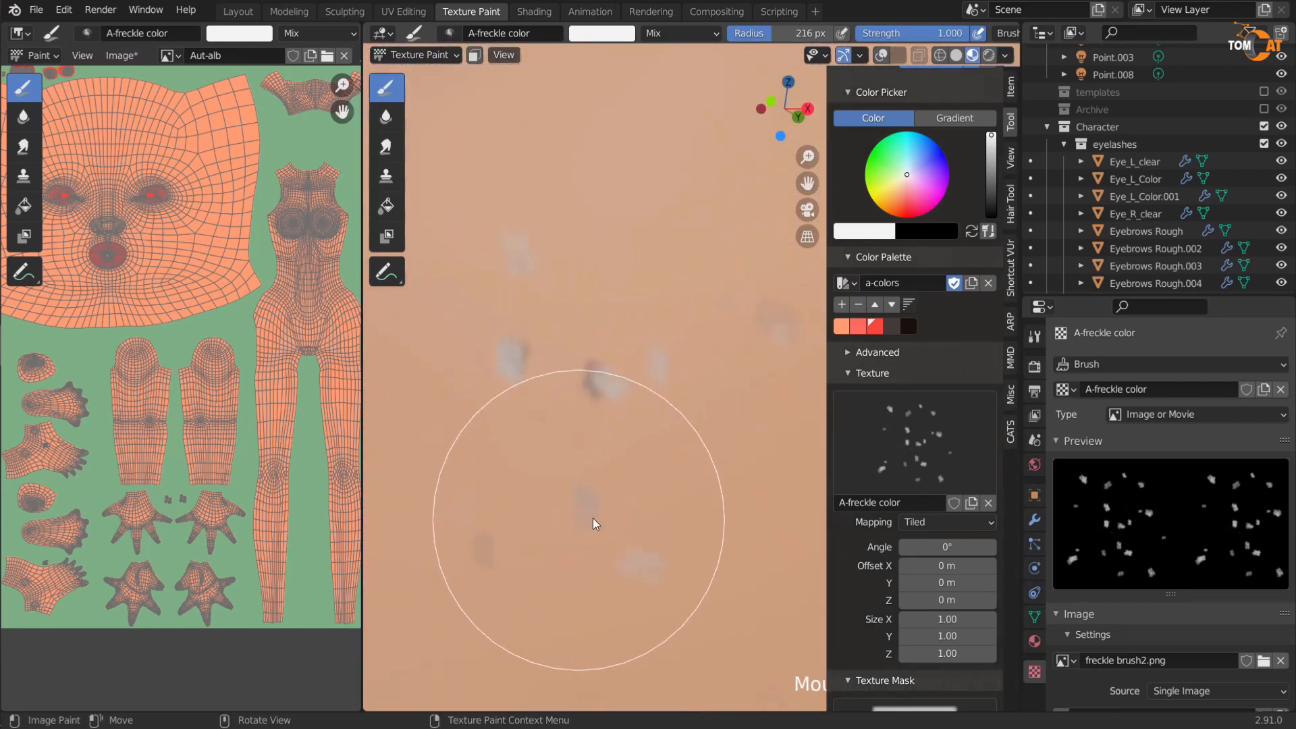
{"action": "scroll", "coordinate": [534, 371], "scroll_direction": "down", "scroll_amount": 2}
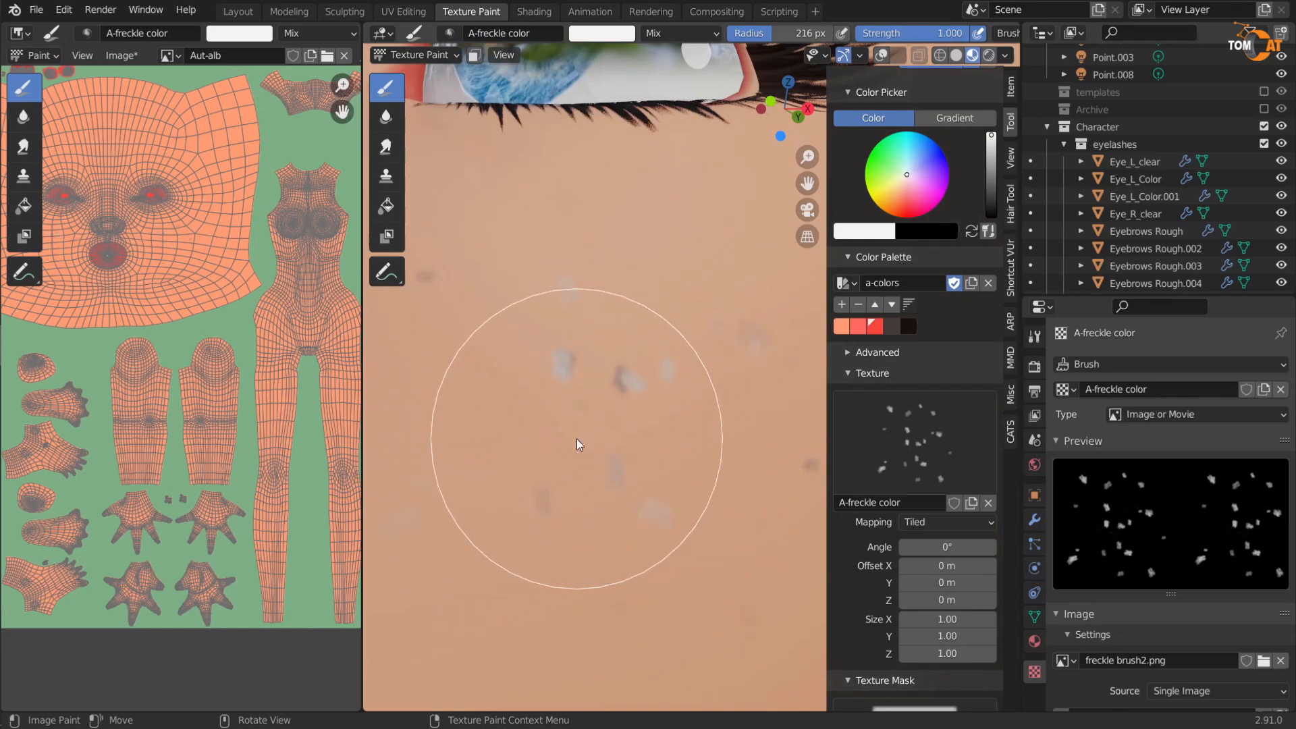
{"action": "scroll", "coordinate": [576, 439], "scroll_direction": "down", "scroll_amount": 1}
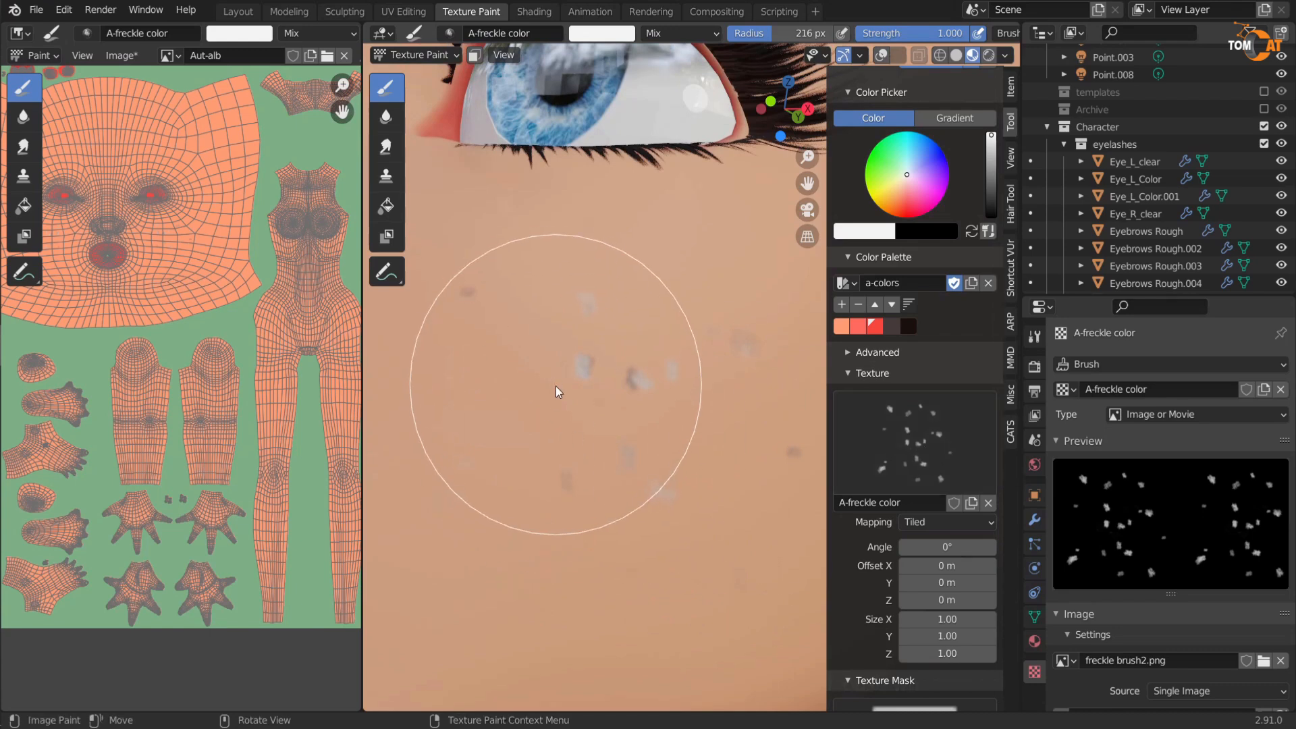
Step: Try a bright cyan freckle dab on the cheek, beside the white test stroke
{"action": "left_click", "coordinate": [916, 135]}
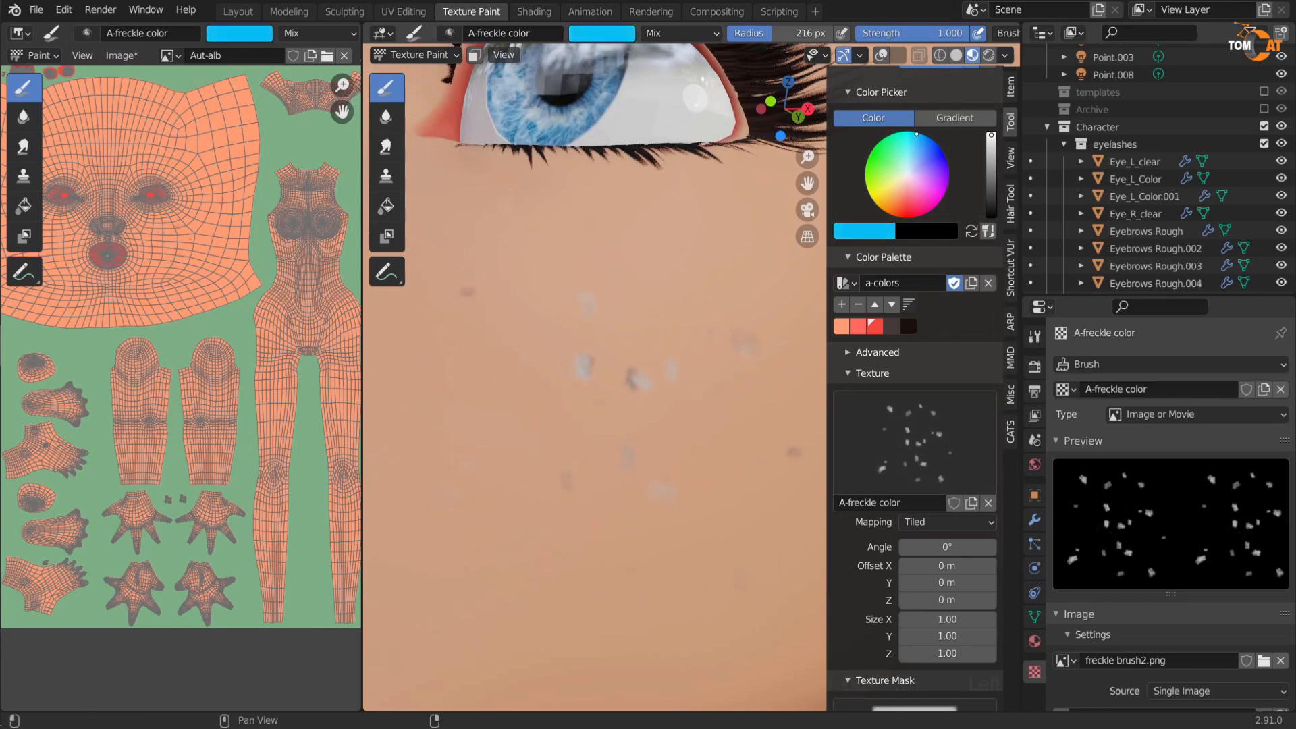
{"action": "left_click", "coordinate": [651, 405]}
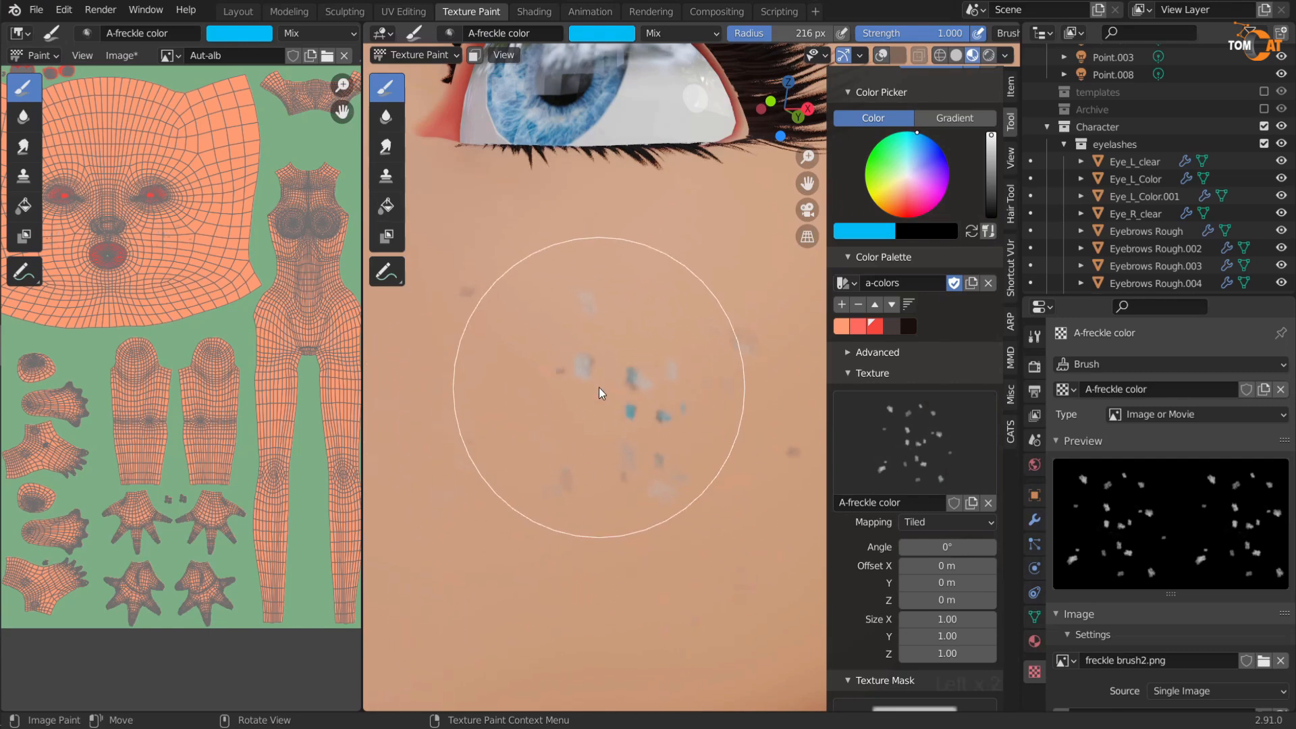
{"action": "scroll", "coordinate": [566, 539], "scroll_direction": "down", "scroll_amount": 6}
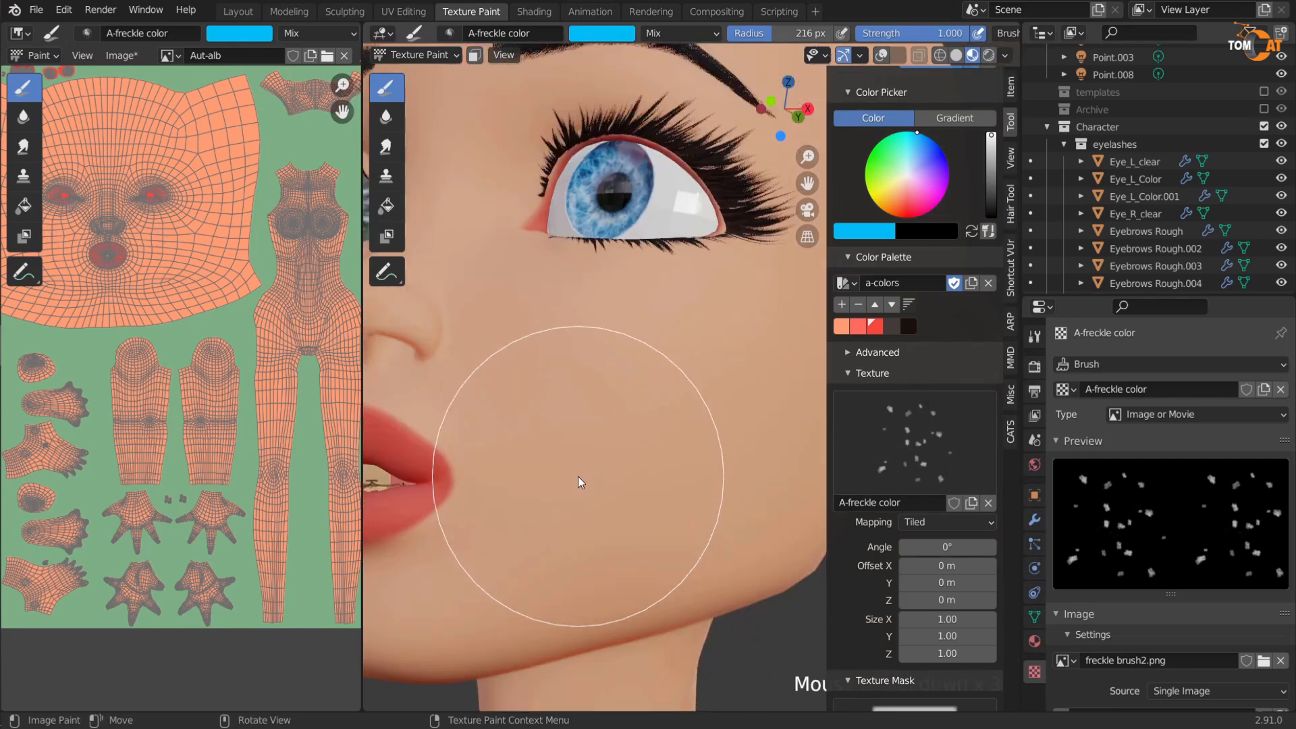
{"action": "middle_click_drag", "start_coordinate": [581, 456], "coordinate": [648, 494]}
{"action": "middle_click_drag", "start_coordinate": [640, 449], "coordinate": [617, 363], "text": "shift"}
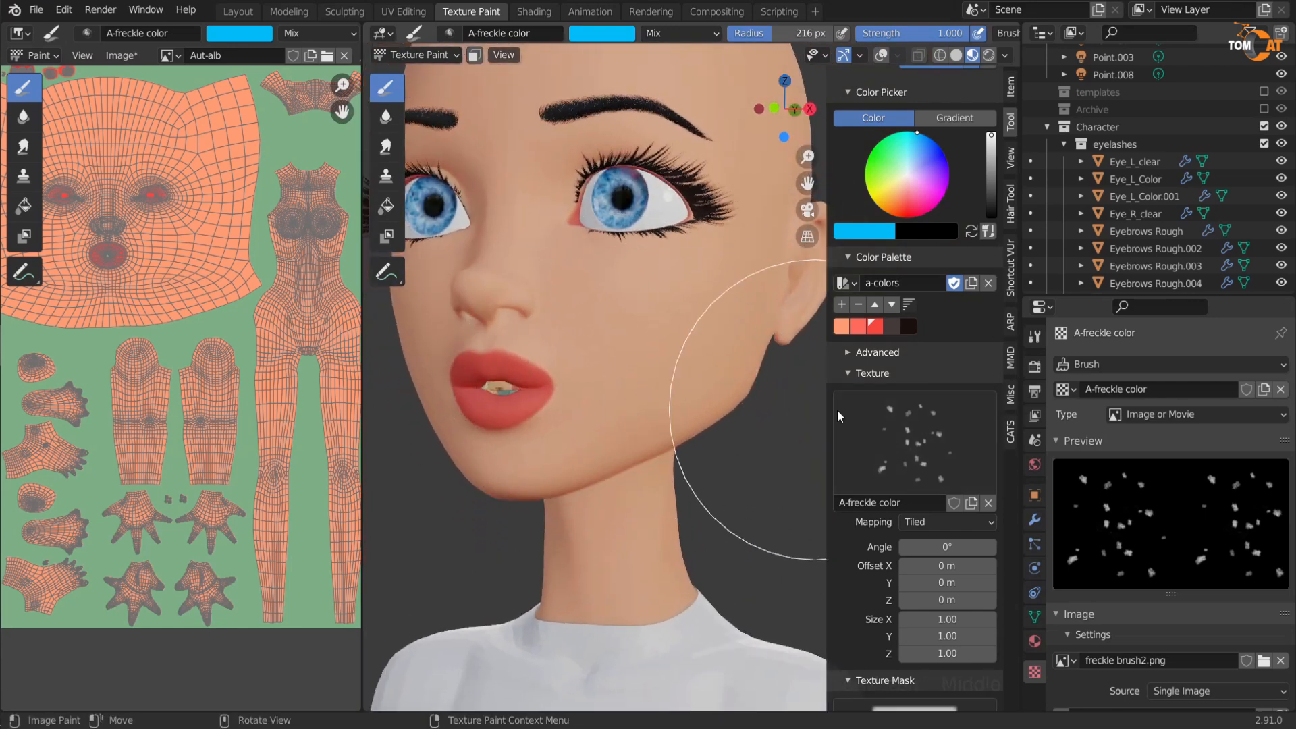
Step: Duplicate the A-freckle color brush and name the copy "A-freckle mask"
{"action": "scroll", "coordinate": [935, 436], "scroll_direction": "up", "scroll_amount": 3}
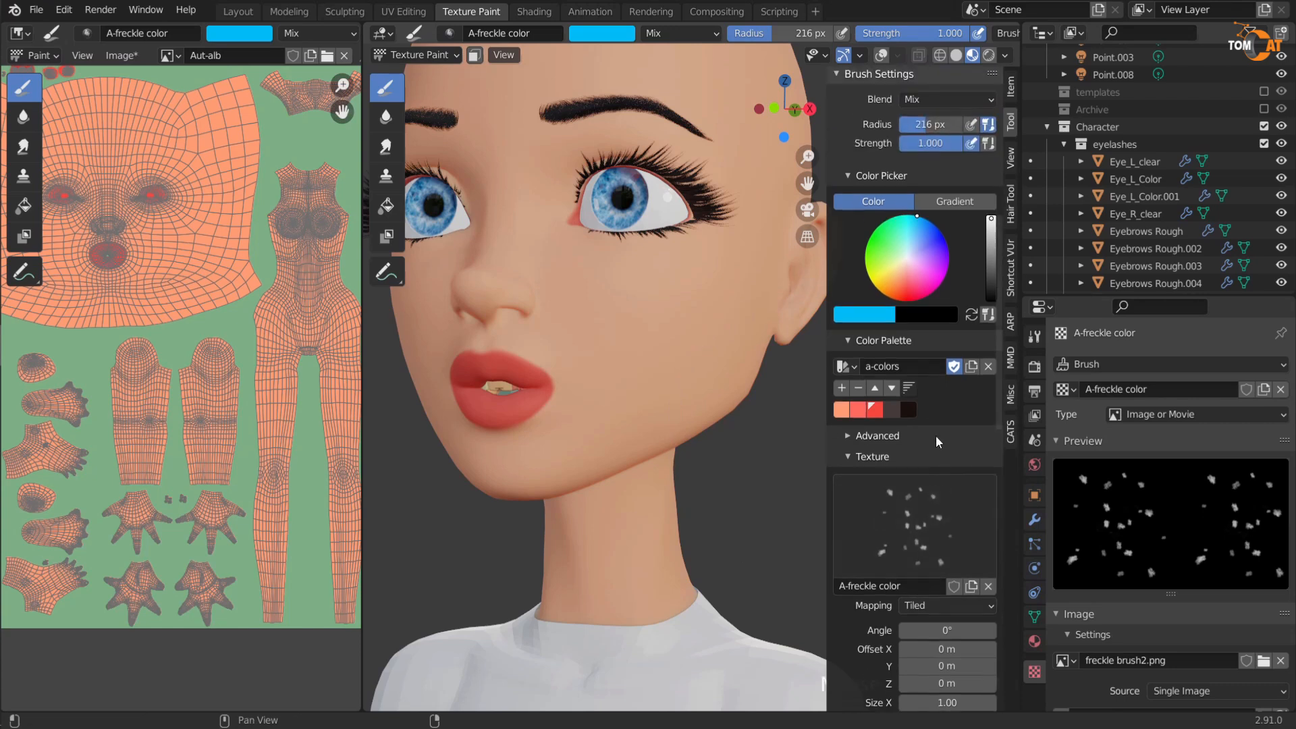
{"action": "scroll", "coordinate": [851, 466], "scroll_direction": "down", "scroll_amount": 2}
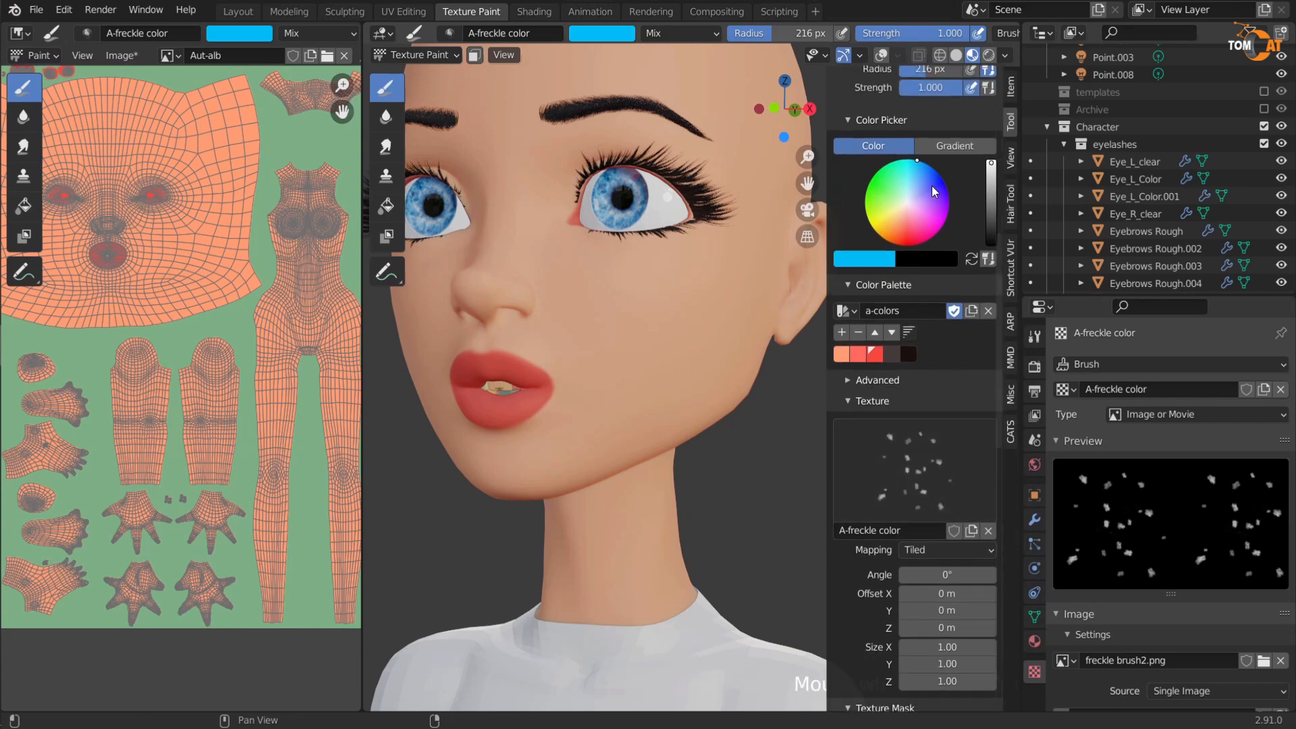
{"action": "scroll", "coordinate": [918, 400], "scroll_direction": "up", "scroll_amount": 8}
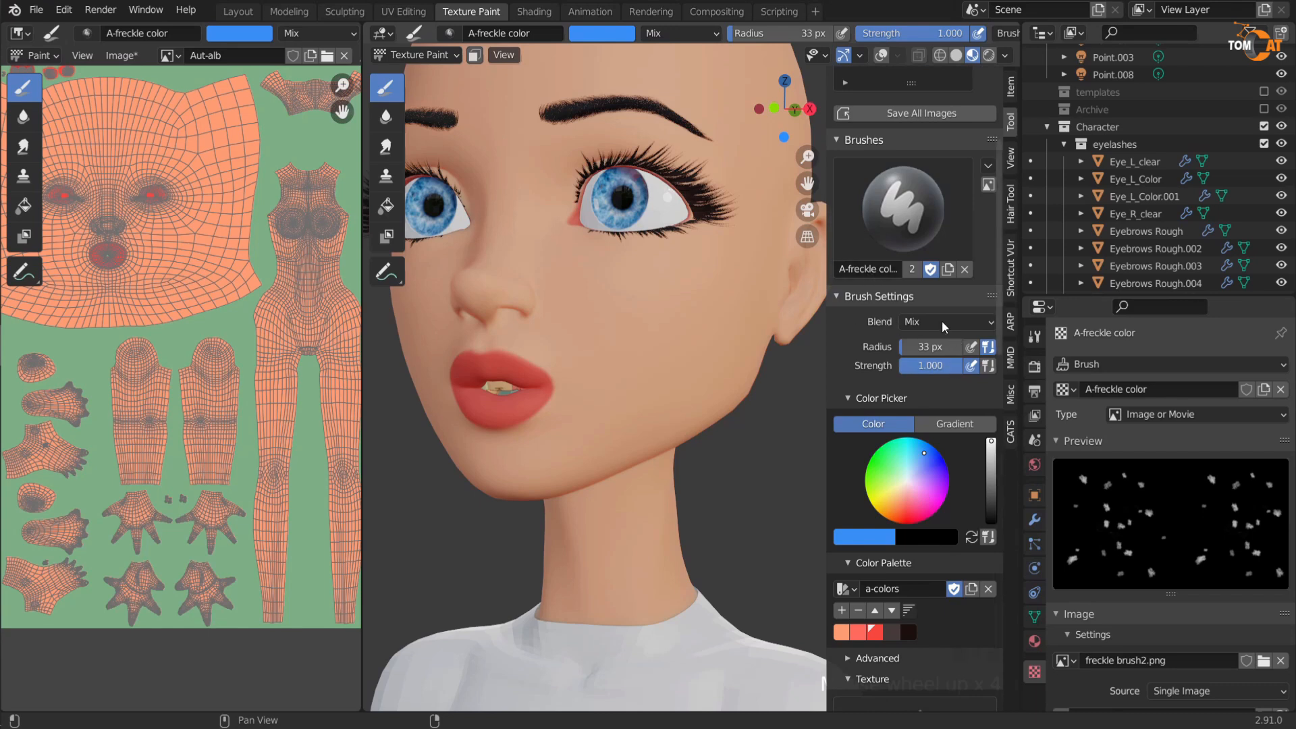
{"action": "left_click", "coordinate": [948, 270]}
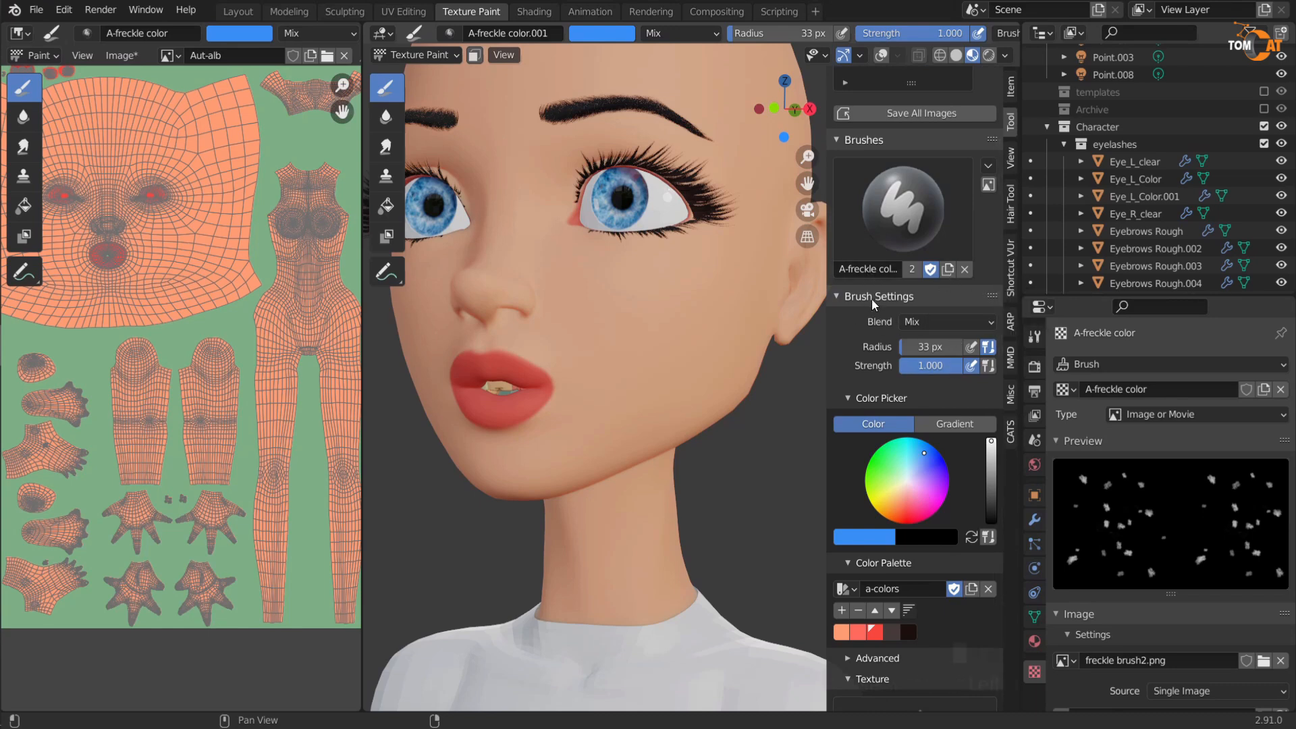
{"action": "left_click", "coordinate": [871, 270]}
{"action": "key", "text": "ctrl+a"}
{"action": "type", "text": "A"}
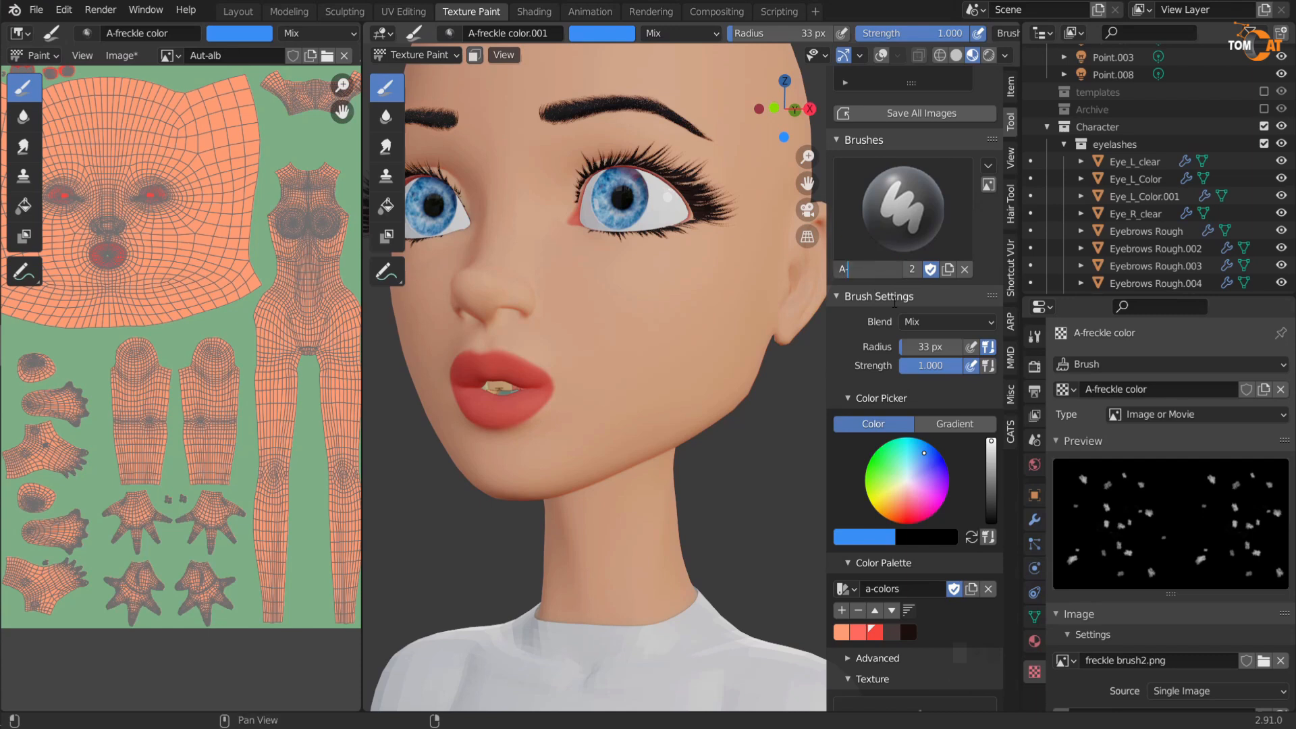
{"action": "type", "text": "-freckle mask"}
{"action": "key", "text": "Return"}
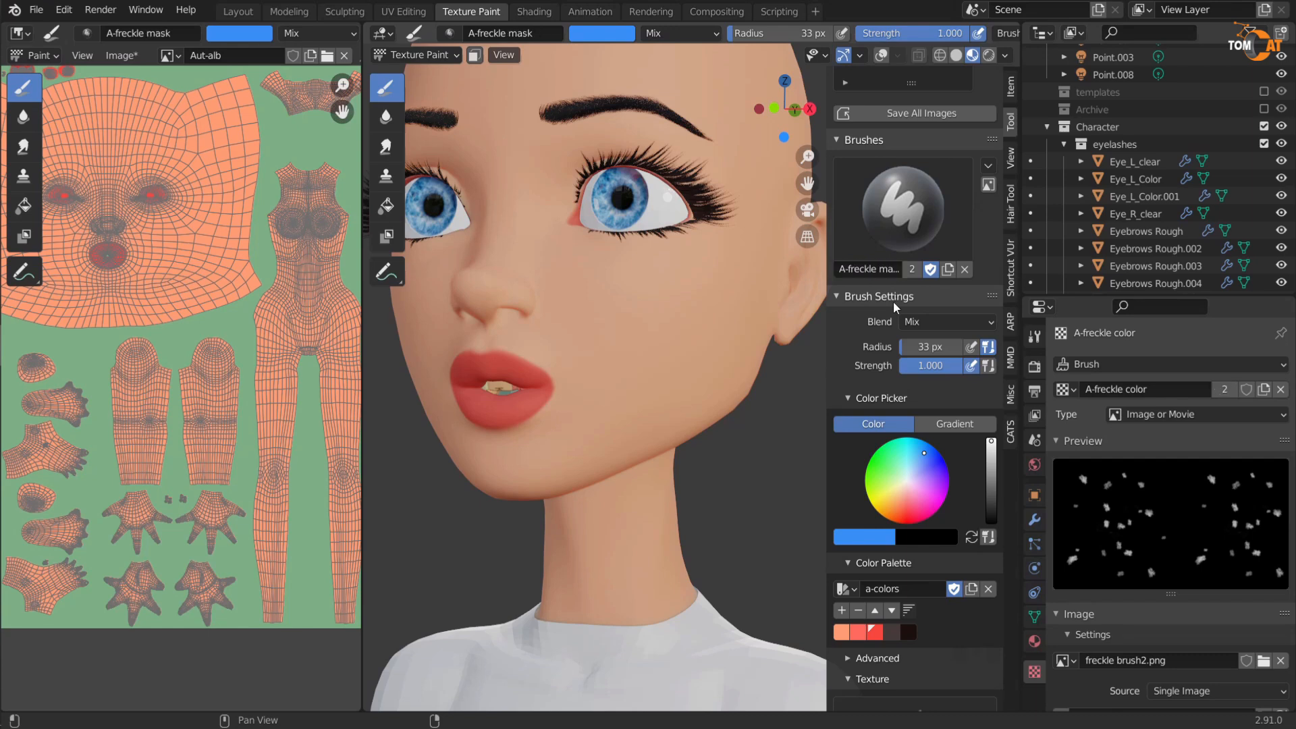
Step: Remove the colour texture from the A-freckle mask brush and create a new Texture Mask texture named "A-freckle mask"
{"action": "scroll", "coordinate": [880, 283], "scroll_direction": "down", "scroll_amount": 10}
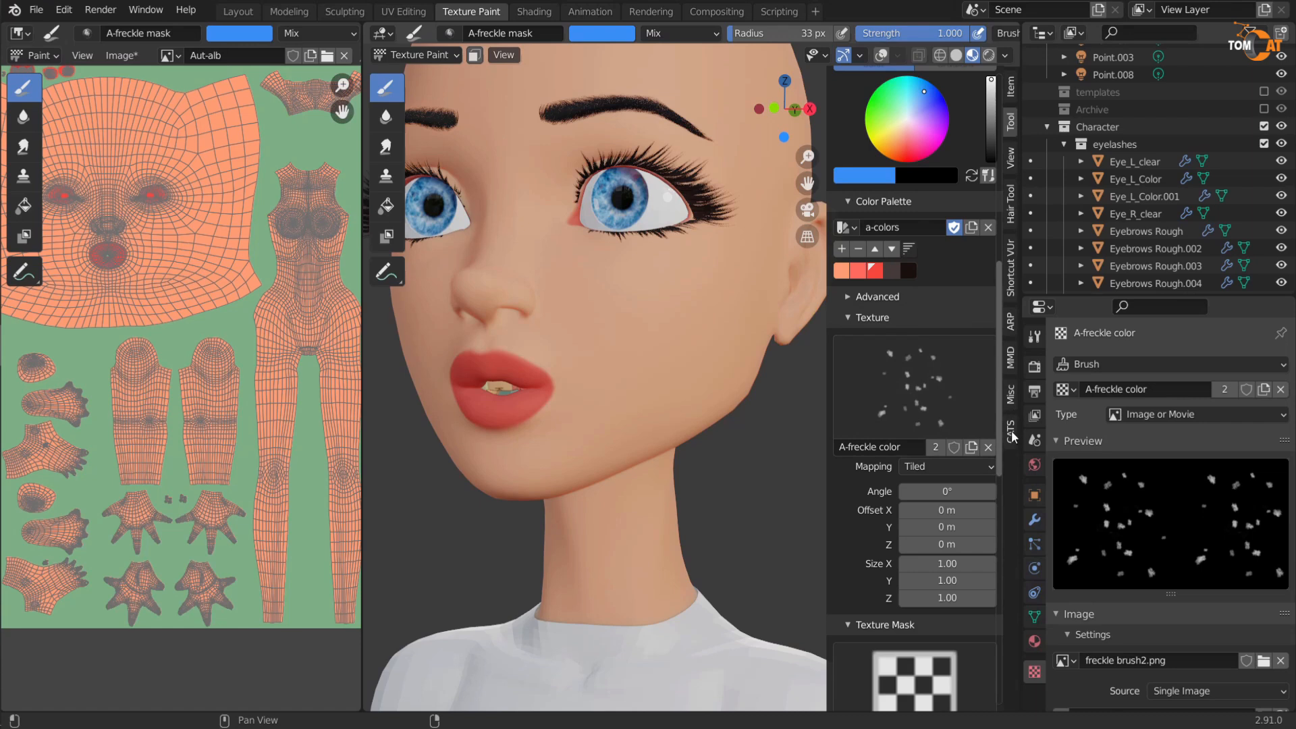
{"action": "left_click", "coordinate": [988, 447]}
{"action": "scroll", "coordinate": [910, 442], "scroll_direction": "down", "scroll_amount": 7}
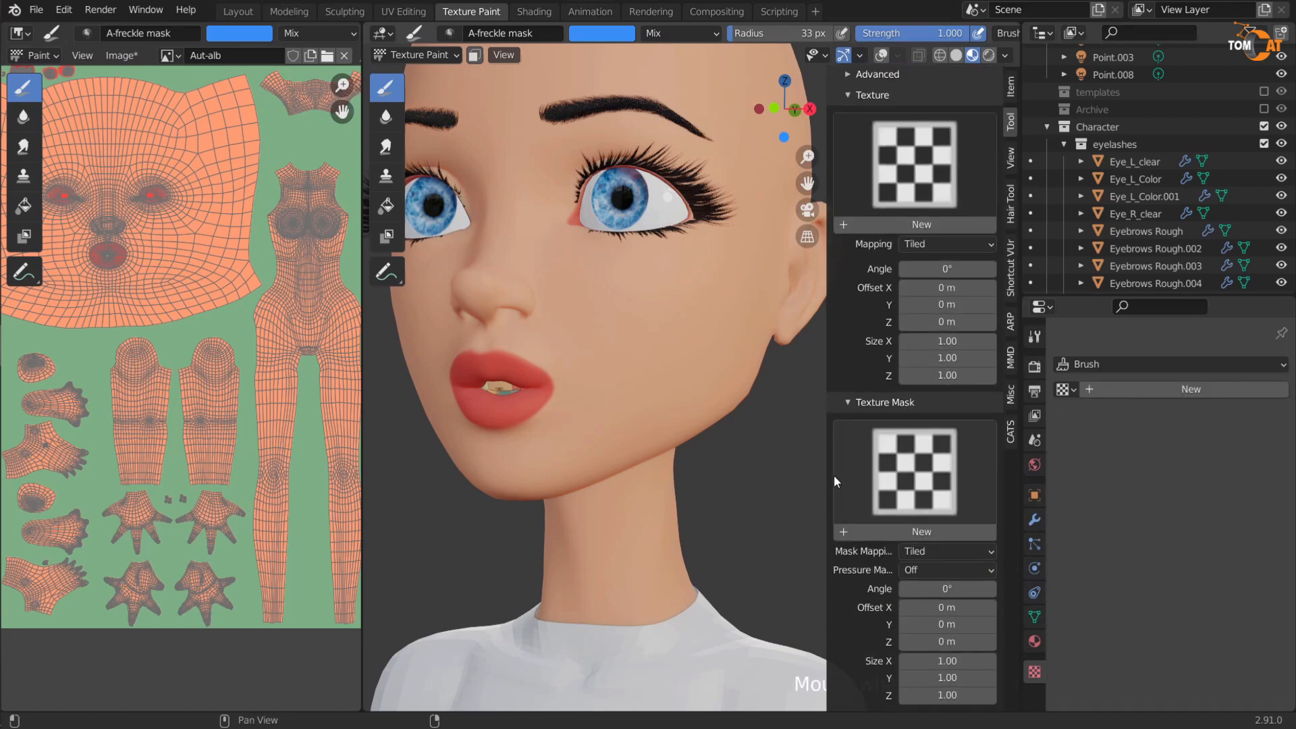
{"action": "left_click", "coordinate": [924, 530]}
{"action": "double_click", "coordinate": [922, 533]}
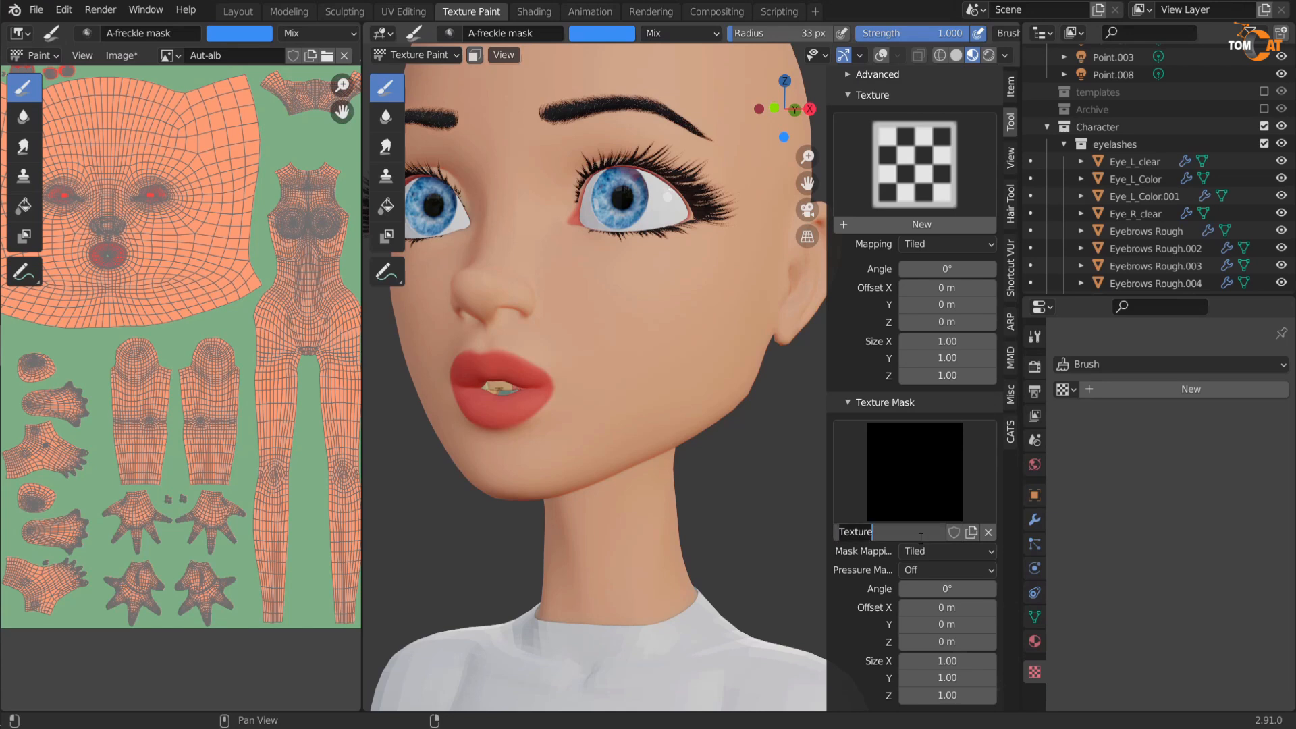
{"action": "type", "text": "A-freckle mask"}
{"action": "key", "text": "Return"}
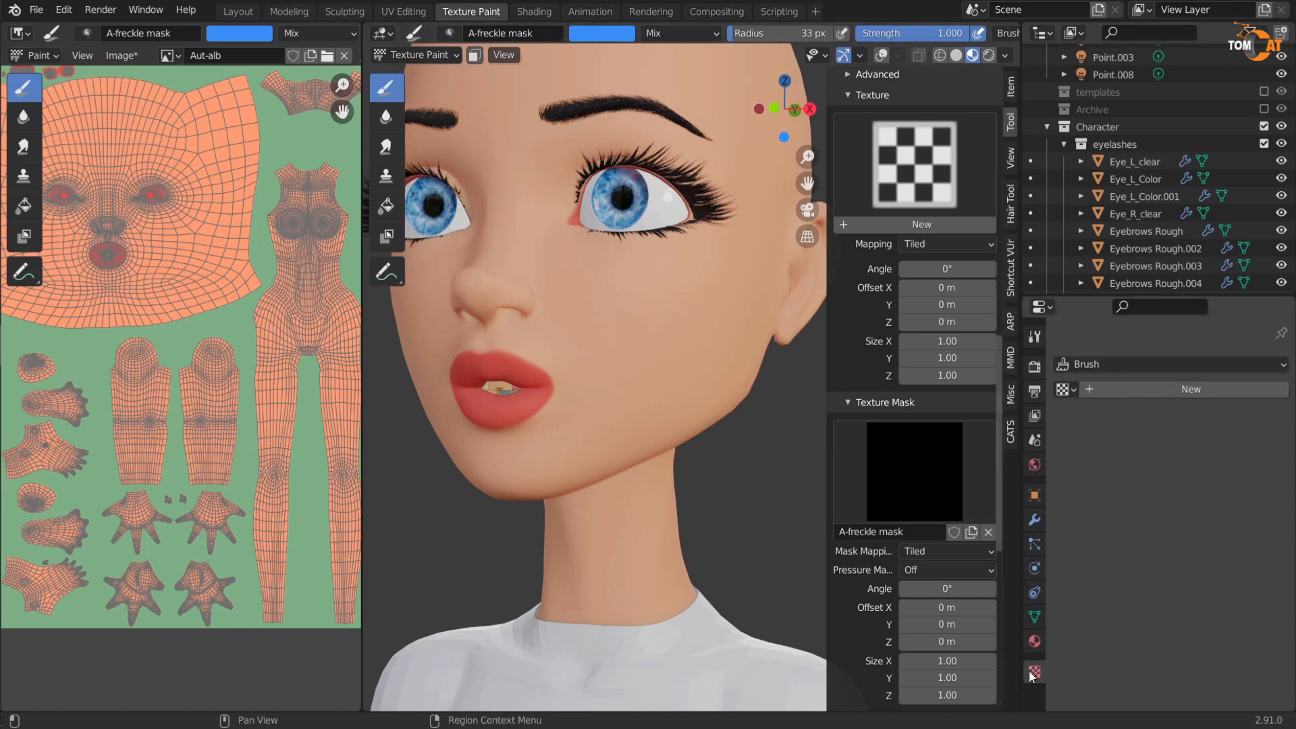
Step: Switch the texture properties to Brush Mask and load freckle brush2.png from the Textures folder as its image
{"action": "left_click", "coordinate": [1114, 363]}
{"action": "left_click", "coordinate": [1105, 365]}
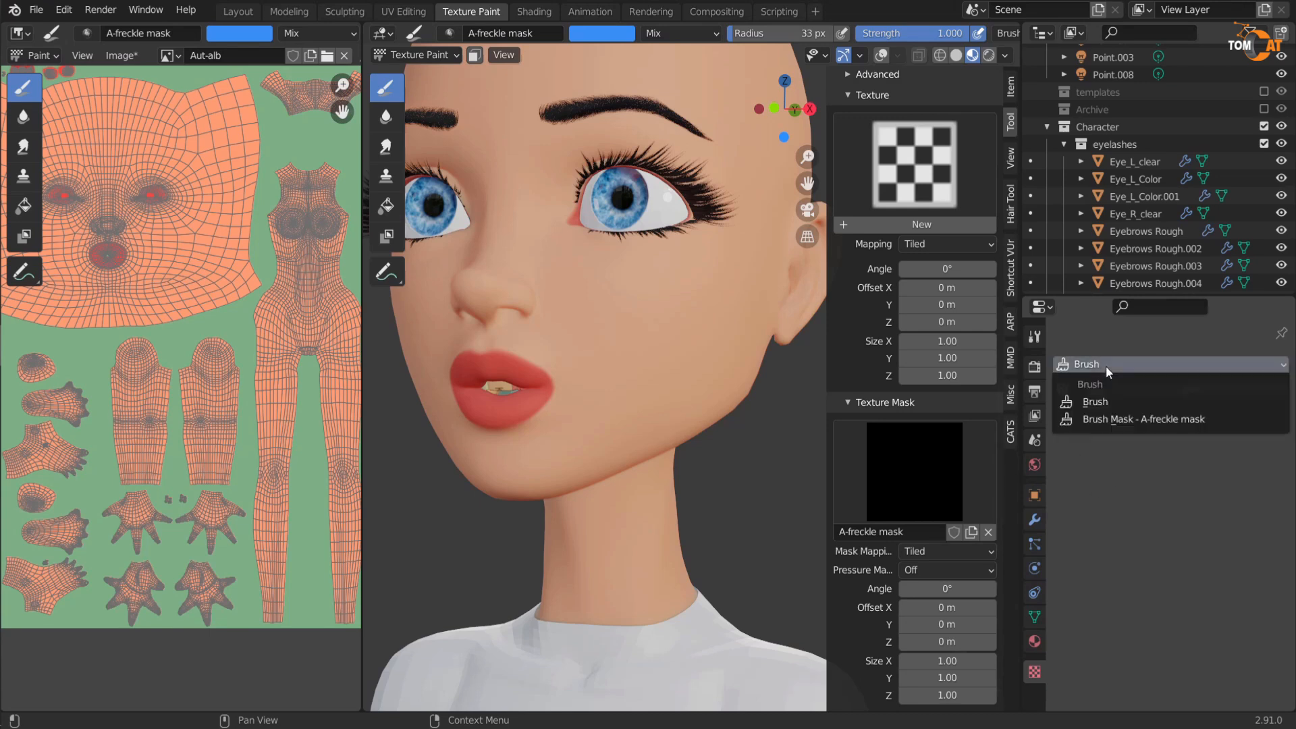
{"action": "left_click", "coordinate": [1172, 421]}
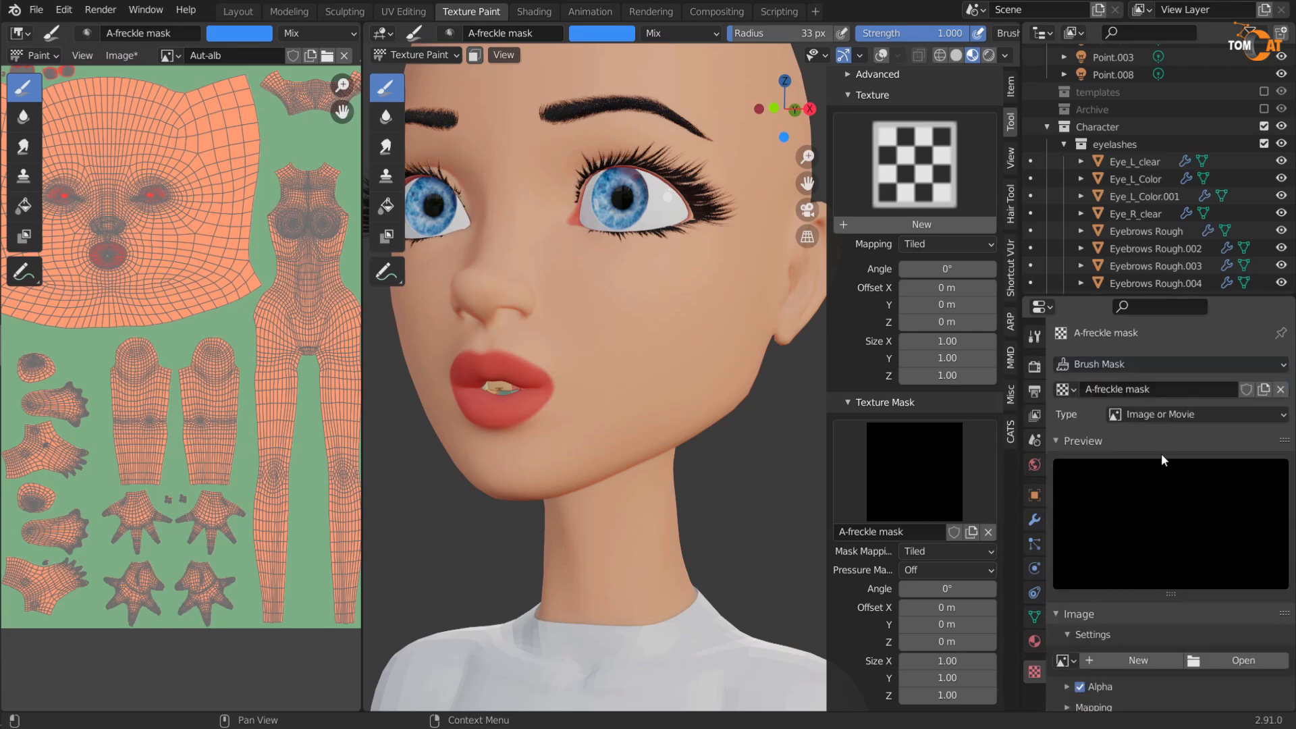
{"action": "left_click", "coordinate": [1240, 661]}
{"action": "left_click", "coordinate": [392, 175]}
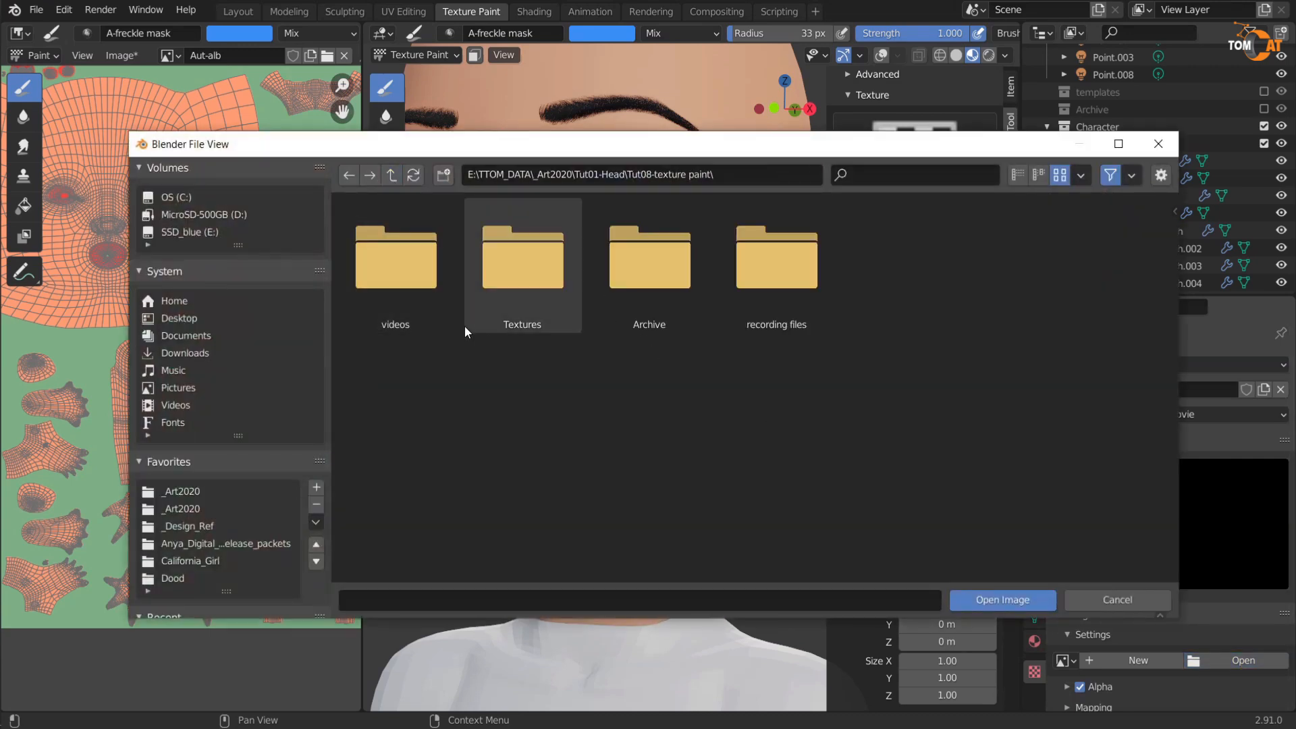
{"action": "double_click", "coordinate": [524, 277]}
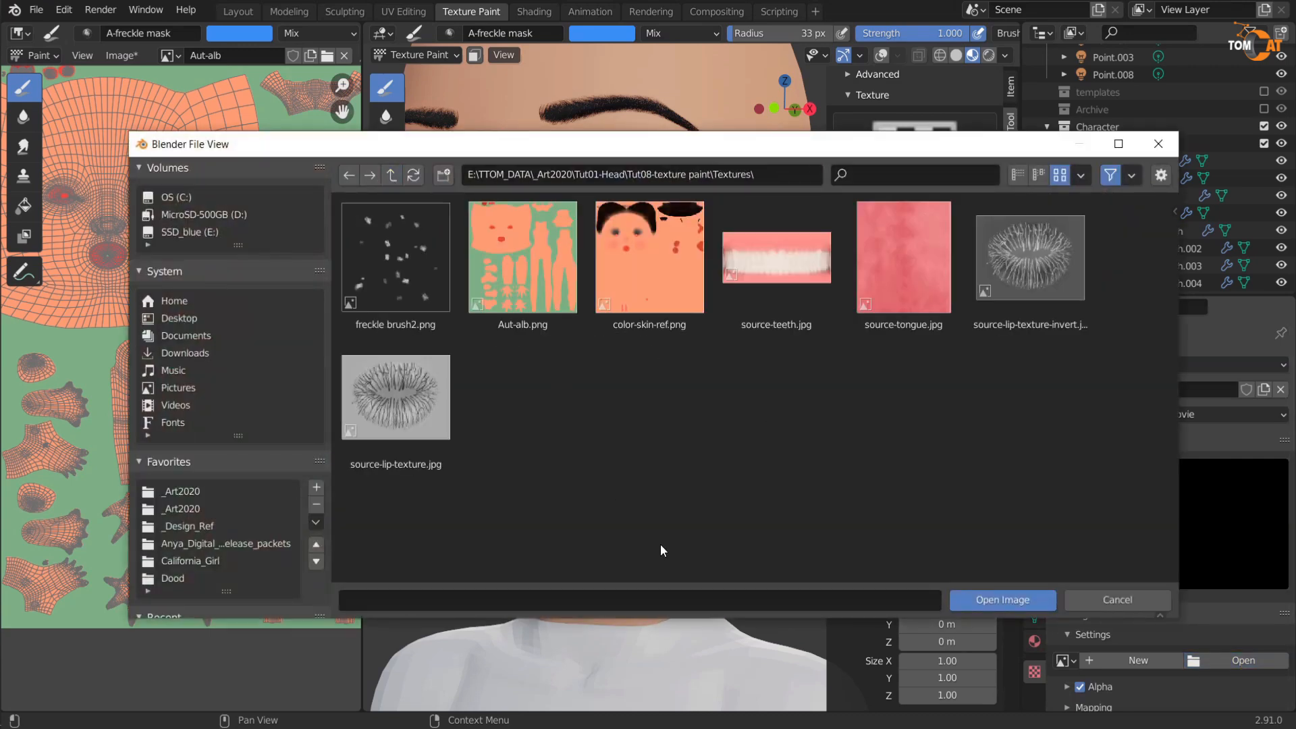
{"action": "double_click", "coordinate": [439, 278]}
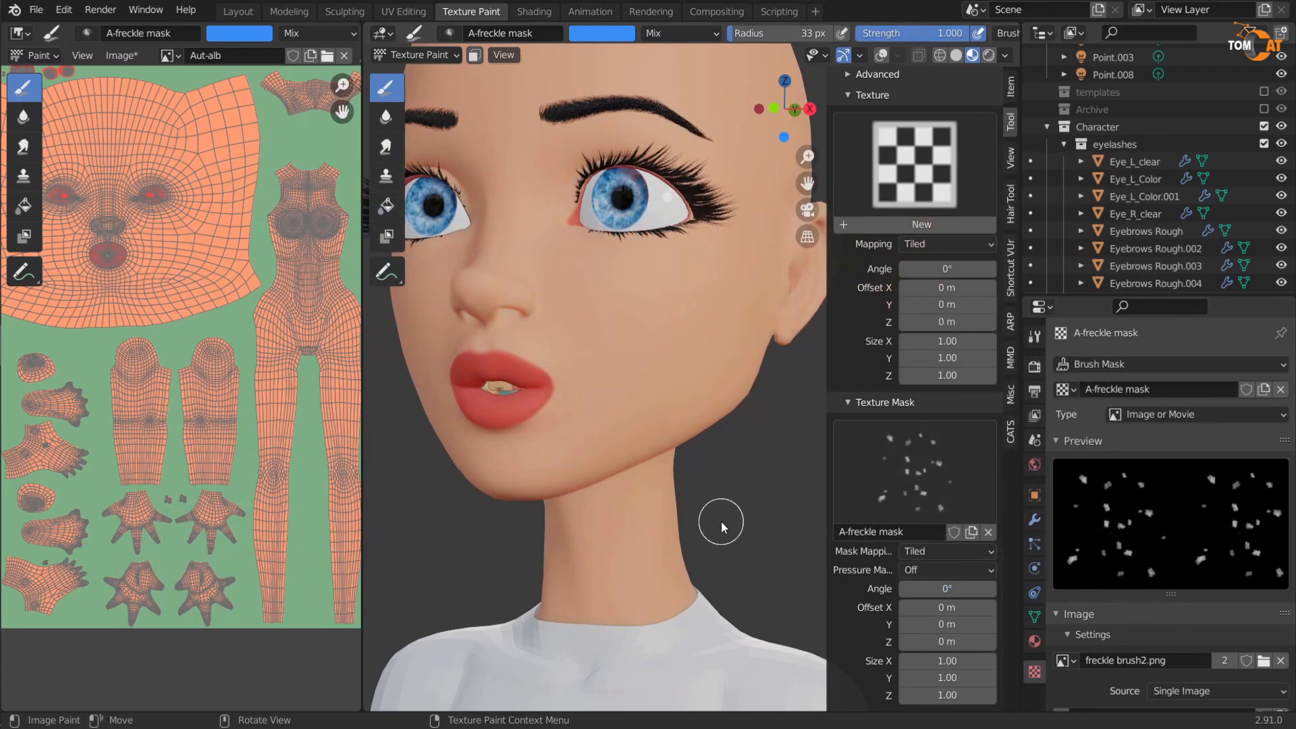
Step: Set the brush colour to bright green, enlarge its radius to 117 px and try a freckle stroke on the cheek
{"action": "scroll", "coordinate": [876, 354], "scroll_direction": "up", "scroll_amount": 6}
{"action": "scroll", "coordinate": [876, 369], "scroll_direction": "up", "scroll_amount": 5}
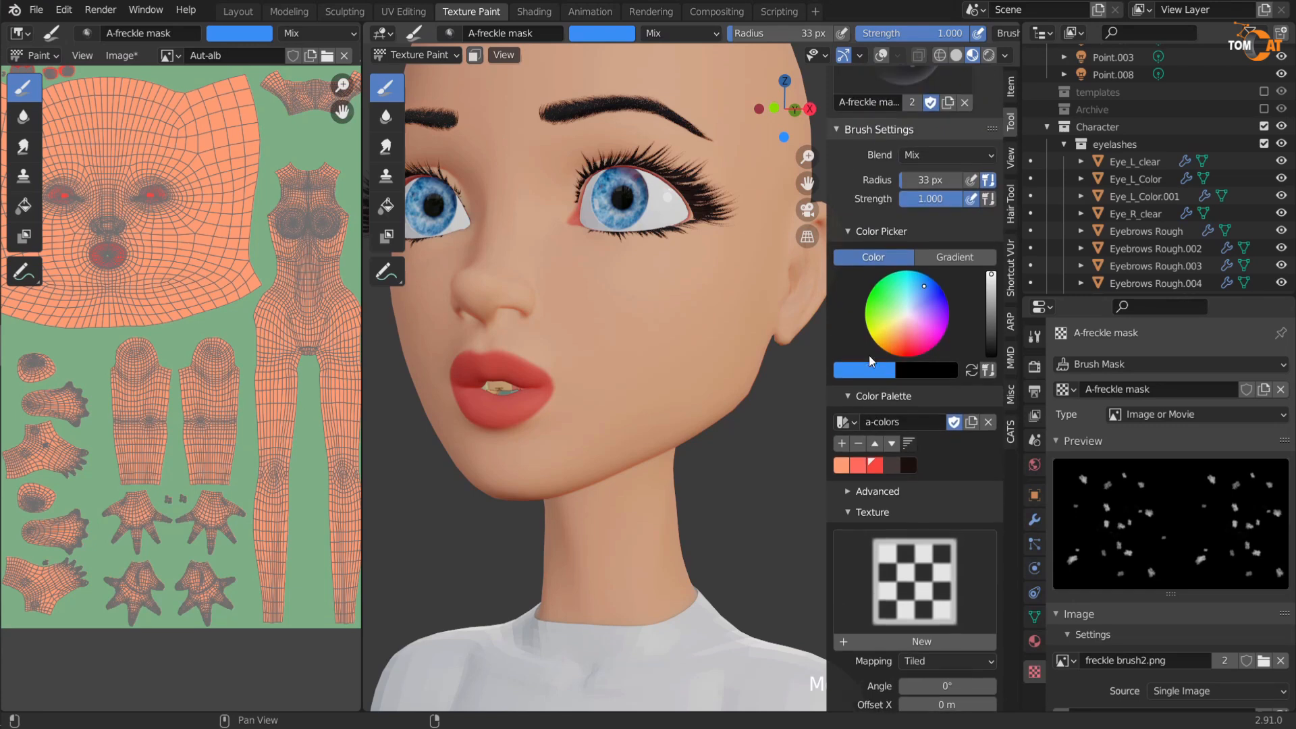
{"action": "left_click_drag", "start_coordinate": [919, 302], "coordinate": [871, 290]}
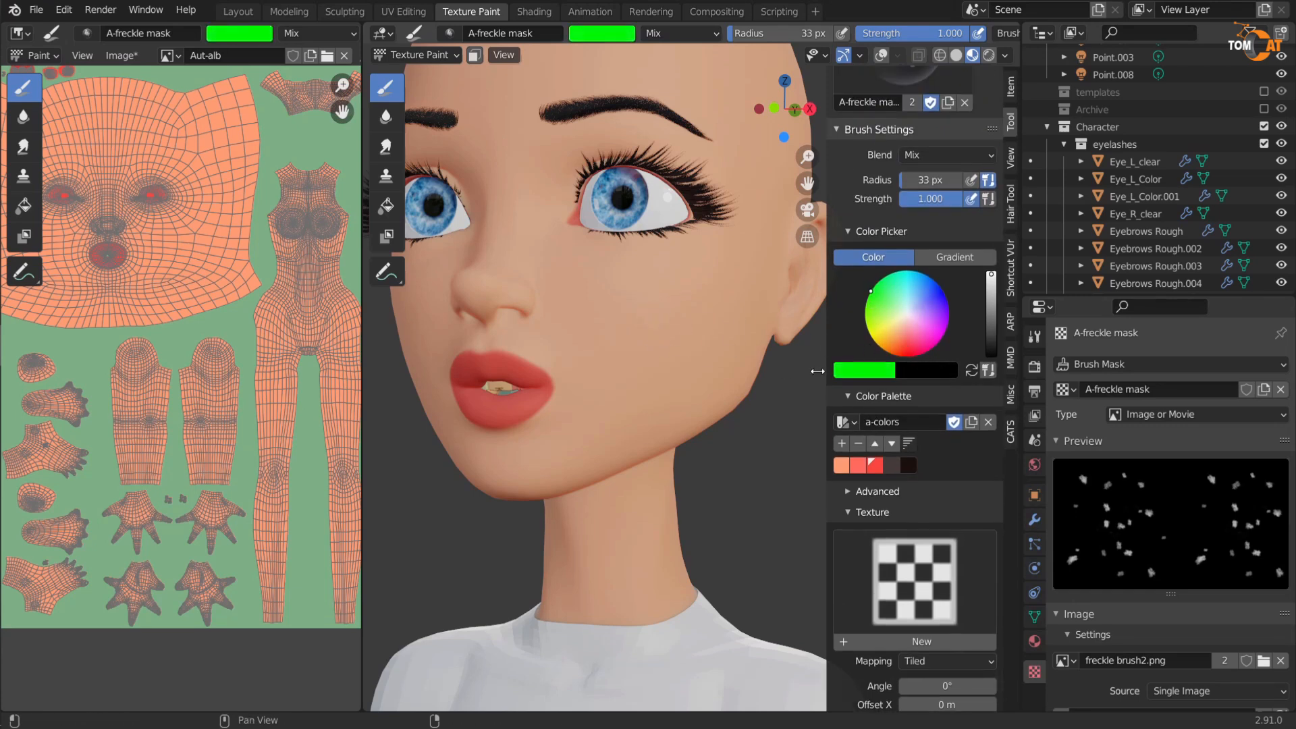
{"action": "key", "text": "f"}
{"action": "left_click", "coordinate": [687, 293]}
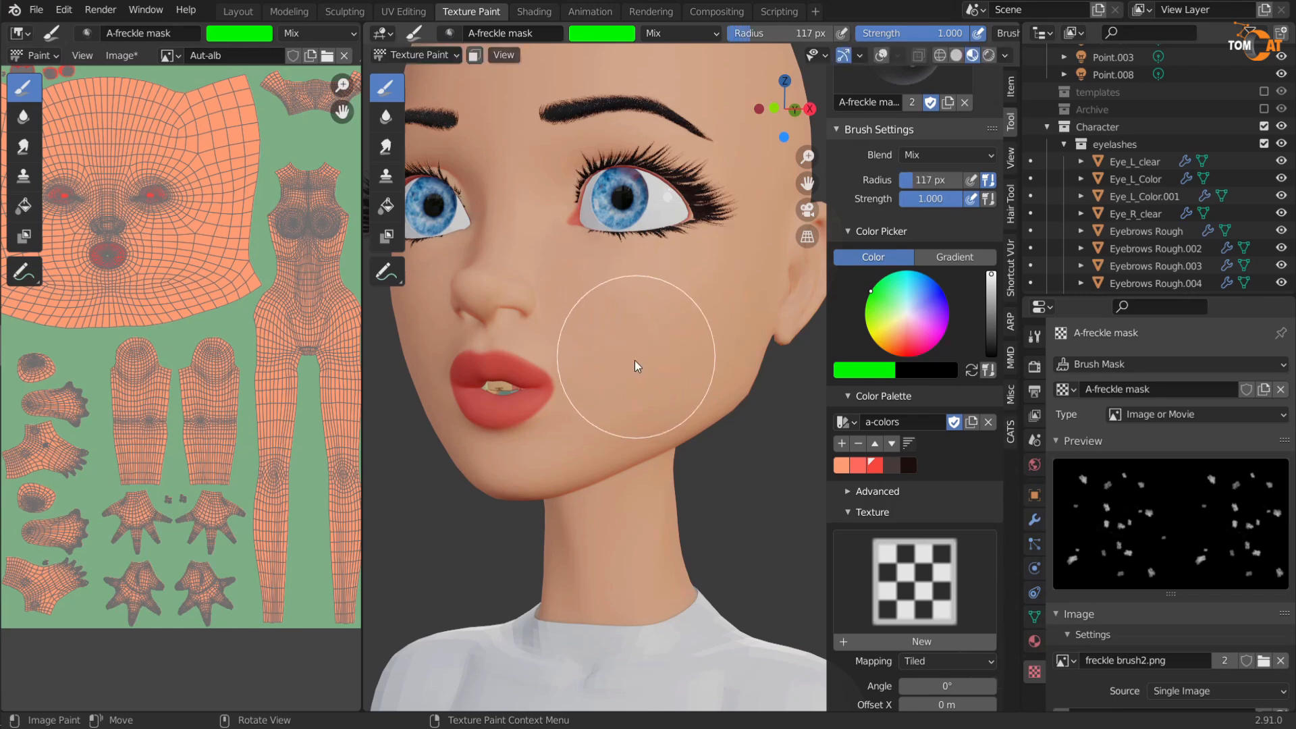
{"action": "left_click_drag", "start_coordinate": [686, 293], "coordinate": [581, 333]}
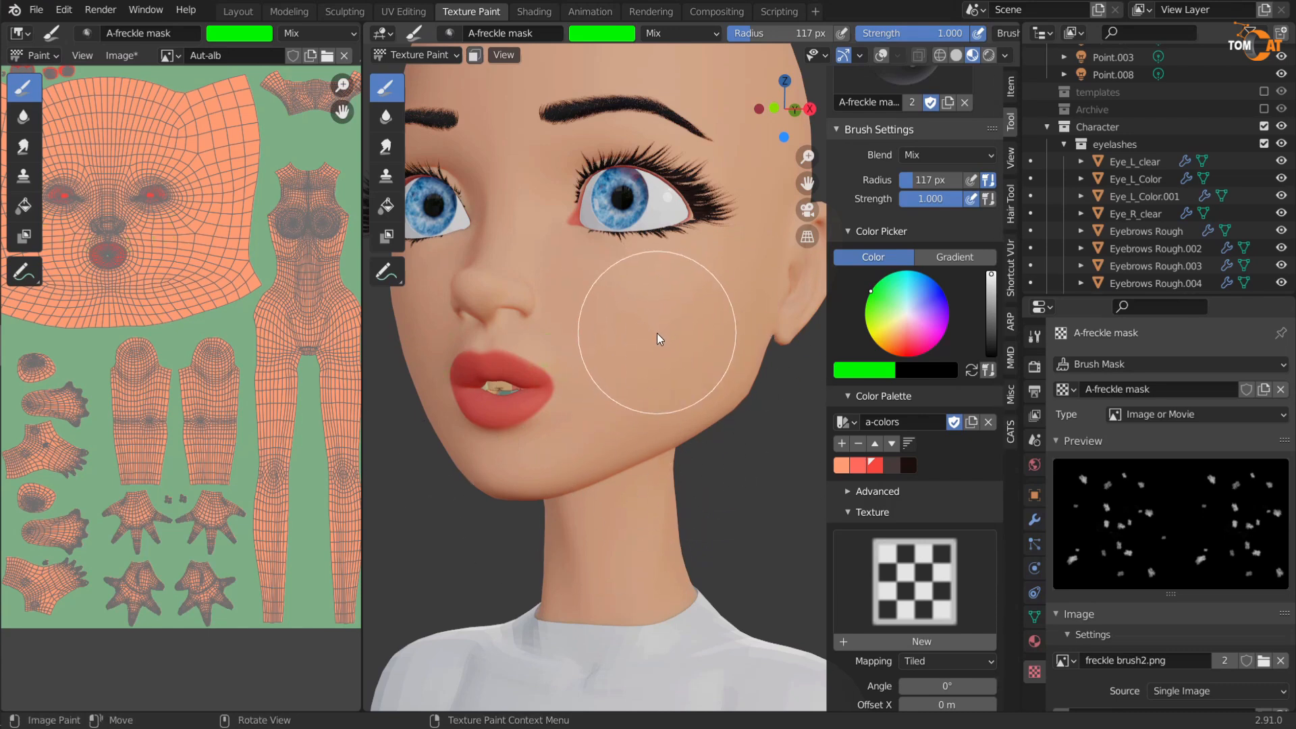
Step: Pick the second, salmon-red swatch of the a-colors palette, try a stroke across the cheek and undo it
{"action": "left_click", "coordinate": [858, 465]}
{"action": "mouse_move", "coordinate": [552, 291]}
{"action": "left_mouse_down"}
{"action": "mouse_move", "coordinate": [676, 334]}
{"action": "mouse_move", "coordinate": [717, 294]}
{"action": "left_mouse_up"}
{"action": "key", "text": "ctrl+z"}
Step: Lower the brush strength to 0.626, try a freckle stroke across the cheek and undo it
{"action": "left_click_drag", "start_coordinate": [877, 35], "coordinate": [834, 35]}
{"action": "scroll", "coordinate": [582, 363], "scroll_direction": "up", "scroll_amount": 4}
{"action": "left_click_drag", "start_coordinate": [606, 296], "coordinate": [769, 318]}
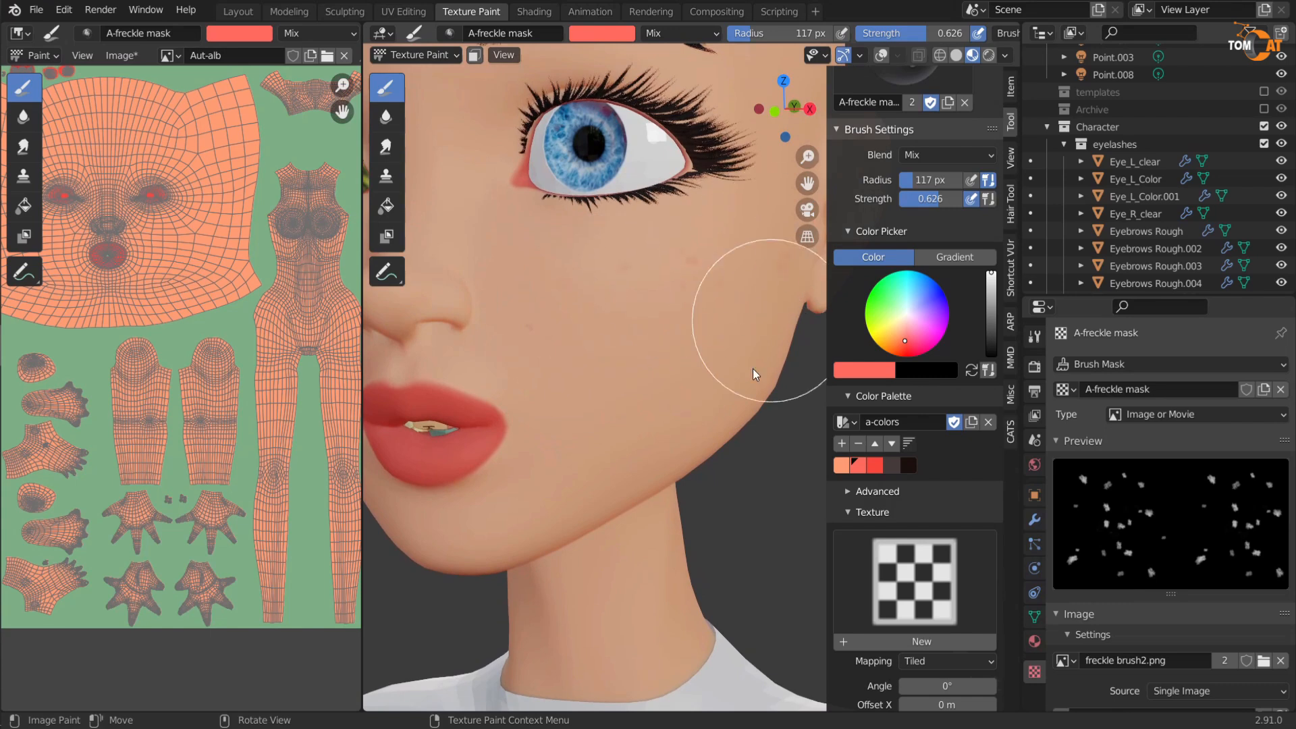
{"action": "middle_click_drag", "start_coordinate": [630, 467], "coordinate": [557, 446]}
{"action": "key", "text": "ctrl+z"}
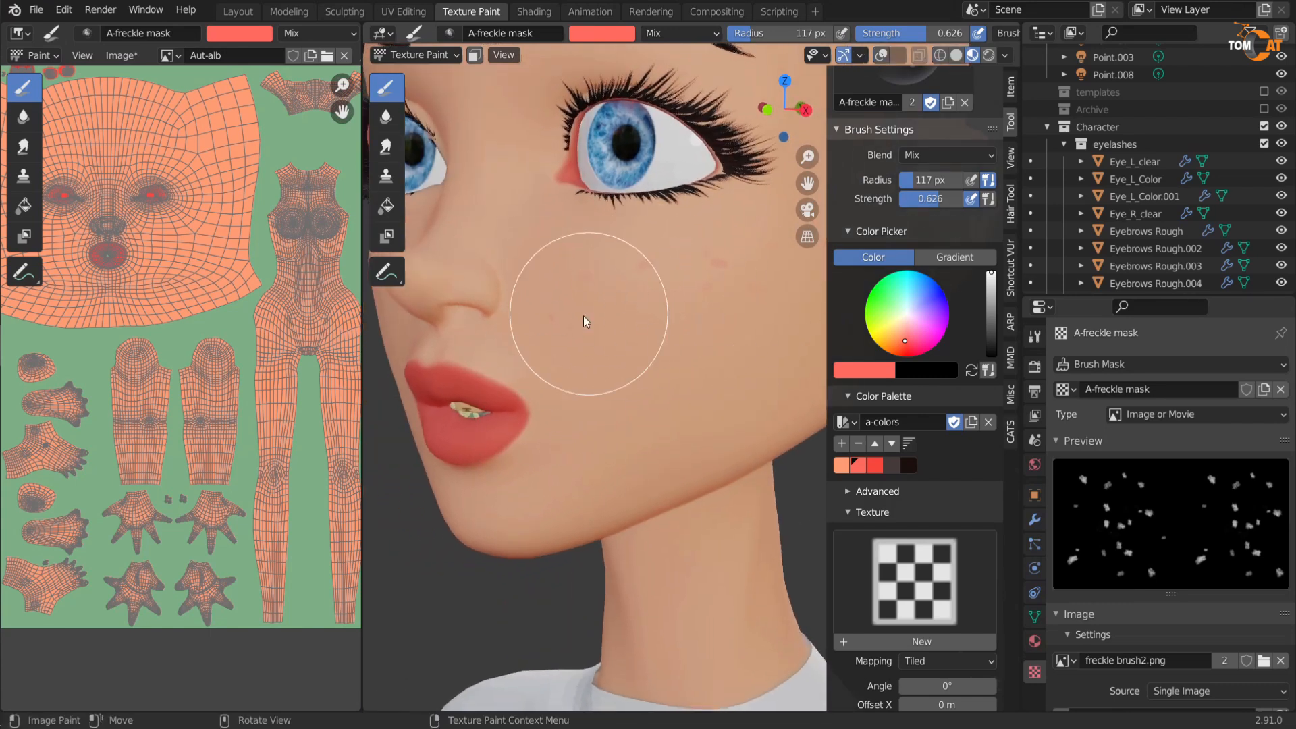
Step: Try a freckle stroke down the cheek with the Texture Mask's Tiled mapping and undo it
{"action": "scroll", "coordinate": [917, 472], "scroll_direction": "down", "scroll_amount": 6}
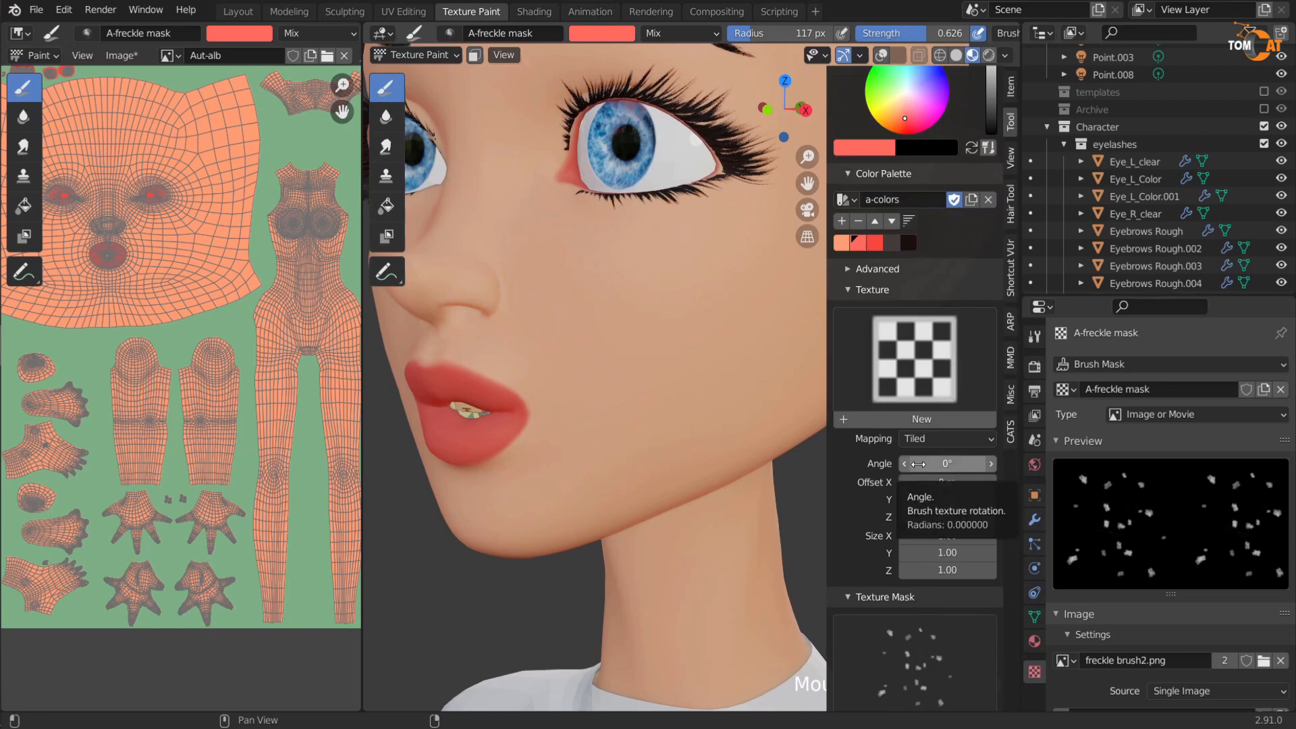
{"action": "scroll", "coordinate": [878, 479], "scroll_direction": "down", "scroll_amount": 5}
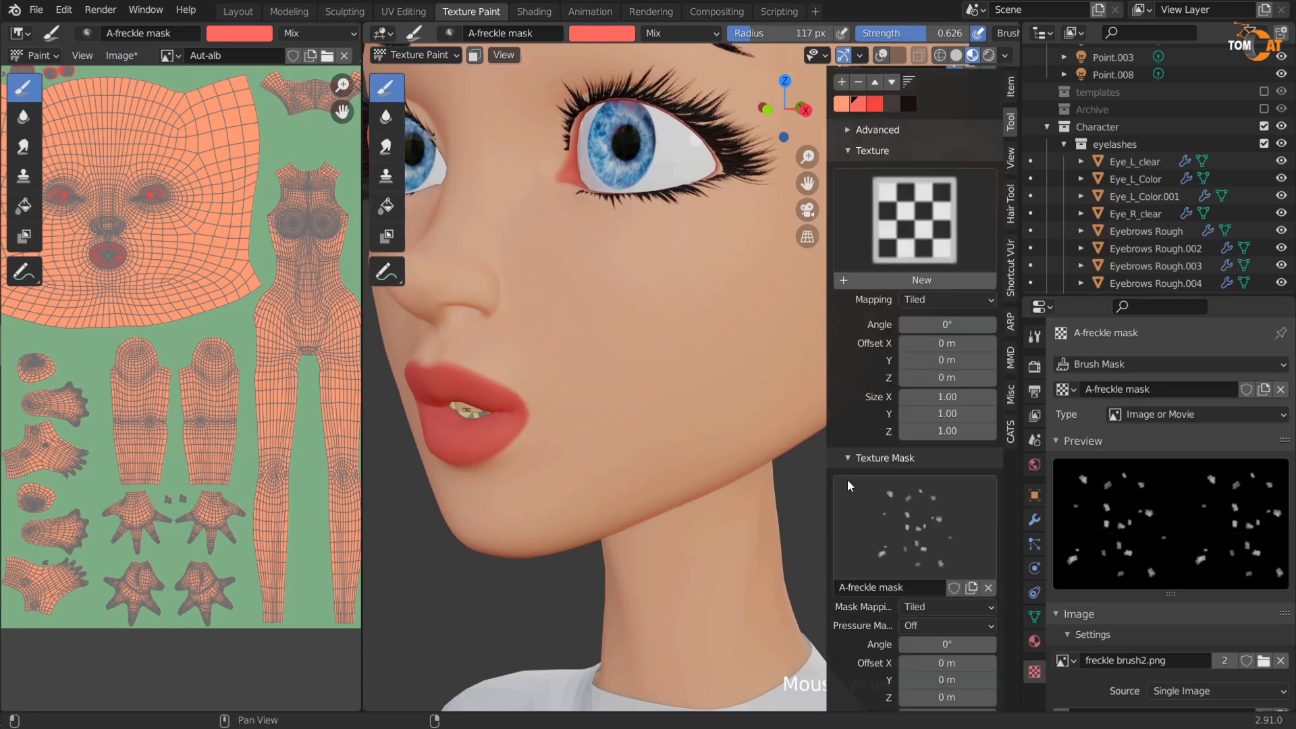
{"action": "scroll", "coordinate": [848, 479], "scroll_direction": "down", "scroll_amount": 7}
{"action": "middle_click_drag", "start_coordinate": [649, 452], "coordinate": [637, 401]}
{"action": "scroll", "coordinate": [609, 447], "scroll_direction": "up", "scroll_amount": 2}
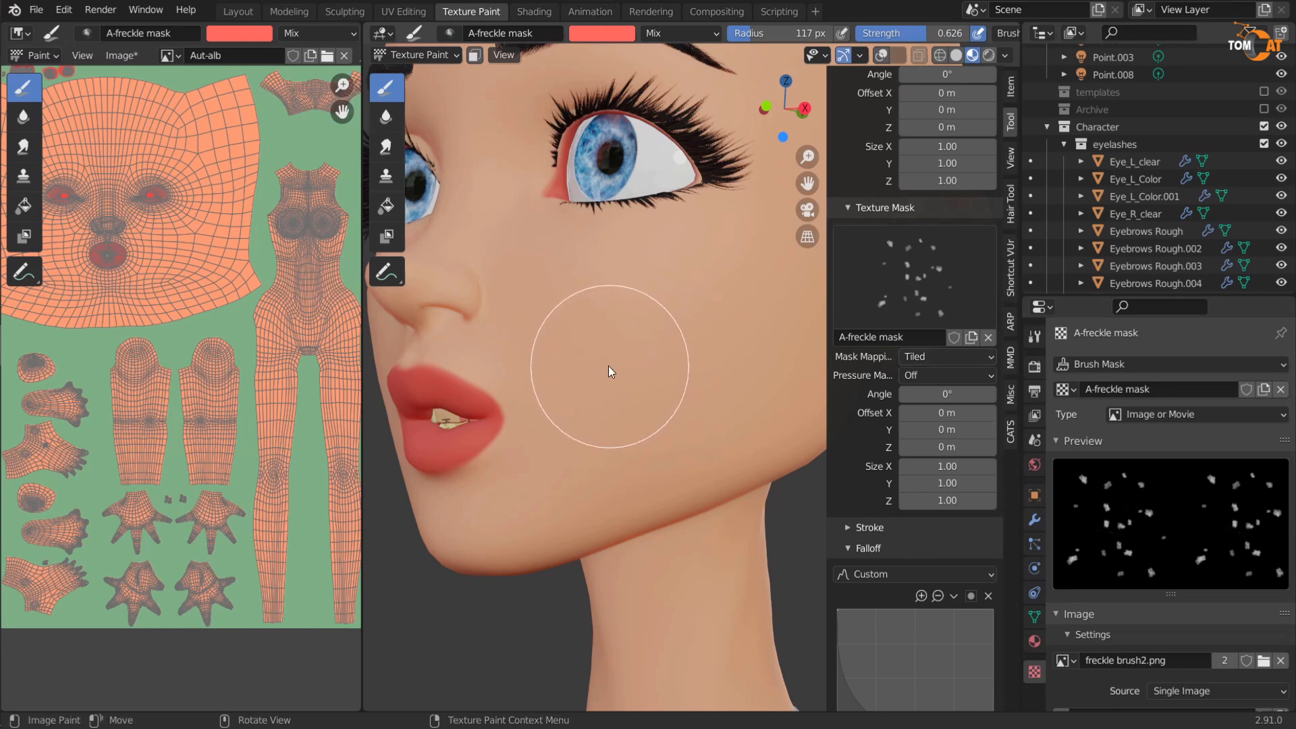
{"action": "mouse_move", "coordinate": [774, 298]}
{"action": "left_mouse_down"}
{"action": "mouse_move", "coordinate": [562, 334]}
{"action": "mouse_move", "coordinate": [614, 397]}
{"action": "mouse_move", "coordinate": [706, 435]}
{"action": "mouse_move", "coordinate": [495, 512]}
{"action": "mouse_move", "coordinate": [735, 402]}
{"action": "mouse_move", "coordinate": [504, 416]}
{"action": "mouse_move", "coordinate": [645, 224]}
{"action": "mouse_move", "coordinate": [718, 530]}
{"action": "left_mouse_up"}
{"action": "key", "text": "ctrl+z"}
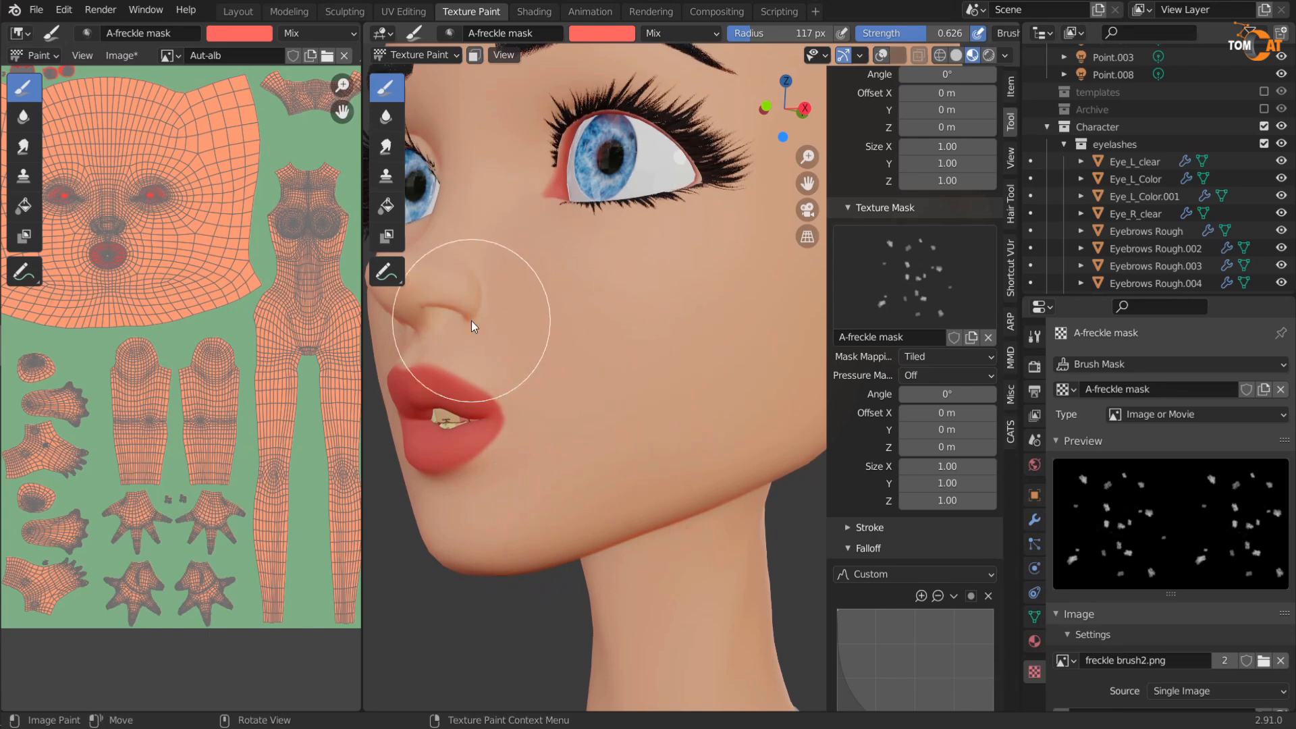
Step: Switch the Texture Mask mapping to Random and try a freckle stroke down the cheek
{"action": "left_click", "coordinate": [919, 356]}
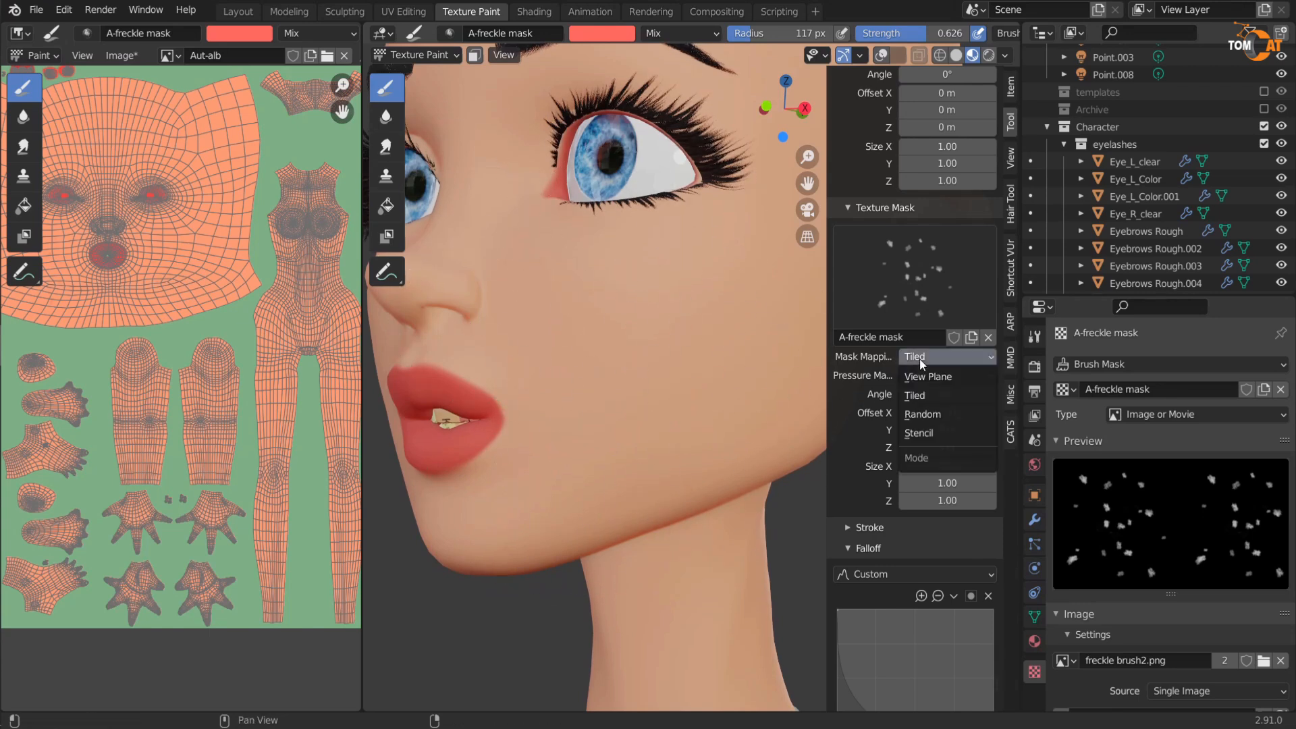
{"action": "left_click", "coordinate": [922, 415]}
{"action": "mouse_move", "coordinate": [555, 325]}
{"action": "left_mouse_down"}
{"action": "mouse_move", "coordinate": [709, 310]}
{"action": "mouse_move", "coordinate": [588, 390]}
{"action": "mouse_move", "coordinate": [585, 487]}
{"action": "mouse_move", "coordinate": [741, 284]}
{"action": "mouse_move", "coordinate": [537, 335]}
{"action": "mouse_move", "coordinate": [720, 396]}
{"action": "mouse_move", "coordinate": [564, 346]}
{"action": "mouse_move", "coordinate": [556, 573]}
{"action": "left_mouse_up"}
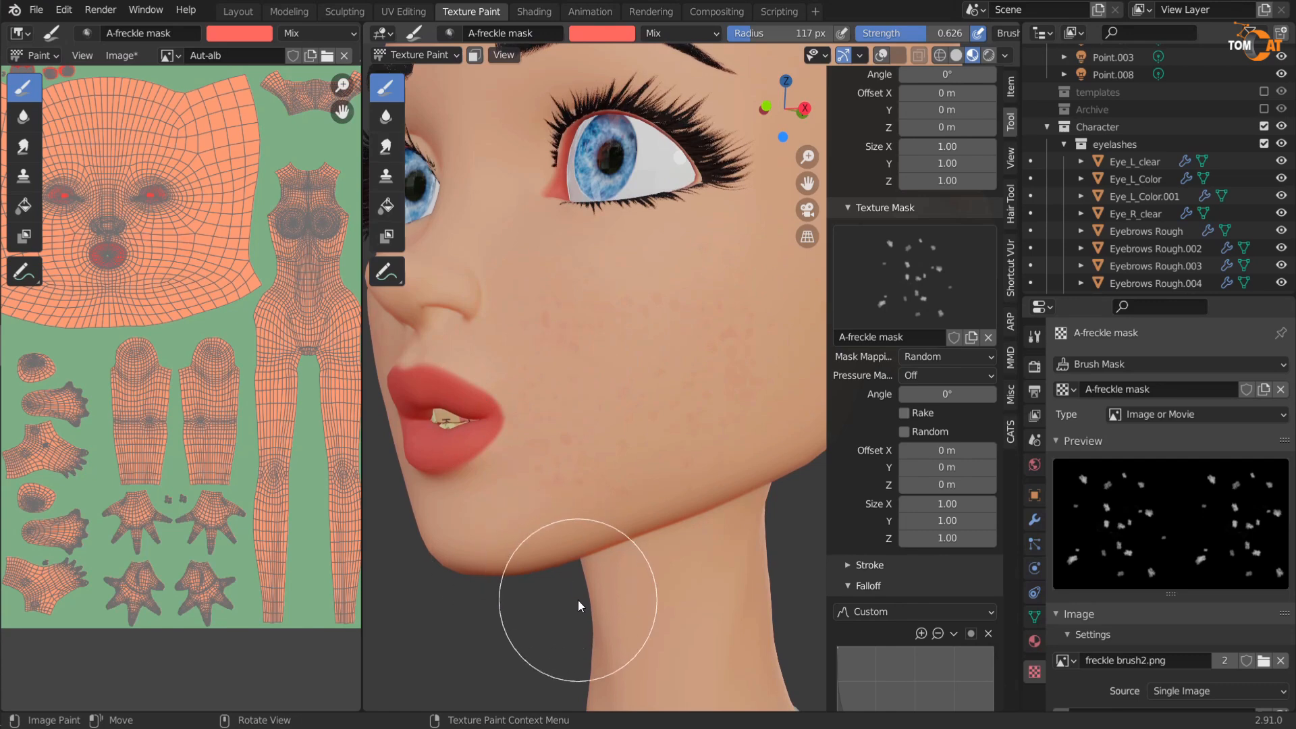
Step: Switch the mask mapping to Stencil, scale the stencil and rotate it to 310°, then try a stroke through it and undo it
{"action": "left_click", "coordinate": [921, 358]}
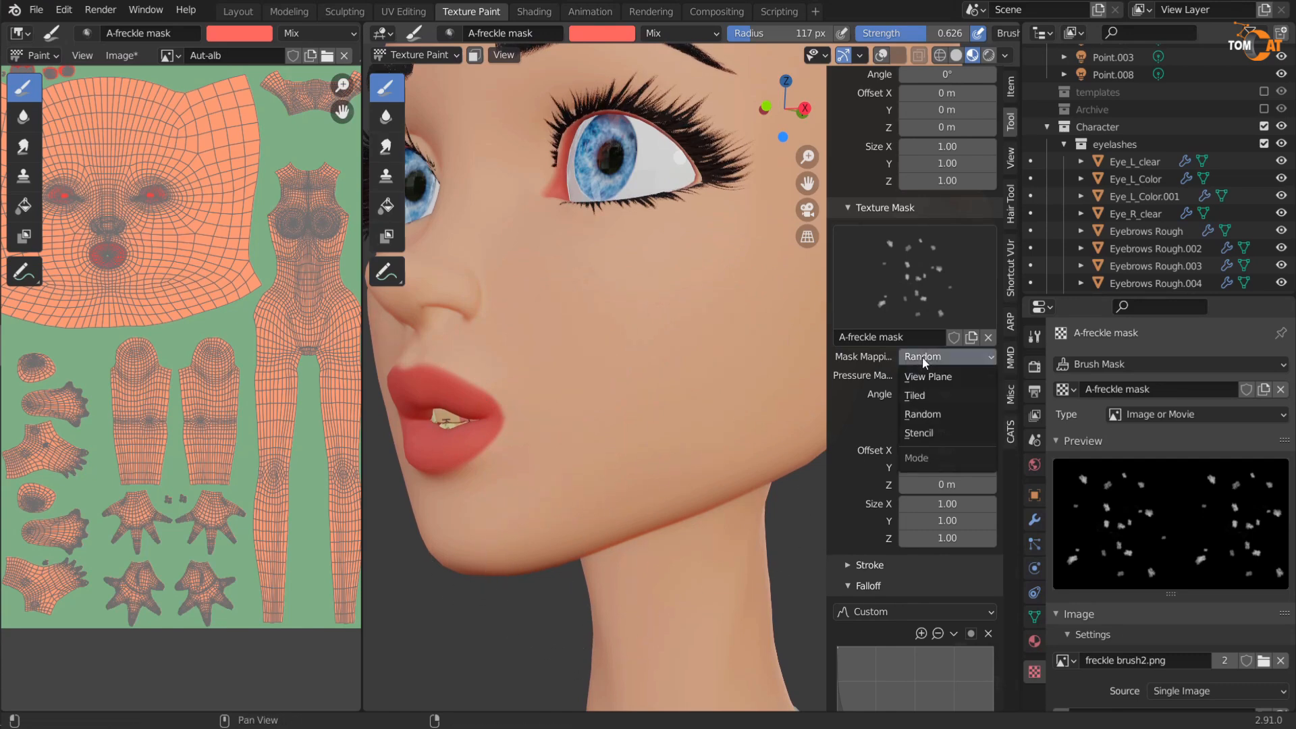
{"action": "left_click", "coordinate": [925, 436]}
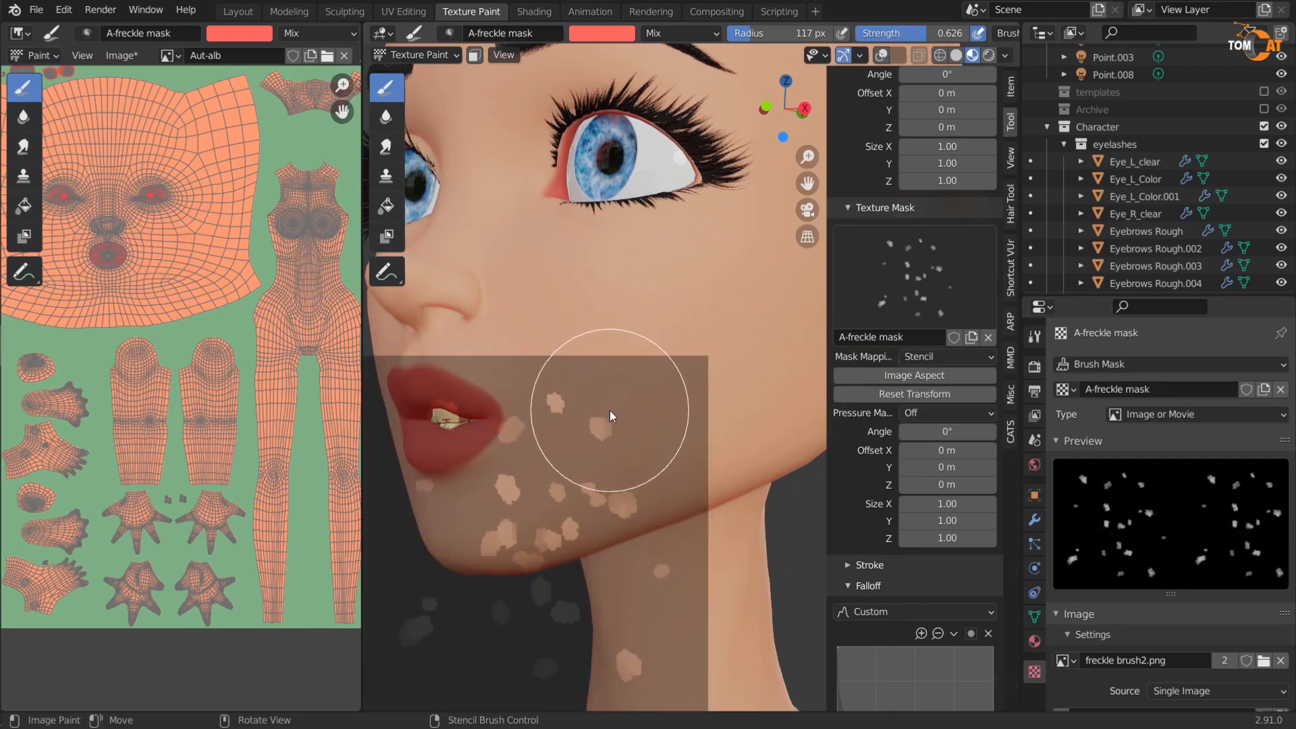
{"action": "middle_click_drag", "start_coordinate": [613, 465], "coordinate": [606, 475]}
{"action": "mouse_move", "coordinate": [595, 471]}
{"action": "right_mouse_down", "text": "alt+shift"}
{"action": "mouse_move", "coordinate": [617, 451]}
{"action": "mouse_move", "coordinate": [607, 462]}
{"action": "right_mouse_up", "text": "alt+shift"}
{"action": "right_click_drag", "start_coordinate": [602, 489], "coordinate": [601, 308], "text": "ctrl+alt"}
{"action": "right_click_drag", "start_coordinate": [619, 335], "coordinate": [620, 376], "text": "alt+shift"}
{"action": "mouse_move", "coordinate": [619, 375]}
{"action": "left_mouse_down"}
{"action": "mouse_move", "coordinate": [602, 412]}
{"action": "mouse_move", "coordinate": [629, 332]}
{"action": "left_mouse_up"}
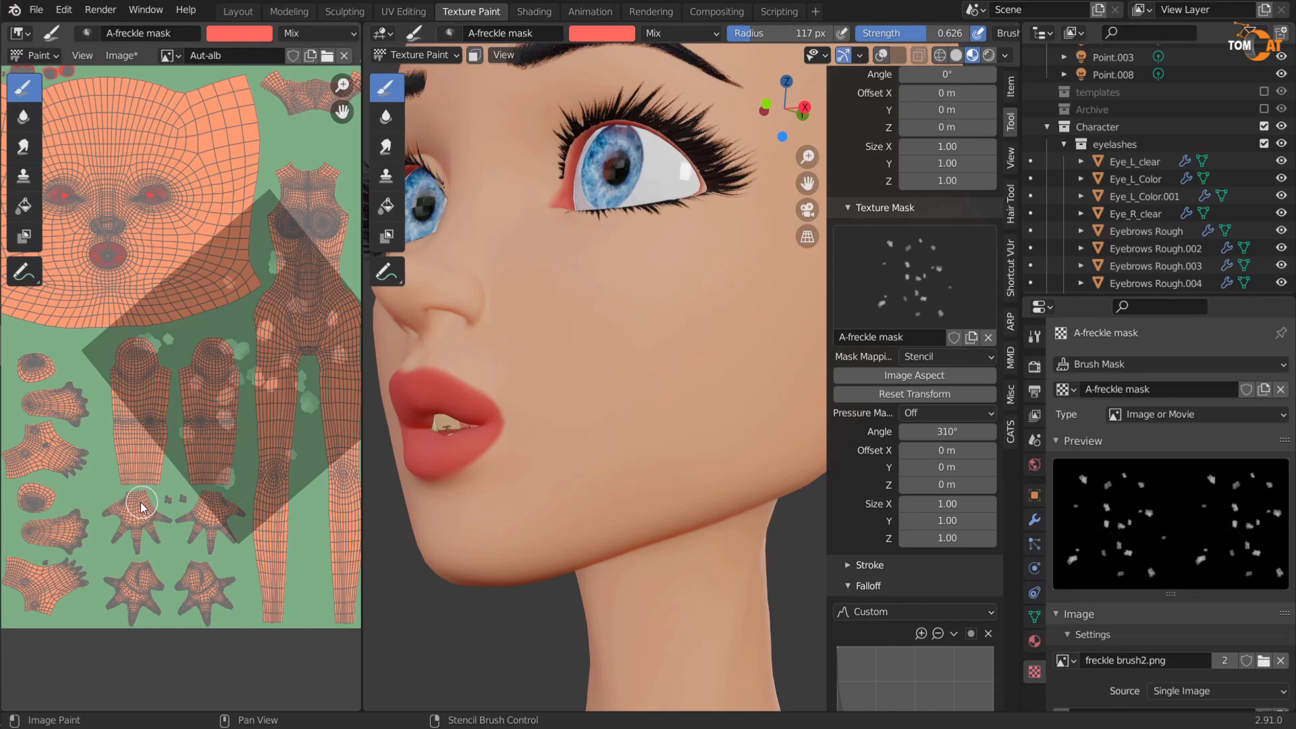
{"action": "key", "text": "ctrl+z"}
Step: Set the Texture Mask mapping back to Random, leaving the pressure masking off
{"action": "left_click", "coordinate": [921, 415]}
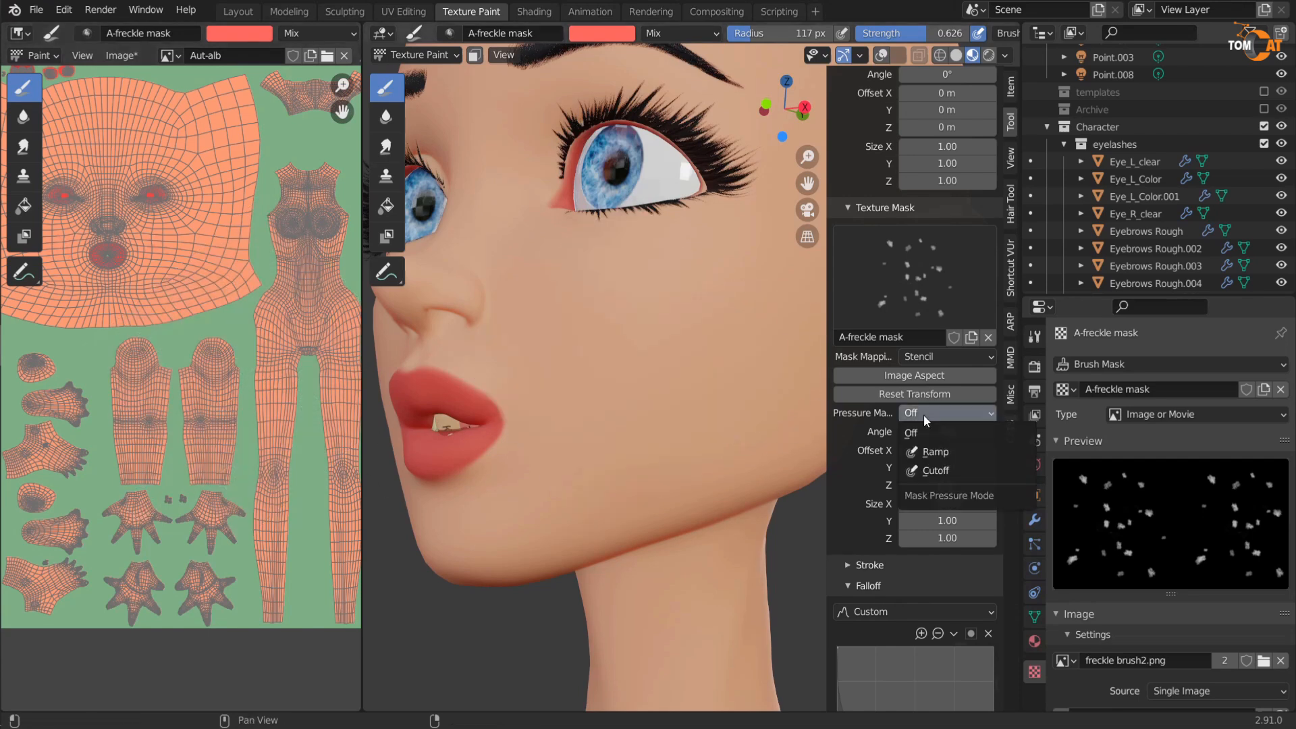
{"action": "left_click", "coordinate": [948, 356]}
{"action": "left_click", "coordinate": [920, 435]}
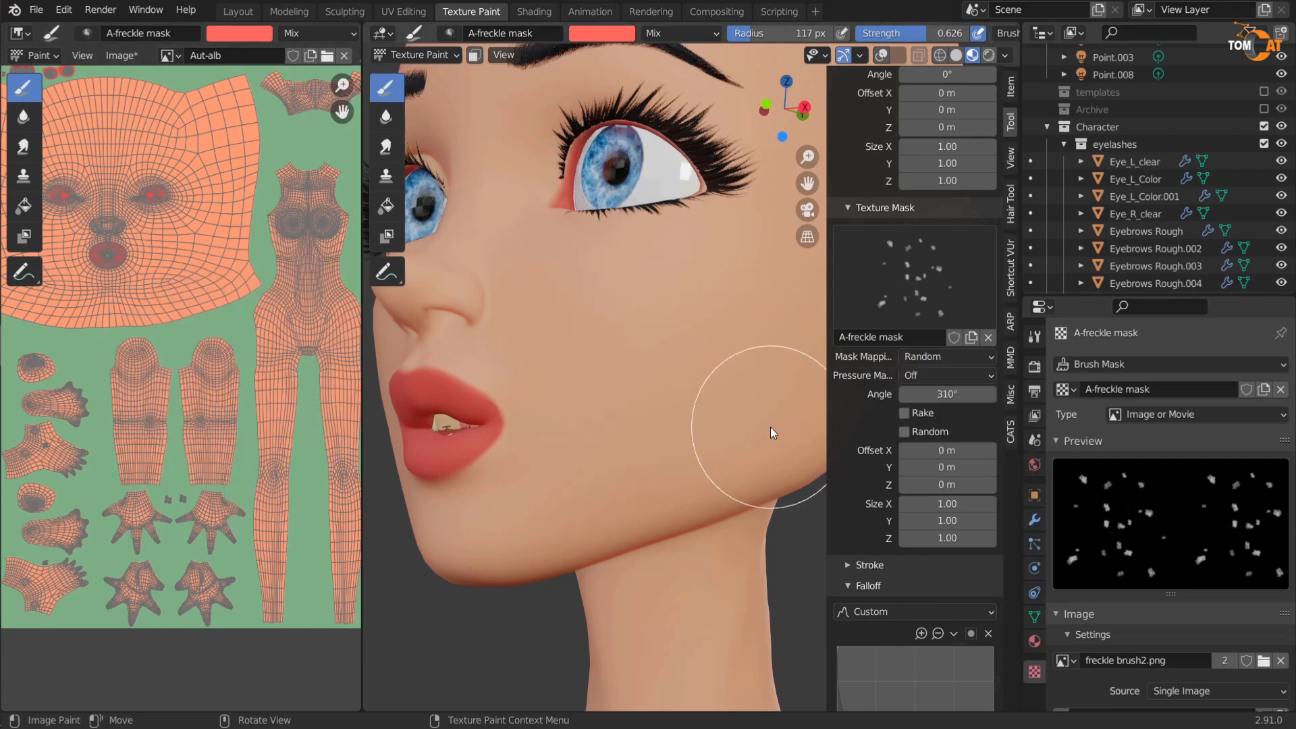
Step: Expand the brush's Stroke settings and reduce the brush radius to 85 px over the cheek
{"action": "scroll", "coordinate": [864, 495], "scroll_direction": "down", "scroll_amount": 3}
{"action": "left_click", "coordinate": [845, 481]}
{"action": "scroll", "coordinate": [872, 514], "scroll_direction": "down", "scroll_amount": 5}
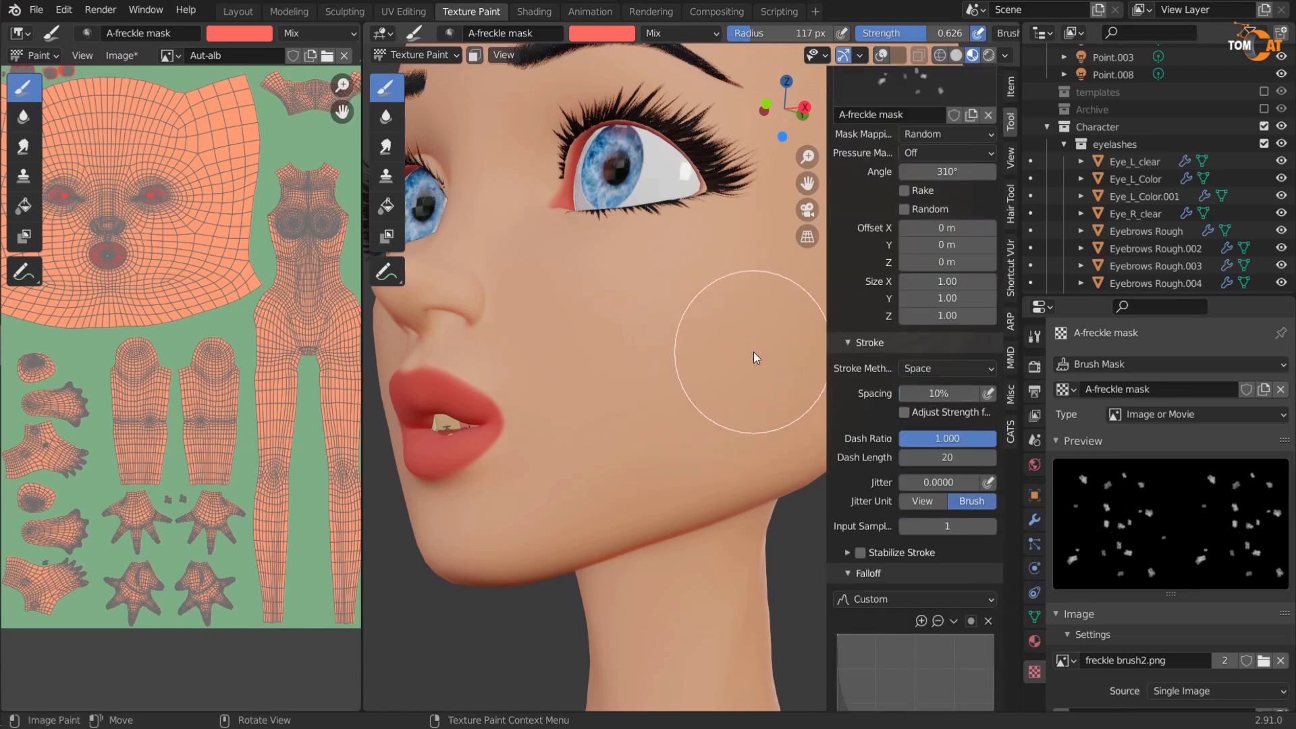
{"action": "key", "text": "f"}
{"action": "left_click", "coordinate": [698, 365]}
{"action": "key", "text": "f"}
{"action": "left_click", "coordinate": [672, 324]}
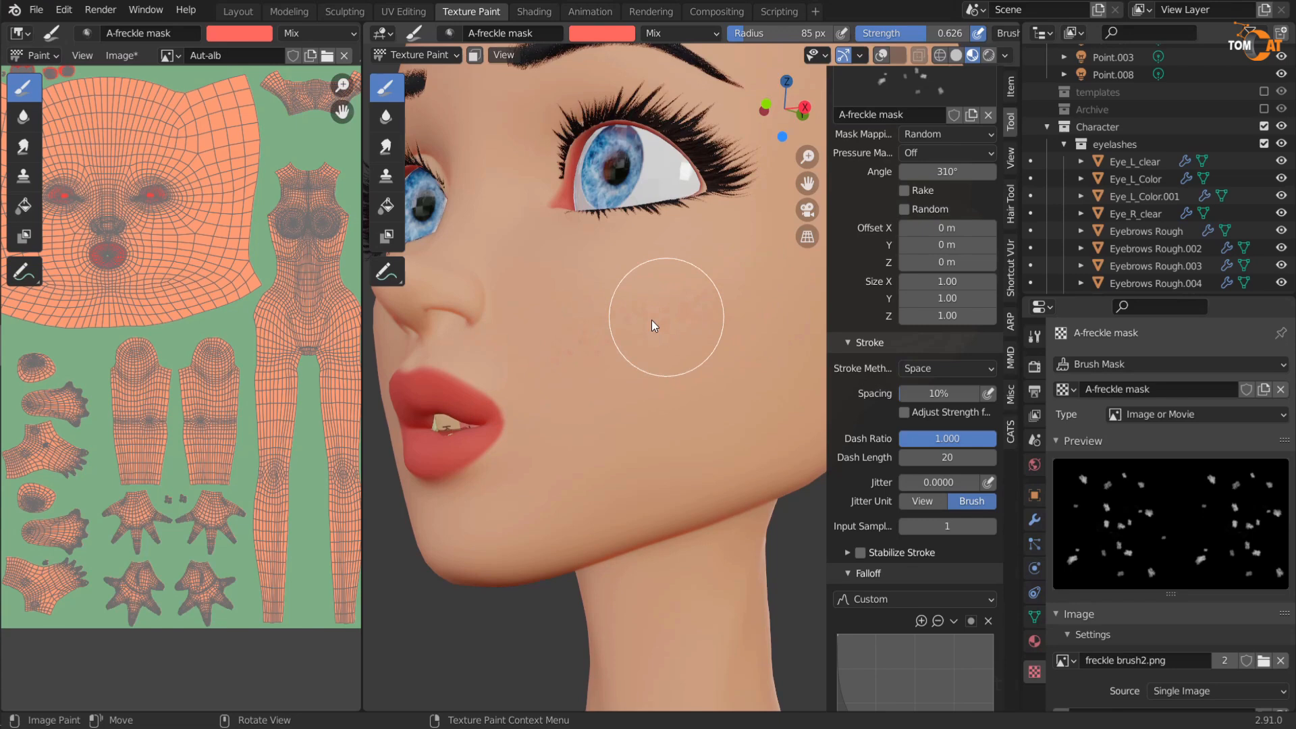
Step: Set the brush's stroke spacing to 50%
{"action": "left_click_drag", "start_coordinate": [925, 401], "coordinate": [933, 400]}
{"action": "left_click", "coordinate": [938, 394]}
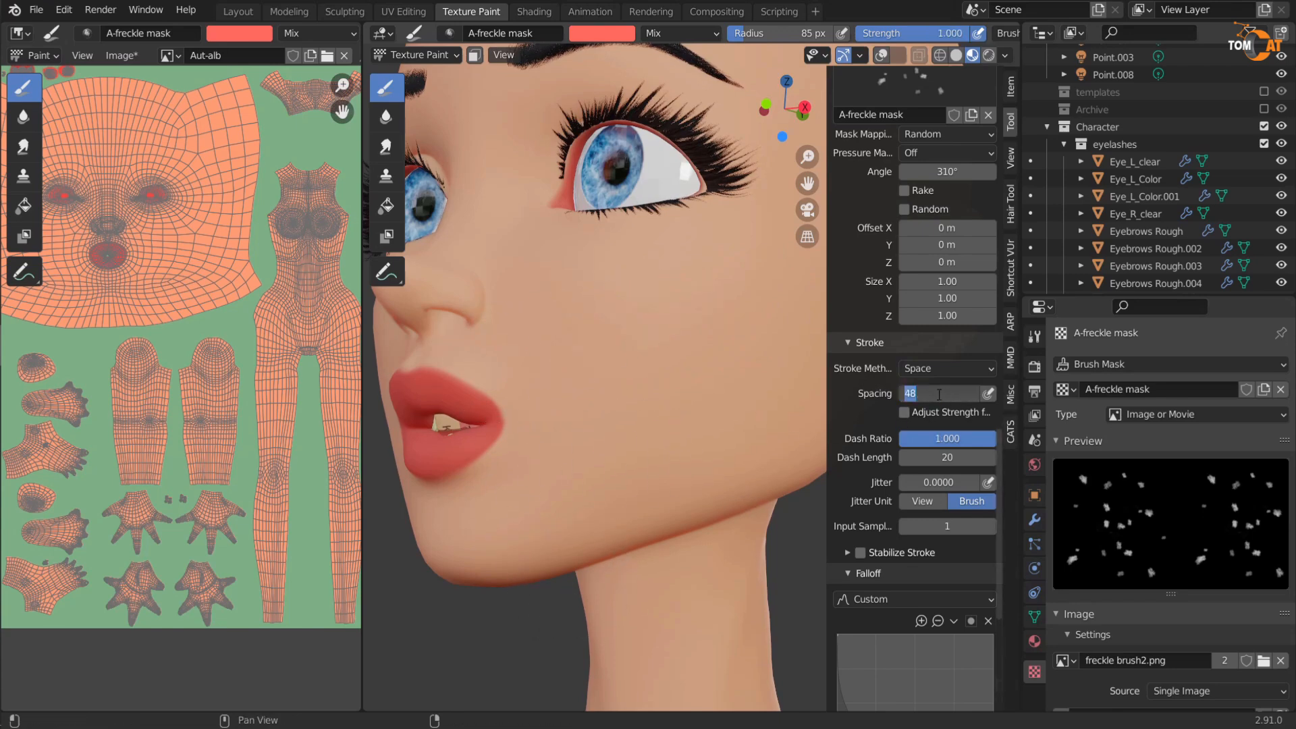
{"action": "type", "text": "50"}
{"action": "key", "text": "Return"}
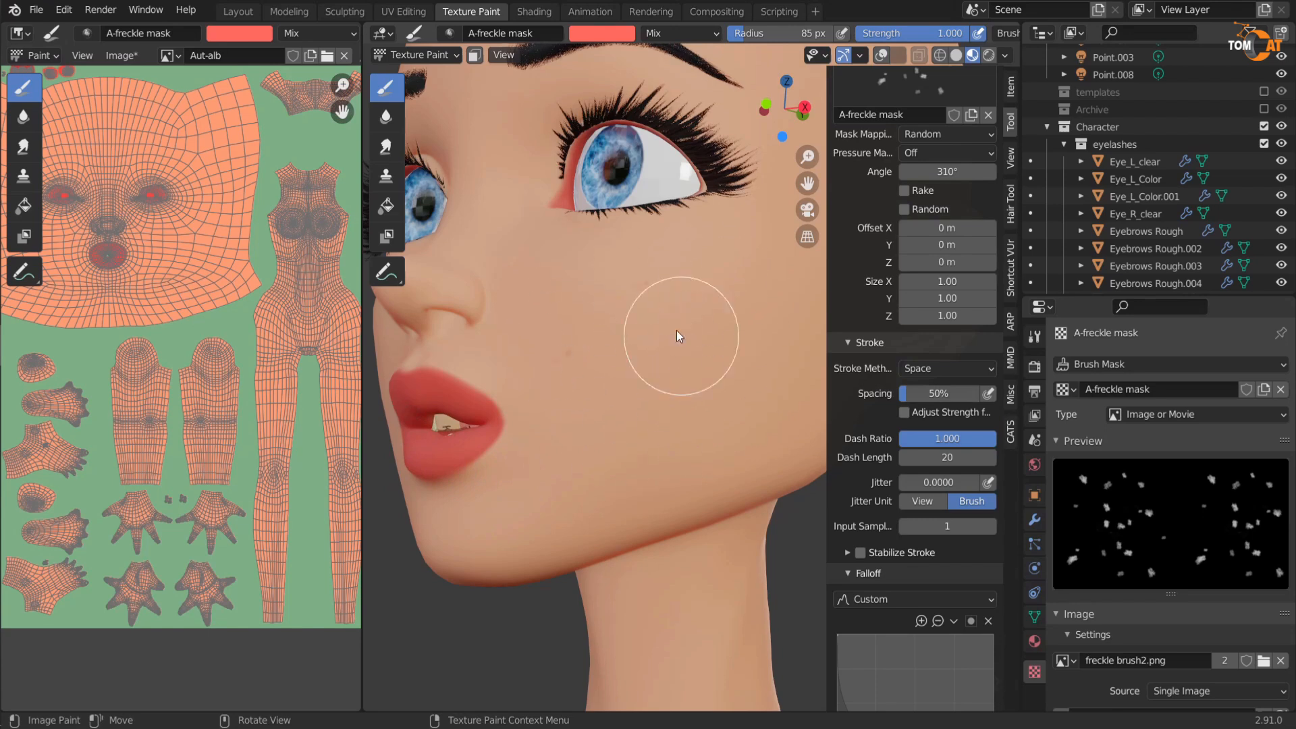
Step: Set the brush jitter to 0.1653, try a freckle stroke on the cheek and undo it
{"action": "mouse_move", "coordinate": [547, 471]}
{"action": "middle_mouse_down"}
{"action": "mouse_move", "coordinate": [645, 470]}
{"action": "mouse_move", "coordinate": [561, 518]}
{"action": "mouse_move", "coordinate": [597, 378]}
{"action": "mouse_move", "coordinate": [637, 390]}
{"action": "mouse_move", "coordinate": [589, 350]}
{"action": "mouse_move", "coordinate": [639, 346]}
{"action": "middle_mouse_up"}
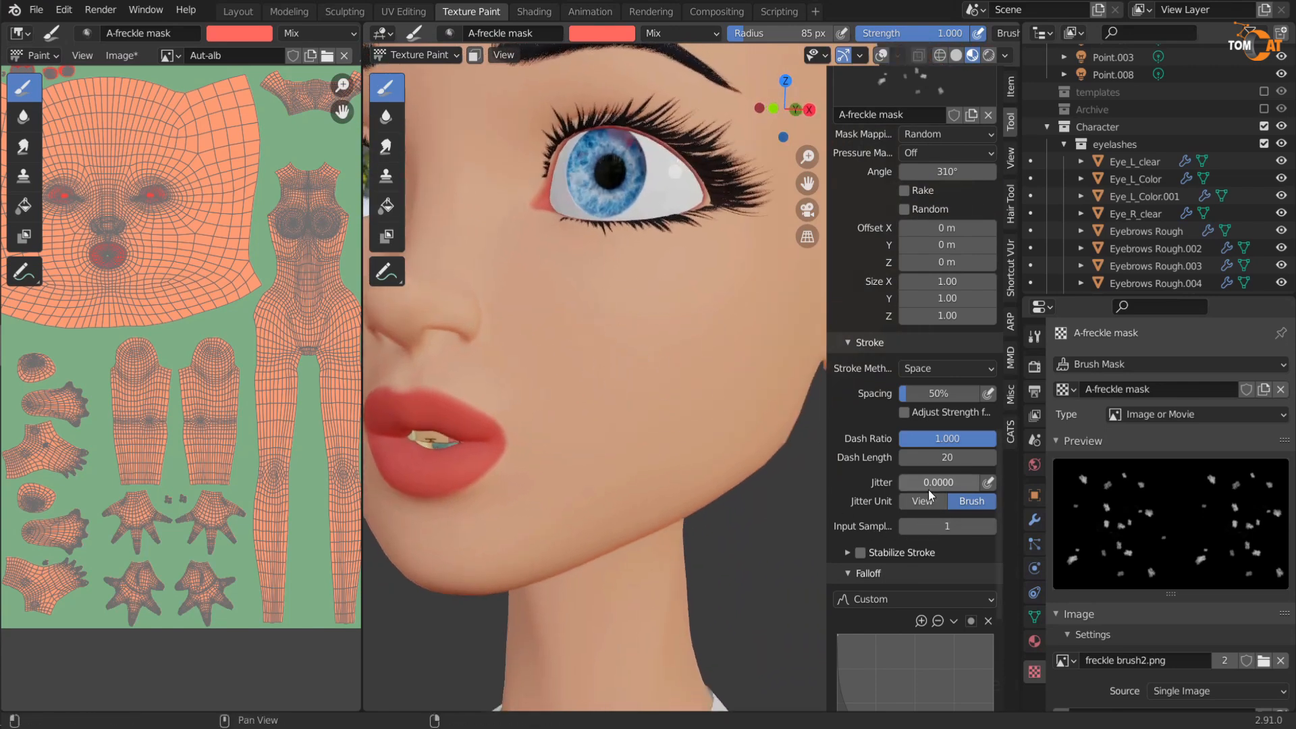
{"action": "mouse_move", "coordinate": [918, 484]}
{"action": "left_mouse_down"}
{"action": "mouse_move", "coordinate": [958, 483]}
{"action": "mouse_move", "coordinate": [905, 484]}
{"action": "left_mouse_up"}
{"action": "left_click_drag", "start_coordinate": [673, 394], "coordinate": [634, 379]}
{"action": "mouse_move", "coordinate": [526, 397]}
{"action": "middle_mouse_down"}
{"action": "mouse_move", "coordinate": [461, 370]}
{"action": "mouse_move", "coordinate": [505, 405]}
{"action": "middle_mouse_up"}
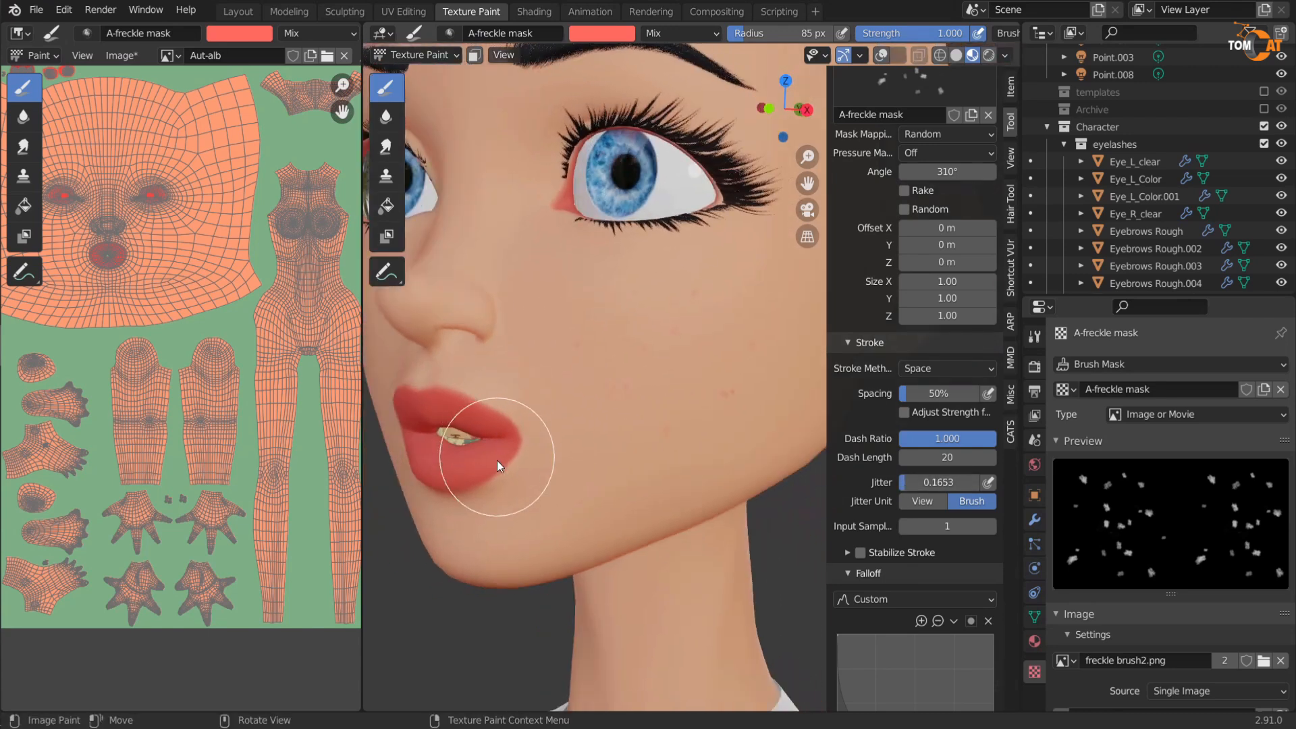
{"action": "key", "text": "ctrl+z"}
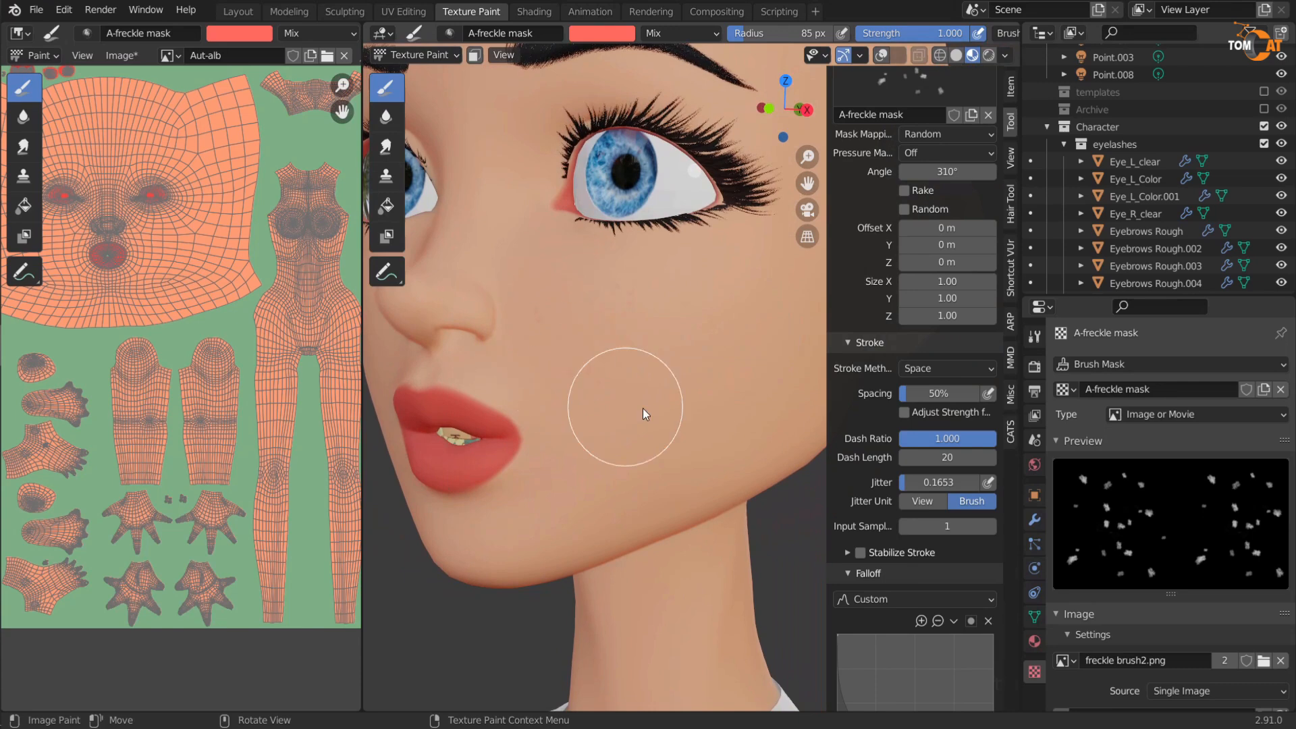
Step: Turn off X mirroring in the brush's Symmetry settings
{"action": "mouse_move", "coordinate": [582, 433]}
{"action": "middle_mouse_down"}
{"action": "mouse_move", "coordinate": [573, 396]}
{"action": "mouse_move", "coordinate": [654, 417]}
{"action": "mouse_move", "coordinate": [580, 435]}
{"action": "mouse_move", "coordinate": [576, 425]}
{"action": "mouse_move", "coordinate": [541, 448]}
{"action": "mouse_move", "coordinate": [689, 465]}
{"action": "mouse_move", "coordinate": [572, 428]}
{"action": "mouse_move", "coordinate": [504, 444]}
{"action": "mouse_move", "coordinate": [597, 428]}
{"action": "mouse_move", "coordinate": [573, 383]}
{"action": "middle_mouse_up"}
{"action": "scroll", "coordinate": [574, 395], "scroll_direction": "up", "scroll_amount": 2}
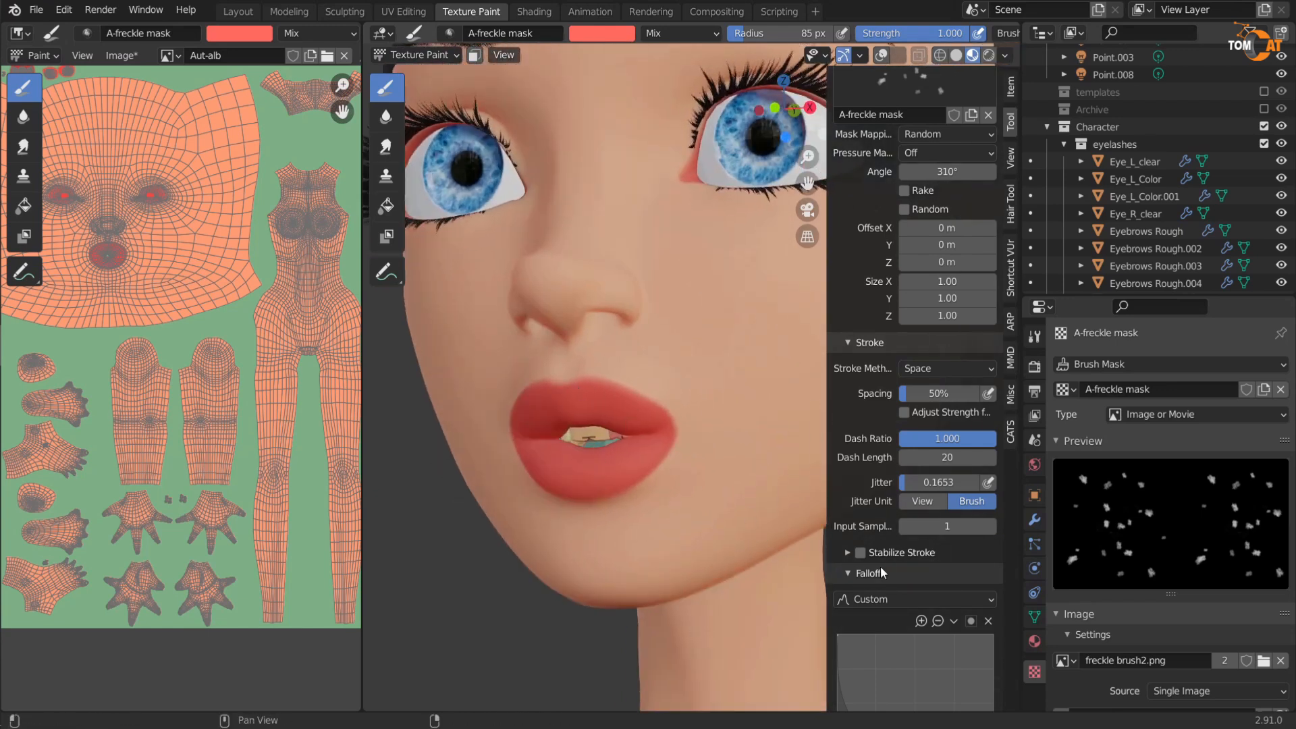
{"action": "scroll", "coordinate": [884, 553], "scroll_direction": "down", "scroll_amount": 14}
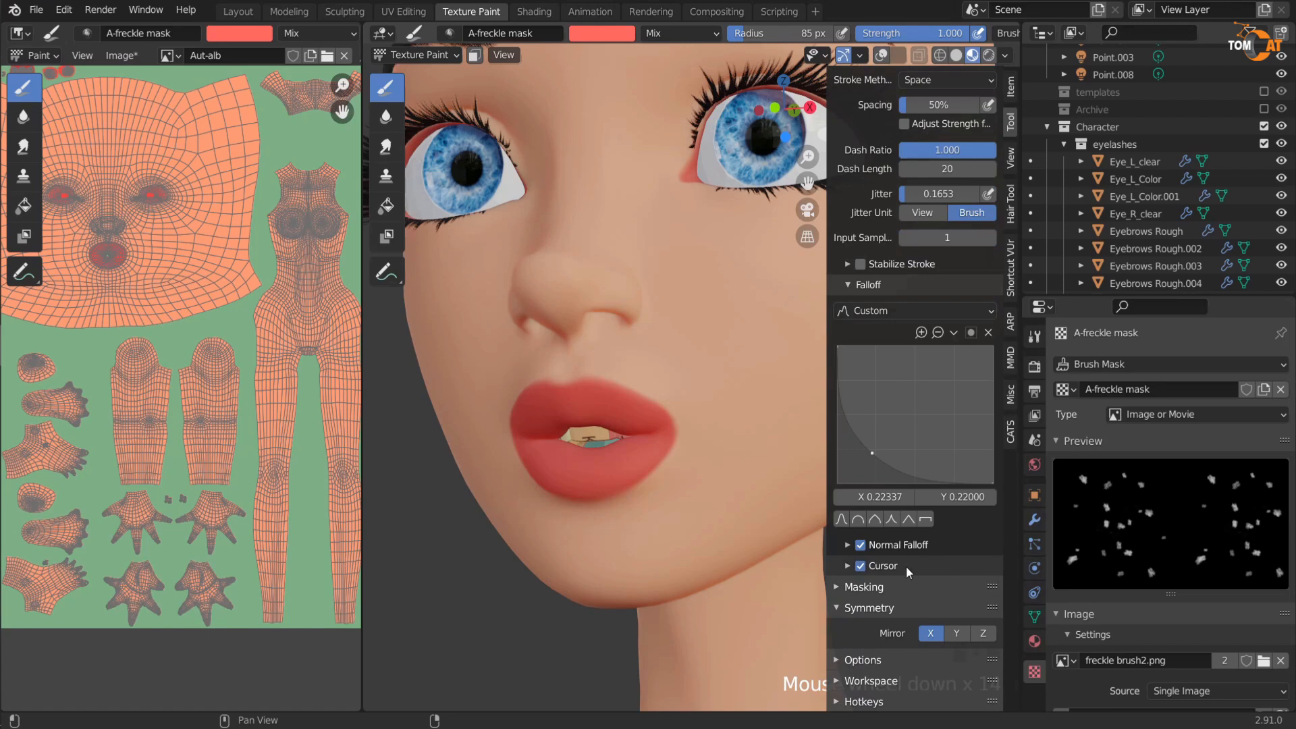
{"action": "left_click", "coordinate": [933, 634]}
Step: Widen the 3D viewport around the face by narrowing the image editor beside it
{"action": "scroll", "coordinate": [600, 435], "scroll_direction": "up", "scroll_amount": 2}
{"action": "middle_click_drag", "start_coordinate": [600, 435], "coordinate": [593, 483], "text": "shift"}
{"action": "scroll", "coordinate": [622, 496], "scroll_direction": "down", "scroll_amount": 3}
{"action": "scroll", "coordinate": [594, 483], "scroll_direction": "up", "scroll_amount": 2}
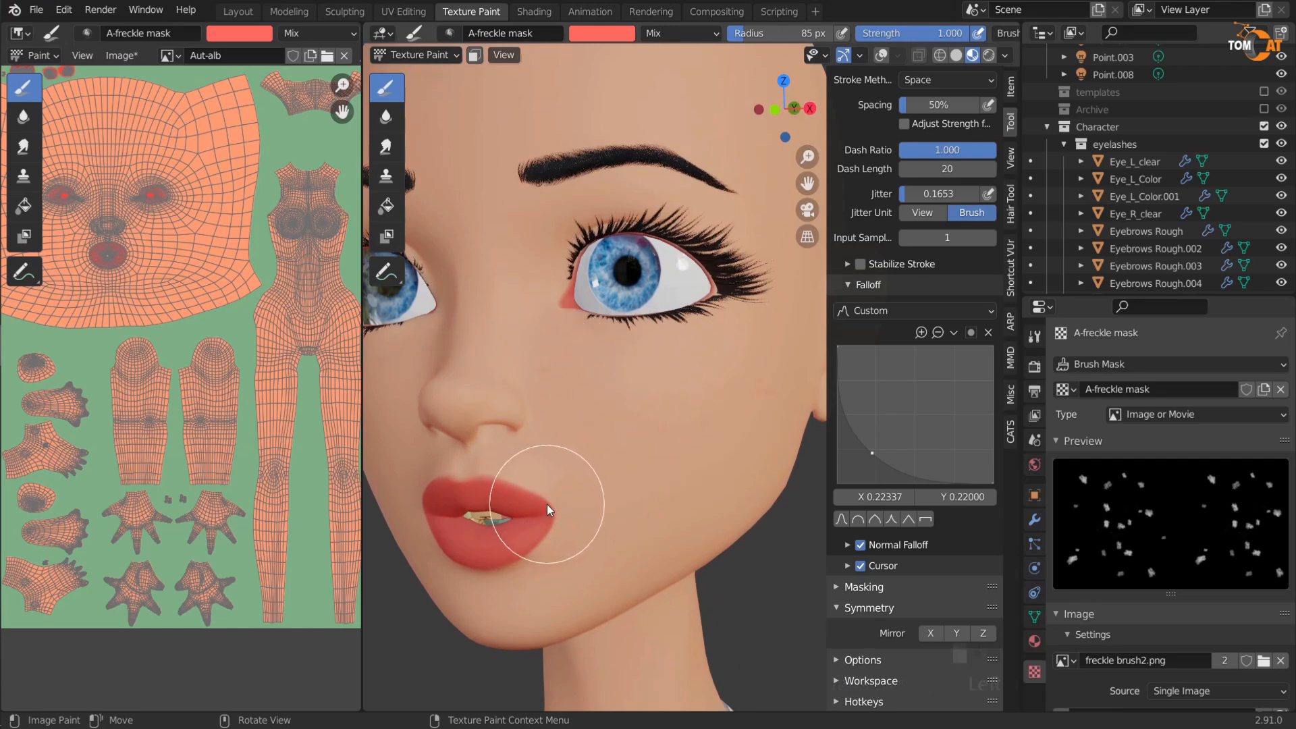
{"action": "mouse_move", "coordinate": [642, 494]}
{"action": "middle_mouse_down"}
{"action": "mouse_move", "coordinate": [579, 463]}
{"action": "mouse_move", "coordinate": [581, 502]}
{"action": "middle_mouse_up"}
{"action": "left_click_drag", "start_coordinate": [363, 422], "coordinate": [127, 459]}
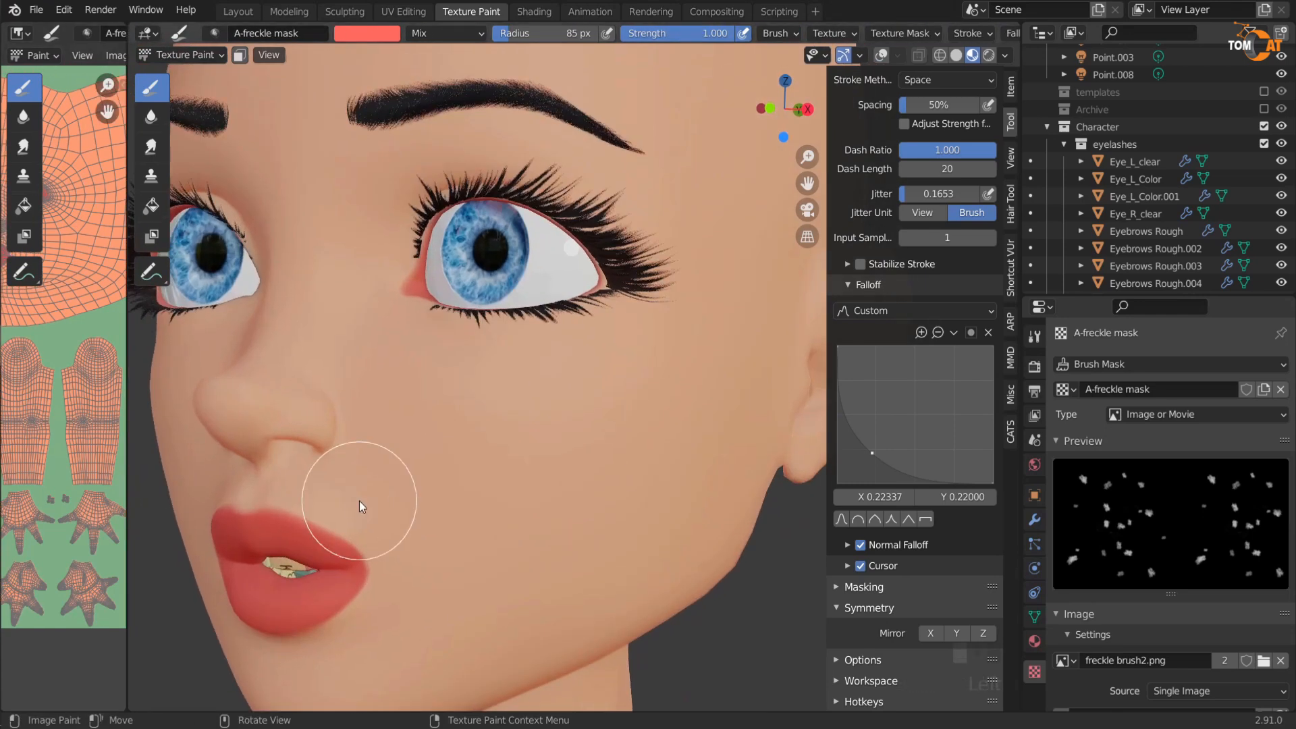
Step: Dab freckles onto the character's right cheek below the eye with the 85 px brush
{"action": "scroll", "coordinate": [361, 499], "scroll_direction": "down", "scroll_amount": 1}
{"action": "mouse_move", "coordinate": [419, 604]}
{"action": "middle_mouse_down"}
{"action": "mouse_move", "coordinate": [555, 468]}
{"action": "mouse_move", "coordinate": [488, 404]}
{"action": "middle_mouse_up"}
{"action": "left_click", "coordinate": [408, 386]}
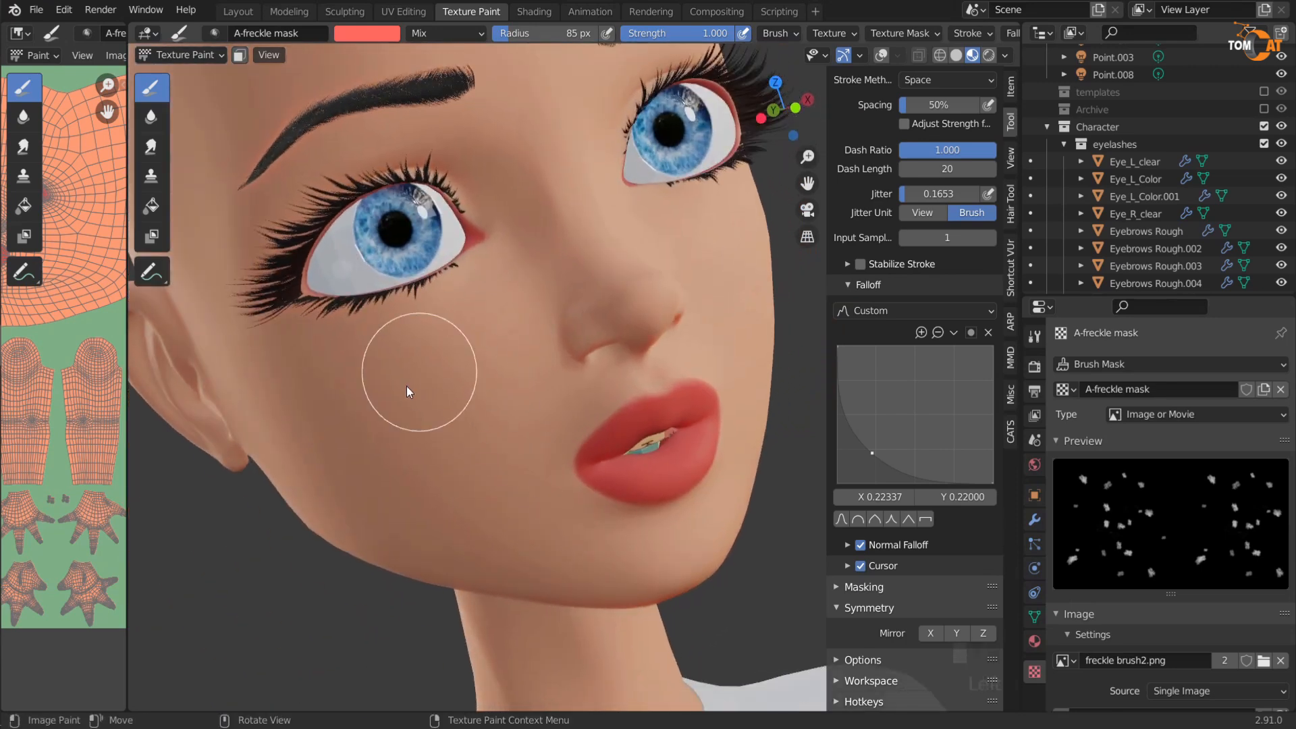
{"action": "middle_click_drag", "start_coordinate": [582, 577], "coordinate": [555, 531]}
{"action": "scroll", "coordinate": [409, 483], "scroll_direction": "up", "scroll_amount": 3}
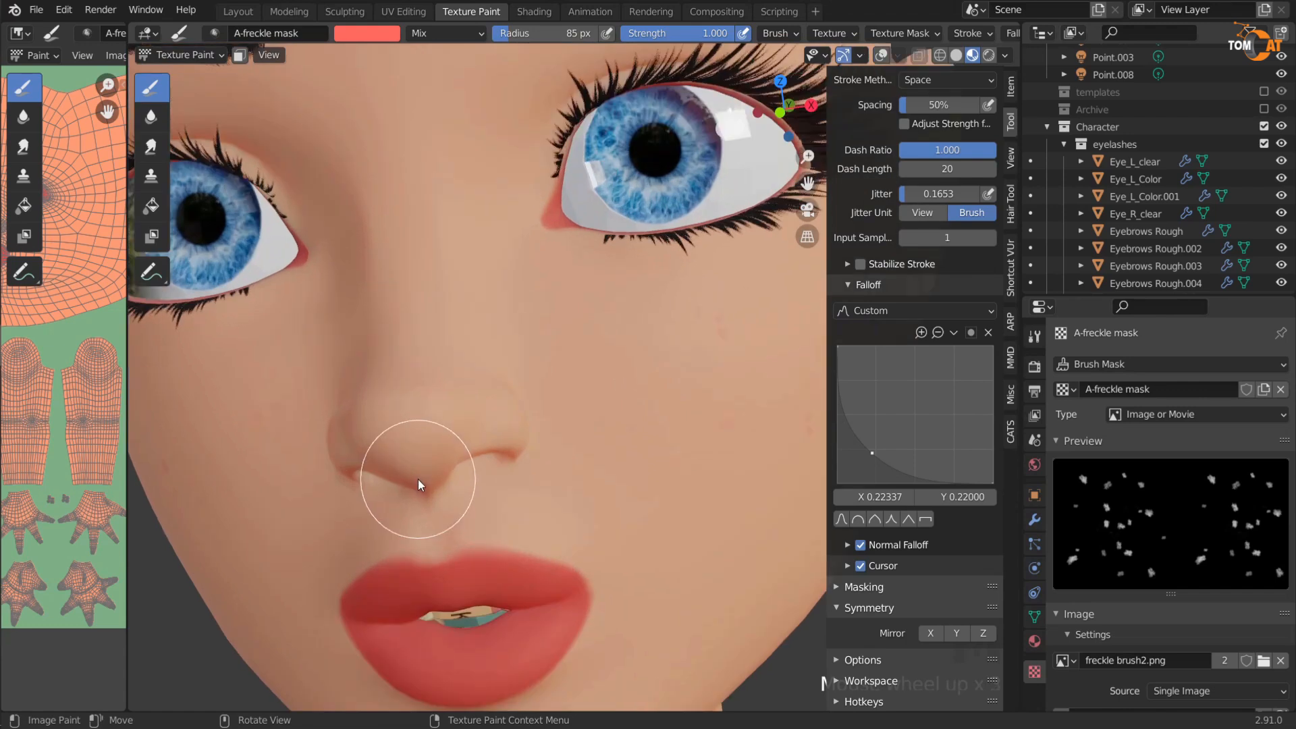
{"action": "scroll", "coordinate": [615, 452], "scroll_direction": "down", "scroll_amount": 2}
{"action": "middle_click_drag", "start_coordinate": [614, 448], "coordinate": [552, 435]}
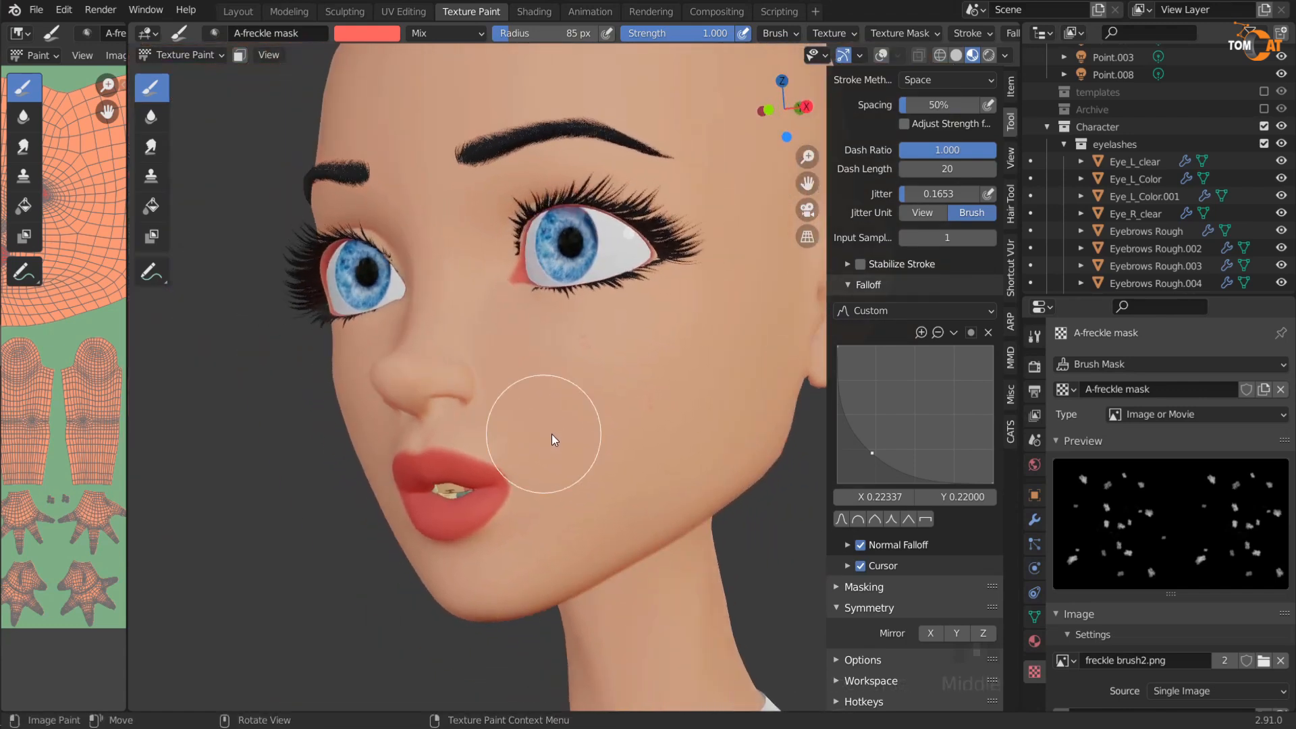
Step: Enlarge the brush radius to 457 px and try oversized freckle dabs on the character's left cheek
{"action": "left_click", "coordinate": [560, 398]}
{"action": "key", "text": "f"}
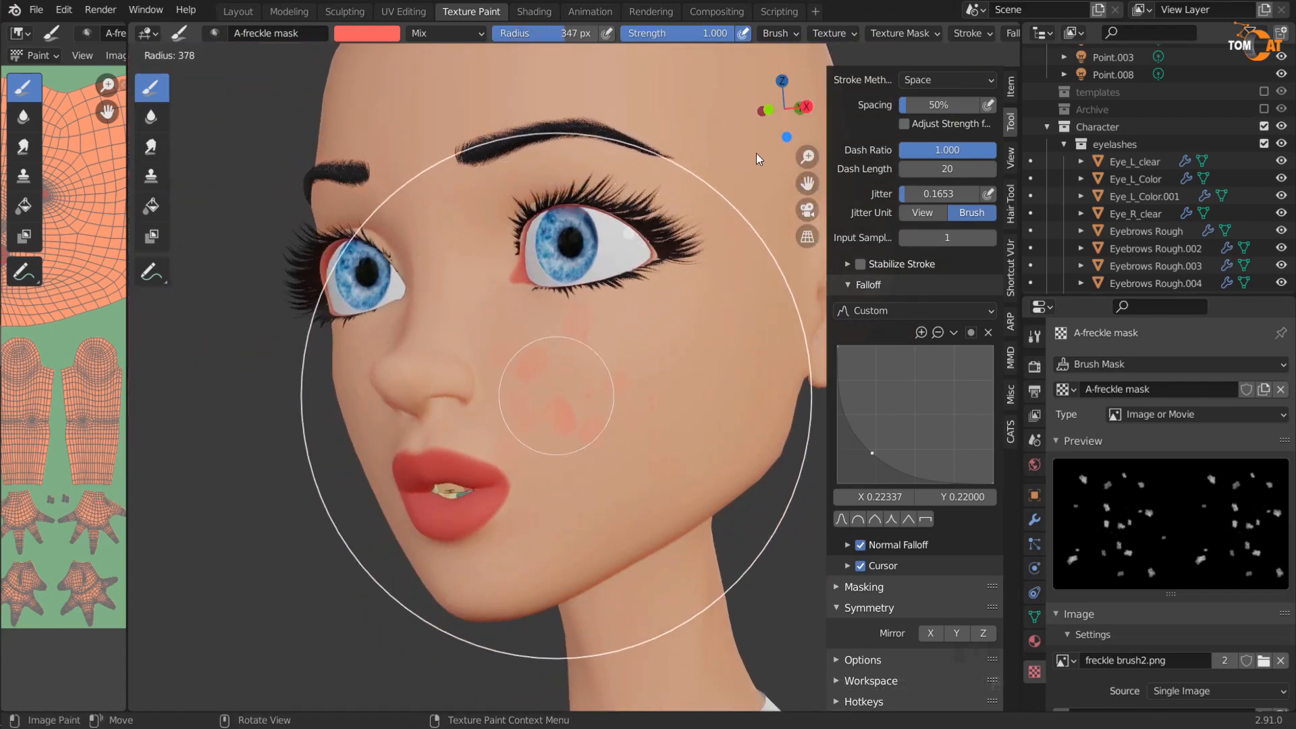
{"action": "left_click", "coordinate": [807, 96]}
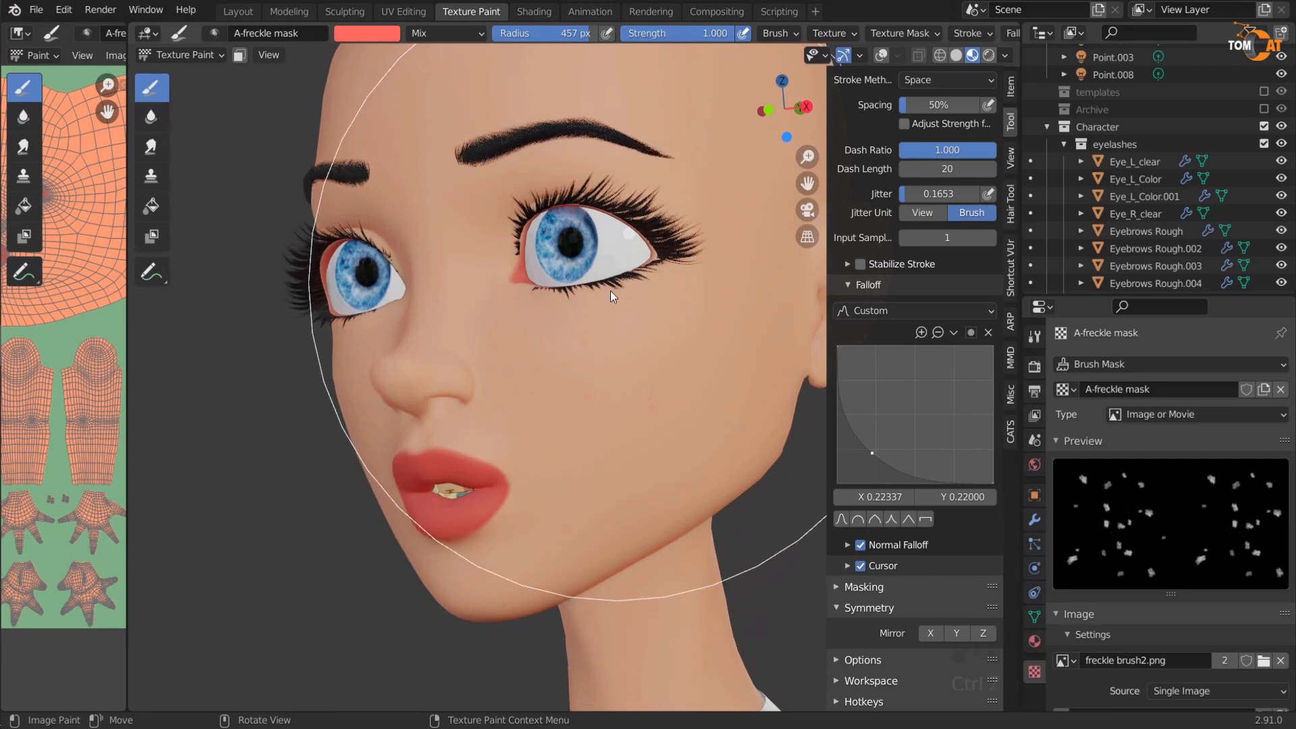
Step: Reduce the brush radius to 47 px for small freckles on the cheek
{"action": "key", "text": "f"}
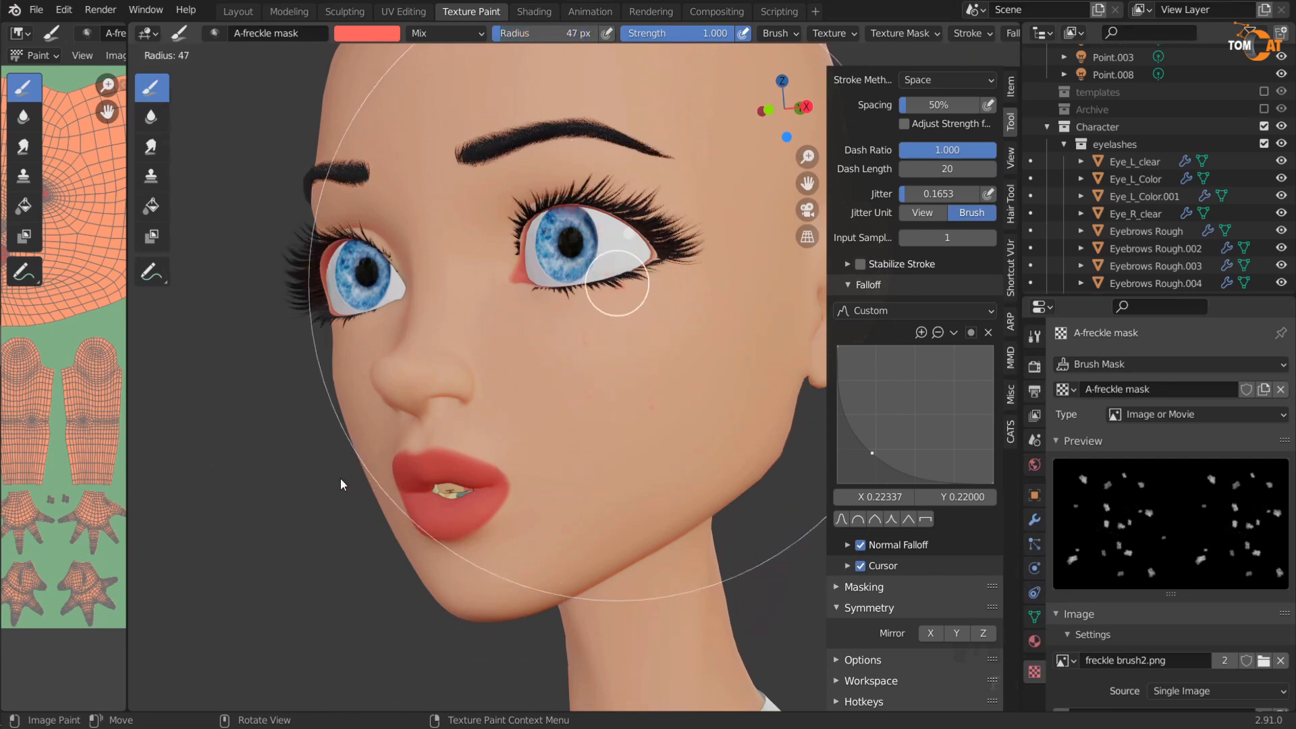
{"action": "left_click", "coordinate": [340, 477]}
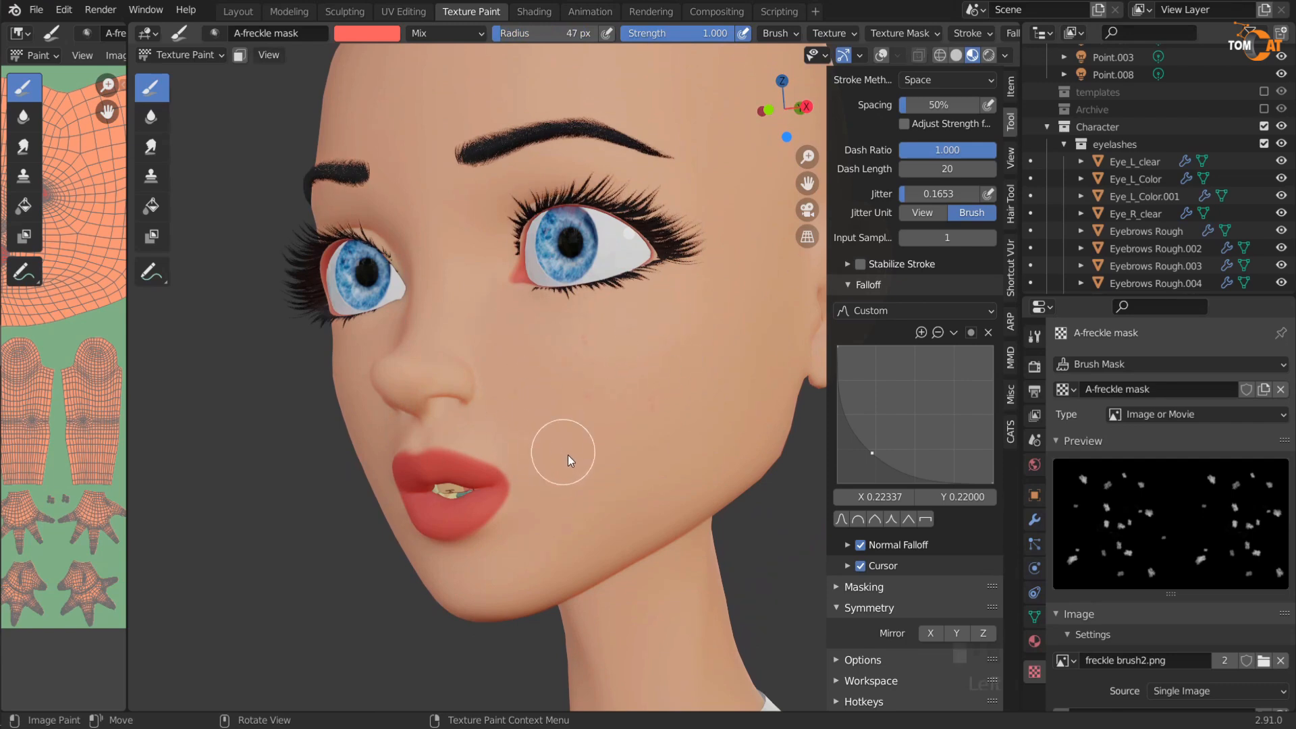
Step: Set the freckle brush radius to 116 px and dab freckles down the bridge of the character's nose
{"action": "middle_click_drag", "start_coordinate": [520, 545], "coordinate": [483, 468]}
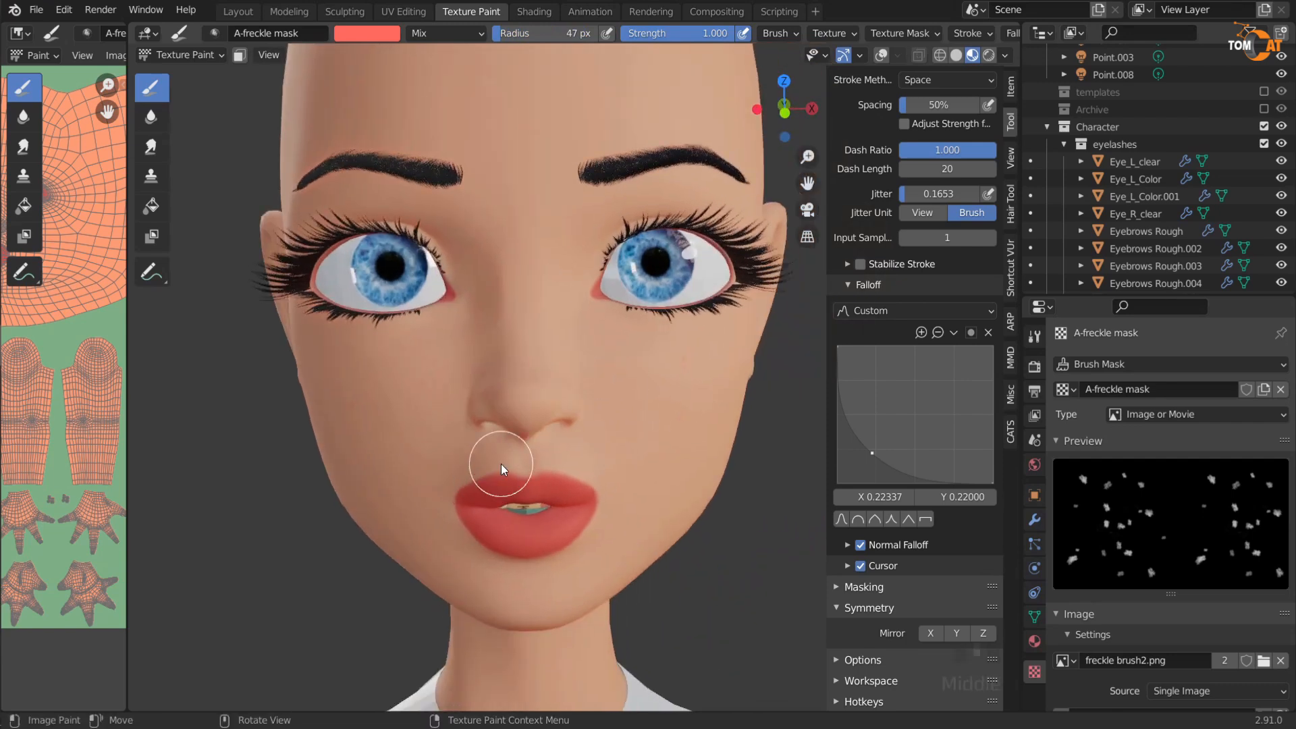
{"action": "scroll", "coordinate": [501, 463], "scroll_direction": "up", "scroll_amount": 8}
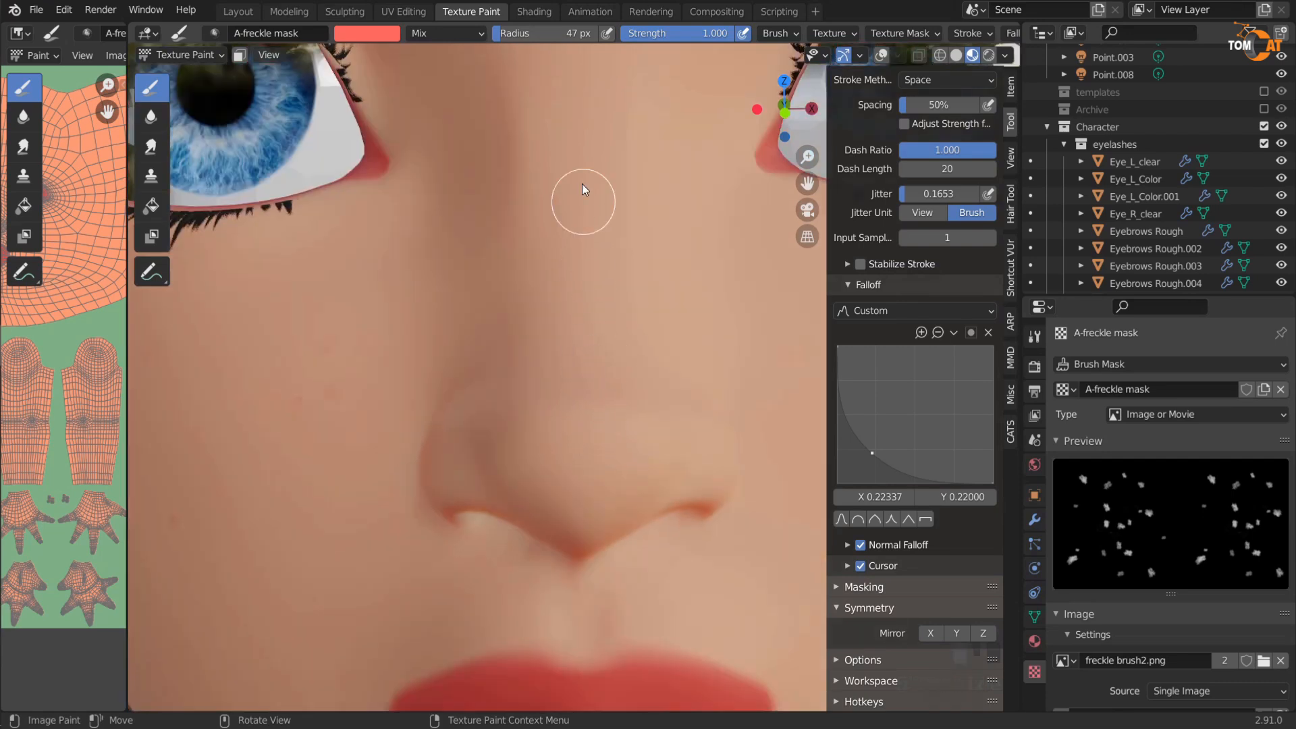
{"action": "key", "text": "f"}
{"action": "left_click", "coordinate": [633, 356]}
{"action": "mouse_move", "coordinate": [569, 139]}
{"action": "left_mouse_down"}
{"action": "mouse_move", "coordinate": [588, 310]}
{"action": "mouse_move", "coordinate": [511, 416]}
{"action": "left_mouse_up"}
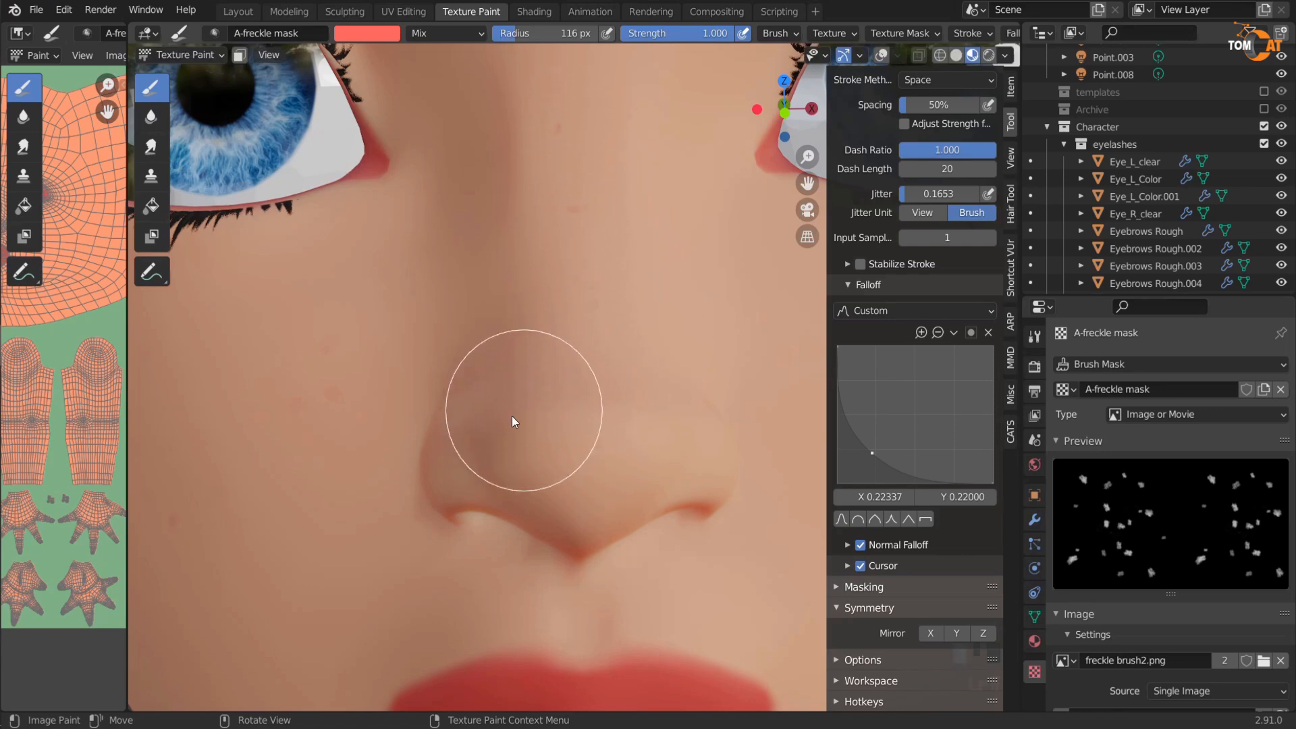
{"action": "middle_click_drag", "start_coordinate": [512, 416], "coordinate": [493, 460]}
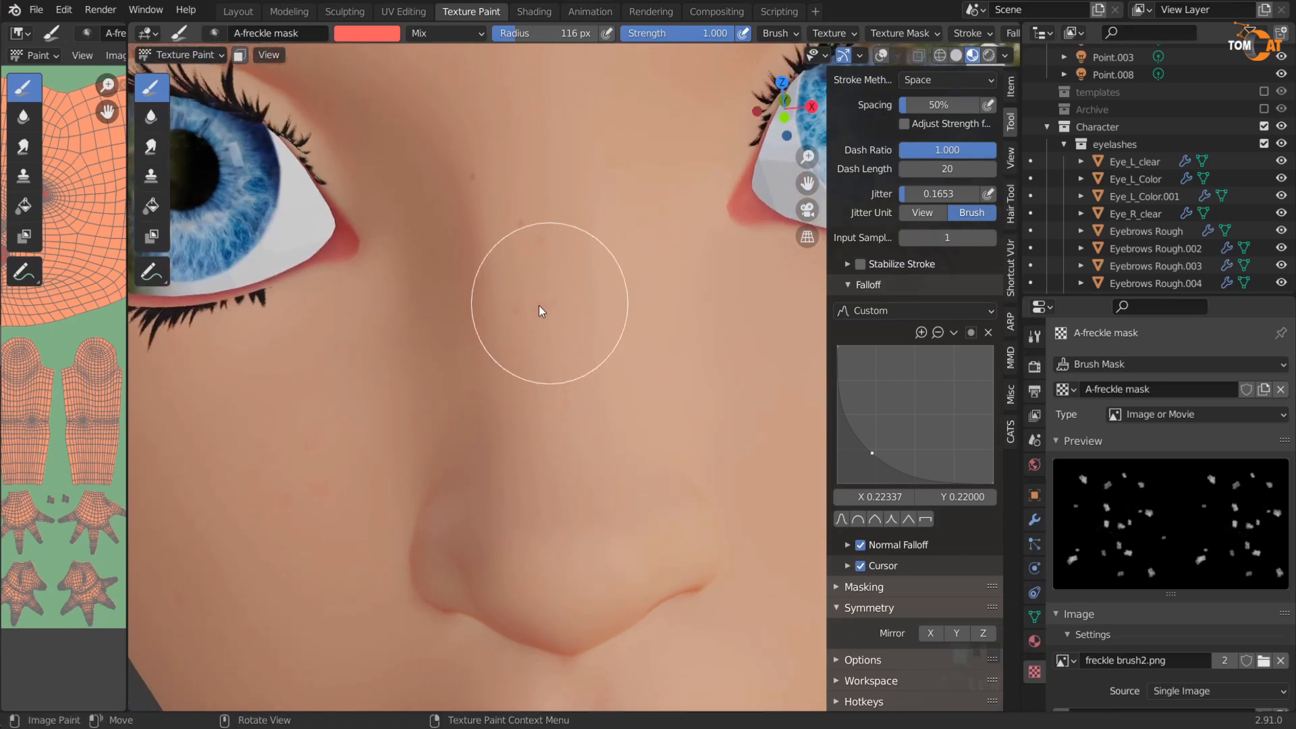
Step: Examine the freckles painted on the nose bridge and left cheek from several angles
{"action": "scroll", "coordinate": [649, 521], "scroll_direction": "down", "scroll_amount": 3}
{"action": "middle_click_drag", "start_coordinate": [638, 519], "coordinate": [670, 475]}
{"action": "scroll", "coordinate": [521, 551], "scroll_direction": "up", "scroll_amount": 4}
{"action": "scroll", "coordinate": [516, 485], "scroll_direction": "down", "scroll_amount": 2}
{"action": "scroll", "coordinate": [607, 479], "scroll_direction": "up", "scroll_amount": 3}
{"action": "mouse_move", "coordinate": [386, 495]}
{"action": "middle_mouse_down"}
{"action": "mouse_move", "coordinate": [485, 442]}
{"action": "mouse_move", "coordinate": [467, 499]}
{"action": "middle_mouse_up"}
{"action": "scroll", "coordinate": [486, 449], "scroll_direction": "down", "scroll_amount": 3}
{"action": "scroll", "coordinate": [493, 548], "scroll_direction": "up", "scroll_amount": 2}
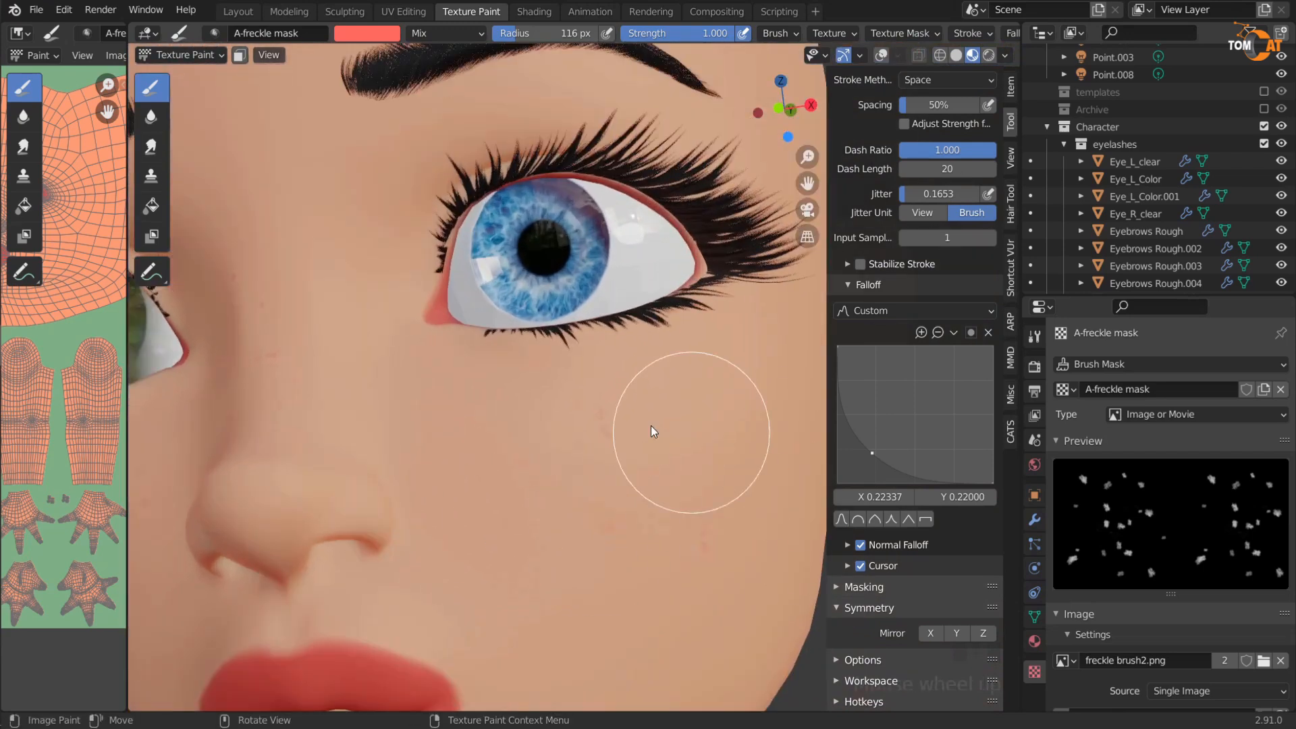
Step: Pick the peach colour from the a-colors palette and darken it to a brownish orange for the freckle brush
{"action": "scroll", "coordinate": [898, 318], "scroll_direction": "up", "scroll_amount": 10}
{"action": "scroll", "coordinate": [900, 302], "scroll_direction": "up", "scroll_amount": 10}
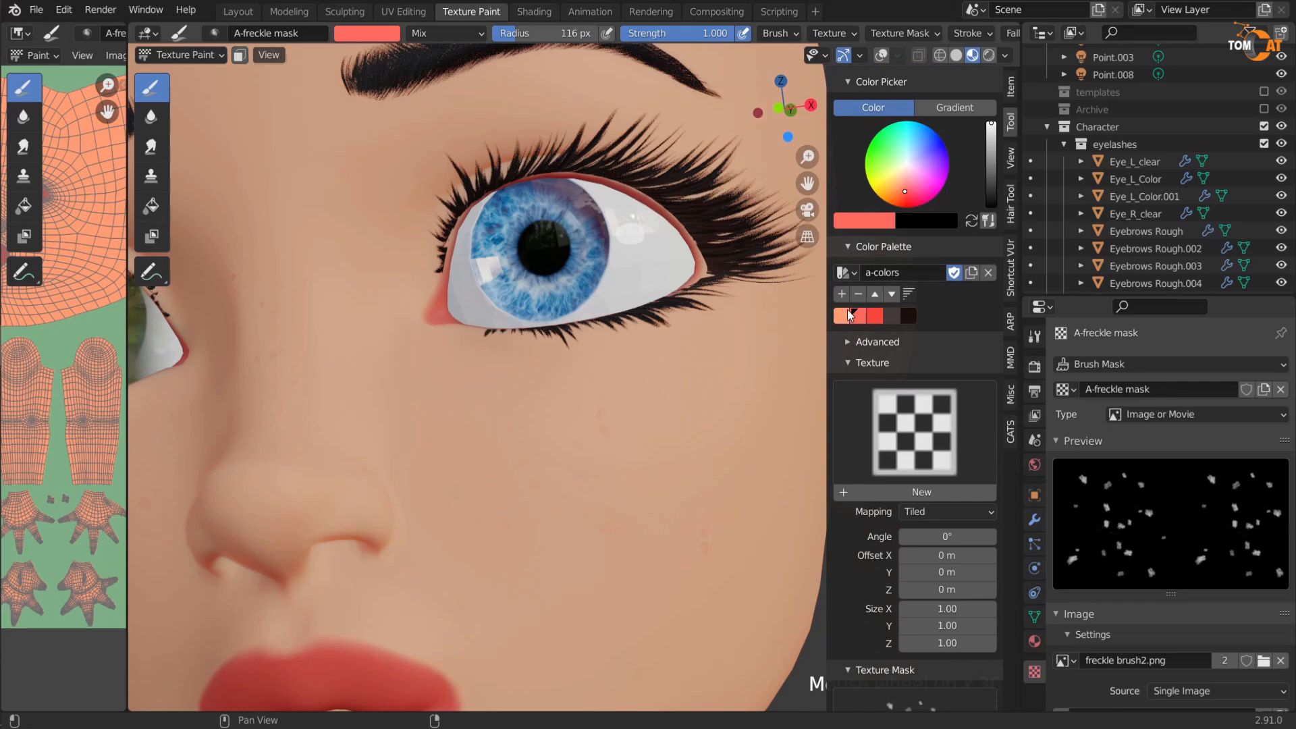
{"action": "left_click", "coordinate": [849, 315]}
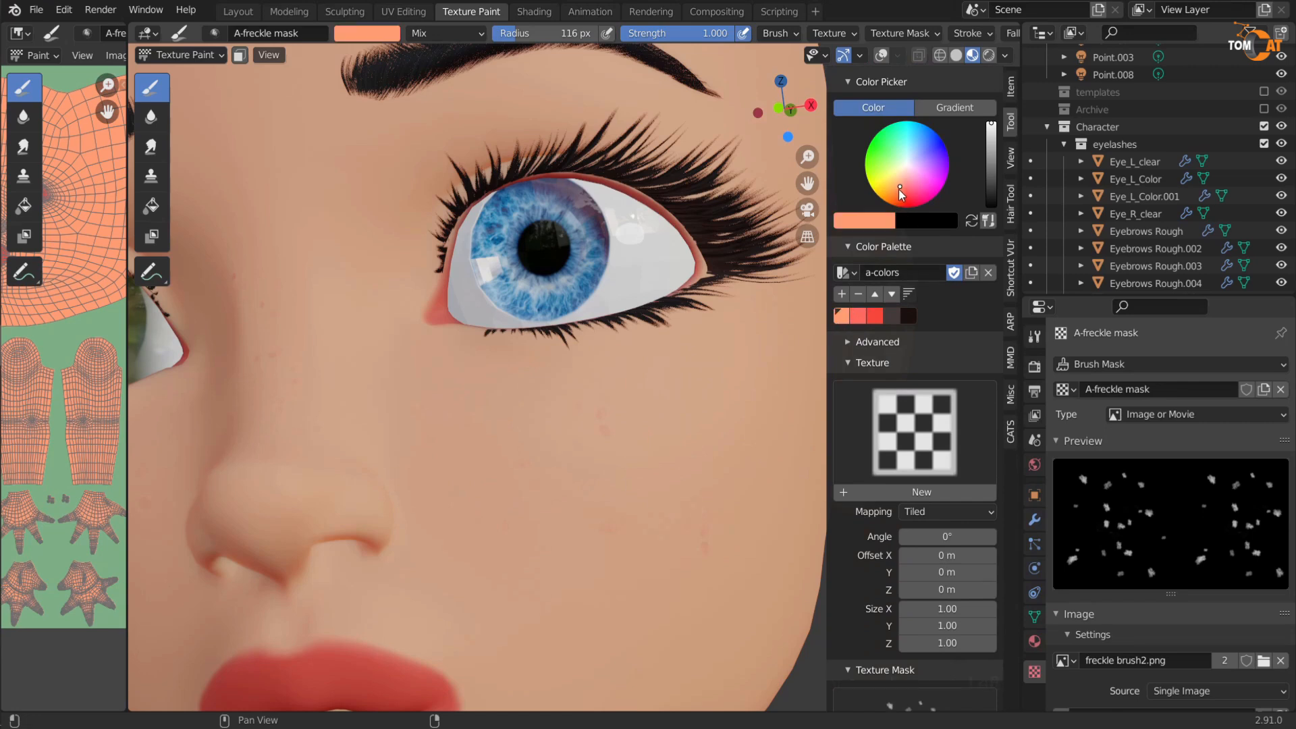
{"action": "left_click_drag", "start_coordinate": [899, 191], "coordinate": [899, 193]}
{"action": "left_click", "coordinate": [990, 137]}
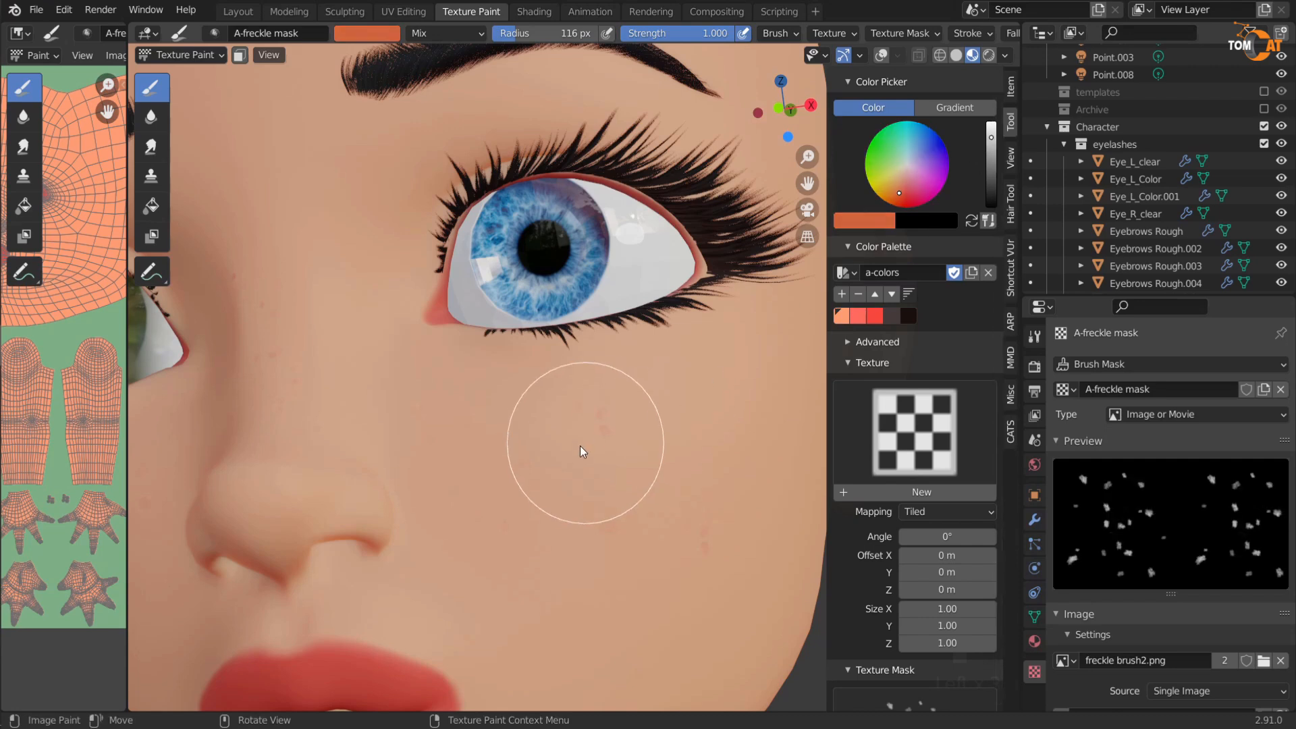
Step: Set the brush radius to 137 px and dab brownish-orange freckles onto both cheeks
{"action": "scroll", "coordinate": [580, 444], "scroll_direction": "down", "scroll_amount": 3}
{"action": "key", "text": "f"}
{"action": "left_click", "coordinate": [548, 440]}
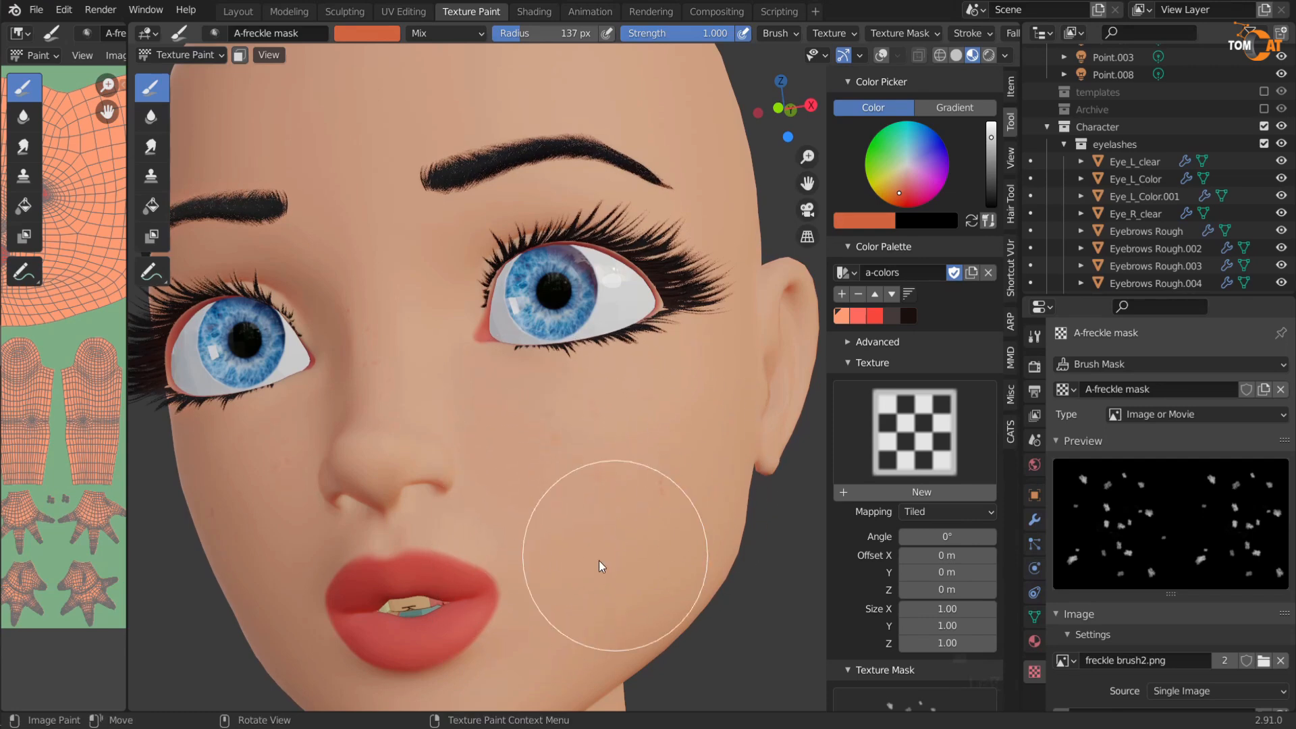
{"action": "mouse_move", "coordinate": [551, 605]}
{"action": "middle_mouse_down"}
{"action": "mouse_move", "coordinate": [698, 443]}
{"action": "mouse_move", "coordinate": [661, 459]}
{"action": "middle_mouse_up"}
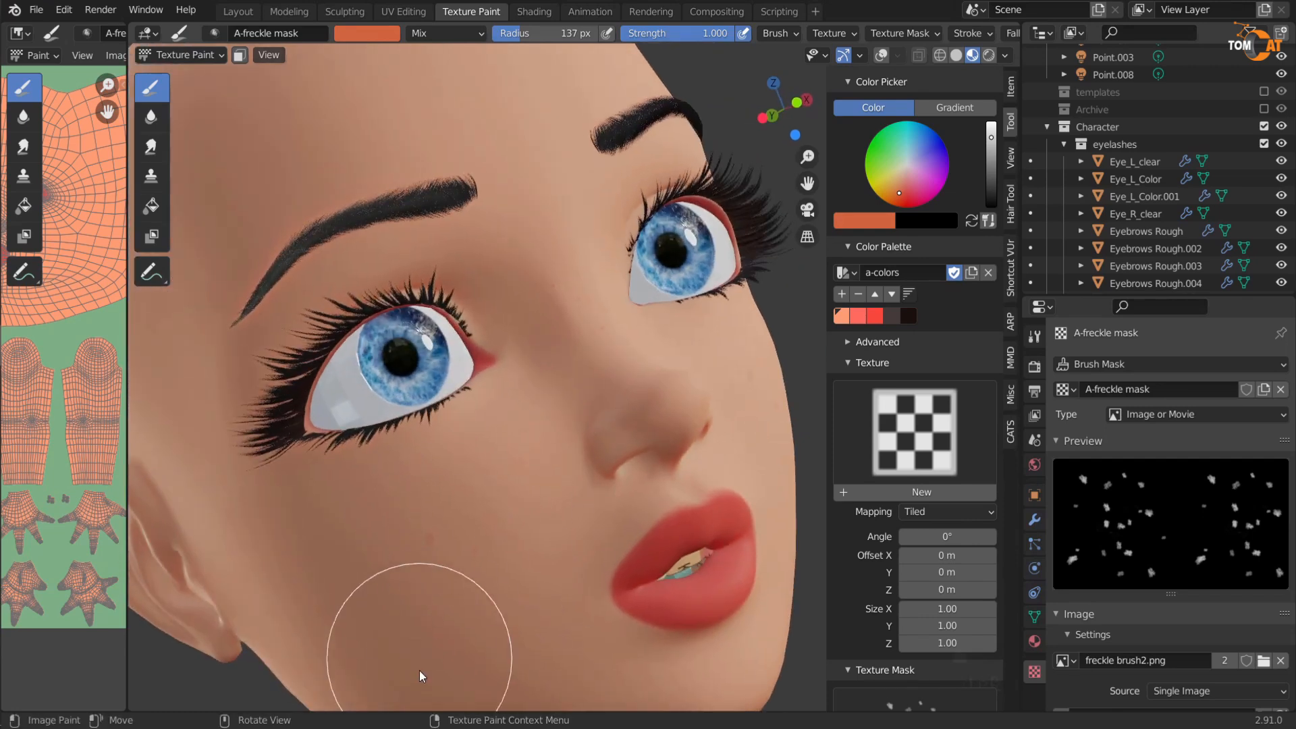
{"action": "middle_click_drag", "start_coordinate": [436, 650], "coordinate": [549, 561]}
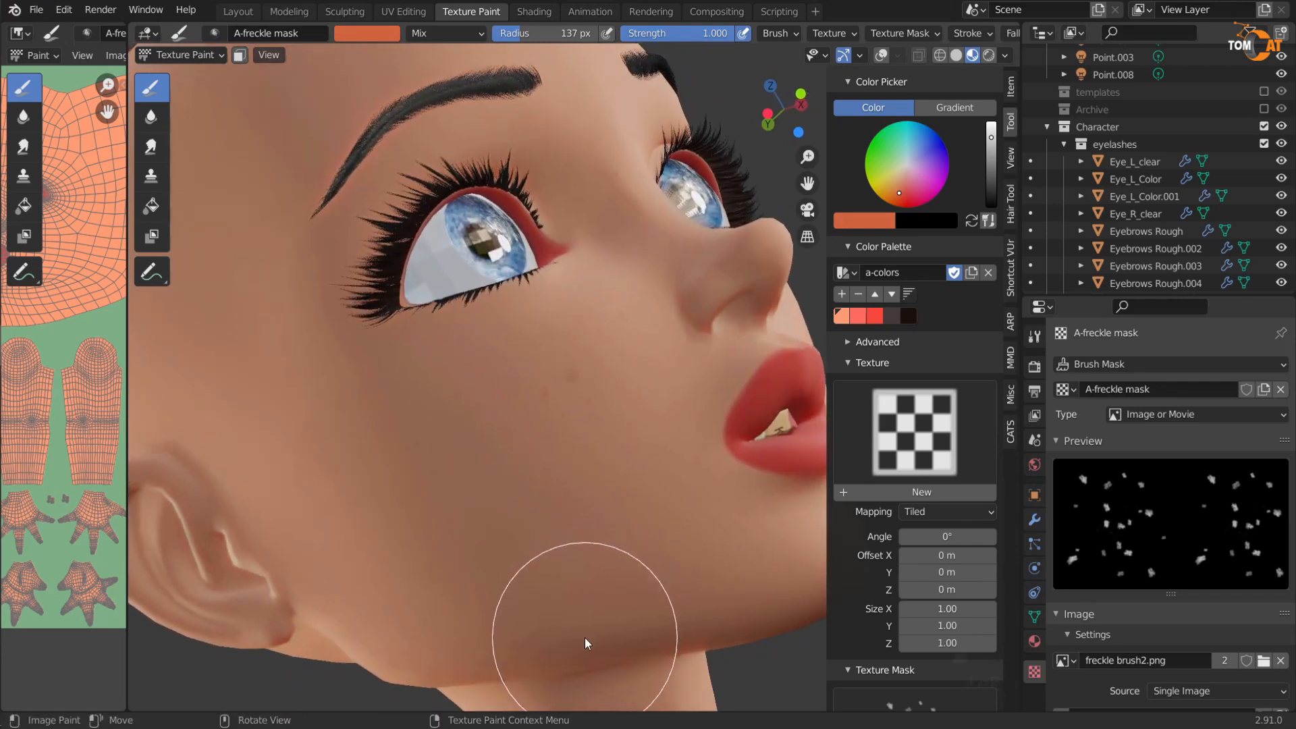
Step: Reduce the brush radius to 62 px and add small freckles below the eyes and along the nose
{"action": "mouse_move", "coordinate": [684, 580]}
{"action": "middle_mouse_down"}
{"action": "mouse_move", "coordinate": [598, 500]}
{"action": "mouse_move", "coordinate": [440, 560]}
{"action": "middle_mouse_up"}
{"action": "scroll", "coordinate": [502, 482], "scroll_direction": "up", "scroll_amount": 1}
{"action": "key", "text": "f"}
{"action": "left_click", "coordinate": [439, 463]}
{"action": "middle_click_drag", "start_coordinate": [448, 452], "coordinate": [475, 435], "text": "shift"}
{"action": "scroll", "coordinate": [508, 471], "scroll_direction": "up", "scroll_amount": 2}
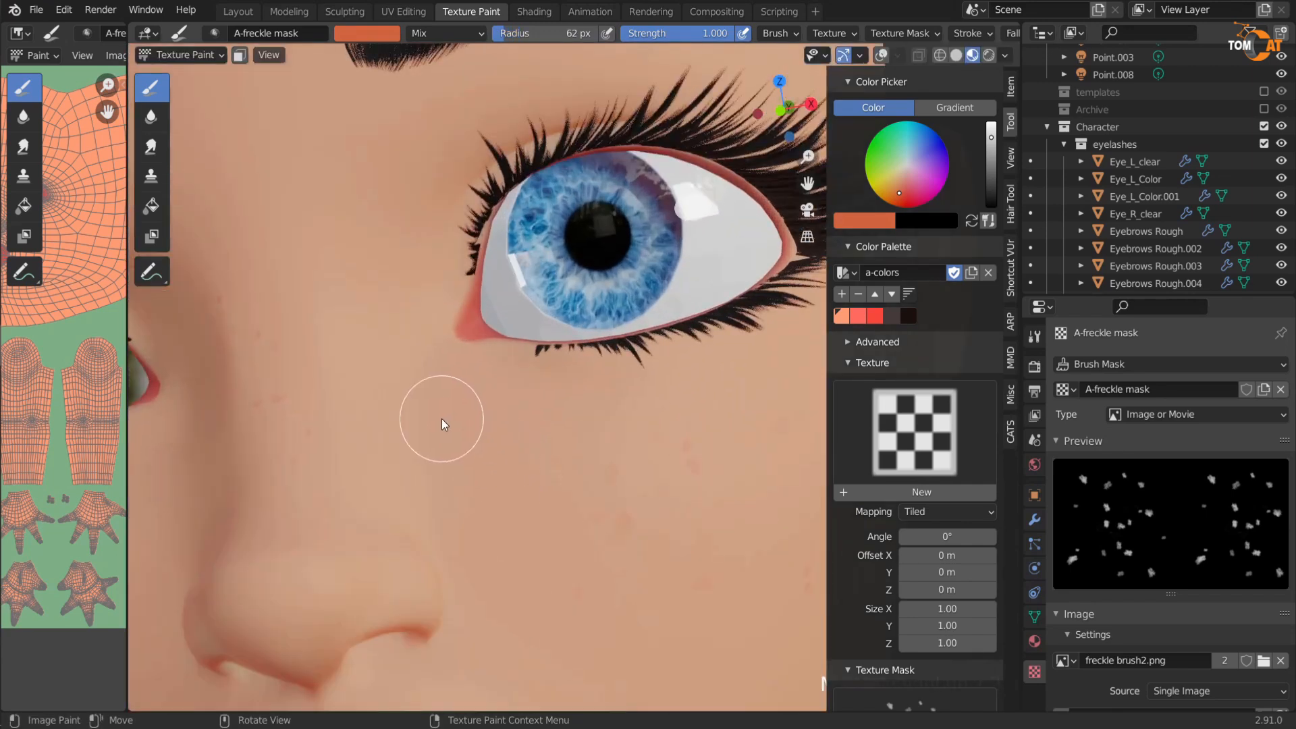
{"action": "mouse_move", "coordinate": [573, 578]}
{"action": "middle_mouse_down"}
{"action": "mouse_move", "coordinate": [724, 397]}
{"action": "mouse_move", "coordinate": [593, 498]}
{"action": "middle_mouse_up"}
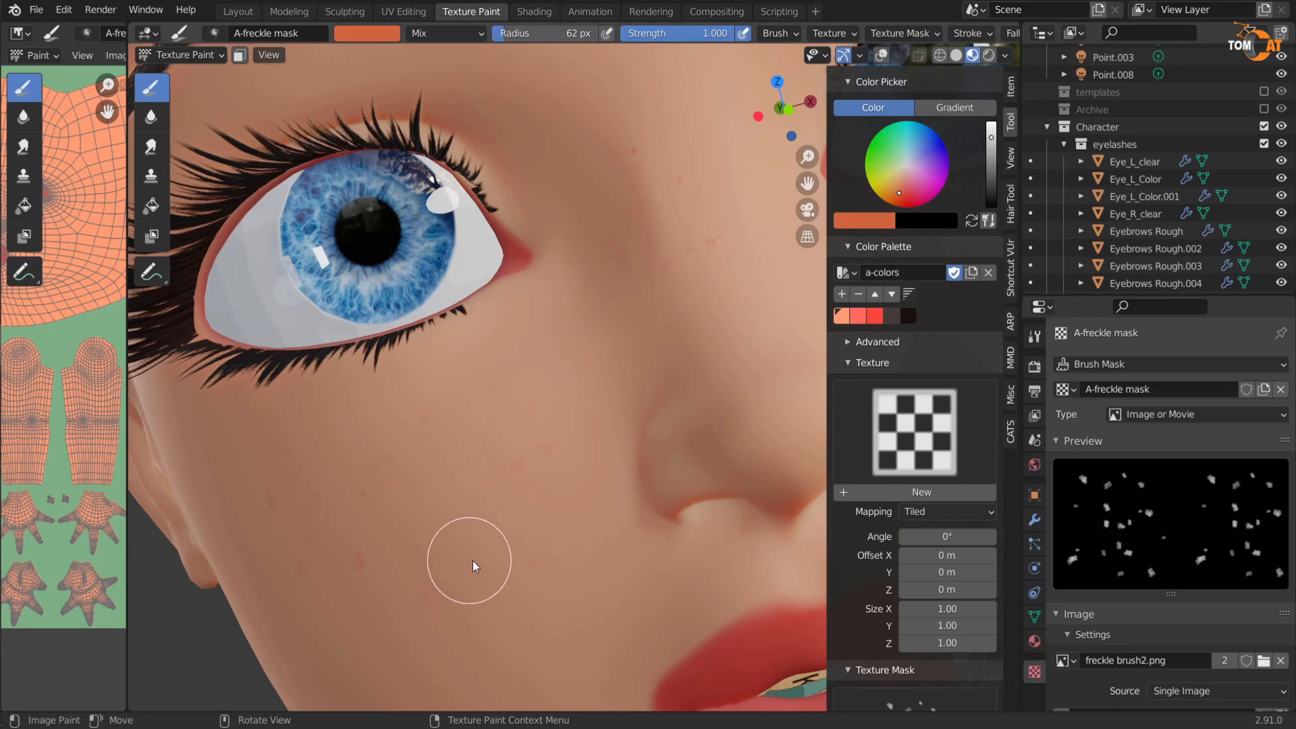
{"action": "scroll", "coordinate": [472, 560], "scroll_direction": "down", "scroll_amount": 4}
{"action": "scroll", "coordinate": [487, 525], "scroll_direction": "up", "scroll_amount": 1}
{"action": "scroll", "coordinate": [545, 508], "scroll_direction": "up", "scroll_amount": 3}
{"action": "middle_click_drag", "start_coordinate": [563, 525], "coordinate": [565, 537]}
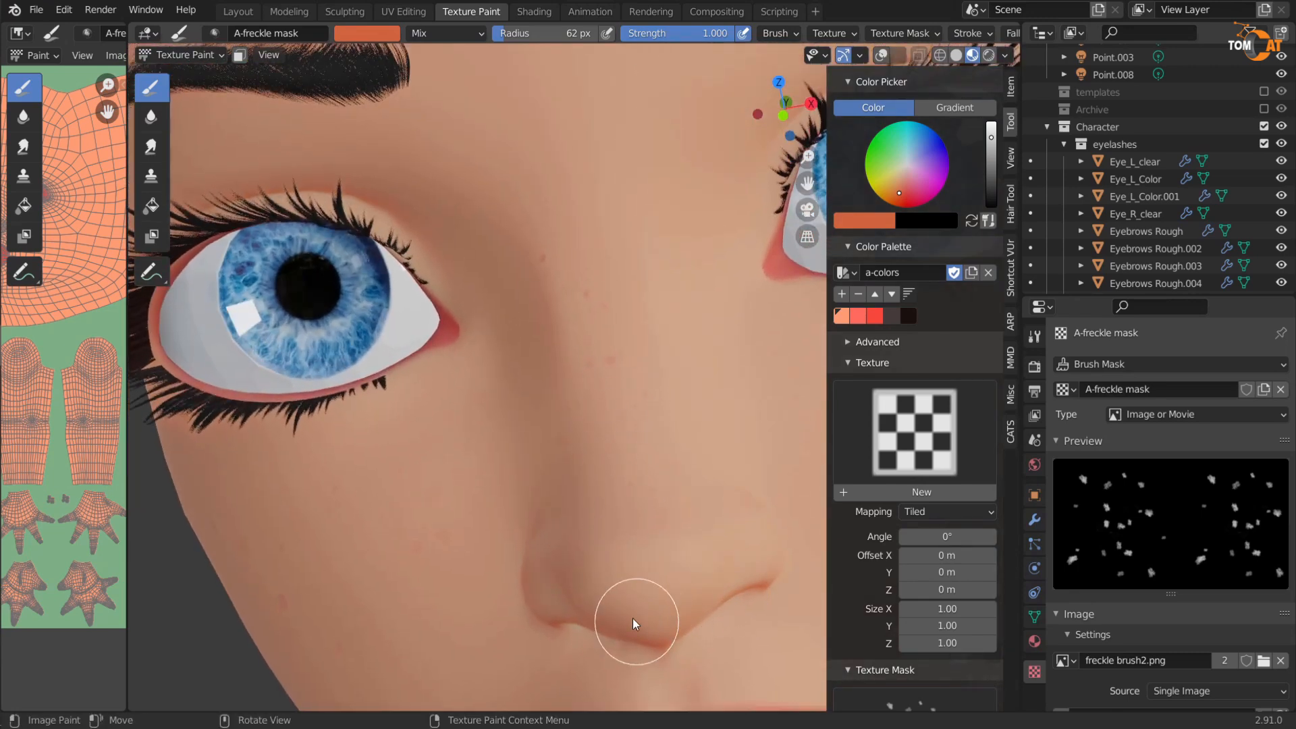
Step: Check the freckles across the whole face and examine those on the left cheek at close range
{"action": "scroll", "coordinate": [524, 528], "scroll_direction": "down", "scroll_amount": 1}
{"action": "scroll", "coordinate": [525, 528], "scroll_direction": "down", "scroll_amount": 2}
{"action": "middle_click_drag", "start_coordinate": [524, 528], "coordinate": [361, 440]}
{"action": "mouse_move", "coordinate": [516, 460]}
{"action": "middle_mouse_down"}
{"action": "mouse_move", "coordinate": [405, 405]}
{"action": "mouse_move", "coordinate": [581, 442]}
{"action": "middle_mouse_up"}
{"action": "scroll", "coordinate": [440, 404], "scroll_direction": "down", "scroll_amount": 2}
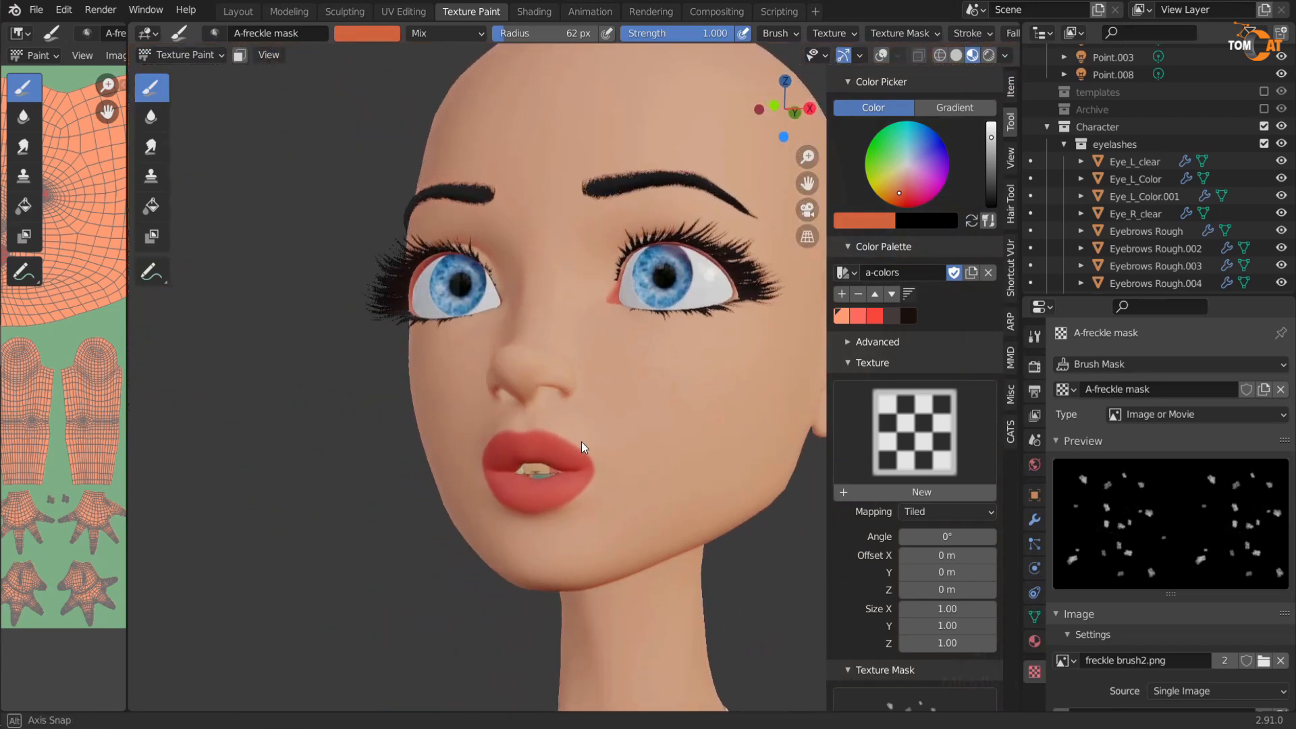
{"action": "scroll", "coordinate": [616, 480], "scroll_direction": "up", "scroll_amount": 1}
{"action": "scroll", "coordinate": [593, 483], "scroll_direction": "up", "scroll_amount": 1}
{"action": "mouse_move", "coordinate": [575, 488]}
{"action": "middle_mouse_down"}
{"action": "mouse_move", "coordinate": [515, 431]}
{"action": "mouse_move", "coordinate": [541, 410]}
{"action": "mouse_move", "coordinate": [690, 404]}
{"action": "mouse_move", "coordinate": [484, 412]}
{"action": "middle_mouse_up"}
{"action": "scroll", "coordinate": [468, 408], "scroll_direction": "up", "scroll_amount": 2}
{"action": "scroll", "coordinate": [479, 395], "scroll_direction": "up", "scroll_amount": 5}
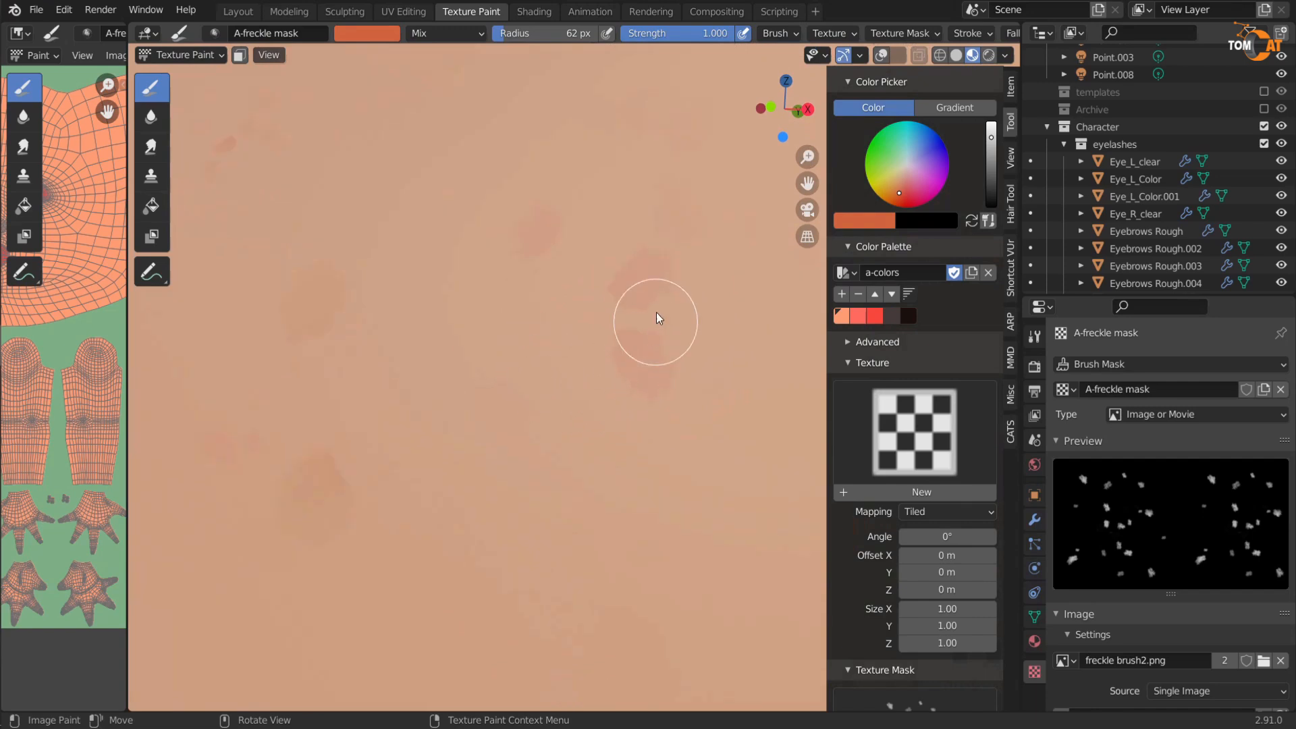
Step: Switch to the Soften brush with a 96 px radius and blur the edges of the left cheek's freckles
{"action": "left_click", "coordinate": [144, 112]}
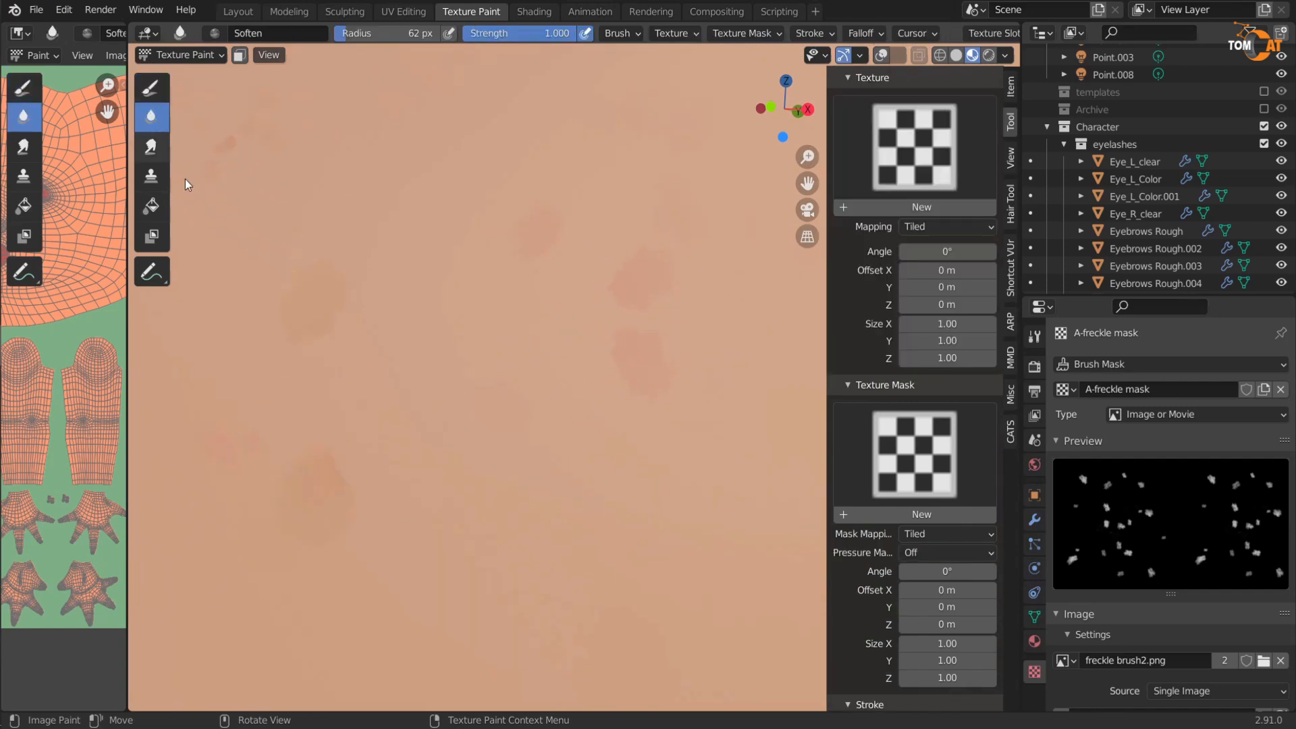
{"action": "scroll", "coordinate": [572, 345], "scroll_direction": "down", "scroll_amount": 6}
{"action": "middle_click_drag", "start_coordinate": [571, 337], "coordinate": [496, 321]}
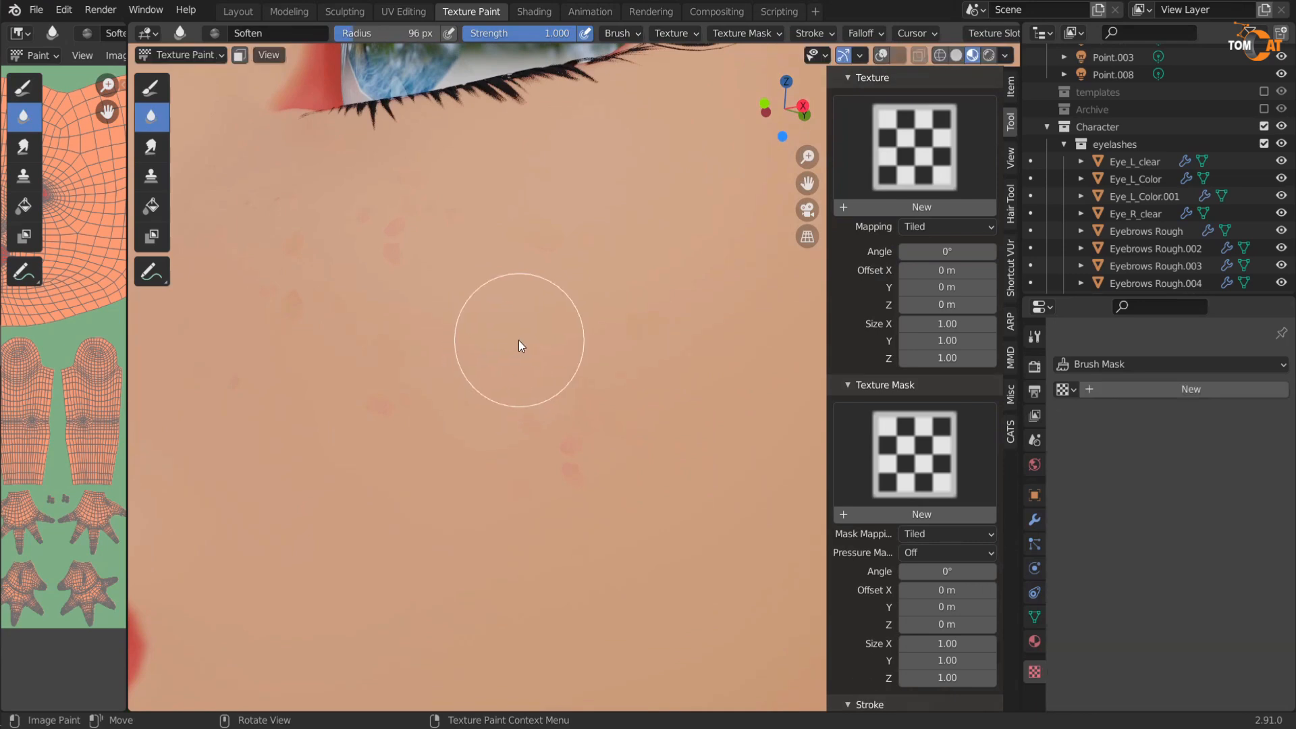
{"action": "scroll", "coordinate": [518, 340], "scroll_direction": "down", "scroll_amount": 5}
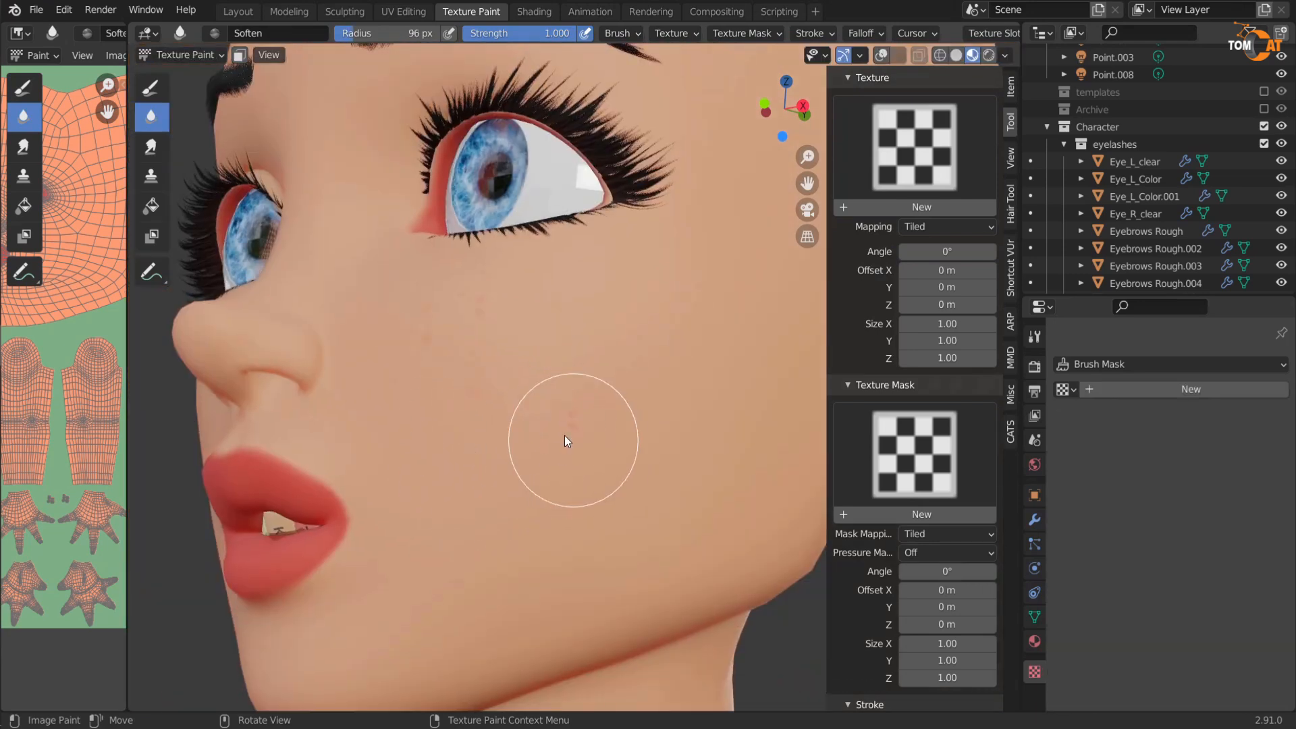
{"action": "middle_click_drag", "start_coordinate": [567, 439], "coordinate": [616, 485]}
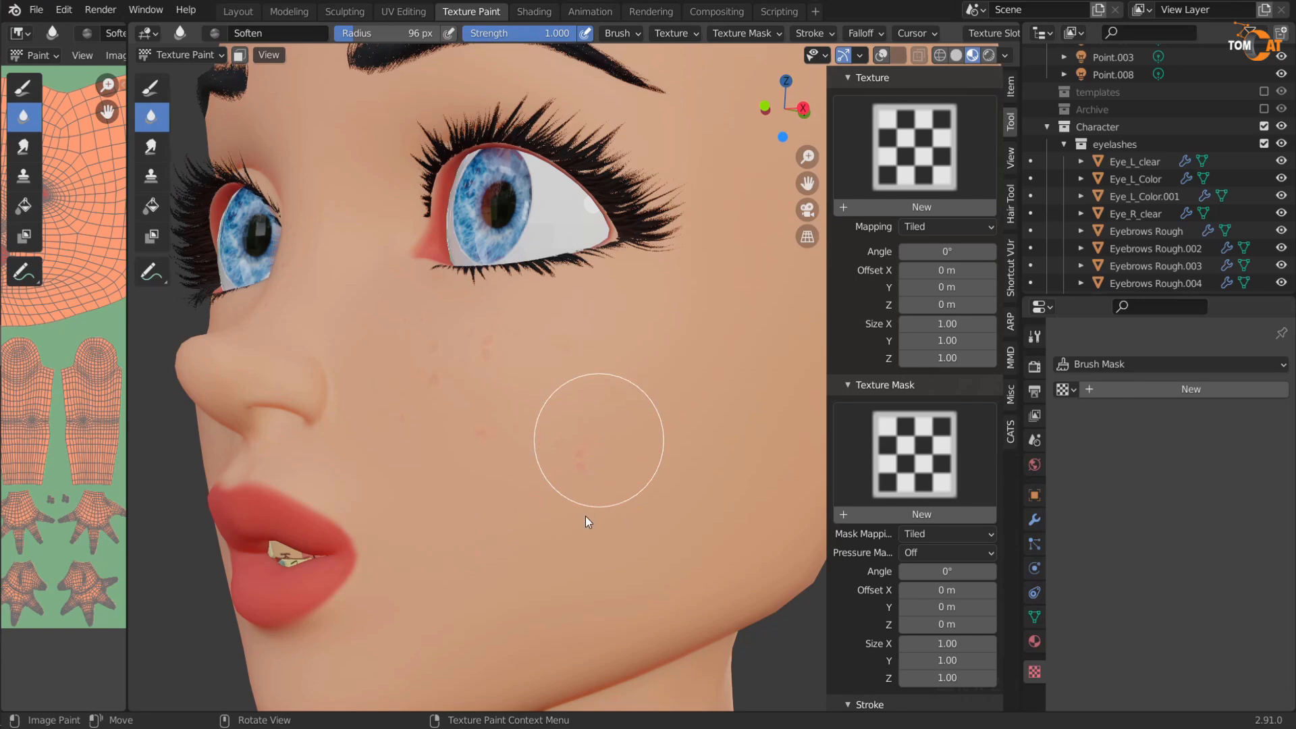
Step: Lower the Soften brush strength to 0.491 and gently soften the freckles on both cheeks
{"action": "scroll", "coordinate": [565, 546], "scroll_direction": "up", "scroll_amount": 5}
{"action": "scroll", "coordinate": [520, 464], "scroll_direction": "down", "scroll_amount": 3}
{"action": "left_click_drag", "start_coordinate": [555, 39], "coordinate": [516, 41]}
{"action": "middle_click_drag", "start_coordinate": [585, 395], "coordinate": [581, 400]}
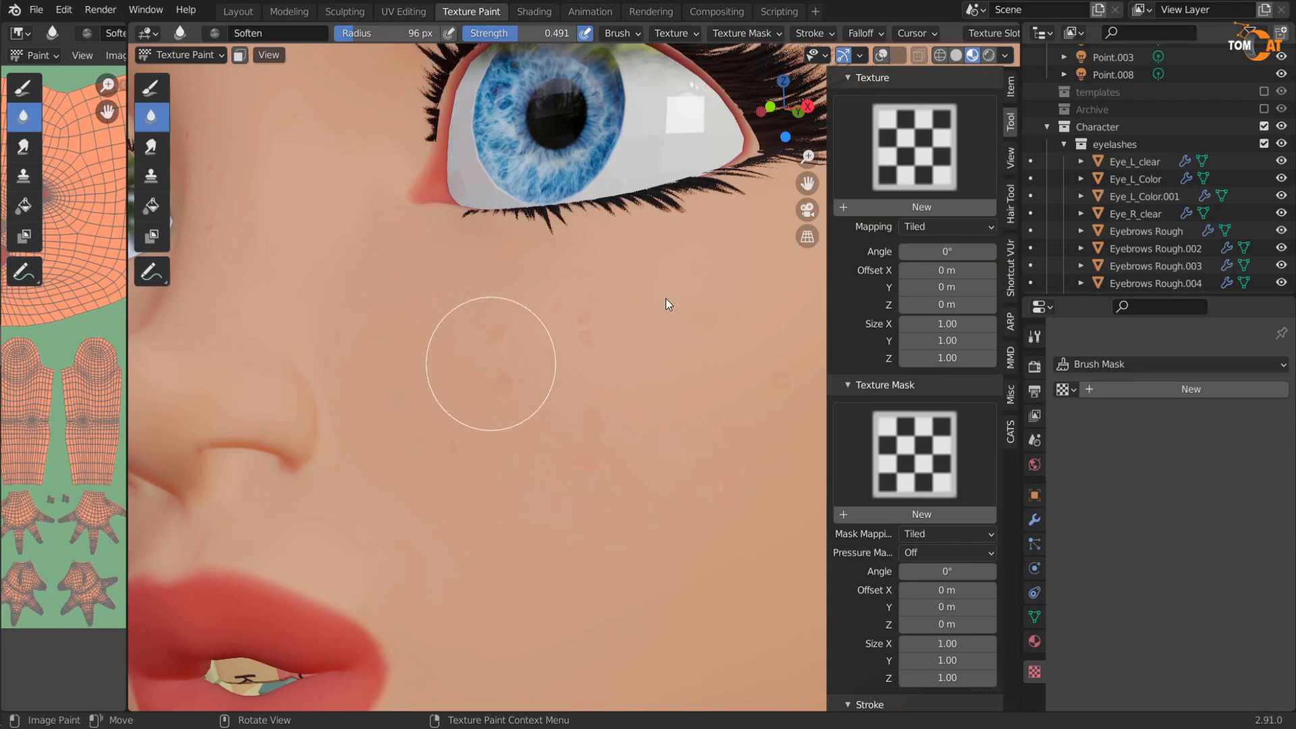
{"action": "scroll", "coordinate": [665, 298], "scroll_direction": "down", "scroll_amount": 4}
{"action": "middle_click_drag", "start_coordinate": [463, 407], "coordinate": [714, 426]}
{"action": "scroll", "coordinate": [386, 477], "scroll_direction": "up", "scroll_amount": 2}
{"action": "middle_click_drag", "start_coordinate": [385, 476], "coordinate": [656, 278]}
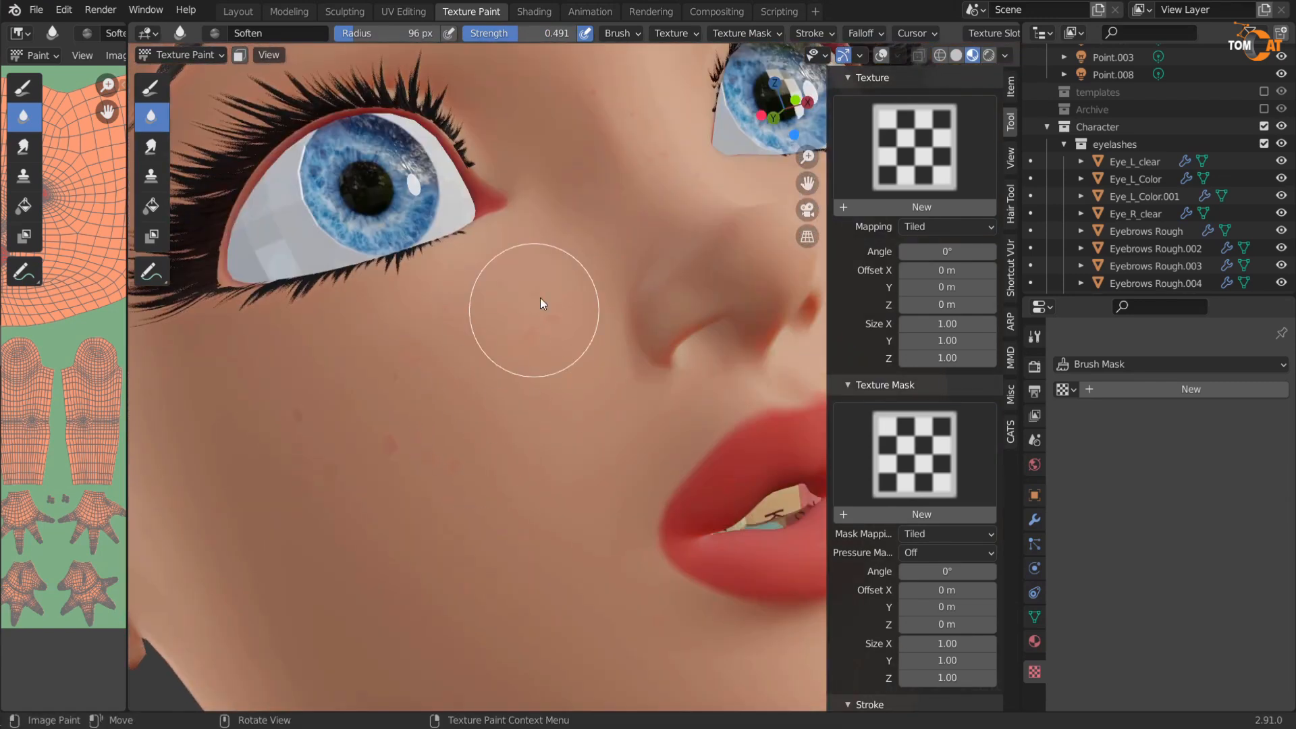
Step: Check the softened freckles across the face and save the painted Aut-alb texture image
{"action": "scroll", "coordinate": [512, 405], "scroll_direction": "down", "scroll_amount": 5}
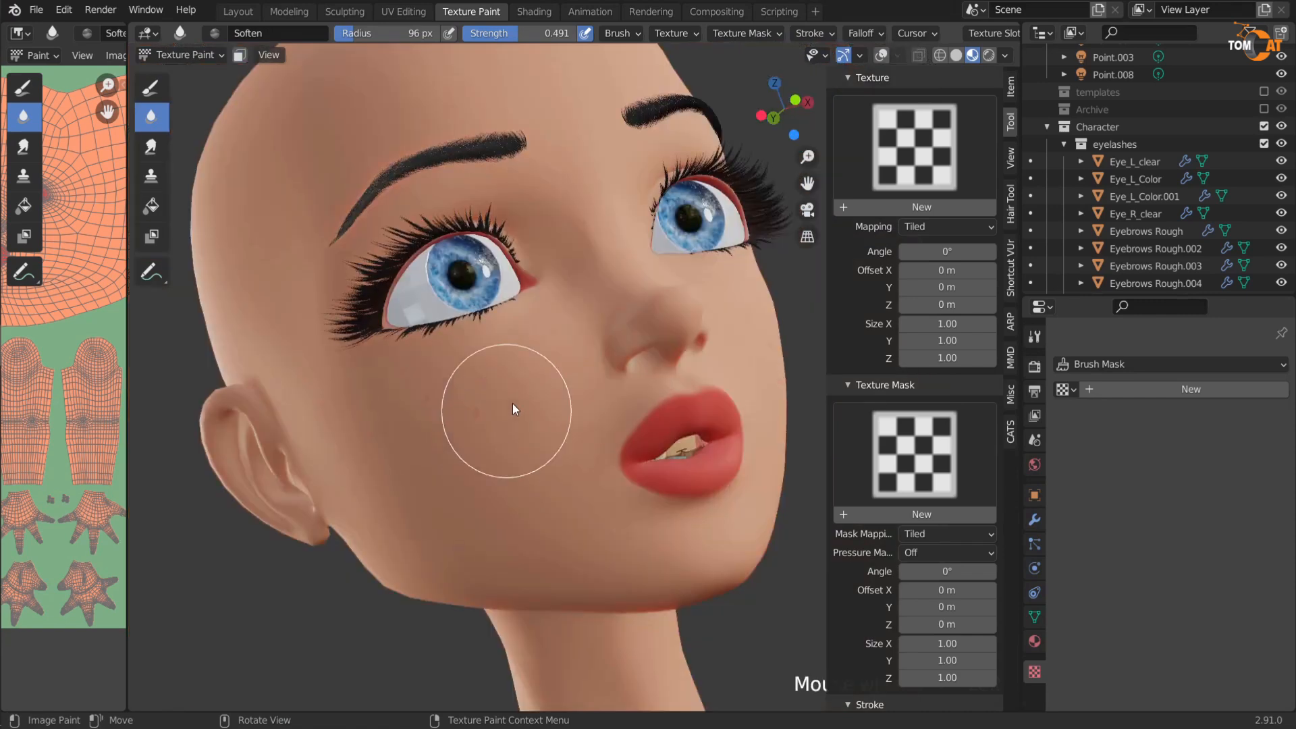
{"action": "scroll", "coordinate": [512, 409], "scroll_direction": "down", "scroll_amount": 3}
{"action": "middle_click_drag", "start_coordinate": [358, 289], "coordinate": [456, 452]}
{"action": "scroll", "coordinate": [456, 452], "scroll_direction": "up", "scroll_amount": 2}
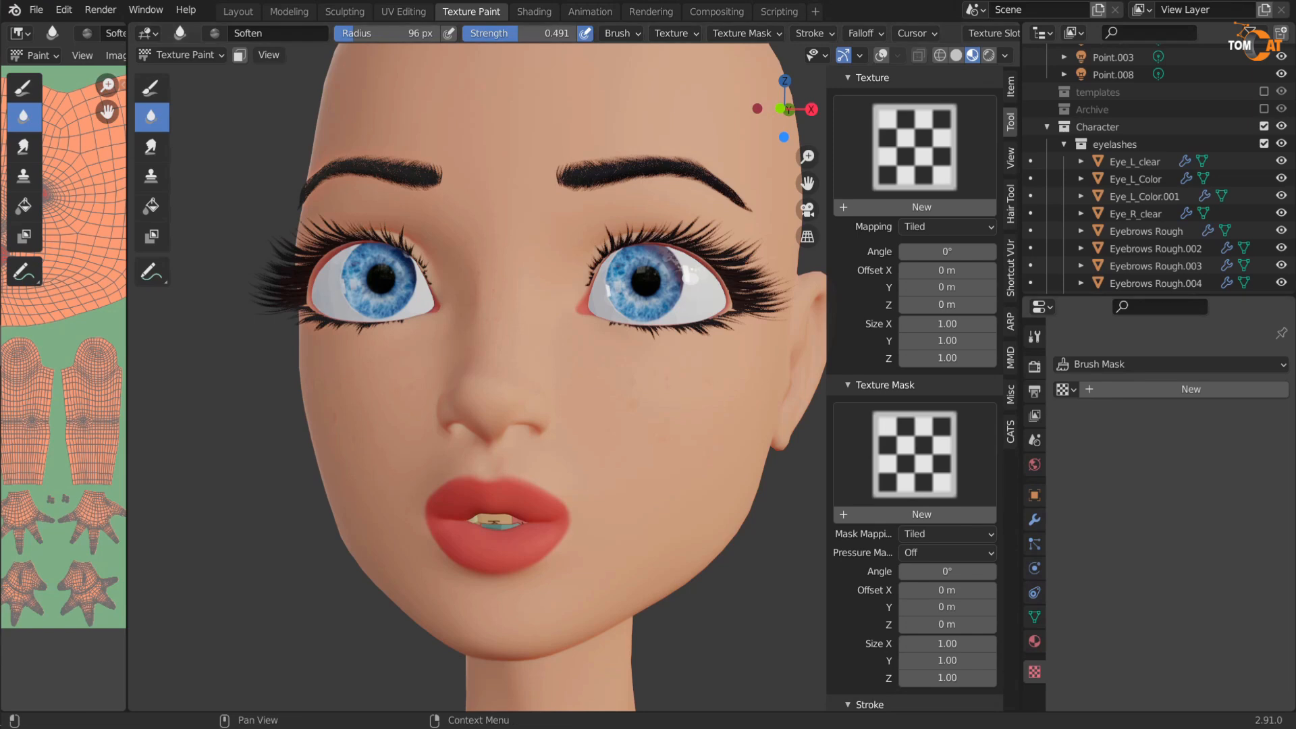
{"action": "scroll", "coordinate": [915, 338], "scroll_direction": "up", "scroll_amount": 15}
{"action": "left_click", "coordinate": [116, 55]}
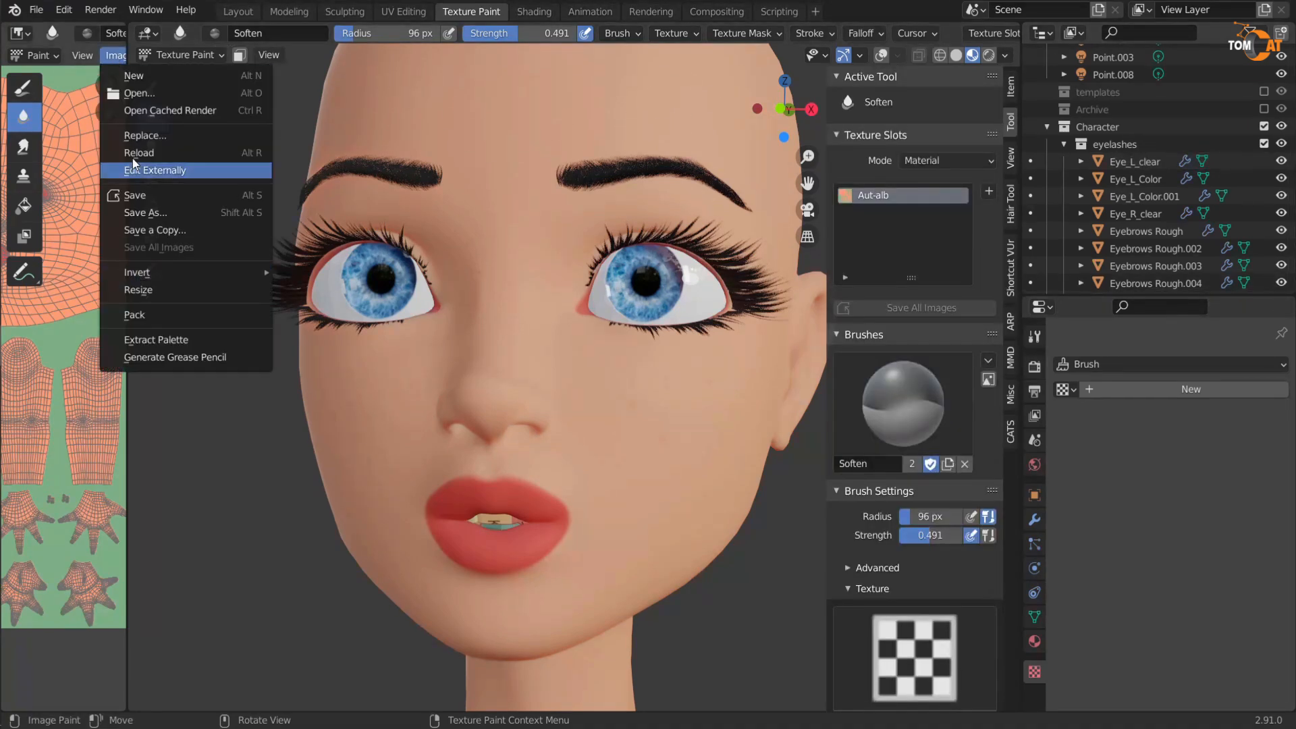
{"action": "left_click", "coordinate": [140, 195]}
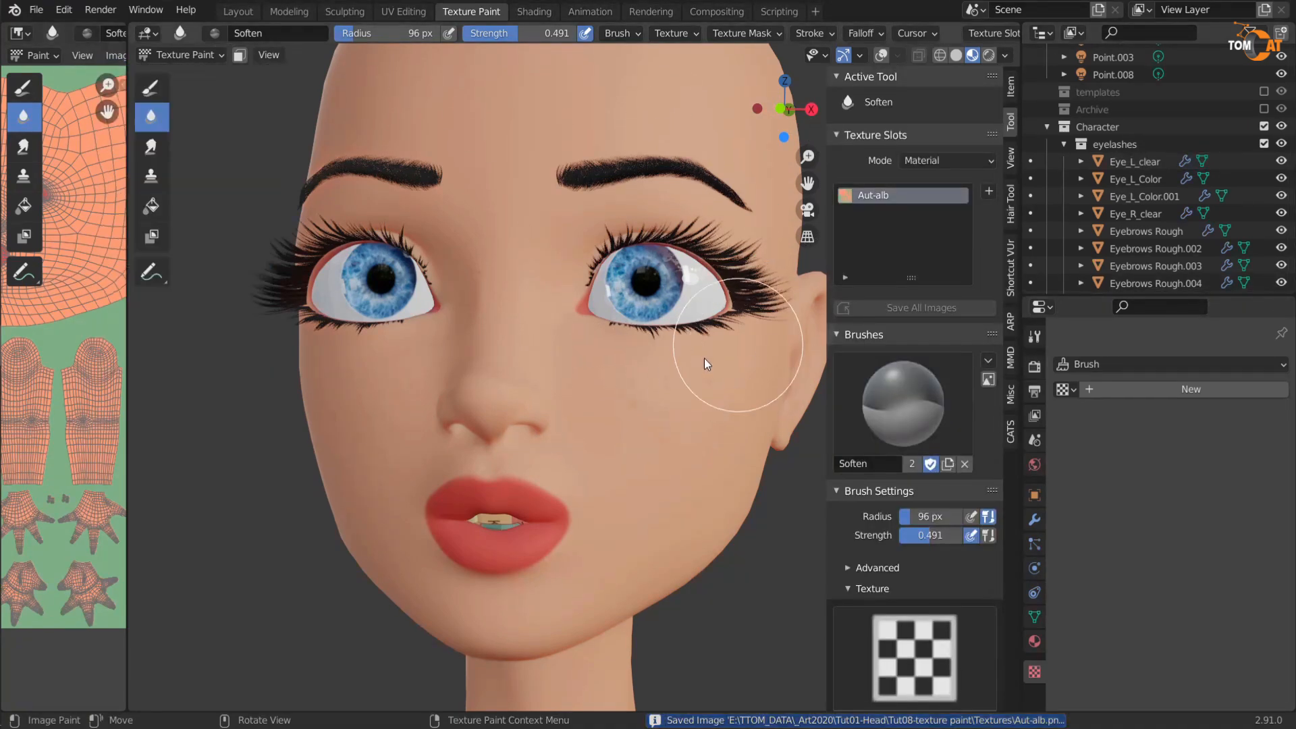
Step: Switch the body from Texture Paint to Object Mode and display the viewport overlays
{"action": "middle_click_drag", "start_coordinate": [604, 353], "coordinate": [591, 342]}
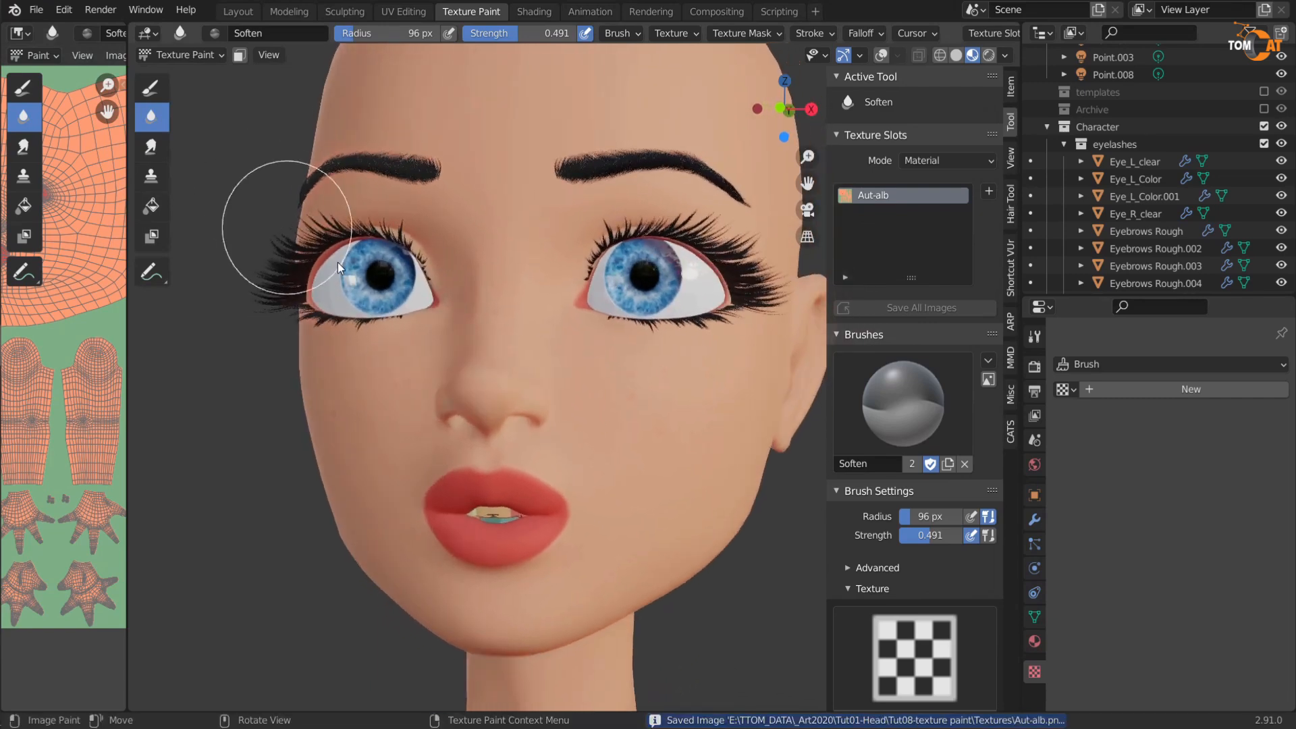
{"action": "middle_click_drag", "start_coordinate": [418, 324], "coordinate": [432, 343]}
{"action": "mouse_move", "coordinate": [623, 479]}
{"action": "middle_mouse_down"}
{"action": "mouse_move", "coordinate": [616, 450]}
{"action": "mouse_move", "coordinate": [594, 458]}
{"action": "middle_mouse_up"}
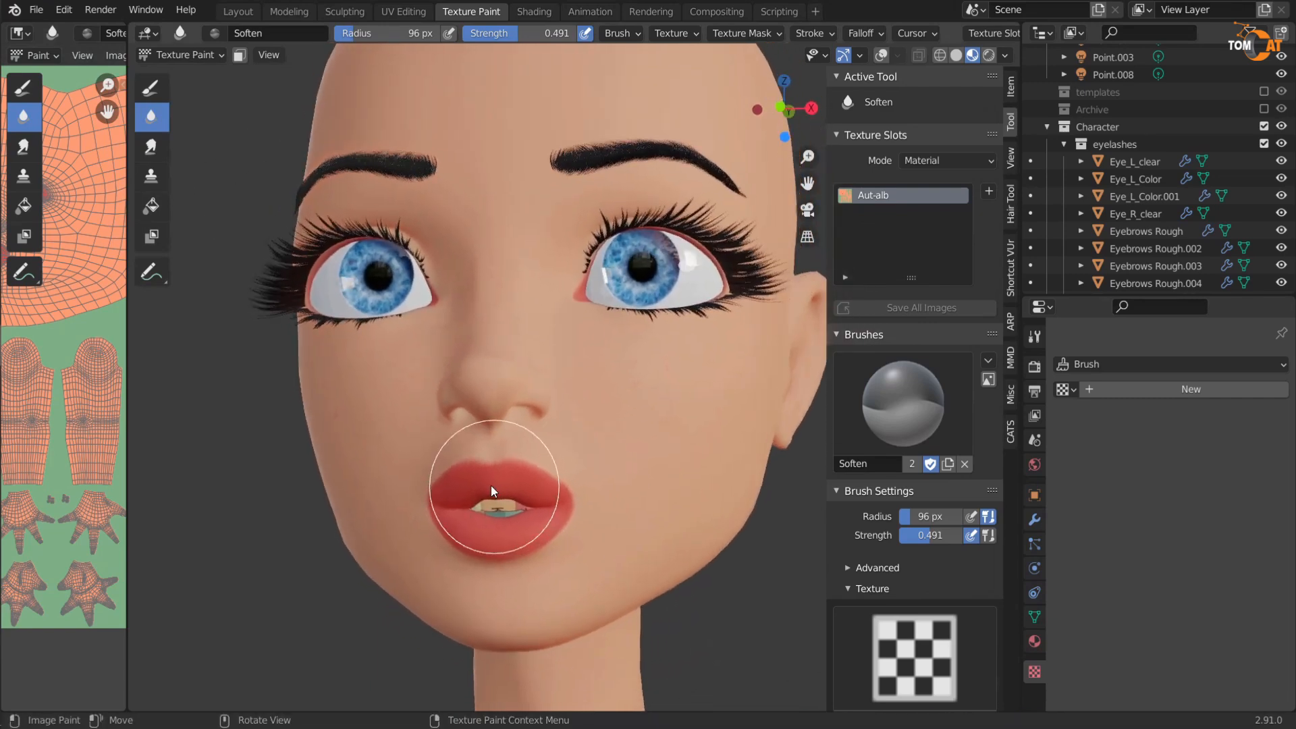
{"action": "left_click", "coordinate": [189, 54]}
{"action": "left_click", "coordinate": [193, 73]}
{"action": "key", "text": "shift+alt+z"}
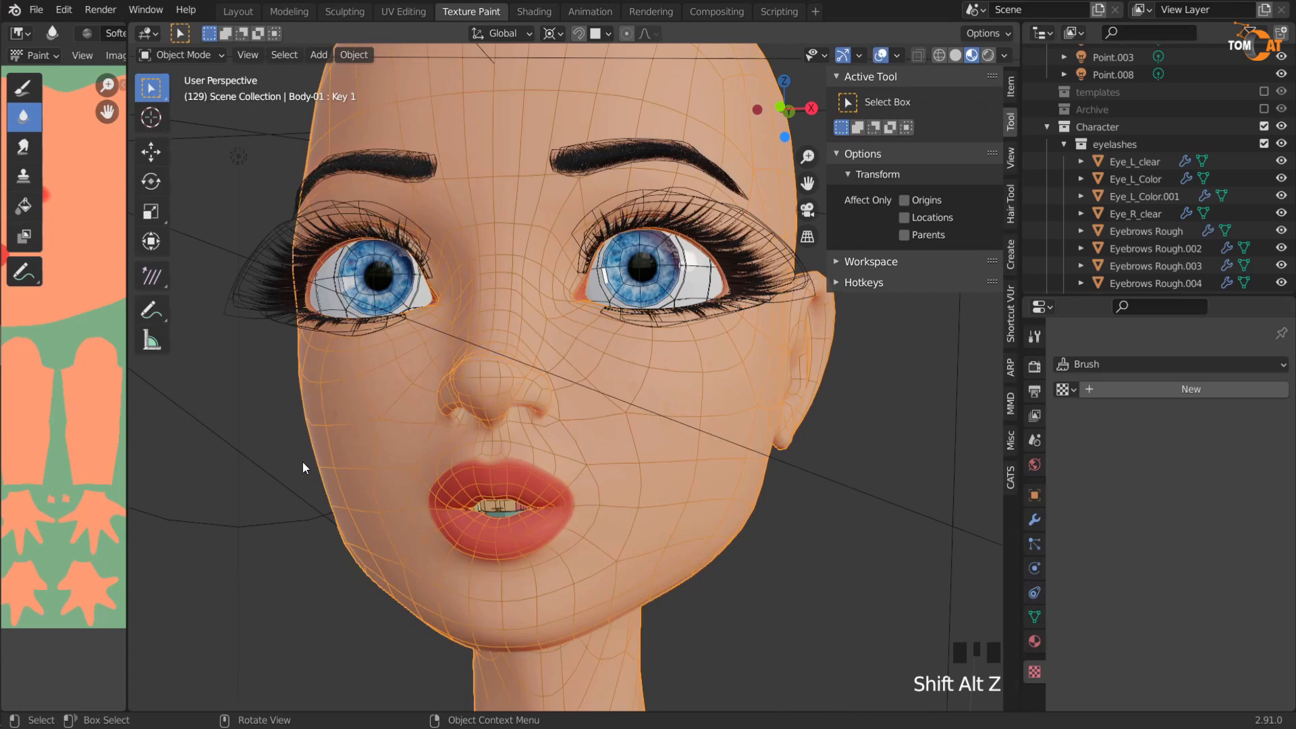
Step: Clear the selection and reselect the body mesh
{"action": "middle_click_drag", "start_coordinate": [524, 531], "coordinate": [529, 549]}
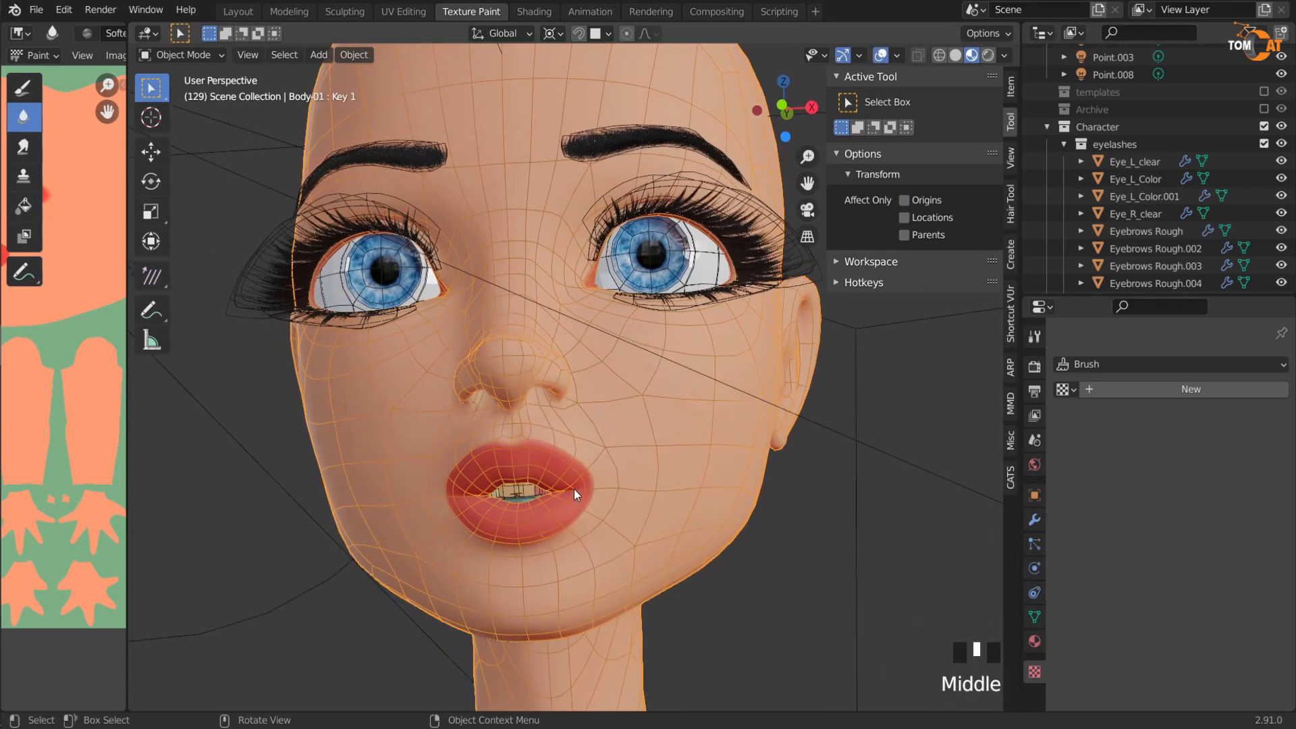
{"action": "middle_click_drag", "start_coordinate": [669, 504], "coordinate": [648, 521]}
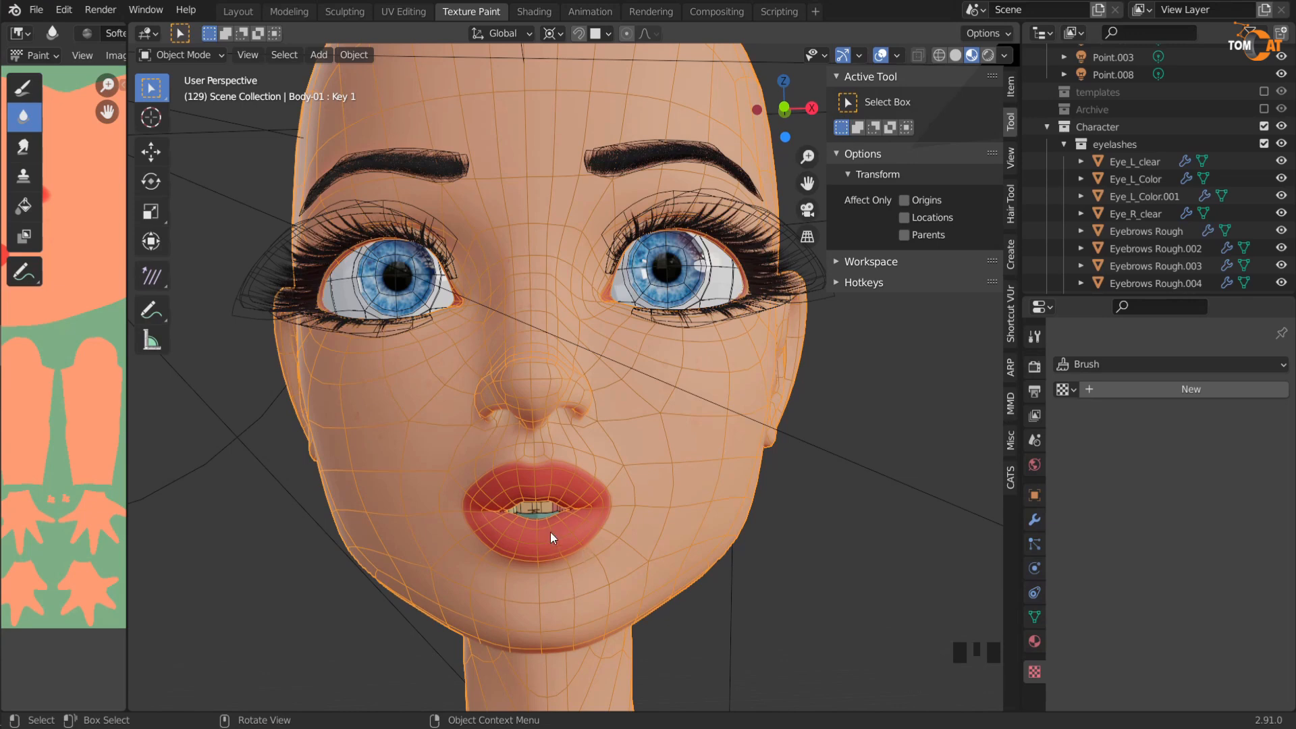
{"action": "left_click", "coordinate": [823, 569]}
{"action": "left_click", "coordinate": [804, 542]}
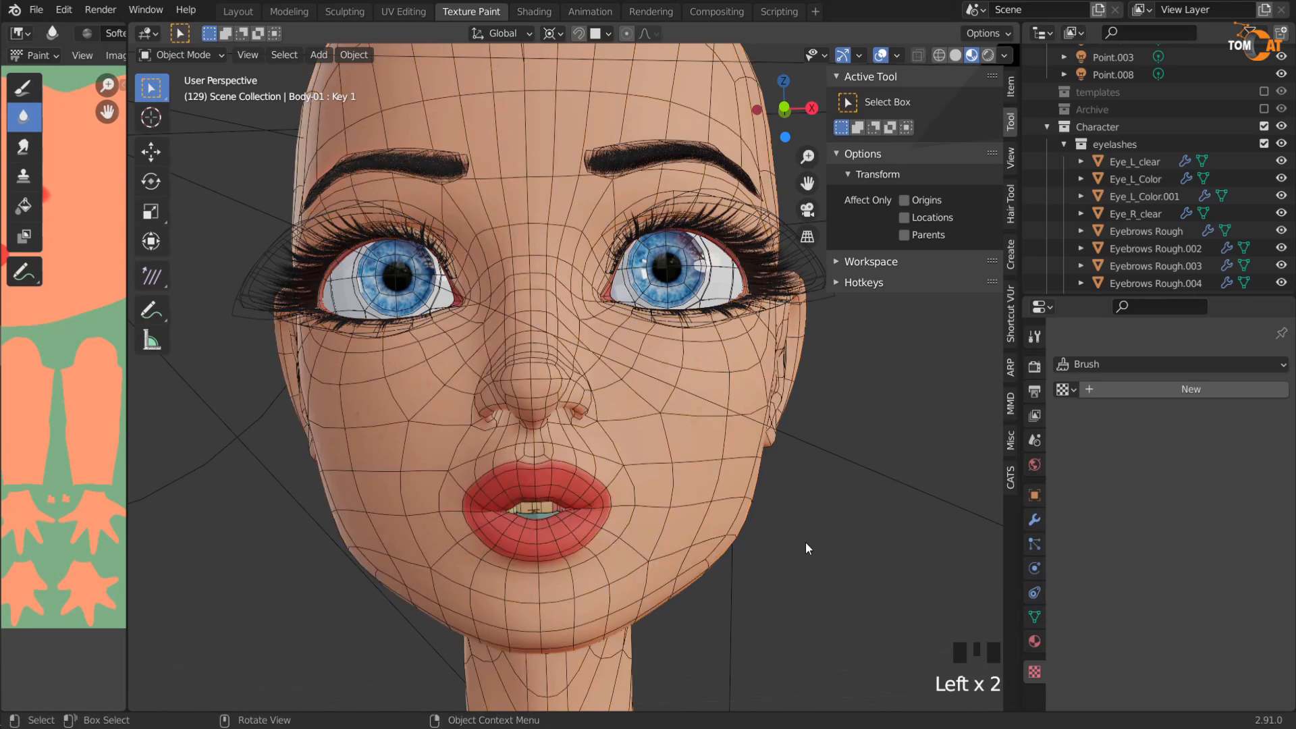
{"action": "middle_click_drag", "start_coordinate": [587, 473], "coordinate": [536, 434]}
{"action": "left_click", "coordinate": [429, 440]}
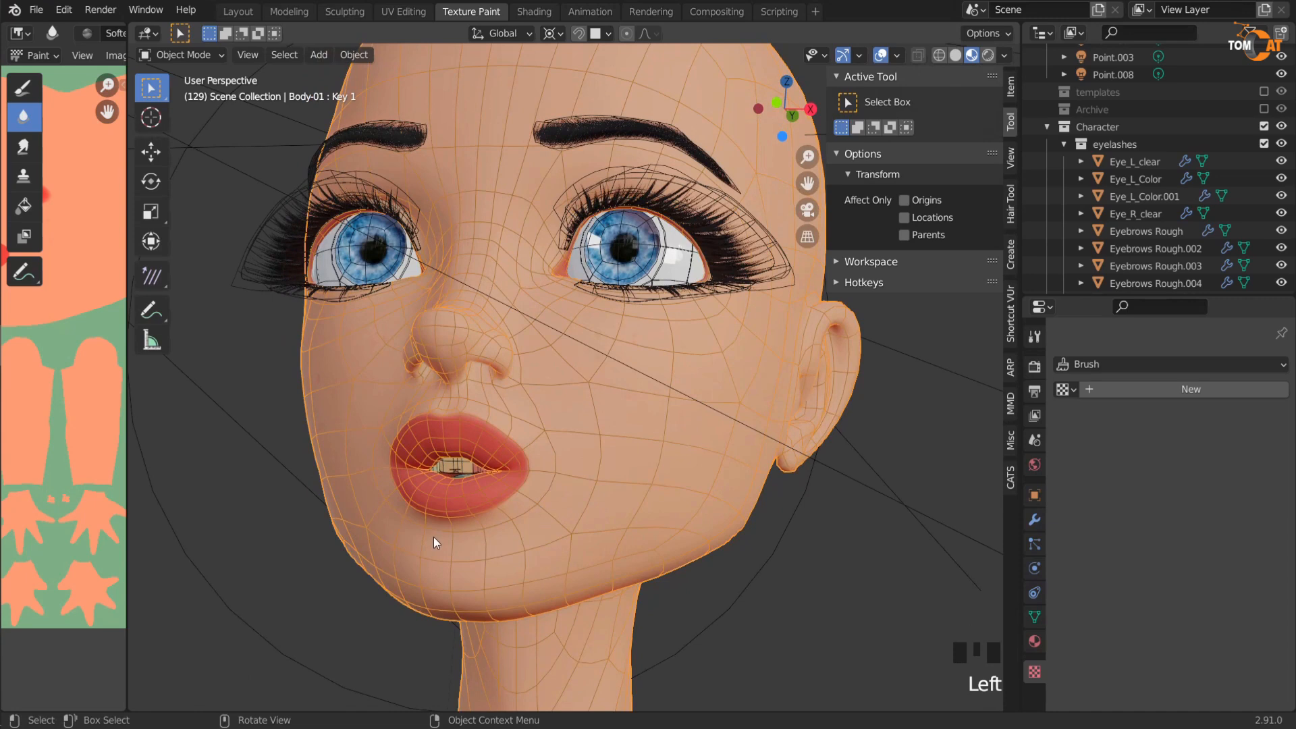
Step: Examine the mouth opening up close, then hide the viewport overlays for a clean view of the face
{"action": "scroll", "coordinate": [433, 530], "scroll_direction": "up", "scroll_amount": 2}
{"action": "middle_click_drag", "start_coordinate": [432, 523], "coordinate": [431, 533]}
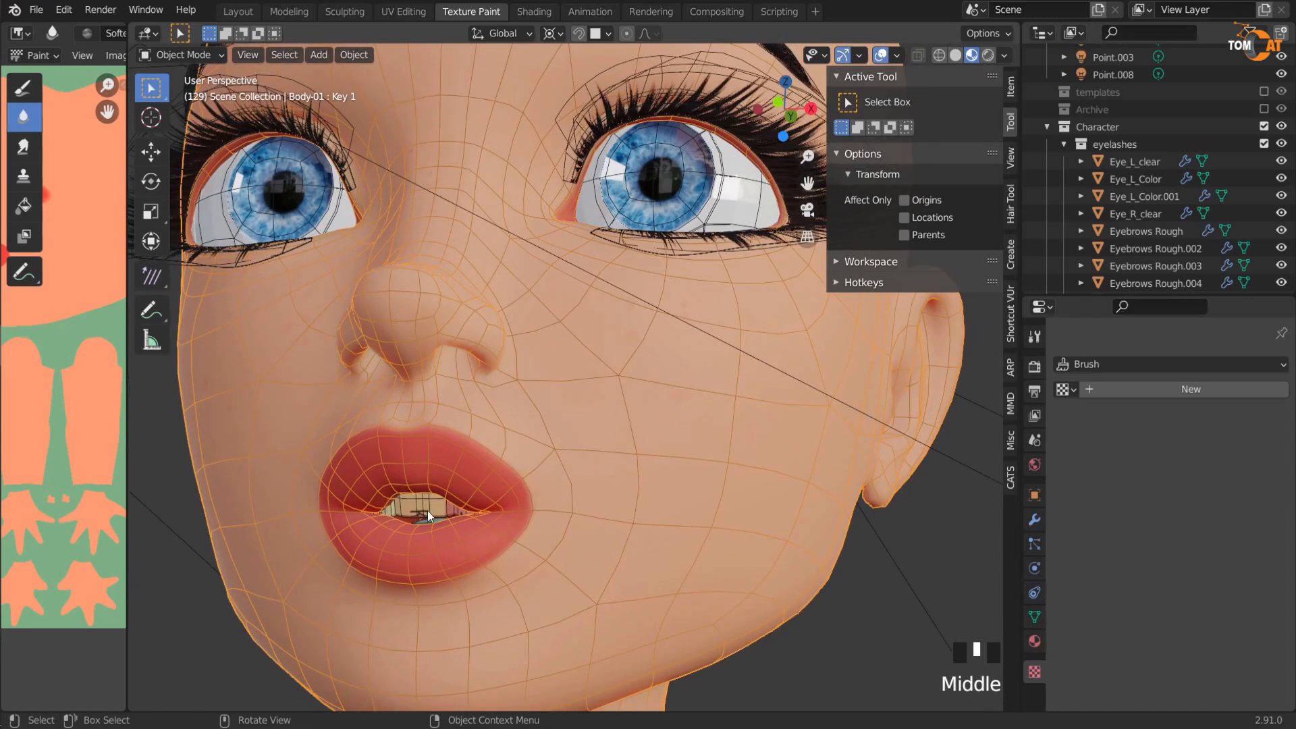
{"action": "key", "text": "shift+alt+z"}
{"action": "middle_click_drag", "start_coordinate": [501, 403], "coordinate": [560, 453]}
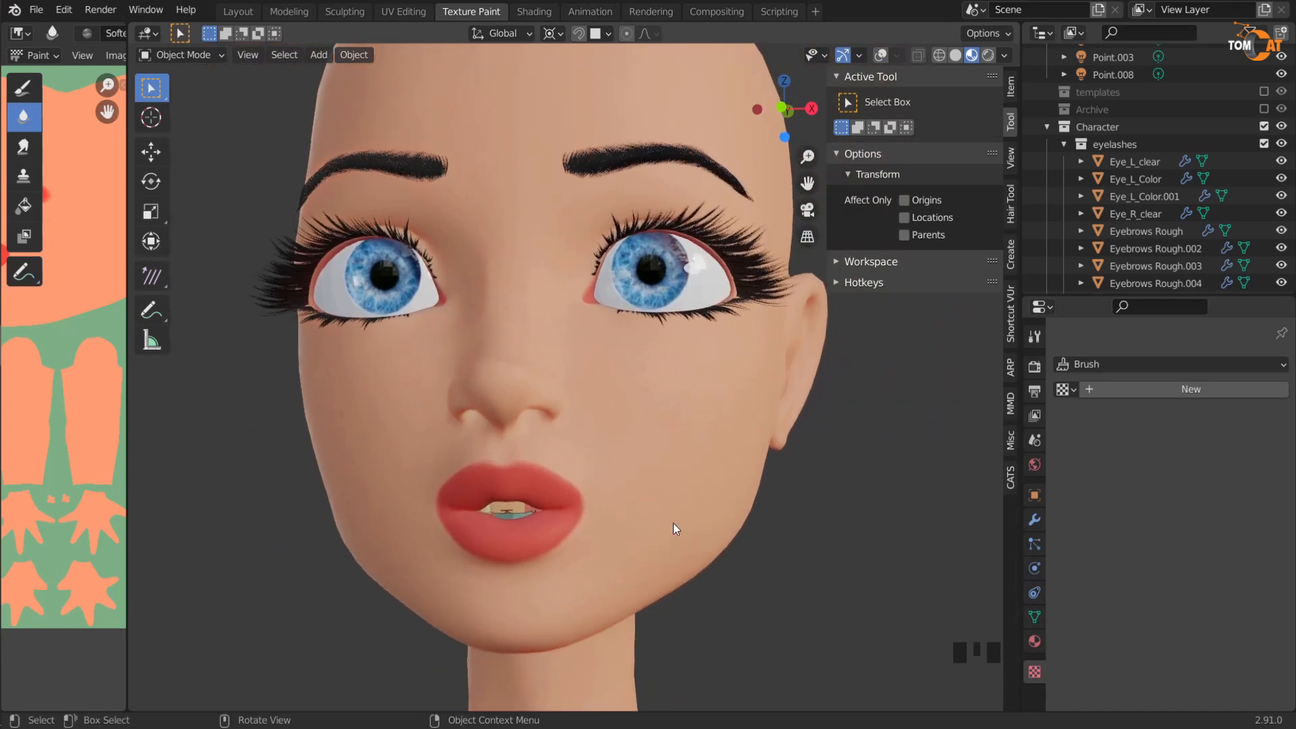
Step: Show the viewport overlays and enable the body's Key 1 shape key
{"action": "key", "text": "shift+alt+z"}
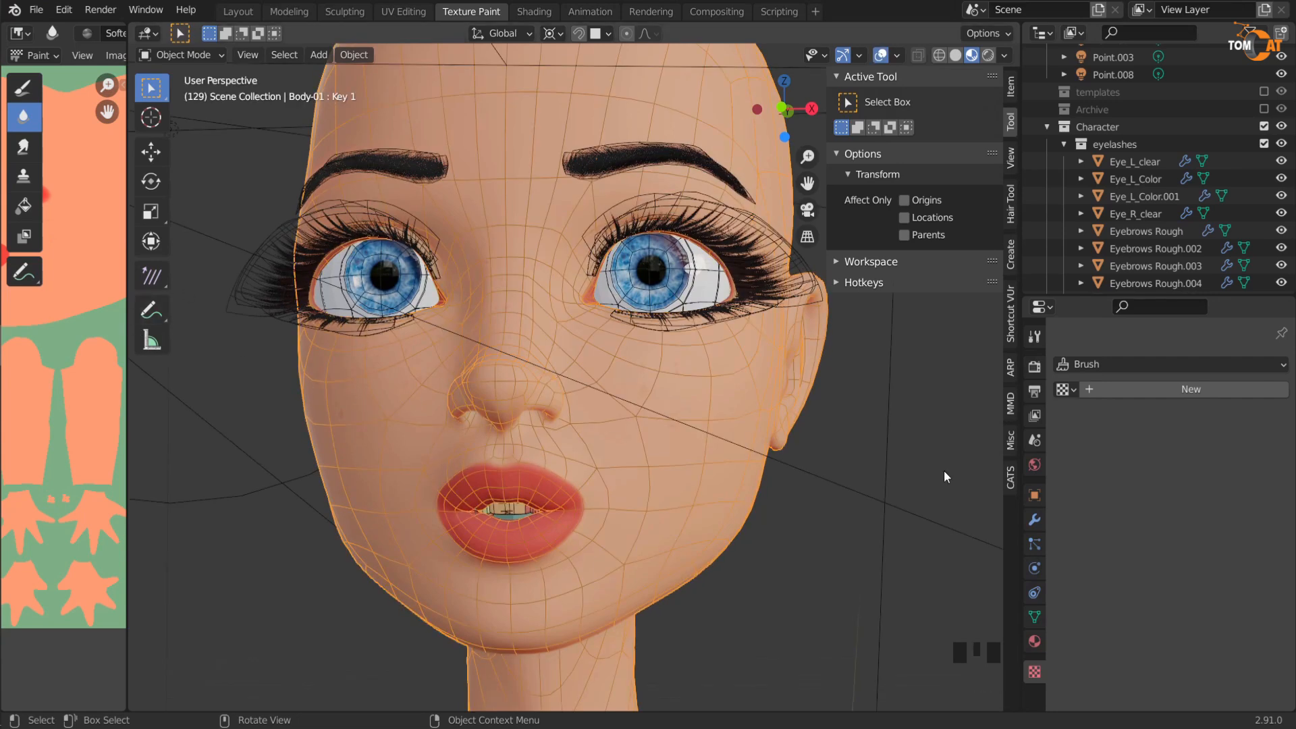
{"action": "left_click", "coordinate": [1033, 616]}
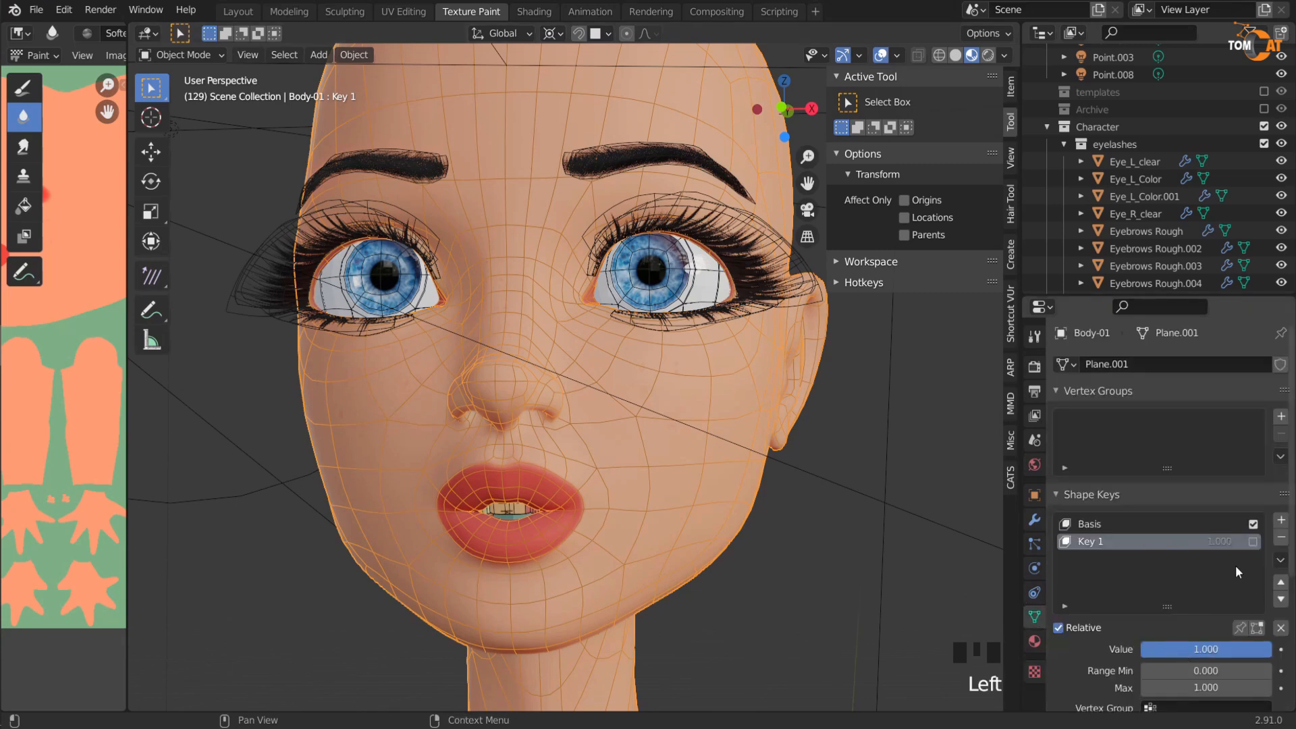
{"action": "left_click", "coordinate": [1254, 540]}
{"action": "middle_click_drag", "start_coordinate": [503, 435], "coordinate": [482, 451]}
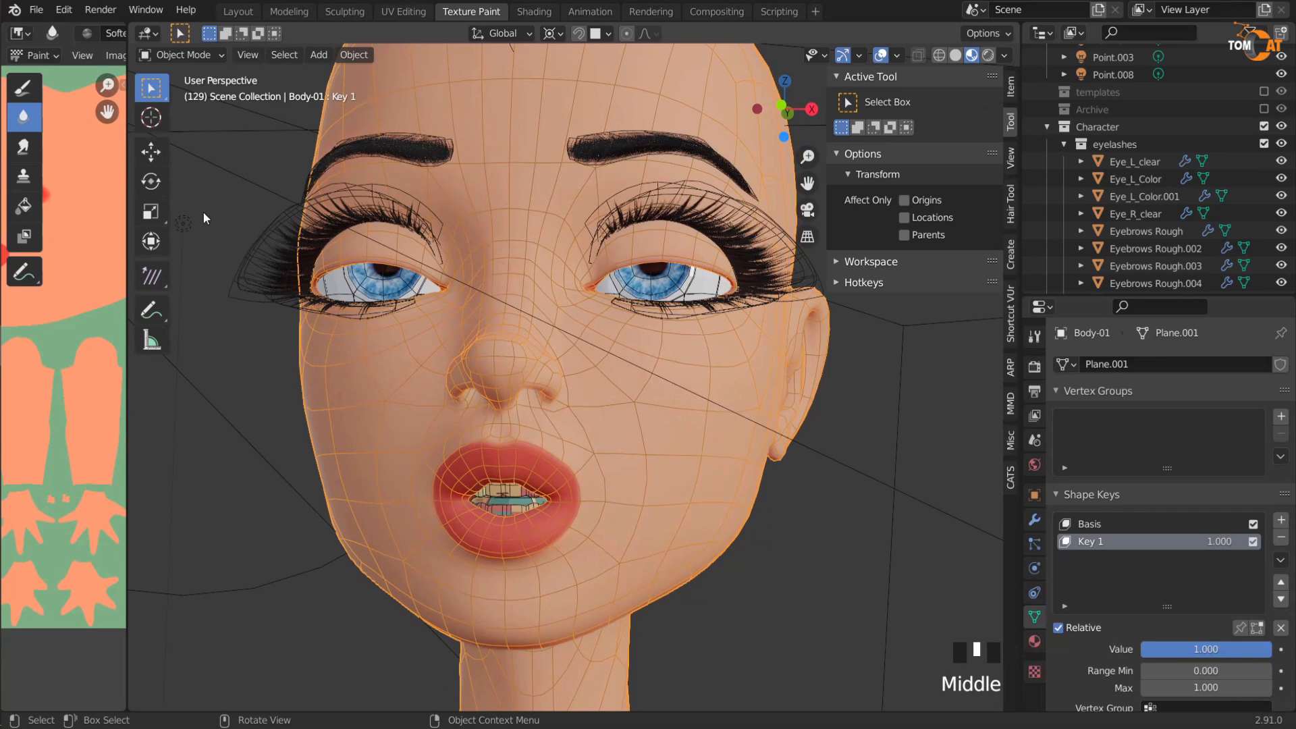
Step: Enter Edit Mode on the body and select the face loop along the inner edge of the upper lip
{"action": "key", "text": "Tab"}
{"action": "middle_click_drag", "start_coordinate": [512, 512], "coordinate": [493, 348]}
{"action": "scroll", "coordinate": [515, 376], "scroll_direction": "up", "scroll_amount": 3}
{"action": "scroll", "coordinate": [491, 368], "scroll_direction": "up", "scroll_amount": 5}
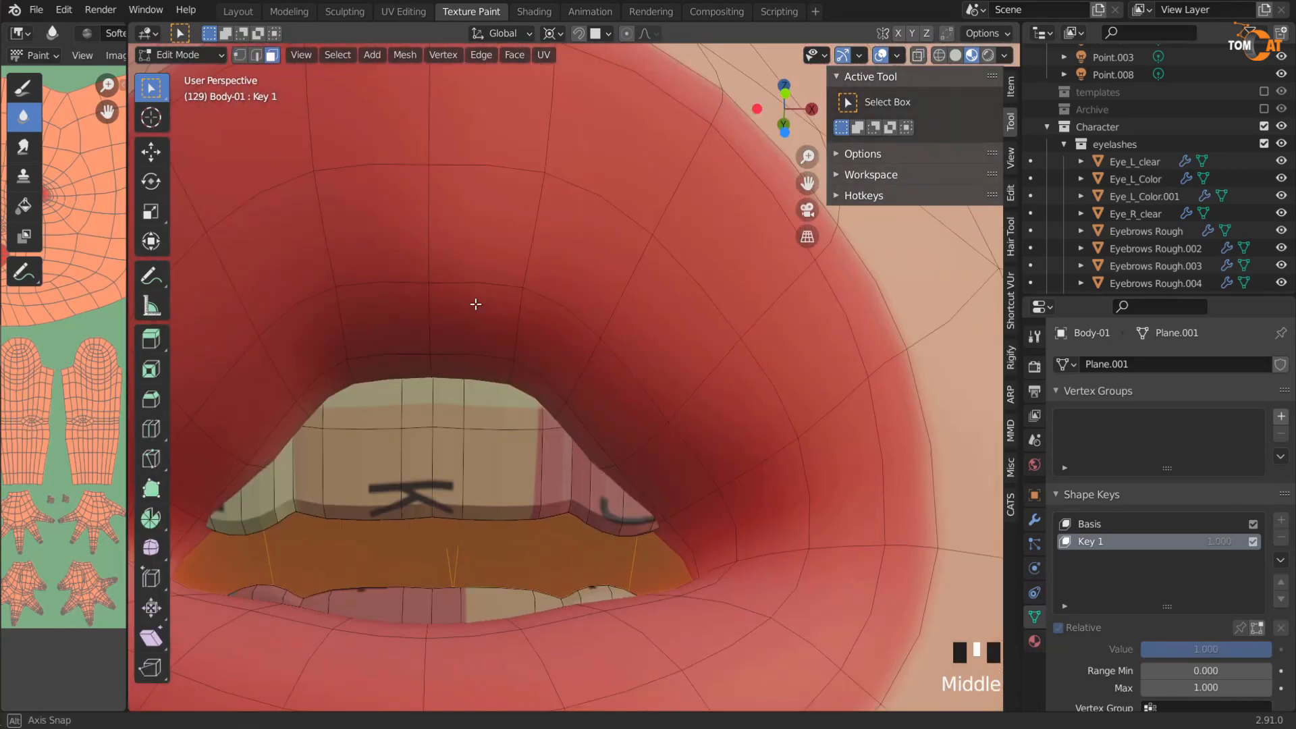
{"action": "left_click", "coordinate": [508, 370], "text": "alt"}
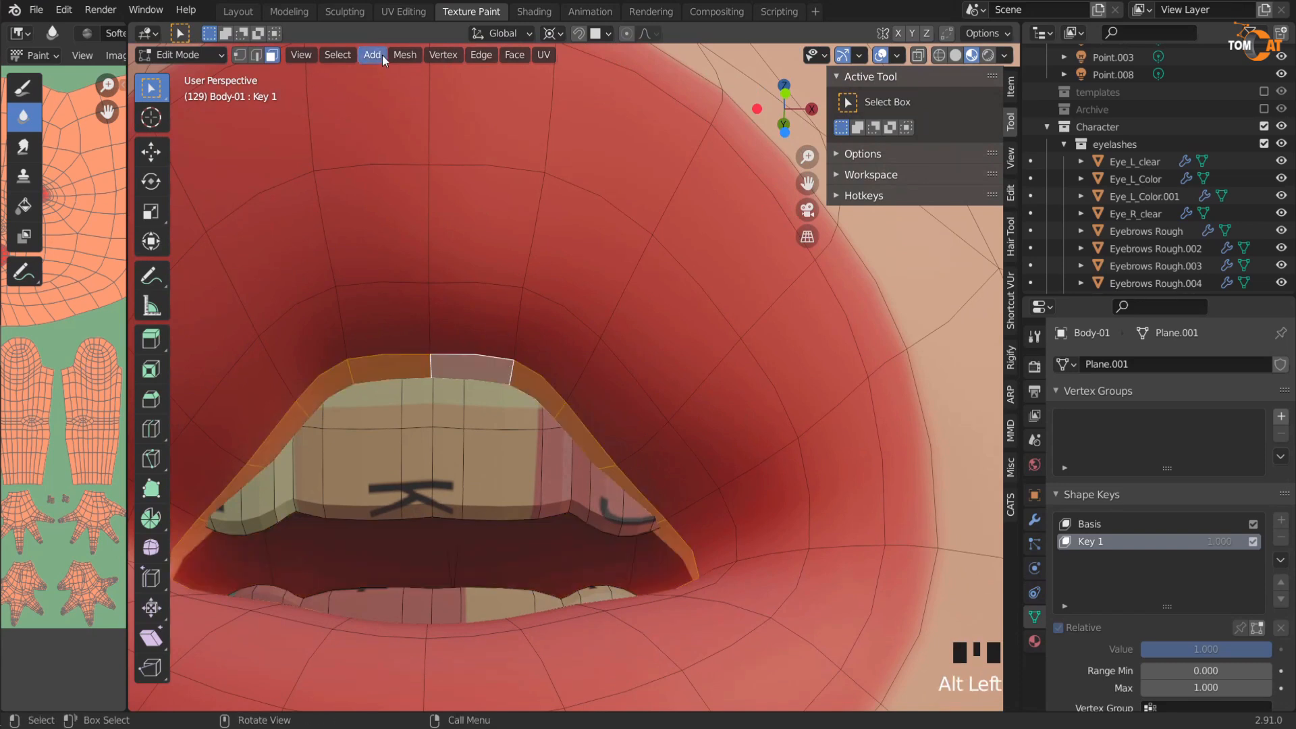
Step: Grow the face selection with repeated Select More until it covers both lips
{"action": "left_click", "coordinate": [338, 55]}
{"action": "mouse_move", "coordinate": [378, 290]}
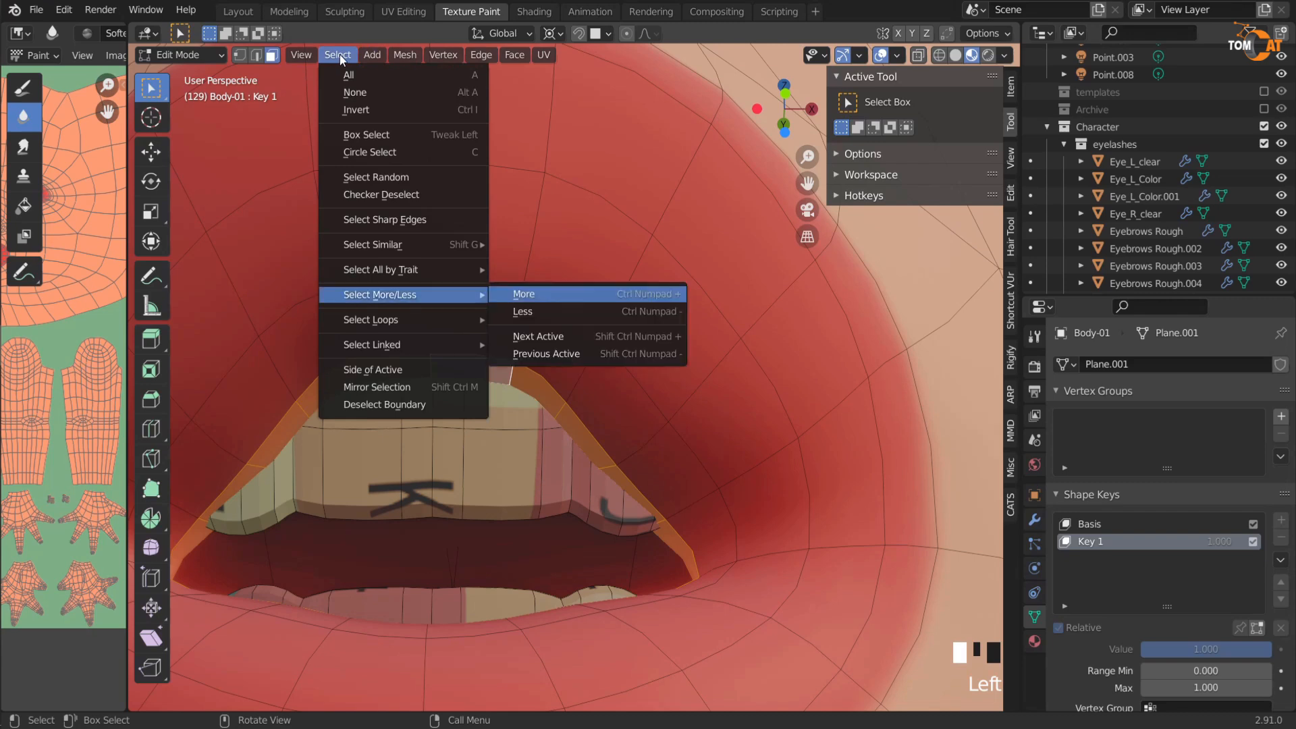
{"action": "left_click", "coordinate": [497, 292]}
{"action": "key", "text": "shift+r"}
{"action": "key", "text": "shift+r"}
{"action": "scroll", "coordinate": [498, 295], "scroll_direction": "down", "scroll_amount": 2}
{"action": "middle_click_drag", "start_coordinate": [499, 304], "coordinate": [421, 414]}
{"action": "key", "text": "KP_Decimal"}
Step: Switch the body to Texture Paint mode and activate the Draw tool
{"action": "left_click", "coordinate": [168, 58]}
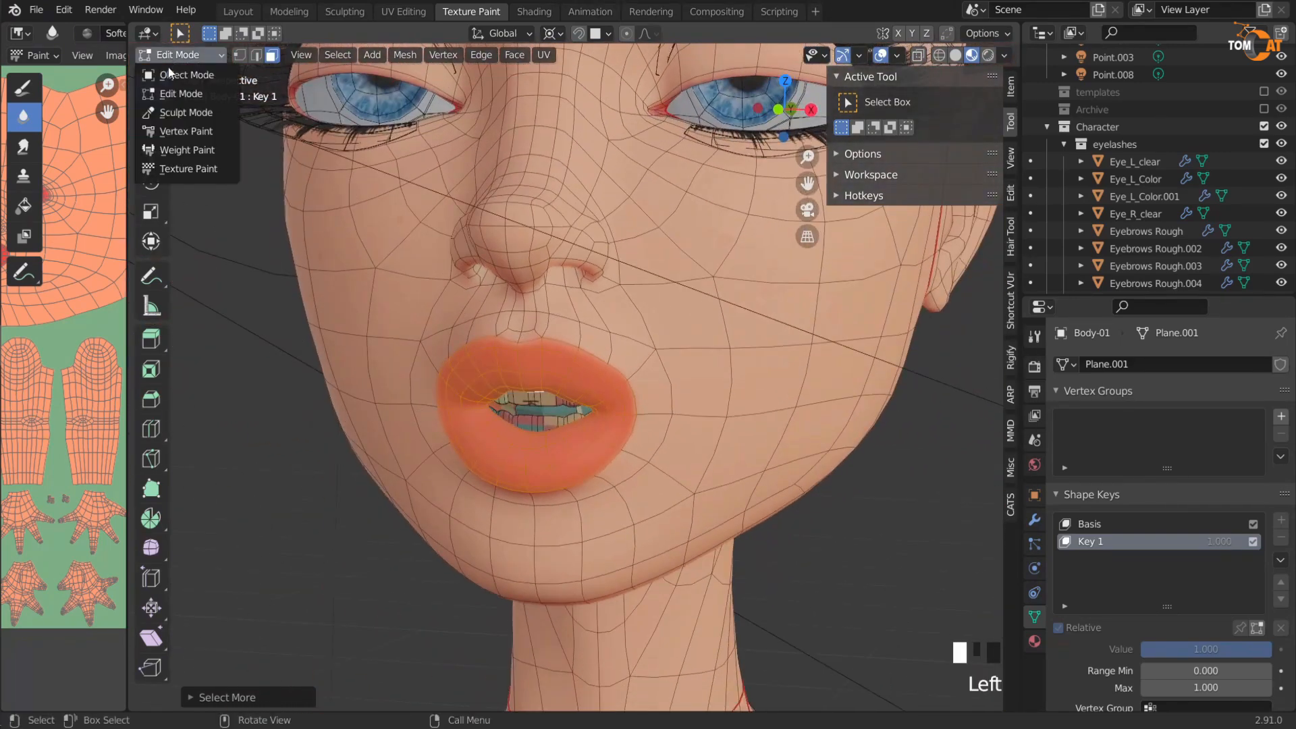
{"action": "left_click", "coordinate": [187, 169]}
{"action": "mouse_move", "coordinate": [468, 447]}
{"action": "middle_mouse_down"}
{"action": "mouse_move", "coordinate": [654, 402]}
{"action": "mouse_move", "coordinate": [436, 420]}
{"action": "mouse_move", "coordinate": [487, 431]}
{"action": "middle_mouse_up"}
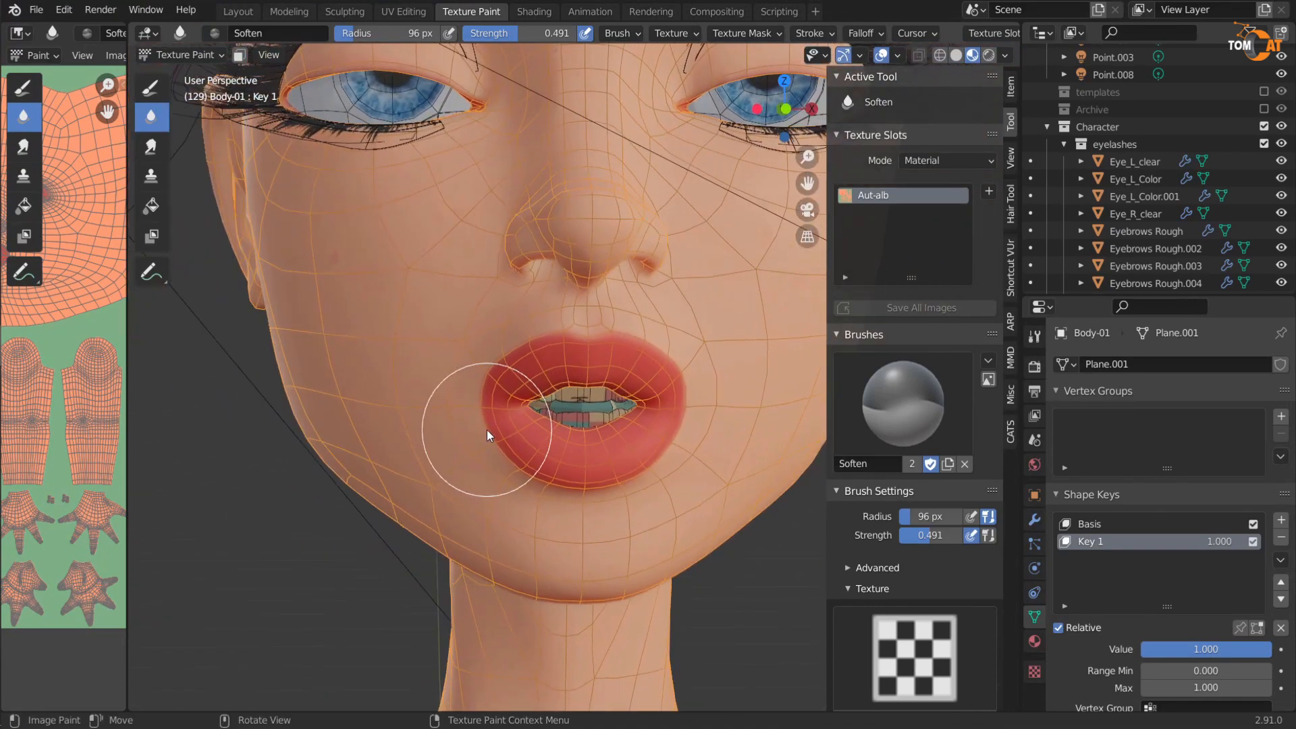
{"action": "left_click", "coordinate": [151, 92]}
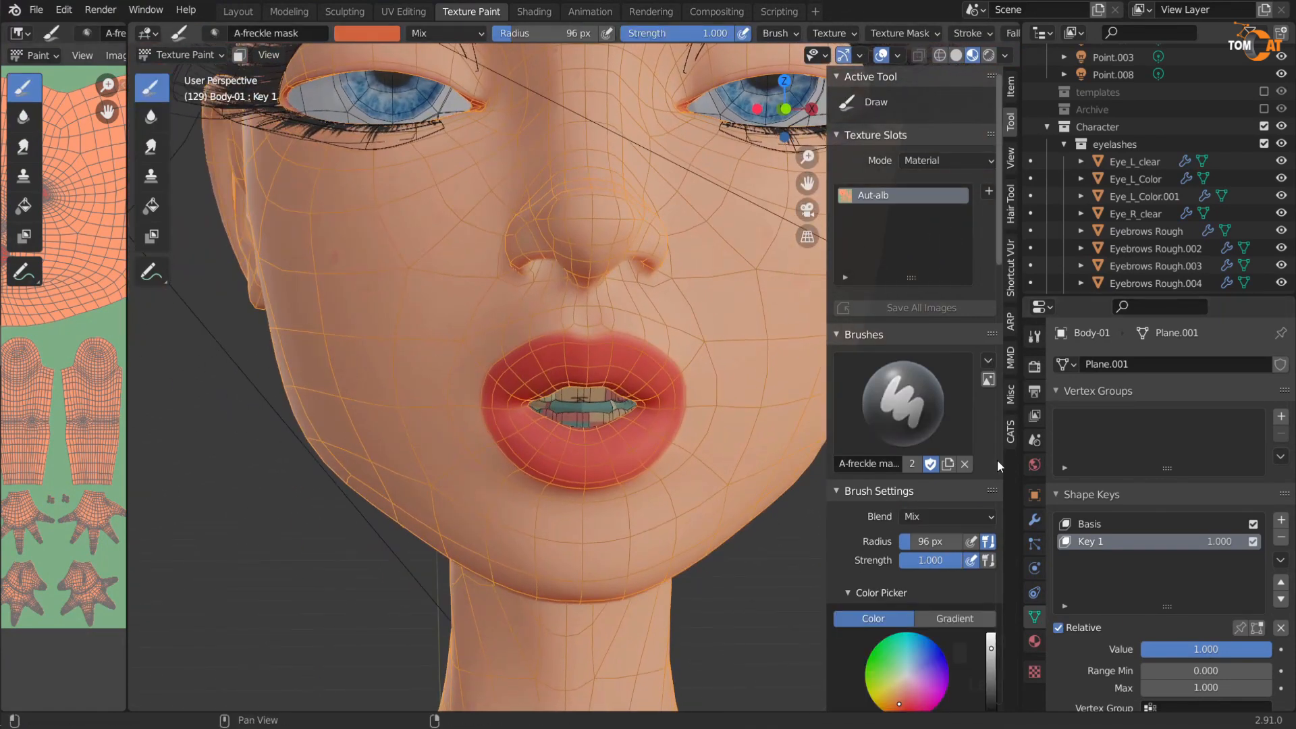
Step: Duplicate the A-freckle mask brush and name the copy "A-lip mask"
{"action": "left_click", "coordinate": [947, 464]}
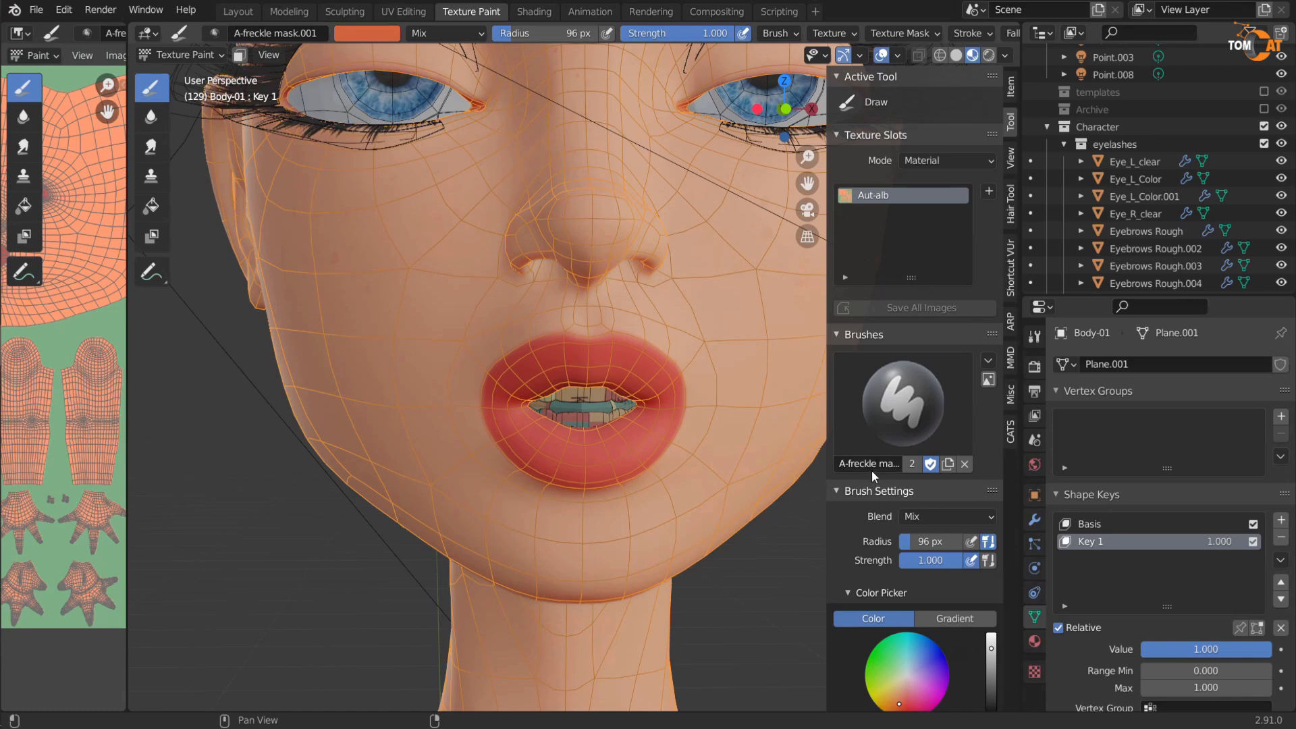
{"action": "left_click_drag", "start_coordinate": [826, 477], "coordinate": [762, 484]}
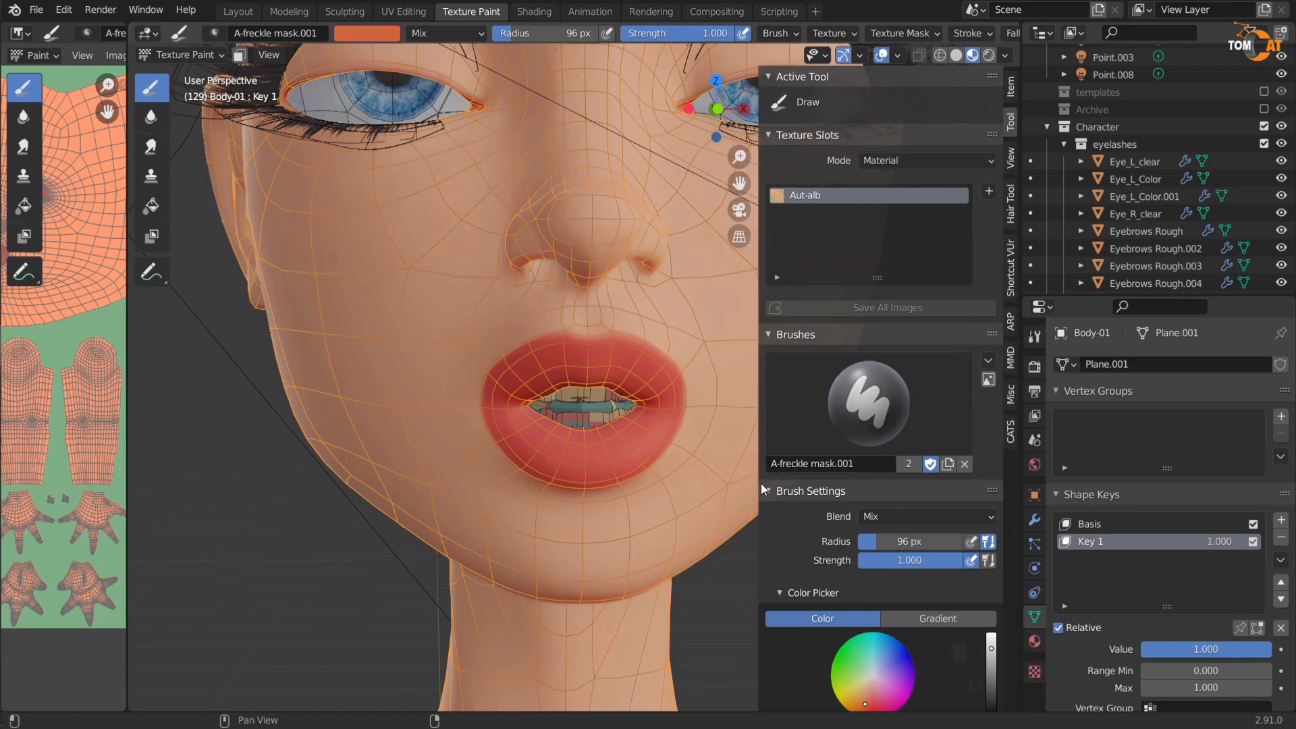
{"action": "left_click", "coordinate": [861, 465]}
{"action": "type", "text": "A"}
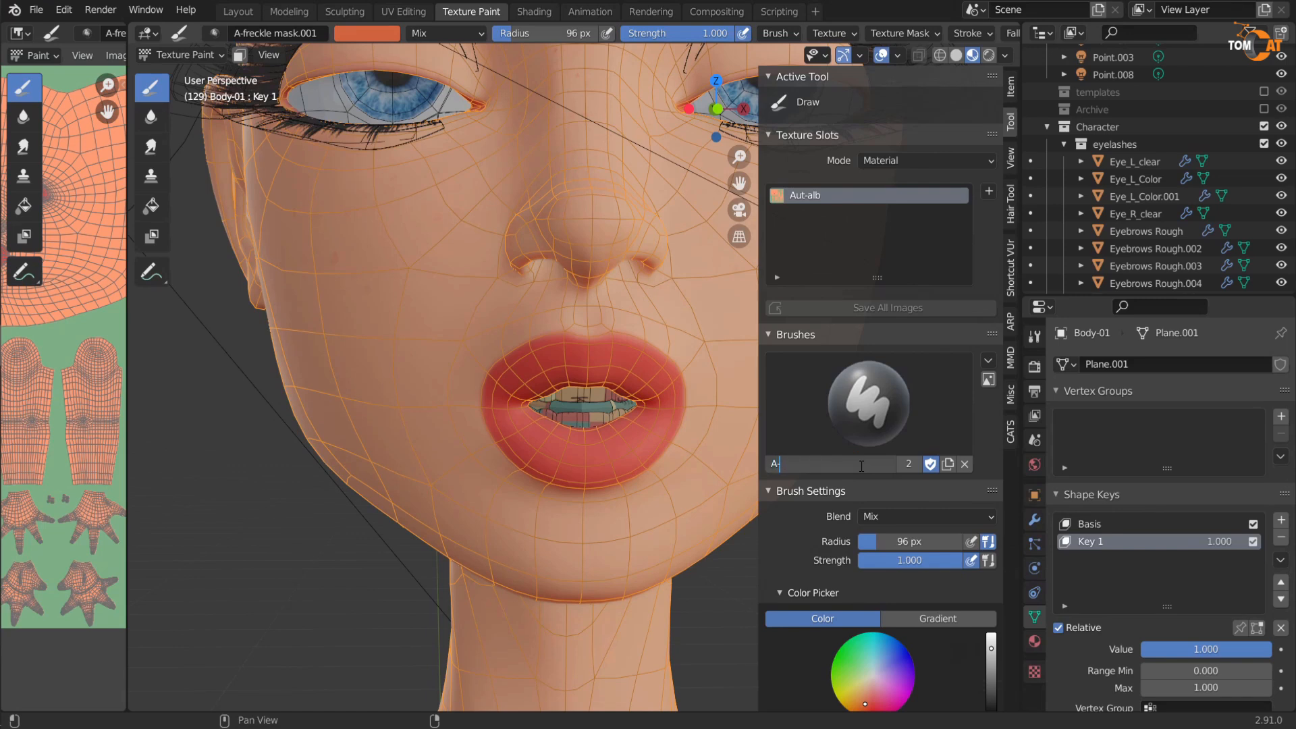
{"action": "type", "text": "-lip mask"}
{"action": "key", "text": "Return"}
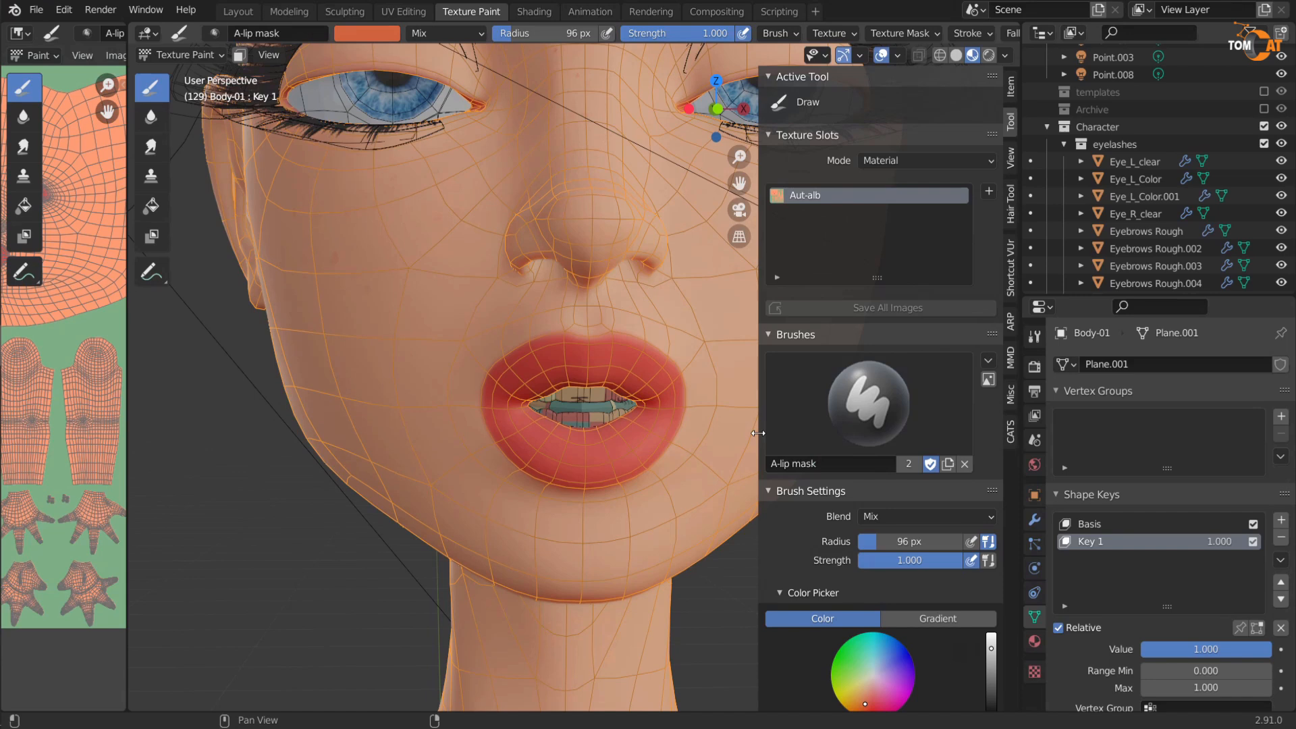
{"action": "left_click_drag", "start_coordinate": [758, 432], "coordinate": [817, 449]}
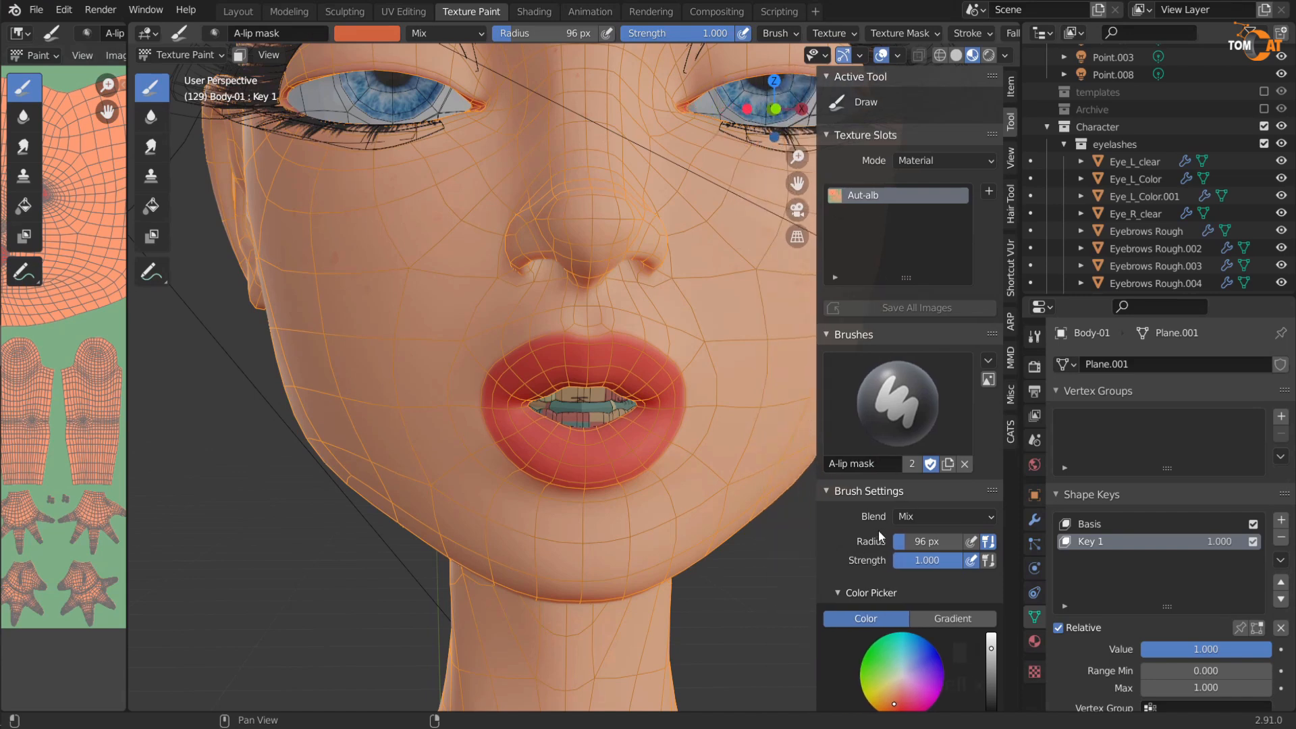
Step: Replace the brush's freckle texture mask with a new texture named "A-lip mask"
{"action": "scroll", "coordinate": [952, 469], "scroll_direction": "down", "scroll_amount": 15}
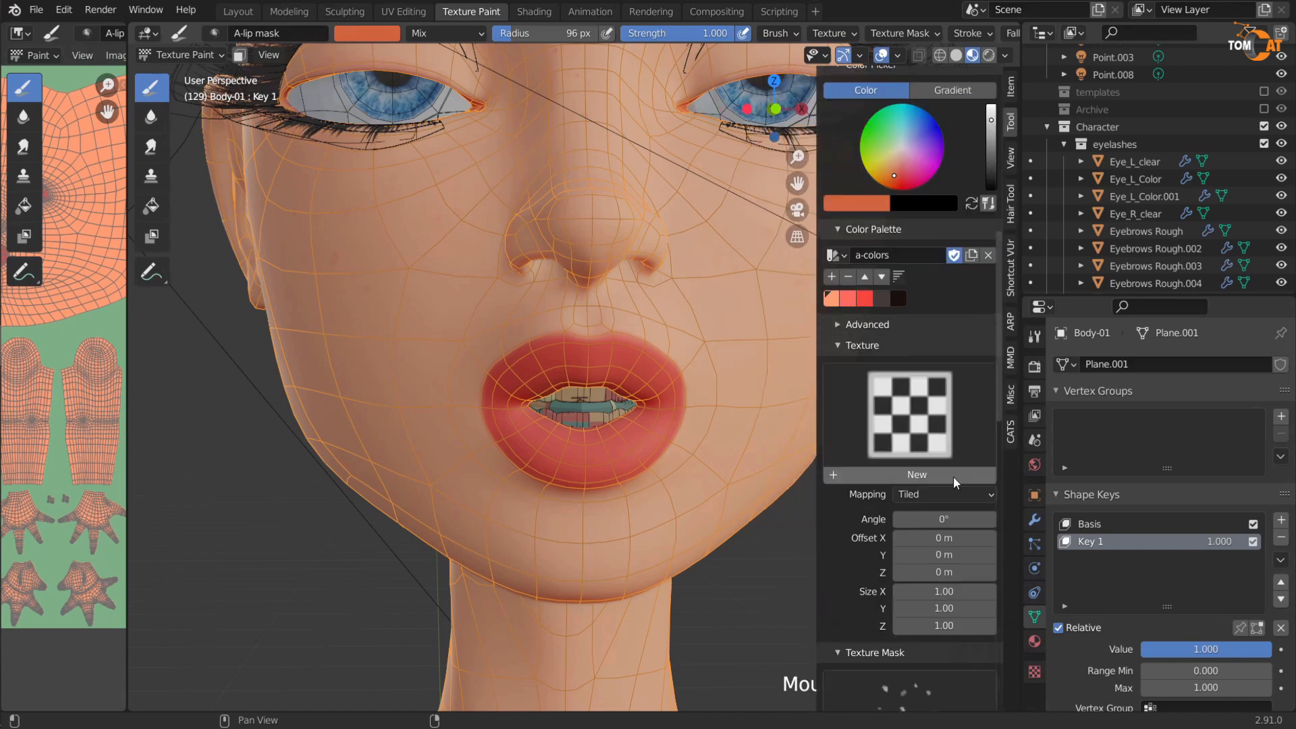
{"action": "scroll", "coordinate": [953, 476], "scroll_direction": "down", "scroll_amount": 2}
{"action": "scroll", "coordinate": [926, 492], "scroll_direction": "down", "scroll_amount": 4}
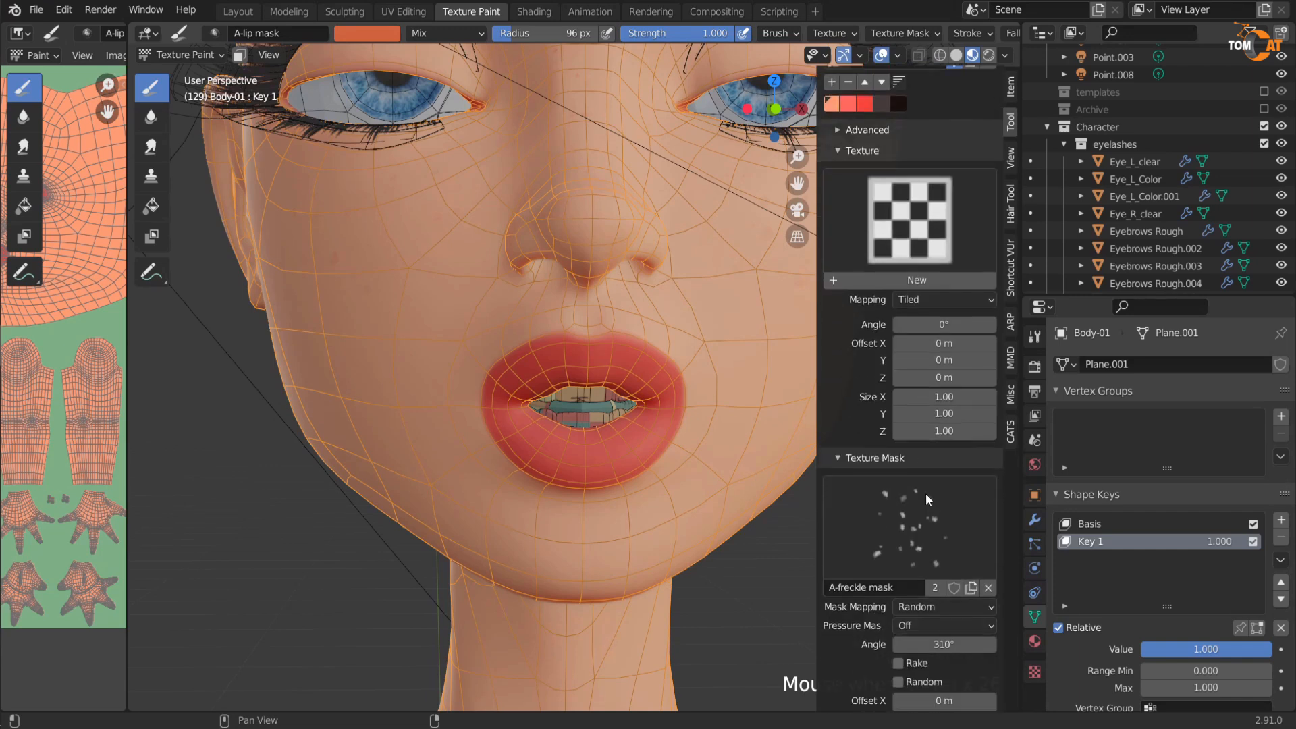
{"action": "left_click", "coordinate": [989, 588]}
{"action": "left_click", "coordinate": [903, 587]}
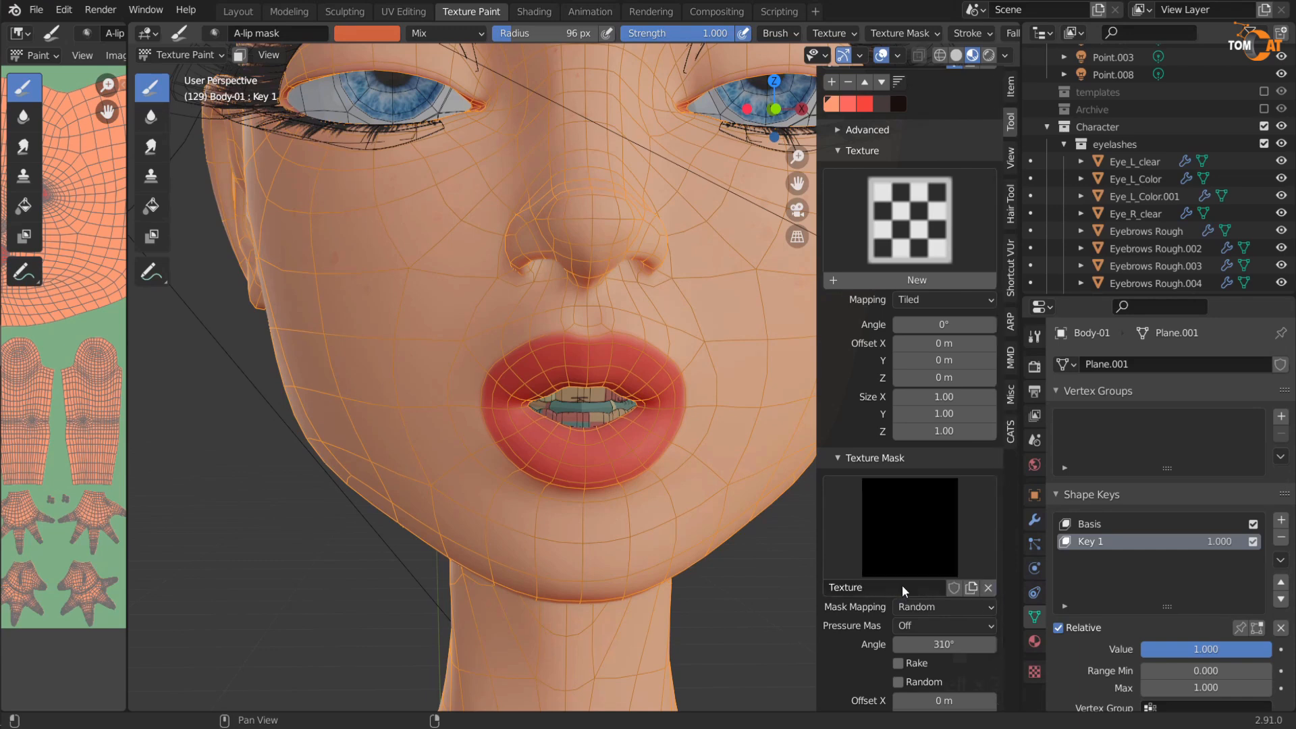
{"action": "double_click", "coordinate": [888, 588]}
{"action": "type", "text": "A"}
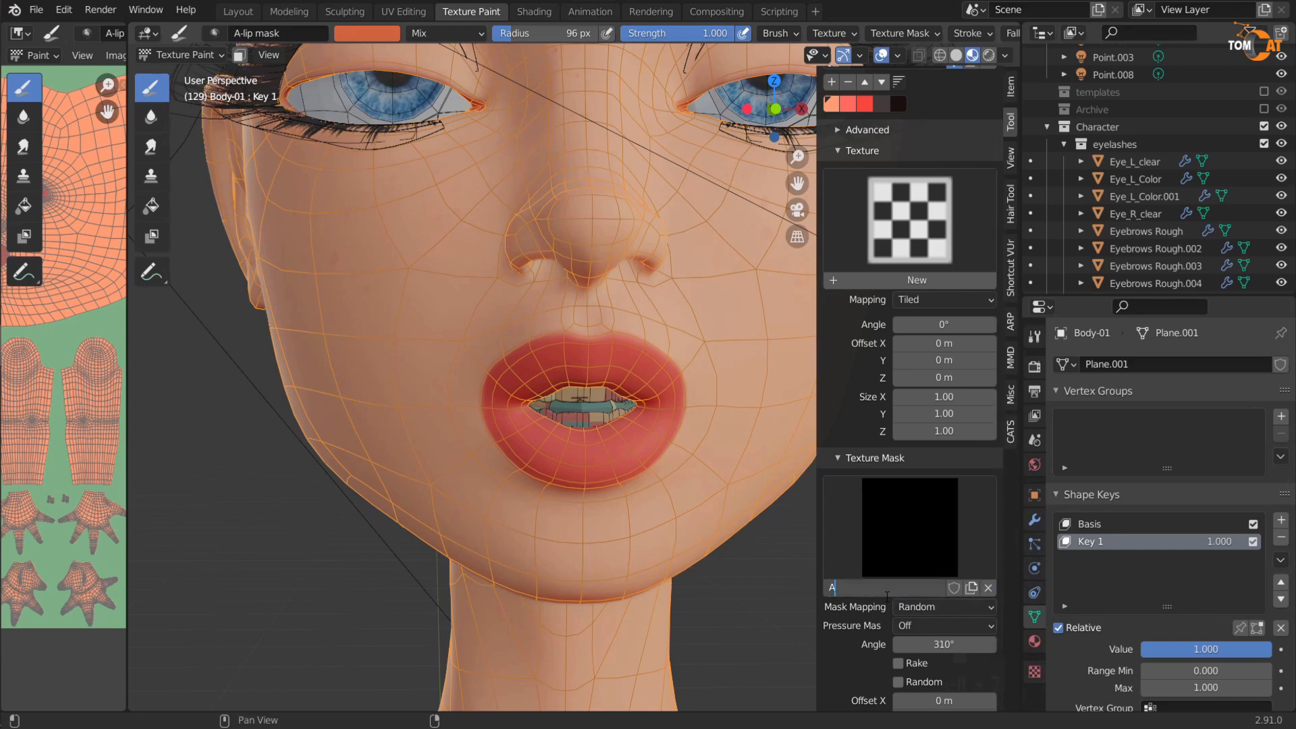
{"action": "type", "text": "-lip mask"}
{"action": "key", "text": "Return"}
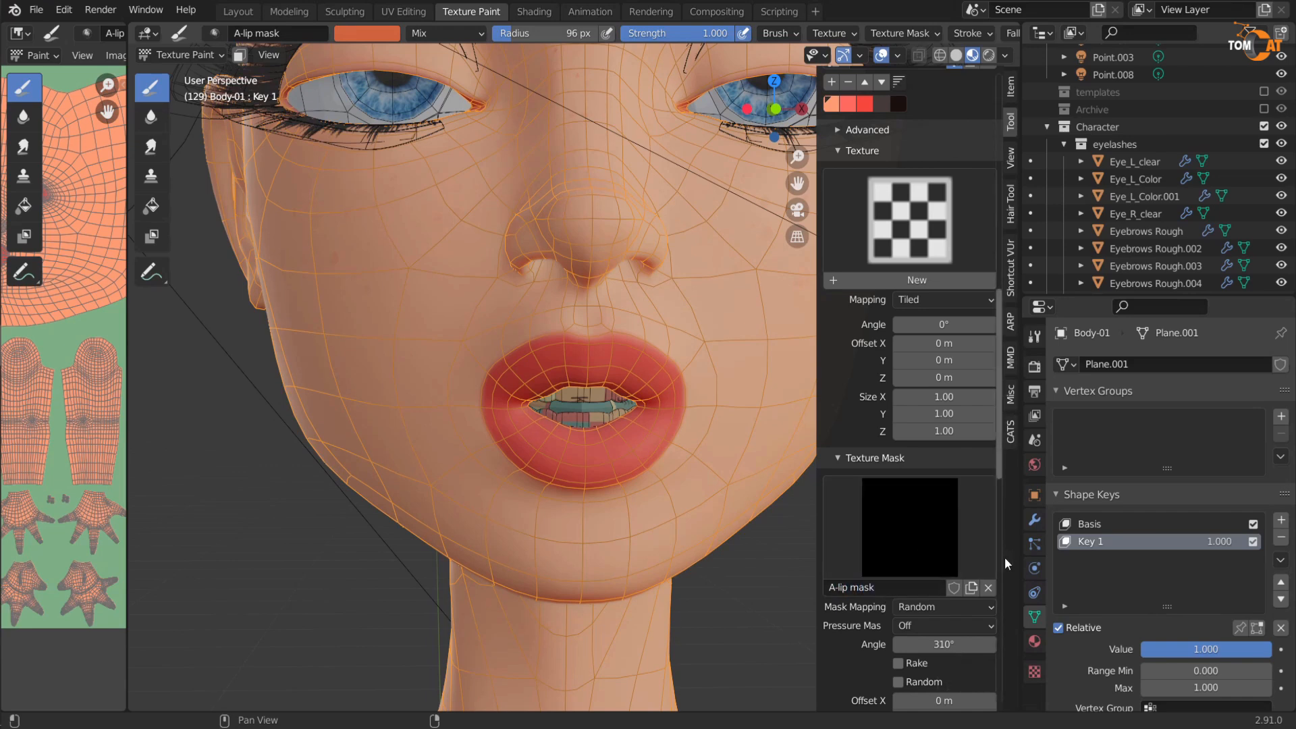
Step: Load source-lip-texture-invert.jpg from the Textures folder as the image of the A-lip mask brush mask texture
{"action": "left_click", "coordinate": [1033, 671]}
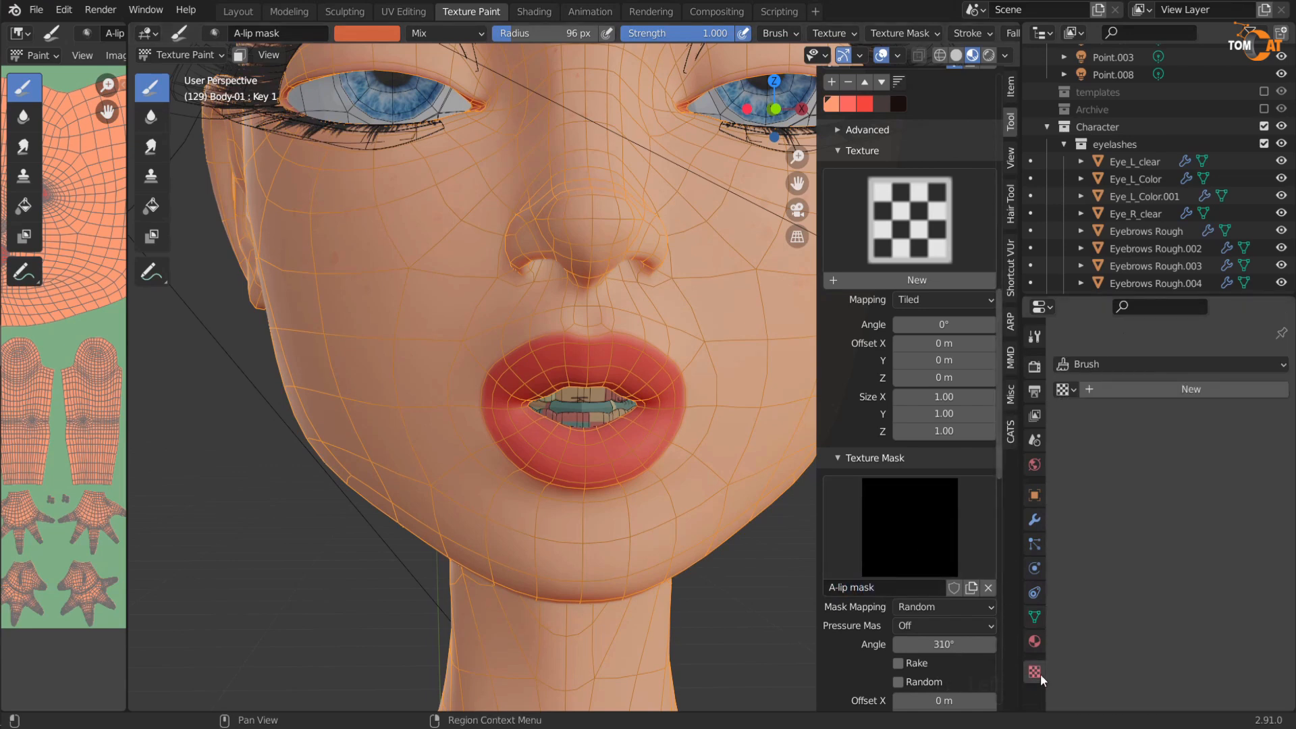
{"action": "left_click", "coordinate": [1104, 364]}
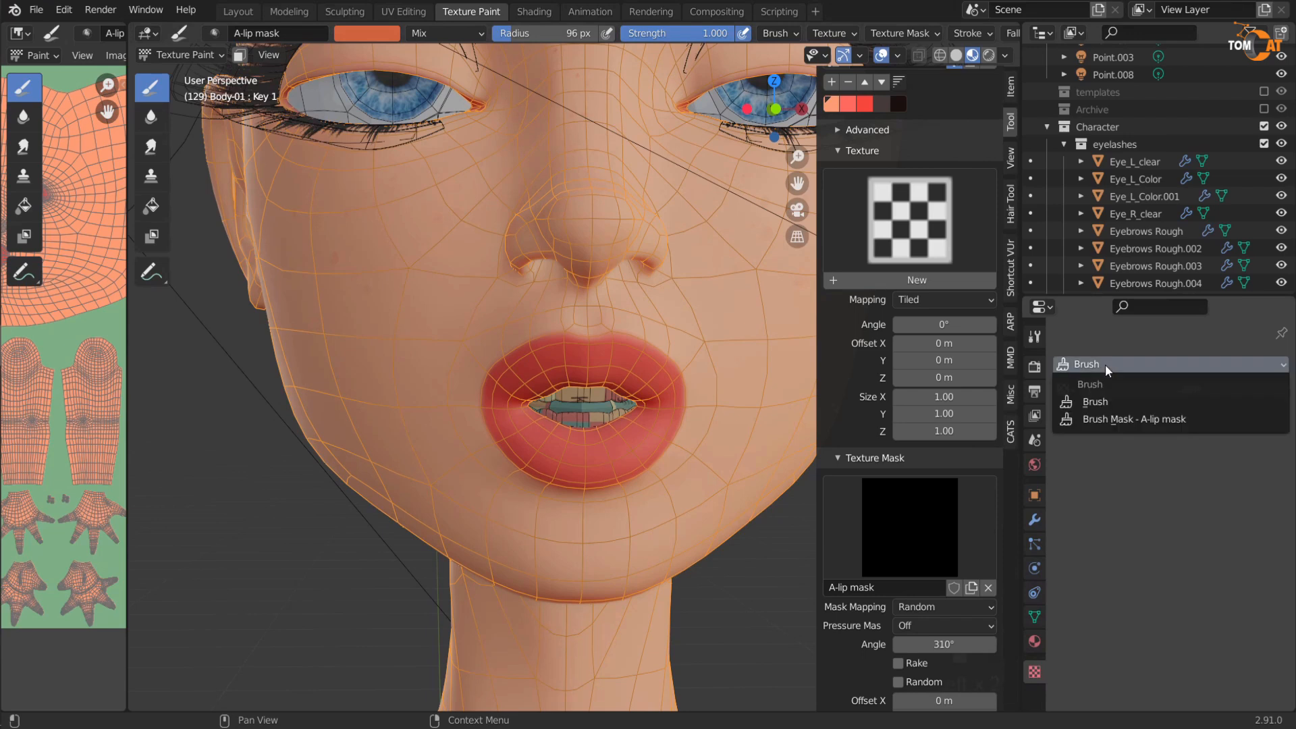
{"action": "left_click", "coordinate": [1146, 419]}
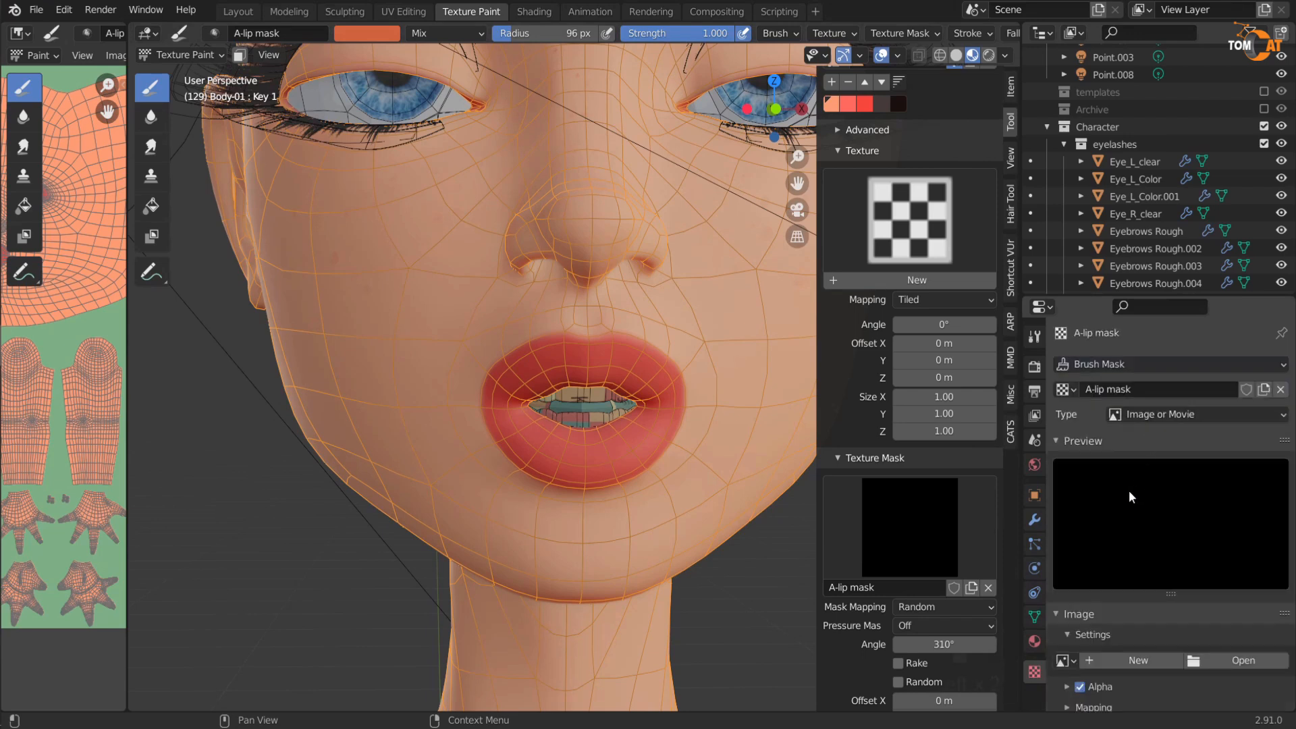
{"action": "left_click", "coordinate": [1225, 660]}
{"action": "left_click", "coordinate": [393, 186]}
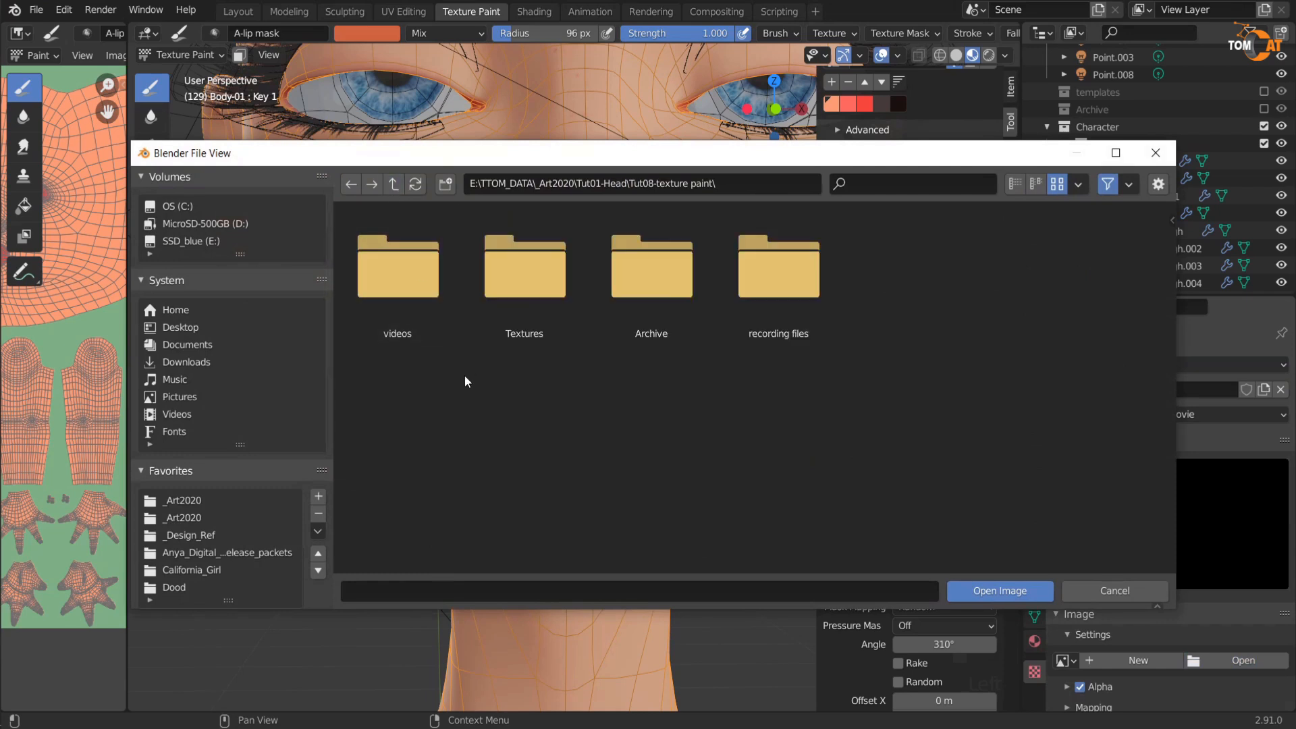
{"action": "left_click", "coordinate": [506, 285]}
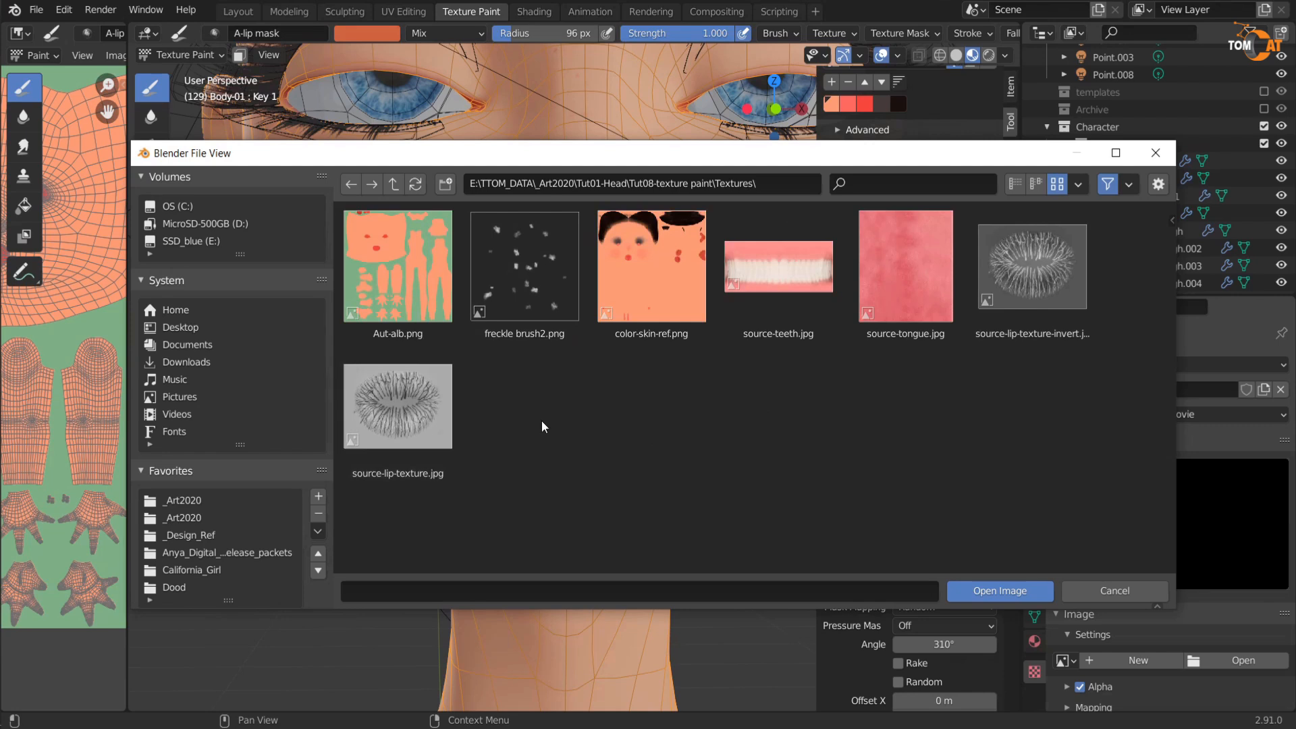
{"action": "left_click", "coordinate": [1038, 257]}
{"action": "left_click", "coordinate": [997, 587]}
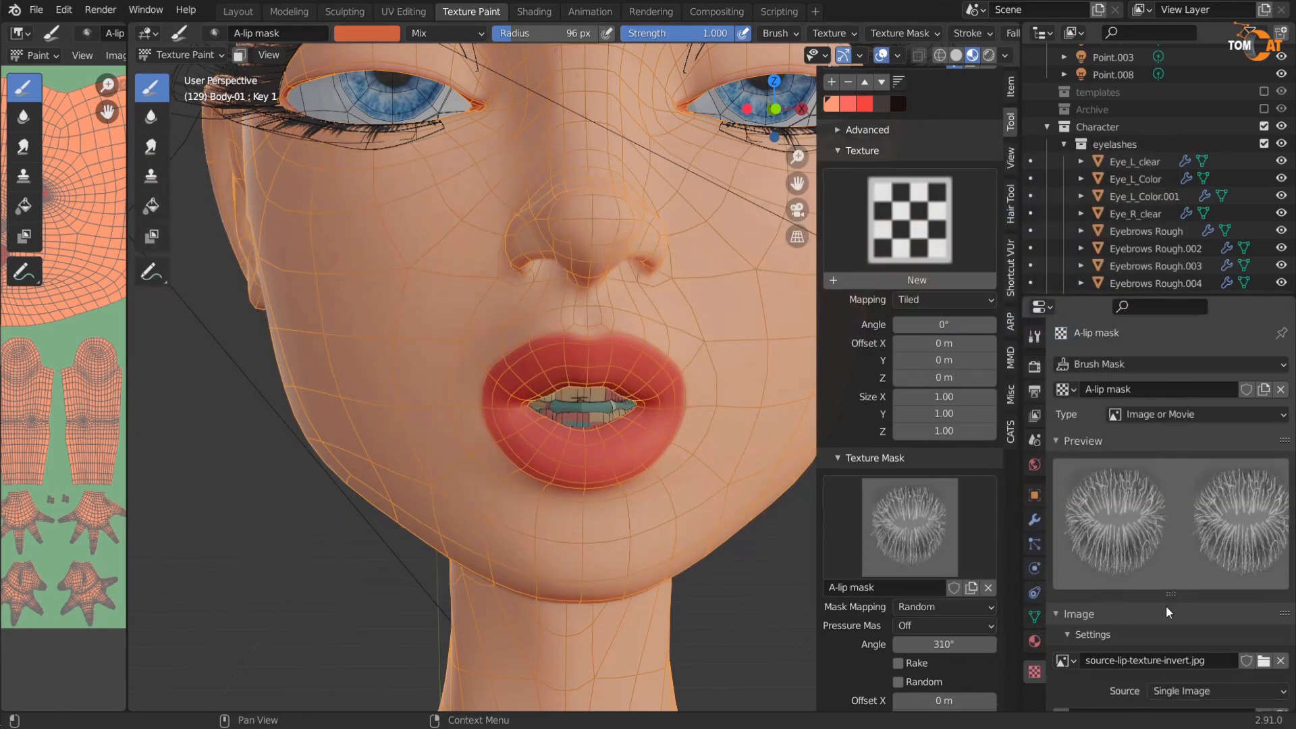
{"action": "scroll", "coordinate": [1165, 605], "scroll_direction": "down", "scroll_amount": 1}
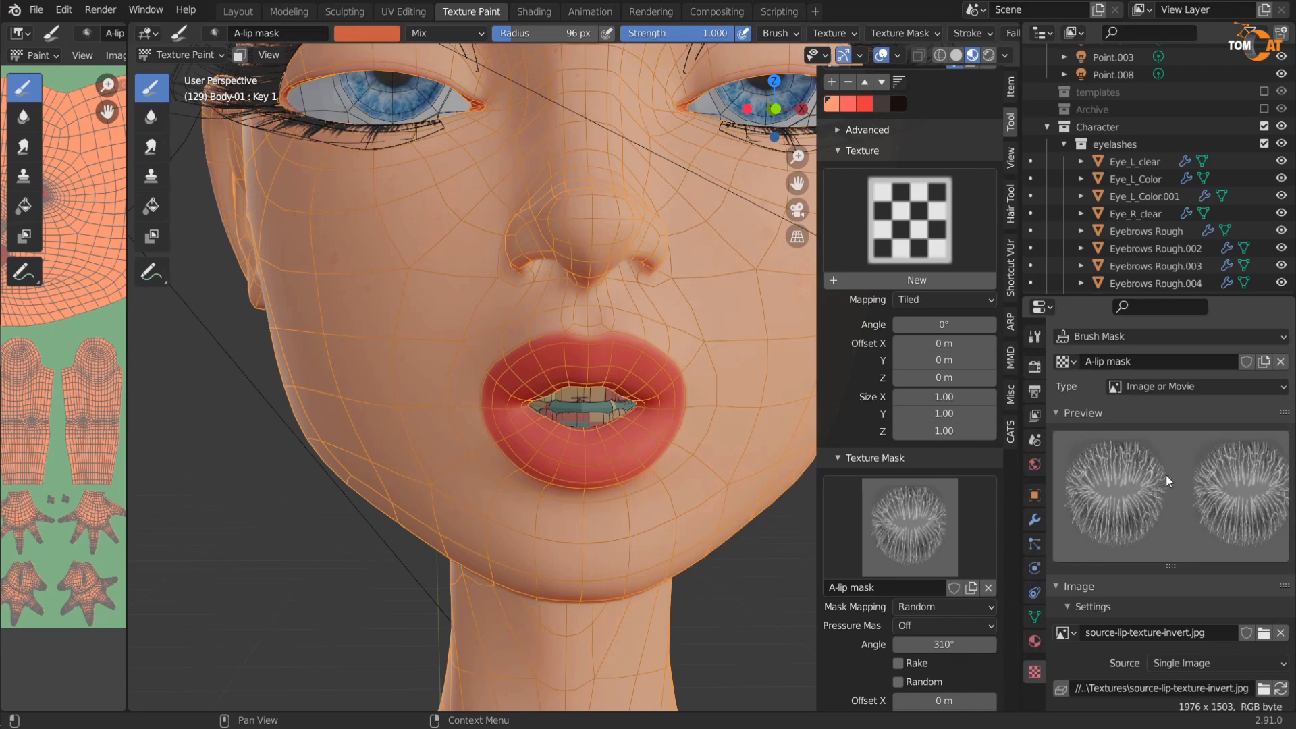
{"action": "scroll", "coordinate": [1093, 594], "scroll_direction": "down", "scroll_amount": 5}
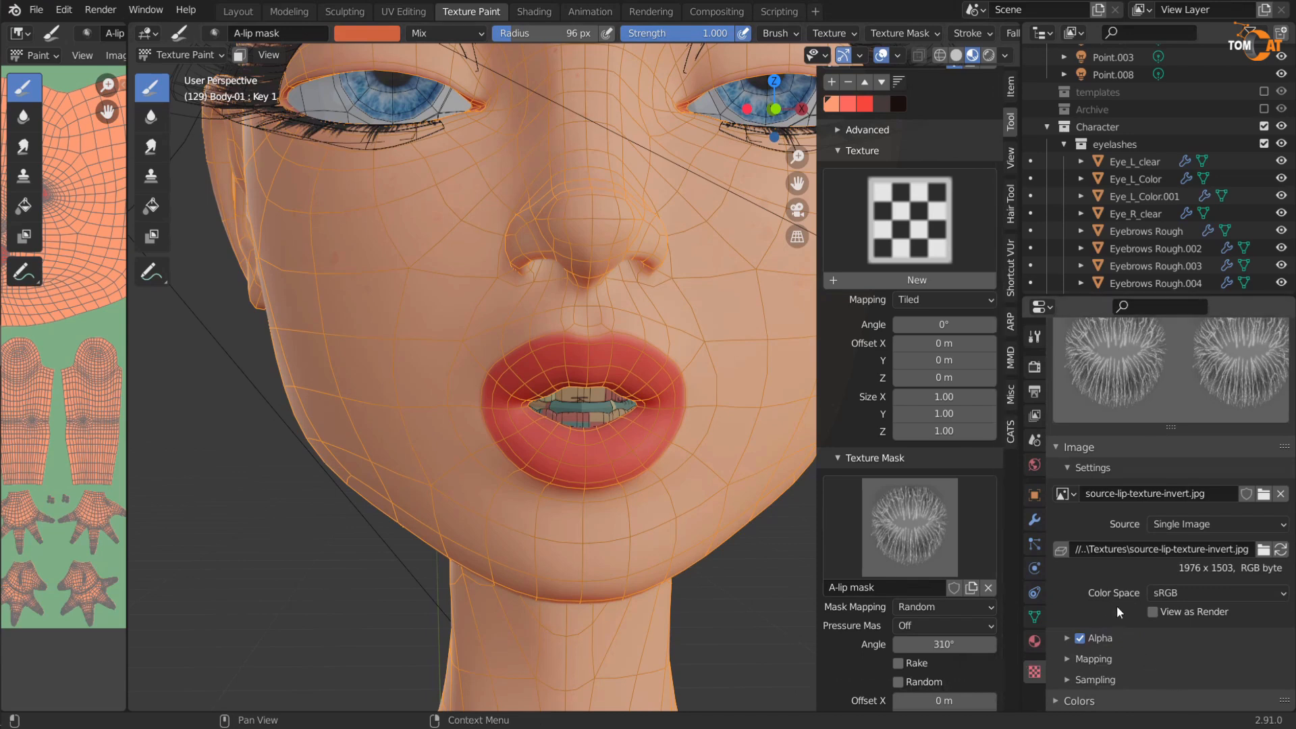
Step: Set the lip mask brush's stroke spacing to 10% and reset its jitter to 0
{"action": "scroll", "coordinate": [890, 558], "scroll_direction": "down", "scroll_amount": 10}
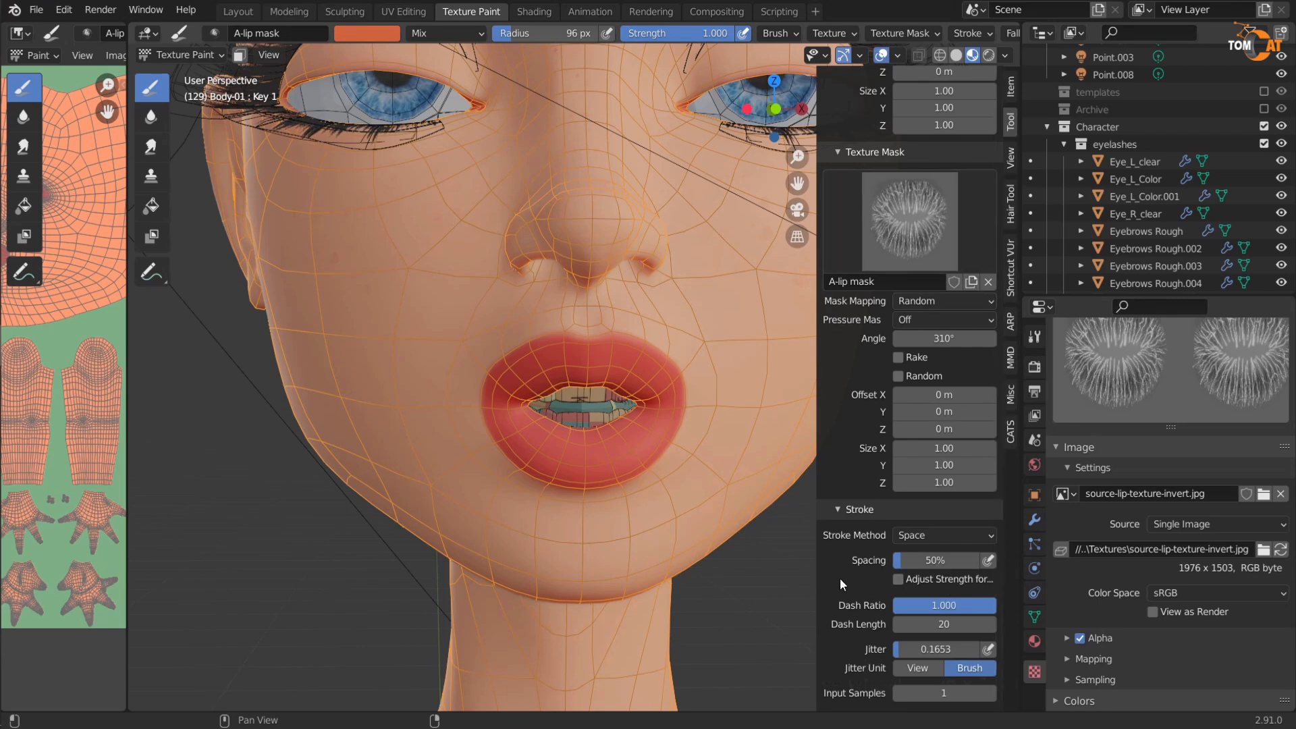
{"action": "scroll", "coordinate": [840, 573], "scroll_direction": "down", "scroll_amount": 2}
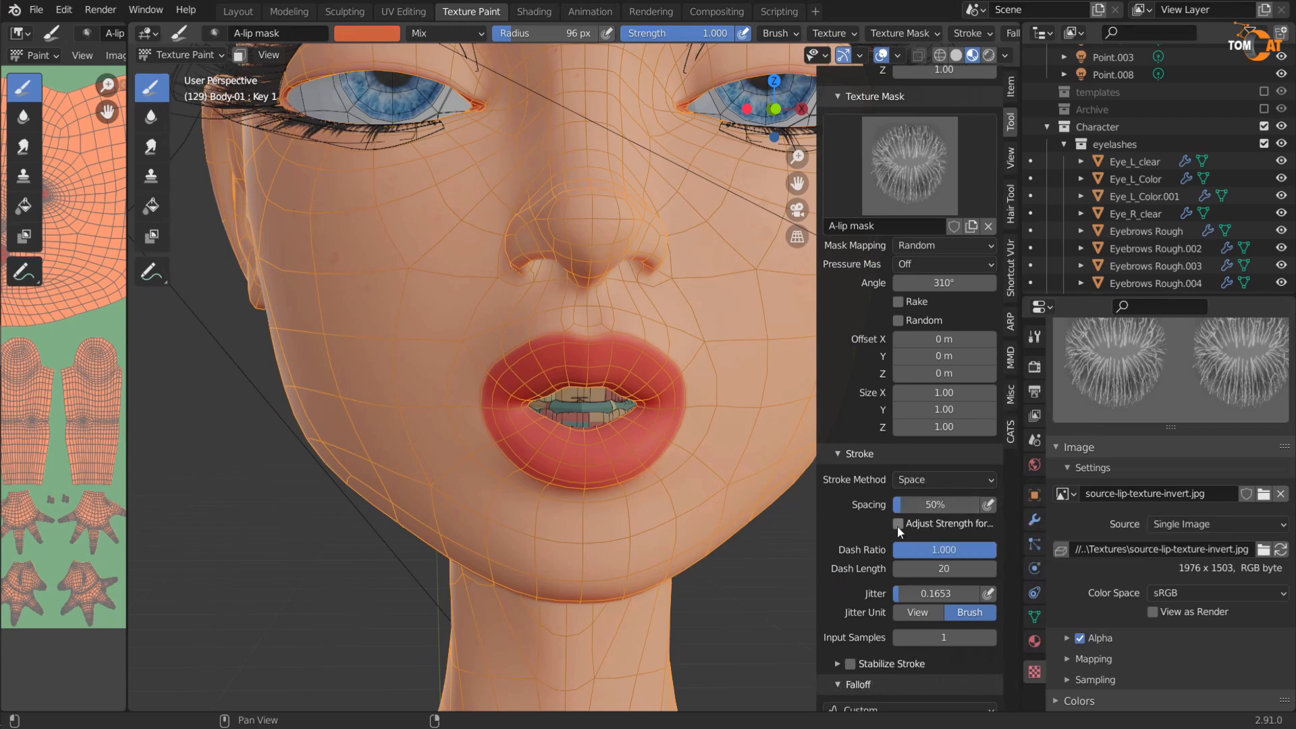
{"action": "left_click_drag", "start_coordinate": [946, 504], "coordinate": [901, 503]}
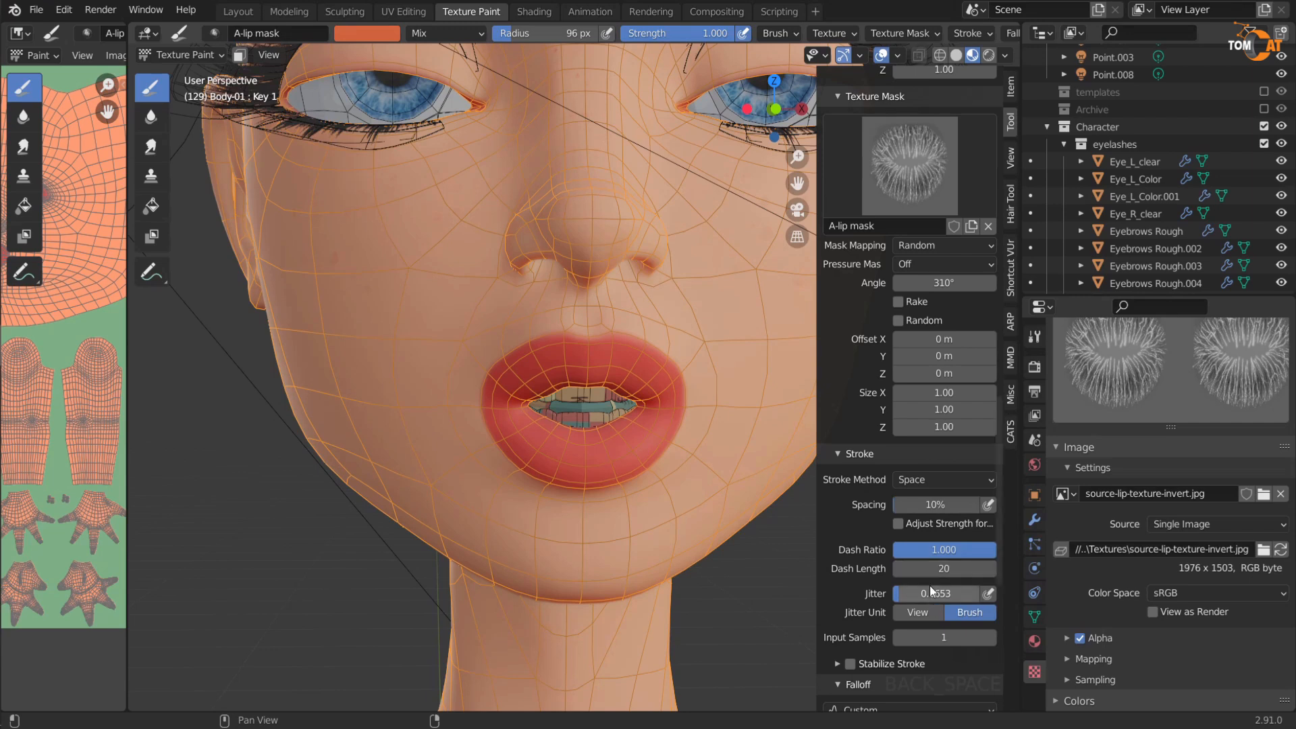
{"action": "scroll", "coordinate": [929, 585], "scroll_direction": "down", "scroll_amount": 1}
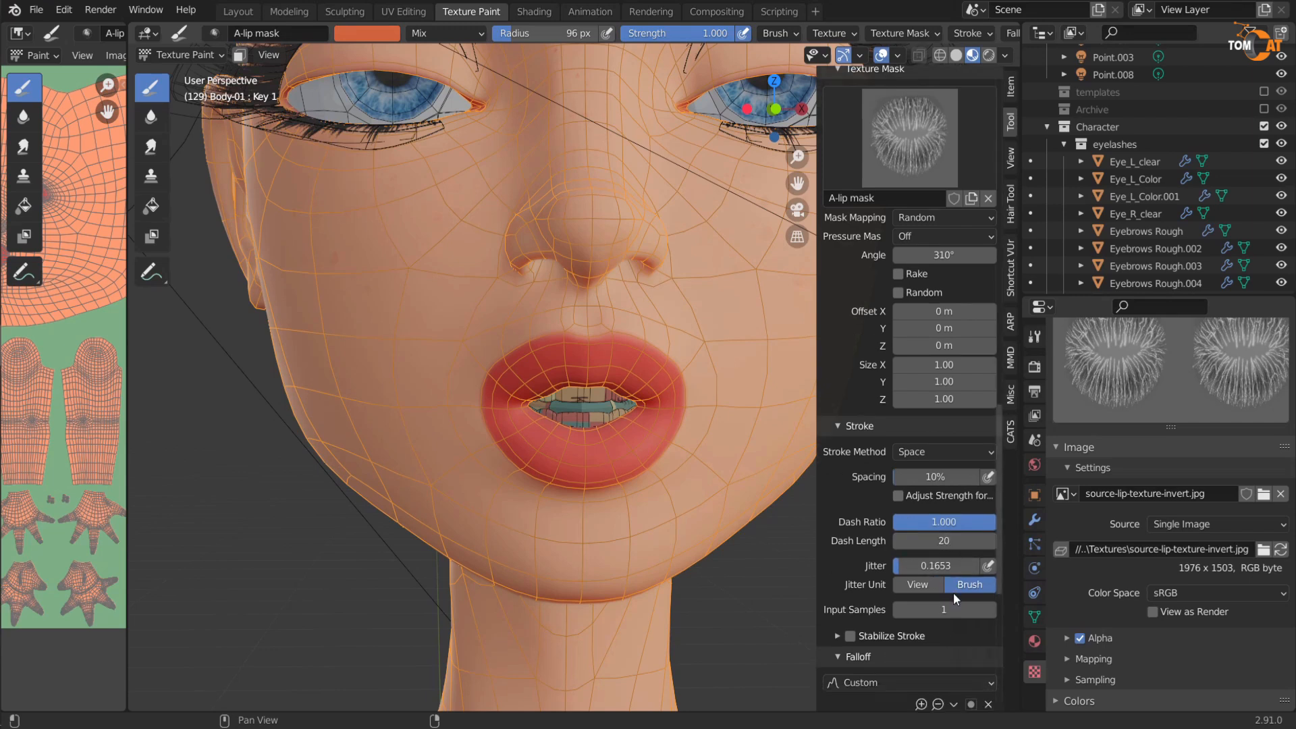
{"action": "key", "text": "BackSpace"}
{"action": "scroll", "coordinate": [889, 637], "scroll_direction": "down", "scroll_amount": 13}
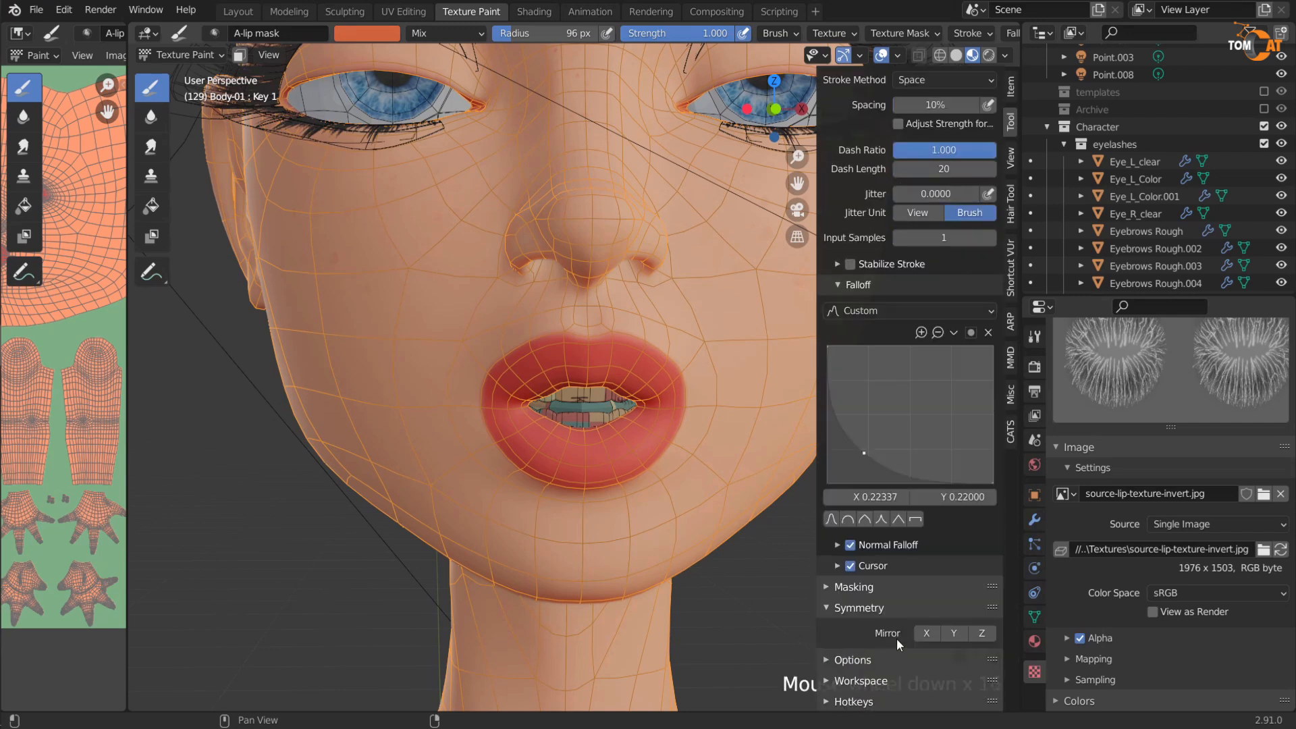
Step: Set the lip brush's texture mask mapping to Stencil
{"action": "scroll", "coordinate": [906, 544], "scroll_direction": "up", "scroll_amount": 12}
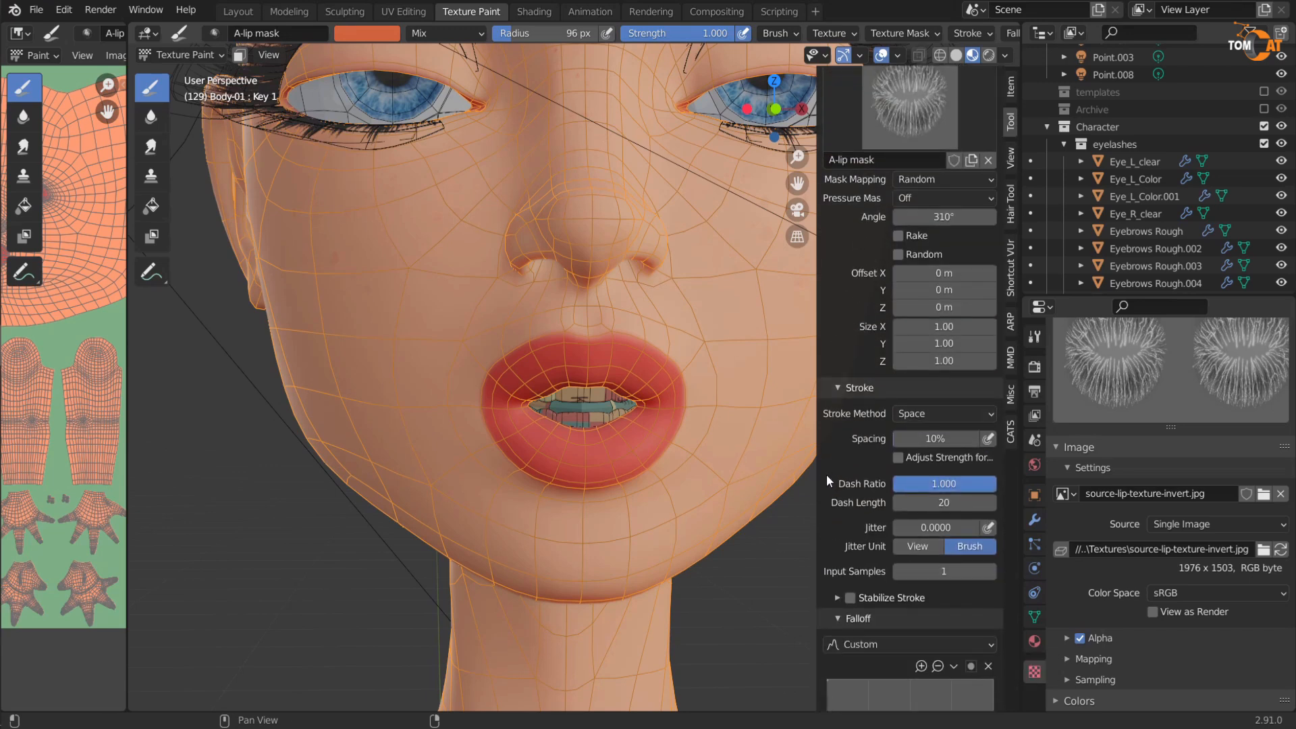
{"action": "scroll", "coordinate": [882, 517], "scroll_direction": "up", "scroll_amount": 4}
{"action": "scroll", "coordinate": [881, 517], "scroll_direction": "up", "scroll_amount": 5}
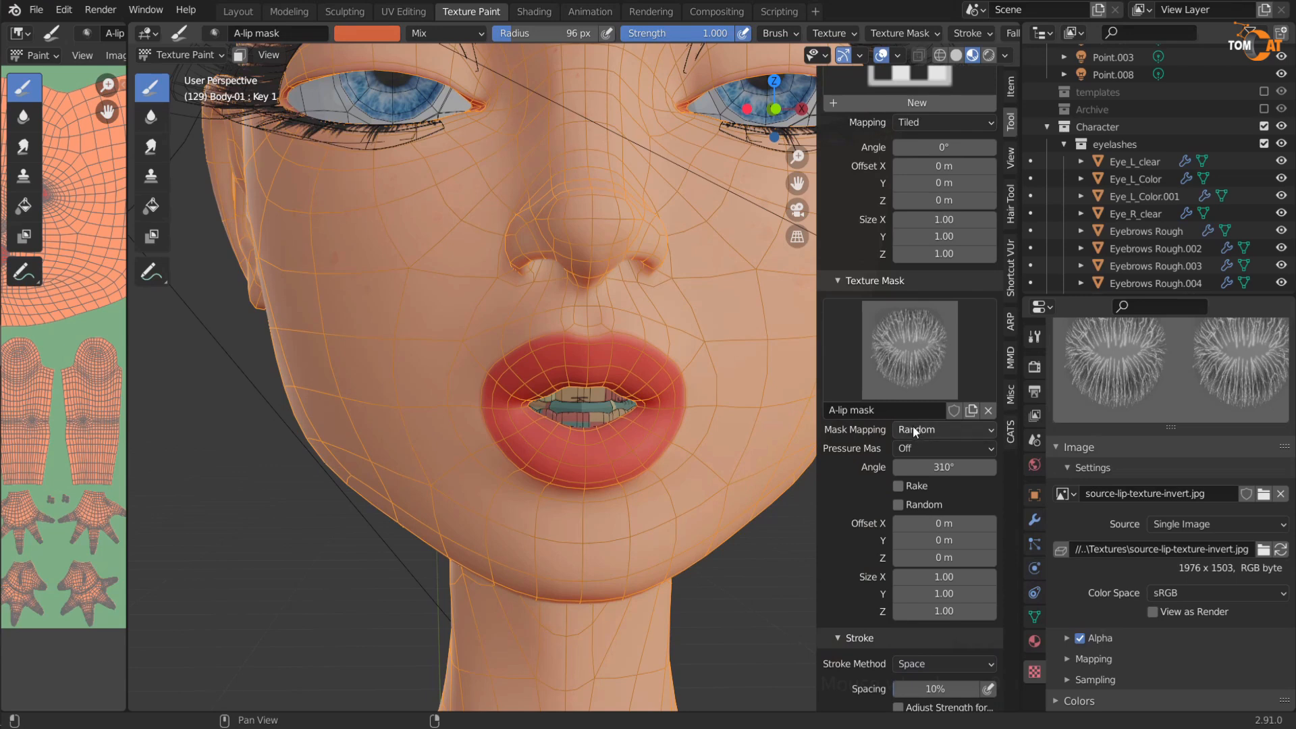
{"action": "left_click", "coordinate": [912, 430]}
{"action": "left_click", "coordinate": [927, 506]}
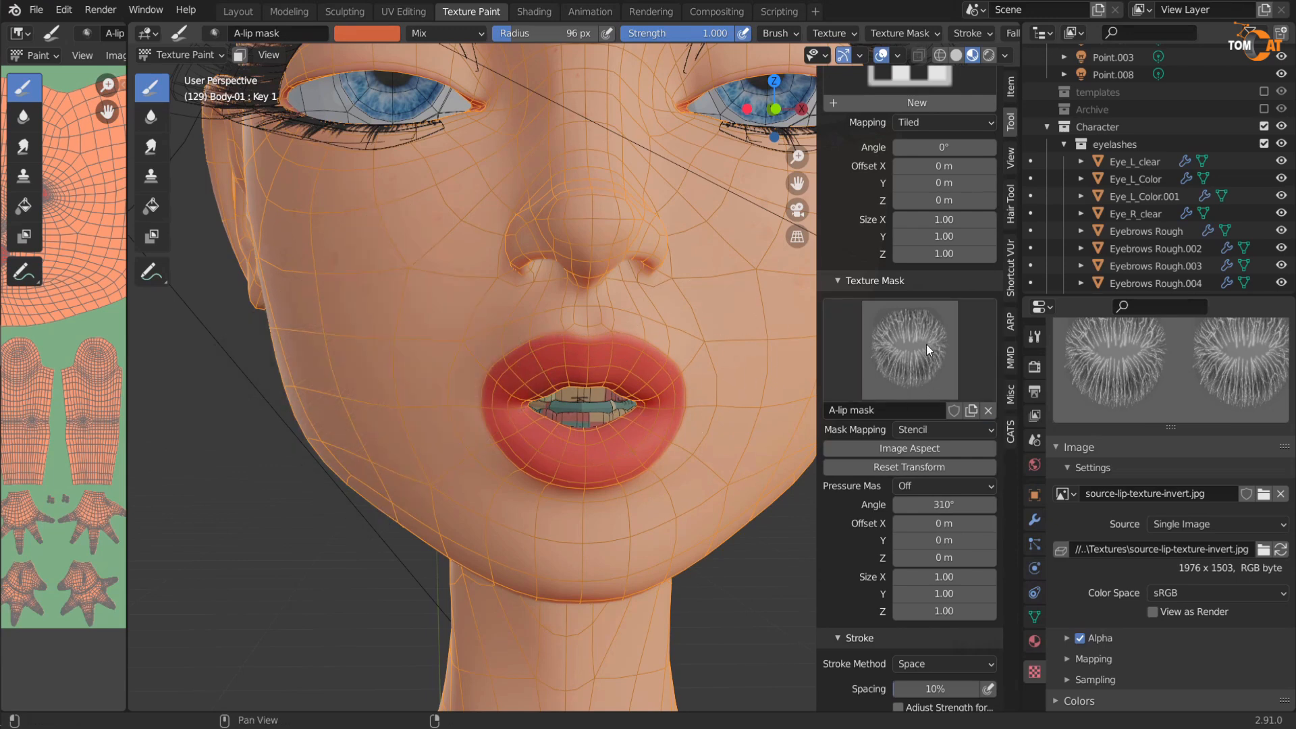
Step: Fit the lip stencil to its image aspect, reset its transform, and hide the viewport overlays
{"action": "left_click", "coordinate": [903, 448]}
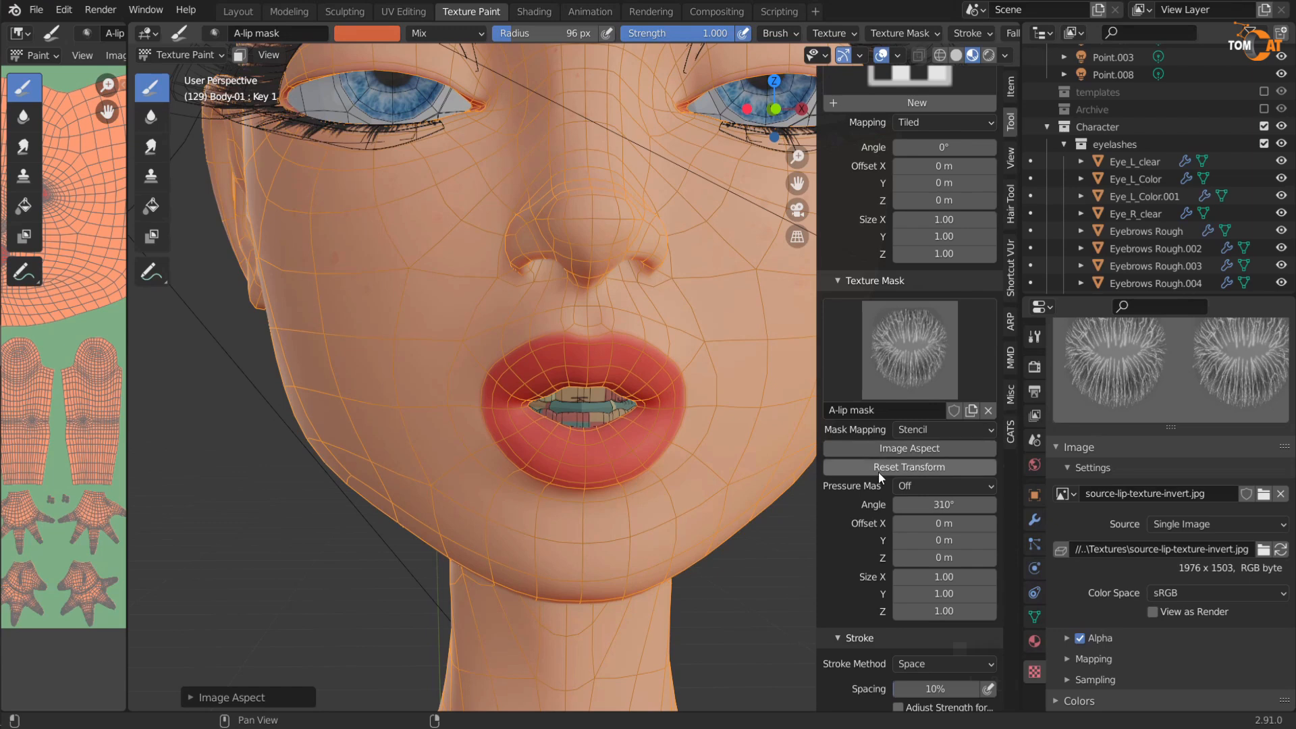
{"action": "left_click", "coordinate": [878, 467]}
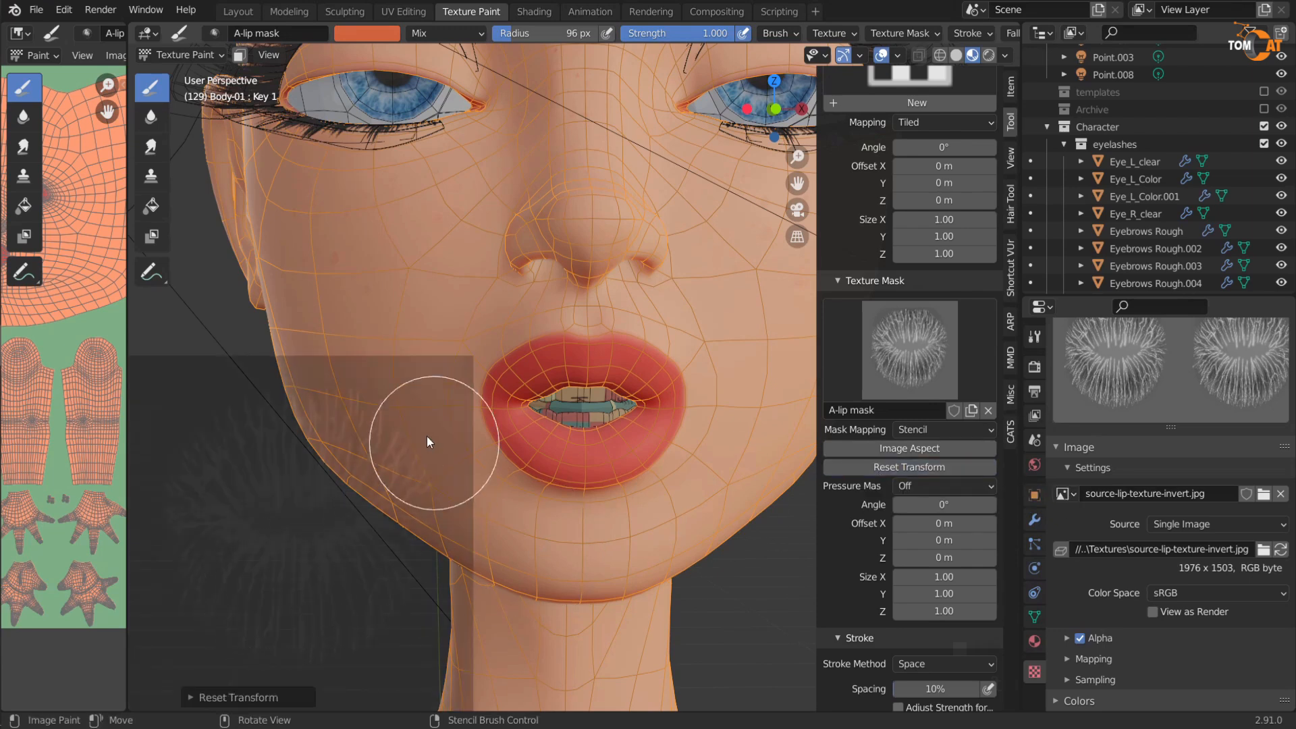
{"action": "scroll", "coordinate": [290, 573], "scroll_direction": "down", "scroll_amount": 2}
{"action": "middle_click_drag", "start_coordinate": [351, 520], "coordinate": [513, 462]}
{"action": "scroll", "coordinate": [561, 471], "scroll_direction": "up", "scroll_amount": 1}
{"action": "key", "text": "alt+shift+z"}
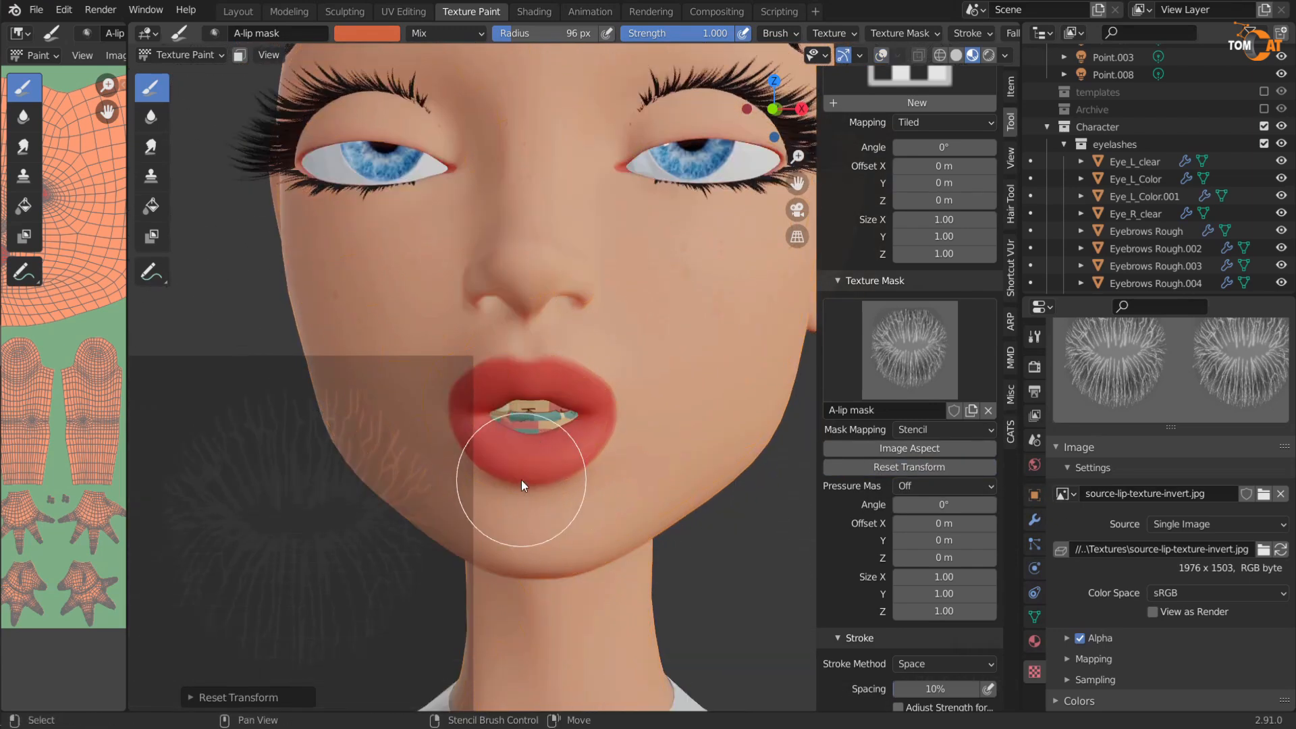
Step: Show the viewport overlays again and turn on the face selection paint mask for the lips
{"action": "scroll", "coordinate": [399, 572], "scroll_direction": "up", "scroll_amount": 1}
{"action": "middle_click_drag", "start_coordinate": [398, 572], "coordinate": [408, 563]}
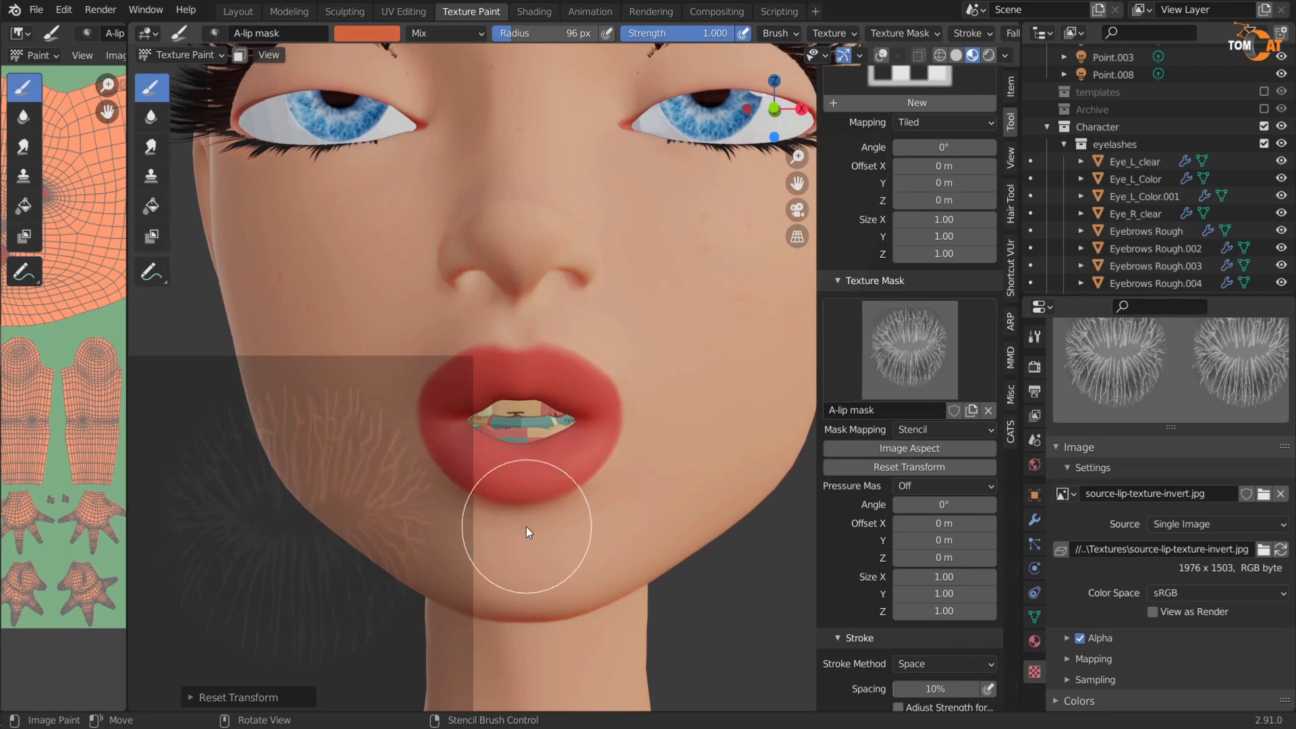
{"action": "scroll", "coordinate": [525, 527], "scroll_direction": "up", "scroll_amount": 2}
{"action": "scroll", "coordinate": [464, 512], "scroll_direction": "up", "scroll_amount": 1}
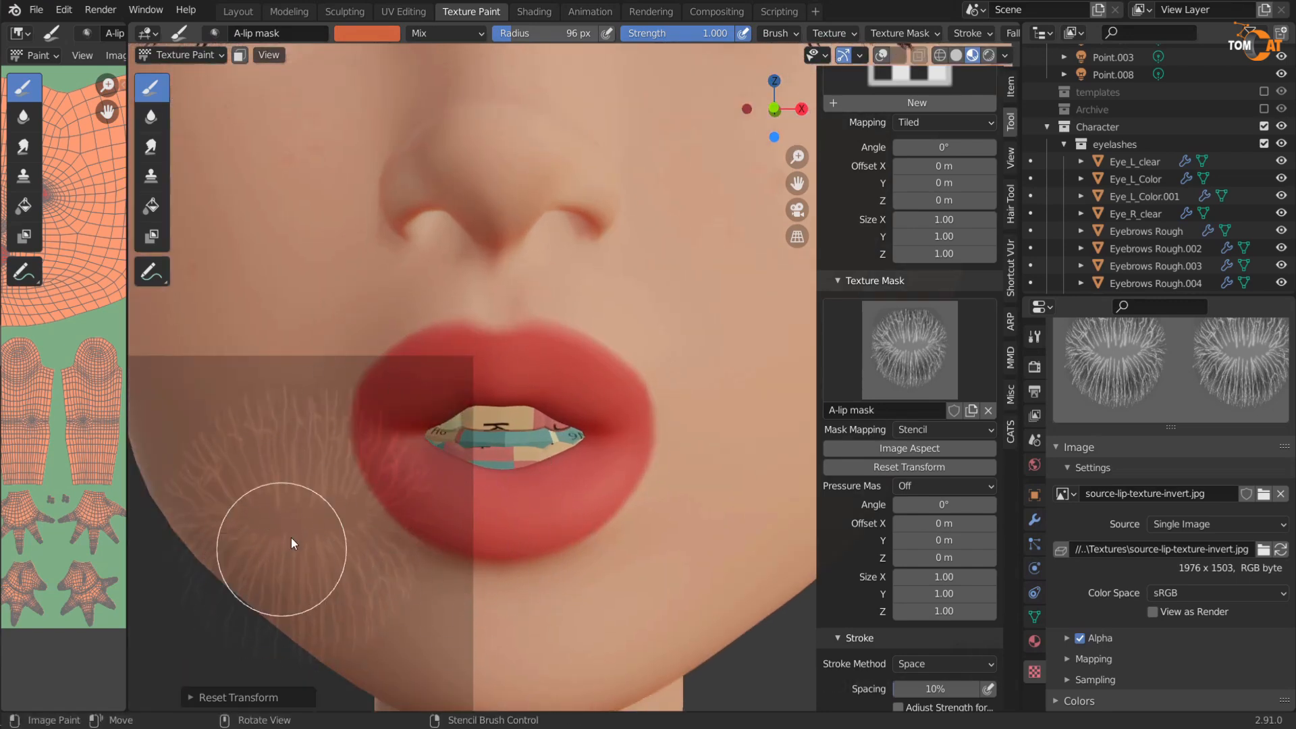
{"action": "scroll", "coordinate": [324, 533], "scroll_direction": "down", "scroll_amount": 2}
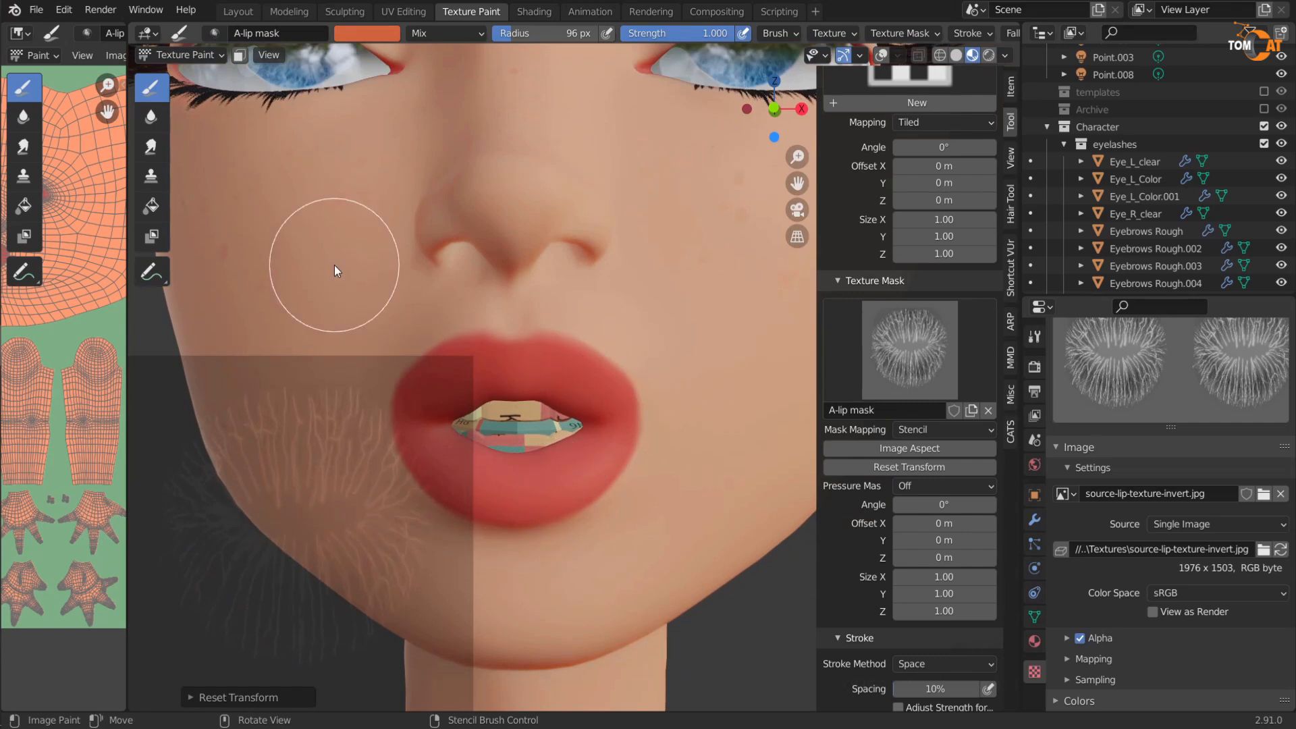
{"action": "key", "text": "shift+alt+z"}
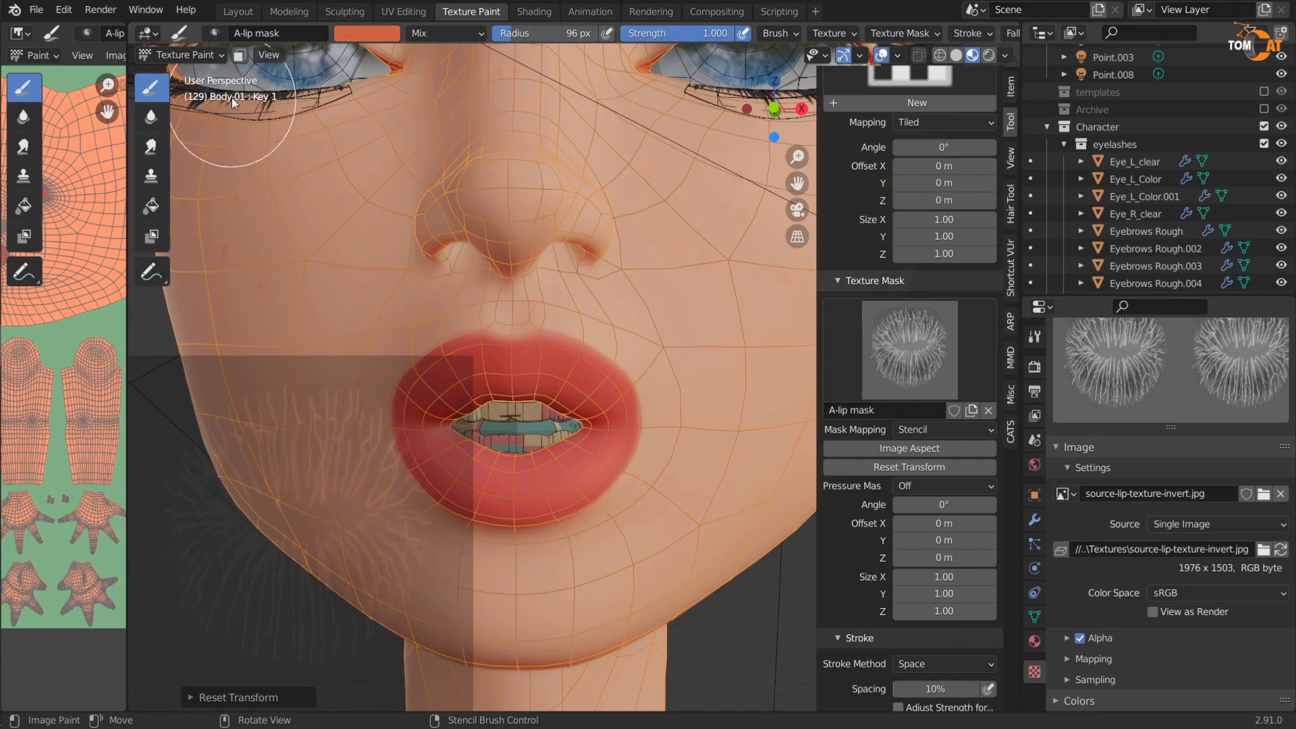
{"action": "left_click", "coordinate": [239, 56]}
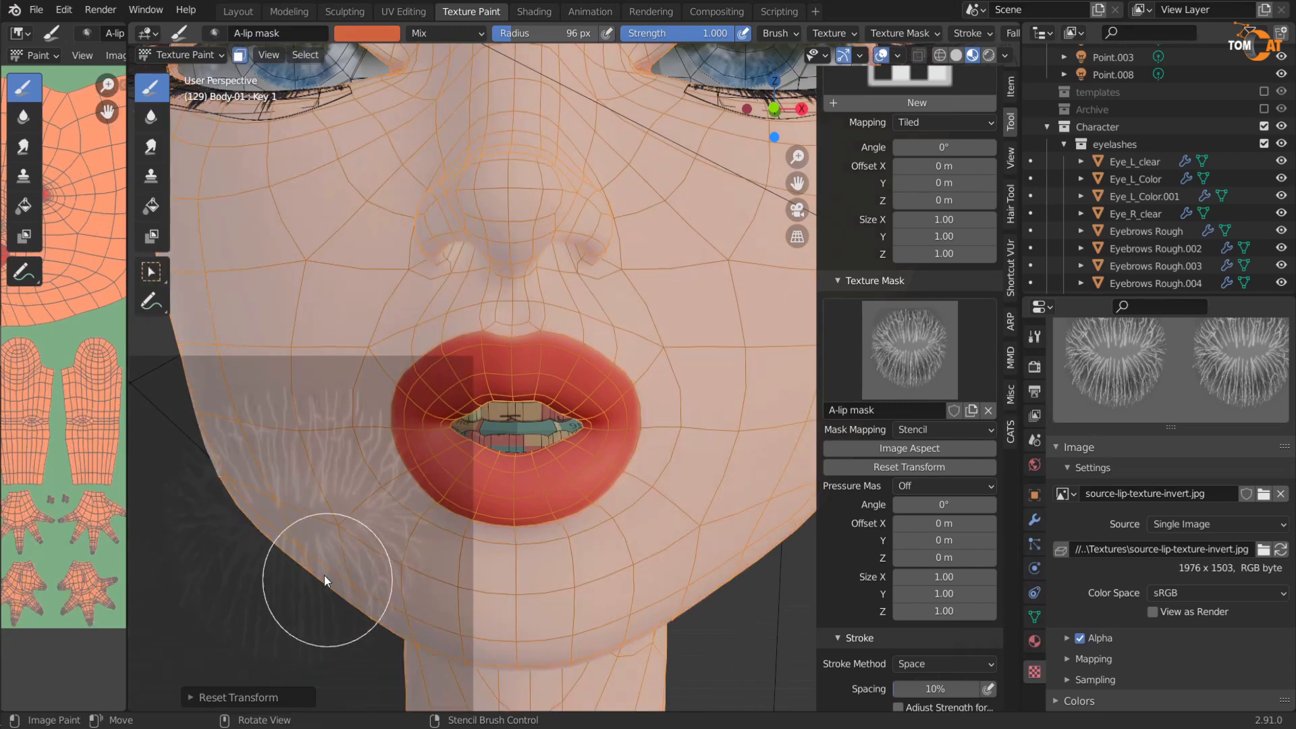
Step: Hide the overlays and frame the lips closely in the front orthographic view
{"action": "mouse_move", "coordinate": [531, 410]}
{"action": "middle_mouse_down"}
{"action": "mouse_move", "coordinate": [572, 400]}
{"action": "mouse_move", "coordinate": [421, 438]}
{"action": "mouse_move", "coordinate": [531, 414]}
{"action": "mouse_move", "coordinate": [590, 369]}
{"action": "mouse_move", "coordinate": [470, 406]}
{"action": "mouse_move", "coordinate": [559, 397]}
{"action": "mouse_move", "coordinate": [545, 416]}
{"action": "mouse_move", "coordinate": [301, 521]}
{"action": "mouse_move", "coordinate": [487, 343]}
{"action": "mouse_move", "coordinate": [459, 359]}
{"action": "middle_mouse_up"}
{"action": "scroll", "coordinate": [366, 467], "scroll_direction": "down", "scroll_amount": 2}
{"action": "scroll", "coordinate": [366, 467], "scroll_direction": "up", "scroll_amount": 4}
{"action": "scroll", "coordinate": [346, 501], "scroll_direction": "down", "scroll_amount": 1}
{"action": "key", "text": "shift+alt+z"}
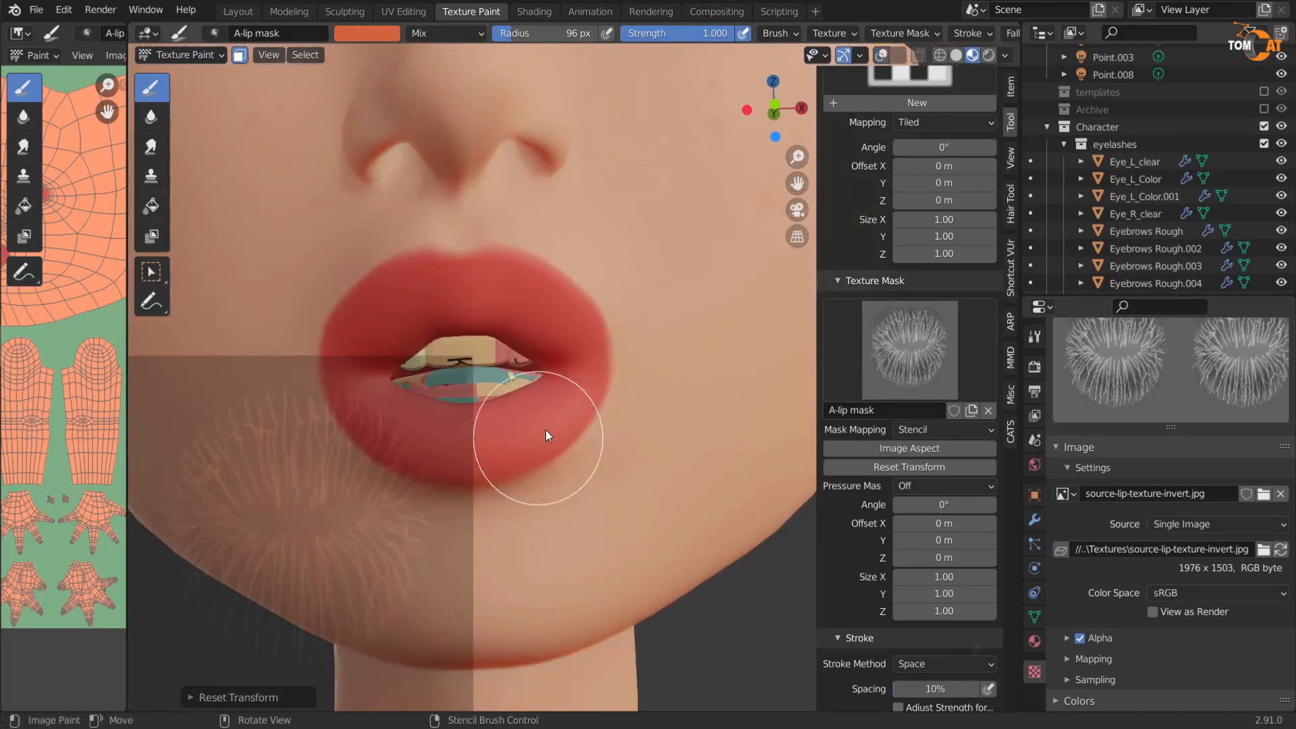
{"action": "left_click", "coordinate": [774, 106]}
{"action": "scroll", "coordinate": [473, 441], "scroll_direction": "up", "scroll_amount": 5}
{"action": "middle_click_drag", "start_coordinate": [471, 441], "coordinate": [609, 411], "text": "shift"}
{"action": "scroll", "coordinate": [610, 410], "scroll_direction": "down", "scroll_amount": 1}
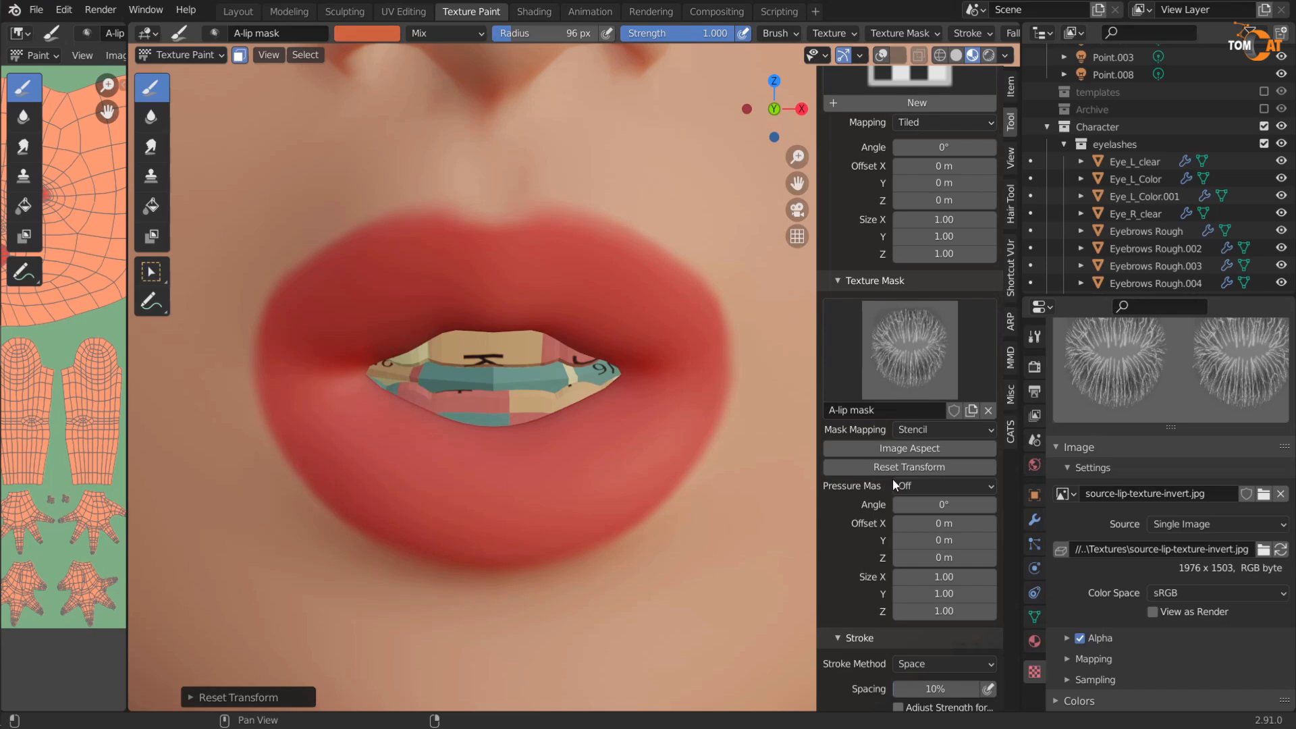
Step: Fit the lip stencil to its image aspect, move and scale it to cover the lips, and set its angle to 0°
{"action": "left_click", "coordinate": [902, 452]}
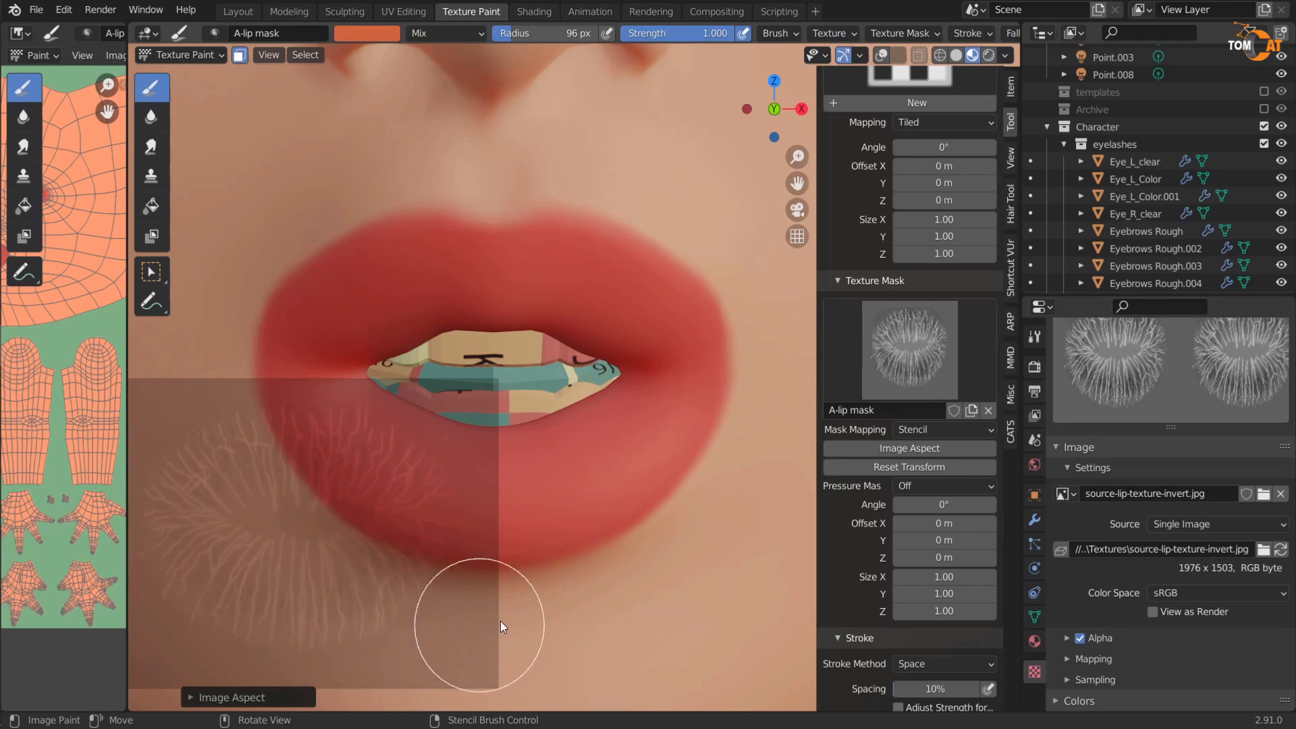
{"action": "mouse_move", "coordinate": [495, 444]}
{"action": "middle_mouse_down", "text": "shift"}
{"action": "mouse_move", "coordinate": [434, 448]}
{"action": "mouse_move", "coordinate": [475, 452]}
{"action": "middle_mouse_up", "text": "shift"}
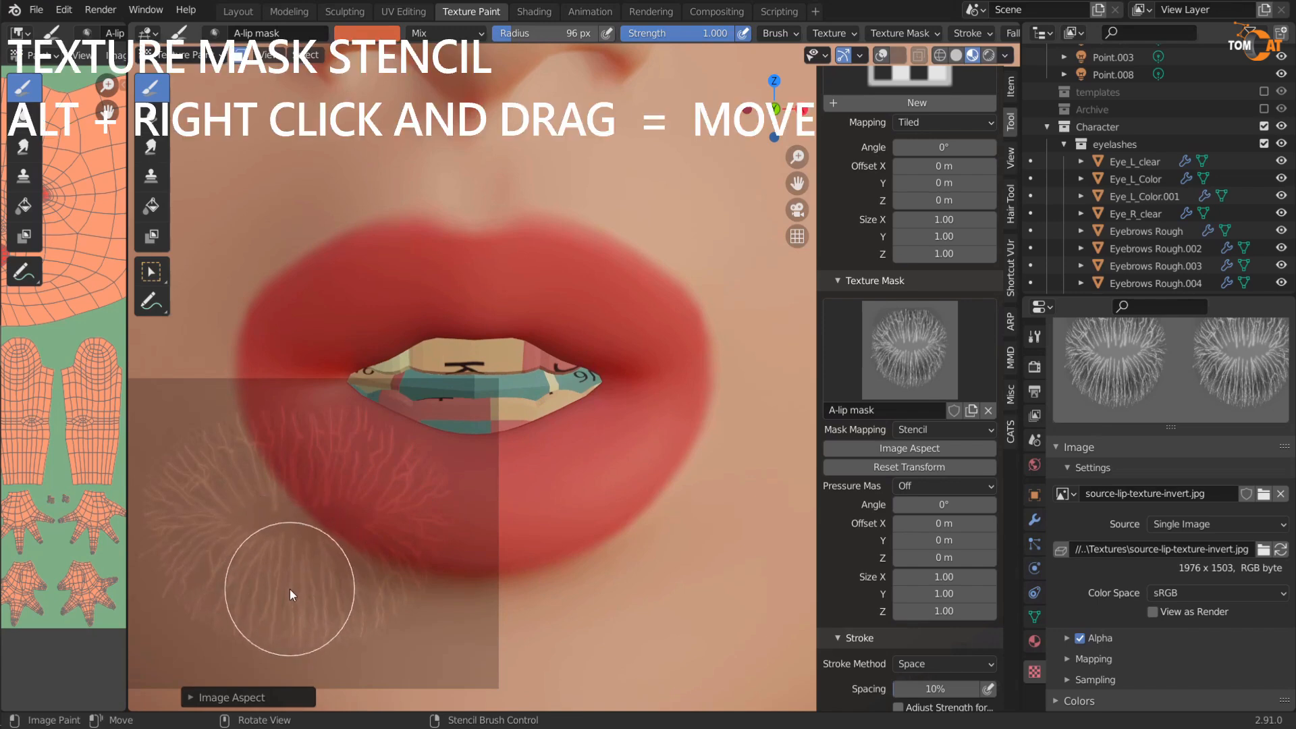
{"action": "right_click_drag", "start_coordinate": [290, 589], "coordinate": [456, 442], "text": "alt"}
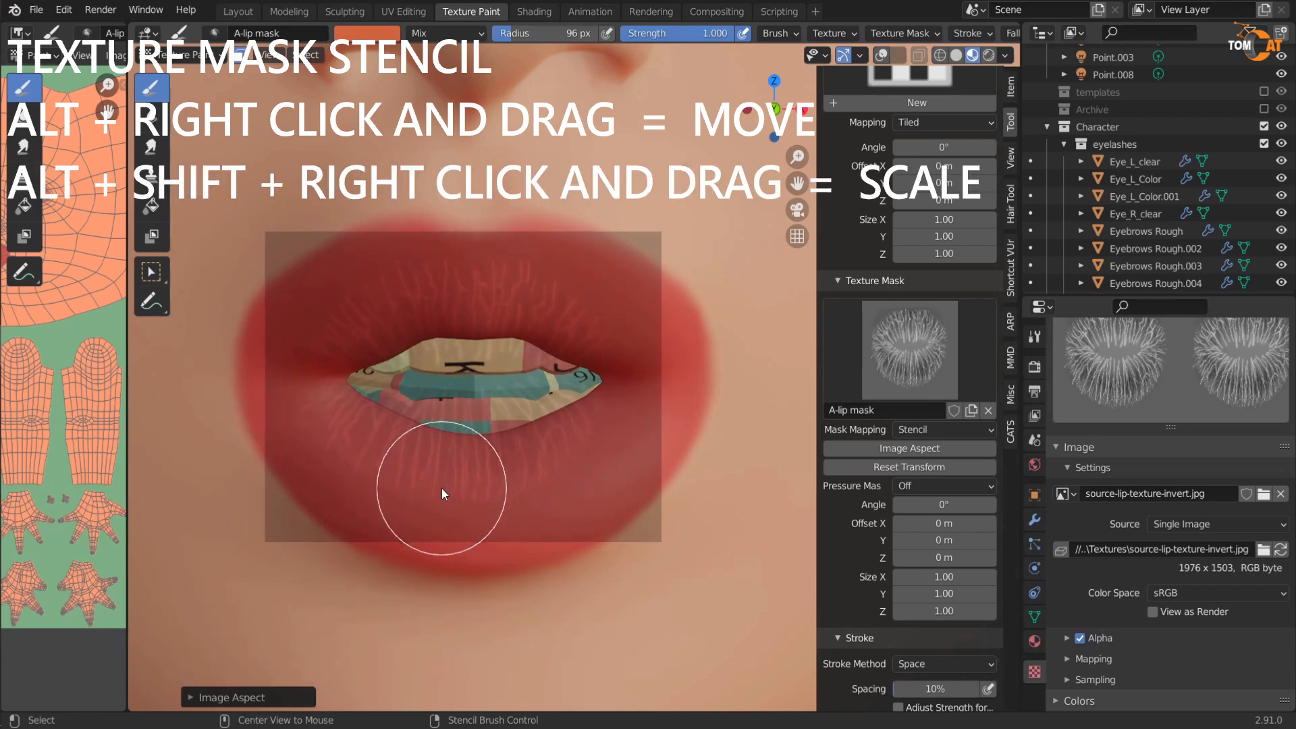
{"action": "right_click_drag", "start_coordinate": [457, 422], "coordinate": [481, 436], "text": "alt+shift"}
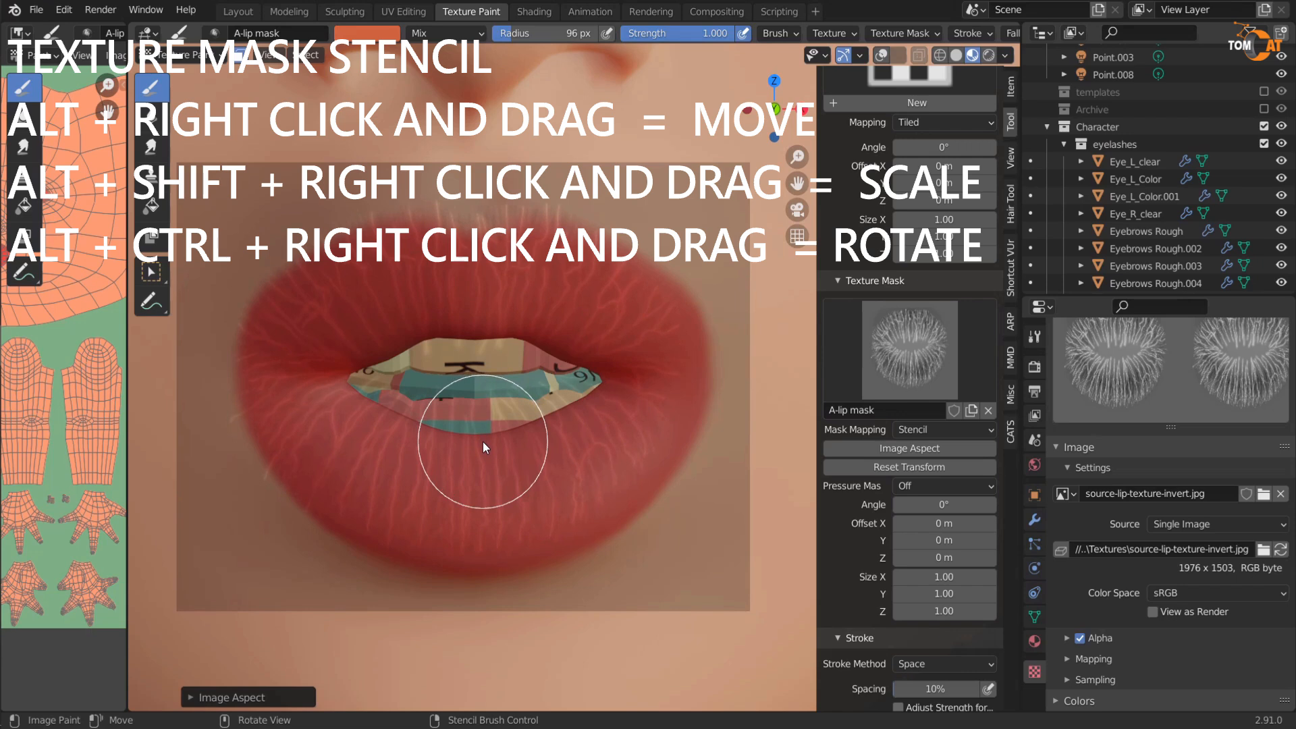
{"action": "right_click_drag", "start_coordinate": [528, 446], "coordinate": [529, 447], "text": "ctrl+alt"}
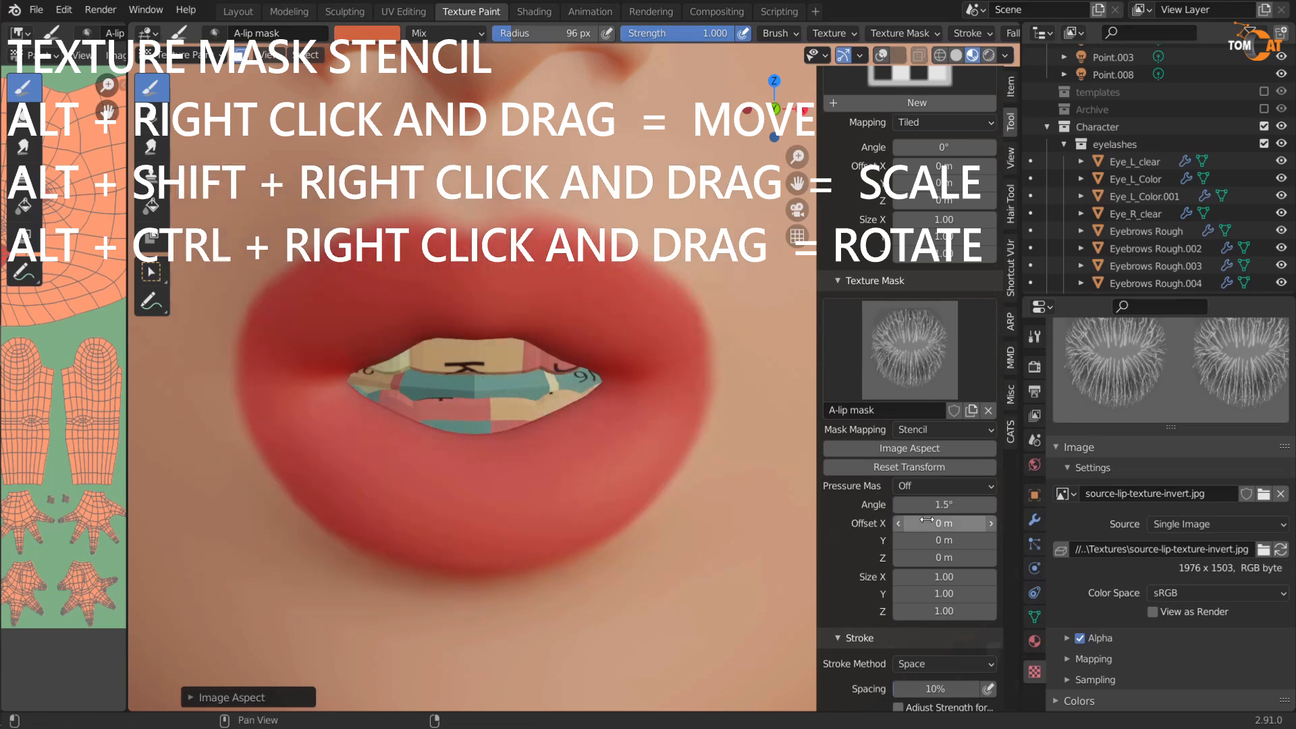
{"action": "left_click", "coordinate": [943, 504]}
{"action": "type", "text": "0"}
{"action": "key", "text": "Return"}
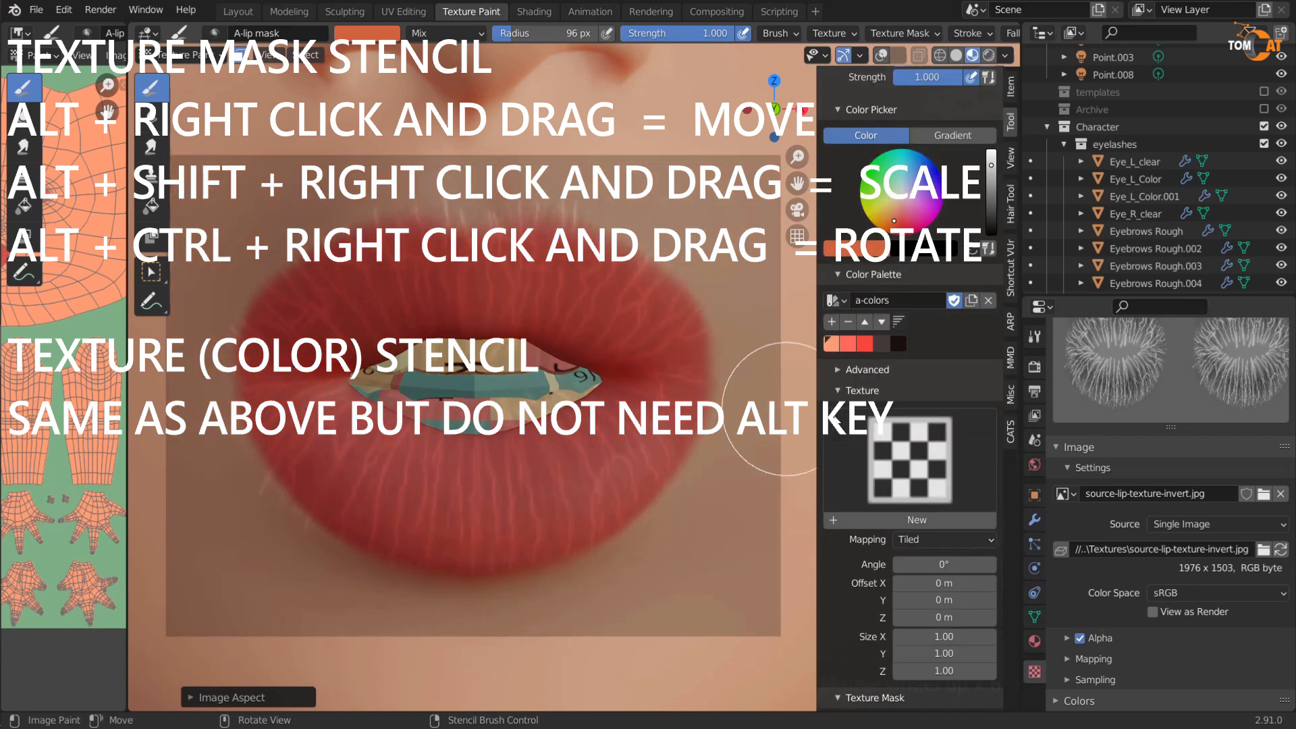
Step: Try painting the stencil's lip lines across the lips with the pink color from the a-colors palette
{"action": "left_click", "coordinate": [846, 346]}
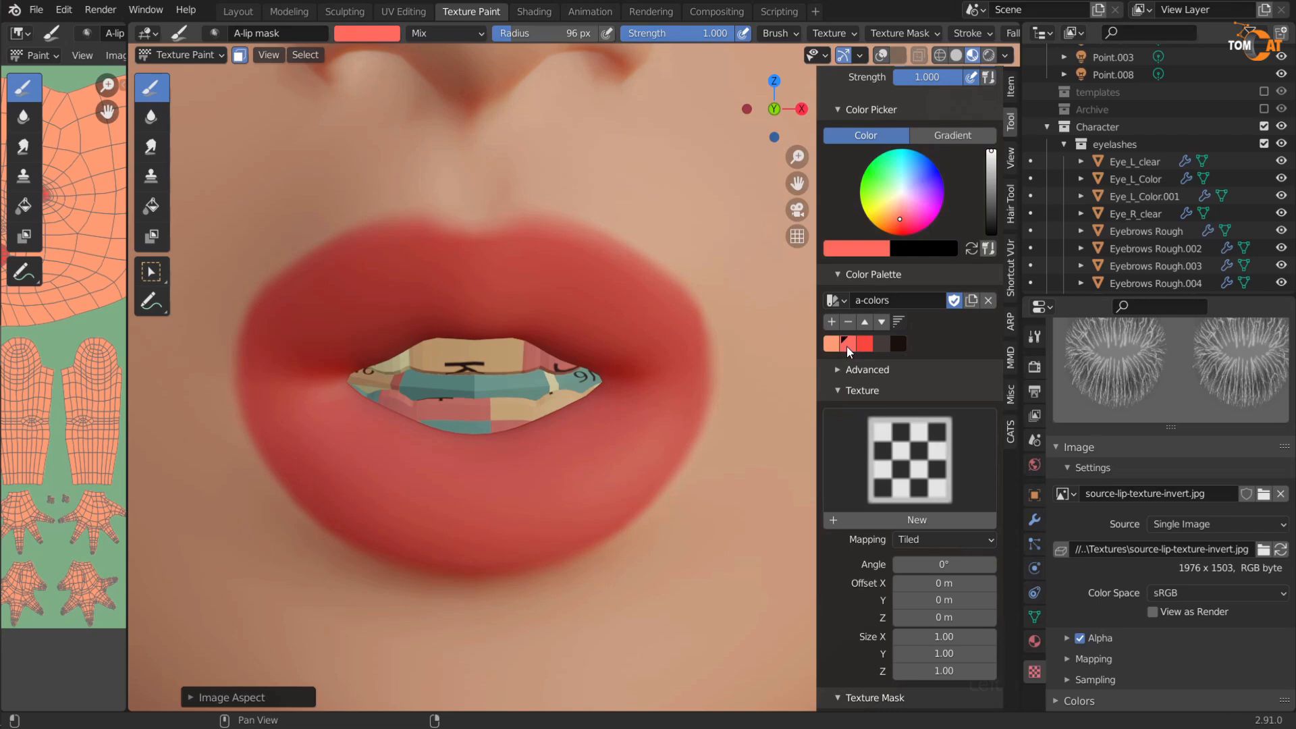
{"action": "scroll", "coordinate": [897, 486], "scroll_direction": "up", "scroll_amount": 7}
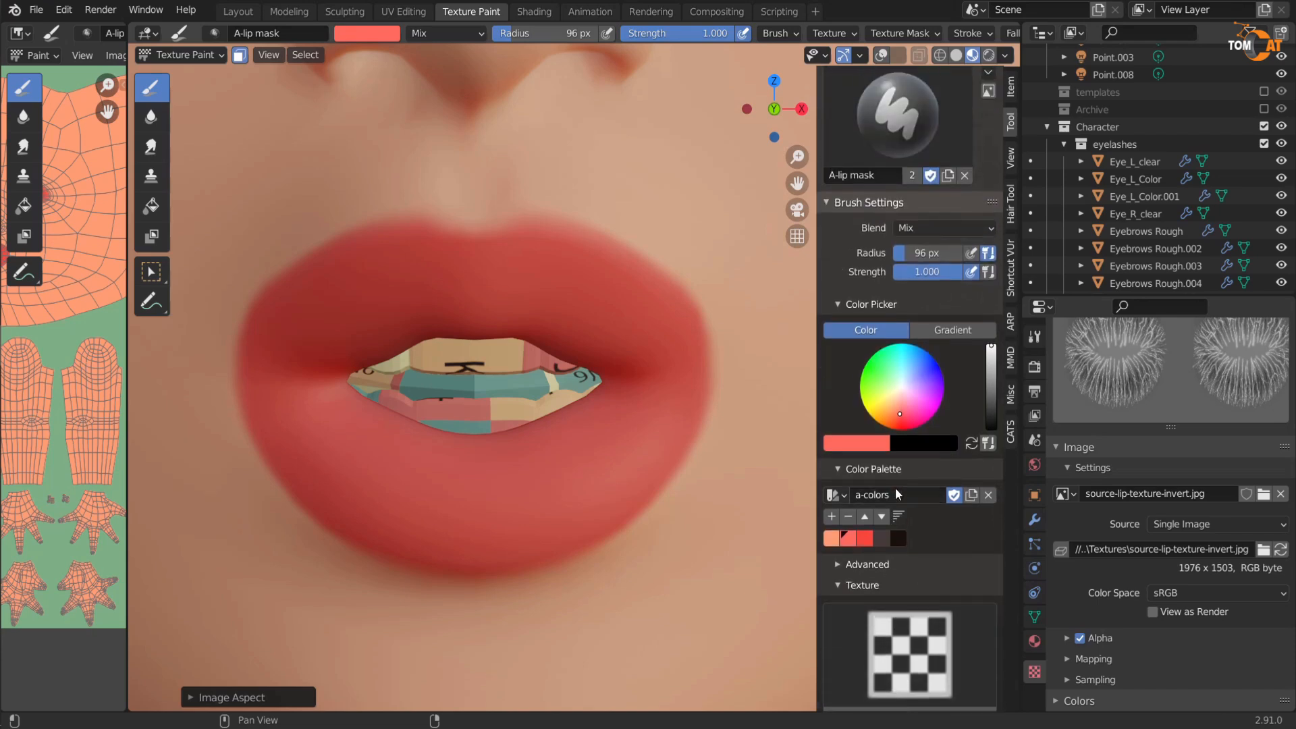
{"action": "scroll", "coordinate": [892, 475], "scroll_direction": "up", "scroll_amount": 2}
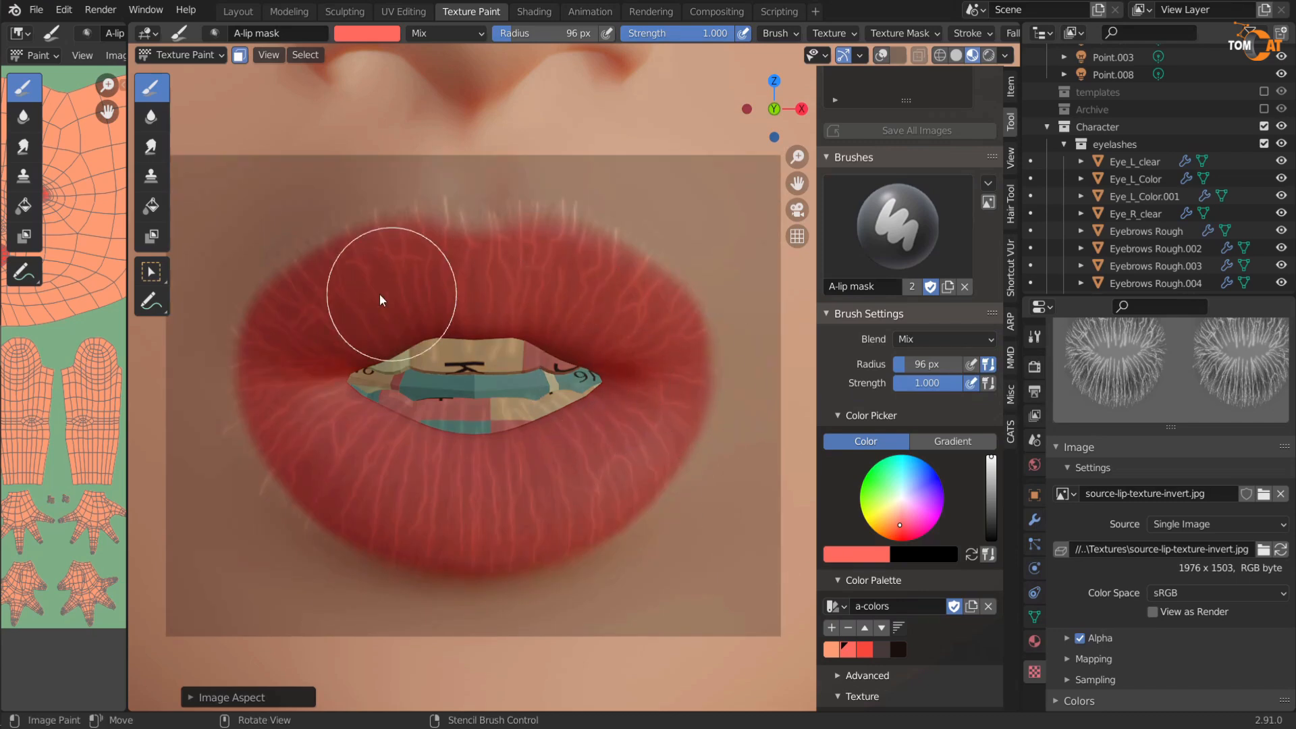
{"action": "mouse_move", "coordinate": [406, 316]}
{"action": "left_mouse_down"}
{"action": "mouse_move", "coordinate": [331, 407]}
{"action": "mouse_move", "coordinate": [548, 382]}
{"action": "left_mouse_up"}
{"action": "mouse_move", "coordinate": [1, 368]}
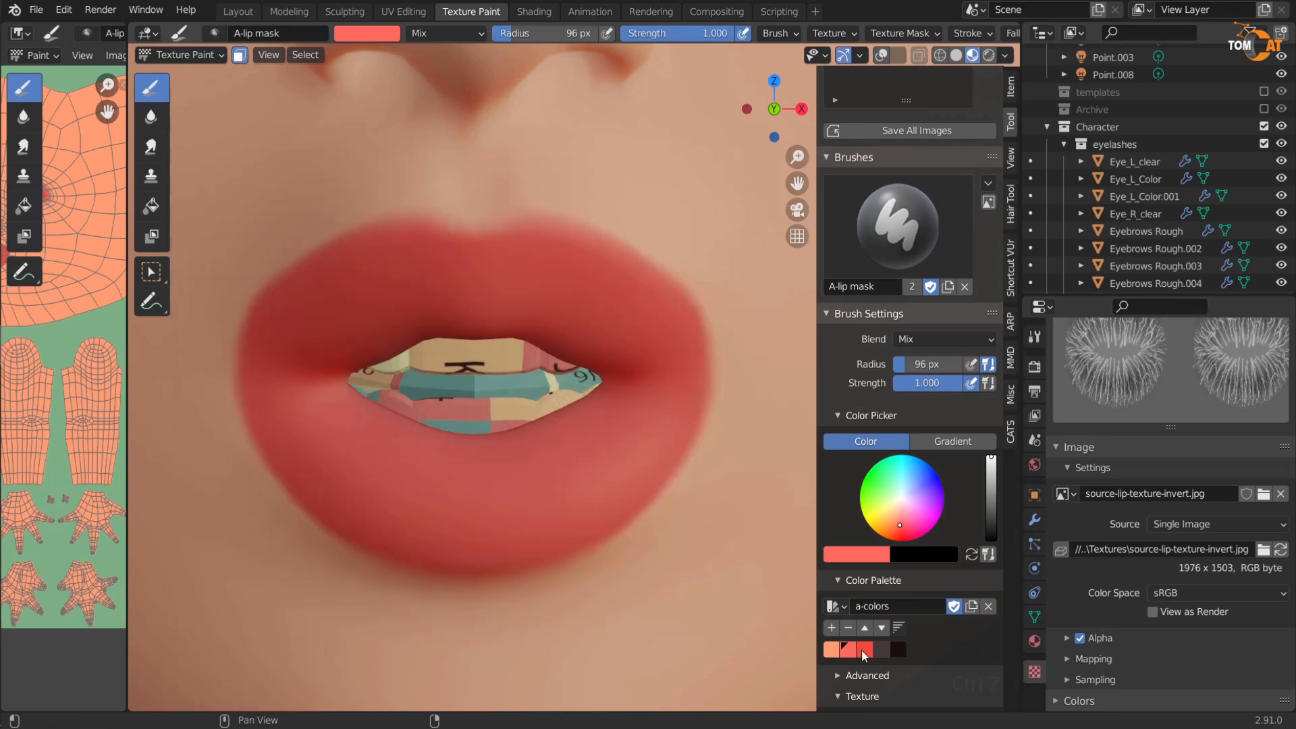
Step: Try painting the lip lines with the red and the dark brown palette colors in Mix blend mode
{"action": "left_click", "coordinate": [861, 650]}
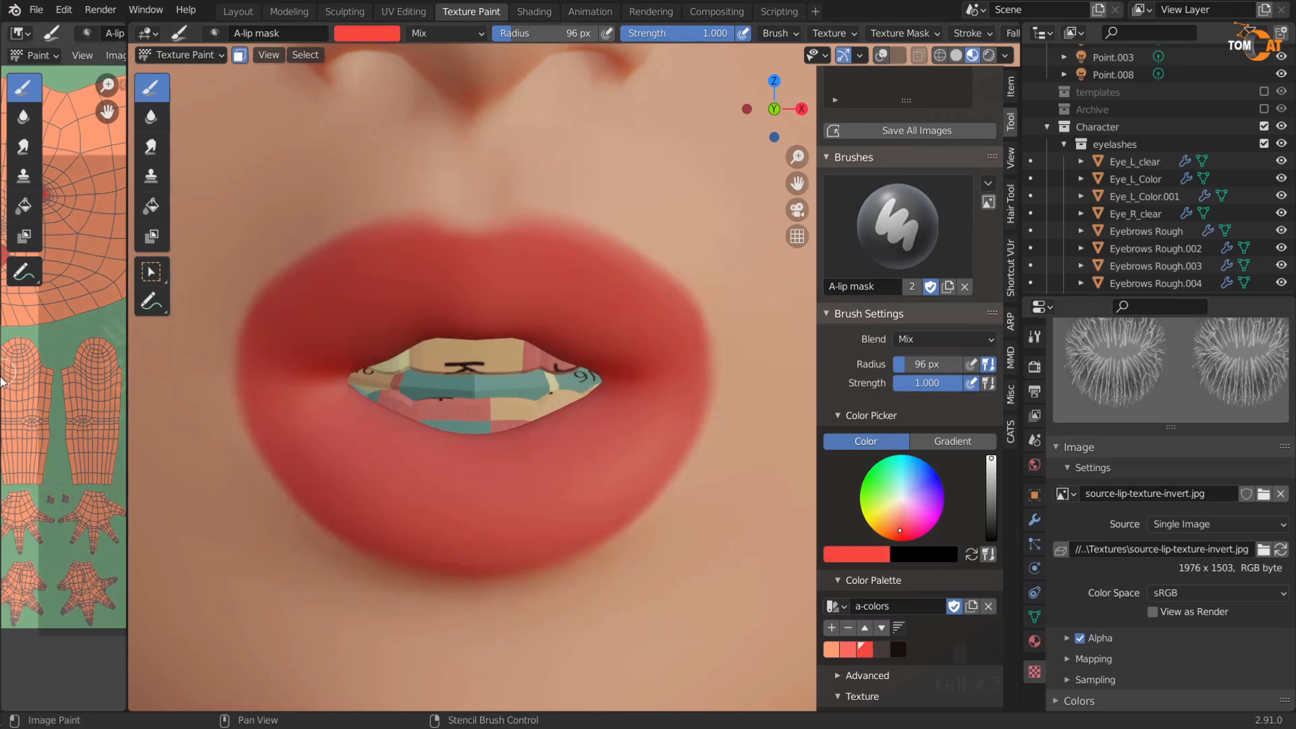
{"action": "mouse_move", "coordinate": [3, 386]}
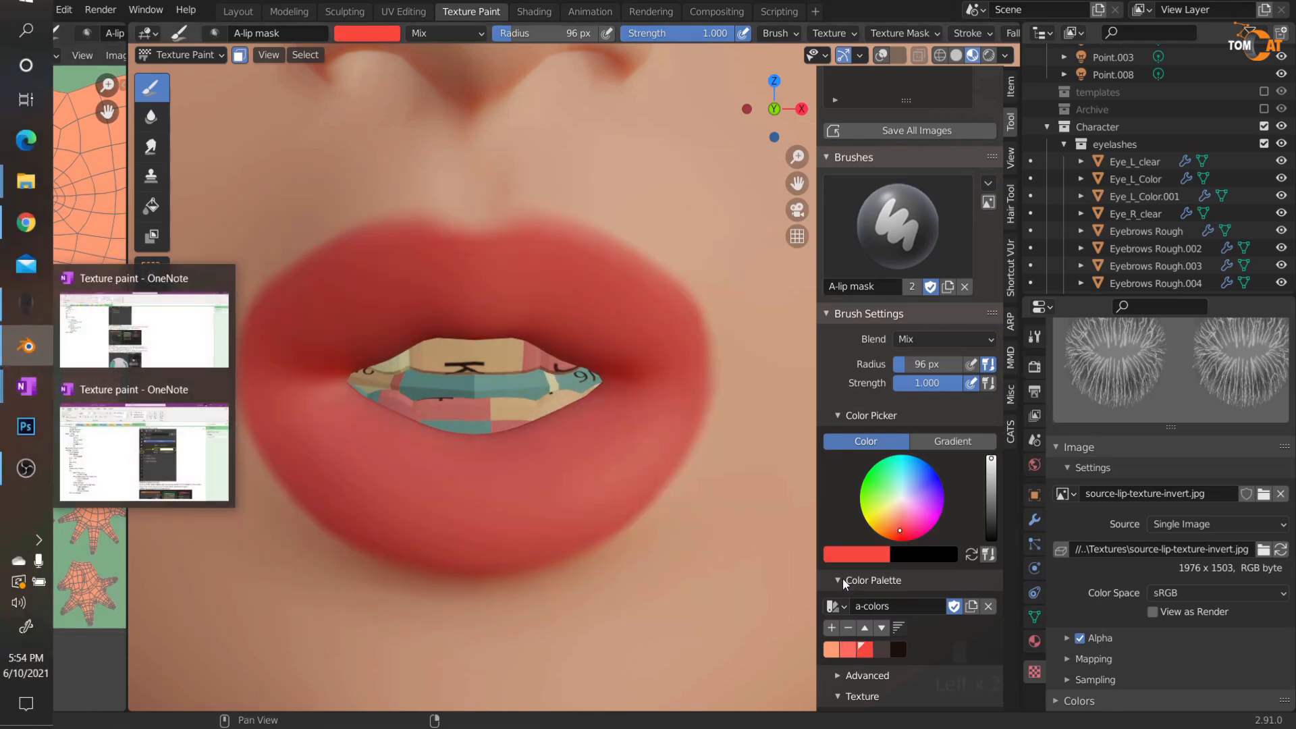
{"action": "left_click", "coordinate": [882, 650]}
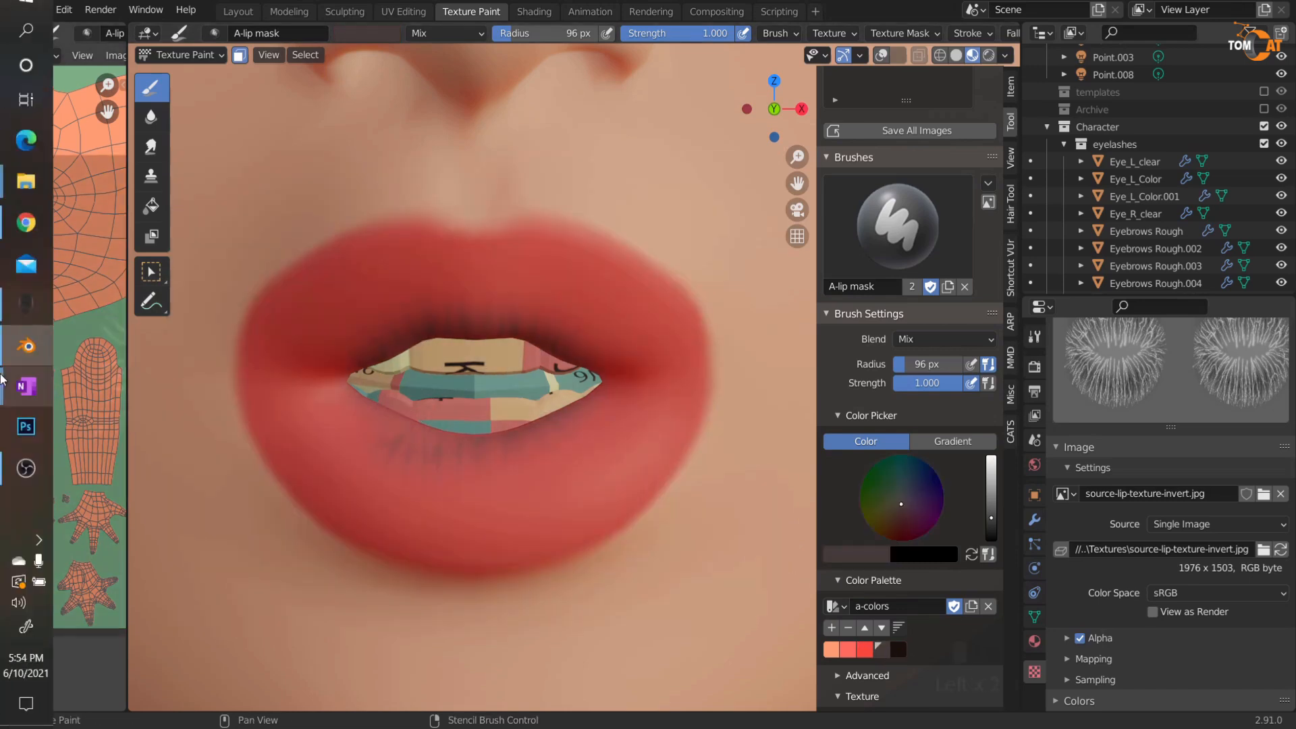
{"action": "mouse_move", "coordinate": [3, 375]}
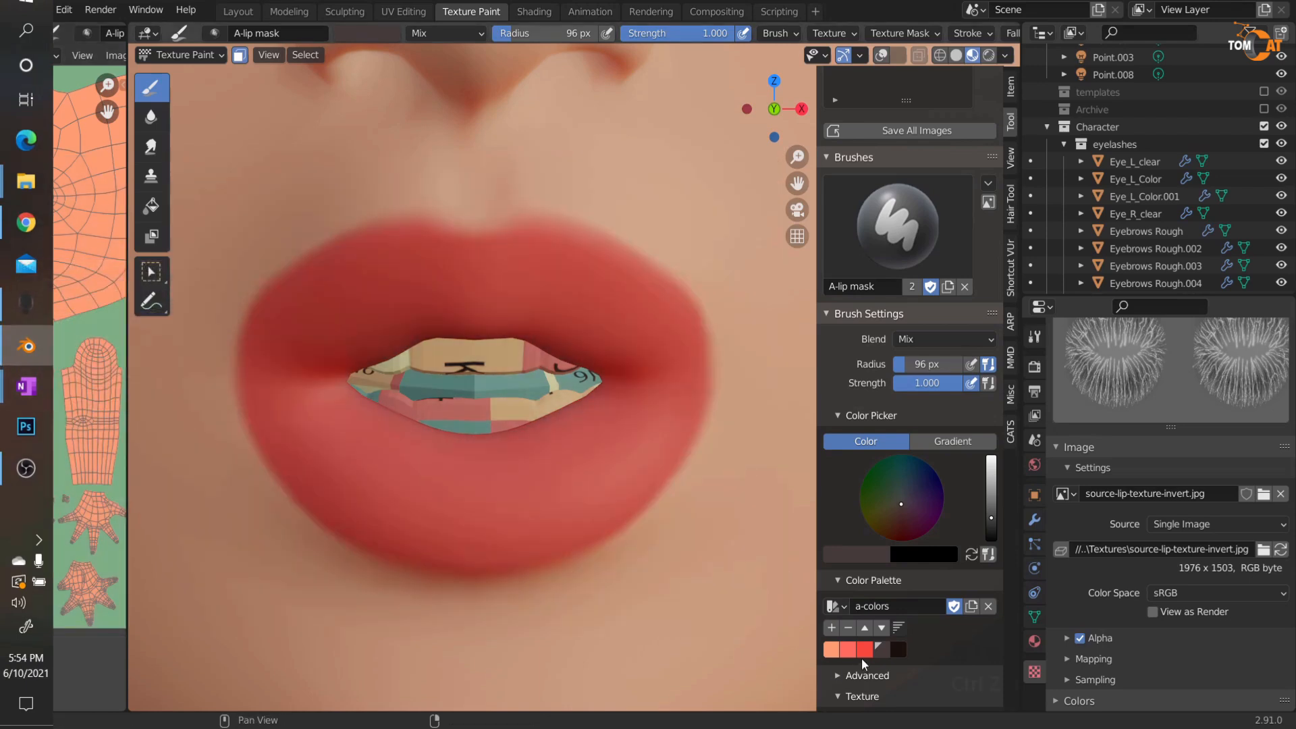
Step: Set the lip brush to the red palette color, Multiply blend mode and a strength of 0.310
{"action": "left_click", "coordinate": [862, 652]}
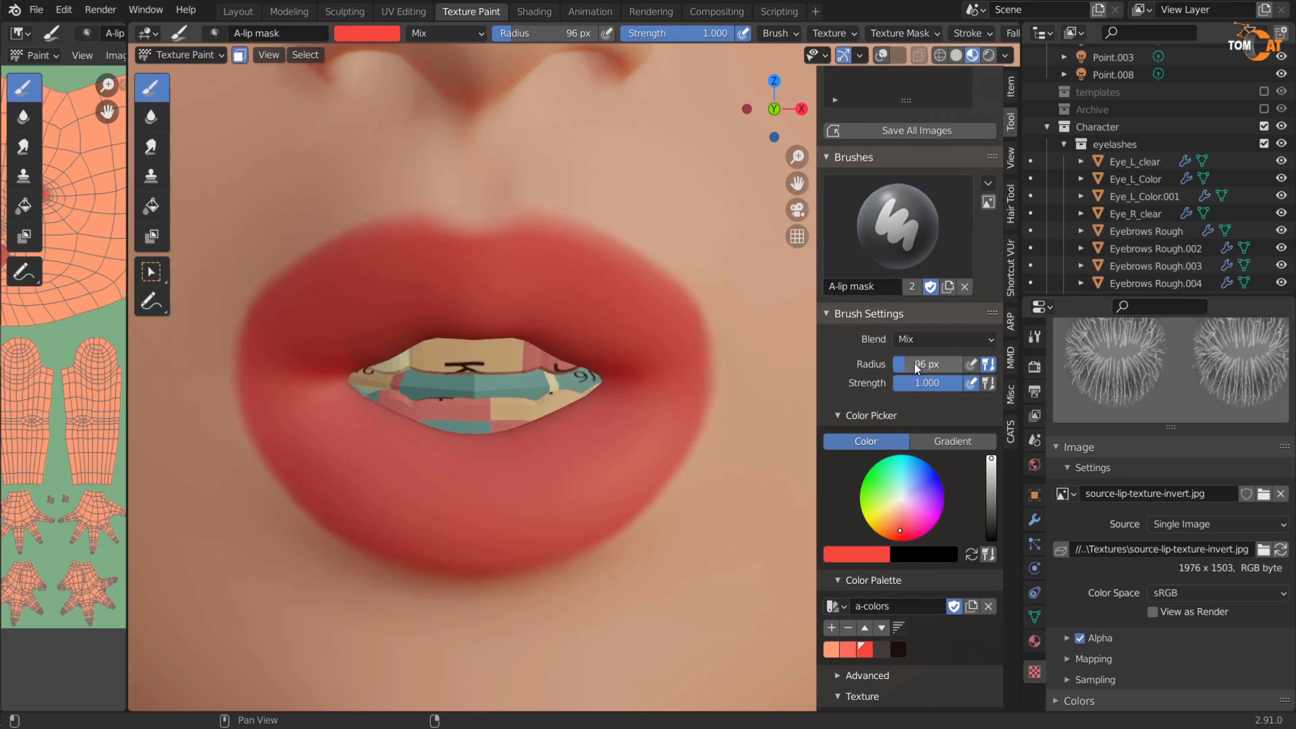
{"action": "left_click", "coordinate": [926, 340]}
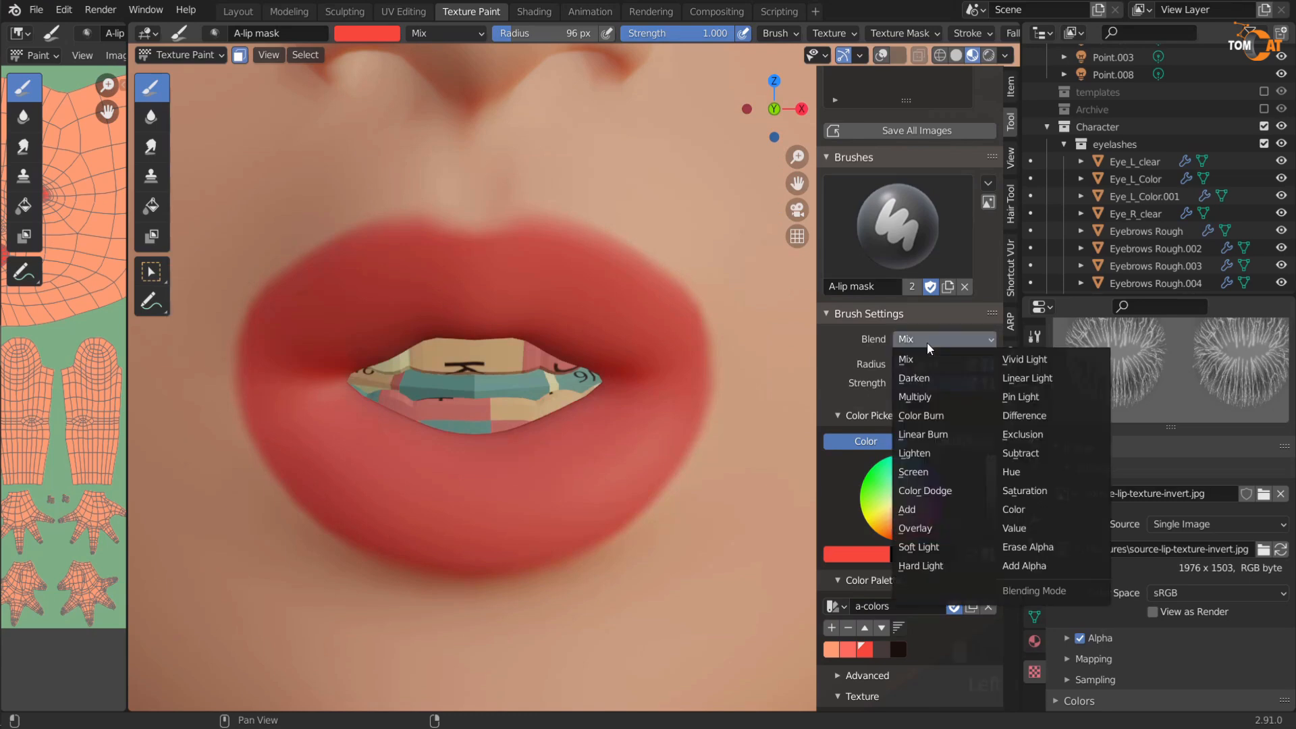
{"action": "left_click", "coordinate": [934, 393]}
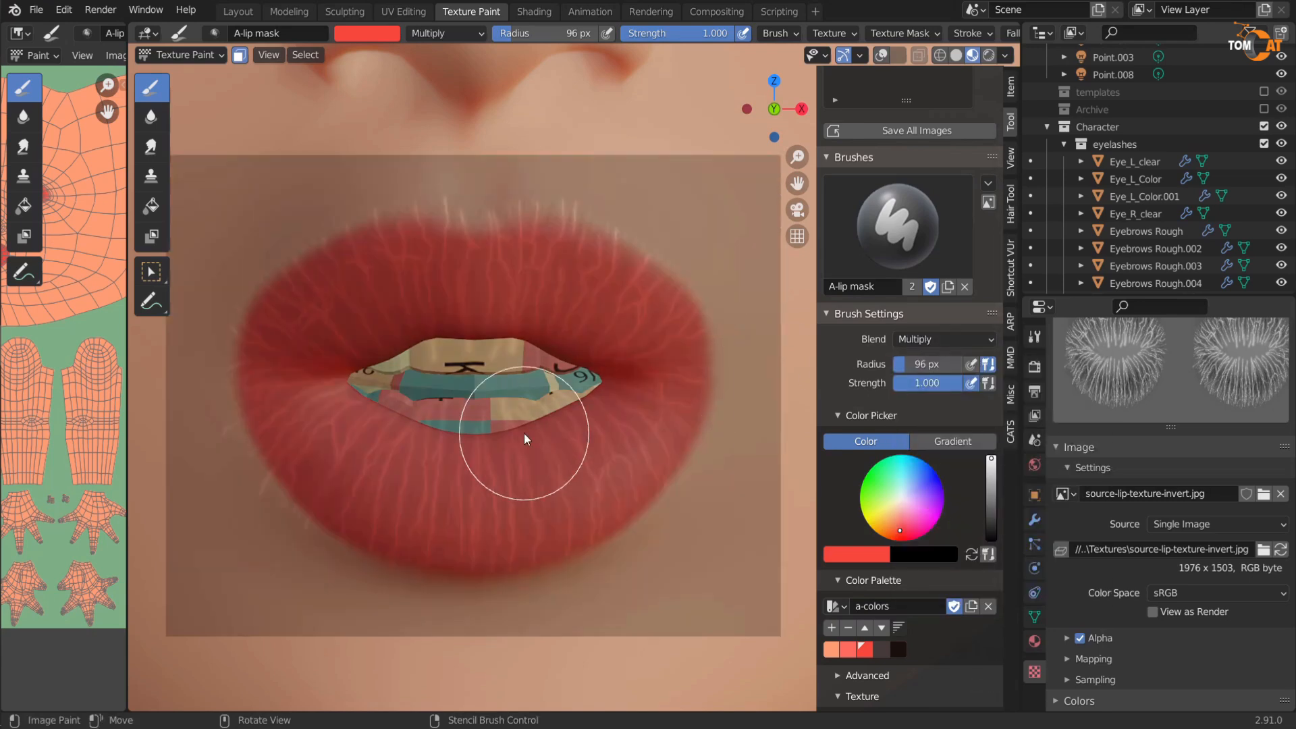
{"action": "left_click_drag", "start_coordinate": [715, 33], "coordinate": [636, 33]}
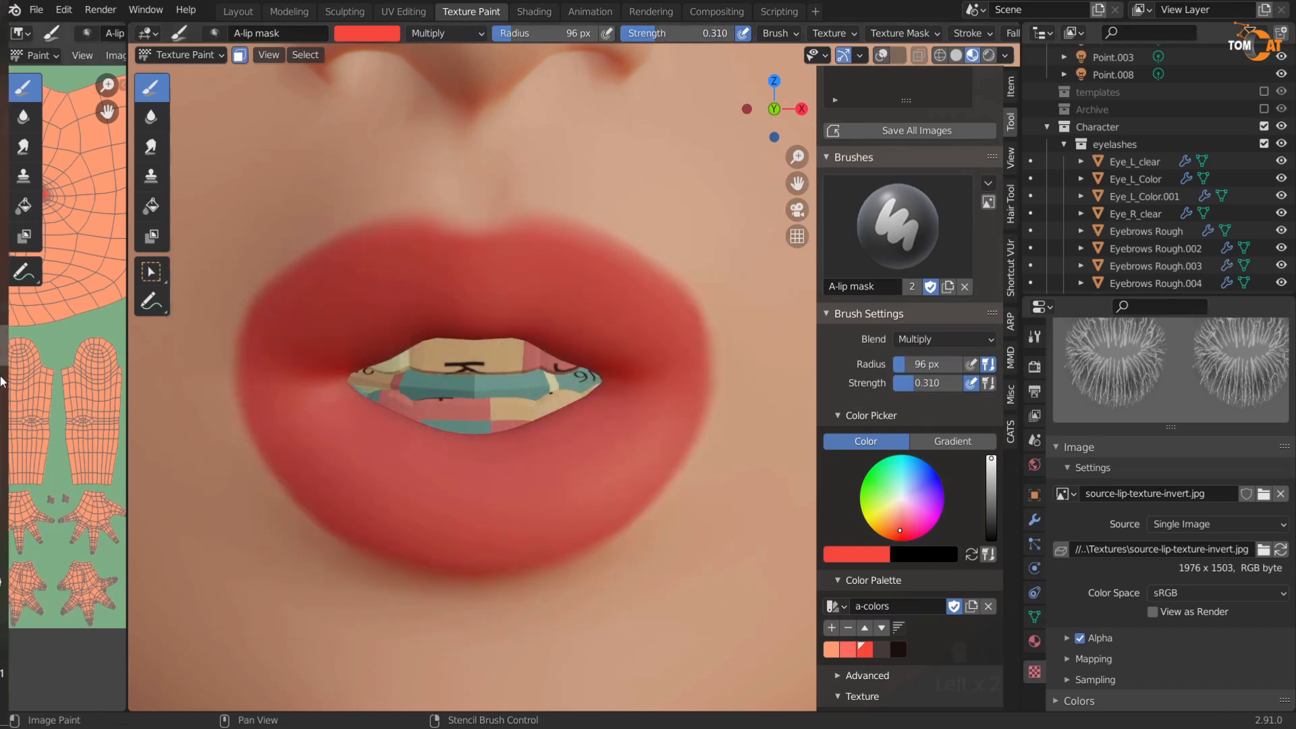
{"action": "mouse_move", "coordinate": [2, 381]}
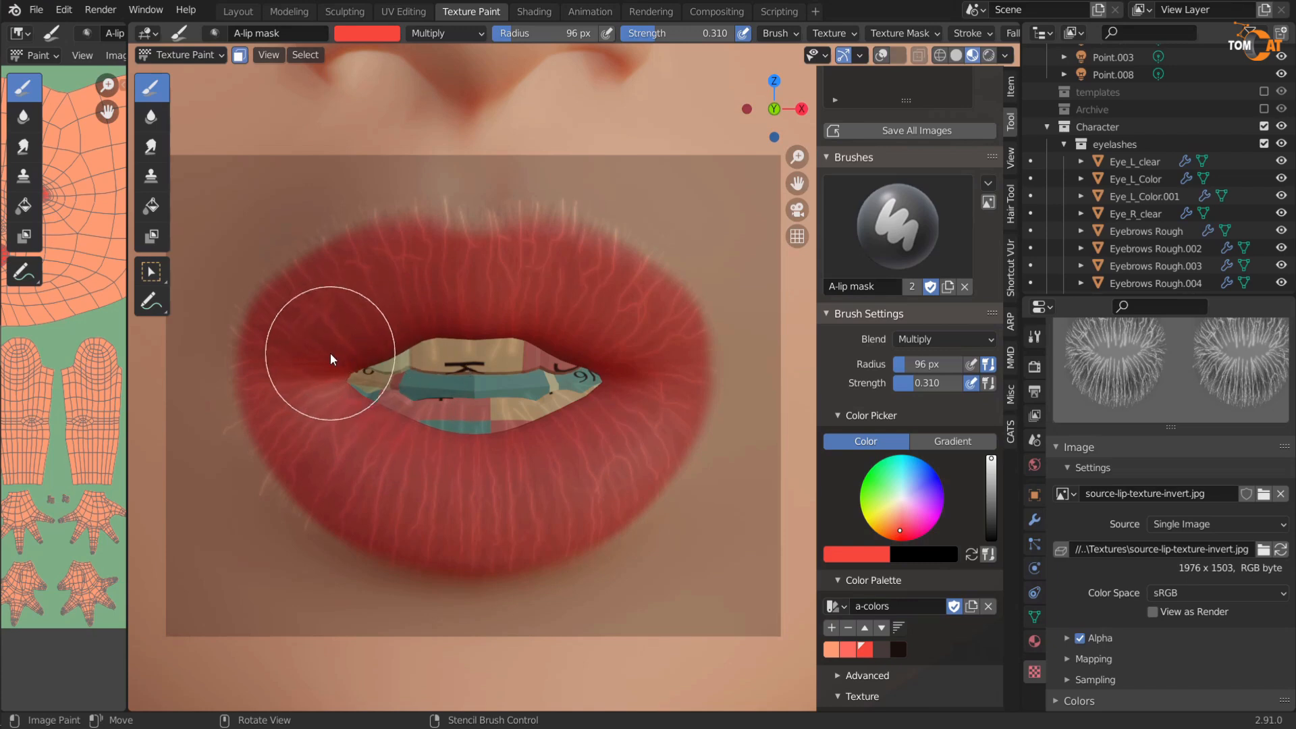
Step: Enlarge the brush radius to 134 px and paint the stencil's lines over both lips
{"action": "key", "text": "f"}
{"action": "left_click", "coordinate": [432, 339]}
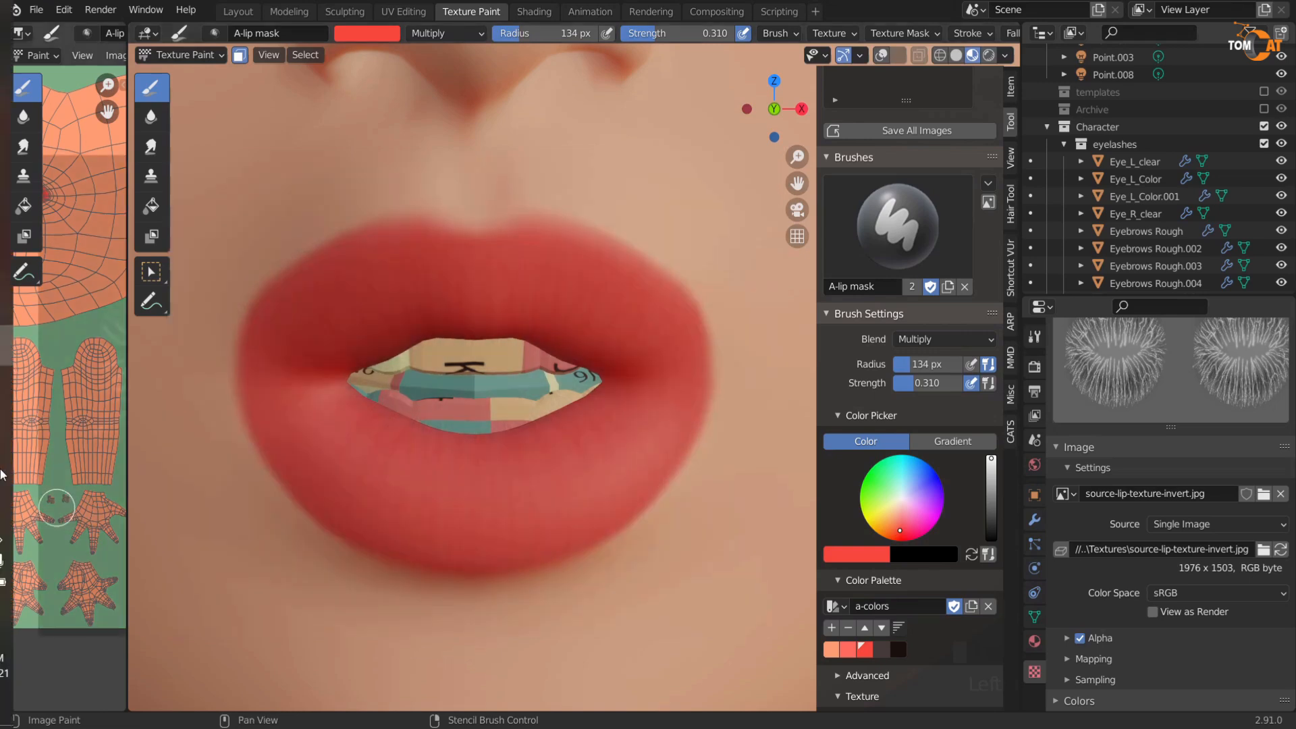
{"action": "mouse_move", "coordinate": [1, 473]}
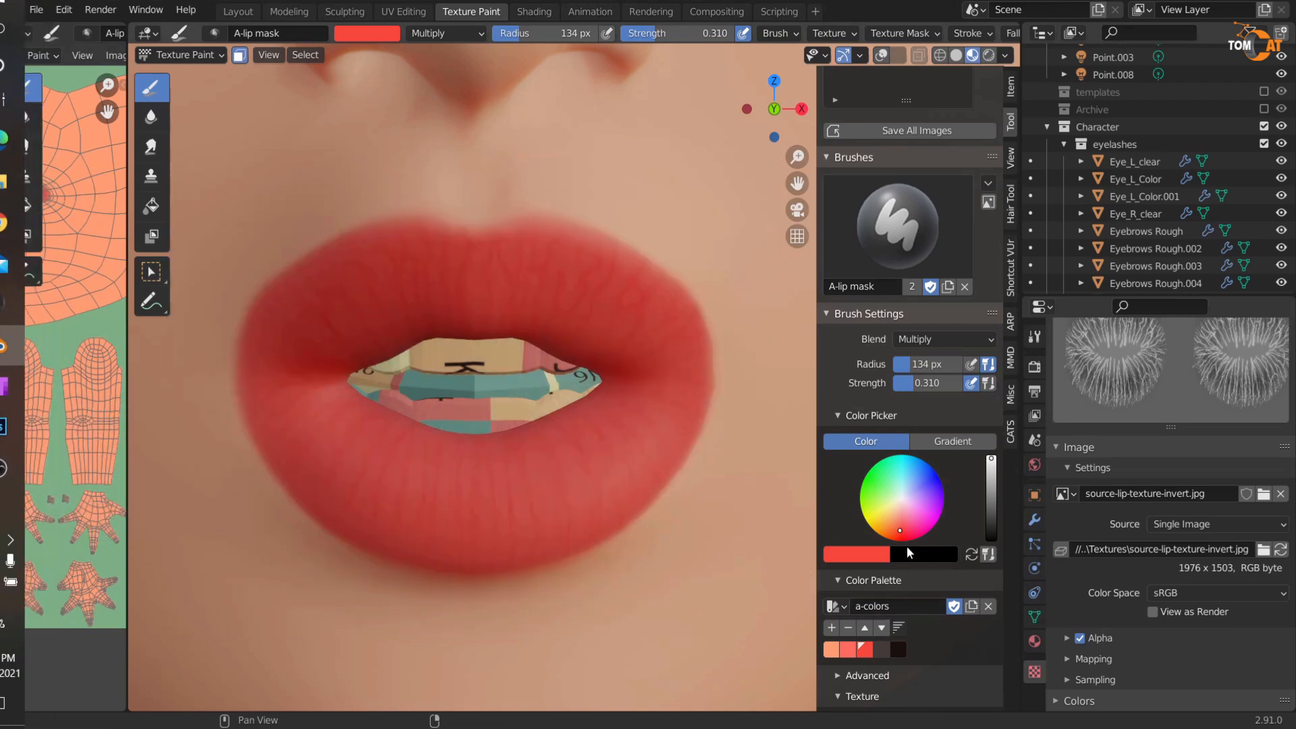
Step: Darken the red brush color, reduce the radius to 82 px, and paint darker lip lines around the mouth opening
{"action": "left_click", "coordinate": [992, 478]}
{"action": "key", "text": "f"}
{"action": "left_click", "coordinate": [540, 406]}
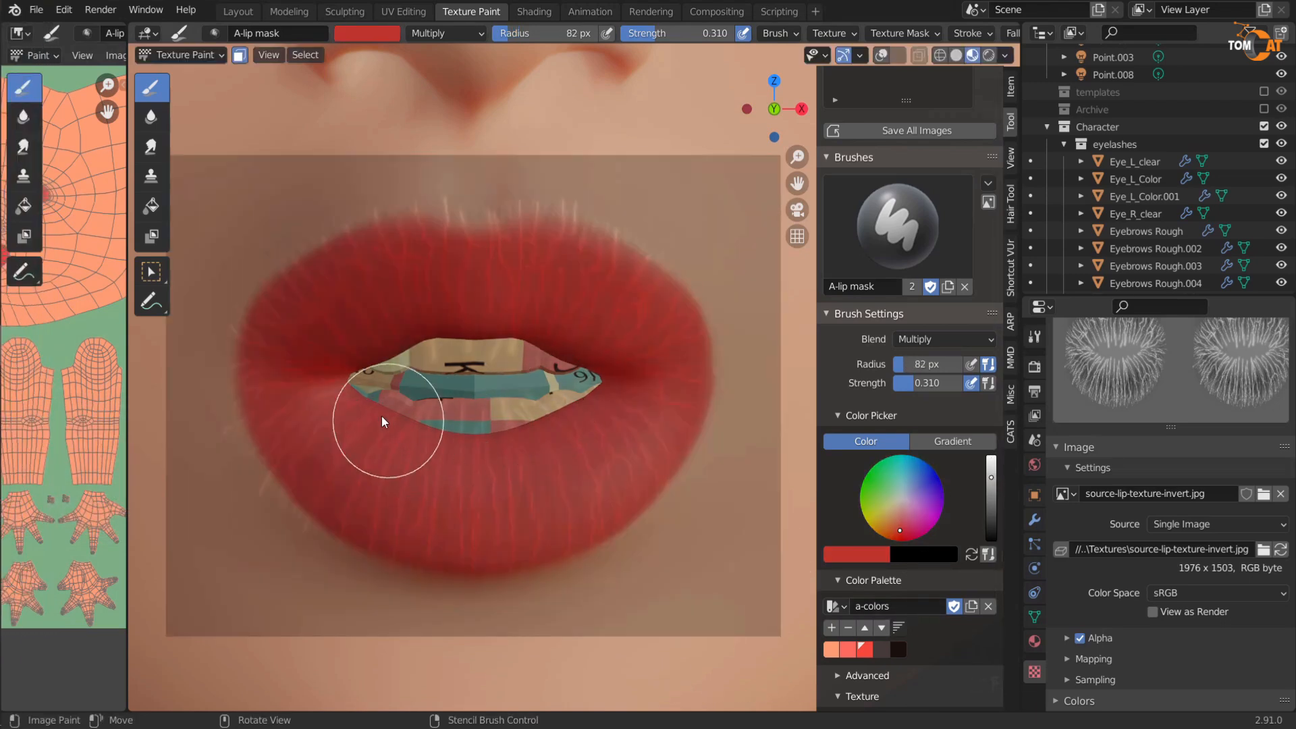
{"action": "mouse_move", "coordinate": [370, 403]}
{"action": "left_mouse_down"}
{"action": "mouse_move", "coordinate": [408, 421]}
{"action": "mouse_move", "coordinate": [561, 408]}
{"action": "mouse_move", "coordinate": [603, 366]}
{"action": "mouse_move", "coordinate": [474, 327]}
{"action": "mouse_move", "coordinate": [322, 394]}
{"action": "mouse_move", "coordinate": [491, 429]}
{"action": "mouse_move", "coordinate": [586, 394]}
{"action": "left_mouse_up"}
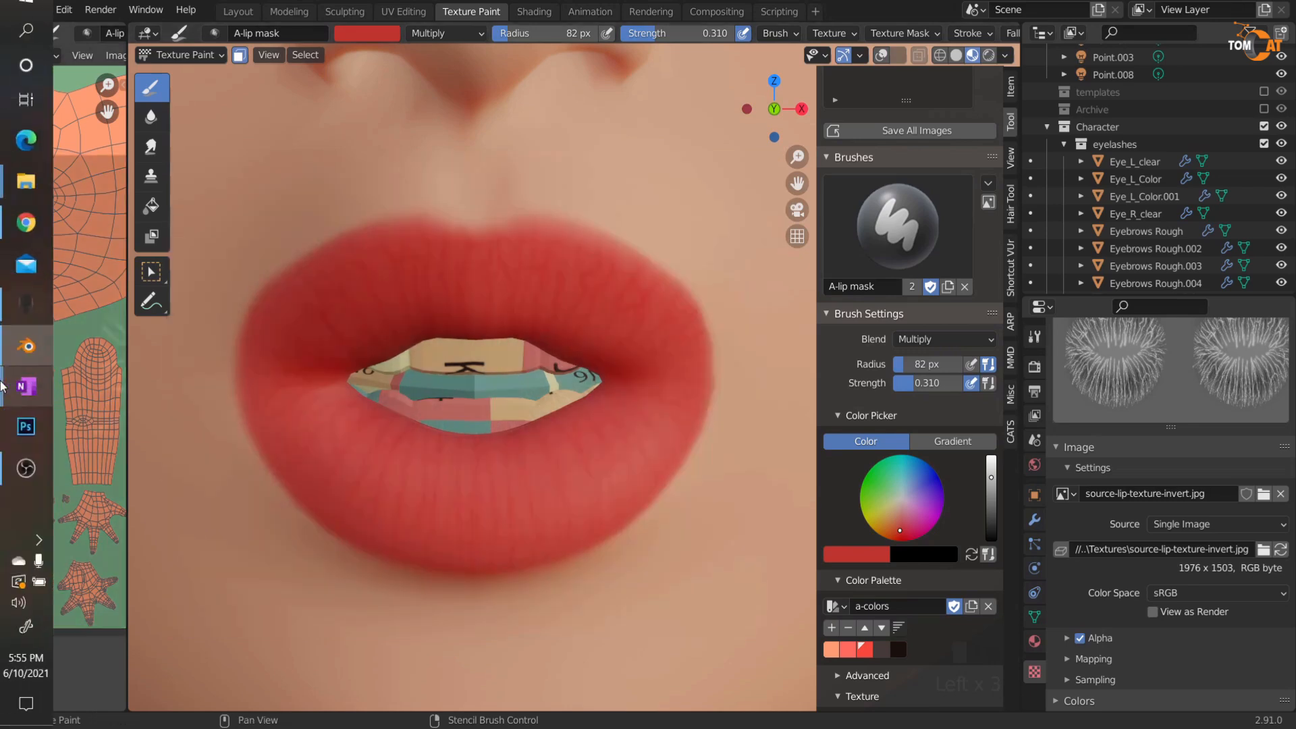
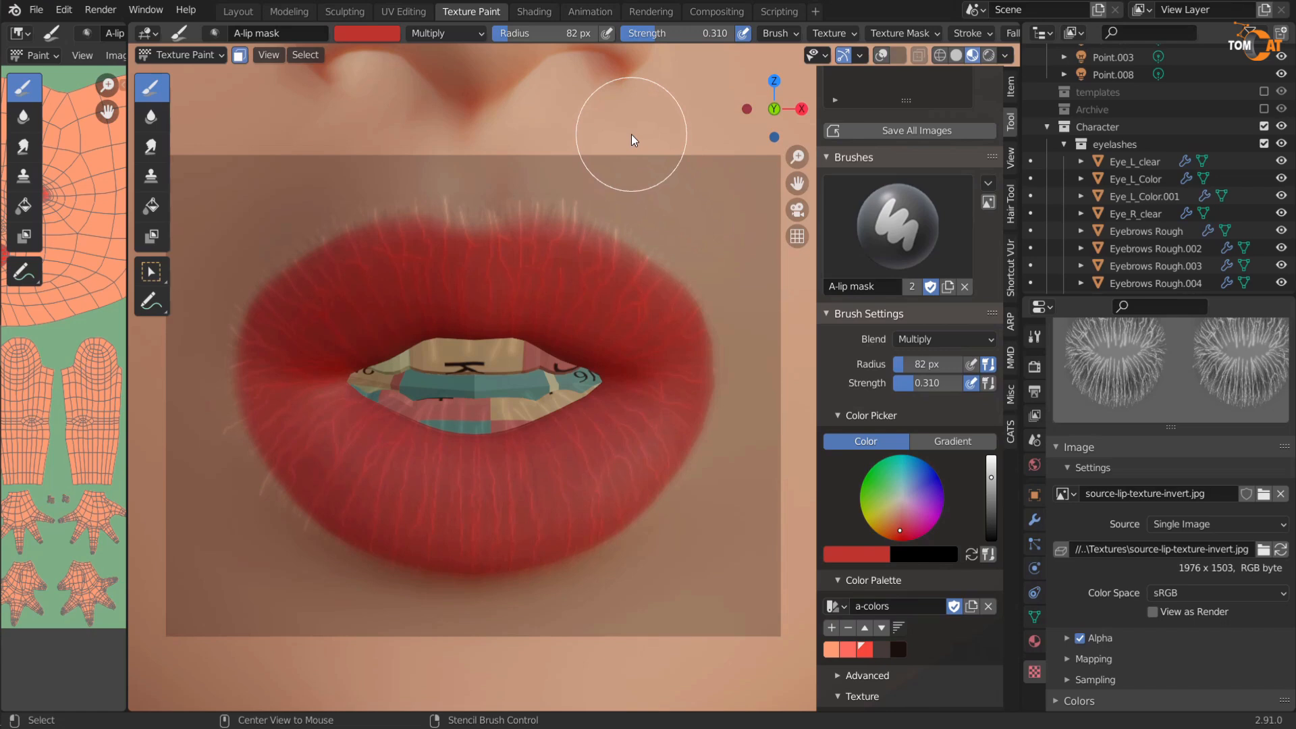
Step: Sample the skin color above the upper lip as the brush color and set the blend mode to Lighten
{"action": "key", "text": "s"}
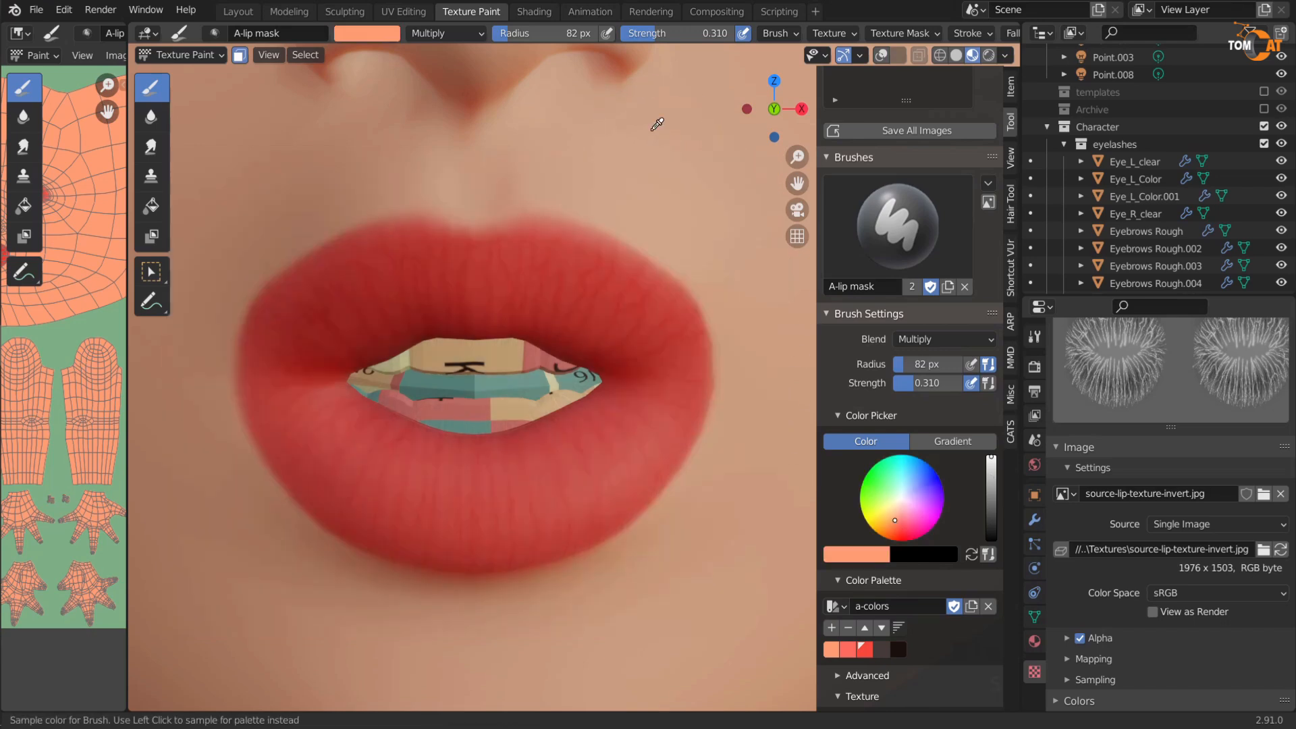
{"action": "left_click", "coordinate": [656, 124]}
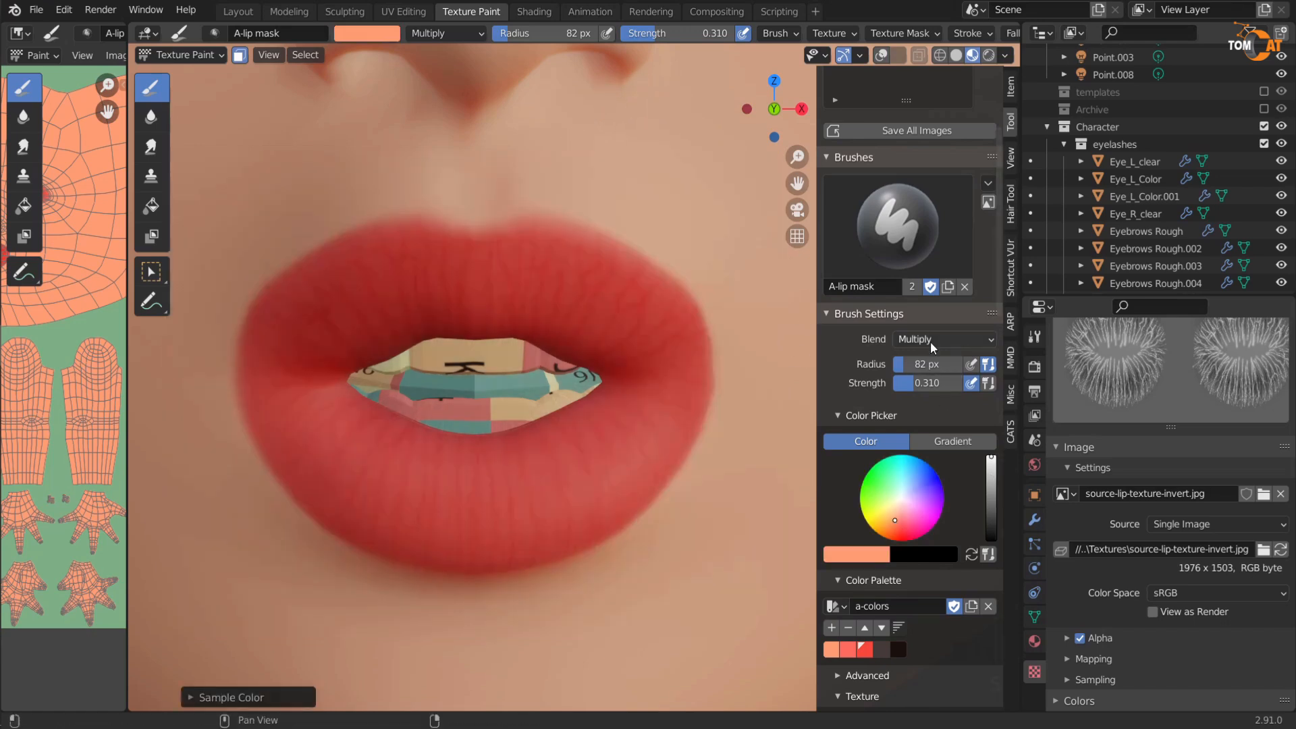
{"action": "left_click", "coordinate": [930, 342]}
{"action": "left_click", "coordinate": [922, 454]}
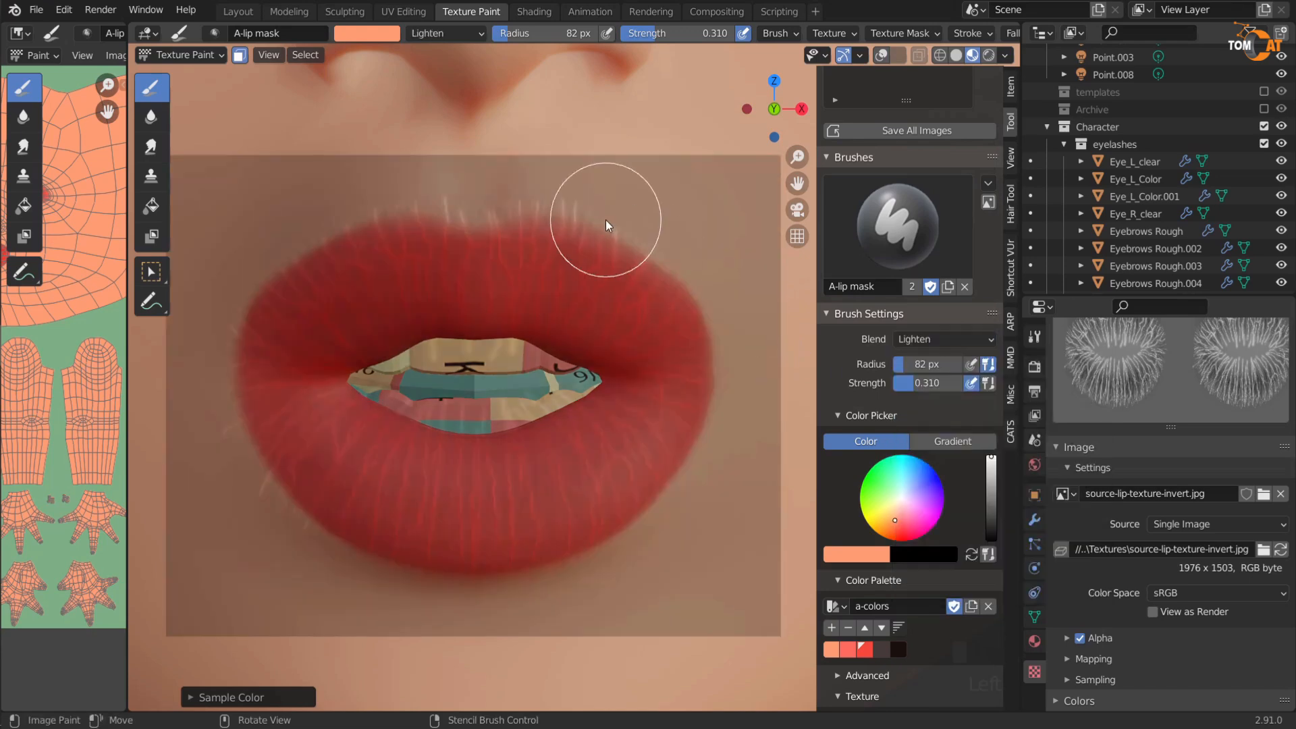
Step: Reduce the lip mask brush radius to 32 px
{"action": "key", "text": "bracketleft"}
{"action": "key", "text": "bracketleft"}
{"action": "key", "text": "bracketleft"}
{"action": "key", "text": "bracketleft"}
{"action": "key", "text": "bracketleft"}
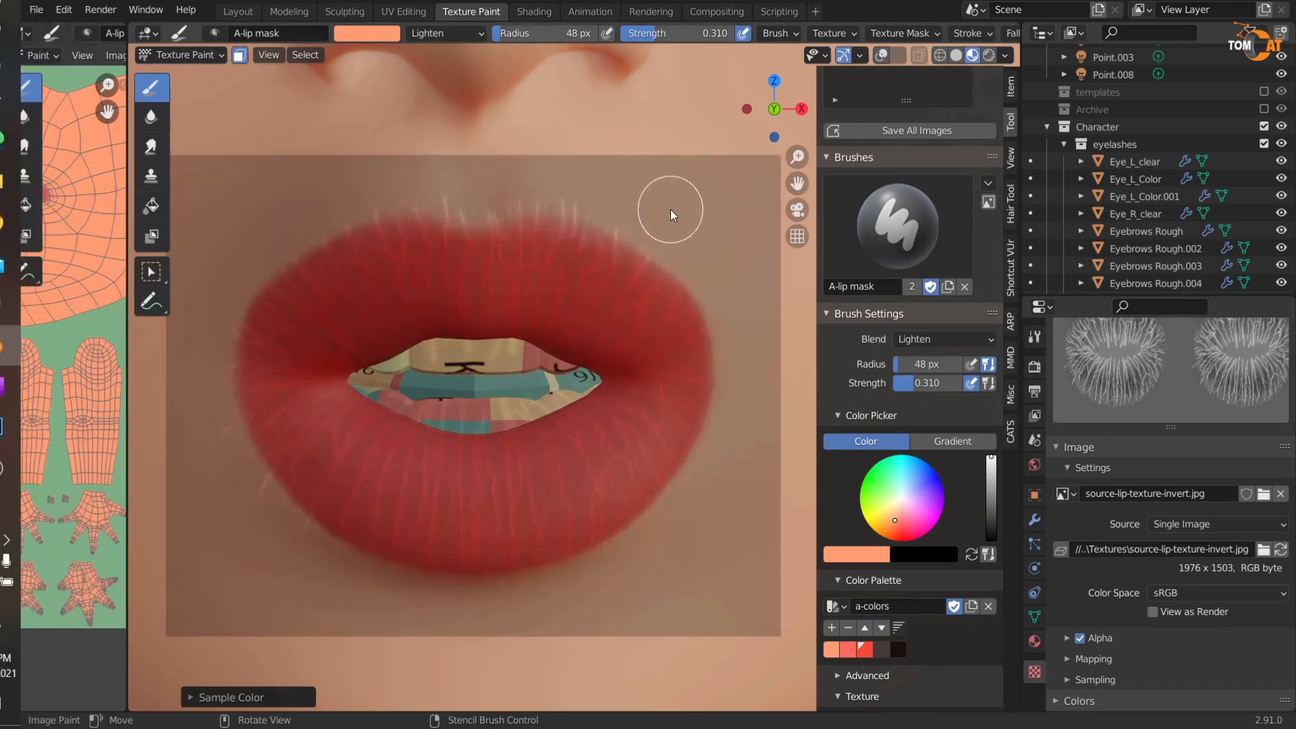
{"action": "key", "text": "f"}
{"action": "left_click", "coordinate": [659, 216]}
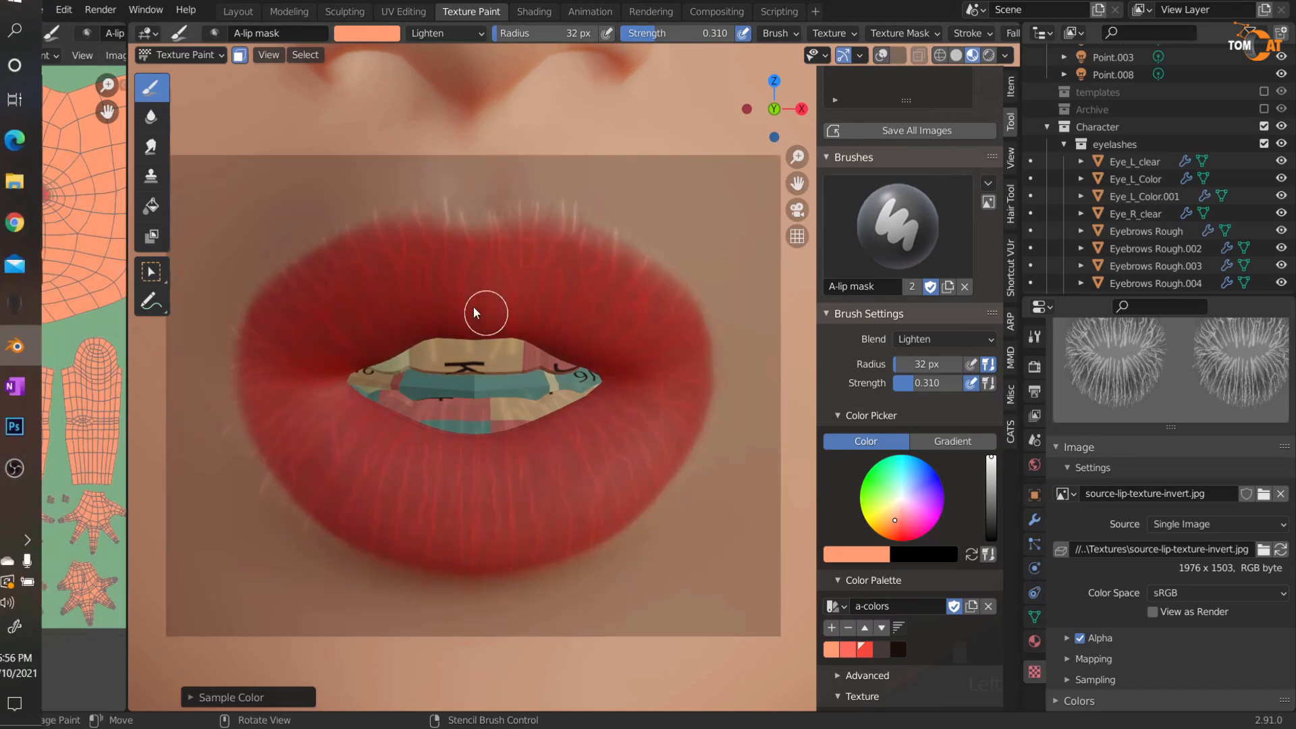
Step: Turn off the face selection paint mask so the brush can reach the whole body mesh
{"action": "key", "text": "shift+alt+z"}
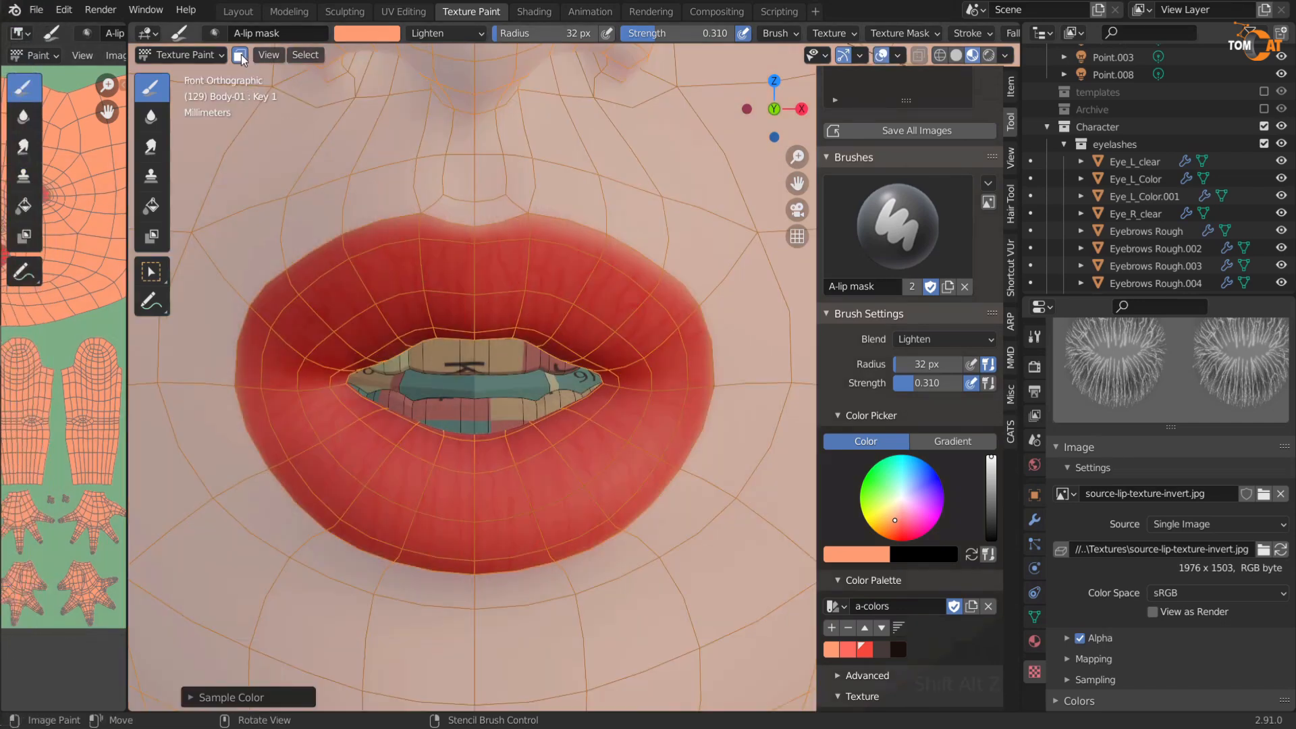
{"action": "left_click", "coordinate": [239, 56]}
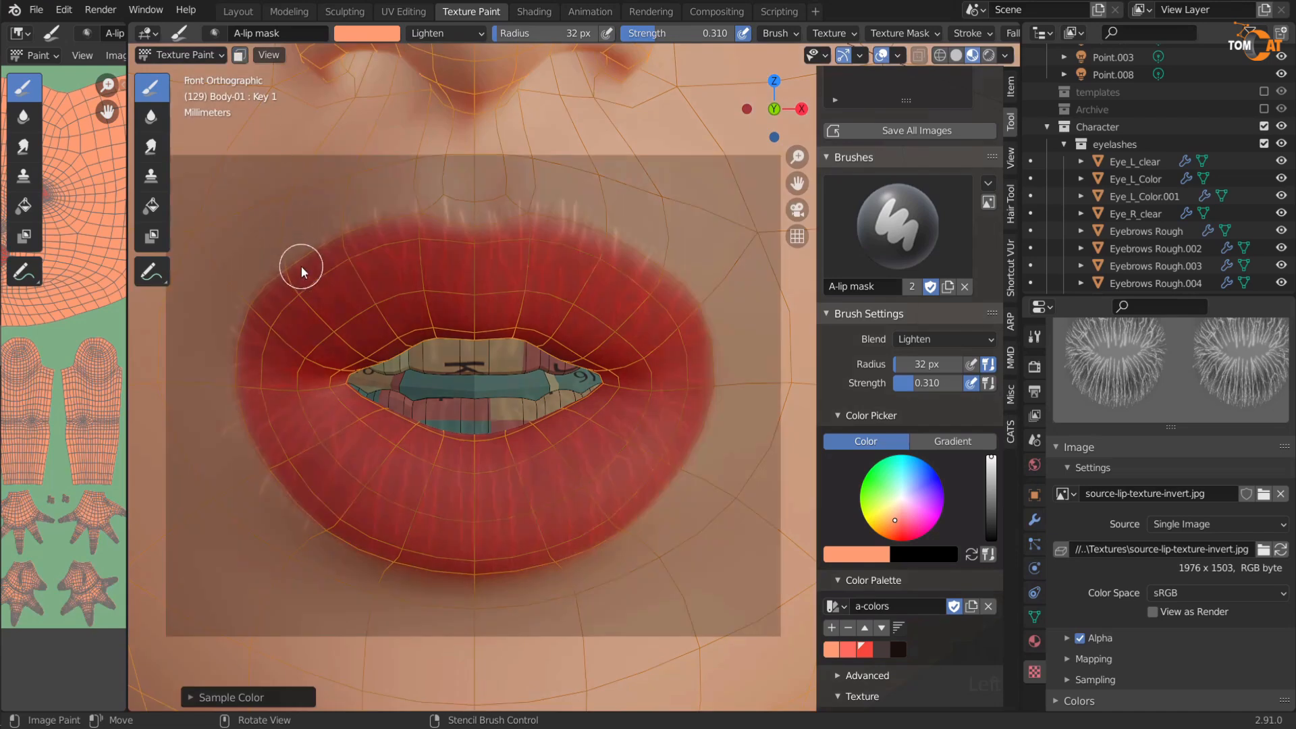
{"action": "key", "text": "shift+alt+z"}
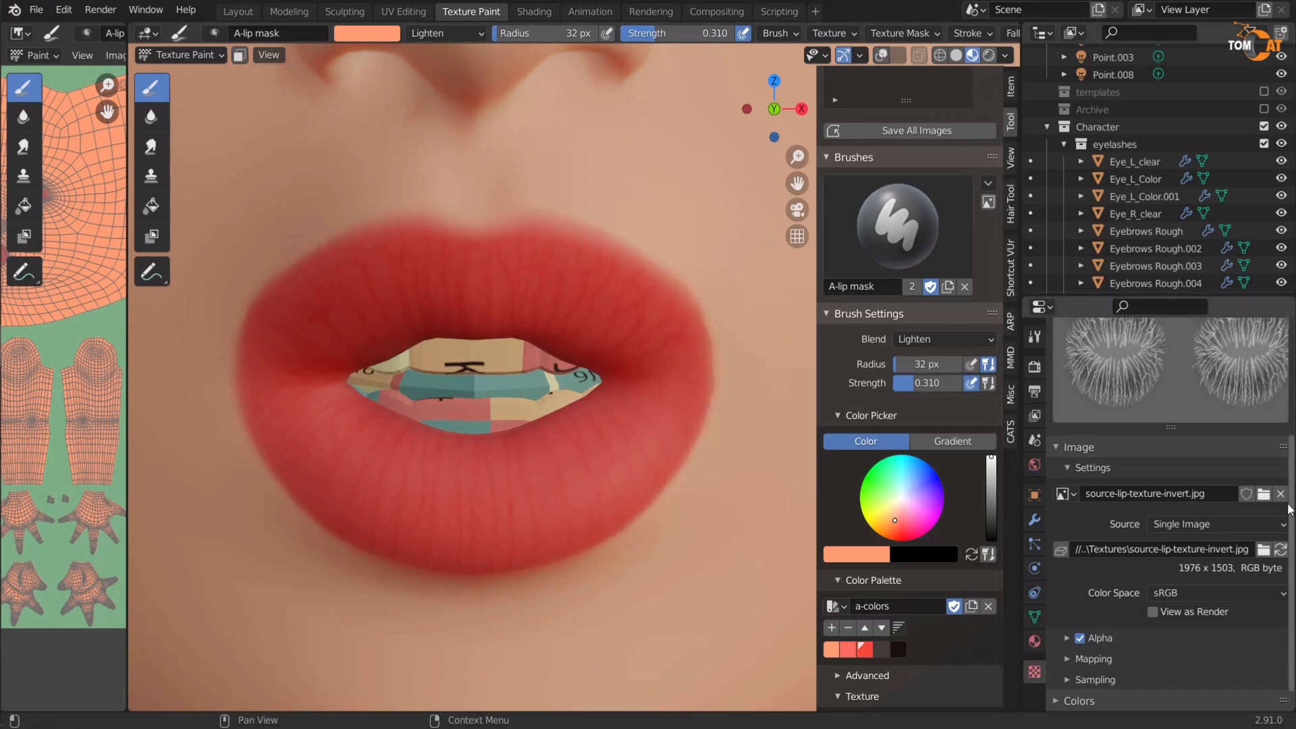
Step: Replace the mask image with source-lip-texture.jpg and set the brush radius to 57 px
{"action": "left_click", "coordinate": [1263, 494]}
{"action": "left_click", "coordinate": [398, 408]}
{"action": "left_click", "coordinate": [996, 579]}
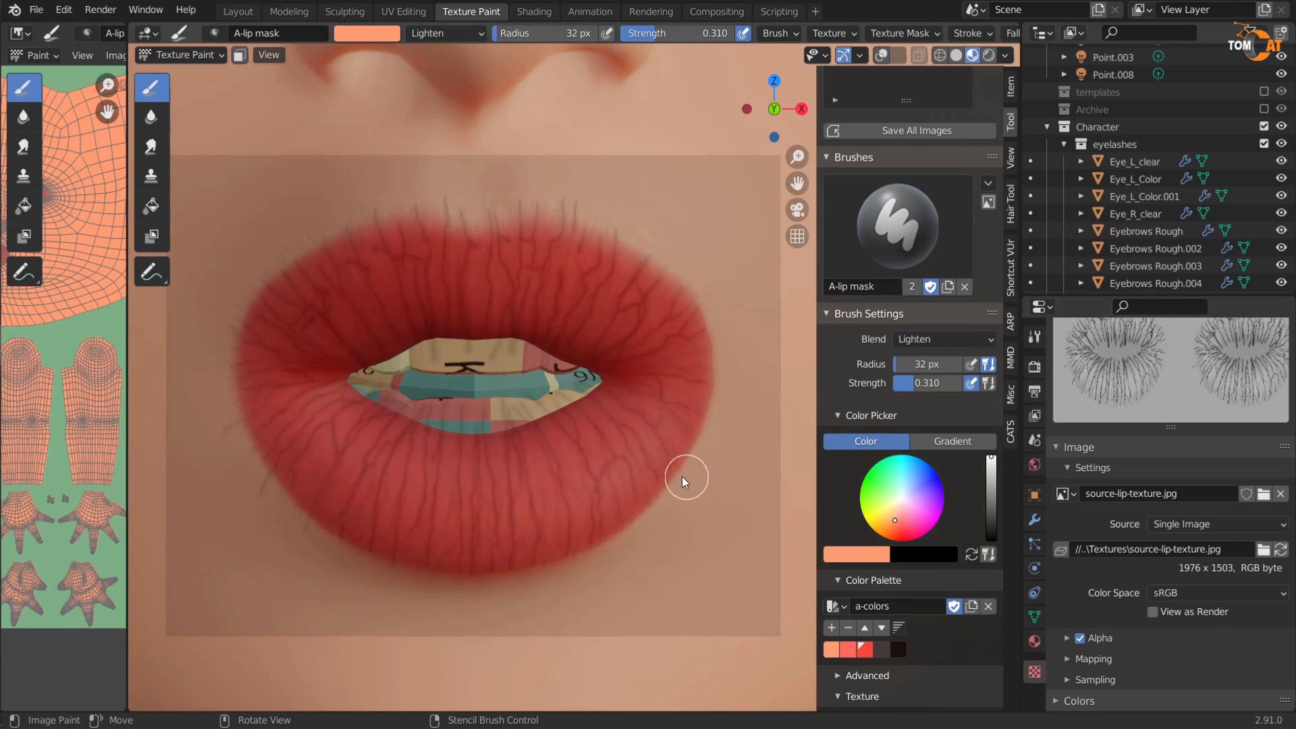
{"action": "key", "text": "f"}
{"action": "left_click", "coordinate": [658, 471]}
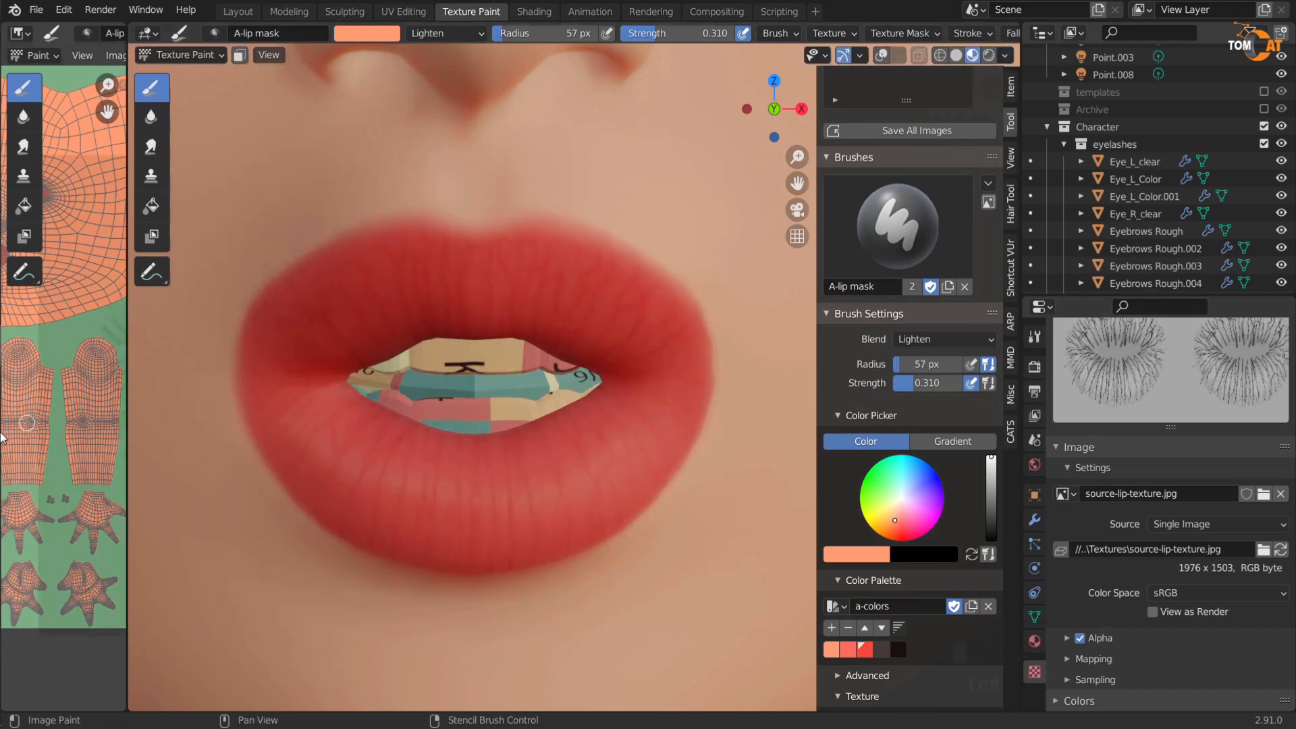
Step: Lower the brush strength to 0.094 and enlarge its radius to 110 px for softer lip highlights
{"action": "mouse_move", "coordinate": [4, 432]}
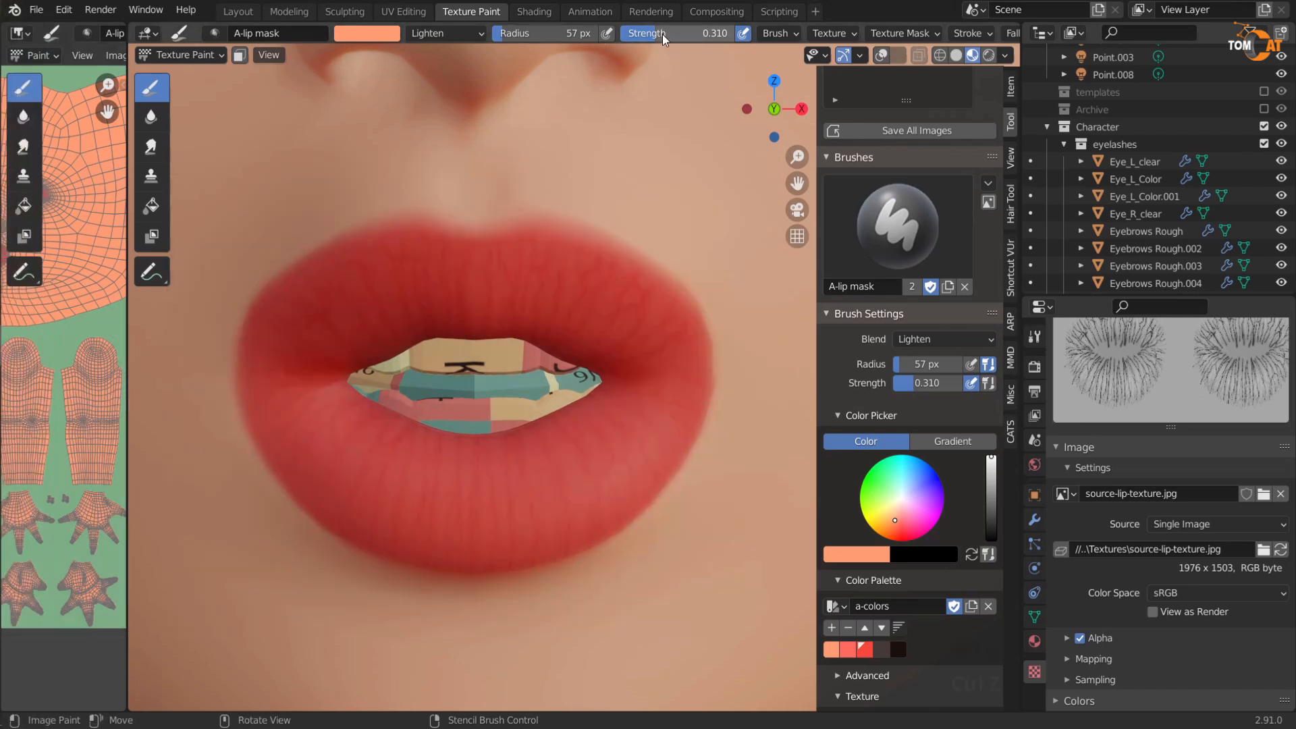
{"action": "left_click_drag", "start_coordinate": [649, 33], "coordinate": [640, 34]}
{"action": "key", "text": "shift+f"}
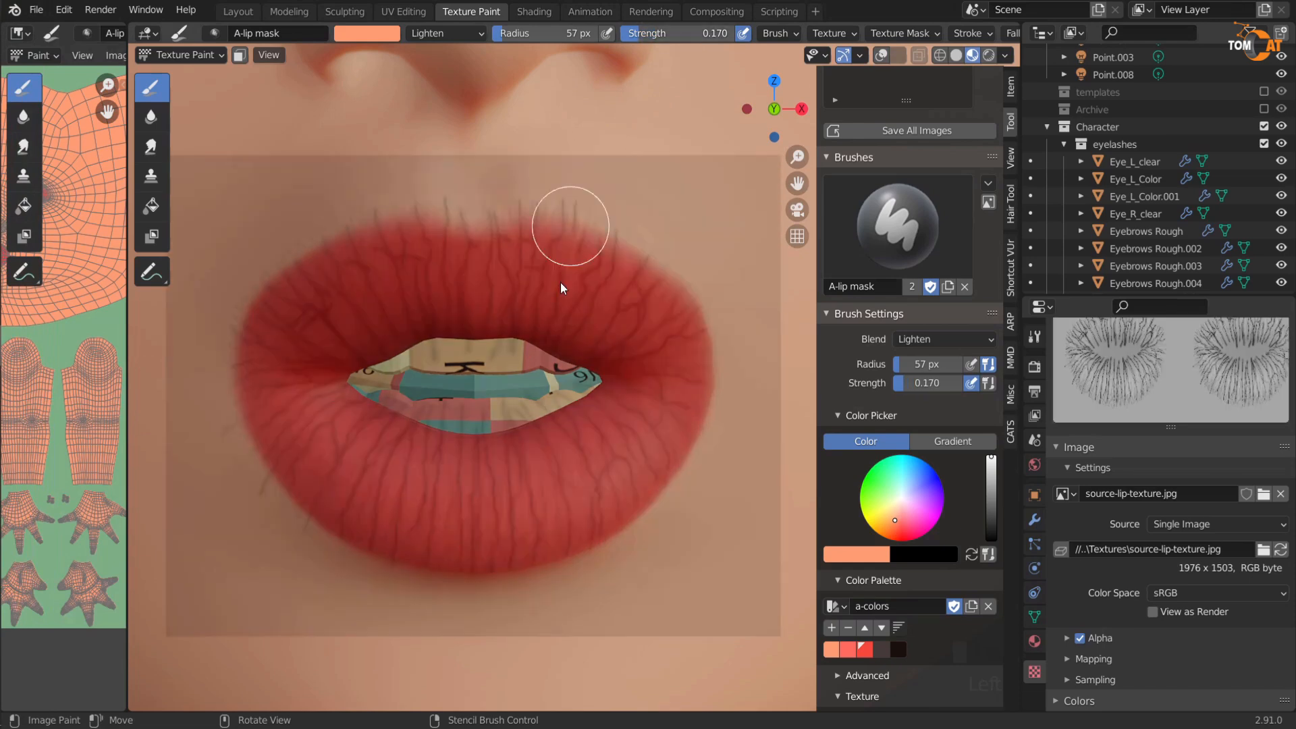
{"action": "left_click", "coordinate": [589, 448]}
{"action": "key", "text": "f"}
{"action": "left_click", "coordinate": [622, 410]}
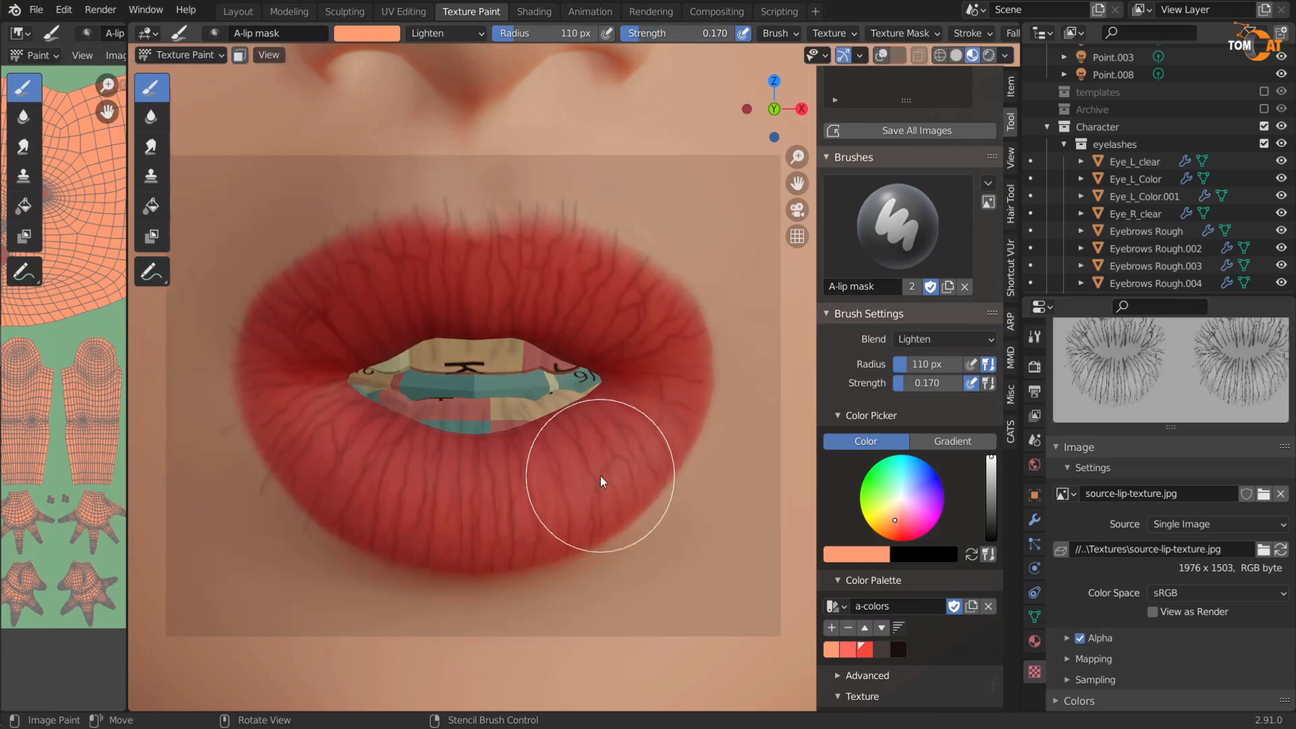
{"action": "left_click_drag", "start_coordinate": [648, 33], "coordinate": [639, 33]}
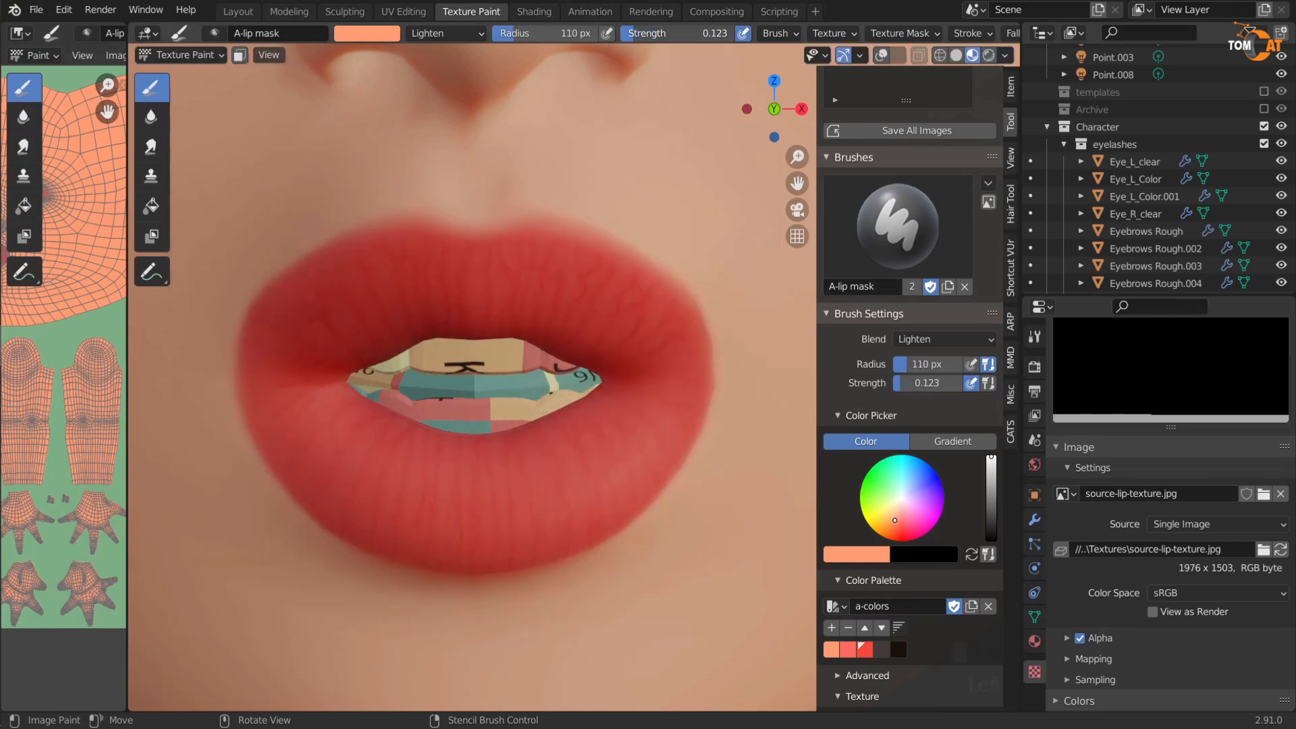
Step: Check the brush's falloff curve and paint faint skin-colored highlights on the lips, reducing the radius to 75 px
{"action": "scroll", "coordinate": [961, 583], "scroll_direction": "down", "scroll_amount": 13}
{"action": "scroll", "coordinate": [963, 597], "scroll_direction": "down", "scroll_amount": 15}
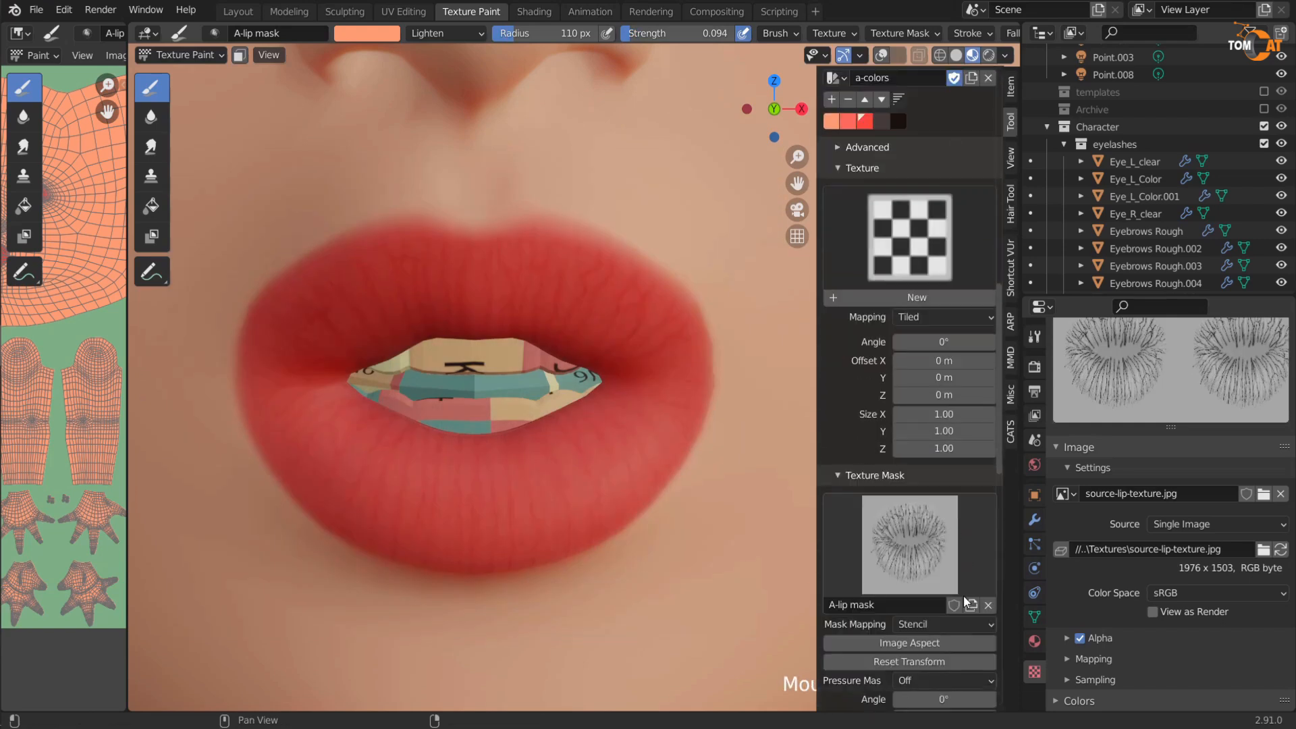
{"action": "scroll", "coordinate": [954, 600], "scroll_direction": "down", "scroll_amount": 3}
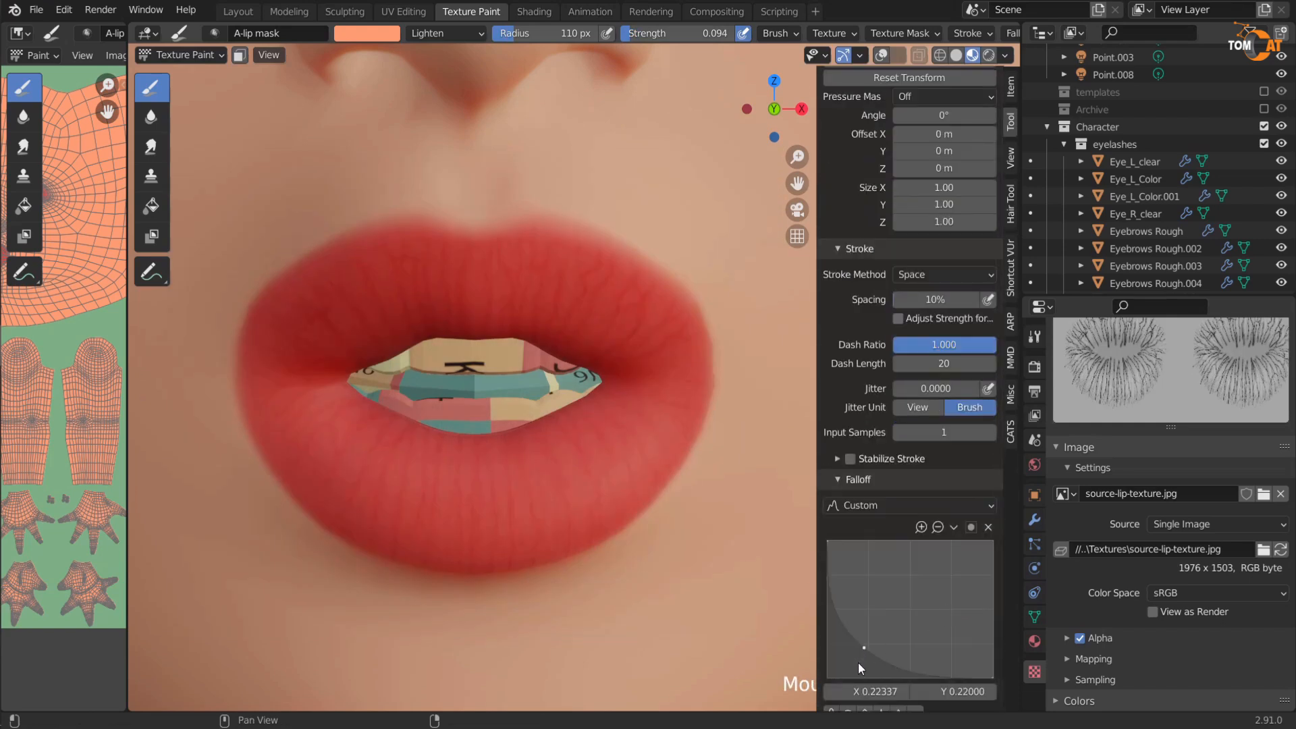
{"action": "mouse_move", "coordinate": [2, 364]}
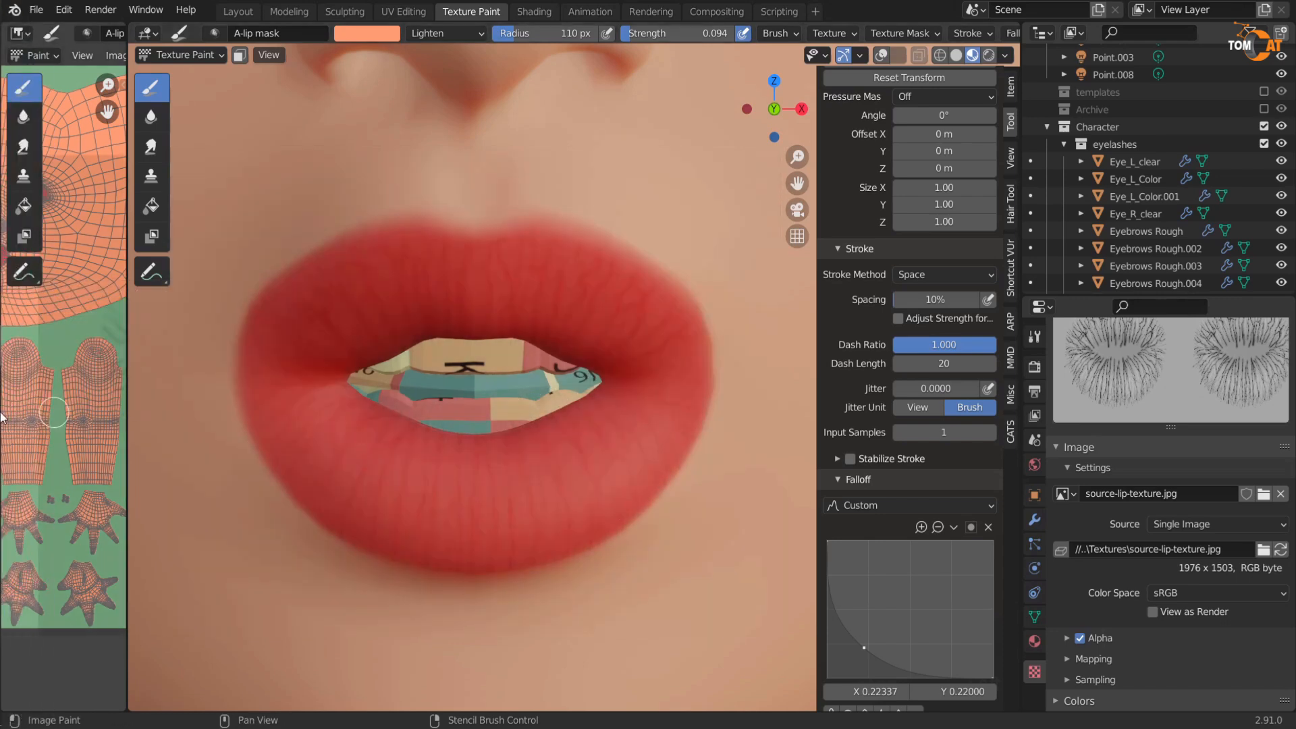
{"action": "mouse_move", "coordinate": [3, 425]}
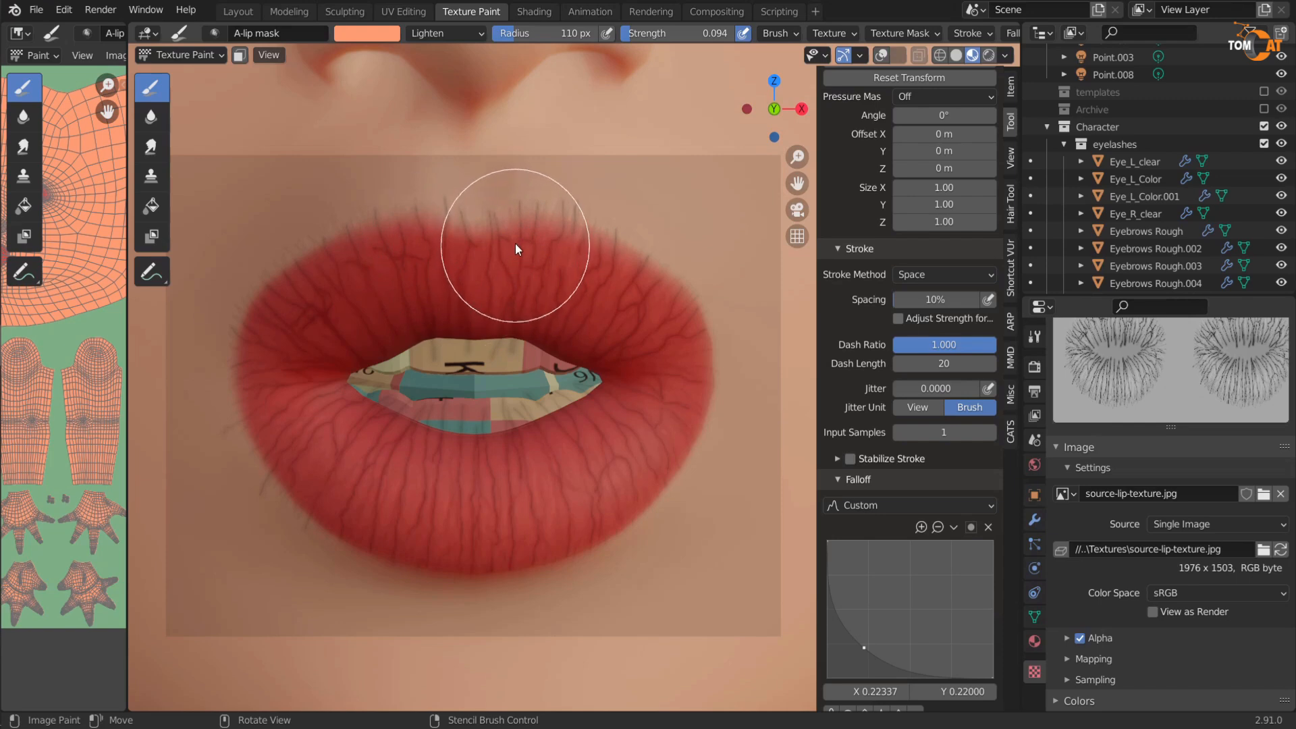
{"action": "key", "text": "f"}
{"action": "left_click", "coordinate": [507, 225]}
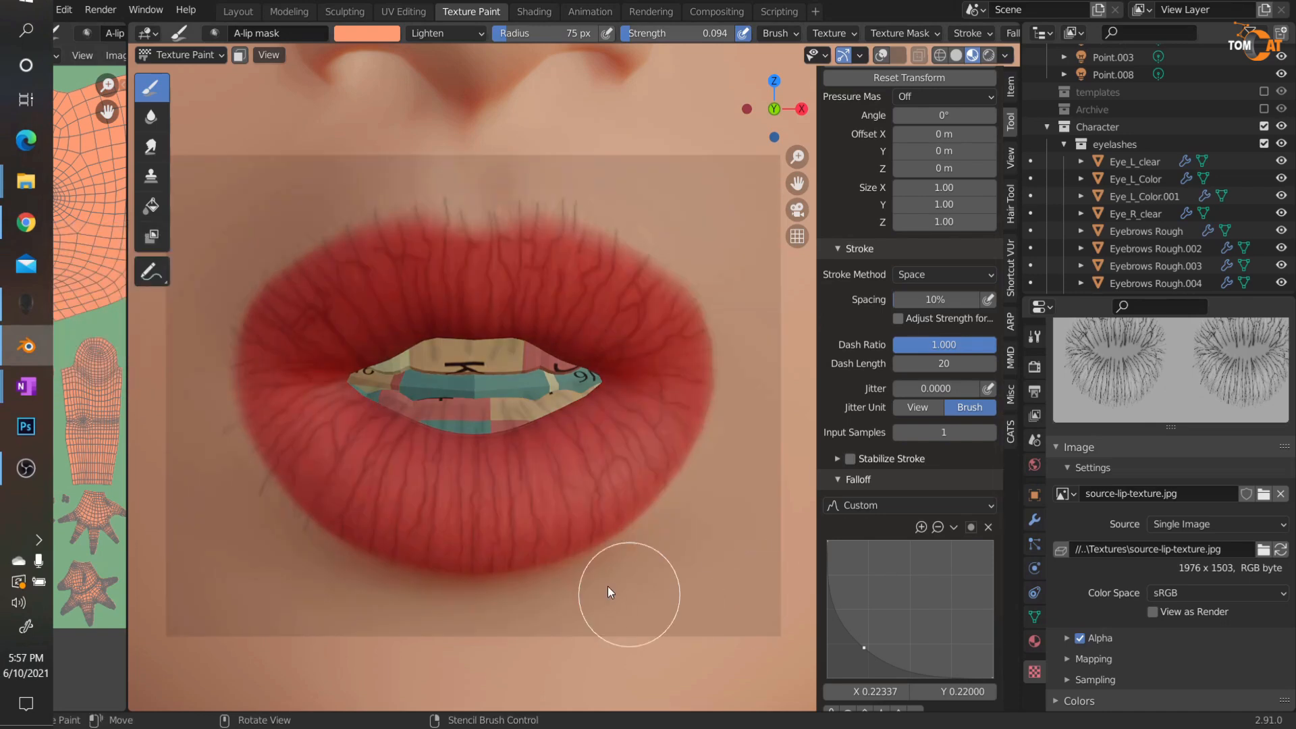
Step: Switch to Object Mode with Rendered shading and examine the painted lips from both sides
{"action": "middle_click_drag", "start_coordinate": [496, 189], "coordinate": [537, 407]}
{"action": "scroll", "coordinate": [349, 321], "scroll_direction": "up", "scroll_amount": 2}
{"action": "left_click", "coordinate": [180, 55]}
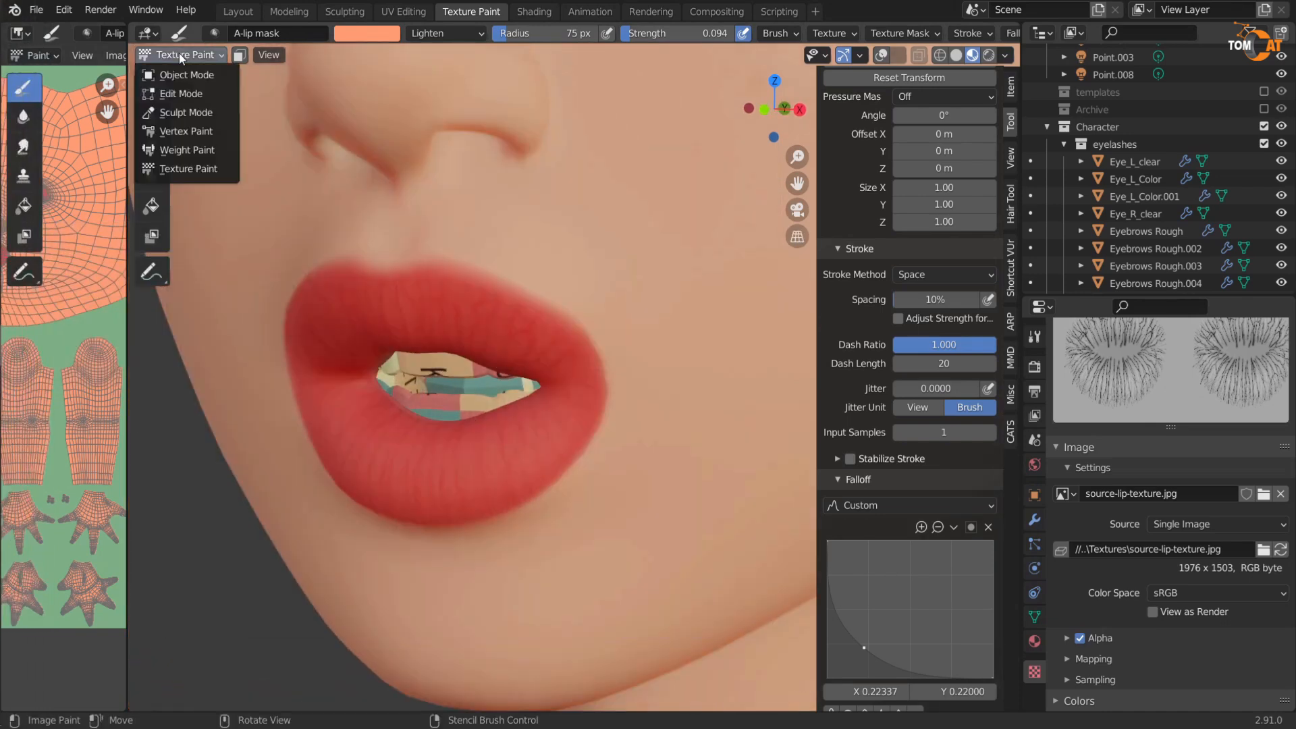
{"action": "left_click", "coordinate": [192, 69]}
{"action": "scroll", "coordinate": [322, 371], "scroll_direction": "up", "scroll_amount": 2}
{"action": "left_click", "coordinate": [988, 55]}
{"action": "mouse_move", "coordinate": [322, 370]}
{"action": "middle_mouse_down"}
{"action": "mouse_move", "coordinate": [339, 370]}
{"action": "mouse_move", "coordinate": [253, 355]}
{"action": "middle_mouse_up"}
{"action": "scroll", "coordinate": [291, 324], "scroll_direction": "up", "scroll_amount": 1}
{"action": "scroll", "coordinate": [254, 357], "scroll_direction": "up", "scroll_amount": 2}
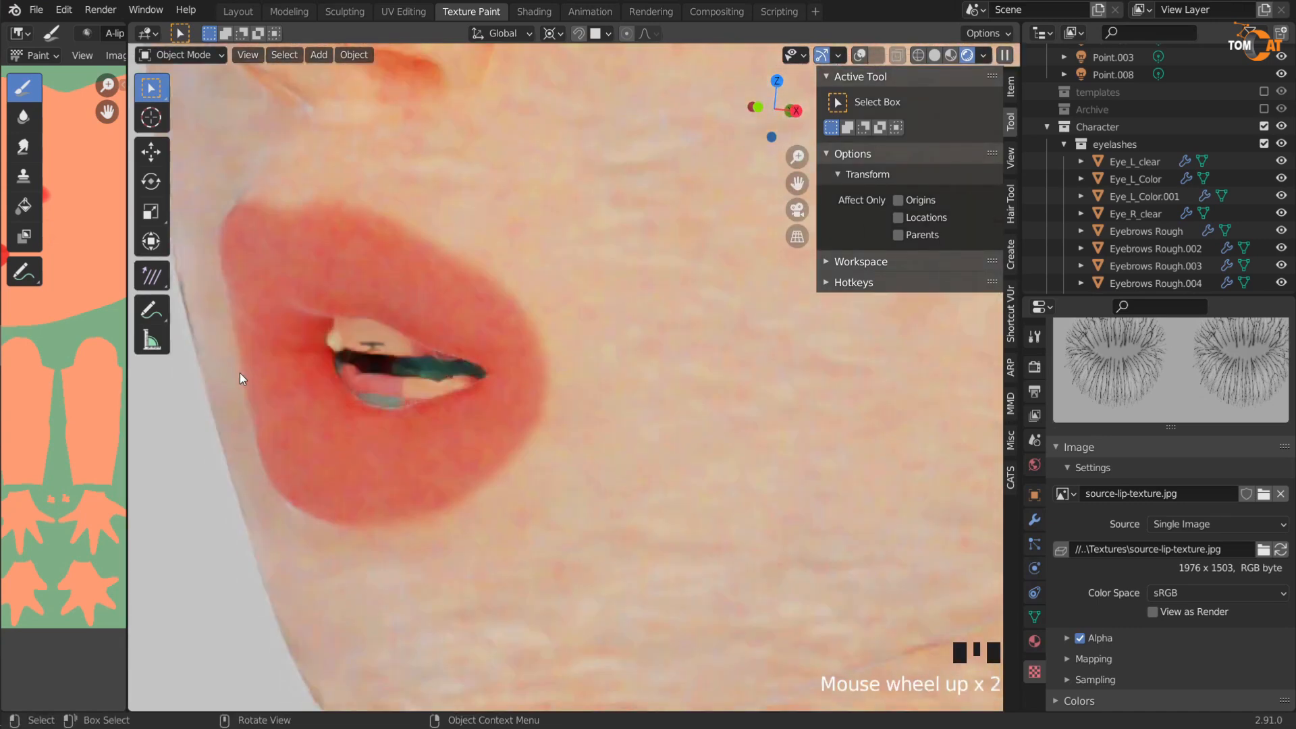
{"action": "middle_click_drag", "start_coordinate": [223, 407], "coordinate": [378, 297]}
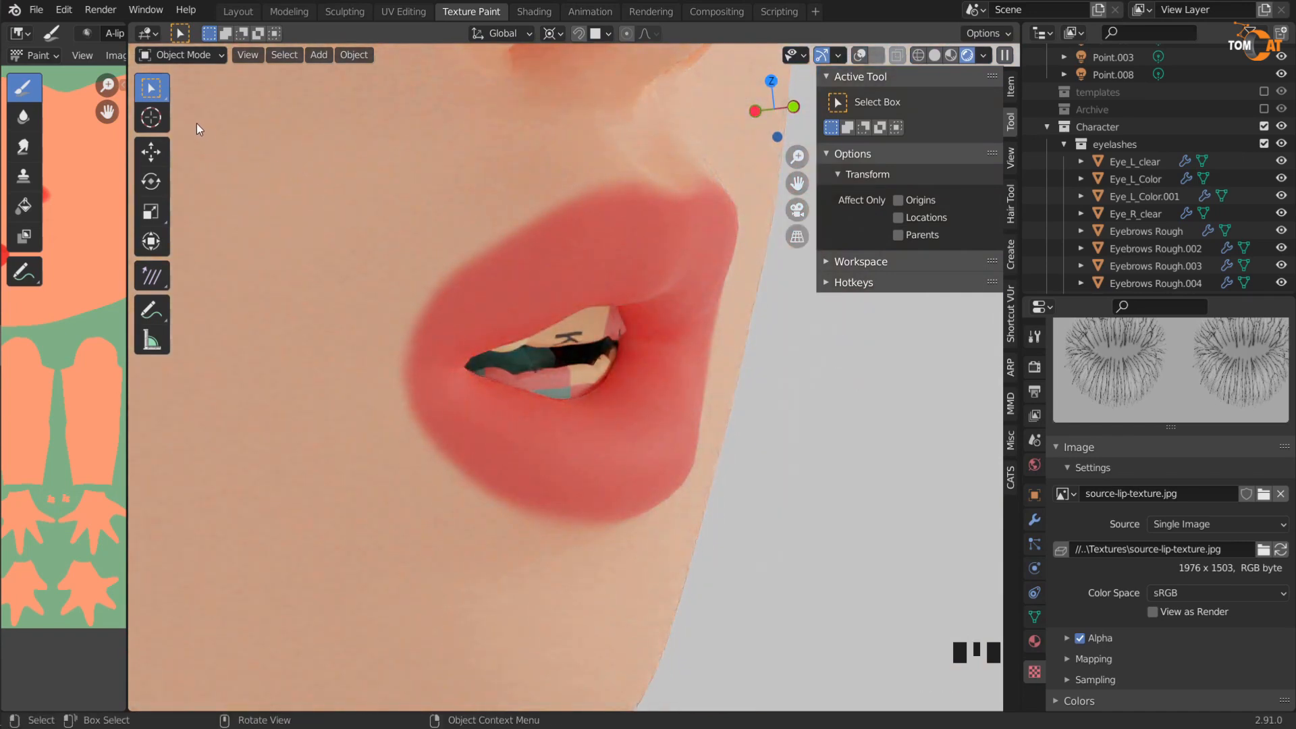
Step: Save the painted skin texture as a new PNG image named Aut-alb02.png in the Textures folder
{"action": "left_click", "coordinate": [116, 56]}
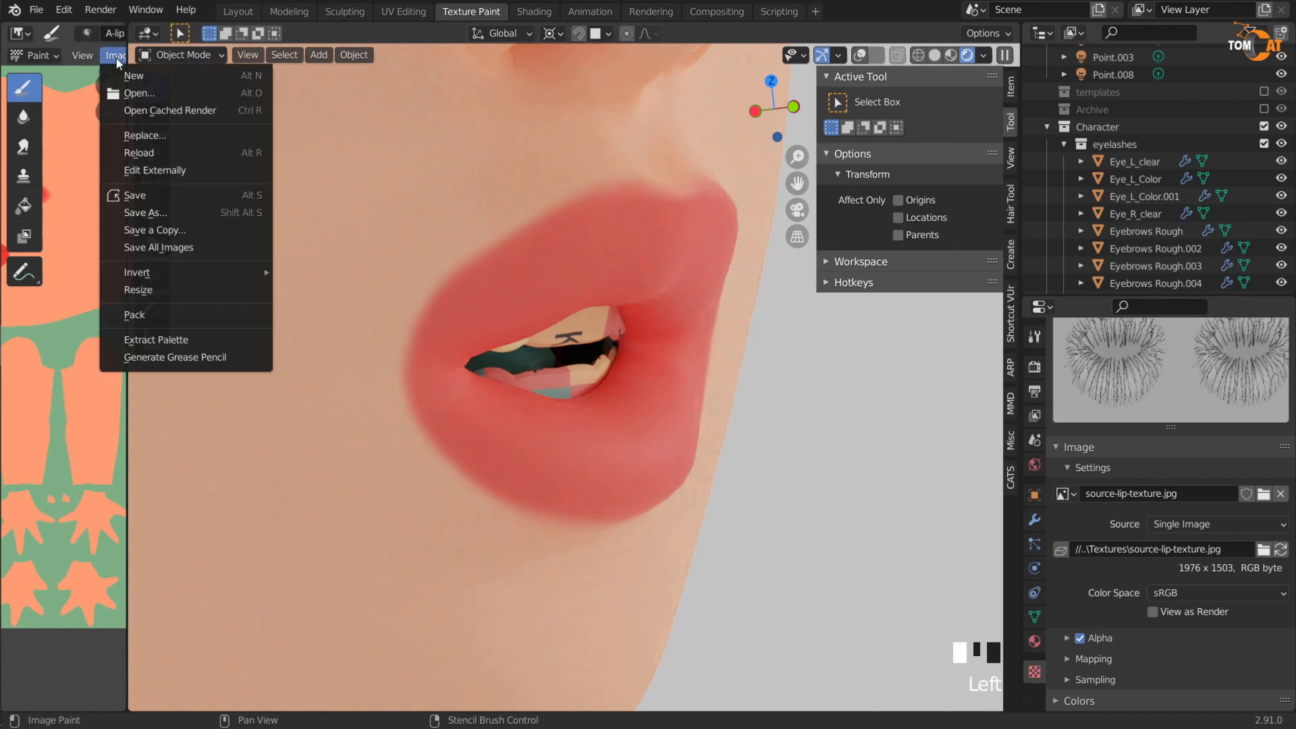
{"action": "left_click", "coordinate": [140, 213]}
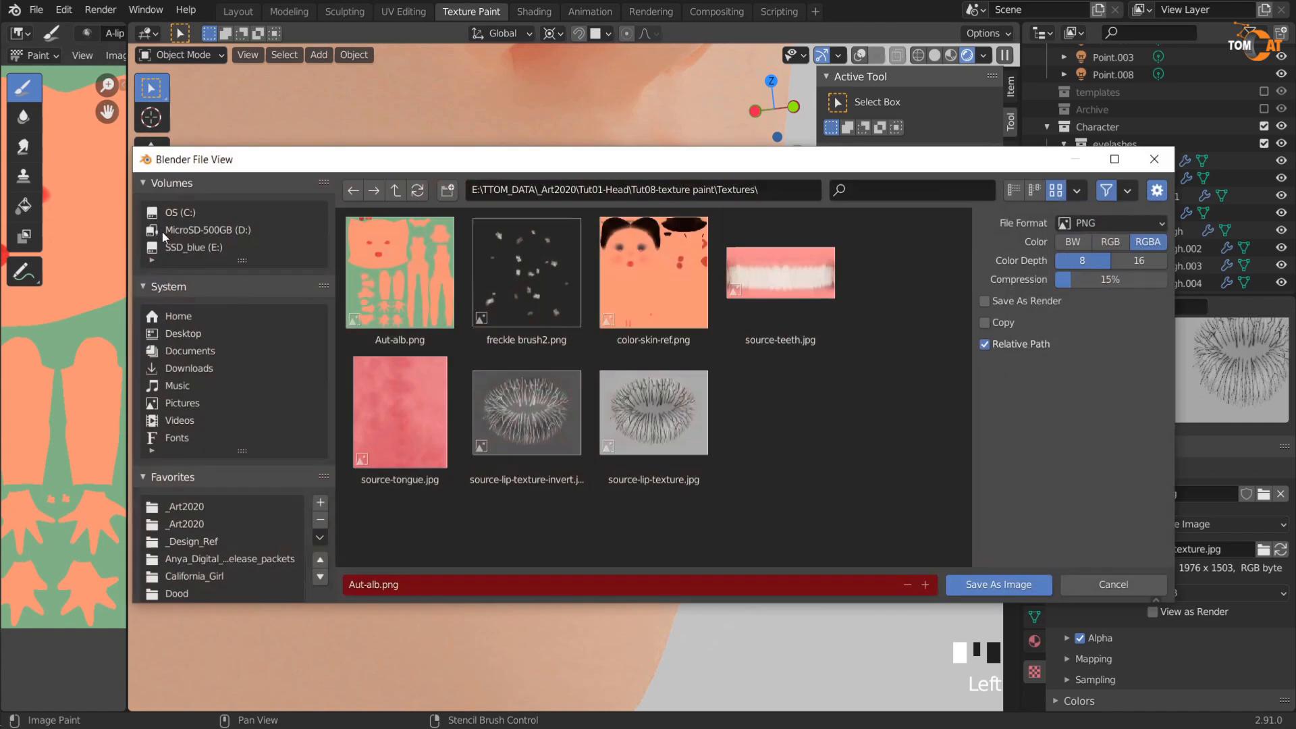
{"action": "left_click", "coordinate": [371, 586]}
{"action": "key", "text": "Right"}
{"action": "key", "text": "Right"}
{"action": "type", "text": "02"}
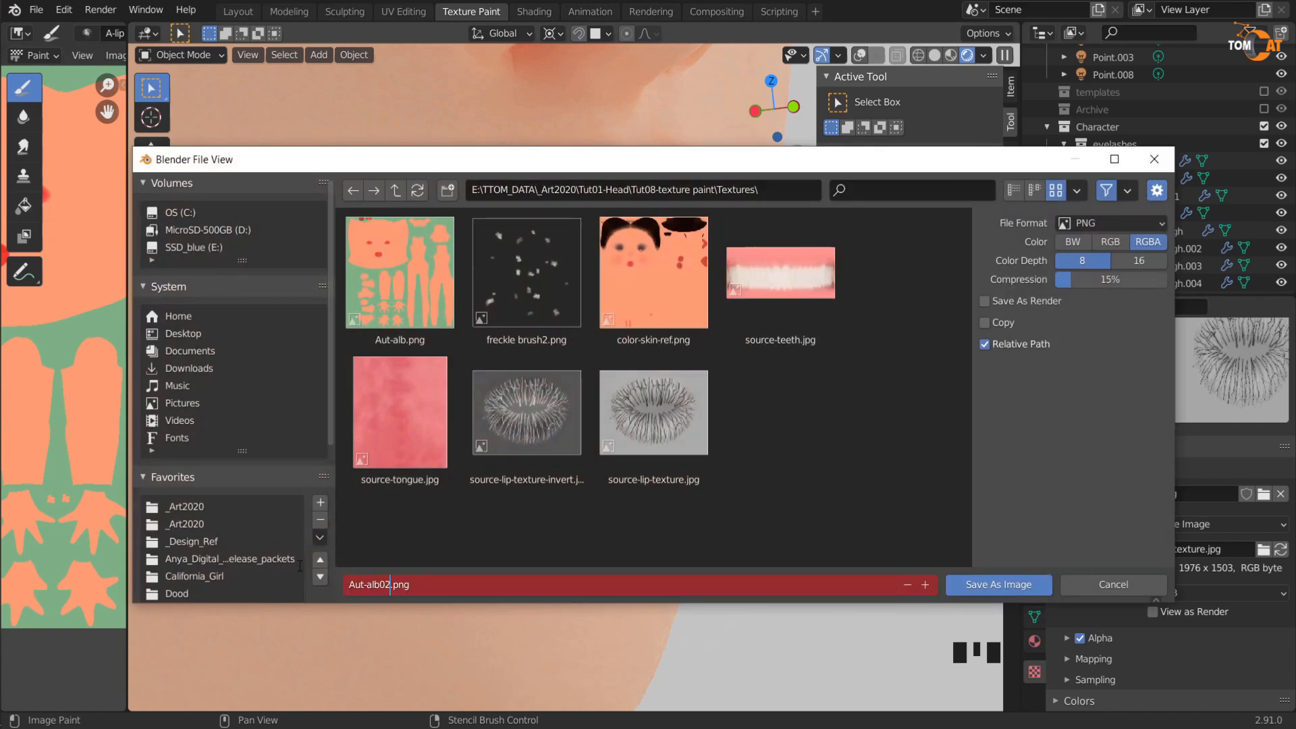
{"action": "key", "text": "Return"}
{"action": "left_click", "coordinate": [987, 585]}
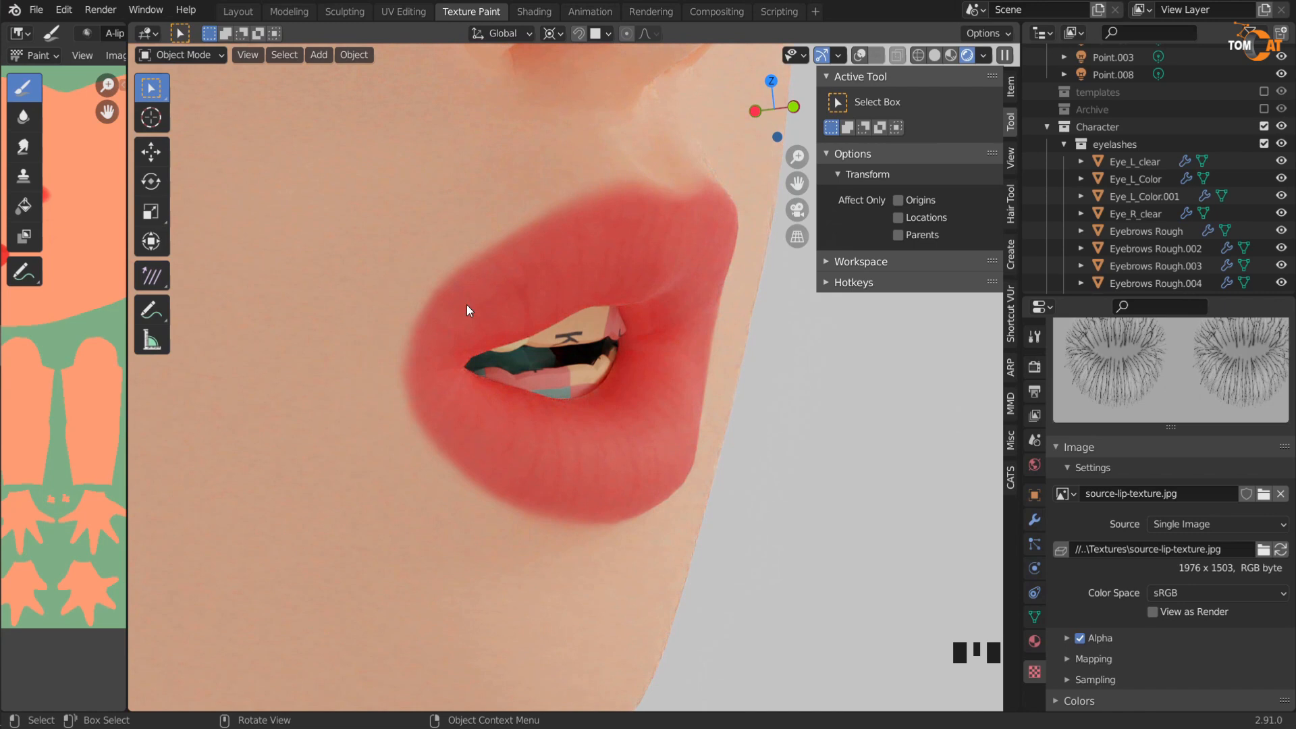
Step: Compare the lips in Material Preview and Rendered shading from several angles
{"action": "left_click", "coordinate": [952, 56]}
{"action": "middle_click_drag", "start_coordinate": [533, 381], "coordinate": [587, 390]}
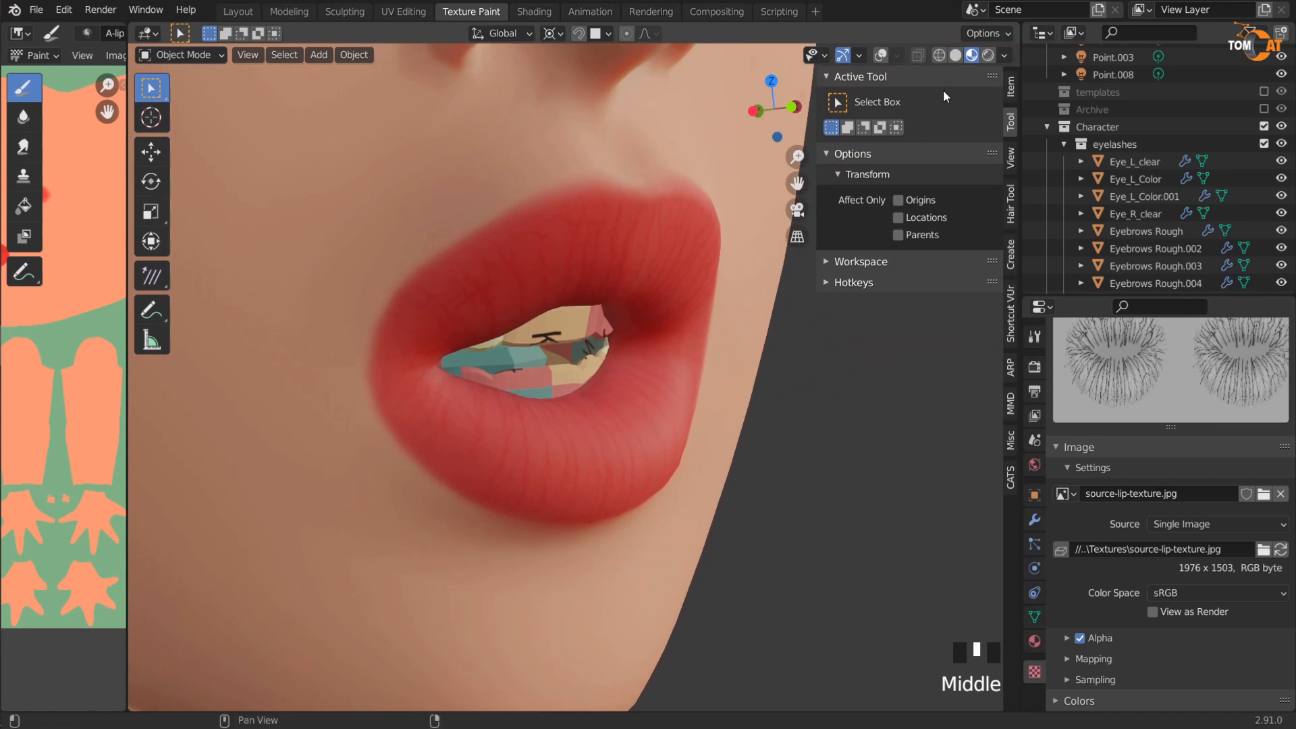
{"action": "left_click", "coordinate": [986, 56]}
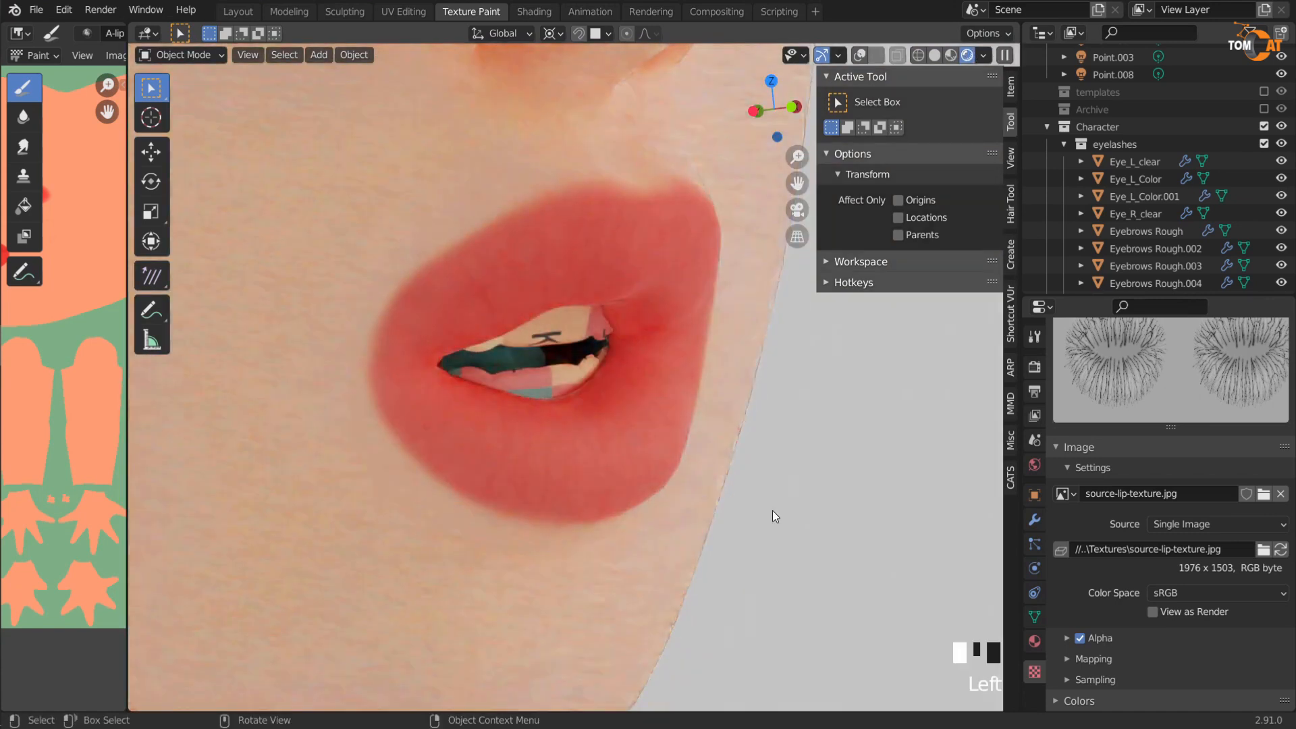
{"action": "scroll", "coordinate": [670, 339], "scroll_direction": "down", "scroll_amount": 3}
{"action": "middle_click_drag", "start_coordinate": [670, 339], "coordinate": [525, 497]}
{"action": "scroll", "coordinate": [600, 444], "scroll_direction": "down", "scroll_amount": 2}
{"action": "middle_click_drag", "start_coordinate": [601, 444], "coordinate": [529, 473]}
{"action": "left_click", "coordinate": [905, 303]}
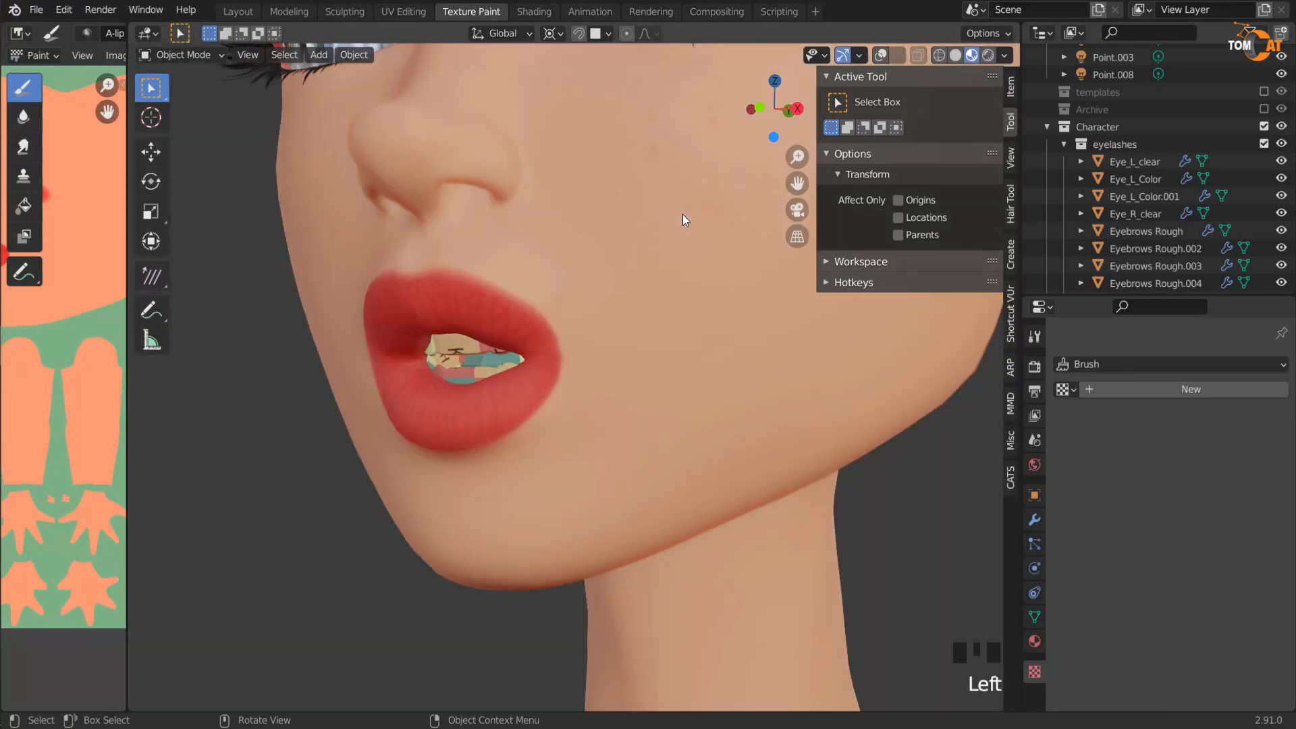
Step: Turn the viewport overlays back on and put the character's body mesh into Texture Paint mode
{"action": "scroll", "coordinate": [275, 261], "scroll_direction": "down", "scroll_amount": 3}
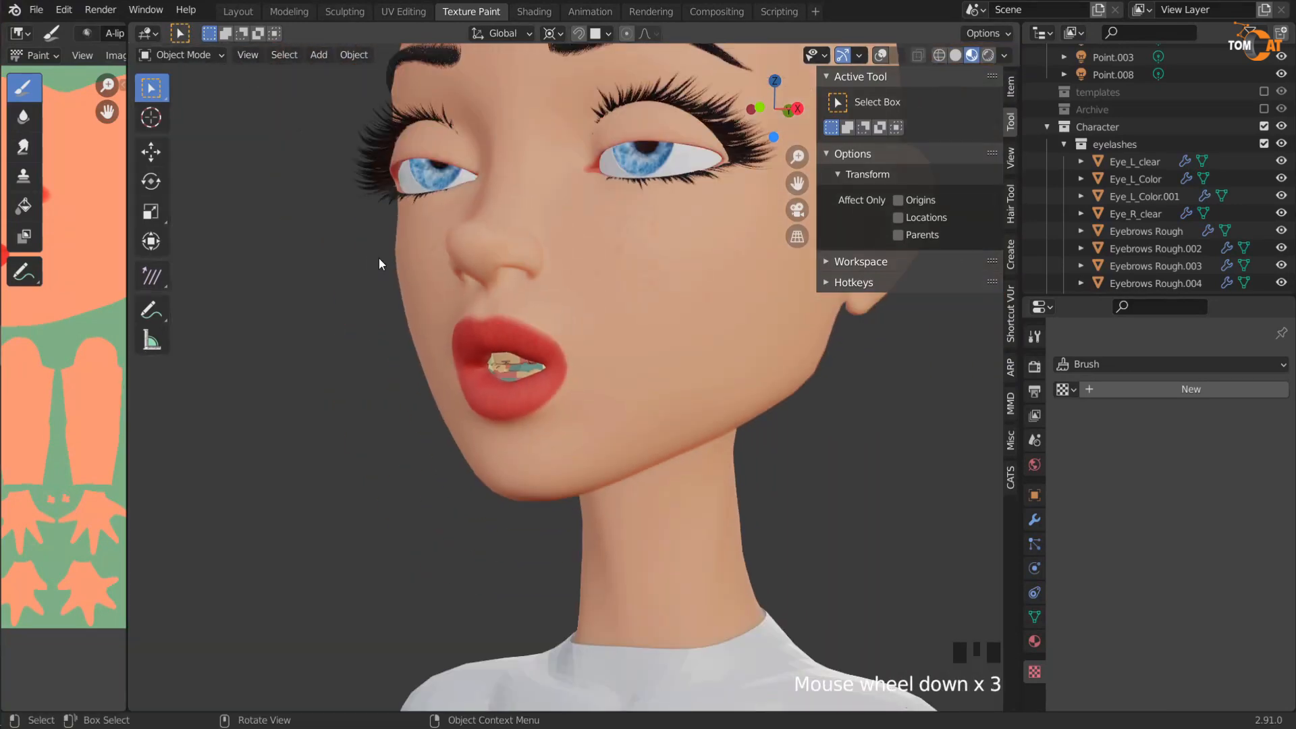
{"action": "key", "text": "shift+alt+z"}
{"action": "middle_click_drag", "start_coordinate": [470, 240], "coordinate": [494, 289]}
{"action": "left_click", "coordinate": [391, 339]}
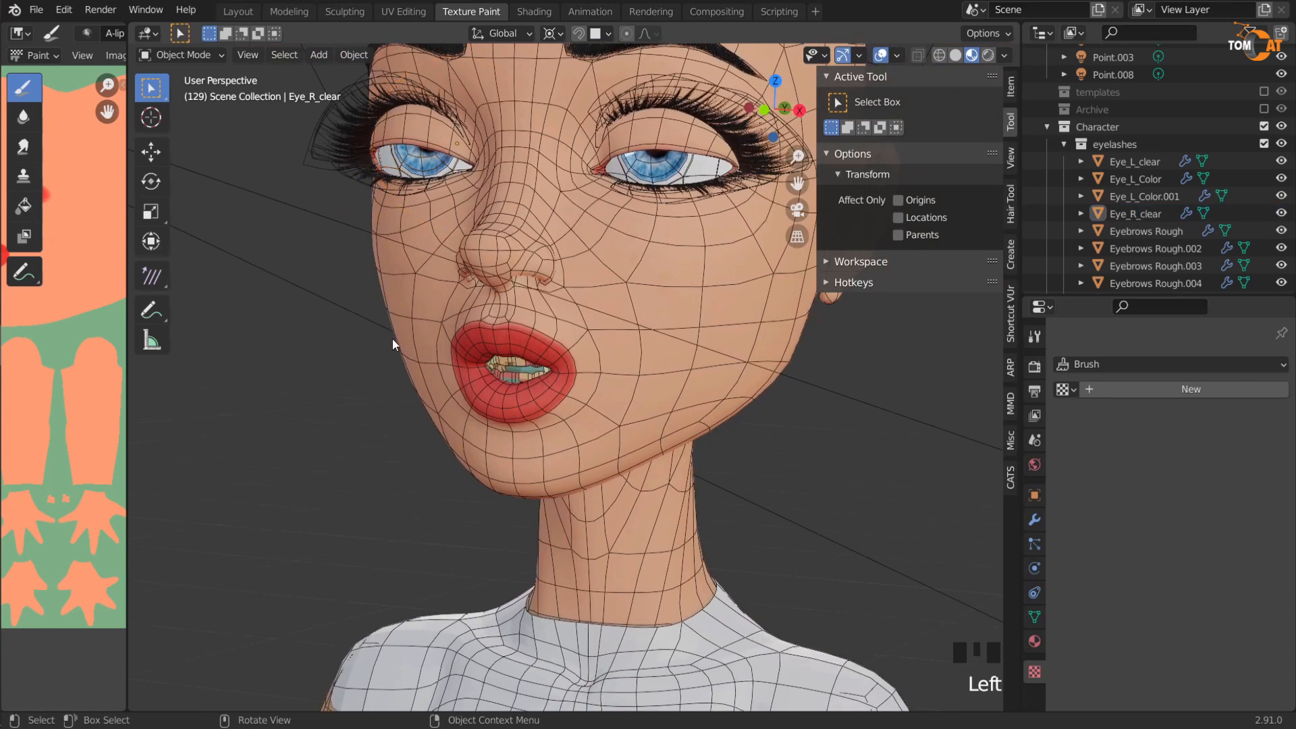
{"action": "left_click", "coordinate": [402, 313]}
{"action": "left_click", "coordinate": [182, 55]}
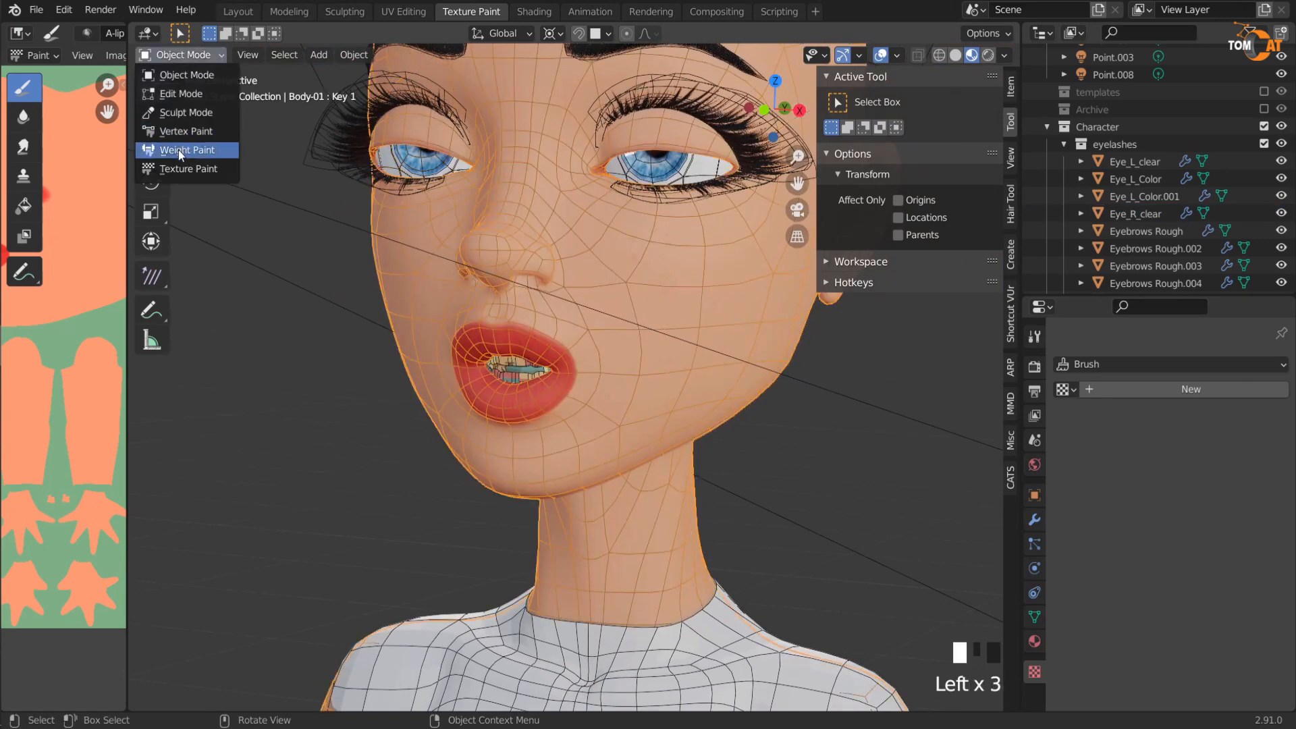
{"action": "left_click", "coordinate": [188, 168]}
Step: Choose the A-soft brush as the active paint brush and bring its brush settings into view
{"action": "scroll", "coordinate": [500, 274], "scroll_direction": "up", "scroll_amount": 2, "text": "shift"}
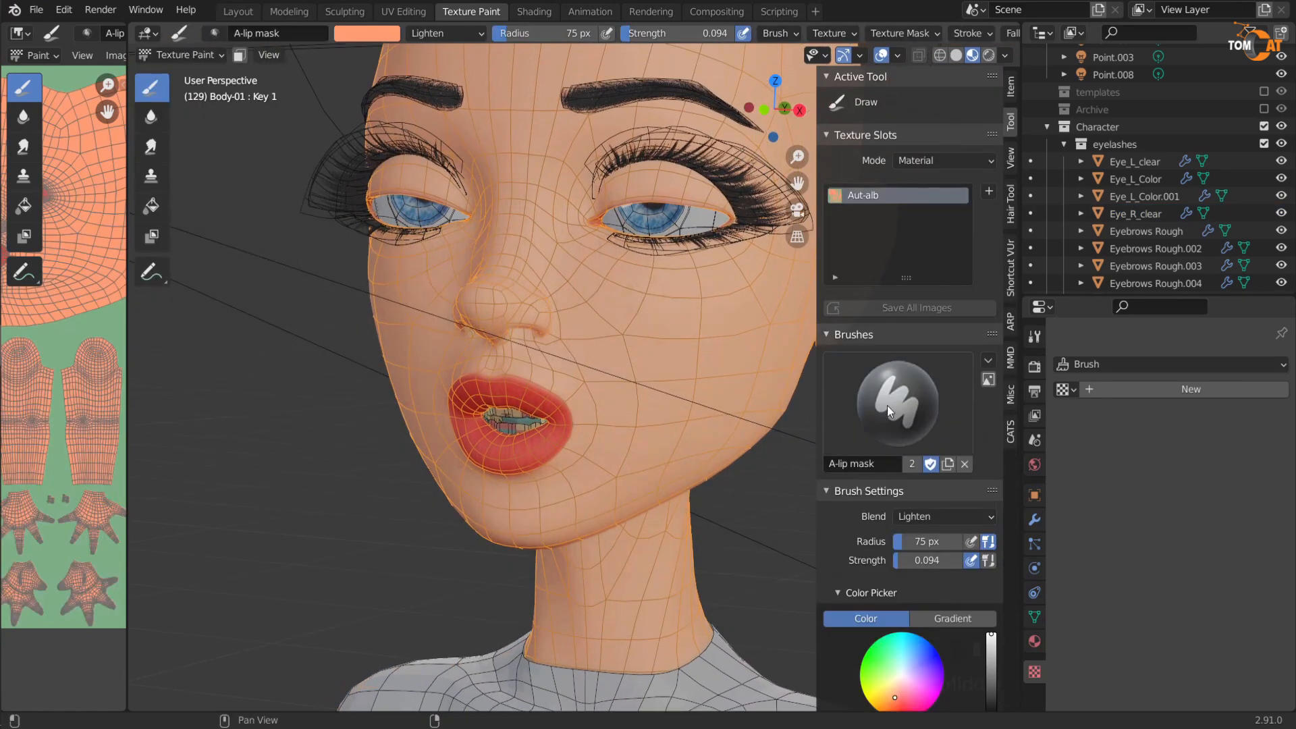
{"action": "left_click", "coordinate": [897, 405]}
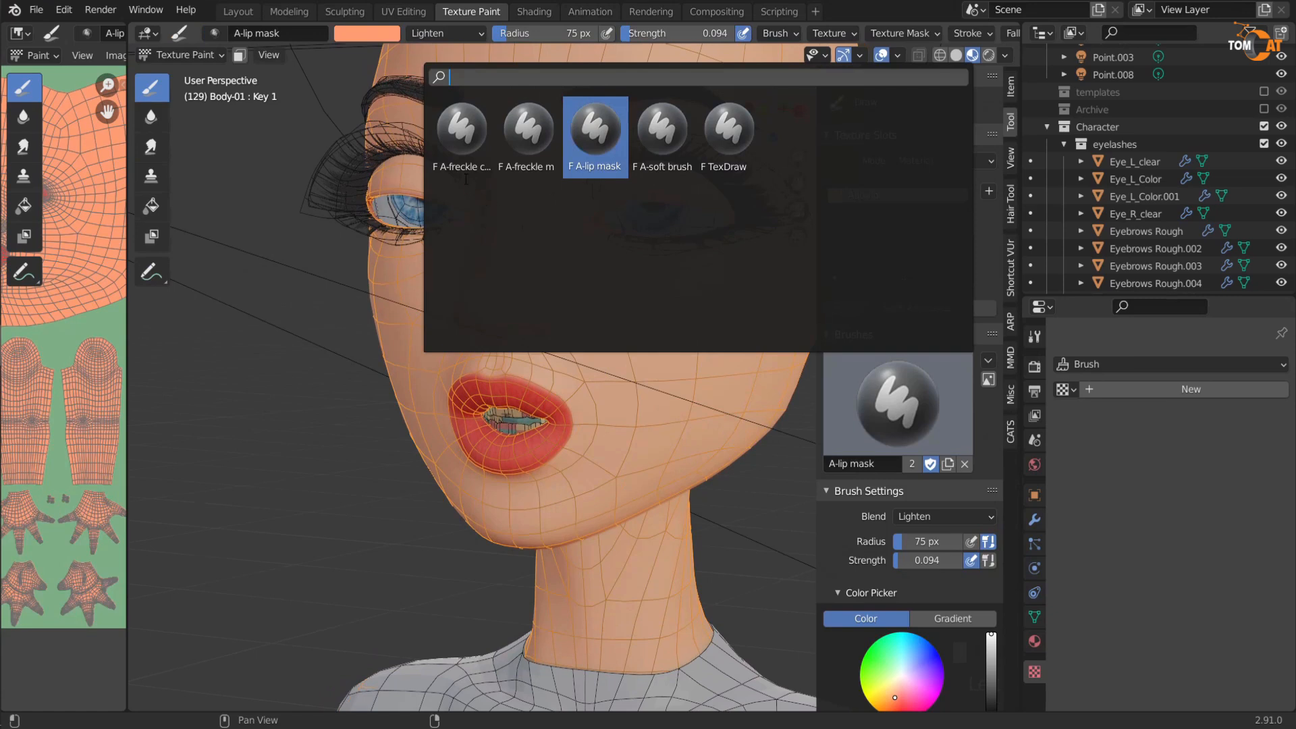
{"action": "left_click", "coordinate": [662, 135]}
{"action": "scroll", "coordinate": [848, 491], "scroll_direction": "down", "scroll_amount": 3}
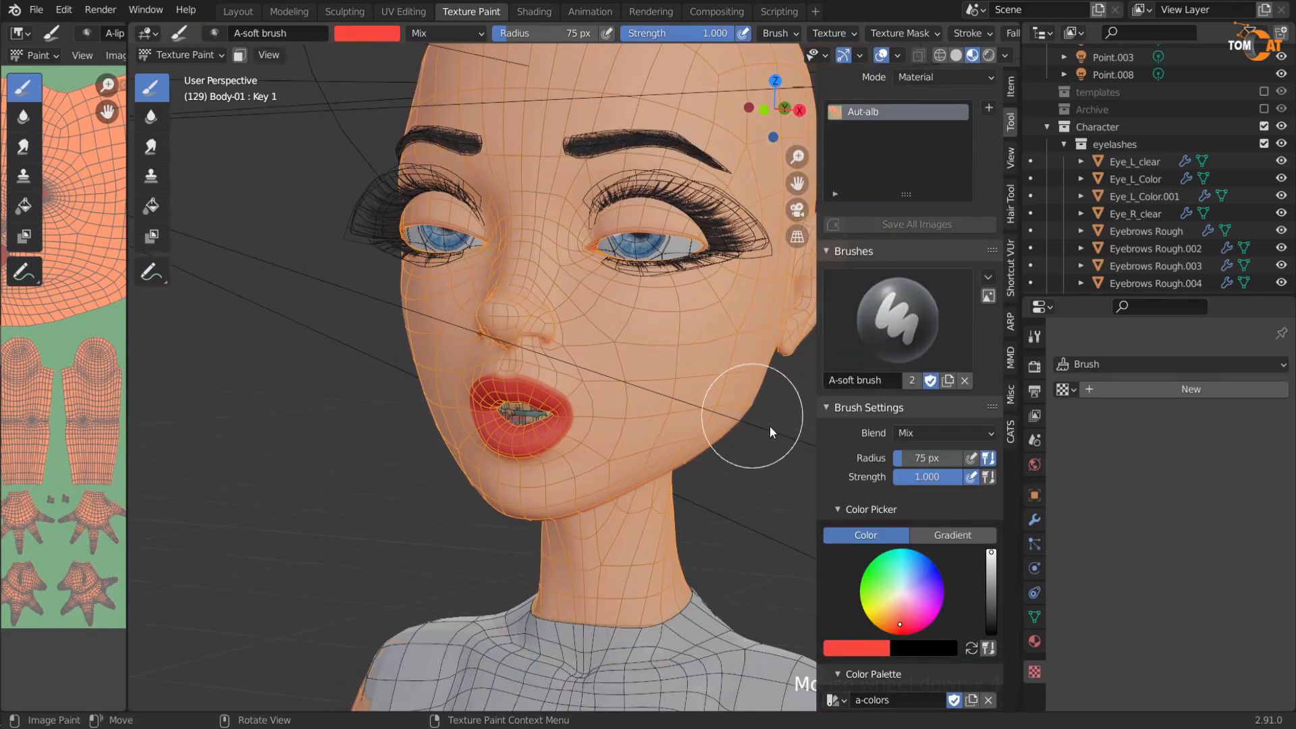
Step: Sharpen the brush's custom falloff by lowering the curve's middle point to about X 0.196, Y 0.295 and deleting the extra point near its end
{"action": "scroll", "coordinate": [771, 429], "scroll_direction": "down", "scroll_amount": 3}
{"action": "scroll", "coordinate": [980, 517], "scroll_direction": "down", "scroll_amount": 20}
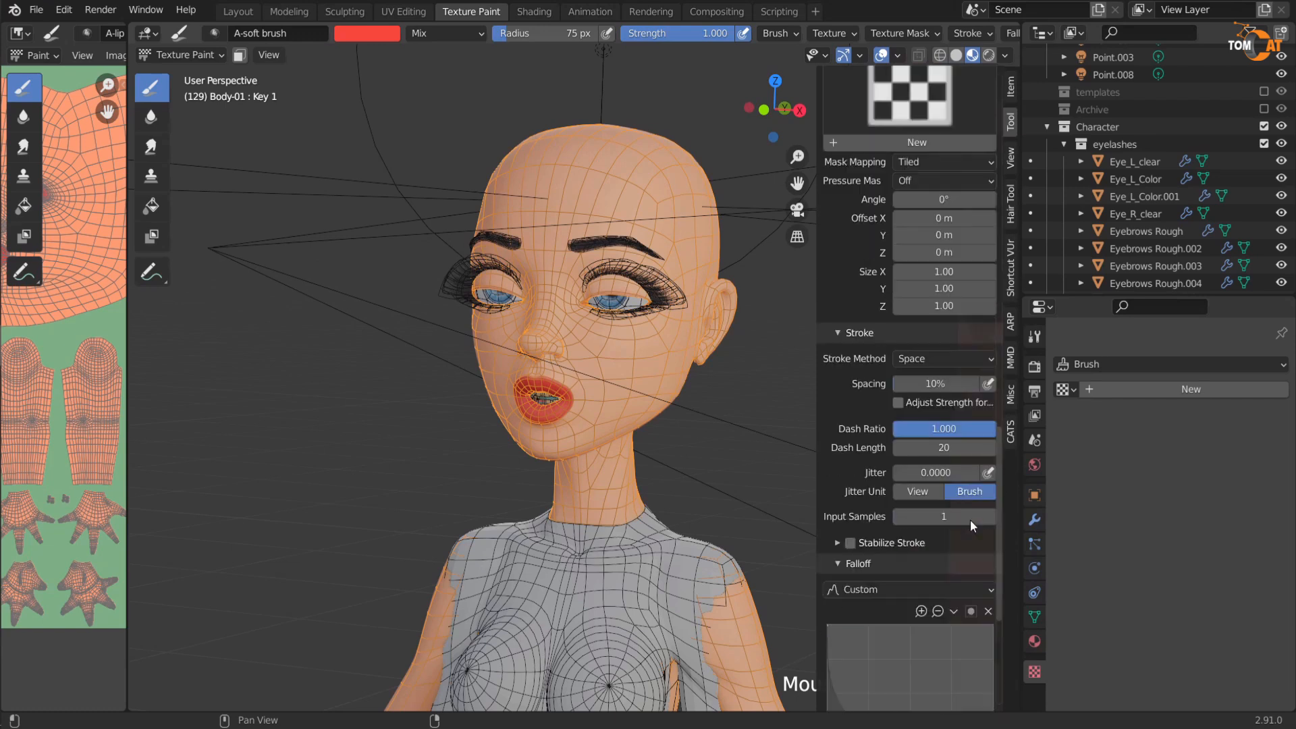
{"action": "scroll", "coordinate": [970, 519], "scroll_direction": "down", "scroll_amount": 9}
{"action": "left_click", "coordinate": [878, 552]}
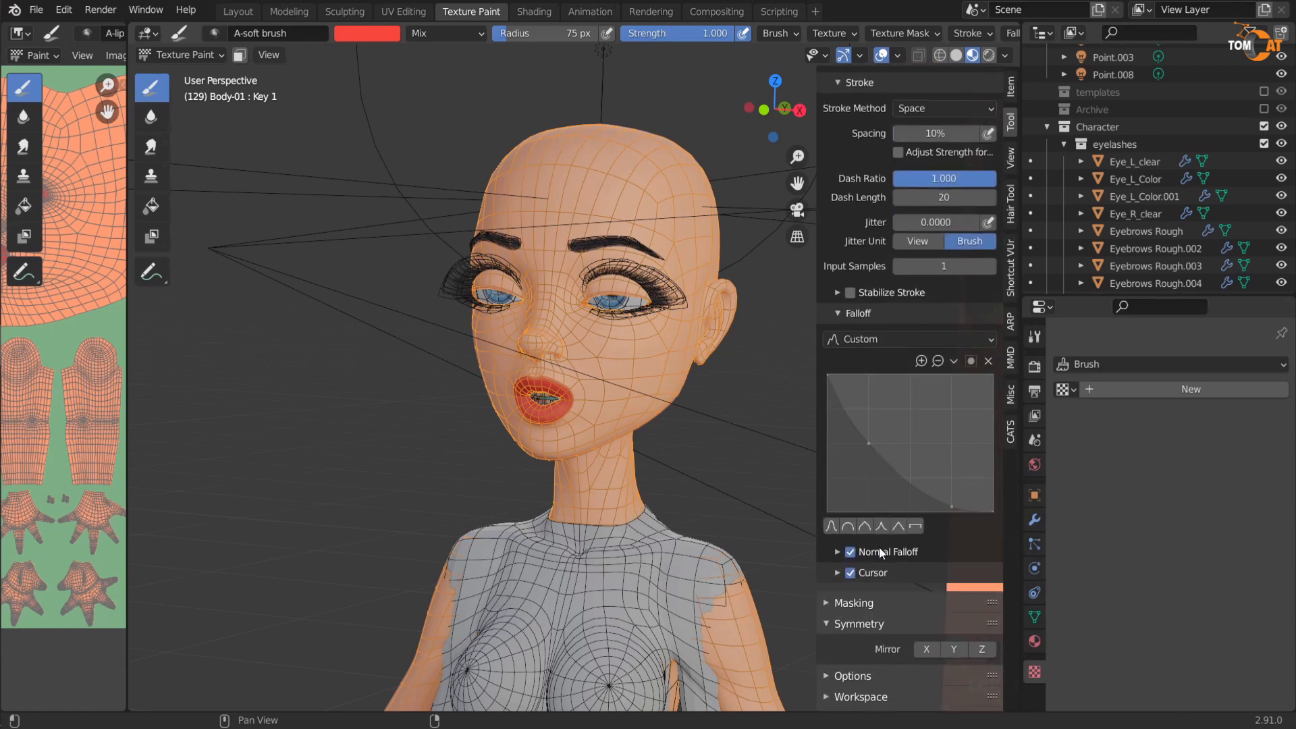
{"action": "left_click_drag", "start_coordinate": [868, 443], "coordinate": [859, 472]}
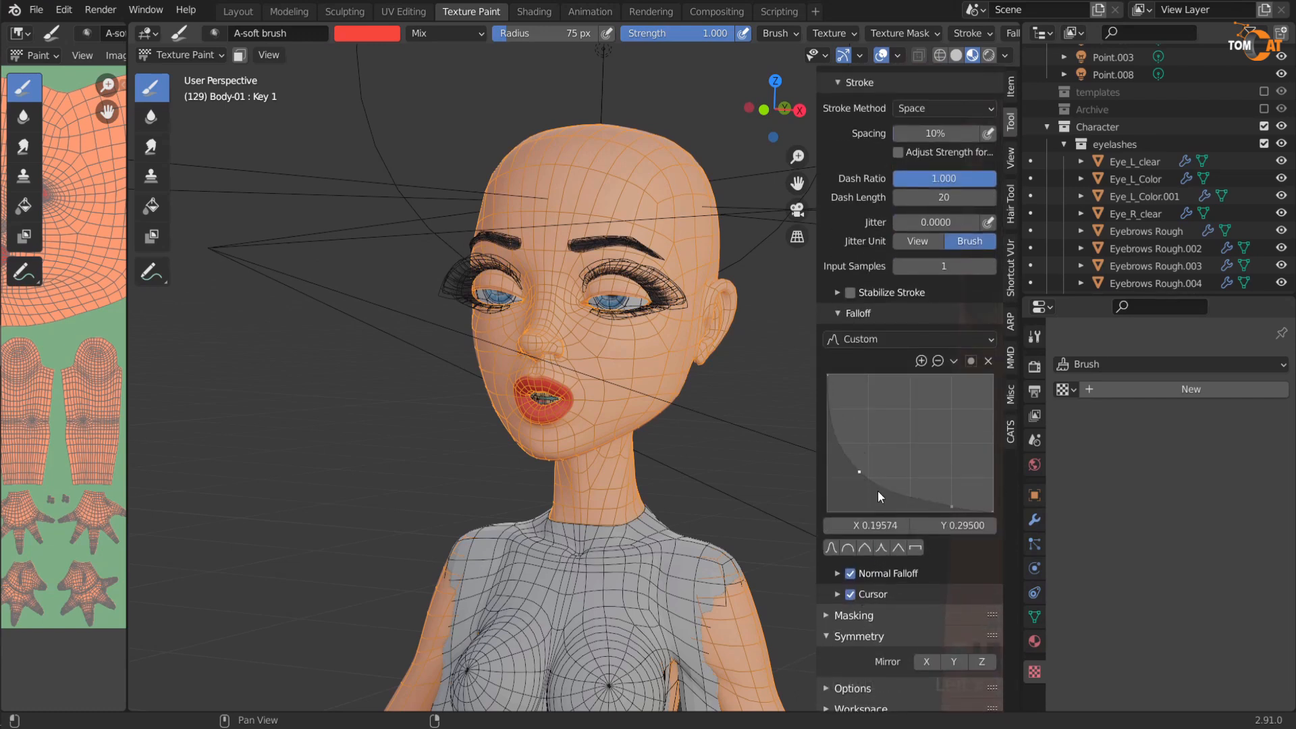
{"action": "left_click", "coordinate": [989, 361]}
Step: Turn on X-axis mirror symmetry for texture painting
{"action": "scroll", "coordinate": [914, 550], "scroll_direction": "up", "scroll_amount": 5}
{"action": "scroll", "coordinate": [898, 473], "scroll_direction": "down", "scroll_amount": 5}
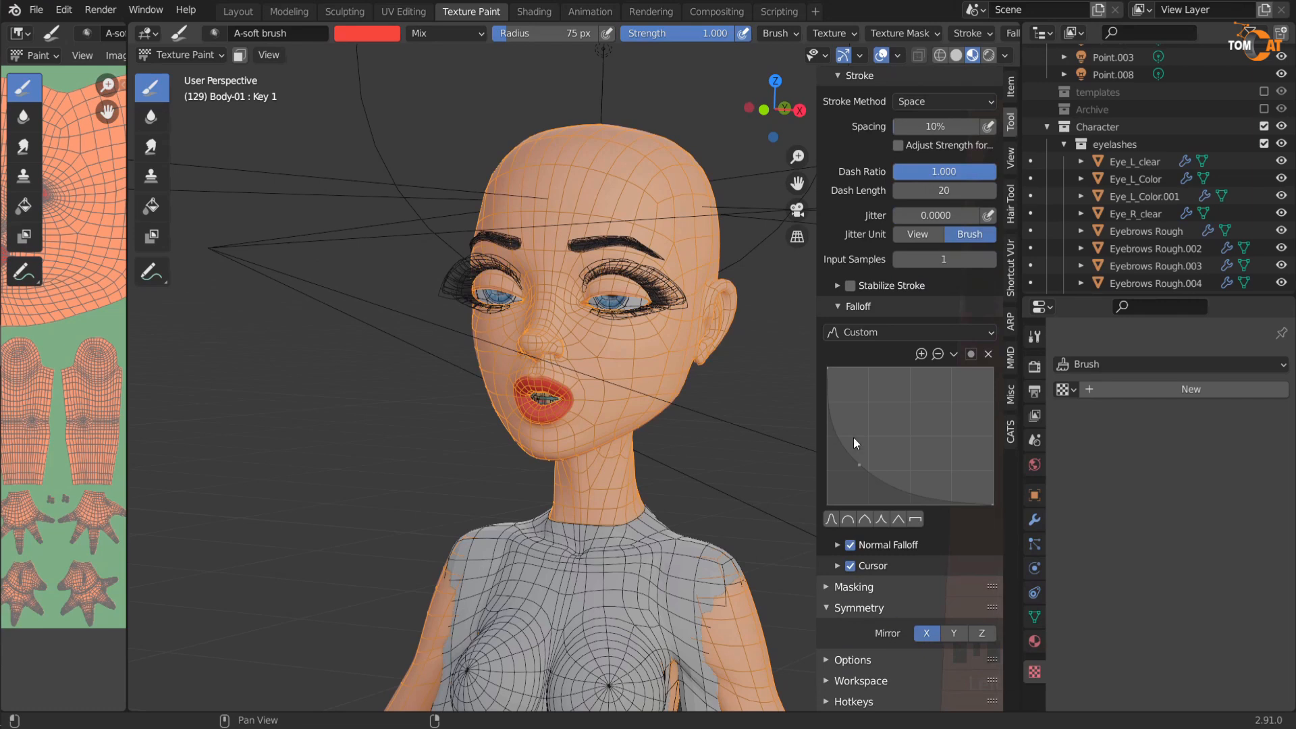
{"action": "scroll", "coordinate": [853, 437], "scroll_direction": "up", "scroll_amount": 5}
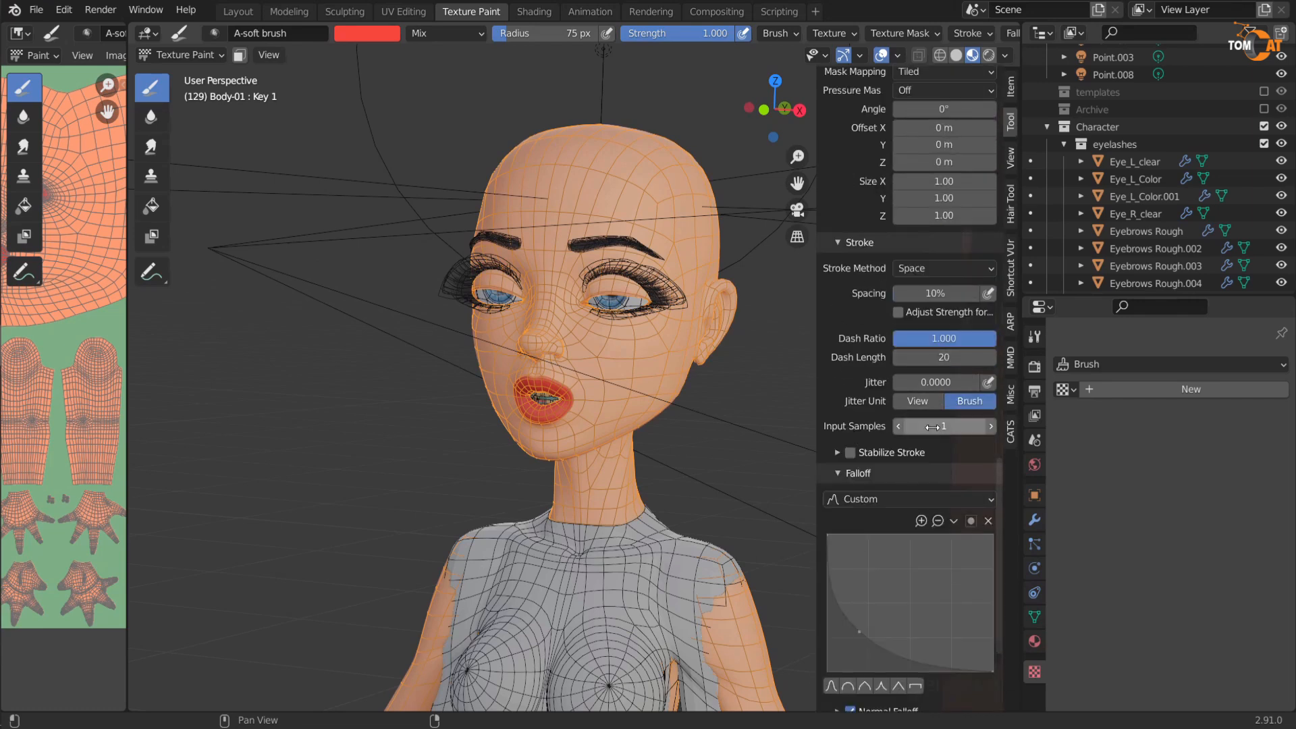
{"action": "scroll", "coordinate": [877, 287], "scroll_direction": "up", "scroll_amount": 8}
{"action": "scroll", "coordinate": [601, 349], "scroll_direction": "up", "scroll_amount": 2}
Step: Make a test stroke on the face and undo it, then hide the viewport overlays for a clean view of the face
{"action": "left_click_drag", "start_coordinate": [600, 349], "coordinate": [622, 378]}
{"action": "key", "text": "ctrl+z"}
{"action": "mouse_move", "coordinate": [617, 377]}
{"action": "middle_mouse_down"}
{"action": "mouse_move", "coordinate": [529, 354]}
{"action": "mouse_move", "coordinate": [515, 440]}
{"action": "mouse_move", "coordinate": [538, 482]}
{"action": "middle_mouse_up"}
{"action": "scroll", "coordinate": [529, 353], "scroll_direction": "up", "scroll_amount": 1}
{"action": "key", "text": "shift+alt+z"}
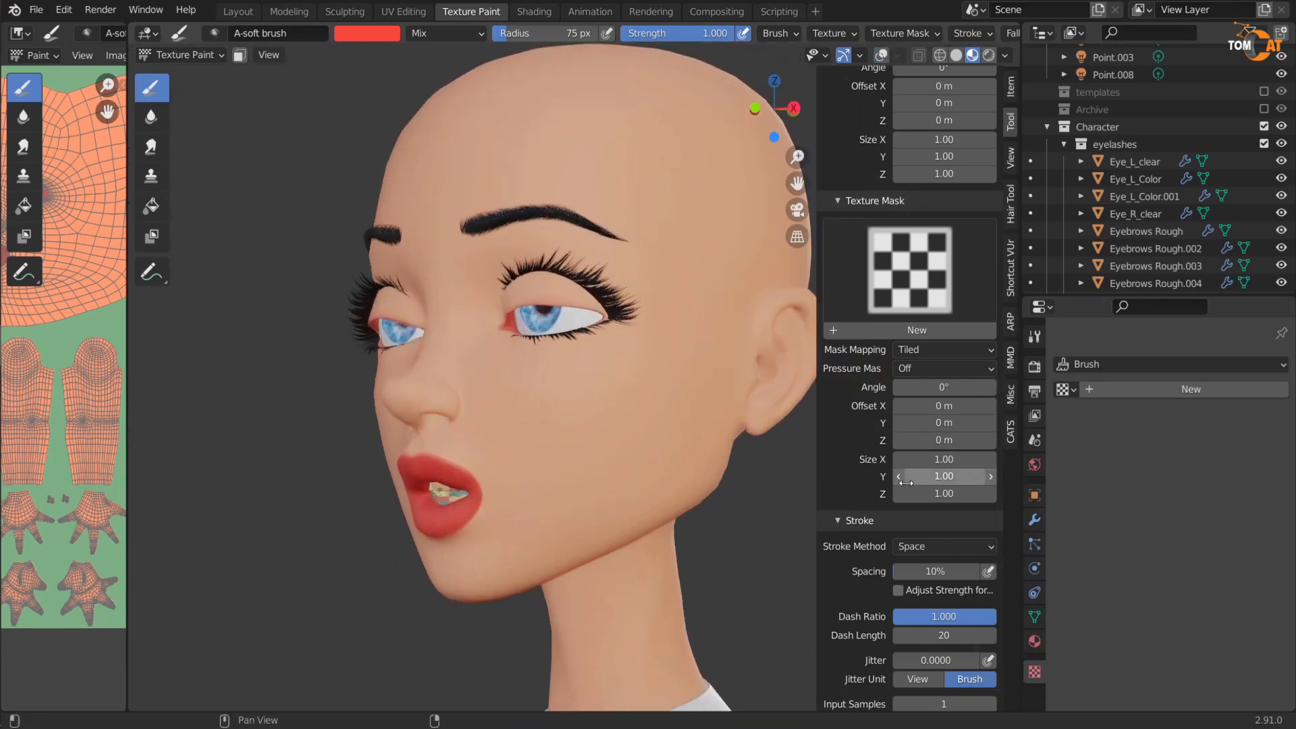
{"action": "scroll", "coordinate": [904, 466], "scroll_direction": "up", "scroll_amount": 6}
{"action": "middle_click_drag", "start_coordinate": [675, 360], "coordinate": [641, 341]}
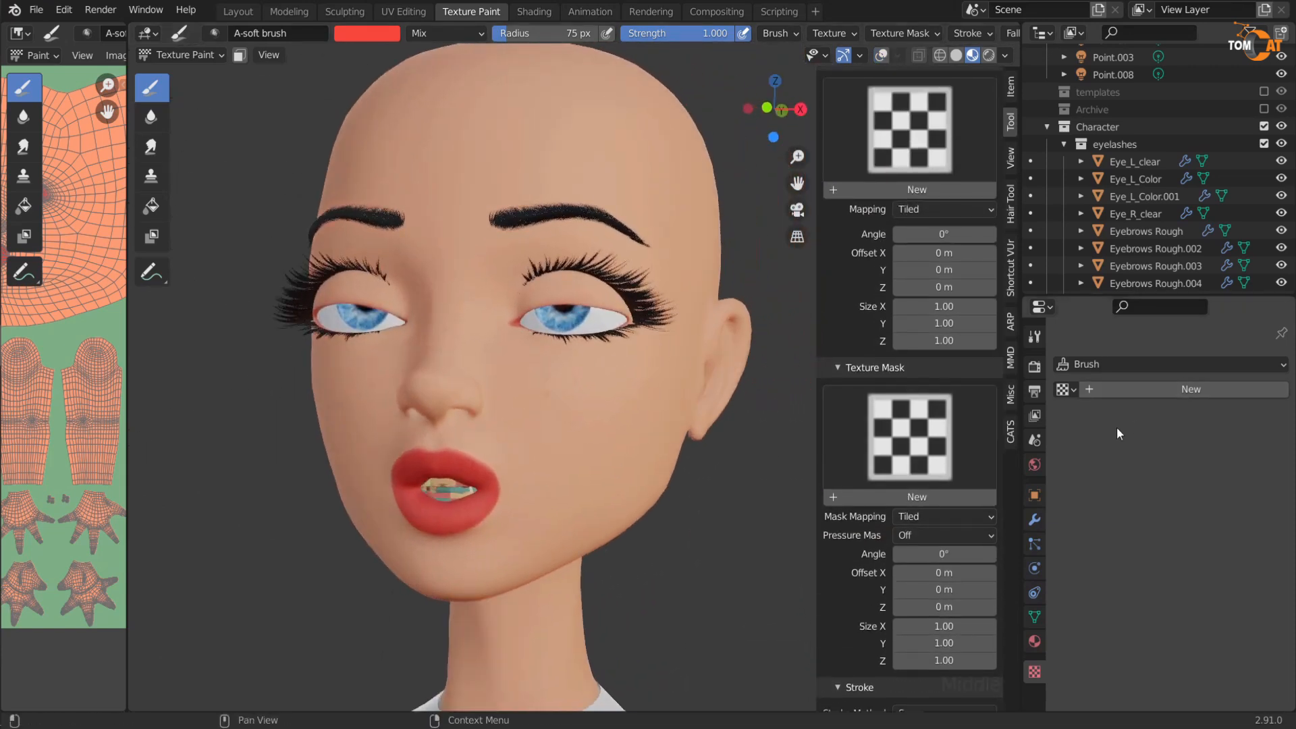
Step: Hide the eyelash objects Lashes 01, Lashes 01-flipped, Lashes 02, Lashes 03 top and Lashes 04 top to expose the eyelids
{"action": "scroll", "coordinate": [1147, 203], "scroll_direction": "up", "scroll_amount": 3}
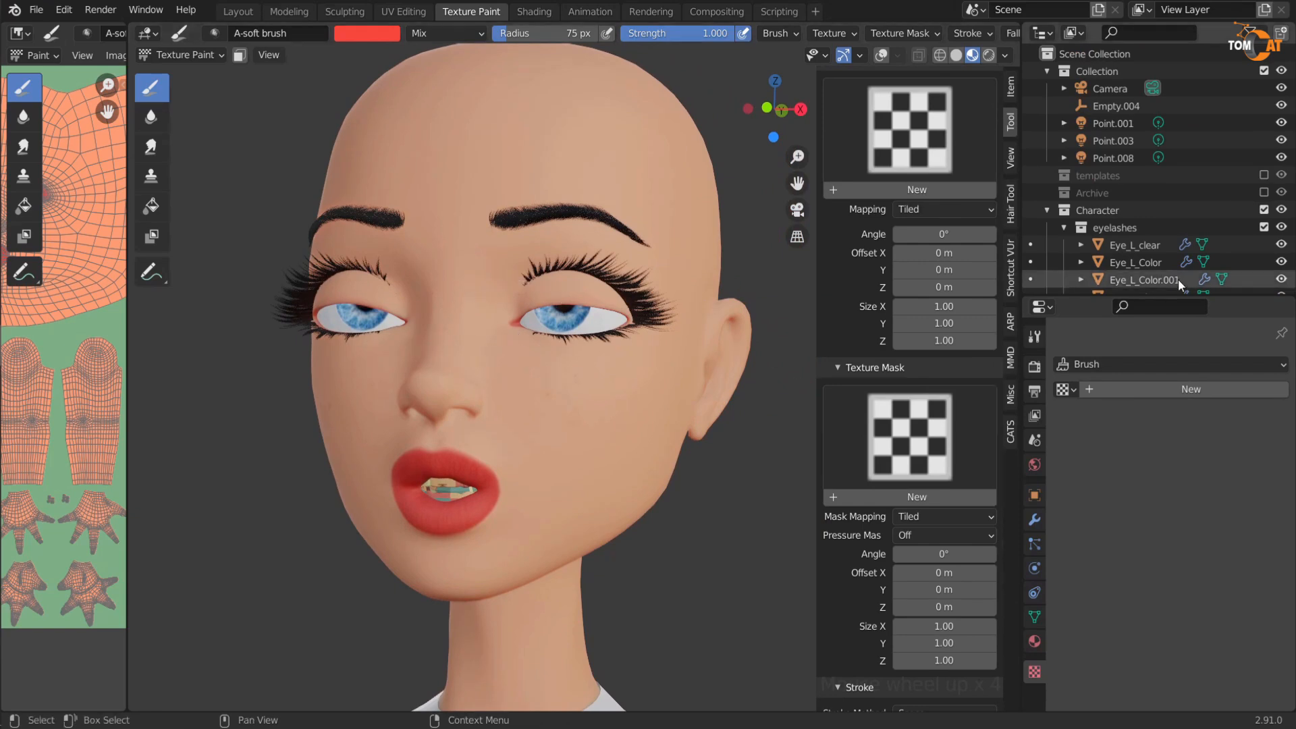
{"action": "scroll", "coordinate": [1177, 278], "scroll_direction": "down", "scroll_amount": 1}
{"action": "scroll", "coordinate": [1176, 229], "scroll_direction": "down", "scroll_amount": 5}
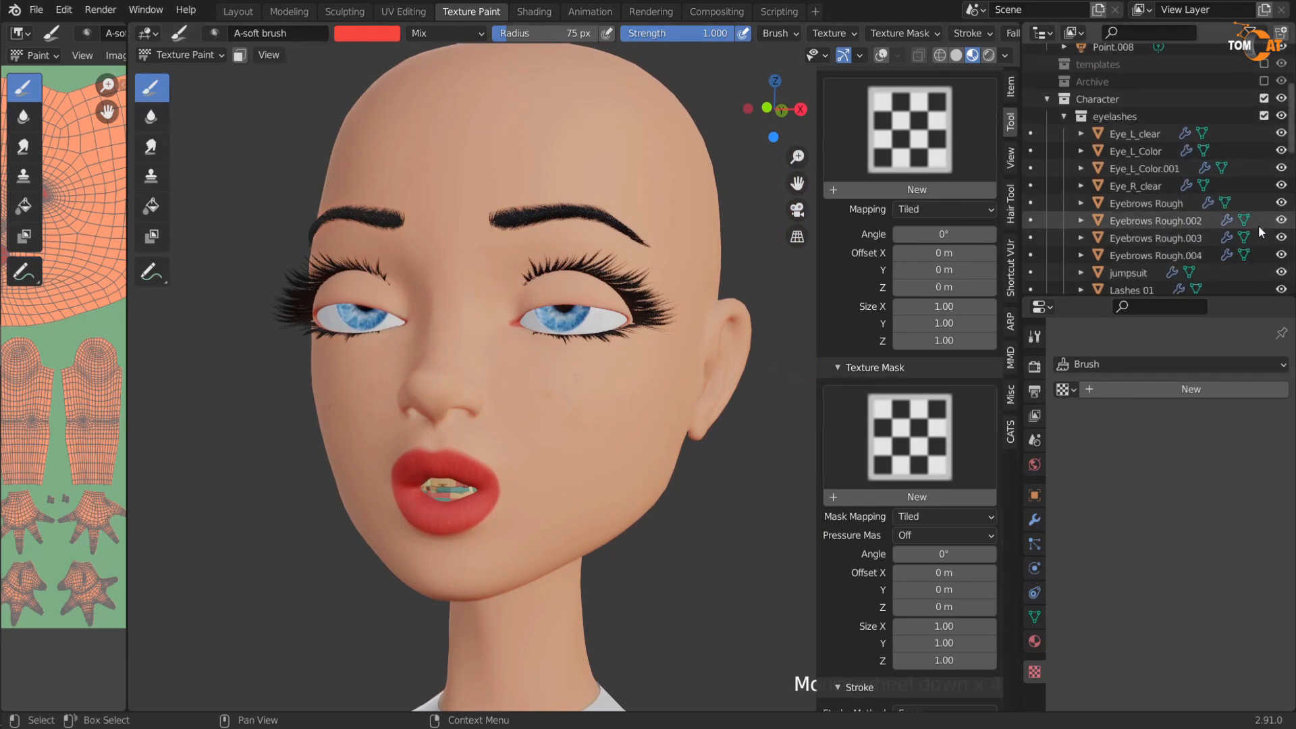
{"action": "scroll", "coordinate": [1258, 225], "scroll_direction": "down", "scroll_amount": 3}
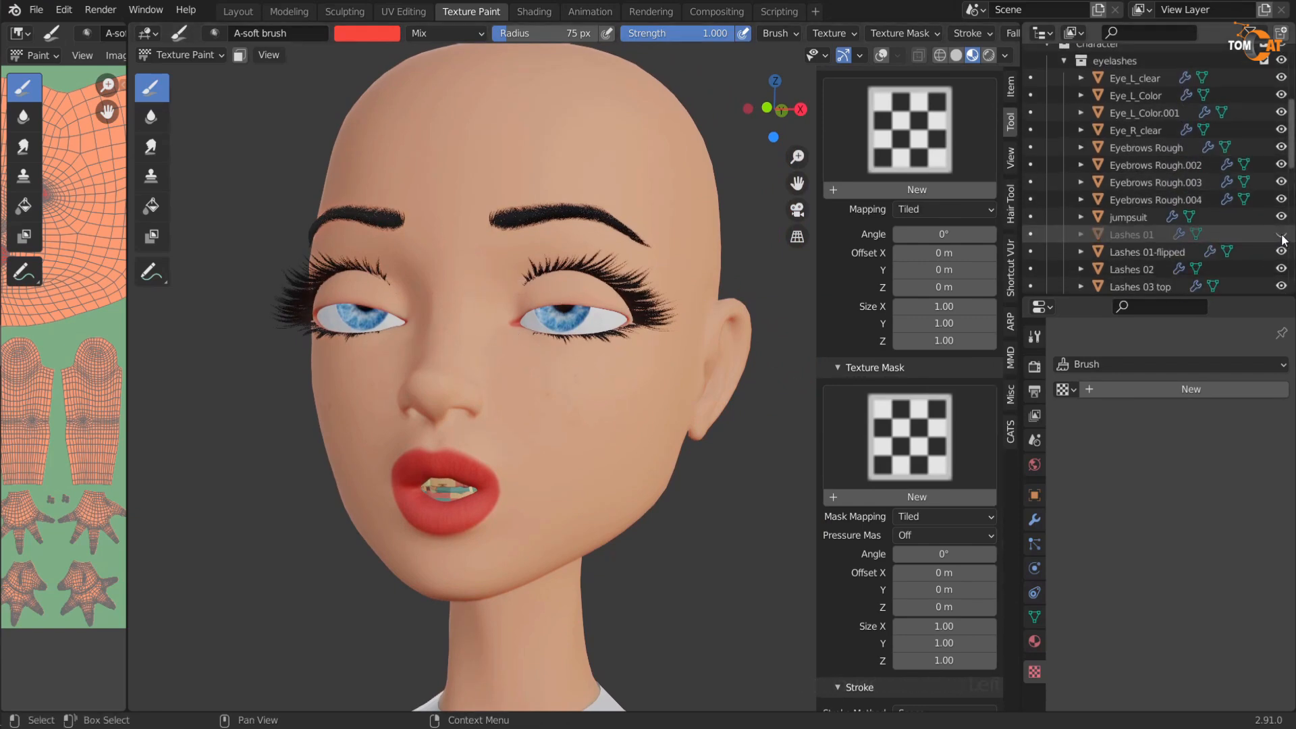
{"action": "left_click", "coordinate": [1281, 233]}
{"action": "left_click", "coordinate": [1281, 251]}
{"action": "left_click", "coordinate": [1281, 269]}
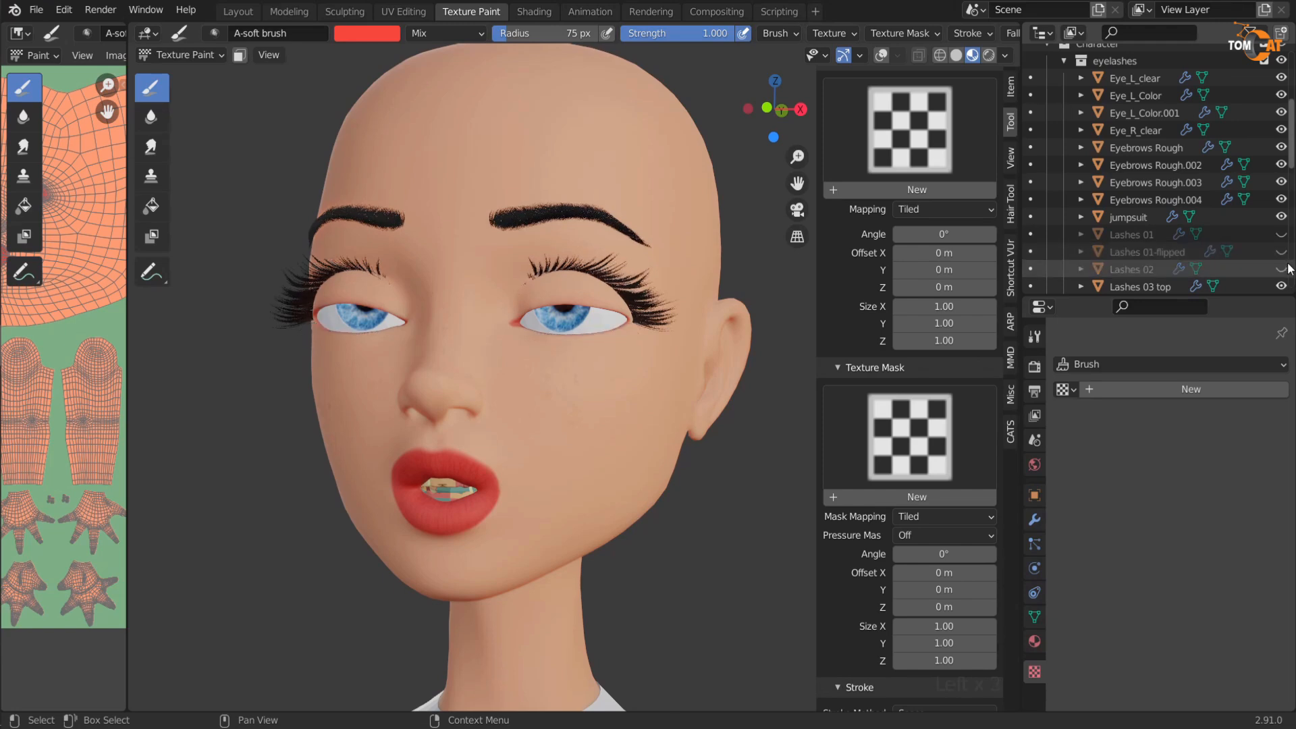
{"action": "scroll", "coordinate": [1284, 258], "scroll_direction": "down", "scroll_amount": 2}
{"action": "left_click", "coordinate": [1280, 258]}
{"action": "left_click", "coordinate": [1281, 276]}
{"action": "middle_click_drag", "start_coordinate": [756, 260], "coordinate": [797, 352]}
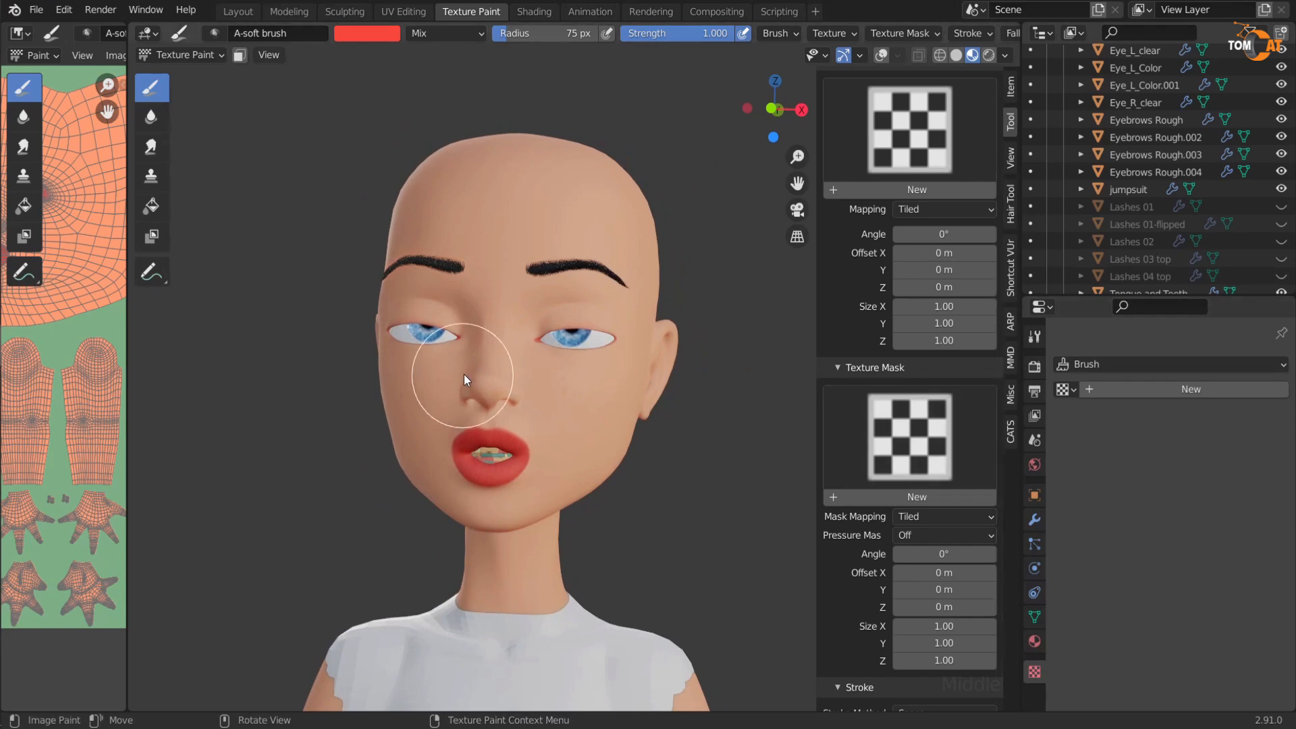
Step: Set the soft brush to strength 0.158 and radius 93 px for painting around the eyes
{"action": "scroll", "coordinate": [930, 448], "scroll_direction": "down", "scroll_amount": 6}
{"action": "scroll", "coordinate": [930, 448], "scroll_direction": "down", "scroll_amount": 2}
{"action": "scroll", "coordinate": [929, 436], "scroll_direction": "up", "scroll_amount": 20}
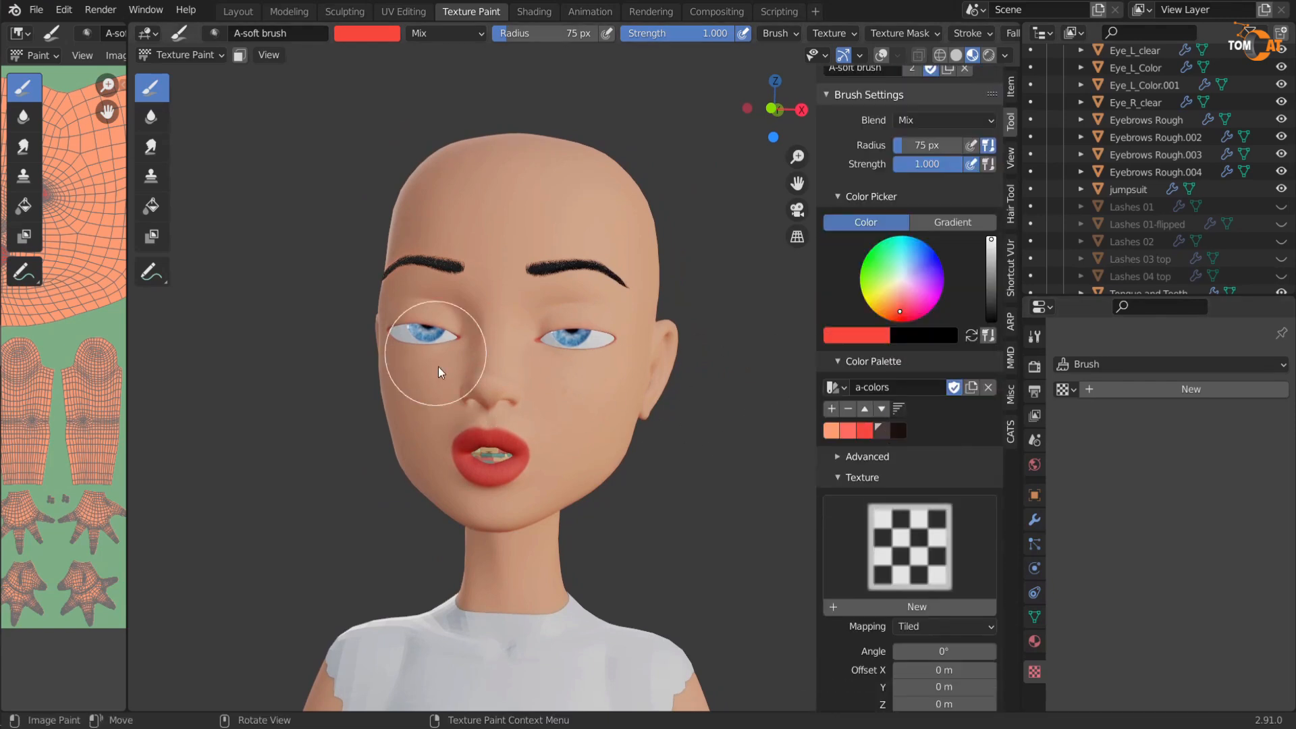
{"action": "scroll", "coordinate": [695, 393], "scroll_direction": "up", "scroll_amount": 4}
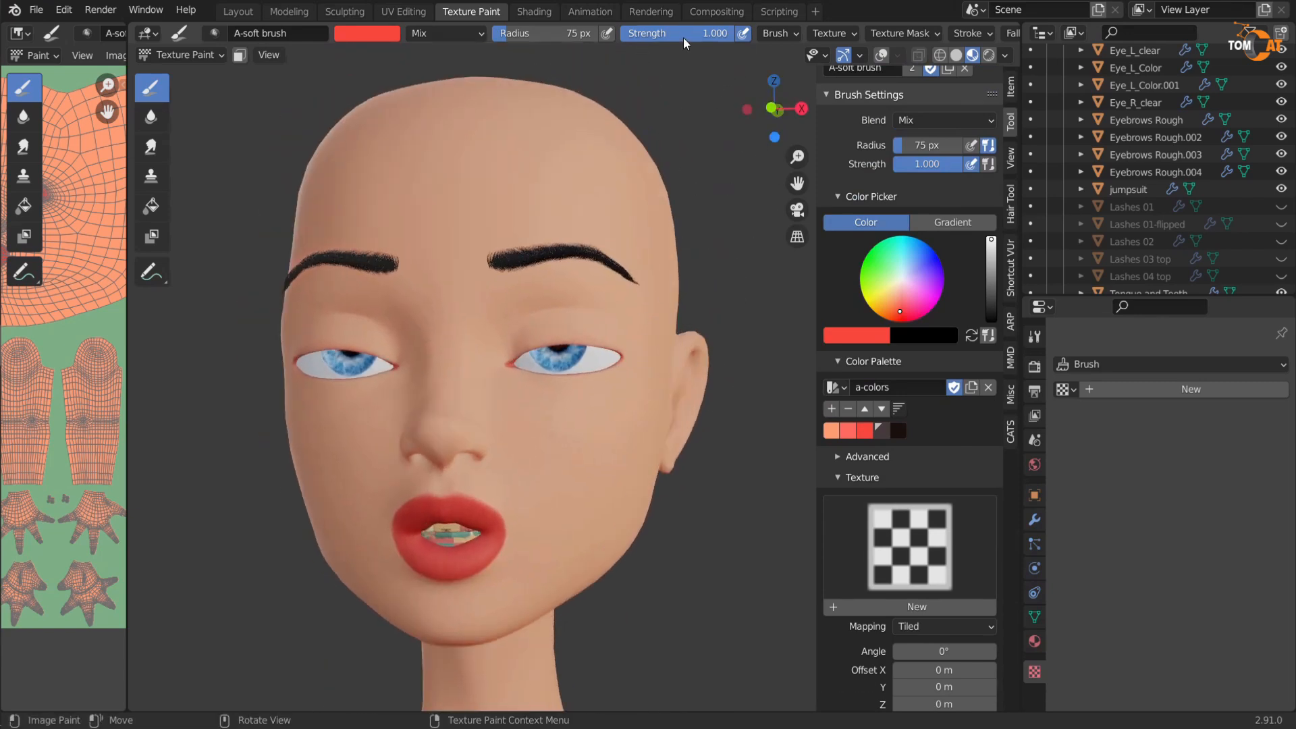
{"action": "left_click_drag", "start_coordinate": [702, 33], "coordinate": [621, 33]}
{"action": "mouse_move", "coordinate": [581, 337]}
{"action": "middle_mouse_down"}
{"action": "mouse_move", "coordinate": [566, 333]}
{"action": "mouse_move", "coordinate": [593, 386]}
{"action": "mouse_move", "coordinate": [565, 403]}
{"action": "mouse_move", "coordinate": [471, 342]}
{"action": "mouse_move", "coordinate": [494, 283]}
{"action": "middle_mouse_up"}
{"action": "key", "text": "f"}
{"action": "left_click", "coordinate": [578, 318]}
{"action": "scroll", "coordinate": [570, 396], "scroll_direction": "up", "scroll_amount": 2}
{"action": "scroll", "coordinate": [459, 307], "scroll_direction": "up", "scroll_amount": 3}
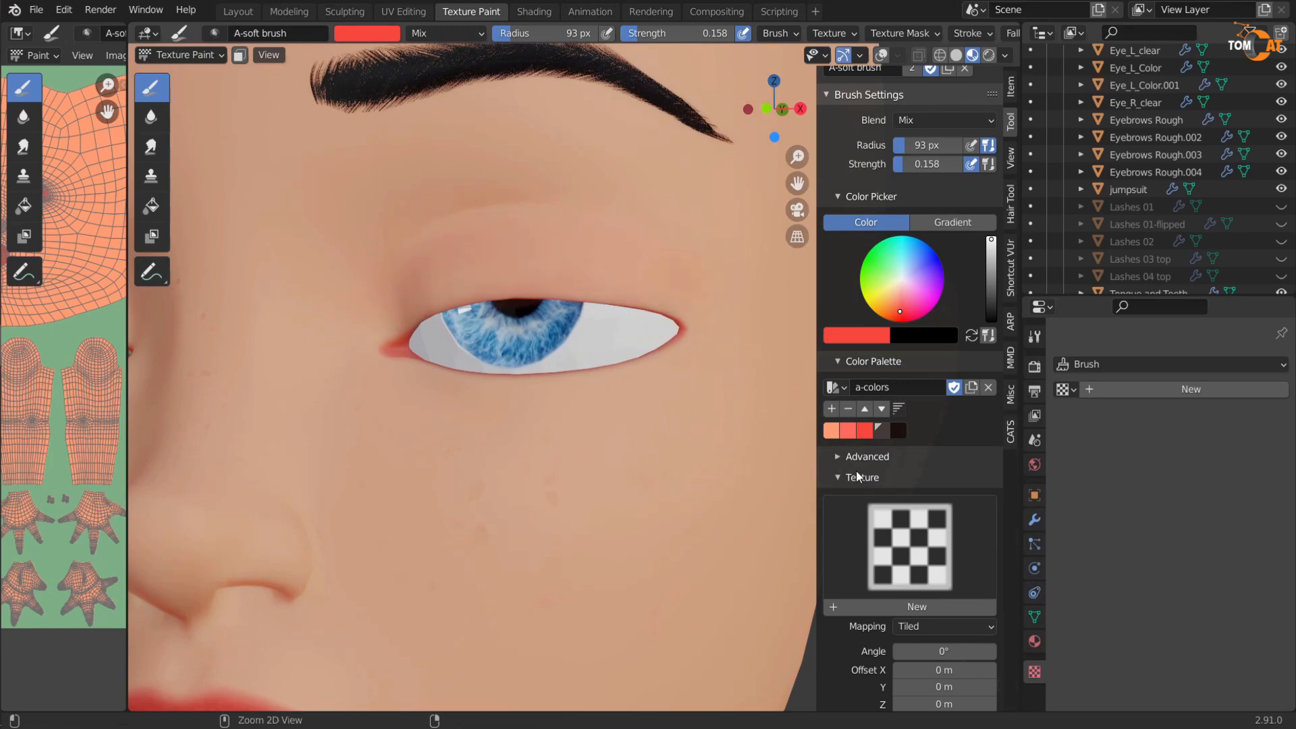
Step: Select the dark brown swatch from the a-colors palette and paint soft shading along the upper eyelid crease and inner eye corner
{"action": "left_click", "coordinate": [880, 434]}
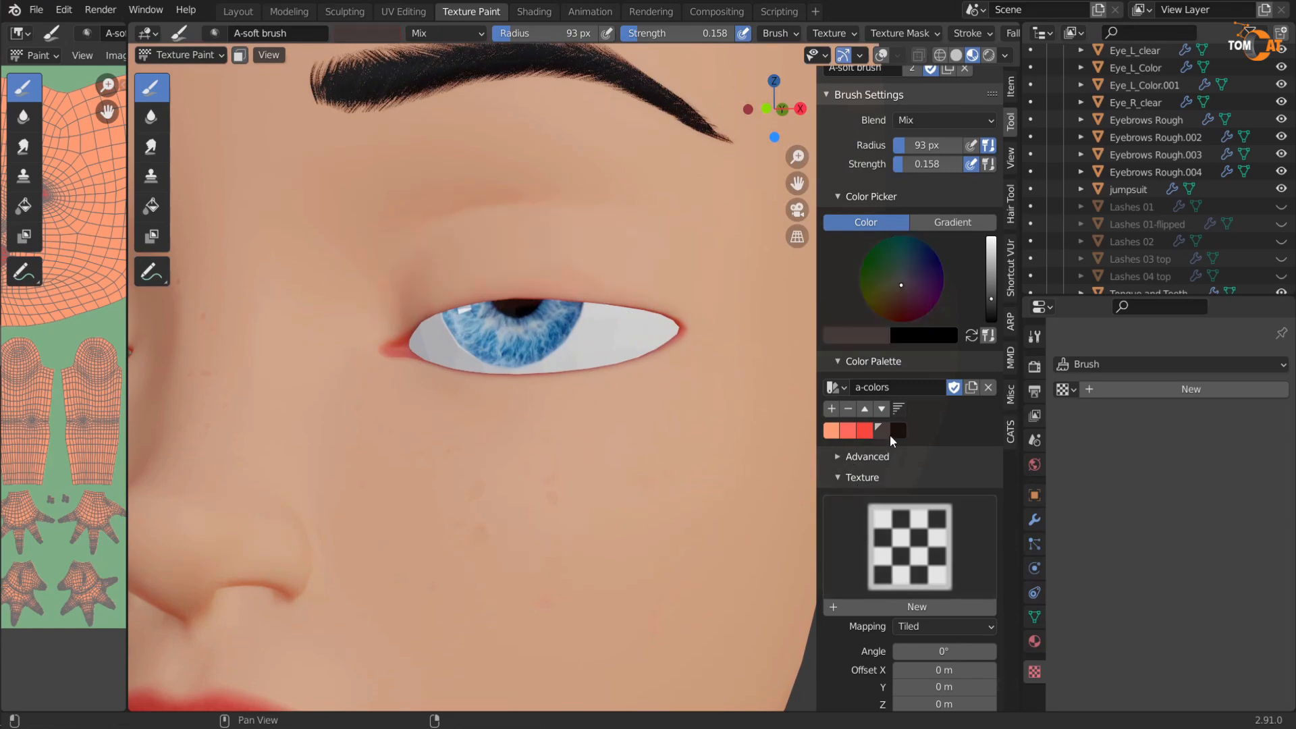
{"action": "middle_click_drag", "start_coordinate": [504, 302], "coordinate": [426, 376]}
{"action": "mouse_move", "coordinate": [407, 442]}
{"action": "middle_mouse_down"}
{"action": "mouse_move", "coordinate": [527, 370]}
{"action": "mouse_move", "coordinate": [540, 324]}
{"action": "middle_mouse_up"}
{"action": "mouse_move", "coordinate": [390, 282]}
{"action": "middle_mouse_down"}
{"action": "mouse_move", "coordinate": [346, 392]}
{"action": "mouse_move", "coordinate": [415, 414]}
{"action": "middle_mouse_up"}
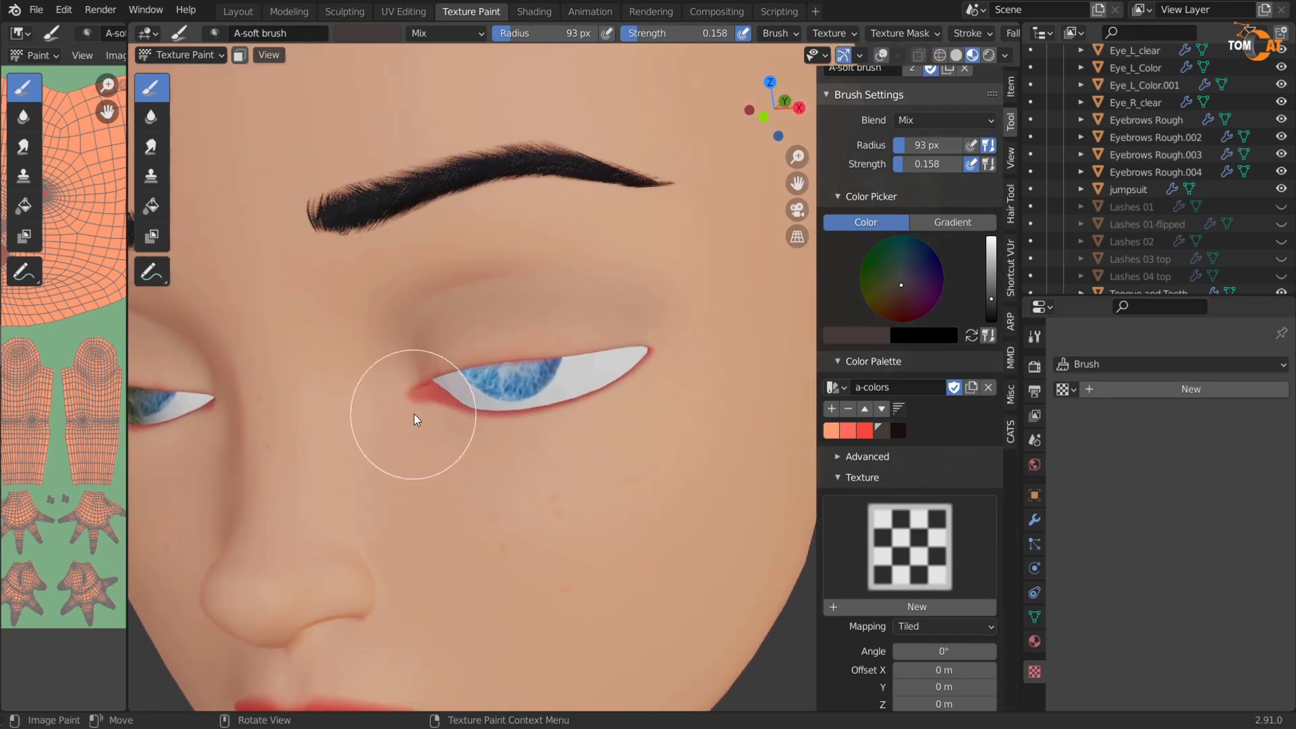
{"action": "middle_click_drag", "start_coordinate": [422, 318], "coordinate": [370, 424]}
Step: Extend the dark brown eyeshadow over the upper lid toward the outer end of the eyebrow
{"action": "scroll", "coordinate": [675, 355], "scroll_direction": "down", "scroll_amount": 3}
{"action": "middle_click_drag", "start_coordinate": [458, 365], "coordinate": [437, 313]}
{"action": "scroll", "coordinate": [465, 366], "scroll_direction": "up", "scroll_amount": 2}
{"action": "scroll", "coordinate": [629, 379], "scroll_direction": "down", "scroll_amount": 4}
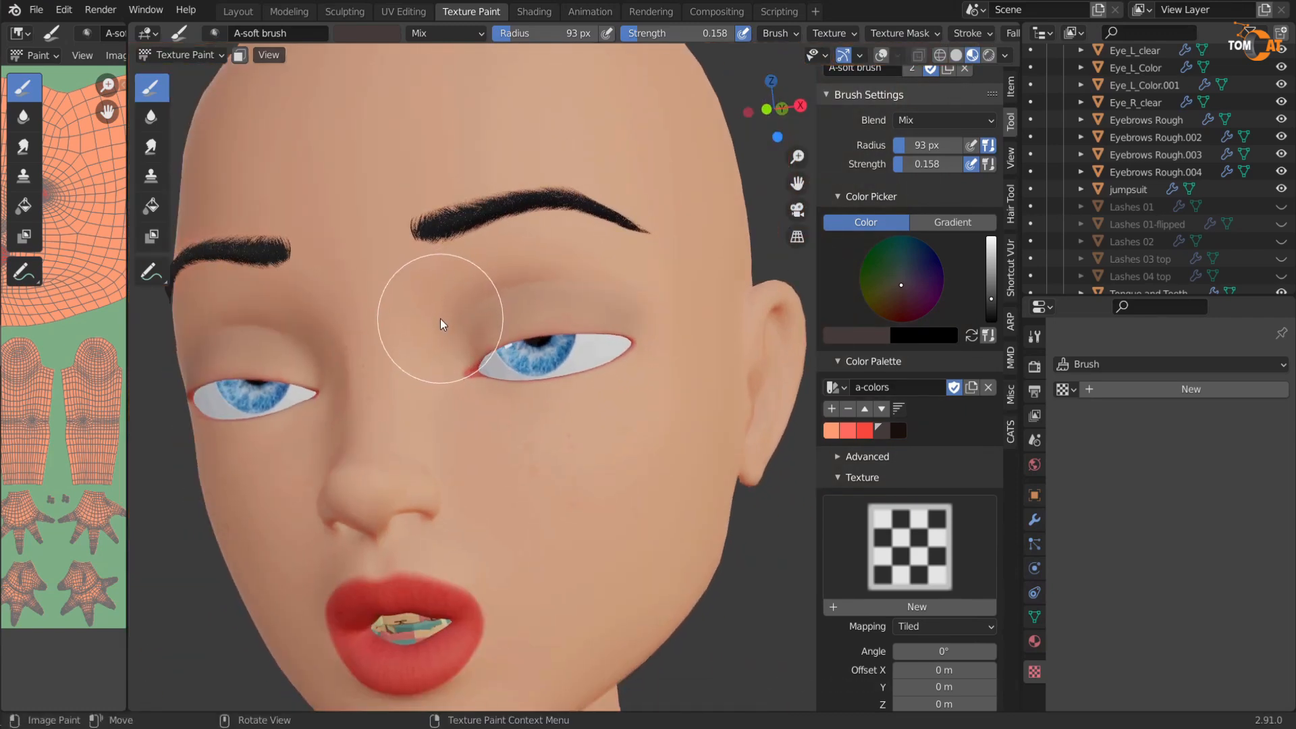
{"action": "middle_click_drag", "start_coordinate": [651, 281], "coordinate": [628, 305]}
{"action": "scroll", "coordinate": [486, 398], "scroll_direction": "up", "scroll_amount": 2}
{"action": "scroll", "coordinate": [648, 324], "scroll_direction": "down", "scroll_amount": 2}
{"action": "scroll", "coordinate": [627, 408], "scroll_direction": "up", "scroll_amount": 3}
{"action": "middle_click_drag", "start_coordinate": [628, 408], "coordinate": [641, 378]}
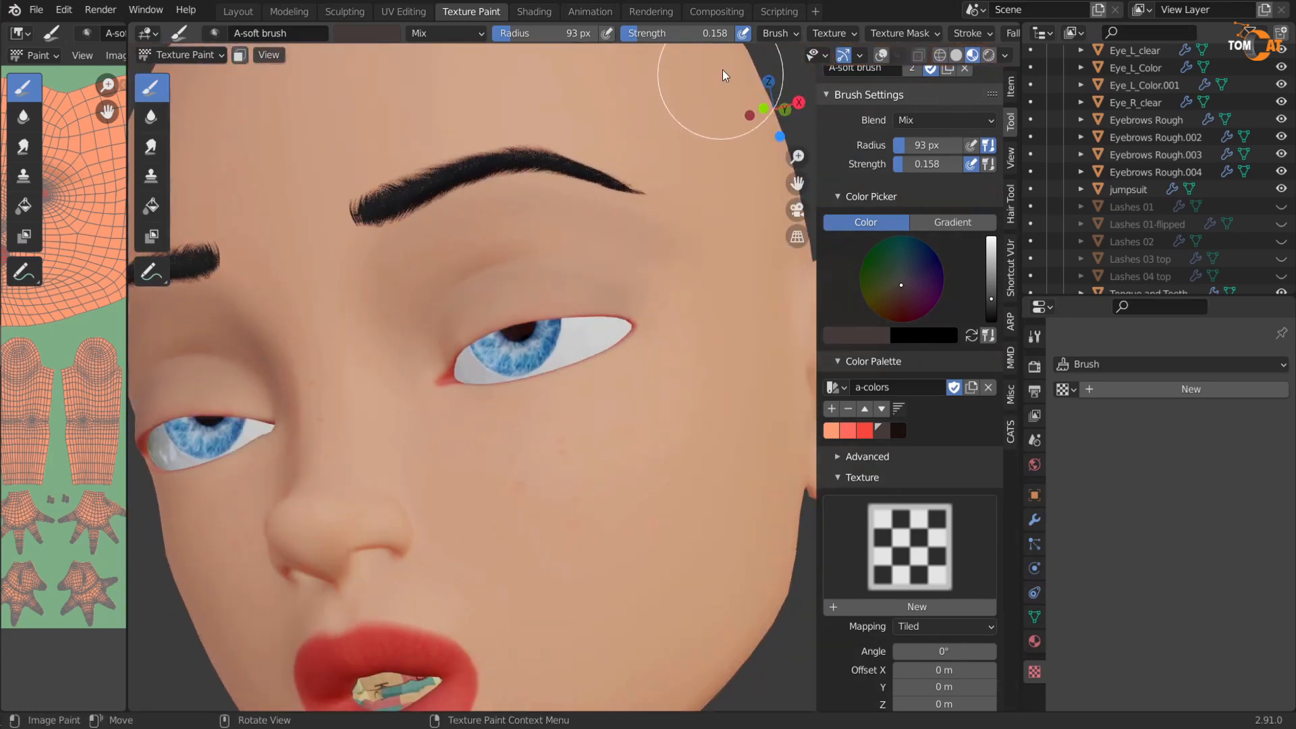
Step: Set the brush strength to 0.058 and blend the eyeshadow softly across the eye socket and outer lid
{"action": "middle_click_drag", "start_coordinate": [622, 51], "coordinate": [419, 355]}
{"action": "middle_click_drag", "start_coordinate": [544, 371], "coordinate": [507, 367]}
{"action": "scroll", "coordinate": [548, 261], "scroll_direction": "up", "scroll_amount": 1}
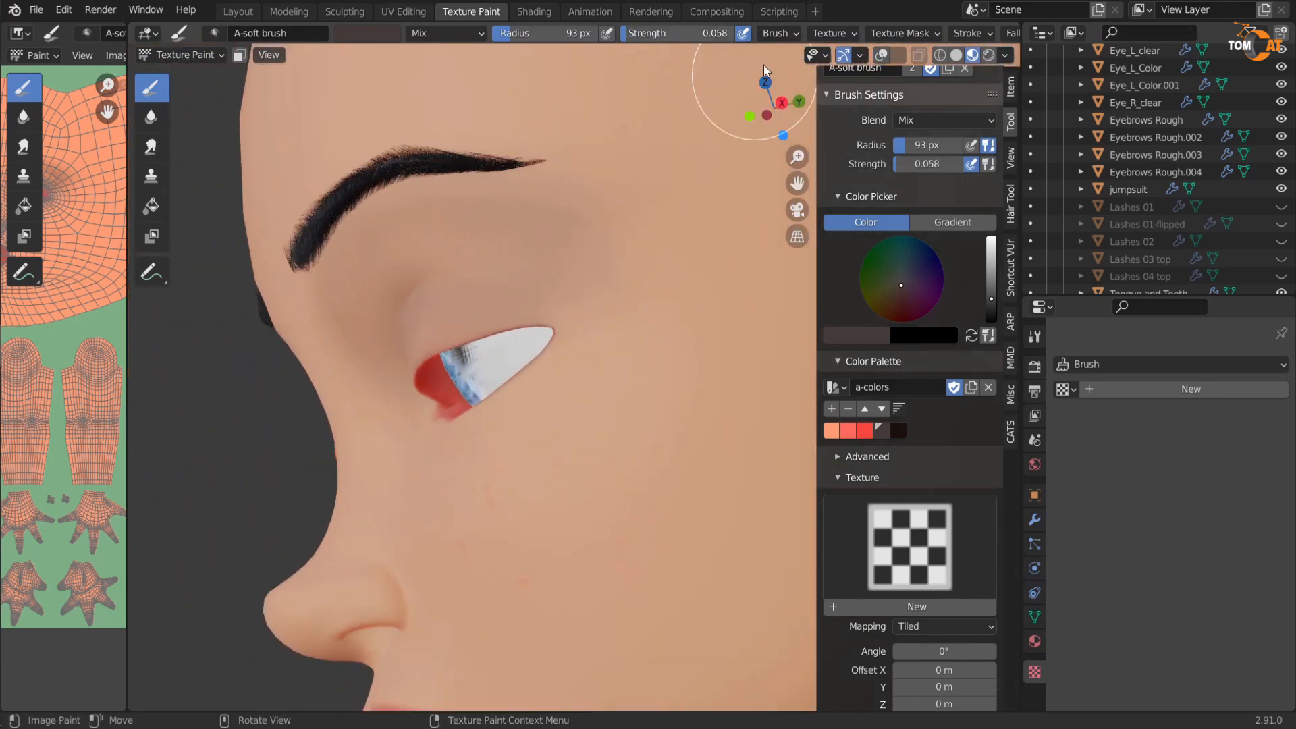
{"action": "middle_click_drag", "start_coordinate": [492, 214], "coordinate": [621, 169]}
{"action": "middle_click_drag", "start_coordinate": [583, 233], "coordinate": [360, 383]}
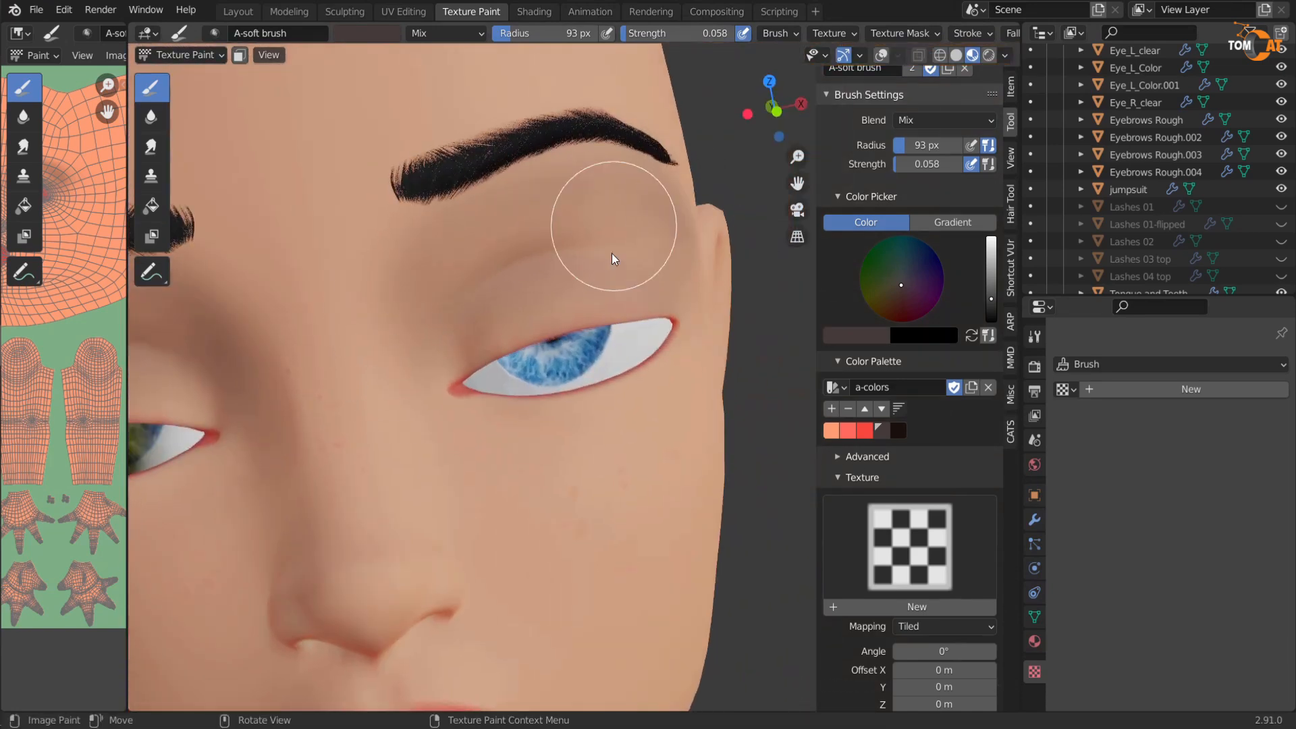
{"action": "scroll", "coordinate": [611, 253], "scroll_direction": "down", "scroll_amount": 6}
{"action": "middle_click_drag", "start_coordinate": [598, 337], "coordinate": [618, 407]}
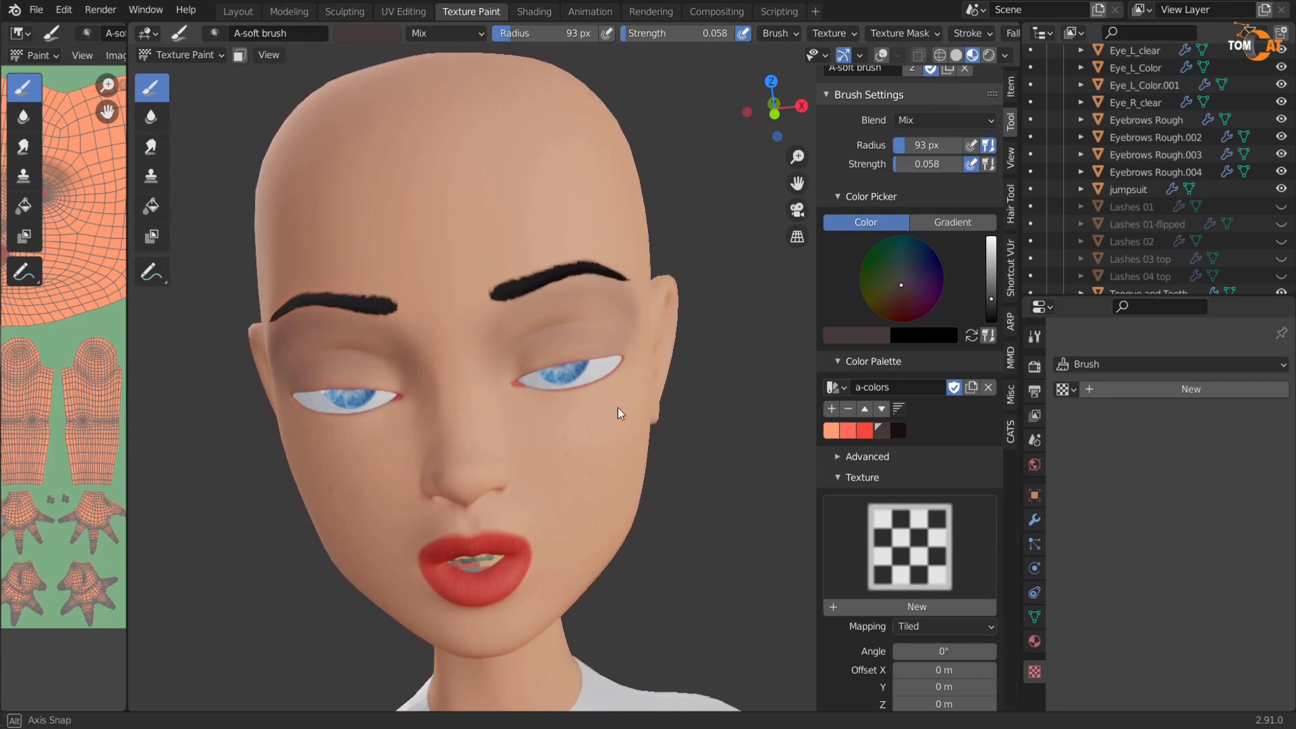
{"action": "scroll", "coordinate": [490, 370], "scroll_direction": "up", "scroll_amount": 5}
{"action": "scroll", "coordinate": [528, 346], "scroll_direction": "up", "scroll_amount": 4}
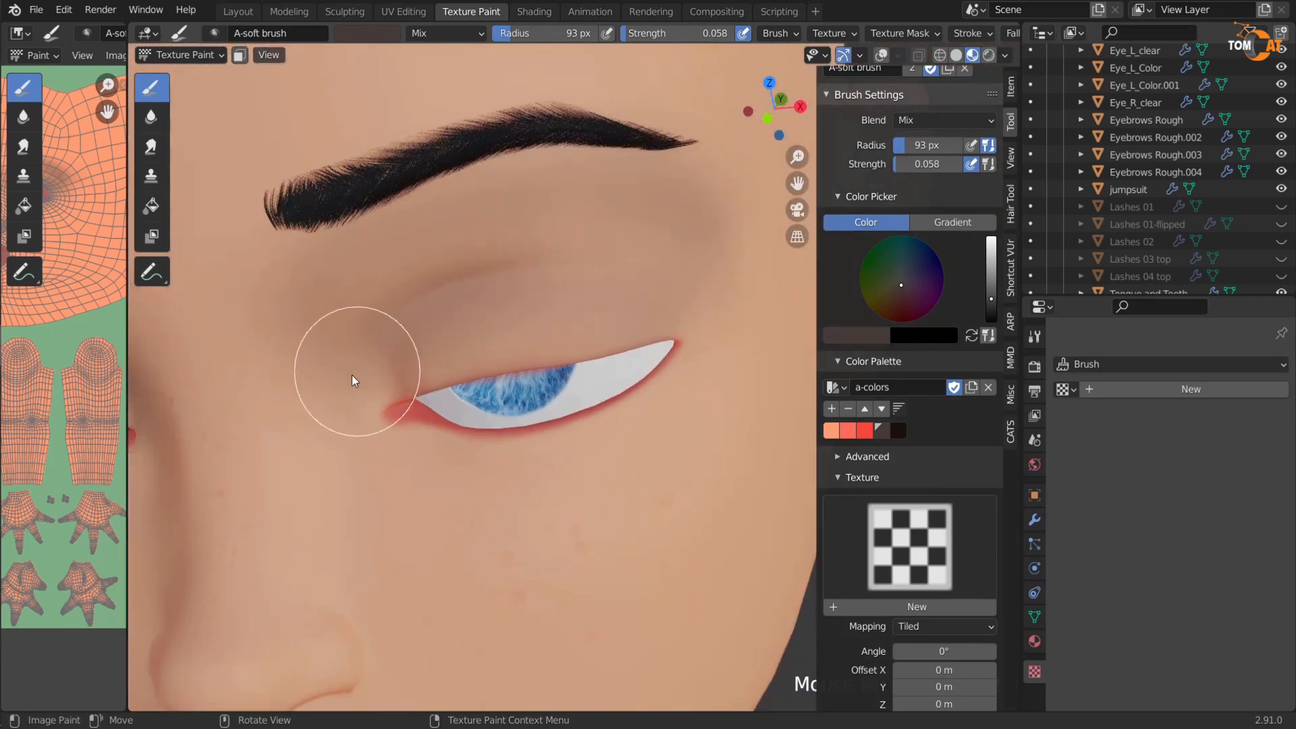
Step: Shift the paint color to a dark bluish violet and deepen the shading at the inner corner and crease of the upper eyelid
{"action": "scroll", "coordinate": [351, 376], "scroll_direction": "up", "scroll_amount": 2}
{"action": "mouse_move", "coordinate": [306, 334]}
{"action": "middle_mouse_down"}
{"action": "mouse_move", "coordinate": [397, 390]}
{"action": "mouse_move", "coordinate": [517, 339]}
{"action": "mouse_move", "coordinate": [459, 351]}
{"action": "middle_mouse_up"}
{"action": "left_click", "coordinate": [910, 276]}
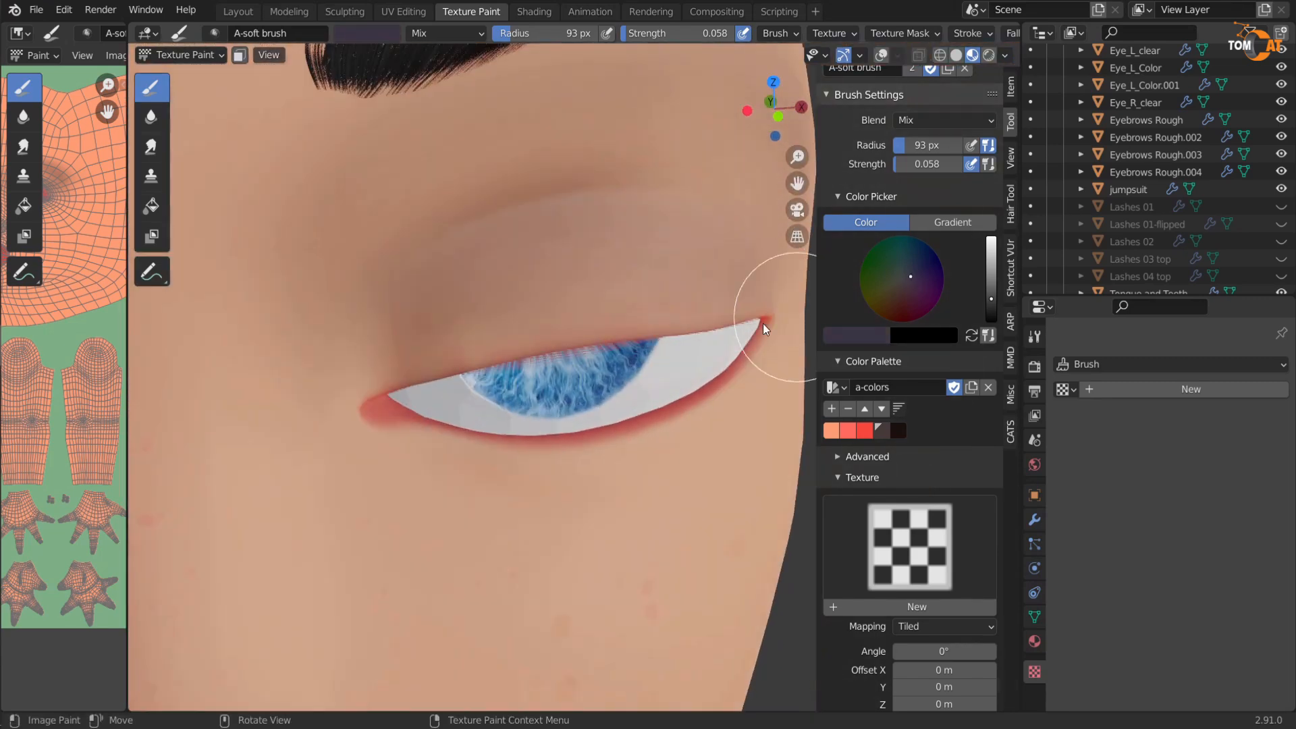
{"action": "middle_click_drag", "start_coordinate": [762, 323], "coordinate": [627, 321]}
{"action": "middle_click_drag", "start_coordinate": [305, 364], "coordinate": [320, 334]}
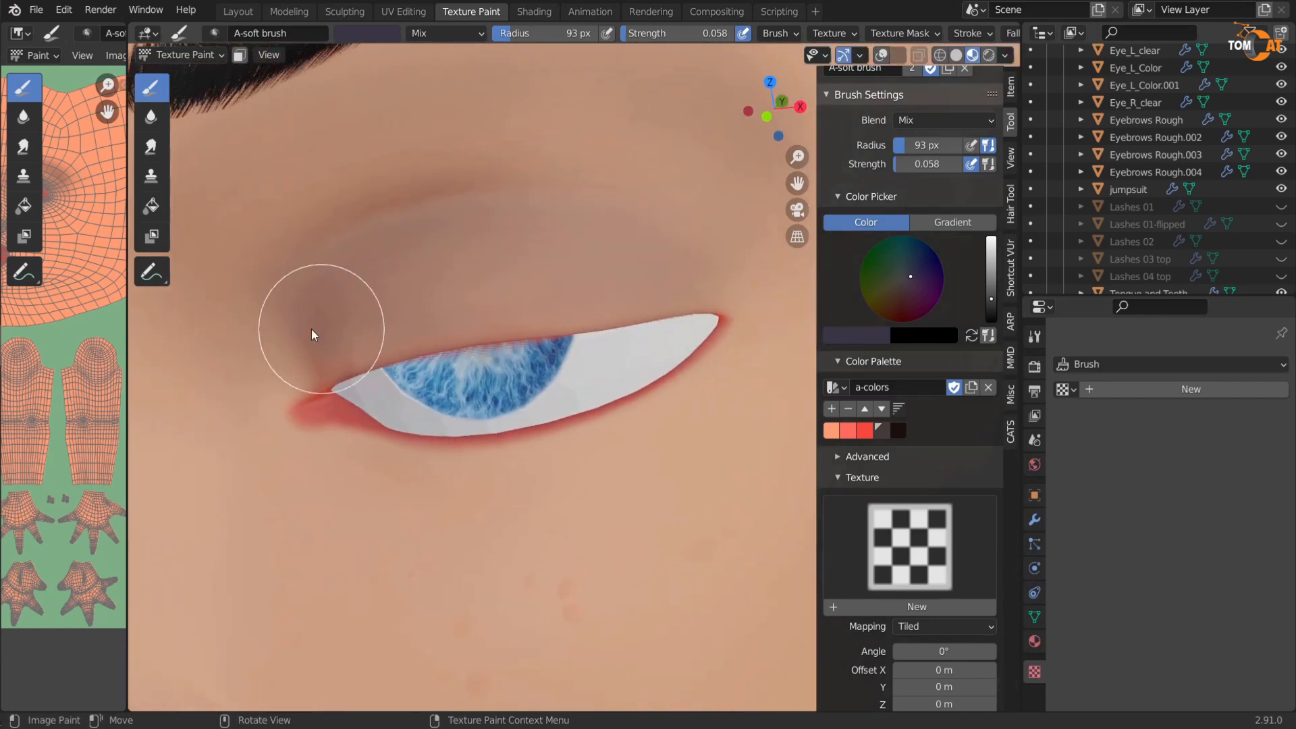
{"action": "scroll", "coordinate": [622, 298], "scroll_direction": "down", "scroll_amount": 6}
{"action": "scroll", "coordinate": [556, 387], "scroll_direction": "up", "scroll_amount": 8}
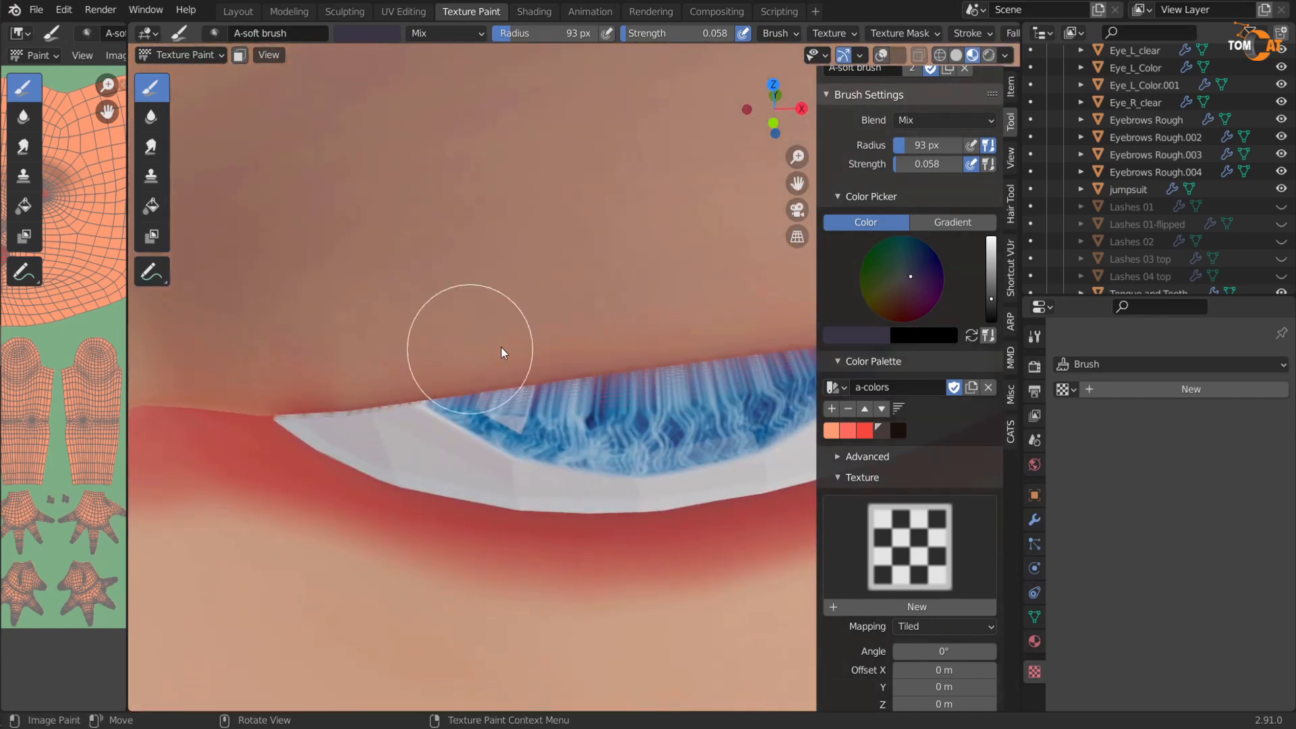
{"action": "scroll", "coordinate": [500, 347], "scroll_direction": "down", "scroll_amount": 8}
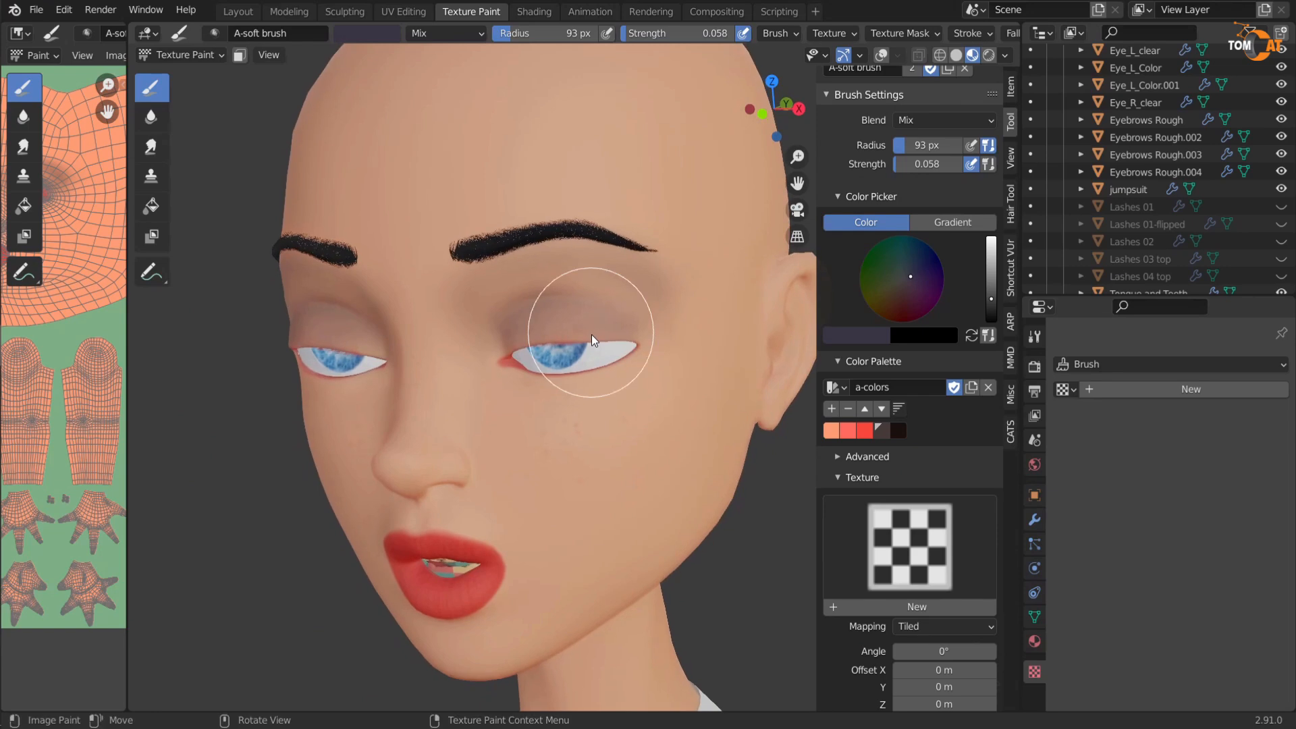
Step: Continue building up the bluish violet shadow across the upper eyelid between the lash line and the eyebrow
{"action": "scroll", "coordinate": [591, 334], "scroll_direction": "up", "scroll_amount": 8}
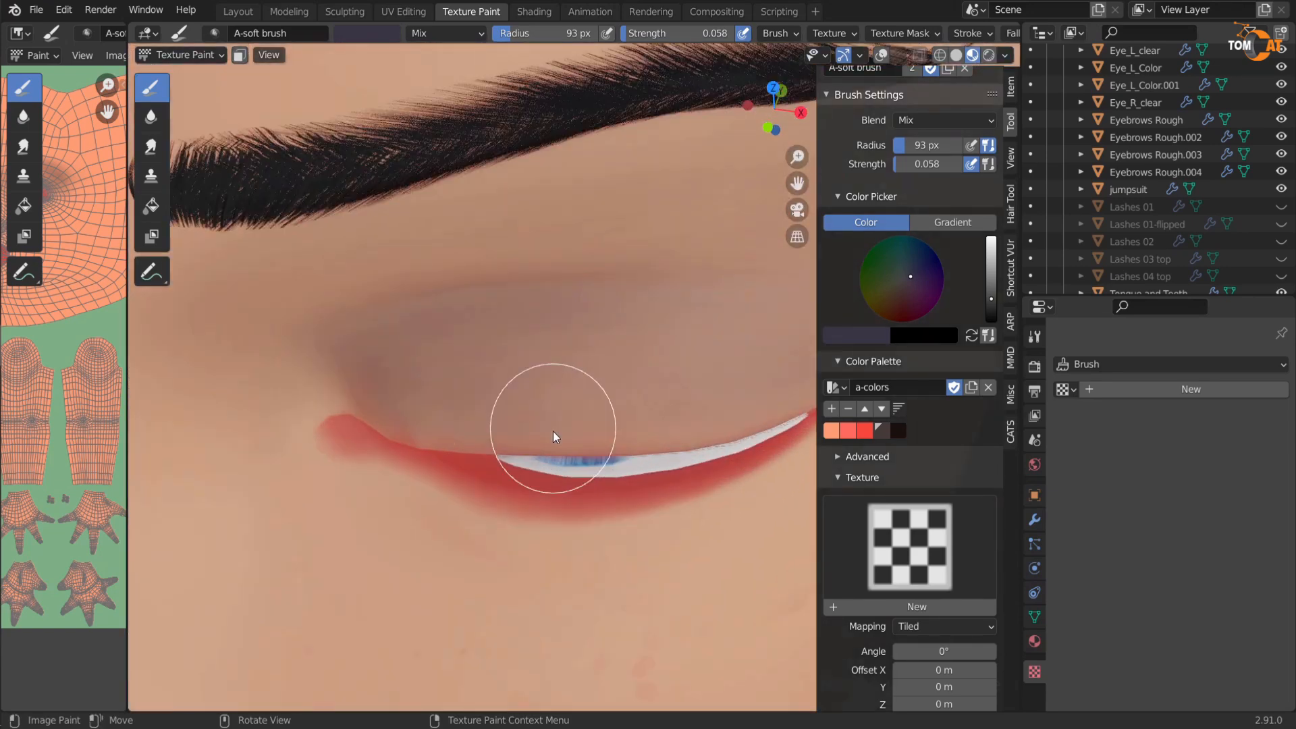
{"action": "scroll", "coordinate": [553, 432], "scroll_direction": "down", "scroll_amount": 6}
{"action": "scroll", "coordinate": [598, 401], "scroll_direction": "up", "scroll_amount": 6}
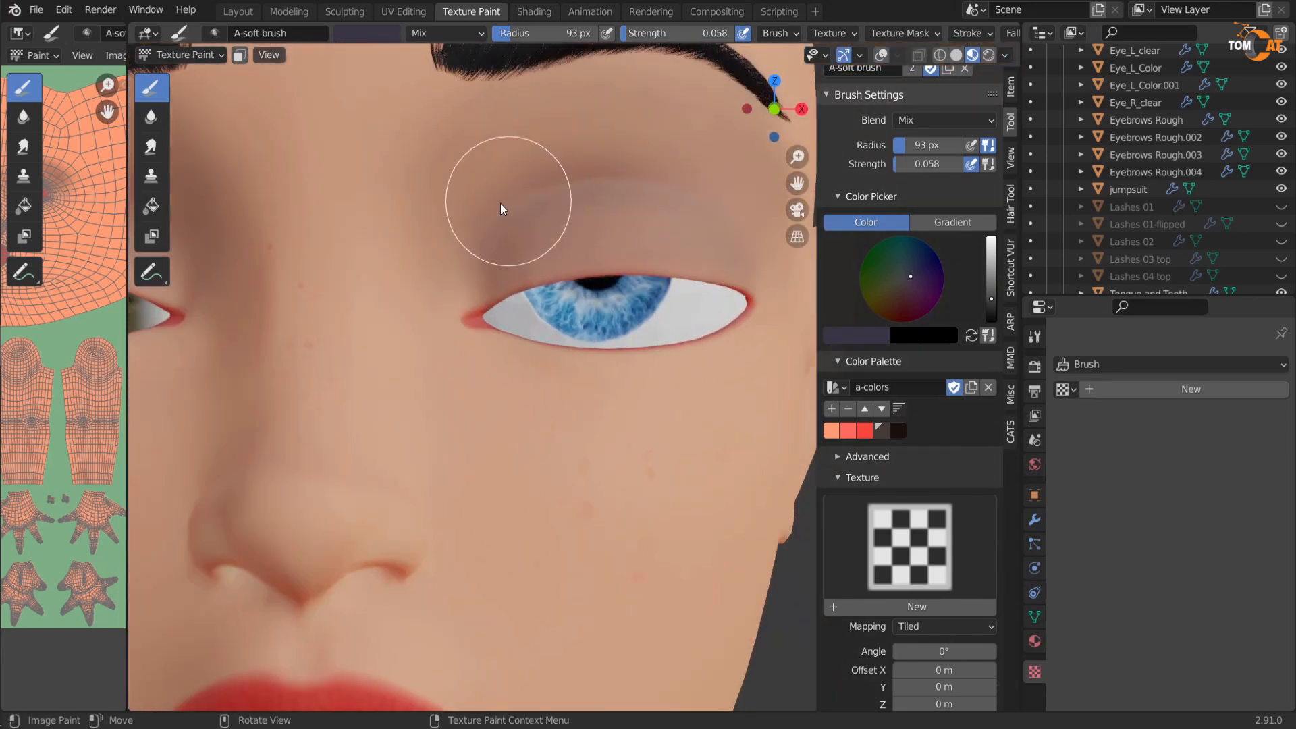
Step: Set the brush radius to 47 px and refine the dark shading around the eyes
{"action": "scroll", "coordinate": [500, 204], "scroll_direction": "down", "scroll_amount": 5}
{"action": "key", "text": "f"}
{"action": "left_click", "coordinate": [405, 317]}
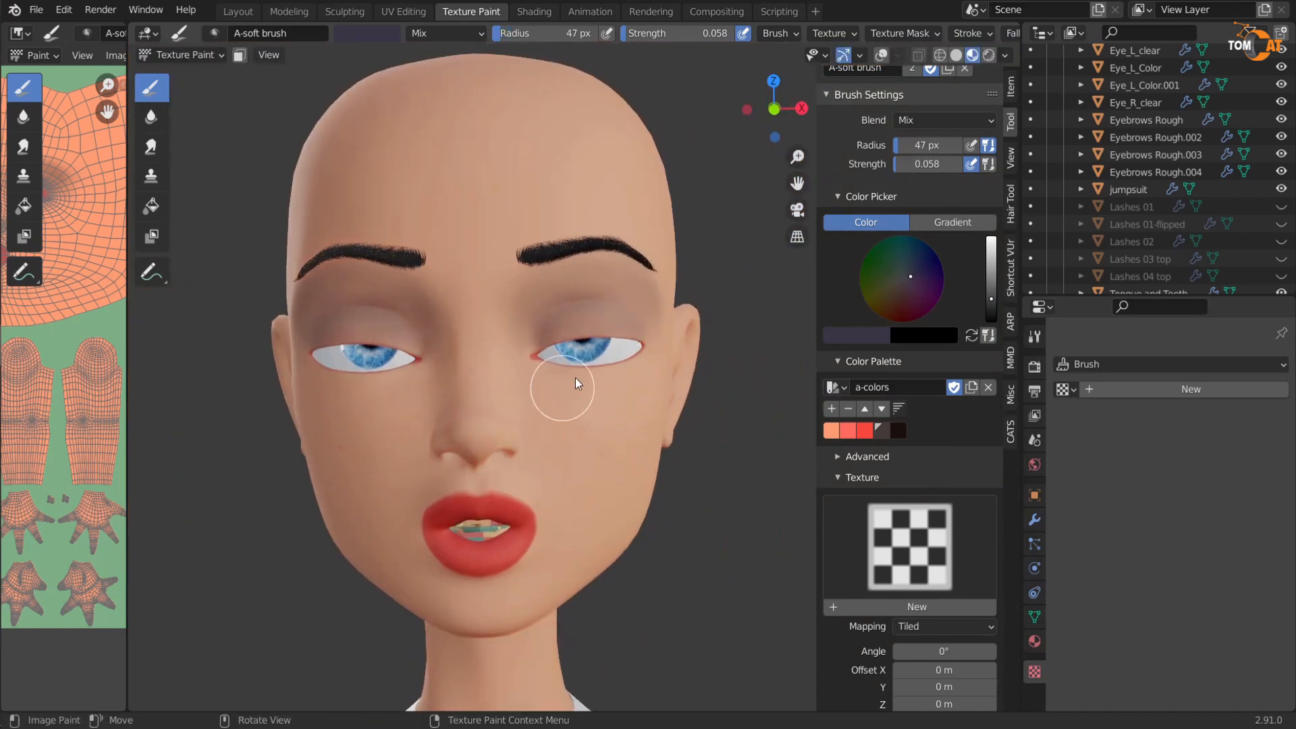
{"action": "scroll", "coordinate": [572, 329], "scroll_direction": "up", "scroll_amount": 1}
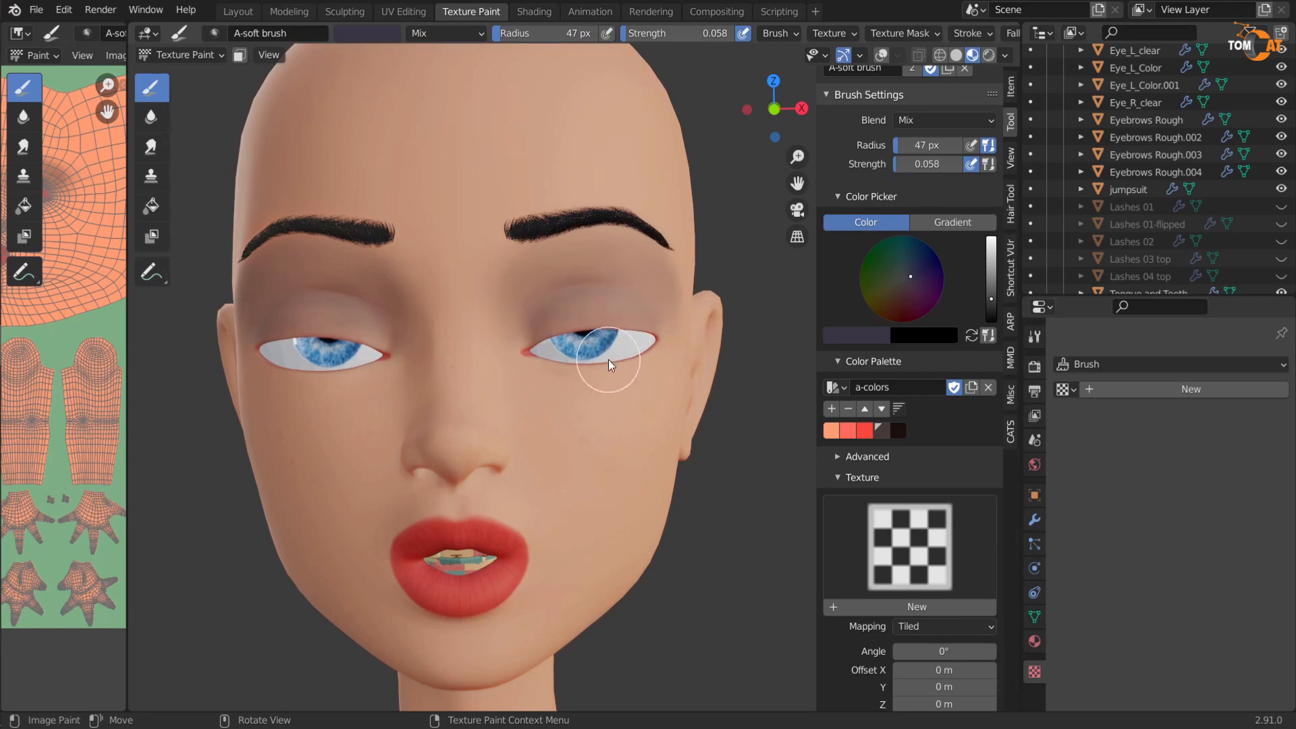
{"action": "scroll", "coordinate": [609, 359], "scroll_direction": "down", "scroll_amount": 4}
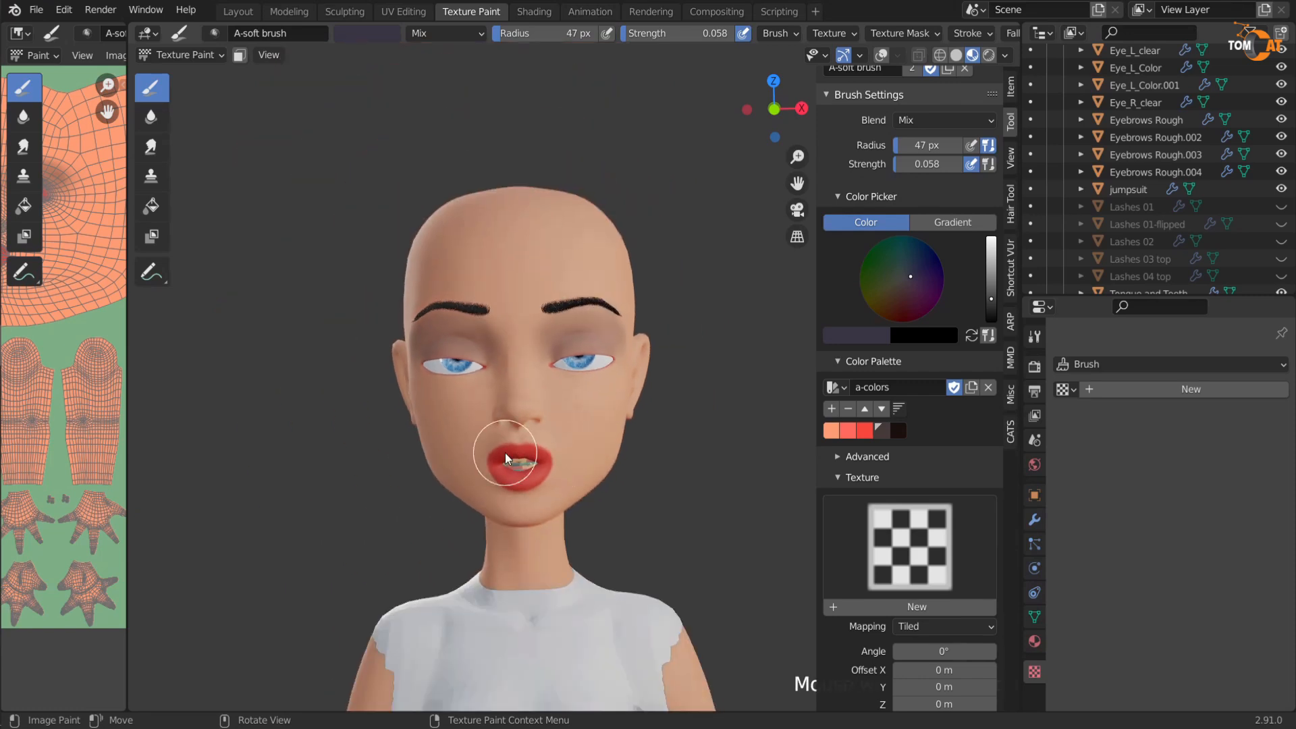
Step: Save the painted skin texture as a new PNG version named Aut-alb023png.png in the Textures folder
{"action": "left_click", "coordinate": [116, 64]}
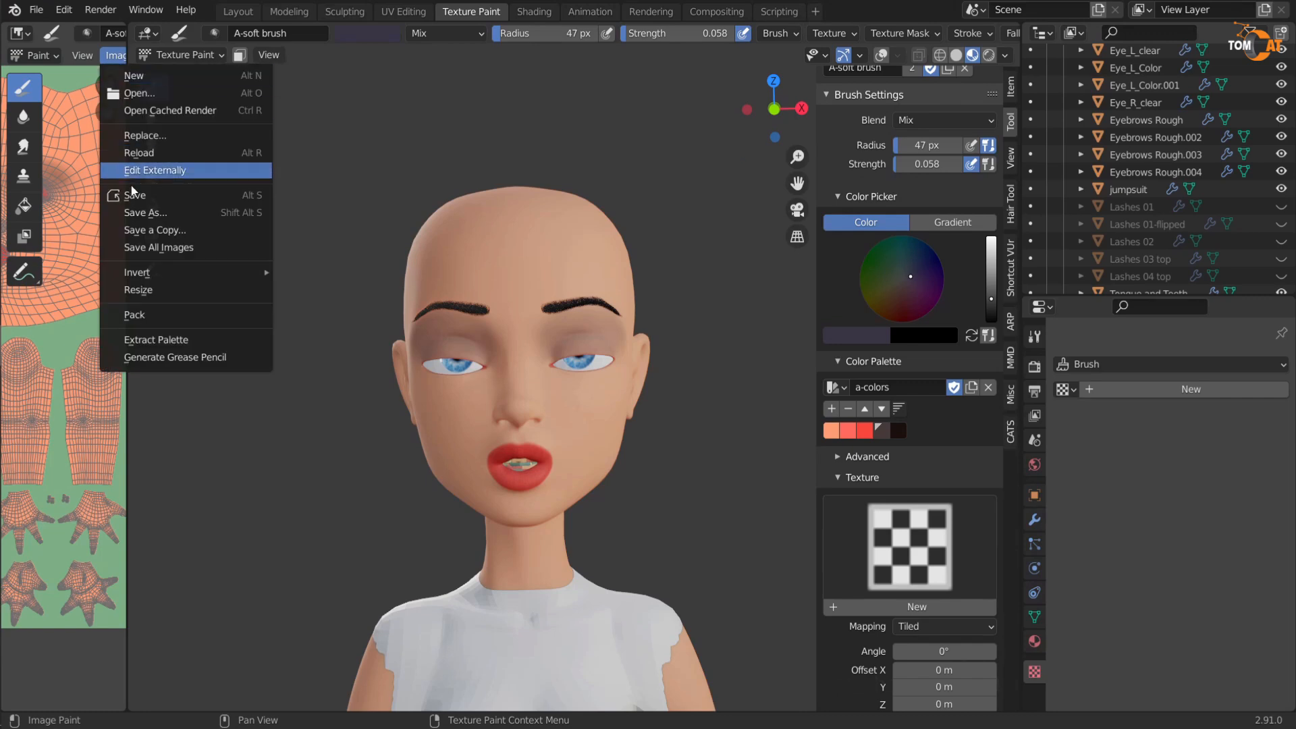
{"action": "left_click", "coordinate": [133, 213]}
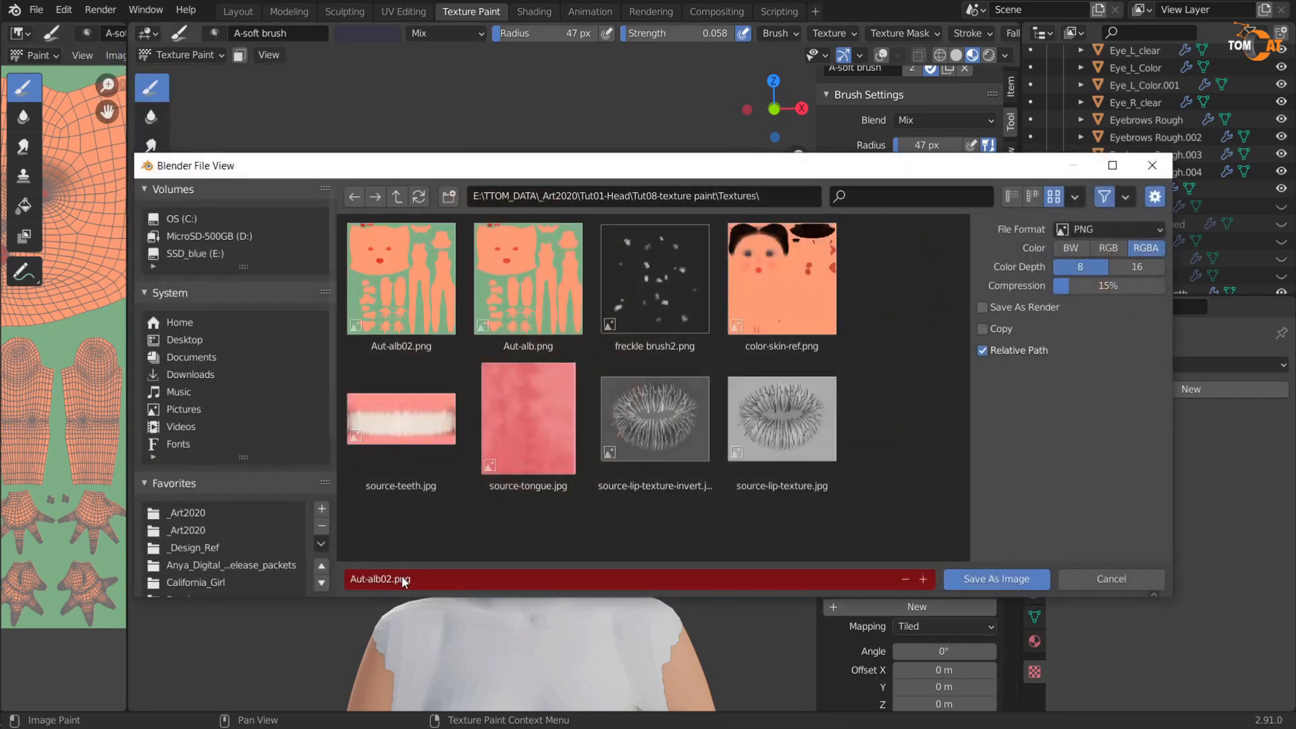
{"action": "left_click", "coordinate": [402, 580]}
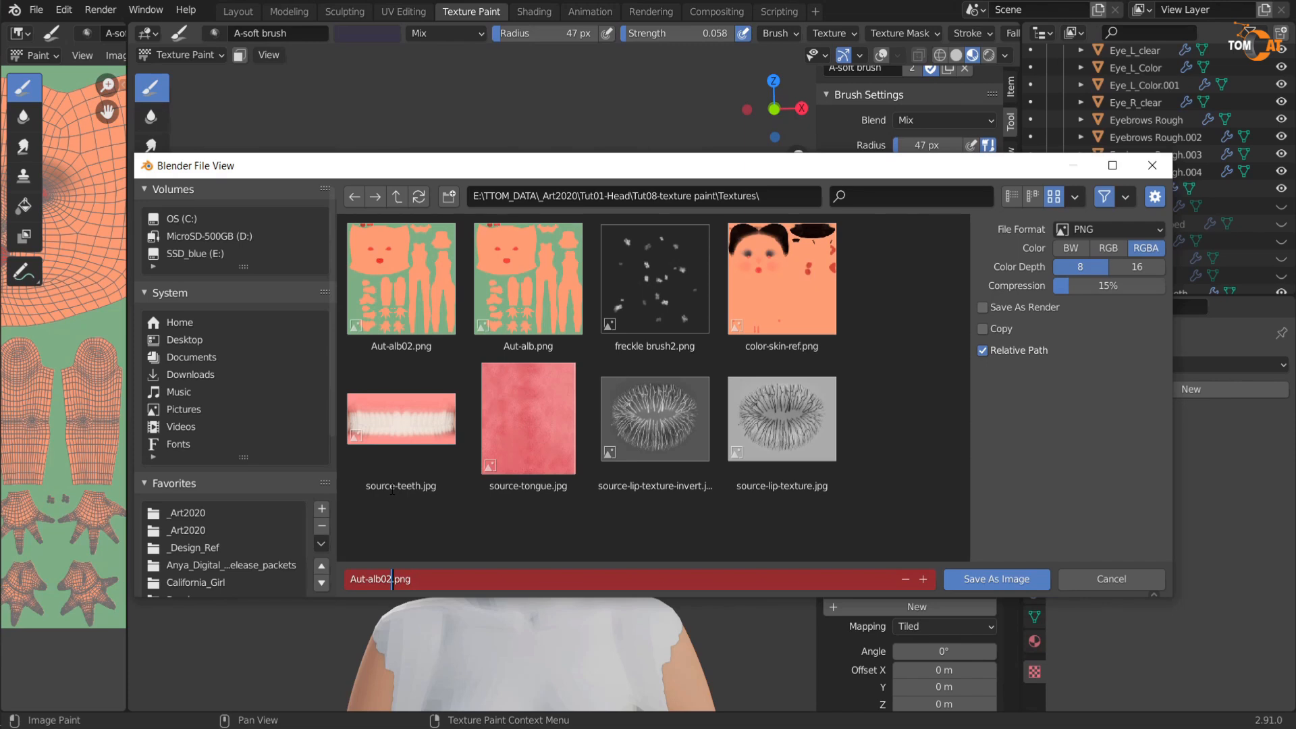
{"action": "type", "text": "3"}
{"action": "key", "text": "Return"}
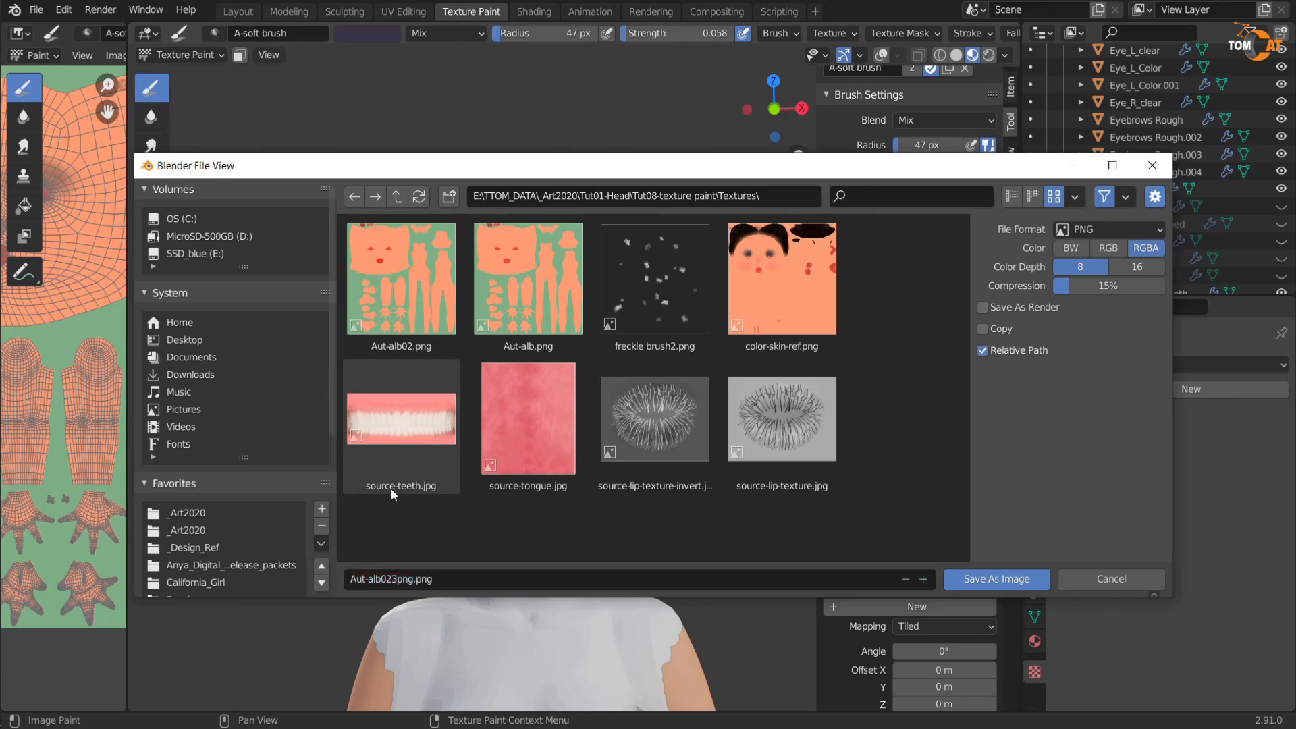
{"action": "left_click", "coordinate": [953, 581]}
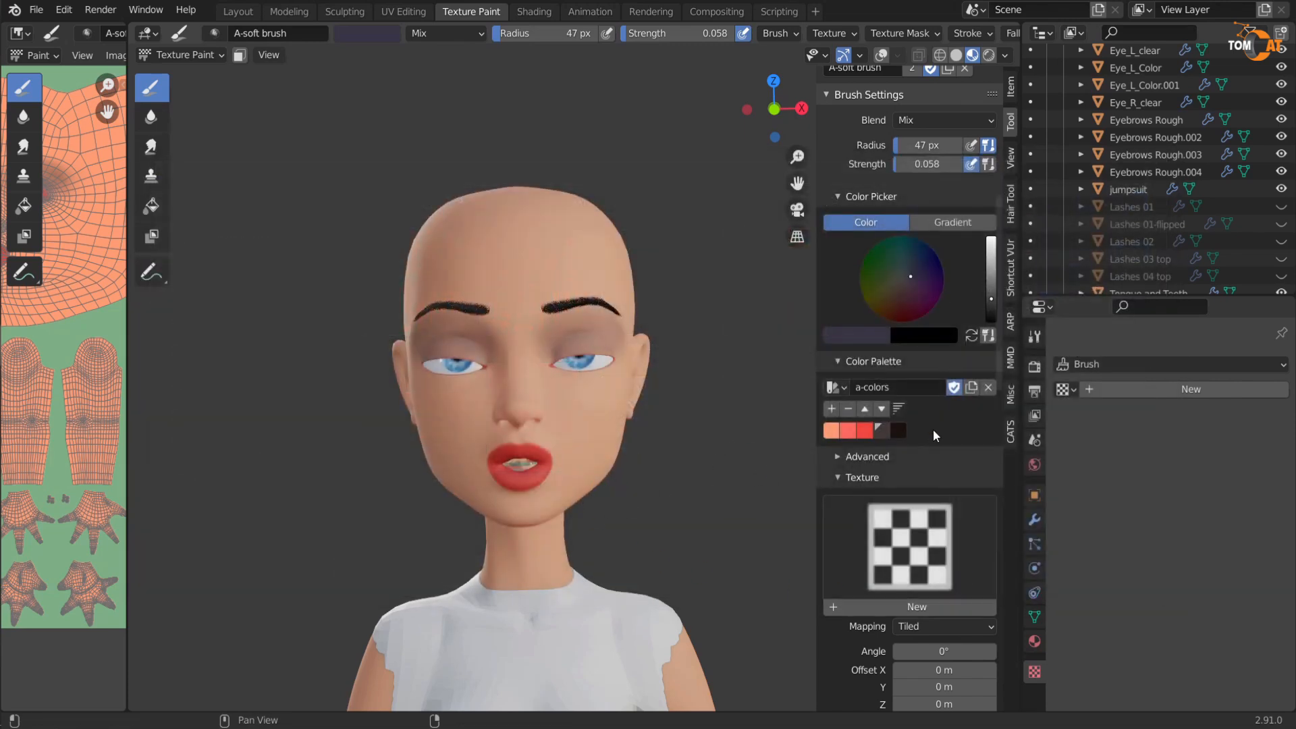
Step: Unhide the eyelash objects Lashes 01, Lashes 01-flipped, Lashes 02, Lashes 03 top and Lashes 04 top
{"action": "left_click", "coordinate": [1281, 206]}
{"action": "left_click", "coordinate": [1281, 225]}
{"action": "left_click", "coordinate": [1281, 241]}
{"action": "left_click", "coordinate": [1280, 259]}
{"action": "left_click", "coordinate": [1281, 276]}
Step: Switch the body to Object Mode and disable its Key 1 shape key to open the eyes
{"action": "left_click", "coordinate": [210, 60]}
{"action": "left_click", "coordinate": [202, 75]}
{"action": "key", "text": "shift+alt+z"}
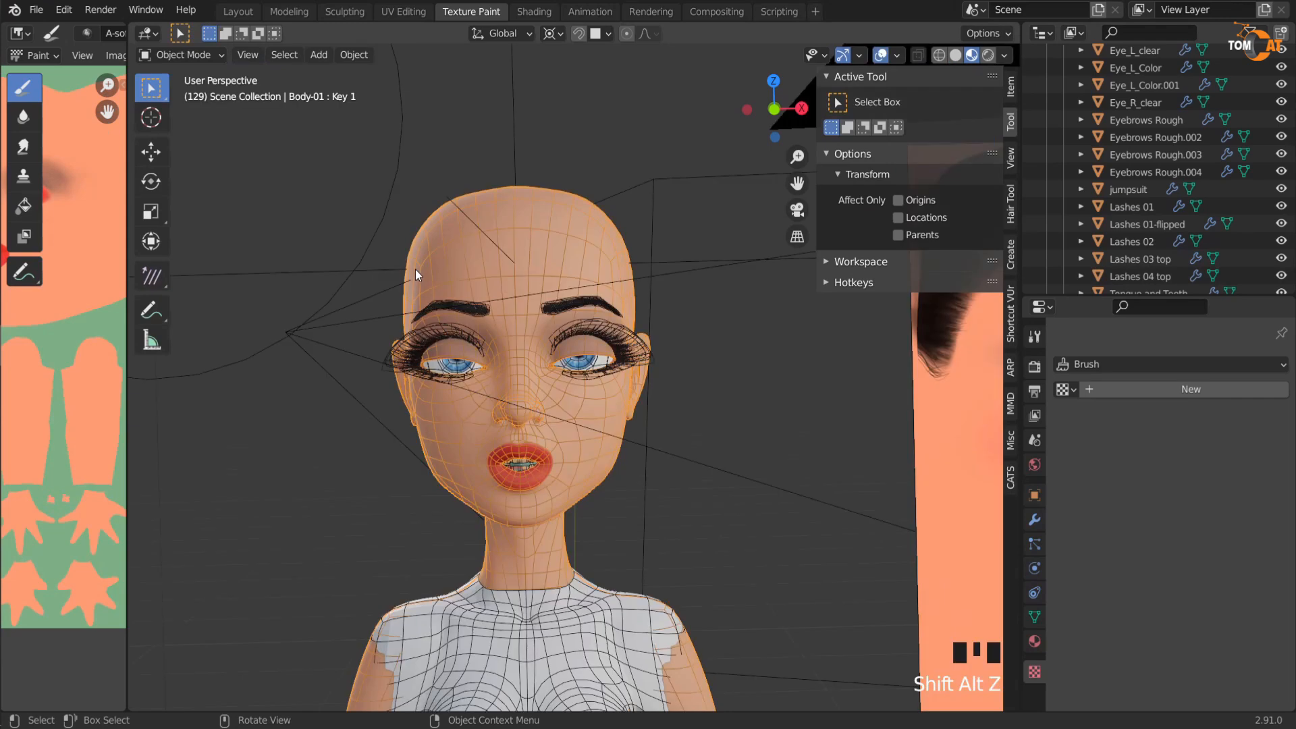
{"action": "left_click", "coordinate": [1034, 617]}
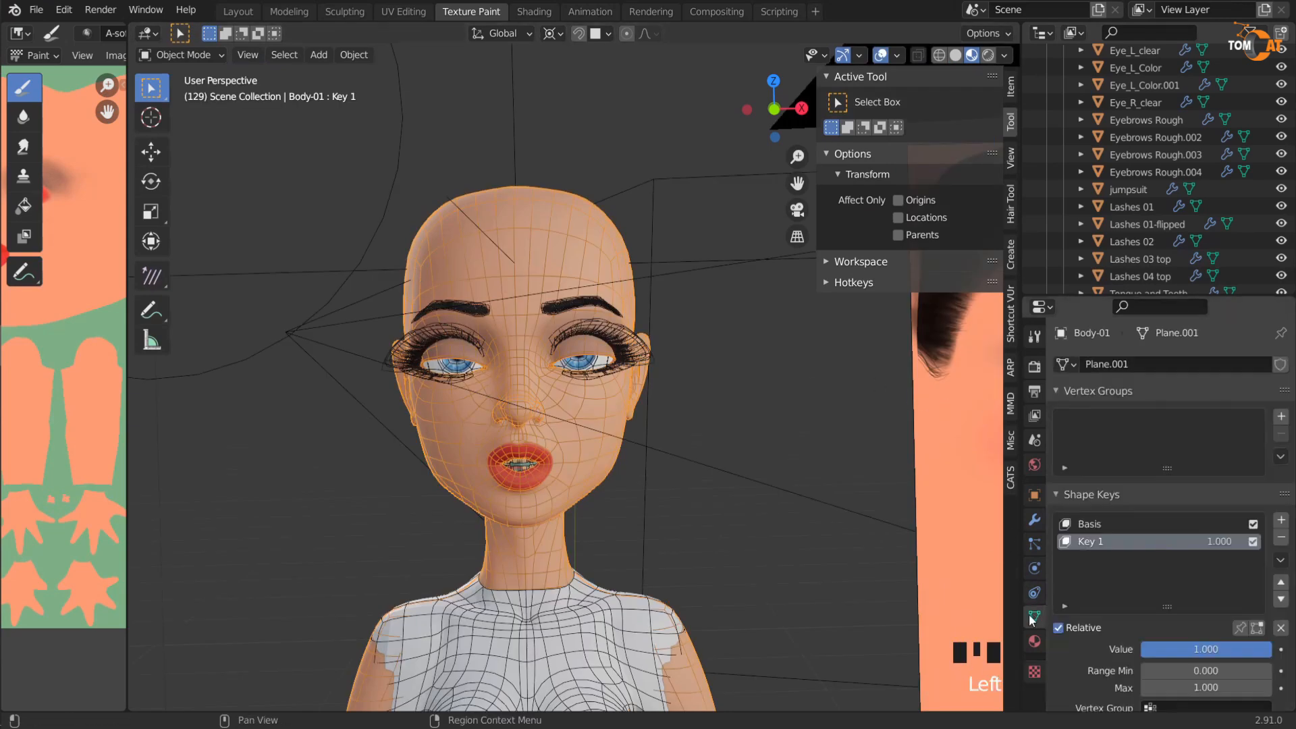
{"action": "left_click", "coordinate": [1253, 542]}
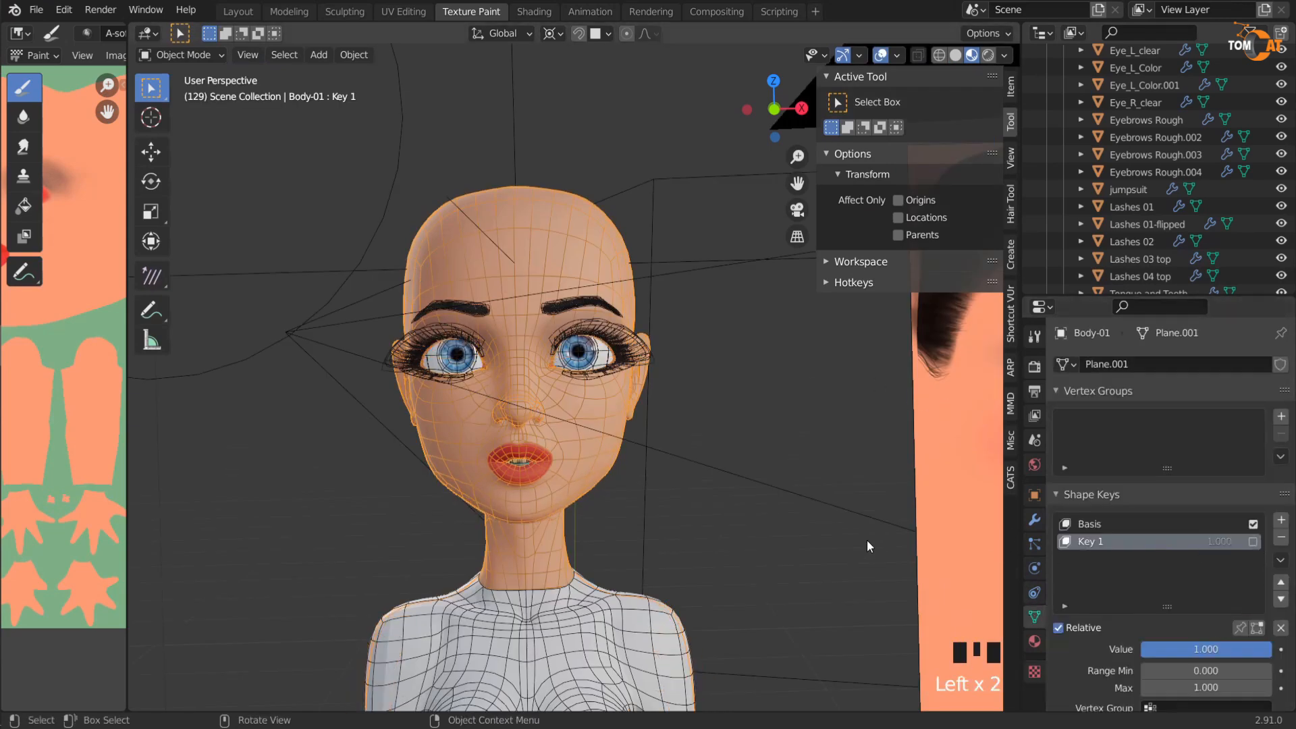
{"action": "key", "text": "shift+alt+z"}
Step: Inspect the open-eyed face from several angles in both material preview and rendered shading
{"action": "middle_click_drag", "start_coordinate": [684, 431], "coordinate": [573, 378]}
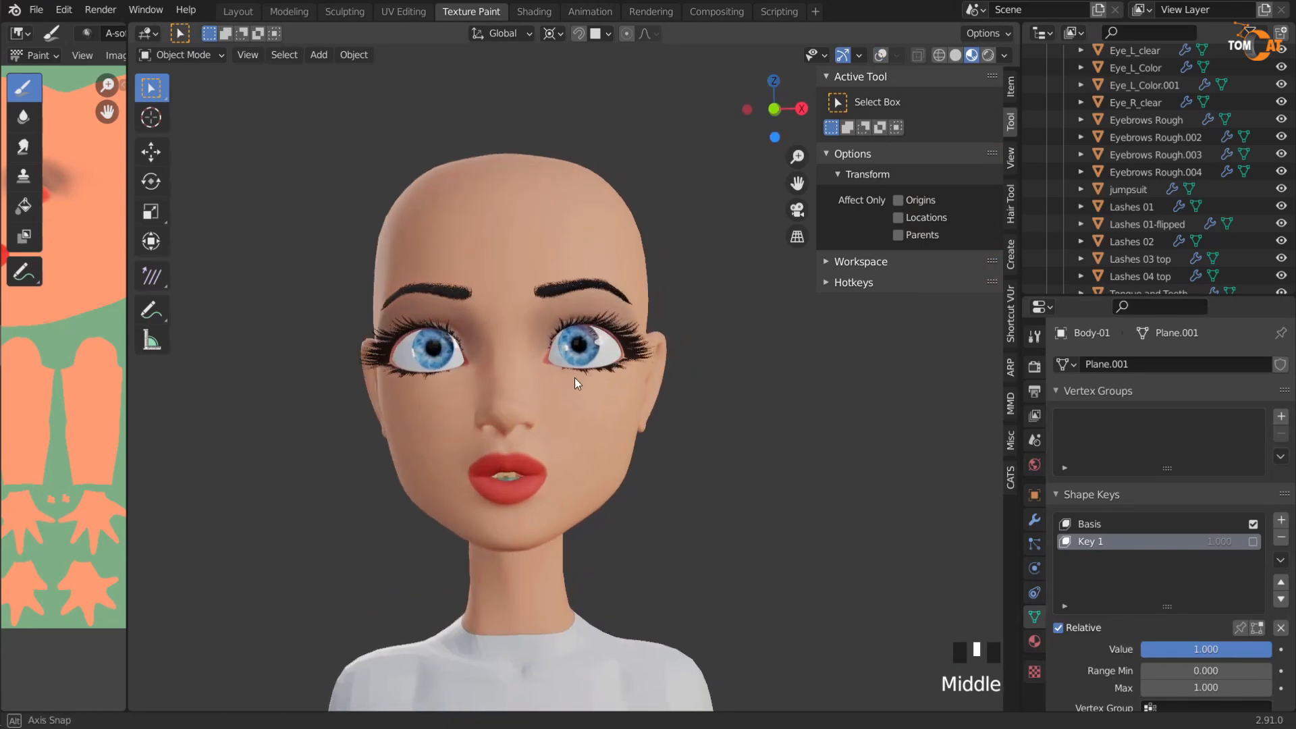
{"action": "middle_click_drag", "start_coordinate": [667, 328], "coordinate": [797, 157]}
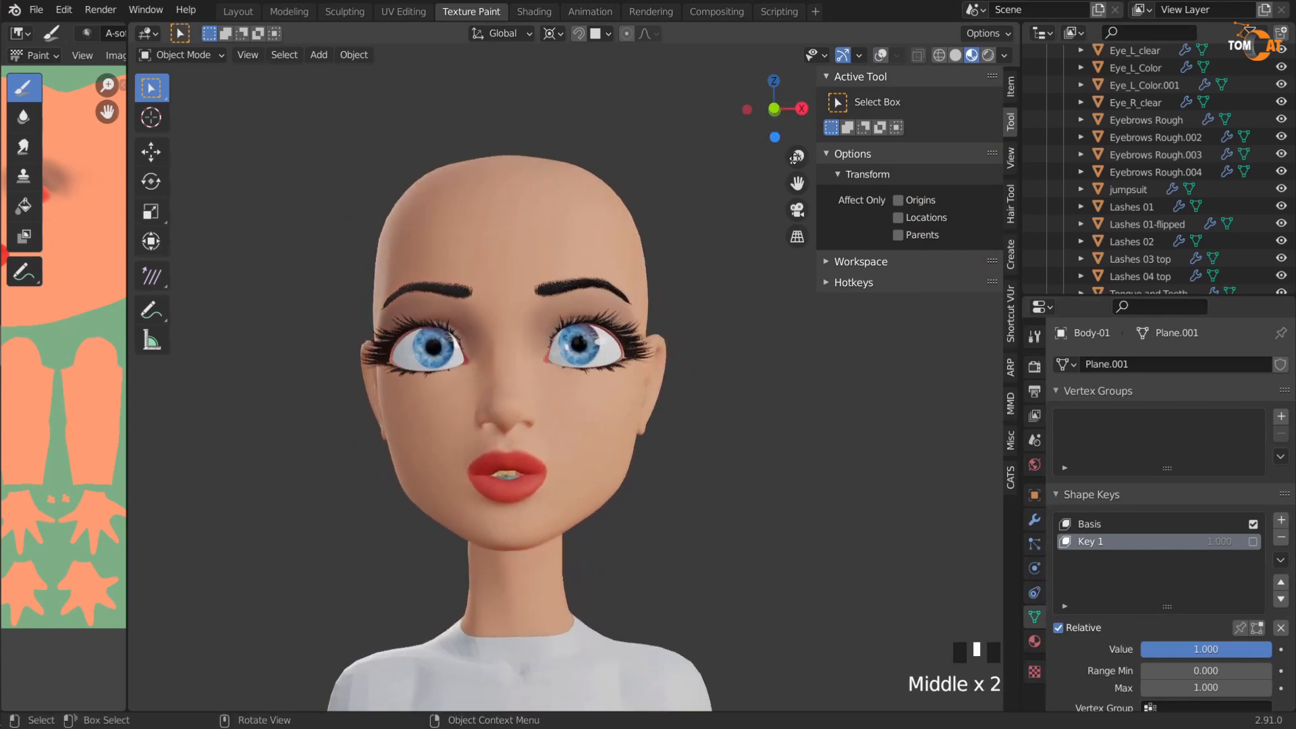
{"action": "scroll", "coordinate": [665, 395], "scroll_direction": "up", "scroll_amount": 2}
{"action": "mouse_move", "coordinate": [665, 395]}
{"action": "middle_mouse_down"}
{"action": "mouse_move", "coordinate": [611, 420]}
{"action": "mouse_move", "coordinate": [494, 424]}
{"action": "mouse_move", "coordinate": [553, 412]}
{"action": "middle_mouse_up"}
{"action": "left_click", "coordinate": [988, 55]}
{"action": "middle_click_drag", "start_coordinate": [788, 412], "coordinate": [687, 484]}
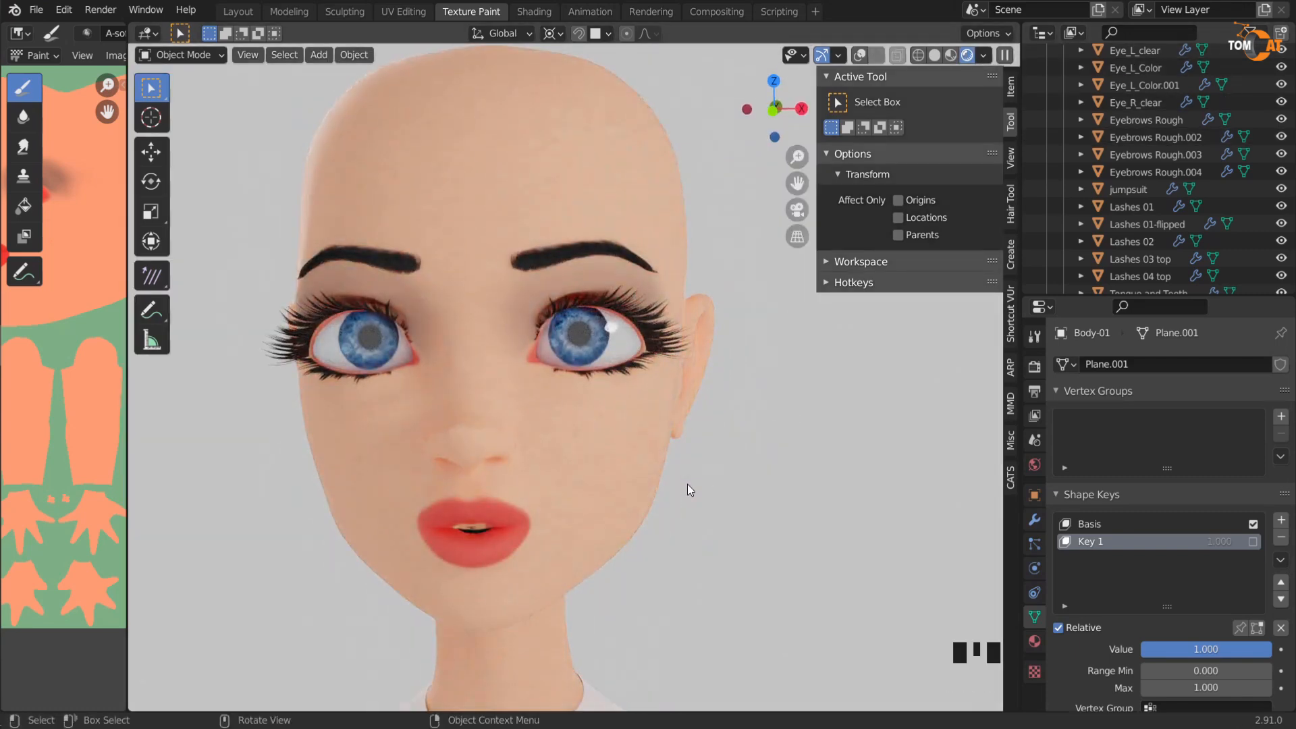
{"action": "middle_click_drag", "start_coordinate": [675, 513], "coordinate": [699, 200]}
{"action": "left_click", "coordinate": [950, 55]}
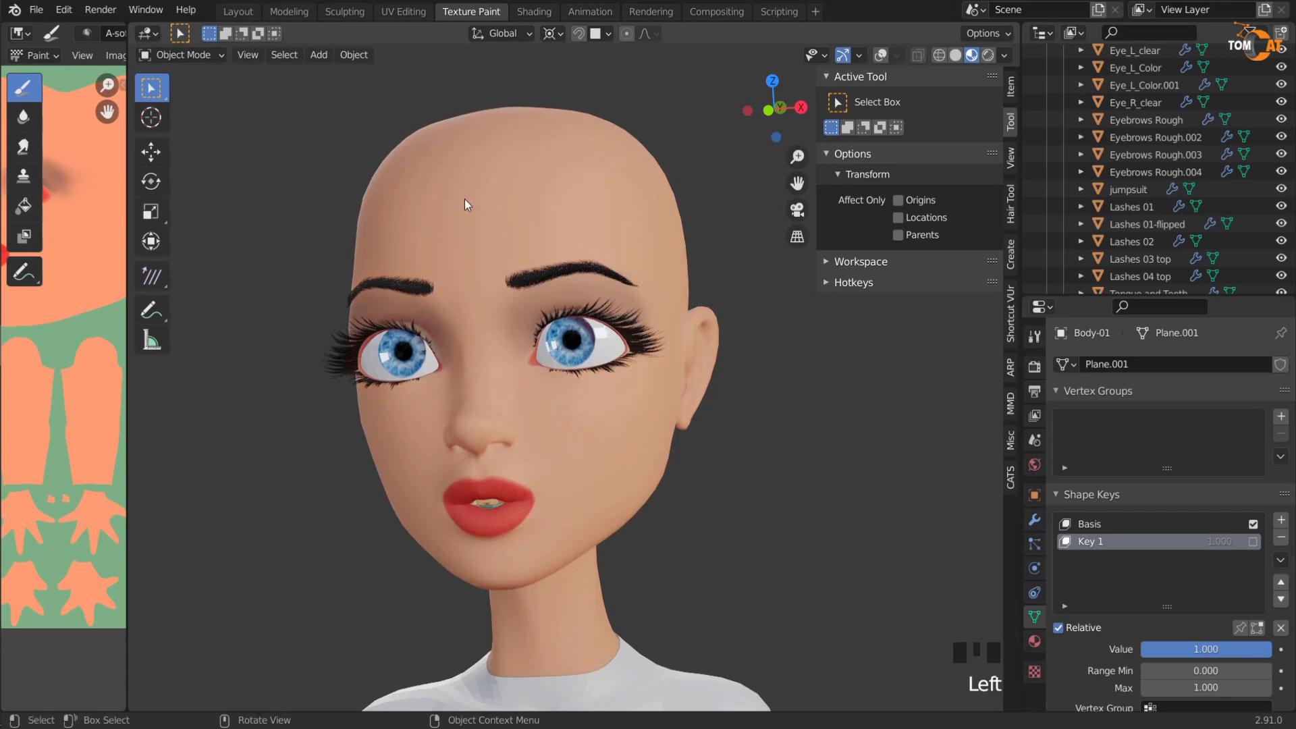
Step: Return the body to Texture Paint mode with the viewport overlays hidden
{"action": "key", "text": "shift+alt+z"}
{"action": "left_click", "coordinate": [180, 54]}
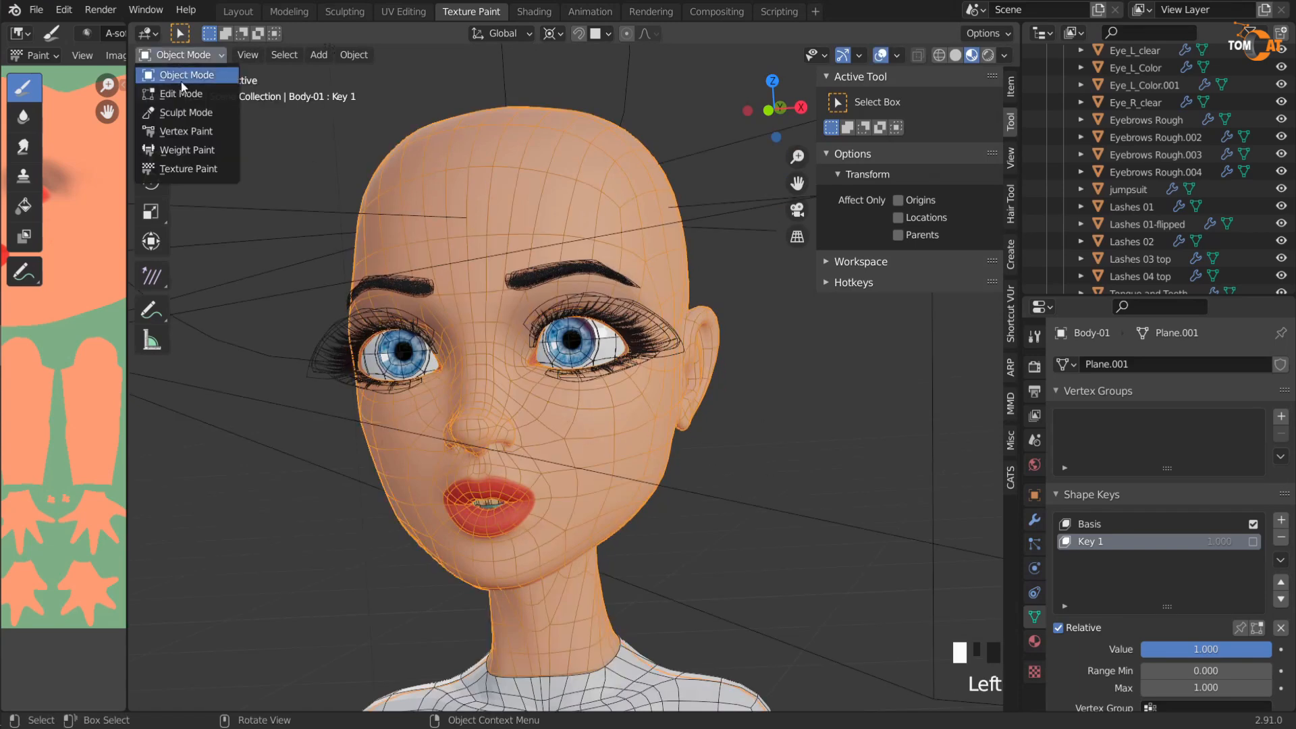
{"action": "left_click", "coordinate": [189, 167]}
{"action": "key", "text": "shift+alt+z"}
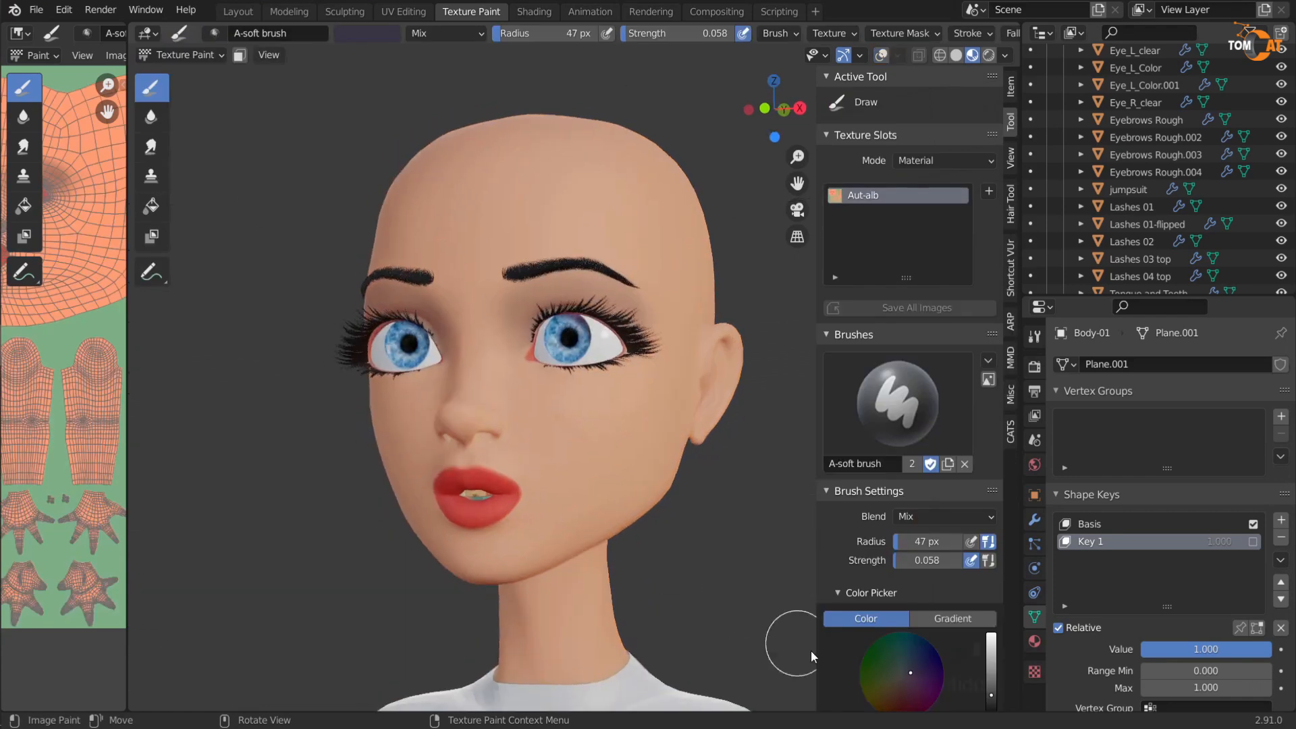
Step: Choose the coral pink swatch from the a-colors palette and set the brush radius to 116 px
{"action": "scroll", "coordinate": [904, 634], "scroll_direction": "down", "scroll_amount": 8}
{"action": "left_click", "coordinate": [847, 577]}
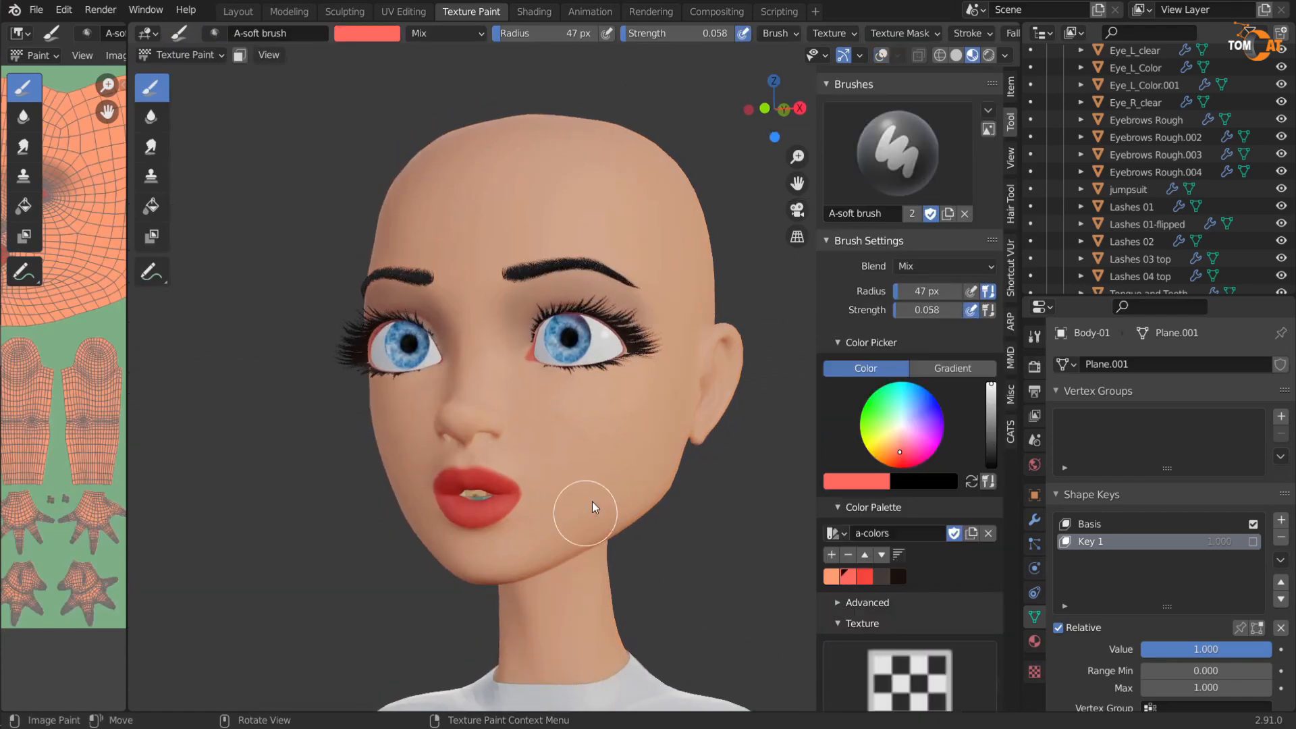
{"action": "key", "text": "f"}
{"action": "left_click", "coordinate": [693, 434]}
{"action": "middle_click_drag", "start_coordinate": [694, 434], "coordinate": [516, 461]}
{"action": "mouse_move", "coordinate": [634, 463]}
{"action": "middle_mouse_down"}
{"action": "mouse_move", "coordinate": [605, 394]}
{"action": "mouse_move", "coordinate": [549, 372]}
{"action": "mouse_move", "coordinate": [540, 568]}
{"action": "middle_mouse_up"}
{"action": "scroll", "coordinate": [536, 533], "scroll_direction": "up", "scroll_amount": 4}
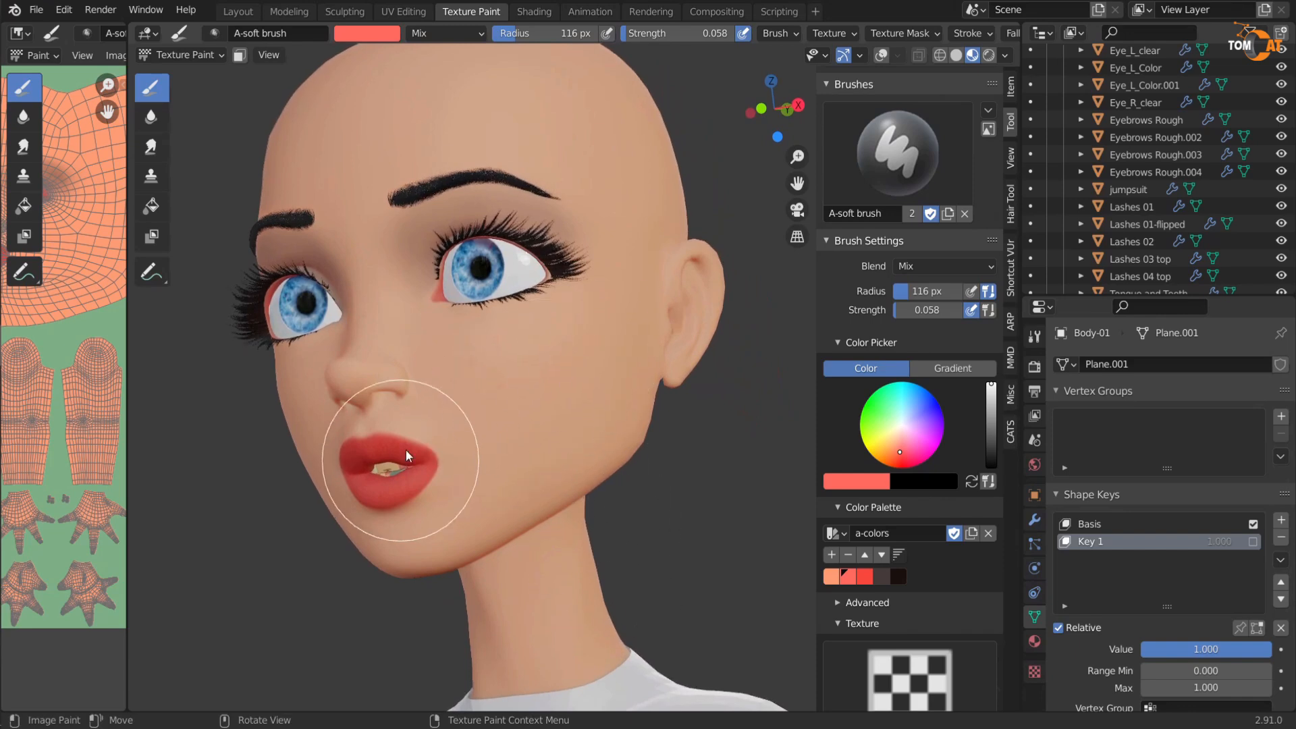
Step: Check the soft brush's stroke, falloff and mirror symmetry settings
{"action": "middle_click_drag", "start_coordinate": [406, 458], "coordinate": [508, 432]}
{"action": "scroll", "coordinate": [1010, 557], "scroll_direction": "down", "scroll_amount": 5}
{"action": "scroll", "coordinate": [1010, 561], "scroll_direction": "down", "scroll_amount": 2}
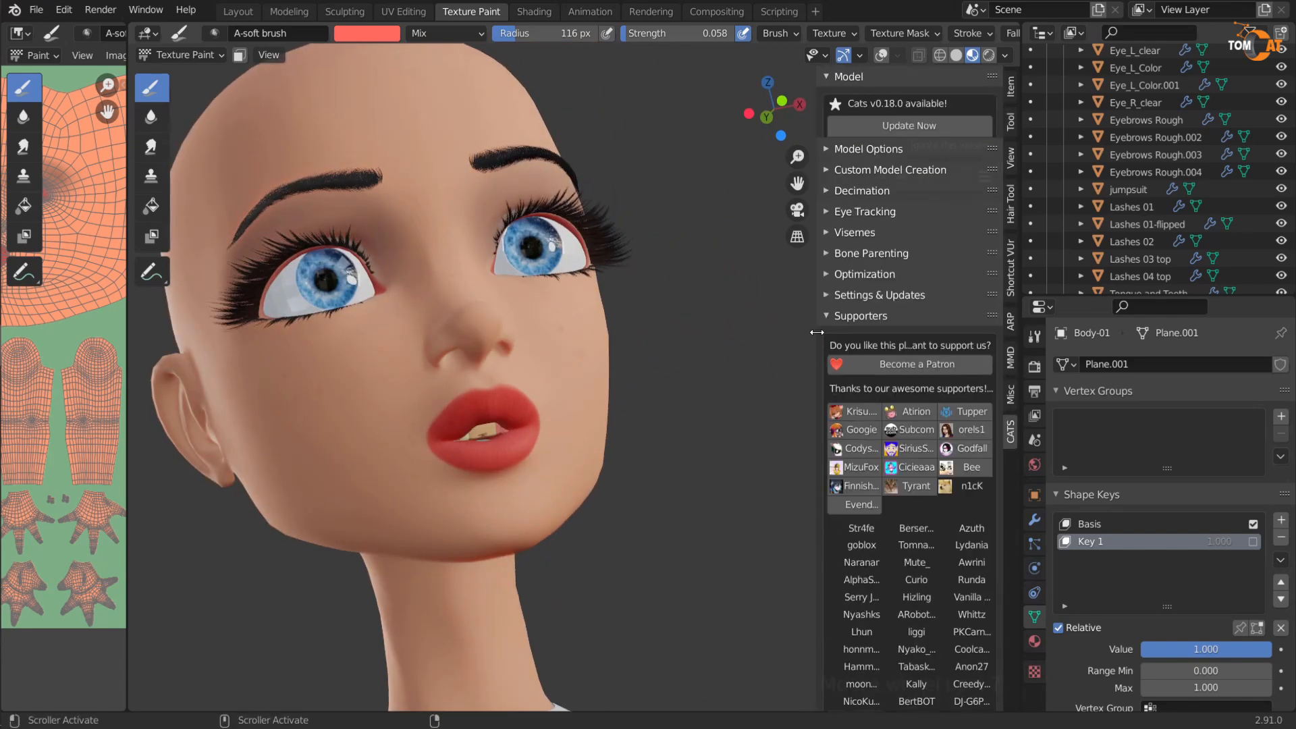
{"action": "left_click", "coordinate": [985, 317]}
{"action": "left_click", "coordinate": [1010, 122]}
{"action": "scroll", "coordinate": [962, 485], "scroll_direction": "down", "scroll_amount": 4}
{"action": "scroll", "coordinate": [962, 482], "scroll_direction": "down", "scroll_amount": 10}
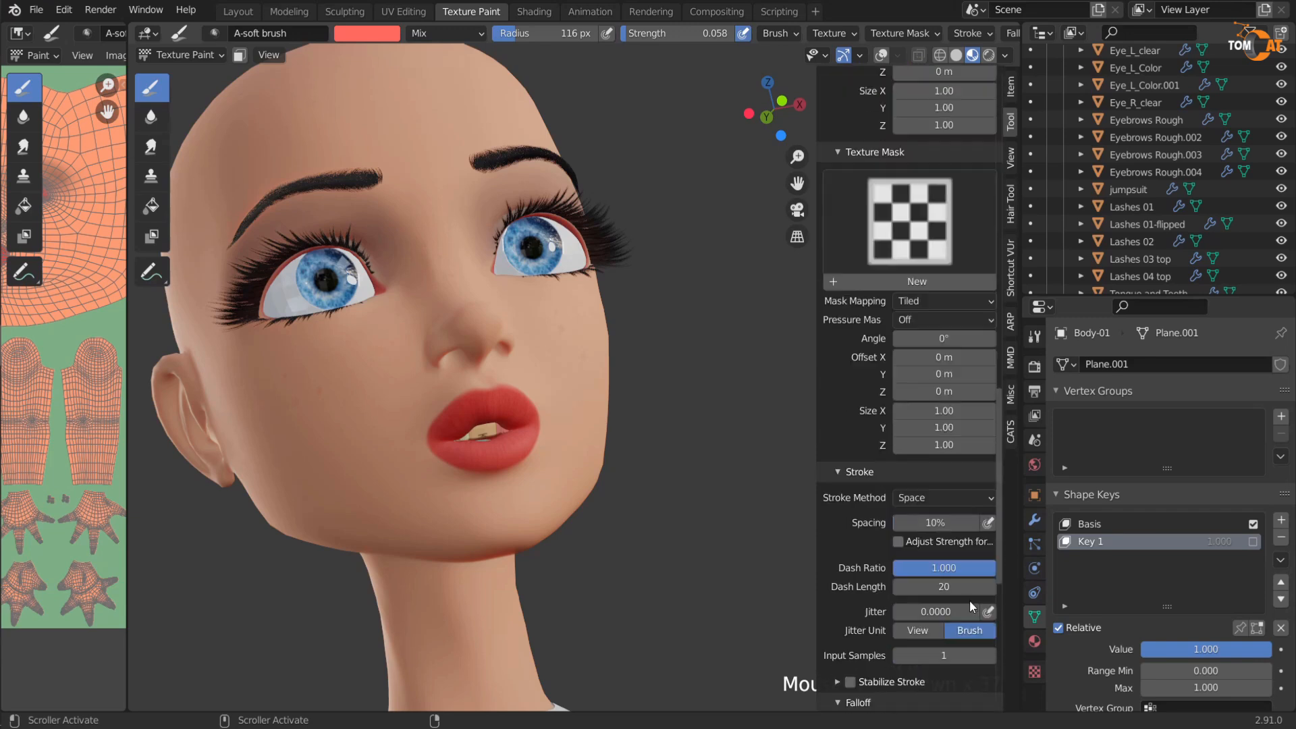
{"action": "middle_click_drag", "start_coordinate": [633, 537], "coordinate": [517, 476]}
{"action": "scroll", "coordinate": [537, 514], "scroll_direction": "down", "scroll_amount": 4}
{"action": "scroll", "coordinate": [516, 467], "scroll_direction": "up", "scroll_amount": 2}
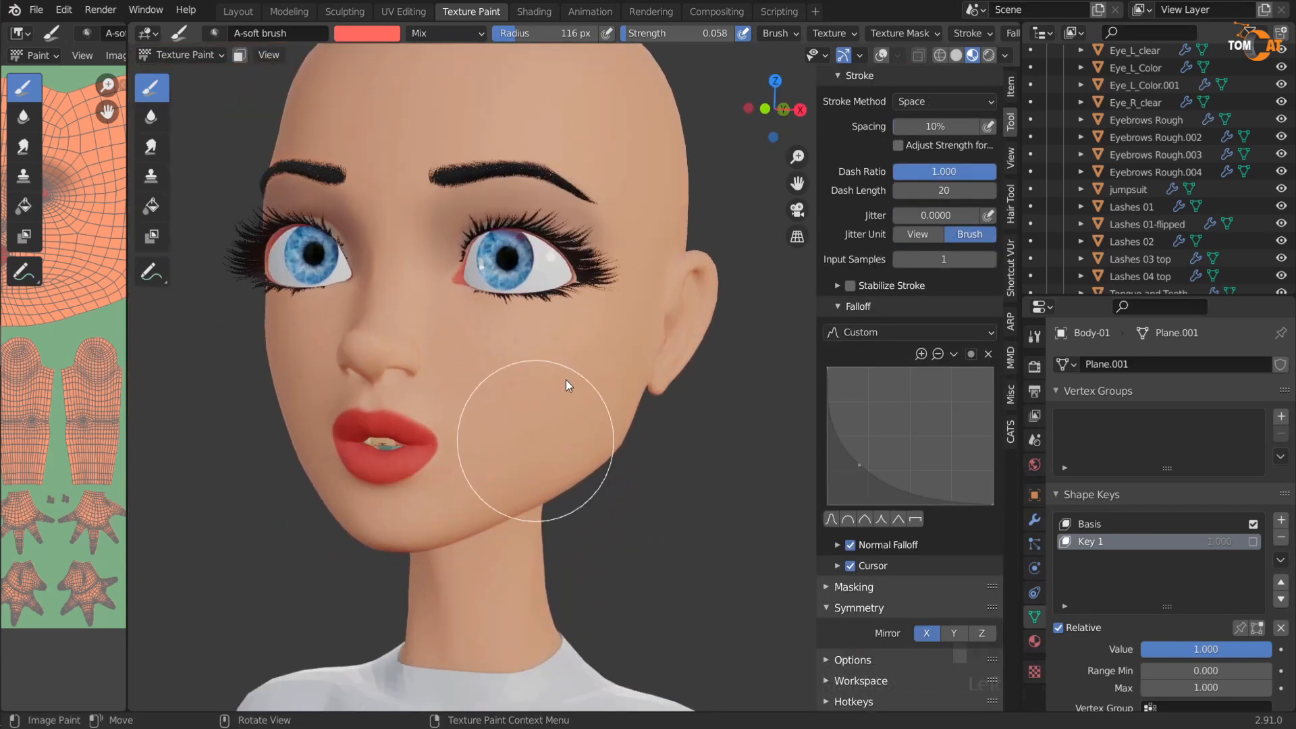
Step: Set the brush strength to 0.111 and paint soft coral blush on both cheeks
{"action": "left_click", "coordinate": [633, 590]}
{"action": "middle_click_drag", "start_coordinate": [633, 589], "coordinate": [644, 42]}
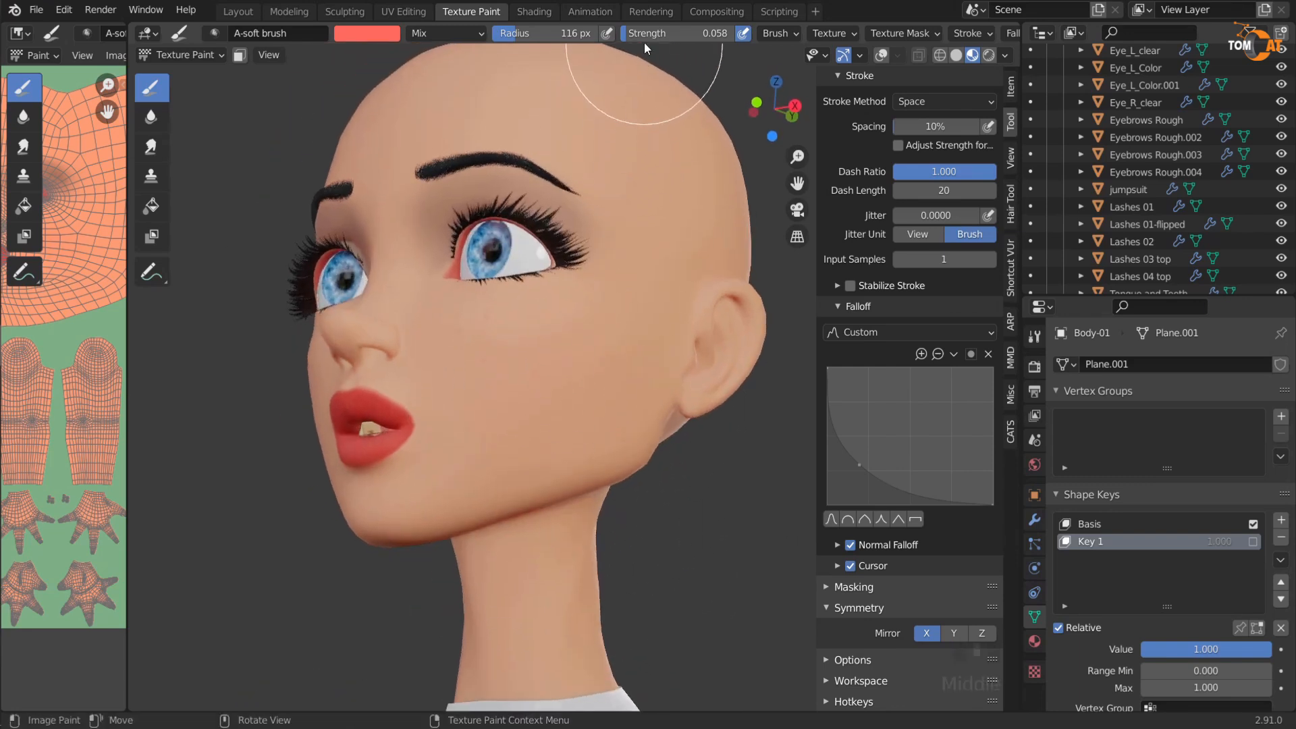
{"action": "mouse_move", "coordinate": [528, 363]}
{"action": "middle_mouse_down"}
{"action": "mouse_move", "coordinate": [691, 562]}
{"action": "mouse_move", "coordinate": [816, 323]}
{"action": "mouse_move", "coordinate": [746, 350]}
{"action": "mouse_move", "coordinate": [660, 506]}
{"action": "mouse_move", "coordinate": [639, 484]}
{"action": "middle_mouse_up"}
{"action": "scroll", "coordinate": [644, 495], "scroll_direction": "up", "scroll_amount": 2}
{"action": "left_click_drag", "start_coordinate": [679, 33], "coordinate": [656, 33]}
{"action": "middle_click_drag", "start_coordinate": [634, 478], "coordinate": [615, 461]}
{"action": "scroll", "coordinate": [608, 459], "scroll_direction": "up", "scroll_amount": 1}
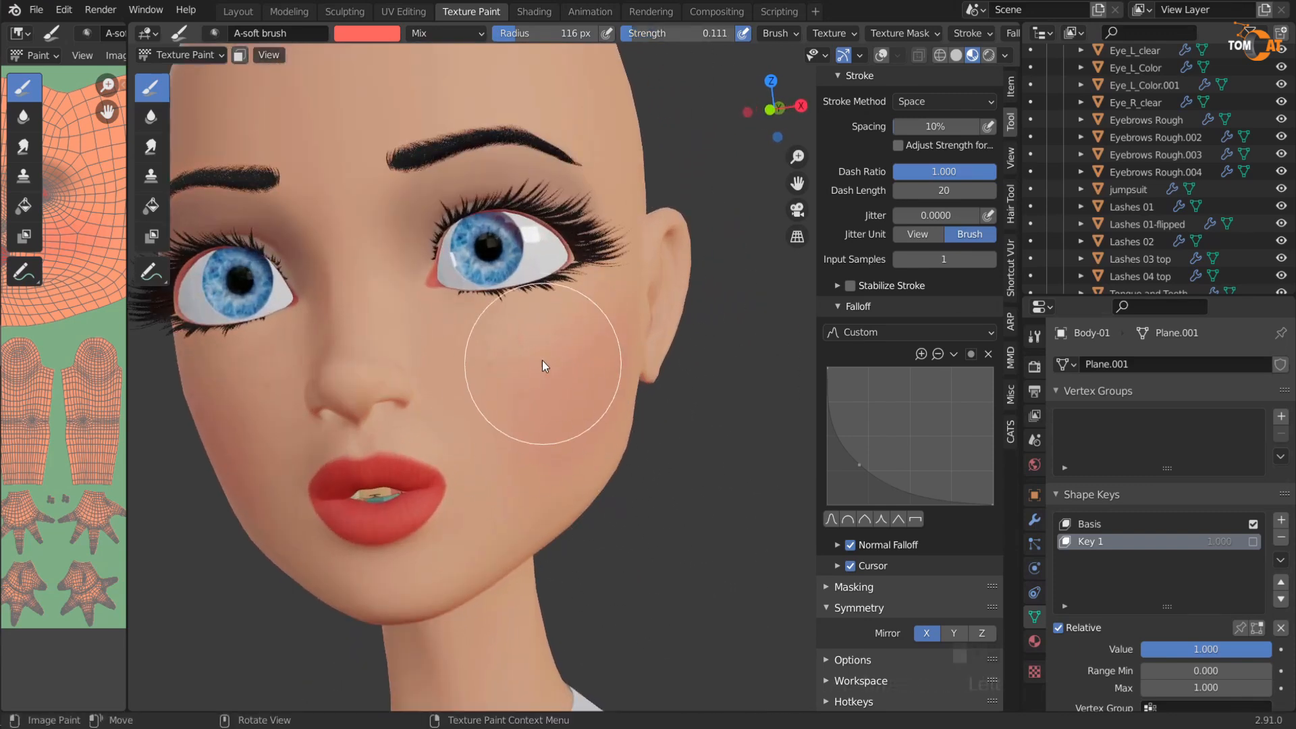
{"action": "middle_click_drag", "start_coordinate": [519, 549], "coordinate": [509, 494]}
Step: Refine the coral blush softly around the nose and cheeks
{"action": "scroll", "coordinate": [547, 478], "scroll_direction": "up", "scroll_amount": 4}
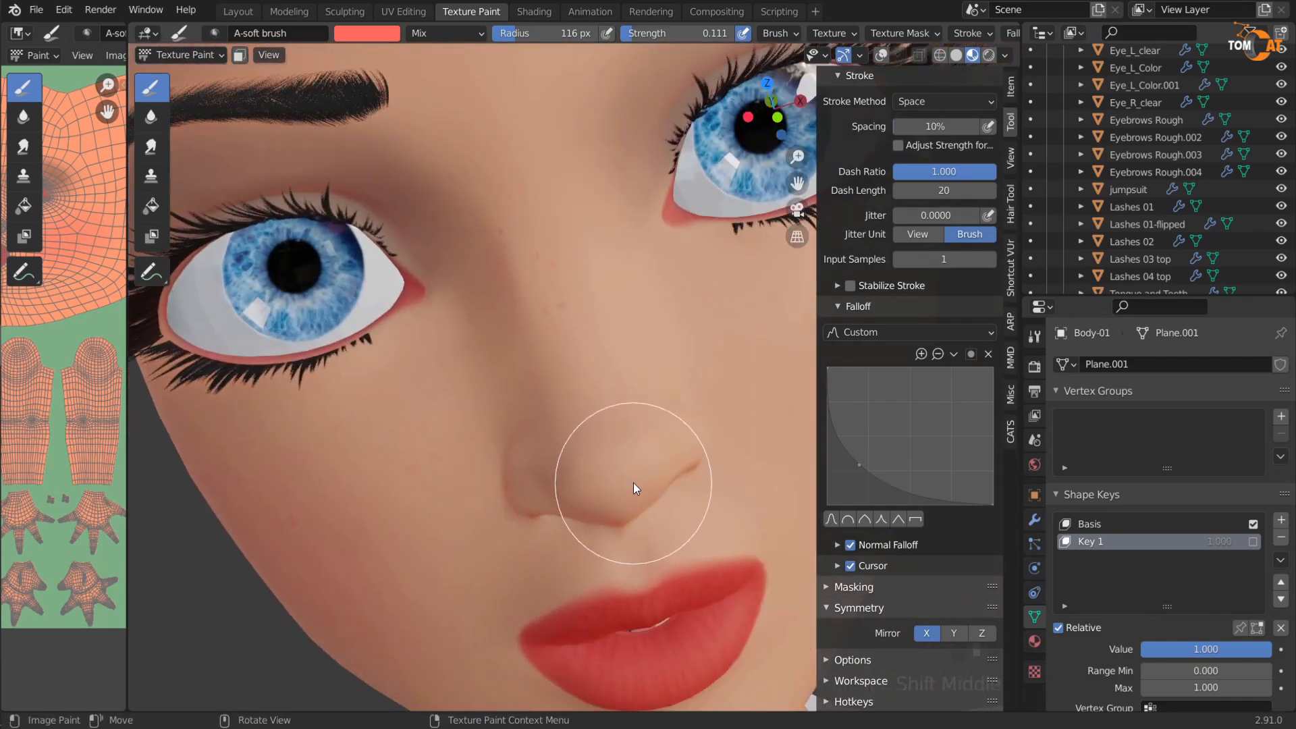
{"action": "middle_click_drag", "start_coordinate": [621, 457], "coordinate": [490, 301]}
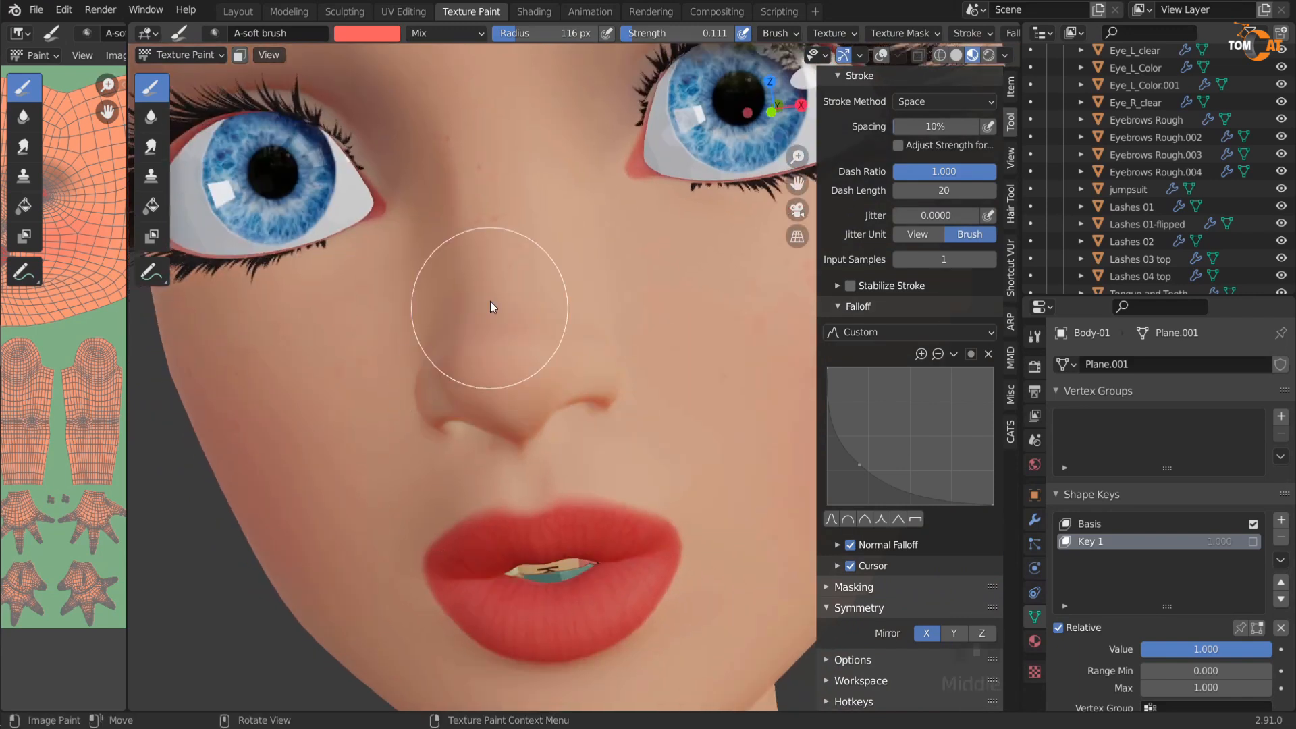
{"action": "scroll", "coordinate": [506, 374], "scroll_direction": "down", "scroll_amount": 4}
{"action": "middle_click_drag", "start_coordinate": [447, 505], "coordinate": [488, 505]}
{"action": "scroll", "coordinate": [437, 496], "scroll_direction": "up", "scroll_amount": 2}
{"action": "middle_click_drag", "start_coordinate": [641, 481], "coordinate": [574, 476]}
{"action": "middle_click_drag", "start_coordinate": [607, 459], "coordinate": [523, 505], "text": "shift"}
{"action": "middle_click_drag", "start_coordinate": [370, 447], "coordinate": [402, 457]}
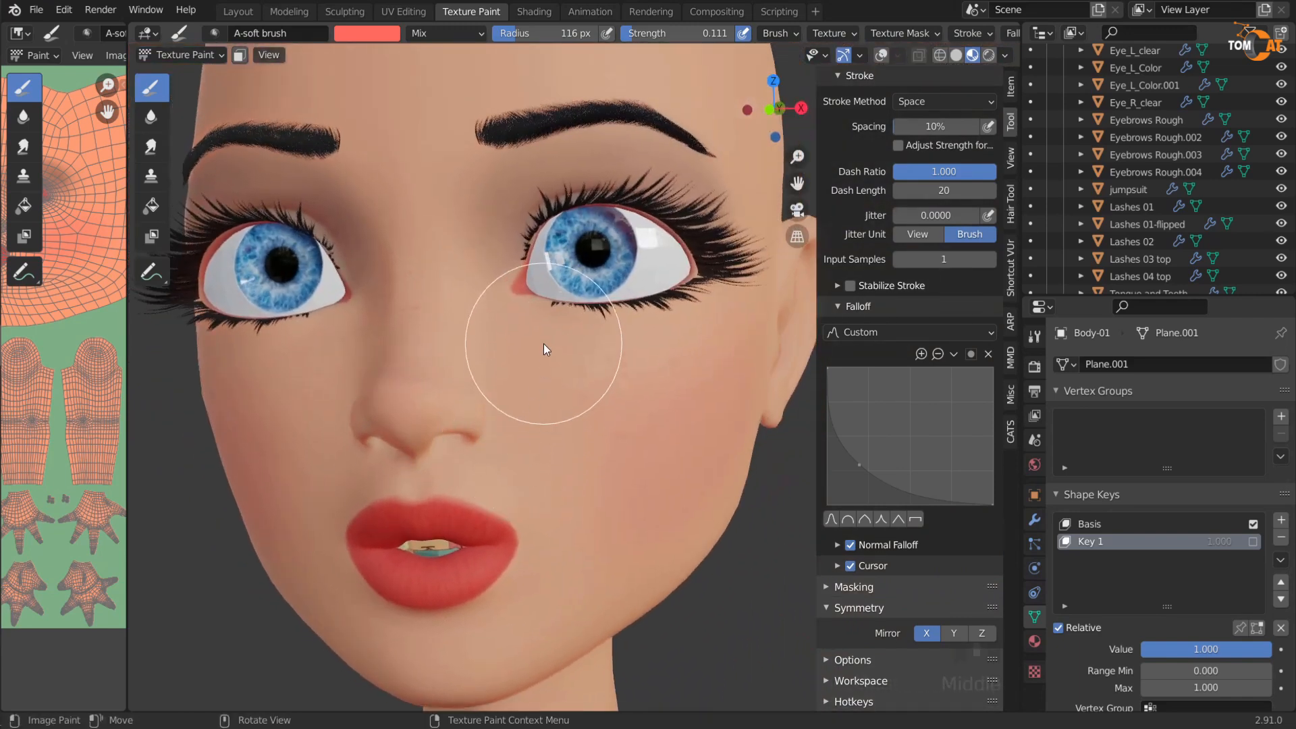
Step: Change the paint color to a very pale blue and set the brush to strength 0.053 and radius 60 px
{"action": "key", "text": "s"}
{"action": "scroll", "coordinate": [931, 396], "scroll_direction": "up", "scroll_amount": 15}
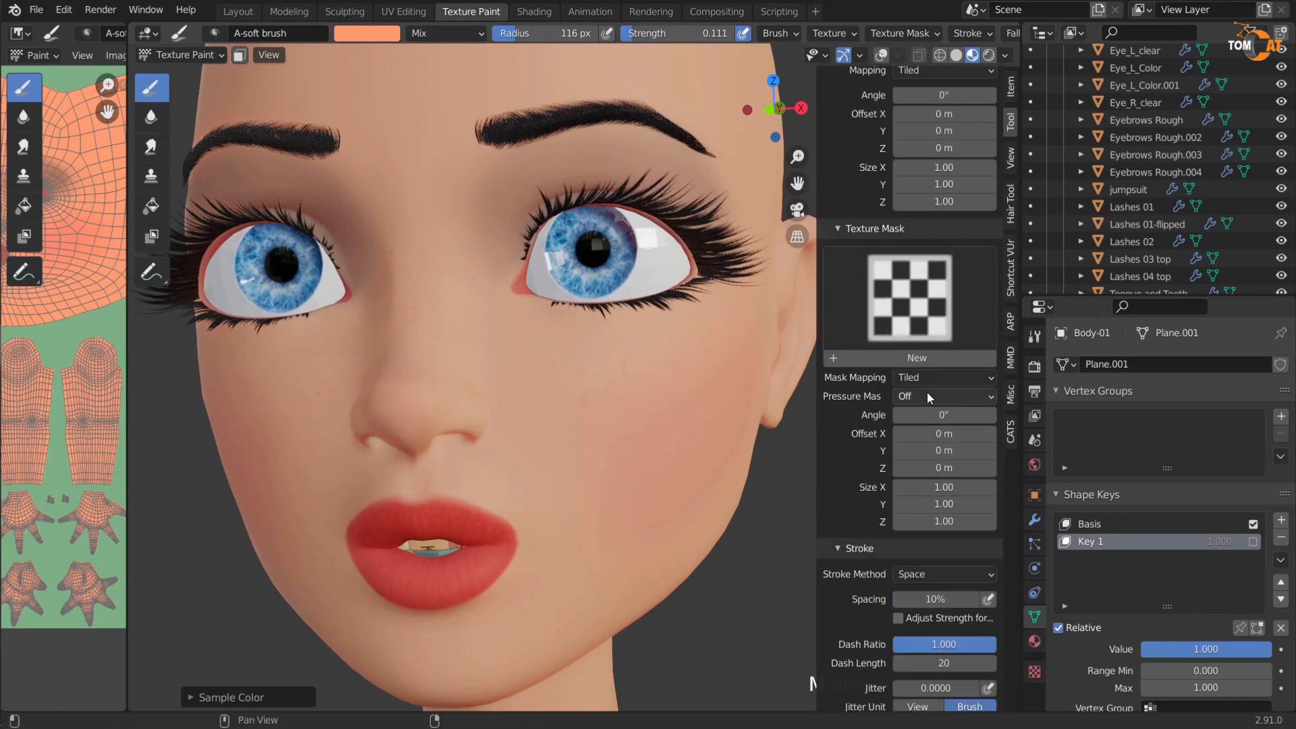
{"action": "scroll", "coordinate": [917, 381], "scroll_direction": "up", "scroll_amount": 8}
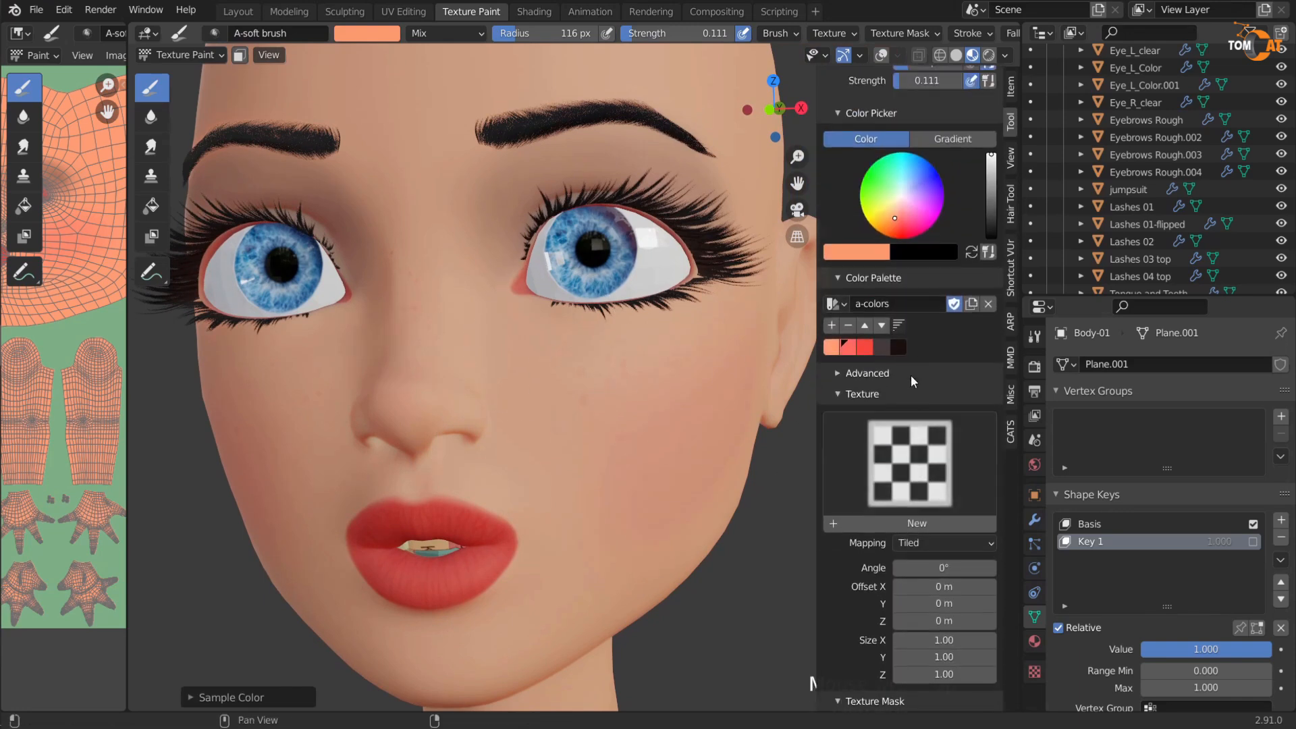
{"action": "left_click", "coordinate": [901, 226]}
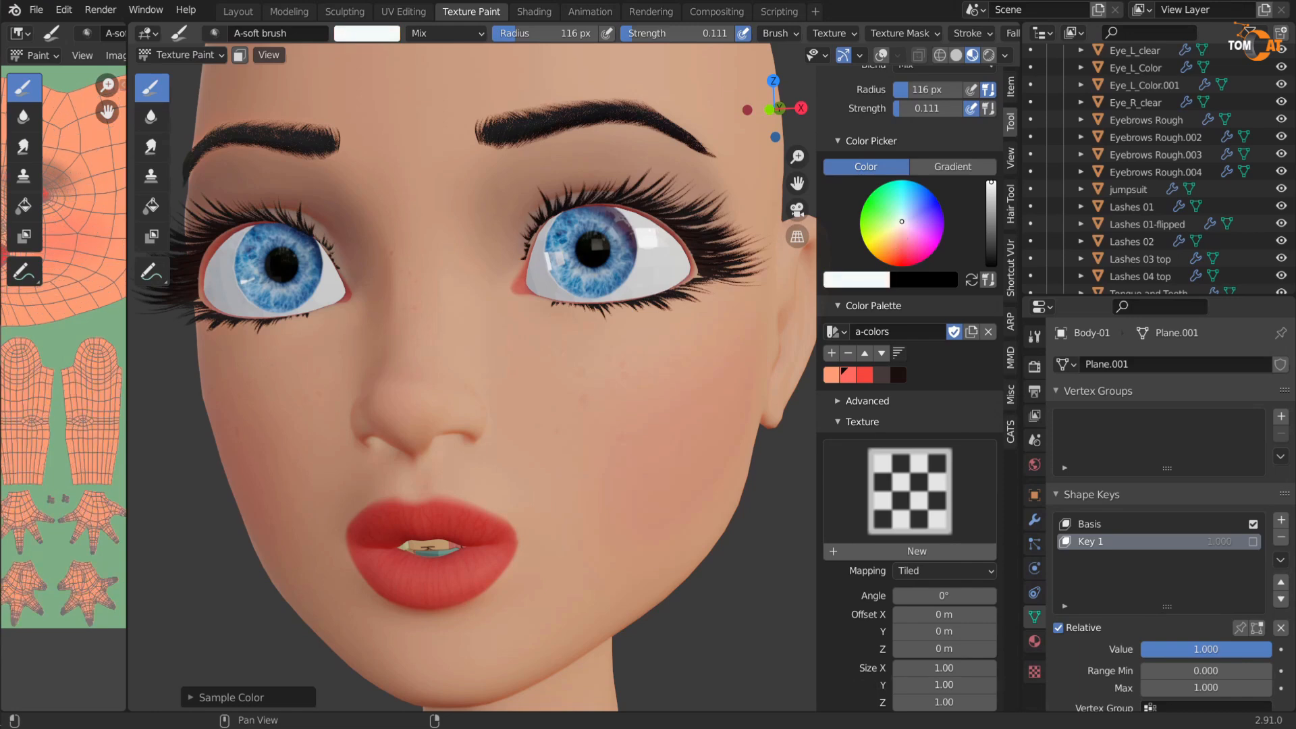
{"action": "left_click", "coordinate": [904, 218]}
{"action": "key", "text": "shift+f"}
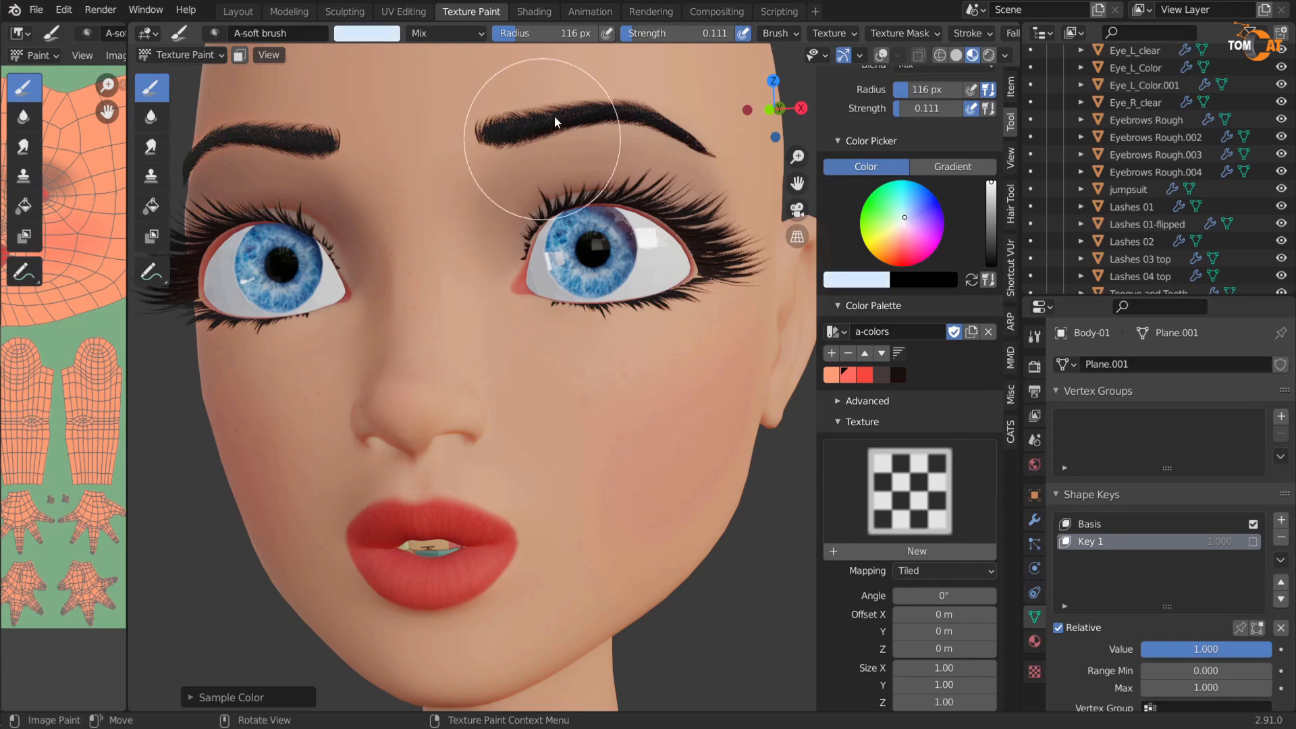
{"action": "left_click", "coordinate": [607, 262]}
{"action": "key", "text": "f"}
{"action": "left_click", "coordinate": [592, 379]}
Step: Brush soft pale highlights onto the nose and central face, enlarging the brush radius to 90 px
{"action": "middle_click_drag", "start_coordinate": [519, 384], "coordinate": [538, 359]}
{"action": "mouse_move", "coordinate": [483, 434]}
{"action": "middle_mouse_down"}
{"action": "mouse_move", "coordinate": [504, 403]}
{"action": "mouse_move", "coordinate": [535, 457]}
{"action": "middle_mouse_up"}
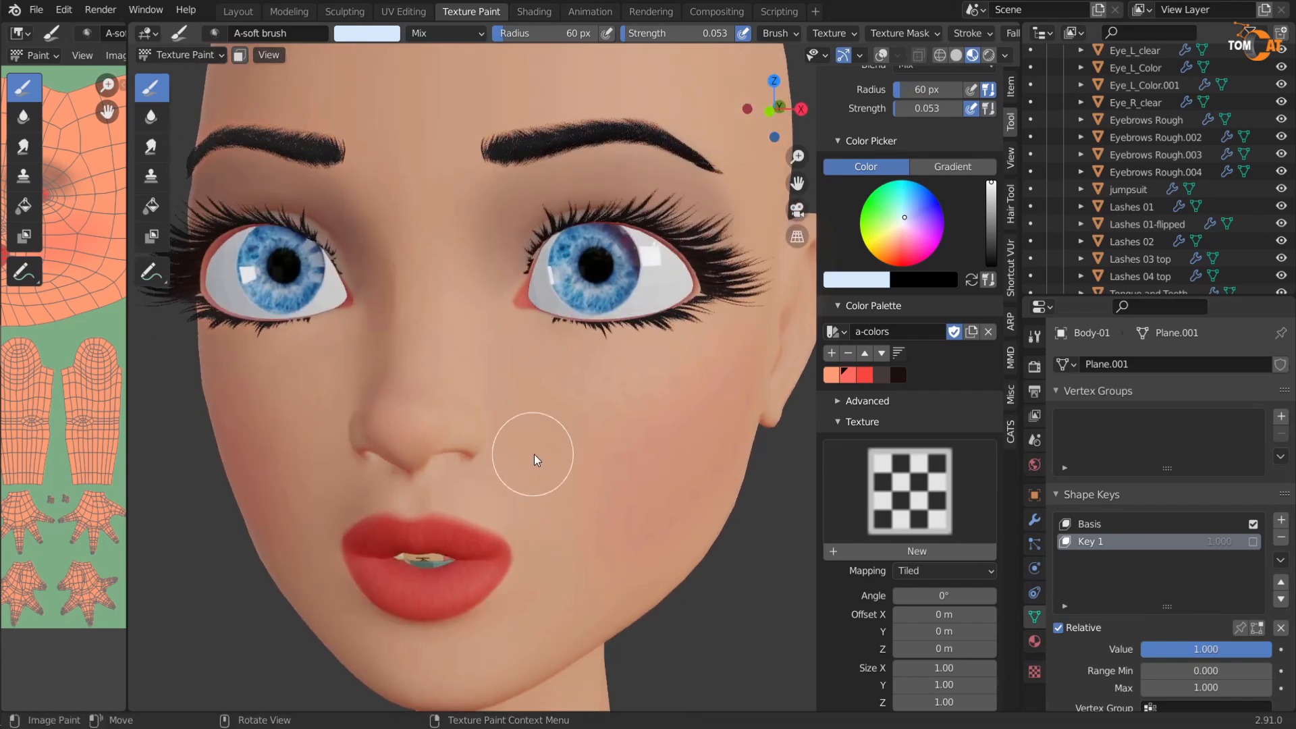
{"action": "scroll", "coordinate": [540, 452], "scroll_direction": "up", "scroll_amount": 2}
{"action": "middle_click_drag", "start_coordinate": [627, 428], "coordinate": [489, 431], "text": "shift"}
{"action": "mouse_move", "coordinate": [645, 33]}
{"action": "left_mouse_down"}
{"action": "mouse_move", "coordinate": [679, 34]}
{"action": "mouse_move", "coordinate": [631, 34]}
{"action": "left_mouse_up"}
{"action": "key", "text": "f"}
{"action": "left_click", "coordinate": [419, 304]}
{"action": "scroll", "coordinate": [663, 301], "scroll_direction": "down", "scroll_amount": 5}
{"action": "middle_click_drag", "start_coordinate": [641, 465], "coordinate": [598, 493]}
{"action": "scroll", "coordinate": [555, 503], "scroll_direction": "up", "scroll_amount": 5}
{"action": "scroll", "coordinate": [535, 483], "scroll_direction": "down", "scroll_amount": 5}
{"action": "scroll", "coordinate": [533, 432], "scroll_direction": "up", "scroll_amount": 6}
{"action": "scroll", "coordinate": [463, 518], "scroll_direction": "down", "scroll_amount": 5}
{"action": "middle_click_drag", "start_coordinate": [463, 518], "coordinate": [509, 499]}
{"action": "scroll", "coordinate": [448, 525], "scroll_direction": "down", "scroll_amount": 2}
{"action": "scroll", "coordinate": [509, 499], "scroll_direction": "up", "scroll_amount": 2}
{"action": "scroll", "coordinate": [557, 514], "scroll_direction": "down", "scroll_amount": 2}
{"action": "middle_click_drag", "start_coordinate": [645, 485], "coordinate": [674, 486]}
Step: Save the updated texture image and preview the face in rendered shading
{"action": "left_click", "coordinate": [114, 56]}
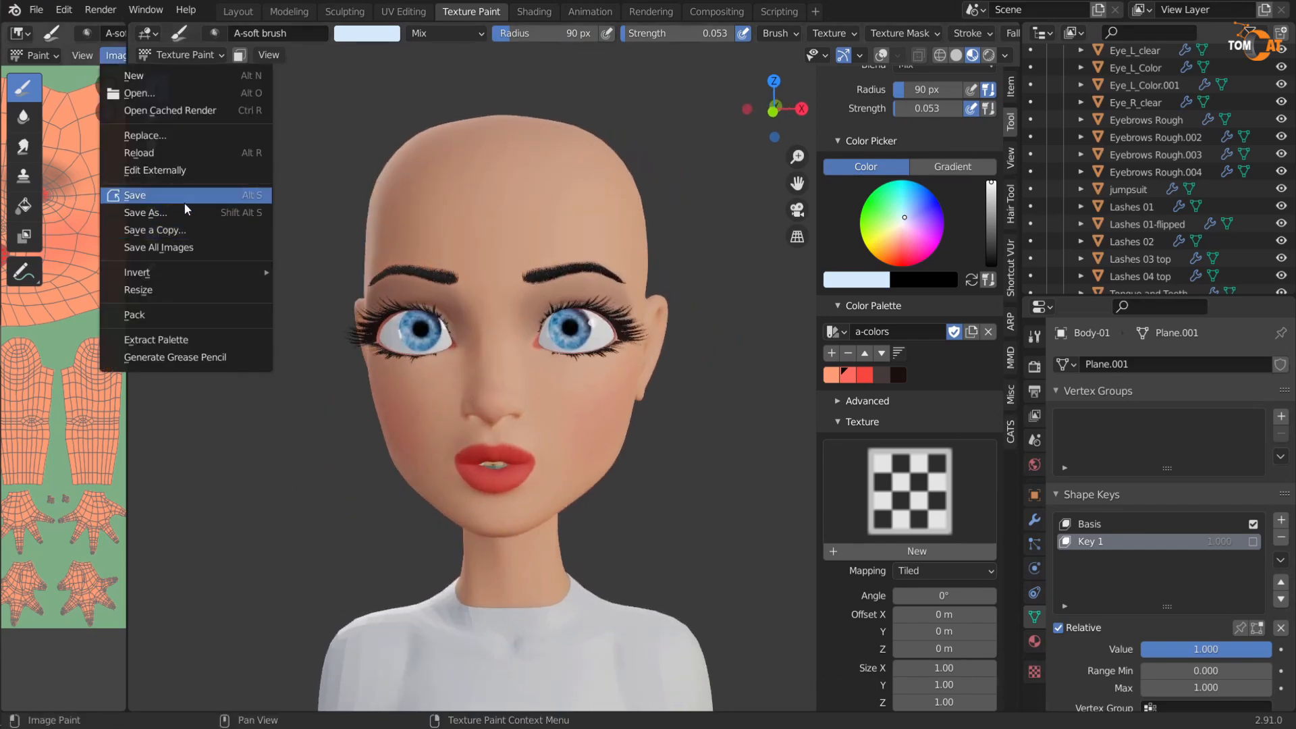
{"action": "left_click", "coordinate": [135, 195]}
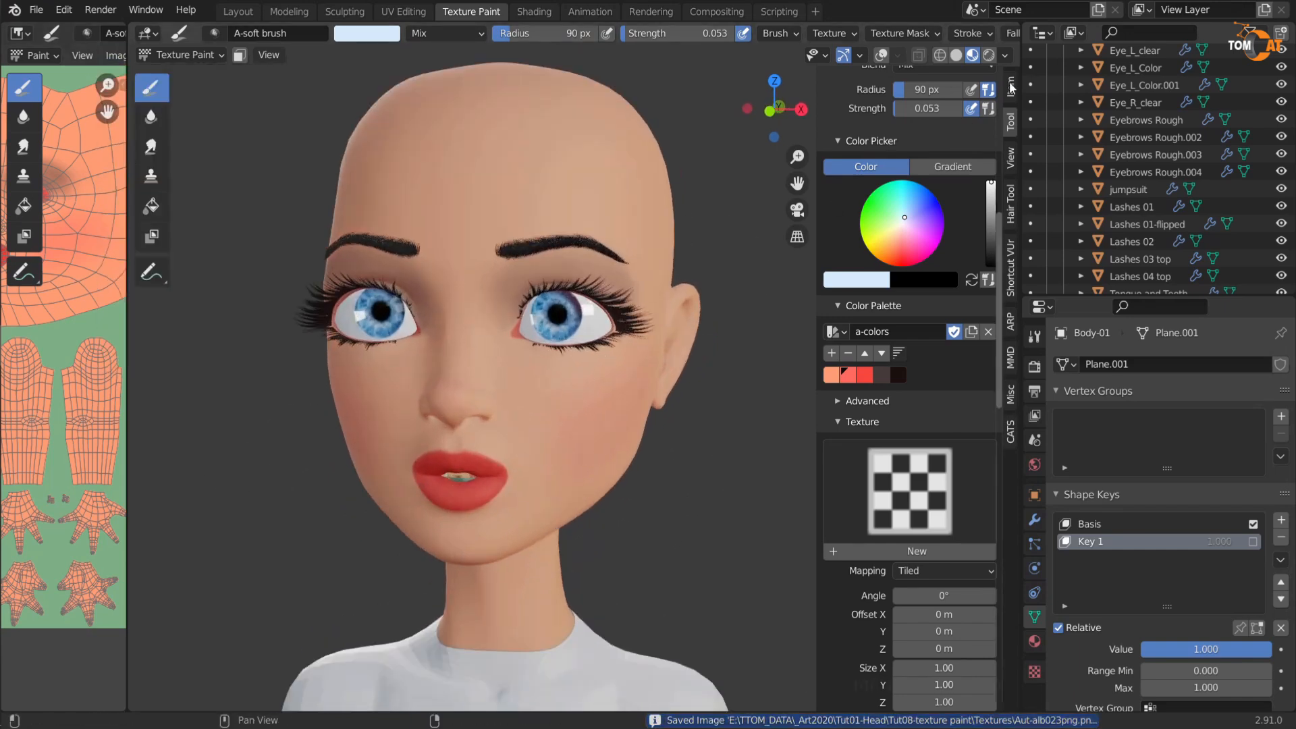
{"action": "left_click", "coordinate": [989, 54]}
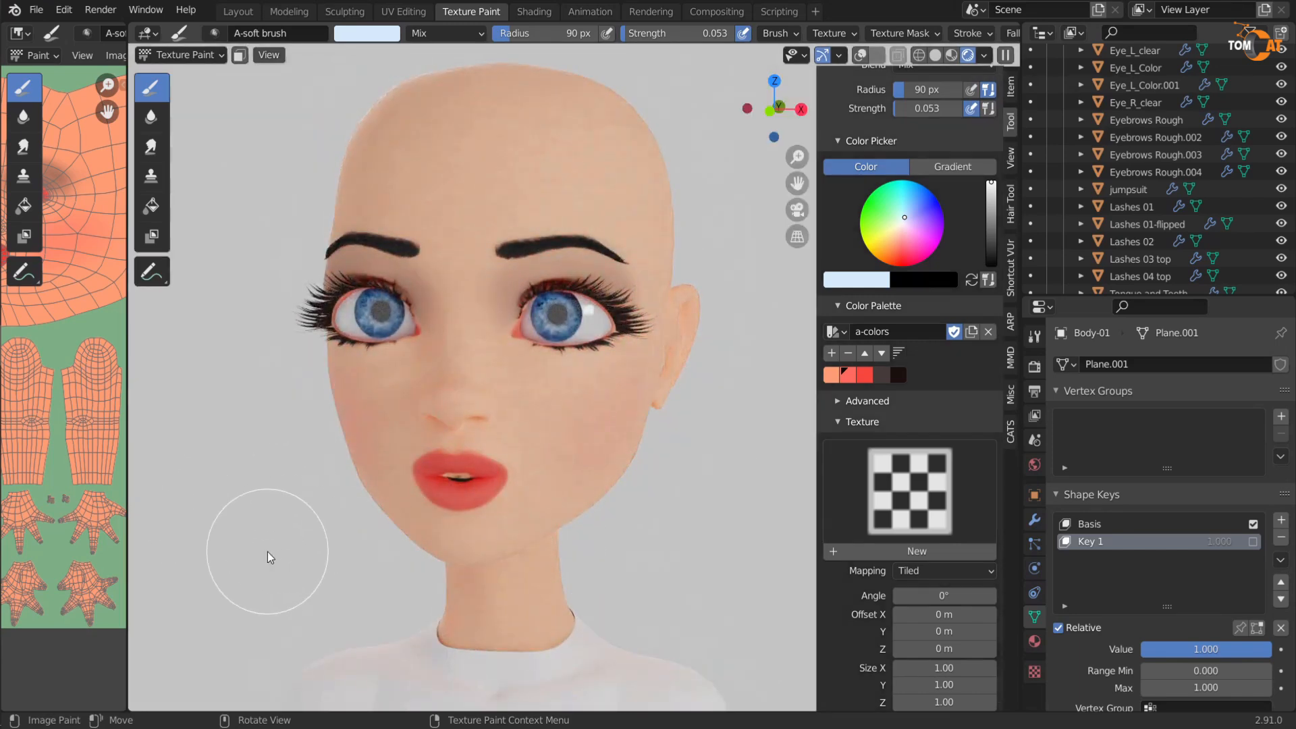
{"action": "middle_click_drag", "start_coordinate": [322, 523], "coordinate": [226, 564]}
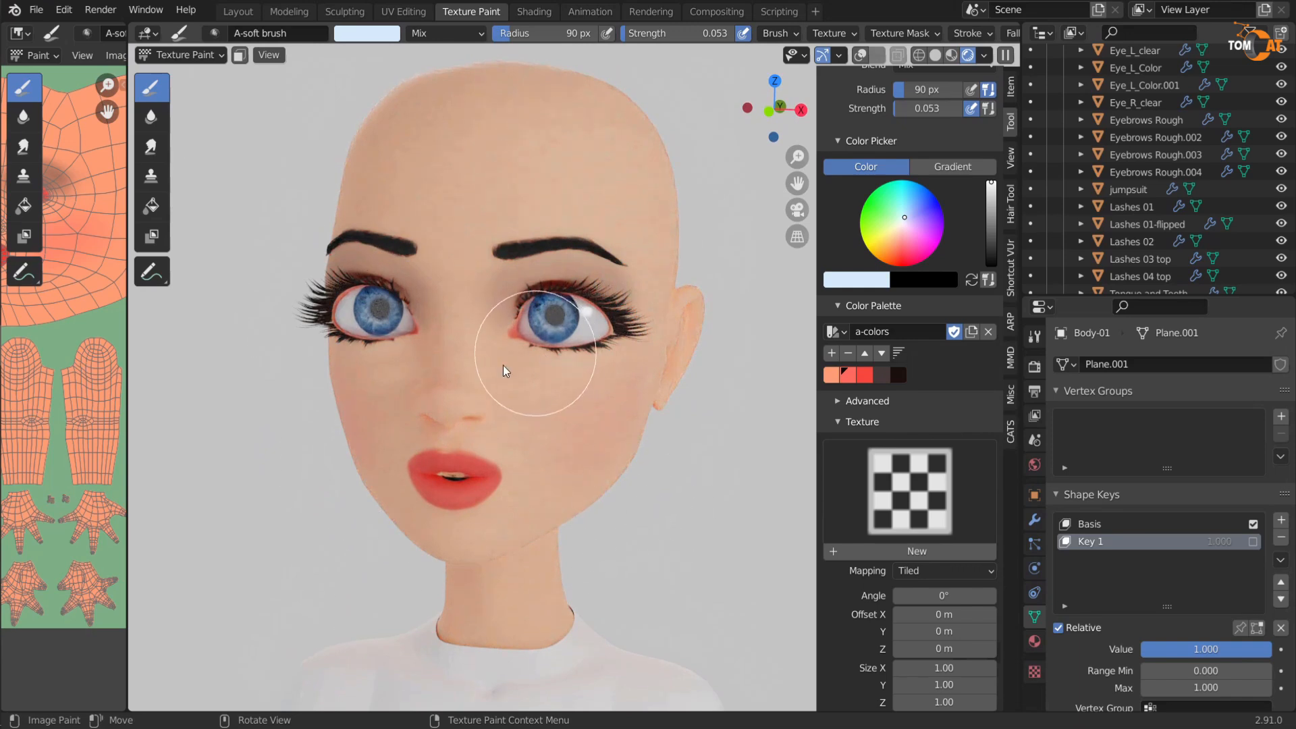
{"action": "middle_click_drag", "start_coordinate": [327, 448], "coordinate": [293, 447]}
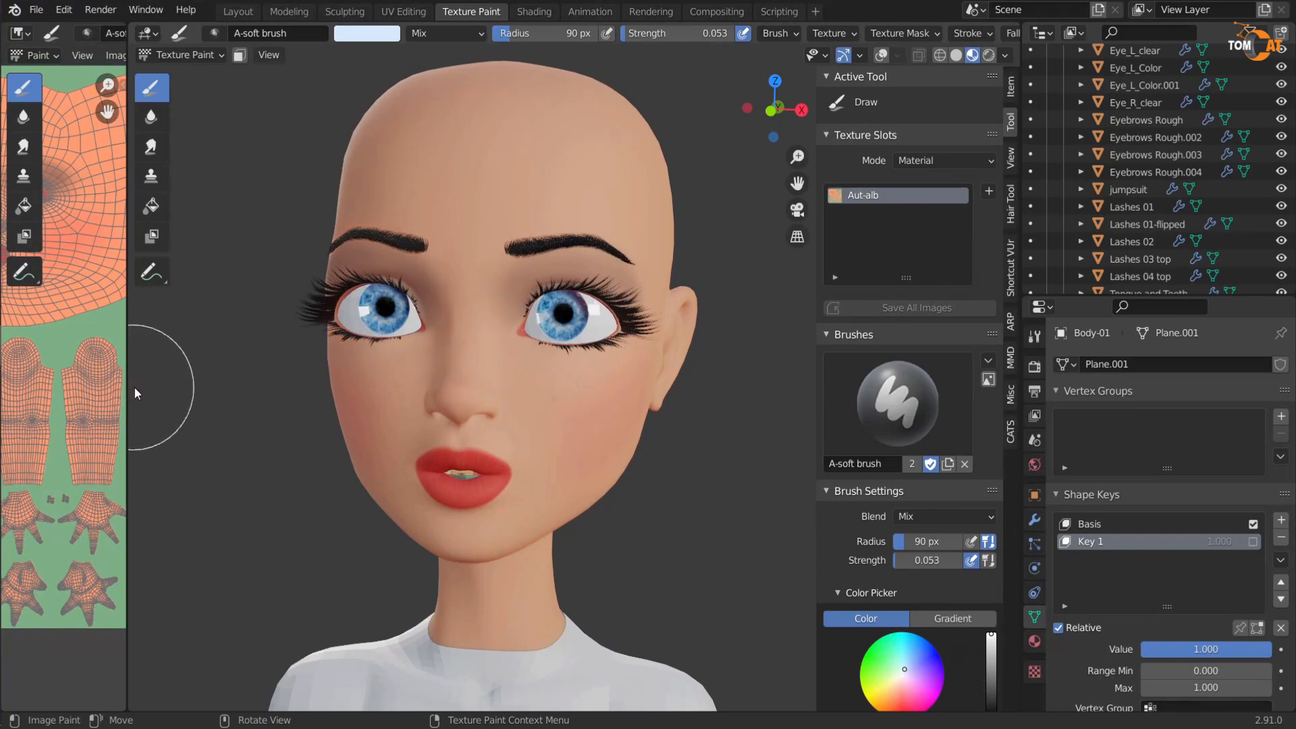
Step: Widen the texture image area around the hand UVs and pick the coral swatch from the a-colors palette
{"action": "scroll", "coordinate": [189, 385], "scroll_direction": "down", "scroll_amount": 4}
{"action": "left_click_drag", "start_coordinate": [126, 363], "coordinate": [645, 365]}
{"action": "scroll", "coordinate": [317, 486], "scroll_direction": "up", "scroll_amount": 5}
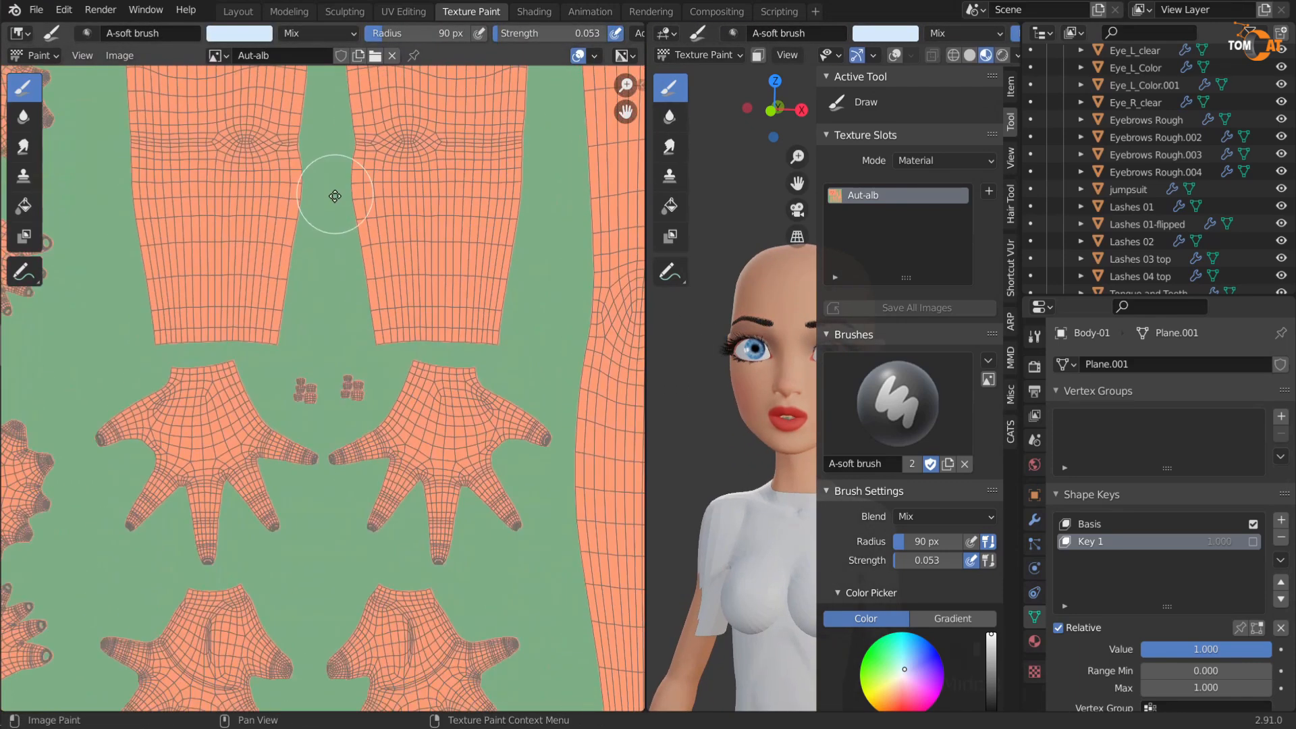
{"action": "scroll", "coordinate": [330, 425], "scroll_direction": "up", "scroll_amount": 3}
{"action": "scroll", "coordinate": [896, 476], "scroll_direction": "down", "scroll_amount": 10}
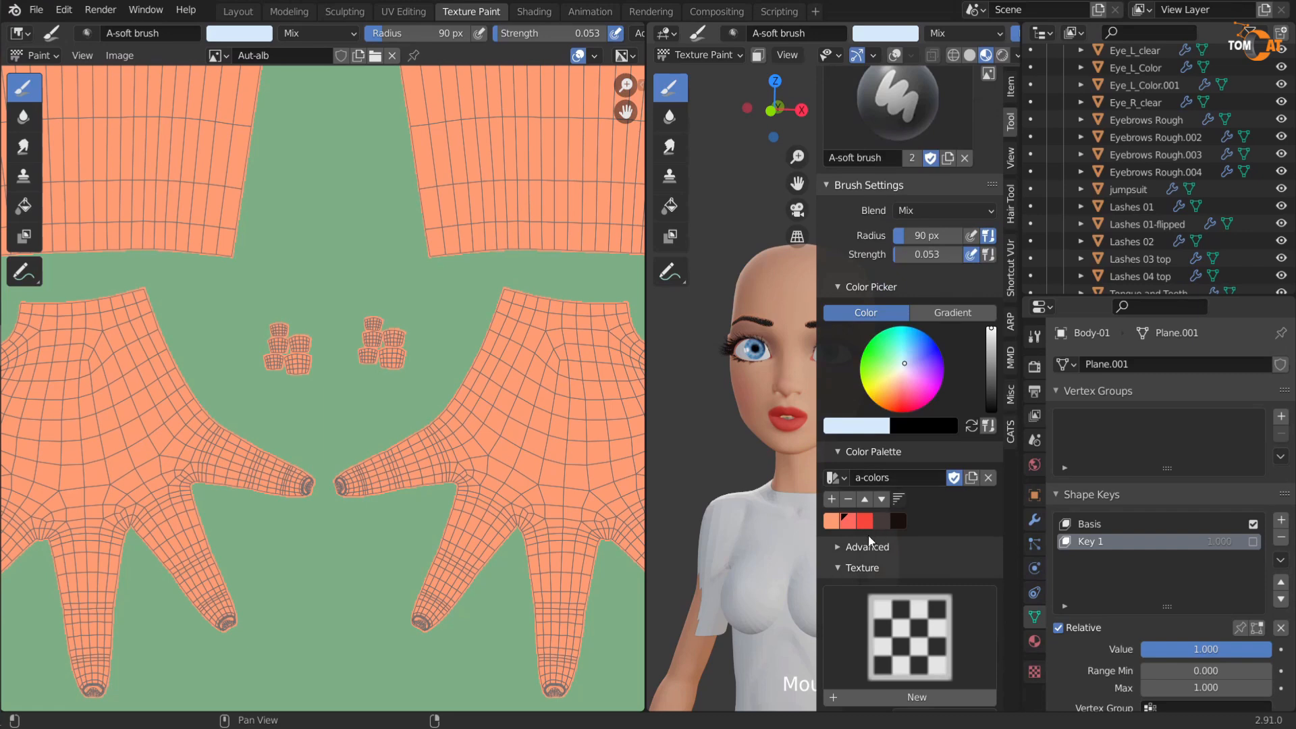
{"action": "left_click", "coordinate": [862, 521]}
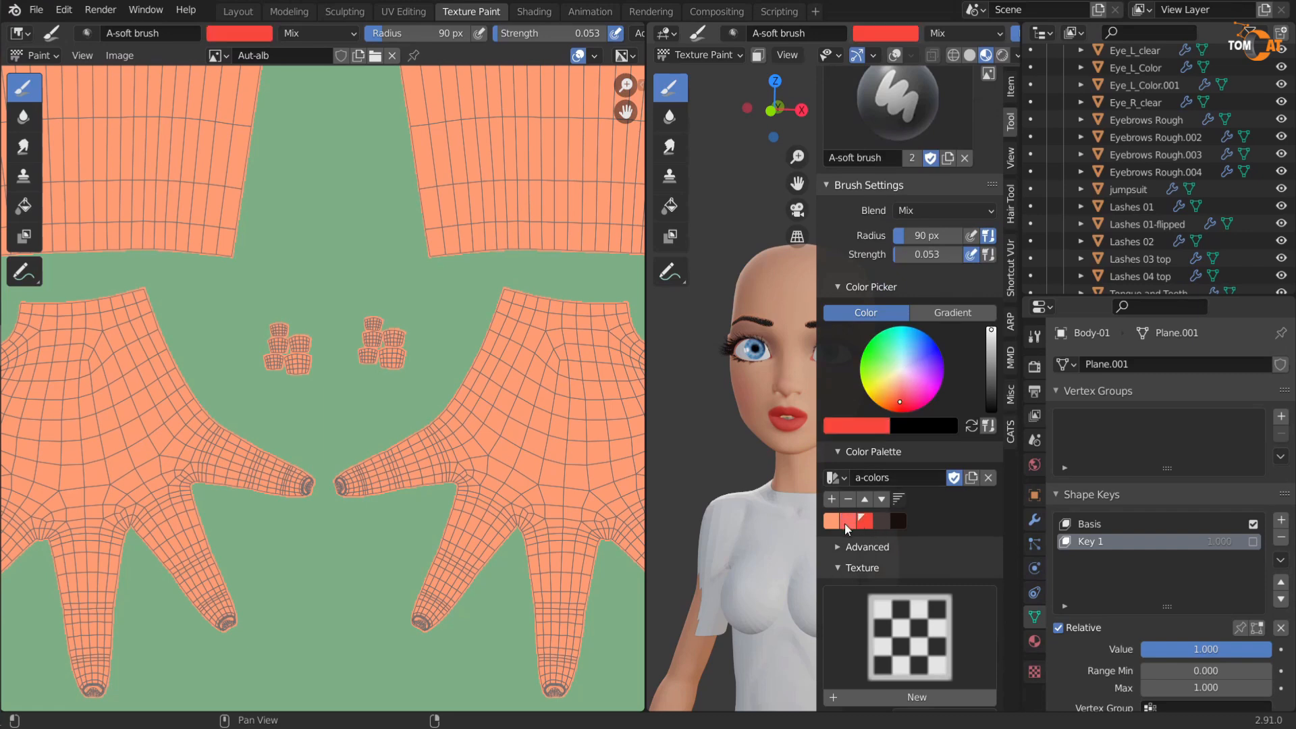
{"action": "left_click", "coordinate": [844, 523]}
Step: Set the brush to radius 51 px and strength 1.000, and paint both groups of fingernail UV islands coral
{"action": "scroll", "coordinate": [315, 500], "scroll_direction": "up", "scroll_amount": 3}
{"action": "key", "text": "f"}
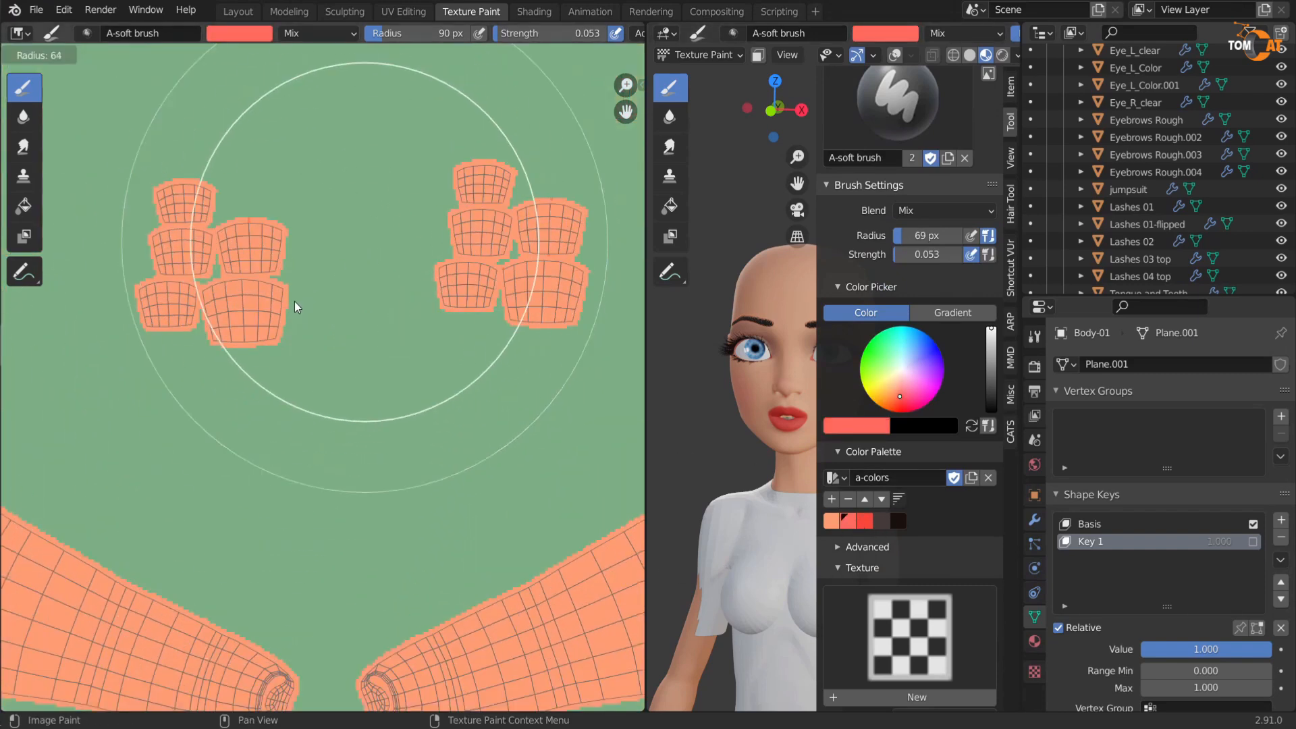
{"action": "left_click", "coordinate": [286, 302]}
{"action": "middle_click_drag", "start_coordinate": [291, 302], "coordinate": [254, 366]}
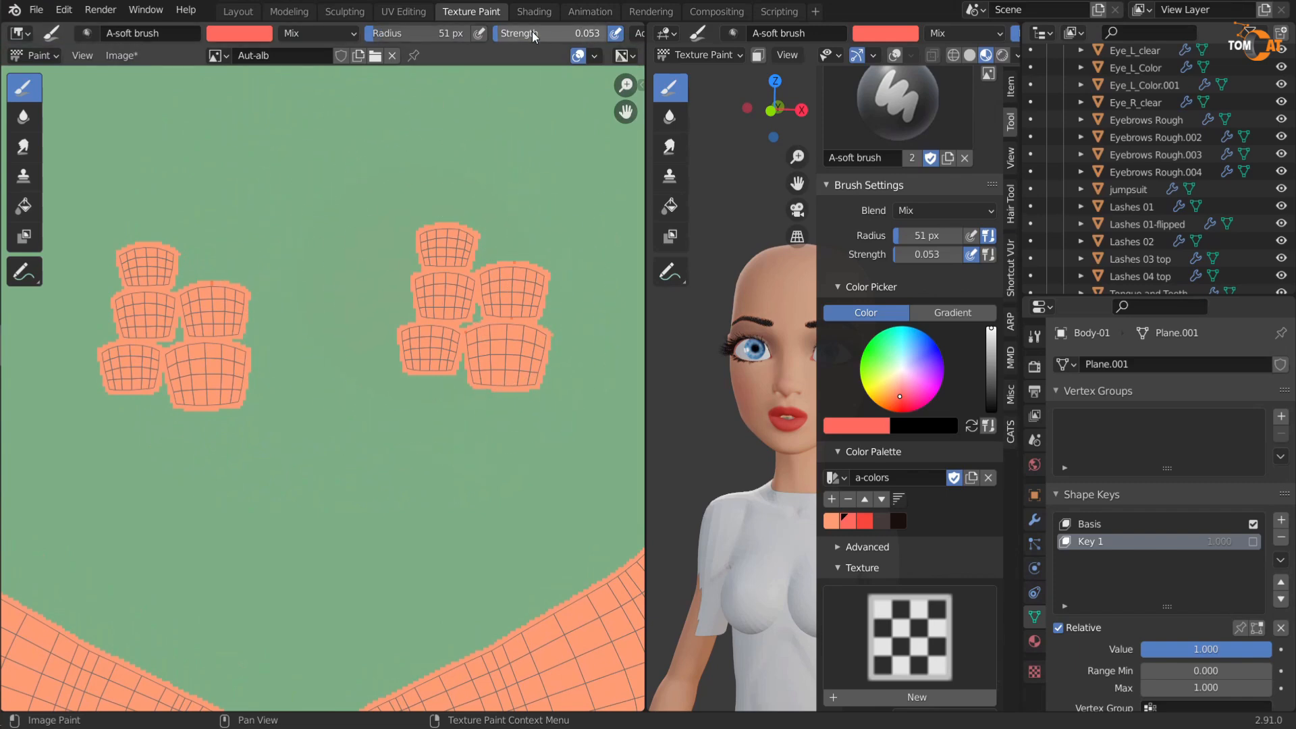
{"action": "mouse_move", "coordinate": [438, 297]}
{"action": "left_mouse_down"}
{"action": "mouse_move", "coordinate": [447, 311]}
{"action": "mouse_move", "coordinate": [520, 319]}
{"action": "mouse_move", "coordinate": [249, 342]}
{"action": "mouse_move", "coordinate": [82, 314]}
{"action": "left_mouse_up"}
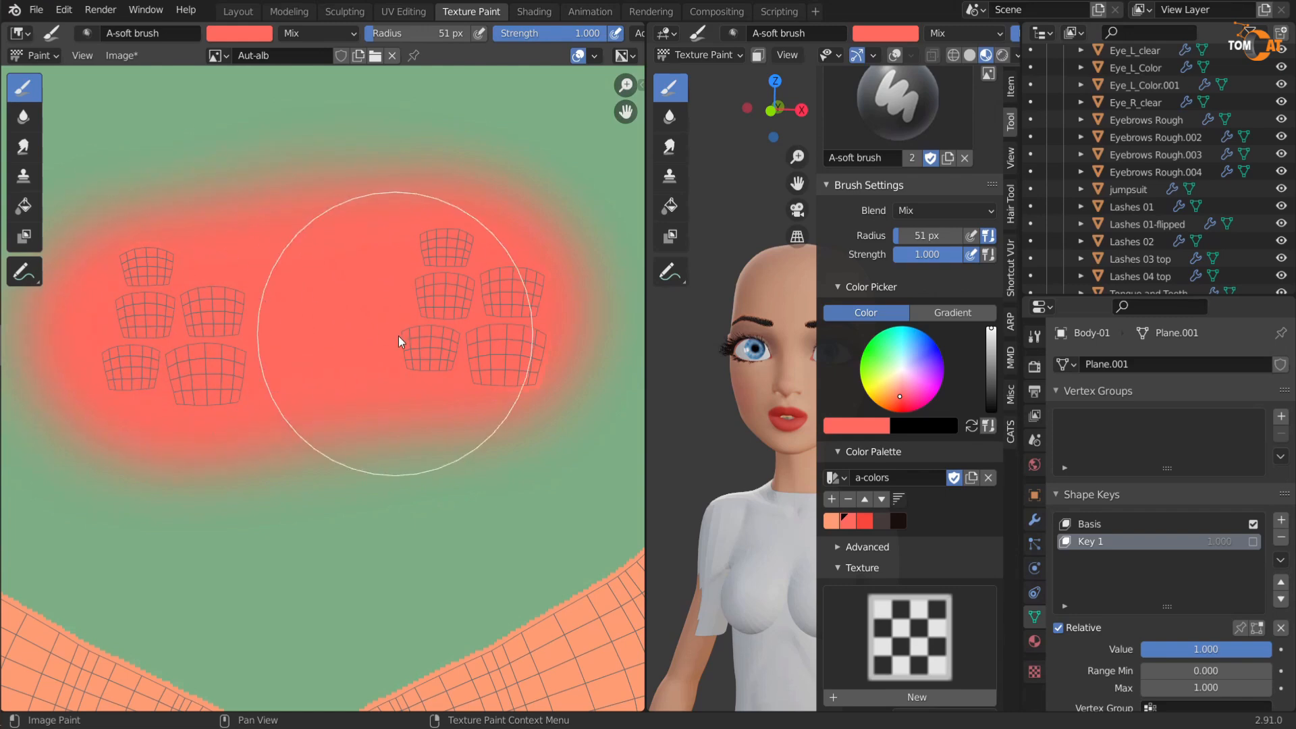
Step: Reduce the brush radius to 3 px and paint coral over the small toenail UV islands beside the foot
{"action": "scroll", "coordinate": [409, 314], "scroll_direction": "down", "scroll_amount": 6}
{"action": "scroll", "coordinate": [409, 314], "scroll_direction": "down", "scroll_amount": 3}
{"action": "scroll", "coordinate": [394, 332], "scroll_direction": "up", "scroll_amount": 10}
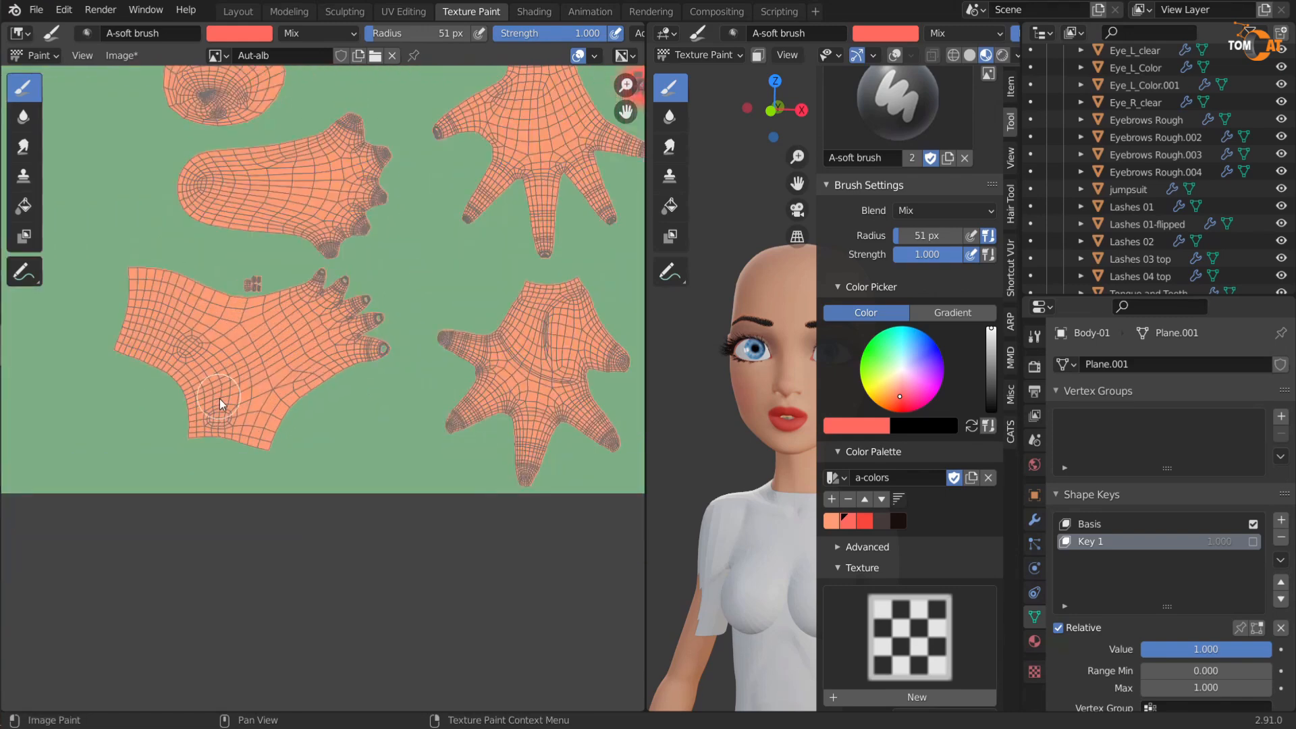
{"action": "middle_click_drag", "start_coordinate": [188, 183], "coordinate": [398, 459], "text": "shift"}
{"action": "scroll", "coordinate": [236, 273], "scroll_direction": "up", "scroll_amount": 3}
{"action": "middle_click_drag", "start_coordinate": [237, 273], "coordinate": [418, 469], "text": "shift"}
{"action": "scroll", "coordinate": [317, 382], "scroll_direction": "up", "scroll_amount": 2}
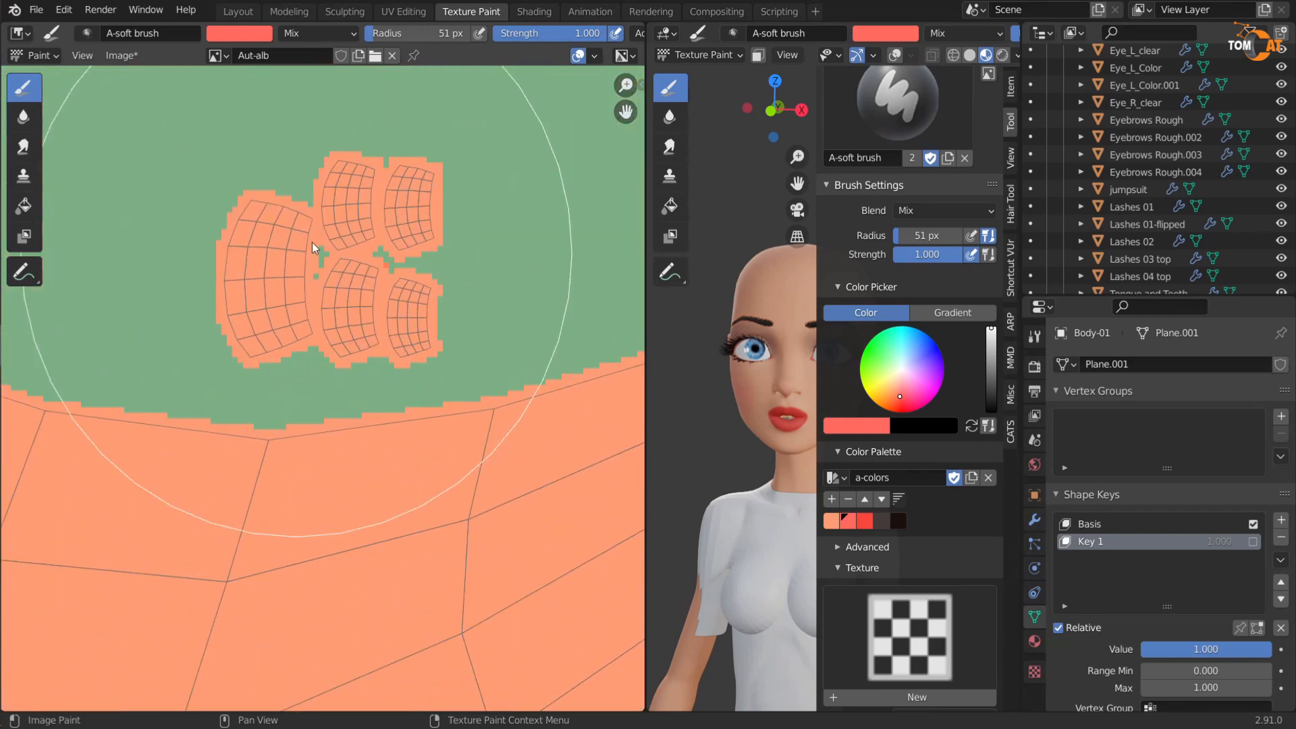
{"action": "key", "text": "f"}
{"action": "key", "text": "f"}
{"action": "mouse_move", "coordinate": [432, 315]}
{"action": "left_mouse_down"}
{"action": "mouse_move", "coordinate": [403, 308]}
{"action": "mouse_move", "coordinate": [353, 366]}
{"action": "left_mouse_up"}
{"action": "left_click", "coordinate": [368, 279]}
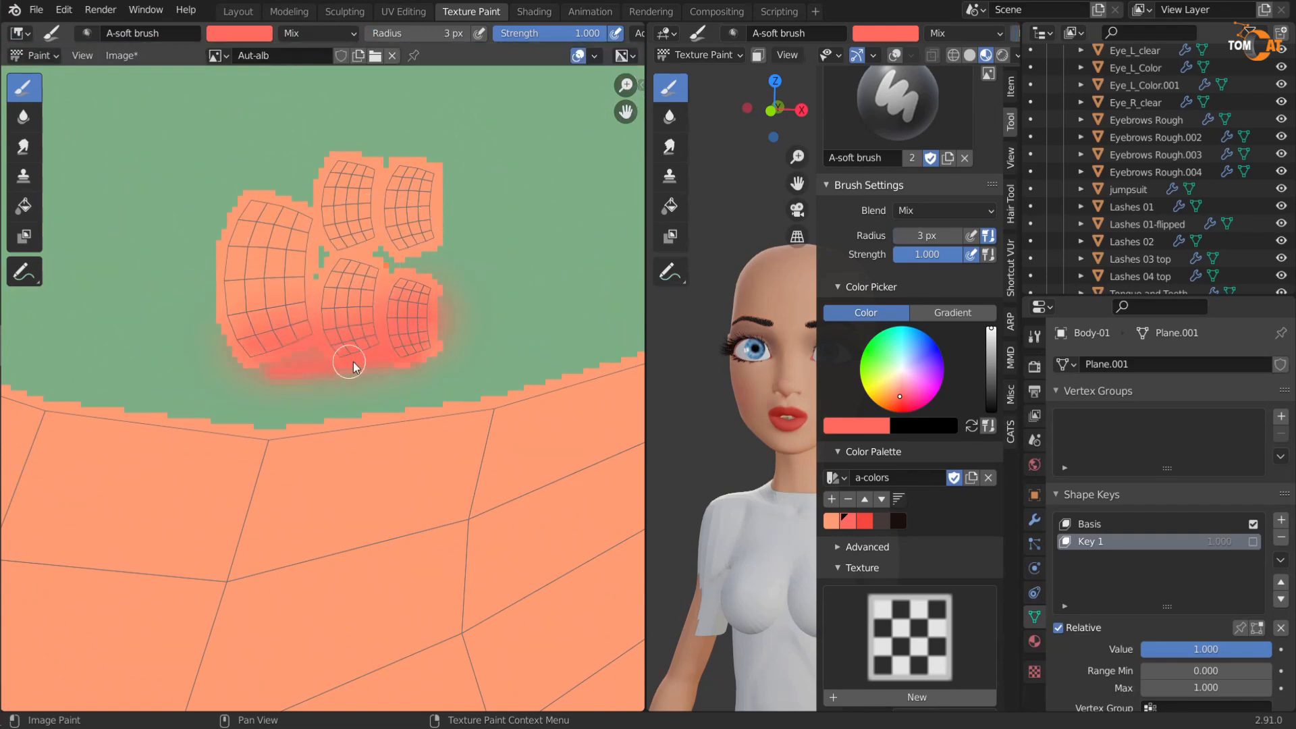
{"action": "mouse_move", "coordinate": [475, 326]}
{"action": "left_mouse_down"}
{"action": "mouse_move", "coordinate": [296, 336]}
{"action": "mouse_move", "coordinate": [396, 296]}
{"action": "mouse_move", "coordinate": [432, 332]}
{"action": "mouse_move", "coordinate": [303, 309]}
{"action": "left_mouse_up"}
Step: Enlarge the brush radius to 14 px and cover the rest of the same toenail islands in coral
{"action": "key", "text": "f"}
{"action": "left_click", "coordinate": [377, 269]}
{"action": "mouse_move", "coordinate": [376, 270]}
{"action": "left_mouse_down"}
{"action": "mouse_move", "coordinate": [266, 262]}
{"action": "mouse_move", "coordinate": [407, 206]}
{"action": "mouse_move", "coordinate": [180, 230]}
{"action": "mouse_move", "coordinate": [356, 191]}
{"action": "mouse_move", "coordinate": [440, 193]}
{"action": "mouse_move", "coordinate": [341, 237]}
{"action": "left_mouse_up"}
Step: Locate the other foot's toenail UV islands and examine how they lie relative to the foot's skin
{"action": "scroll", "coordinate": [344, 240], "scroll_direction": "down", "scroll_amount": 5}
{"action": "scroll", "coordinate": [346, 241], "scroll_direction": "down", "scroll_amount": 1}
{"action": "middle_click_drag", "start_coordinate": [345, 241], "coordinate": [358, 501]}
{"action": "middle_click_drag", "start_coordinate": [291, 113], "coordinate": [349, 500]}
{"action": "middle_click_drag", "start_coordinate": [352, 222], "coordinate": [277, 509]}
{"action": "scroll", "coordinate": [277, 509], "scroll_direction": "up", "scroll_amount": 8}
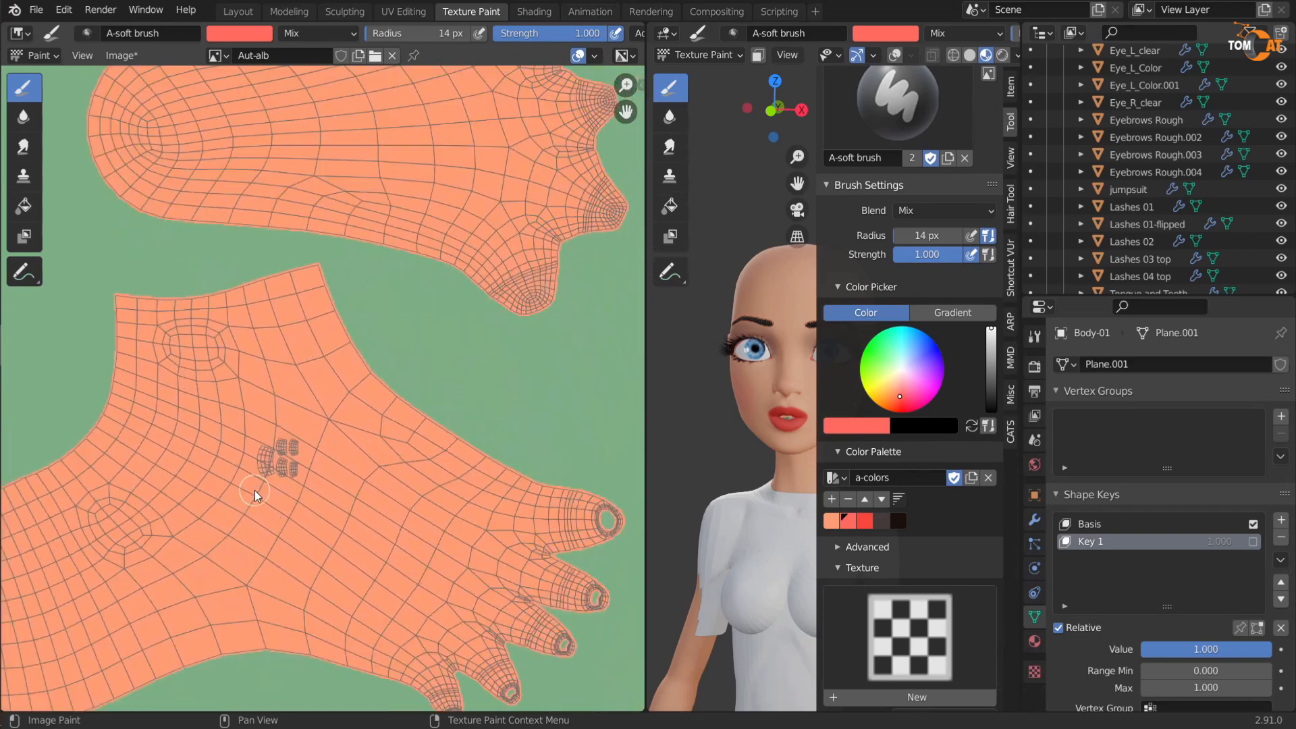
{"action": "scroll", "coordinate": [266, 484], "scroll_direction": "up", "scroll_amount": 2}
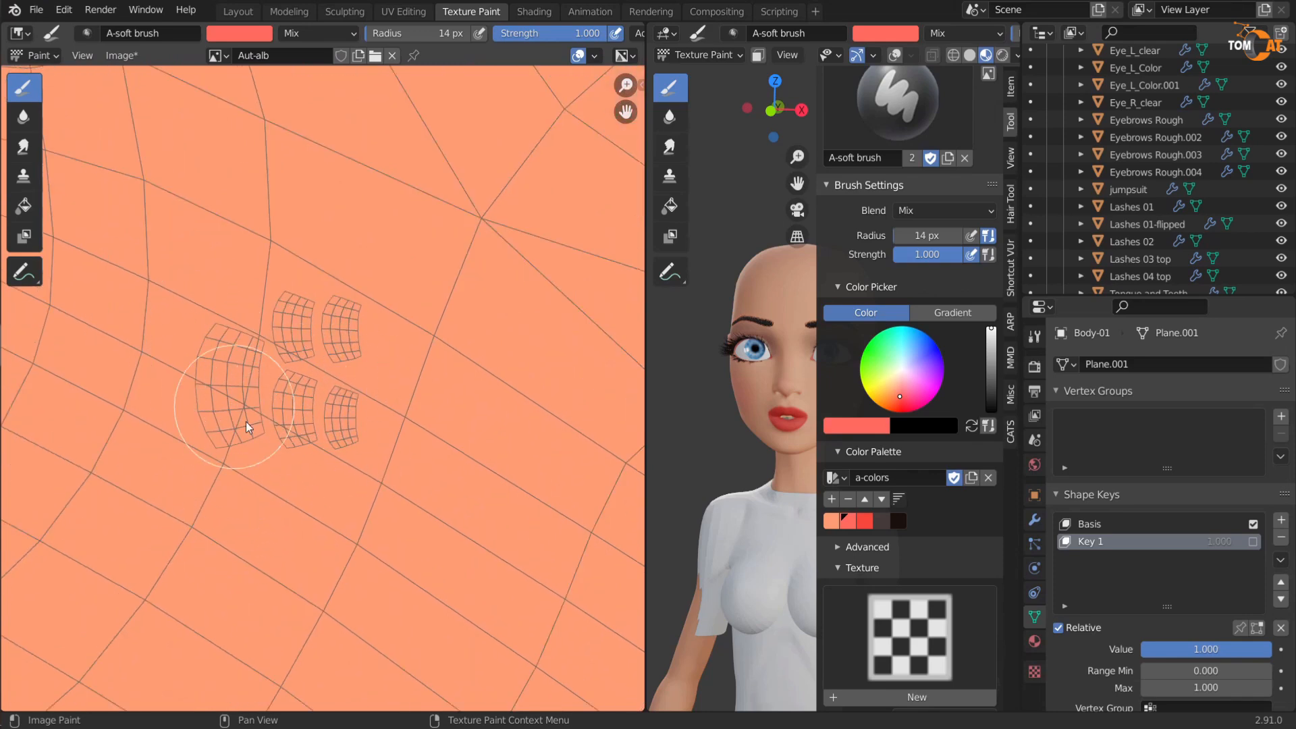
Step: Switch to the UV Editing workspace, widen the UV editor and bring the toenail islands overlapping the foot into close view
{"action": "left_click", "coordinate": [403, 12]}
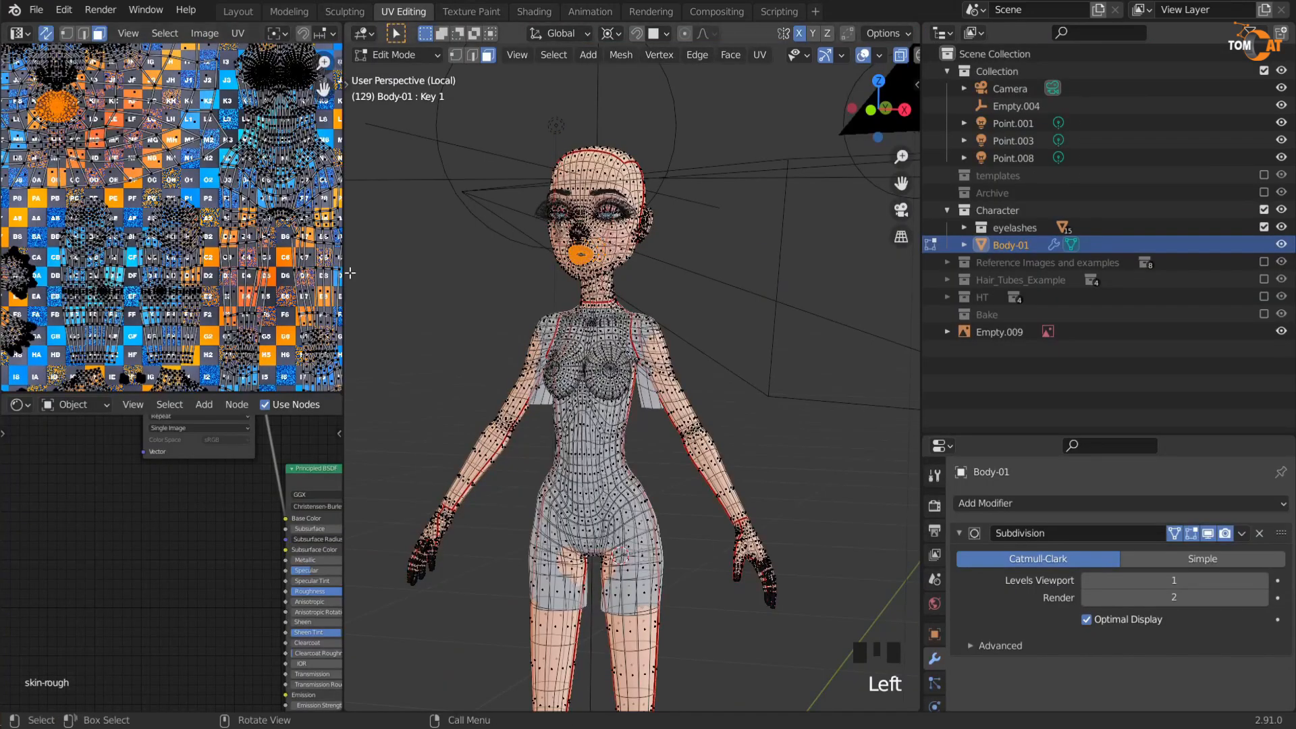
{"action": "left_click_drag", "start_coordinate": [344, 273], "coordinate": [813, 273]}
{"action": "scroll", "coordinate": [415, 270], "scroll_direction": "up", "scroll_amount": 4}
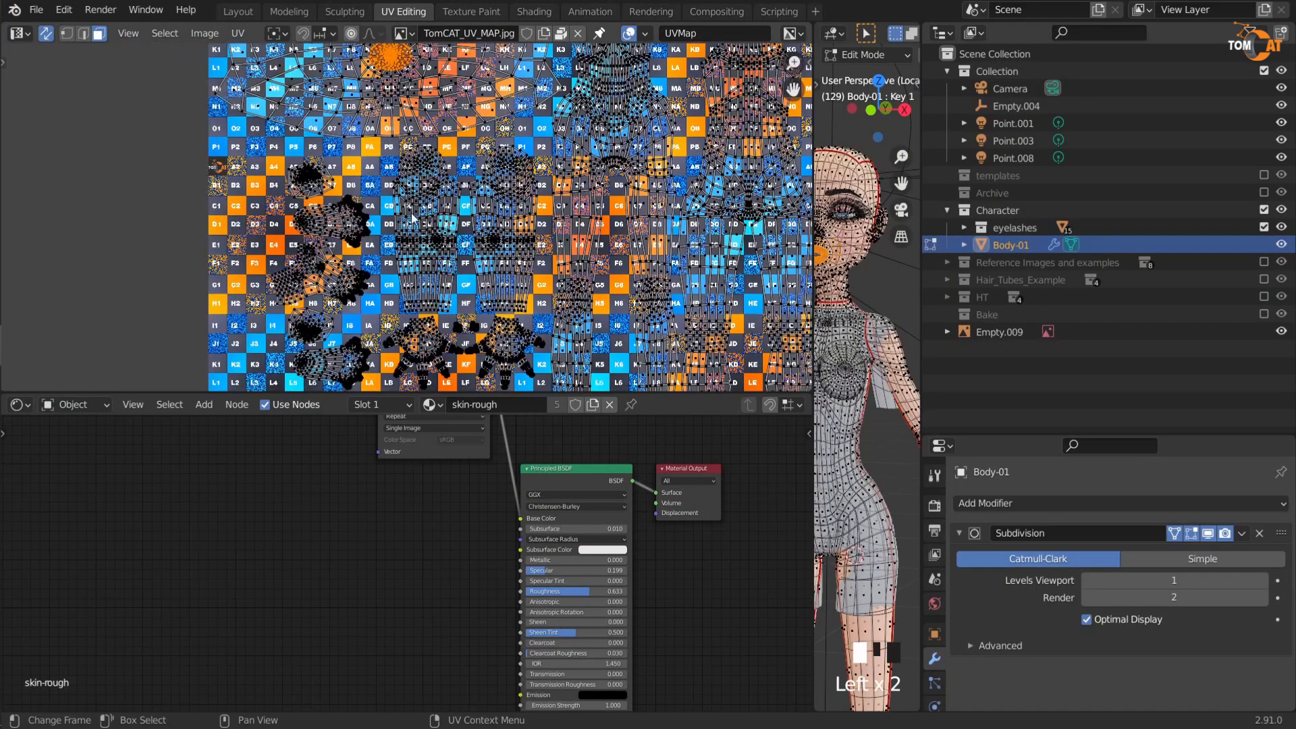
{"action": "middle_click_drag", "start_coordinate": [205, 234], "coordinate": [375, 212]}
{"action": "scroll", "coordinate": [375, 213], "scroll_direction": "up", "scroll_amount": 3}
{"action": "scroll", "coordinate": [330, 216], "scroll_direction": "down", "scroll_amount": 2}
{"action": "middle_click_drag", "start_coordinate": [182, 114], "coordinate": [330, 127]}
{"action": "middle_click_drag", "start_coordinate": [383, 373], "coordinate": [138, 69]}
{"action": "scroll", "coordinate": [138, 70], "scroll_direction": "up", "scroll_amount": 5}
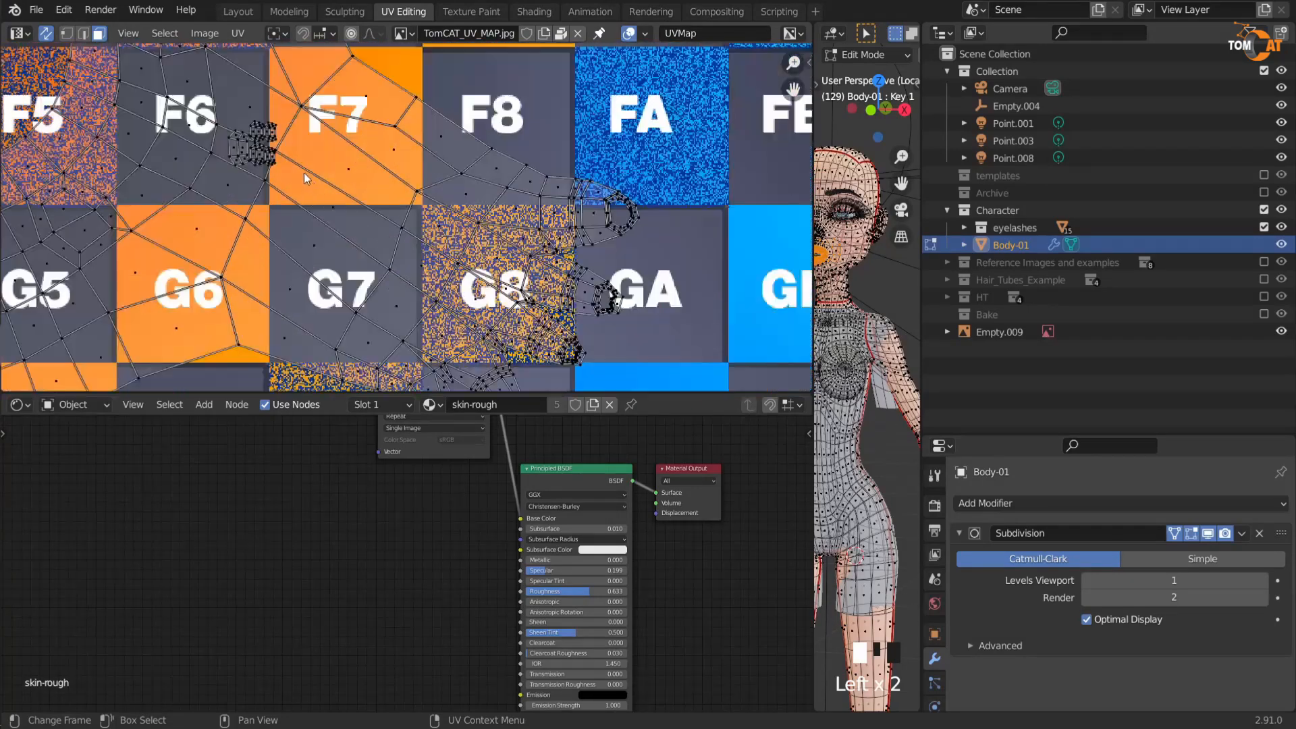
Step: Select the small fingernail UV islands between F6 and F7, excluding the large hand face behind them
{"action": "scroll", "coordinate": [359, 231], "scroll_direction": "up", "scroll_amount": 2}
{"action": "scroll", "coordinate": [268, 176], "scroll_direction": "up", "scroll_amount": 2}
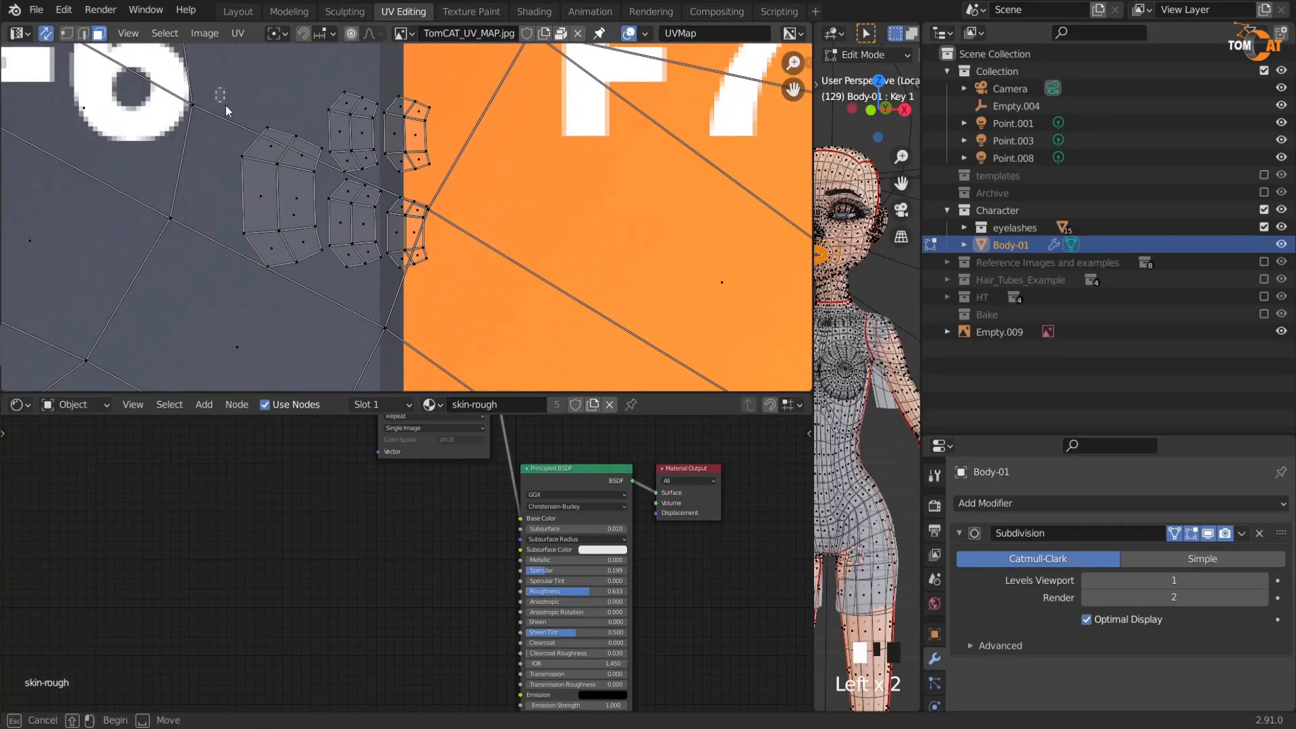
{"action": "left_click_drag", "start_coordinate": [226, 105], "coordinate": [445, 277]}
{"action": "scroll", "coordinate": [405, 273], "scroll_direction": "up", "scroll_amount": 2}
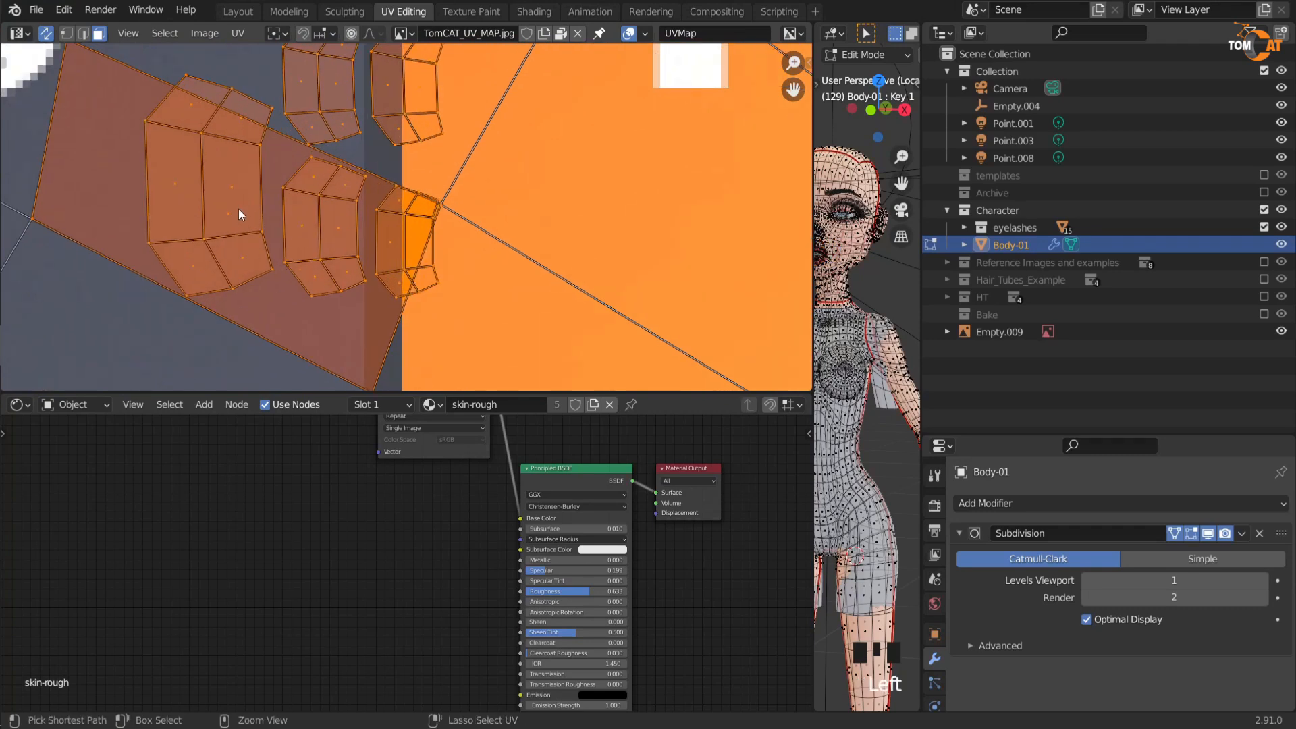
{"action": "left_click_drag", "start_coordinate": [239, 224], "coordinate": [217, 205], "text": "ctrl"}
Step: Move the selected nail islands into the empty space near E7, about 0.033 m in X and 0.027 m in Y
{"action": "scroll", "coordinate": [219, 207], "scroll_direction": "down", "scroll_amount": 6}
{"action": "middle_click_drag", "start_coordinate": [320, 192], "coordinate": [191, 255]}
{"action": "scroll", "coordinate": [277, 247], "scroll_direction": "down", "scroll_amount": 2}
{"action": "key", "text": "g"}
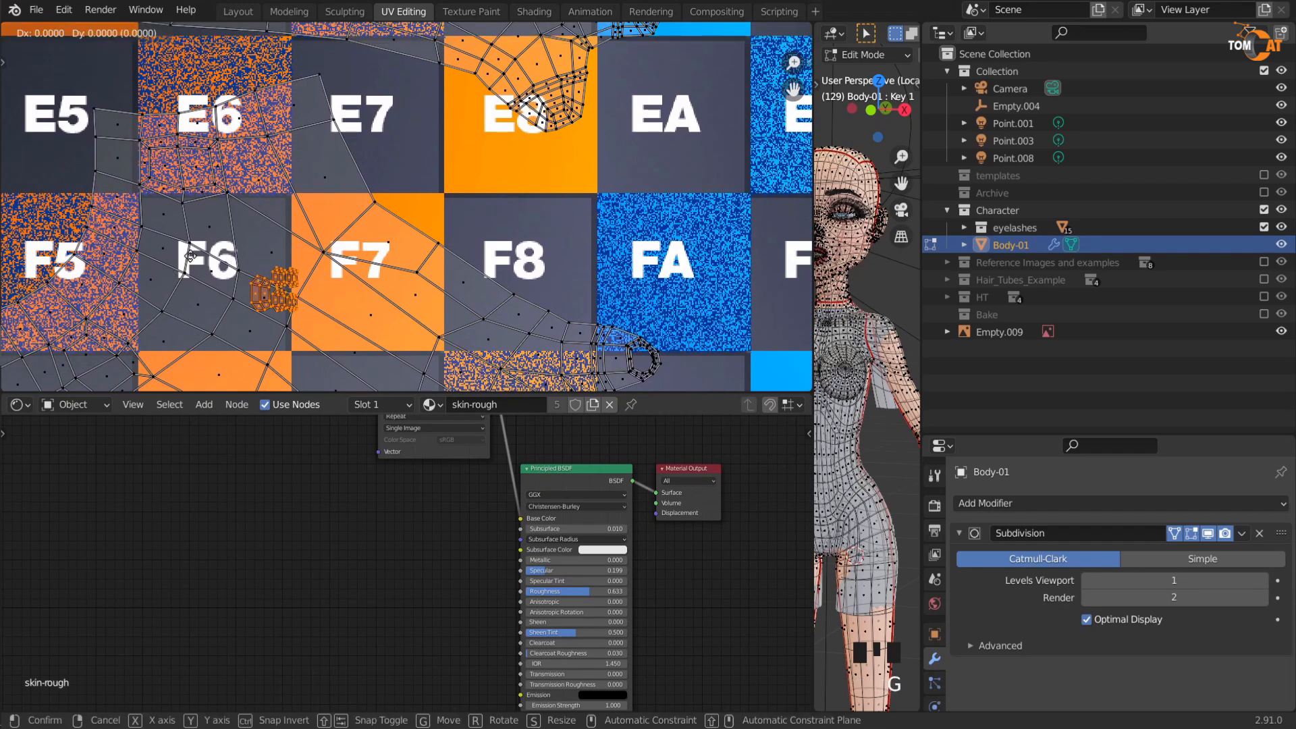
{"action": "left_click", "coordinate": [323, 127]}
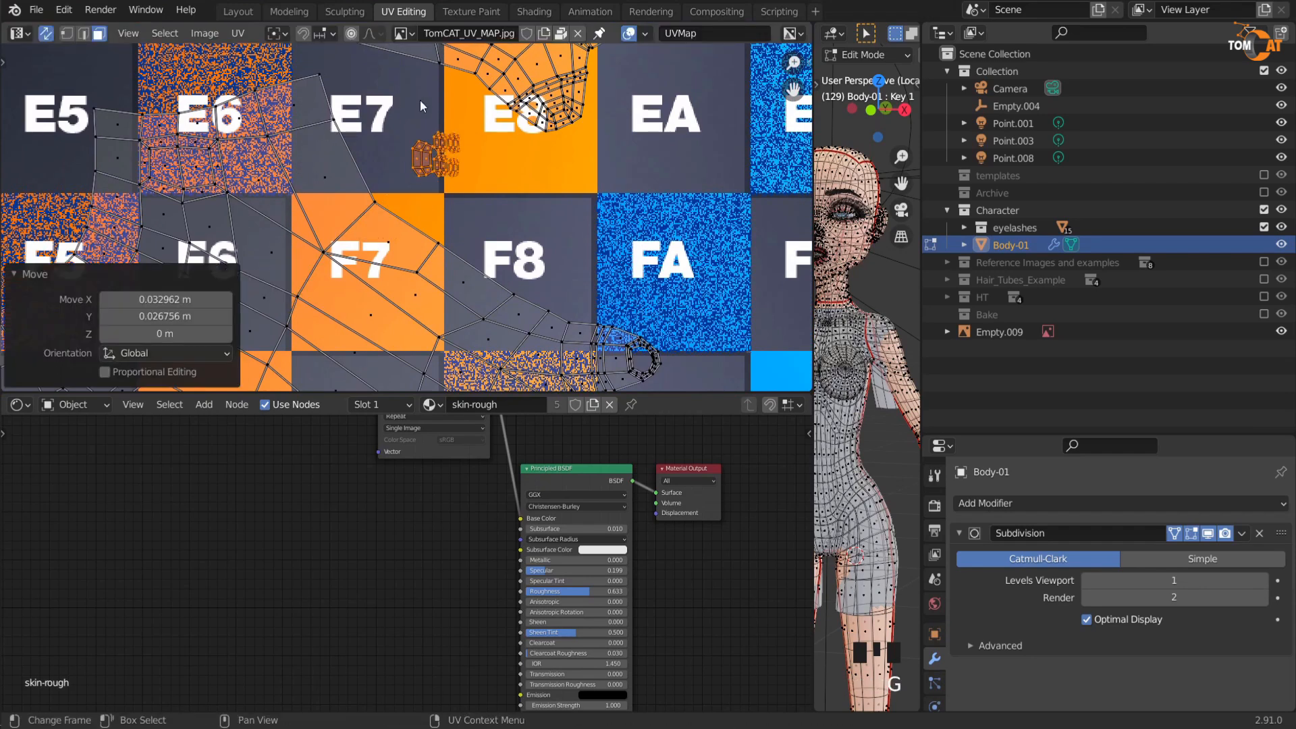
Step: In the Texture Paint workspace, paint the relocated nail islands red with the A-soft brush and save the Aut-alb image
{"action": "left_click", "coordinate": [471, 12]}
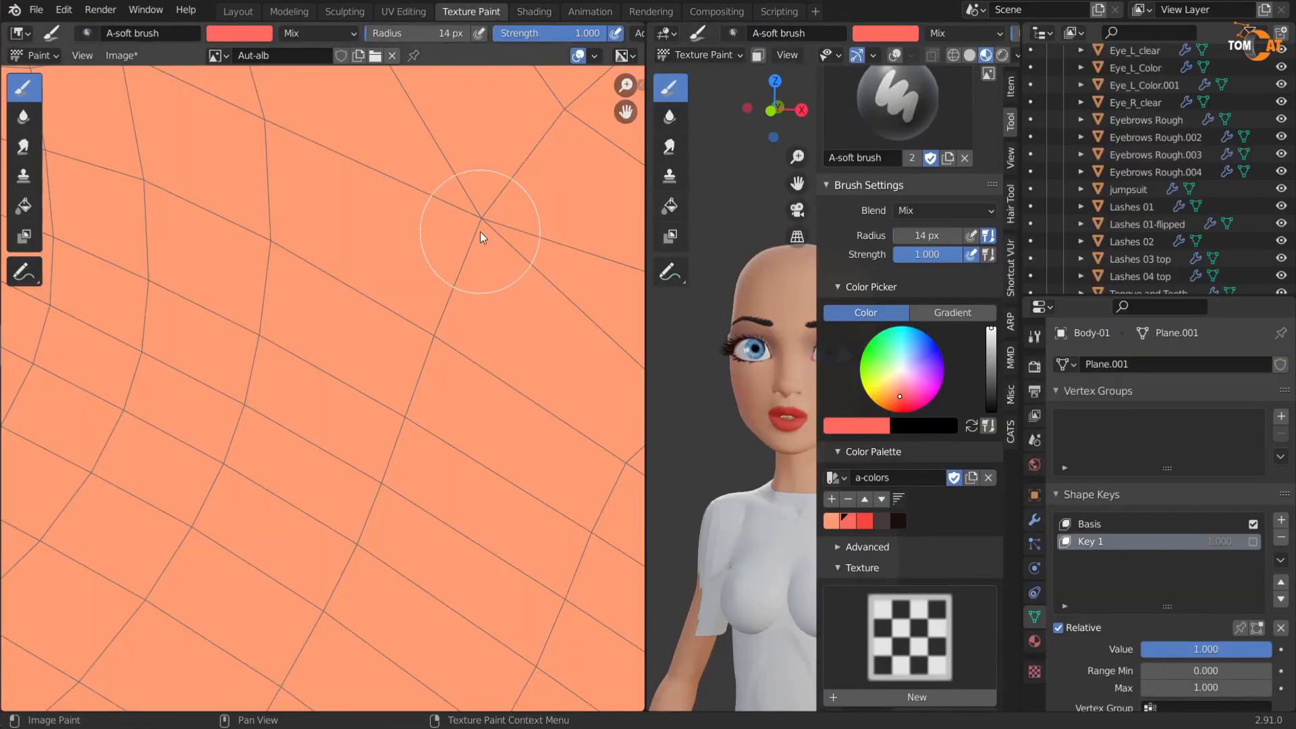
{"action": "left_click_drag", "start_coordinate": [643, 311], "coordinate": [622, 311]}
{"action": "scroll", "coordinate": [342, 341], "scroll_direction": "down", "scroll_amount": 10}
{"action": "scroll", "coordinate": [364, 347], "scroll_direction": "up", "scroll_amount": 11}
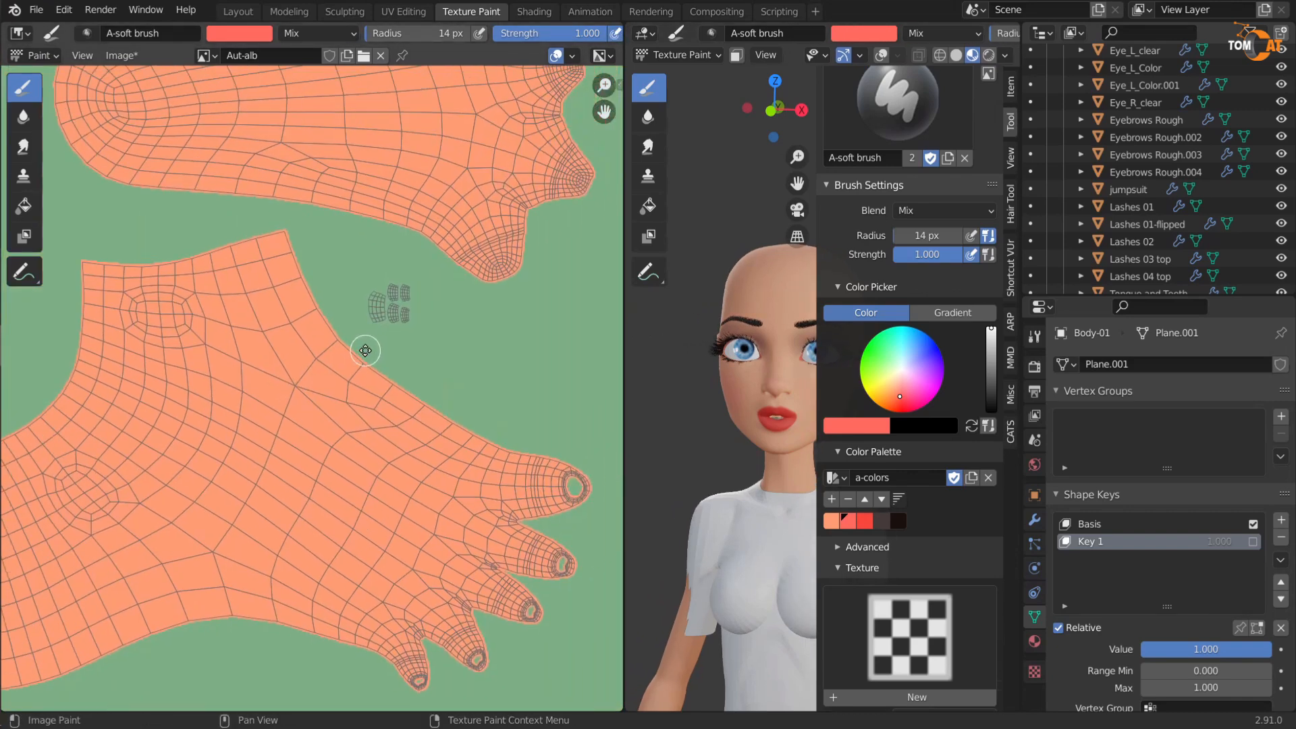
{"action": "scroll", "coordinate": [394, 259], "scroll_direction": "down", "scroll_amount": 3}
{"action": "mouse_move", "coordinate": [301, 241]}
{"action": "left_mouse_down"}
{"action": "mouse_move", "coordinate": [388, 363]}
{"action": "mouse_move", "coordinate": [320, 238]}
{"action": "mouse_move", "coordinate": [434, 371]}
{"action": "mouse_move", "coordinate": [364, 211]}
{"action": "mouse_move", "coordinate": [486, 284]}
{"action": "left_mouse_up"}
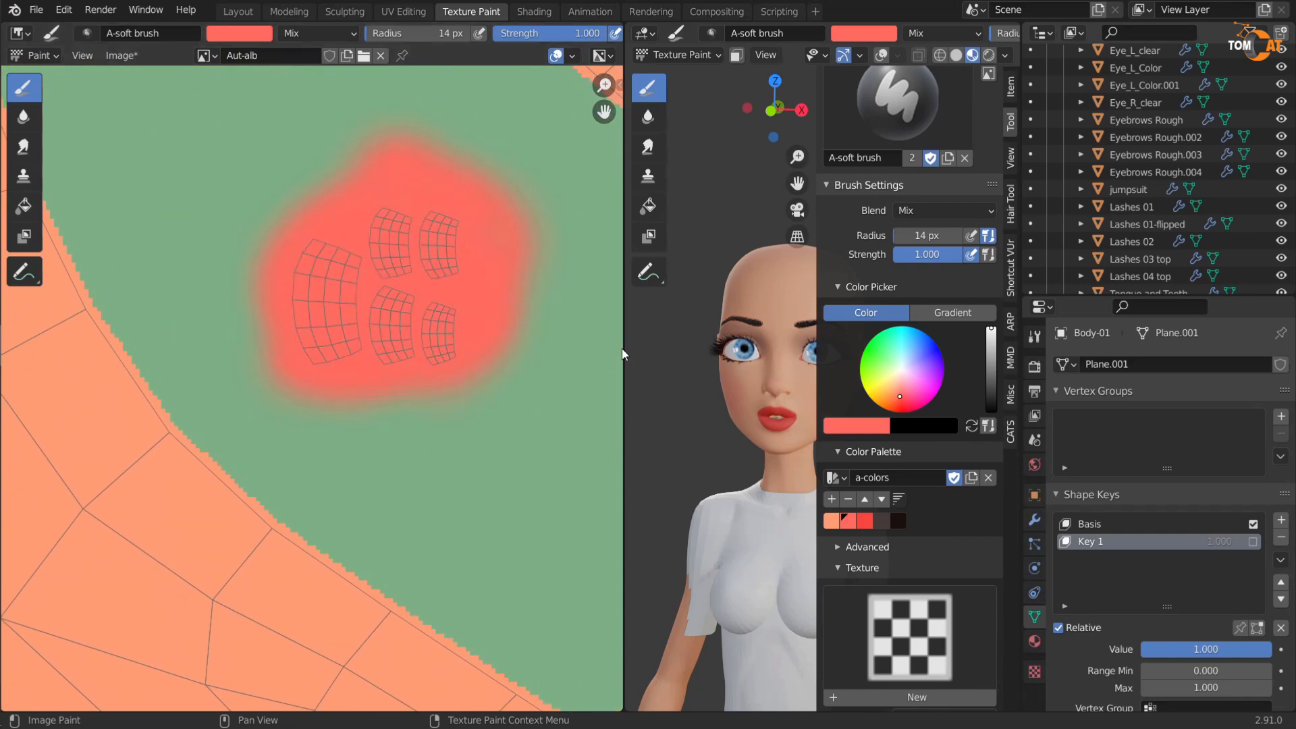
{"action": "left_click_drag", "start_coordinate": [626, 354], "coordinate": [442, 353]}
{"action": "left_click", "coordinate": [122, 55]}
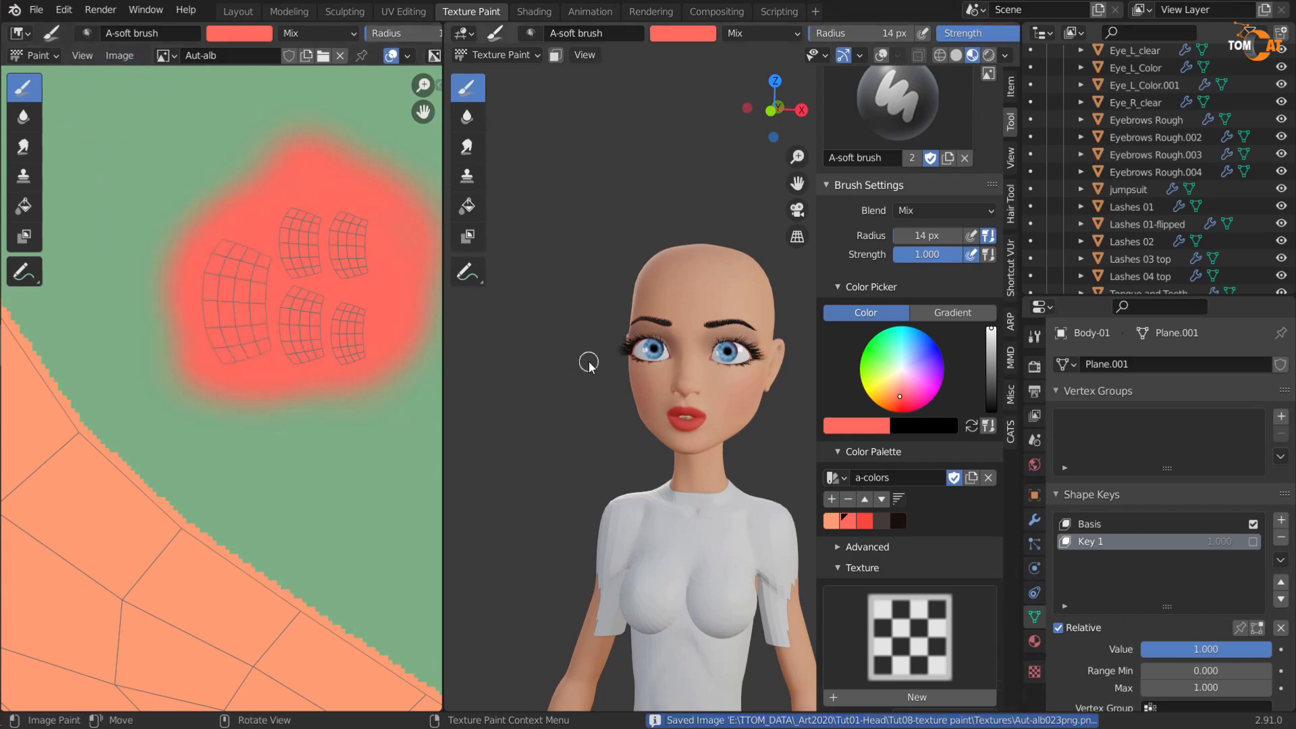
Step: Examine the painted fingernails on the character's hand from several angles in an enlarged 3D viewport
{"action": "scroll", "coordinate": [590, 356], "scroll_direction": "down", "scroll_amount": 6}
{"action": "middle_click_drag", "start_coordinate": [638, 513], "coordinate": [625, 413], "text": "shift"}
{"action": "middle_click_drag", "start_coordinate": [625, 413], "coordinate": [546, 463]}
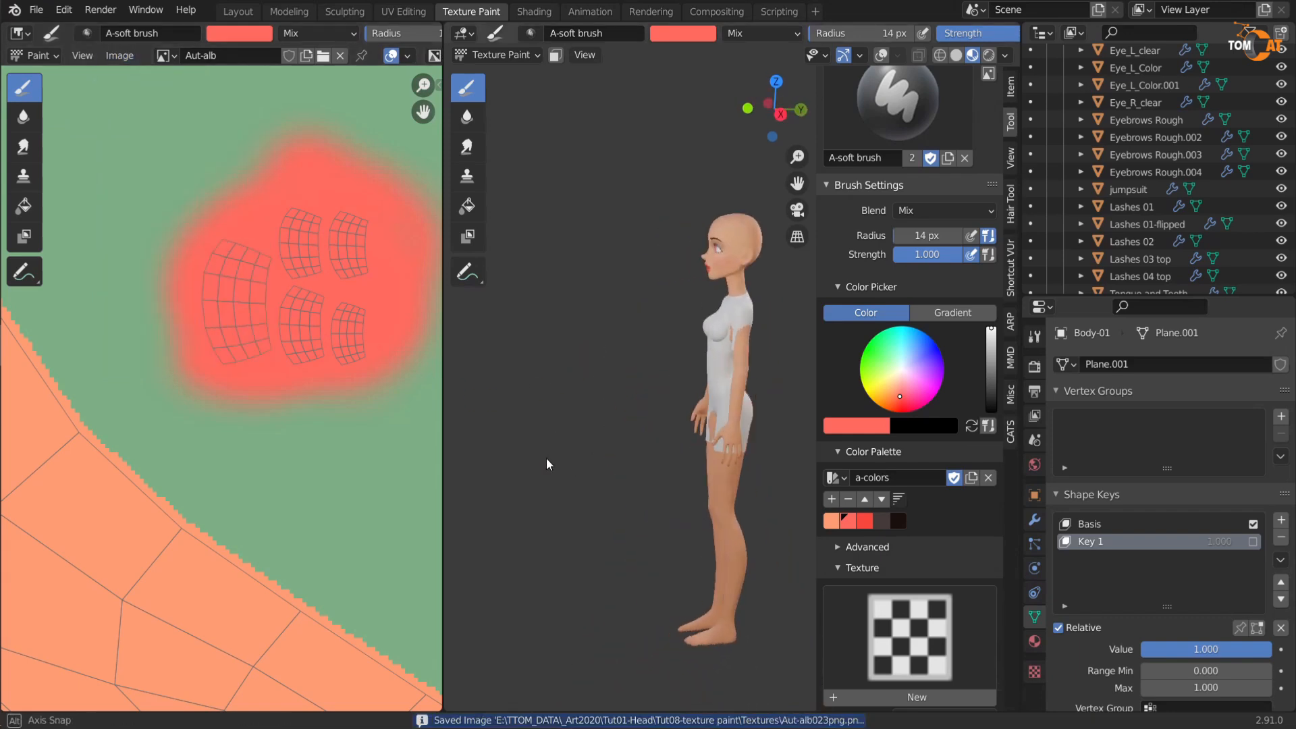
{"action": "scroll", "coordinate": [679, 398], "scroll_direction": "up", "scroll_amount": 5}
{"action": "middle_click_drag", "start_coordinate": [695, 452], "coordinate": [672, 337], "text": "shift"}
{"action": "scroll", "coordinate": [664, 401], "scroll_direction": "up", "scroll_amount": 2}
{"action": "scroll", "coordinate": [678, 317], "scroll_direction": "up", "scroll_amount": 4}
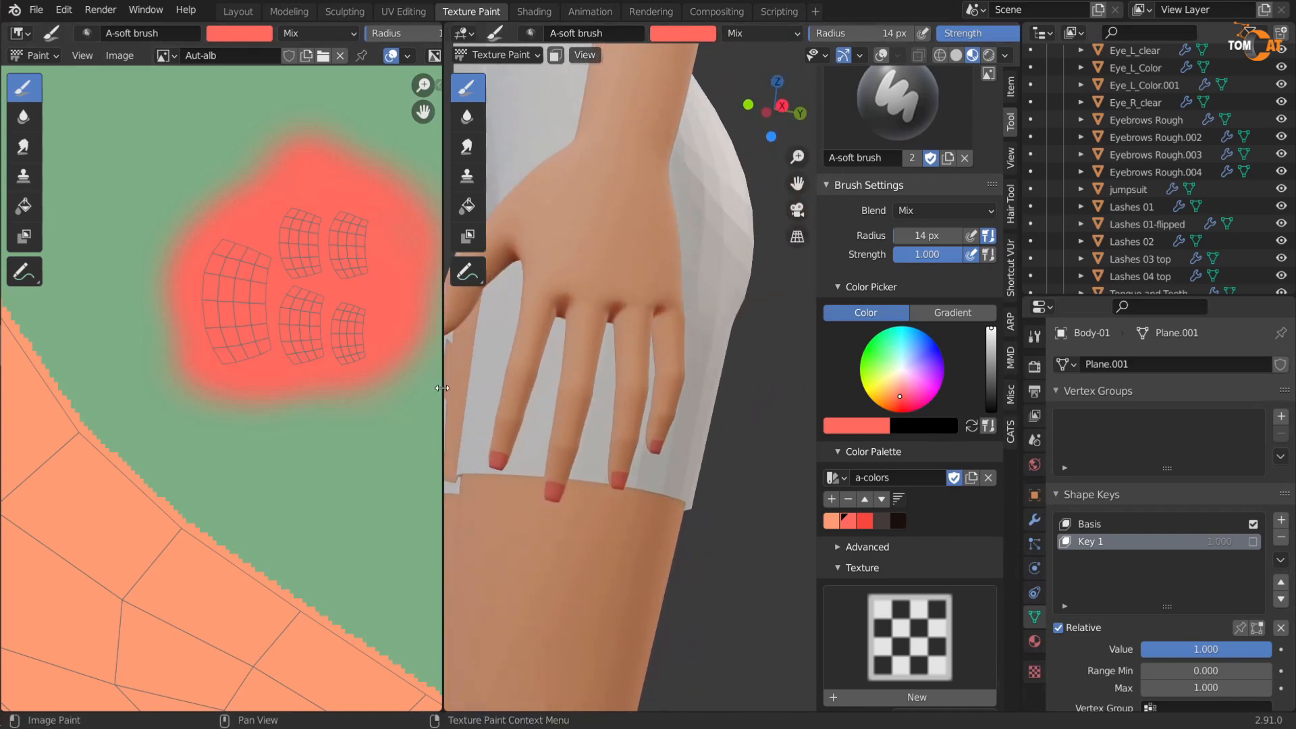
{"action": "left_click_drag", "start_coordinate": [442, 396], "coordinate": [229, 398]}
{"action": "middle_click_drag", "start_coordinate": [378, 412], "coordinate": [466, 413]}
{"action": "scroll", "coordinate": [464, 411], "scroll_direction": "up", "scroll_amount": 2}
{"action": "middle_click_drag", "start_coordinate": [387, 390], "coordinate": [523, 360], "text": "shift"}
{"action": "middle_click_drag", "start_coordinate": [523, 359], "coordinate": [309, 406]}
{"action": "scroll", "coordinate": [473, 399], "scroll_direction": "down", "scroll_amount": 2}
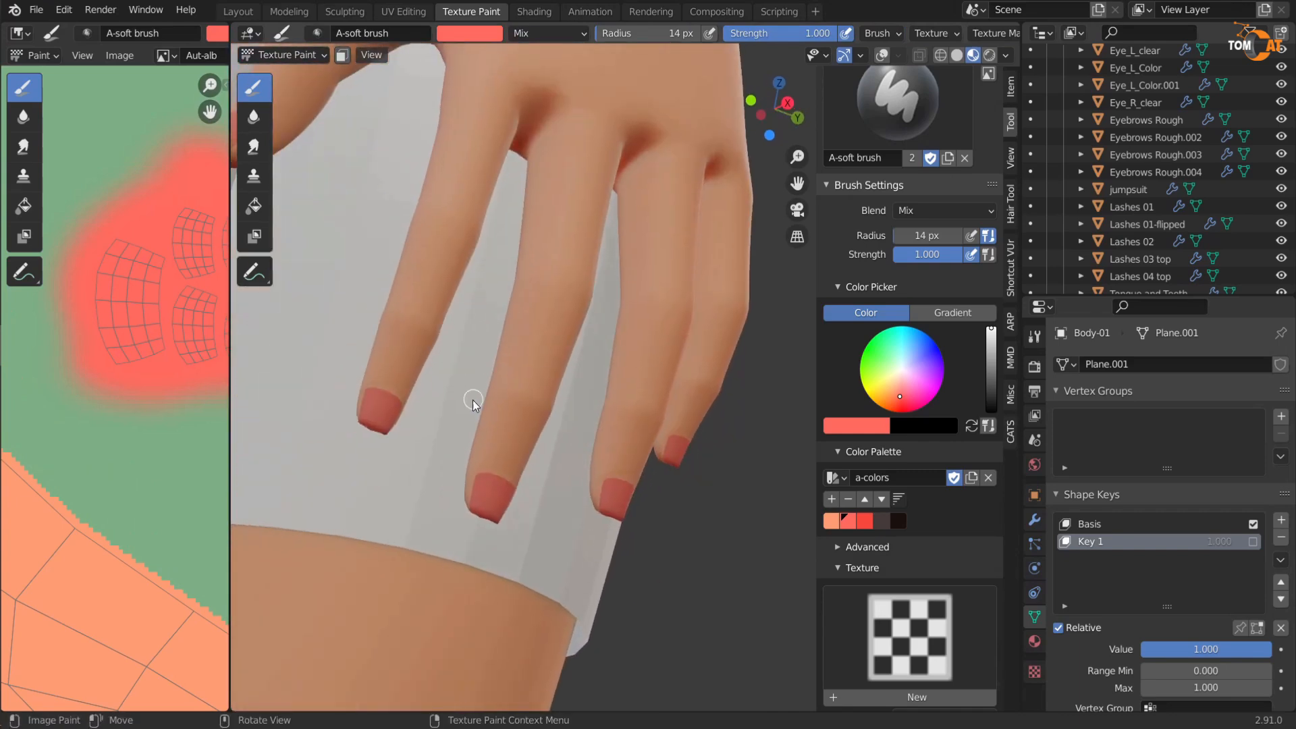
Step: Show the viewport overlays and frame a selected fingertip face in Edit Mode with the Key 1 shape key active
{"action": "key", "text": "Tab"}
{"action": "key", "text": "Tab"}
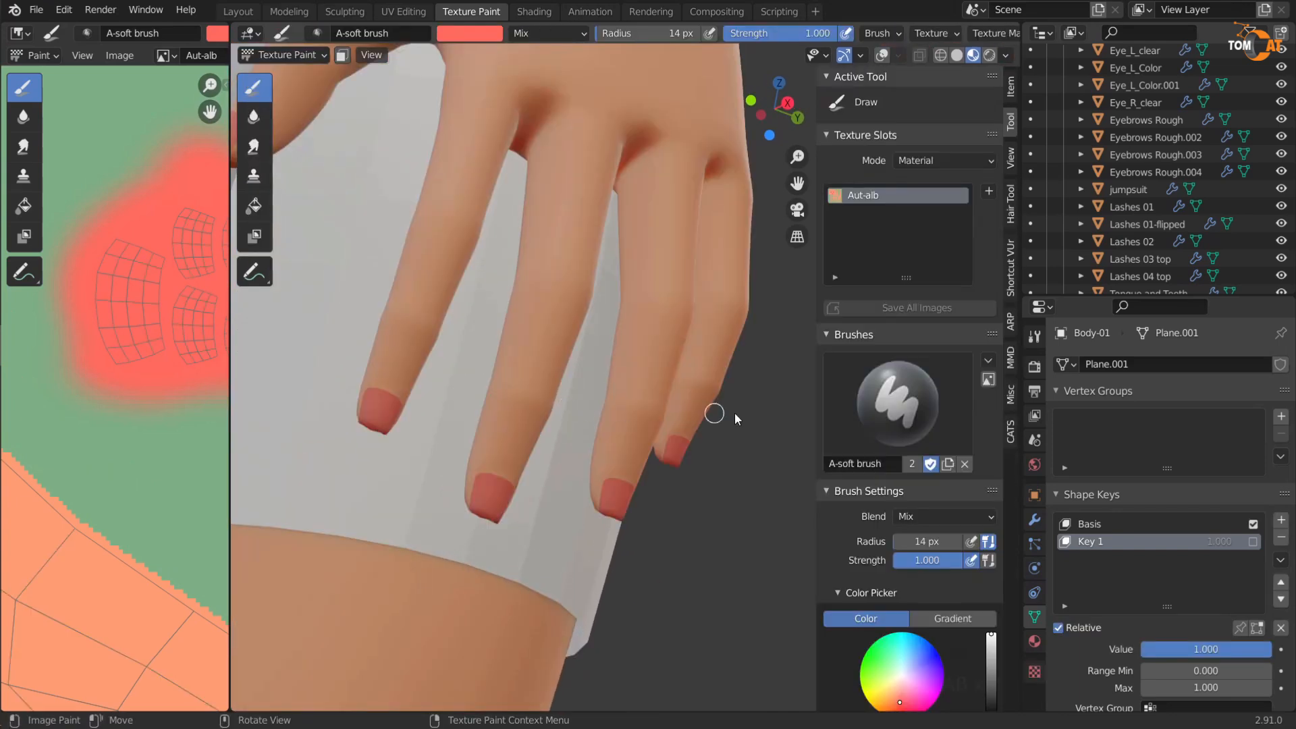
{"action": "key", "text": "shift+alt+z"}
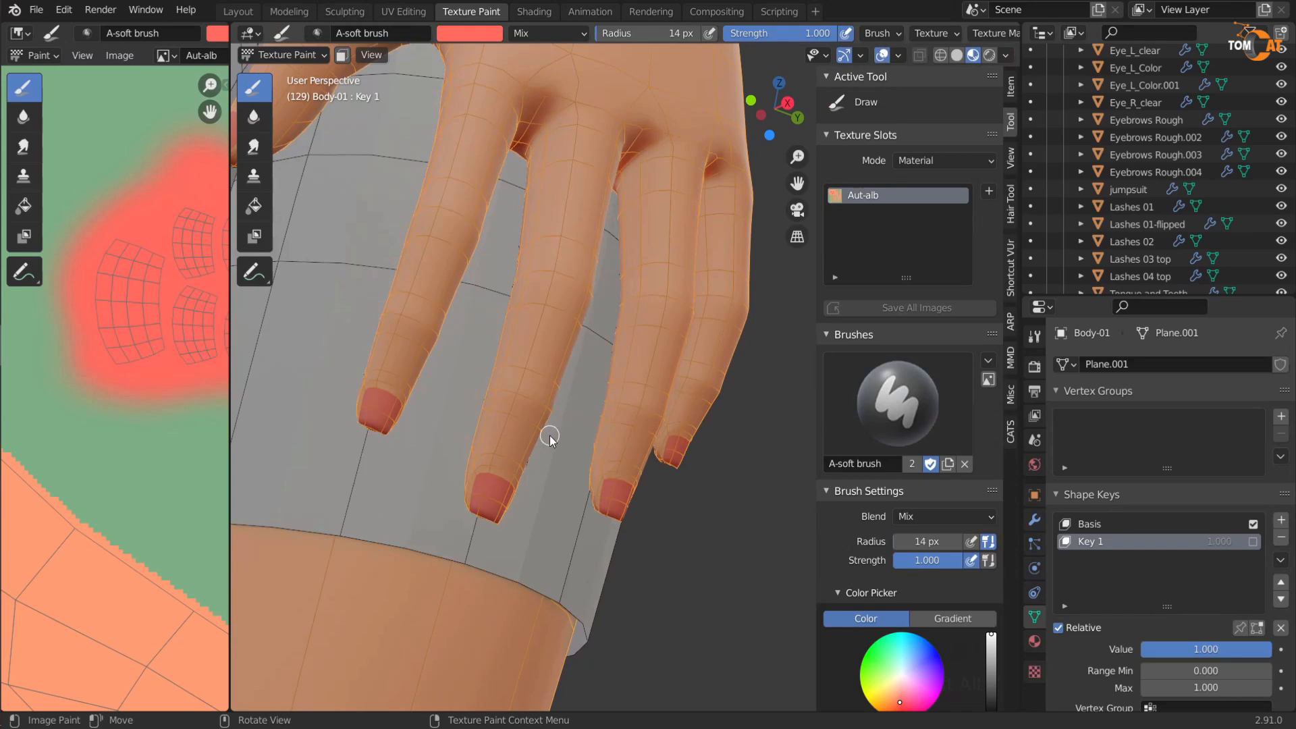
{"action": "key", "text": "Tab"}
{"action": "scroll", "coordinate": [553, 450], "scroll_direction": "down", "scroll_amount": 6}
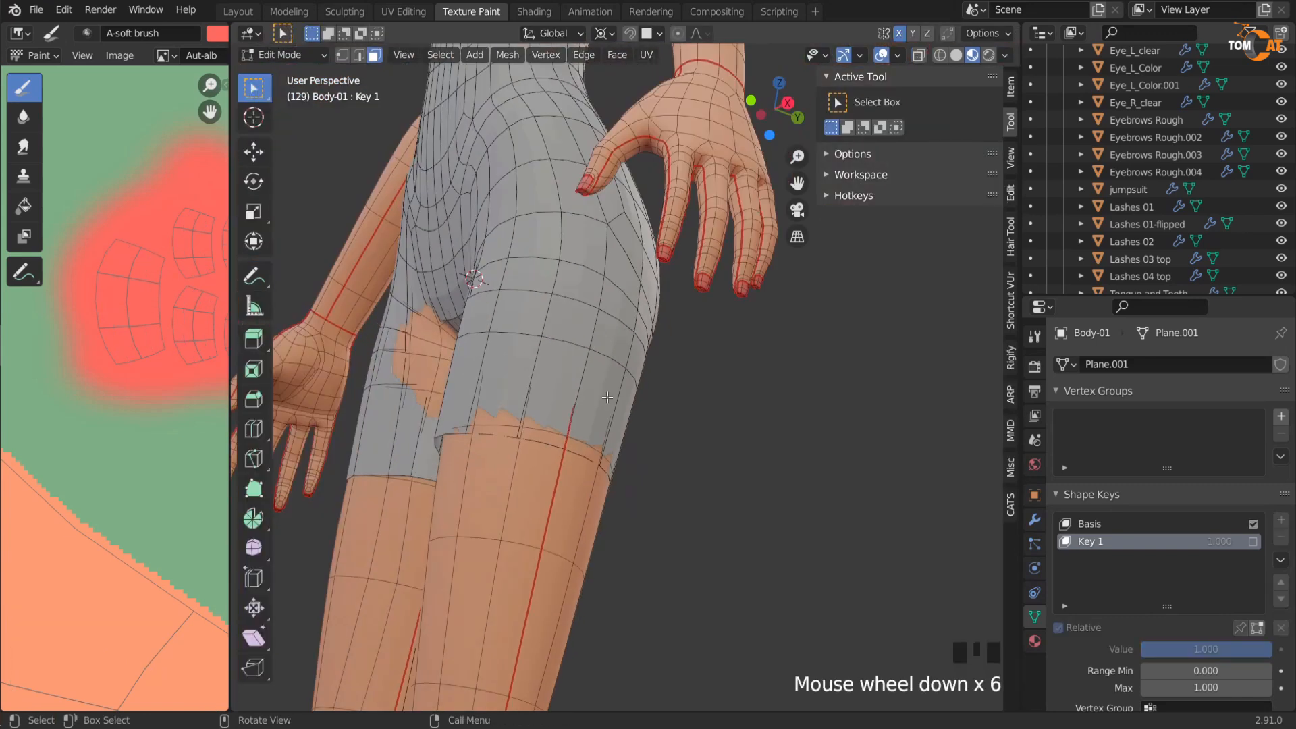
{"action": "left_click", "coordinate": [702, 268]}
{"action": "key", "text": "KP_Decimal"}
{"action": "middle_click_drag", "start_coordinate": [741, 352], "coordinate": [625, 421]}
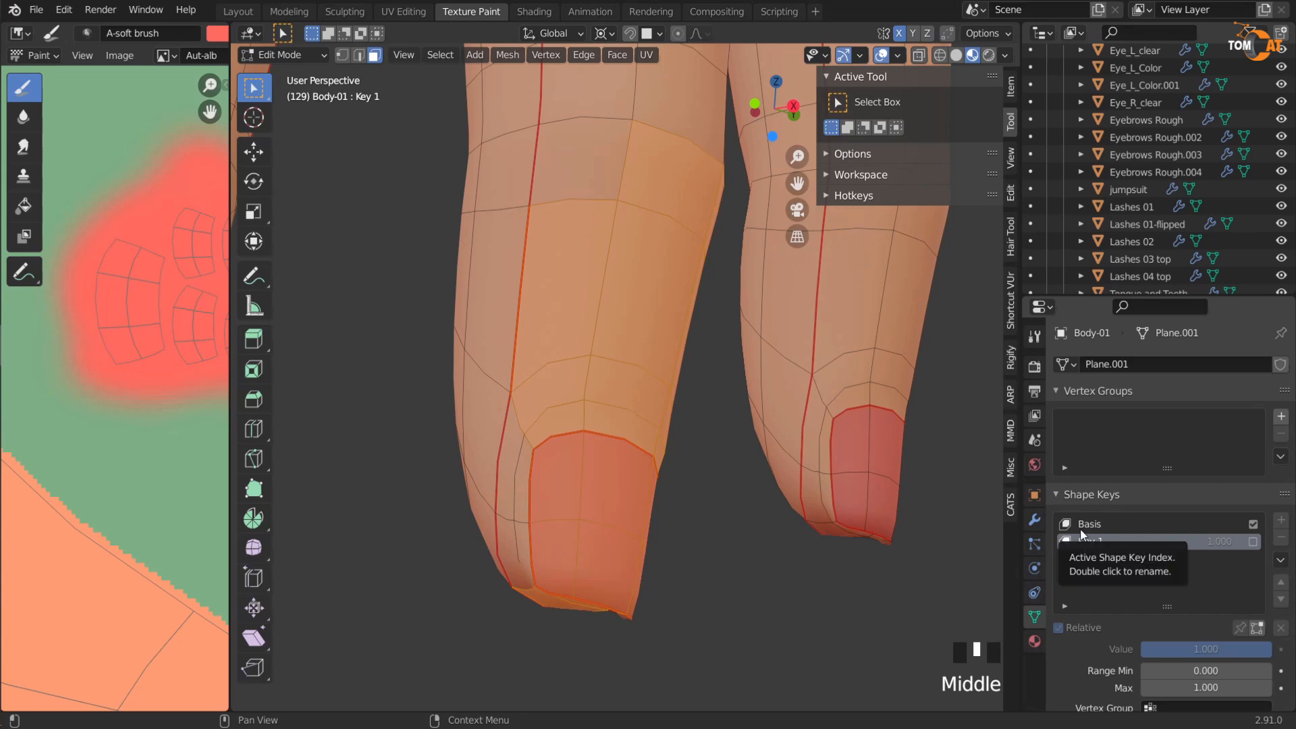
Step: Compare the body's arm pose in Edit Mode and Texture Paint mode between the Key 1 and Basis shape keys
{"action": "scroll", "coordinate": [1091, 544], "scroll_direction": "down", "scroll_amount": 2}
{"action": "scroll", "coordinate": [685, 468], "scroll_direction": "down", "scroll_amount": 8}
{"action": "middle_click_drag", "start_coordinate": [685, 468], "coordinate": [709, 480]}
{"action": "scroll", "coordinate": [680, 469], "scroll_direction": "down", "scroll_amount": 6}
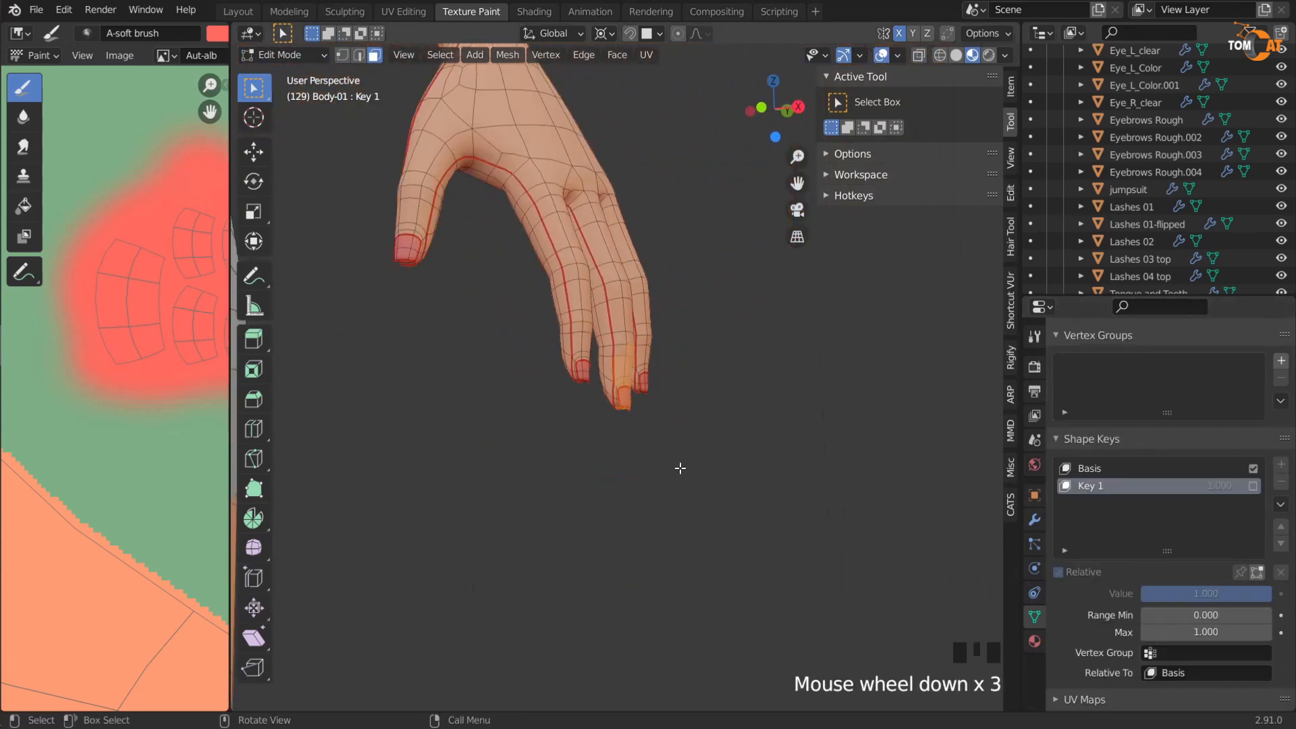
{"action": "scroll", "coordinate": [1107, 526], "scroll_direction": "up", "scroll_amount": 2}
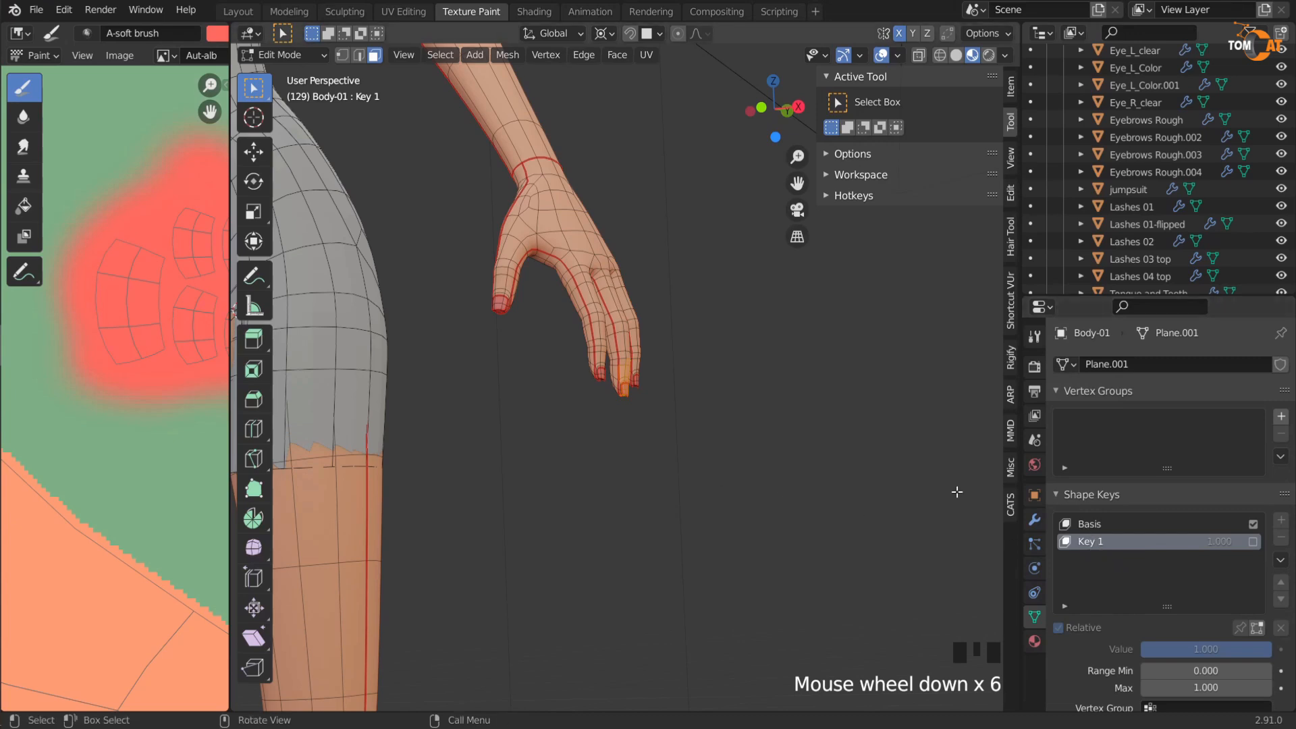
{"action": "scroll", "coordinate": [566, 384], "scroll_direction": "down", "scroll_amount": 4}
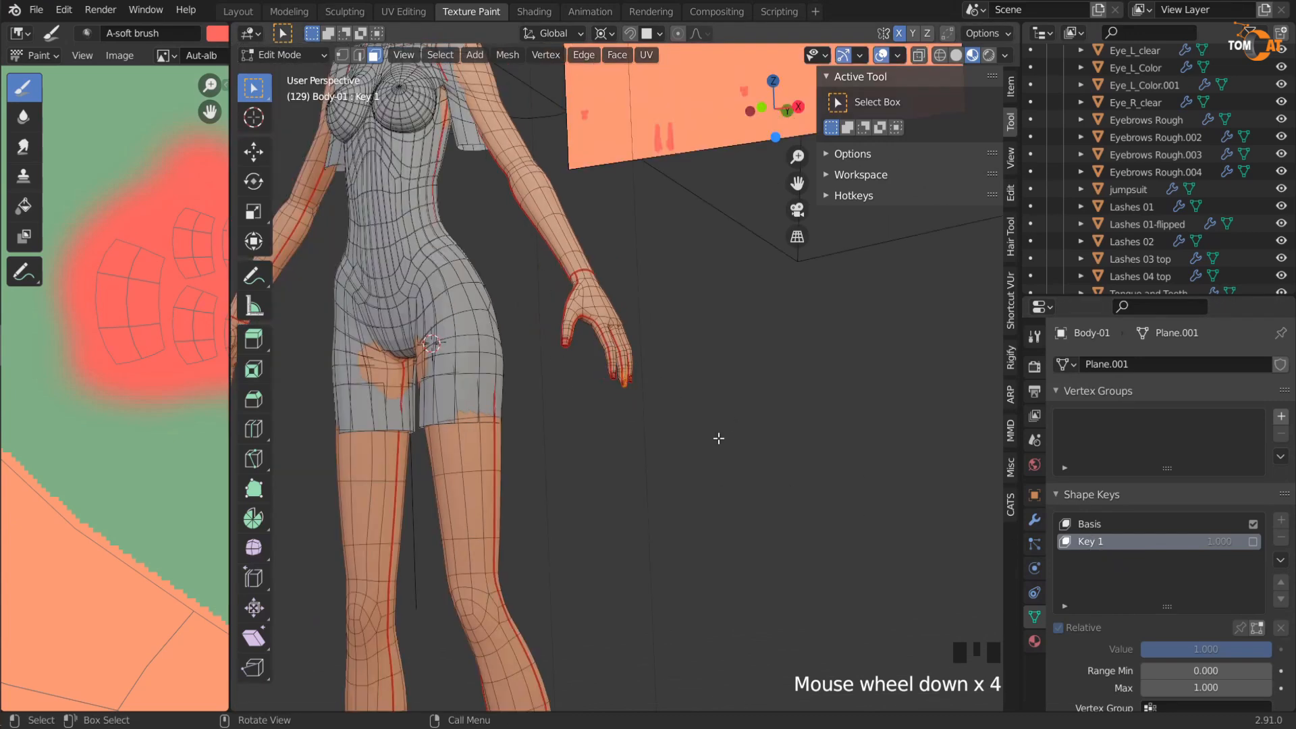
{"action": "key", "text": "Tab"}
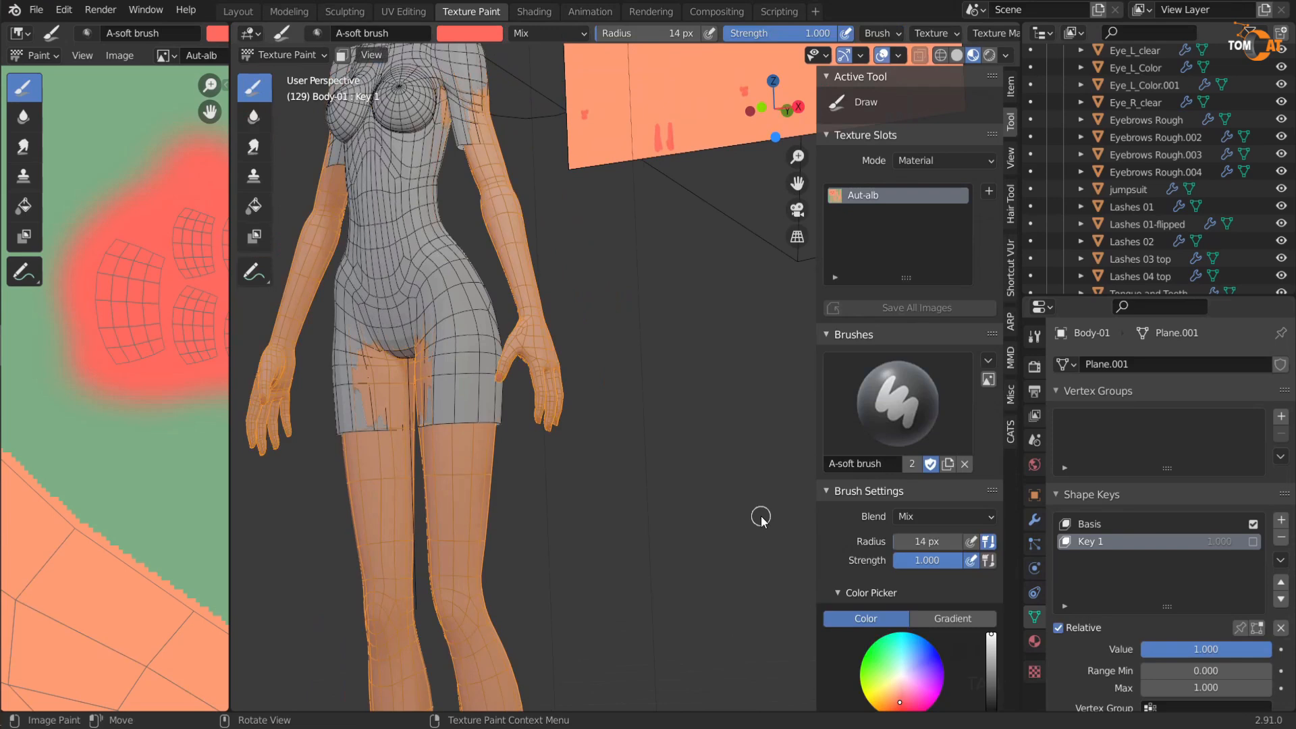
{"action": "left_click", "coordinate": [1088, 524]}
{"action": "key", "text": "Tab"}
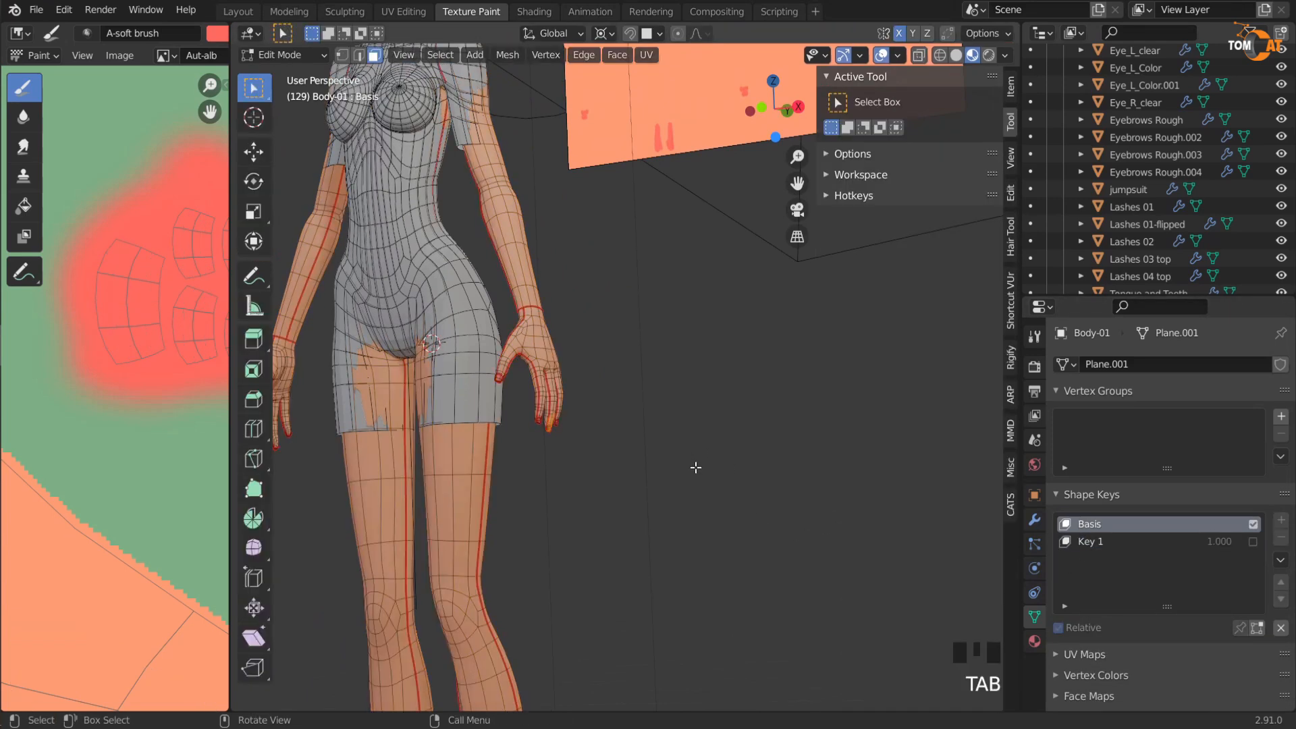
{"action": "key", "text": "Tab"}
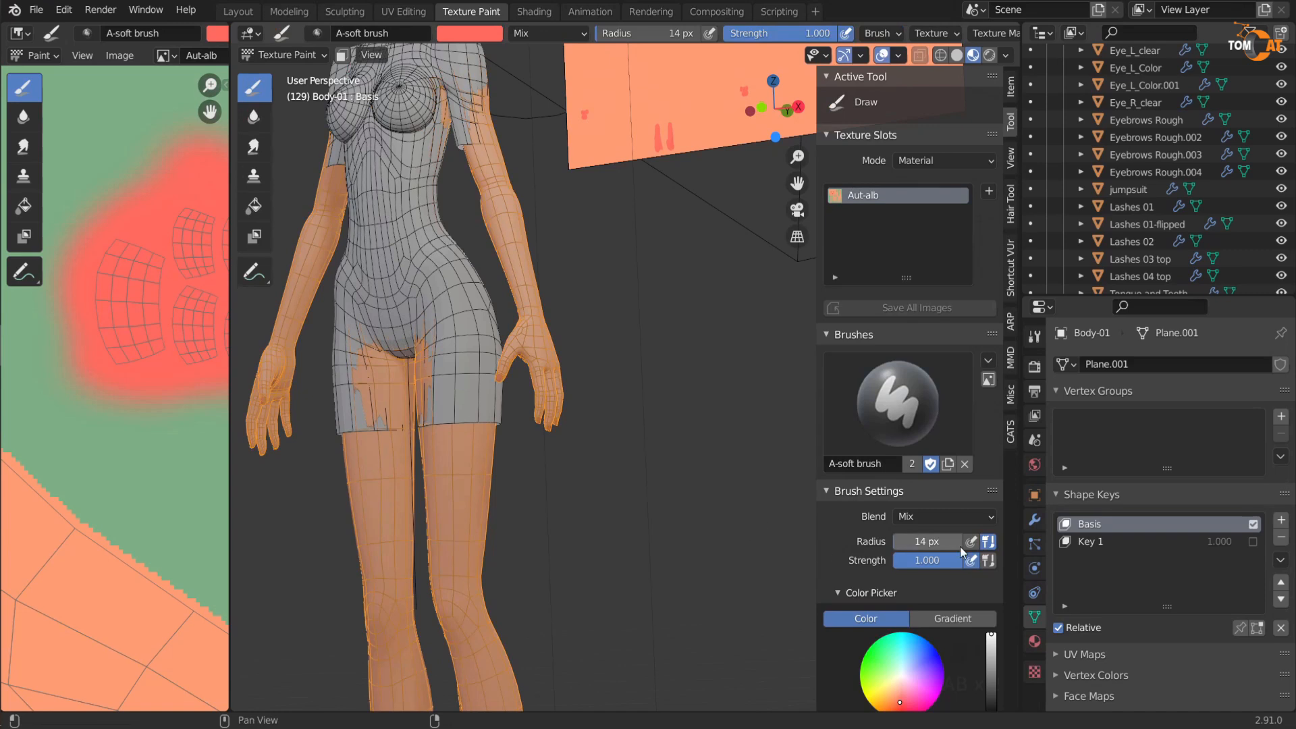
{"action": "left_click", "coordinate": [1083, 541]}
{"action": "key", "text": "Tab"}
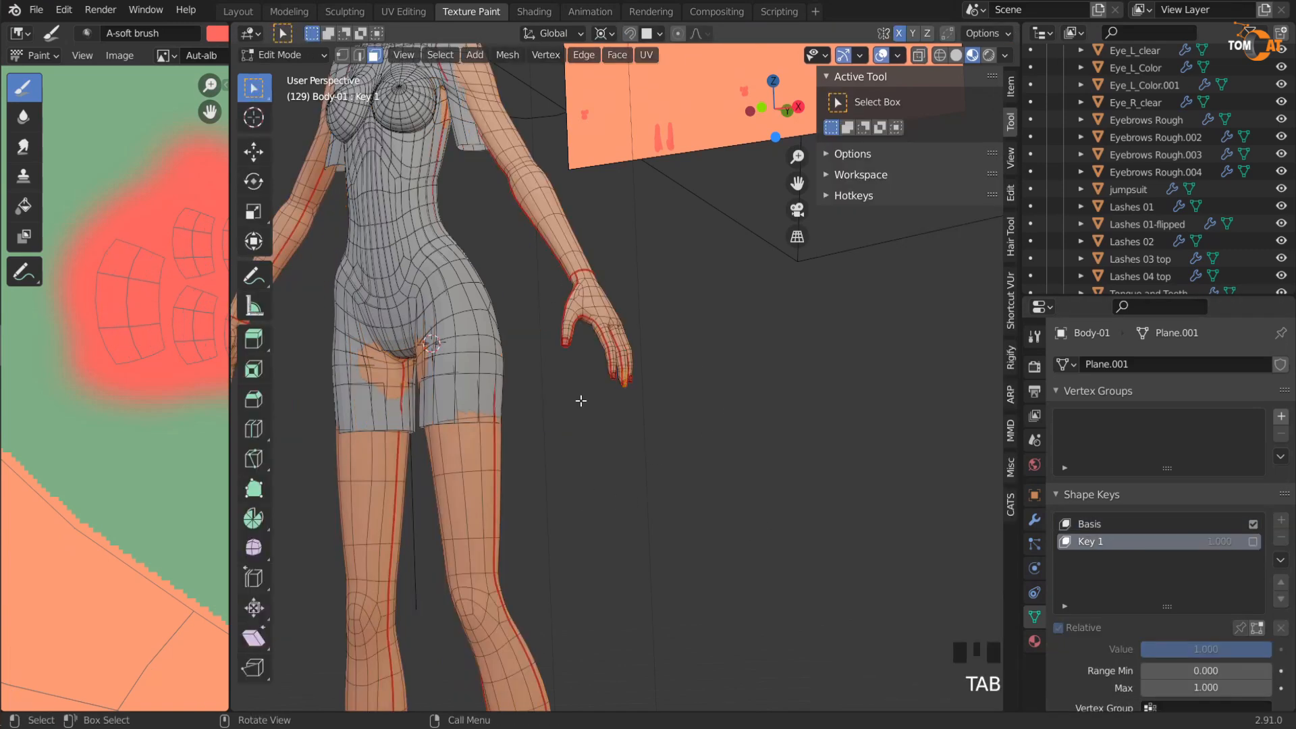
{"action": "key", "text": "Tab"}
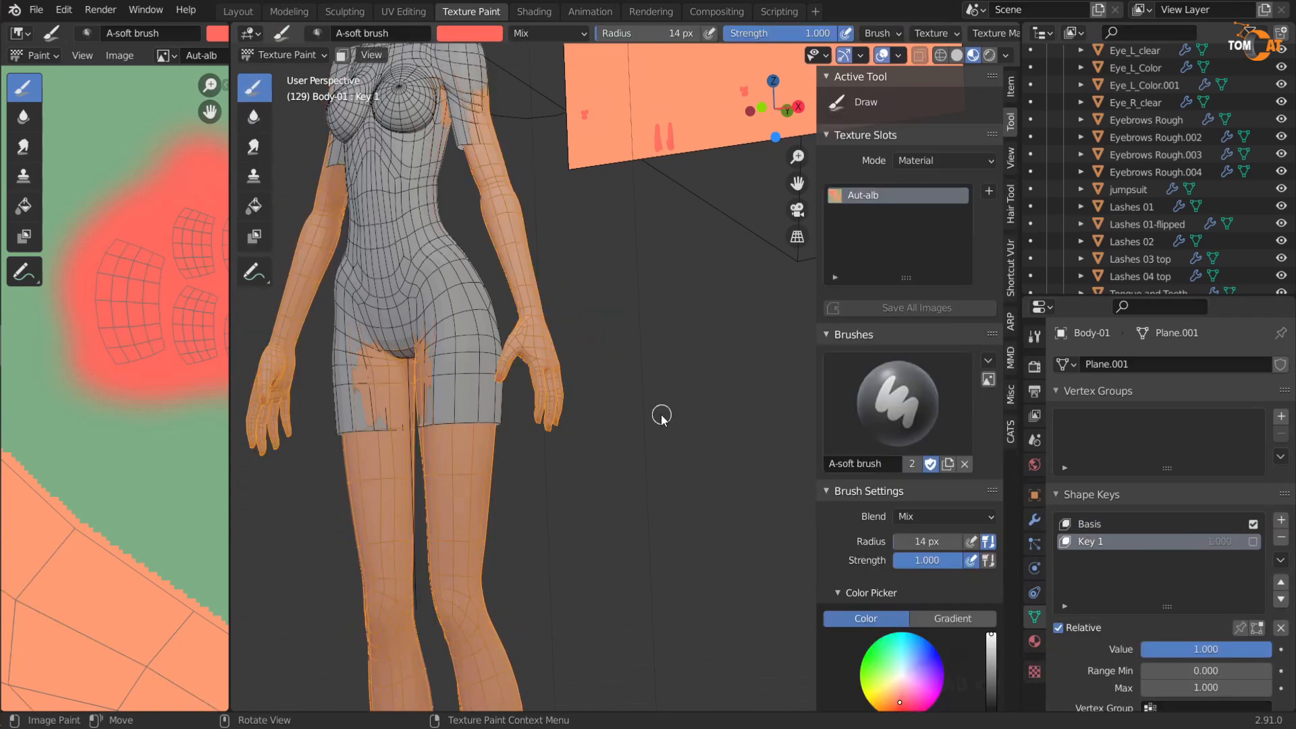
Step: Activate the Basis shape key and frame a fingertip selected in Edit Mode for texture painting, with overlays hidden
{"action": "left_click", "coordinate": [1116, 524]}
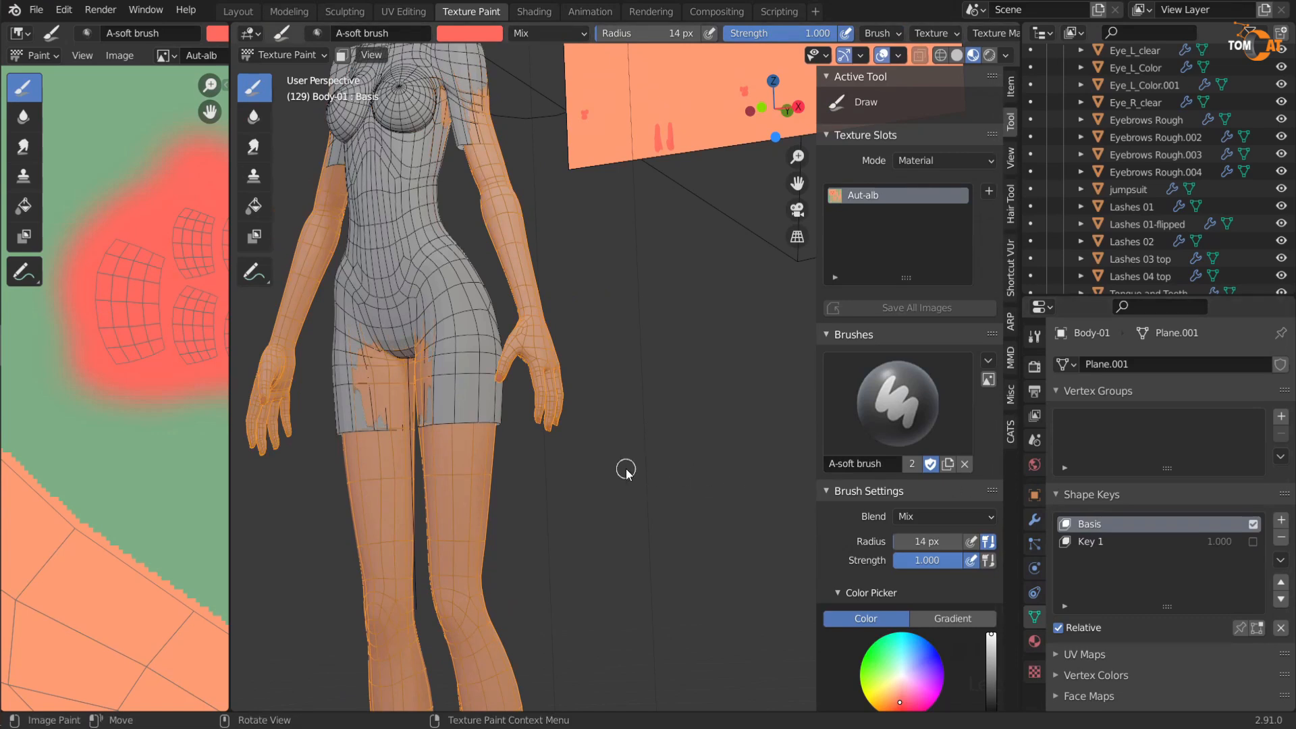
{"action": "key", "text": "Tab"}
{"action": "left_click", "coordinate": [536, 408]}
{"action": "key", "text": "KP_Decimal"}
{"action": "key", "text": "Tab"}
{"action": "middle_click_drag", "start_coordinate": [597, 366], "coordinate": [591, 534]}
{"action": "key", "text": "shift+alt+z"}
{"action": "scroll", "coordinate": [496, 448], "scroll_direction": "up", "scroll_amount": 2}
Step: Choose the Soften brush for the fingernail and set its radius to 37 px
{"action": "left_click", "coordinate": [255, 122]}
{"action": "mouse_move", "coordinate": [415, 251]}
{"action": "middle_mouse_down"}
{"action": "mouse_move", "coordinate": [581, 476]}
{"action": "mouse_move", "coordinate": [501, 494]}
{"action": "mouse_move", "coordinate": [473, 479]}
{"action": "middle_mouse_up"}
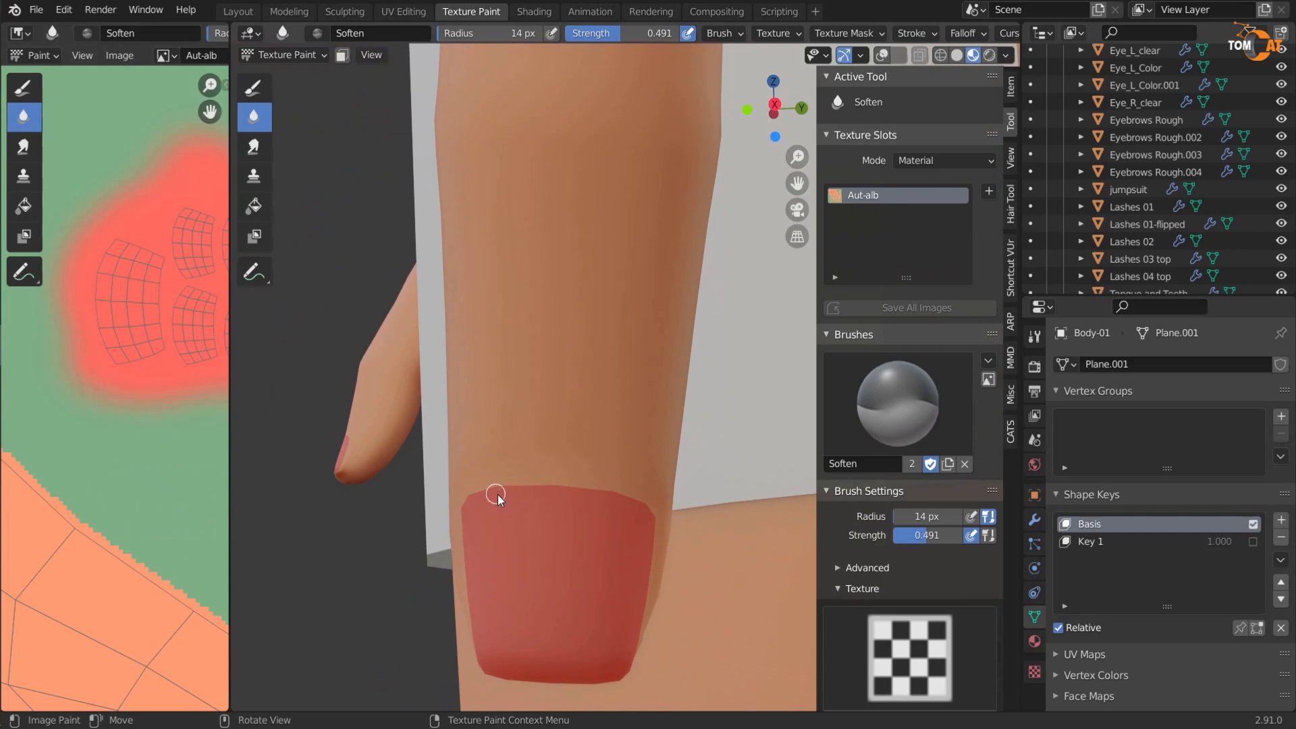
{"action": "key", "text": "f"}
{"action": "left_click", "coordinate": [550, 448]}
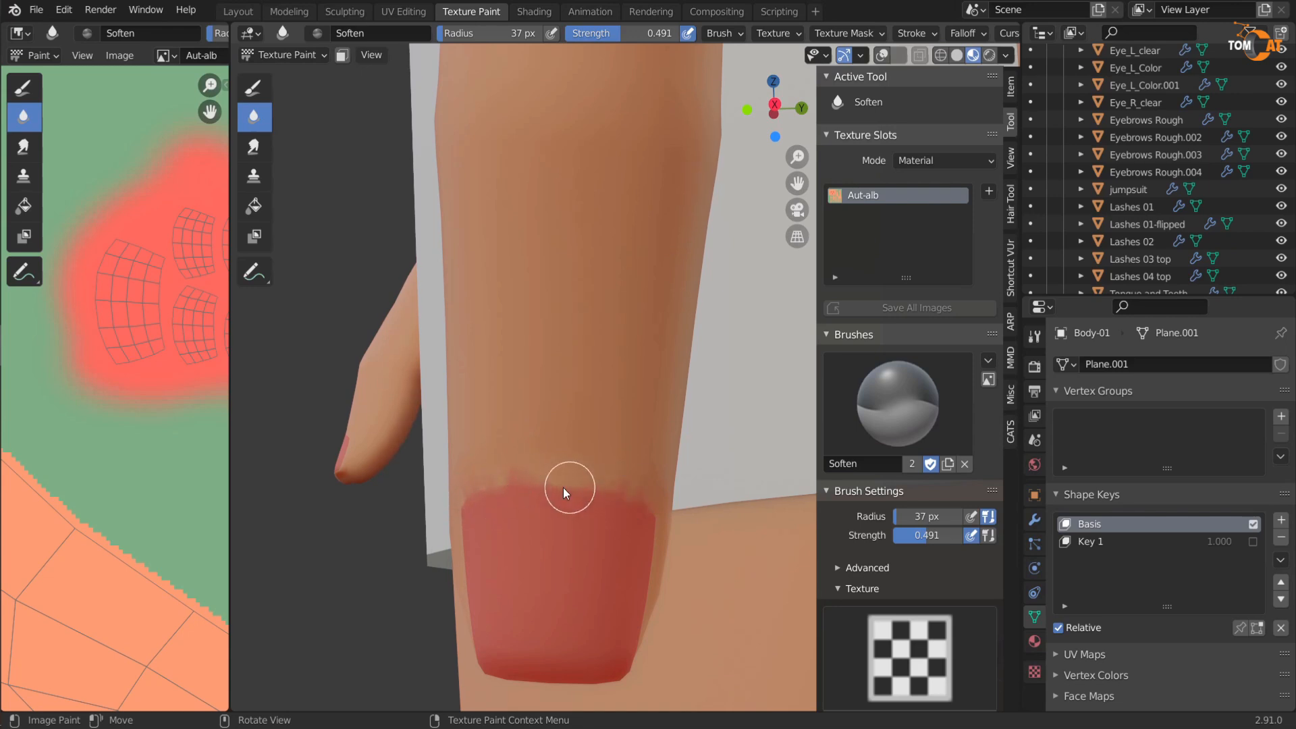
Step: Try softening the nail's cuticle edge and undo the stroke along with a stray colour sample
{"action": "left_click_drag", "start_coordinate": [499, 491], "coordinate": [502, 485]}
{"action": "key", "text": "ctrl+z"}
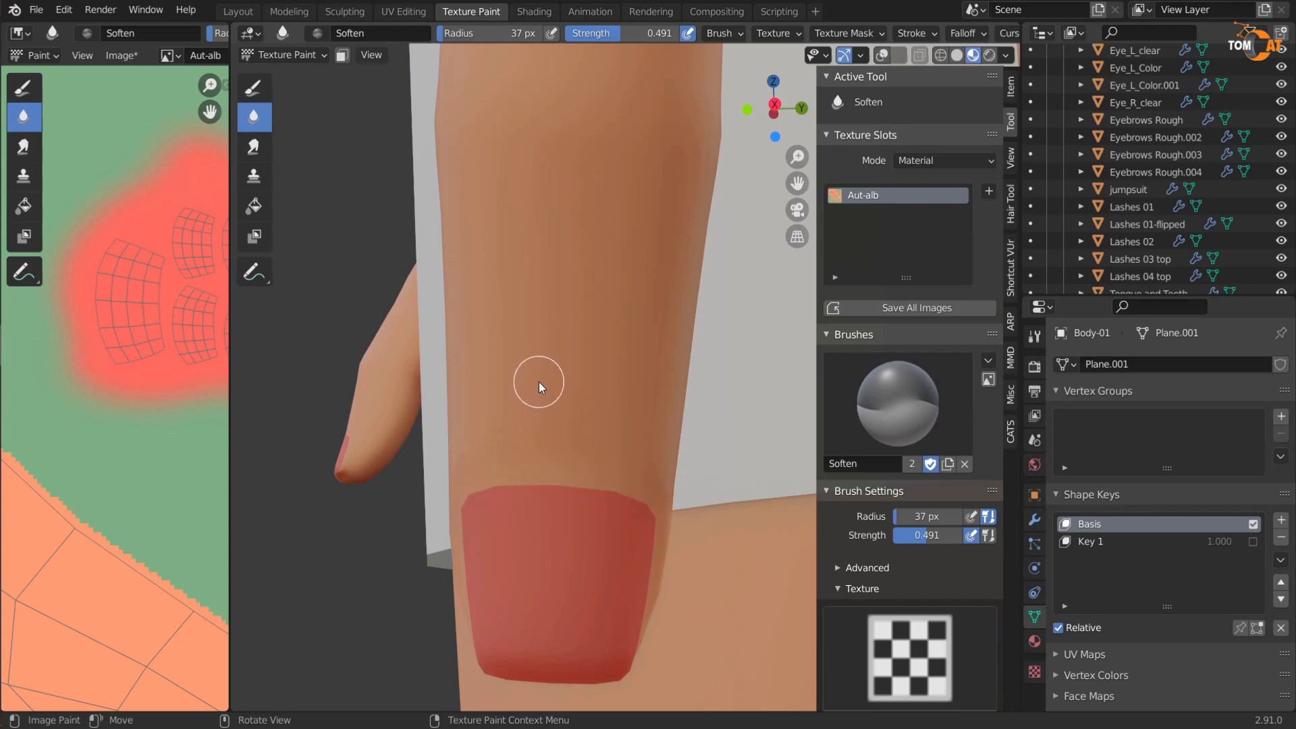
{"action": "scroll", "coordinate": [537, 384], "scroll_direction": "down", "scroll_amount": 5}
{"action": "scroll", "coordinate": [520, 443], "scroll_direction": "down", "scroll_amount": 2}
{"action": "scroll", "coordinate": [118, 450], "scroll_direction": "down", "scroll_amount": 4}
{"action": "middle_click_drag", "start_coordinate": [117, 451], "coordinate": [95, 464]}
{"action": "scroll", "coordinate": [516, 471], "scroll_direction": "up", "scroll_amount": 6}
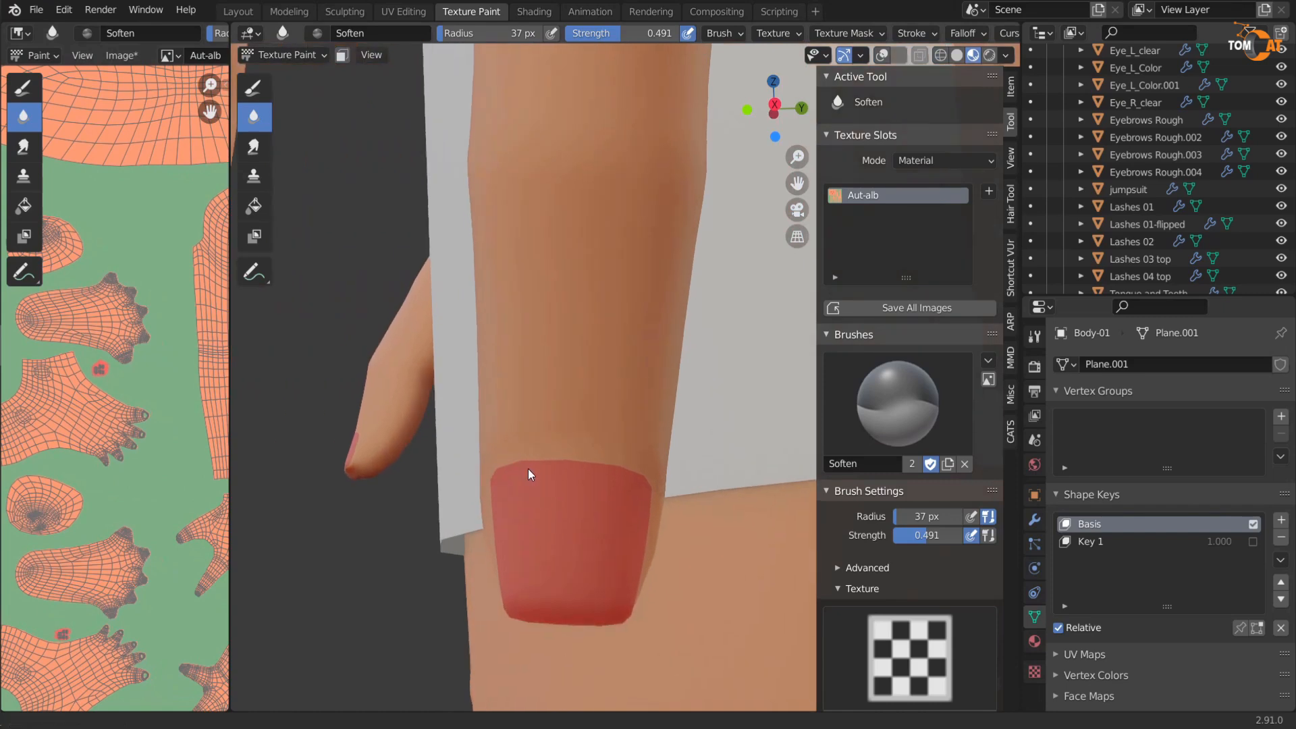
{"action": "scroll", "coordinate": [526, 337], "scroll_direction": "up", "scroll_amount": 2}
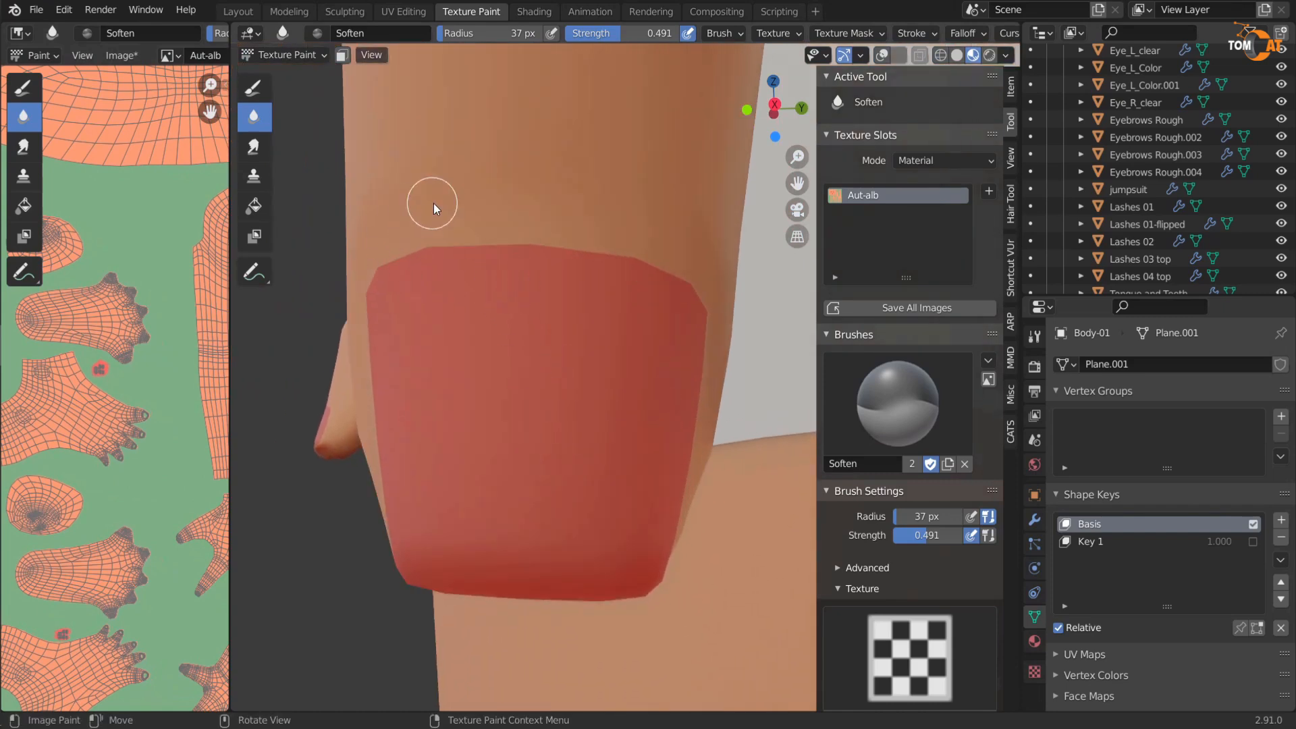
{"action": "key", "text": "s"}
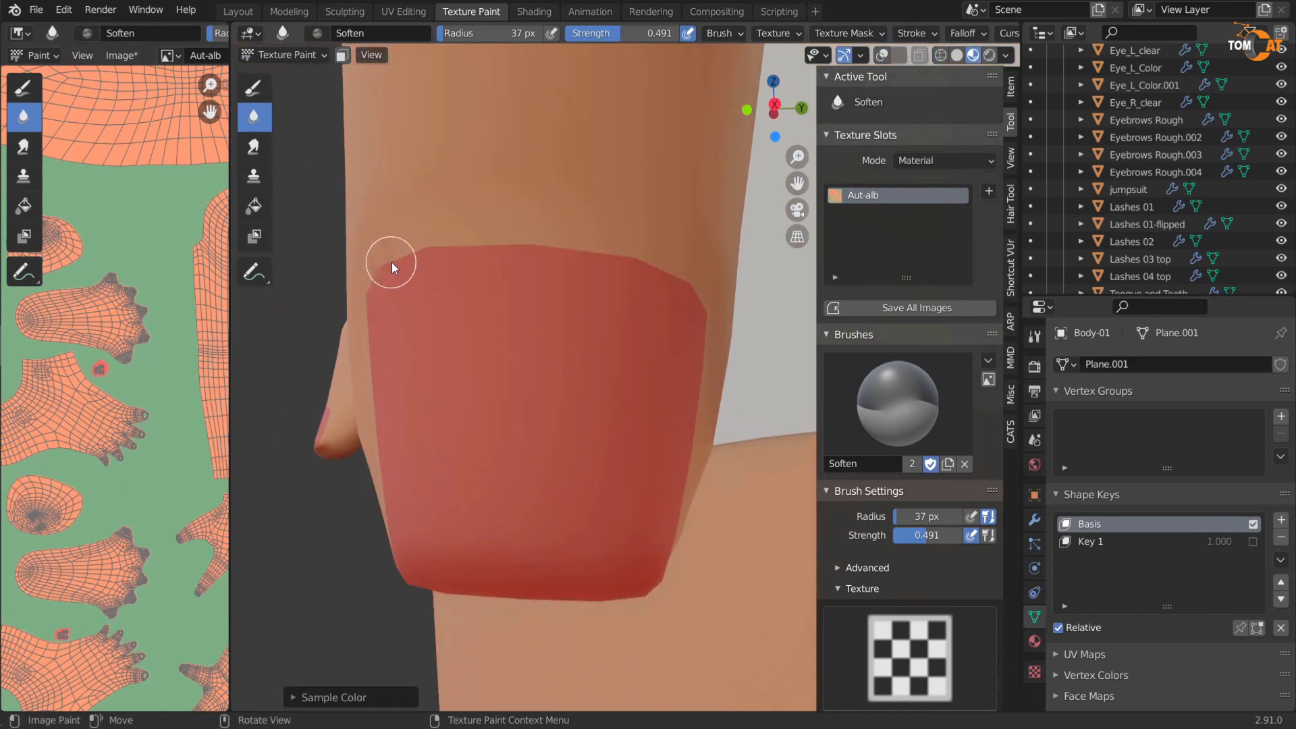
{"action": "key", "text": "ctrl+z"}
Step: Soften the nail's cuticle edge and raise the Soften brush strength to 1.000
{"action": "key", "text": "s"}
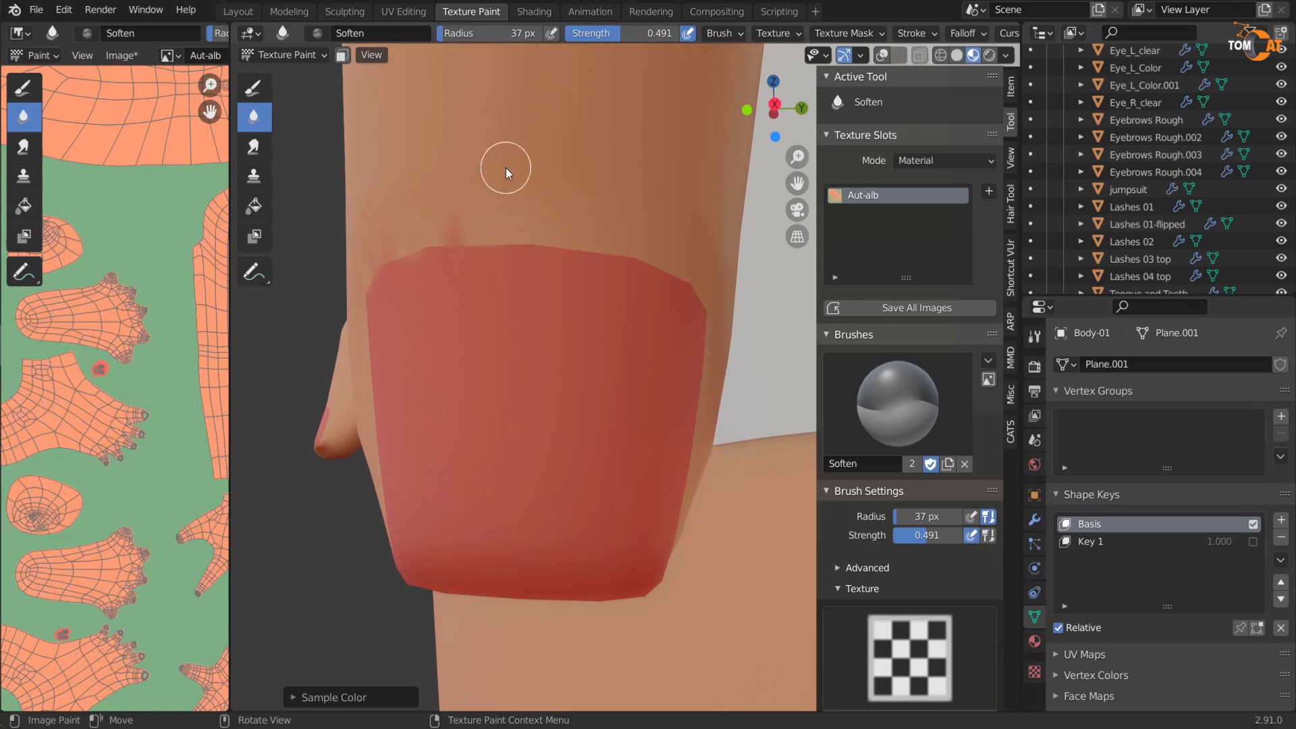
{"action": "mouse_move", "coordinate": [375, 279]}
{"action": "left_mouse_down"}
{"action": "mouse_move", "coordinate": [454, 236]}
{"action": "mouse_move", "coordinate": [594, 260]}
{"action": "left_mouse_up"}
{"action": "left_click_drag", "start_coordinate": [628, 35], "coordinate": [678, 35]}
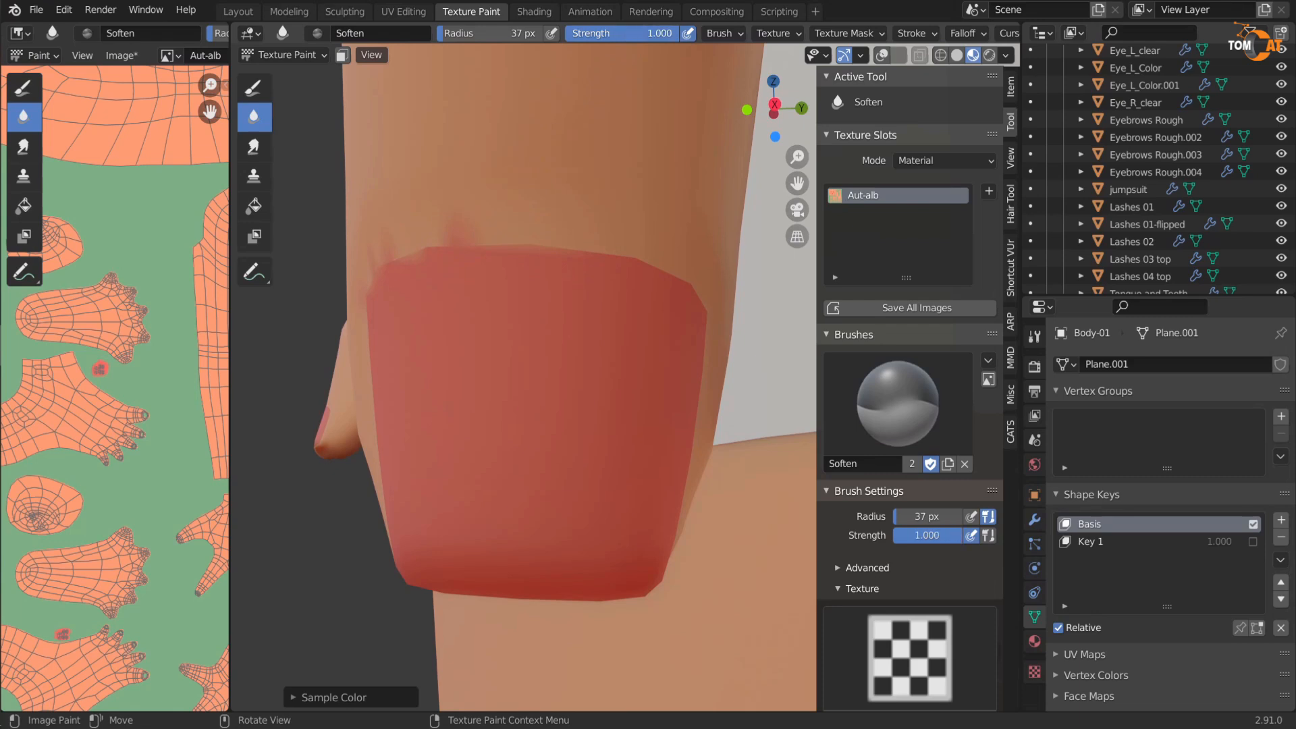
Step: Paint sampled skin tone around the nail's cuticle and side edges with the A-soft brush
{"action": "left_click", "coordinate": [260, 90]}
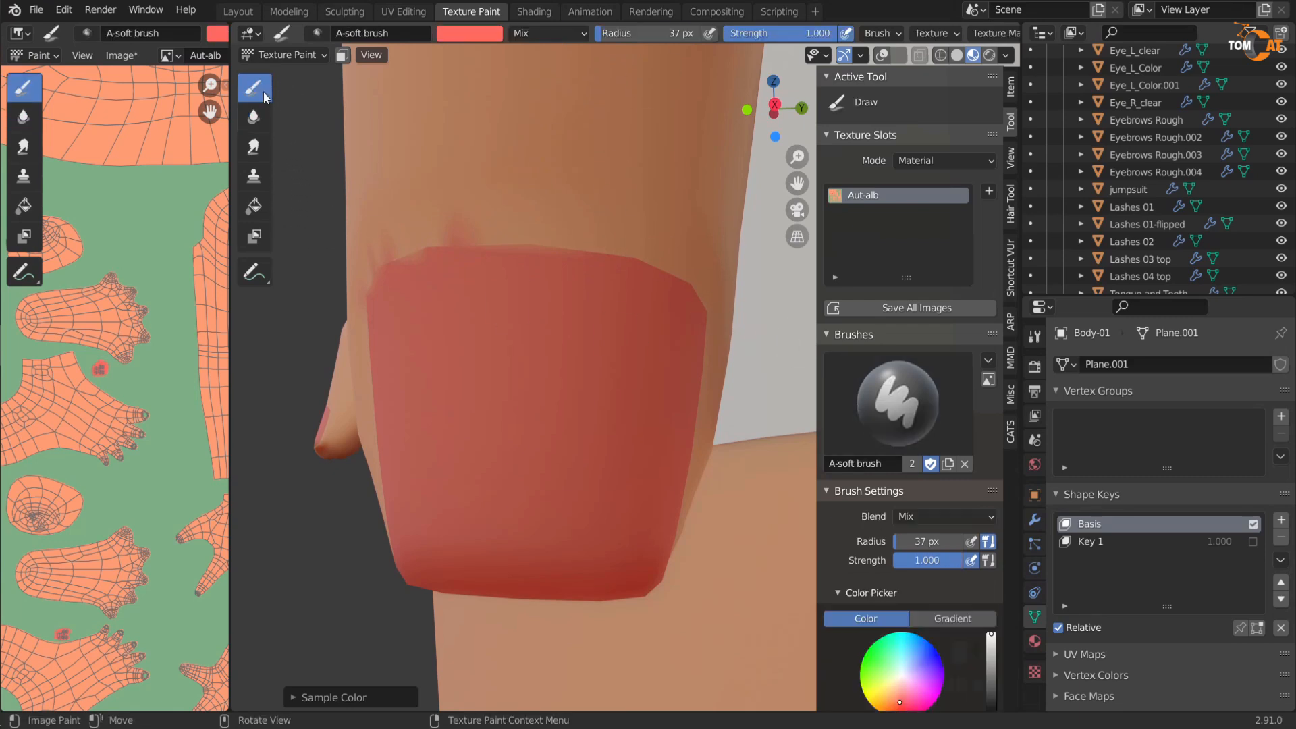
{"action": "key", "text": "s"}
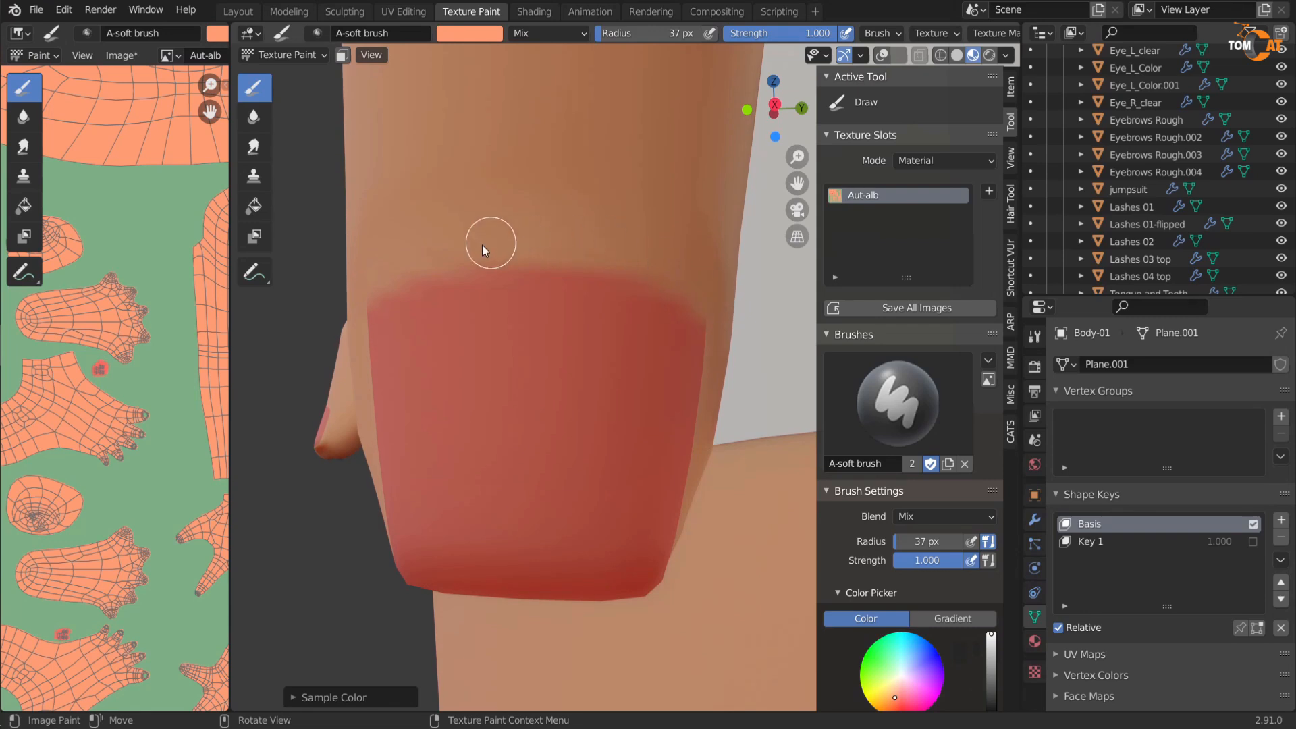
{"action": "mouse_move", "coordinate": [557, 314]}
{"action": "middle_mouse_down"}
{"action": "mouse_move", "coordinate": [358, 243]}
{"action": "mouse_move", "coordinate": [451, 398]}
{"action": "mouse_move", "coordinate": [487, 370]}
{"action": "middle_mouse_up"}
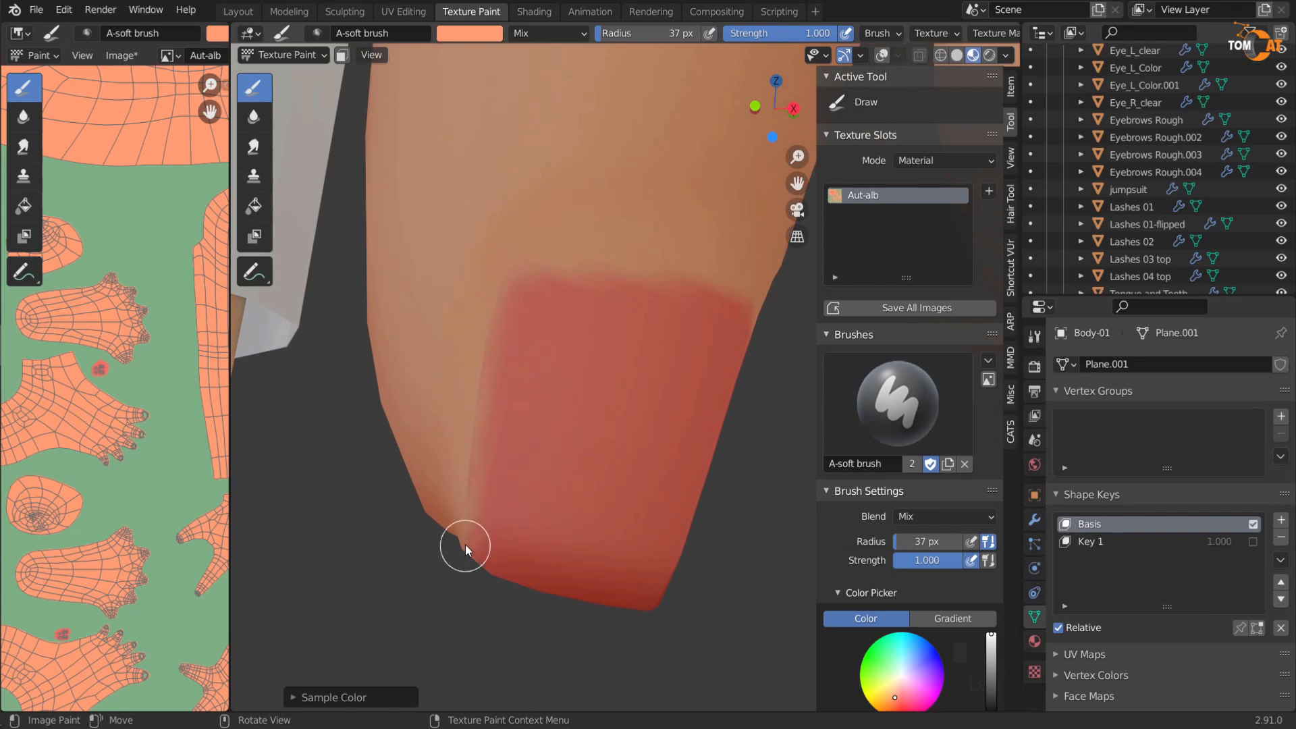
{"action": "middle_click_drag", "start_coordinate": [519, 234], "coordinate": [309, 317]}
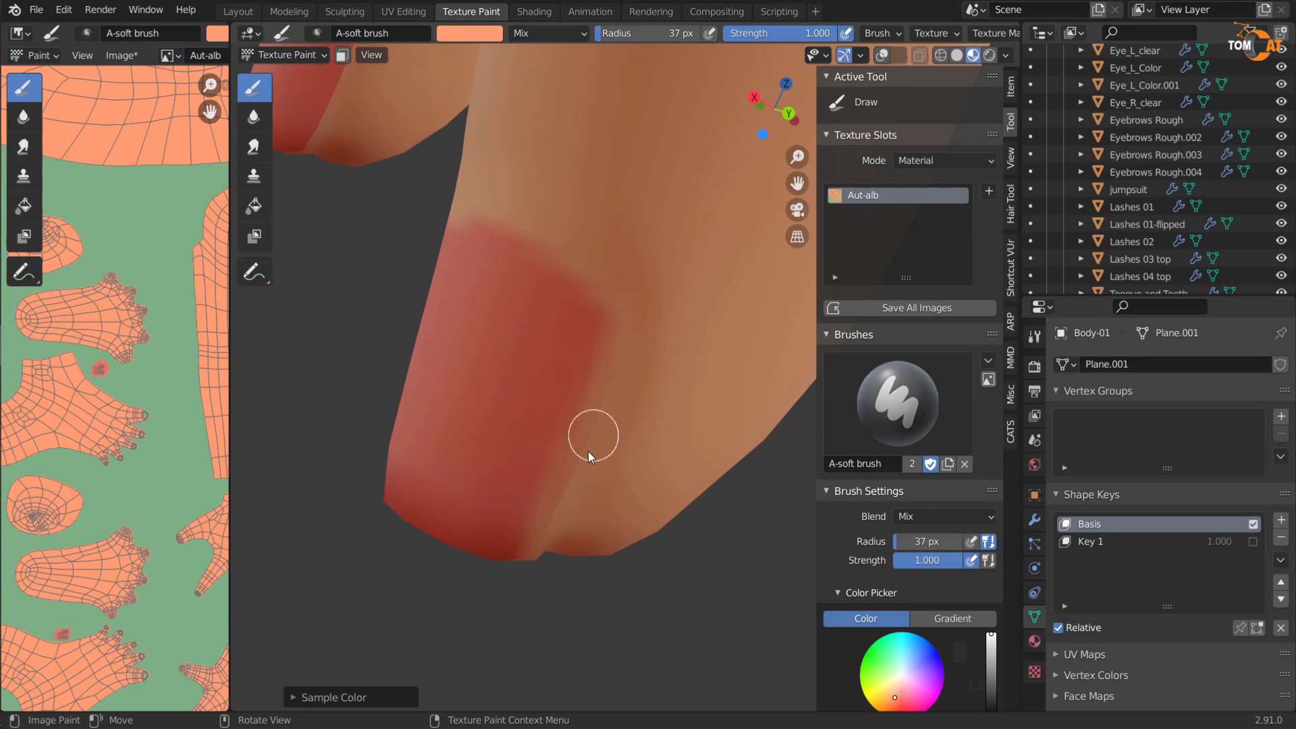
{"action": "mouse_move", "coordinate": [513, 582]}
{"action": "middle_mouse_down"}
{"action": "mouse_move", "coordinate": [436, 507]}
{"action": "mouse_move", "coordinate": [661, 476]}
{"action": "mouse_move", "coordinate": [598, 315]}
{"action": "mouse_move", "coordinate": [504, 411]}
{"action": "middle_mouse_up"}
{"action": "scroll", "coordinate": [496, 390], "scroll_direction": "up", "scroll_amount": 1}
{"action": "middle_click_drag", "start_coordinate": [487, 313], "coordinate": [456, 371]}
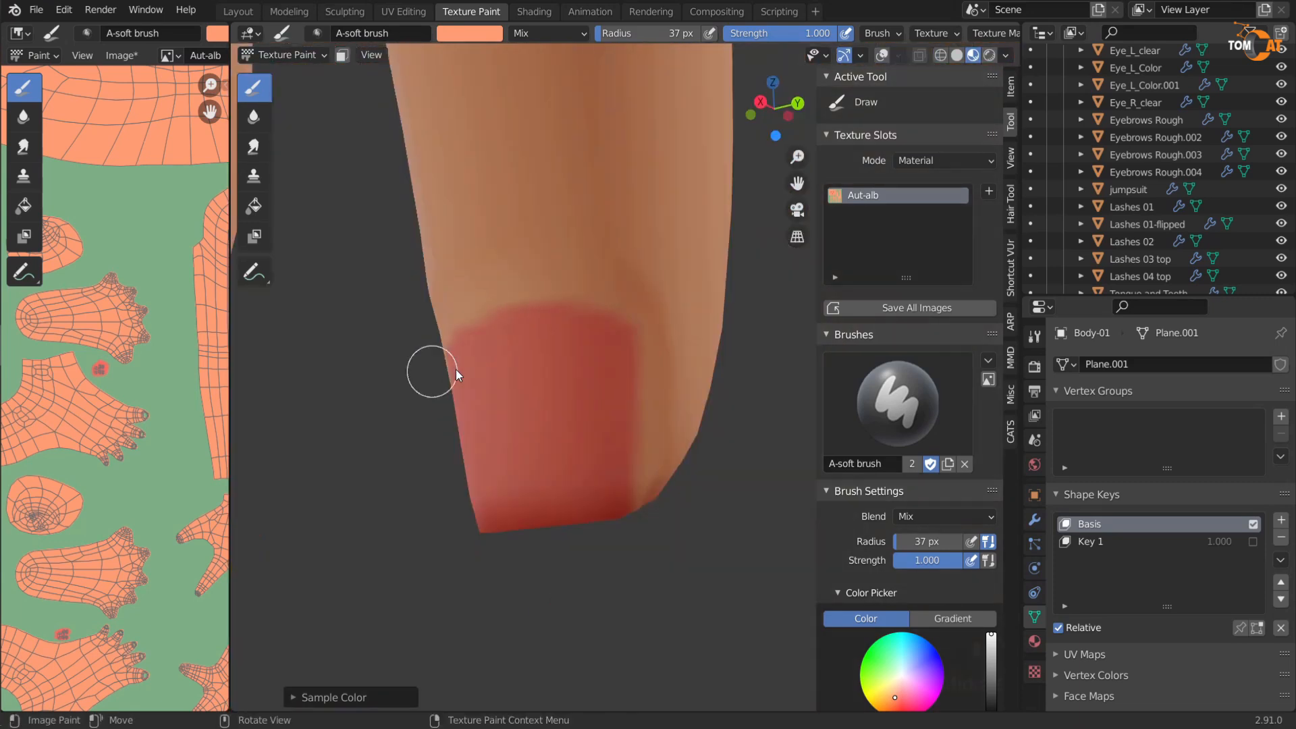
Step: Undo the last few skin-tone strokes around the nail
{"action": "mouse_move", "coordinate": [564, 256]}
{"action": "middle_mouse_down"}
{"action": "mouse_move", "coordinate": [466, 434]}
{"action": "mouse_move", "coordinate": [671, 376]}
{"action": "mouse_move", "coordinate": [486, 422]}
{"action": "mouse_move", "coordinate": [616, 491]}
{"action": "mouse_move", "coordinate": [442, 447]}
{"action": "middle_mouse_up"}
{"action": "key", "text": "ctrl+z"}
{"action": "key", "text": "ctrl+z"}
{"action": "key", "text": "ctrl+z"}
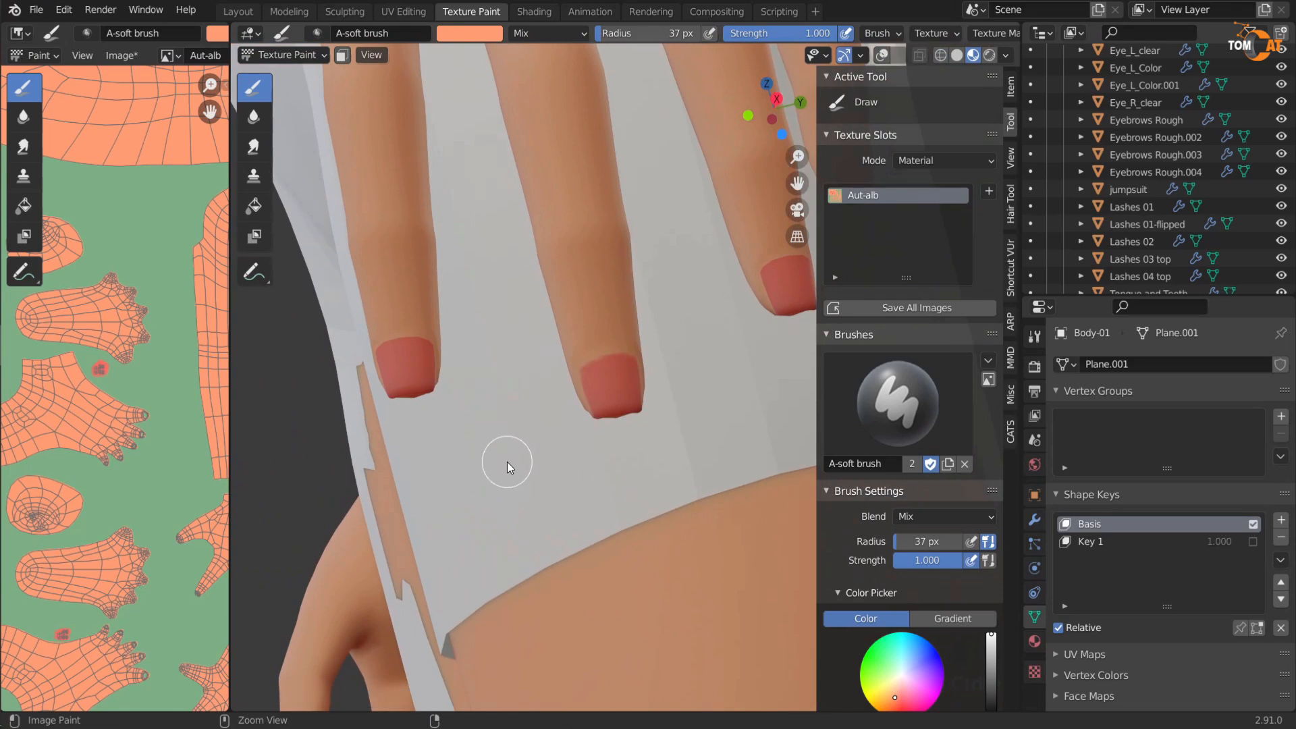
Step: Leave texture painting for Edit Mode and examine the whole painted character and its face up close
{"action": "key", "text": "Tab"}
{"action": "mouse_move", "coordinate": [512, 455]}
{"action": "middle_mouse_down"}
{"action": "mouse_move", "coordinate": [398, 310]}
{"action": "mouse_move", "coordinate": [457, 262]}
{"action": "mouse_move", "coordinate": [513, 297]}
{"action": "middle_mouse_up"}
{"action": "scroll", "coordinate": [500, 442], "scroll_direction": "down", "scroll_amount": 3}
{"action": "scroll", "coordinate": [466, 398], "scroll_direction": "down", "scroll_amount": 2}
{"action": "scroll", "coordinate": [458, 261], "scroll_direction": "down", "scroll_amount": 2}
{"action": "scroll", "coordinate": [458, 262], "scroll_direction": "down", "scroll_amount": 1}
{"action": "middle_click_drag", "start_coordinate": [530, 293], "coordinate": [626, 392], "text": "shift"}
{"action": "scroll", "coordinate": [702, 331], "scroll_direction": "down", "scroll_amount": 2}
{"action": "middle_click_drag", "start_coordinate": [713, 302], "coordinate": [717, 399], "text": "shift"}
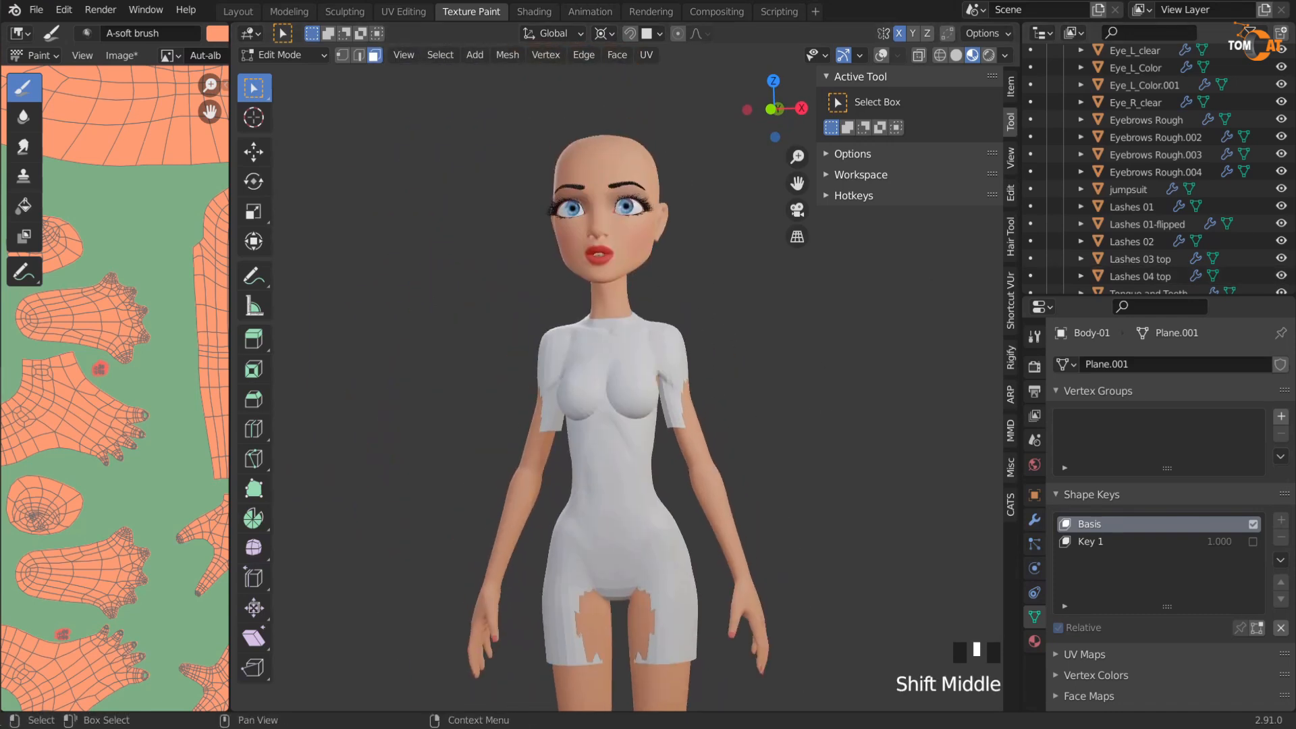
{"action": "middle_click_drag", "start_coordinate": [717, 398], "coordinate": [754, 405]}
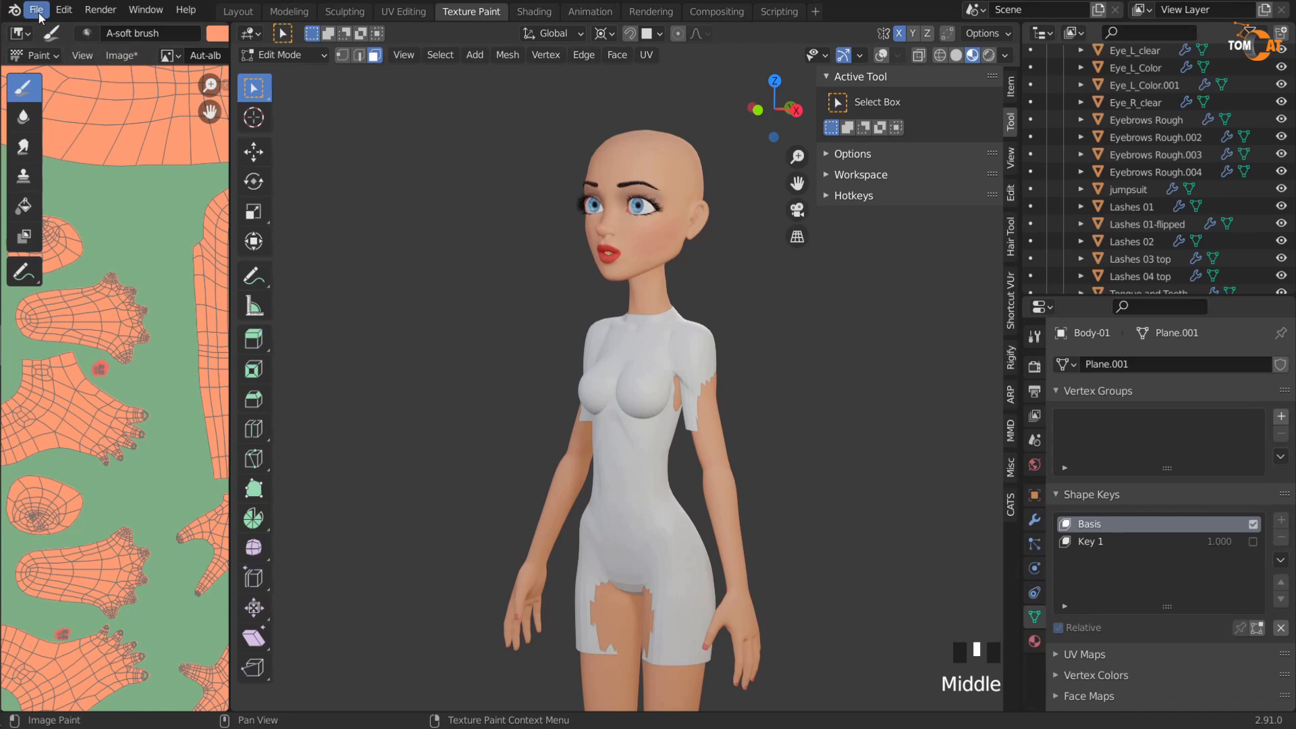
{"action": "middle_click_drag", "start_coordinate": [503, 371], "coordinate": [538, 367]}
{"action": "scroll", "coordinate": [538, 358], "scroll_direction": "up", "scroll_amount": 1}
{"action": "middle_click_drag", "start_coordinate": [533, 250], "coordinate": [540, 399]}
{"action": "scroll", "coordinate": [540, 391], "scroll_direction": "up", "scroll_amount": 2}
{"action": "middle_click_drag", "start_coordinate": [540, 378], "coordinate": [511, 394]}
{"action": "scroll", "coordinate": [539, 396], "scroll_direction": "up", "scroll_amount": 3}
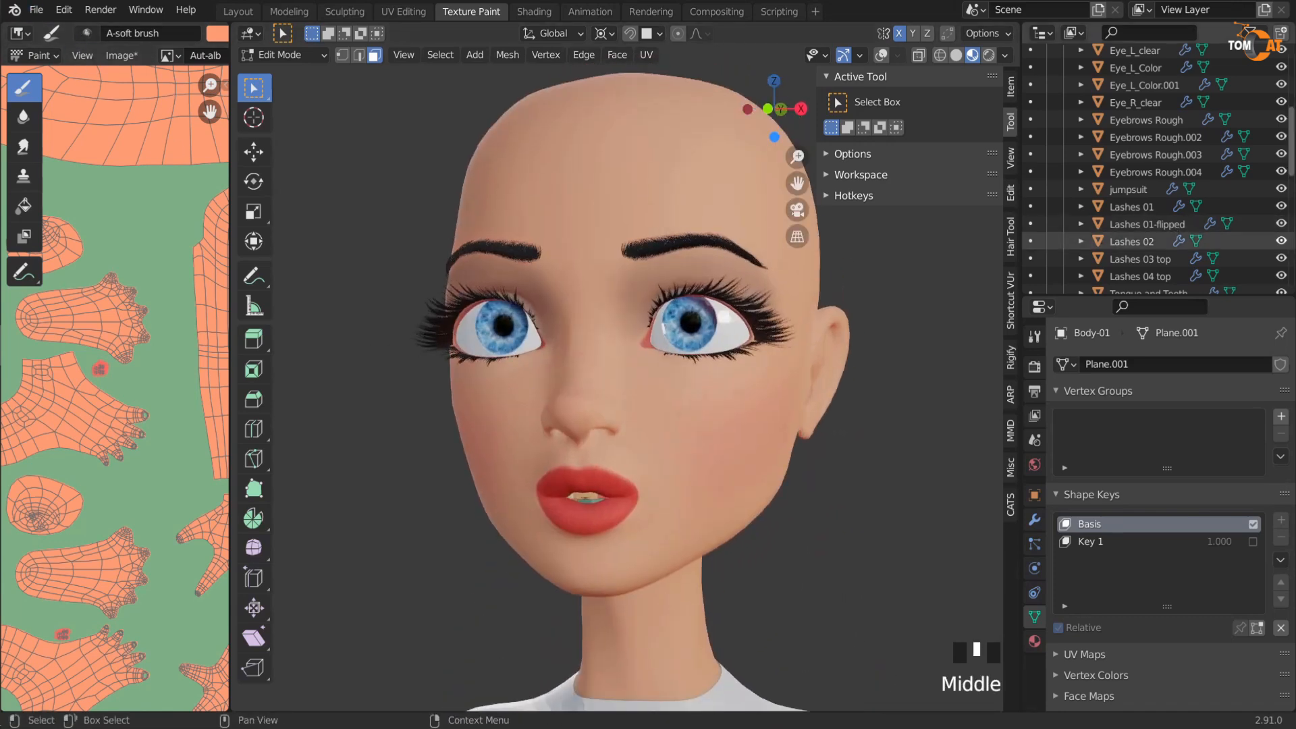
Step: Switch to Object Mode, show the viewport overlays and hide the character's body mesh
{"action": "left_click", "coordinate": [283, 55]}
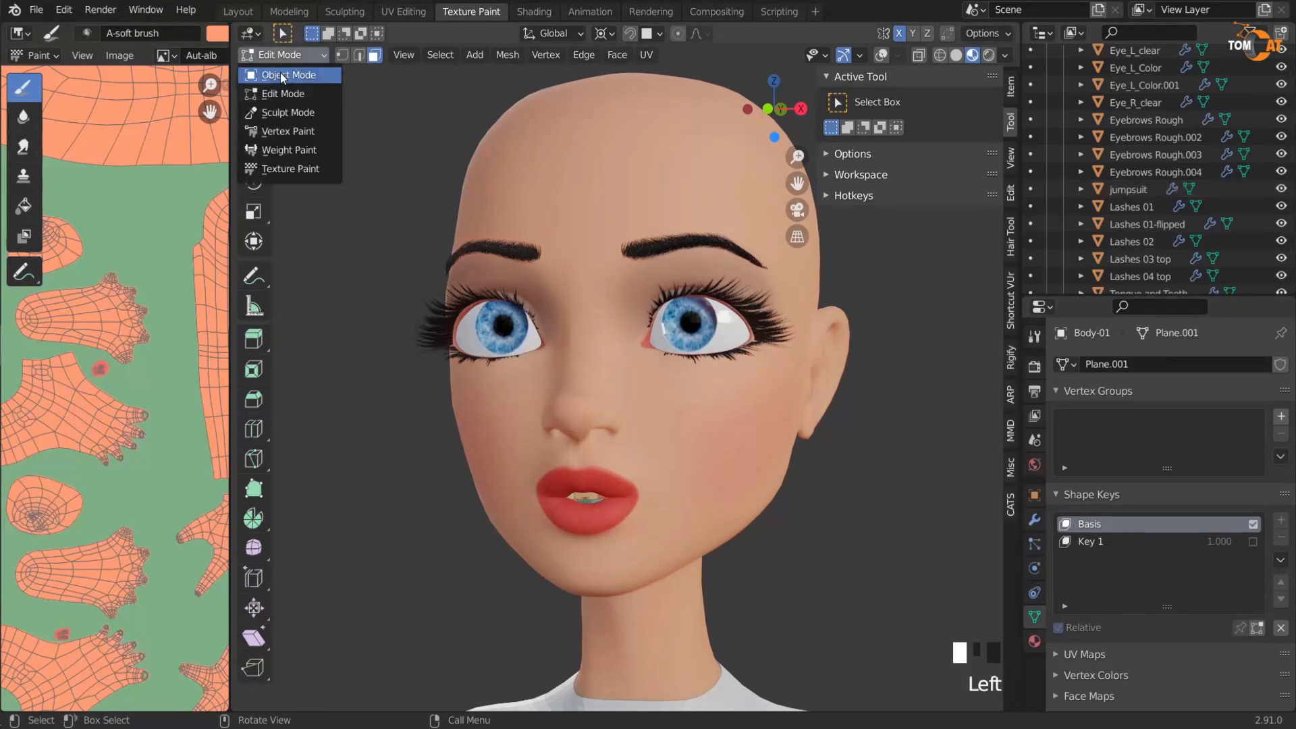
{"action": "left_click", "coordinate": [287, 61]}
{"action": "left_click", "coordinate": [459, 420]}
{"action": "key", "text": "shift+alt+z"}
{"action": "middle_click_drag", "start_coordinate": [448, 414], "coordinate": [482, 397]}
{"action": "key", "text": "h"}
Step: Hide the eye, eyebrow and lash objects and the jumpsuit, leaving only the tongue and teeth mesh
{"action": "left_click_drag", "start_coordinate": [380, 196], "coordinate": [759, 395]}
{"action": "scroll", "coordinate": [760, 396], "scroll_direction": "down", "scroll_amount": 3}
{"action": "left_click_drag", "start_coordinate": [445, 493], "coordinate": [332, 205]}
{"action": "left_click_drag", "start_coordinate": [581, 210], "coordinate": [519, 147], "text": "ctrl"}
{"action": "left_click_drag", "start_coordinate": [416, 404], "coordinate": [346, 212], "text": "ctrl"}
{"action": "left_click_drag", "start_coordinate": [437, 247], "coordinate": [715, 371]}
{"action": "left_click_drag", "start_coordinate": [475, 460], "coordinate": [281, 128], "text": "ctrl"}
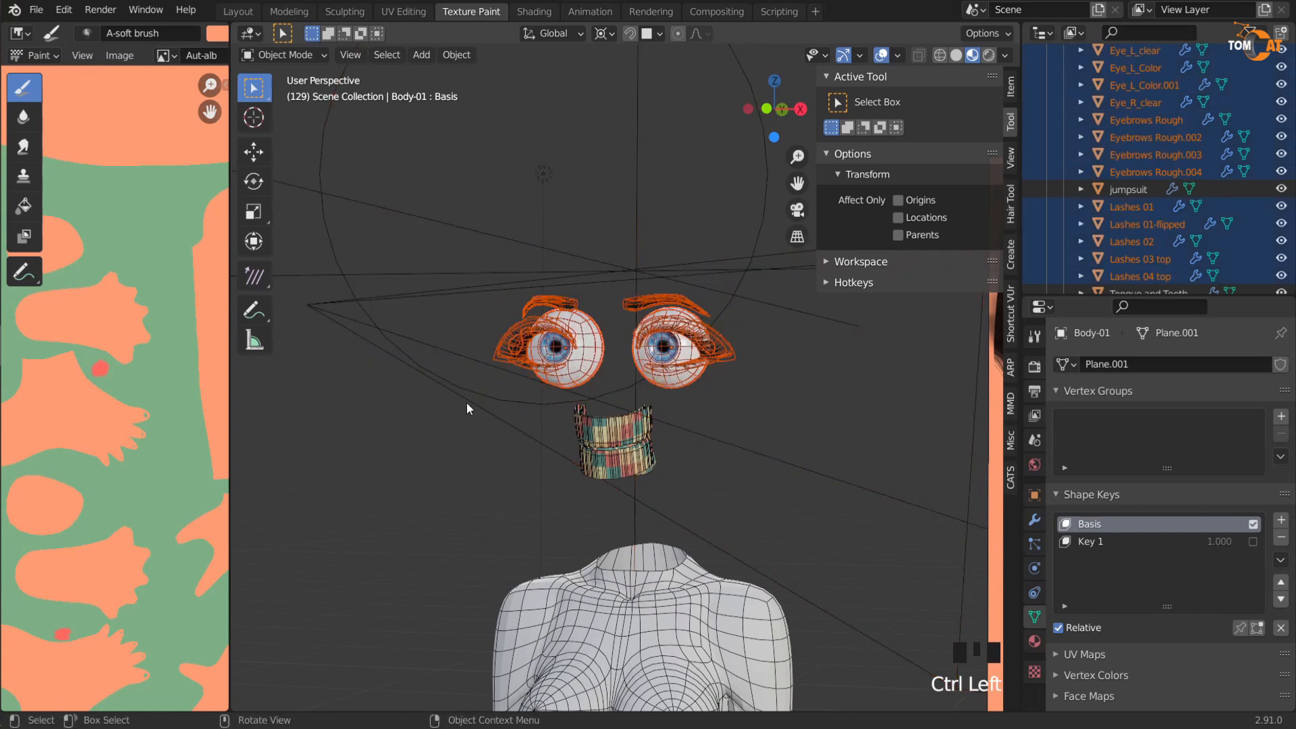
{"action": "key", "text": "h"}
{"action": "left_click", "coordinate": [563, 571]}
{"action": "key", "text": "h"}
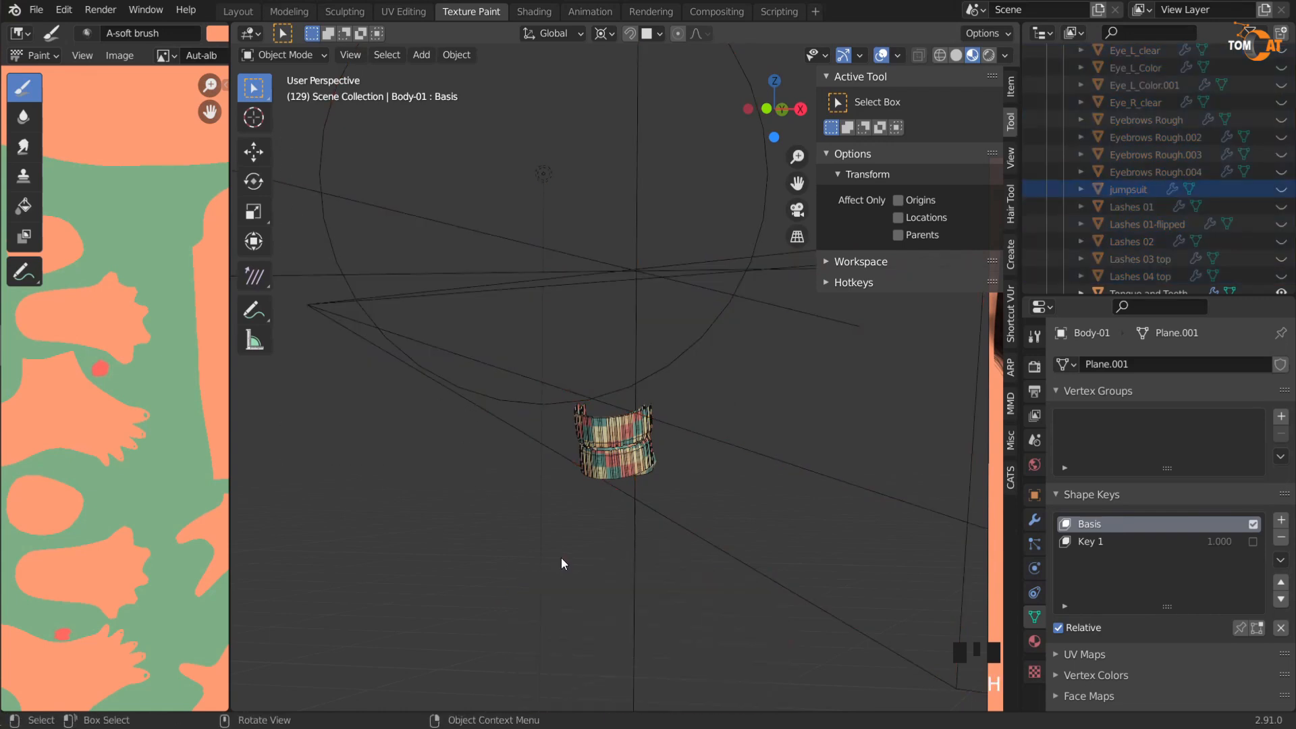
Step: Frame the Tongue and Teeth object and select all linked tongue faces in Edit Mode
{"action": "scroll", "coordinate": [561, 557], "scroll_direction": "up", "scroll_amount": 3}
{"action": "left_click", "coordinate": [611, 486]}
{"action": "key", "text": "KP_Decimal"}
{"action": "middle_click_drag", "start_coordinate": [691, 398], "coordinate": [523, 355]}
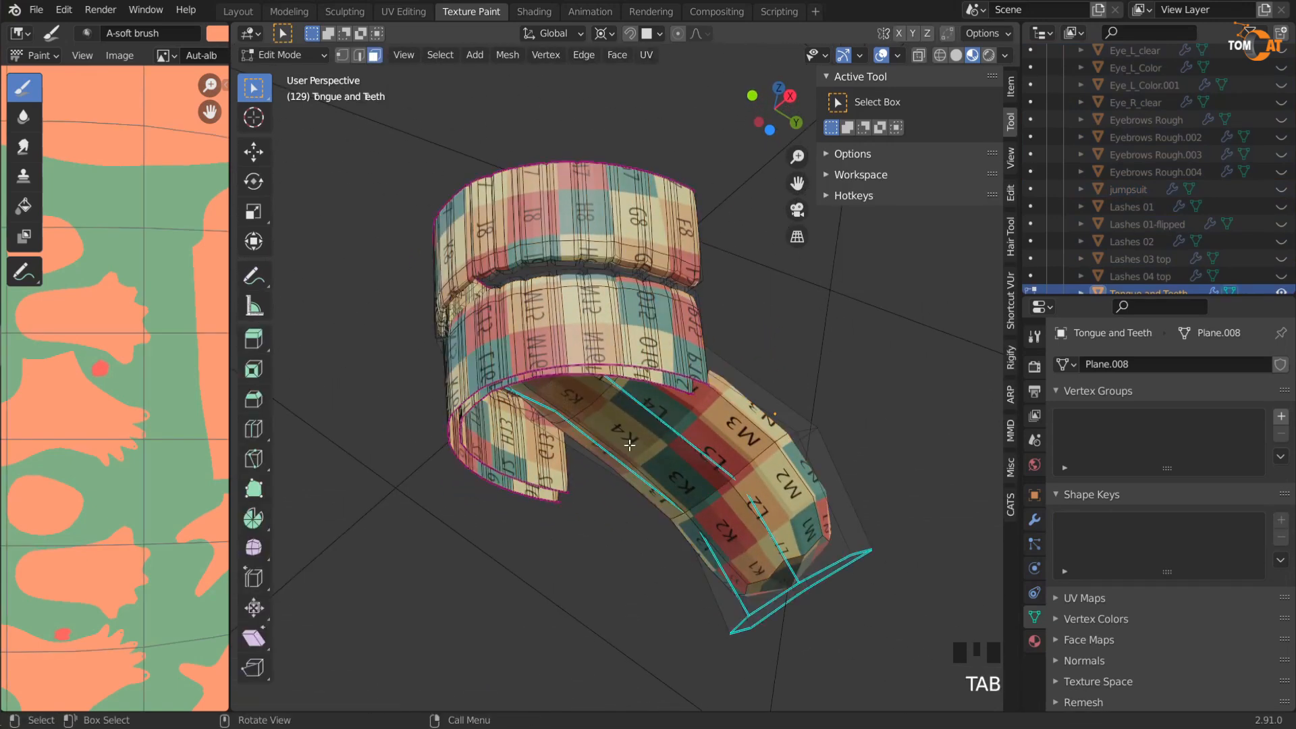
{"action": "middle_click_drag", "start_coordinate": [630, 445], "coordinate": [645, 422]}
{"action": "left_click", "coordinate": [645, 422]}
{"action": "key", "text": "l"}
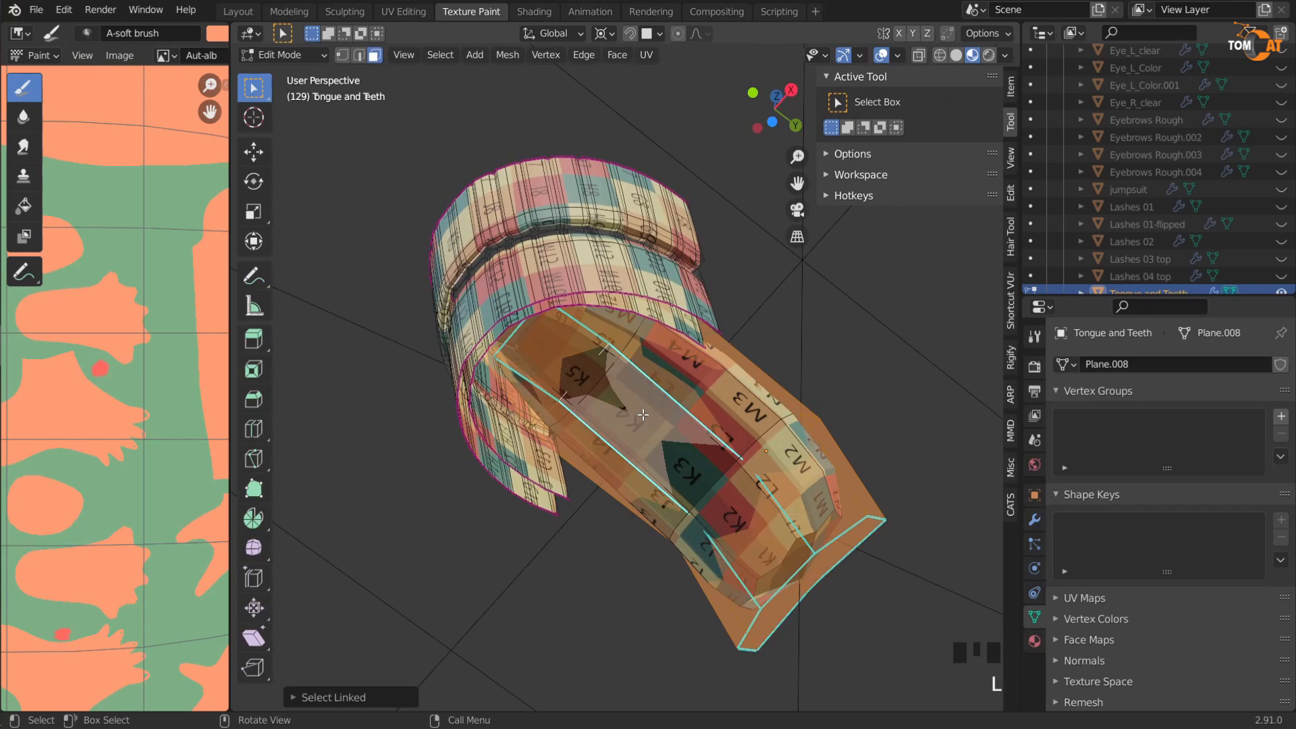
{"action": "key", "text": "l"}
{"action": "middle_click_drag", "start_coordinate": [662, 413], "coordinate": [600, 332]}
{"action": "key", "text": "l"}
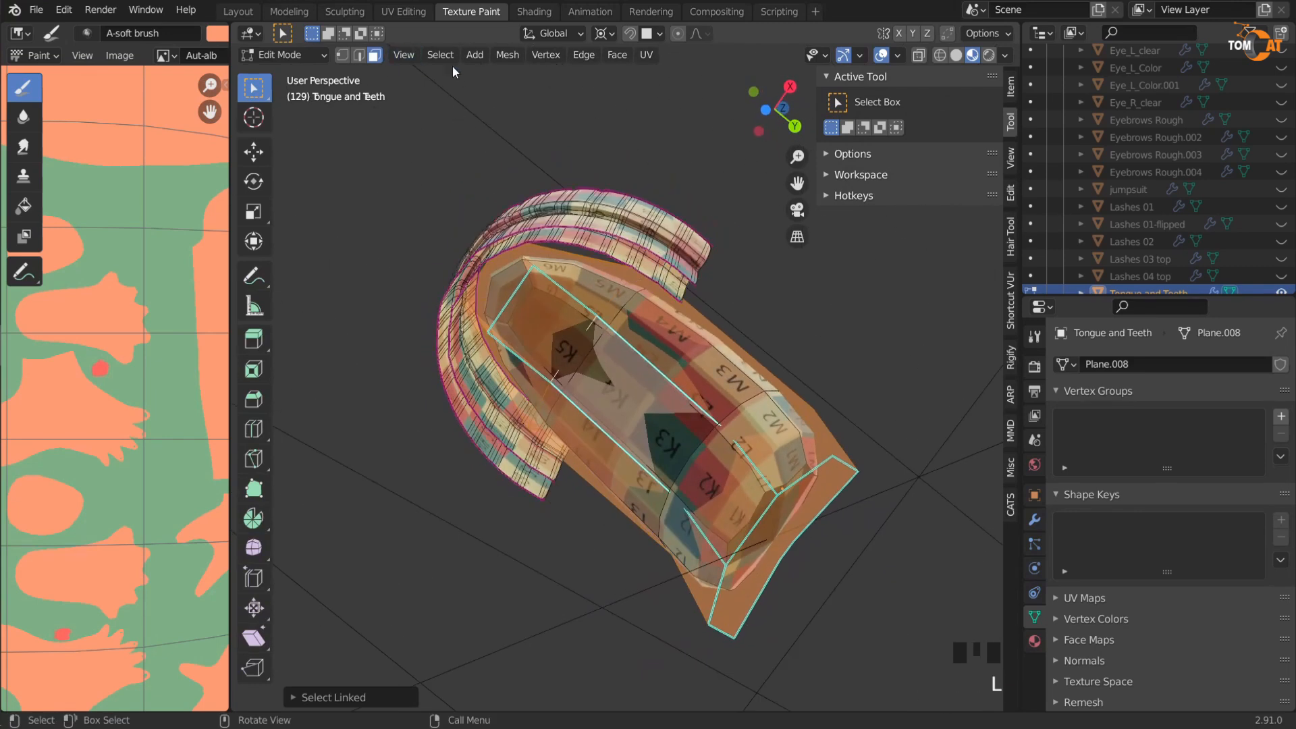
Step: Separate the selected tongue into its own object, hide it in Object Mode and select the teeth
{"action": "left_click", "coordinate": [505, 54]}
{"action": "mouse_move", "coordinate": [554, 213]}
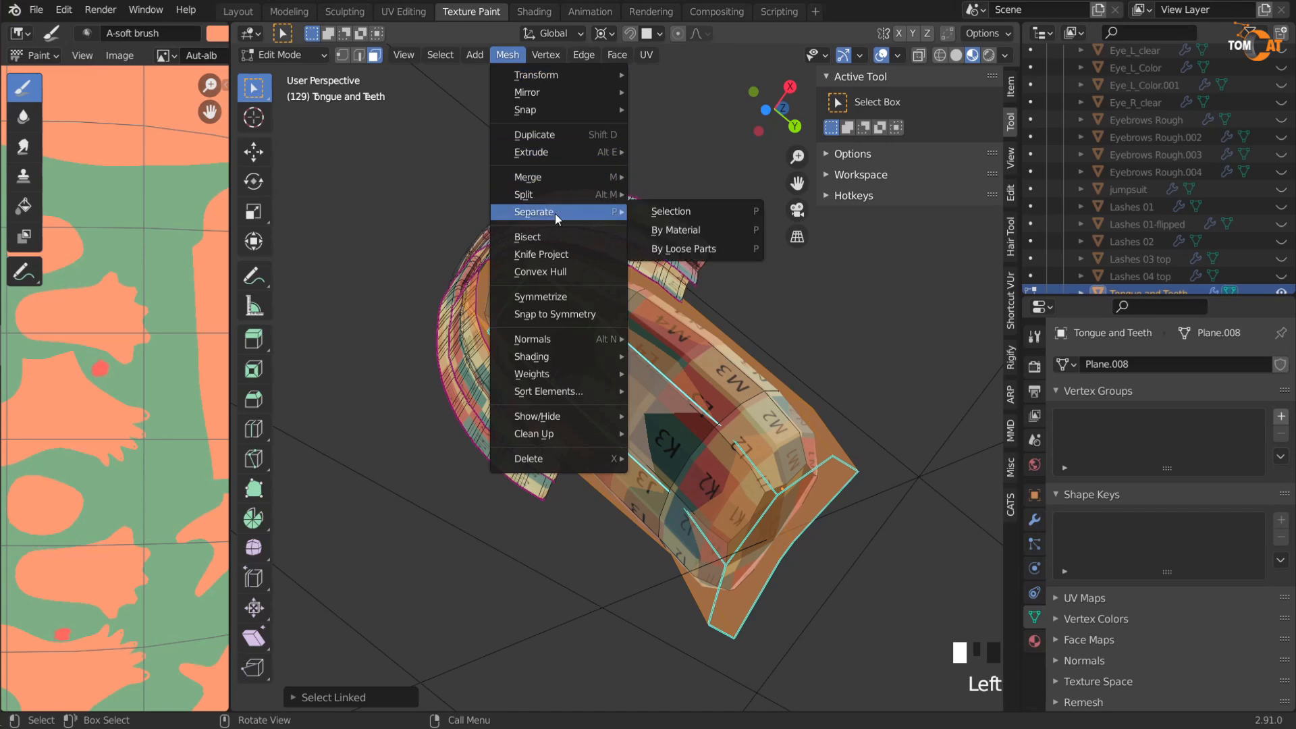
{"action": "left_click", "coordinate": [660, 214]}
{"action": "key", "text": "Tab"}
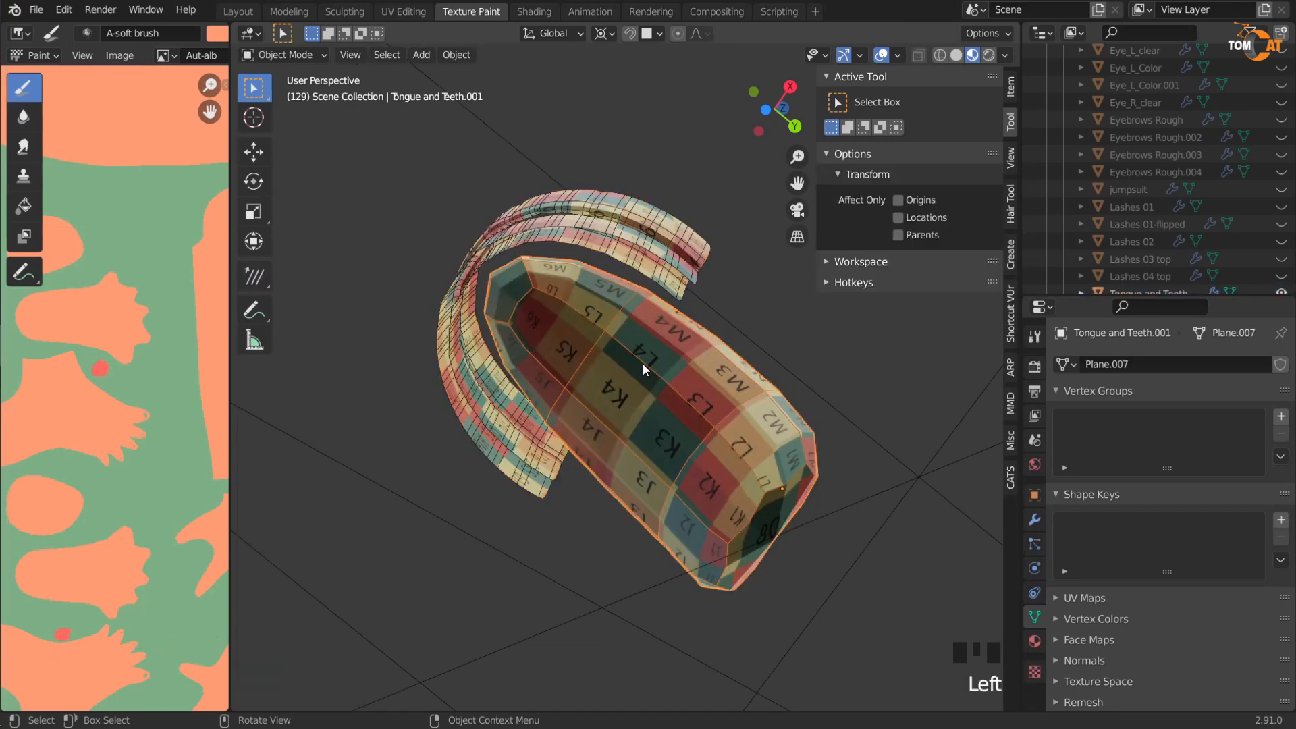
{"action": "key", "text": "h"}
{"action": "middle_click_drag", "start_coordinate": [634, 343], "coordinate": [574, 363]}
{"action": "left_click", "coordinate": [573, 363]}
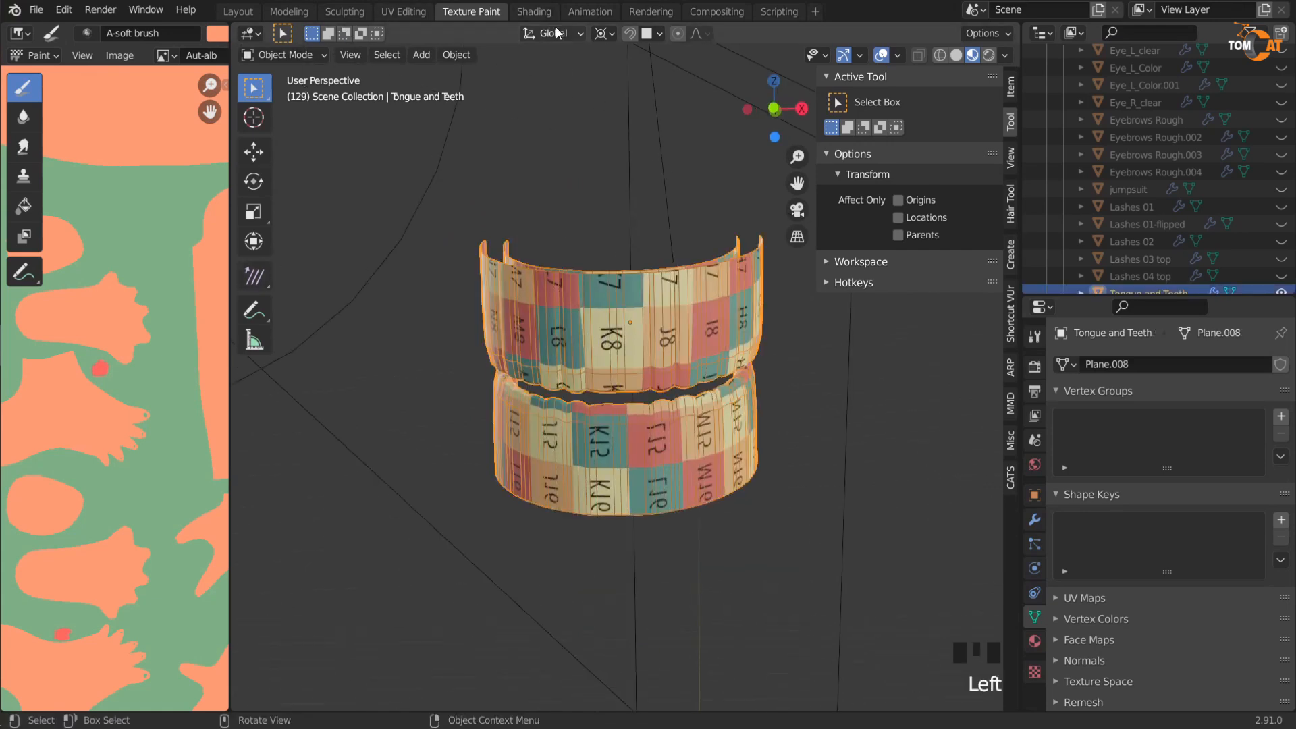
Step: In the Shading workspace, unlink the texel density image from the teeth material's base color texture node
{"action": "left_click", "coordinate": [534, 11]}
{"action": "scroll", "coordinate": [315, 223], "scroll_direction": "up", "scroll_amount": 3}
{"action": "middle_click_drag", "start_coordinate": [315, 222], "coordinate": [273, 159]}
{"action": "scroll", "coordinate": [309, 188], "scroll_direction": "down", "scroll_amount": 4}
{"action": "middle_click_drag", "start_coordinate": [354, 285], "coordinate": [299, 124]}
{"action": "scroll", "coordinate": [314, 217], "scroll_direction": "up", "scroll_amount": 5}
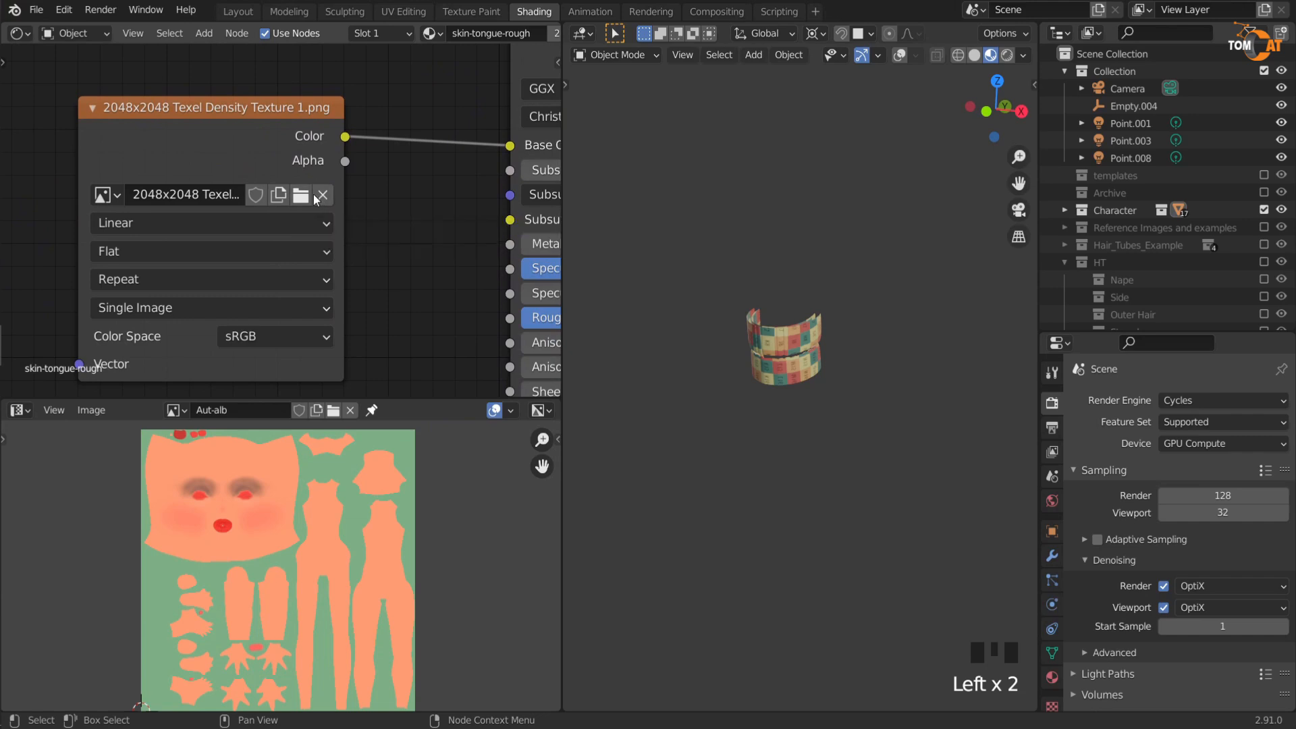
{"action": "left_click", "coordinate": [322, 195]}
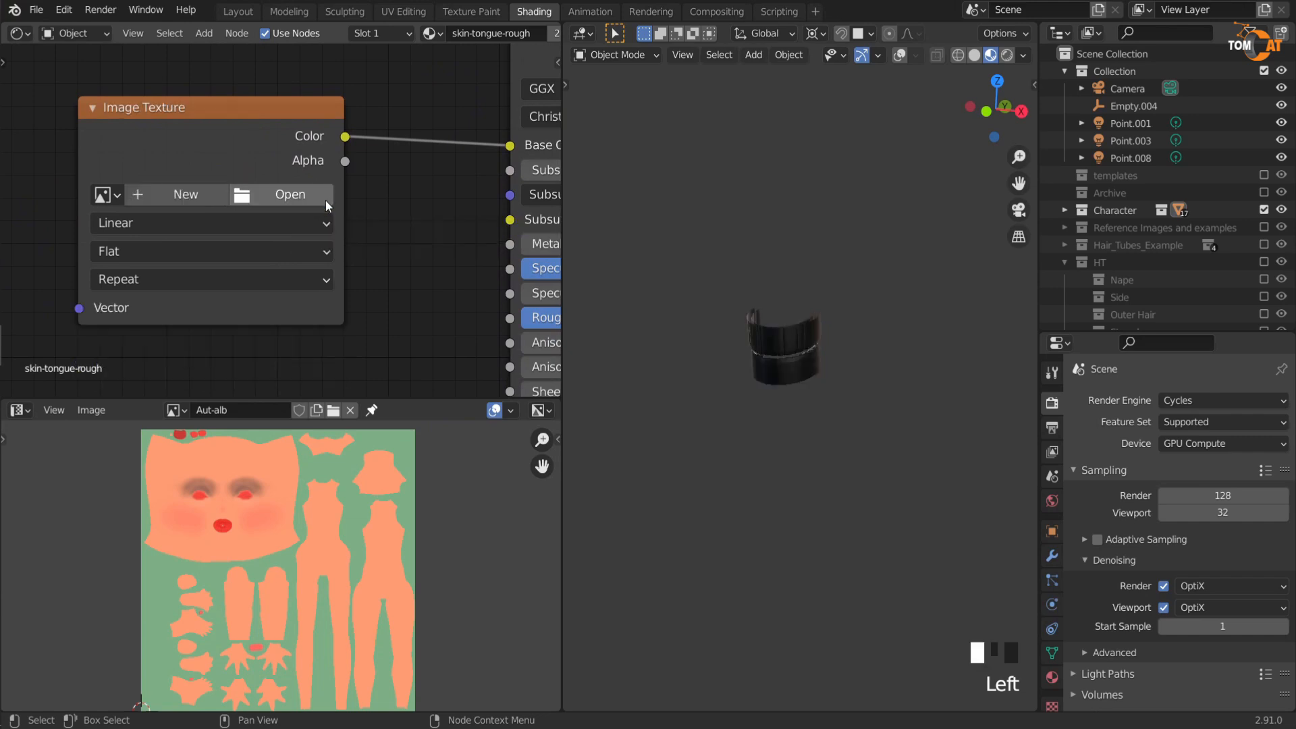
Step: Create a blank 1024 × 1024 px image named Aut-tongue teeth in the Image Texture node
{"action": "left_click", "coordinate": [166, 201]}
{"action": "left_click", "coordinate": [202, 232]}
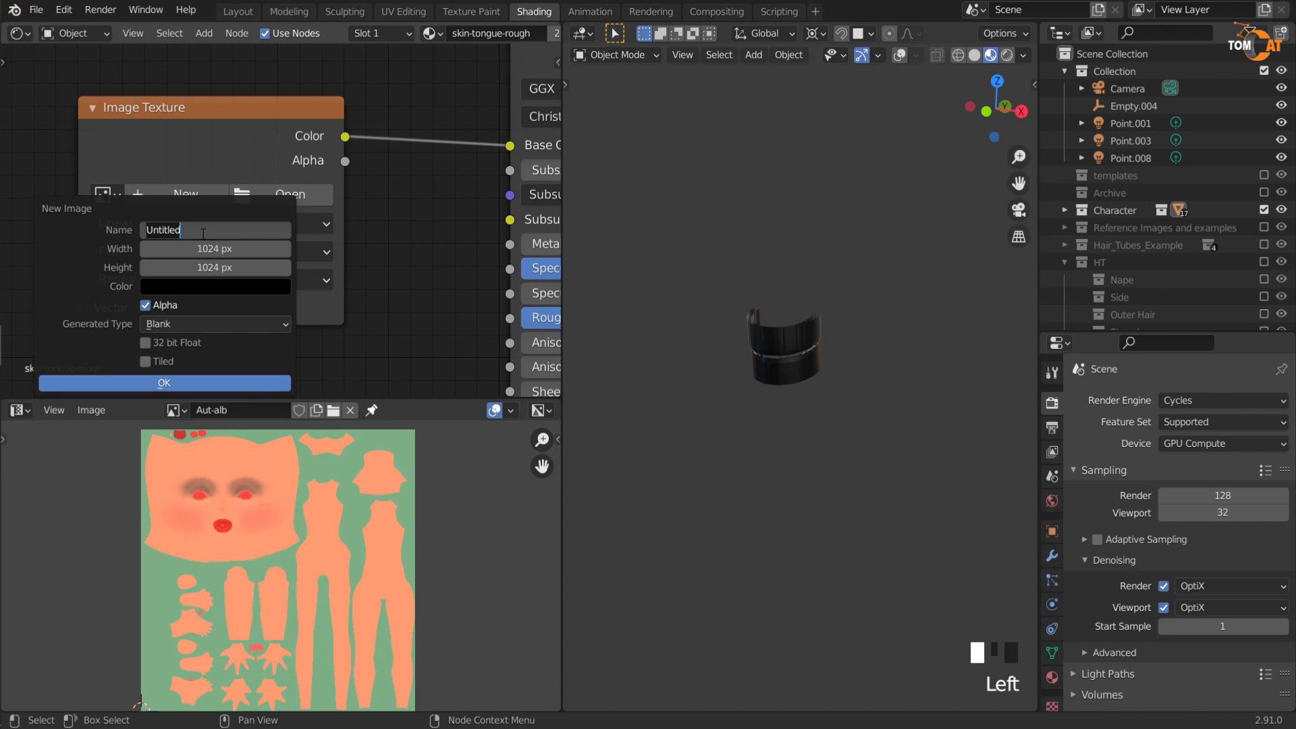
{"action": "type", "text": "Aut-tongue teeth"}
{"action": "key", "text": "Return"}
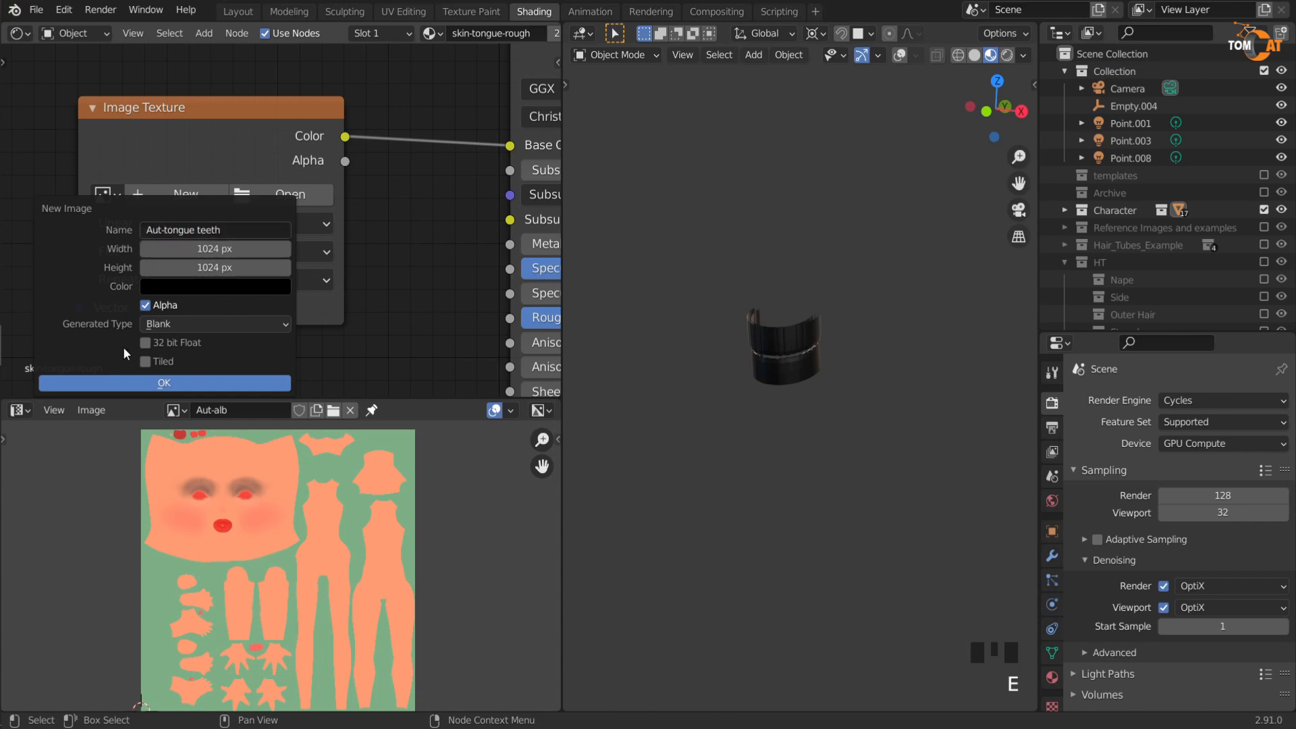
{"action": "left_click", "coordinate": [163, 383]}
{"action": "middle_click_drag", "start_coordinate": [387, 318], "coordinate": [326, 305]}
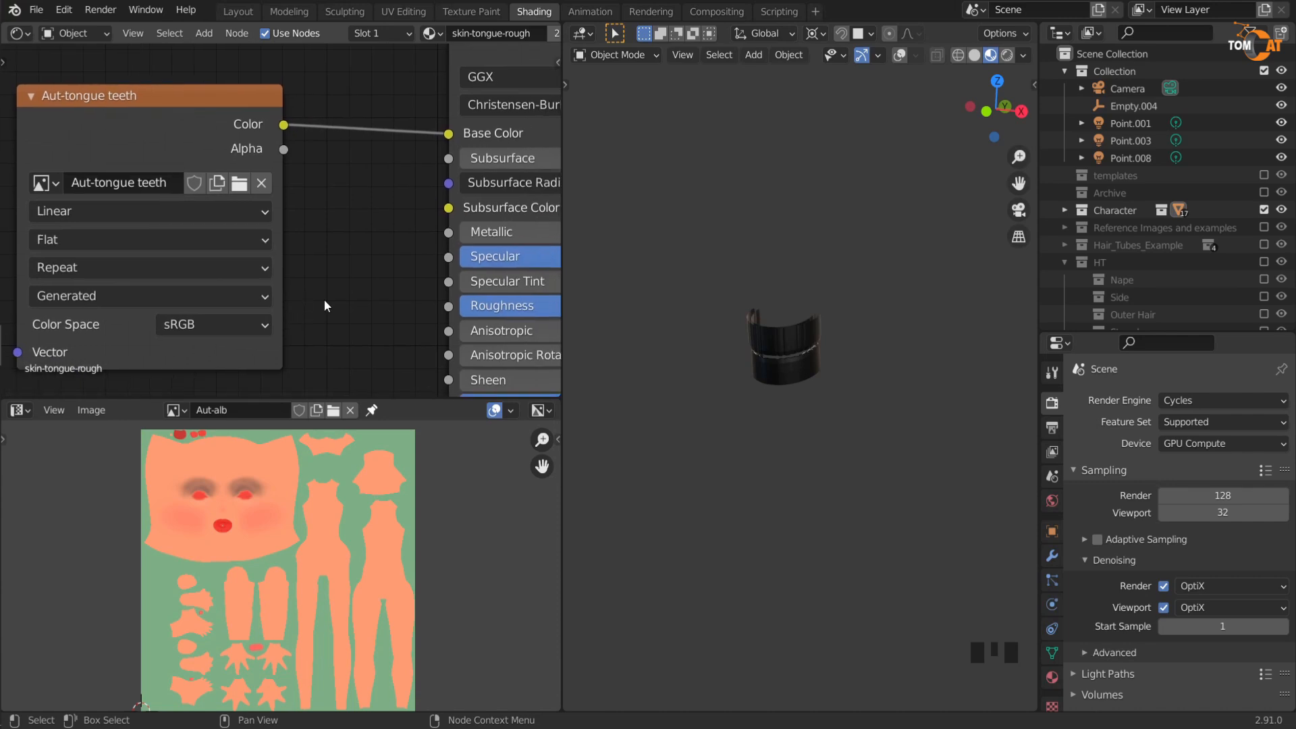
{"action": "scroll", "coordinate": [682, 220], "scroll_direction": "up", "scroll_amount": 2}
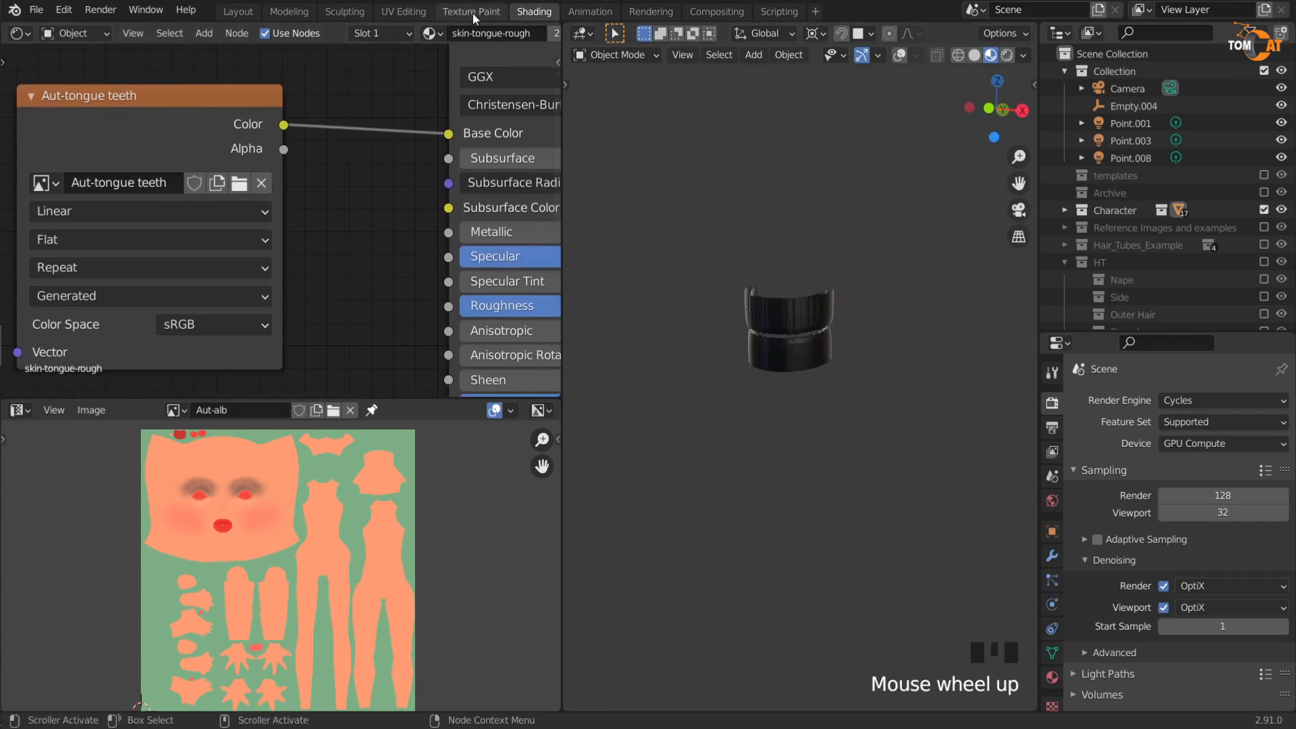
Step: In the Texture Paint workspace, duplicate the A-soft brush and name the copy A-teeth color map
{"action": "left_click", "coordinate": [472, 12]}
{"action": "scroll", "coordinate": [625, 317], "scroll_direction": "up", "scroll_amount": 5}
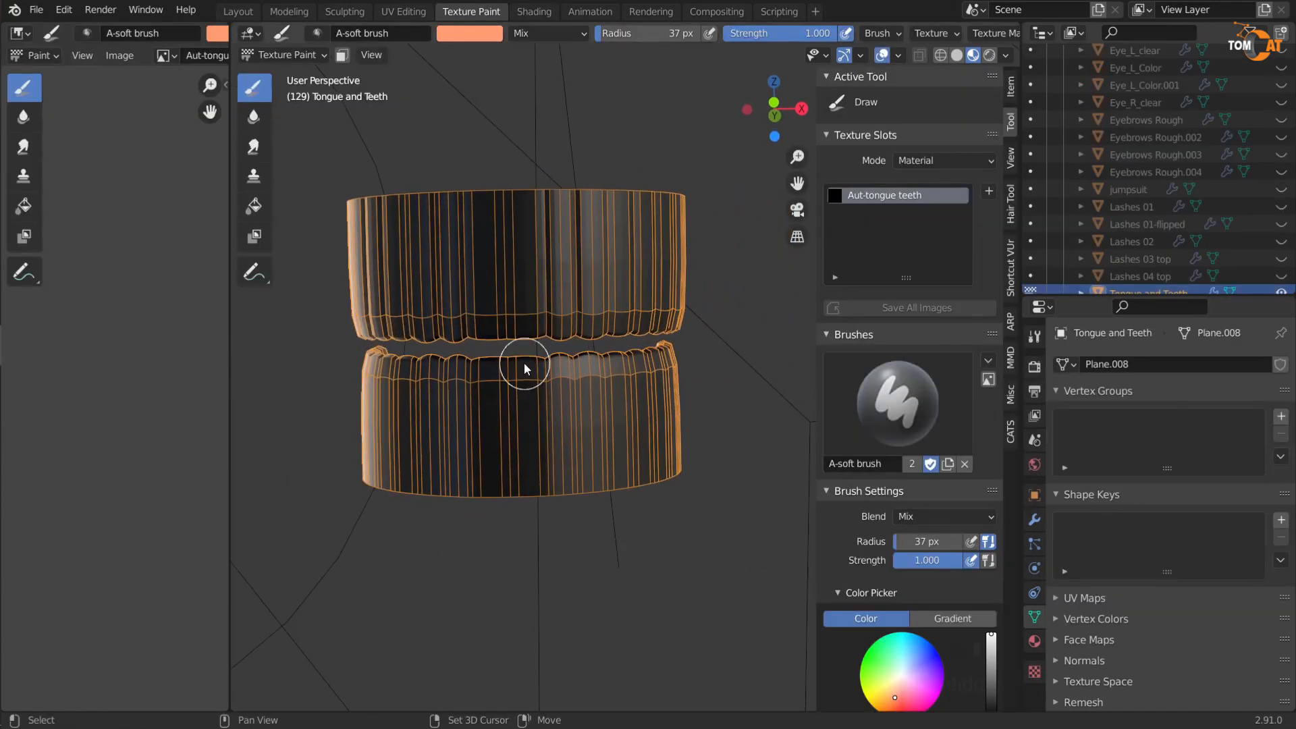
{"action": "middle_click_drag", "start_coordinate": [524, 362], "coordinate": [626, 408], "text": "shift"}
{"action": "left_click", "coordinate": [947, 464]}
{"action": "left_click", "coordinate": [863, 464]}
{"action": "type", "text": "A"}
{"action": "type", "text": "-to"}
{"action": "type", "text": "eeth color map"}
{"action": "key", "text": "Return"}
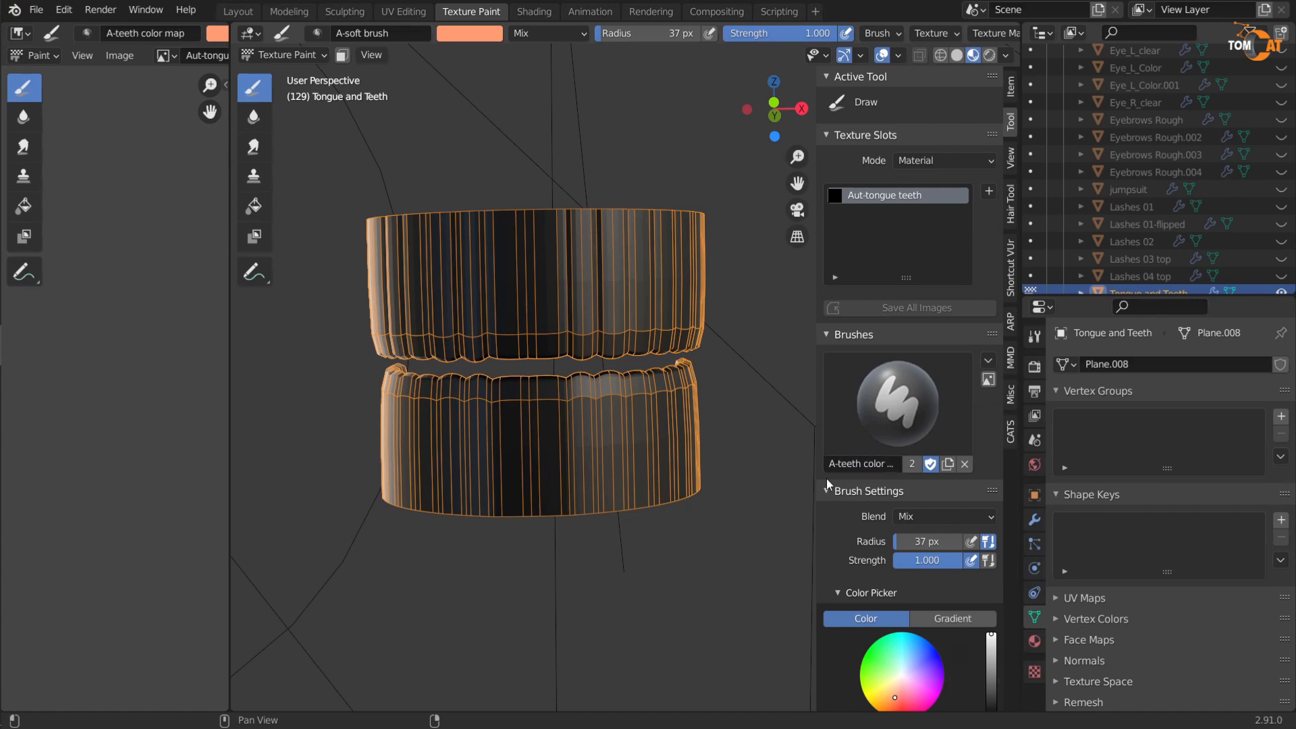
Step: Reset the A-teeth color map brush's paint color to white
{"action": "scroll", "coordinate": [861, 358], "scroll_direction": "down", "scroll_amount": 4}
{"action": "scroll", "coordinate": [910, 325], "scroll_direction": "down", "scroll_amount": 3}
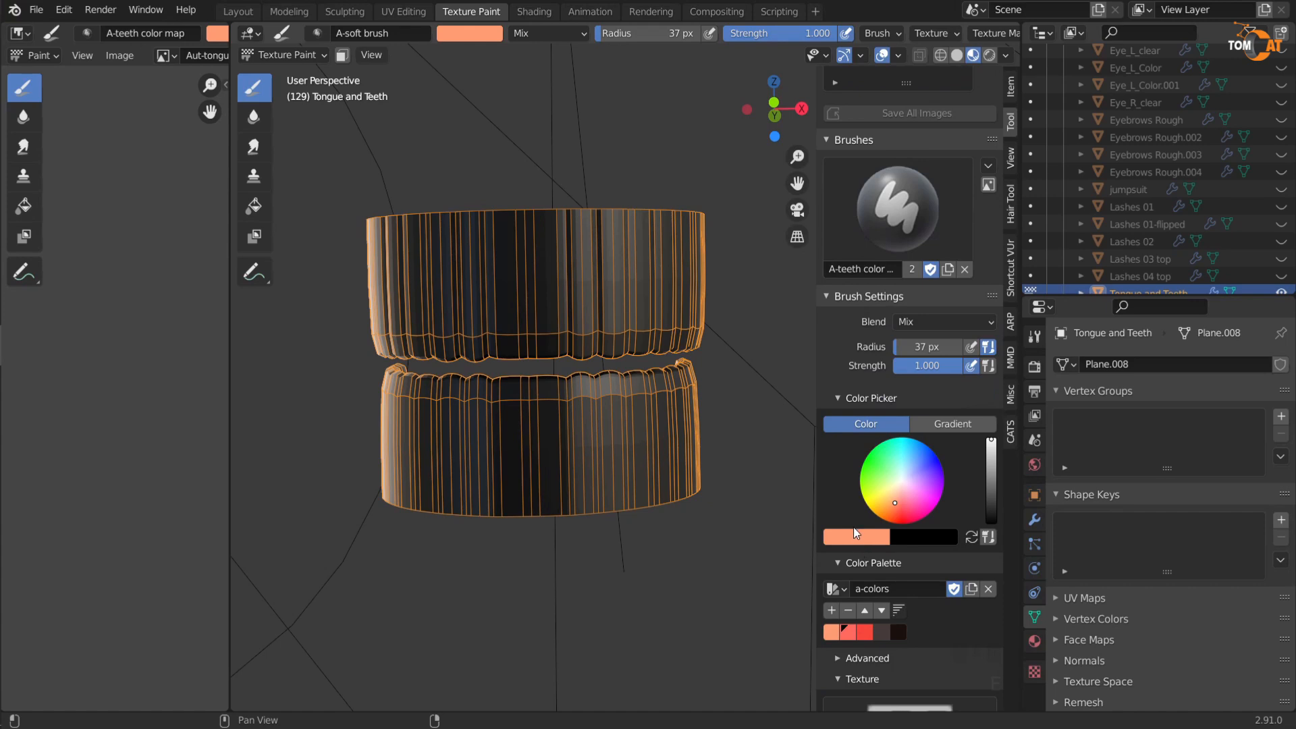
{"action": "key", "text": "BackSpace"}
{"action": "key", "text": "BackSpace"}
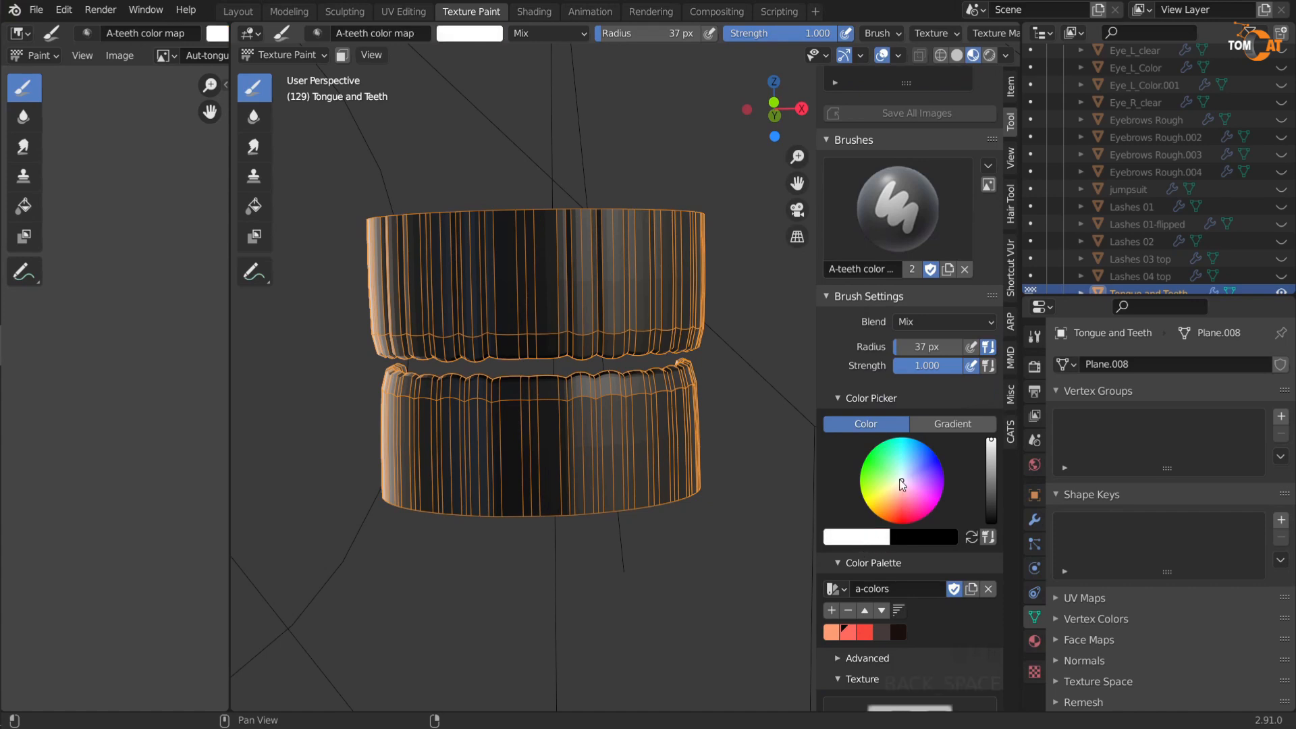
Step: Add a new texture to the brush and name it A-teeth color map
{"action": "scroll", "coordinate": [869, 519], "scroll_direction": "down", "scroll_amount": 15}
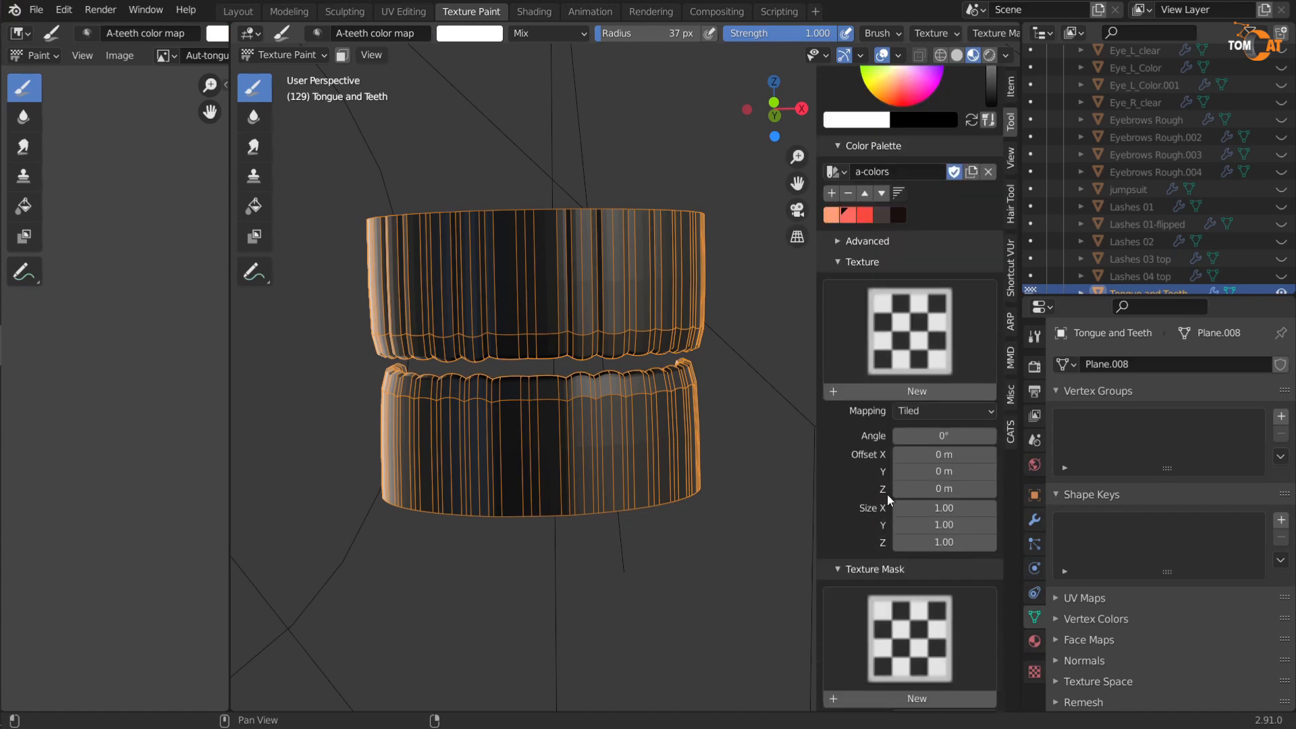
{"action": "left_click", "coordinate": [922, 394]}
{"action": "left_click", "coordinate": [908, 390]}
{"action": "type", "text": "A-teeth color map"}
{"action": "key", "text": "Return"}
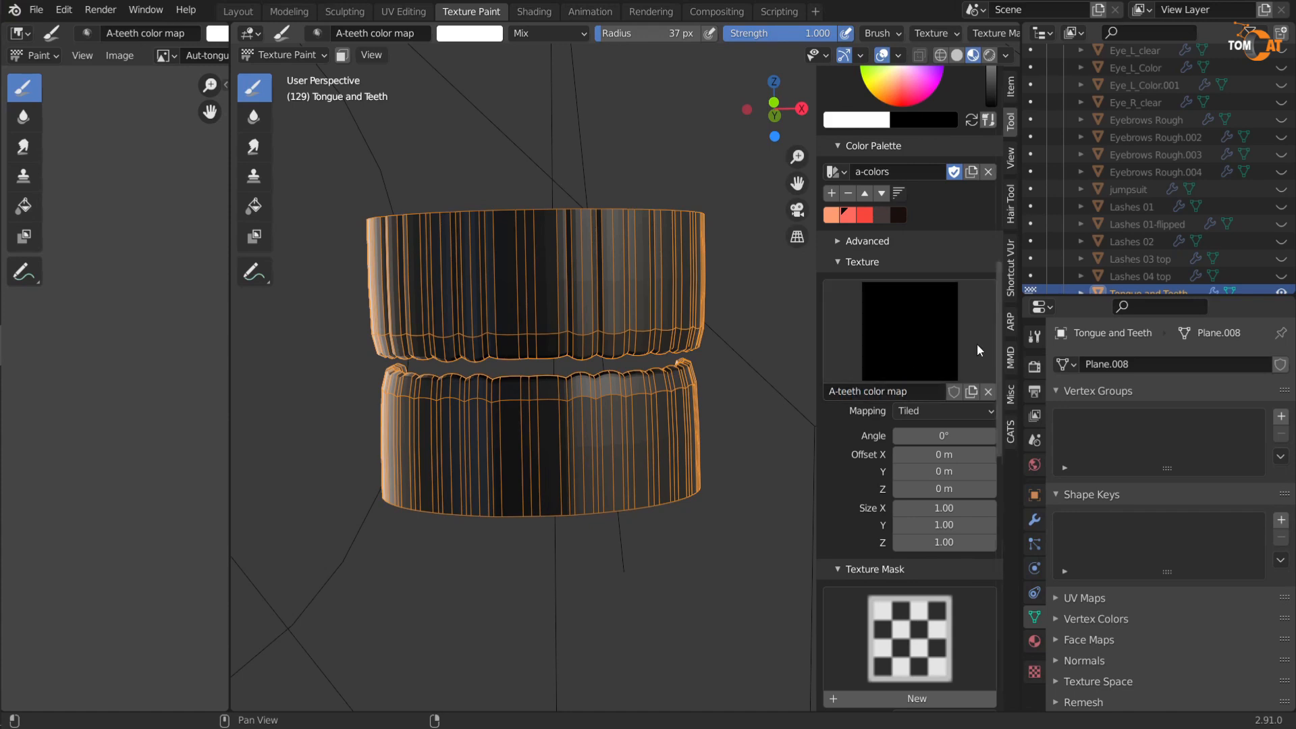
Step: Load source-teeth.jpg from the Textures folder as the brush texture's image
{"action": "left_click", "coordinate": [1034, 671]}
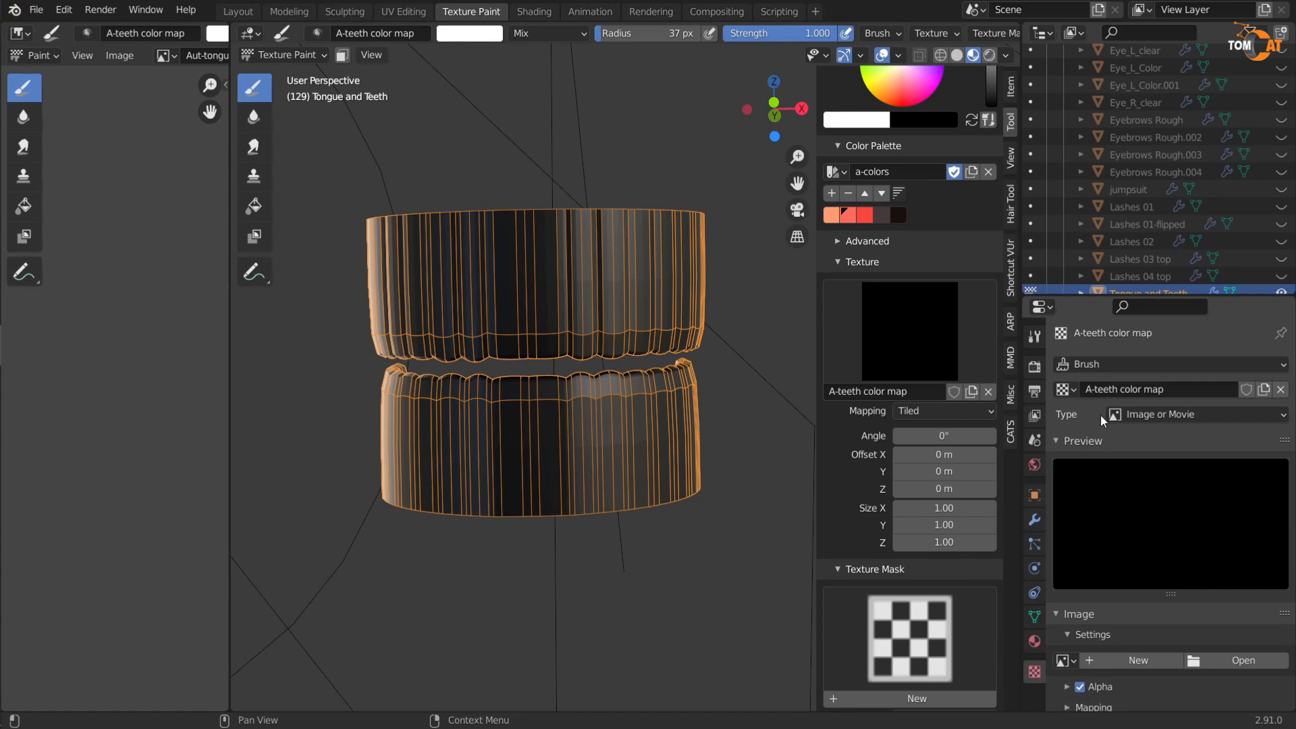
{"action": "left_click", "coordinate": [1249, 661]}
{"action": "left_click", "coordinate": [386, 160]}
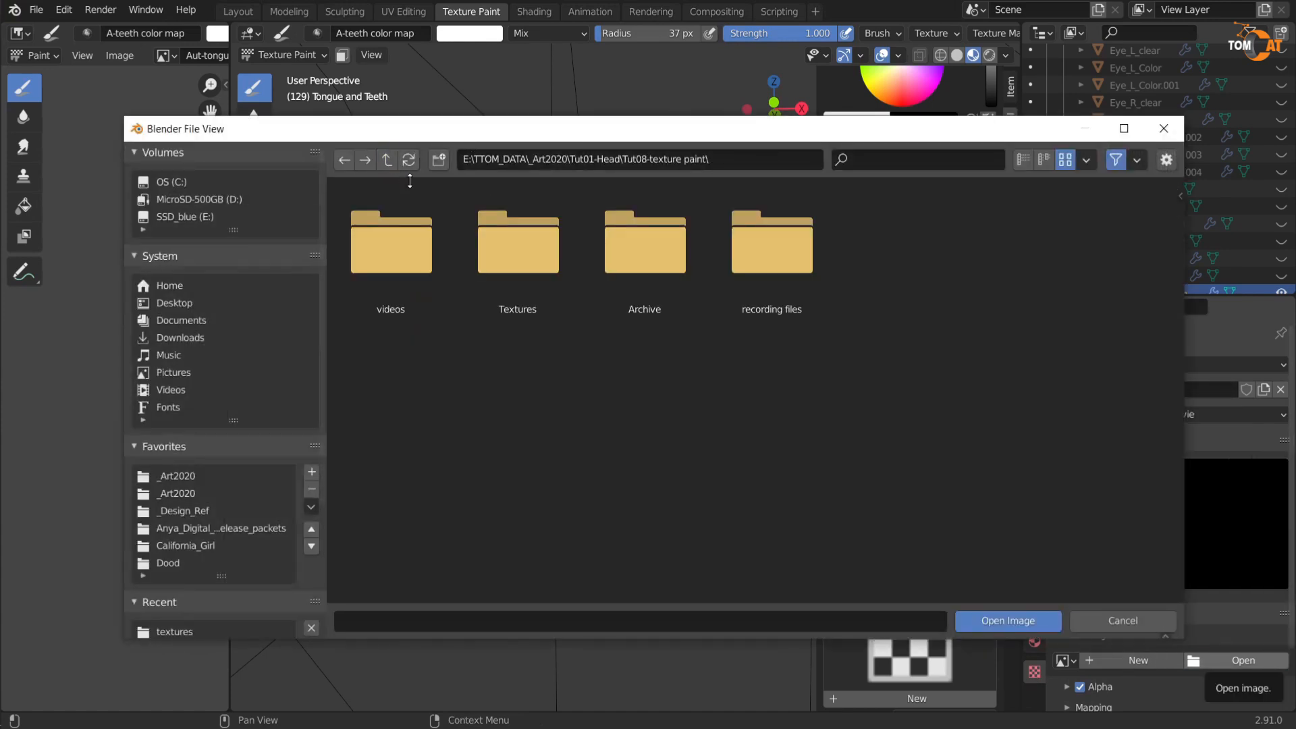
{"action": "double_click", "coordinate": [516, 262]}
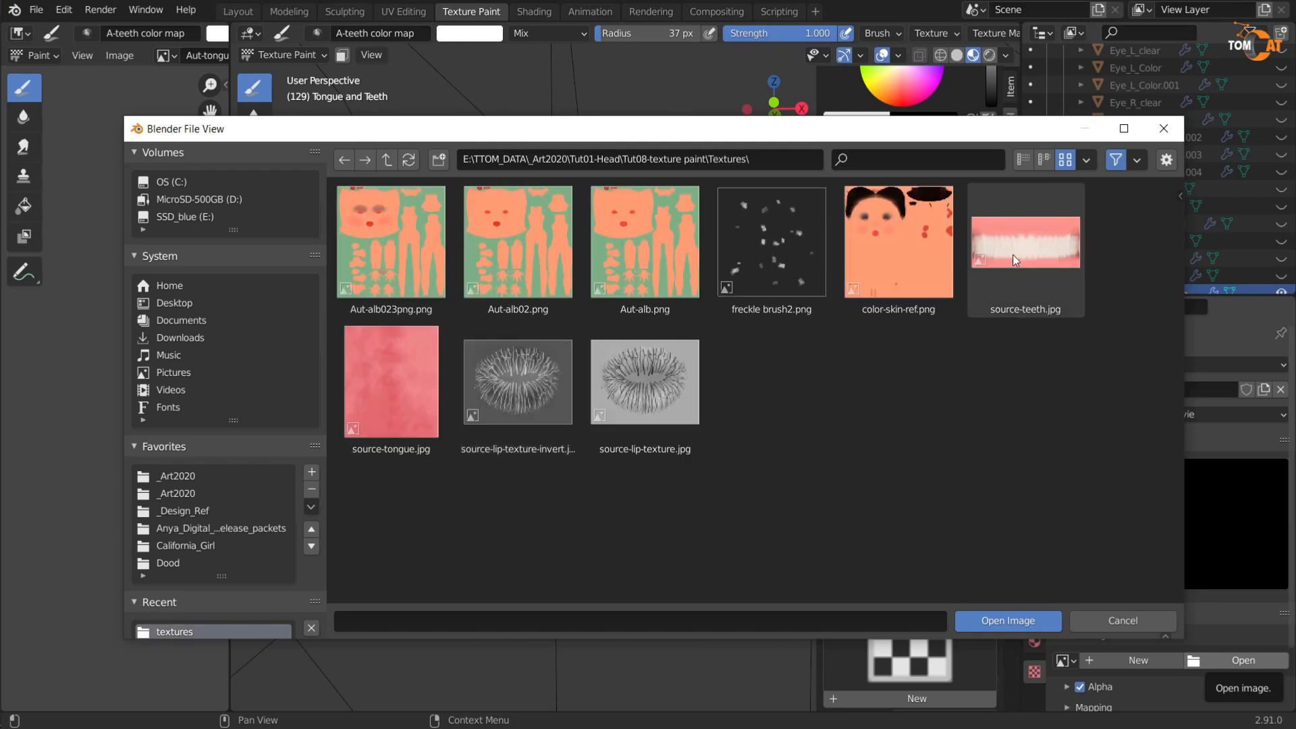
{"action": "left_click", "coordinate": [1012, 253]}
{"action": "key", "text": "Return"}
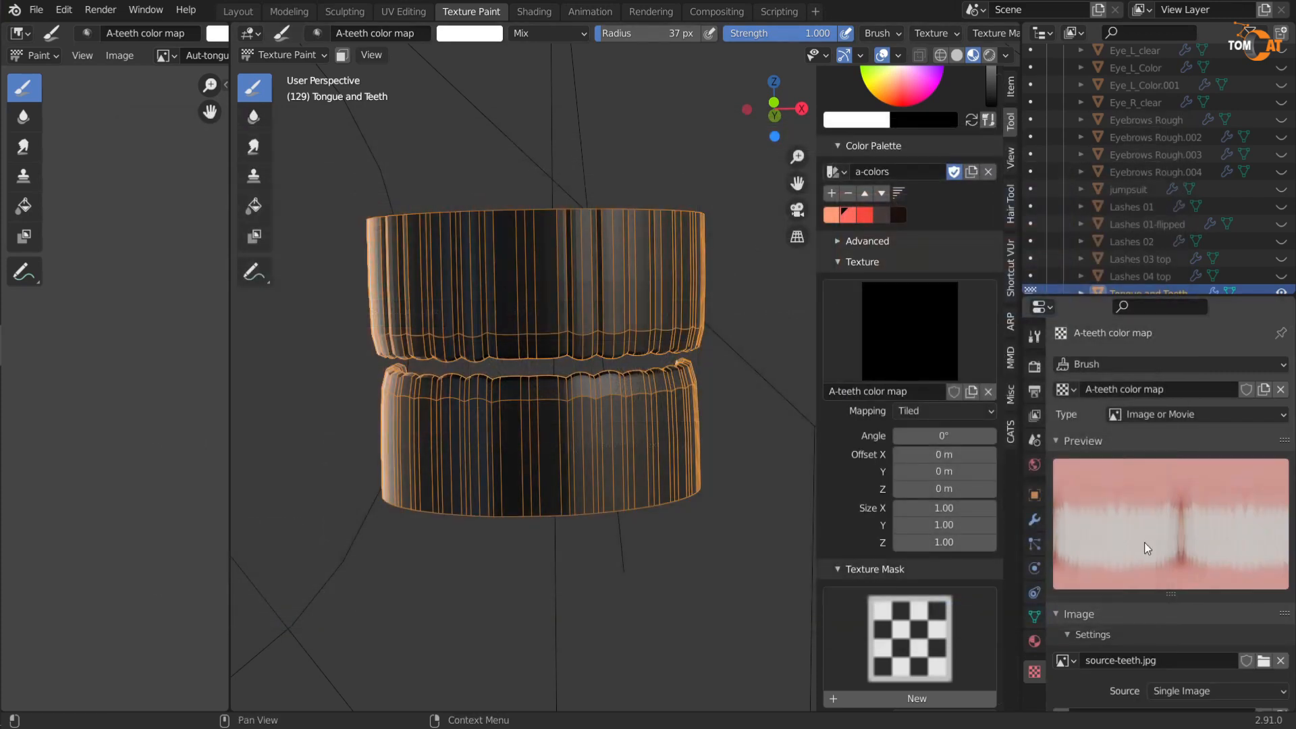
Step: Set the brush texture's mapping to Stencil, reset its transform and match it to the image's aspect ratio
{"action": "left_click", "coordinate": [922, 411]}
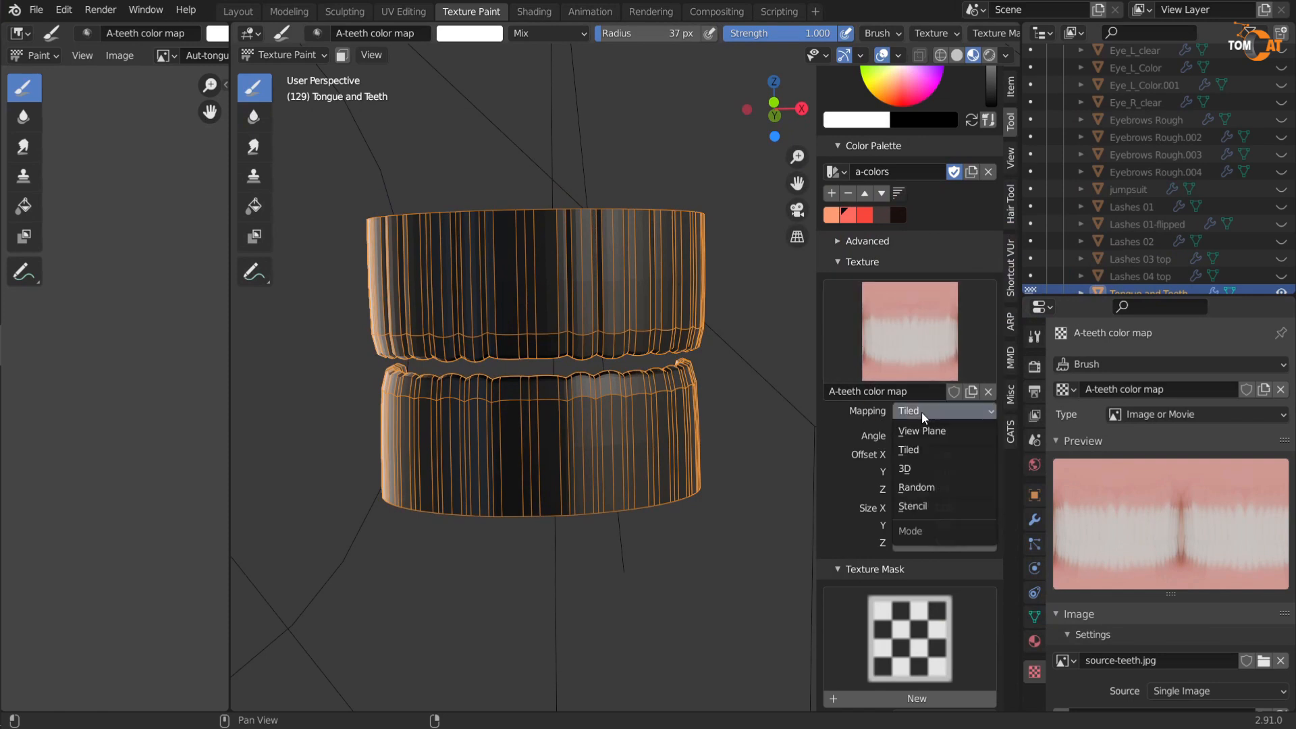
{"action": "left_click", "coordinate": [922, 508]}
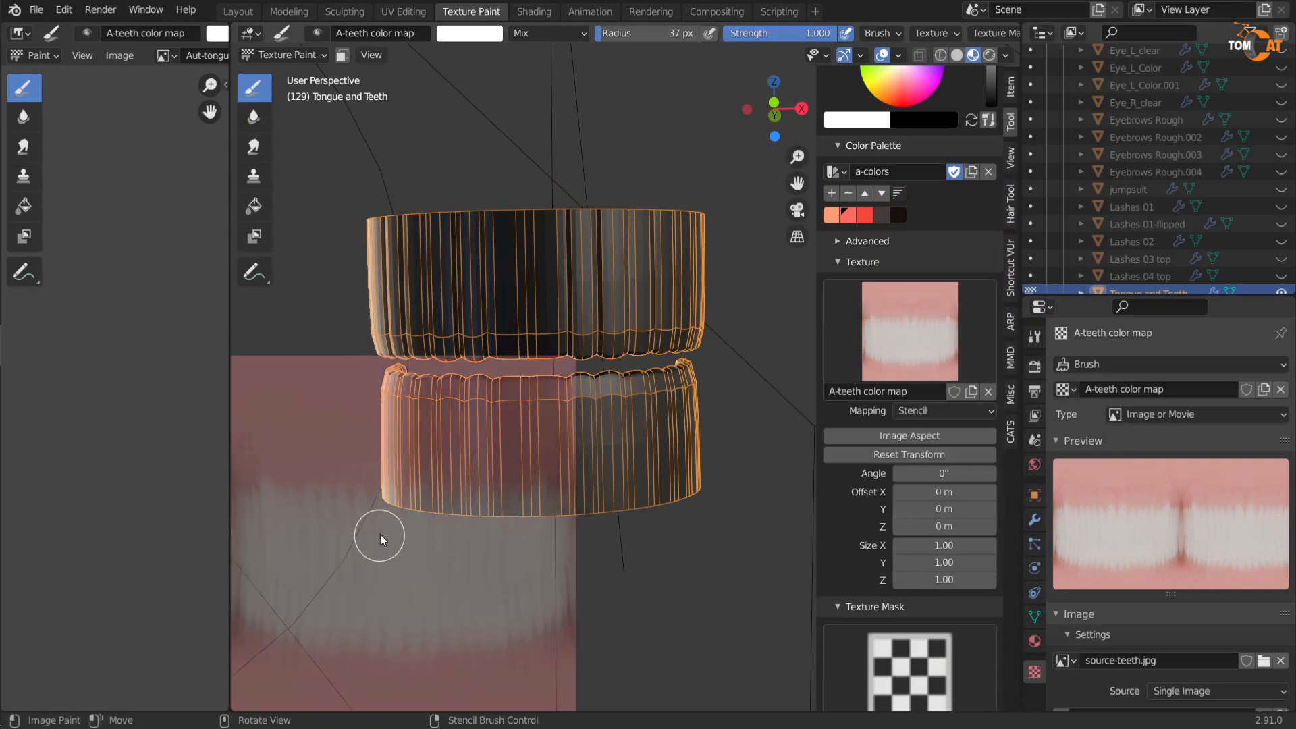
{"action": "left_click", "coordinate": [905, 455]}
{"action": "left_click", "coordinate": [902, 439]}
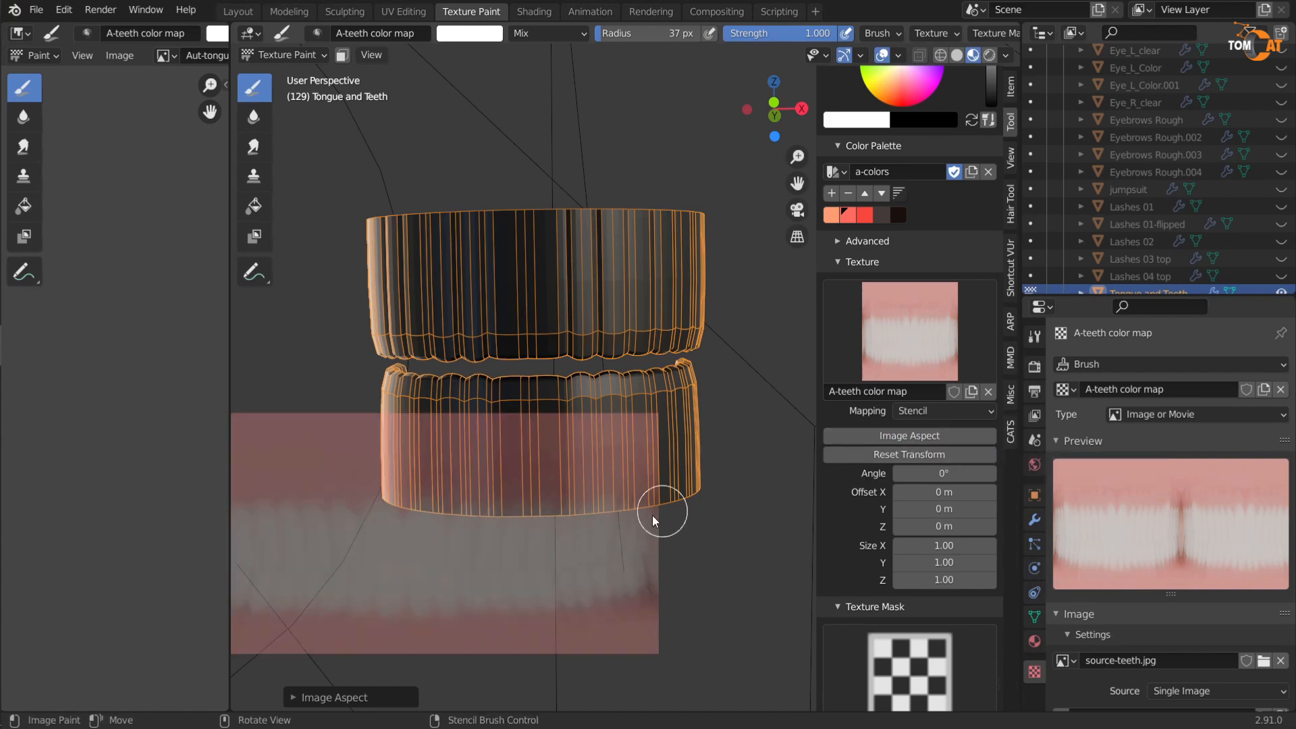
Step: Align the teeth stencil over the front of the model and paint the upper teeth and gums through it
{"action": "scroll", "coordinate": [924, 492], "scroll_direction": "down", "scroll_amount": 10}
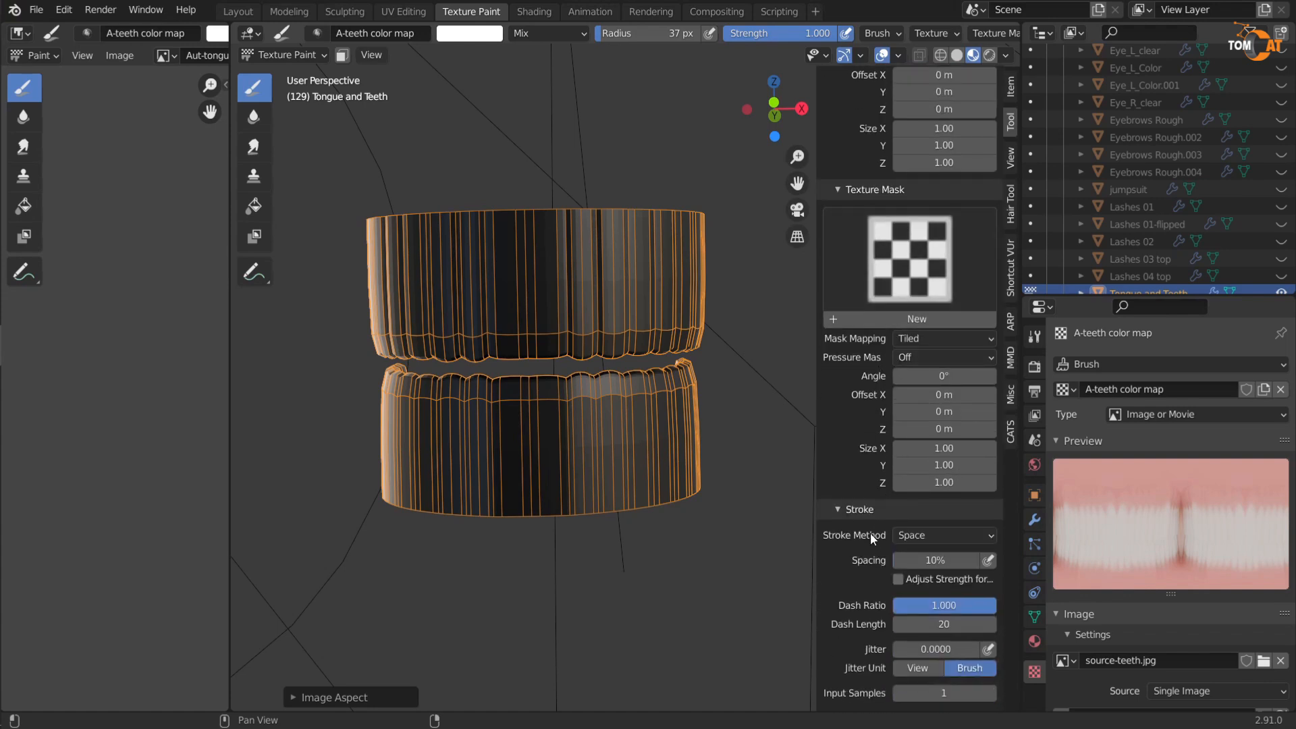
{"action": "scroll", "coordinate": [917, 549], "scroll_direction": "down", "scroll_amount": 8}
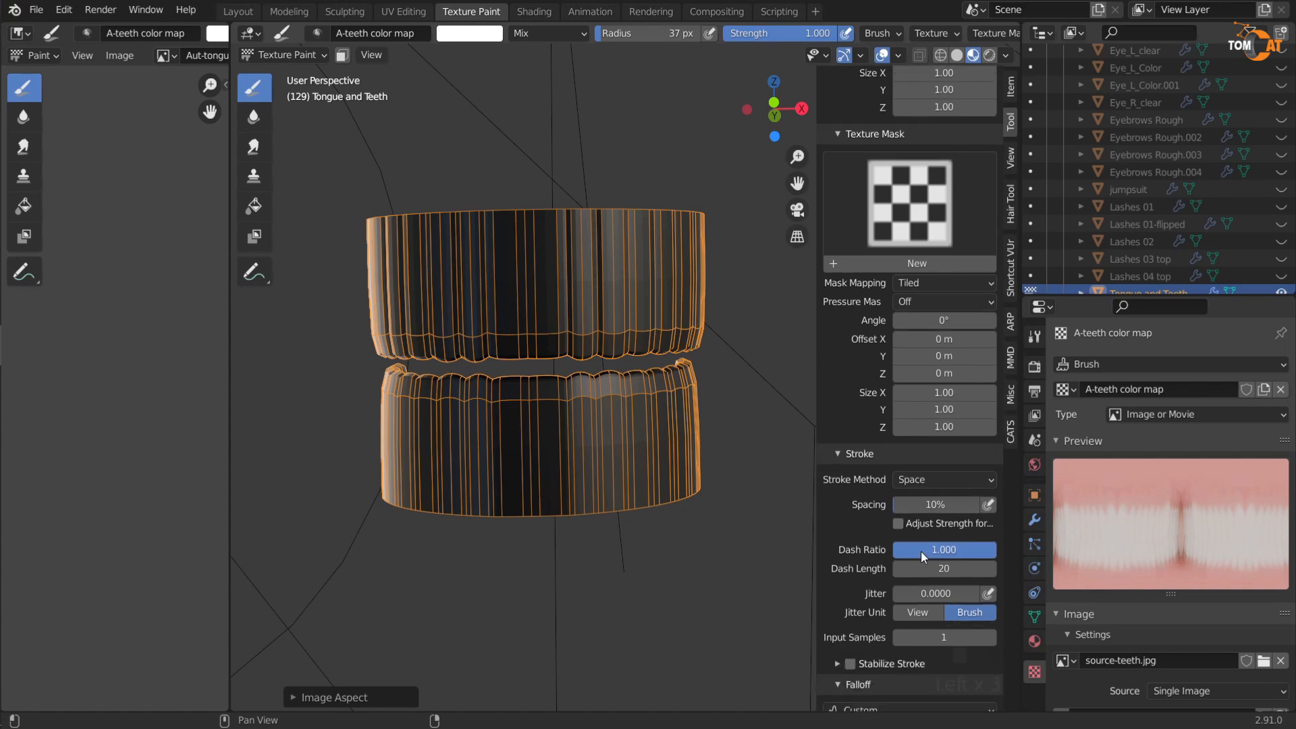
{"action": "scroll", "coordinate": [904, 594], "scroll_direction": "down", "scroll_amount": 3}
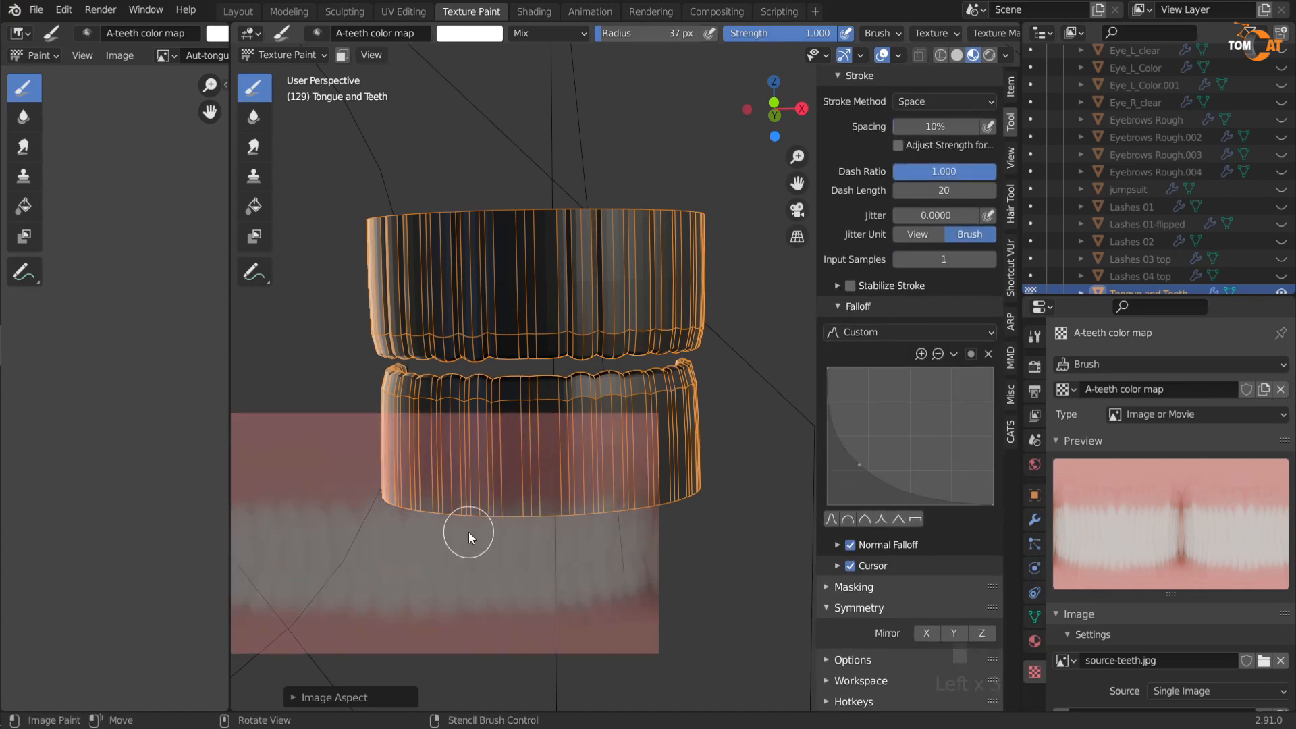
{"action": "middle_click_drag", "start_coordinate": [538, 283], "coordinate": [507, 486]}
{"action": "right_click_drag", "start_coordinate": [401, 621], "coordinate": [537, 409]}
{"action": "middle_click_drag", "start_coordinate": [537, 409], "coordinate": [440, 444]}
{"action": "right_click_drag", "start_coordinate": [557, 412], "coordinate": [557, 412]}
{"action": "mouse_move", "coordinate": [408, 346]}
{"action": "left_mouse_down"}
{"action": "mouse_move", "coordinate": [443, 323]}
{"action": "mouse_move", "coordinate": [742, 305]}
{"action": "mouse_move", "coordinate": [501, 321]}
{"action": "mouse_move", "coordinate": [729, 289]}
{"action": "mouse_move", "coordinate": [341, 249]}
{"action": "mouse_move", "coordinate": [743, 262]}
{"action": "mouse_move", "coordinate": [428, 209]}
{"action": "mouse_move", "coordinate": [341, 215]}
{"action": "mouse_move", "coordinate": [706, 290]}
{"action": "mouse_move", "coordinate": [372, 360]}
{"action": "mouse_move", "coordinate": [717, 435]}
{"action": "left_mouse_up"}
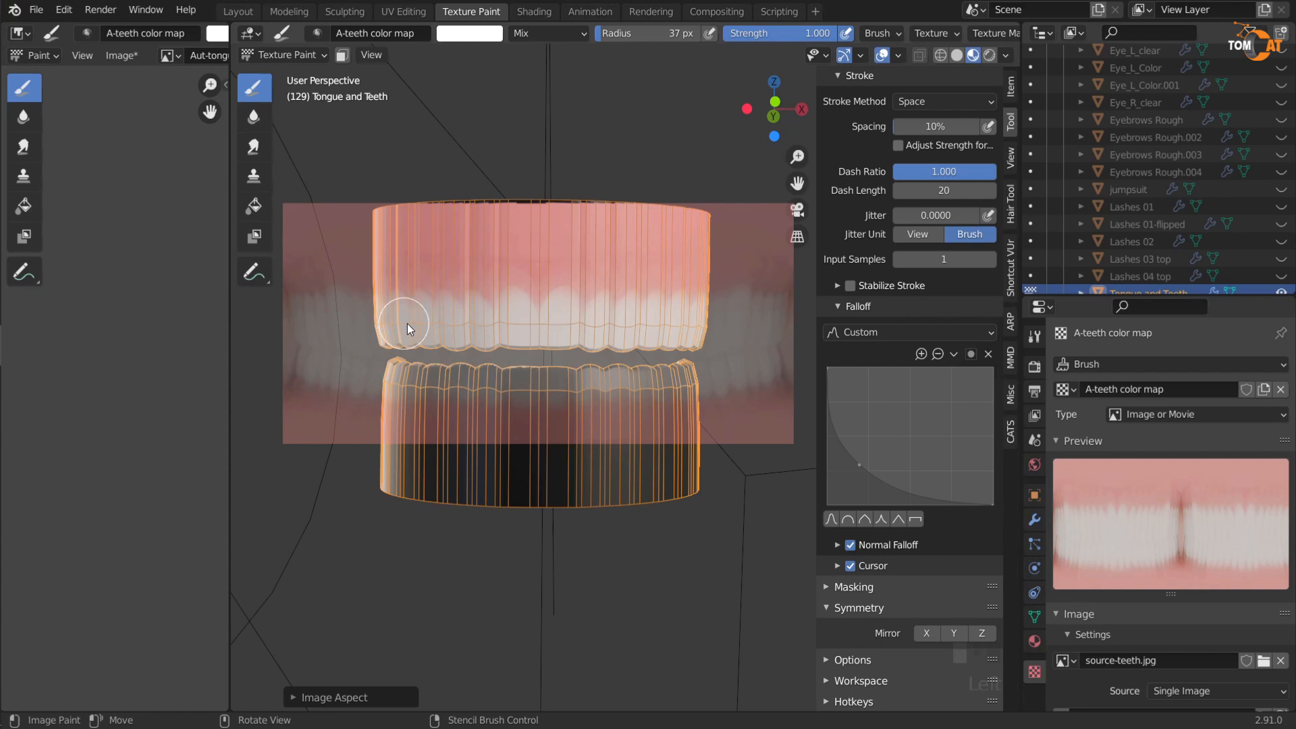
Step: Switch the Tongue and Teeth object to Object Mode and turn on the Face Orientation overlay
{"action": "mouse_move", "coordinate": [26, 346]}
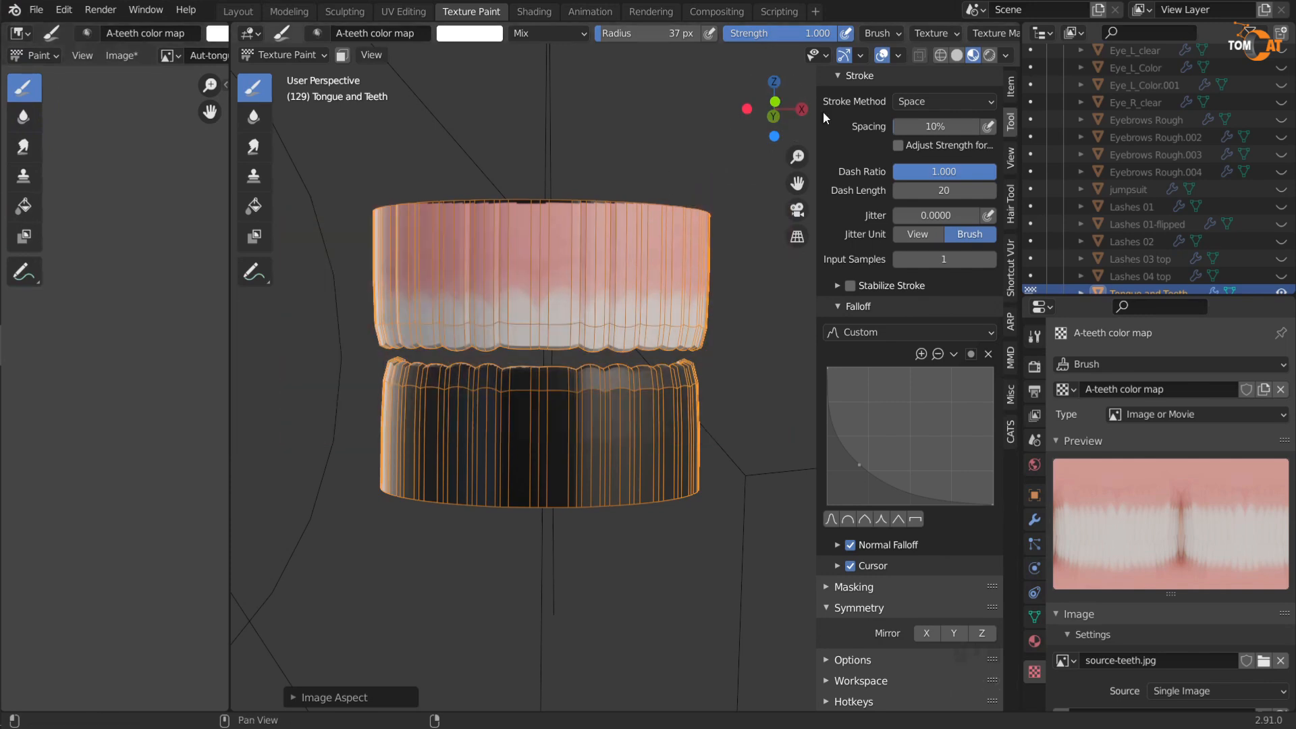
{"action": "left_click", "coordinate": [270, 54]}
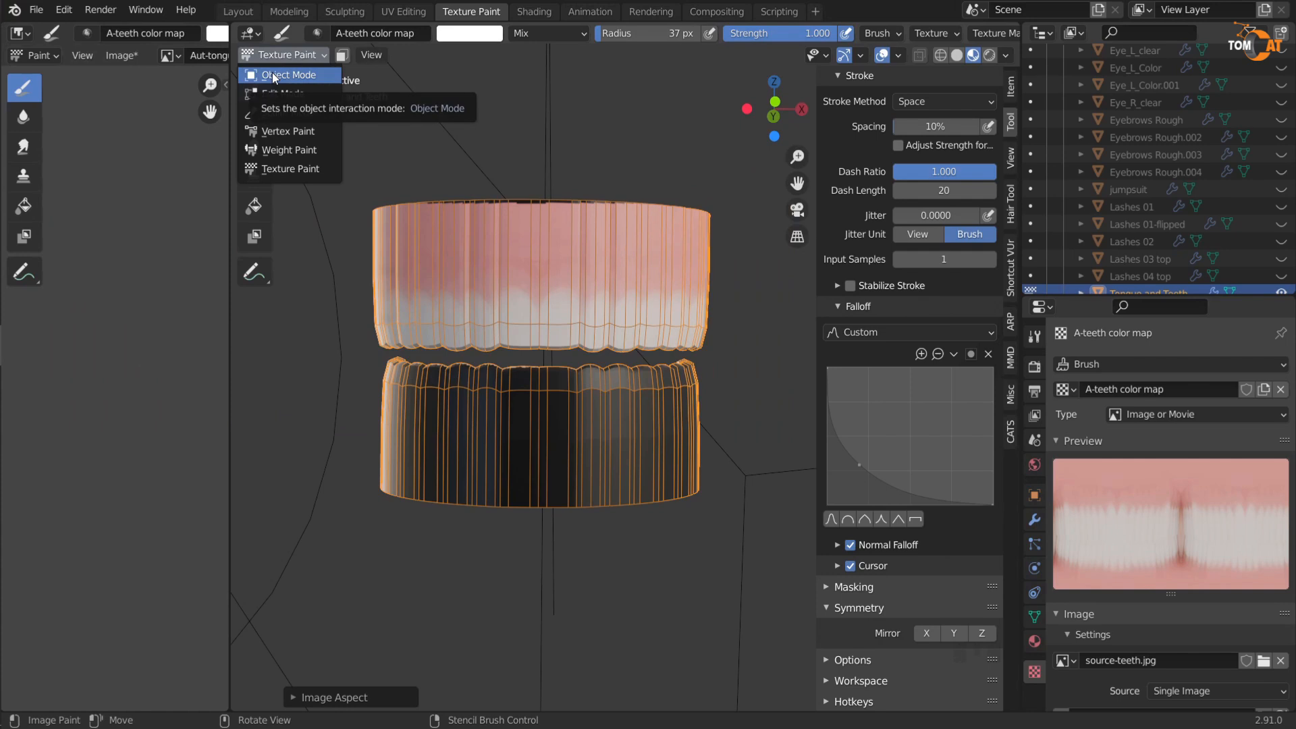
{"action": "left_click", "coordinate": [273, 73]}
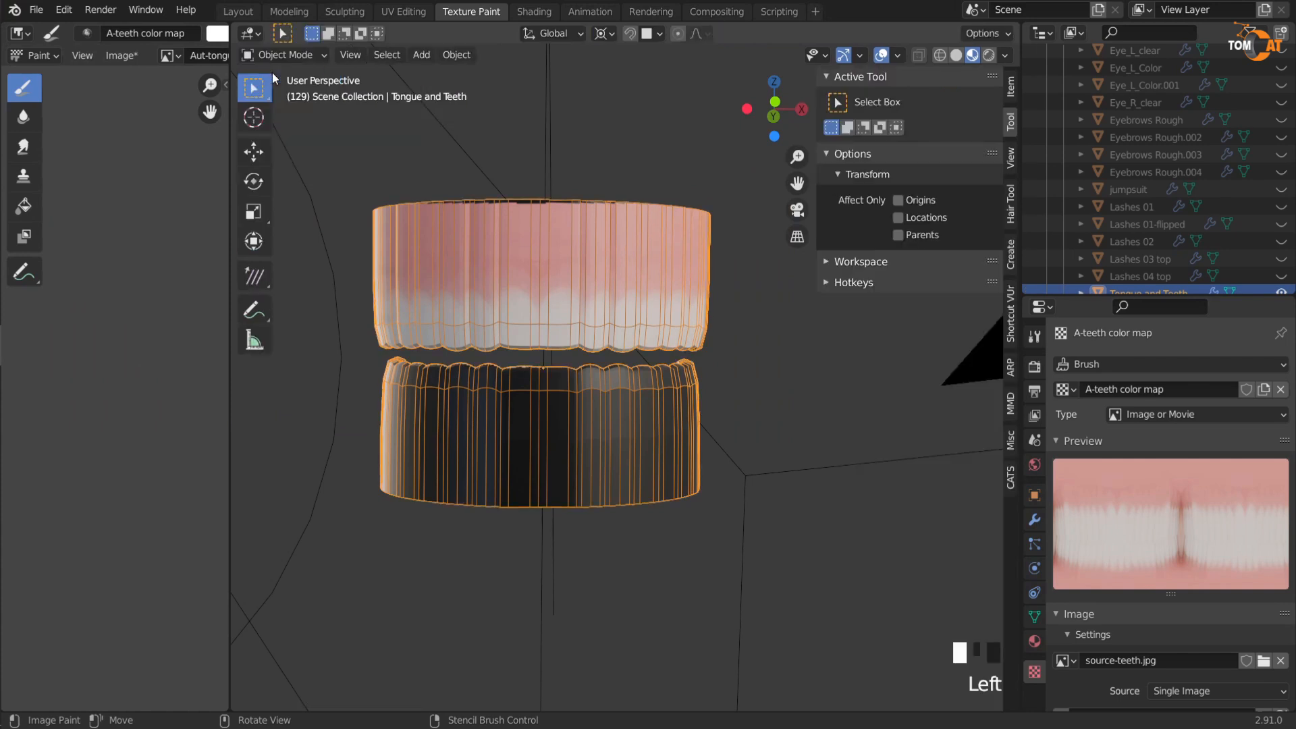
{"action": "left_click", "coordinate": [897, 56]}
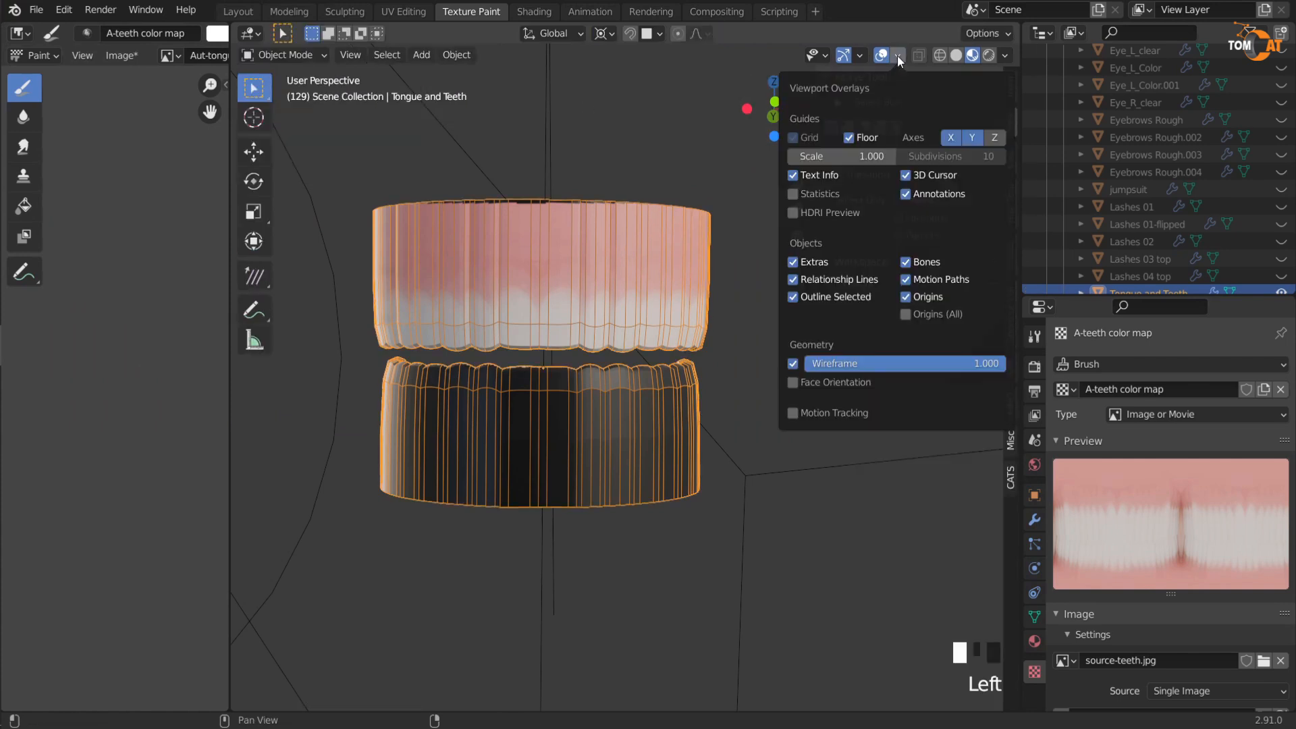
{"action": "left_click", "coordinate": [795, 382]}
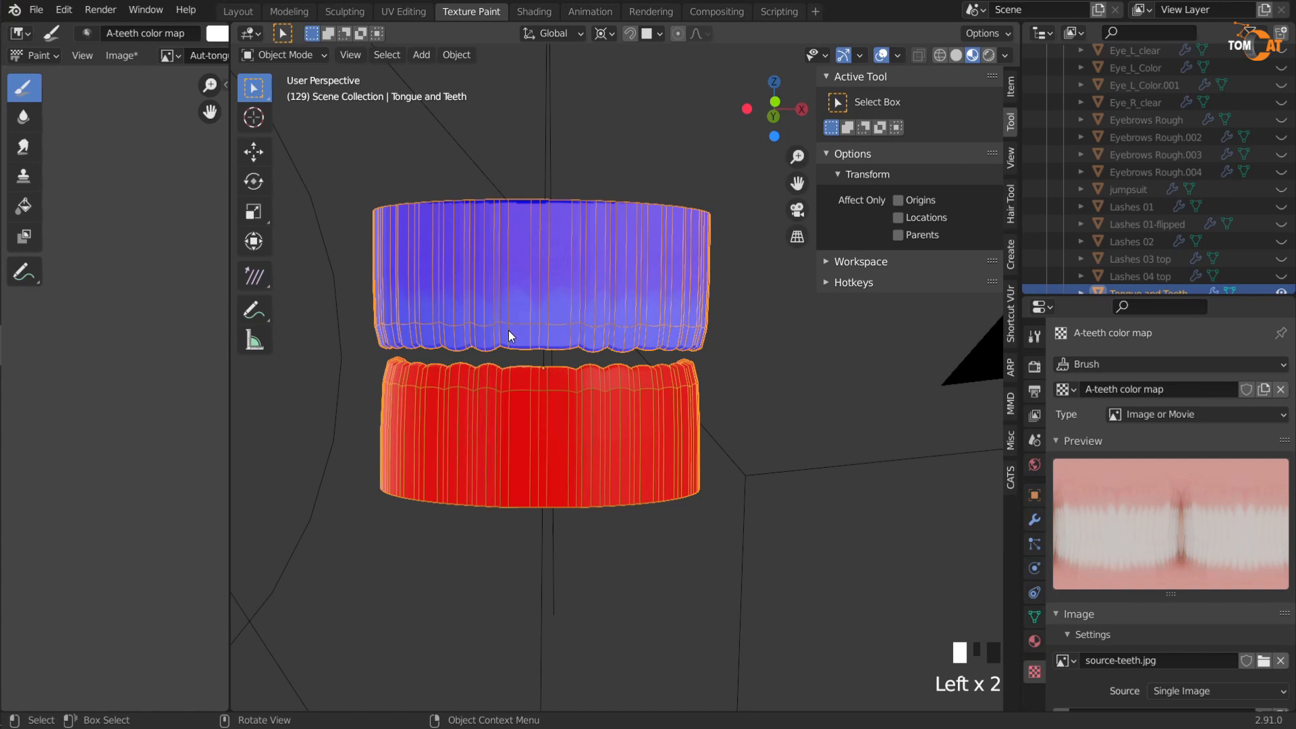
Step: In Edit Mode, select all linked faces of the lower teeth, flip their normals, and return to Object Mode
{"action": "left_click", "coordinate": [466, 424]}
{"action": "key", "text": "Tab"}
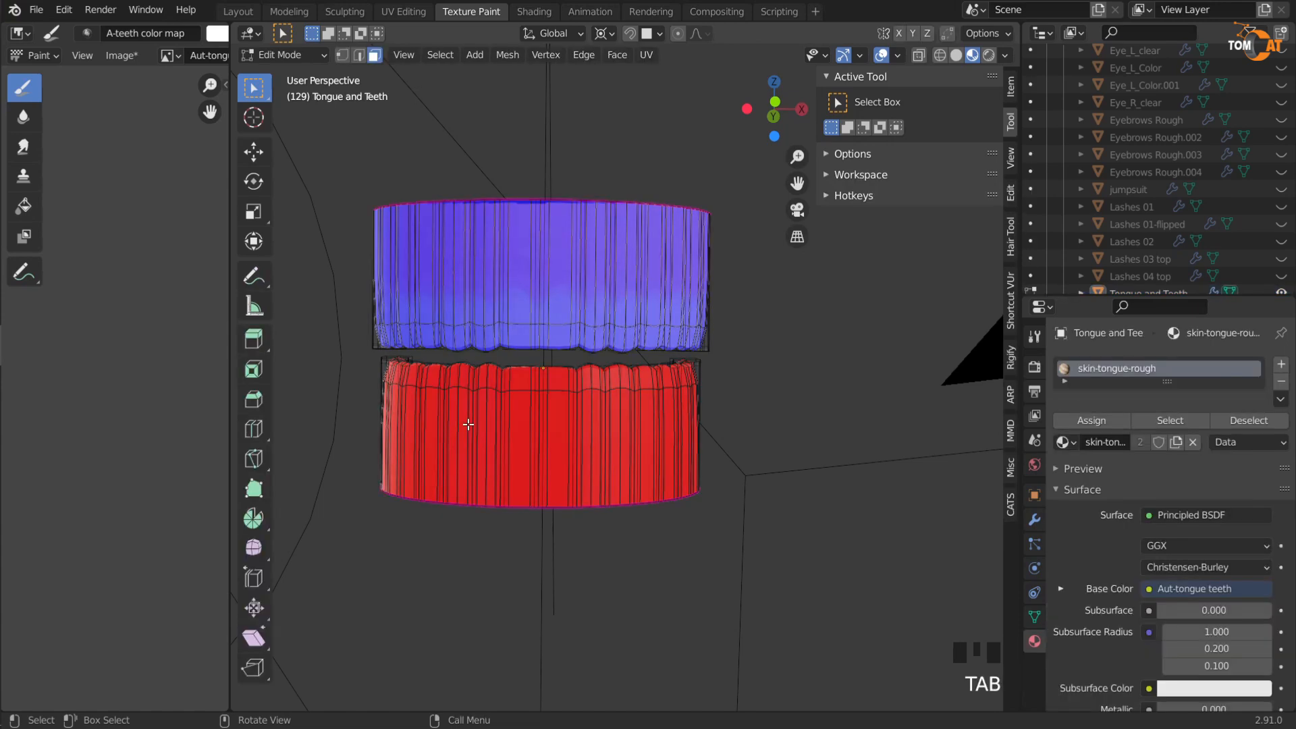
{"action": "key", "text": "3"}
{"action": "key", "text": "l"}
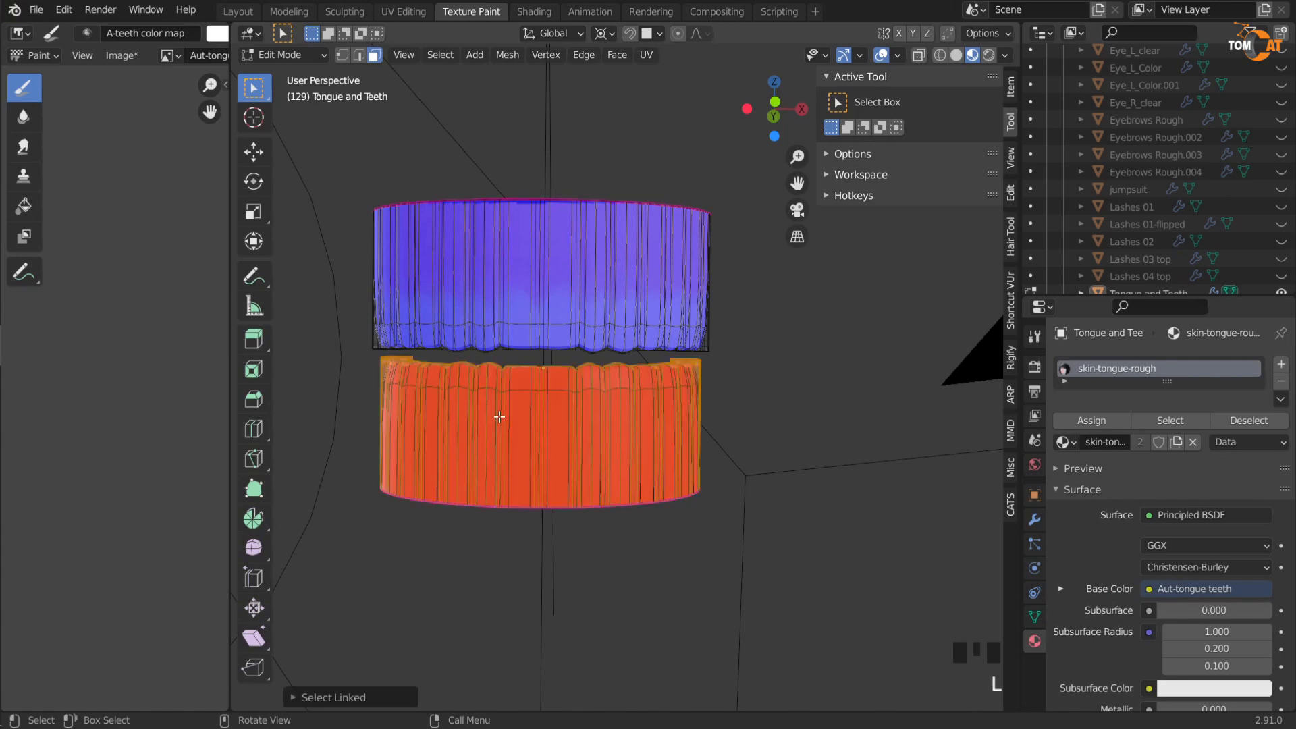
{"action": "key", "text": "alt+n"}
{"action": "left_click", "coordinate": [502, 56]}
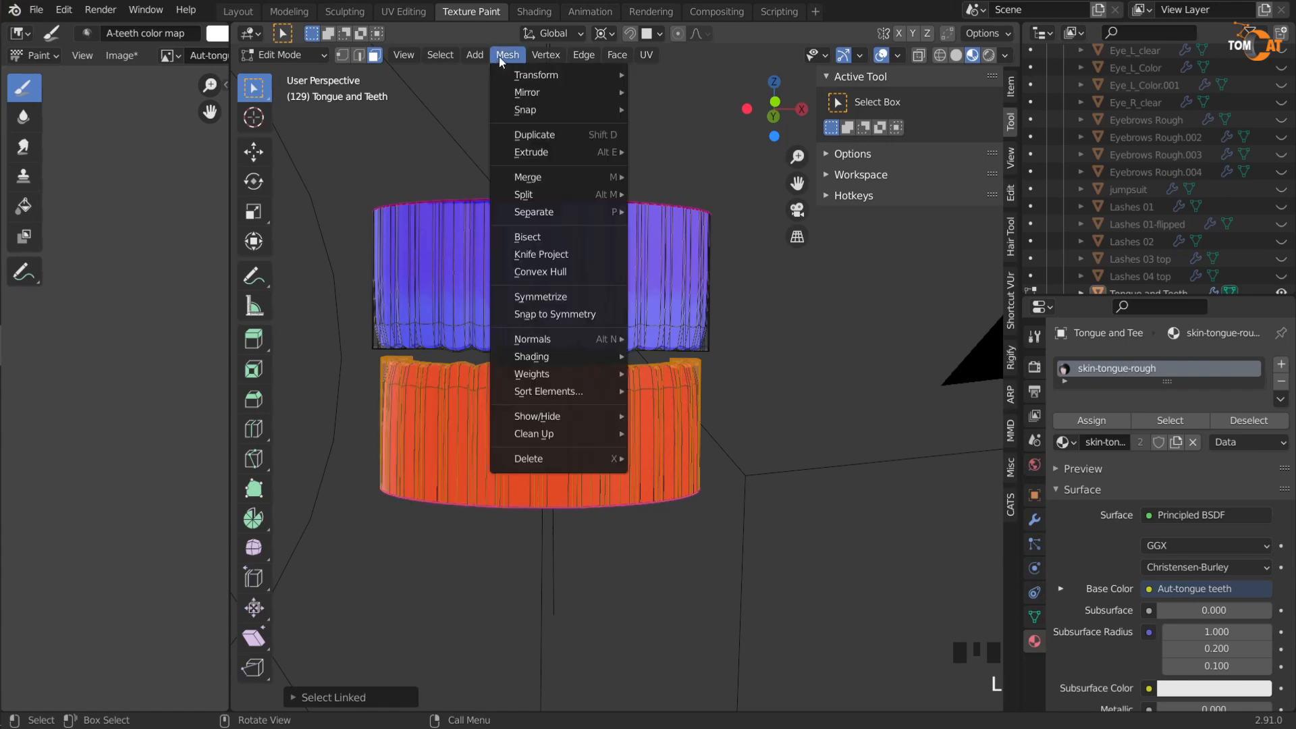
{"action": "mouse_move", "coordinate": [537, 344]}
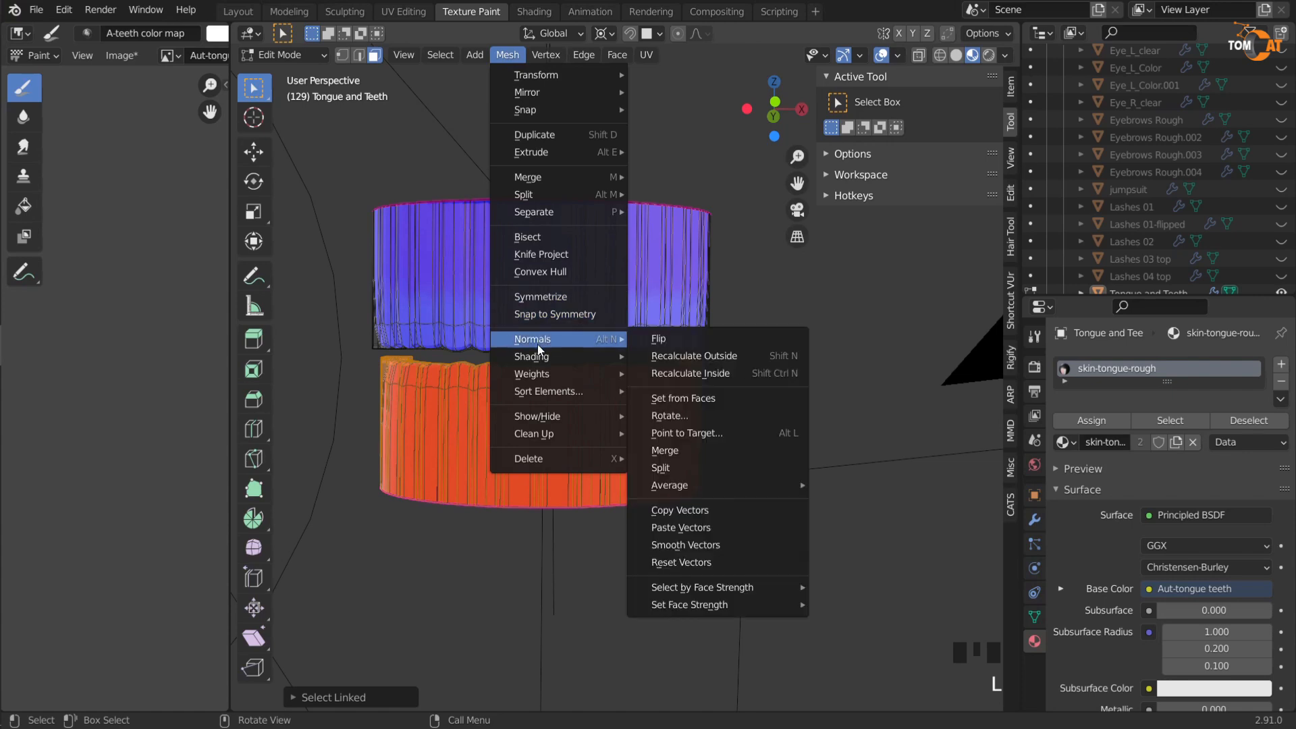
{"action": "left_click", "coordinate": [687, 337]}
{"action": "key", "text": "Tab"}
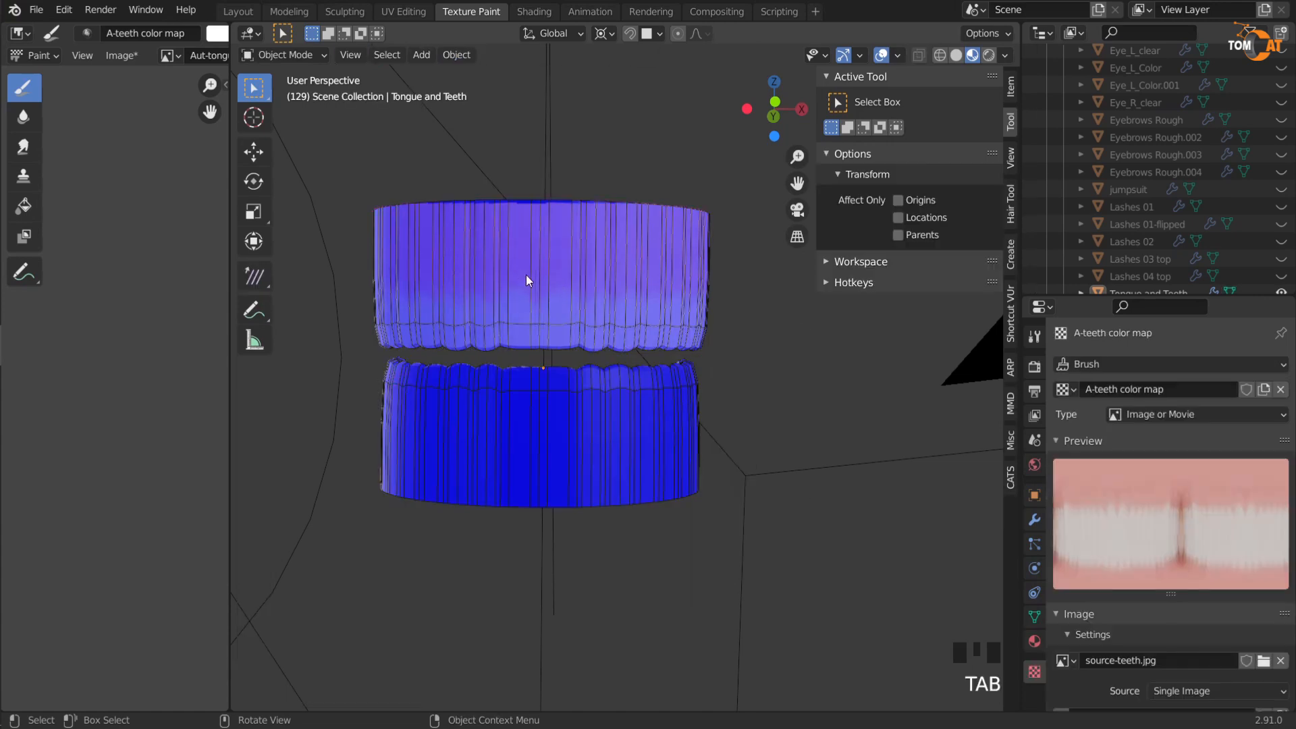
Step: Return to Texture Paint mode and turn off the Face Orientation overlay
{"action": "left_click", "coordinate": [285, 53]}
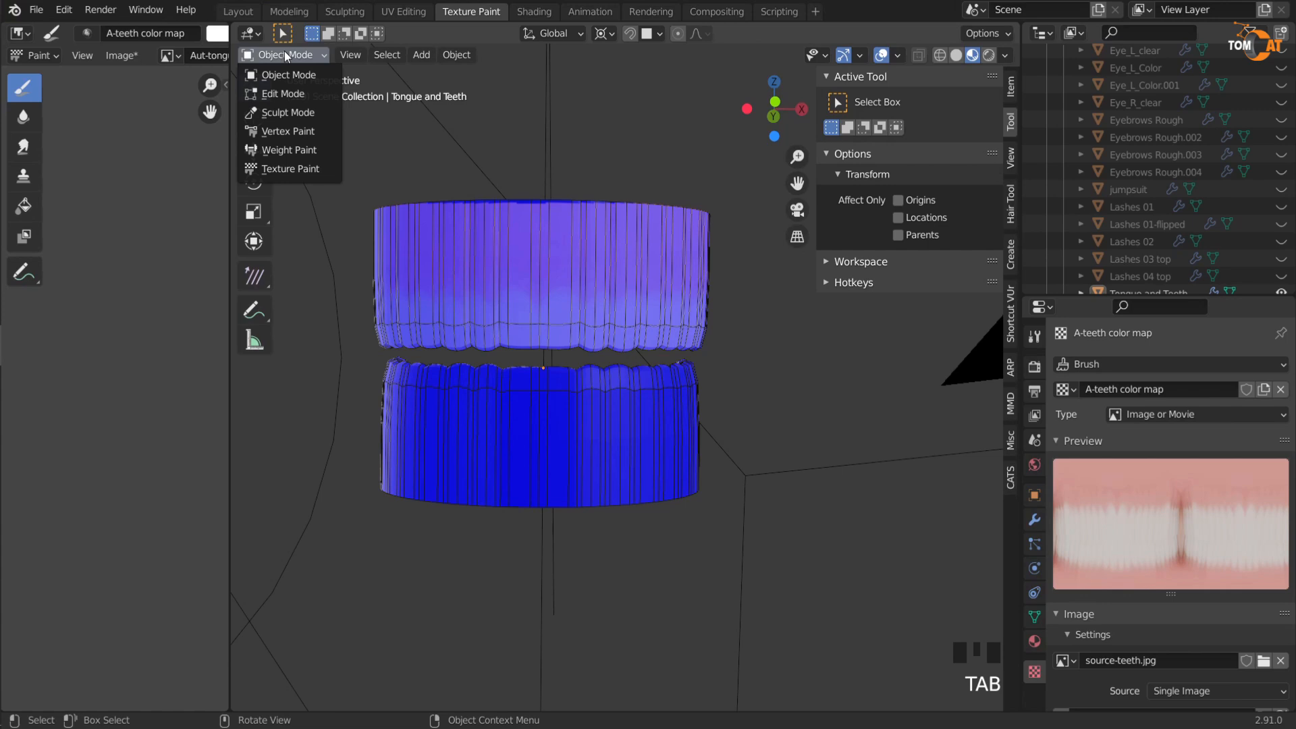
{"action": "left_click", "coordinate": [314, 169]}
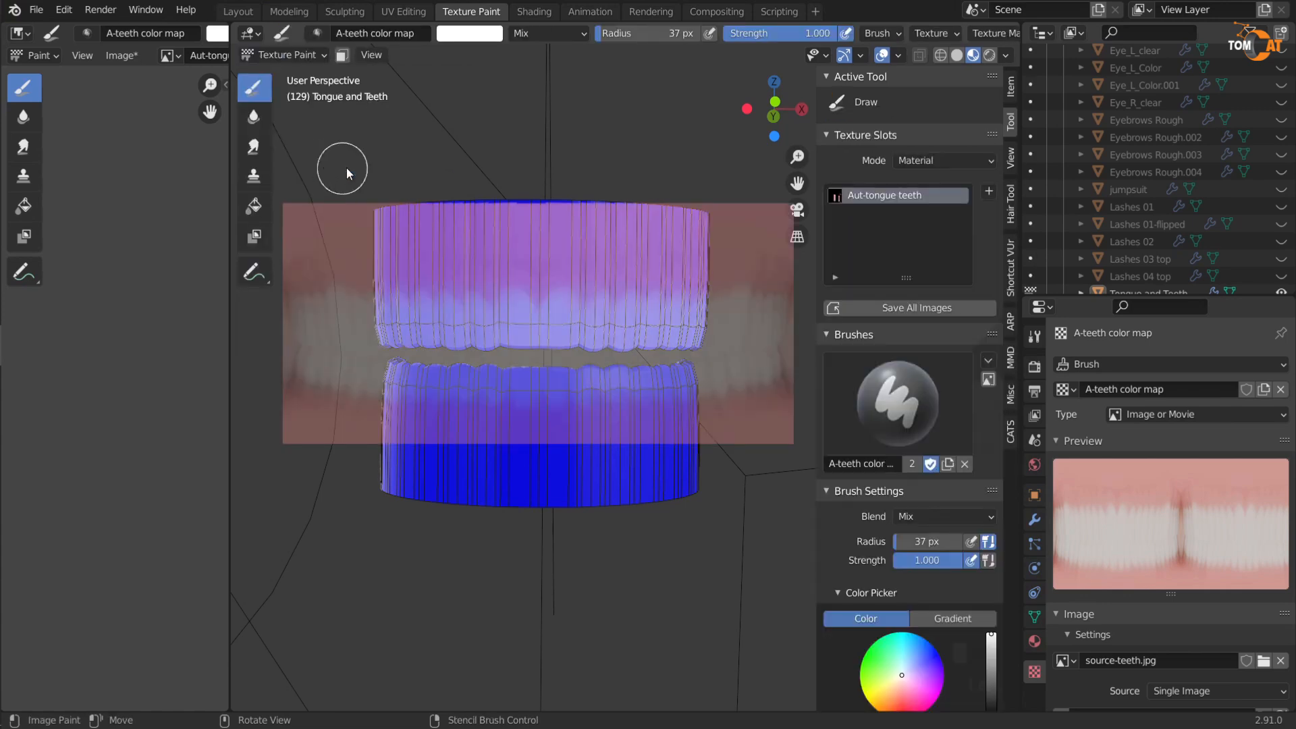
{"action": "left_click", "coordinate": [898, 56]}
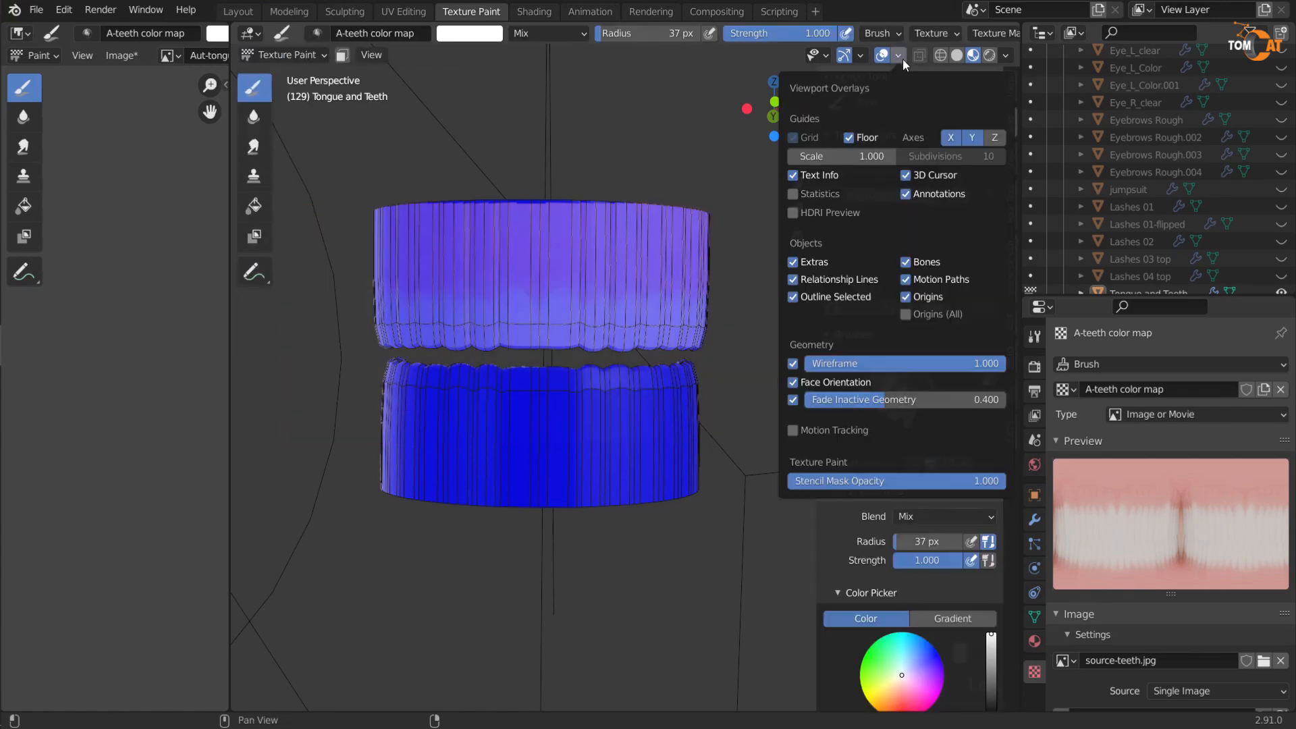
{"action": "left_click", "coordinate": [795, 382]}
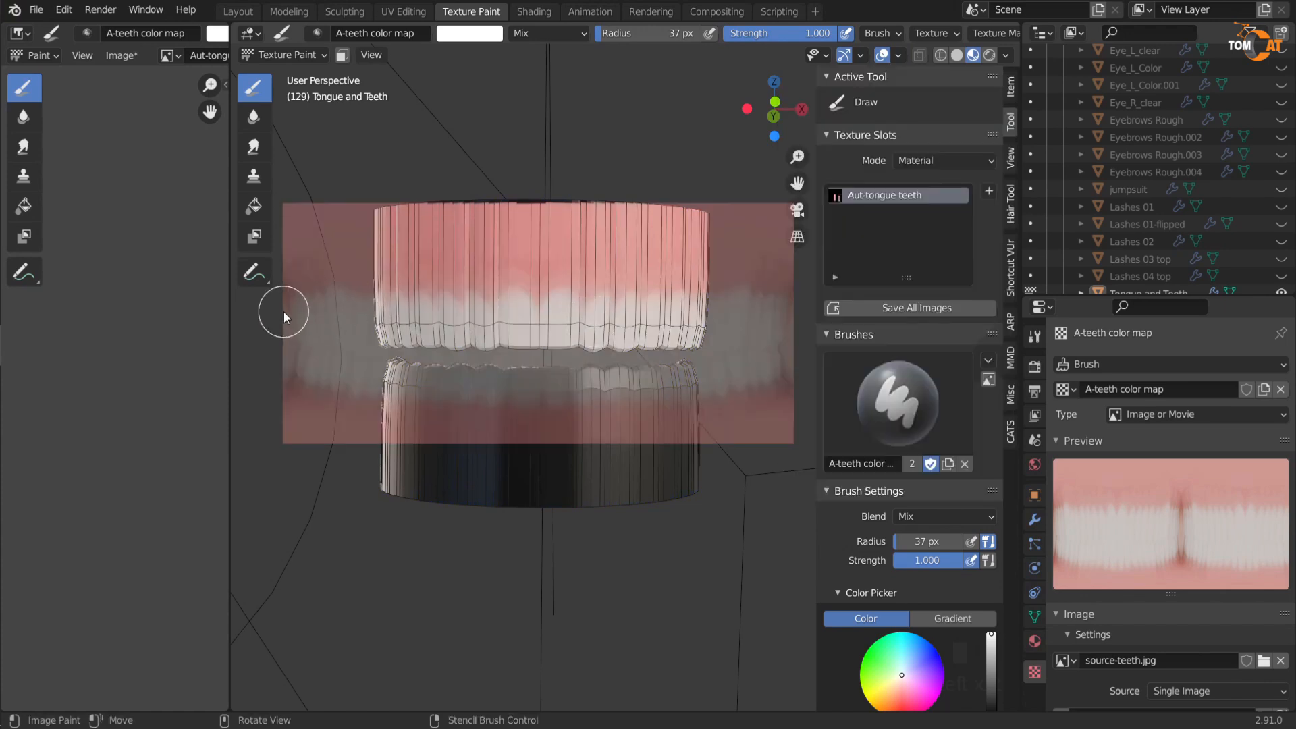
Step: Paint the front of the lower teeth and gums through the stencil and enable X mirror symmetry for painting
{"action": "mouse_move", "coordinate": [413, 407]}
{"action": "left_mouse_down"}
{"action": "mouse_move", "coordinate": [742, 389]}
{"action": "mouse_move", "coordinate": [346, 372]}
{"action": "mouse_move", "coordinate": [666, 401]}
{"action": "mouse_move", "coordinate": [718, 421]}
{"action": "mouse_move", "coordinate": [407, 410]}
{"action": "mouse_move", "coordinate": [702, 367]}
{"action": "left_mouse_up"}
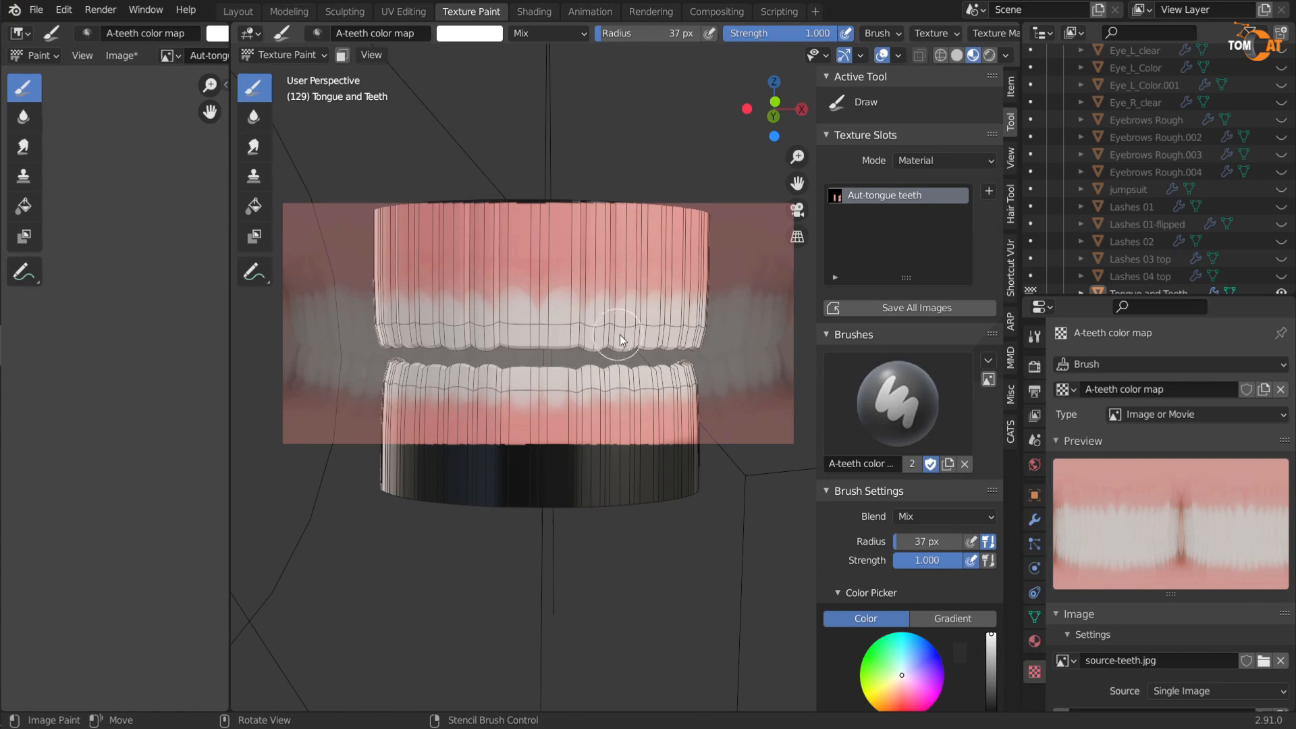
{"action": "scroll", "coordinate": [884, 560], "scroll_direction": "down", "scroll_amount": 15}
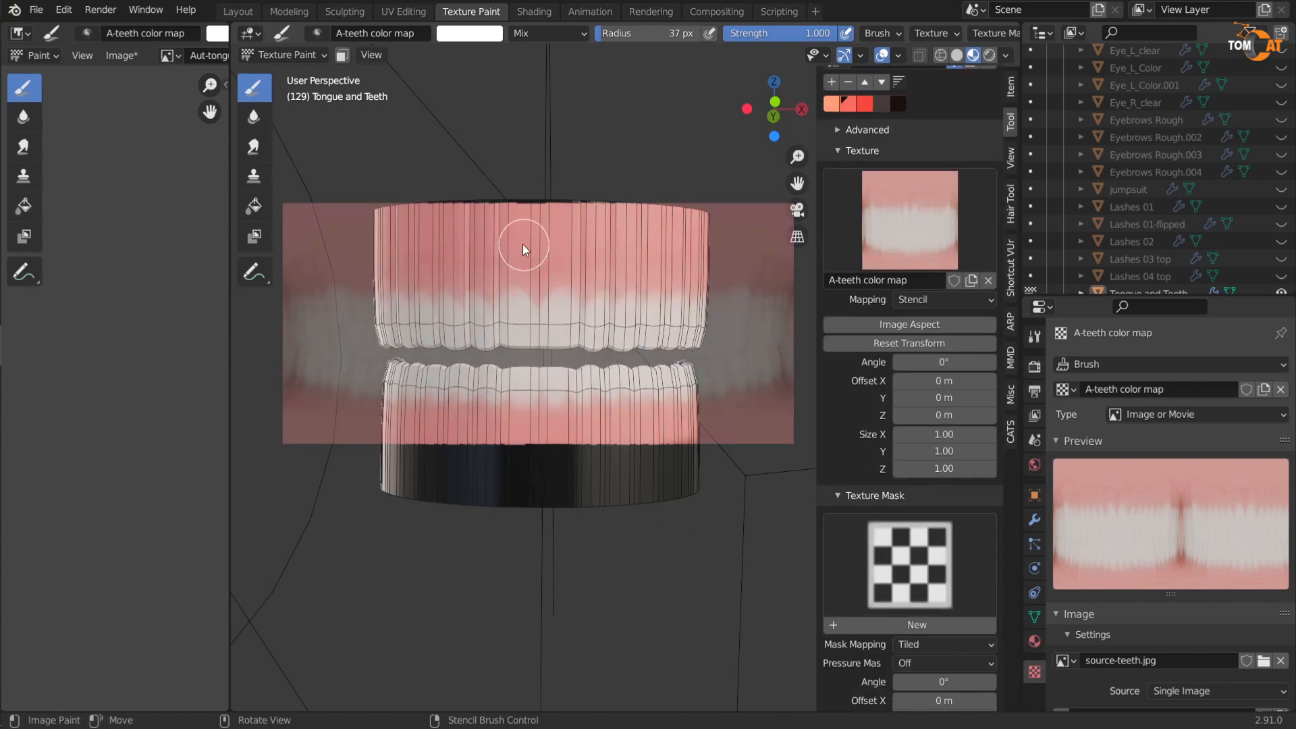
{"action": "middle_click_drag", "start_coordinate": [601, 467], "coordinate": [429, 354]}
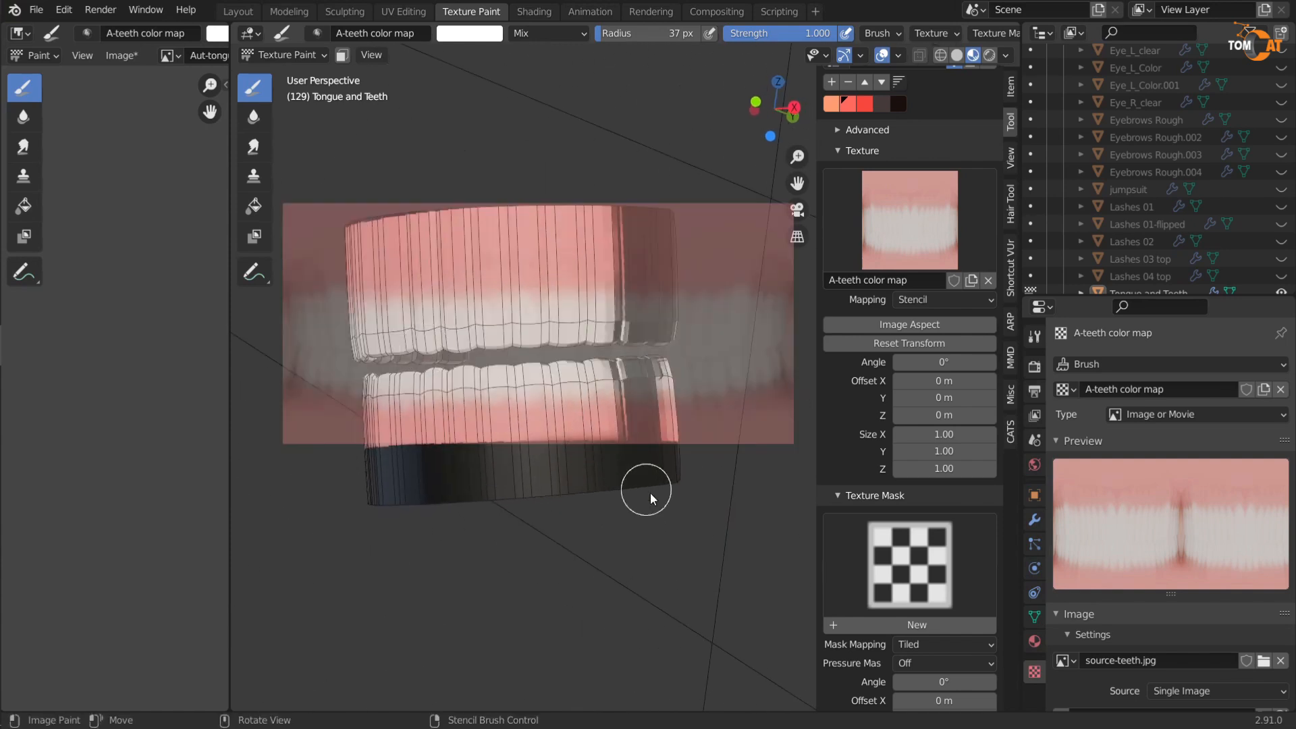
{"action": "scroll", "coordinate": [931, 579], "scroll_direction": "down", "scroll_amount": 4}
{"action": "scroll", "coordinate": [931, 579], "scroll_direction": "down", "scroll_amount": 20}
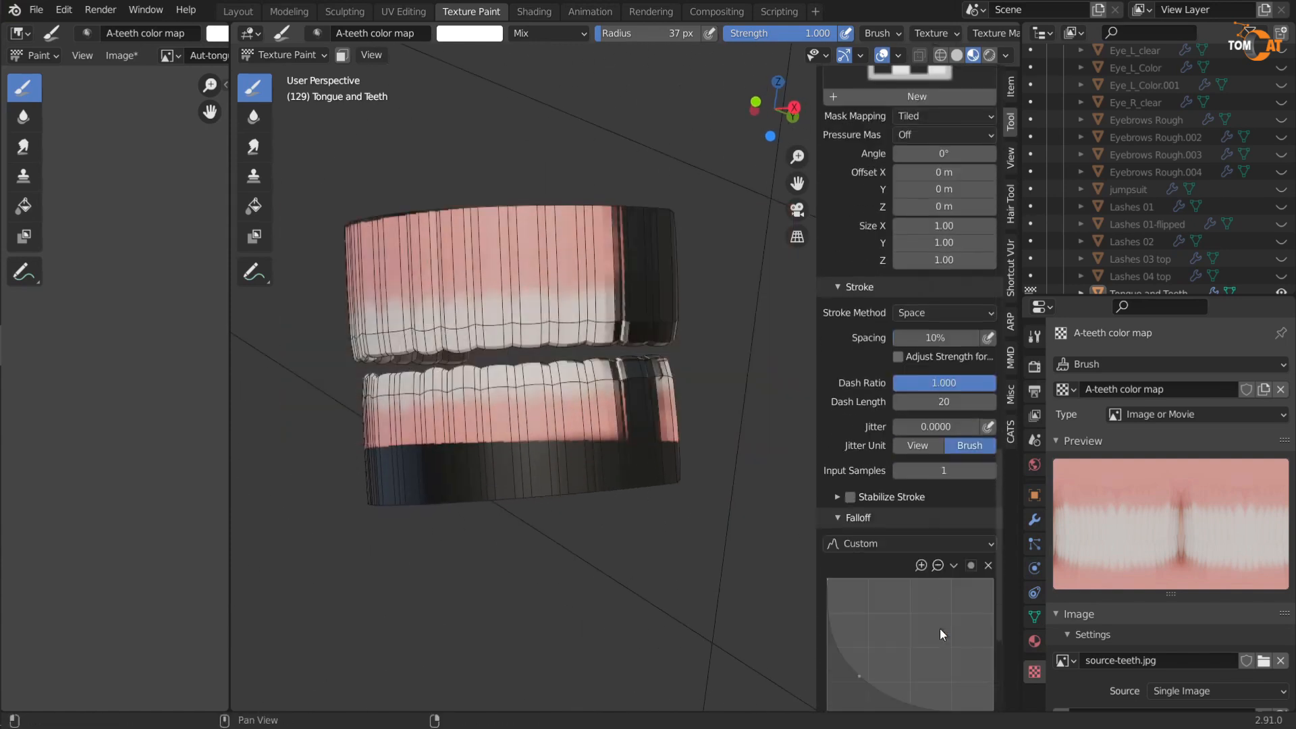
{"action": "scroll", "coordinate": [939, 629], "scroll_direction": "down", "scroll_amount": 3}
{"action": "left_click", "coordinate": [930, 633]}
Step: Switch to Object Mode and hide the empty object near the teeth model
{"action": "middle_click_drag", "start_coordinate": [777, 553], "coordinate": [598, 407]}
{"action": "right_click_drag", "start_coordinate": [470, 414], "coordinate": [399, 436]}
{"action": "middle_click_drag", "start_coordinate": [398, 434], "coordinate": [352, 414]}
{"action": "middle_click_drag", "start_coordinate": [599, 390], "coordinate": [604, 393]}
{"action": "right_click_drag", "start_coordinate": [521, 448], "coordinate": [496, 436]}
{"action": "scroll", "coordinate": [500, 439], "scroll_direction": "down", "scroll_amount": 7}
{"action": "key", "text": "Tab"}
{"action": "key", "text": "Tab"}
{"action": "left_click", "coordinate": [288, 58]}
{"action": "left_click", "coordinate": [288, 74]}
{"action": "key", "text": "h"}
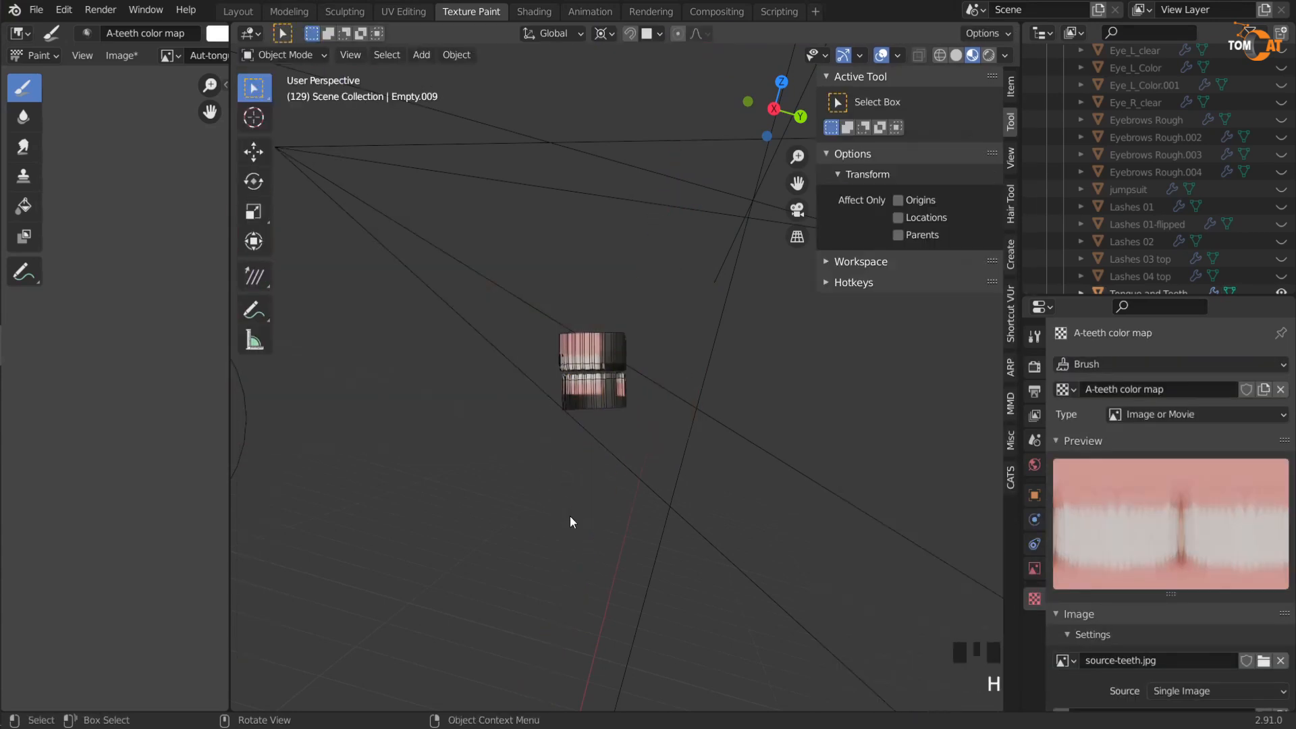
Step: Select the Tongue and Teeth object, return to Texture Paint mode and hide all viewport overlays
{"action": "left_click", "coordinate": [582, 382]}
{"action": "left_click", "coordinate": [281, 56]}
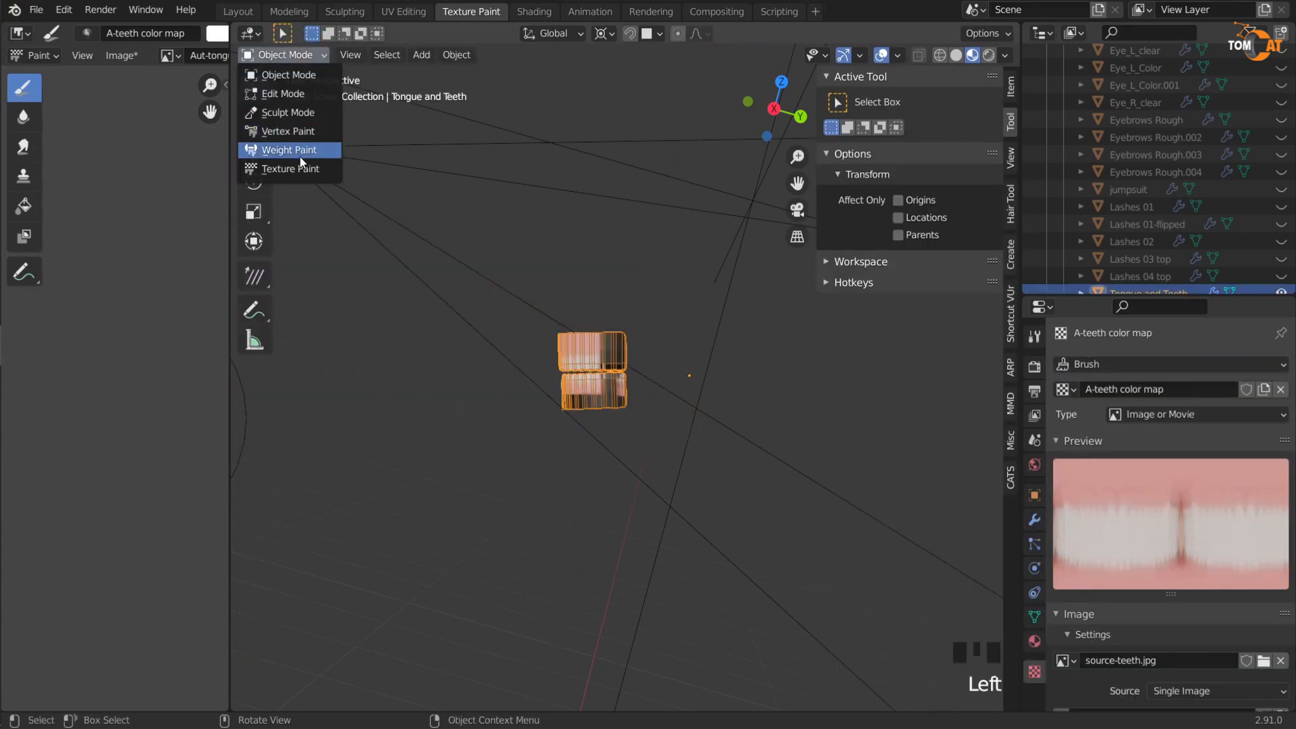
{"action": "left_click", "coordinate": [299, 152]}
{"action": "scroll", "coordinate": [565, 369], "scroll_direction": "up", "scroll_amount": 6}
{"action": "middle_click_drag", "start_coordinate": [513, 370], "coordinate": [579, 372]}
{"action": "right_click_drag", "start_coordinate": [578, 336], "coordinate": [558, 151]}
{"action": "middle_click_drag", "start_coordinate": [540, 327], "coordinate": [606, 376]}
{"action": "key", "text": "alt+shift+z"}
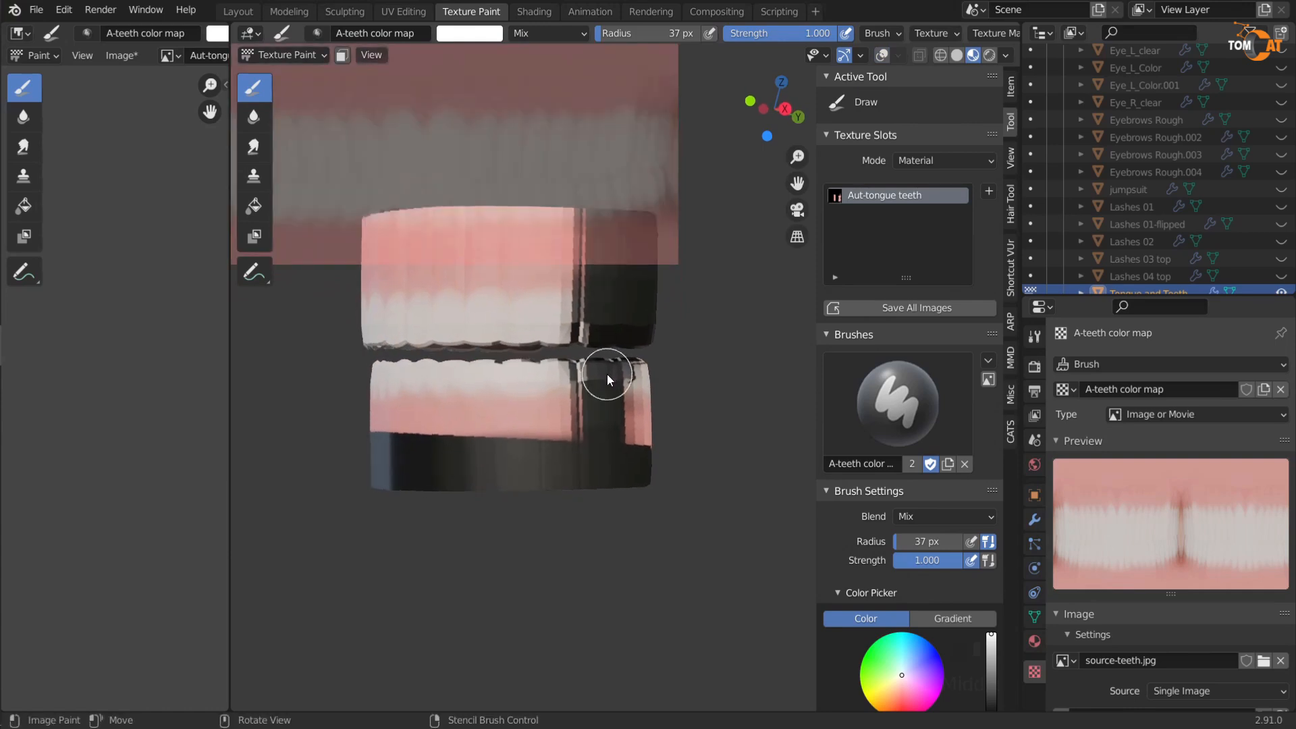
Step: Align the stencil over the side of the teeth and paint both rows, rotating the stencil to about 3.19° for the lower row
{"action": "right_click_drag", "start_coordinate": [597, 392], "coordinate": [564, 386]}
{"action": "middle_click_drag", "start_coordinate": [565, 386], "coordinate": [590, 359]}
{"action": "right_click_drag", "start_coordinate": [626, 521], "coordinate": [616, 599]}
{"action": "middle_click_drag", "start_coordinate": [616, 599], "coordinate": [588, 527]}
{"action": "right_click_drag", "start_coordinate": [587, 528], "coordinate": [581, 532]}
{"action": "mouse_move", "coordinate": [560, 344]}
{"action": "left_mouse_down"}
{"action": "mouse_move", "coordinate": [543, 323]}
{"action": "mouse_move", "coordinate": [595, 322]}
{"action": "mouse_move", "coordinate": [556, 346]}
{"action": "mouse_move", "coordinate": [654, 317]}
{"action": "mouse_move", "coordinate": [509, 246]}
{"action": "mouse_move", "coordinate": [570, 212]}
{"action": "left_mouse_up"}
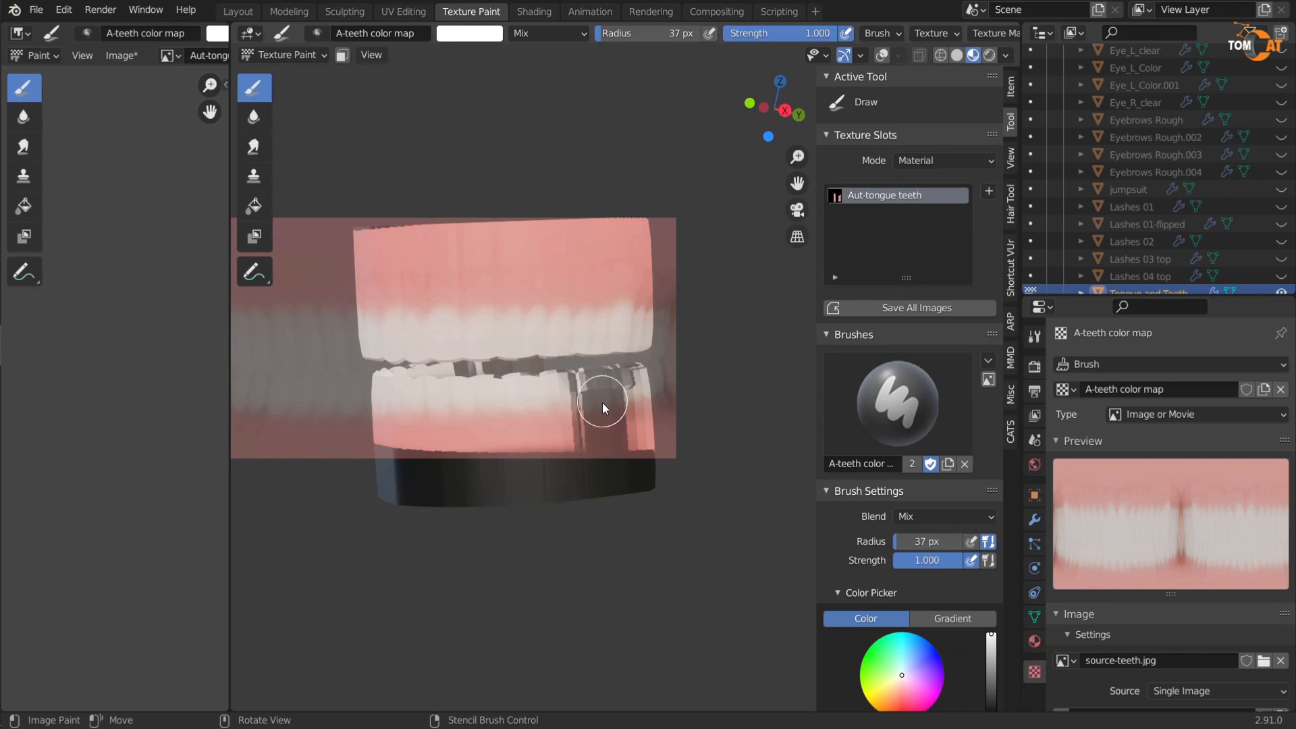
{"action": "right_click_drag", "start_coordinate": [726, 419], "coordinate": [723, 407], "text": "shift"}
{"action": "mouse_move", "coordinate": [579, 383]}
{"action": "left_mouse_down"}
{"action": "mouse_move", "coordinate": [625, 371]}
{"action": "mouse_move", "coordinate": [498, 428]}
{"action": "mouse_move", "coordinate": [614, 452]}
{"action": "left_mouse_up"}
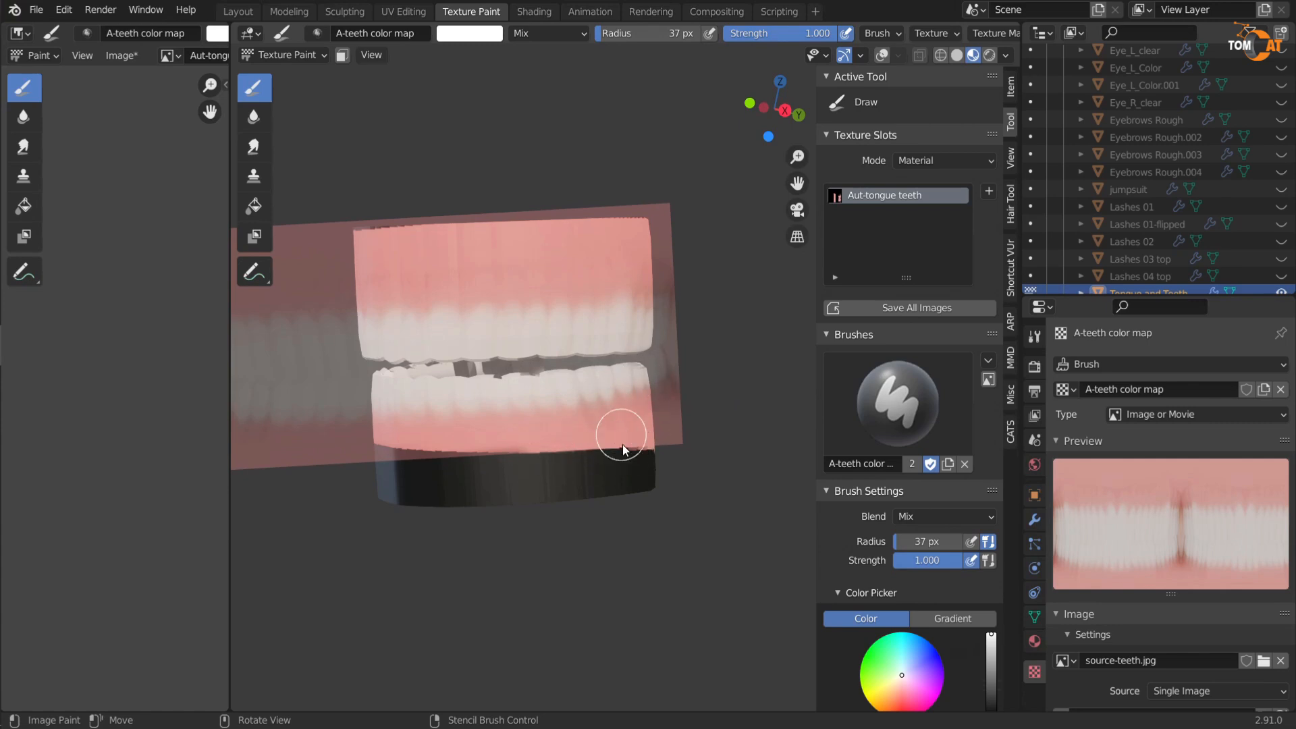
Step: Check the opposite side of the teeth and turn off X mirror symmetry for painting
{"action": "mouse_move", "coordinate": [637, 413]}
{"action": "middle_mouse_down"}
{"action": "mouse_move", "coordinate": [495, 449]}
{"action": "mouse_move", "coordinate": [425, 398]}
{"action": "mouse_move", "coordinate": [584, 450]}
{"action": "mouse_move", "coordinate": [472, 401]}
{"action": "mouse_move", "coordinate": [657, 394]}
{"action": "mouse_move", "coordinate": [500, 436]}
{"action": "mouse_move", "coordinate": [663, 391]}
{"action": "mouse_move", "coordinate": [597, 386]}
{"action": "mouse_move", "coordinate": [424, 420]}
{"action": "mouse_move", "coordinate": [483, 438]}
{"action": "mouse_move", "coordinate": [365, 406]}
{"action": "mouse_move", "coordinate": [683, 382]}
{"action": "mouse_move", "coordinate": [691, 407]}
{"action": "mouse_move", "coordinate": [543, 427]}
{"action": "mouse_move", "coordinate": [463, 497]}
{"action": "middle_mouse_up"}
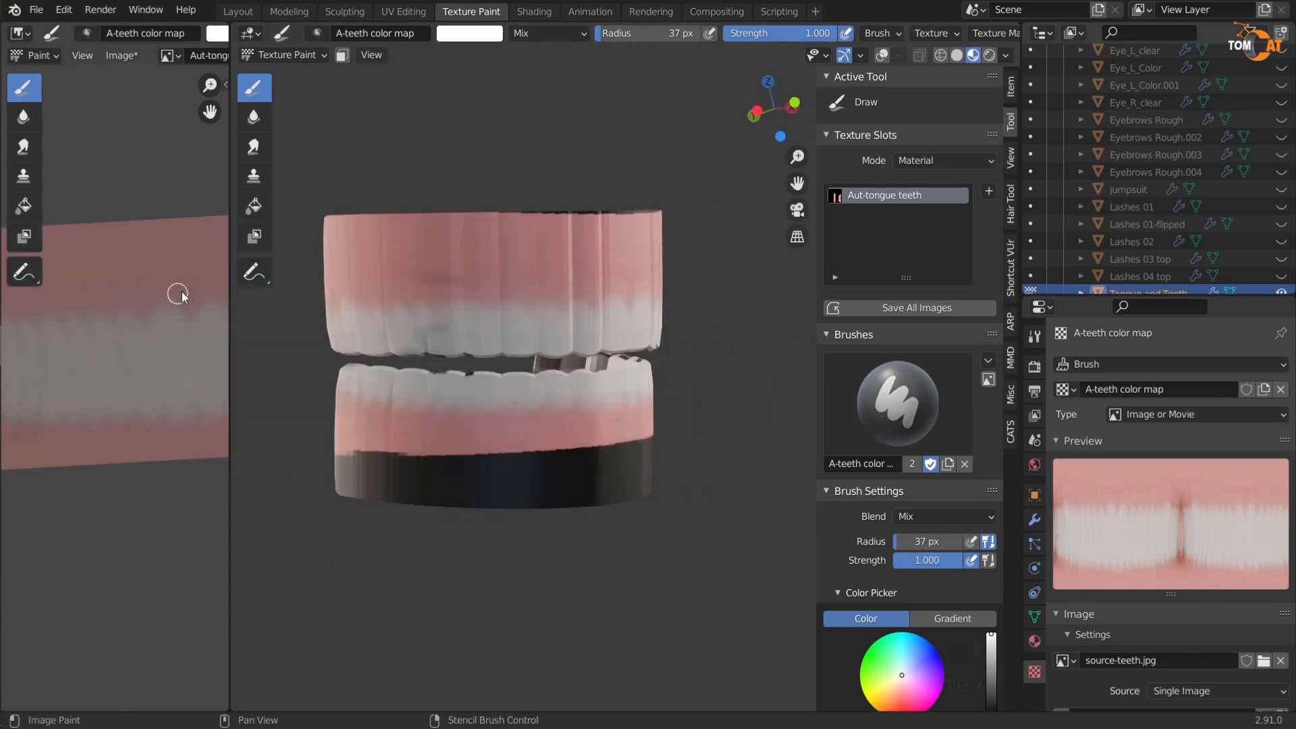
{"action": "scroll", "coordinate": [908, 560], "scroll_direction": "down", "scroll_amount": 10}
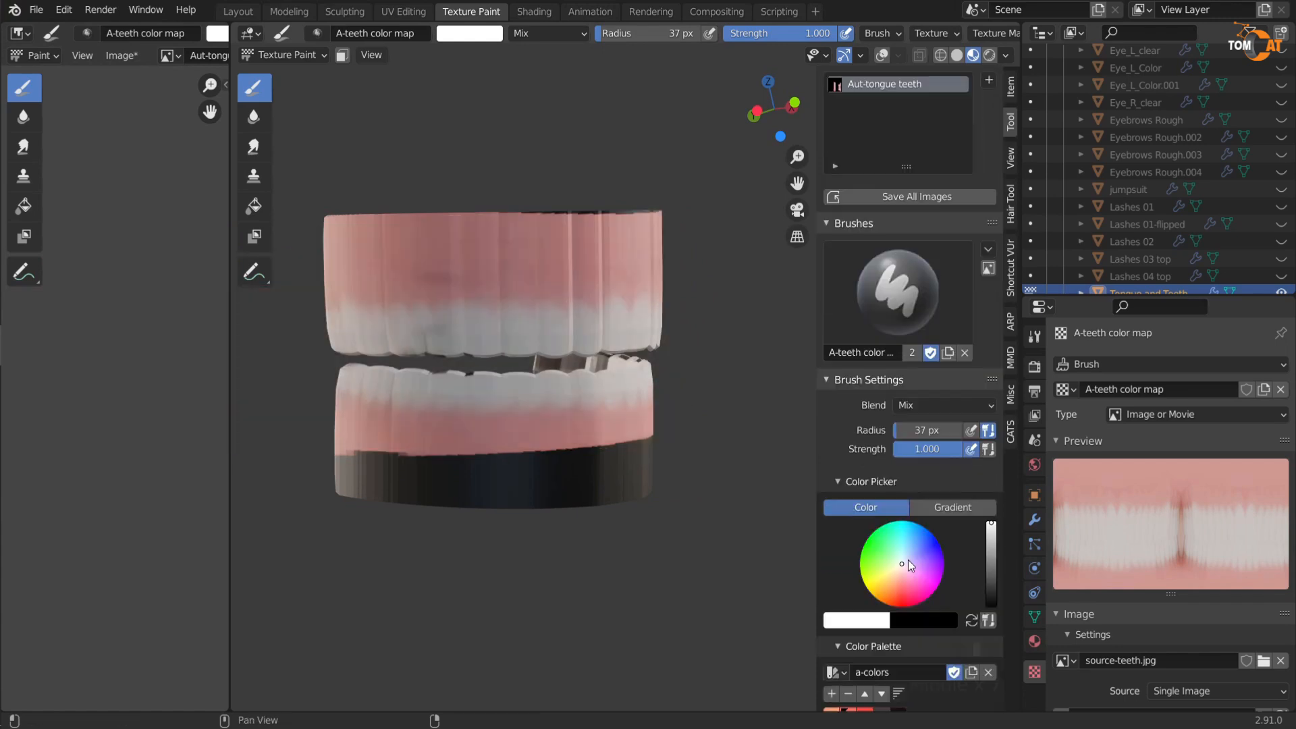
{"action": "scroll", "coordinate": [920, 565], "scroll_direction": "down", "scroll_amount": 15}
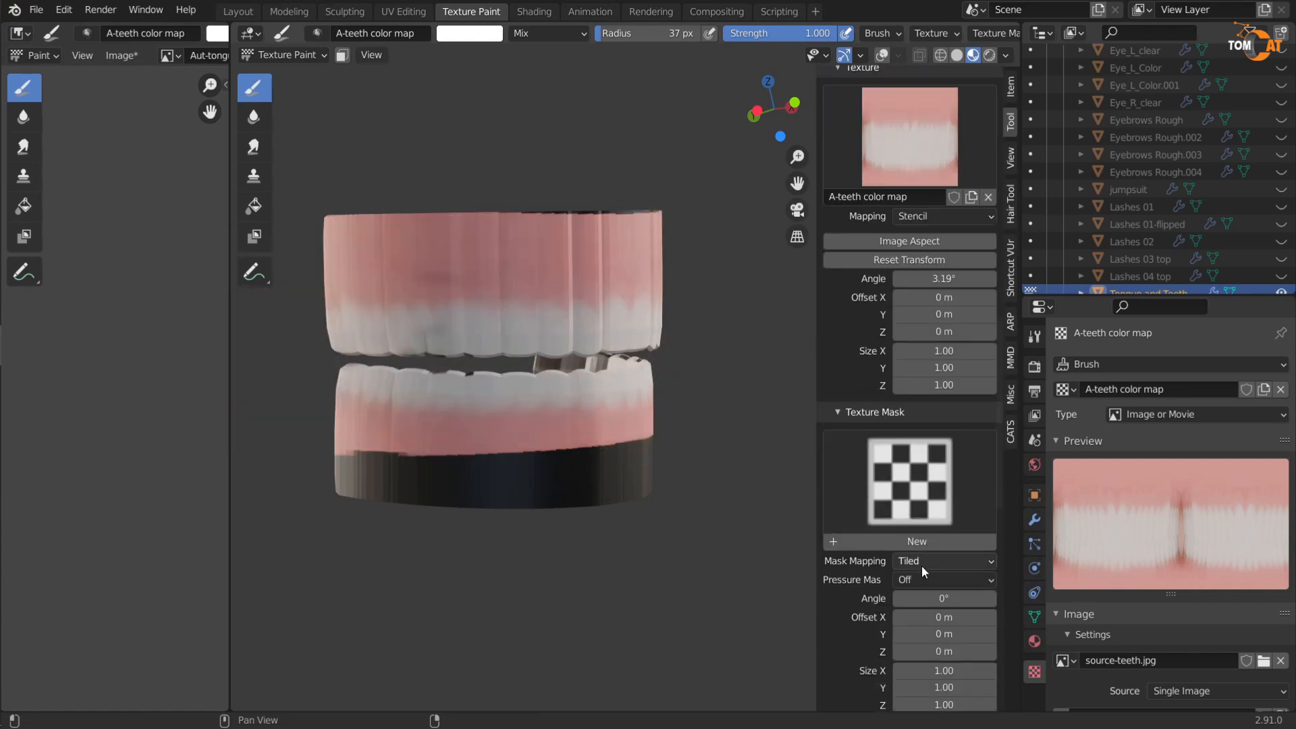
{"action": "scroll", "coordinate": [926, 580], "scroll_direction": "down", "scroll_amount": 8}
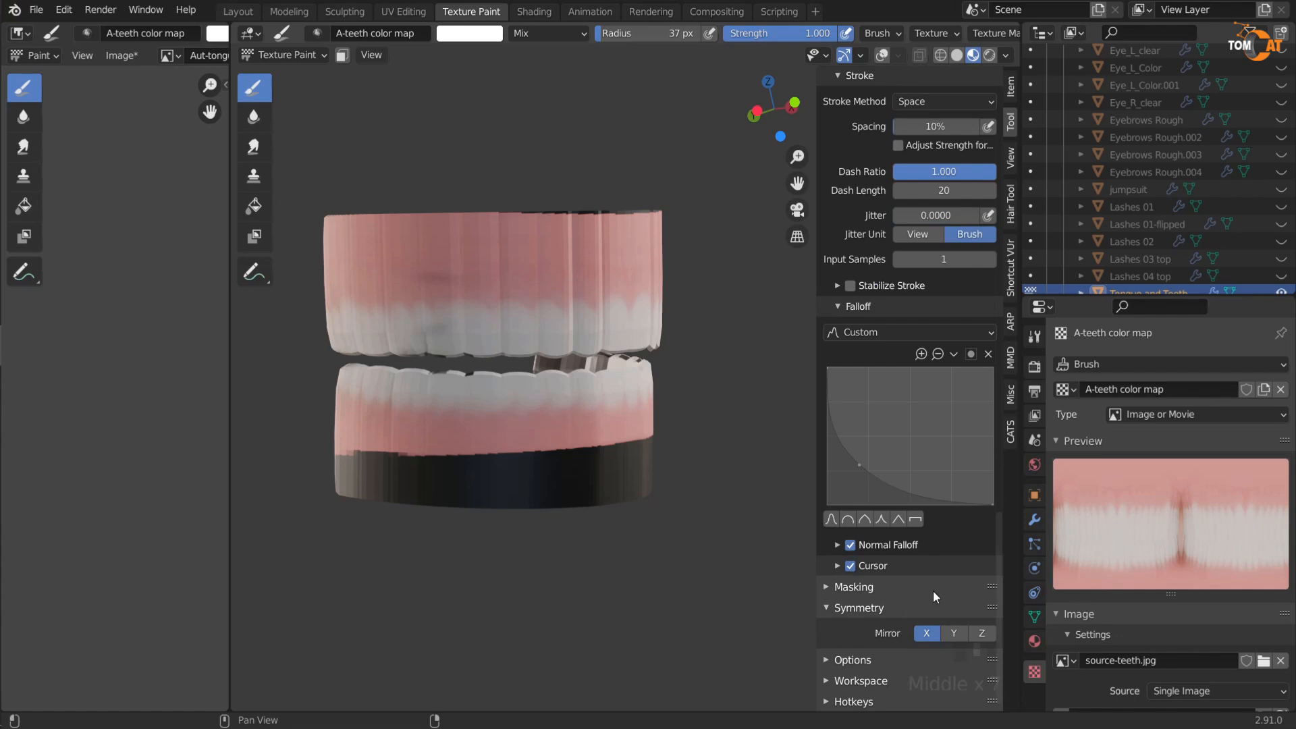
Step: Reposition the stencil over the opposite side of the teeth at a three-quarter angle and paint the teeth and gums
{"action": "middle_click_drag", "start_coordinate": [539, 477], "coordinate": [618, 417]}
{"action": "mouse_move", "coordinate": [639, 399]}
{"action": "right_mouse_down"}
{"action": "mouse_move", "coordinate": [712, 383]}
{"action": "mouse_move", "coordinate": [740, 411]}
{"action": "mouse_move", "coordinate": [737, 400]}
{"action": "mouse_move", "coordinate": [726, 613]}
{"action": "mouse_move", "coordinate": [760, 394]}
{"action": "right_mouse_up"}
{"action": "left_click_drag", "start_coordinate": [548, 358], "coordinate": [449, 350]}
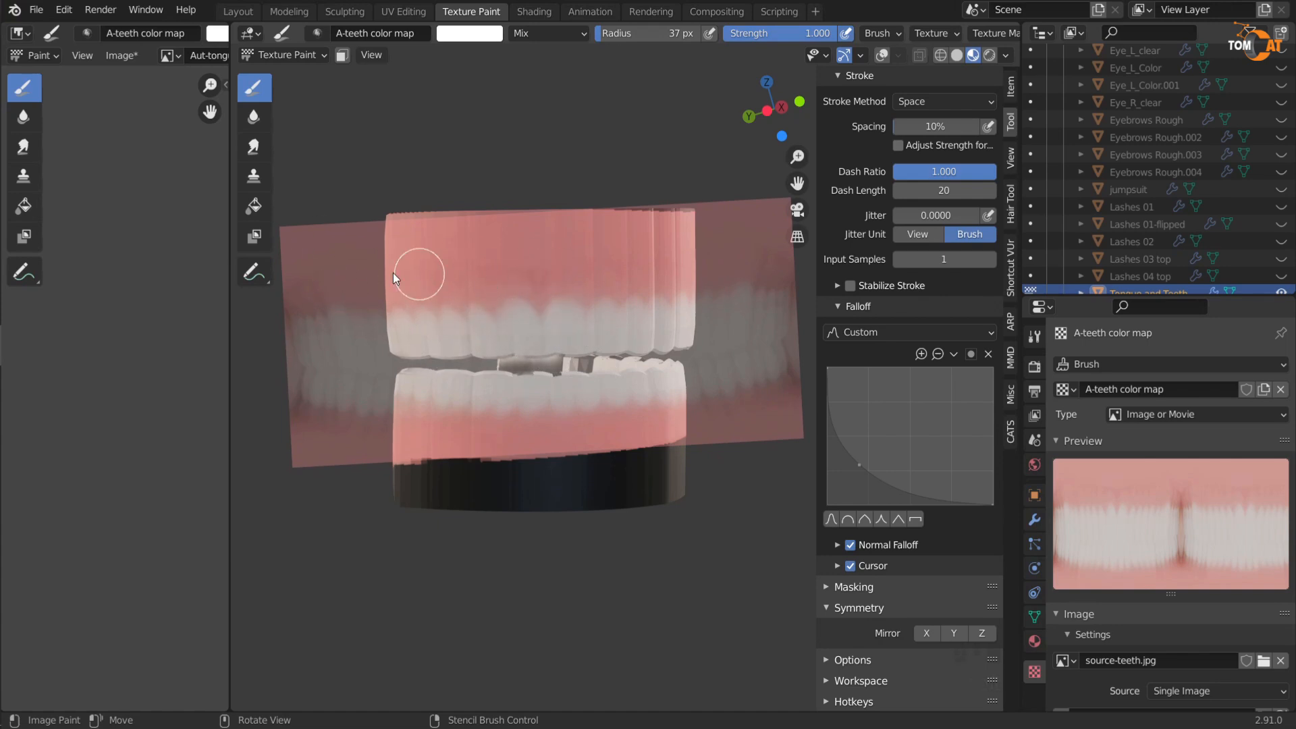
Step: Reposition the stencil over the outer side of the teeth and paint the lower row's teeth and gum
{"action": "right_click_drag", "start_coordinate": [629, 544], "coordinate": [665, 572]}
{"action": "mouse_move", "coordinate": [666, 572]}
{"action": "middle_mouse_down"}
{"action": "mouse_move", "coordinate": [561, 477]}
{"action": "mouse_move", "coordinate": [643, 561]}
{"action": "middle_mouse_up"}
{"action": "mouse_move", "coordinate": [642, 561]}
{"action": "right_mouse_down"}
{"action": "mouse_move", "coordinate": [647, 549]}
{"action": "mouse_move", "coordinate": [653, 597]}
{"action": "mouse_move", "coordinate": [666, 581]}
{"action": "mouse_move", "coordinate": [646, 554]}
{"action": "mouse_move", "coordinate": [658, 572]}
{"action": "right_mouse_up"}
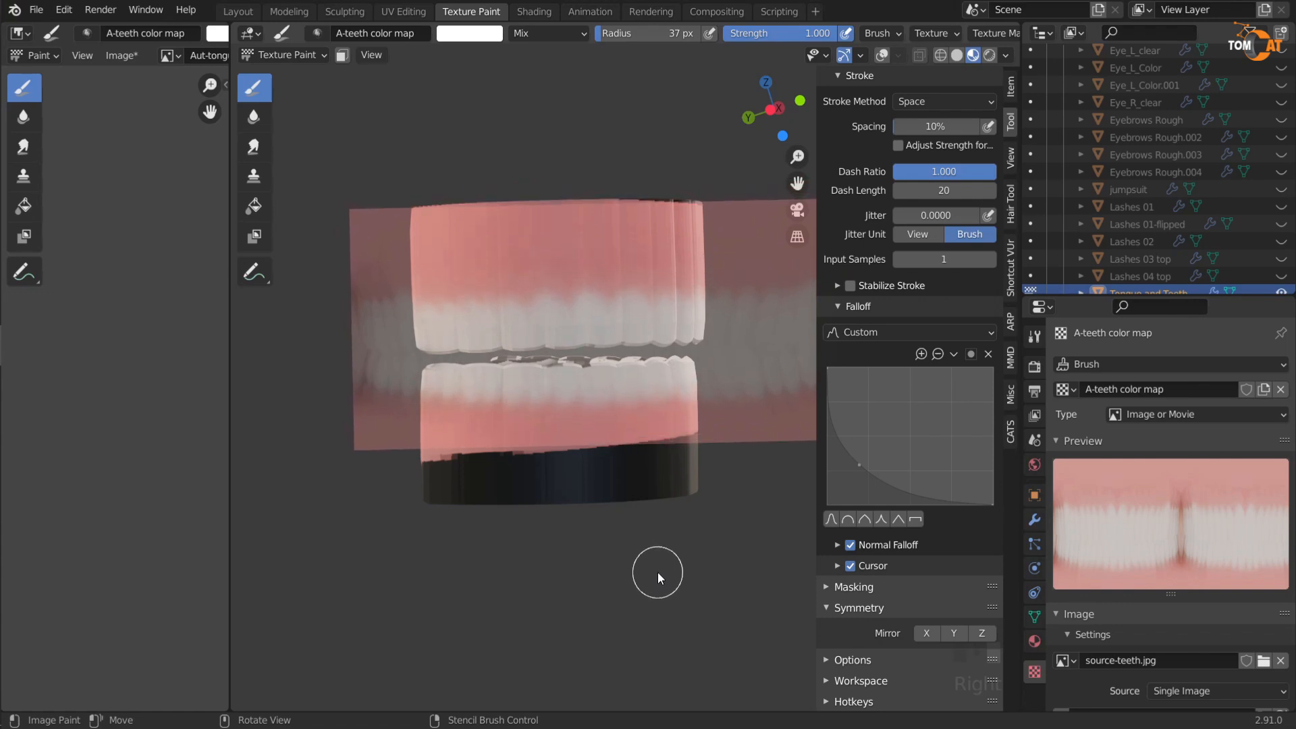
{"action": "left_click_drag", "start_coordinate": [540, 402], "coordinate": [483, 388]}
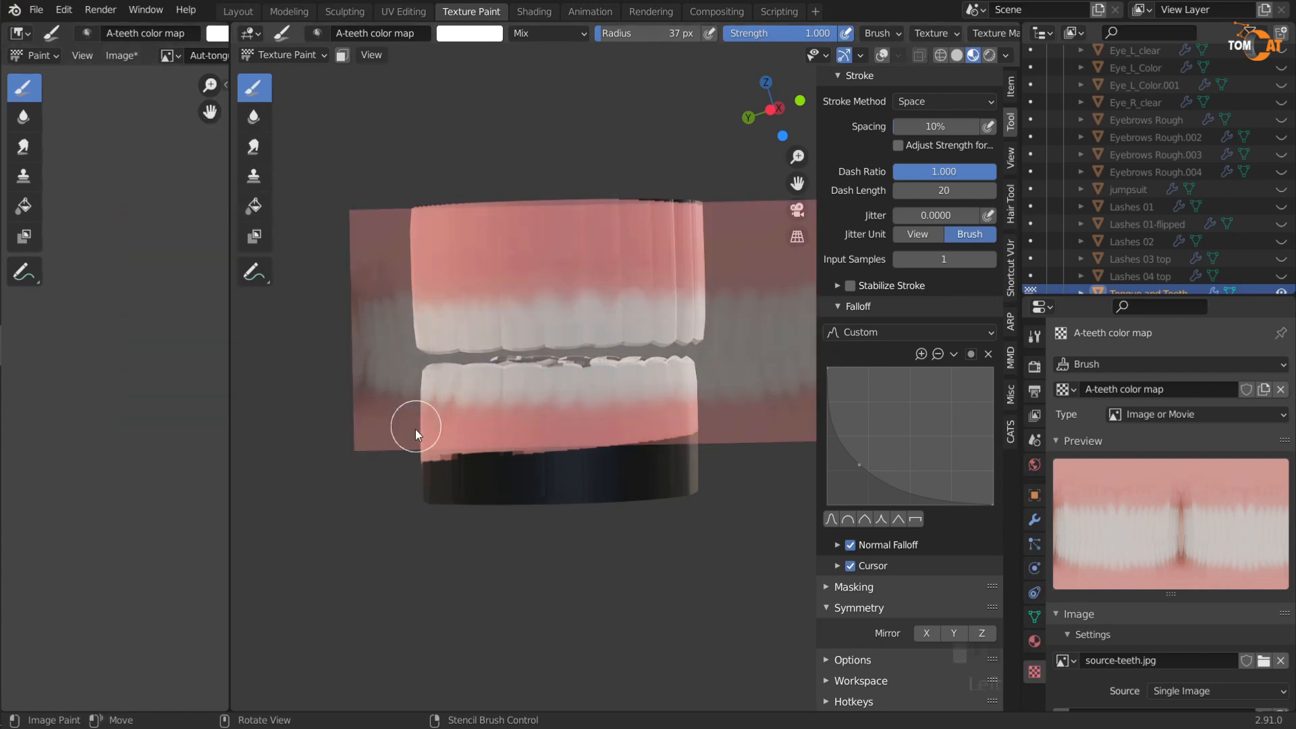
Step: Turn to the back of the teeth and paint the inner surface of the upper row's teeth and gums
{"action": "mouse_move", "coordinate": [510, 484]}
{"action": "middle_mouse_down"}
{"action": "mouse_move", "coordinate": [468, 480]}
{"action": "mouse_move", "coordinate": [439, 353]}
{"action": "mouse_move", "coordinate": [604, 350]}
{"action": "mouse_move", "coordinate": [537, 449]}
{"action": "mouse_move", "coordinate": [556, 406]}
{"action": "mouse_move", "coordinate": [541, 525]}
{"action": "mouse_move", "coordinate": [533, 413]}
{"action": "mouse_move", "coordinate": [568, 533]}
{"action": "middle_mouse_up"}
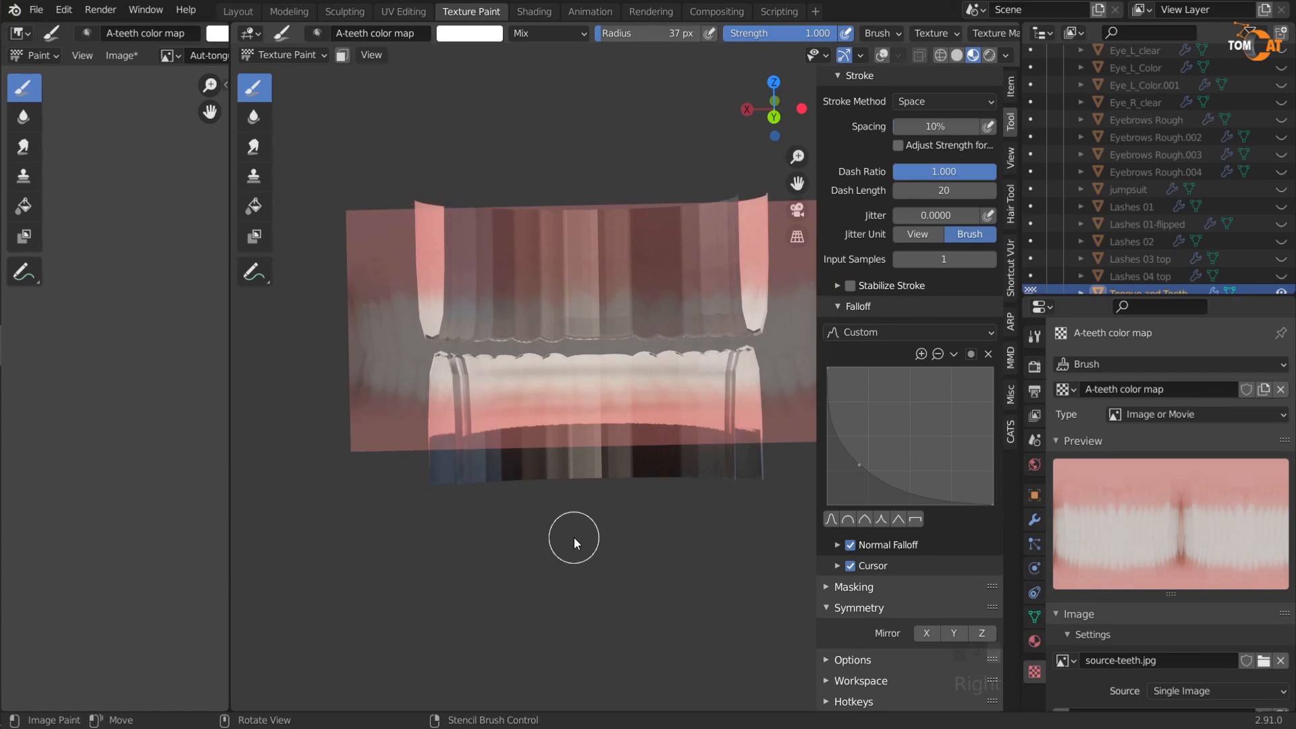
{"action": "mouse_move", "coordinate": [568, 334]}
{"action": "left_mouse_down"}
{"action": "mouse_move", "coordinate": [671, 297]}
{"action": "mouse_move", "coordinate": [557, 278]}
{"action": "mouse_move", "coordinate": [610, 208]}
{"action": "left_mouse_up"}
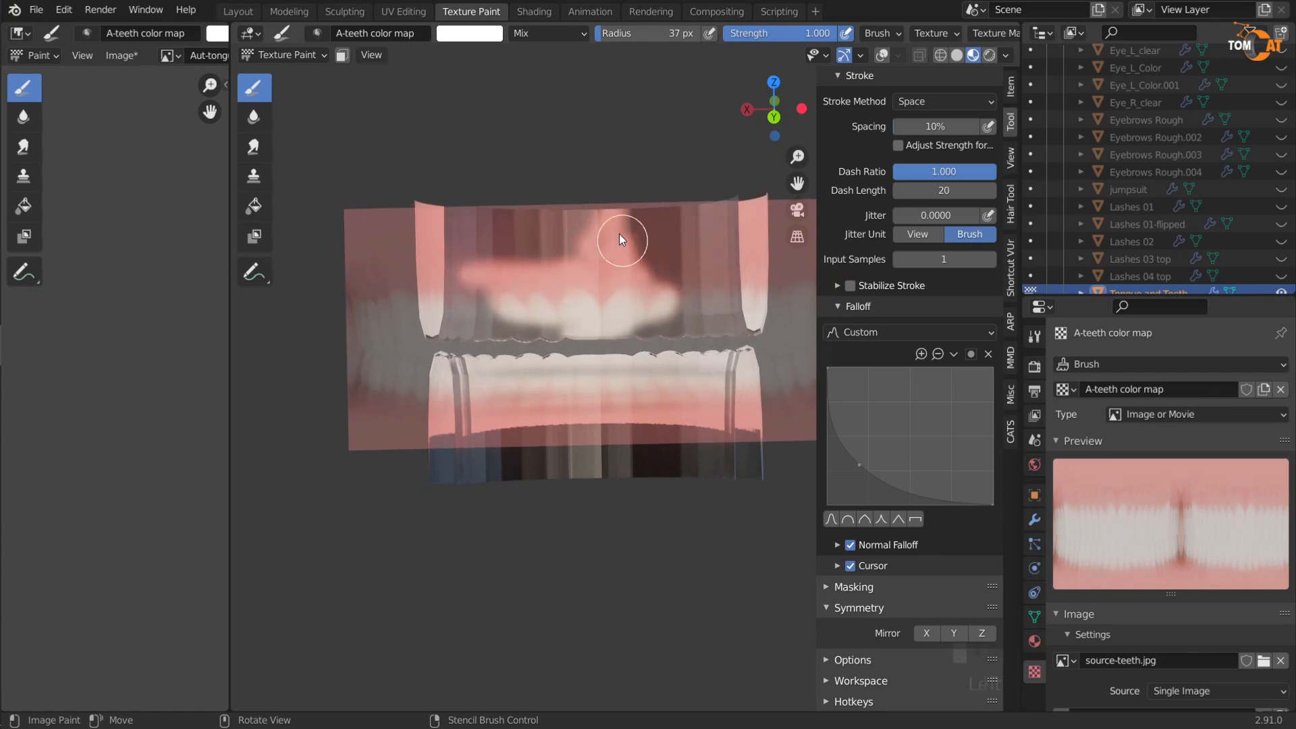
{"action": "mouse_move", "coordinate": [4, 347]}
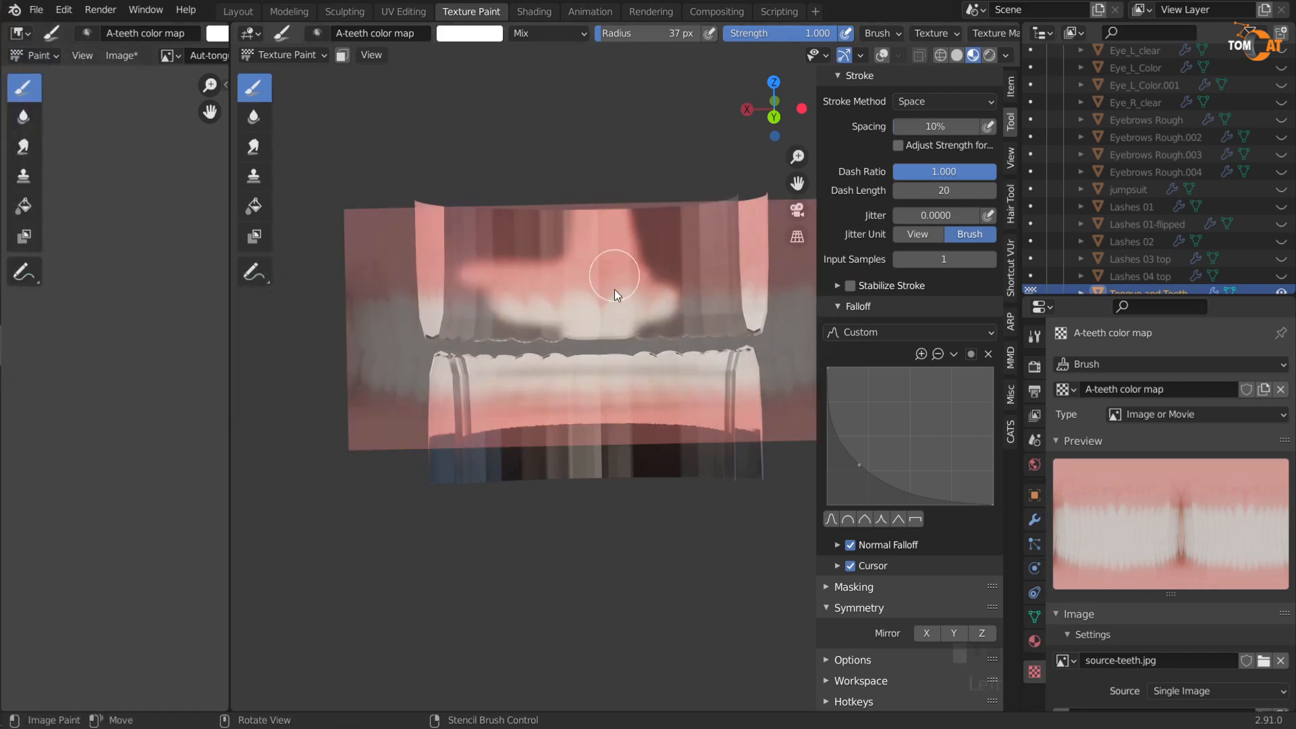
{"action": "mouse_move", "coordinate": [620, 324]}
{"action": "left_mouse_down"}
{"action": "mouse_move", "coordinate": [625, 314]}
{"action": "mouse_move", "coordinate": [562, 281]}
{"action": "mouse_move", "coordinate": [644, 235]}
{"action": "mouse_move", "coordinate": [498, 246]}
{"action": "left_mouse_up"}
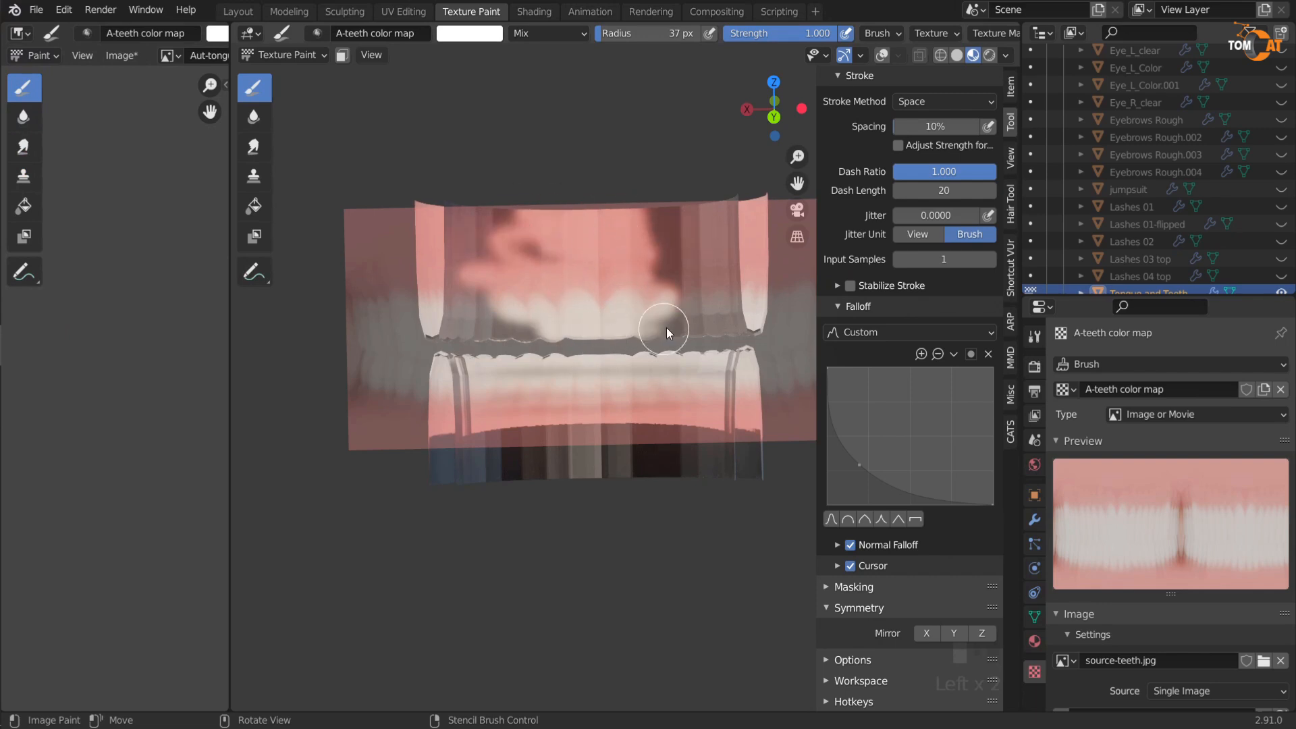
{"action": "mouse_move", "coordinate": [594, 313]}
{"action": "left_mouse_down"}
{"action": "mouse_move", "coordinate": [648, 230]}
{"action": "mouse_move", "coordinate": [638, 240]}
{"action": "mouse_move", "coordinate": [667, 233]}
{"action": "left_mouse_up"}
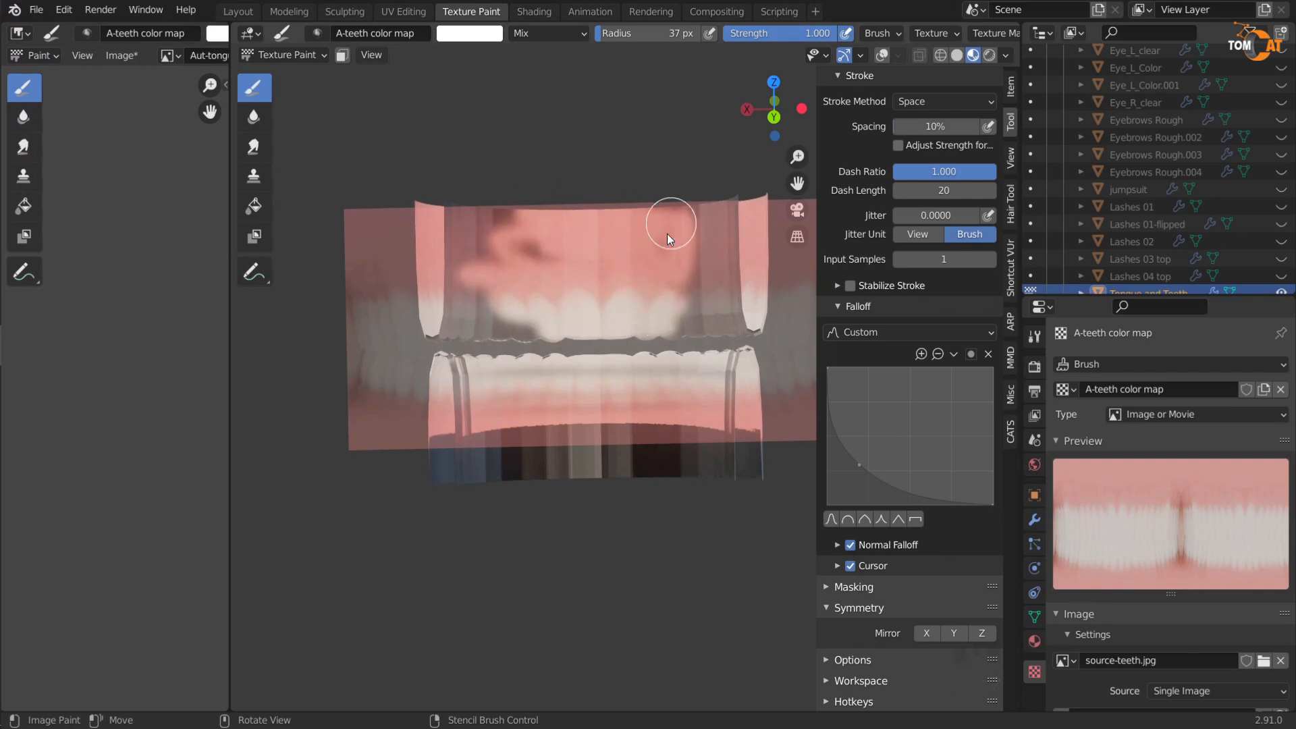
{"action": "mouse_move", "coordinate": [658, 340]}
{"action": "left_mouse_down"}
{"action": "mouse_move", "coordinate": [689, 297]}
{"action": "mouse_move", "coordinate": [544, 361]}
{"action": "mouse_move", "coordinate": [576, 359]}
{"action": "left_mouse_up"}
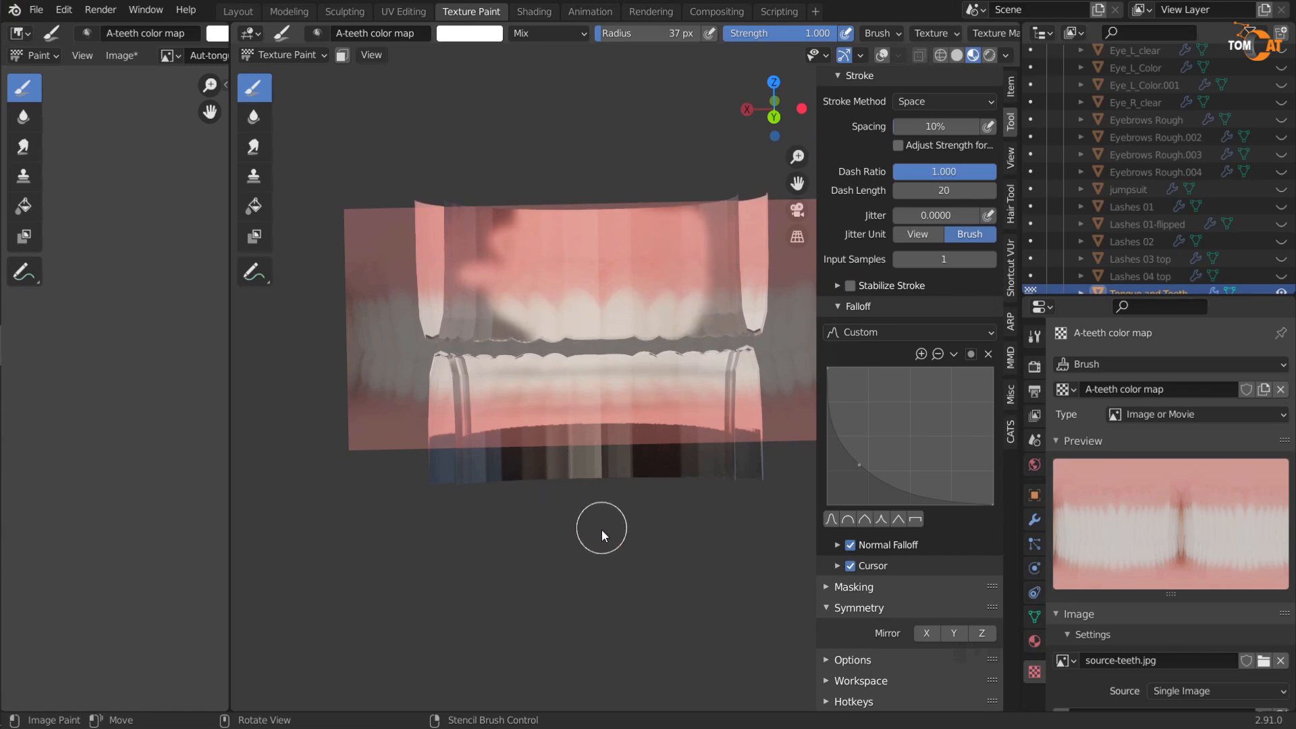
Step: Shift the stencil to paint the lower row's inner surface, and turn on X mirror symmetry for the final stroke
{"action": "mouse_move", "coordinate": [609, 570]}
{"action": "right_mouse_down"}
{"action": "mouse_move", "coordinate": [596, 491]}
{"action": "mouse_move", "coordinate": [613, 544]}
{"action": "mouse_move", "coordinate": [598, 549]}
{"action": "right_mouse_up"}
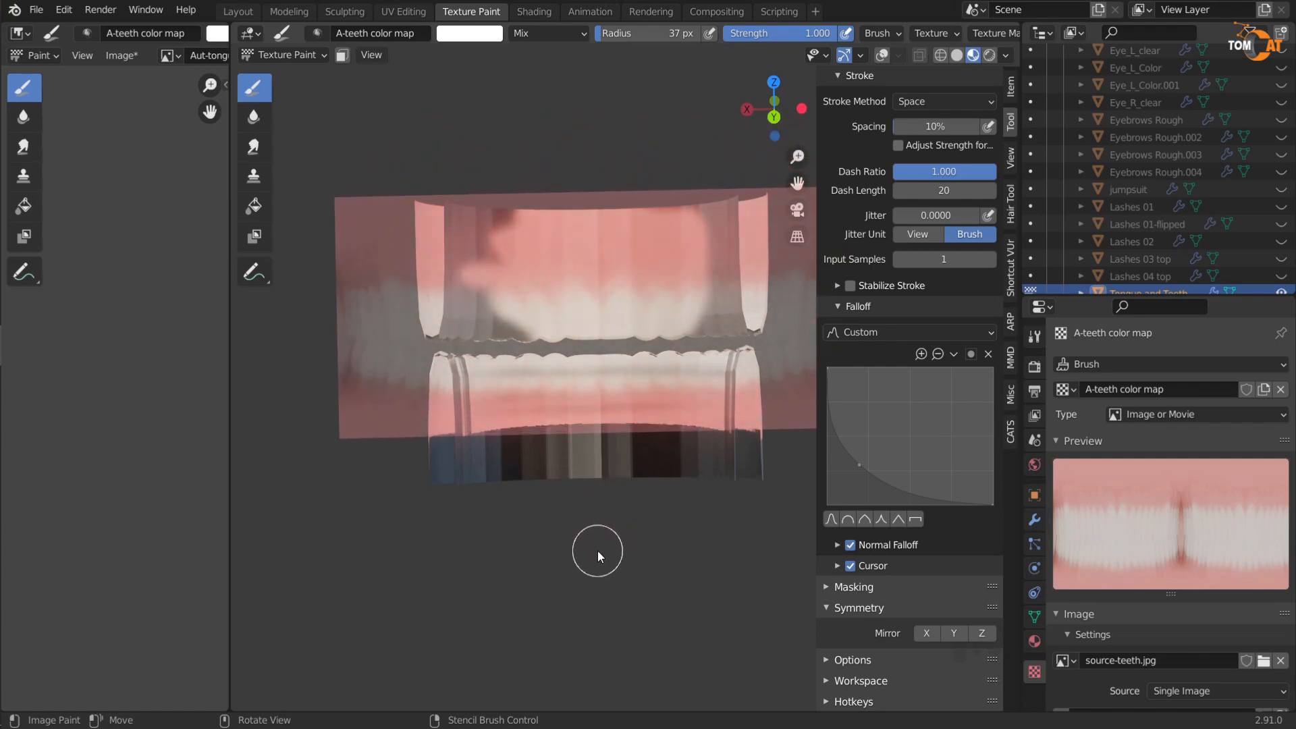
{"action": "mouse_move", "coordinate": [587, 397]}
{"action": "left_mouse_down"}
{"action": "mouse_move", "coordinate": [617, 387]}
{"action": "mouse_move", "coordinate": [581, 420]}
{"action": "left_mouse_up"}
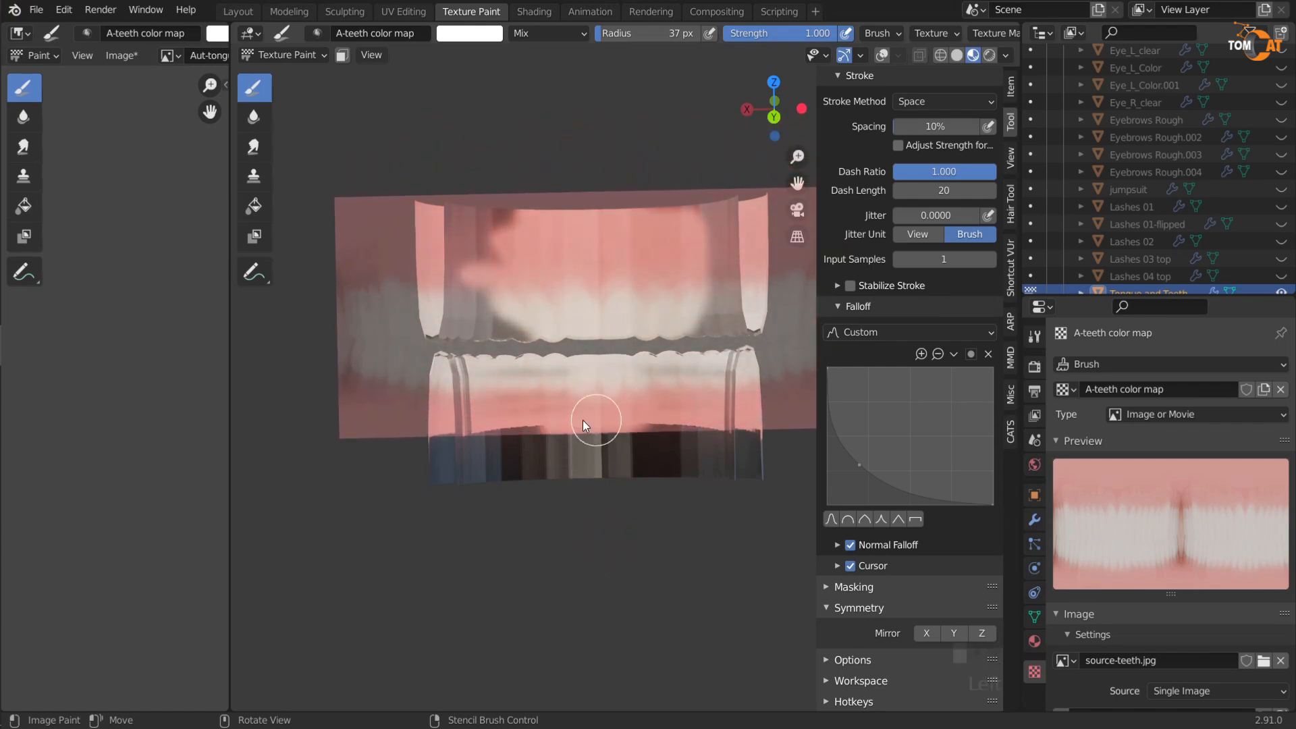
{"action": "mouse_move", "coordinate": [654, 367]}
{"action": "left_mouse_down"}
{"action": "mouse_move", "coordinate": [576, 384]}
{"action": "mouse_move", "coordinate": [680, 394]}
{"action": "mouse_move", "coordinate": [670, 423]}
{"action": "mouse_move", "coordinate": [595, 431]}
{"action": "left_mouse_up"}
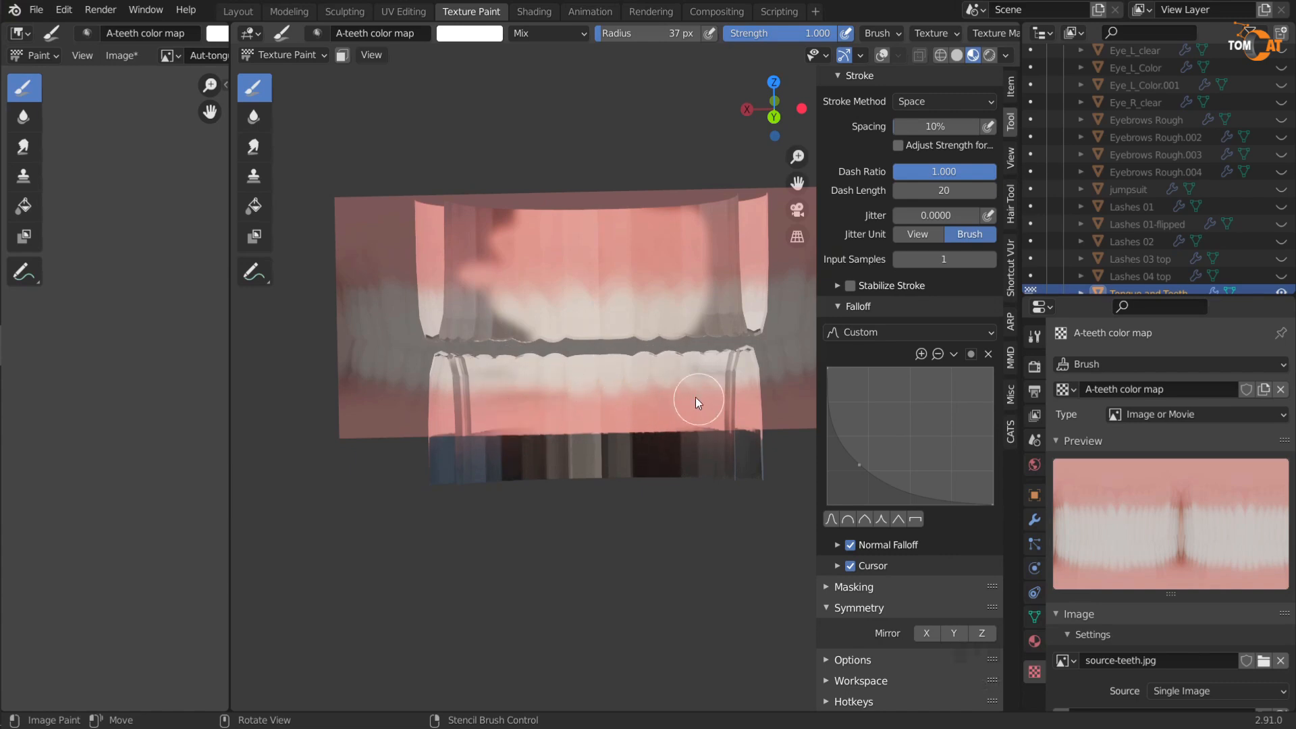
{"action": "left_click", "coordinate": [923, 635]}
{"action": "mouse_move", "coordinate": [690, 343]}
{"action": "left_mouse_down"}
{"action": "mouse_move", "coordinate": [687, 190]}
{"action": "mouse_move", "coordinate": [669, 415]}
{"action": "left_mouse_up"}
Step: Move, scale and rotate the stencil over the inner side at a three-quarter angle and paint both rows
{"action": "mouse_move", "coordinate": [701, 336]}
{"action": "middle_mouse_down"}
{"action": "mouse_move", "coordinate": [609, 407]}
{"action": "mouse_move", "coordinate": [600, 375]}
{"action": "middle_mouse_up"}
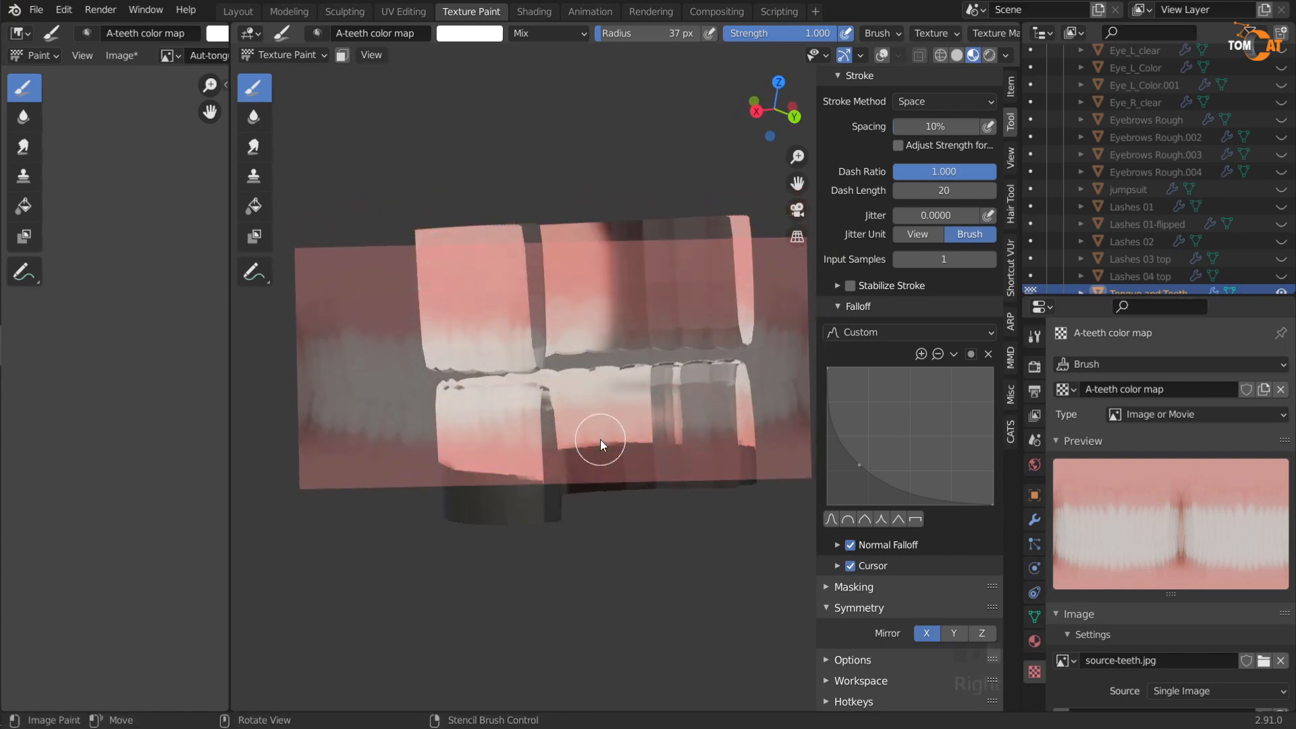
{"action": "right_click_drag", "start_coordinate": [587, 408], "coordinate": [587, 409]}
{"action": "right_click_drag", "start_coordinate": [700, 435], "coordinate": [695, 440]}
{"action": "right_click_drag", "start_coordinate": [727, 529], "coordinate": [720, 522], "text": "shift"}
{"action": "right_click_drag", "start_coordinate": [721, 522], "coordinate": [720, 535], "text": "ctrl"}
{"action": "mouse_move", "coordinate": [609, 329]}
{"action": "left_mouse_down"}
{"action": "mouse_move", "coordinate": [611, 342]}
{"action": "mouse_move", "coordinate": [649, 343]}
{"action": "mouse_move", "coordinate": [682, 317]}
{"action": "mouse_move", "coordinate": [654, 296]}
{"action": "mouse_move", "coordinate": [712, 254]}
{"action": "mouse_move", "coordinate": [577, 242]}
{"action": "mouse_move", "coordinate": [744, 280]}
{"action": "mouse_move", "coordinate": [649, 273]}
{"action": "left_mouse_up"}
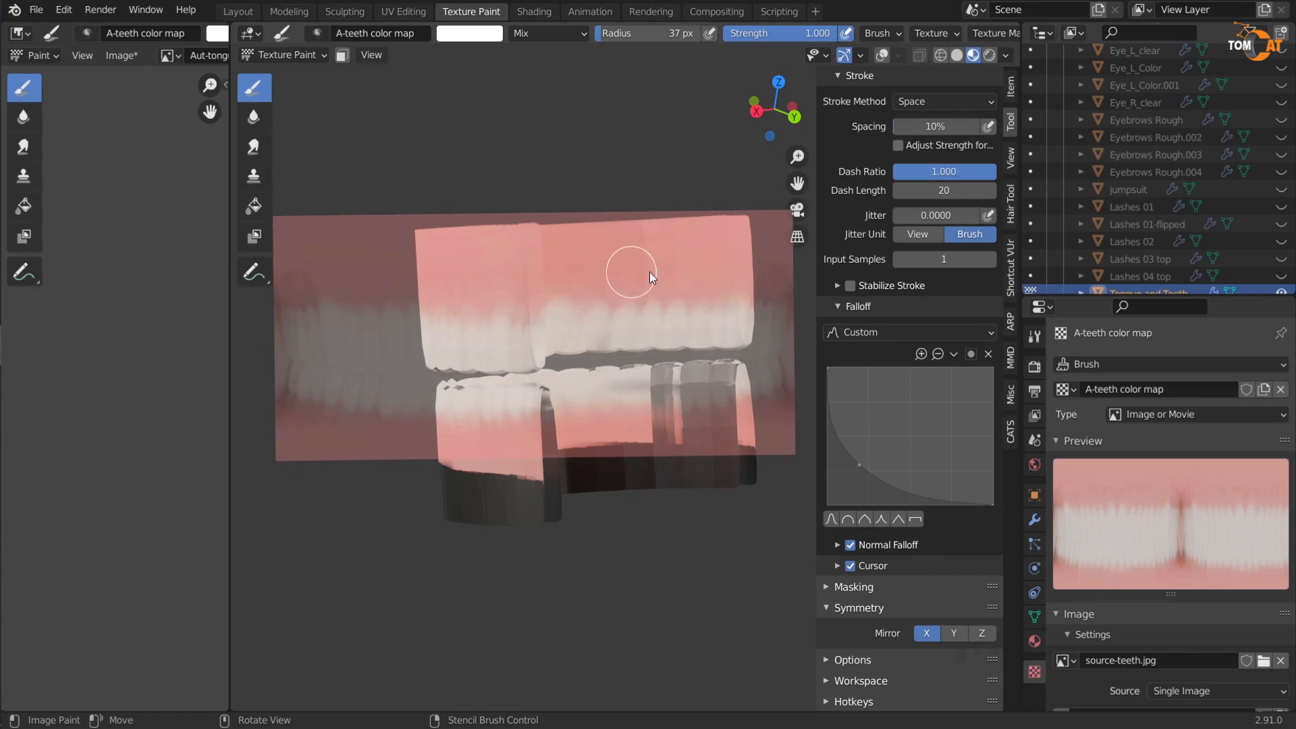
{"action": "right_click_drag", "start_coordinate": [723, 524], "coordinate": [699, 524]}
{"action": "mouse_move", "coordinate": [634, 391]}
{"action": "left_mouse_down"}
{"action": "mouse_move", "coordinate": [644, 378]}
{"action": "mouse_move", "coordinate": [723, 380]}
{"action": "mouse_move", "coordinate": [680, 439]}
{"action": "mouse_move", "coordinate": [775, 367]}
{"action": "mouse_move", "coordinate": [595, 408]}
{"action": "mouse_move", "coordinate": [714, 447]}
{"action": "left_mouse_up"}
Step: Check the painted teeth from several angles, then widen the image editor and zoom in on the Aut-tongue teeth texture
{"action": "middle_click_drag", "start_coordinate": [734, 452], "coordinate": [592, 476]}
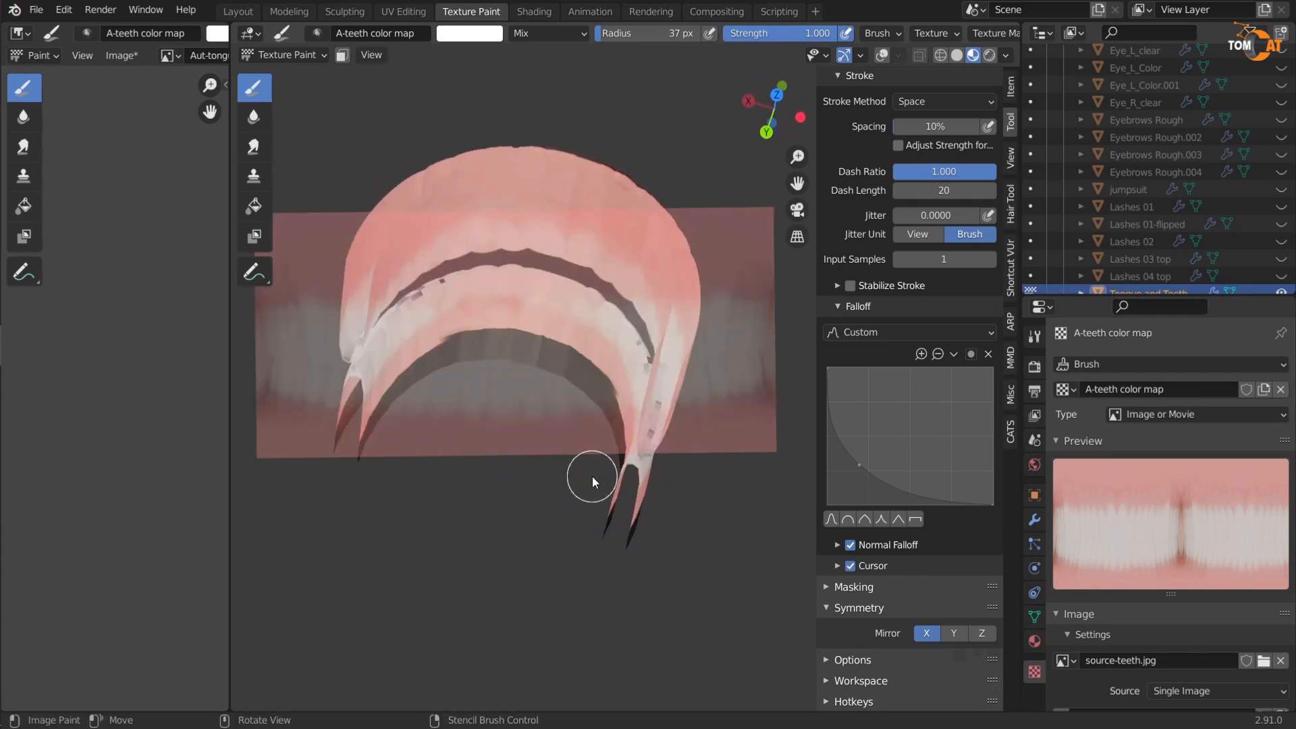
{"action": "scroll", "coordinate": [484, 297], "scroll_direction": "up", "scroll_amount": 3}
{"action": "middle_click_drag", "start_coordinate": [564, 357], "coordinate": [388, 337]}
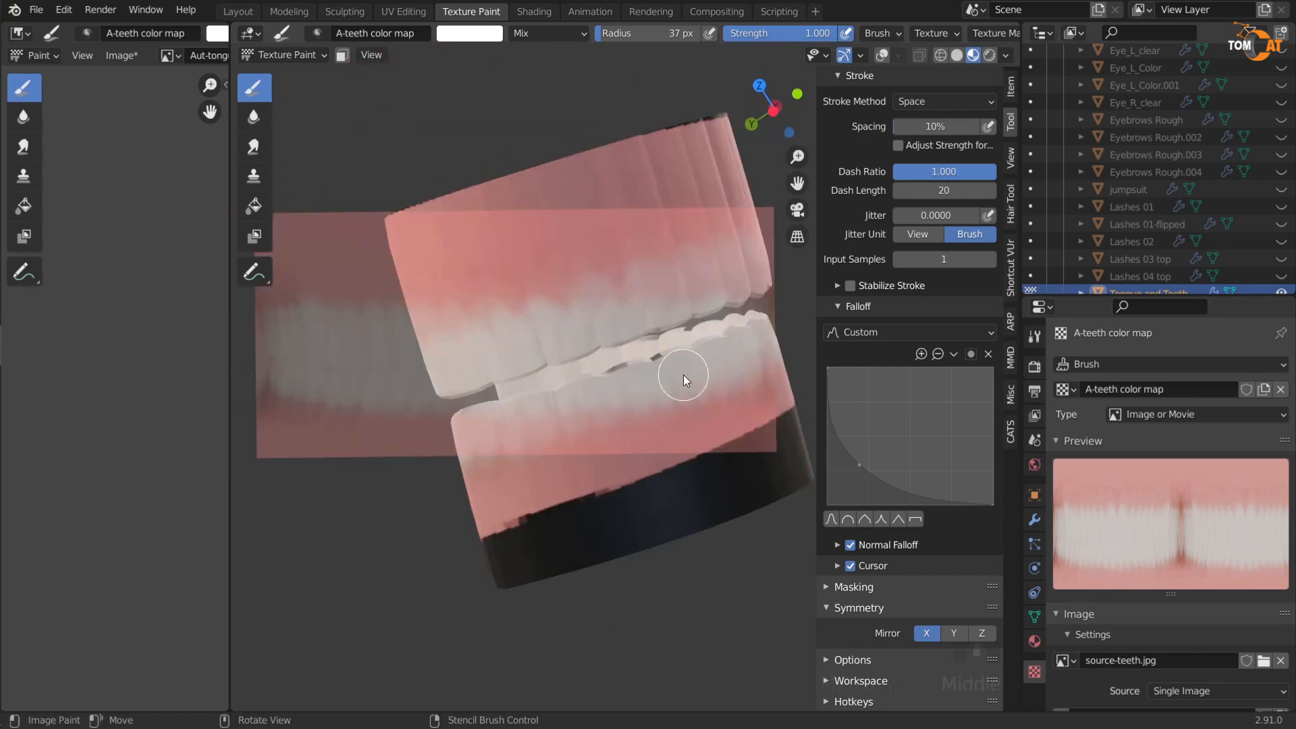
{"action": "left_click_drag", "start_coordinate": [228, 385], "coordinate": [725, 409]}
{"action": "scroll", "coordinate": [533, 409], "scroll_direction": "down", "scroll_amount": 3}
{"action": "middle_click_drag", "start_coordinate": [493, 341], "coordinate": [370, 383]}
{"action": "scroll", "coordinate": [456, 345], "scroll_direction": "up", "scroll_amount": 3}
{"action": "scroll", "coordinate": [456, 345], "scroll_direction": "up", "scroll_amount": 3}
{"action": "middle_click_drag", "start_coordinate": [442, 344], "coordinate": [420, 432]}
{"action": "scroll", "coordinate": [327, 409], "scroll_direction": "up", "scroll_amount": 3}
{"action": "middle_click_drag", "start_coordinate": [285, 216], "coordinate": [335, 268]}
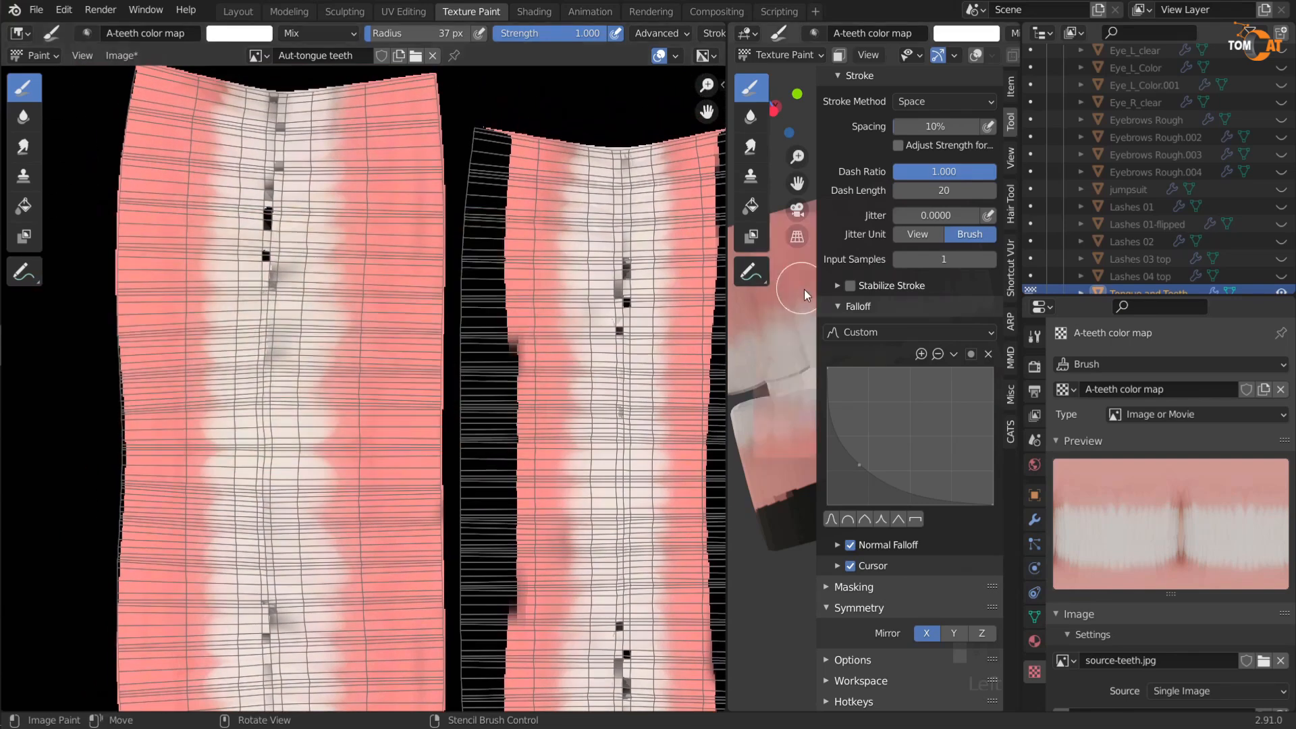
Step: Switch to the A-soft brush and set its radius to 17 px
{"action": "scroll", "coordinate": [875, 351], "scroll_direction": "up", "scroll_amount": 10}
{"action": "scroll", "coordinate": [884, 325], "scroll_direction": "up", "scroll_amount": 15}
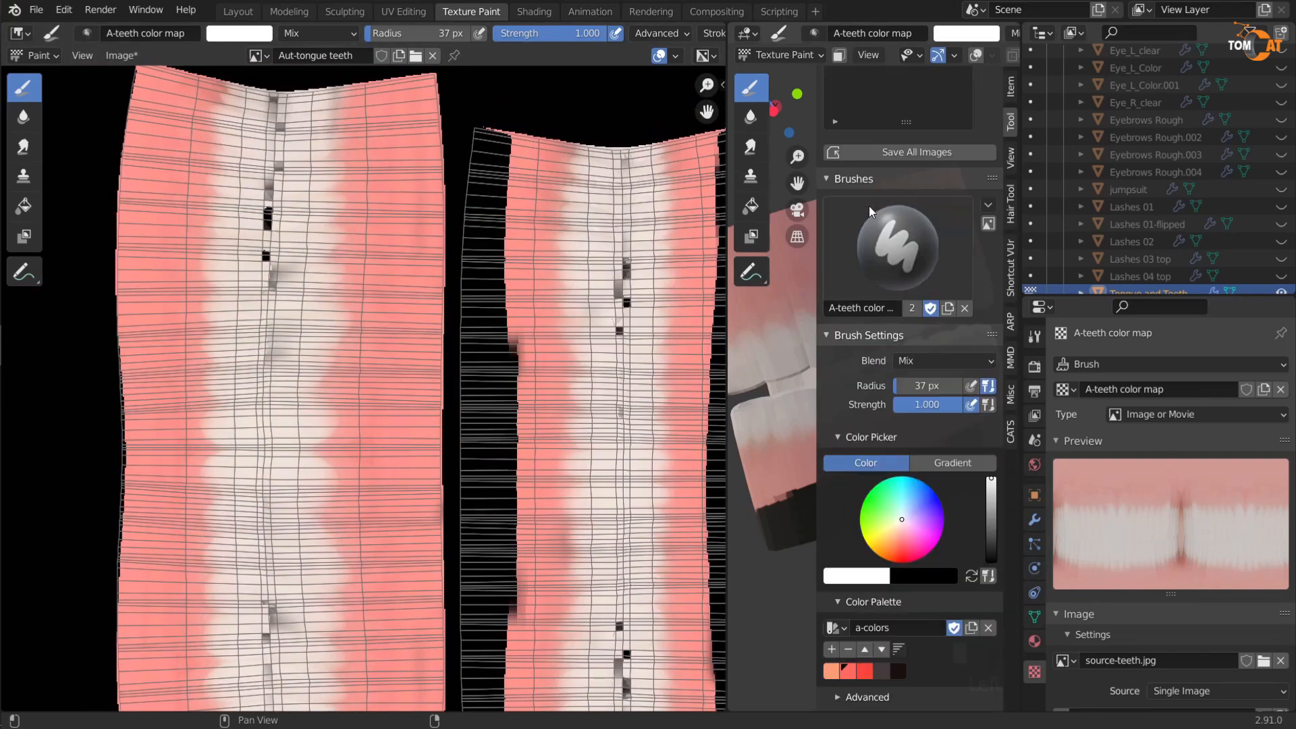
{"action": "left_click", "coordinate": [869, 205]}
{"action": "left_click", "coordinate": [787, 342]}
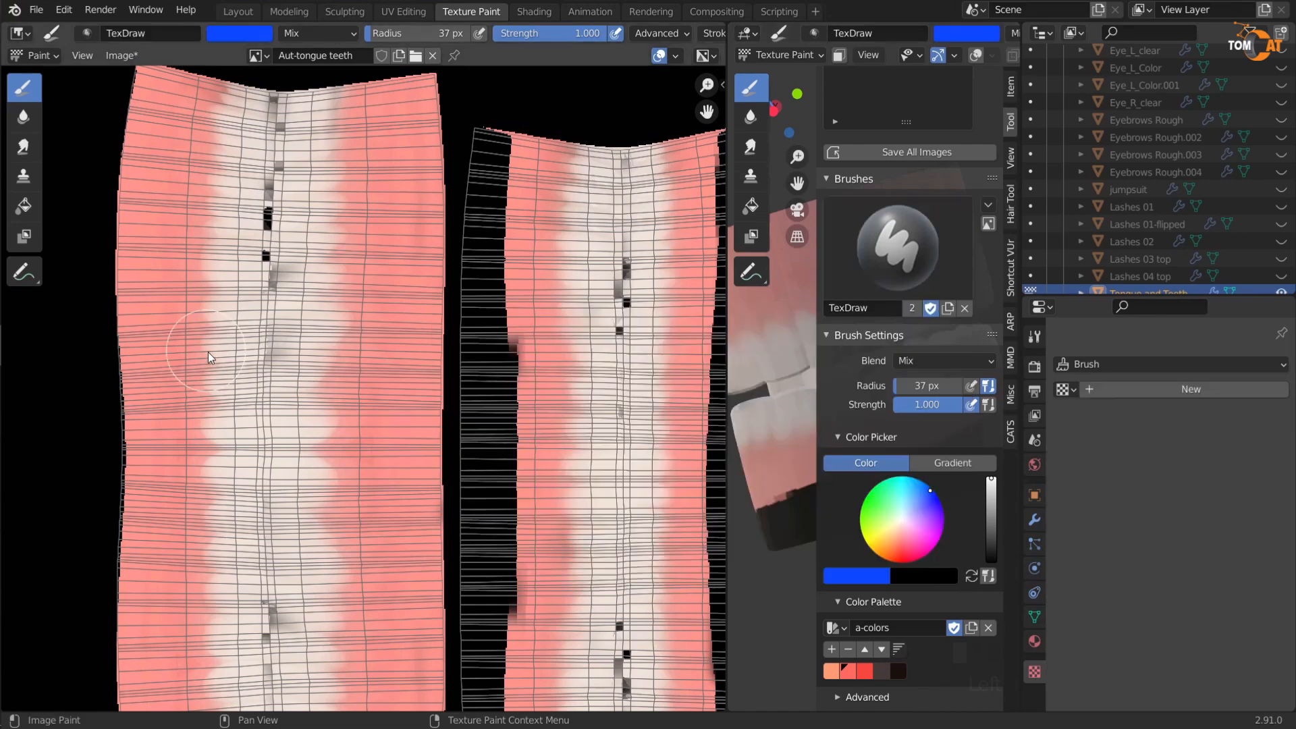
{"action": "scroll", "coordinate": [207, 351], "scroll_direction": "up", "scroll_amount": 3}
{"action": "left_click", "coordinate": [896, 255]}
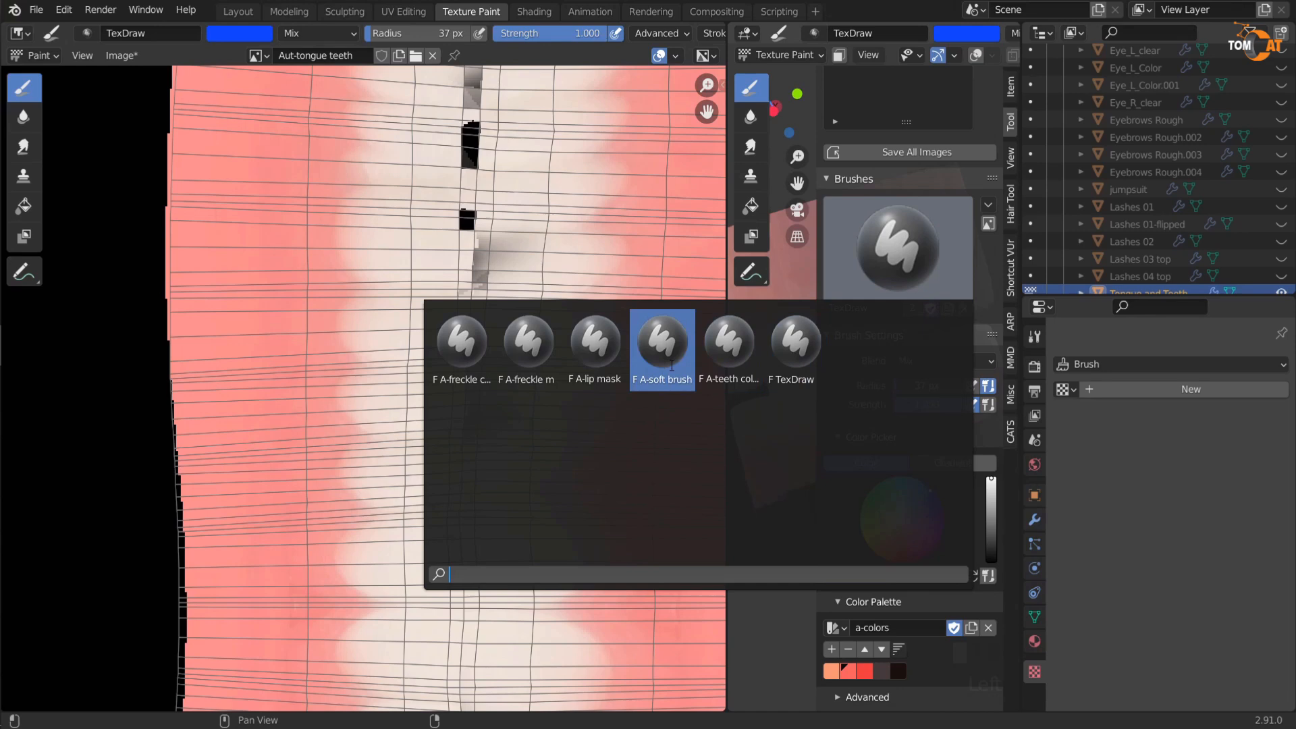
{"action": "left_click", "coordinate": [662, 343]}
{"action": "key", "text": "f"}
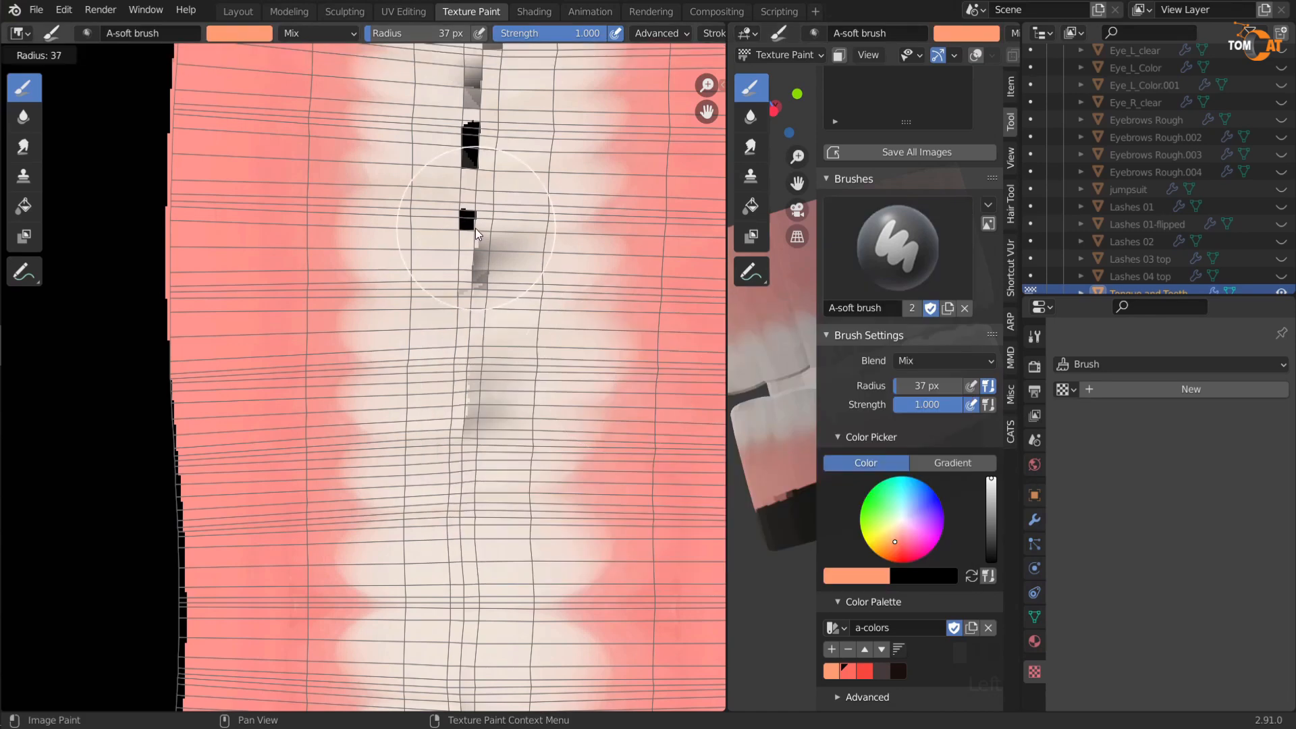
{"action": "left_click", "coordinate": [437, 255]}
Step: Sample the tooth color and paint over the black and grey patches along the upper seam of the wider teeth strip
{"action": "scroll", "coordinate": [442, 326], "scroll_direction": "up", "scroll_amount": 3}
{"action": "middle_click_drag", "start_coordinate": [442, 326], "coordinate": [367, 433]}
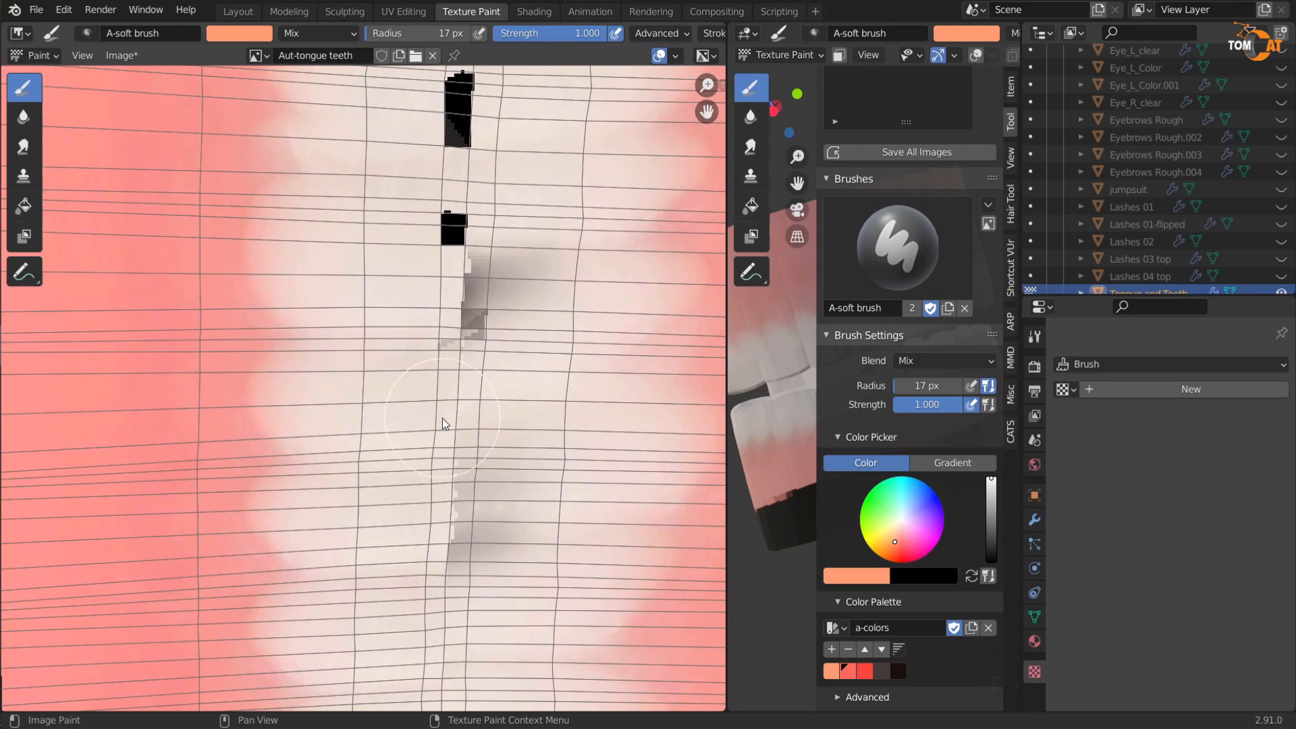
{"action": "key", "text": "s"}
{"action": "mouse_move", "coordinate": [464, 324]}
{"action": "left_mouse_down"}
{"action": "mouse_move", "coordinate": [470, 268]}
{"action": "mouse_move", "coordinate": [447, 238]}
{"action": "mouse_move", "coordinate": [522, 270]}
{"action": "mouse_move", "coordinate": [451, 371]}
{"action": "left_mouse_up"}
{"action": "middle_click_drag", "start_coordinate": [447, 237], "coordinate": [468, 450]}
{"action": "mouse_move", "coordinate": [467, 385]}
{"action": "left_mouse_down"}
{"action": "mouse_move", "coordinate": [458, 329]}
{"action": "mouse_move", "coordinate": [512, 208]}
{"action": "mouse_move", "coordinate": [485, 214]}
{"action": "mouse_move", "coordinate": [481, 338]}
{"action": "left_mouse_up"}
{"action": "middle_click_drag", "start_coordinate": [465, 136], "coordinate": [475, 305]}
{"action": "scroll", "coordinate": [475, 305], "scroll_direction": "down", "scroll_amount": 1}
{"action": "left_click_drag", "start_coordinate": [499, 206], "coordinate": [518, 307]}
Step: Continue painting the tooth color down the seam to the lower end of the wider strip
{"action": "mouse_move", "coordinate": [526, 439]}
{"action": "middle_mouse_down"}
{"action": "mouse_move", "coordinate": [489, 342]}
{"action": "mouse_move", "coordinate": [445, 74]}
{"action": "middle_mouse_up"}
{"action": "left_click_drag", "start_coordinate": [419, 438], "coordinate": [437, 374]}
{"action": "middle_click_drag", "start_coordinate": [439, 385], "coordinate": [421, 128]}
{"action": "middle_click_drag", "start_coordinate": [421, 608], "coordinate": [388, 220]}
{"action": "mouse_move", "coordinate": [443, 420]}
{"action": "left_mouse_down"}
{"action": "mouse_move", "coordinate": [477, 467]}
{"action": "mouse_move", "coordinate": [418, 577]}
{"action": "left_mouse_up"}
{"action": "middle_click_drag", "start_coordinate": [465, 548], "coordinate": [424, 259]}
{"action": "left_click_drag", "start_coordinate": [392, 378], "coordinate": [388, 628]}
{"action": "mouse_move", "coordinate": [383, 513]}
{"action": "middle_mouse_down"}
{"action": "mouse_move", "coordinate": [390, 398]}
{"action": "mouse_move", "coordinate": [351, 381]}
{"action": "middle_mouse_up"}
Step: Sample the gum's pink and paint over the dark smudge along the gum line of the narrower strip
{"action": "key", "text": "s"}
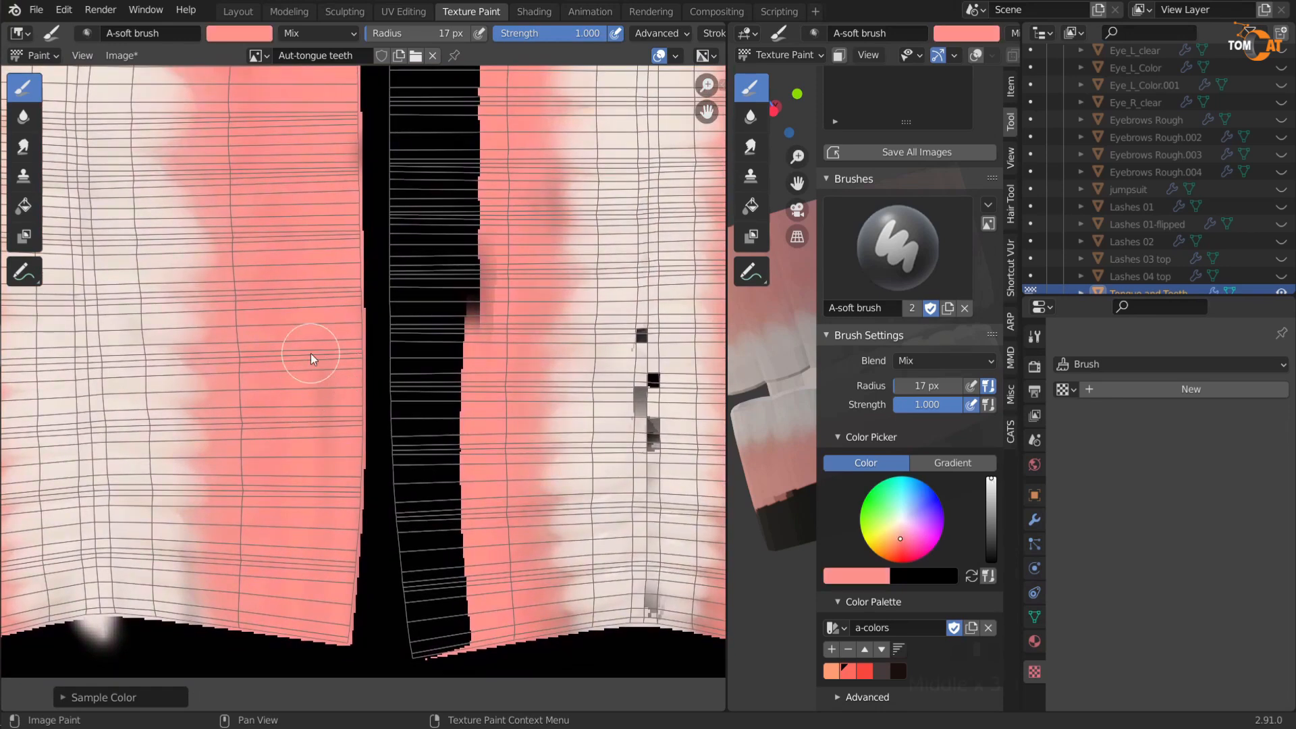
{"action": "middle_click_drag", "start_coordinate": [566, 466], "coordinate": [452, 415]}
{"action": "scroll", "coordinate": [388, 220], "scroll_direction": "up", "scroll_amount": 2}
{"action": "mouse_move", "coordinate": [388, 221]}
{"action": "middle_mouse_down"}
{"action": "mouse_move", "coordinate": [356, 285]}
{"action": "mouse_move", "coordinate": [365, 421]}
{"action": "middle_mouse_up"}
{"action": "scroll", "coordinate": [363, 423], "scroll_direction": "up", "scroll_amount": 1}
{"action": "left_click_drag", "start_coordinate": [407, 296], "coordinate": [435, 380]}
{"action": "scroll", "coordinate": [434, 381], "scroll_direction": "down", "scroll_amount": 1}
Step: Sample the tooth color and paint over the grey patches along the lower seam of the narrower strip
{"action": "middle_click_drag", "start_coordinate": [499, 675], "coordinate": [440, 447]}
{"action": "scroll", "coordinate": [443, 448], "scroll_direction": "up", "scroll_amount": 1}
{"action": "middle_click_drag", "start_coordinate": [473, 301], "coordinate": [492, 393]}
{"action": "key", "text": "s"}
{"action": "mouse_move", "coordinate": [533, 260]}
{"action": "left_mouse_down"}
{"action": "mouse_move", "coordinate": [529, 236]}
{"action": "mouse_move", "coordinate": [544, 496]}
{"action": "left_mouse_up"}
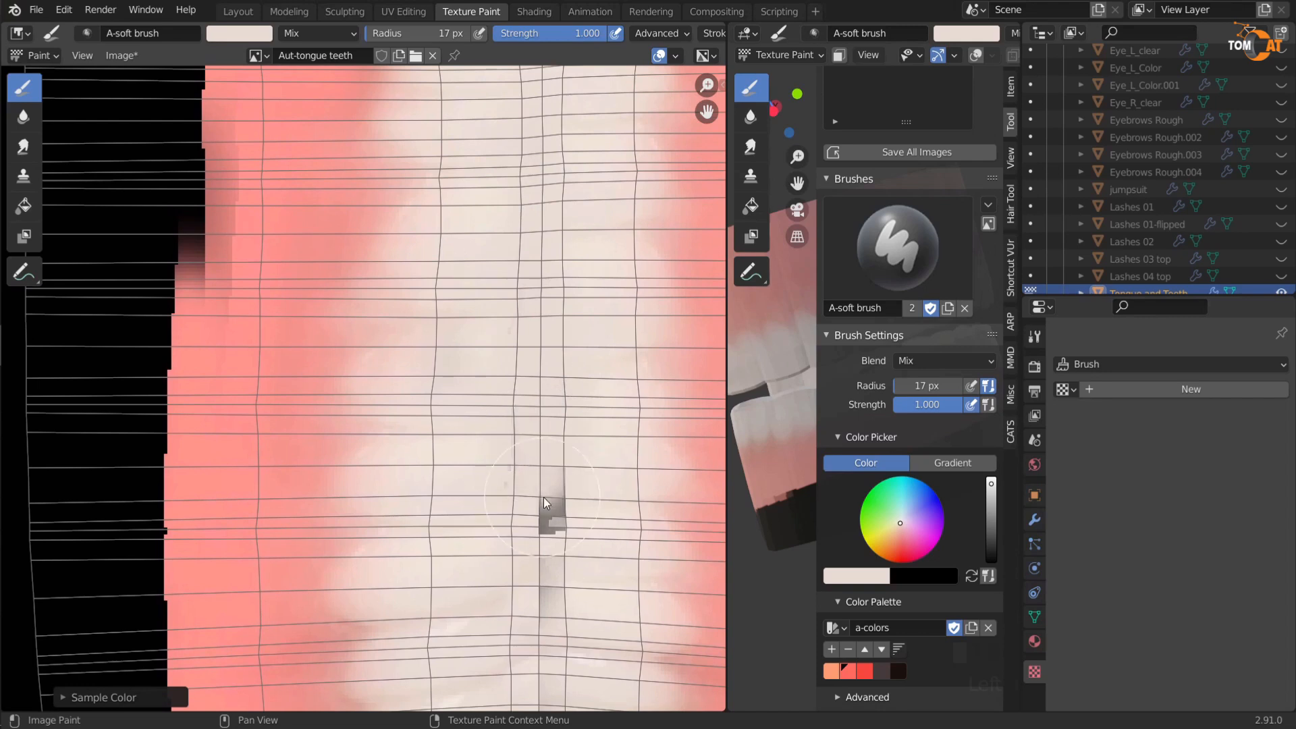
{"action": "middle_click_drag", "start_coordinate": [508, 470], "coordinate": [486, 224]}
{"action": "mouse_move", "coordinate": [523, 330]}
{"action": "left_mouse_down"}
{"action": "mouse_move", "coordinate": [521, 569]}
{"action": "mouse_move", "coordinate": [506, 616]}
{"action": "left_mouse_up"}
{"action": "middle_click_drag", "start_coordinate": [480, 400], "coordinate": [483, 540]}
Step: Set the brush radius to 10 px and its strength to 0.468
{"action": "scroll", "coordinate": [472, 341], "scroll_direction": "up", "scroll_amount": 4}
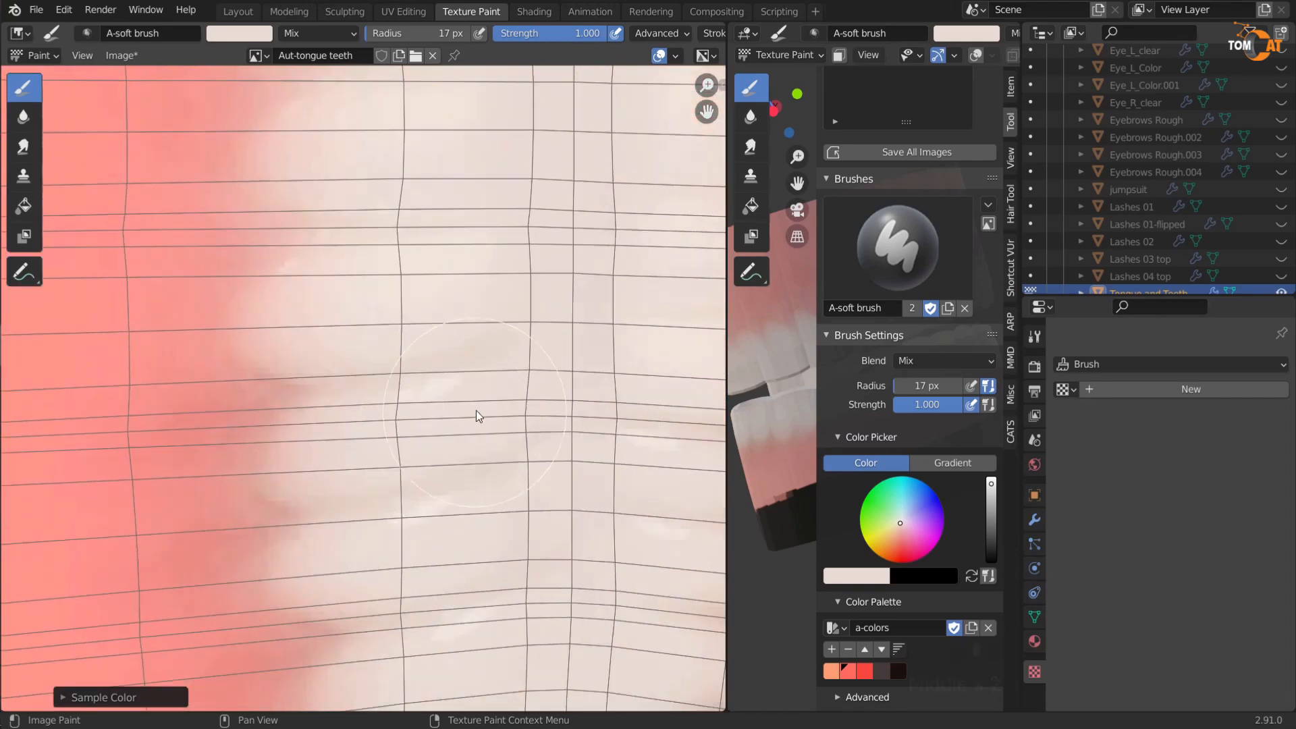
{"action": "key", "text": "f"}
{"action": "left_click", "coordinate": [440, 323]}
{"action": "left_click_drag", "start_coordinate": [557, 34], "coordinate": [545, 34]}
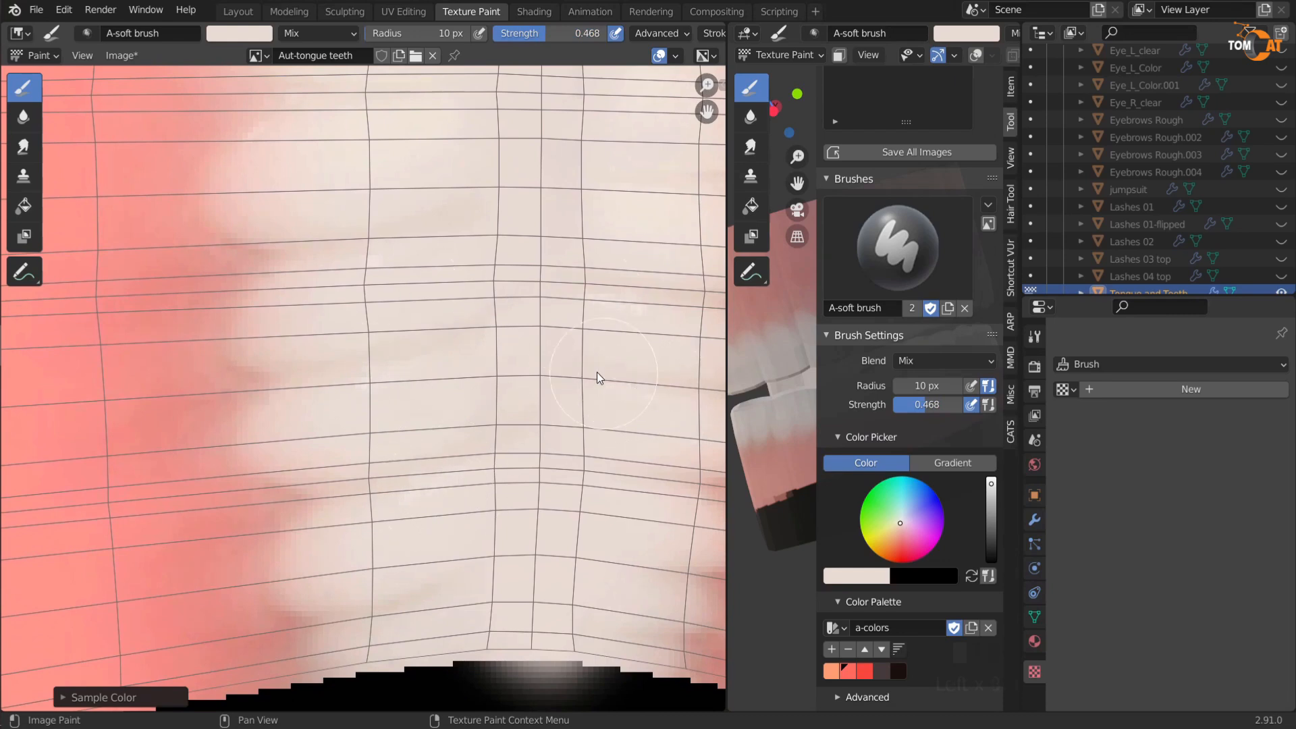
Step: Set the brush strength to 1.000, resample the tooth color and cover the grey pixels on the narrower strip's middle seam
{"action": "scroll", "coordinate": [477, 454], "scroll_direction": "down", "scroll_amount": 5}
{"action": "scroll", "coordinate": [429, 451], "scroll_direction": "up", "scroll_amount": 5}
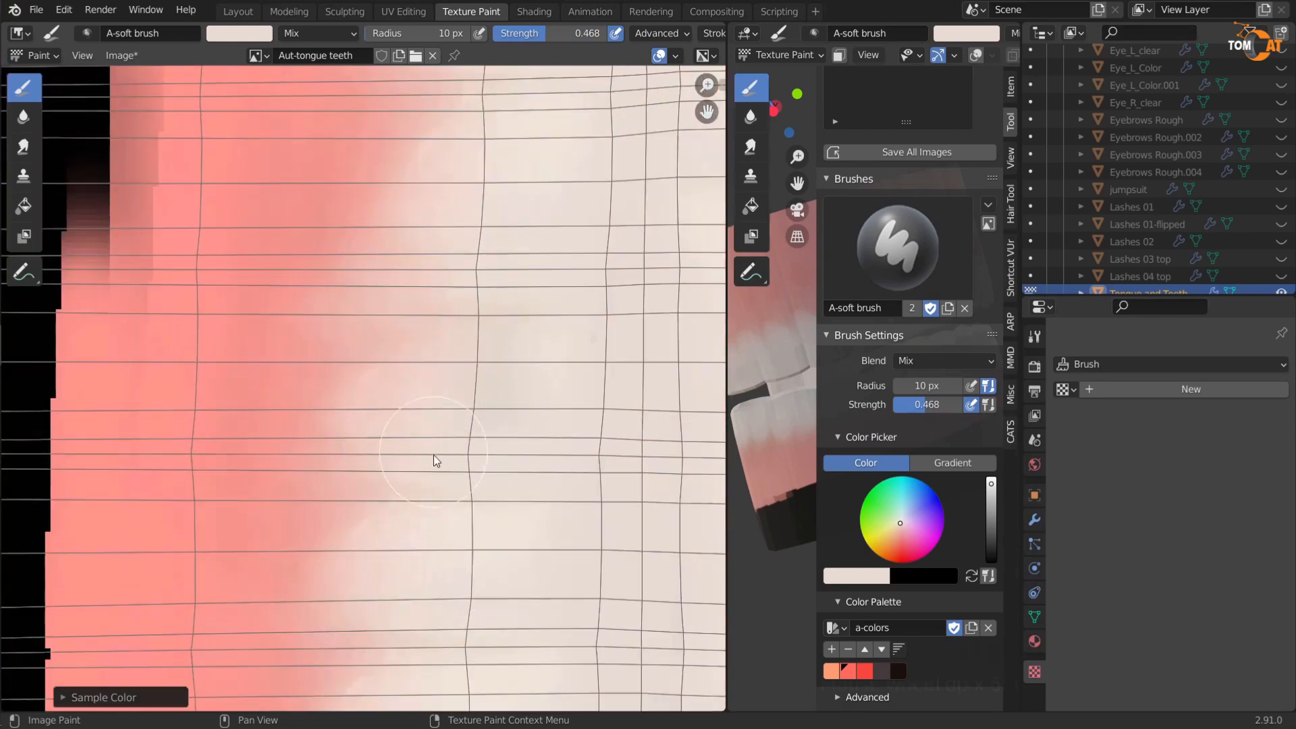
{"action": "middle_click_drag", "start_coordinate": [592, 346], "coordinate": [541, 467]}
{"action": "scroll", "coordinate": [540, 467], "scroll_direction": "down", "scroll_amount": 3}
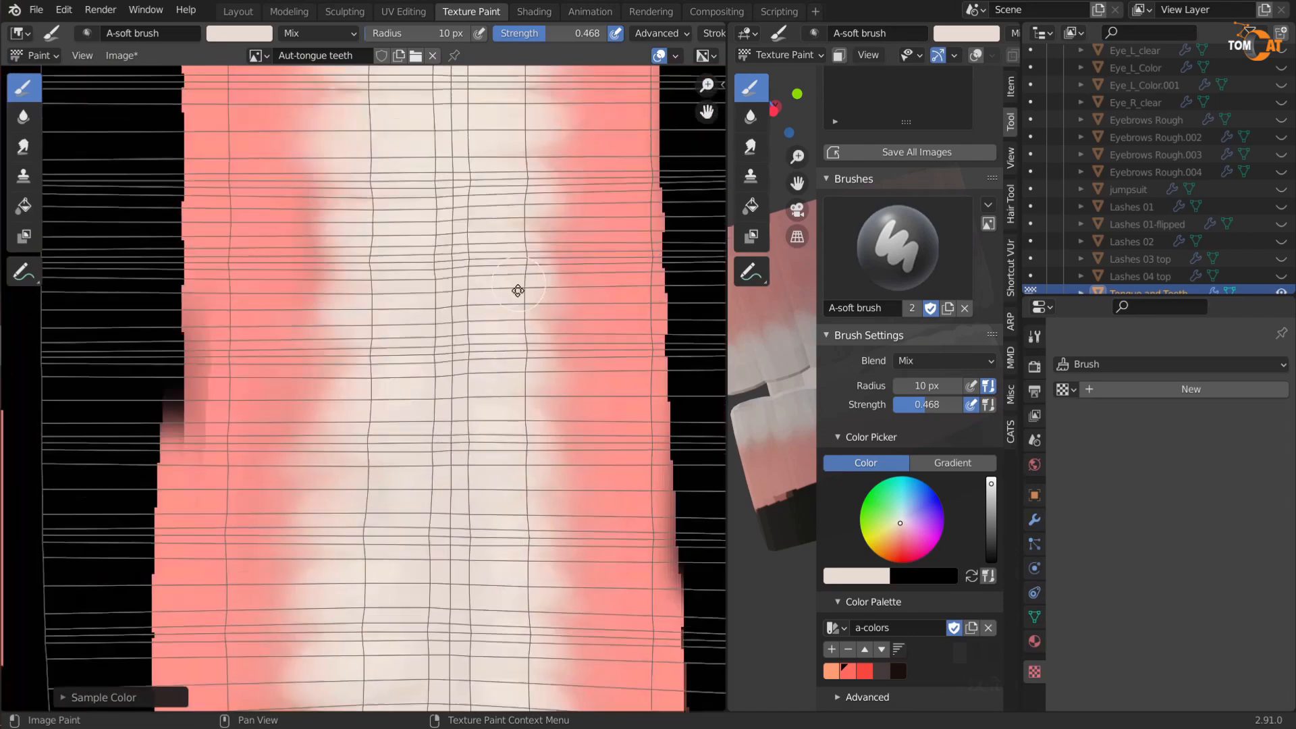
{"action": "middle_click_drag", "start_coordinate": [517, 290], "coordinate": [447, 442]}
{"action": "scroll", "coordinate": [447, 443], "scroll_direction": "up", "scroll_amount": 1}
{"action": "left_click_drag", "start_coordinate": [575, 34], "coordinate": [642, 34]}
{"action": "scroll", "coordinate": [402, 326], "scroll_direction": "up", "scroll_amount": 3}
{"action": "mouse_move", "coordinate": [401, 327]}
{"action": "middle_mouse_down"}
{"action": "mouse_move", "coordinate": [428, 335]}
{"action": "mouse_move", "coordinate": [371, 467]}
{"action": "middle_mouse_up"}
{"action": "key", "text": "s"}
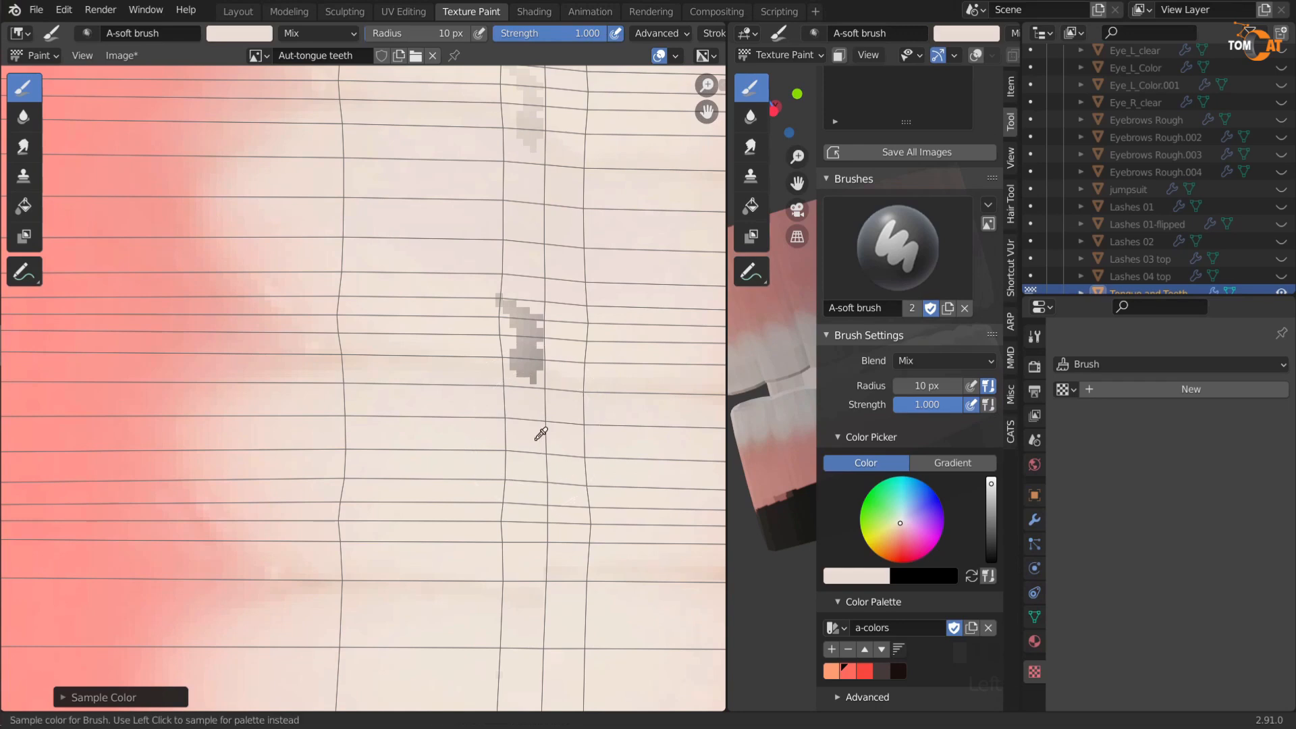
{"action": "left_click_drag", "start_coordinate": [530, 372], "coordinate": [520, 301]}
{"action": "middle_click_drag", "start_coordinate": [479, 265], "coordinate": [482, 515]}
{"action": "left_click_drag", "start_coordinate": [525, 337], "coordinate": [532, 391]}
{"action": "scroll", "coordinate": [471, 320], "scroll_direction": "down", "scroll_amount": 3}
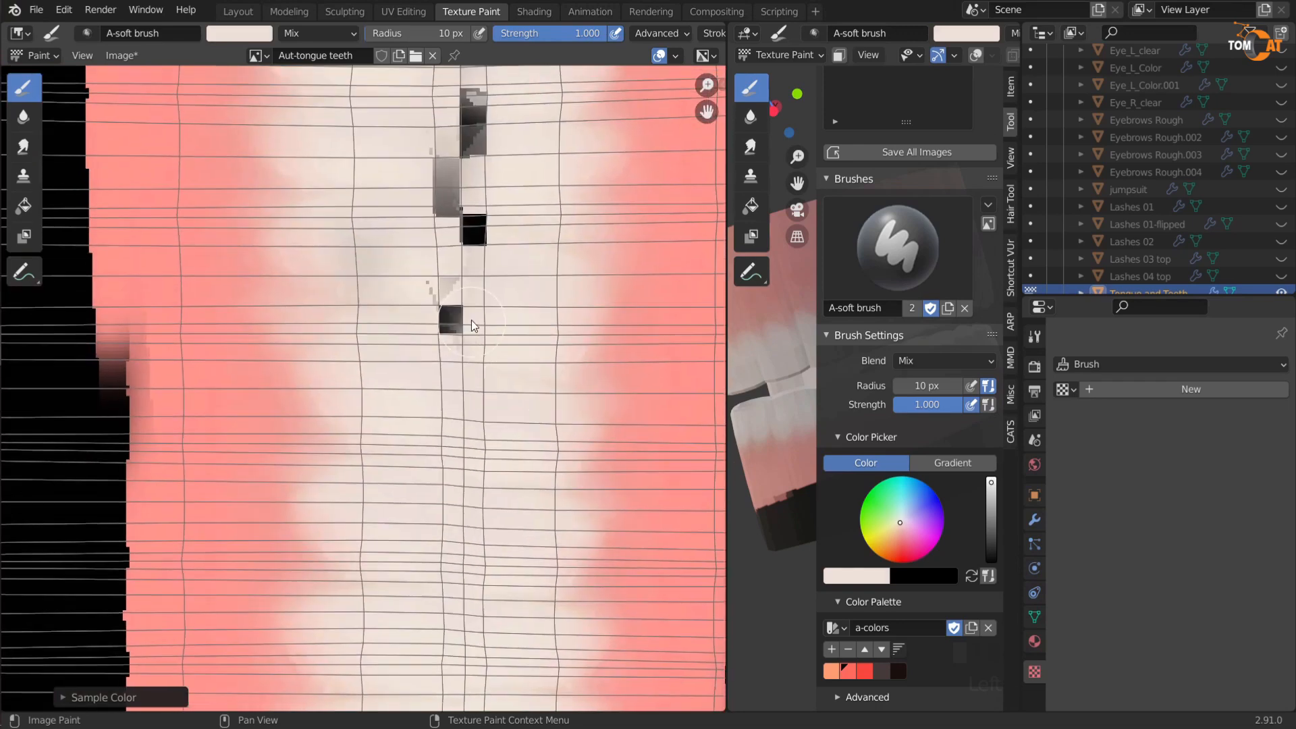
Step: Paint over the remaining black and grey squares along the seam up to the narrower strip's upper end
{"action": "middle_click_drag", "start_coordinate": [455, 270], "coordinate": [489, 327]}
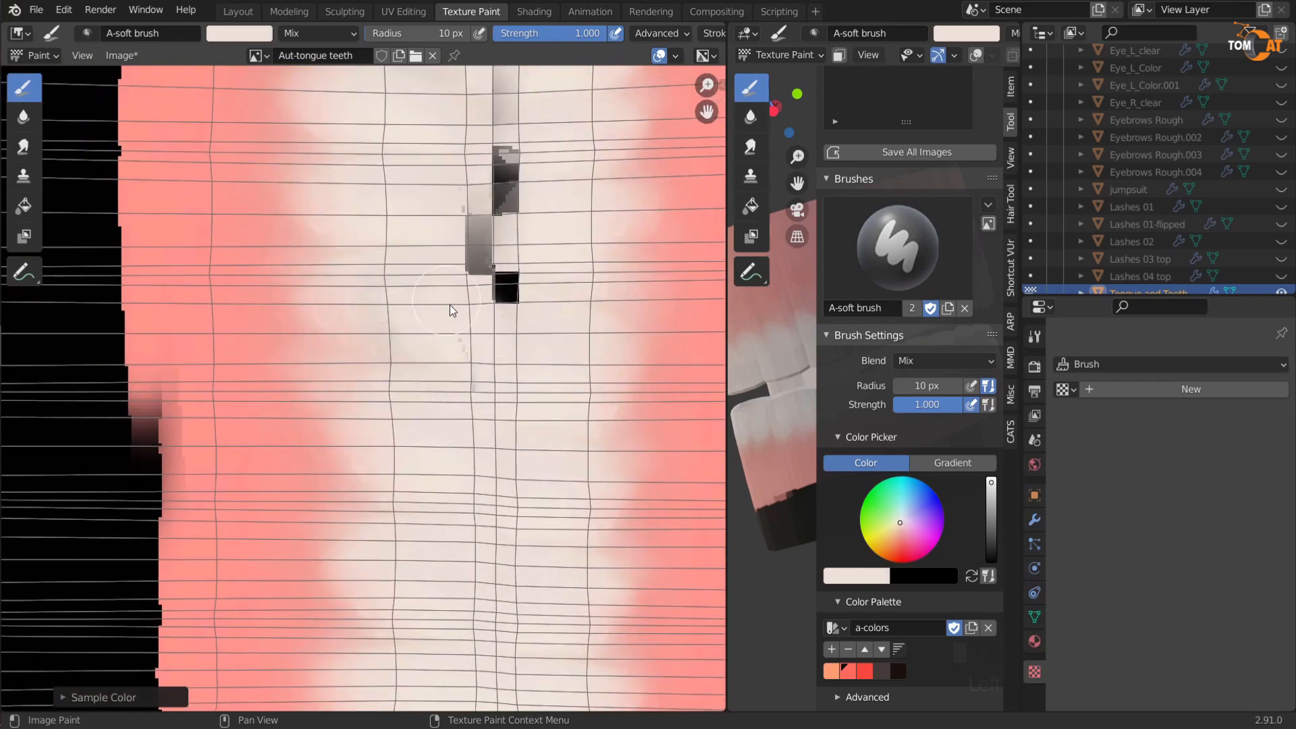
{"action": "mouse_move", "coordinate": [467, 274]}
{"action": "left_mouse_down"}
{"action": "mouse_move", "coordinate": [504, 204]}
{"action": "mouse_move", "coordinate": [496, 408]}
{"action": "left_mouse_up"}
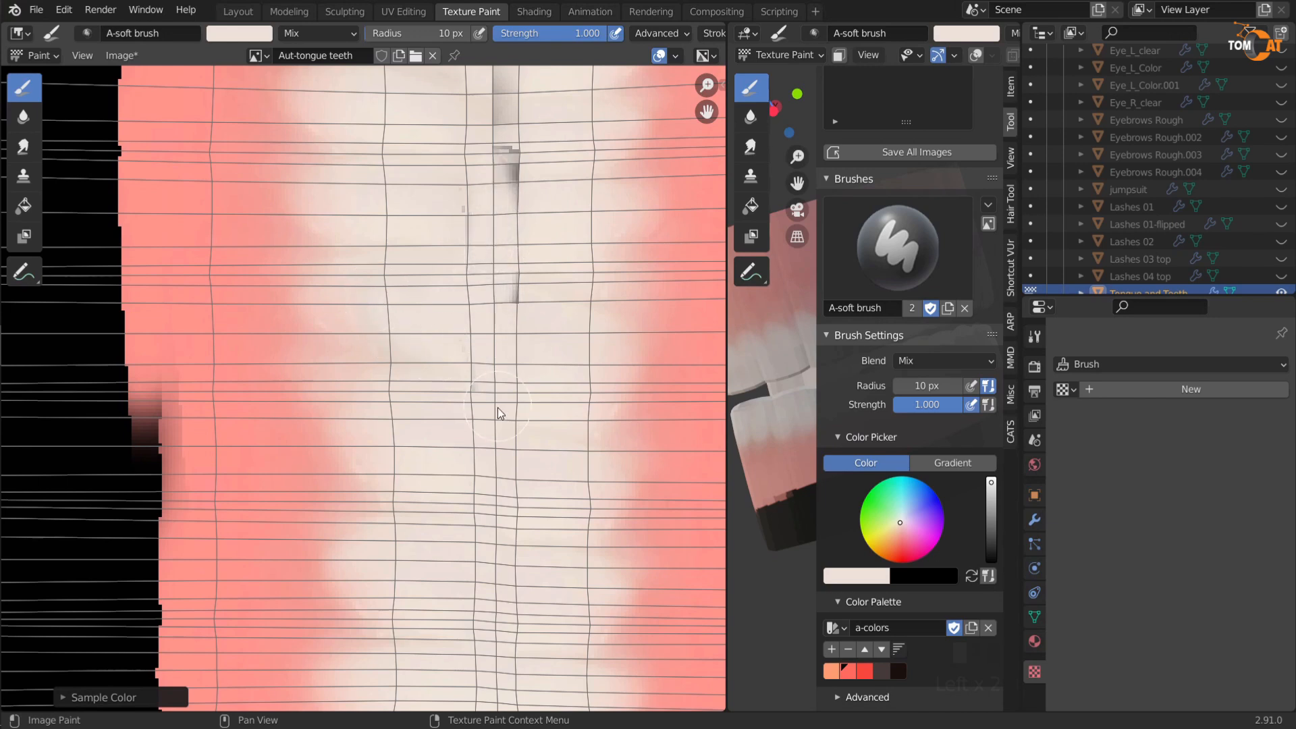
{"action": "middle_click_drag", "start_coordinate": [517, 156], "coordinate": [509, 400]}
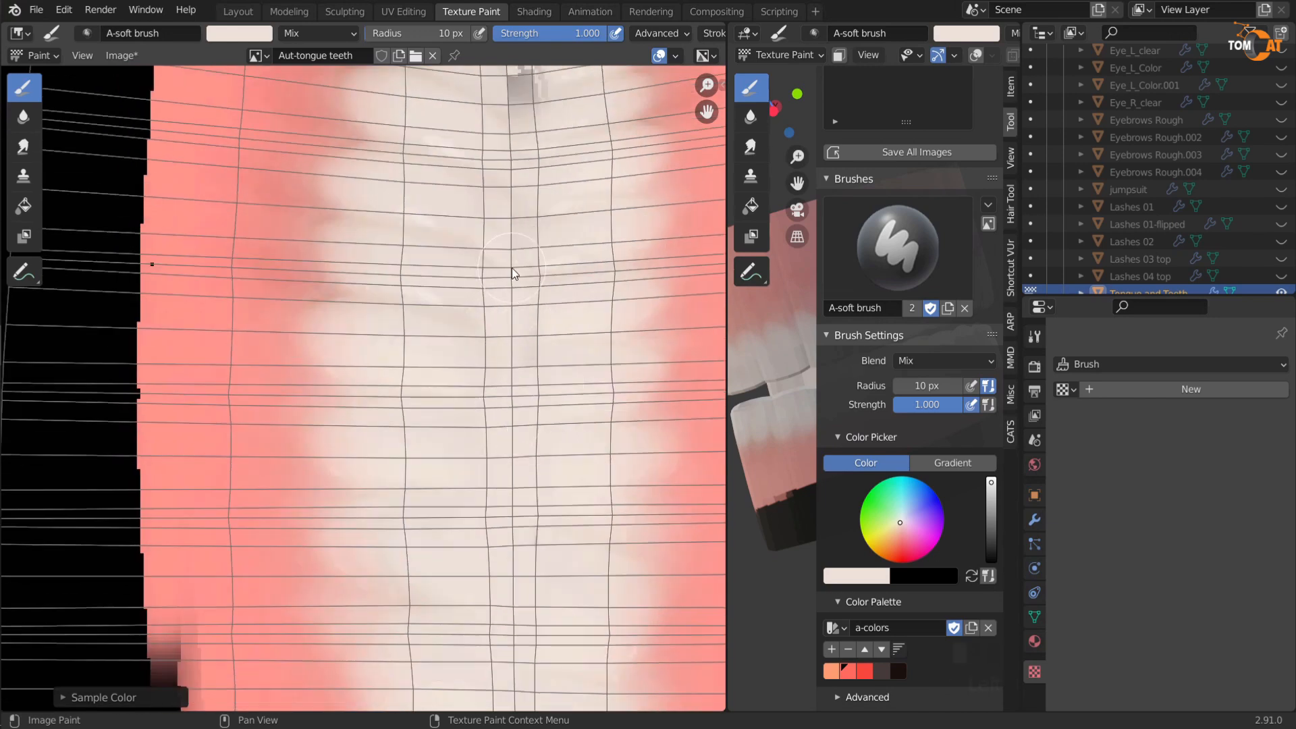
{"action": "middle_click_drag", "start_coordinate": [498, 347], "coordinate": [520, 459]}
{"action": "left_click_drag", "start_coordinate": [534, 217], "coordinate": [544, 201]}
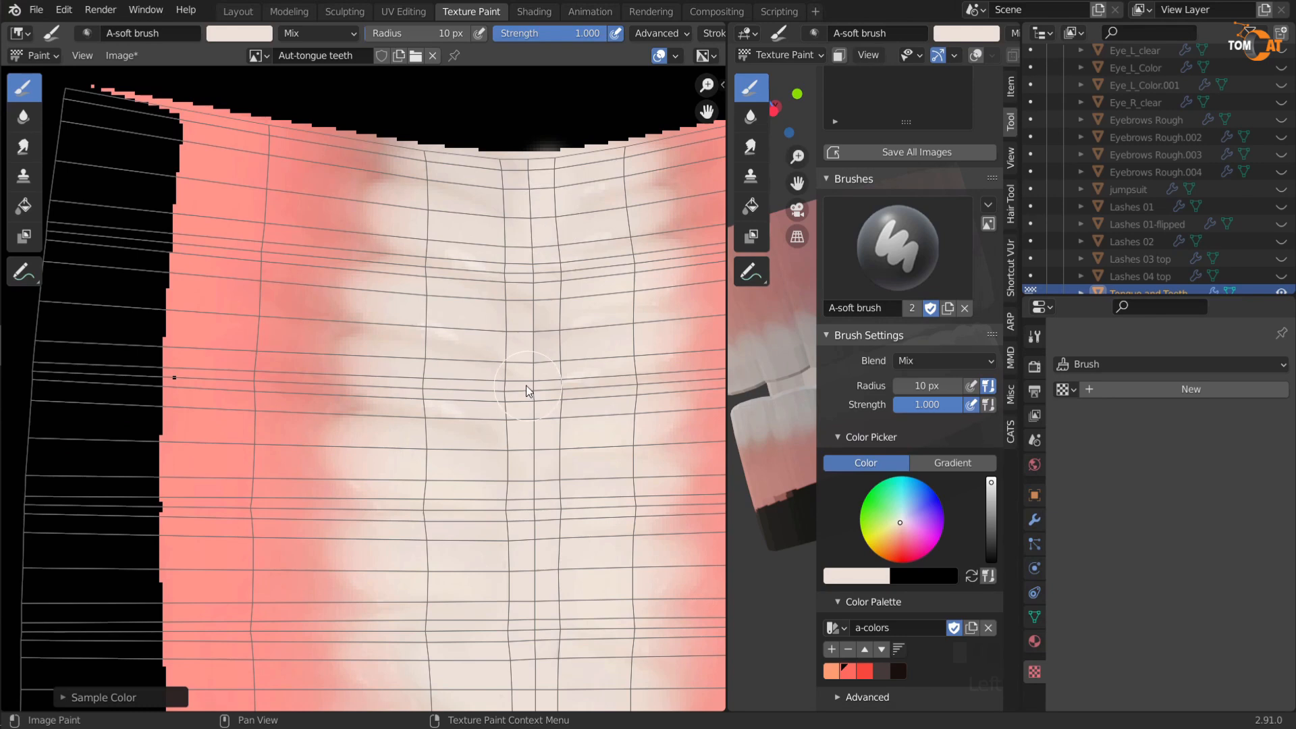
Step: Lower the brush strength to 0.269 and blend the tooth color at the narrower strip's upper end
{"action": "key", "text": "shift+f"}
{"action": "left_click", "coordinate": [480, 237]}
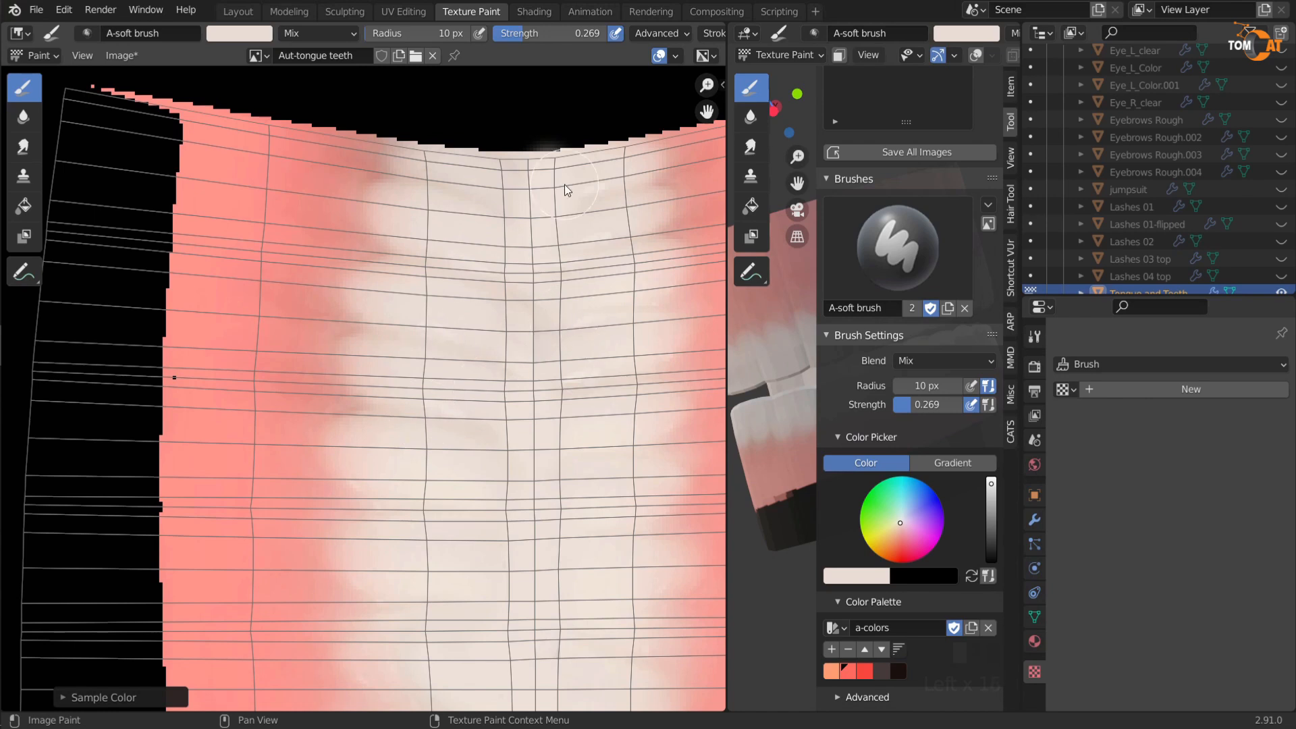
{"action": "left_click_drag", "start_coordinate": [486, 210], "coordinate": [507, 188]}
{"action": "scroll", "coordinate": [517, 302], "scroll_direction": "down", "scroll_amount": 5}
{"action": "middle_click_drag", "start_coordinate": [502, 445], "coordinate": [499, 274]}
{"action": "middle_click_drag", "start_coordinate": [439, 460], "coordinate": [563, 355]}
{"action": "scroll", "coordinate": [496, 406], "scroll_direction": "up", "scroll_amount": 2}
{"action": "scroll", "coordinate": [532, 397], "scroll_direction": "up", "scroll_amount": 1}
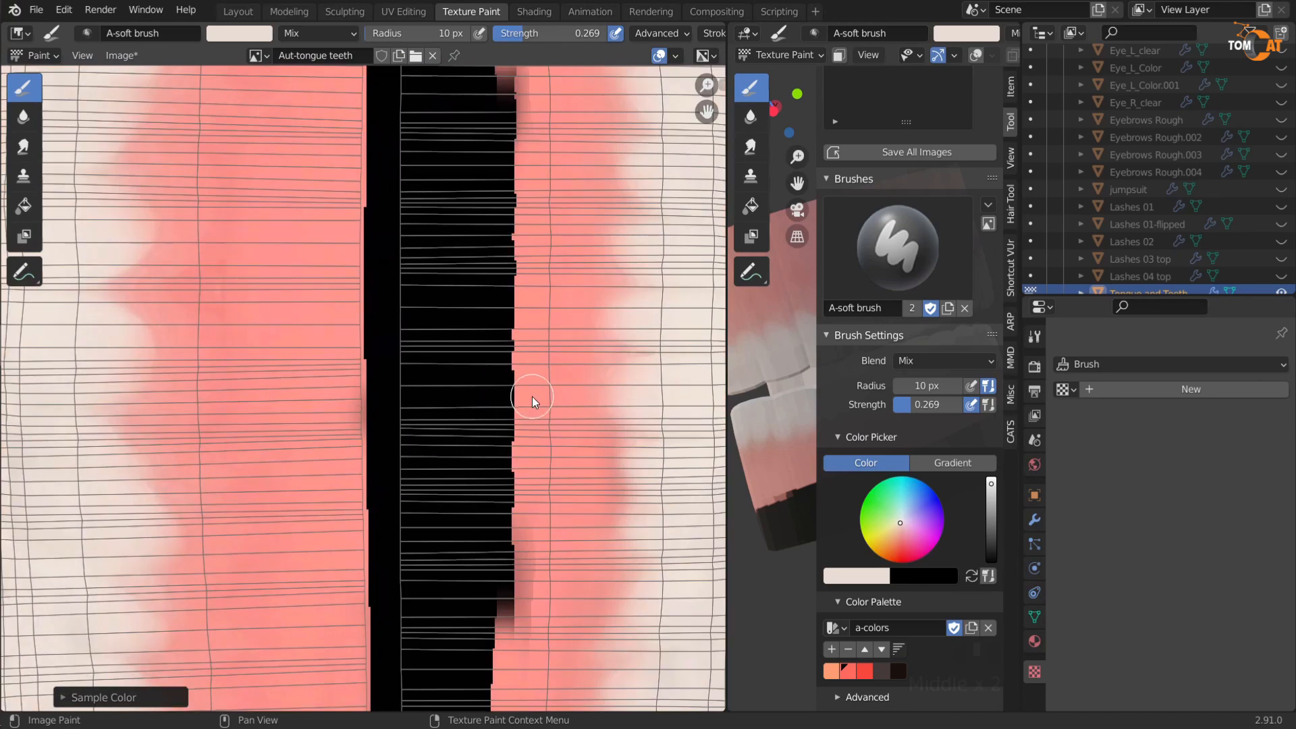
Step: Set the brush strength to 1.000 and switch to the TexDraw brush with a 20 px radius
{"action": "key", "text": "s"}
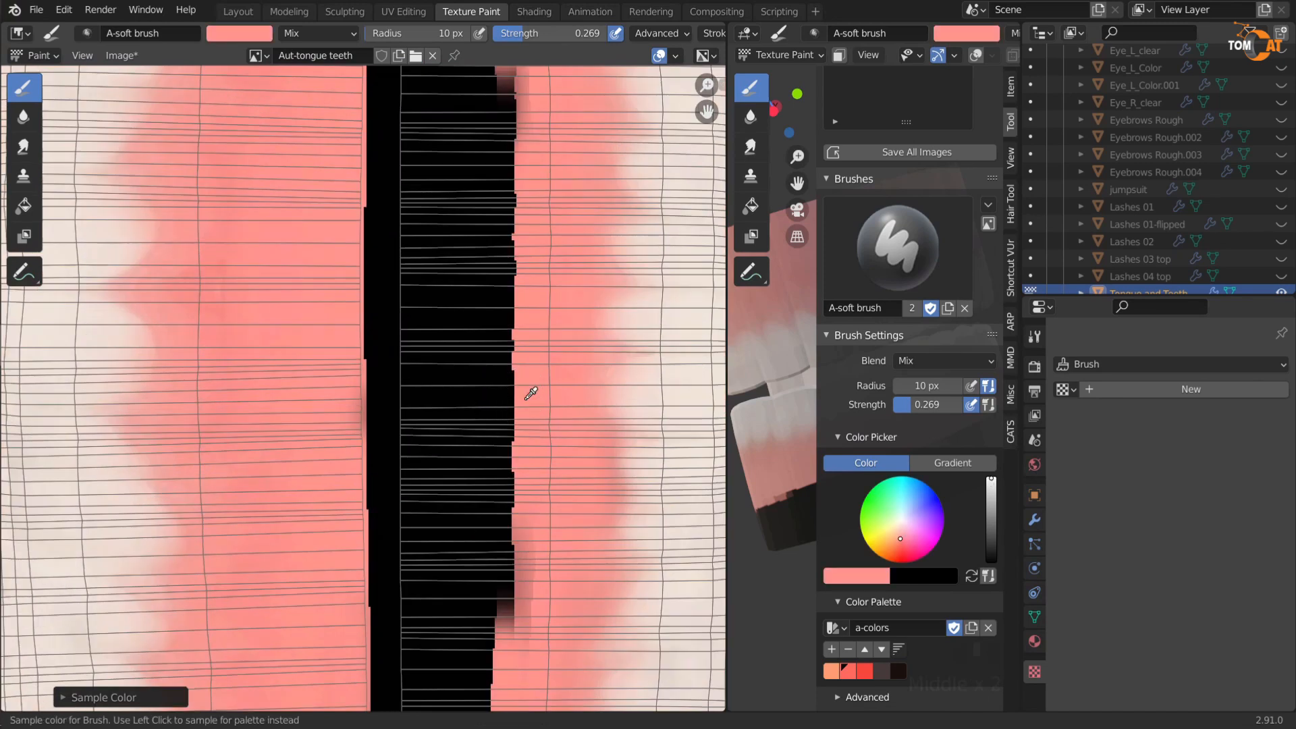
{"action": "left_click_drag", "start_coordinate": [530, 34], "coordinate": [616, 34]}
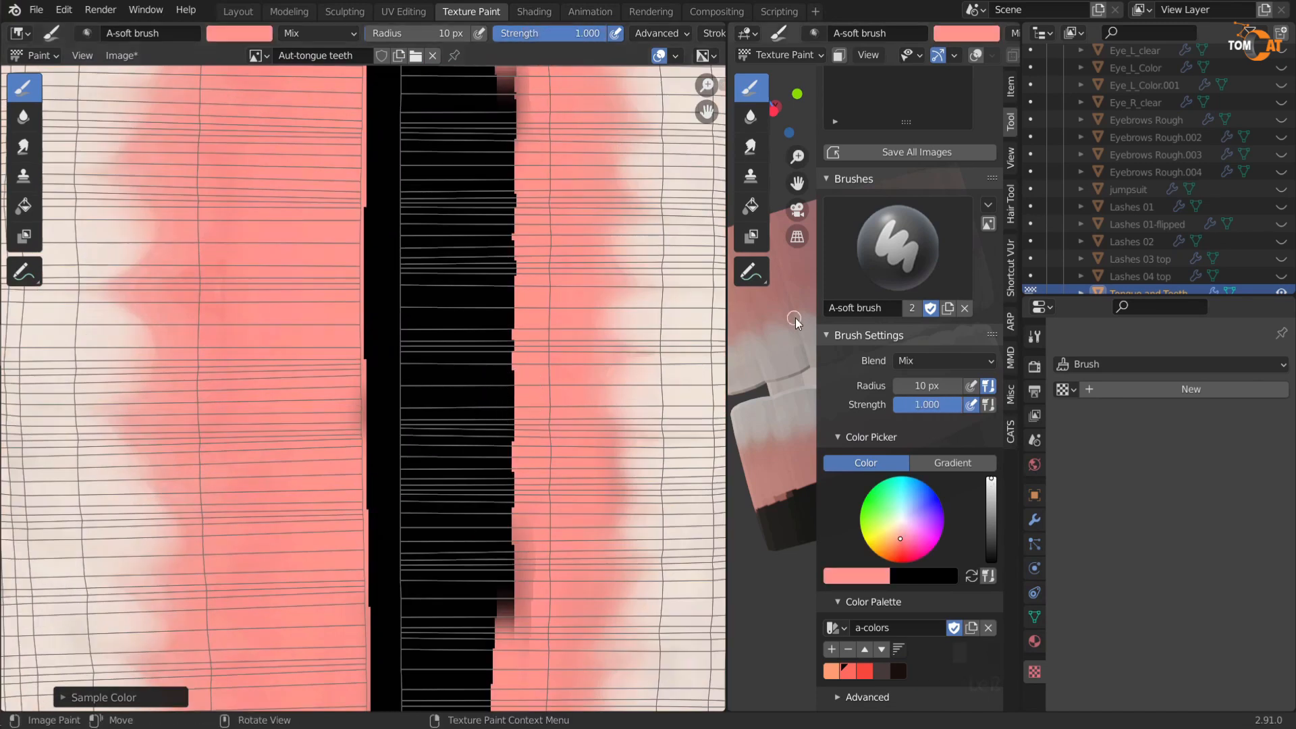
{"action": "left_click", "coordinate": [896, 271]}
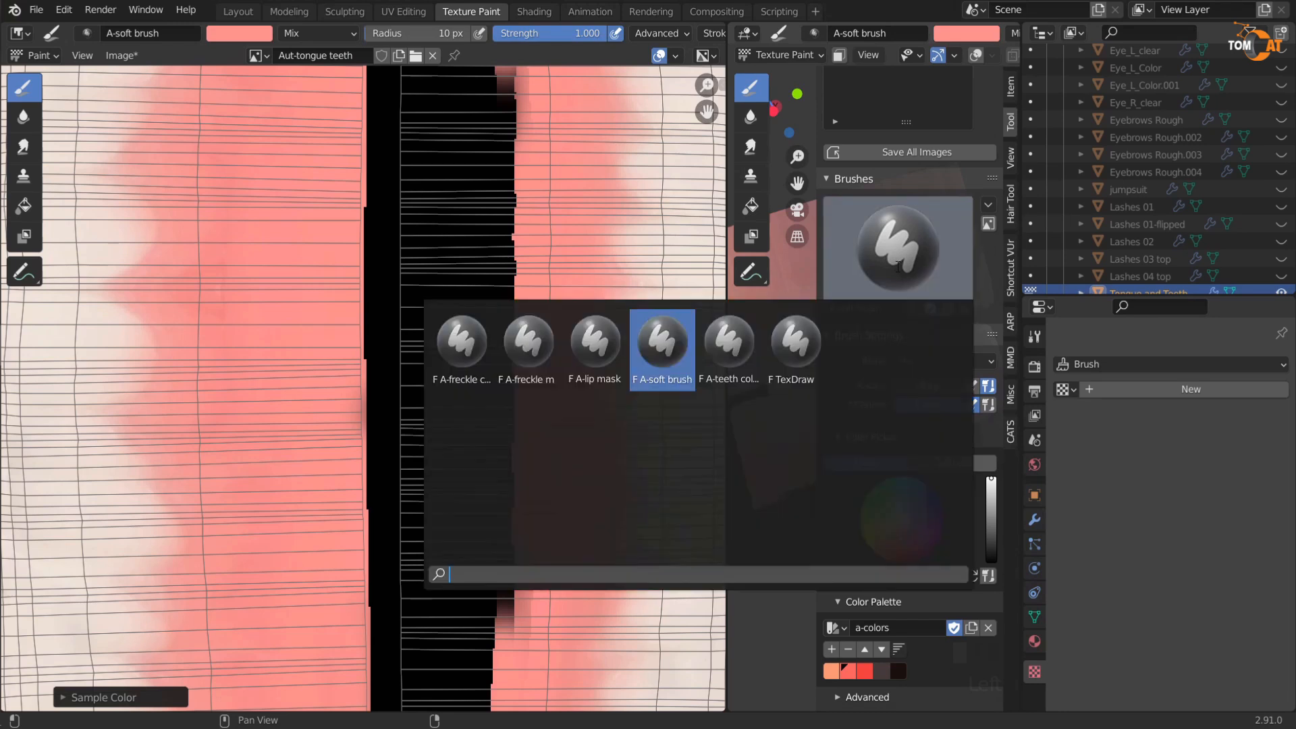
{"action": "left_click", "coordinate": [793, 344]}
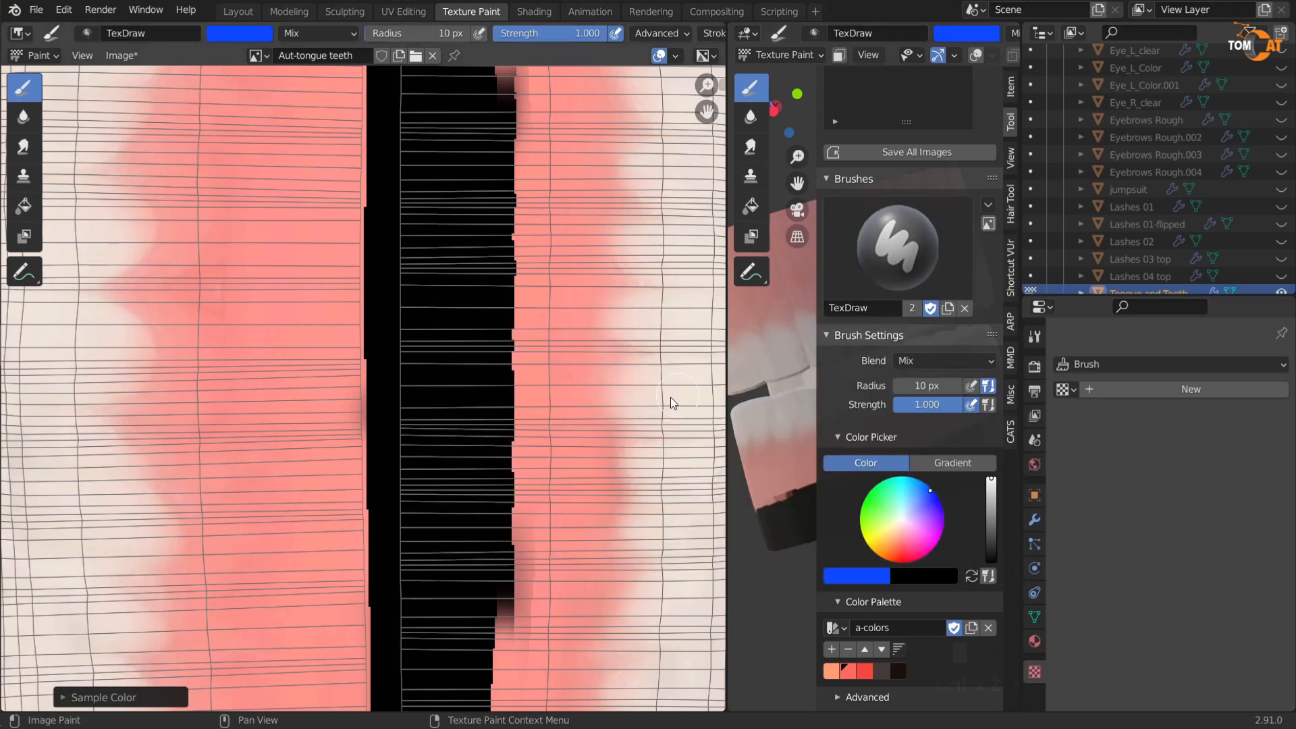
{"action": "key", "text": "f"}
{"action": "left_click", "coordinate": [510, 438]}
Step: Sample the gum pink and start painting over the black gap between the two strips, covering the blue test stroke
{"action": "left_click_drag", "start_coordinate": [504, 430], "coordinate": [498, 297]}
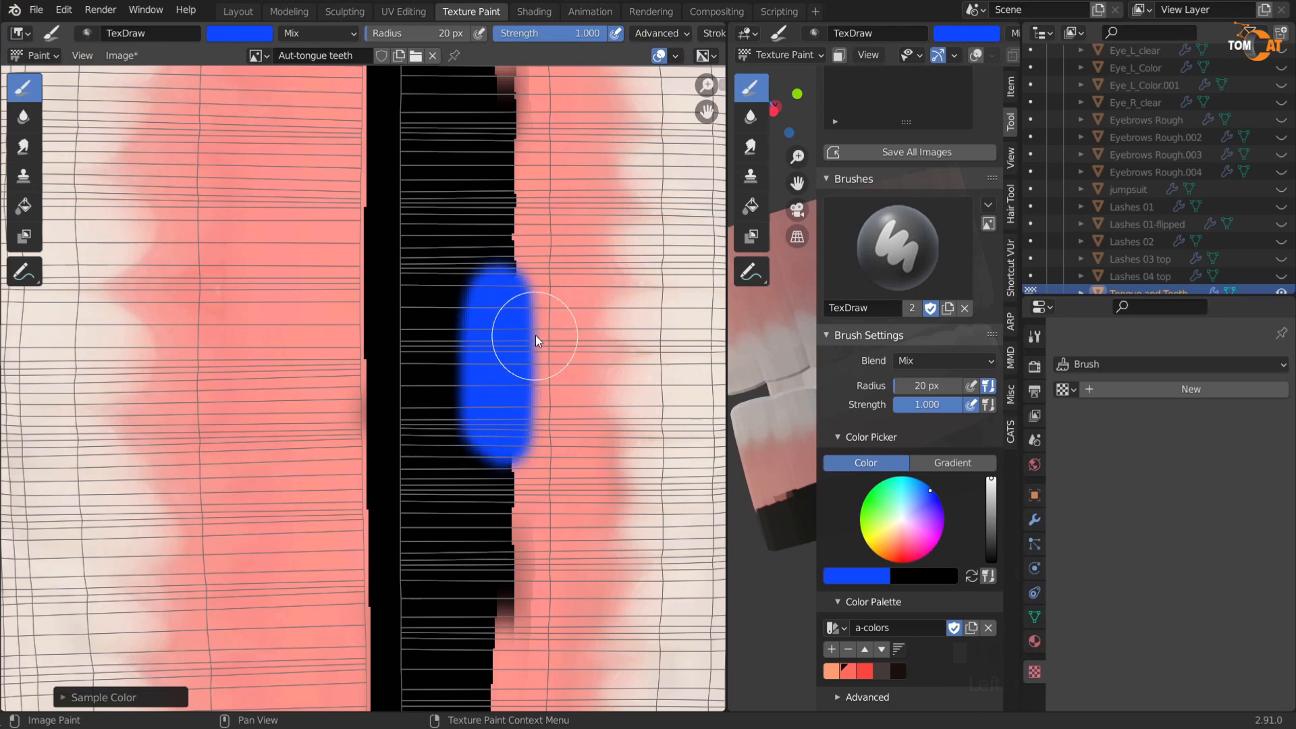
{"action": "key", "text": "s"}
{"action": "mouse_move", "coordinate": [506, 477]}
{"action": "left_mouse_down"}
{"action": "mouse_move", "coordinate": [464, 323]}
{"action": "mouse_move", "coordinate": [488, 331]}
{"action": "mouse_move", "coordinate": [483, 215]}
{"action": "left_mouse_up"}
{"action": "middle_click_drag", "start_coordinate": [479, 290], "coordinate": [498, 471]}
{"action": "left_click_drag", "start_coordinate": [497, 465], "coordinate": [521, 241]}
{"action": "left_click_drag", "start_coordinate": [481, 384], "coordinate": [450, 310]}
{"action": "left_click_drag", "start_coordinate": [452, 451], "coordinate": [443, 299]}
Step: Continue the pink down the rest of the black gap to the strips' ends
{"action": "scroll", "coordinate": [447, 354], "scroll_direction": "down", "scroll_amount": 3}
{"action": "mouse_move", "coordinate": [409, 383]}
{"action": "left_mouse_down"}
{"action": "mouse_move", "coordinate": [422, 355]}
{"action": "mouse_move", "coordinate": [406, 432]}
{"action": "mouse_move", "coordinate": [385, 246]}
{"action": "left_mouse_up"}
{"action": "middle_click_drag", "start_coordinate": [427, 551], "coordinate": [420, 314]}
{"action": "left_click_drag", "start_coordinate": [432, 341], "coordinate": [427, 396]}
{"action": "left_click_drag", "start_coordinate": [409, 330], "coordinate": [417, 517]}
{"action": "left_click_drag", "start_coordinate": [401, 361], "coordinate": [413, 488]}
{"action": "mouse_move", "coordinate": [391, 353]}
{"action": "left_mouse_down"}
{"action": "mouse_move", "coordinate": [375, 514]}
{"action": "mouse_move", "coordinate": [399, 544]}
{"action": "left_mouse_up"}
Step: Paint gum pink over the black band along the narrower strip's outer edge
{"action": "scroll", "coordinate": [399, 543], "scroll_direction": "down", "scroll_amount": 2}
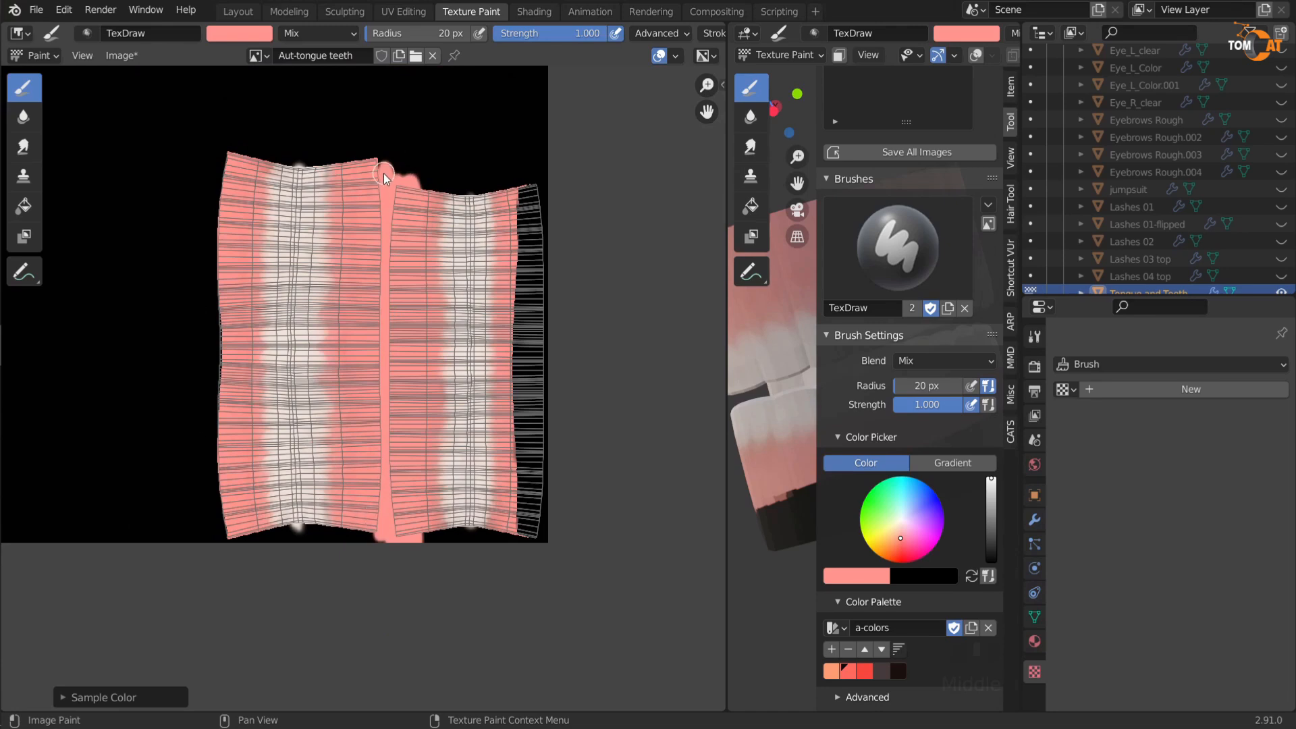
{"action": "mouse_move", "coordinate": [541, 550]}
{"action": "left_mouse_down"}
{"action": "mouse_move", "coordinate": [538, 186]}
{"action": "mouse_move", "coordinate": [520, 264]}
{"action": "mouse_move", "coordinate": [521, 402]}
{"action": "mouse_move", "coordinate": [526, 536]}
{"action": "mouse_move", "coordinate": [532, 180]}
{"action": "left_mouse_up"}
{"action": "middle_click_drag", "start_coordinate": [411, 231], "coordinate": [457, 344]}
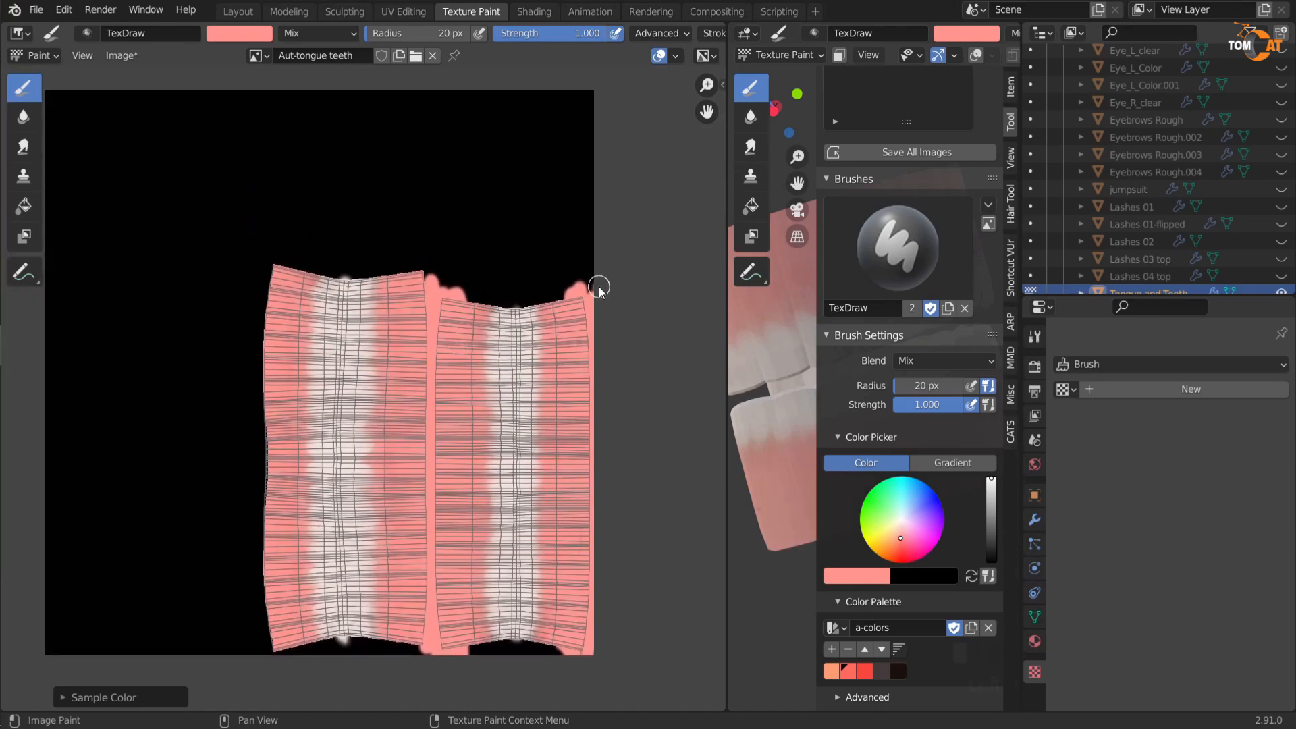
Step: Enlarge the 3D view beside the texture and save the image as Aut-tongue teeth.png in the Textures folder
{"action": "left_click_drag", "start_coordinate": [727, 323], "coordinate": [343, 354]}
{"action": "middle_click_drag", "start_coordinate": [388, 358], "coordinate": [544, 289]}
{"action": "scroll", "coordinate": [635, 367], "scroll_direction": "down", "scroll_amount": 4}
{"action": "left_click", "coordinate": [118, 57]}
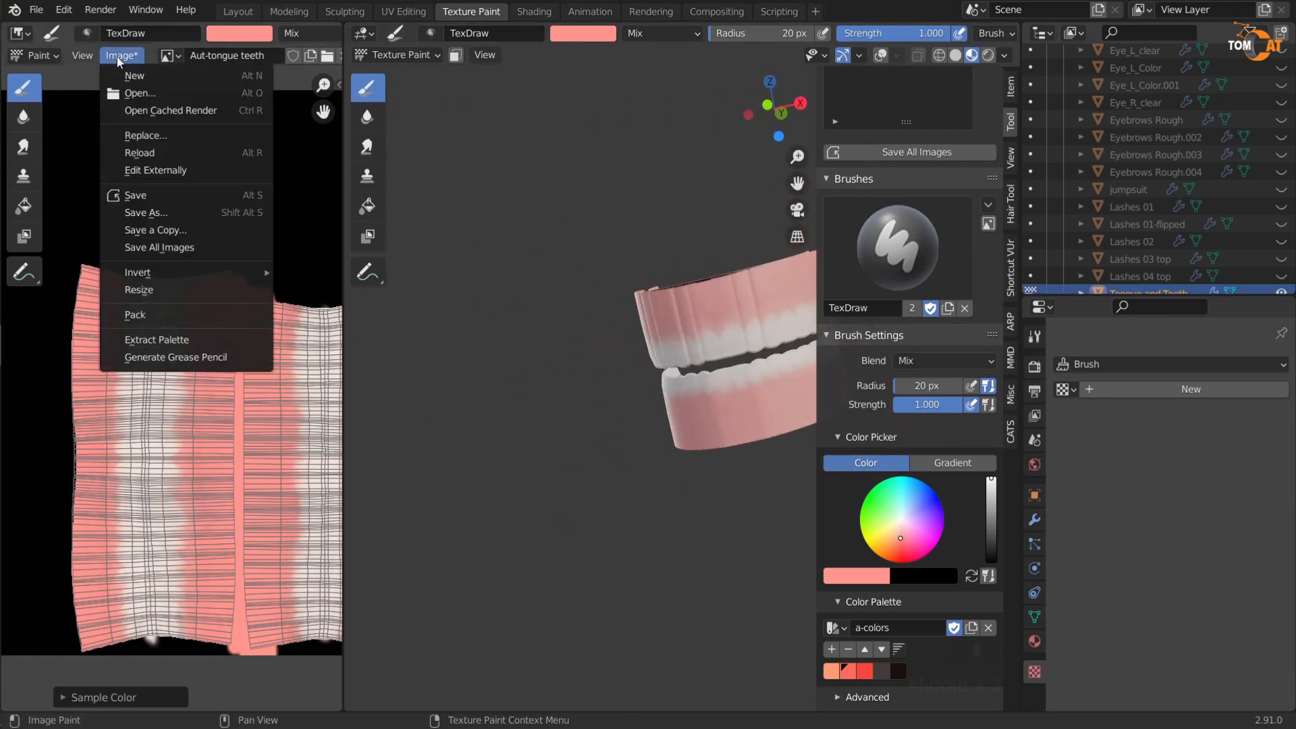
{"action": "left_click", "coordinate": [164, 213]}
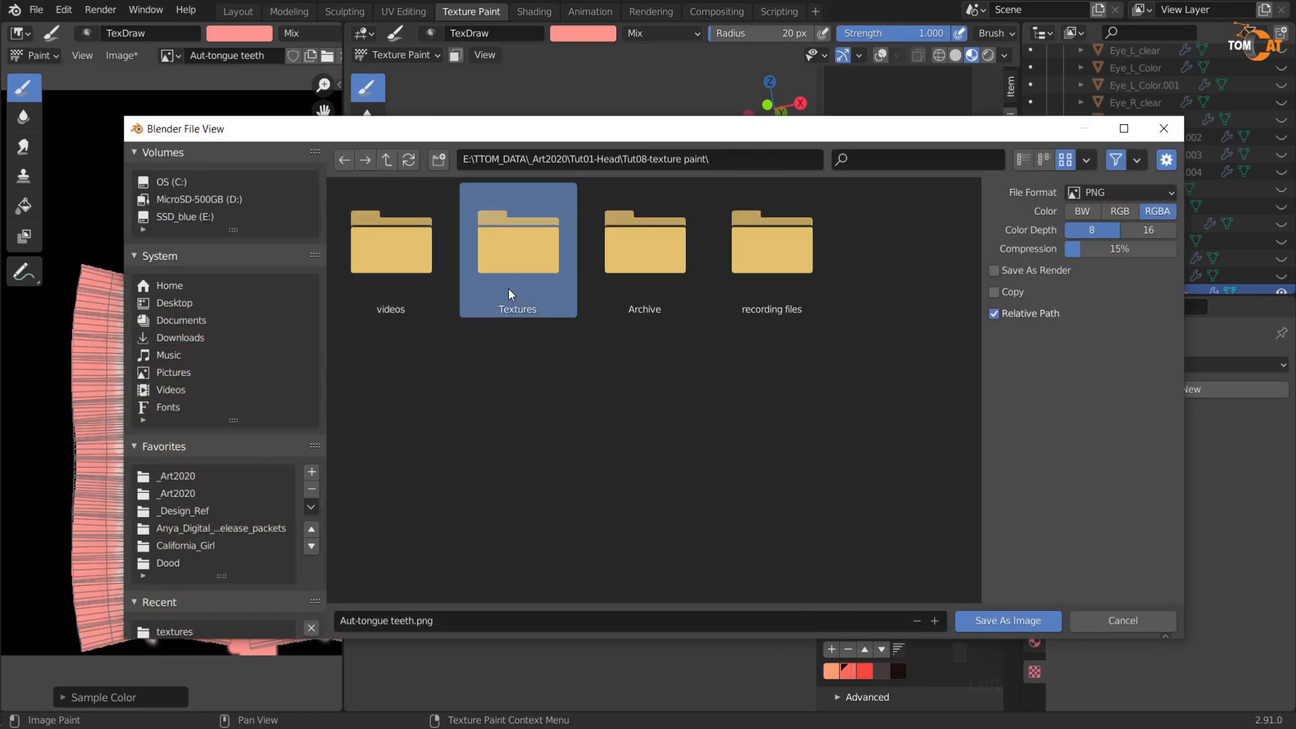
{"action": "double_click", "coordinate": [509, 289]}
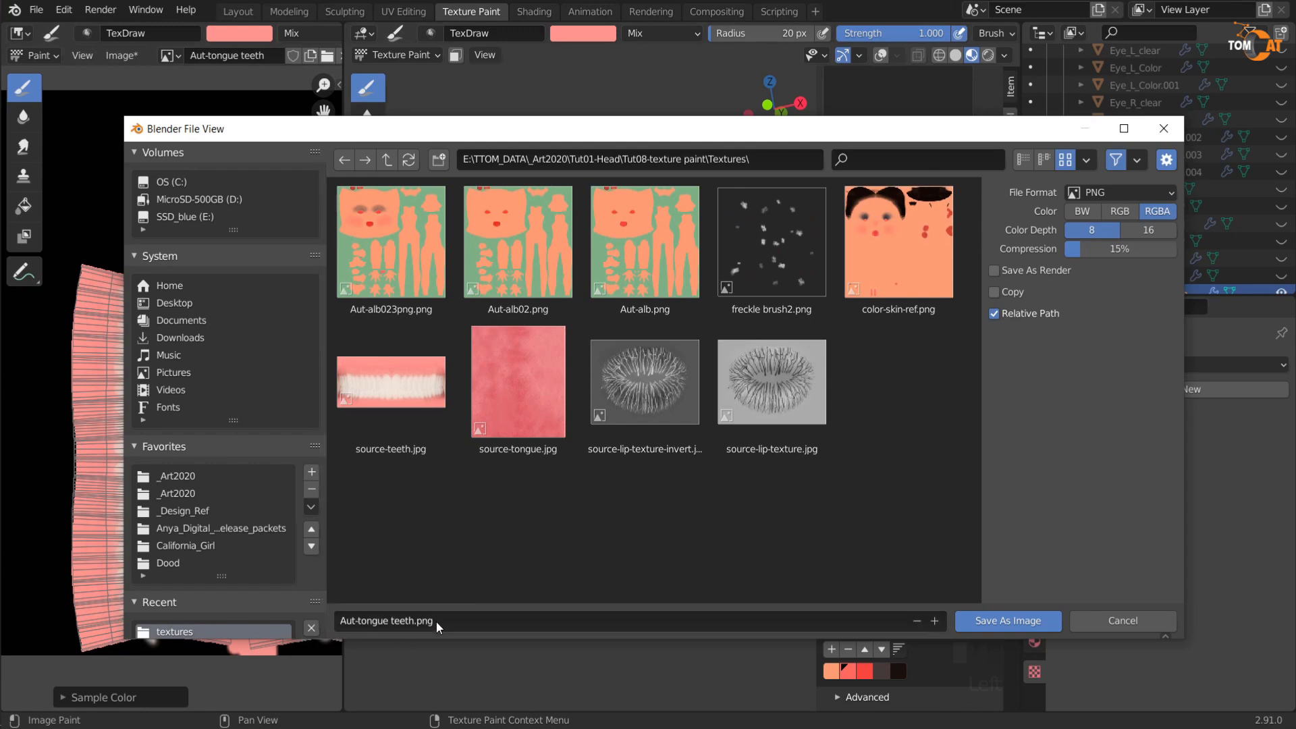
{"action": "left_click", "coordinate": [975, 615]}
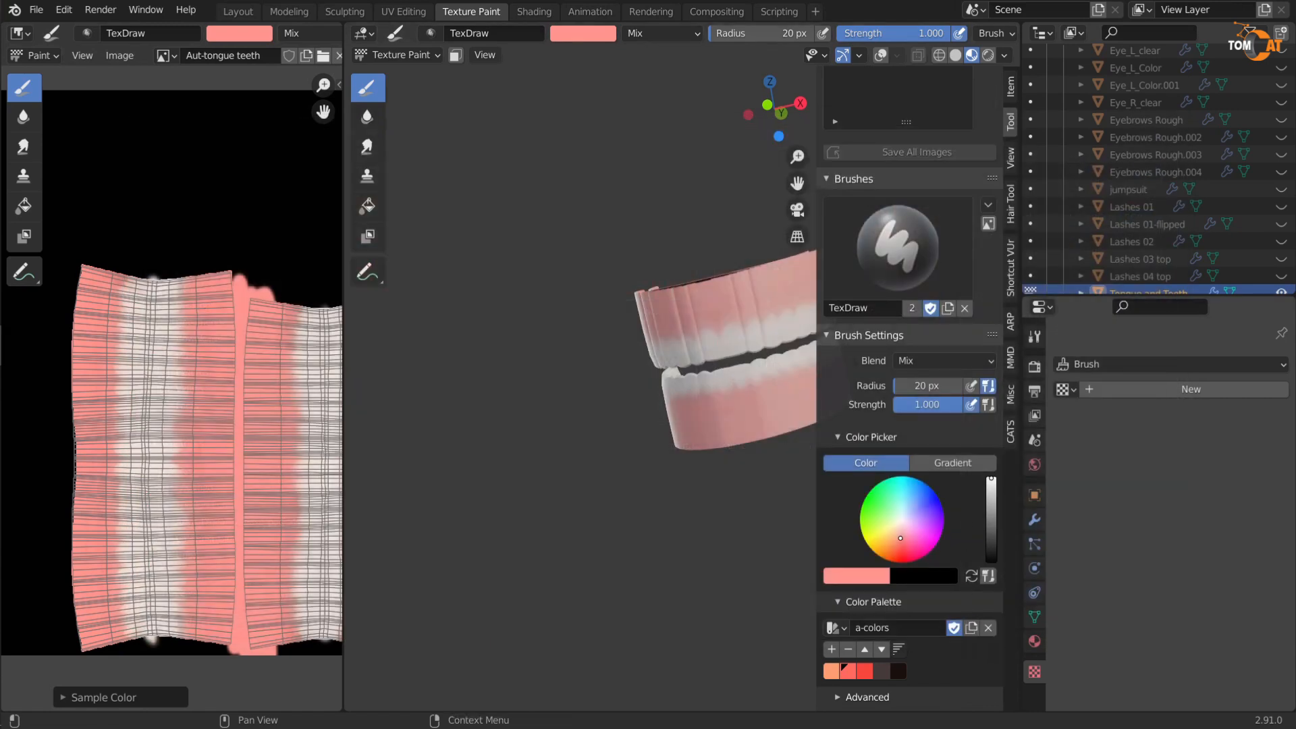
Step: Return the teeth to Object Mode and reveal all hidden parts of the character
{"action": "left_click", "coordinate": [408, 56]}
{"action": "left_click", "coordinate": [409, 76]}
{"action": "scroll", "coordinate": [621, 328], "scroll_direction": "down", "scroll_amount": 2}
{"action": "middle_click_drag", "start_coordinate": [621, 328], "coordinate": [687, 533]}
{"action": "key", "text": "slash"}
{"action": "key", "text": "slash"}
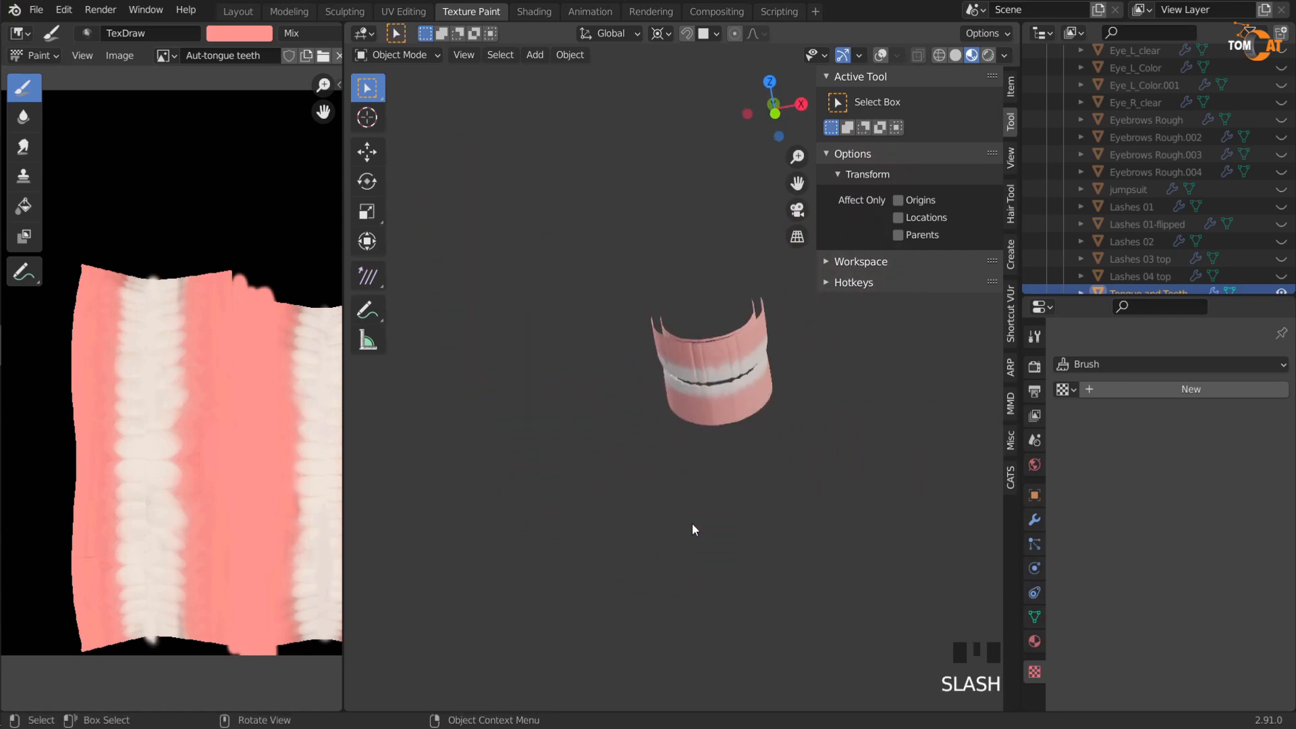
{"action": "key", "text": "alt+h"}
{"action": "middle_click_drag", "start_coordinate": [709, 488], "coordinate": [702, 465]}
{"action": "scroll", "coordinate": [665, 444], "scroll_direction": "up", "scroll_amount": 2}
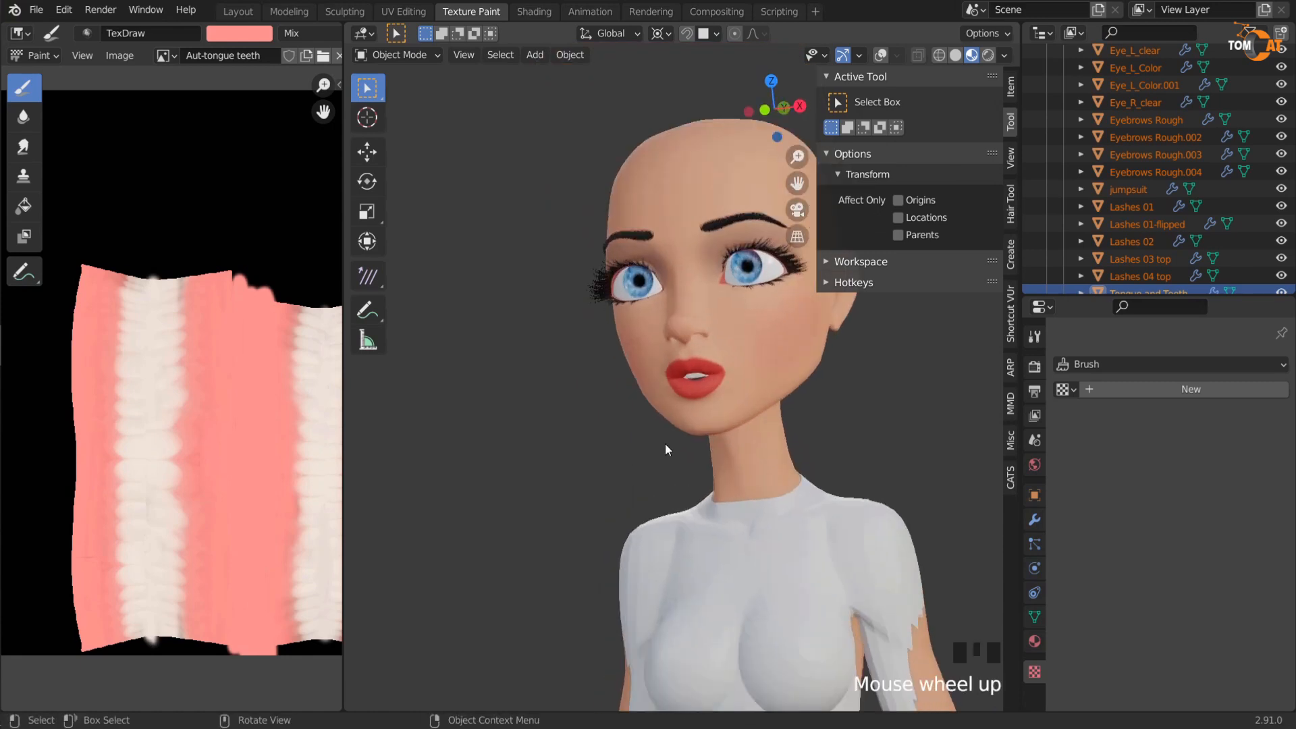
Step: Show the viewport overlays and hide the character's body mesh
{"action": "key", "text": "shift+alt+z"}
{"action": "left_click", "coordinate": [815, 358]}
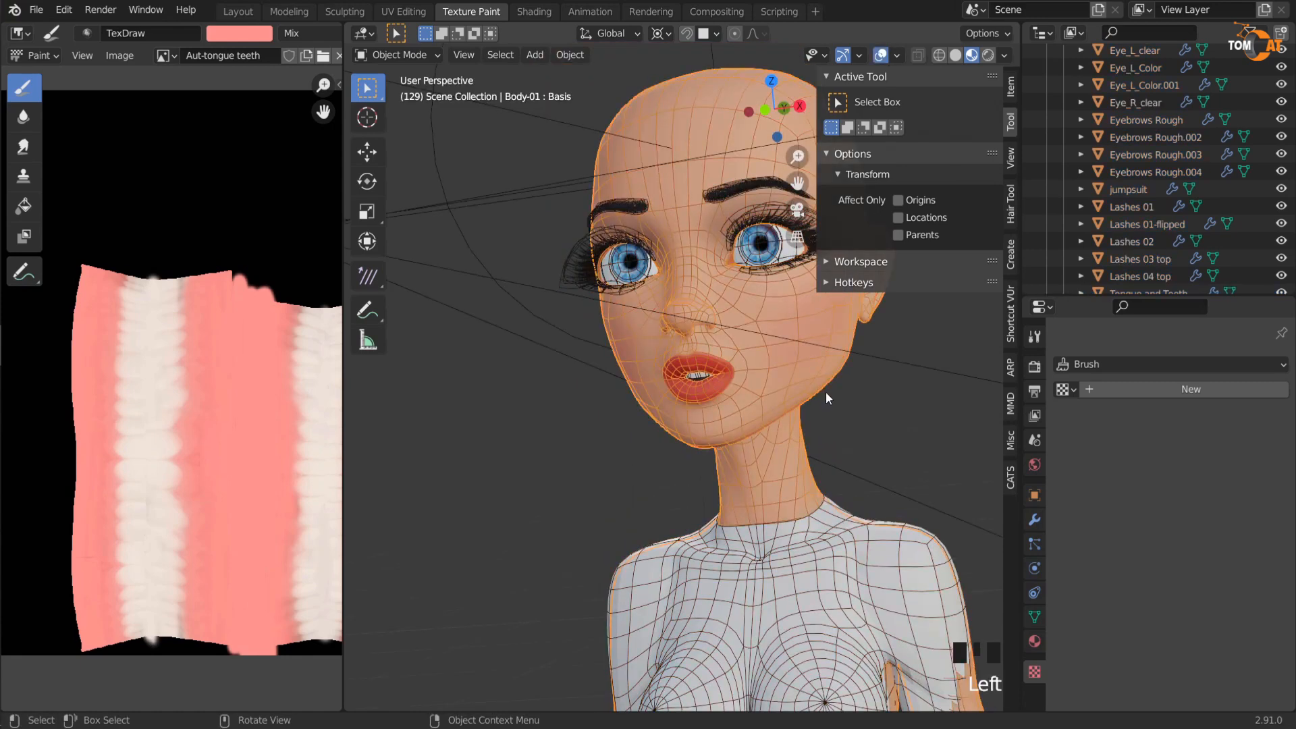
{"action": "key", "text": "h"}
Step: Select the tongue and isolate it in local view
{"action": "middle_click_drag", "start_coordinate": [797, 394], "coordinate": [749, 307]}
{"action": "left_click", "coordinate": [751, 391]}
{"action": "key", "text": "KP_Divide"}
{"action": "middle_click_drag", "start_coordinate": [649, 403], "coordinate": [634, 321]}
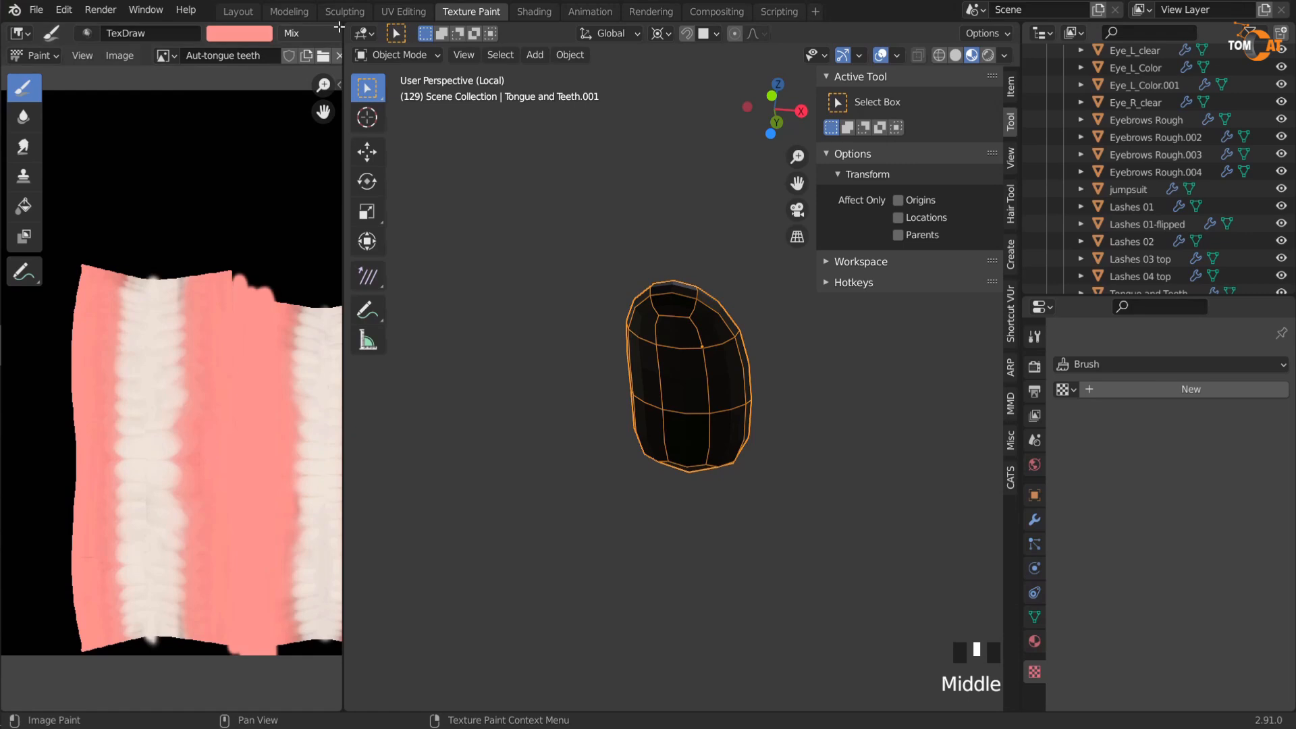
Step: Examine the tongue's skin-tongue-rough material, its shader nodes in the Shading workspace and the tongue's placement behind the teeth
{"action": "left_click", "coordinate": [1035, 640]}
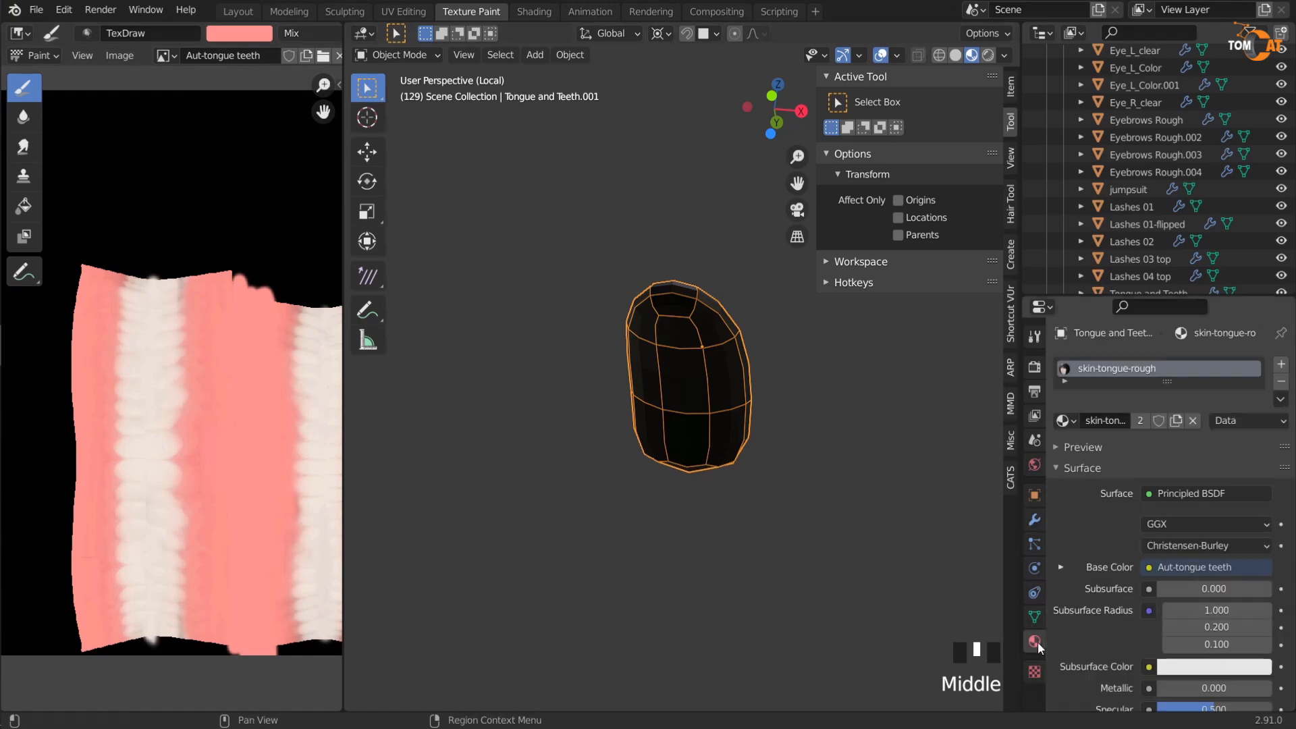
{"action": "scroll", "coordinate": [1093, 373], "scroll_direction": "up", "scroll_amount": 3}
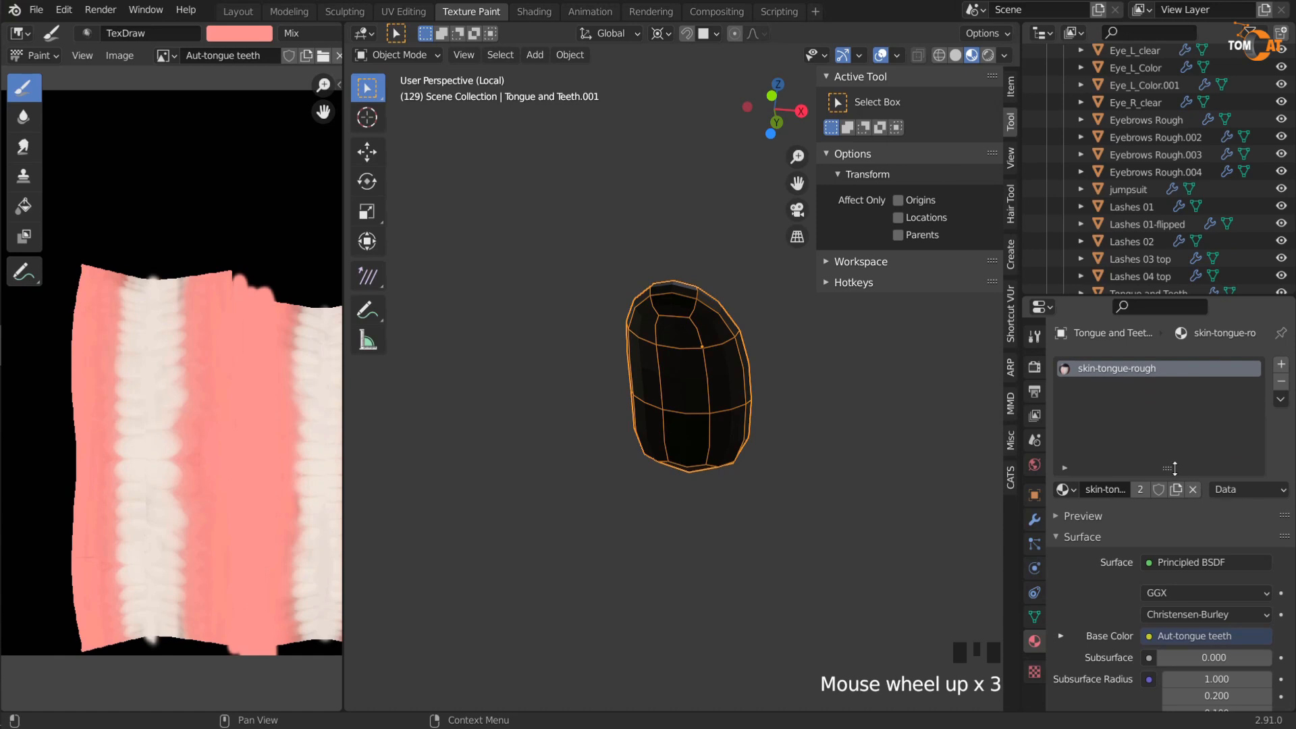
{"action": "left_click_drag", "start_coordinate": [1175, 468], "coordinate": [1174, 399]}
{"action": "left_click", "coordinate": [534, 11]}
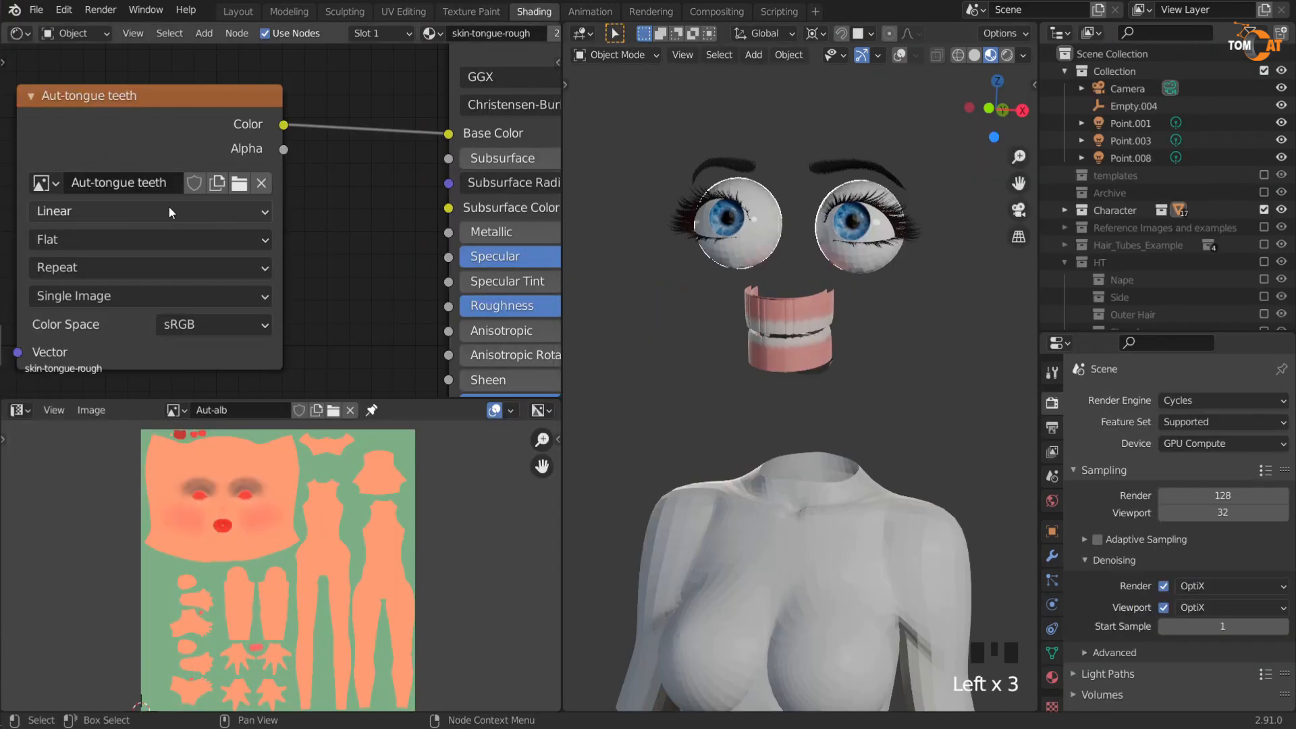
{"action": "middle_click_drag", "start_coordinate": [805, 351], "coordinate": [786, 307]}
{"action": "key", "text": "shift+alt+z"}
{"action": "scroll", "coordinate": [308, 288], "scroll_direction": "down", "scroll_amount": 7}
{"action": "middle_click_drag", "start_coordinate": [432, 287], "coordinate": [201, 294]}
{"action": "middle_click_drag", "start_coordinate": [749, 311], "coordinate": [770, 319]}
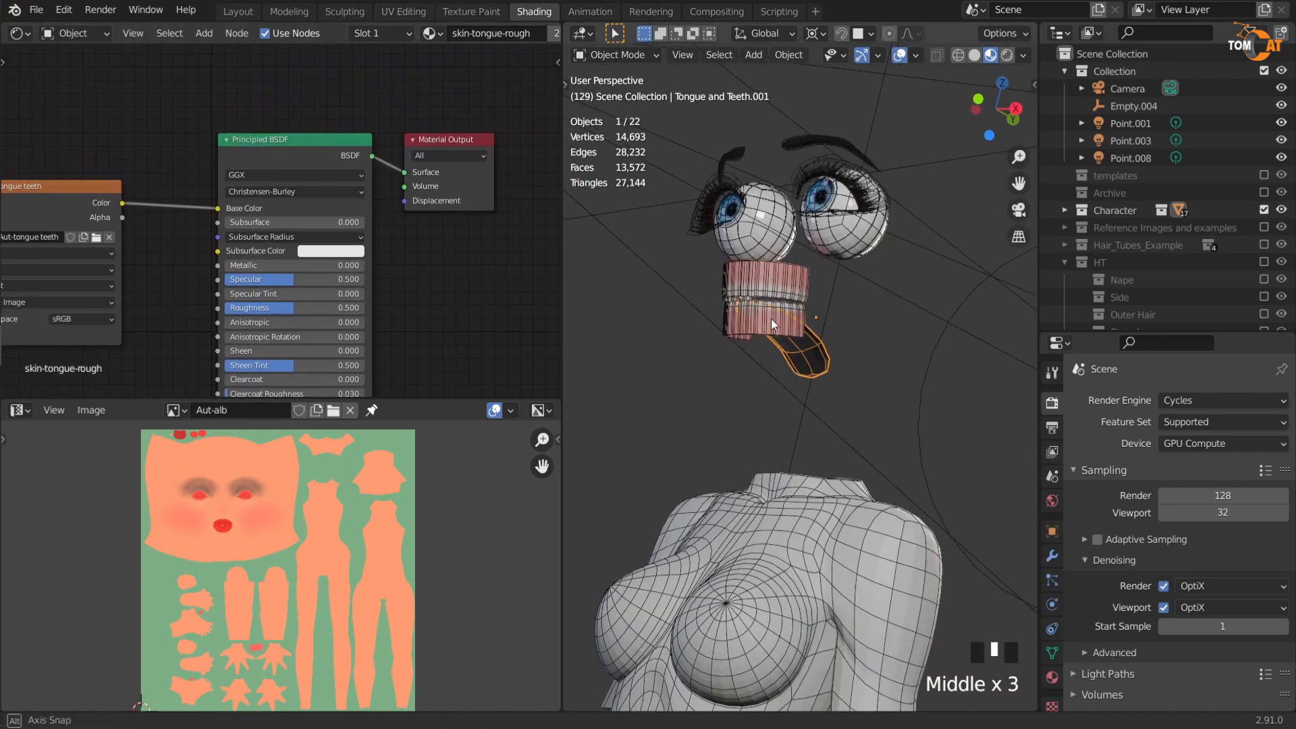
{"action": "scroll", "coordinate": [770, 320], "scroll_direction": "up", "scroll_amount": 2}
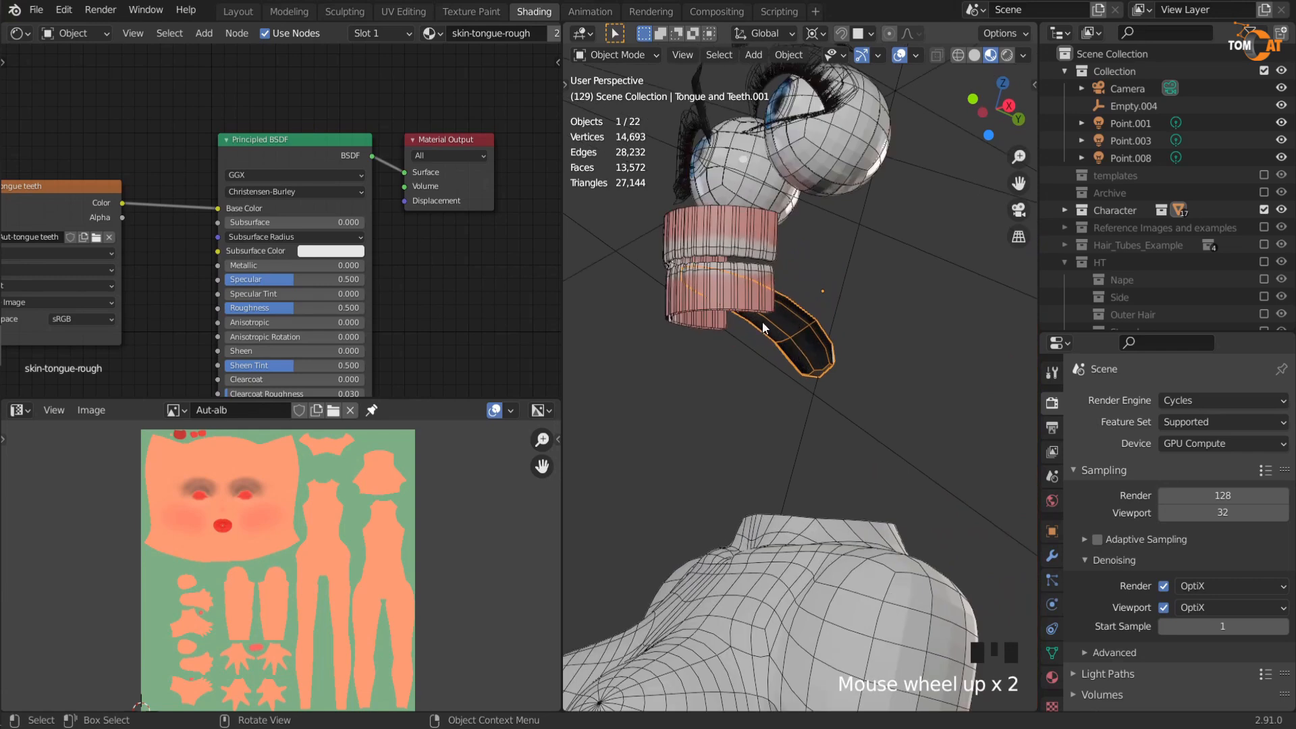
{"action": "middle_click_drag", "start_coordinate": [611, 236], "coordinate": [715, 229]}
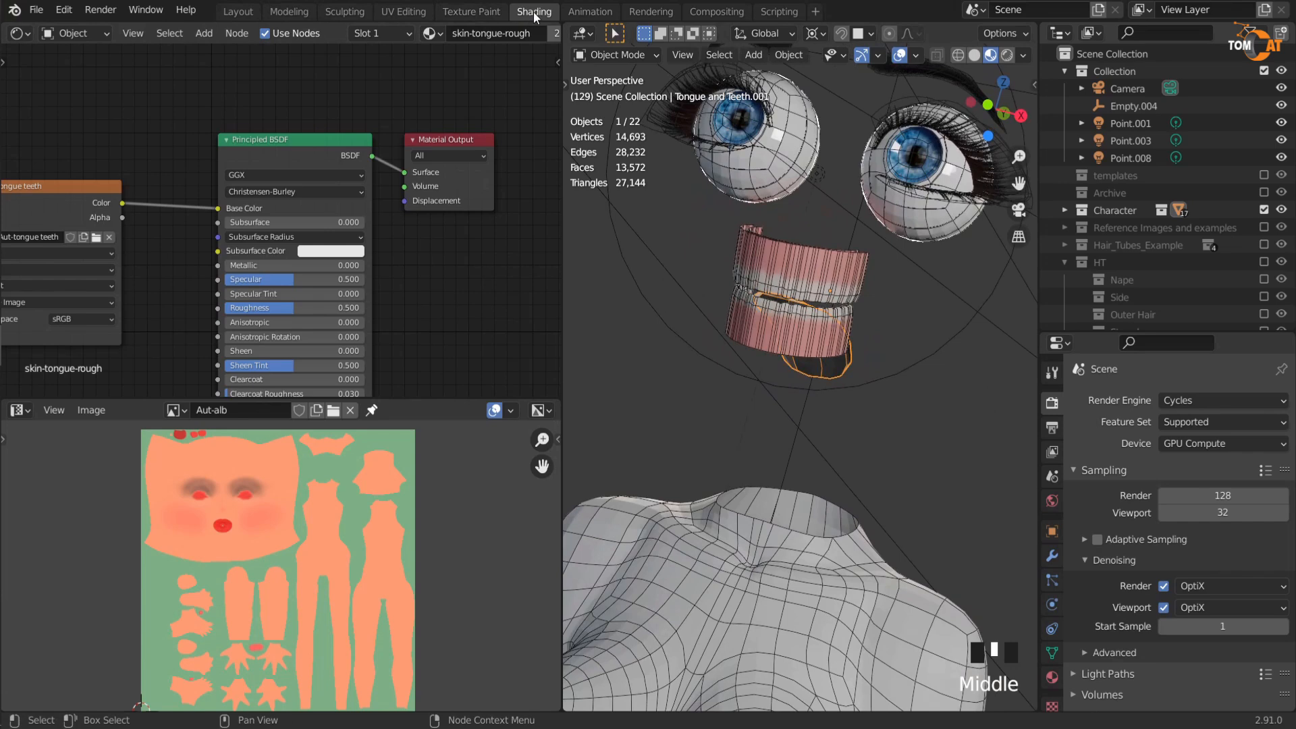
Step: Return to the Texture Paint workspace and put the tongue in Texture Paint mode with the A-freckle mask brush
{"action": "left_click", "coordinate": [469, 12]}
{"action": "mouse_move", "coordinate": [559, 223]}
{"action": "middle_mouse_down"}
{"action": "mouse_move", "coordinate": [636, 313]}
{"action": "mouse_move", "coordinate": [588, 425]}
{"action": "mouse_move", "coordinate": [546, 446]}
{"action": "middle_mouse_up"}
{"action": "double_click", "coordinate": [907, 390]}
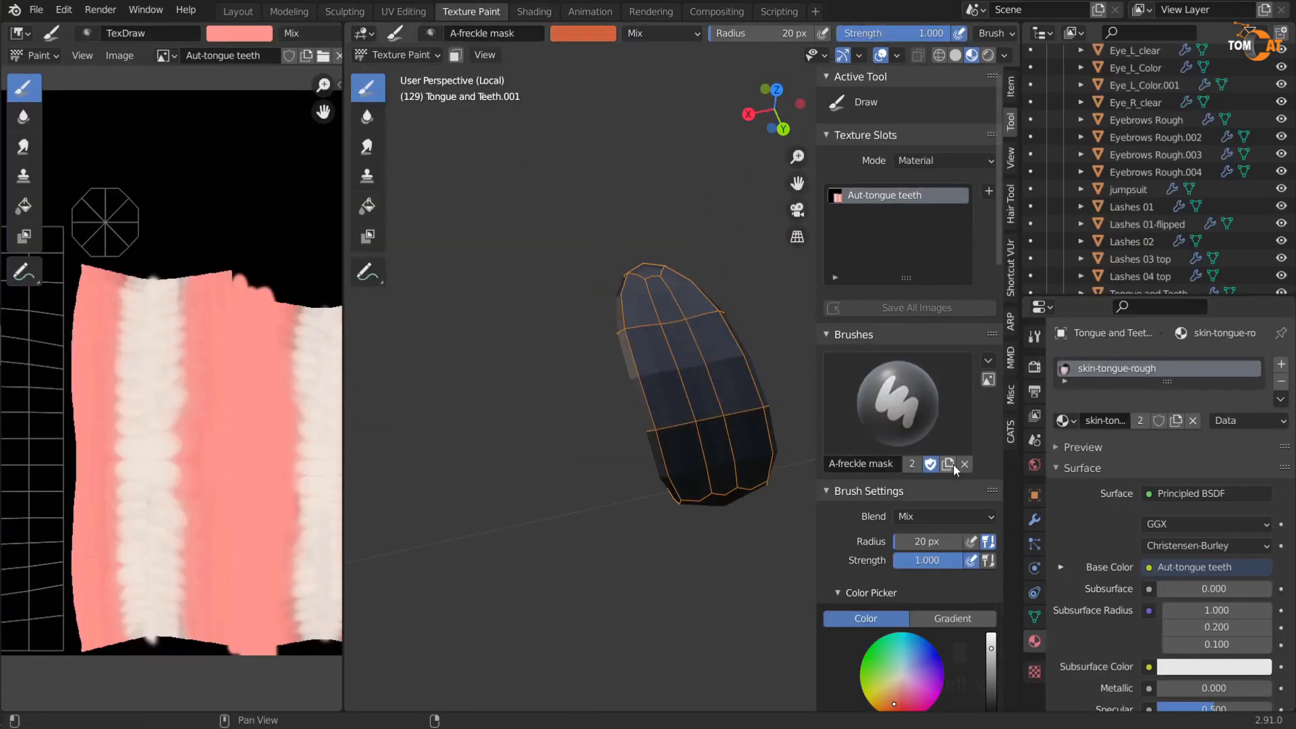
Step: Duplicate the A-freckle mask brush and name the copy A-tongue color
{"action": "left_click", "coordinate": [873, 464]}
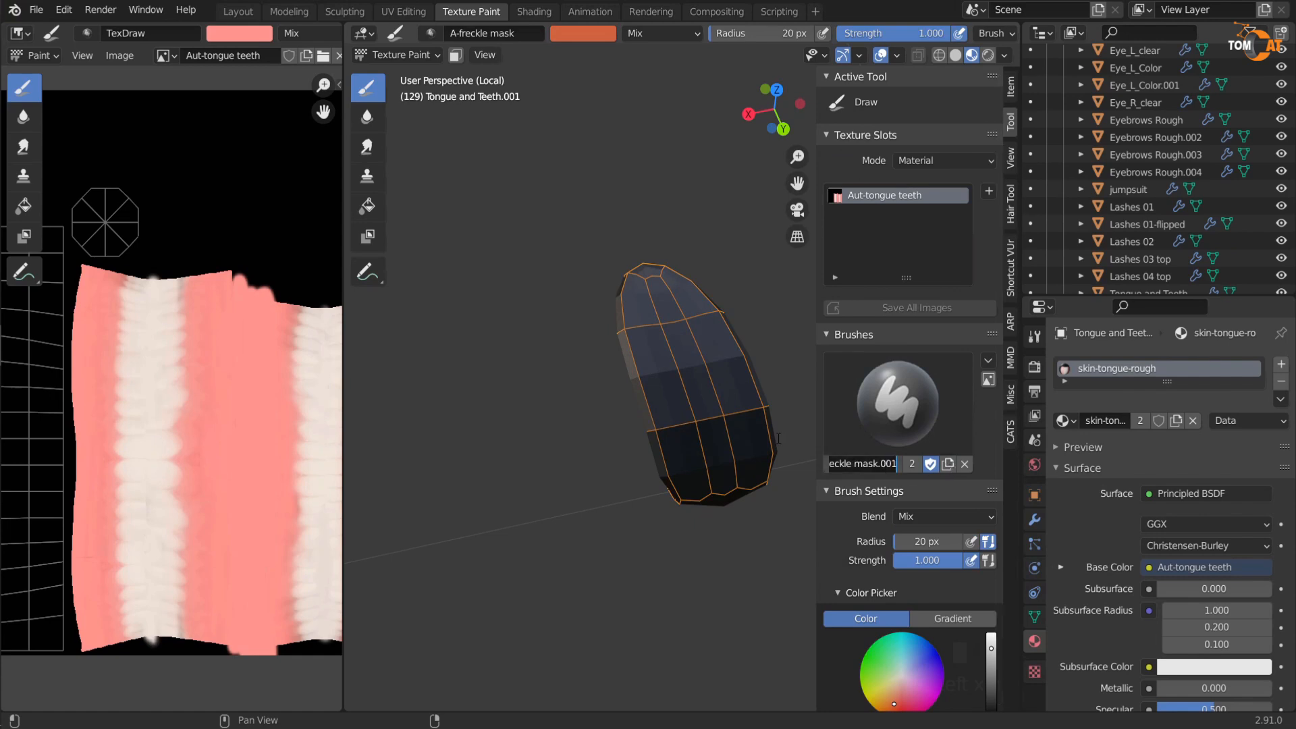
{"action": "key", "text": "ctrl+a"}
{"action": "type", "text": "A"}
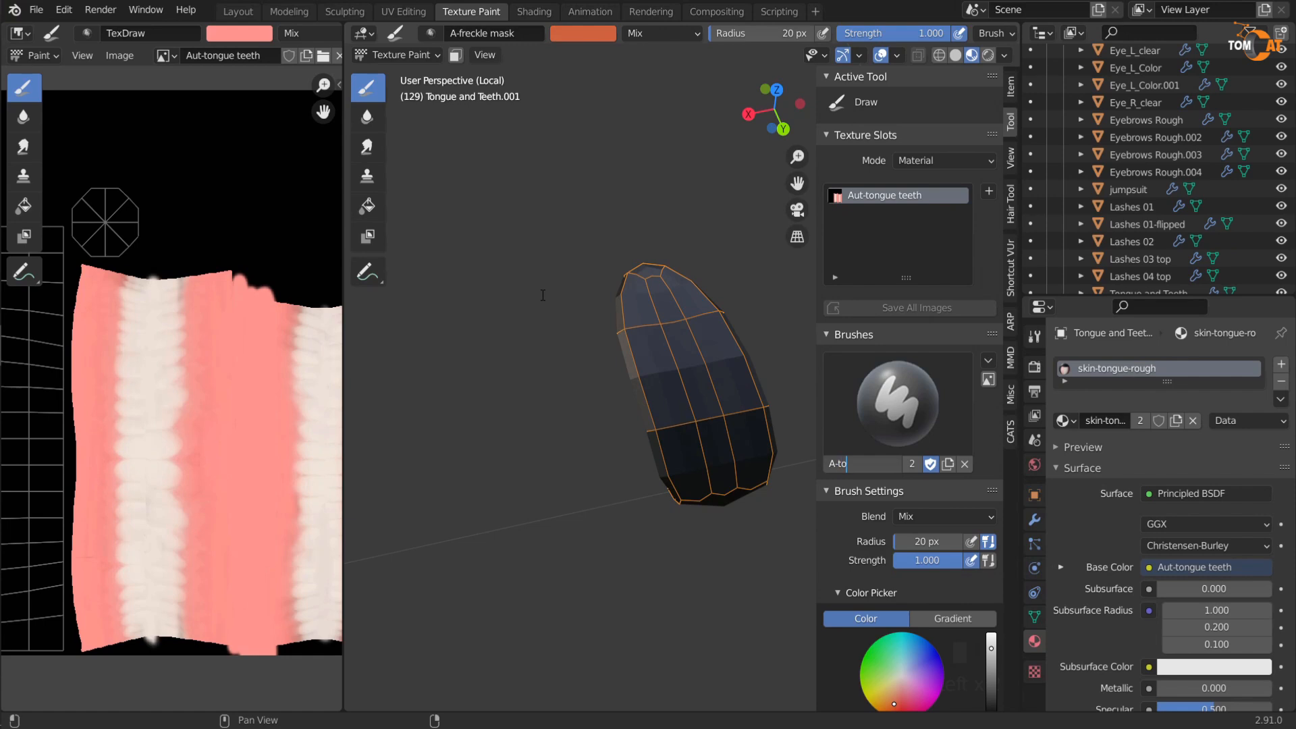
{"action": "type", "text": "-tongue color"}
{"action": "key", "text": "Return"}
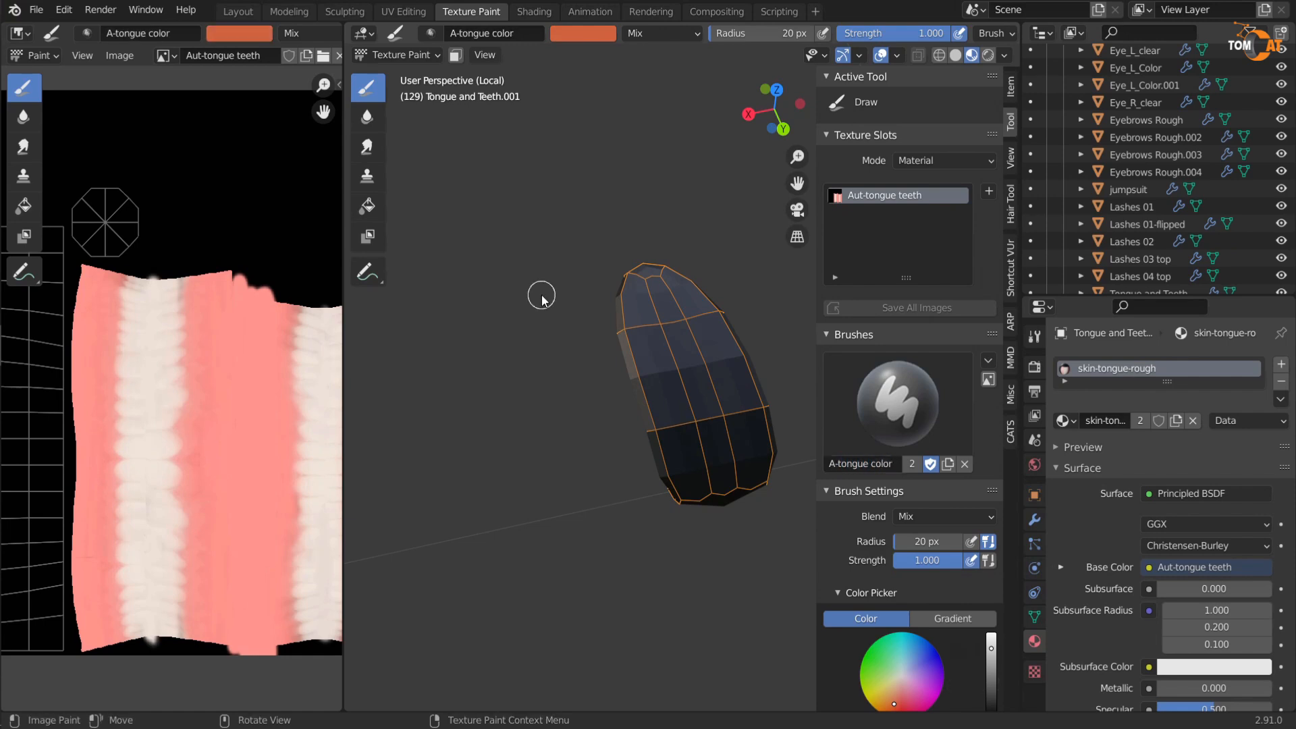
Step: Reset the A-tongue color brush's paint color to white
{"action": "scroll", "coordinate": [891, 388], "scroll_direction": "down", "scroll_amount": 5}
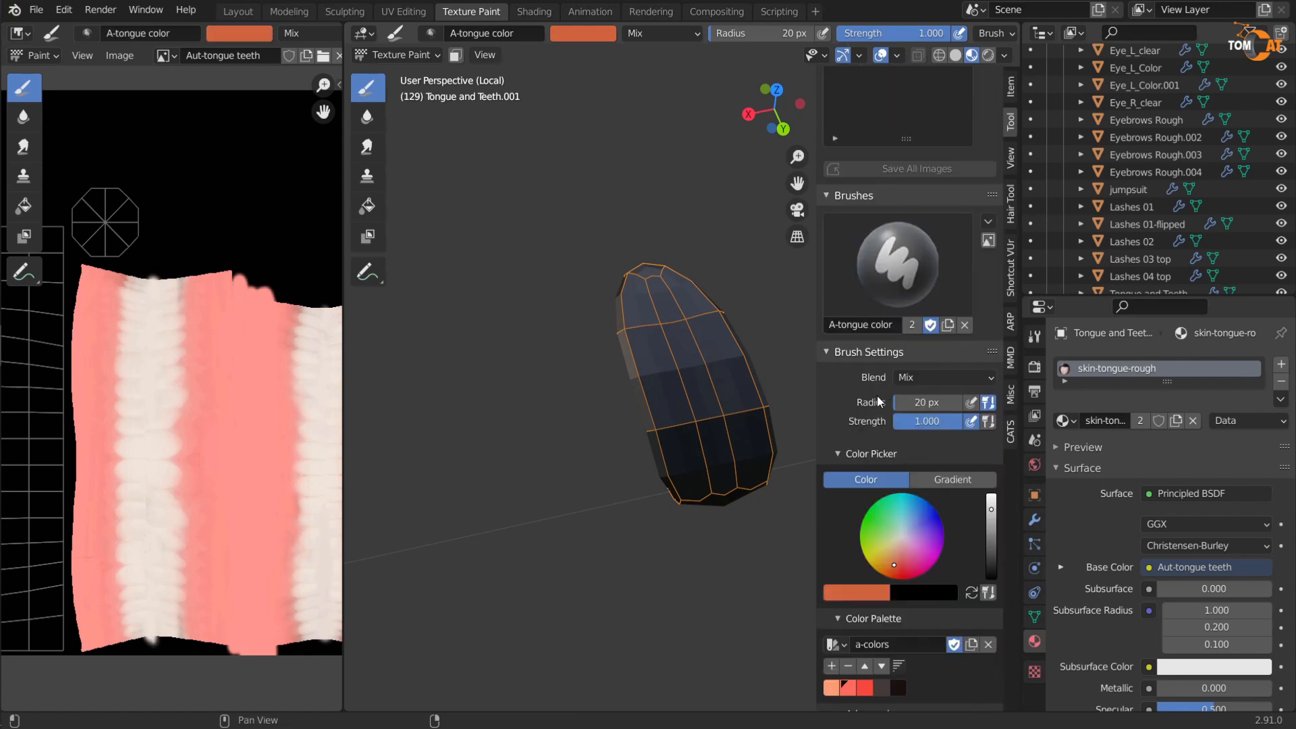
{"action": "scroll", "coordinate": [870, 483], "scroll_direction": "down", "scroll_amount": 1}
{"action": "key", "text": "BackSpace"}
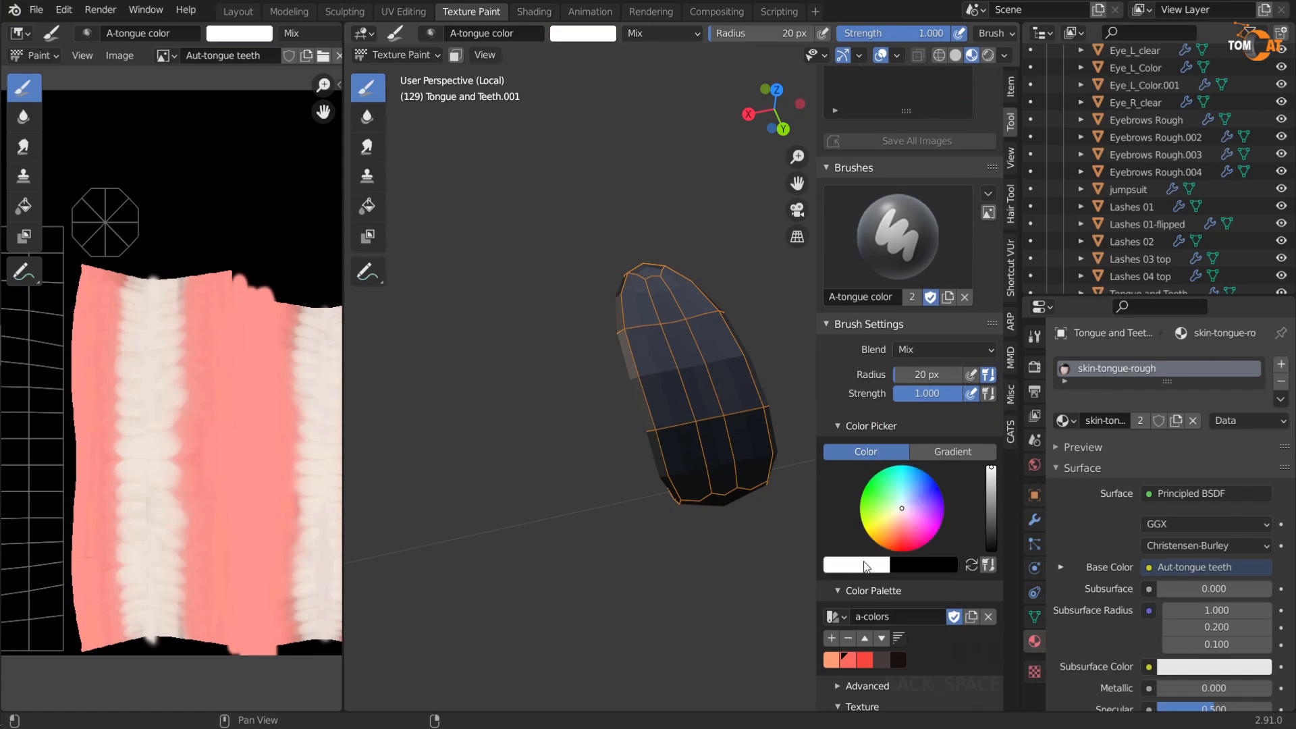
Step: Add a new texture to the brush and name it A-tongue color map
{"action": "scroll", "coordinate": [873, 536], "scroll_direction": "down", "scroll_amount": 4}
{"action": "scroll", "coordinate": [892, 533], "scroll_direction": "down", "scroll_amount": 3}
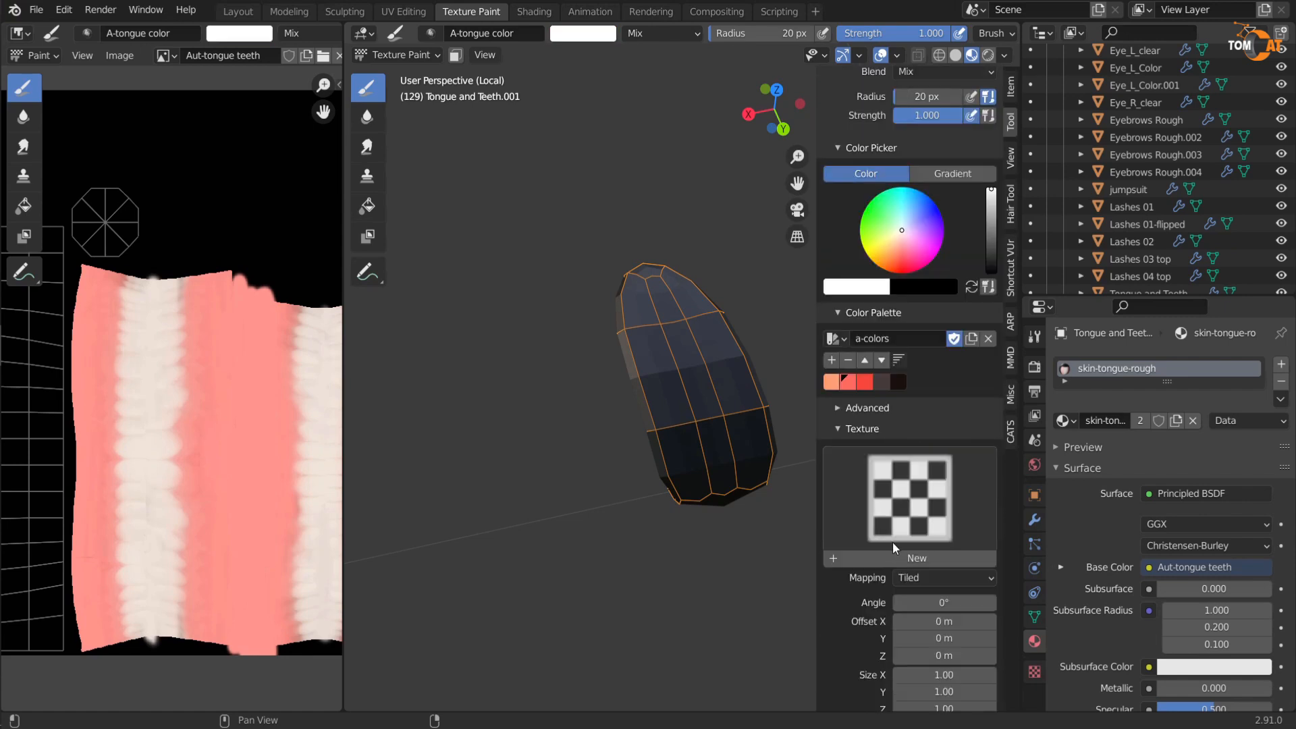
{"action": "left_click", "coordinate": [897, 559]}
{"action": "scroll", "coordinate": [898, 533], "scroll_direction": "down", "scroll_amount": 2}
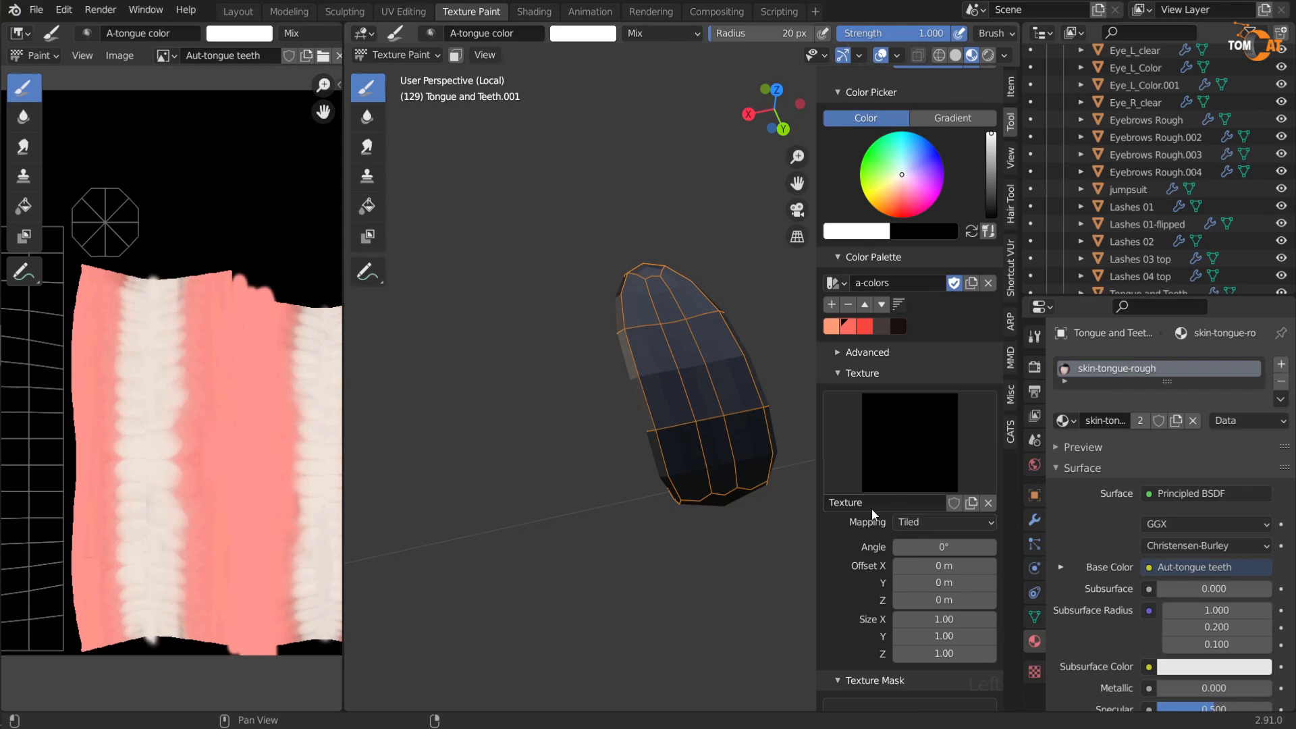
{"action": "double_click", "coordinate": [874, 508]}
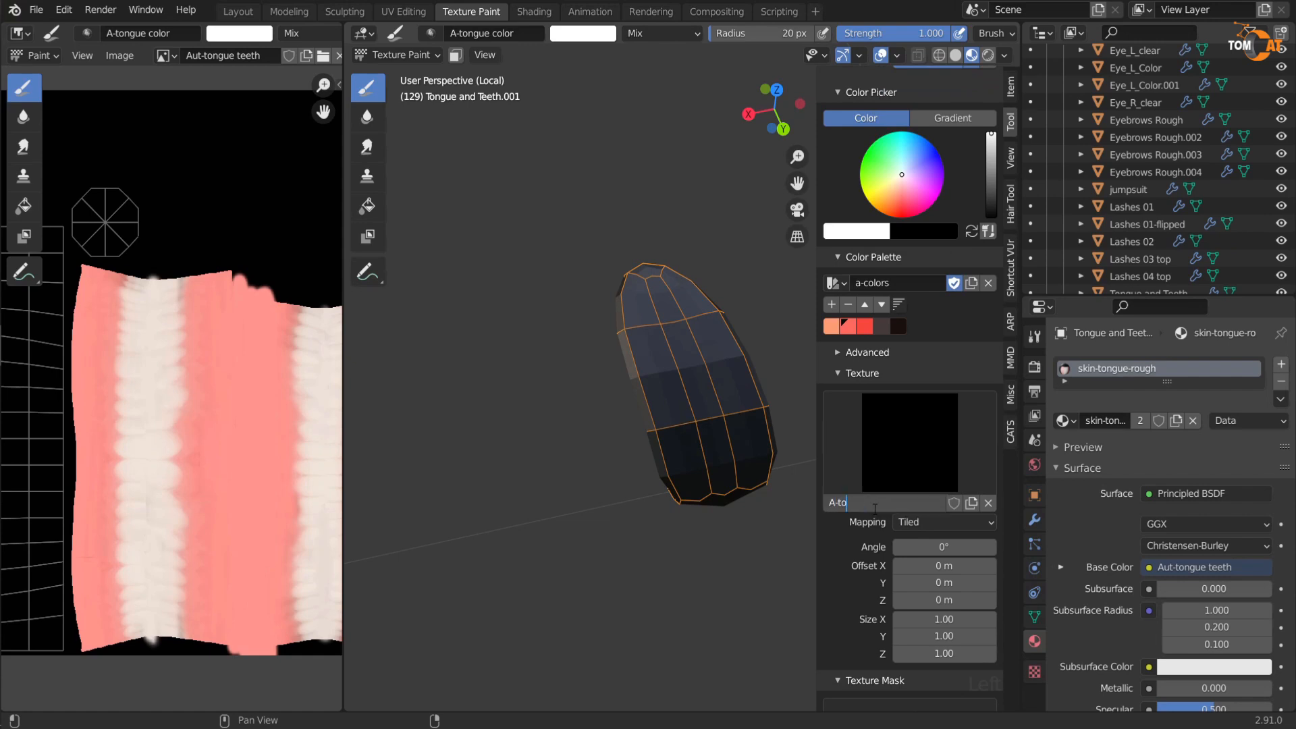
{"action": "type", "text": "A-tongue color map"}
{"action": "key", "text": "Return"}
Step: Load source-tongue.jpg from the Textures folder as the image of the A-tongue color map texture
{"action": "scroll", "coordinate": [1104, 530], "scroll_direction": "down", "scroll_amount": 5}
{"action": "left_click", "coordinate": [1035, 671]}
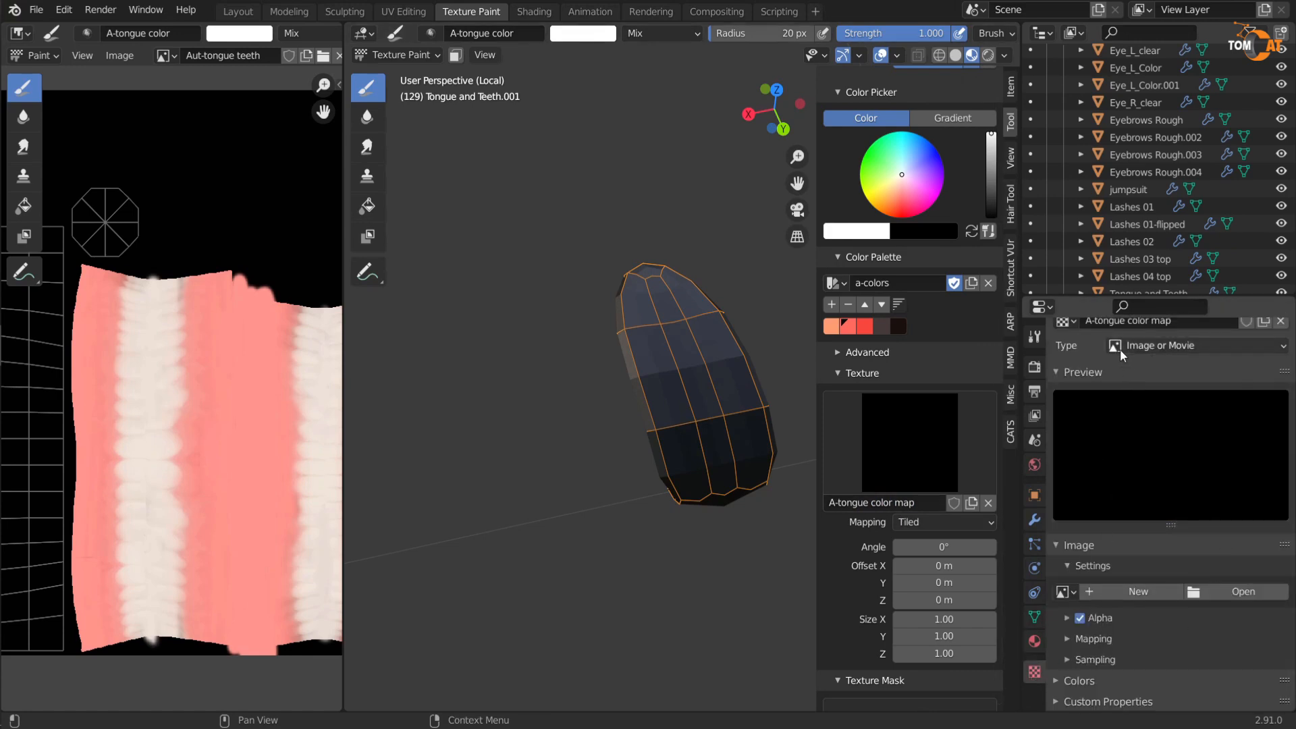
{"action": "scroll", "coordinate": [1119, 349], "scroll_direction": "up", "scroll_amount": 1}
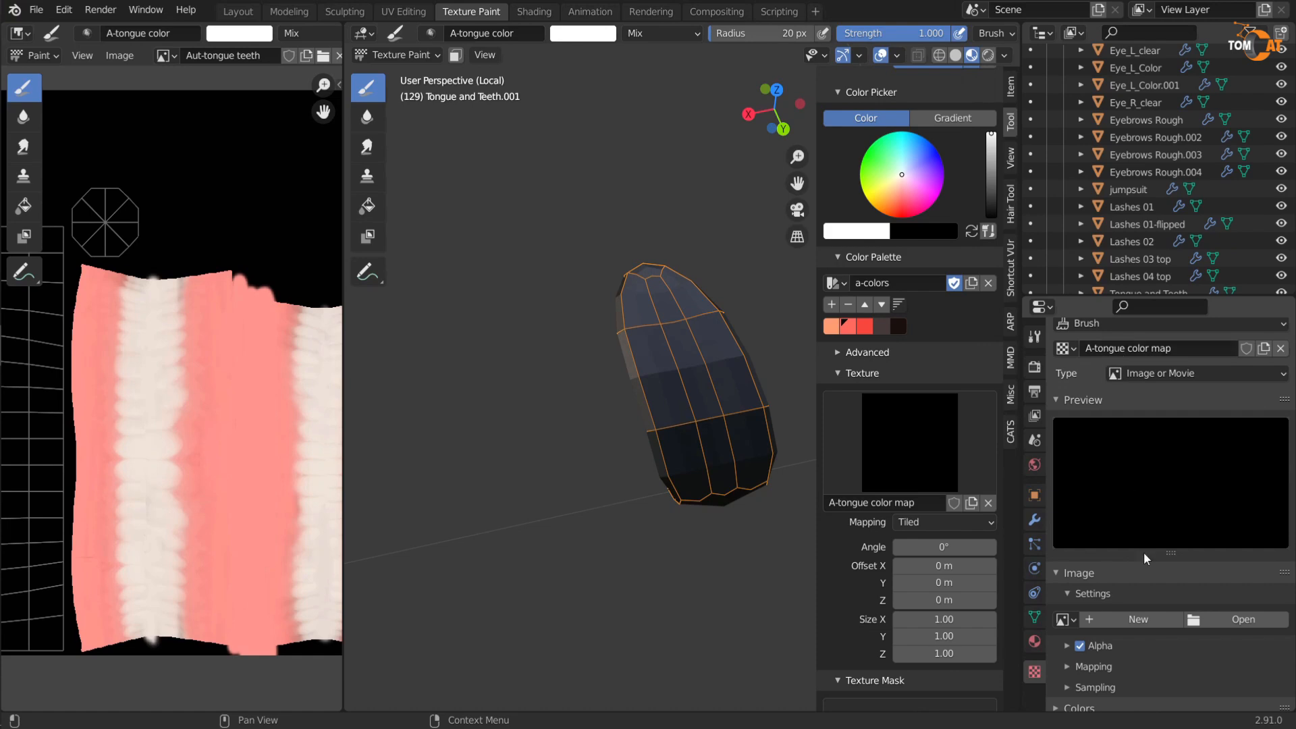
{"action": "left_click", "coordinate": [1205, 619]}
{"action": "left_click", "coordinate": [397, 166]}
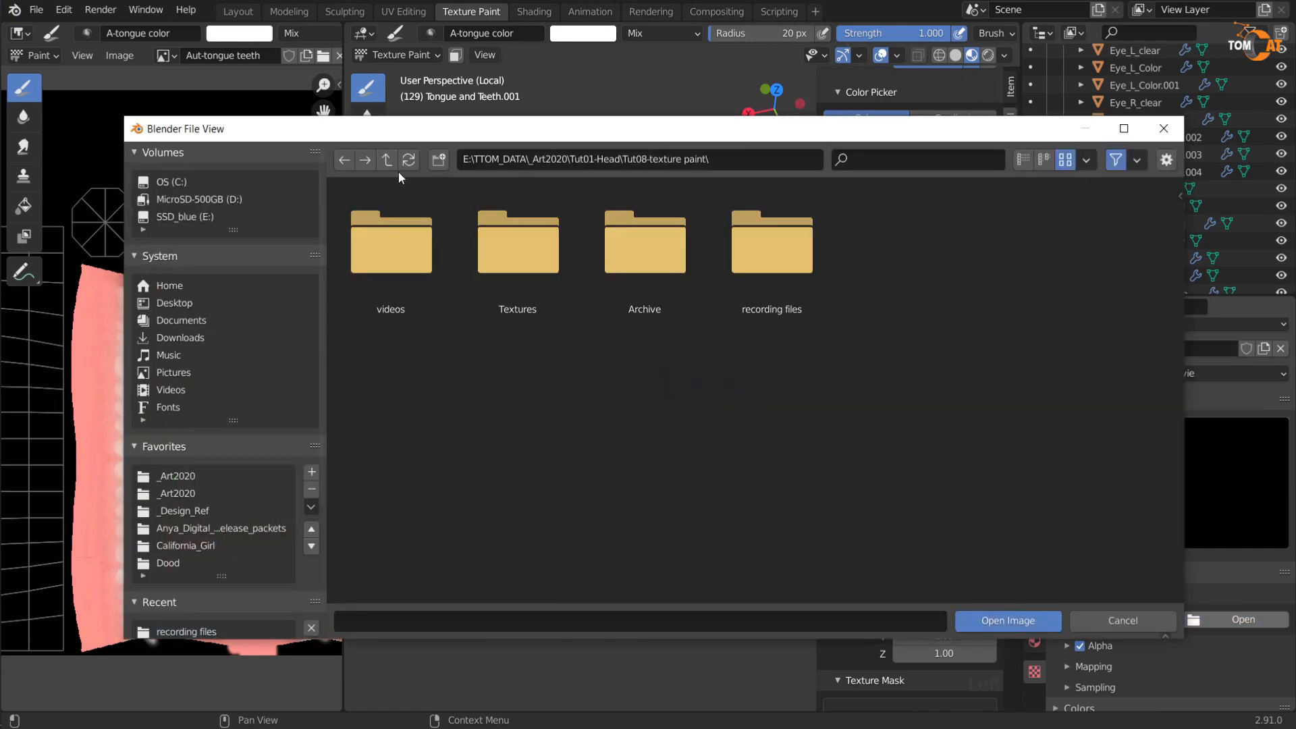
{"action": "left_click", "coordinate": [505, 275]}
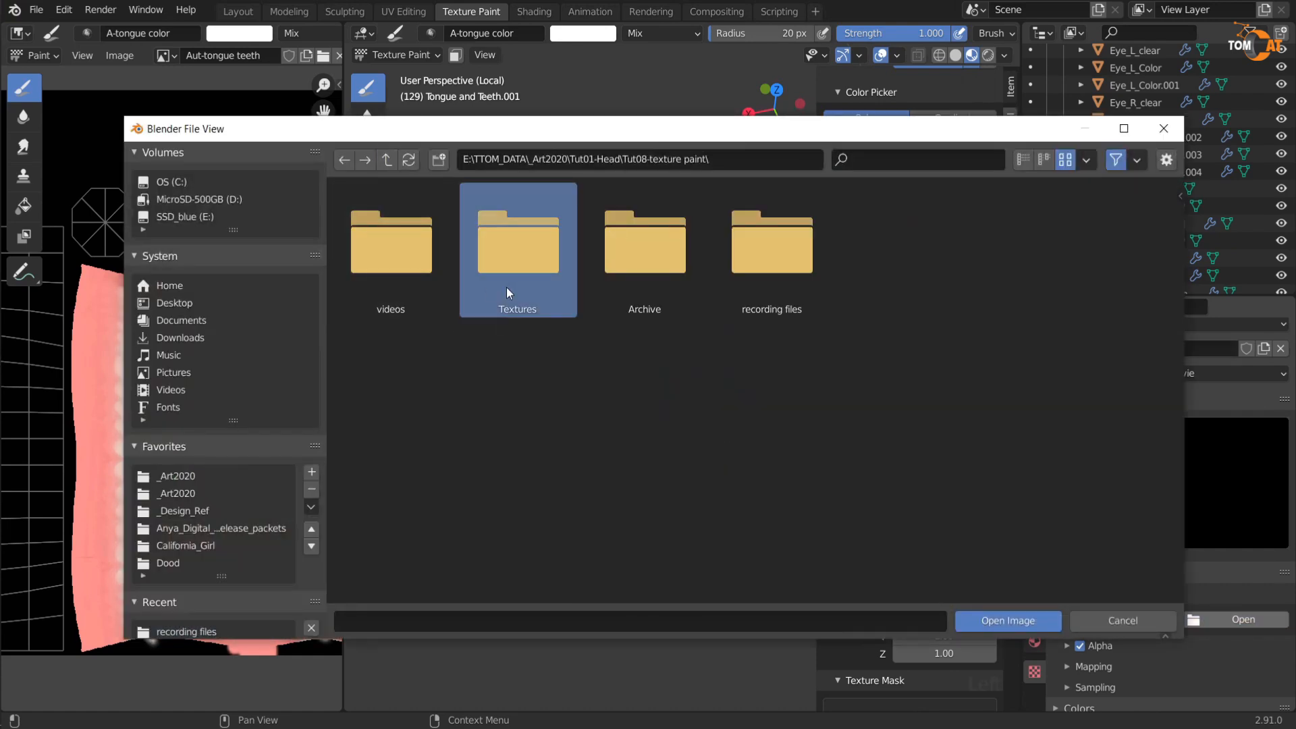
{"action": "key", "text": "Return"}
{"action": "double_click", "coordinate": [543, 402]}
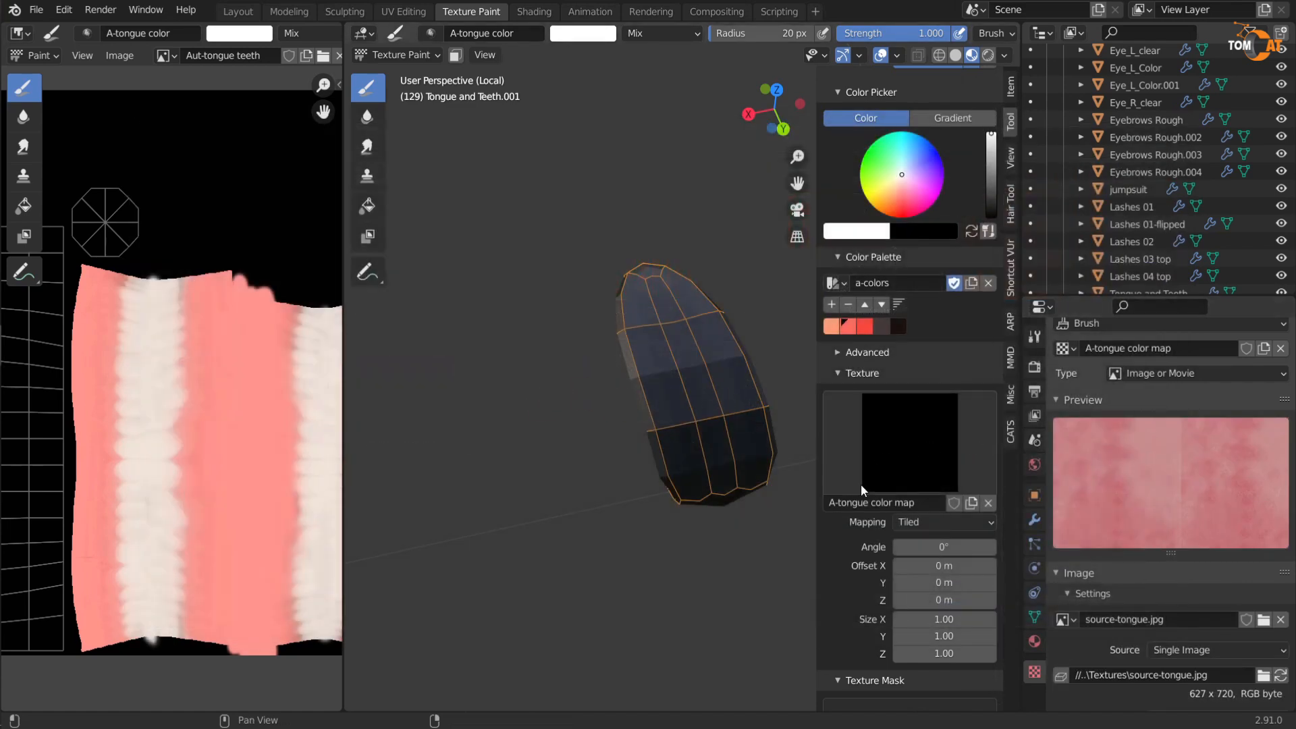
Step: Set the A-tongue color map texture's mapping to Stencil, reset its transform, and match the stencil to the image aspect
{"action": "left_click", "coordinate": [921, 523]}
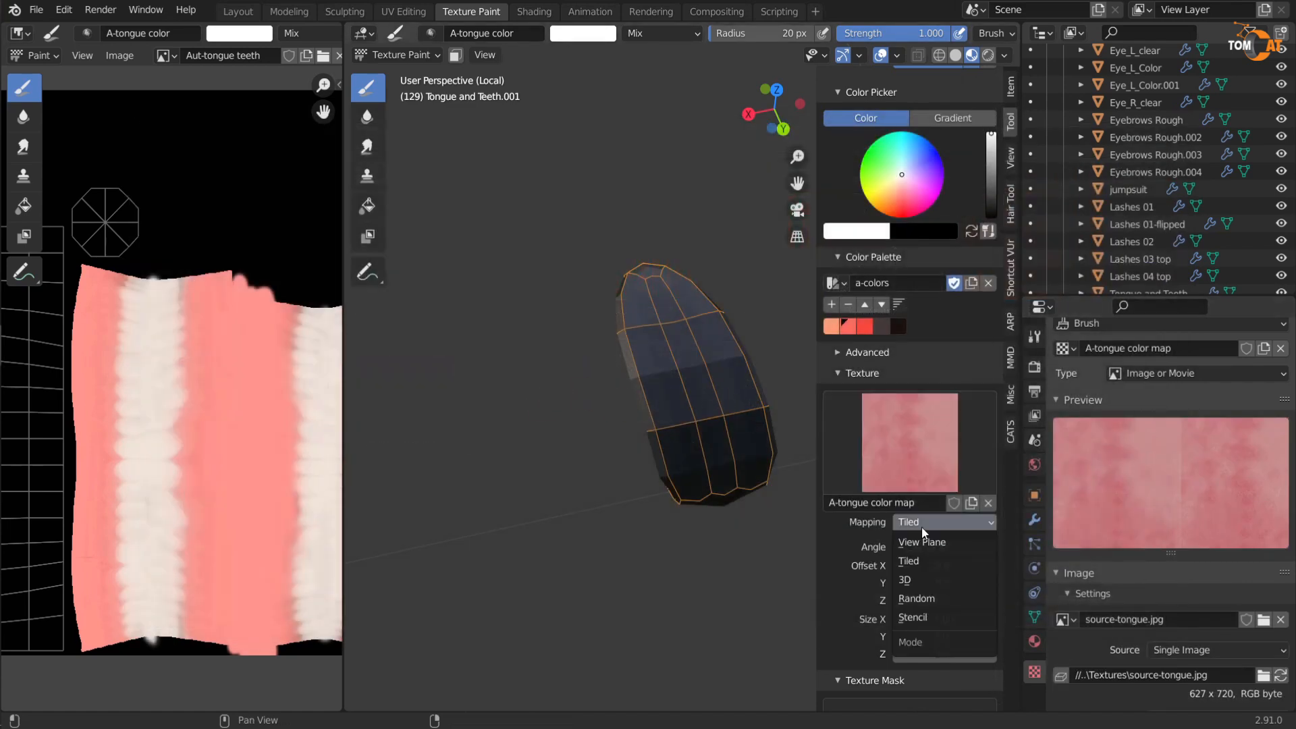
{"action": "left_click", "coordinate": [937, 617]}
{"action": "scroll", "coordinate": [584, 465], "scroll_direction": "down", "scroll_amount": 2}
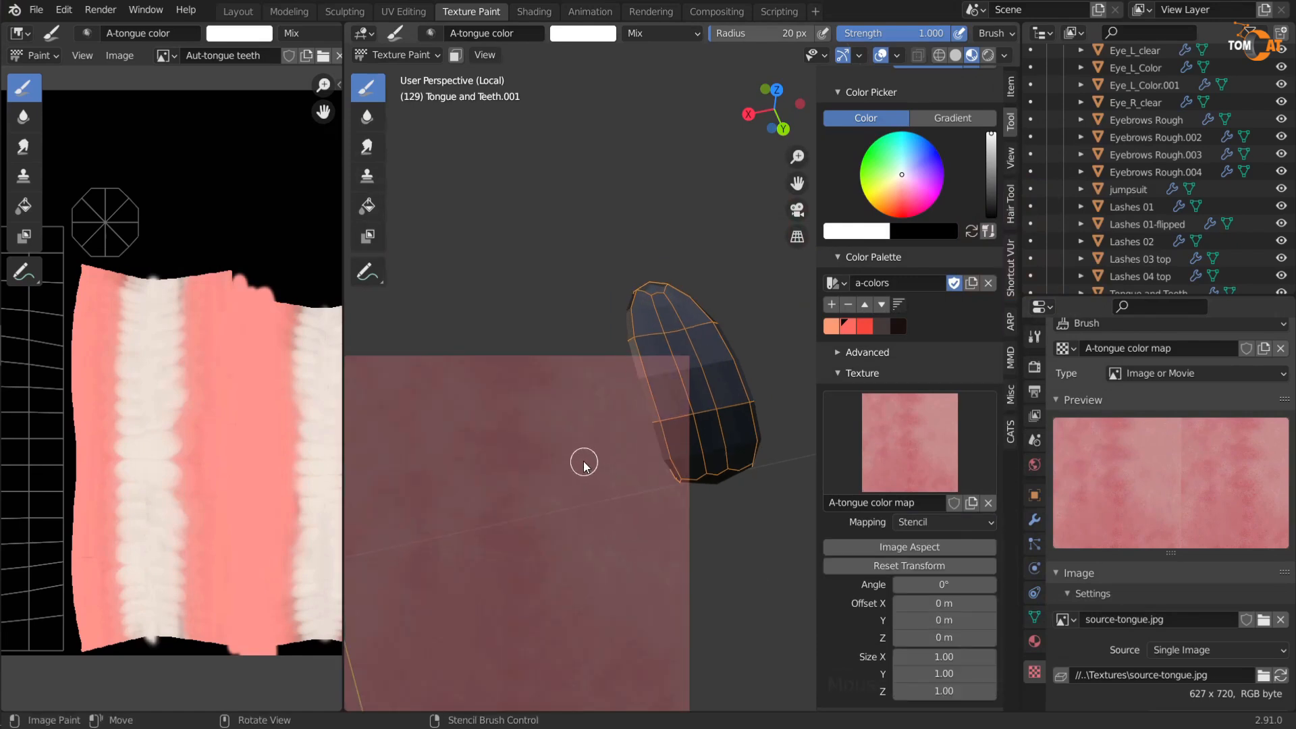
{"action": "left_click", "coordinate": [869, 569]}
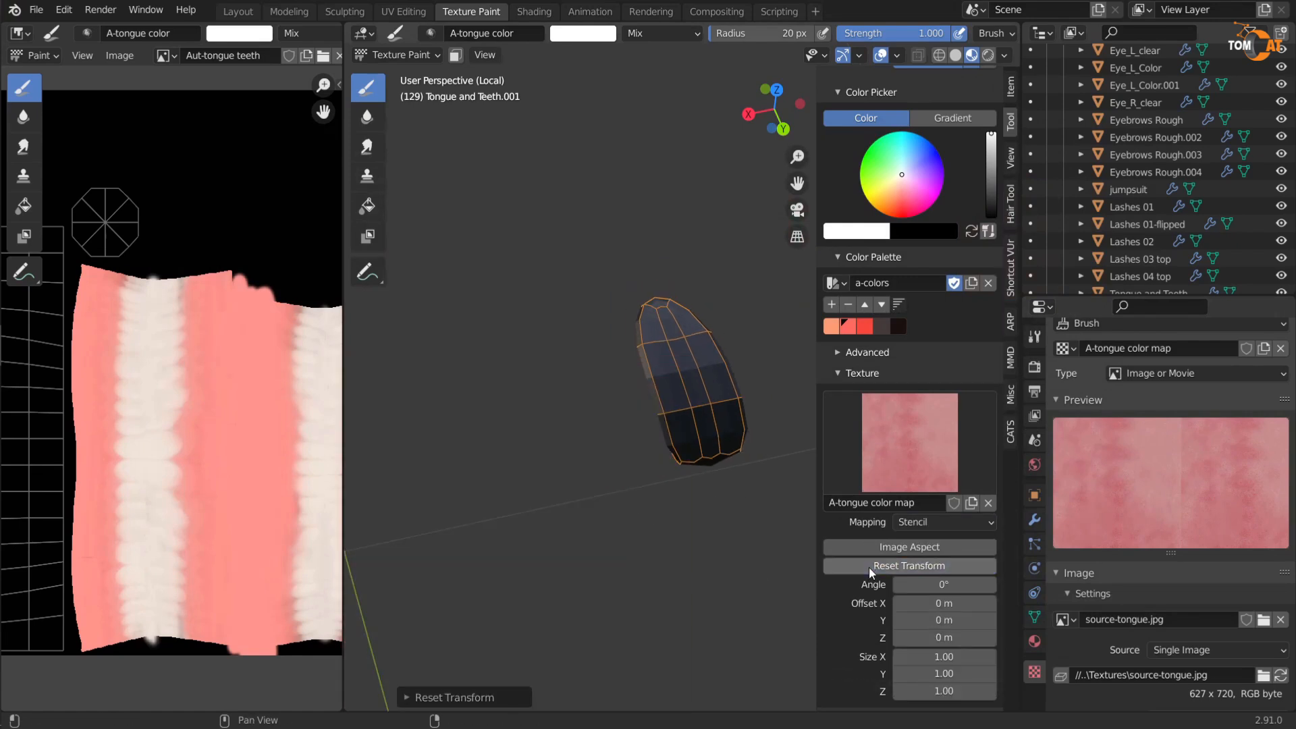
{"action": "left_click", "coordinate": [868, 554]}
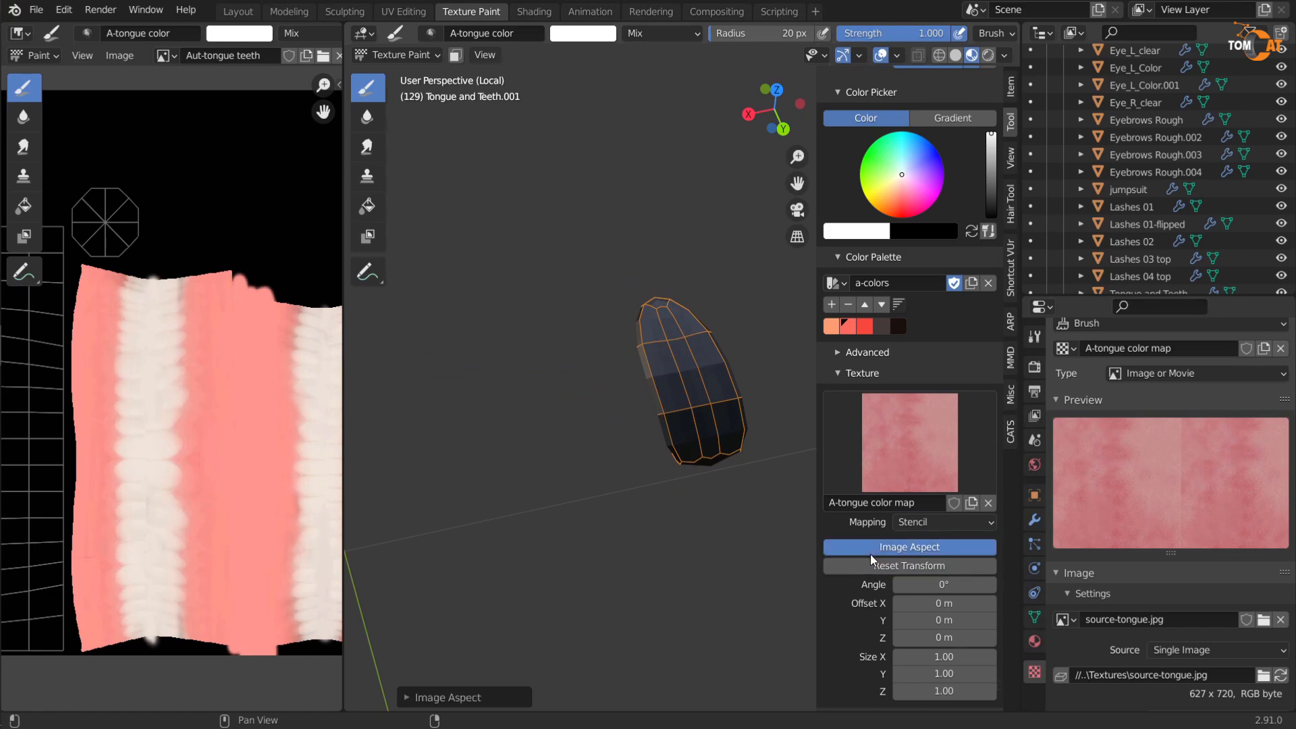
{"action": "left_click", "coordinate": [869, 553]}
Step: Remove the A-freckle mask from the brush's texture mask and reset the mask angle to 0°
{"action": "middle_click_drag", "start_coordinate": [536, 514], "coordinate": [489, 550]}
{"action": "scroll", "coordinate": [894, 561], "scroll_direction": "down", "scroll_amount": 10}
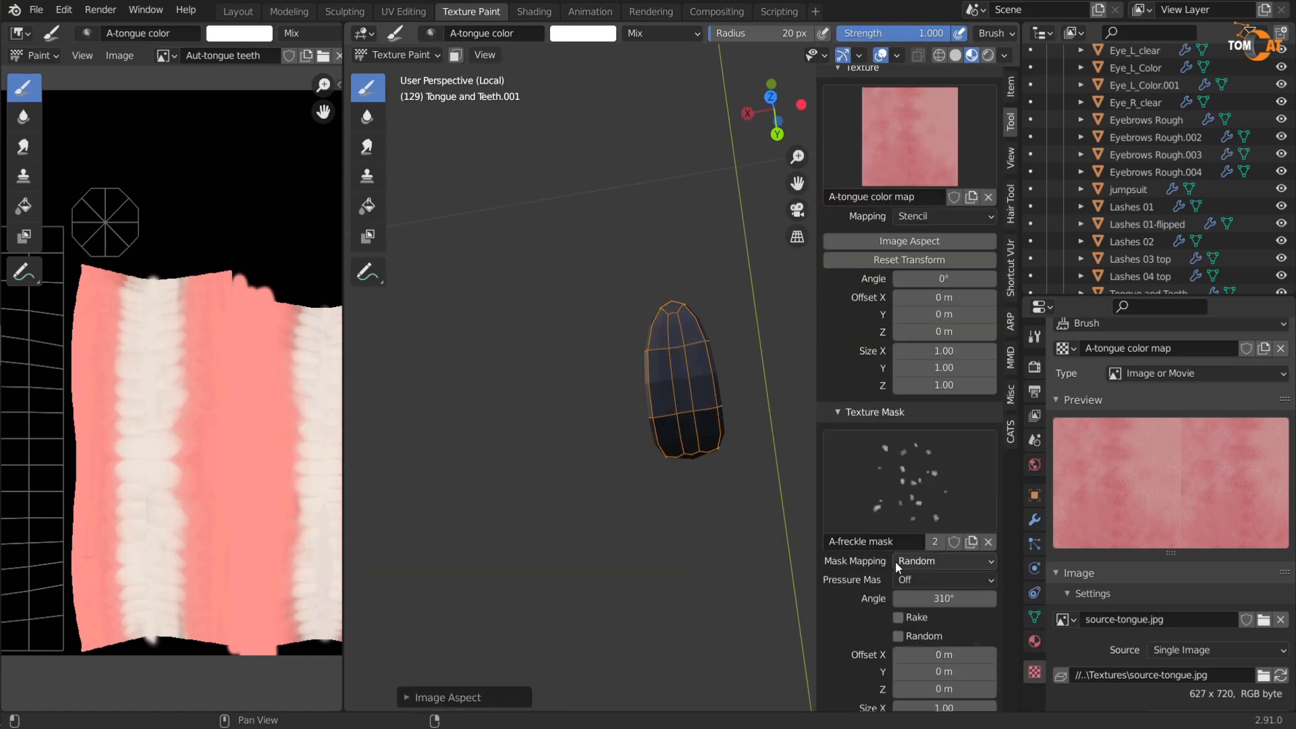
{"action": "left_click", "coordinate": [988, 541]}
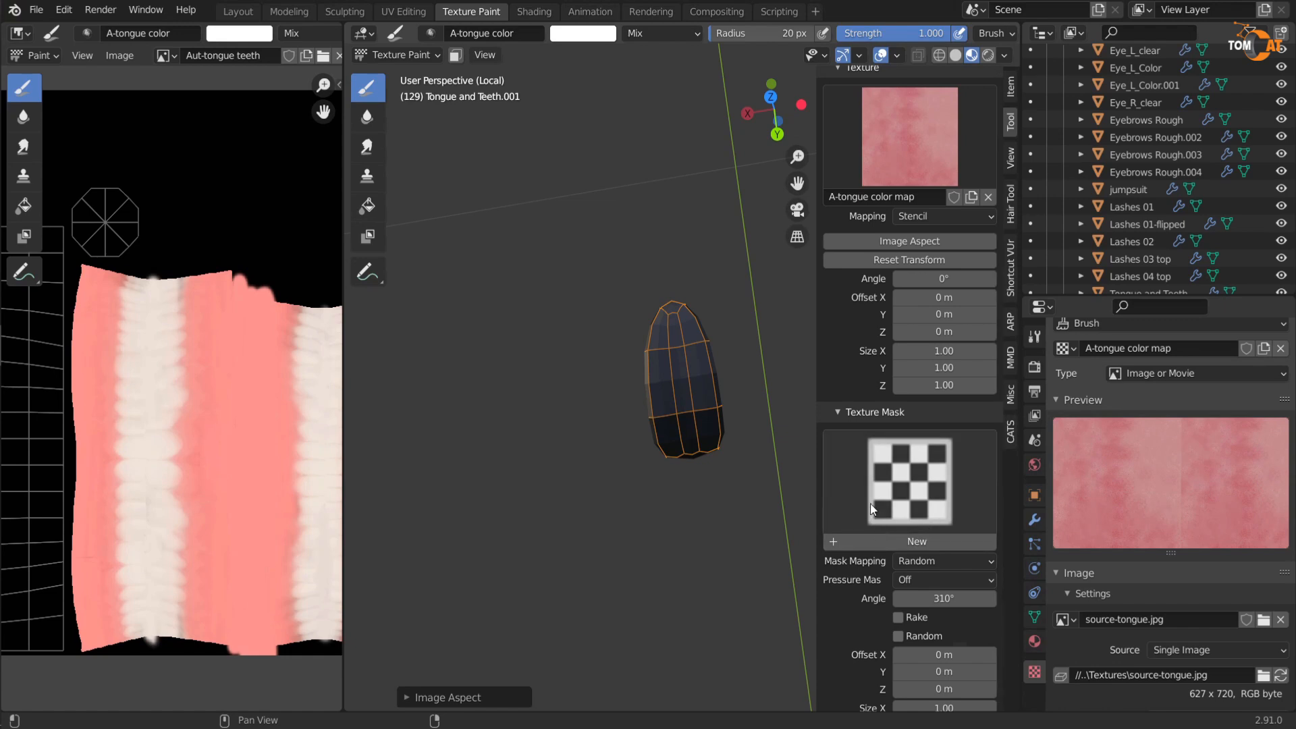
{"action": "scroll", "coordinate": [868, 509], "scroll_direction": "down", "scroll_amount": 3}
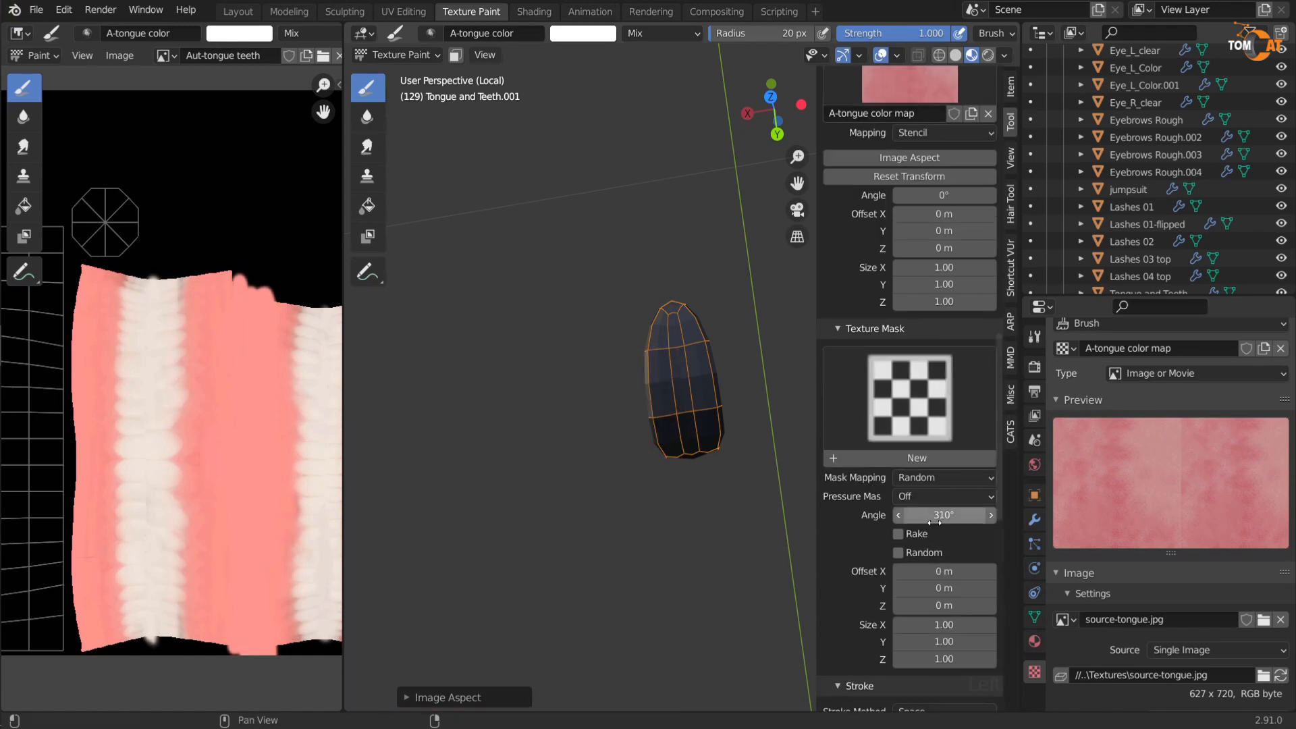
{"action": "scroll", "coordinate": [901, 503], "scroll_direction": "down", "scroll_amount": 5}
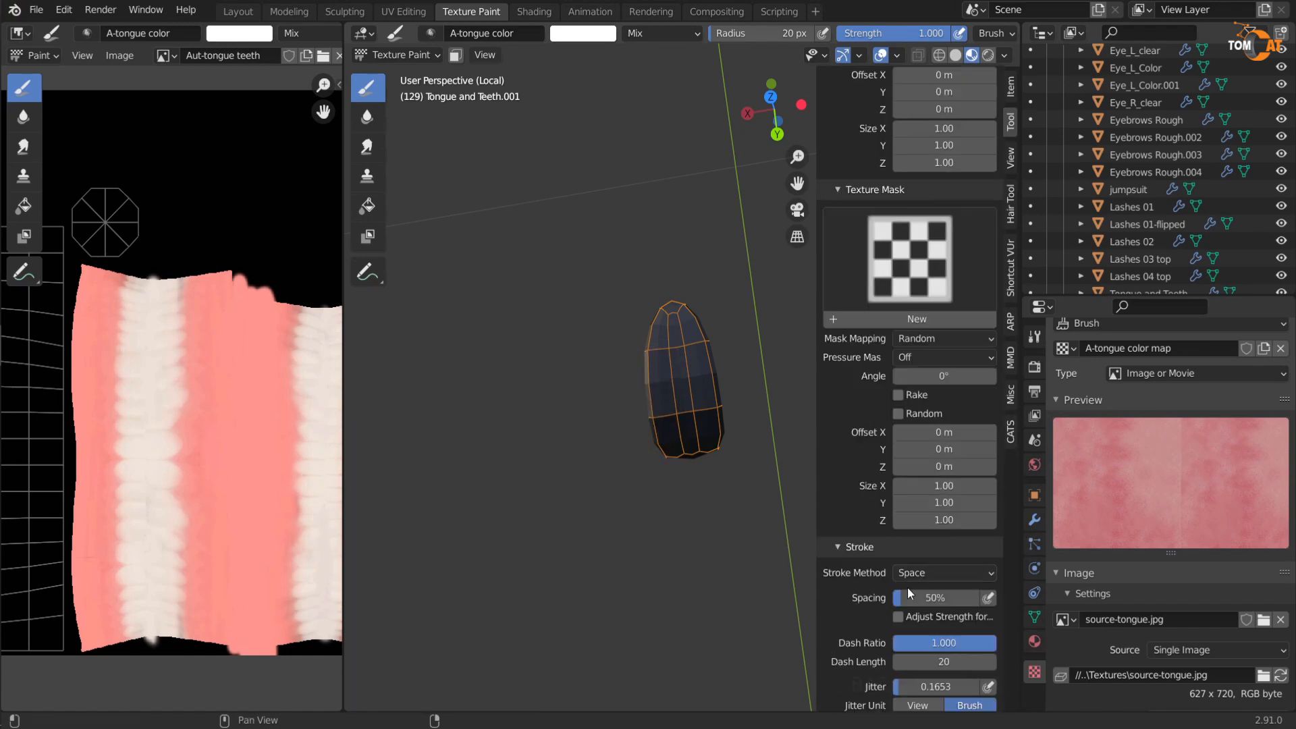
Step: Set the A-tongue color brush's stroke spacing to 10% and its jitter to 0
{"action": "scroll", "coordinate": [939, 633], "scroll_direction": "down", "scroll_amount": 3}
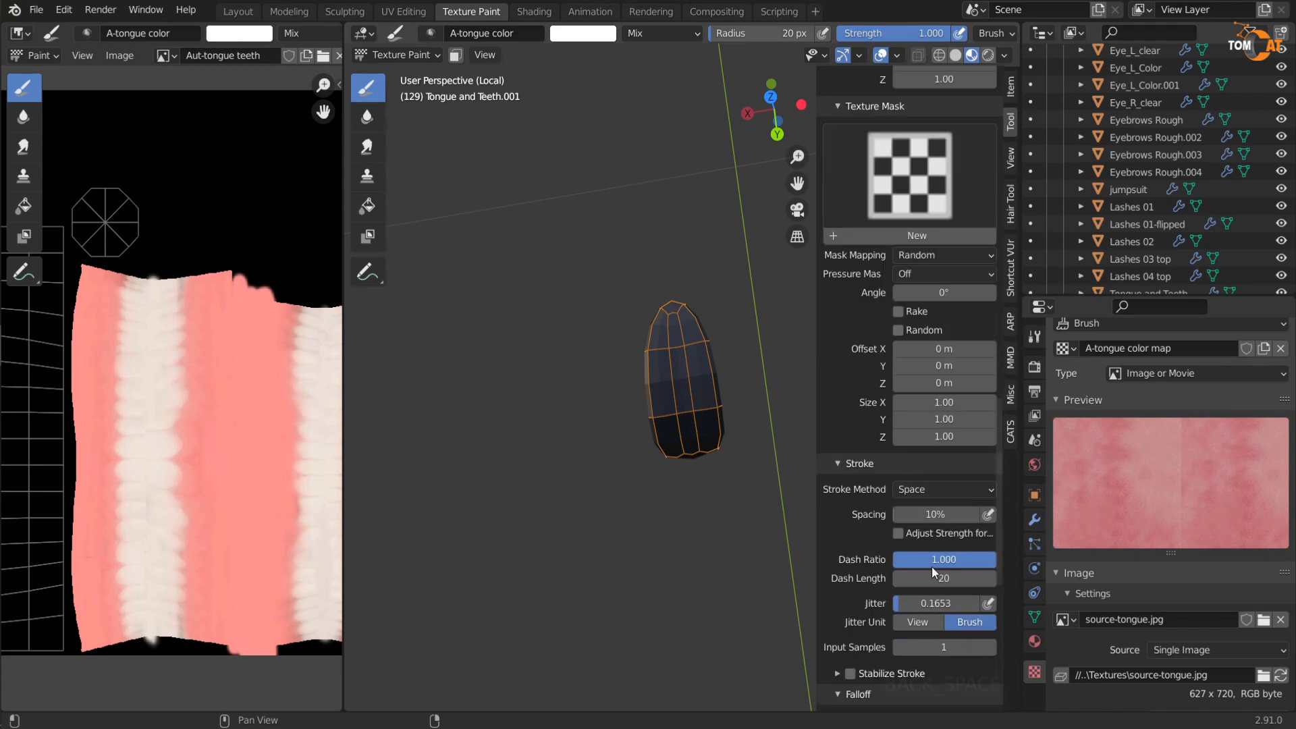
{"action": "scroll", "coordinate": [888, 650], "scroll_direction": "down", "scroll_amount": 15}
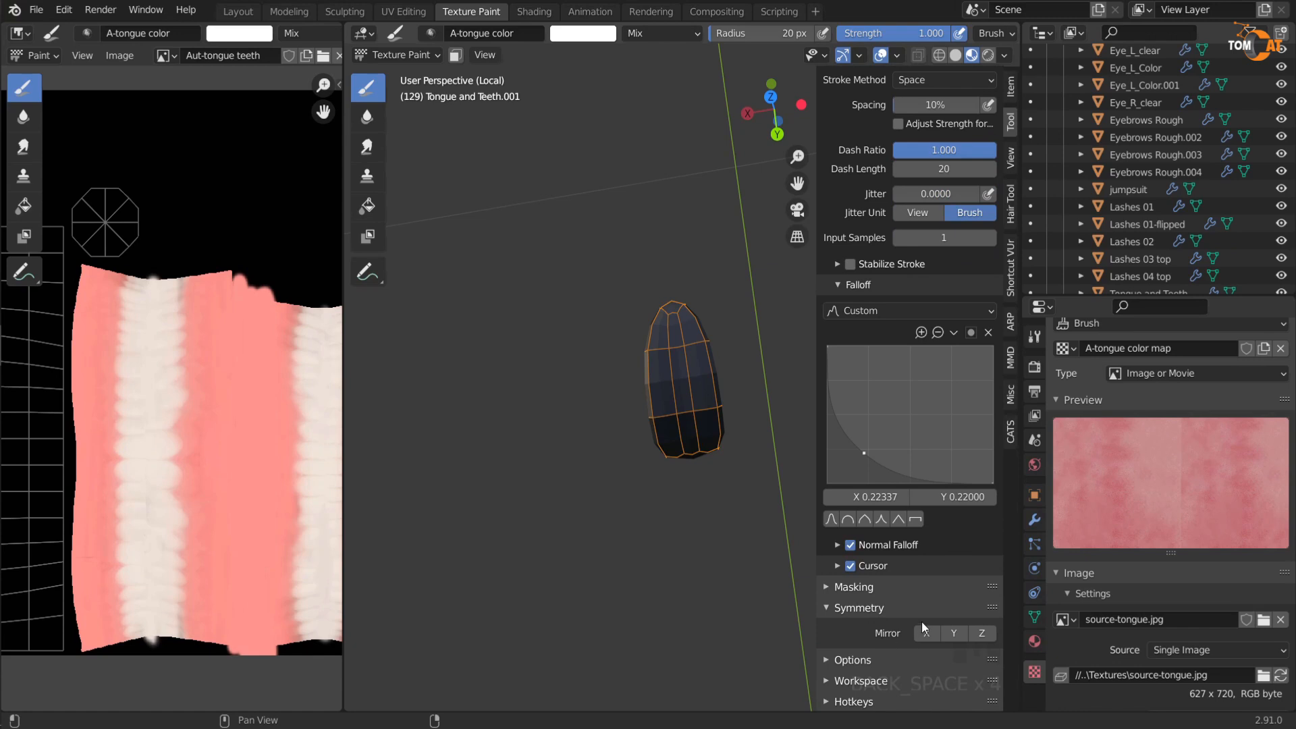
{"action": "middle_click_drag", "start_coordinate": [589, 448], "coordinate": [565, 414]}
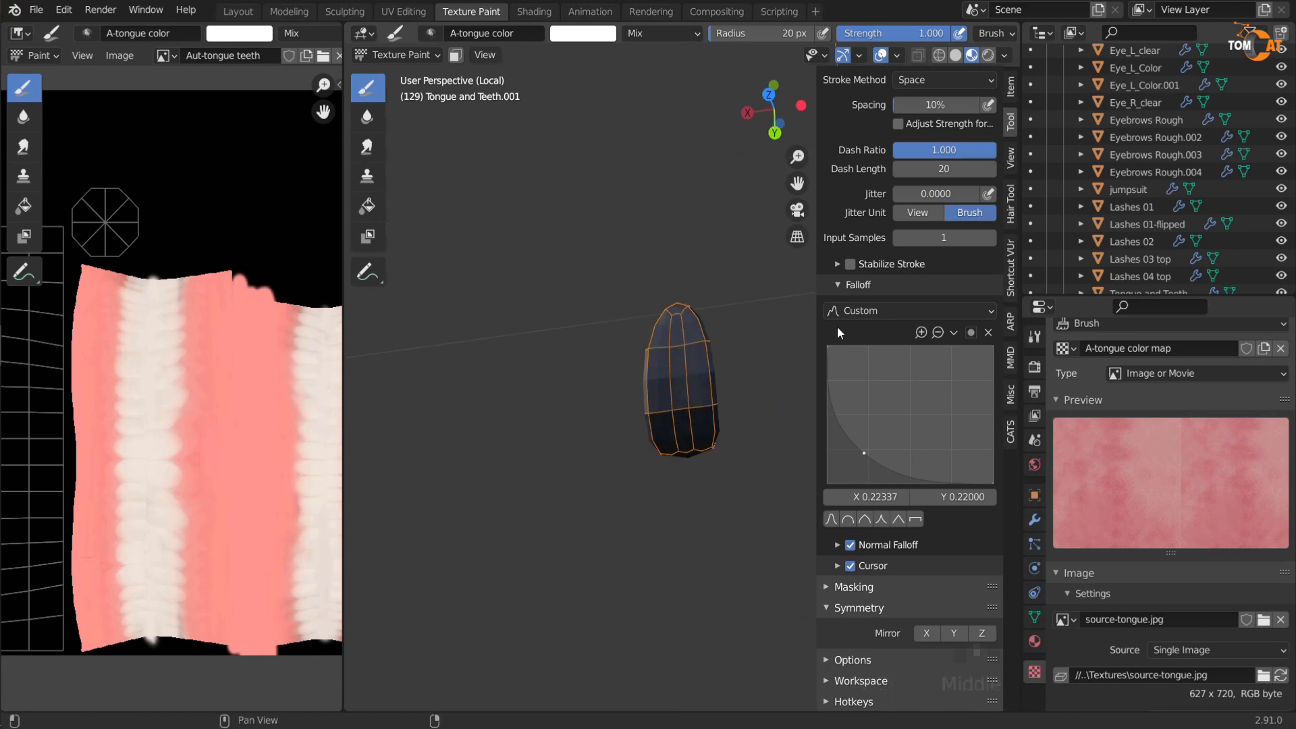
Step: Place the tongue stencil over the whole tongue and enlarge the brush radius to 163 px
{"action": "scroll", "coordinate": [892, 293], "scroll_direction": "up", "scroll_amount": 12}
{"action": "scroll", "coordinate": [703, 462], "scroll_direction": "up", "scroll_amount": 1}
{"action": "middle_click_drag", "start_coordinate": [552, 407], "coordinate": [575, 455]}
{"action": "scroll", "coordinate": [669, 415], "scroll_direction": "up", "scroll_amount": 1}
{"action": "mouse_move", "coordinate": [667, 416]}
{"action": "middle_mouse_down"}
{"action": "mouse_move", "coordinate": [643, 457]}
{"action": "mouse_move", "coordinate": [541, 442]}
{"action": "middle_mouse_up"}
{"action": "middle_click_drag", "start_coordinate": [541, 442], "coordinate": [567, 447]}
{"action": "right_click_drag", "start_coordinate": [550, 624], "coordinate": [585, 498]}
{"action": "key", "text": "f"}
{"action": "left_click", "coordinate": [725, 409]}
Step: Paint the tongue's surface through the stencil from two viewing angles
{"action": "mouse_move", "coordinate": [628, 471]}
{"action": "left_mouse_down"}
{"action": "mouse_move", "coordinate": [582, 311]}
{"action": "mouse_move", "coordinate": [546, 483]}
{"action": "mouse_move", "coordinate": [597, 358]}
{"action": "mouse_move", "coordinate": [555, 489]}
{"action": "mouse_move", "coordinate": [615, 330]}
{"action": "left_mouse_up"}
{"action": "middle_click_drag", "start_coordinate": [613, 423], "coordinate": [649, 573]}
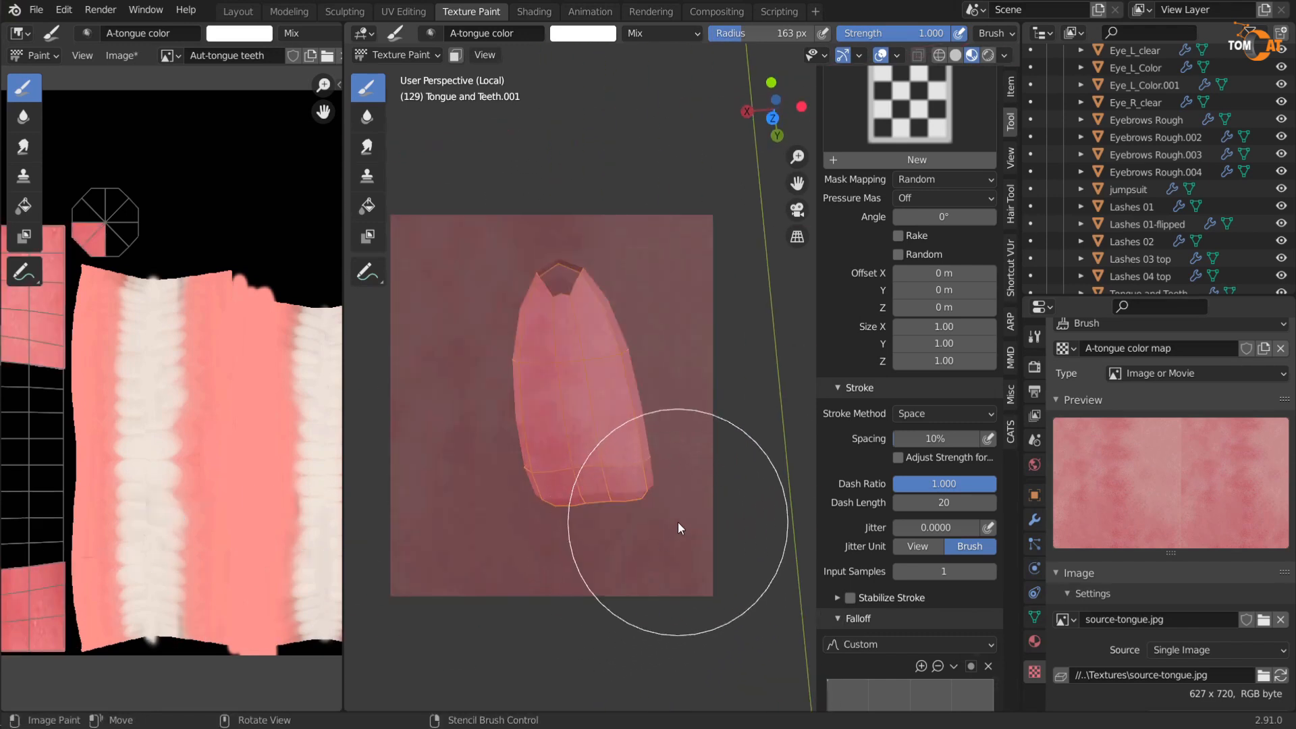
{"action": "mouse_move", "coordinate": [679, 488]}
{"action": "middle_mouse_down"}
{"action": "mouse_move", "coordinate": [606, 582]}
{"action": "mouse_move", "coordinate": [613, 597]}
{"action": "middle_mouse_up"}
{"action": "left_click_drag", "start_coordinate": [537, 326], "coordinate": [584, 429]}
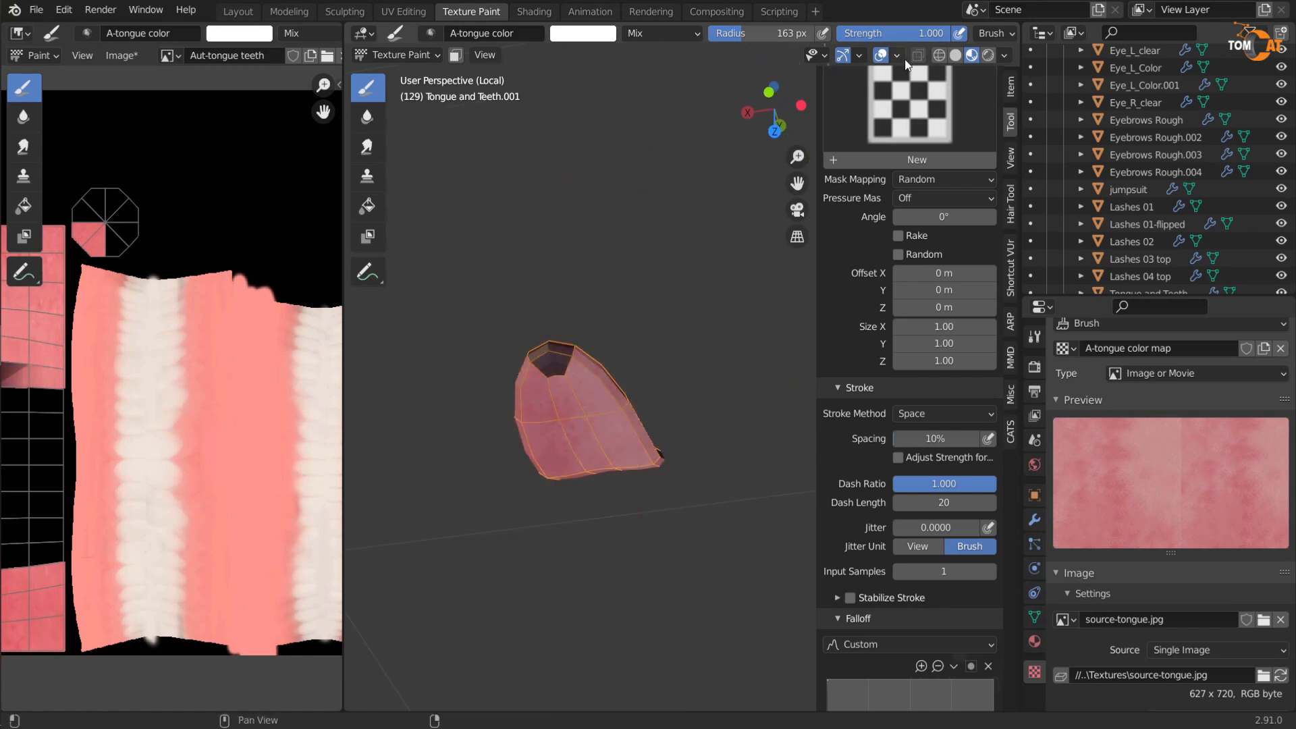
Step: Show the Face Orientation overlay briefly to check the tongue's normals, and turn it off again
{"action": "left_click", "coordinate": [897, 55]}
{"action": "left_click", "coordinate": [793, 382]}
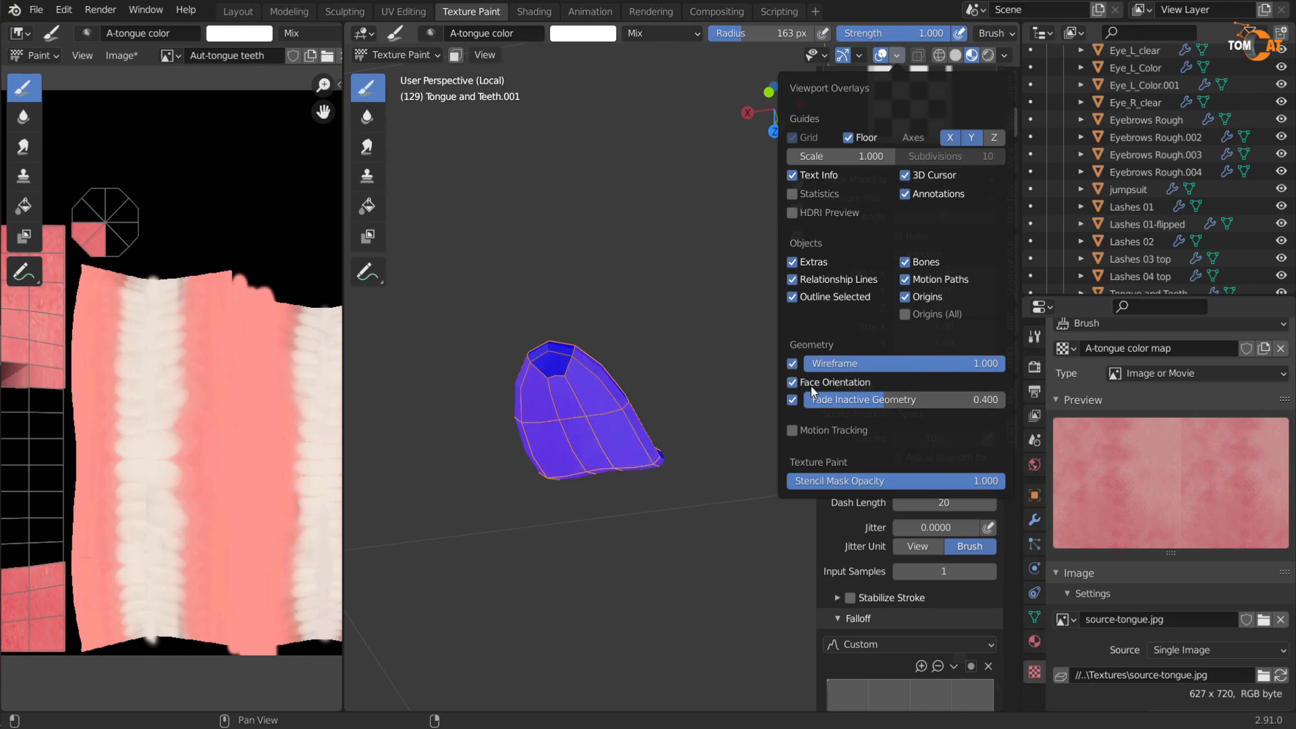
{"action": "left_click", "coordinate": [811, 386]}
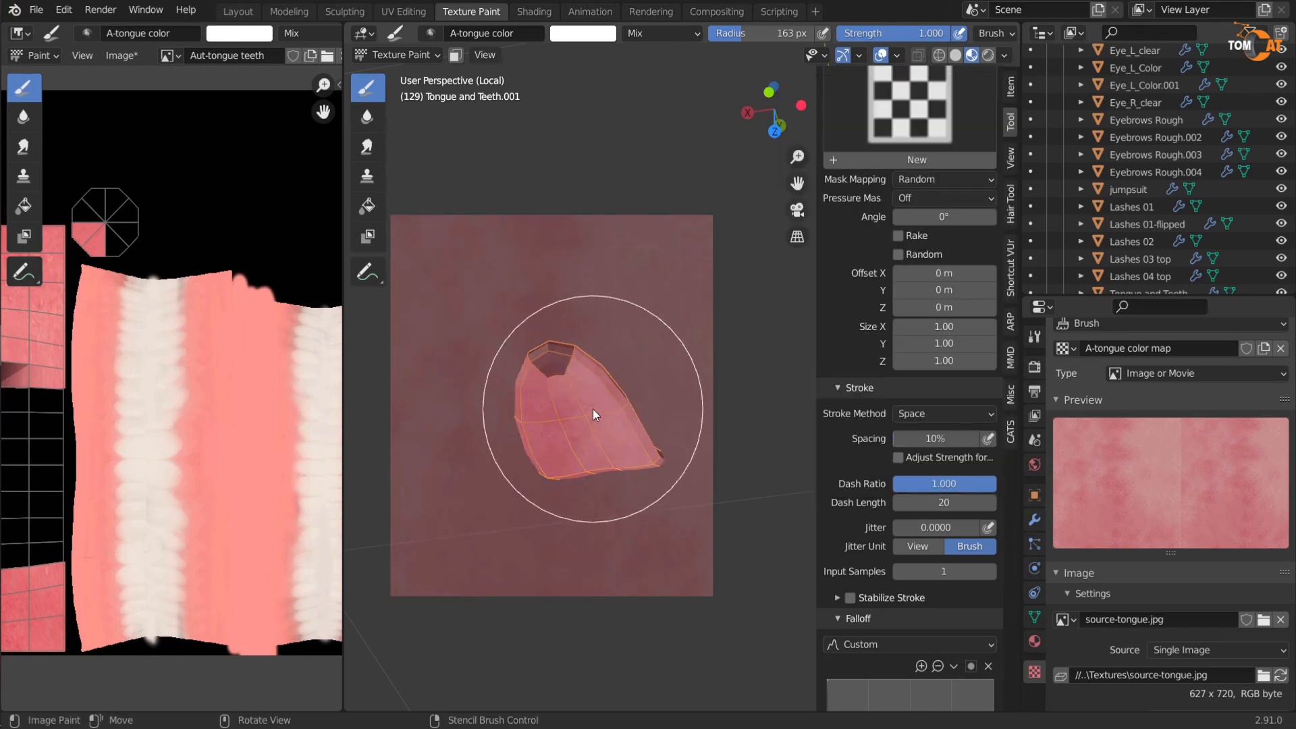
Step: Open the tongue mesh for editing in the UV Editing workspace and widen the 3D viewport
{"action": "key", "text": "Tab"}
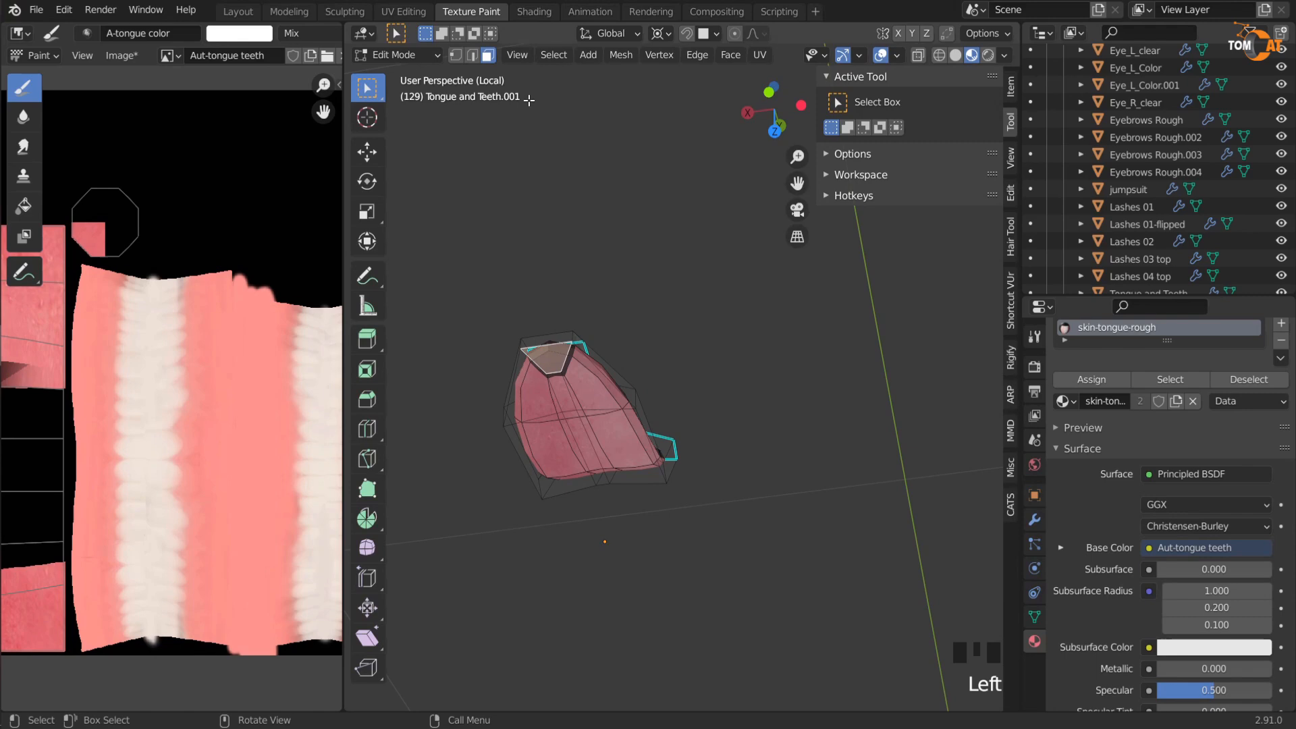
{"action": "left_click", "coordinate": [403, 12]}
{"action": "left_click_drag", "start_coordinate": [823, 291], "coordinate": [411, 291]}
Step: Frame the face at the tongue's narrow end in both editors and examine its UV layout
{"action": "middle_click_drag", "start_coordinate": [597, 291], "coordinate": [477, 254]}
{"action": "key", "text": "KP_Decimal"}
{"action": "scroll", "coordinate": [613, 290], "scroll_direction": "down", "scroll_amount": 3}
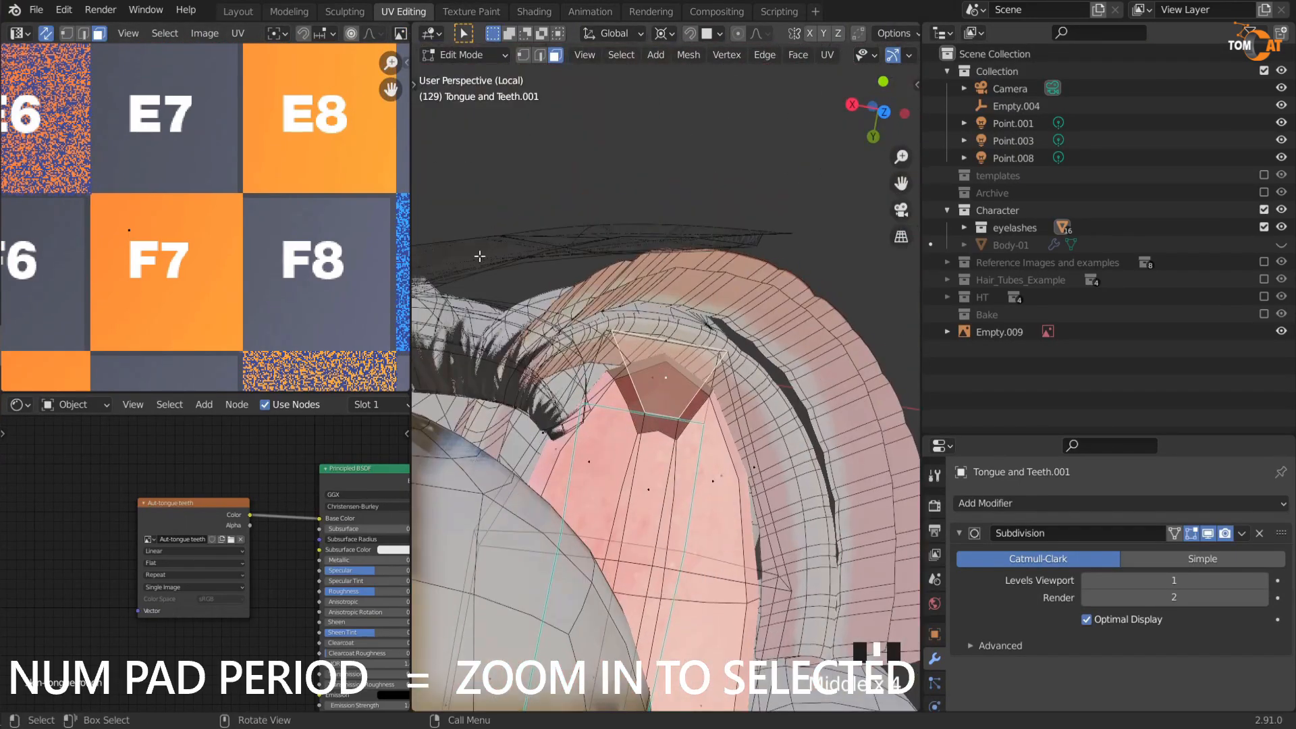
{"action": "key", "text": "KP_Decimal"}
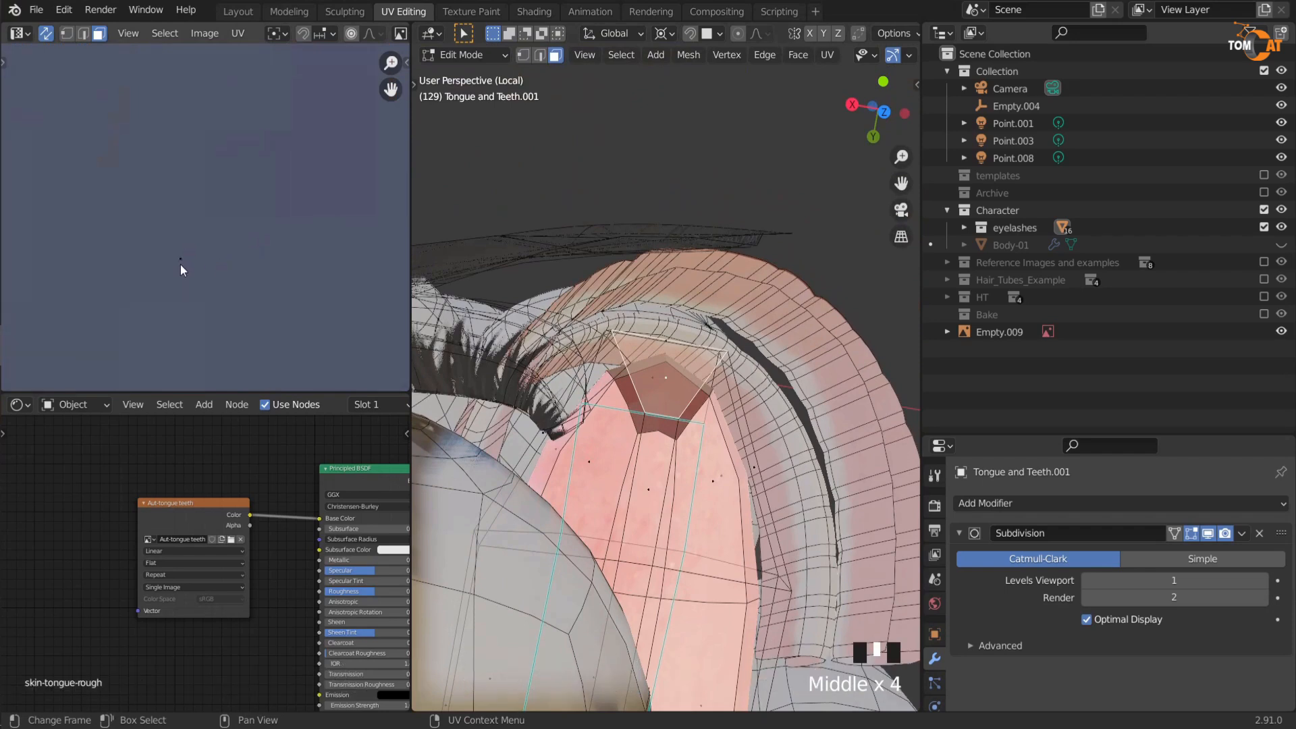
{"action": "left_click", "coordinate": [642, 399]}
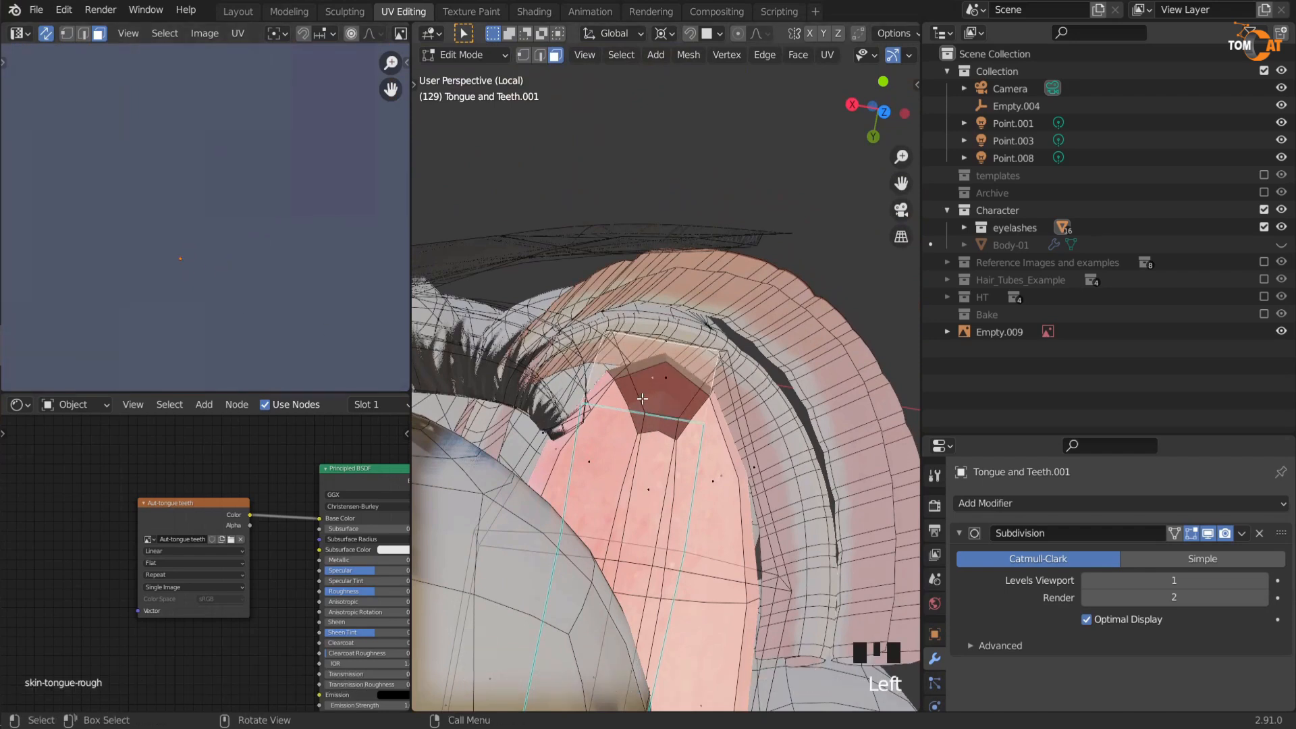
{"action": "left_click", "coordinate": [646, 379]}
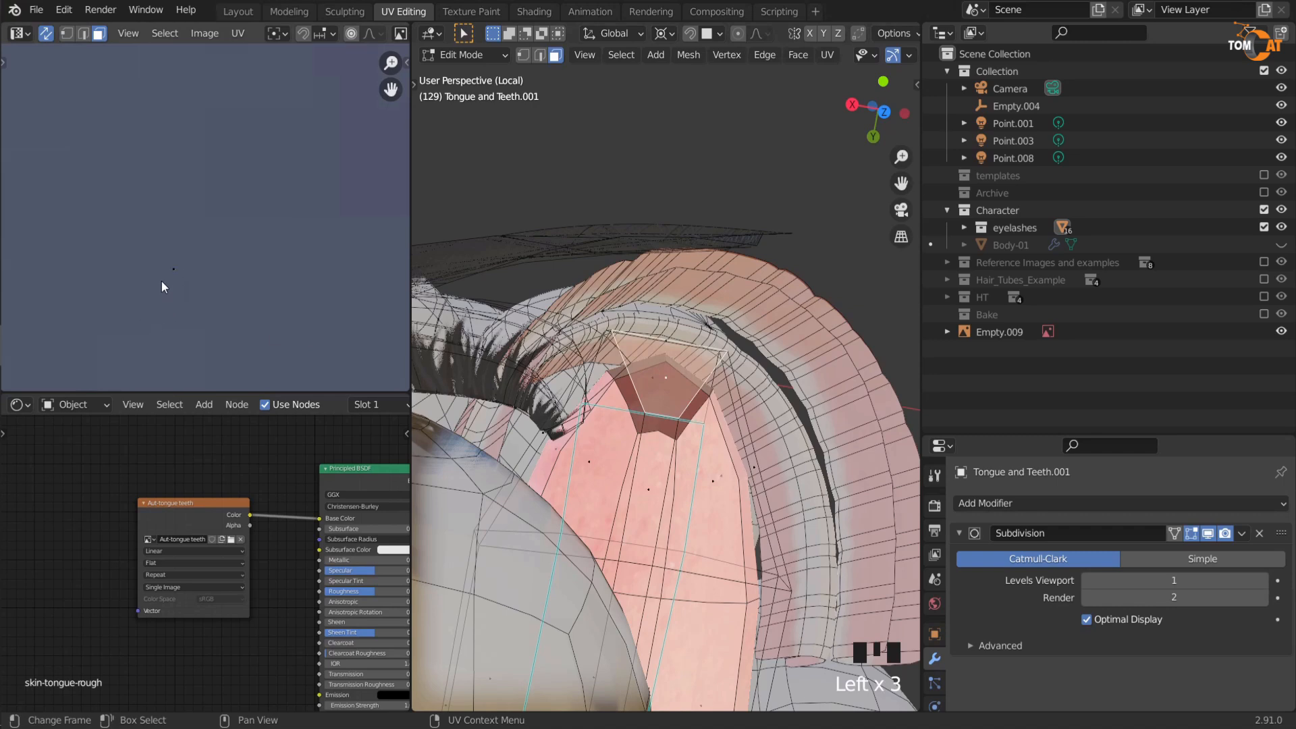
Step: Return to Object Mode, select only the tongue object, and isolate it in local view
{"action": "mouse_move", "coordinate": [648, 465]}
{"action": "middle_mouse_down"}
{"action": "mouse_move", "coordinate": [673, 347]}
{"action": "mouse_move", "coordinate": [651, 358]}
{"action": "mouse_move", "coordinate": [478, 118]}
{"action": "middle_mouse_up"}
{"action": "key", "text": "Tab"}
{"action": "left_click", "coordinate": [465, 55]}
{"action": "left_click", "coordinate": [468, 75]}
{"action": "left_click", "coordinate": [664, 388]}
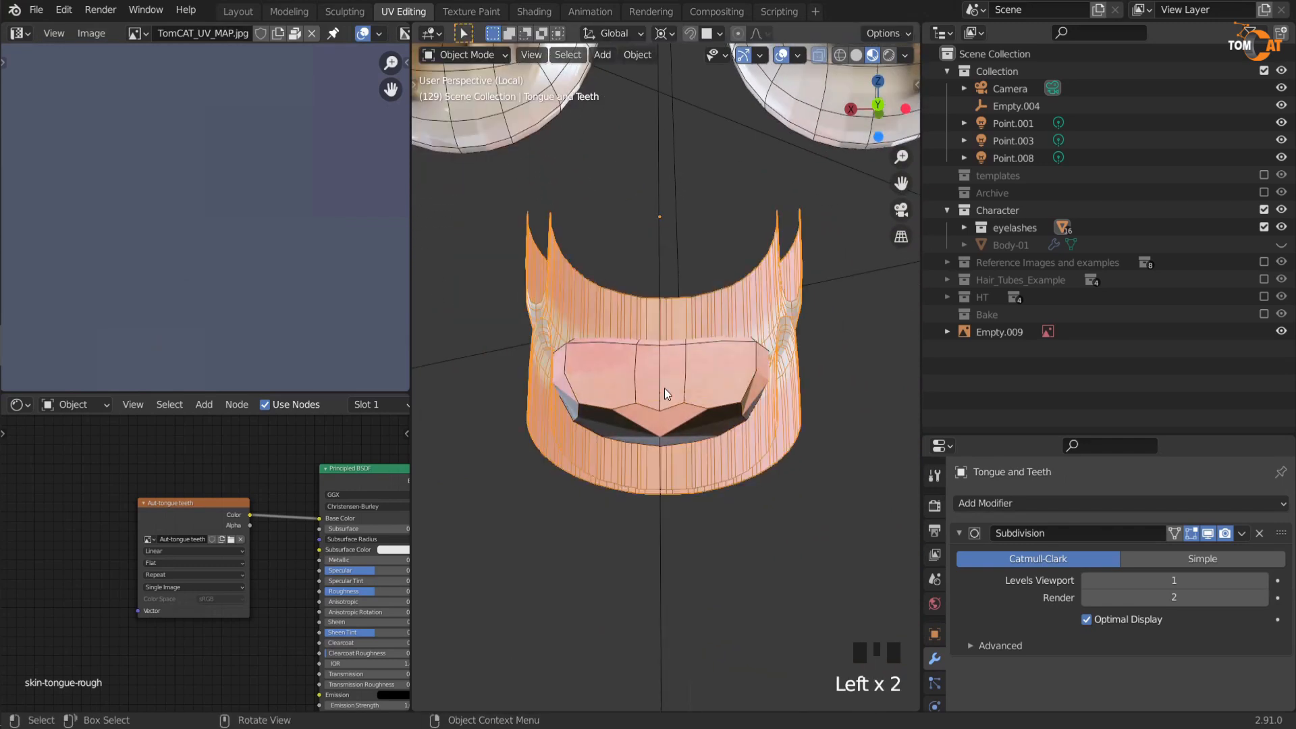
{"action": "left_click", "coordinate": [663, 411]}
{"action": "key", "text": "slash"}
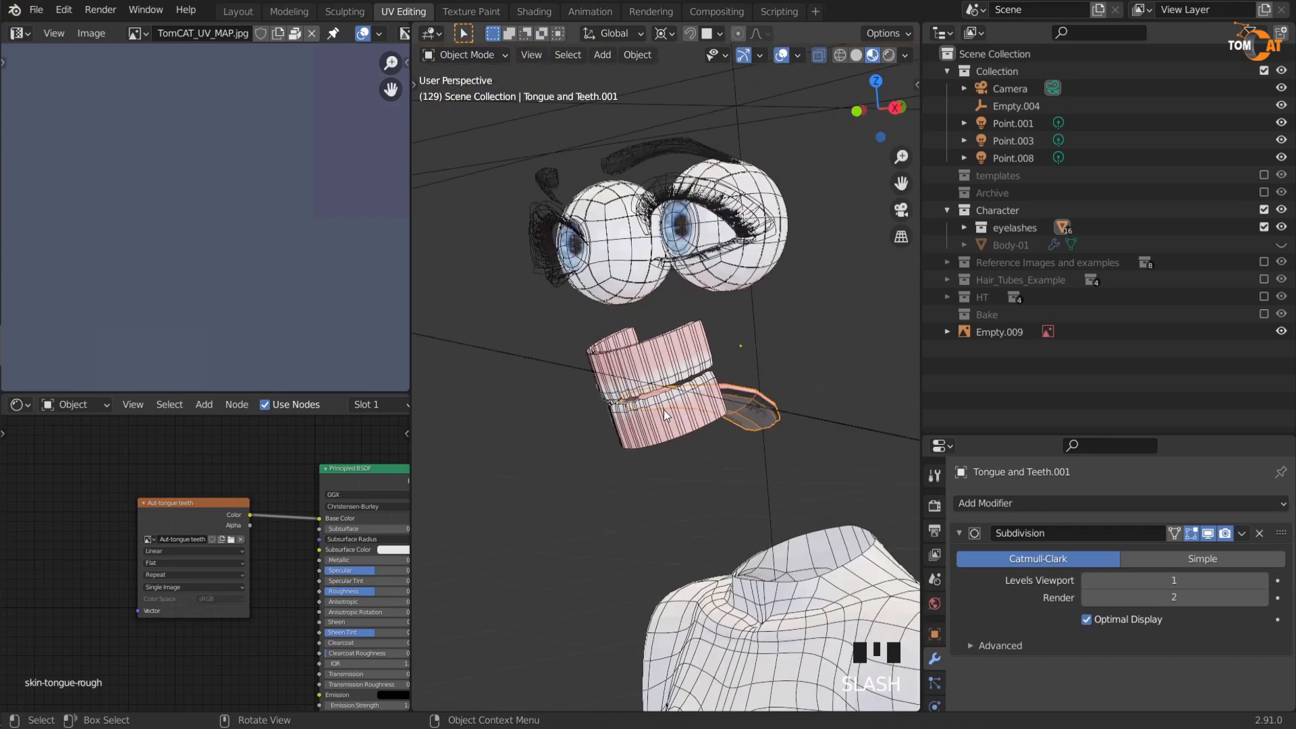
{"action": "middle_click", "coordinate": [695, 407]}
{"action": "key", "text": "slash"}
{"action": "middle_click_drag", "start_coordinate": [700, 406], "coordinate": [652, 324]}
Step: Edit the isolated tongue in edge select mode and select the sharp-marked edges along its underside
{"action": "key", "text": "Tab"}
{"action": "key", "text": "2"}
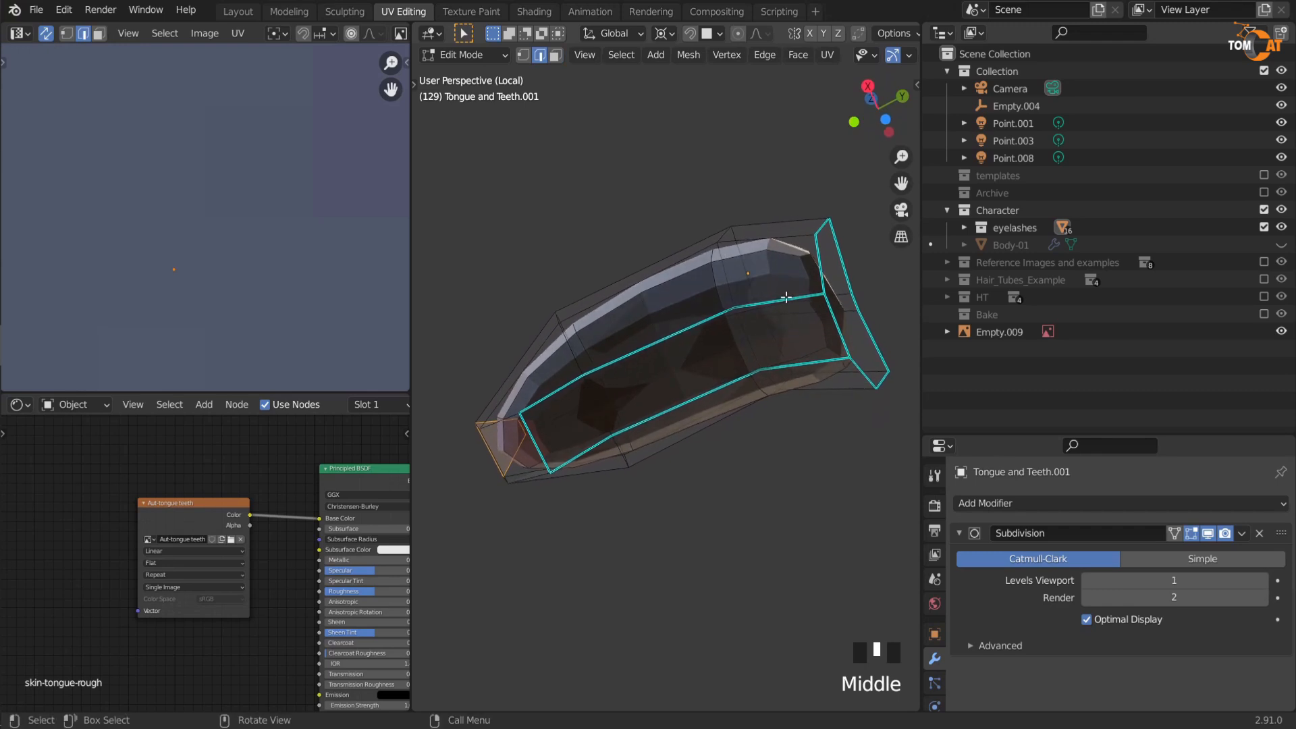
{"action": "double_click", "coordinate": [778, 316]}
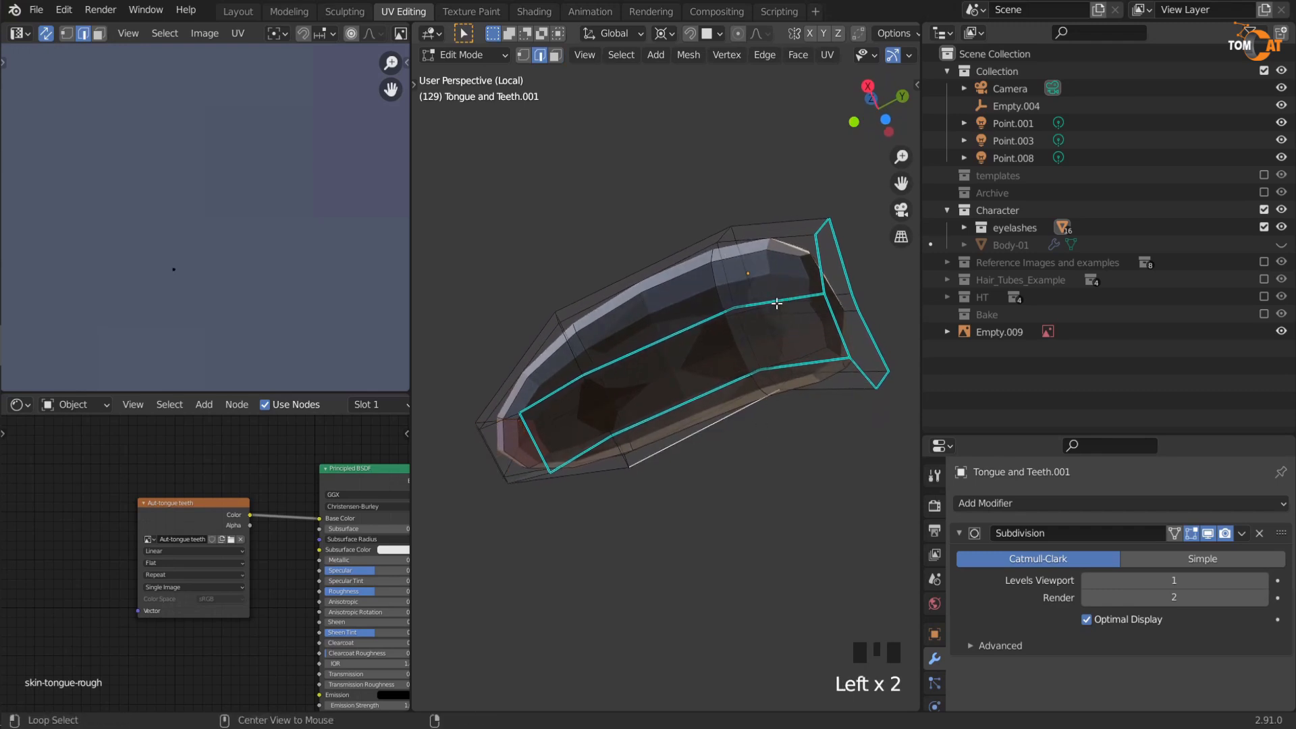
{"action": "middle_click_drag", "start_coordinate": [766, 331], "coordinate": [767, 399]}
{"action": "scroll", "coordinate": [766, 338], "scroll_direction": "up", "scroll_amount": 2}
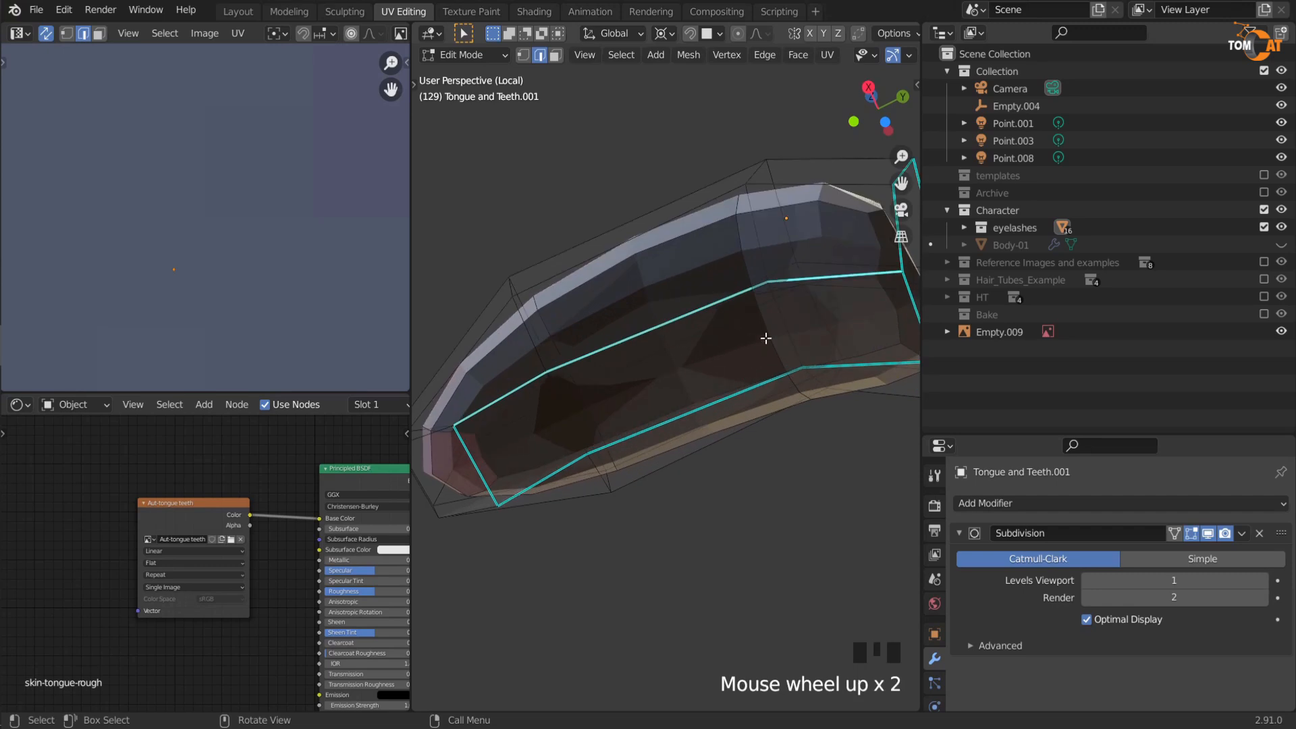
{"action": "left_click", "coordinate": [837, 278]}
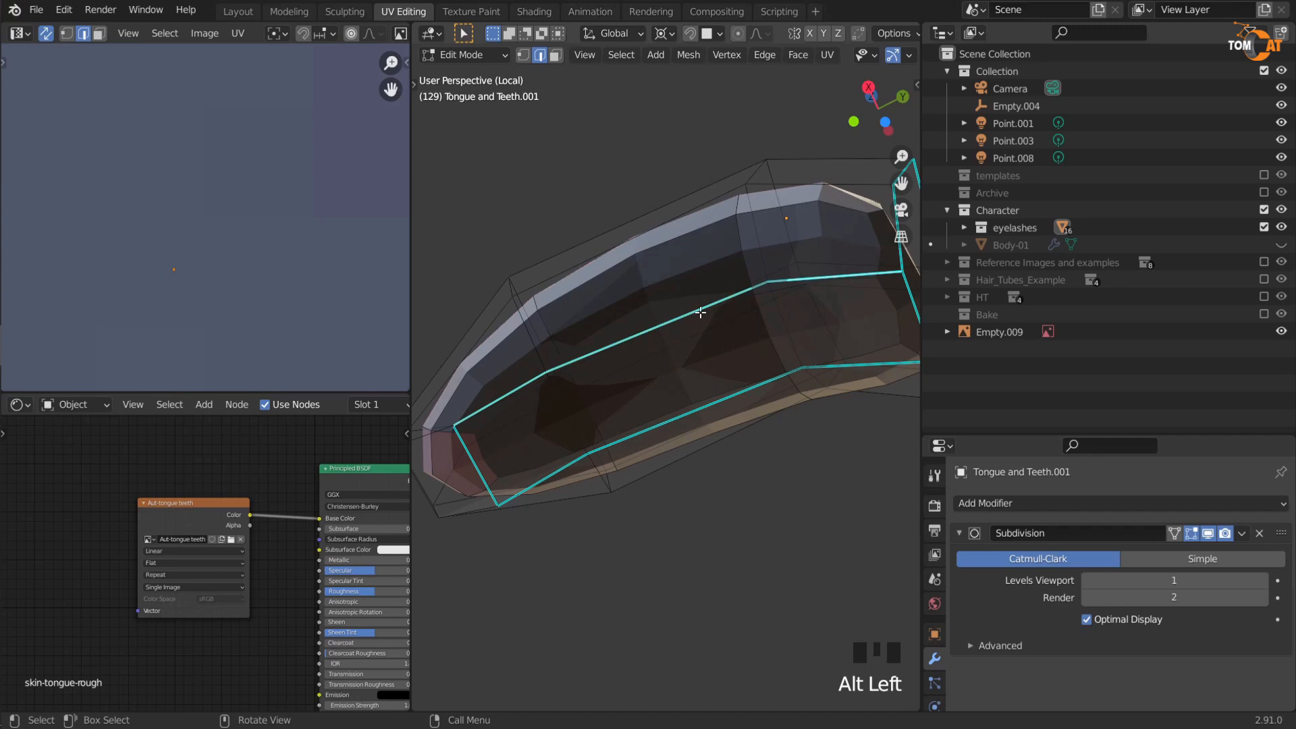
{"action": "left_click", "coordinate": [842, 368], "text": "alt"}
{"action": "key", "text": "ctrl+z"}
{"action": "left_click", "coordinate": [862, 365], "text": "alt"}
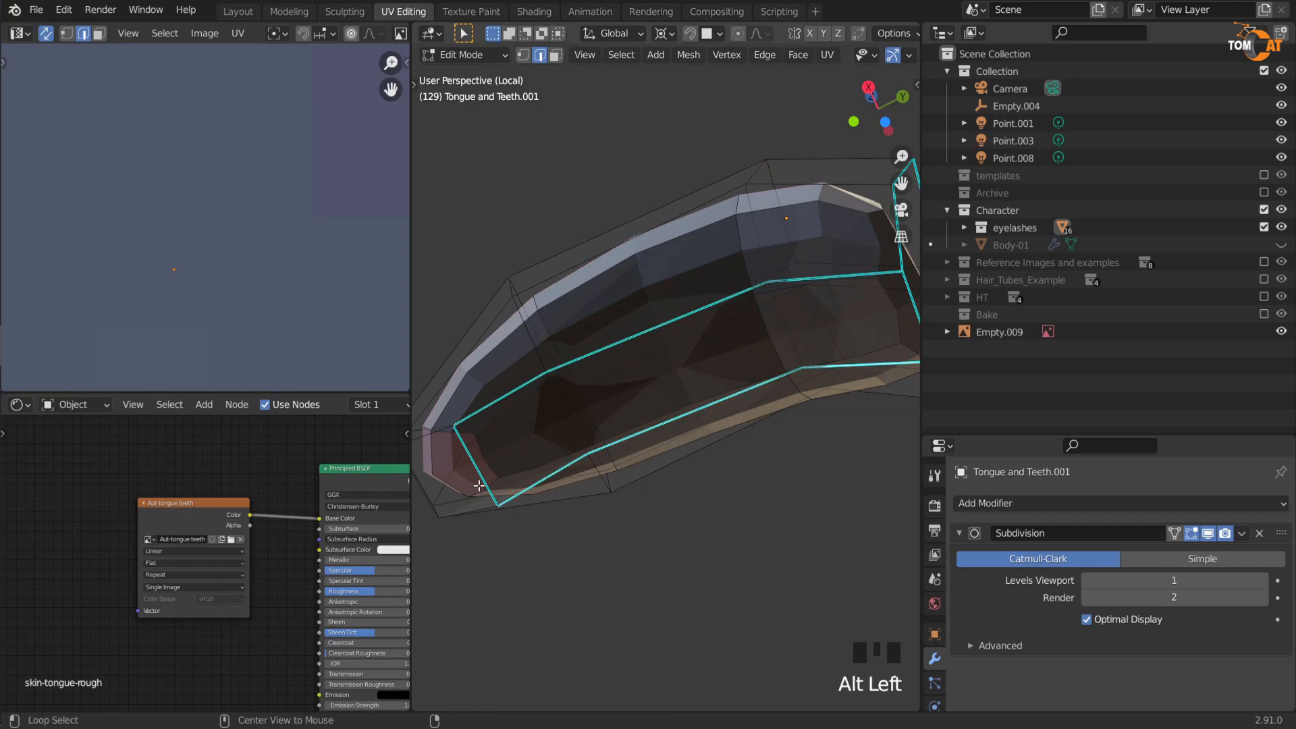
Step: Add the remaining sharp-marked edges at the tongue's narrow end and around its rear end to the selection
{"action": "left_click", "coordinate": [486, 415], "text": "alt+shift"}
{"action": "middle_click_drag", "start_coordinate": [489, 413], "coordinate": [799, 418]}
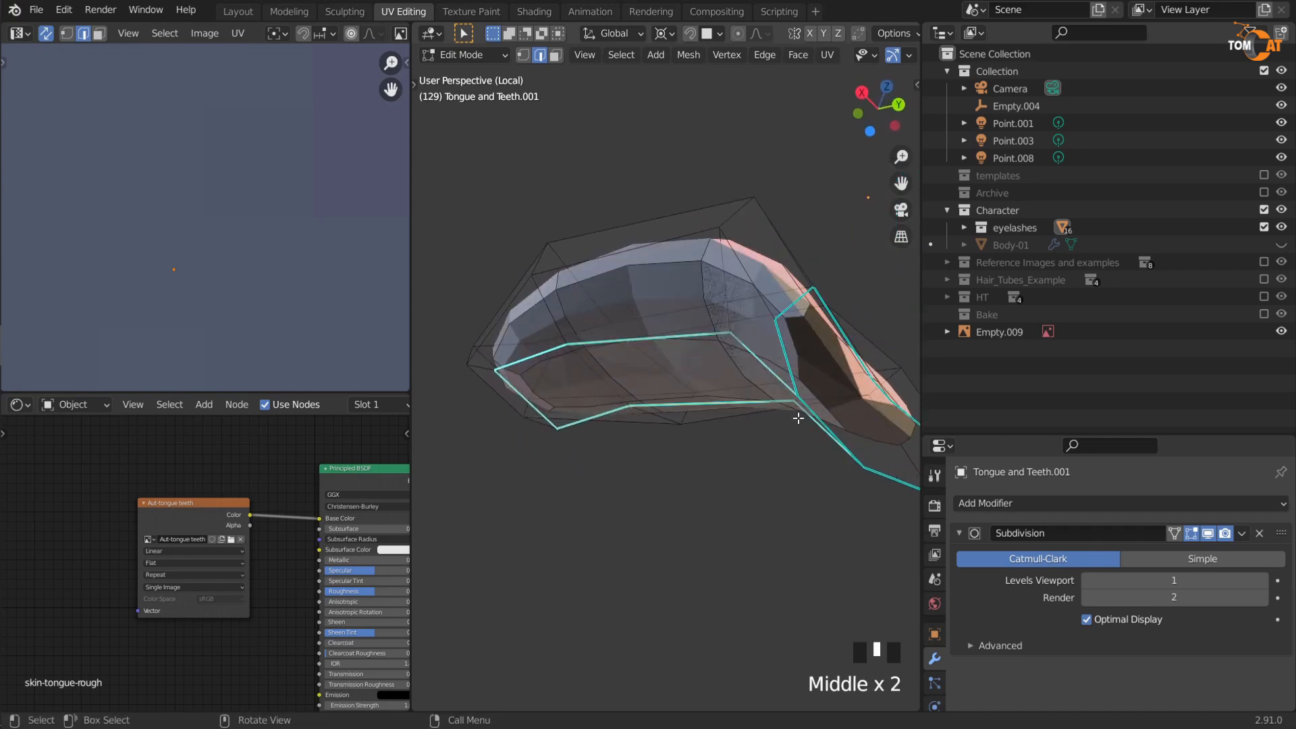
{"action": "left_click", "coordinate": [877, 474], "text": "alt+shift"}
{"action": "middle_click_drag", "start_coordinate": [877, 474], "coordinate": [636, 311]}
{"action": "key", "text": "shift+alt+z"}
{"action": "key", "text": "shift+alt+z"}
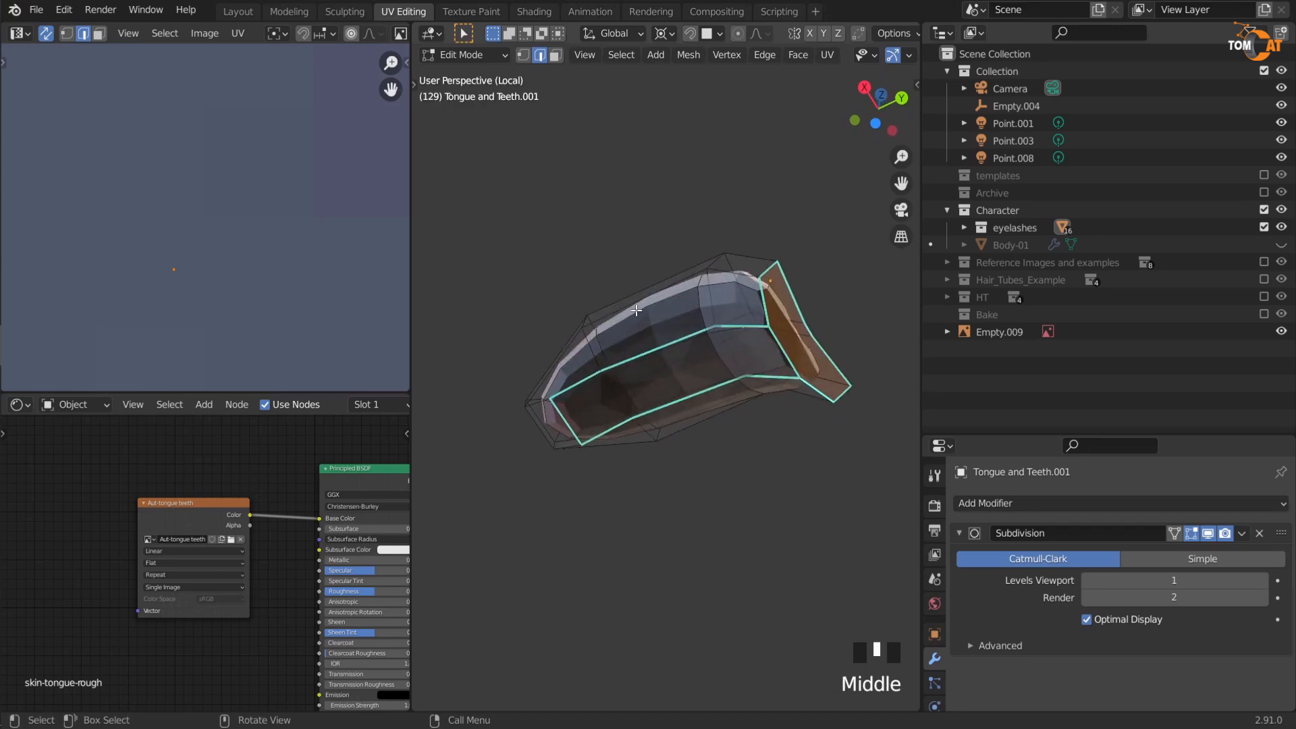
Step: Mark the selected tongue edges as seams
{"action": "left_click", "coordinate": [826, 58]}
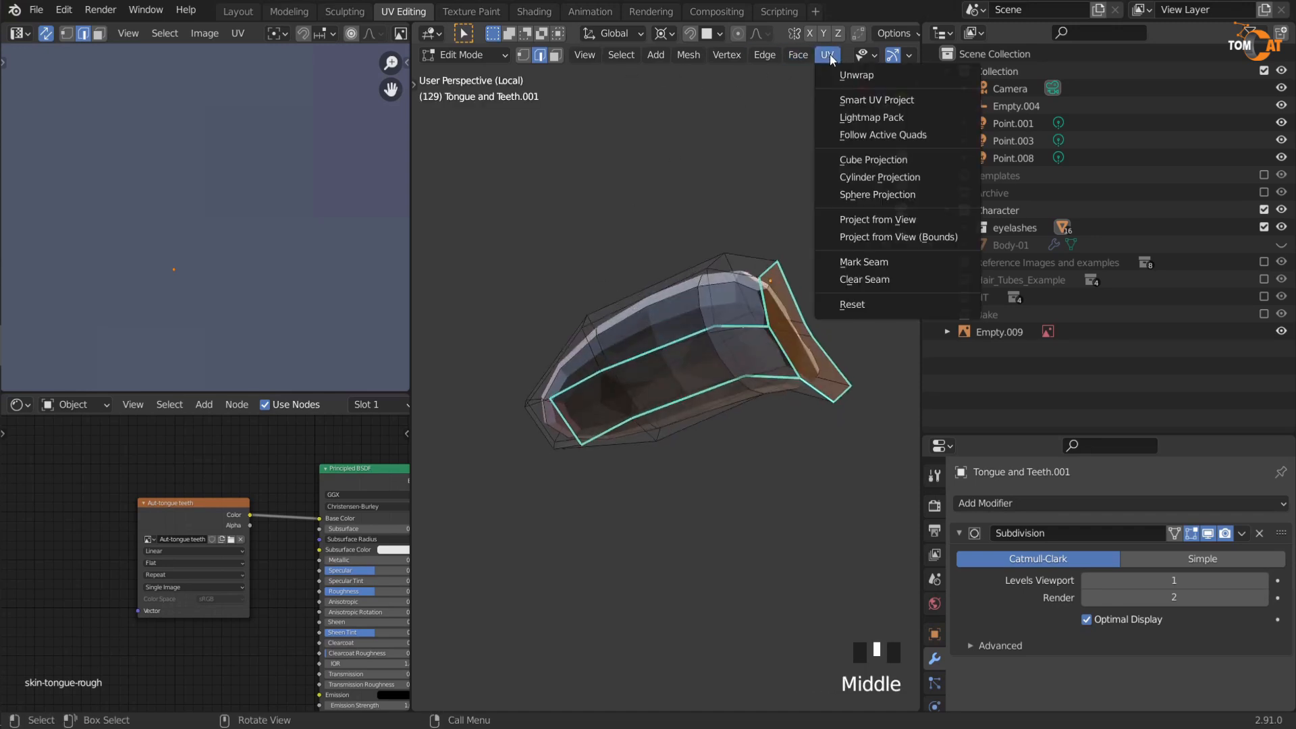
{"action": "mouse_move", "coordinate": [761, 62]}
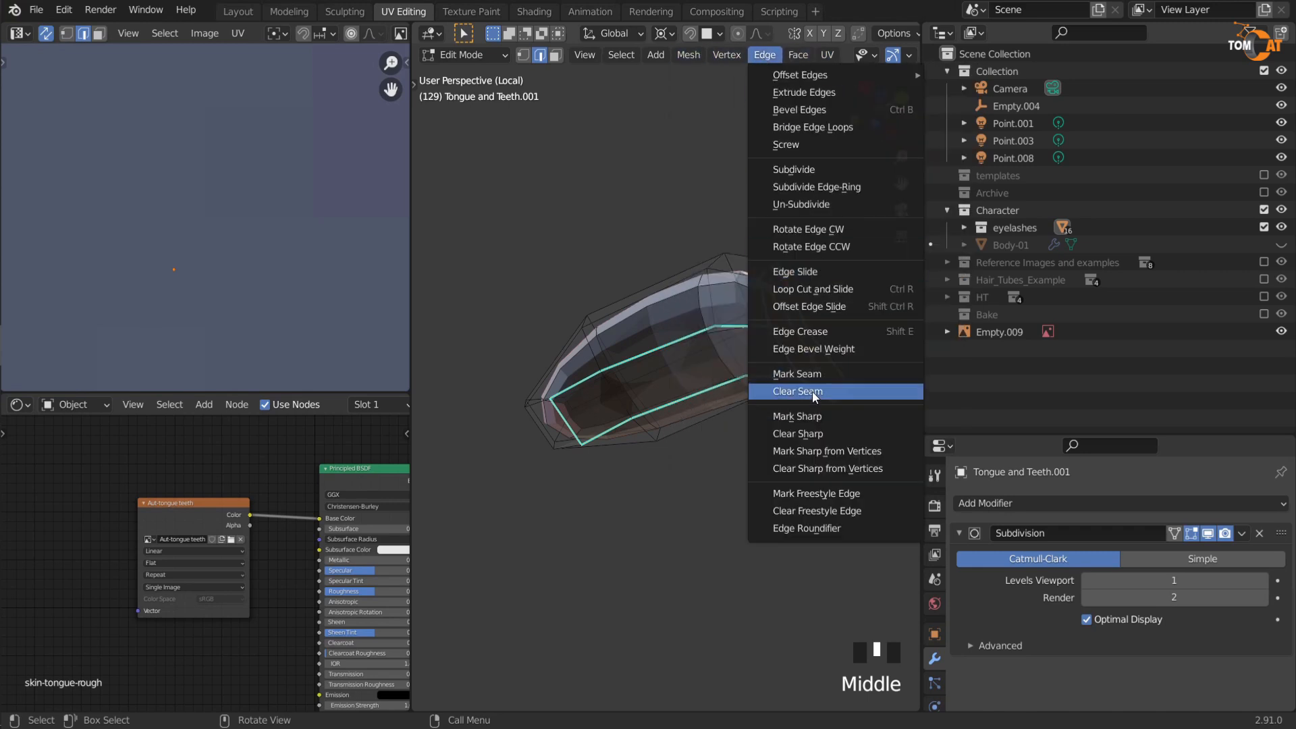
{"action": "left_click", "coordinate": [800, 373]}
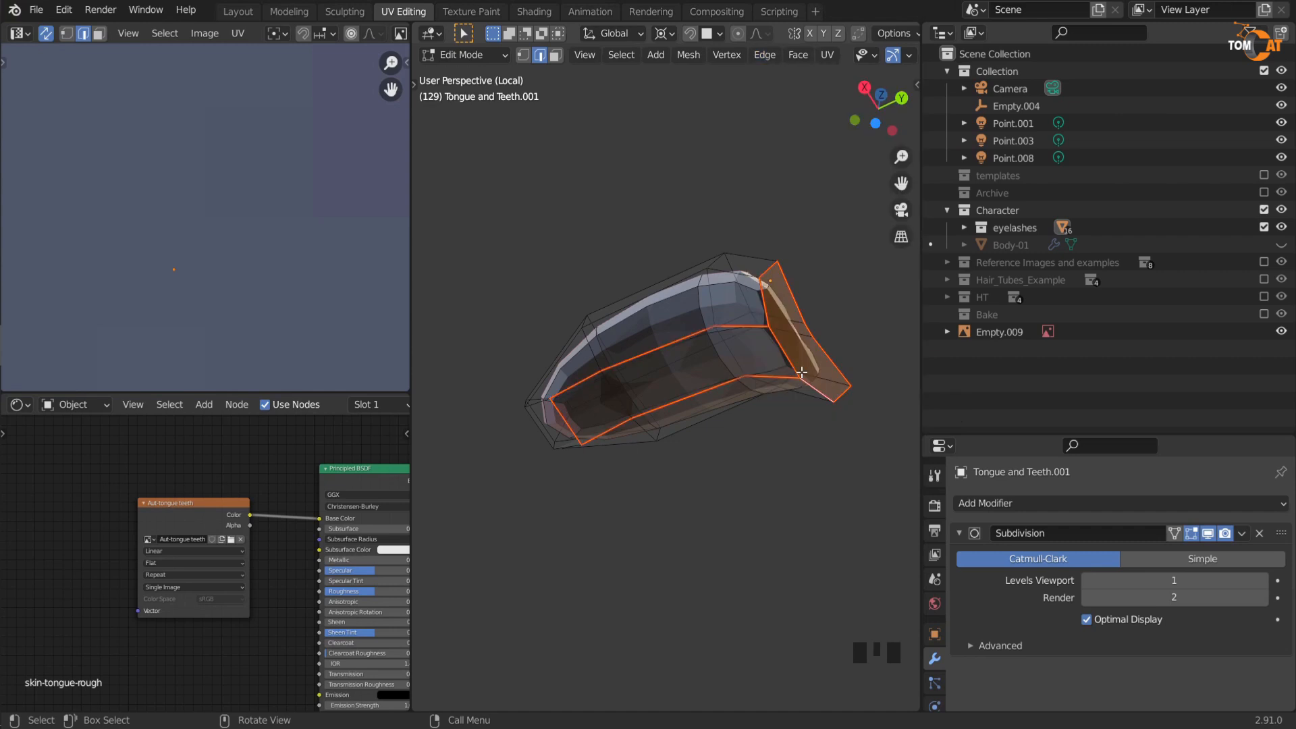
Step: Select the tongue's linked faces delimited by seam and unwrap them
{"action": "key", "text": "3"}
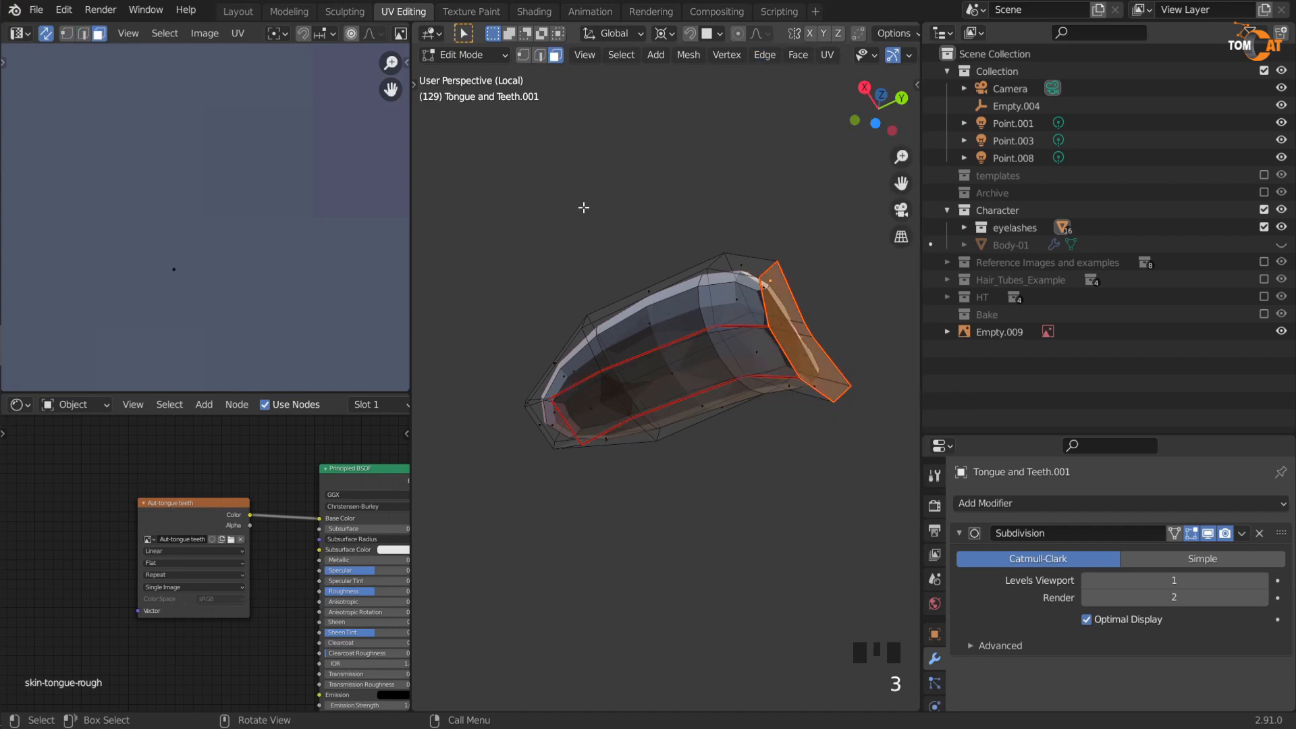
{"action": "left_click", "coordinate": [670, 307]}
{"action": "key", "text": "l"}
{"action": "key", "text": "l"}
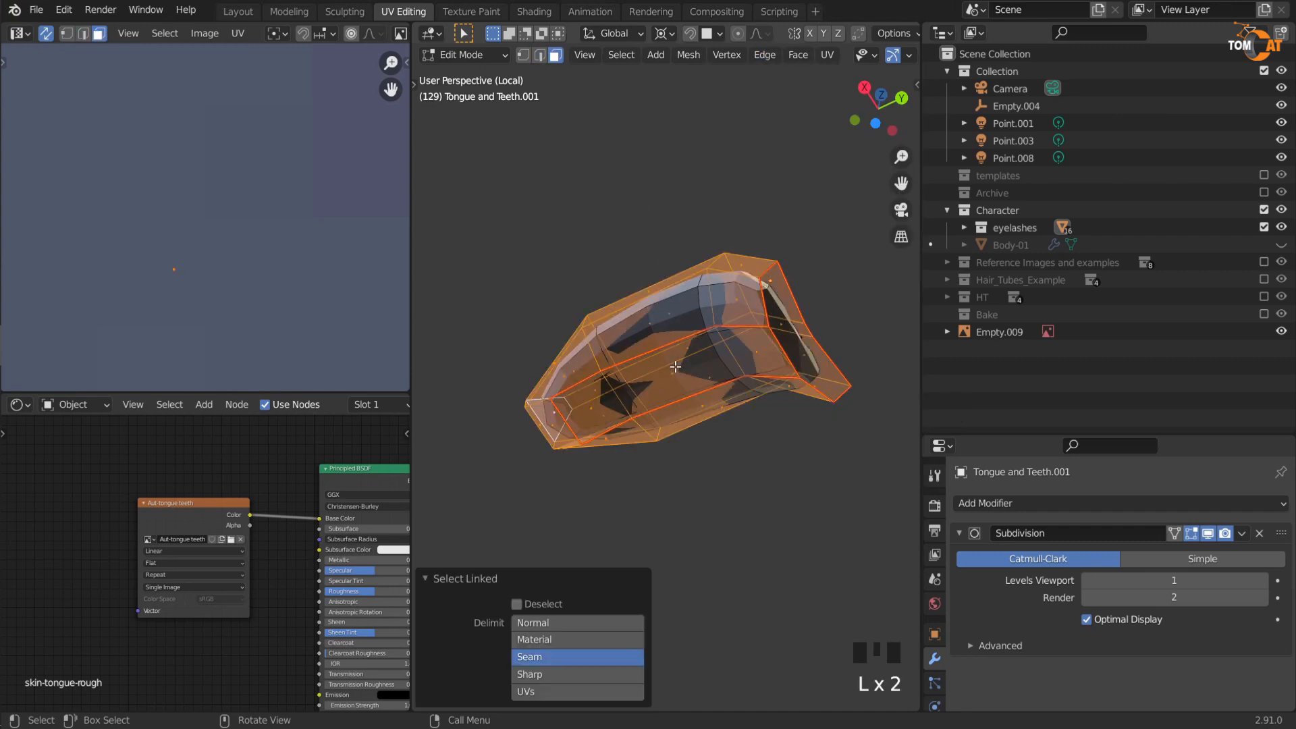
{"action": "left_click", "coordinate": [832, 54]}
{"action": "left_click", "coordinate": [829, 82]}
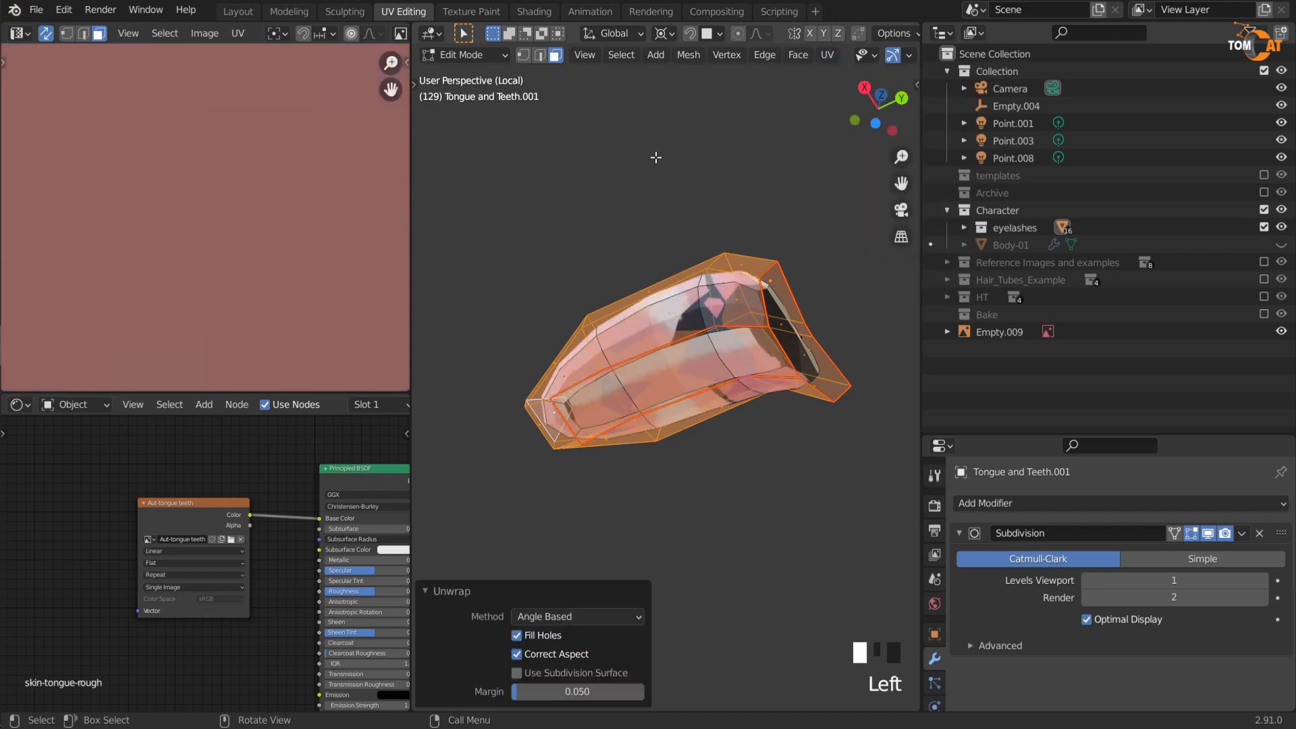
Step: Show the Aut-tongue teeth image behind the unwrapped tongue islands in the UV editor
{"action": "scroll", "coordinate": [217, 208], "scroll_direction": "down", "scroll_amount": 10}
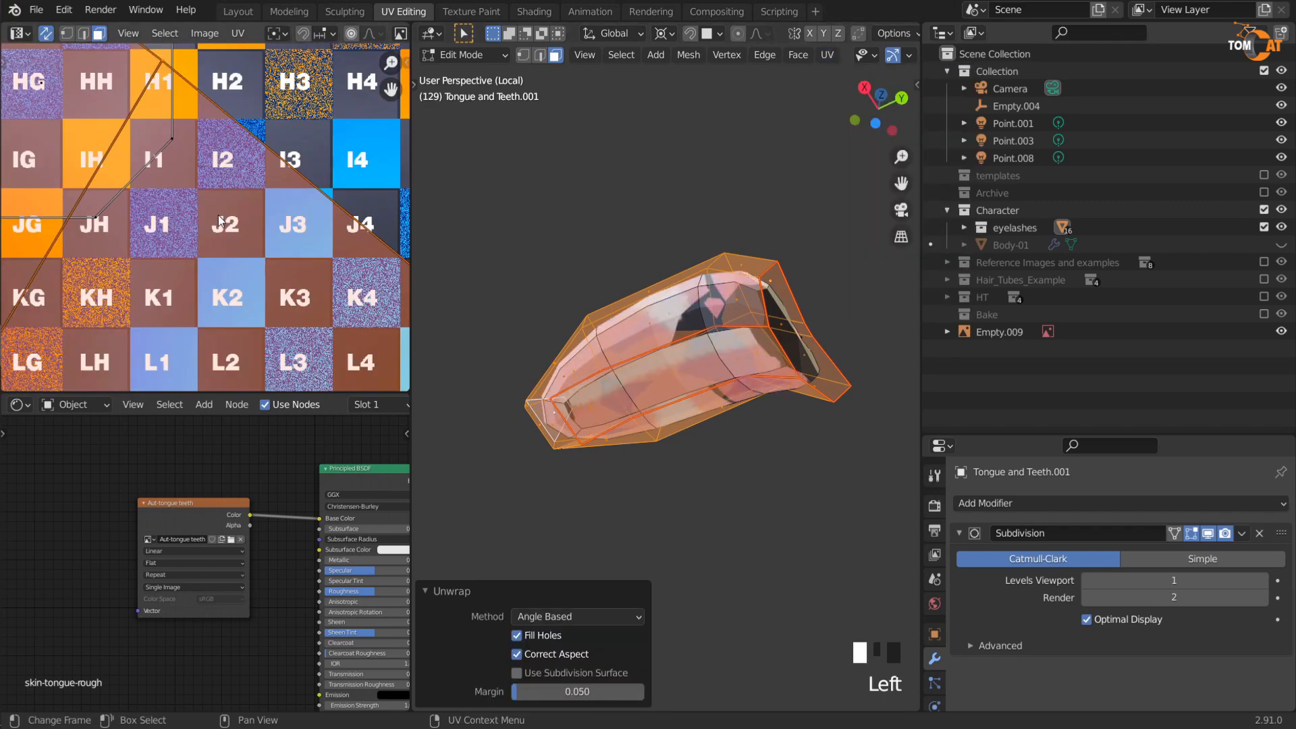
{"action": "middle_click_drag", "start_coordinate": [190, 266], "coordinate": [201, 215]}
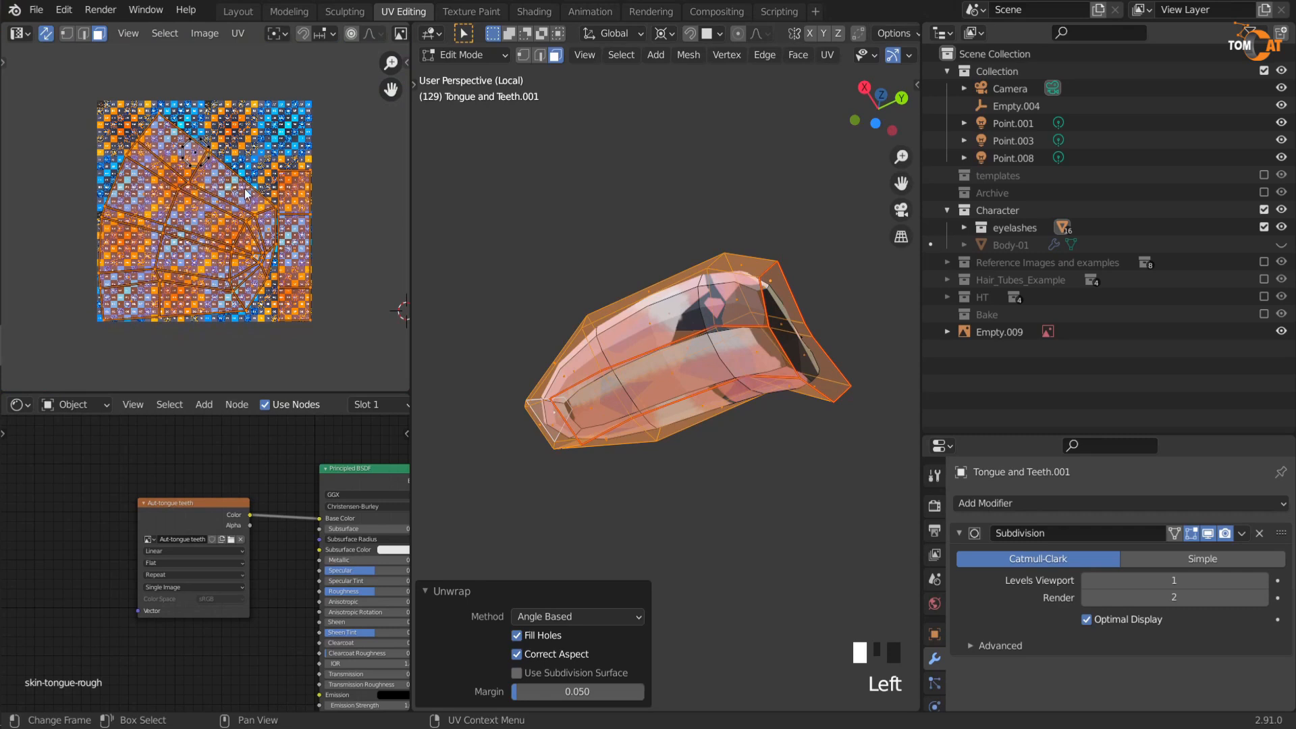
{"action": "scroll", "coordinate": [247, 193], "scroll_direction": "up", "scroll_amount": 1}
{"action": "middle_click_drag", "start_coordinate": [237, 37], "coordinate": [31, 24]}
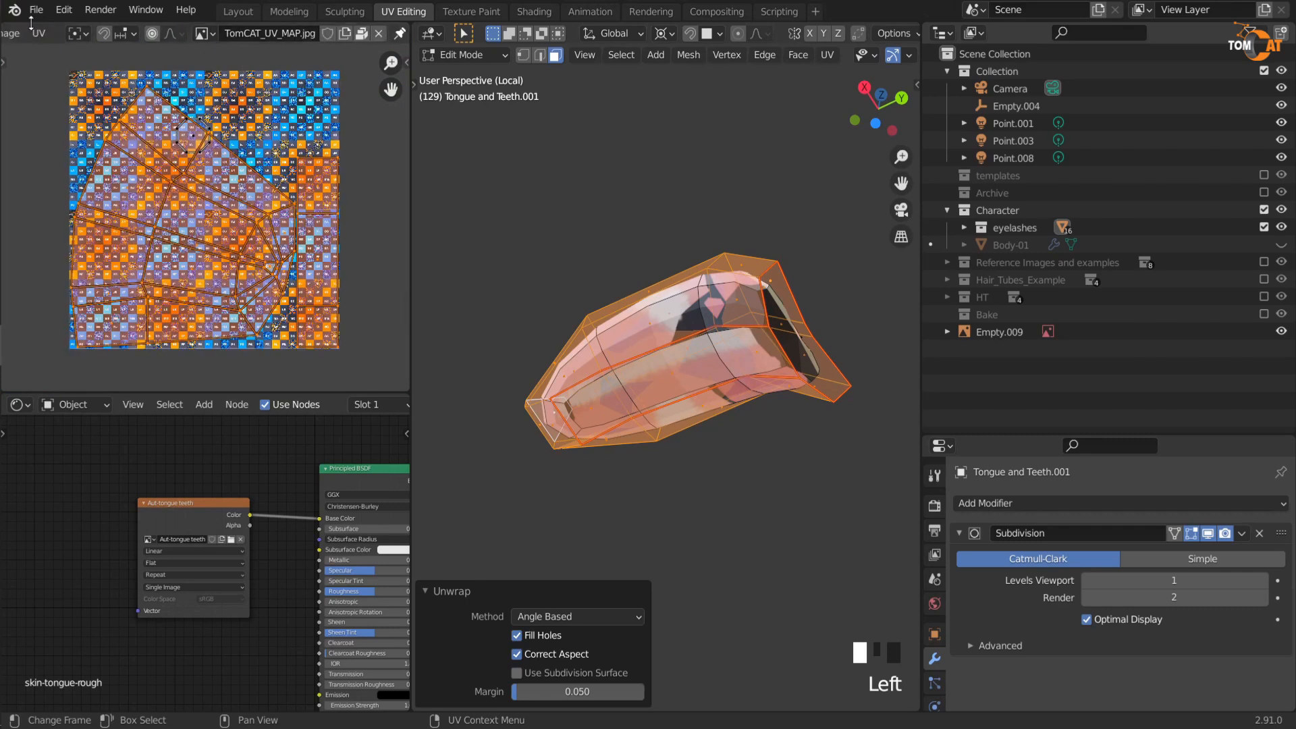
{"action": "left_click", "coordinate": [213, 35]}
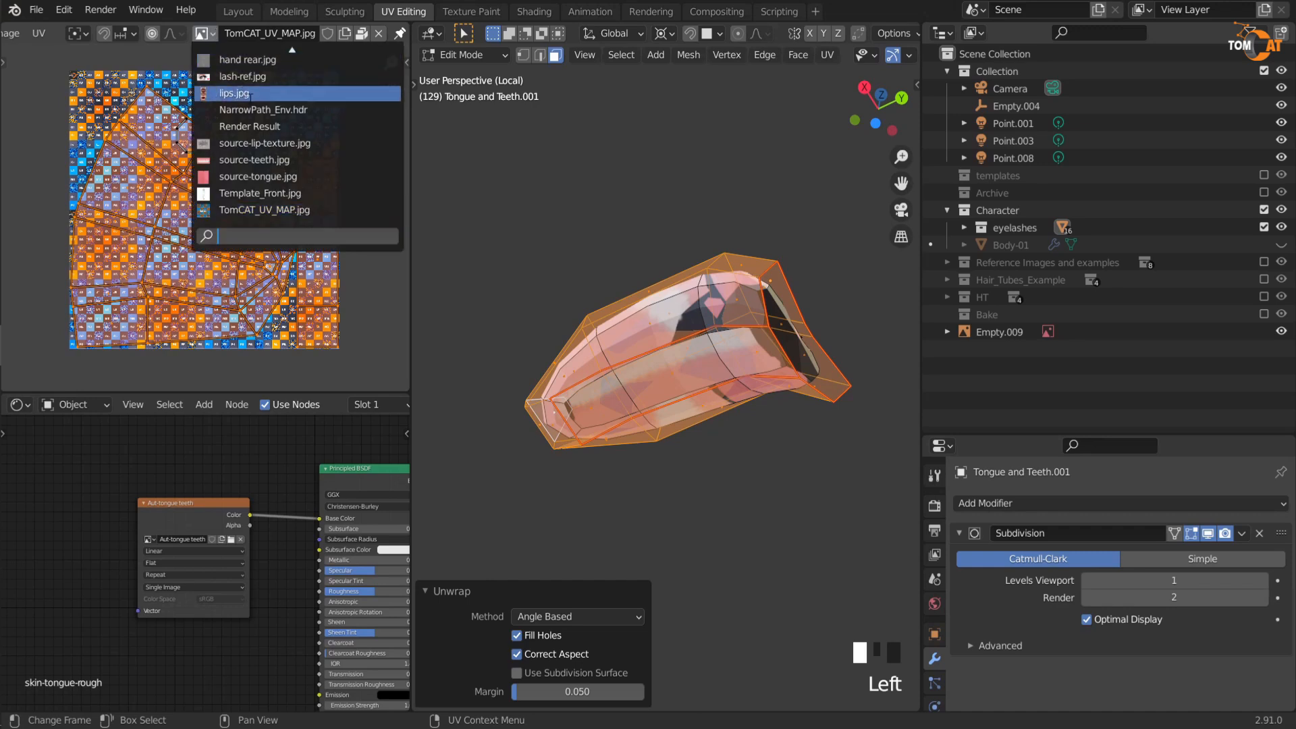
{"action": "type", "text": "aut-t"}
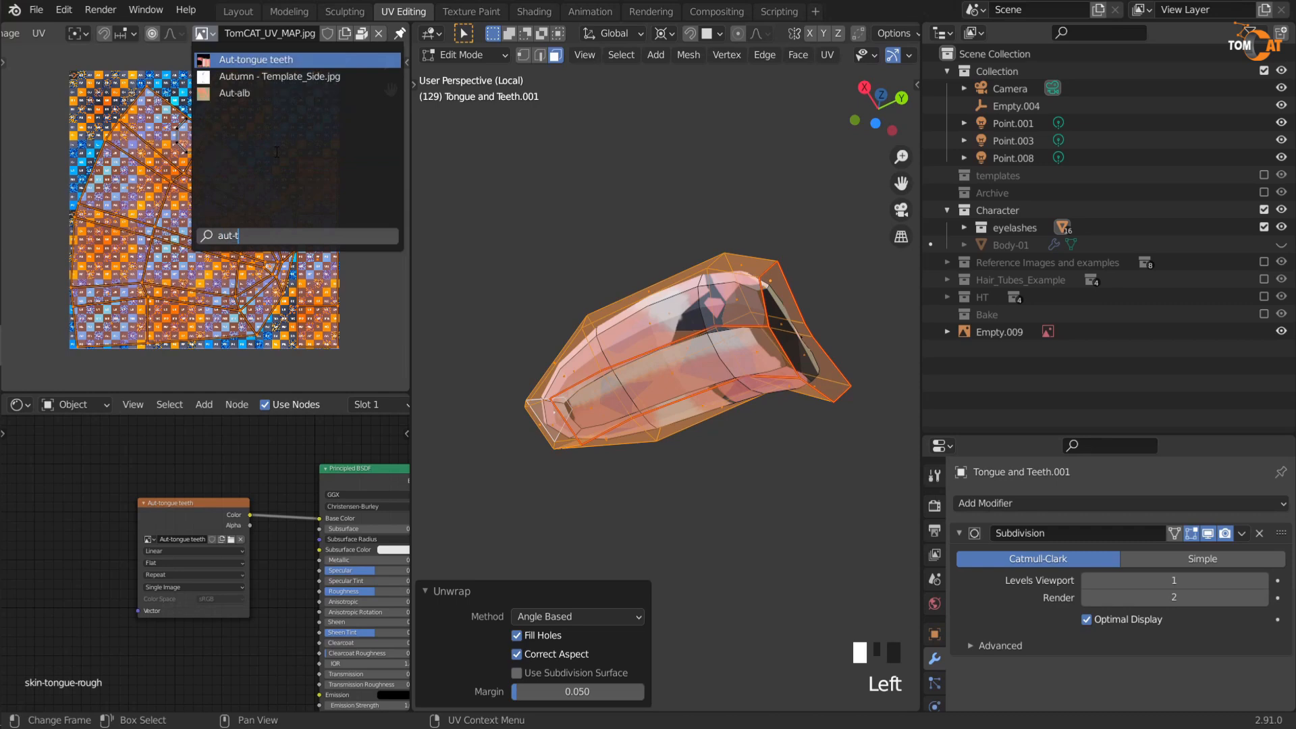
{"action": "left_click", "coordinate": [255, 62]}
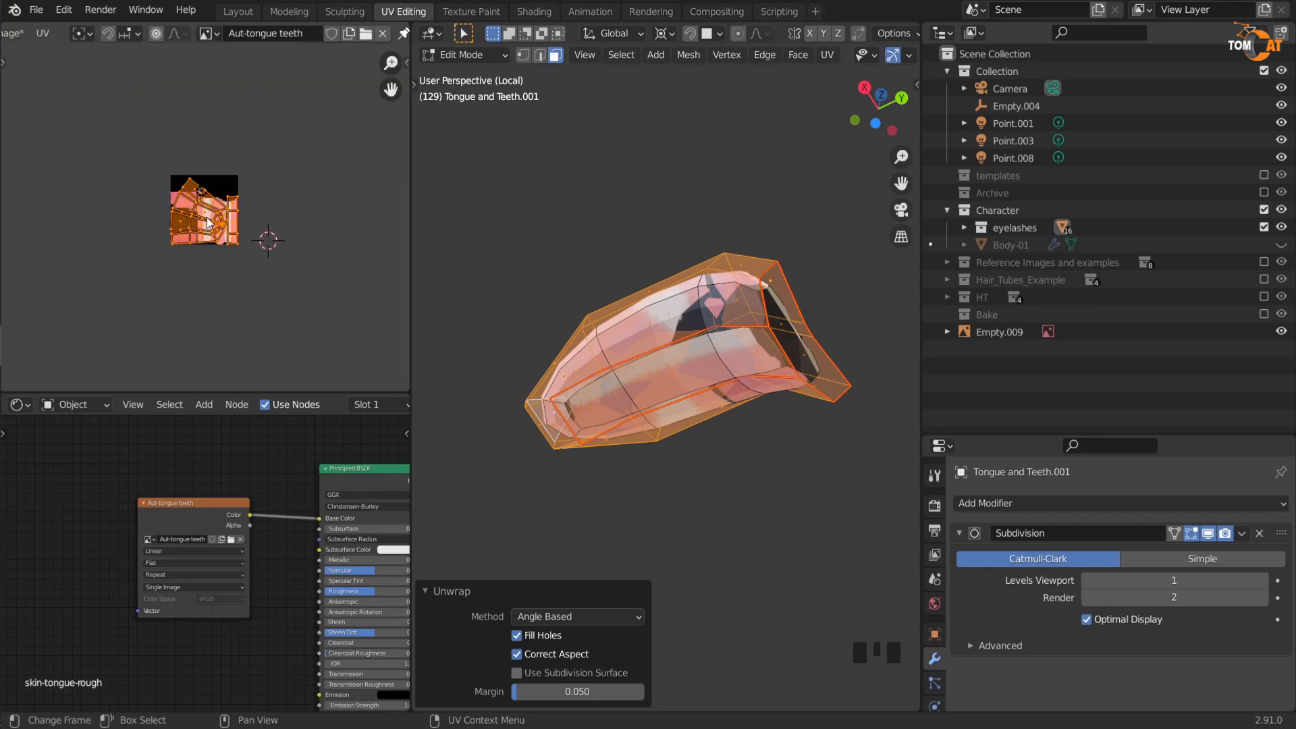
Step: Scale all tongue UV islands to about 0.325 and move them into the black area above the teeth texture
{"action": "scroll", "coordinate": [209, 213], "scroll_direction": "up", "scroll_amount": 5}
{"action": "scroll", "coordinate": [210, 206], "scroll_direction": "down", "scroll_amount": 2}
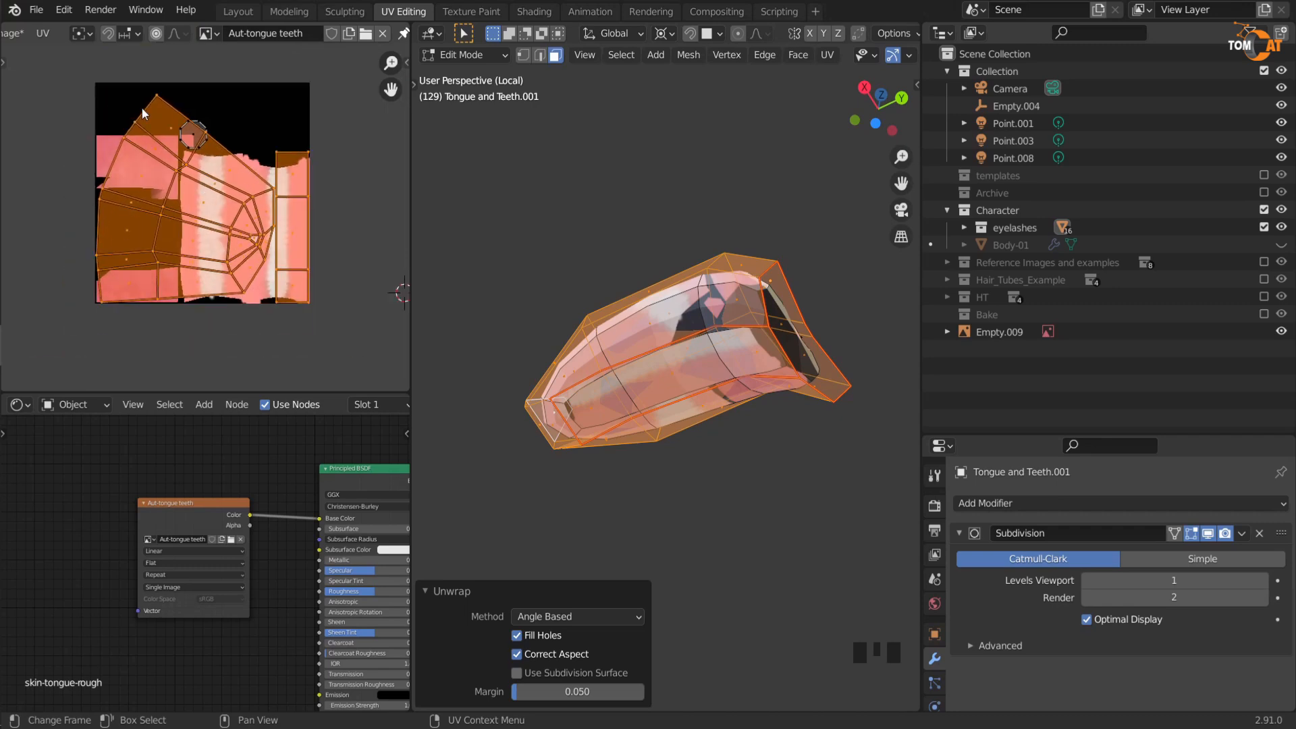
{"action": "key", "text": "s"}
{"action": "left_click", "coordinate": [196, 159]}
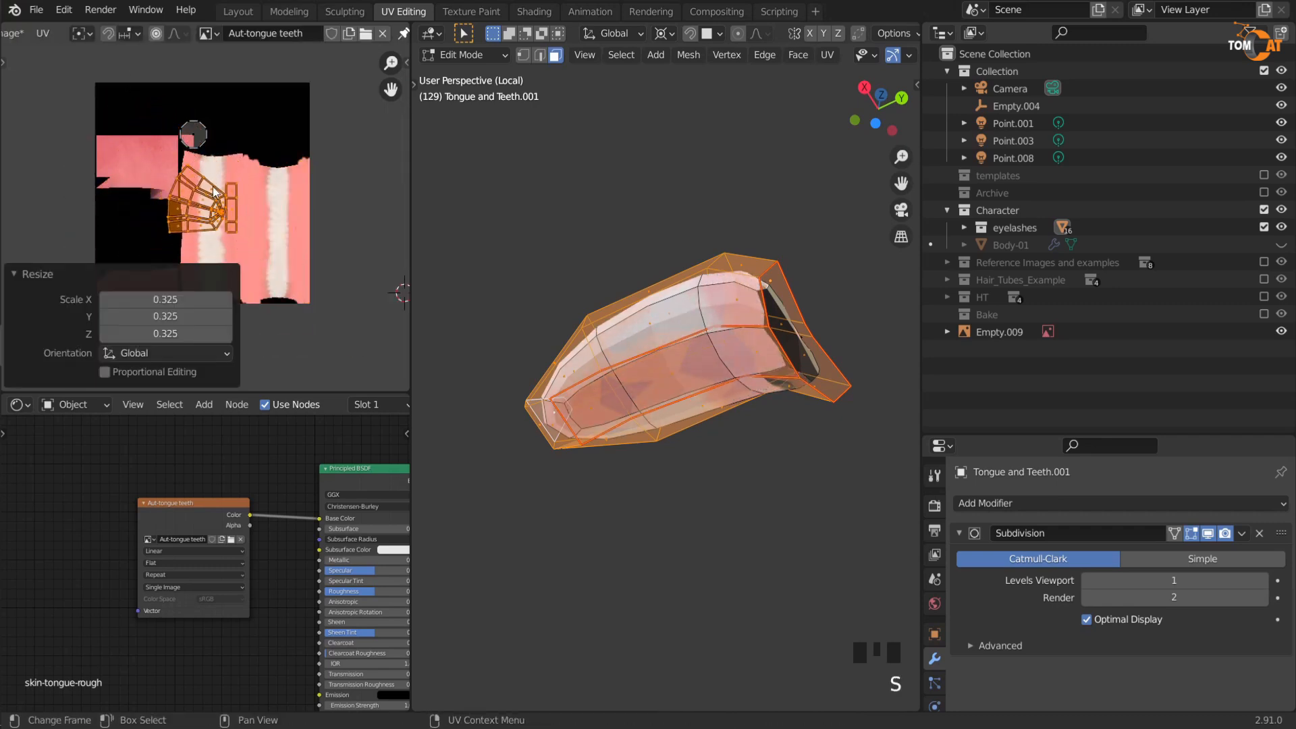
{"action": "key", "text": "g"}
{"action": "left_click", "coordinate": [237, 90]}
{"action": "middle_click_drag", "start_coordinate": [232, 227], "coordinate": [312, 185]}
{"action": "scroll", "coordinate": [269, 206], "scroll_direction": "up", "scroll_amount": 1}
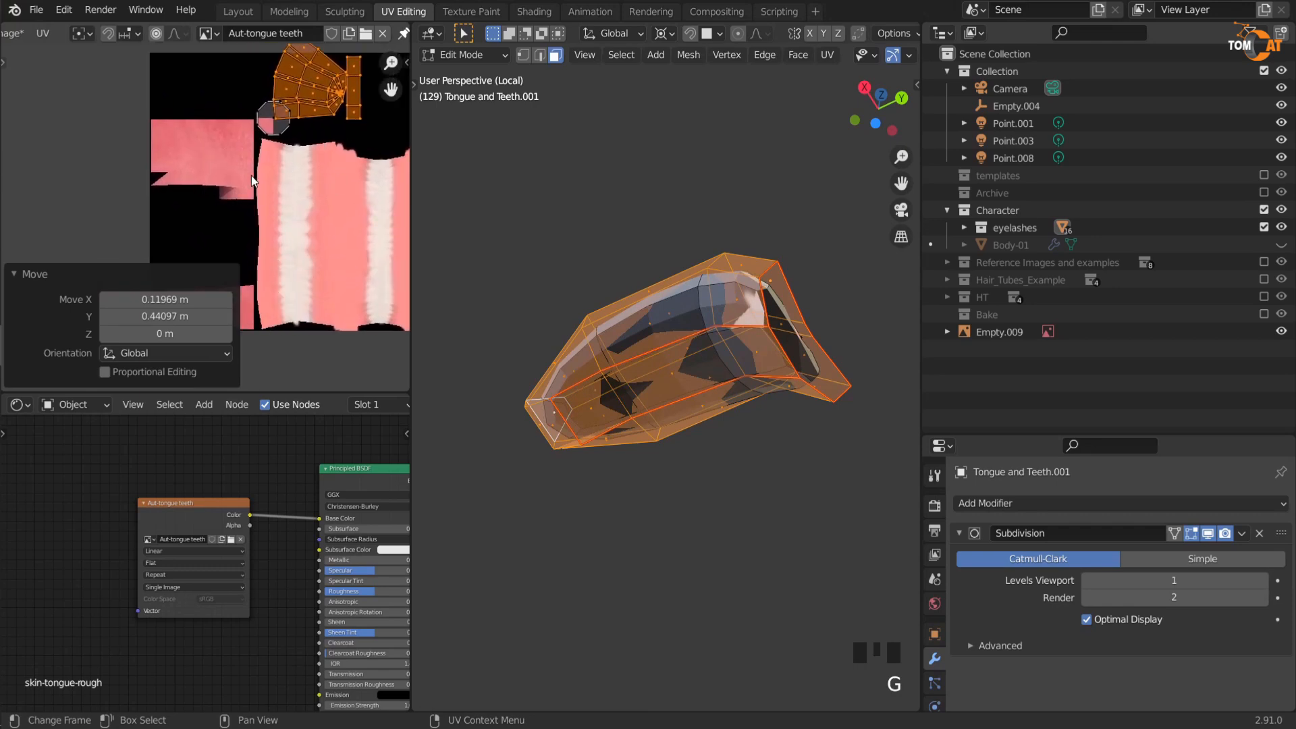
Step: Move the tongue UV islands over to the texture's upper-left corner, above the pink patch
{"action": "key", "text": "g"}
{"action": "left_click", "coordinate": [162, 139]}
{"action": "key", "text": "g"}
{"action": "left_click", "coordinate": [100, 171]}
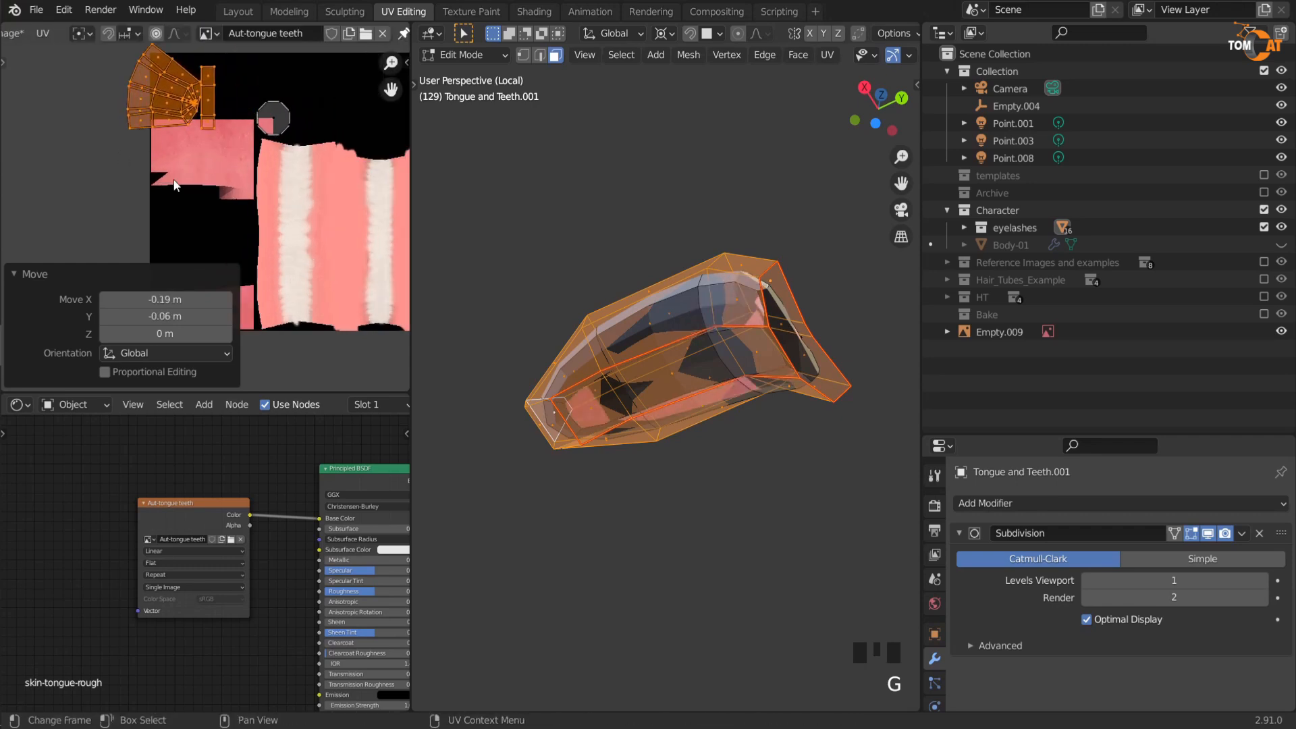
Step: Separate the narrow strip island from the others by moving it into the black area above the right-hand teeth
{"action": "key", "text": "alt+a"}
{"action": "key", "text": "l"}
{"action": "key", "text": "g"}
{"action": "left_click", "coordinate": [337, 98]}
{"action": "left_click", "coordinate": [186, 103]}
Step: Select the linked fan-shaped island, rotate it by about 84° and enlarge it
{"action": "key", "text": "l"}
{"action": "scroll", "coordinate": [187, 103], "scroll_direction": "down", "scroll_amount": 3}
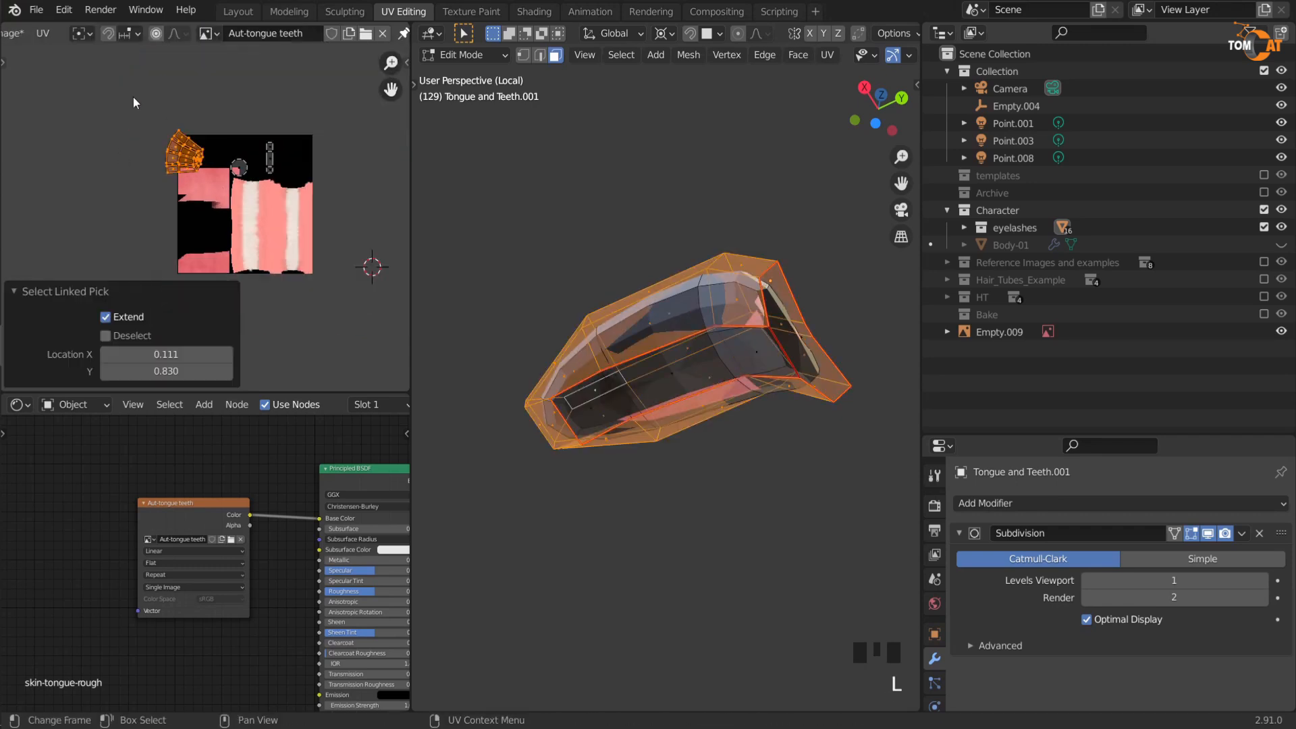
{"action": "key", "text": "s"}
{"action": "left_click", "coordinate": [98, 64]}
{"action": "scroll", "coordinate": [156, 146], "scroll_direction": "up", "scroll_amount": 2}
{"action": "key", "text": "s"}
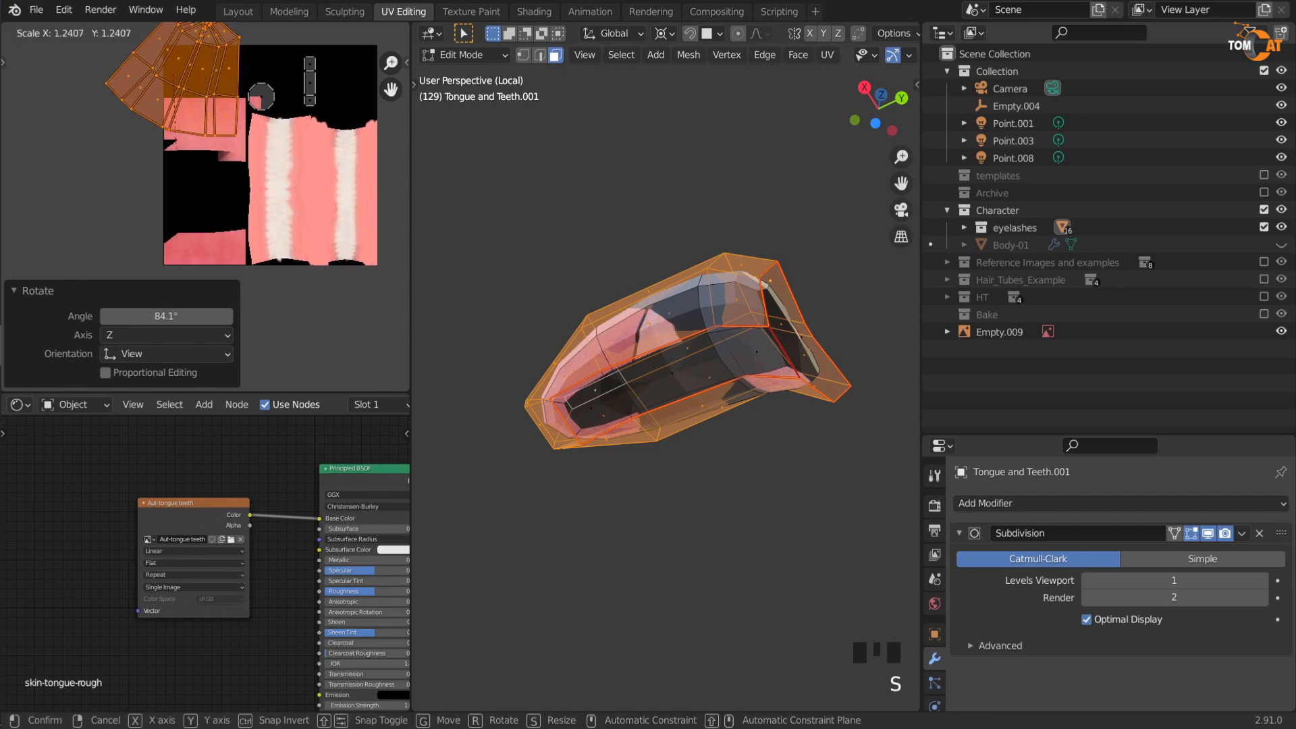
{"action": "left_click", "coordinate": [155, 147]}
Step: Resize the fan-shaped island and move it into the texture's upper-left corner
{"action": "key", "text": "g"}
{"action": "left_click", "coordinate": [139, 143]}
{"action": "key", "text": "s"}
{"action": "left_click", "coordinate": [143, 129]}
{"action": "key", "text": "g"}
{"action": "left_click", "coordinate": [166, 121]}
{"action": "scroll", "coordinate": [181, 106], "scroll_direction": "up", "scroll_amount": 1}
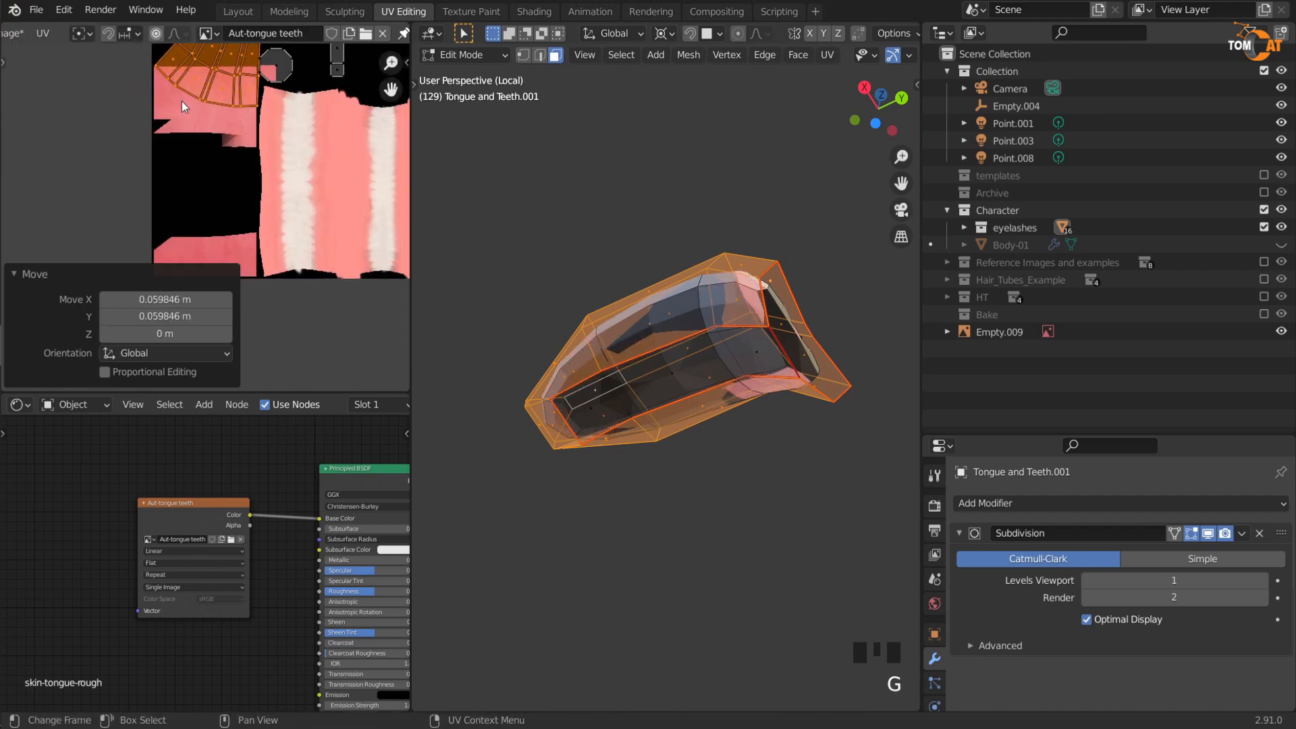
Step: Adjust the fan-shaped island's rotation and position so it stays inside the texture's left and upper borders
{"action": "middle_click_drag", "start_coordinate": [181, 106], "coordinate": [209, 191]}
{"action": "key", "text": "r"}
{"action": "left_click", "coordinate": [119, 127]}
{"action": "key", "text": "g"}
{"action": "left_click", "coordinate": [122, 128]}
{"action": "middle_click_drag", "start_coordinate": [216, 140], "coordinate": [135, 139]}
Step: Move the round end island 0.03 m in X and 0.005 m in Y, and finish editing the tongue mesh
{"action": "left_click", "coordinate": [229, 144]}
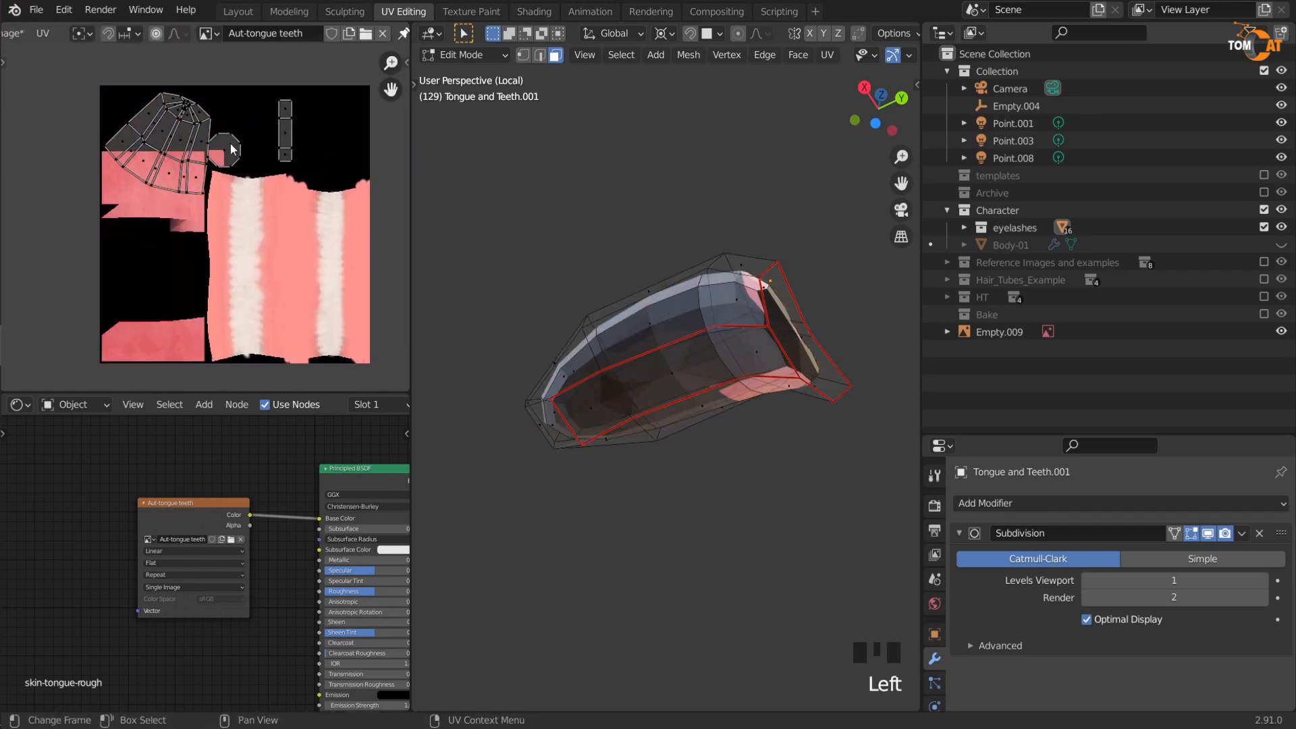
{"action": "key", "text": "l"}
{"action": "key", "text": "g"}
{"action": "left_click", "coordinate": [237, 143]}
{"action": "scroll", "coordinate": [286, 143], "scroll_direction": "up", "scroll_amount": 2}
{"action": "scroll", "coordinate": [284, 133], "scroll_direction": "down", "scroll_amount": 3}
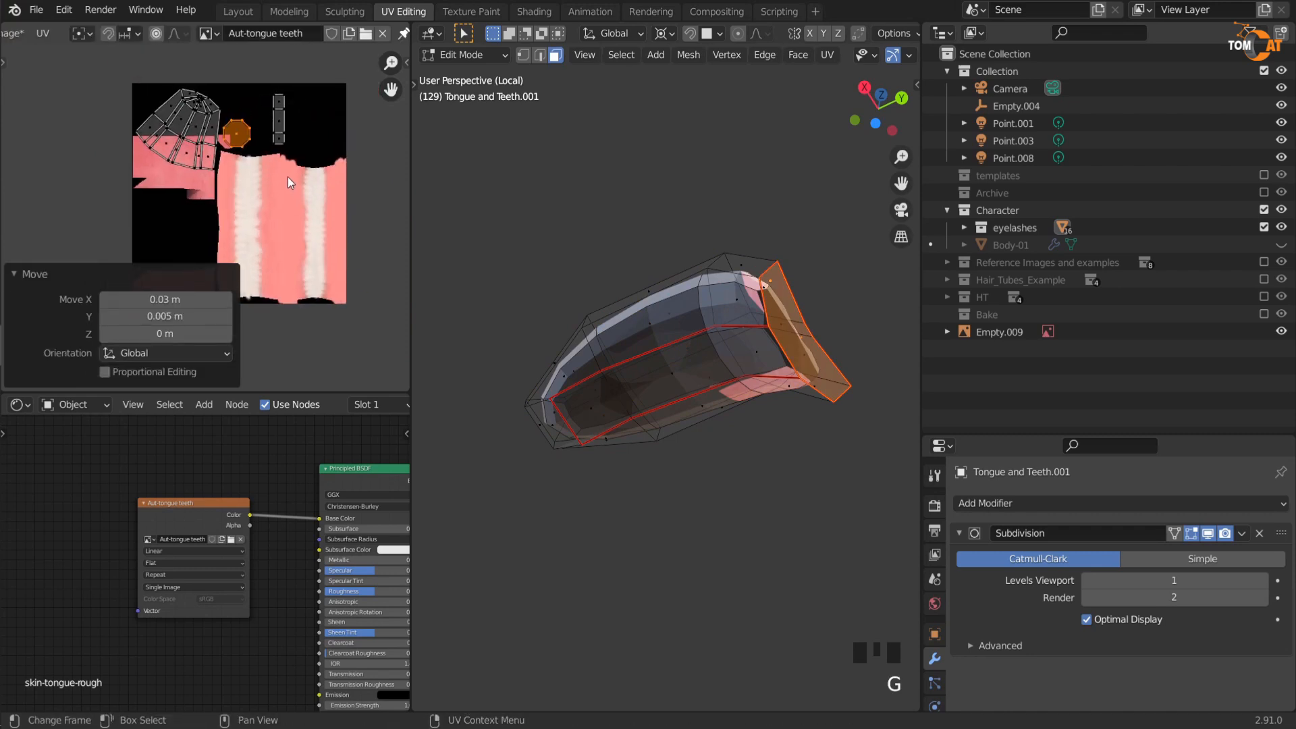
{"action": "key", "text": "Tab"}
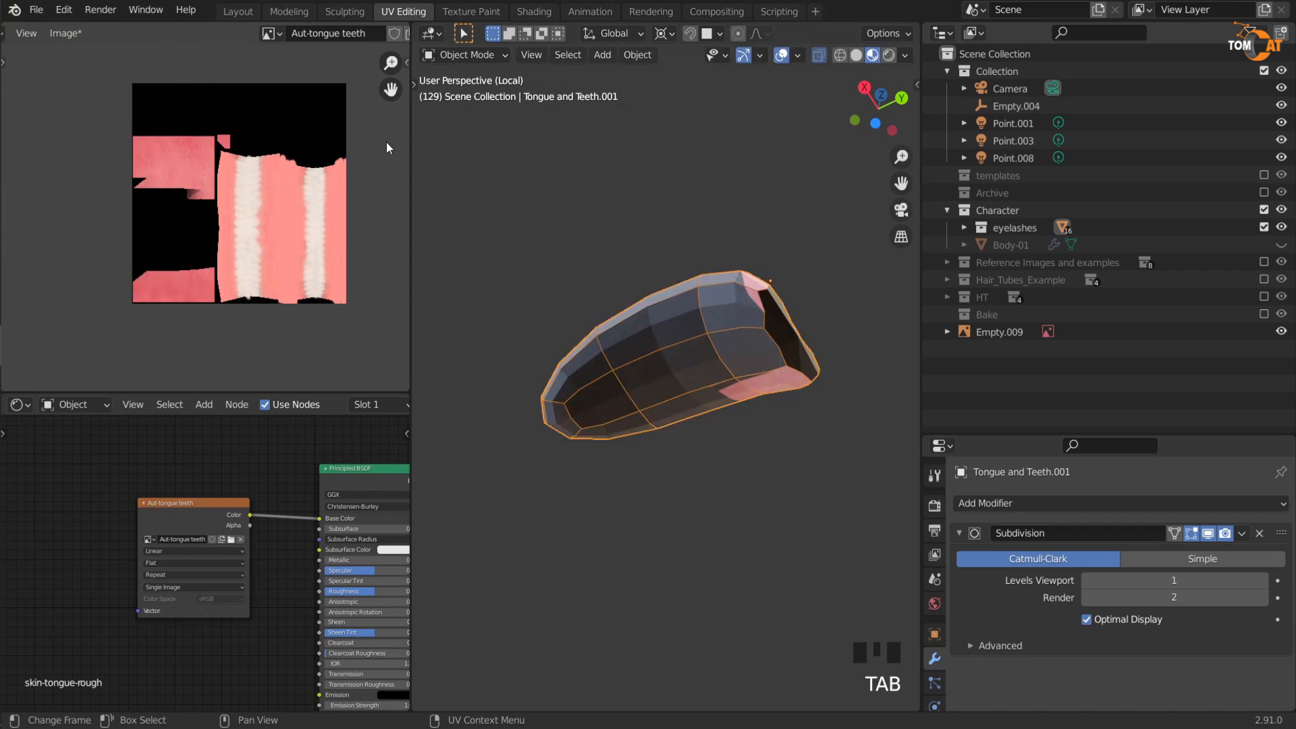
Step: Open the Texture Paint workspace, fit the tongue stencil over the model and paint the tongue's upper surface
{"action": "left_click", "coordinate": [468, 12]}
{"action": "mouse_move", "coordinate": [525, 342]}
{"action": "middle_mouse_down"}
{"action": "mouse_move", "coordinate": [546, 334]}
{"action": "mouse_move", "coordinate": [553, 193]}
{"action": "mouse_move", "coordinate": [620, 249]}
{"action": "mouse_move", "coordinate": [506, 226]}
{"action": "middle_mouse_up"}
{"action": "mouse_move", "coordinate": [518, 309]}
{"action": "middle_mouse_down"}
{"action": "mouse_move", "coordinate": [508, 350]}
{"action": "mouse_move", "coordinate": [573, 313]}
{"action": "mouse_move", "coordinate": [500, 376]}
{"action": "middle_mouse_up"}
{"action": "mouse_move", "coordinate": [492, 382]}
{"action": "left_mouse_down"}
{"action": "mouse_move", "coordinate": [584, 456]}
{"action": "mouse_move", "coordinate": [607, 513]}
{"action": "mouse_move", "coordinate": [604, 423]}
{"action": "mouse_move", "coordinate": [661, 316]}
{"action": "mouse_move", "coordinate": [569, 261]}
{"action": "mouse_move", "coordinate": [570, 388]}
{"action": "mouse_move", "coordinate": [420, 448]}
{"action": "mouse_move", "coordinate": [565, 511]}
{"action": "left_mouse_up"}
{"action": "right_click_drag", "start_coordinate": [566, 511], "coordinate": [425, 155]}
{"action": "middle_click_drag", "start_coordinate": [554, 448], "coordinate": [547, 467]}
{"action": "right_click_drag", "start_coordinate": [448, 373], "coordinate": [609, 423]}
{"action": "mouse_move", "coordinate": [710, 379]}
{"action": "right_mouse_down", "text": "shift"}
{"action": "mouse_move", "coordinate": [672, 382]}
{"action": "mouse_move", "coordinate": [527, 164]}
{"action": "mouse_move", "coordinate": [438, 208]}
{"action": "mouse_move", "coordinate": [440, 195]}
{"action": "right_mouse_up", "text": "shift"}
{"action": "right_click_drag", "start_coordinate": [440, 195], "coordinate": [435, 257]}
{"action": "mouse_move", "coordinate": [530, 475]}
{"action": "left_mouse_down"}
{"action": "mouse_move", "coordinate": [618, 438]}
{"action": "mouse_move", "coordinate": [554, 529]}
{"action": "left_mouse_up"}
Step: Rotate the tongue stencil and set the brush radius to 105 px
{"action": "mouse_move", "coordinate": [0, 207]}
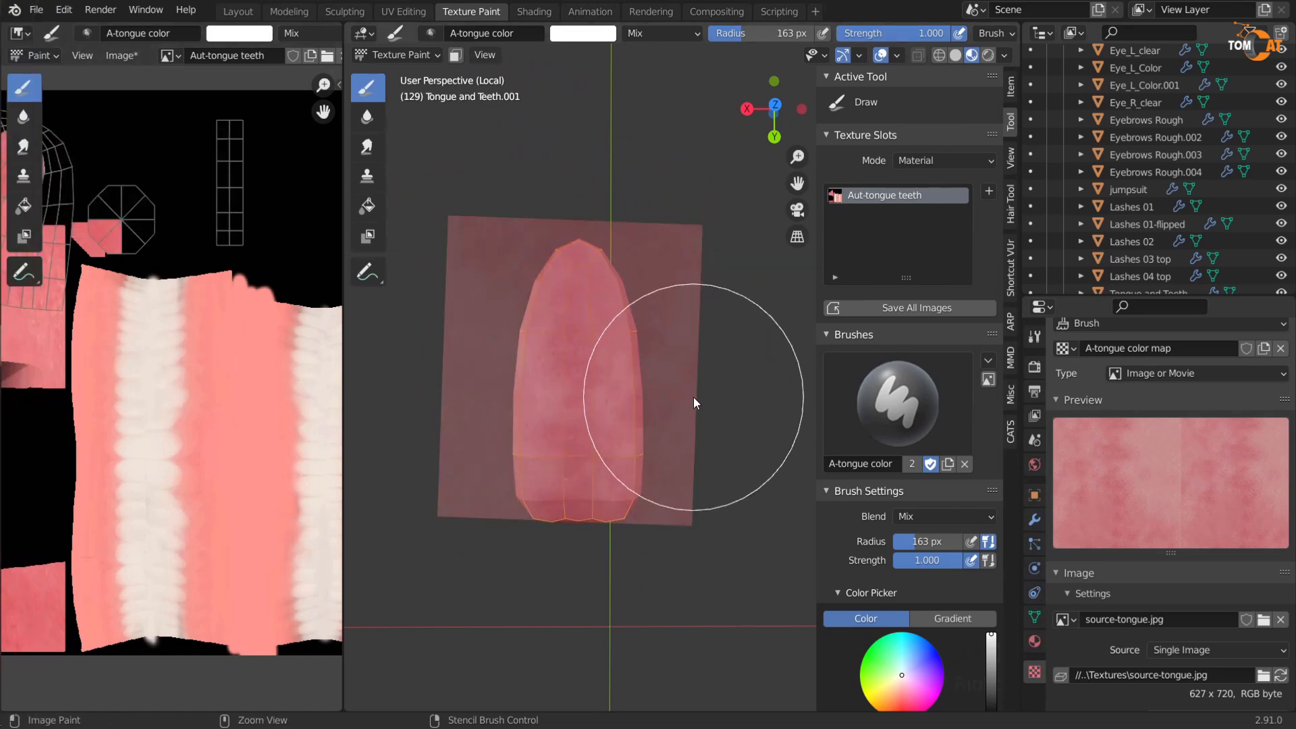
{"action": "right_click_drag", "start_coordinate": [693, 397], "coordinate": [340, 447], "text": "ctrl"}
{"action": "key", "text": "f"}
{"action": "left_click", "coordinate": [587, 216]}
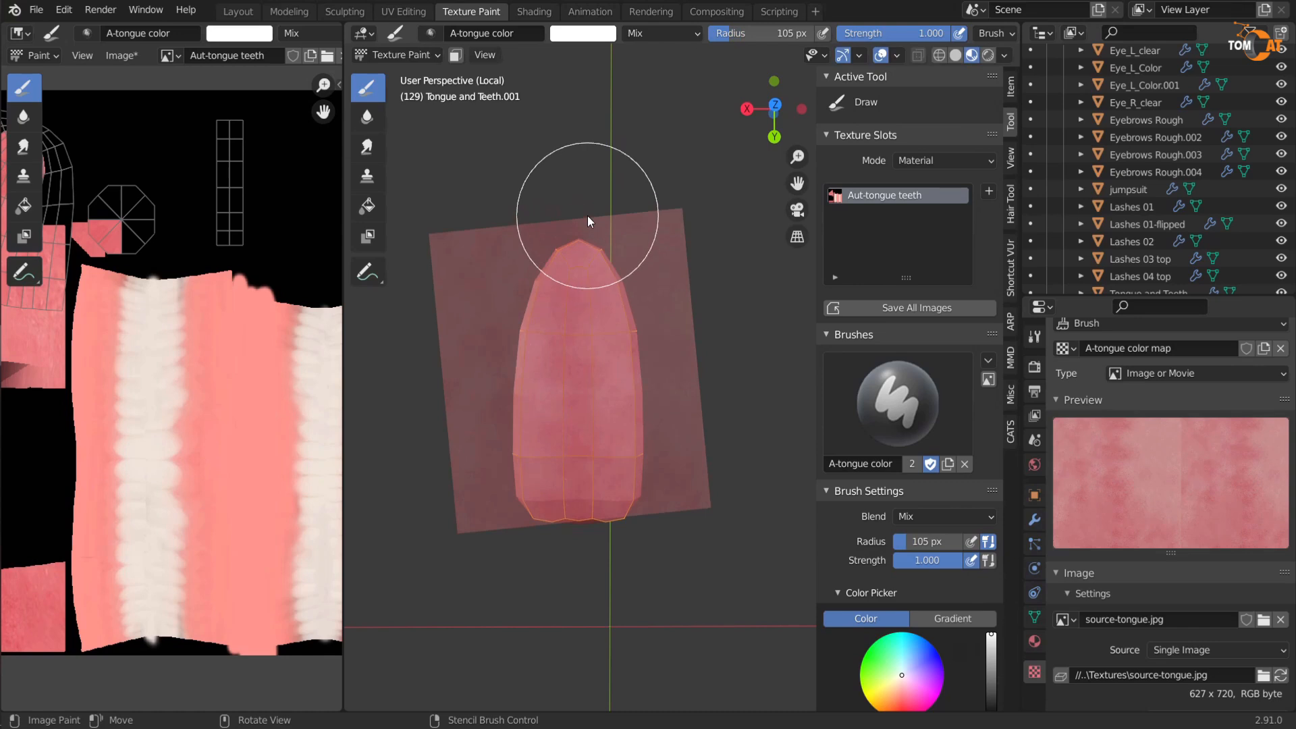
Step: Paint the tongue's underside, rear end and side through the stencil, turning the stencil to match the side view
{"action": "mouse_move", "coordinate": [2, 428]}
{"action": "middle_click_drag", "start_coordinate": [432, 445], "coordinate": [424, 410]}
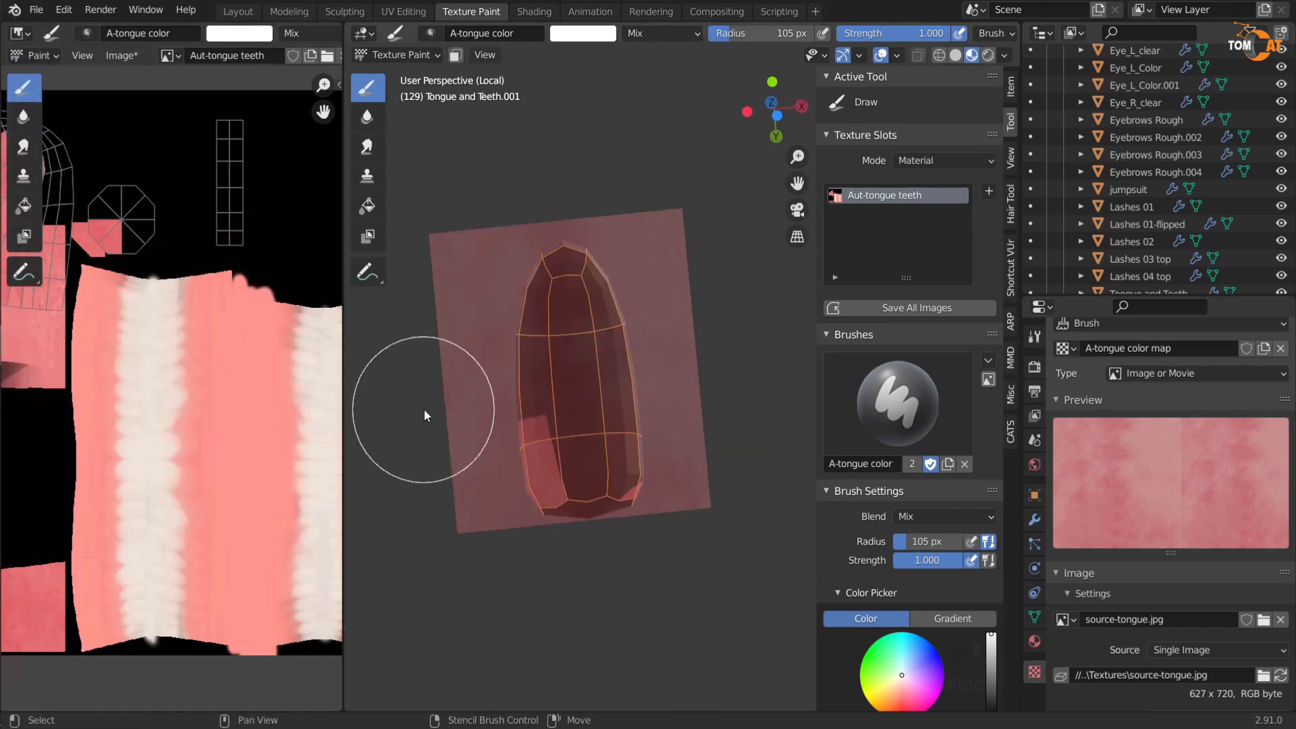
{"action": "mouse_move", "coordinate": [596, 376]}
{"action": "left_mouse_down"}
{"action": "mouse_move", "coordinate": [604, 305]}
{"action": "mouse_move", "coordinate": [537, 378]}
{"action": "left_mouse_up"}
{"action": "mouse_move", "coordinate": [538, 388]}
{"action": "middle_mouse_down"}
{"action": "mouse_move", "coordinate": [534, 464]}
{"action": "mouse_move", "coordinate": [590, 451]}
{"action": "mouse_move", "coordinate": [583, 473]}
{"action": "middle_mouse_up"}
{"action": "left_click_drag", "start_coordinate": [579, 488], "coordinate": [538, 484]}
{"action": "middle_click_drag", "start_coordinate": [537, 484], "coordinate": [607, 479]}
{"action": "right_click_drag", "start_coordinate": [605, 465], "coordinate": [639, 479], "text": "ctrl"}
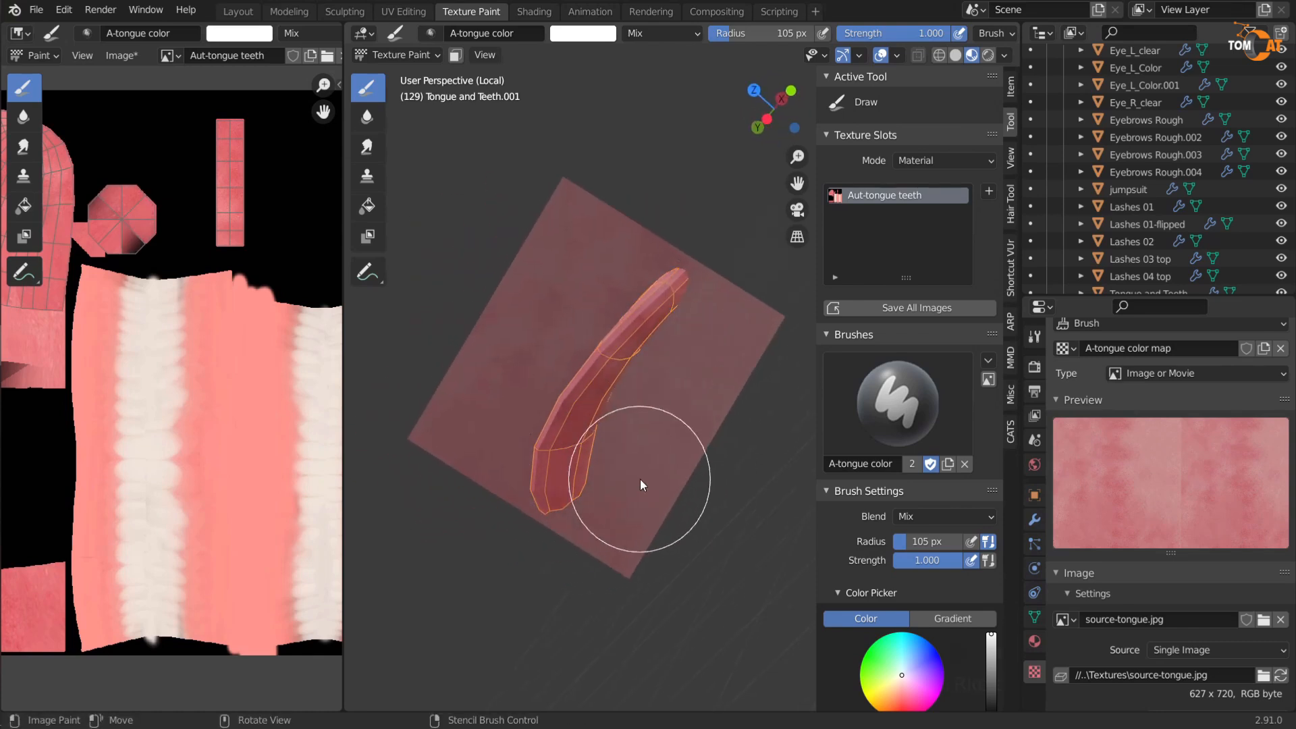
{"action": "middle_click_drag", "start_coordinate": [684, 267], "coordinate": [714, 427]}
Step: Switch the tongue to Object Mode and leave local view so the other character parts are shown
{"action": "middle_click_drag", "start_coordinate": [633, 331], "coordinate": [386, 132]}
{"action": "left_click", "coordinate": [403, 55]}
{"action": "left_click", "coordinate": [406, 70]}
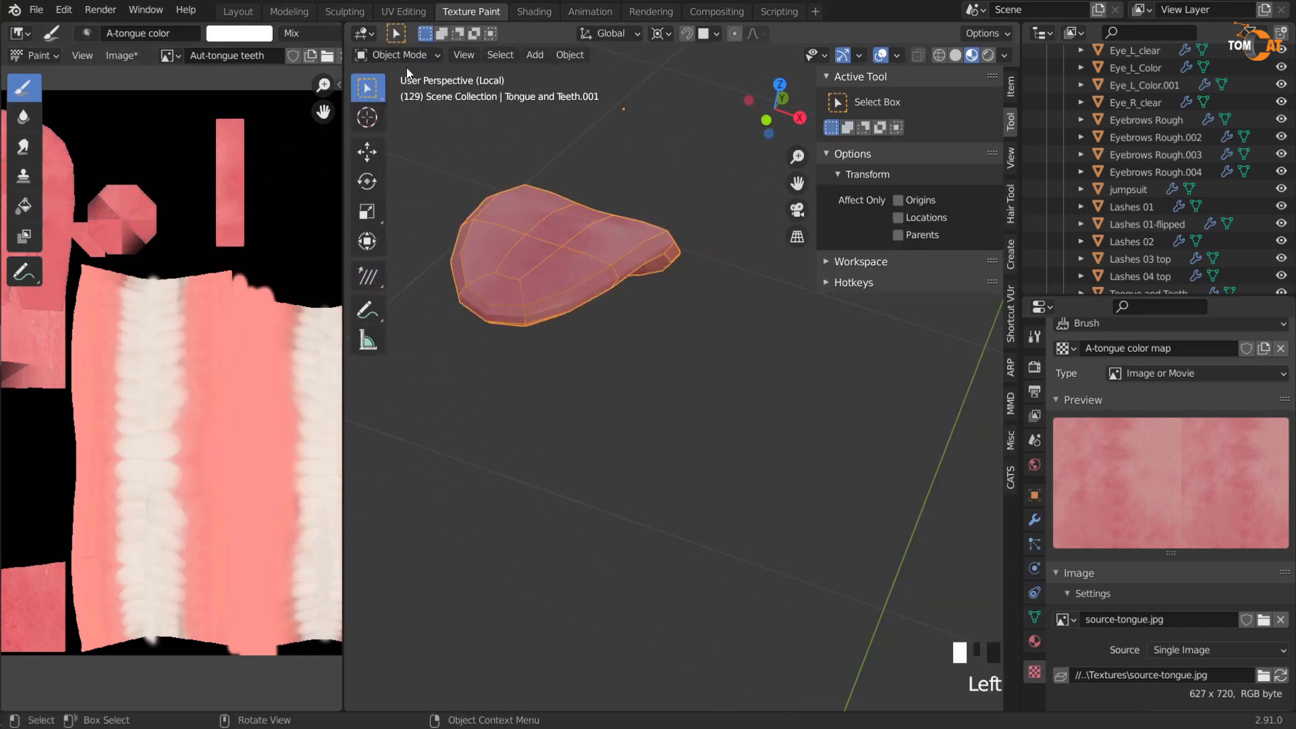
{"action": "middle_click_drag", "start_coordinate": [554, 257], "coordinate": [550, 410]}
{"action": "key", "text": "shift+alt+z"}
{"action": "scroll", "coordinate": [505, 377], "scroll_direction": "down", "scroll_amount": 3}
{"action": "key", "text": "KP_Divide"}
{"action": "key", "text": "shift+alt+z"}
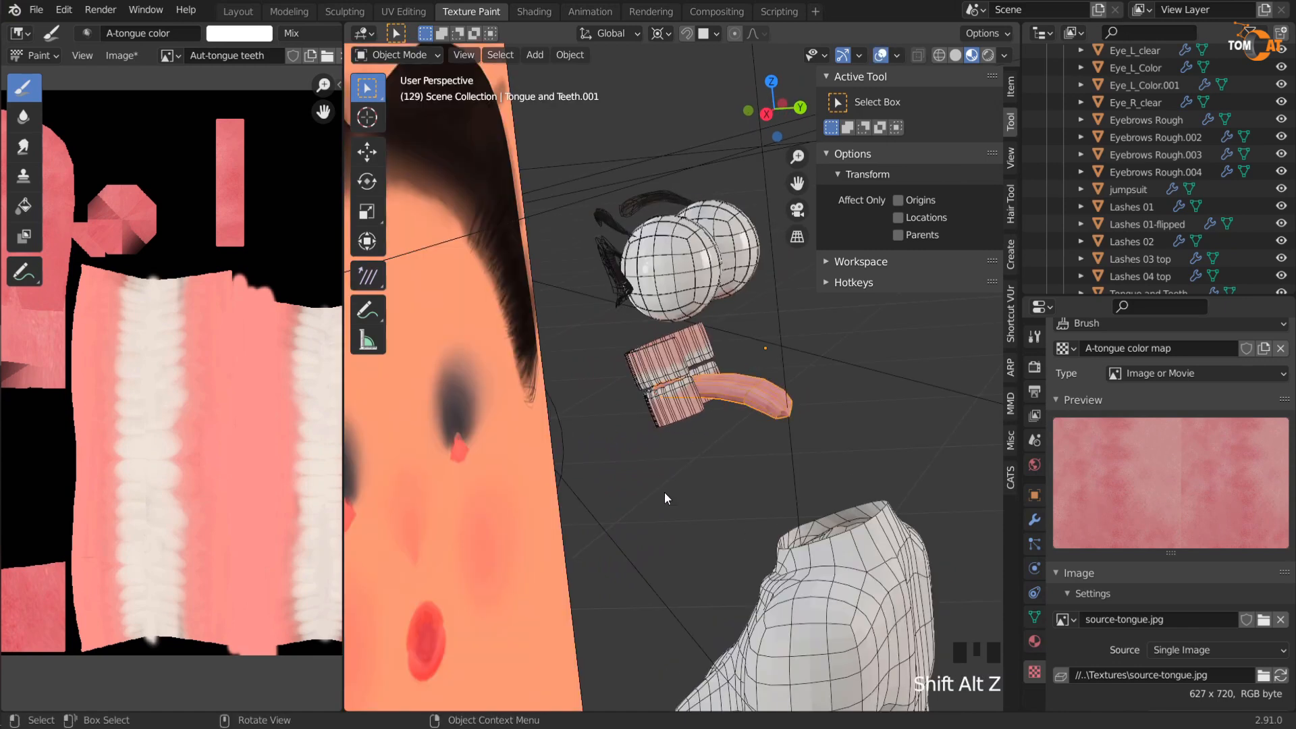
{"action": "left_click", "coordinate": [672, 436]}
{"action": "left_click", "coordinate": [670, 403]}
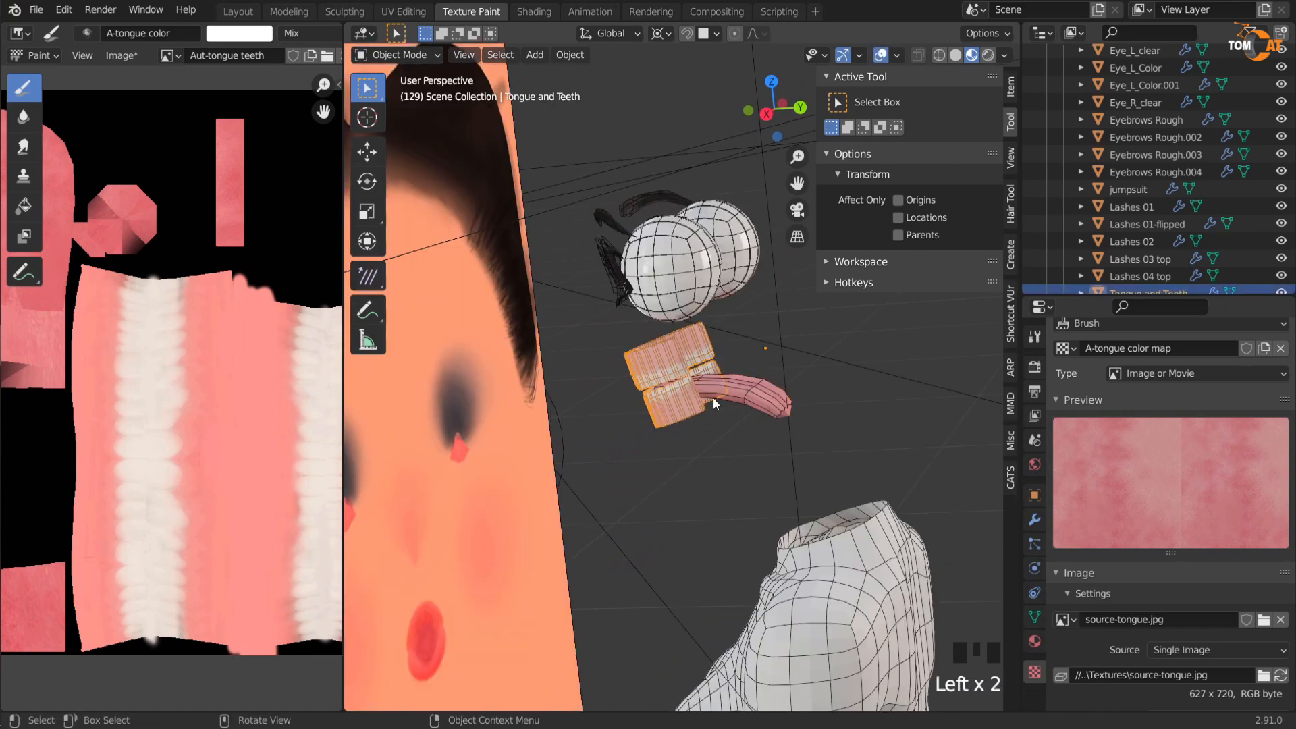
{"action": "double_click", "coordinate": [742, 430]}
{"action": "left_click", "coordinate": [687, 420], "text": "shift"}
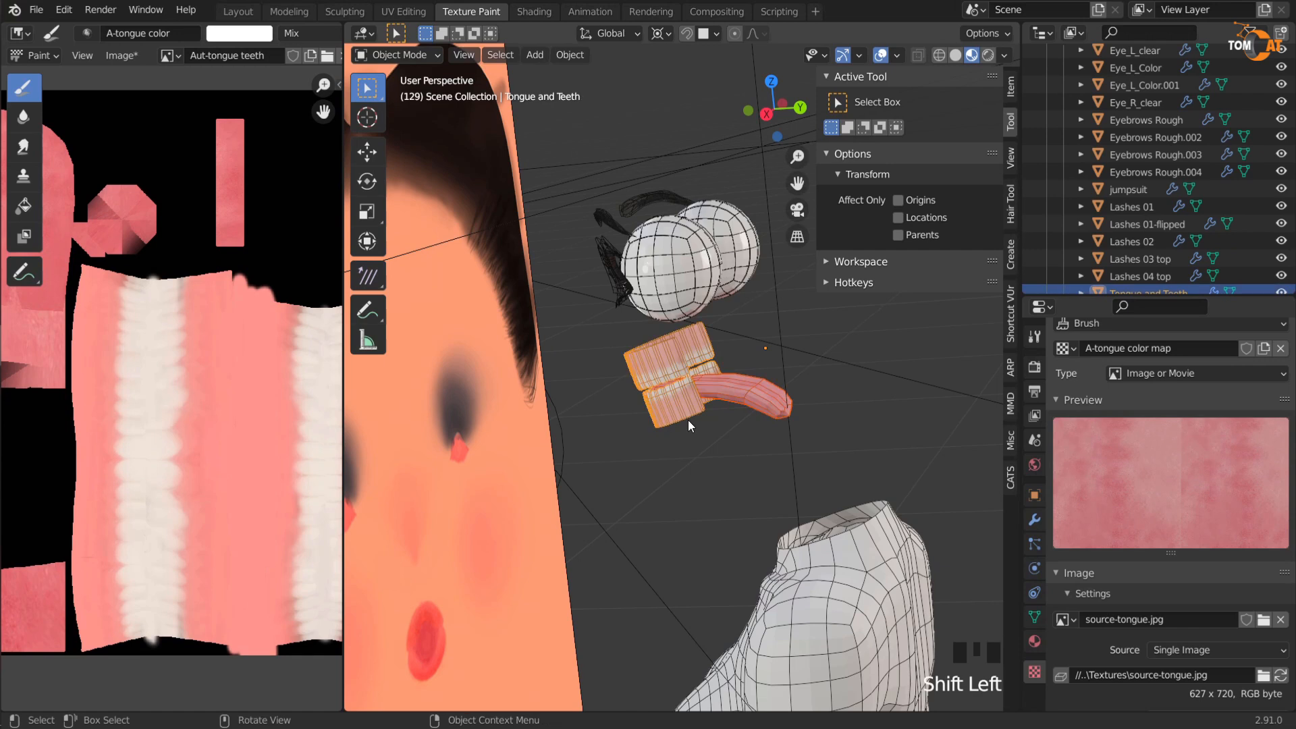
{"action": "left_click", "coordinate": [726, 467]}
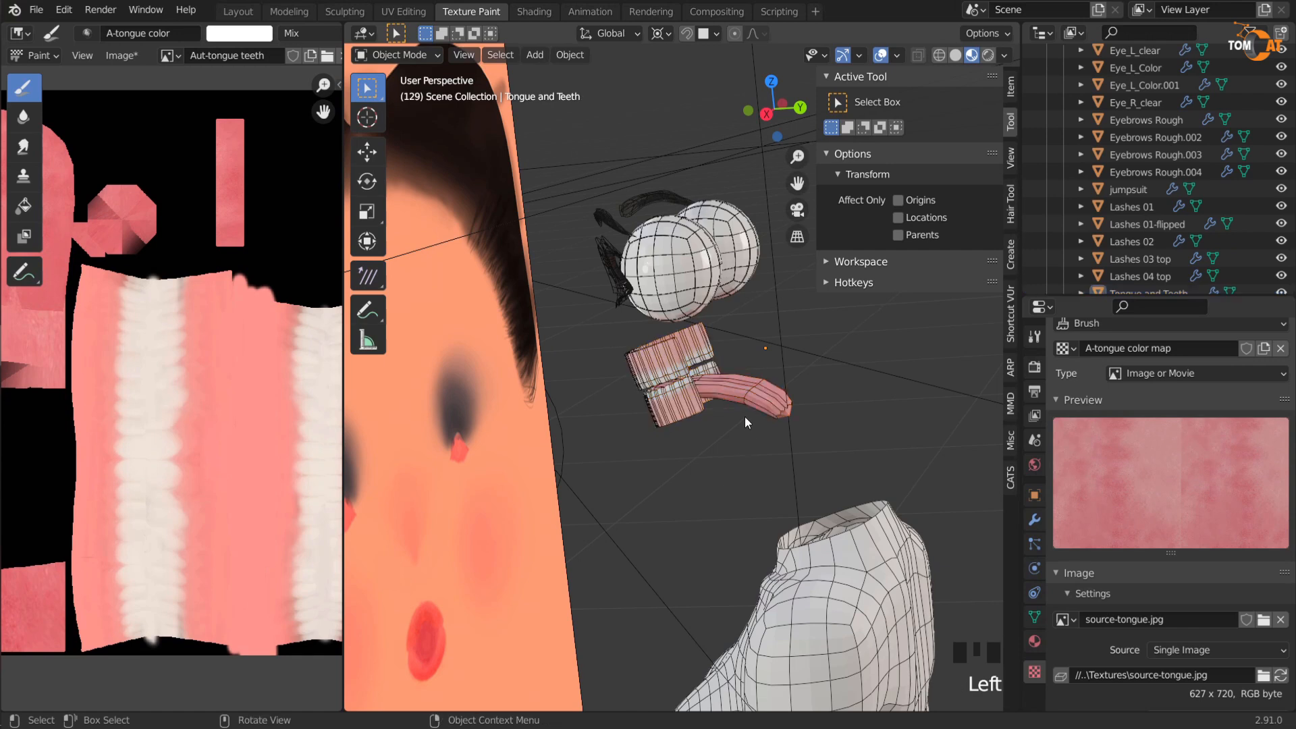
Step: Check the teeth object's modifiers and join the tongue into the teeth object
{"action": "left_click", "coordinate": [1034, 520]}
{"action": "double_click", "coordinate": [674, 402]}
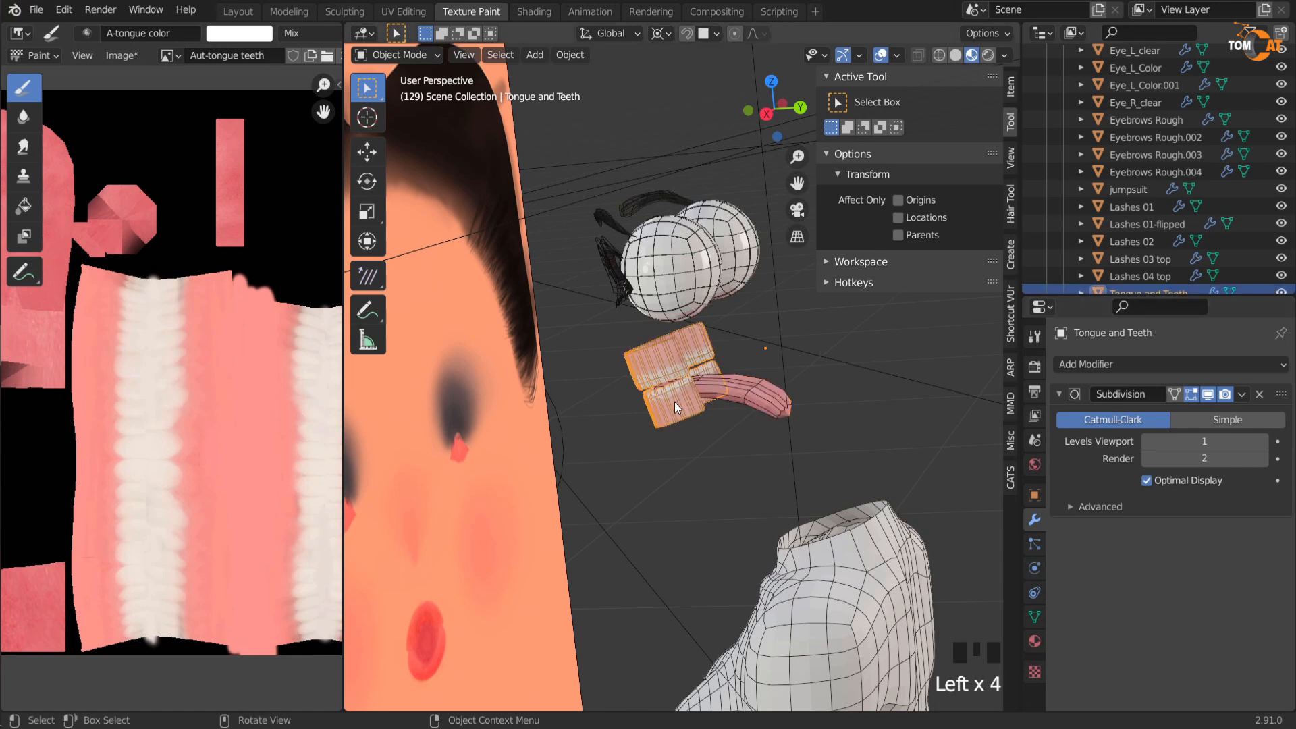
{"action": "left_click", "coordinate": [718, 421]}
{"action": "left_click", "coordinate": [703, 410]}
{"action": "left_click", "coordinate": [697, 421], "text": "shift"}
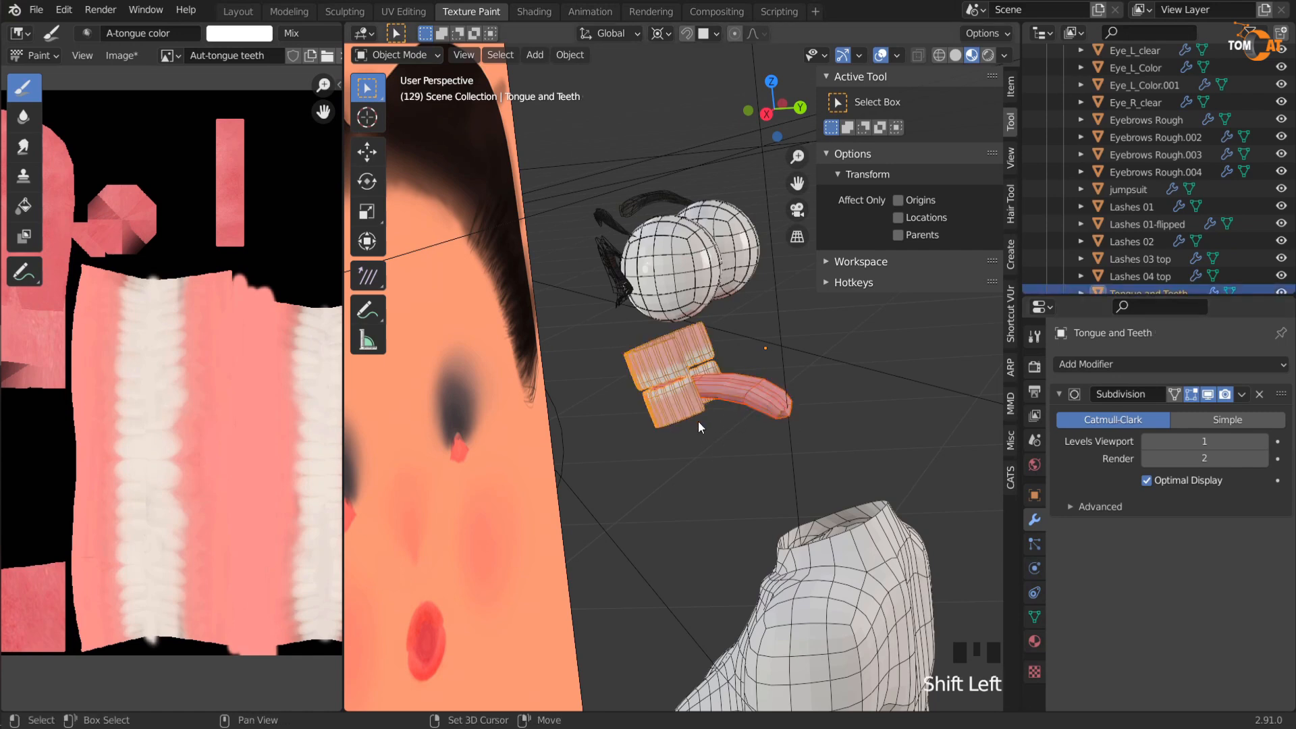
{"action": "key", "text": "ctrl+j"}
Step: Unhide the character's body around the eyes, teeth and tongue
{"action": "middle_click_drag", "start_coordinate": [715, 489], "coordinate": [743, 516]}
{"action": "scroll", "coordinate": [732, 486], "scroll_direction": "down", "scroll_amount": 2}
{"action": "middle_click_drag", "start_coordinate": [721, 472], "coordinate": [776, 423]}
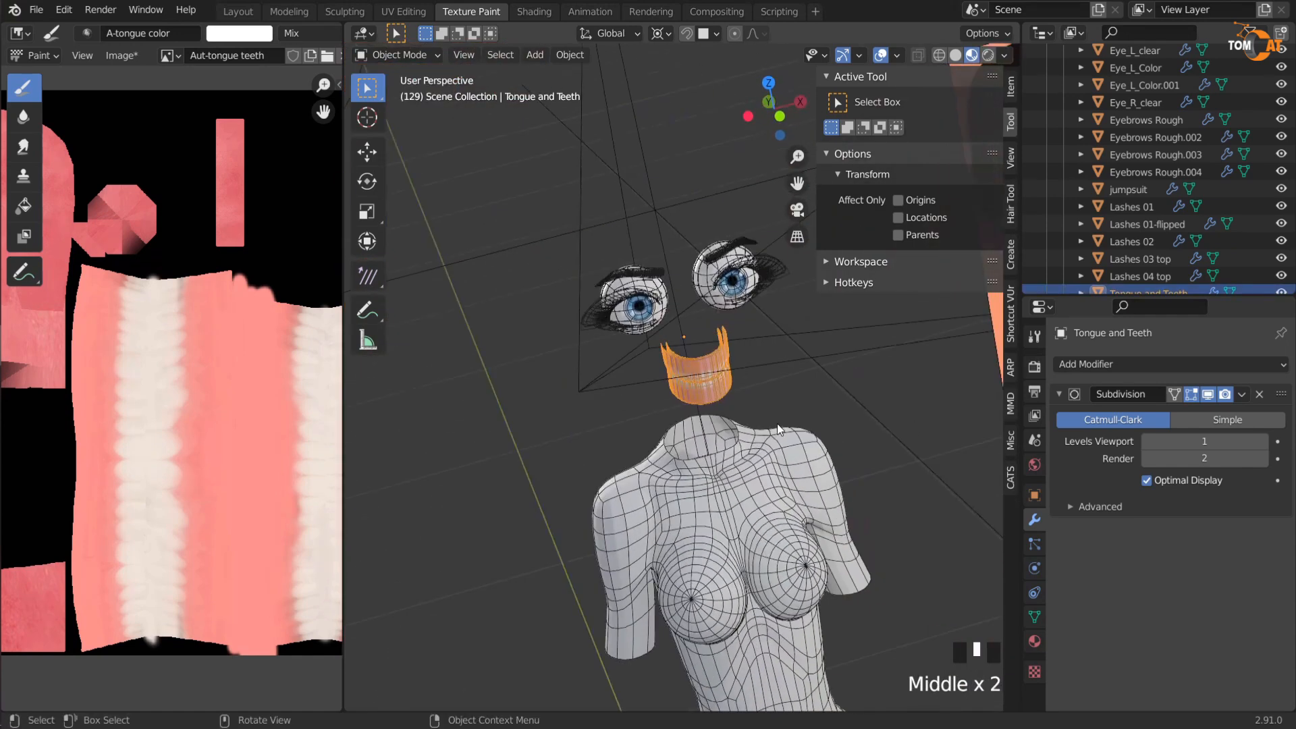
{"action": "key", "text": "alt+h"}
{"action": "middle_click_drag", "start_coordinate": [603, 453], "coordinate": [733, 416]}
{"action": "scroll", "coordinate": [557, 405], "scroll_direction": "up", "scroll_amount": 1}
{"action": "scroll", "coordinate": [657, 448], "scroll_direction": "down", "scroll_amount": 3}
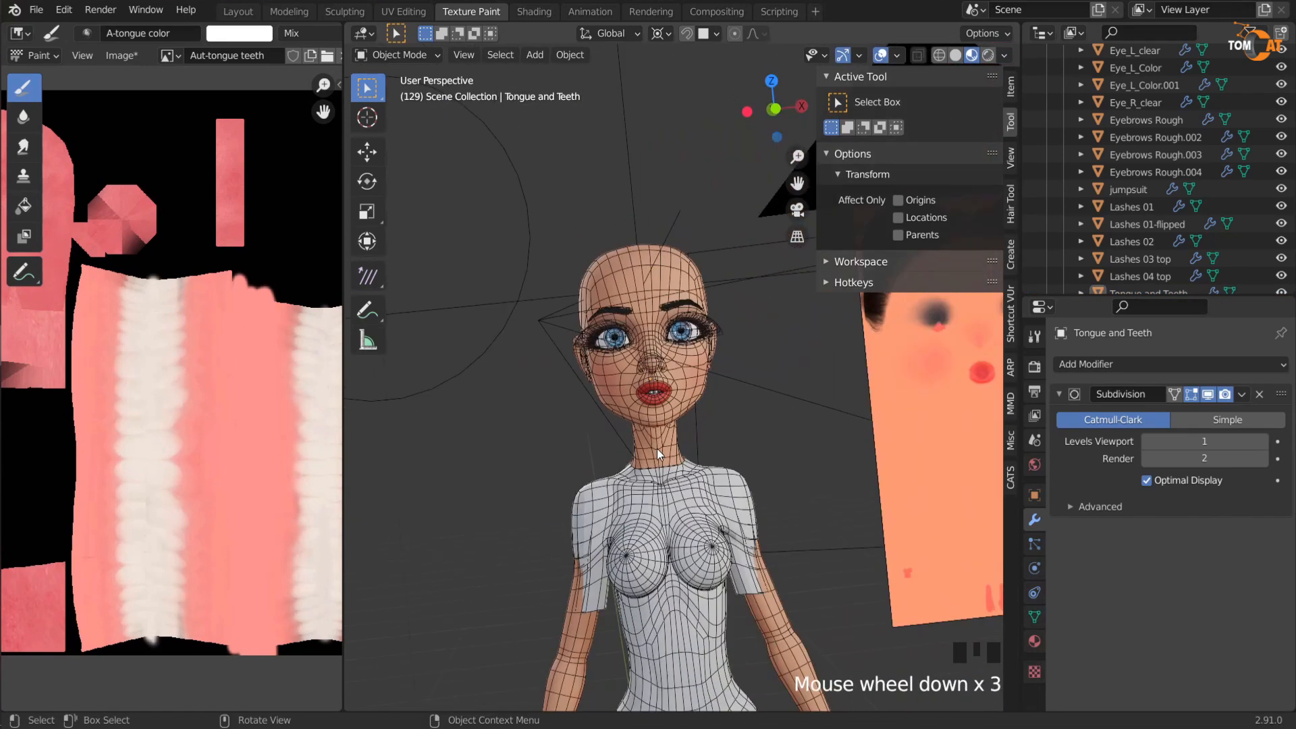
Step: Examine the character's face and the teeth and tongue inside the open mouth with the overlays hidden
{"action": "scroll", "coordinate": [578, 489], "scroll_direction": "up", "scroll_amount": 2}
{"action": "middle_click_drag", "start_coordinate": [578, 488], "coordinate": [507, 417]}
{"action": "scroll", "coordinate": [568, 414], "scroll_direction": "up", "scroll_amount": 2}
{"action": "scroll", "coordinate": [711, 379], "scroll_direction": "down", "scroll_amount": 3}
{"action": "middle_click_drag", "start_coordinate": [850, 431], "coordinate": [597, 343]}
{"action": "scroll", "coordinate": [670, 438], "scroll_direction": "down", "scroll_amount": 2}
{"action": "scroll", "coordinate": [670, 432], "scroll_direction": "down", "scroll_amount": 3}
{"action": "scroll", "coordinate": [675, 436], "scroll_direction": "up", "scroll_amount": 7}
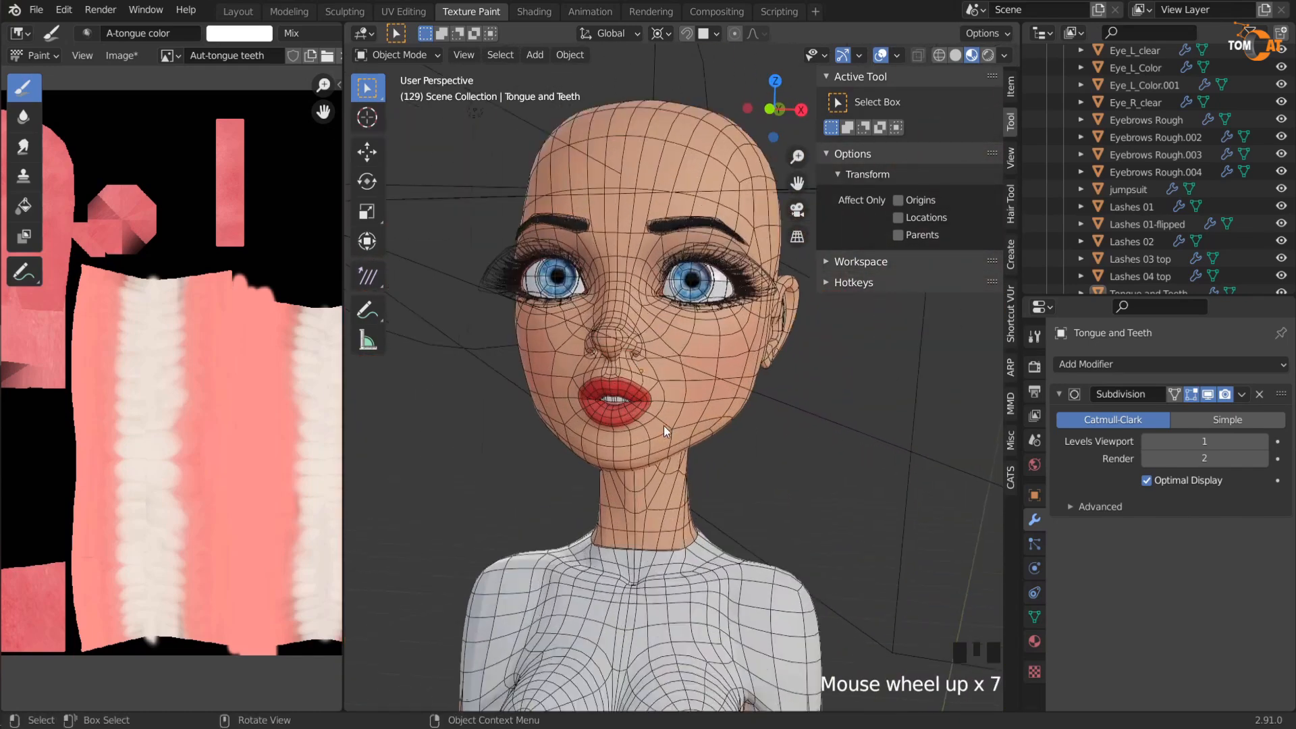
{"action": "middle_click", "coordinate": [652, 409]}
{"action": "scroll", "coordinate": [613, 427], "scroll_direction": "up", "scroll_amount": 5}
{"action": "middle_click_drag", "start_coordinate": [602, 410], "coordinate": [578, 382]}
{"action": "scroll", "coordinate": [579, 385], "scroll_direction": "down", "scroll_amount": 5}
{"action": "middle_click_drag", "start_coordinate": [582, 490], "coordinate": [531, 467]}
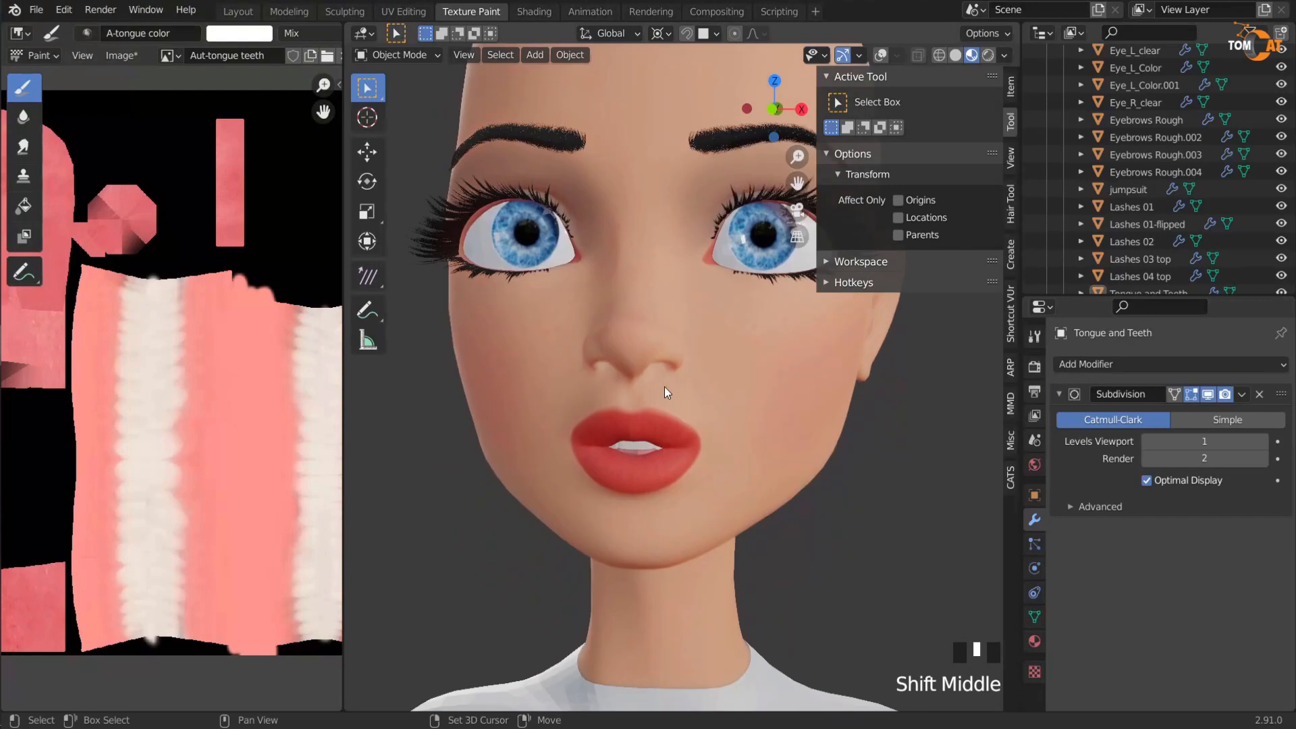
{"action": "scroll", "coordinate": [585, 392], "scroll_direction": "up", "scroll_amount": 3}
{"action": "scroll", "coordinate": [594, 459], "scroll_direction": "up", "scroll_amount": 1}
{"action": "scroll", "coordinate": [618, 451], "scroll_direction": "up", "scroll_amount": 2}
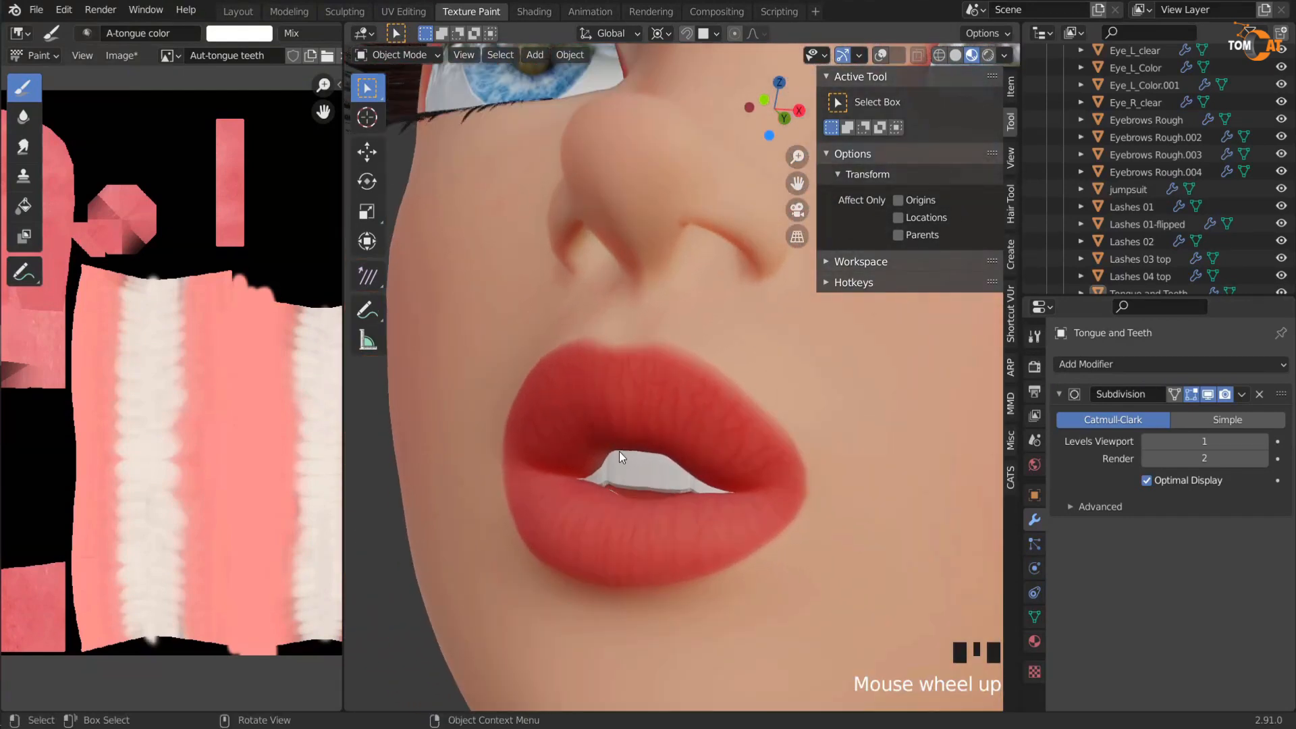
{"action": "middle_click_drag", "start_coordinate": [618, 451], "coordinate": [583, 472]}
{"action": "scroll", "coordinate": [722, 436], "scroll_direction": "up", "scroll_amount": 2}
{"action": "middle_click_drag", "start_coordinate": [722, 436], "coordinate": [670, 424]}
Step: Bring back the overlays, select the character's body and switch it to Texture Paint mode
{"action": "key", "text": "shift+alt+z"}
{"action": "left_click", "coordinate": [529, 249]}
{"action": "left_click", "coordinate": [392, 54]}
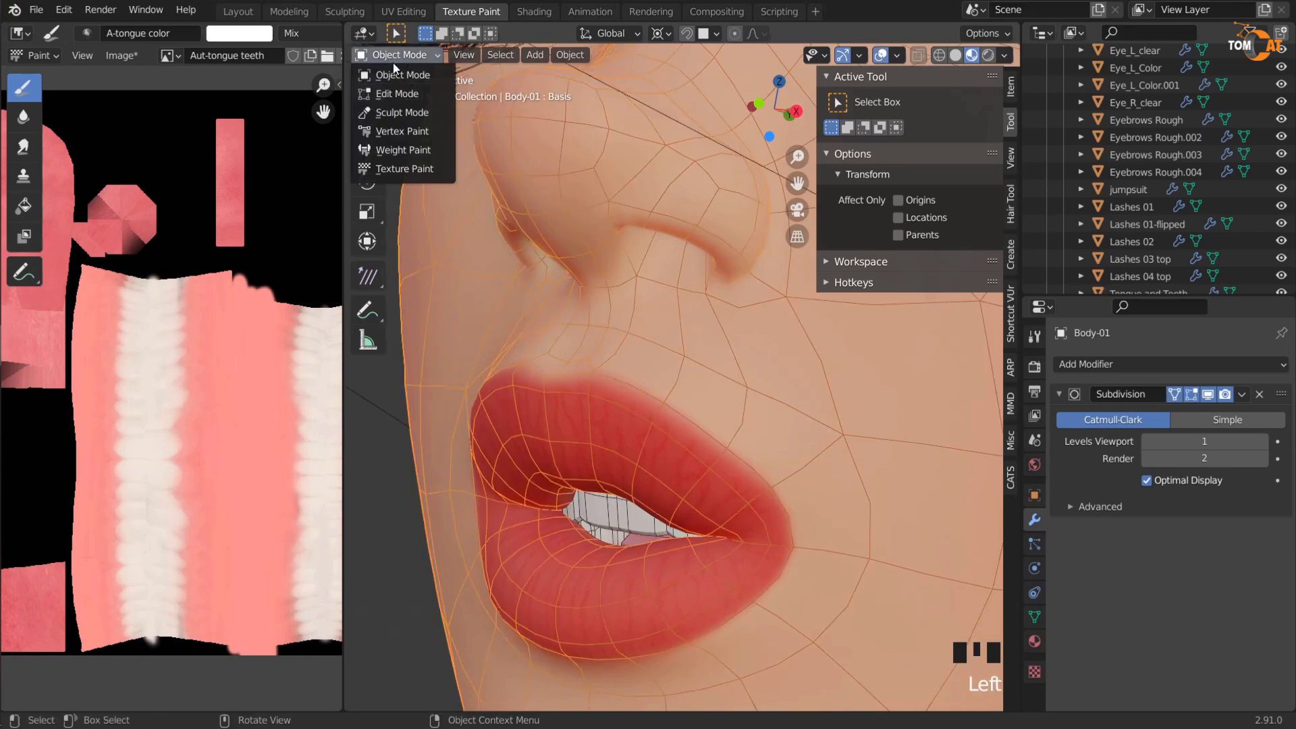
{"action": "left_click", "coordinate": [402, 169]}
{"action": "scroll", "coordinate": [608, 329], "scroll_direction": "down", "scroll_amount": 3}
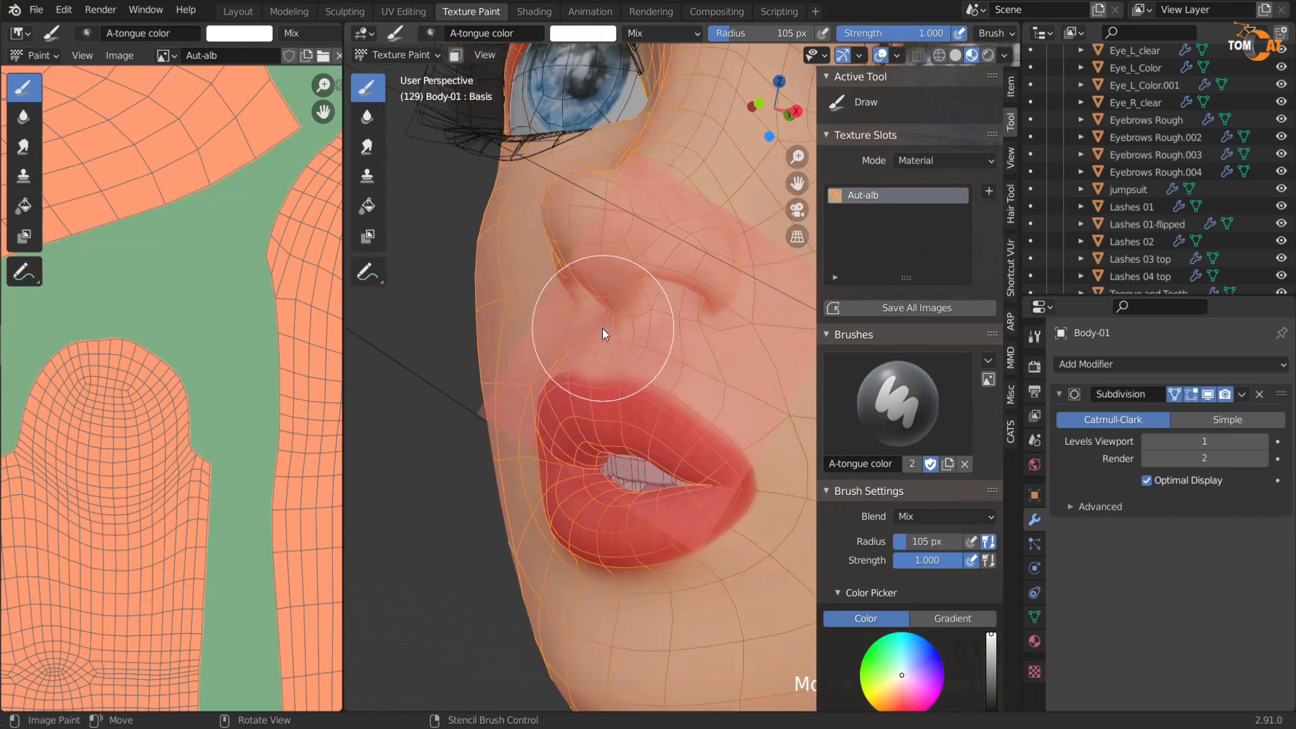
Step: Choose the A-soft brush for painting and widen the 3D viewport by narrowing the image editor
{"action": "left_click", "coordinate": [874, 405]}
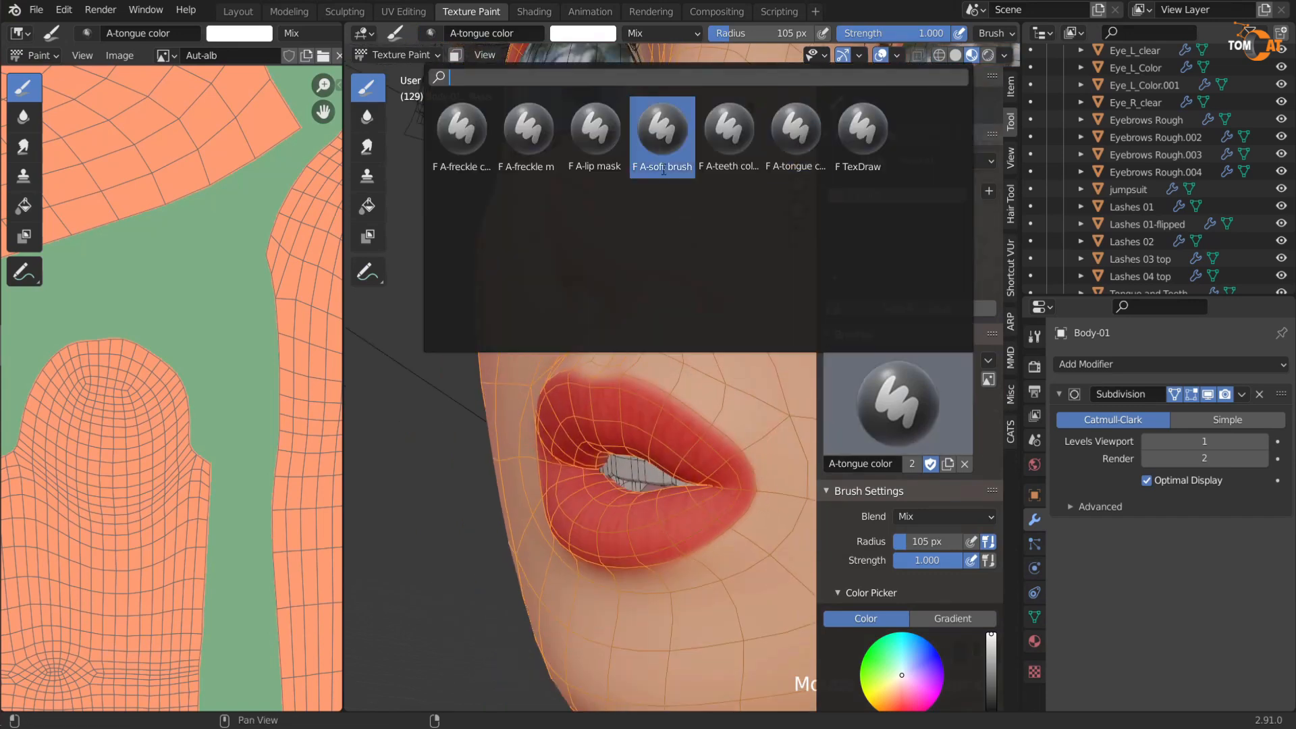
{"action": "left_click", "coordinate": [662, 132]}
{"action": "scroll", "coordinate": [557, 375], "scroll_direction": "up", "scroll_amount": 2}
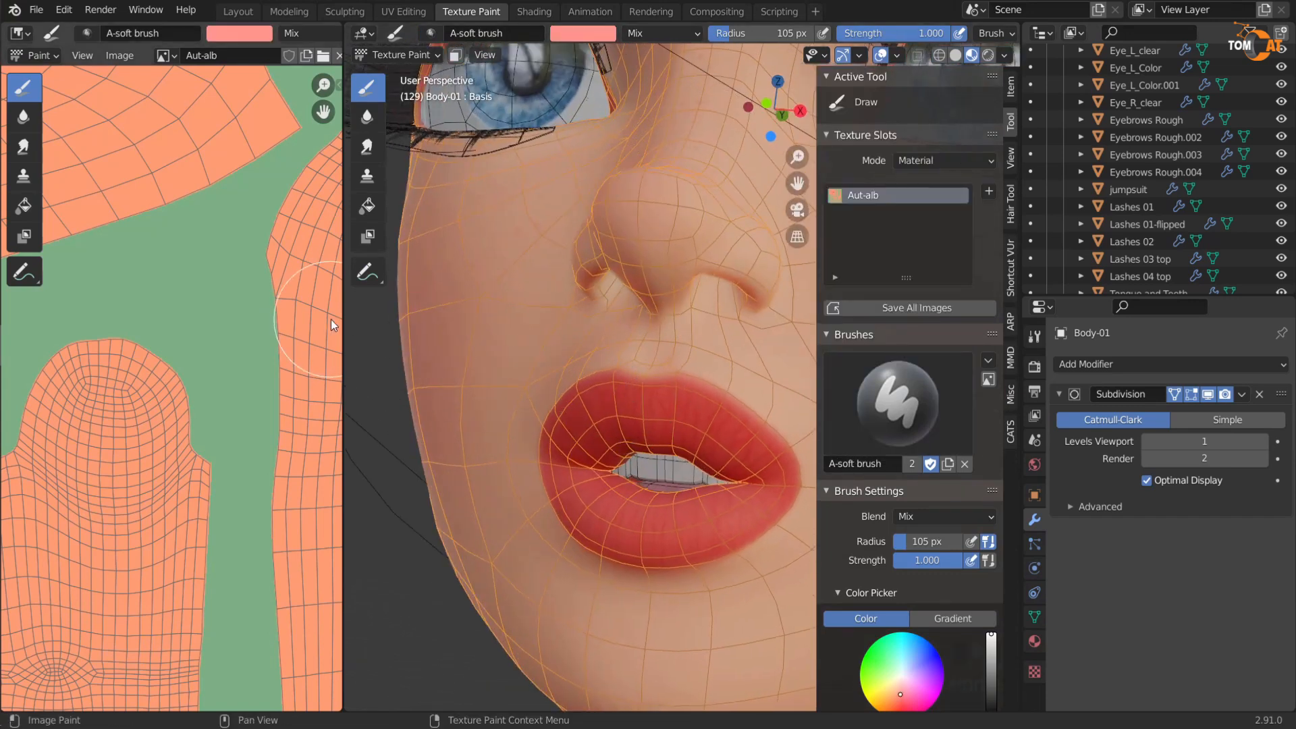
{"action": "left_click_drag", "start_coordinate": [344, 319], "coordinate": [87, 321]}
Step: Check the brush's stroke, falloff and mirror settings, and set the brush radius to 37 px
{"action": "middle_click_drag", "start_coordinate": [485, 379], "coordinate": [373, 331], "text": "shift"}
{"action": "scroll", "coordinate": [945, 516], "scroll_direction": "down", "scroll_amount": 15}
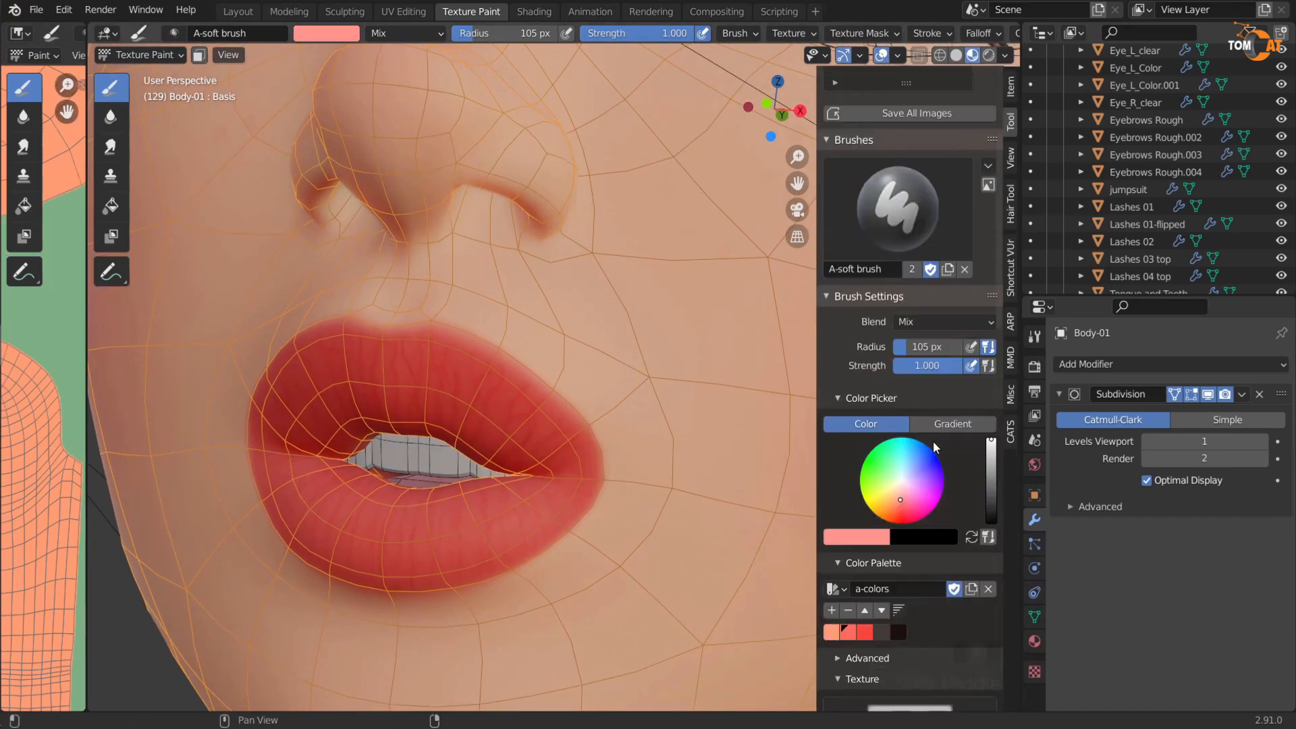
{"action": "scroll", "coordinate": [912, 609], "scroll_direction": "down", "scroll_amount": 7}
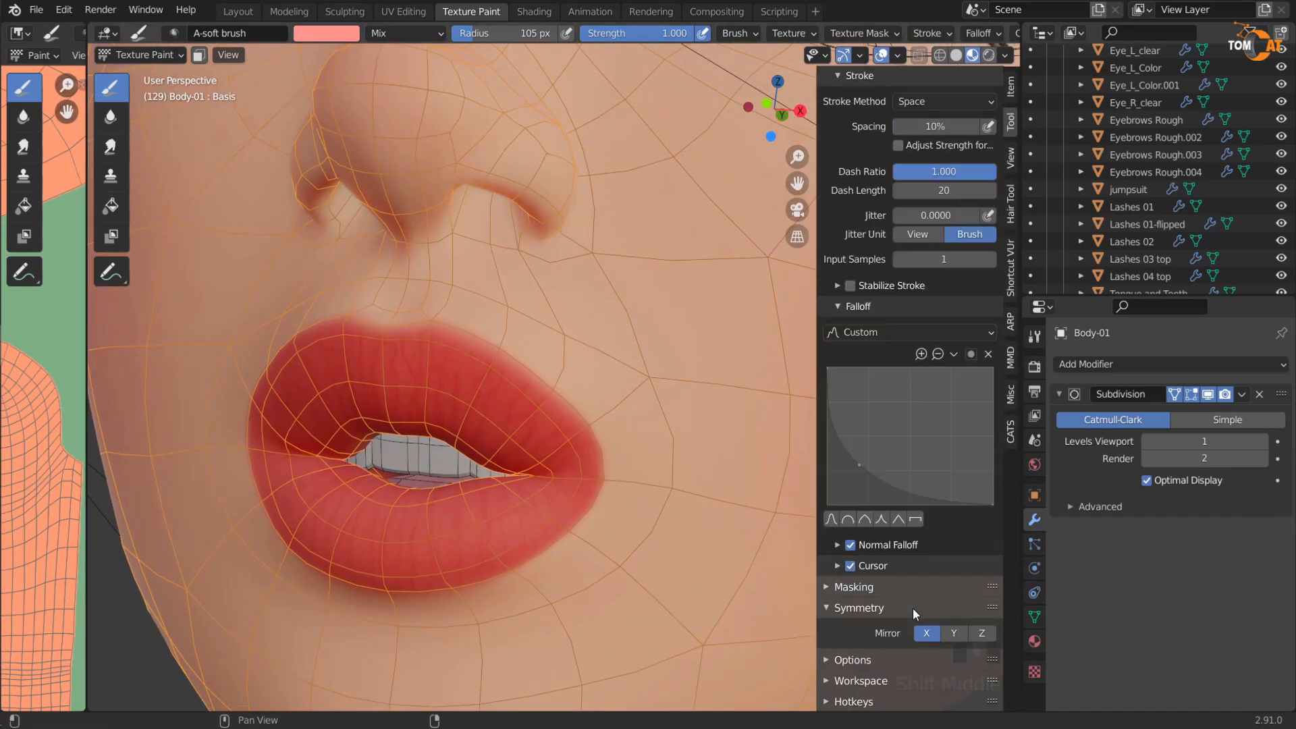
{"action": "key", "text": "f"}
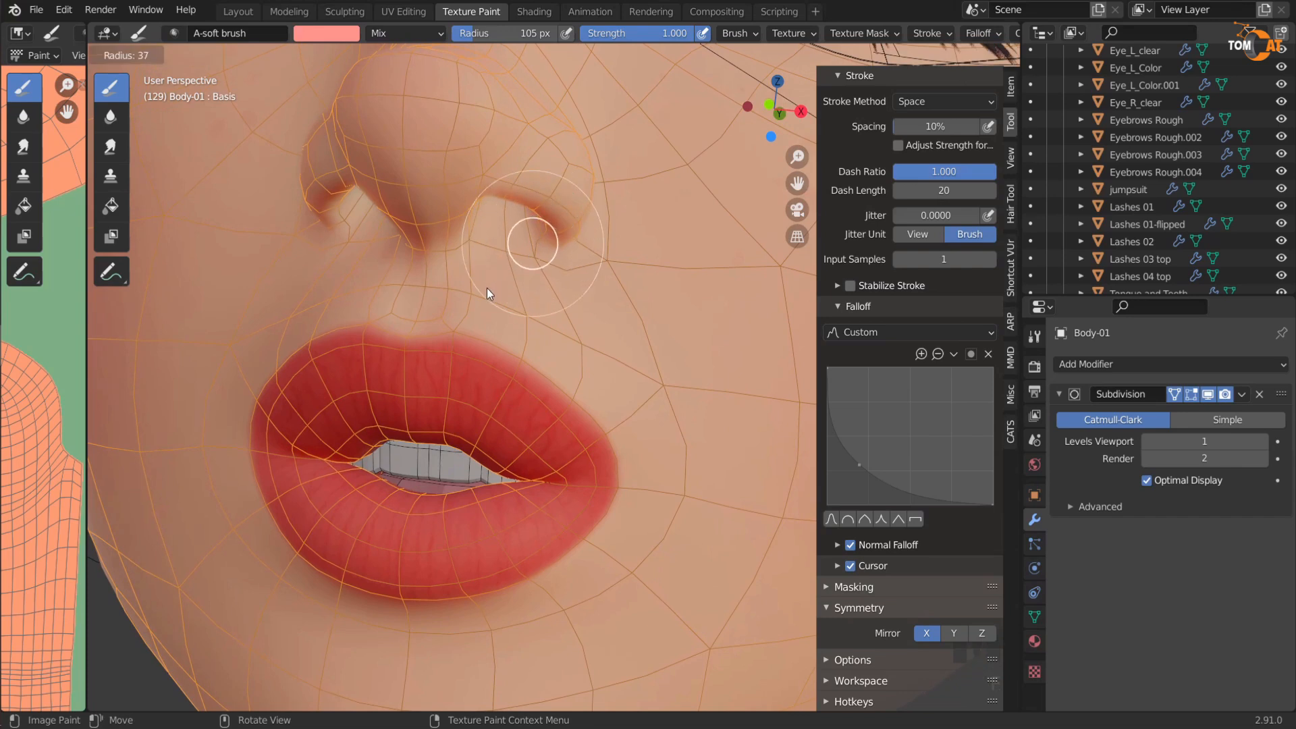
{"action": "left_click", "coordinate": [483, 286]}
Step: Examine the lips' painted outline from several distances and angles, with the overlays hidden and shown
{"action": "key", "text": "alt+shift+z"}
{"action": "scroll", "coordinate": [445, 310], "scroll_direction": "down", "scroll_amount": 1}
{"action": "mouse_move", "coordinate": [445, 310]}
{"action": "middle_mouse_down"}
{"action": "mouse_move", "coordinate": [456, 367]}
{"action": "mouse_move", "coordinate": [535, 300]}
{"action": "mouse_move", "coordinate": [521, 328]}
{"action": "middle_mouse_up"}
{"action": "scroll", "coordinate": [456, 367], "scroll_direction": "down", "scroll_amount": 1}
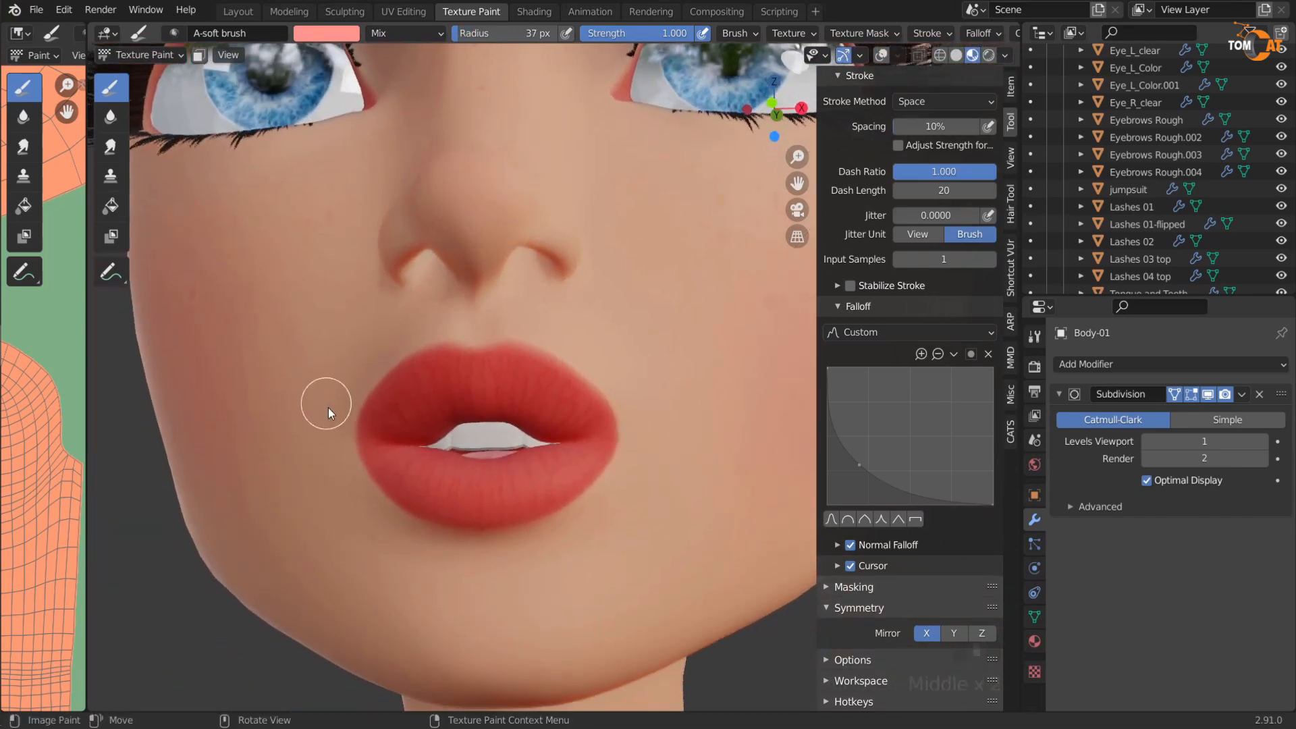
{"action": "scroll", "coordinate": [510, 432], "scroll_direction": "up", "scroll_amount": 2}
{"action": "key", "text": "alt+shift+z"}
{"action": "scroll", "coordinate": [505, 428], "scroll_direction": "up", "scroll_amount": 2}
{"action": "middle_click_drag", "start_coordinate": [505, 427], "coordinate": [493, 452]}
{"action": "scroll", "coordinate": [508, 465], "scroll_direction": "up", "scroll_amount": 1}
{"action": "scroll", "coordinate": [493, 447], "scroll_direction": "down", "scroll_amount": 9}
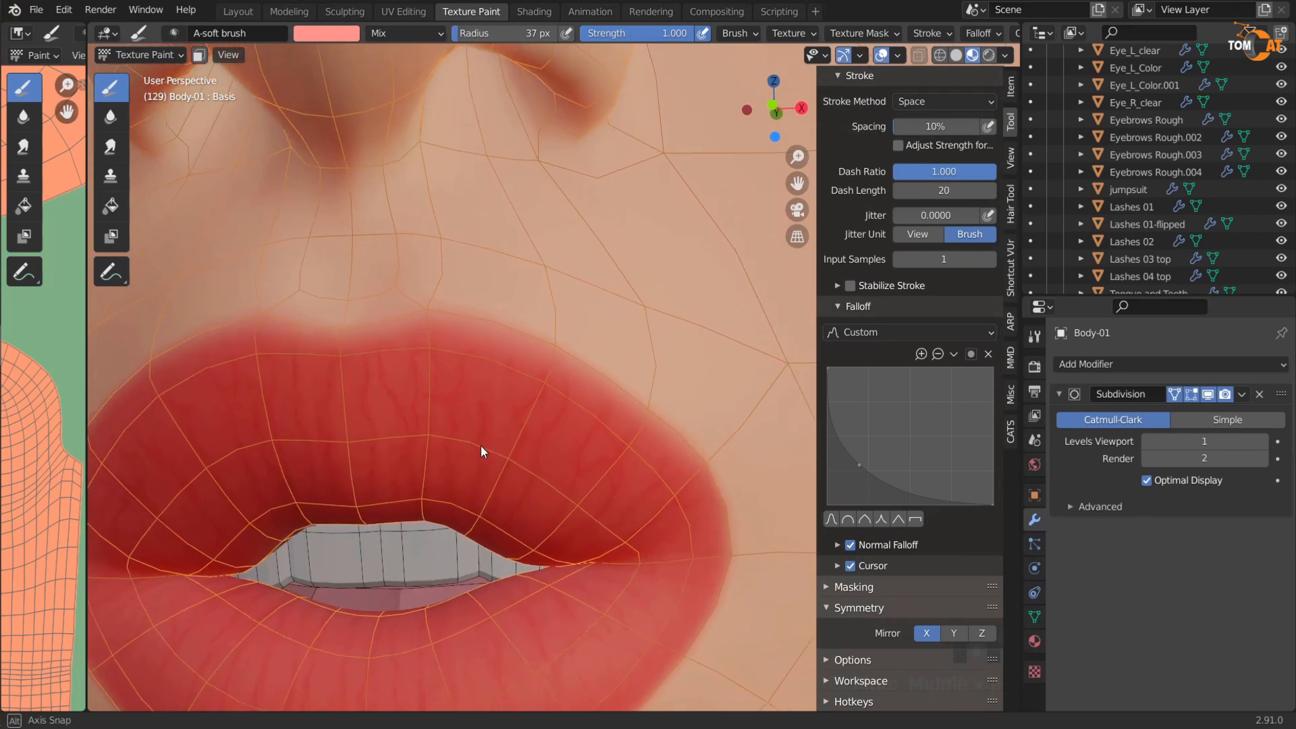
{"action": "key", "text": "alt+shift+z"}
{"action": "scroll", "coordinate": [587, 368], "scroll_direction": "up", "scroll_amount": 6}
{"action": "scroll", "coordinate": [554, 377], "scroll_direction": "up", "scroll_amount": 4}
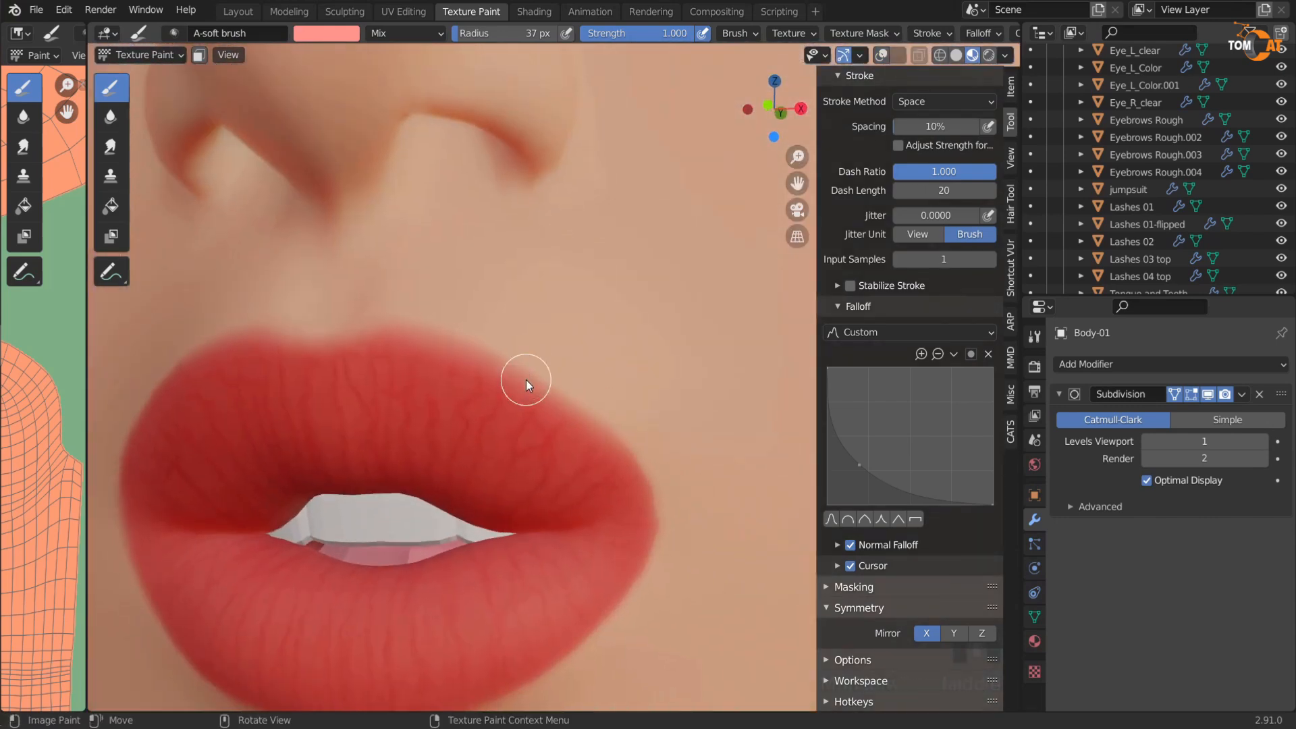
{"action": "key", "text": "alt+shift+z"}
{"action": "middle_click_drag", "start_coordinate": [495, 359], "coordinate": [446, 309]}
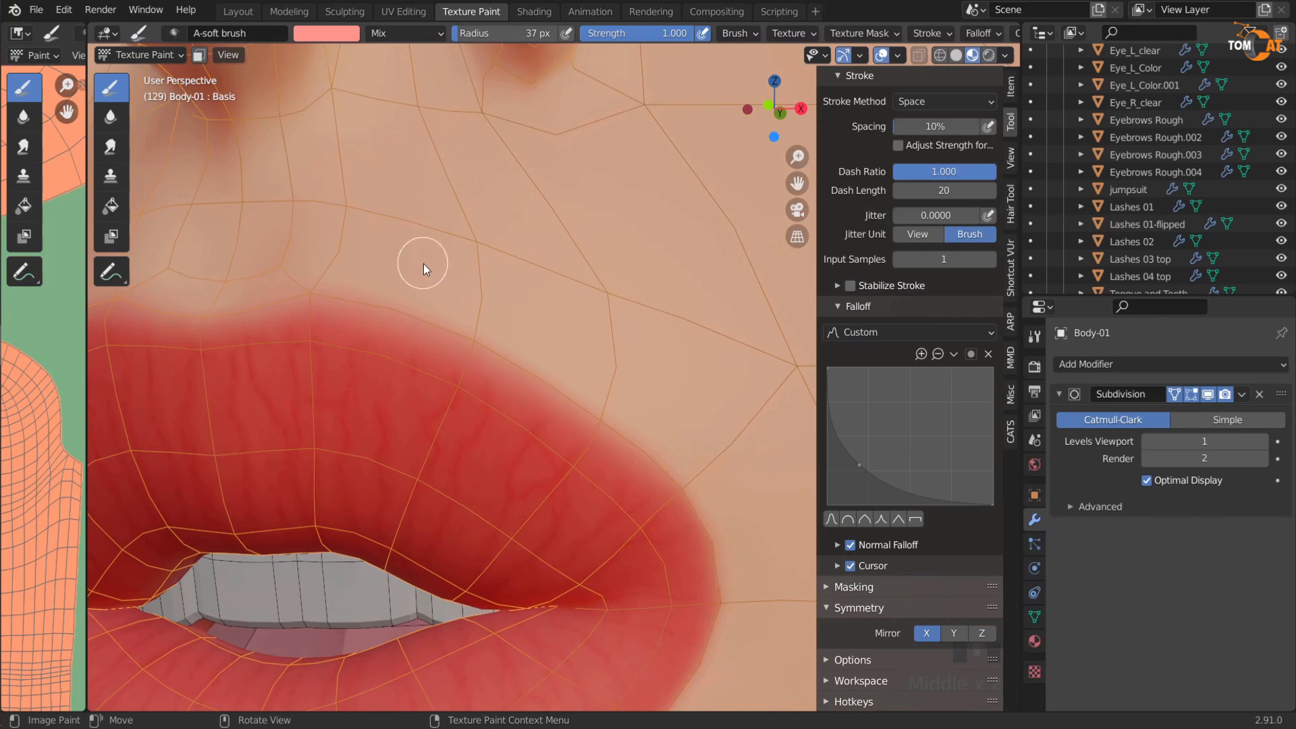
Step: Sample the skin colour above the upper lip as the brush colour
{"action": "scroll", "coordinate": [884, 359], "scroll_direction": "up", "scroll_amount": 15}
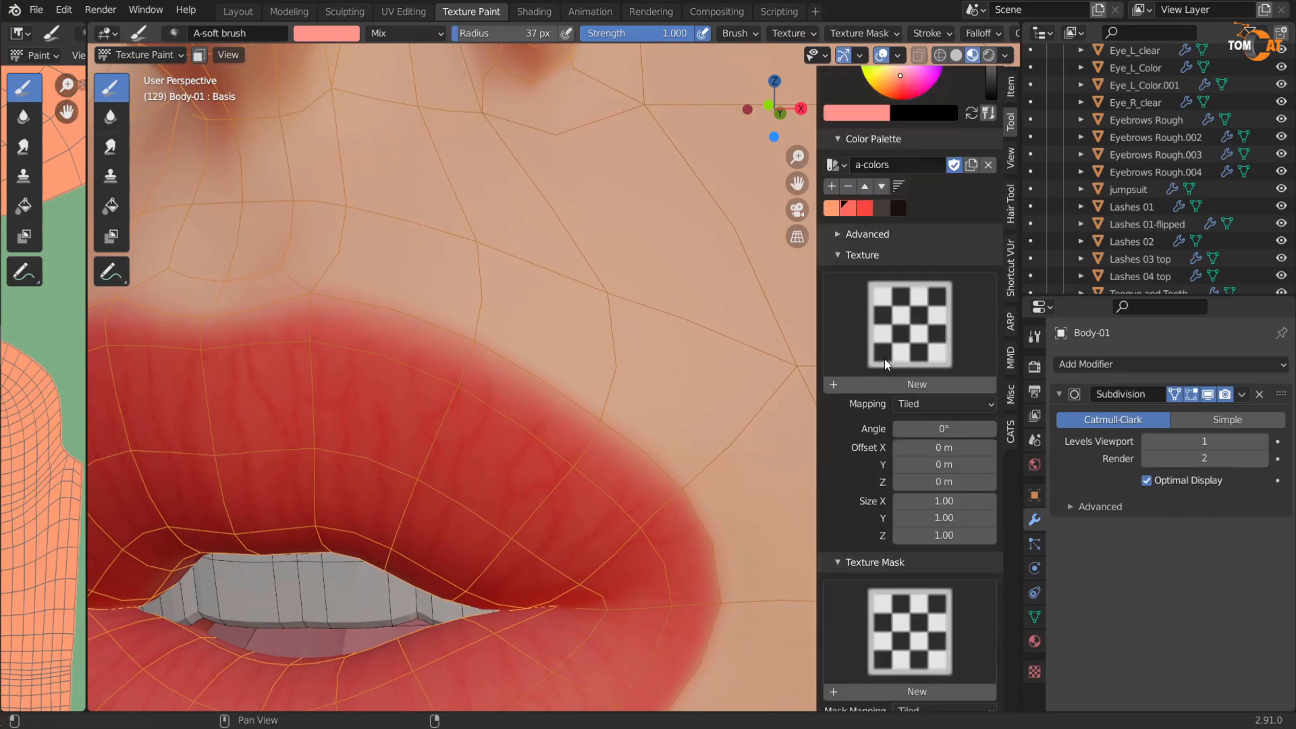
{"action": "scroll", "coordinate": [884, 358], "scroll_direction": "up", "scroll_amount": 5}
{"action": "key", "text": "s"}
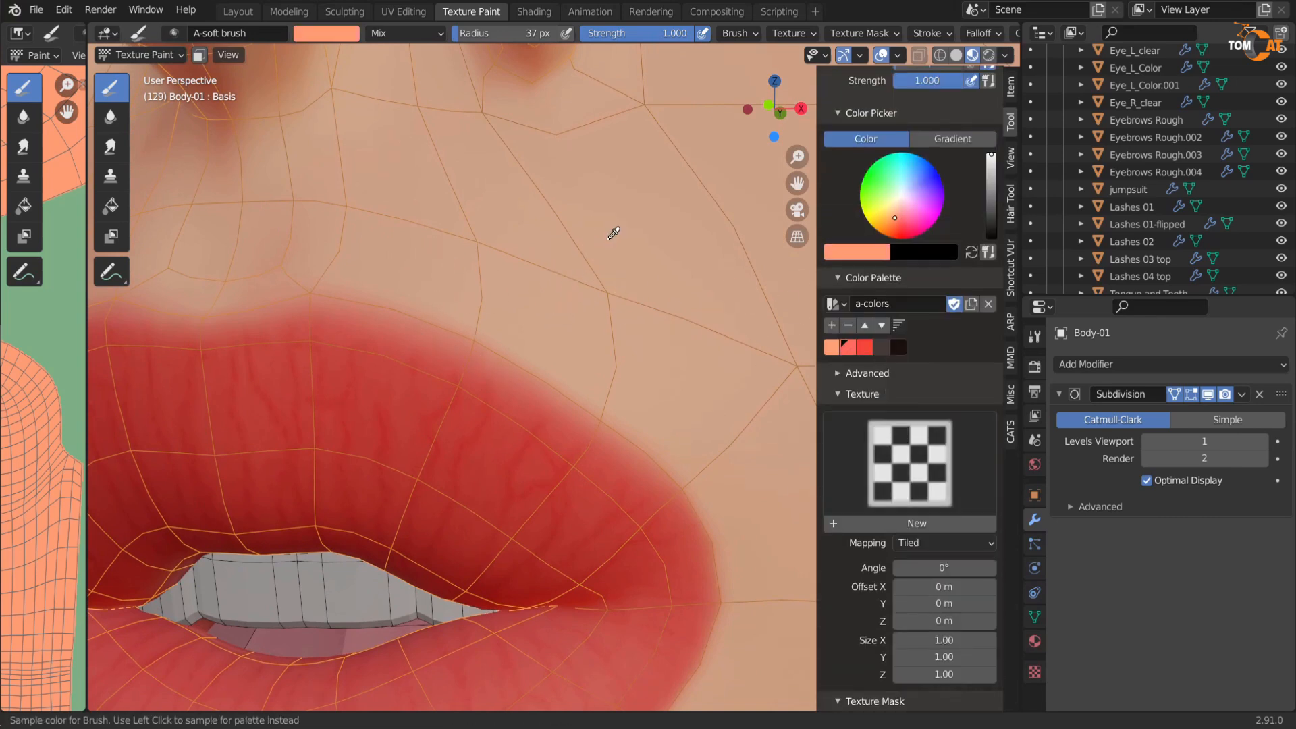
{"action": "left_click", "coordinate": [607, 238]}
{"action": "scroll", "coordinate": [485, 321], "scroll_direction": "up", "scroll_amount": 2}
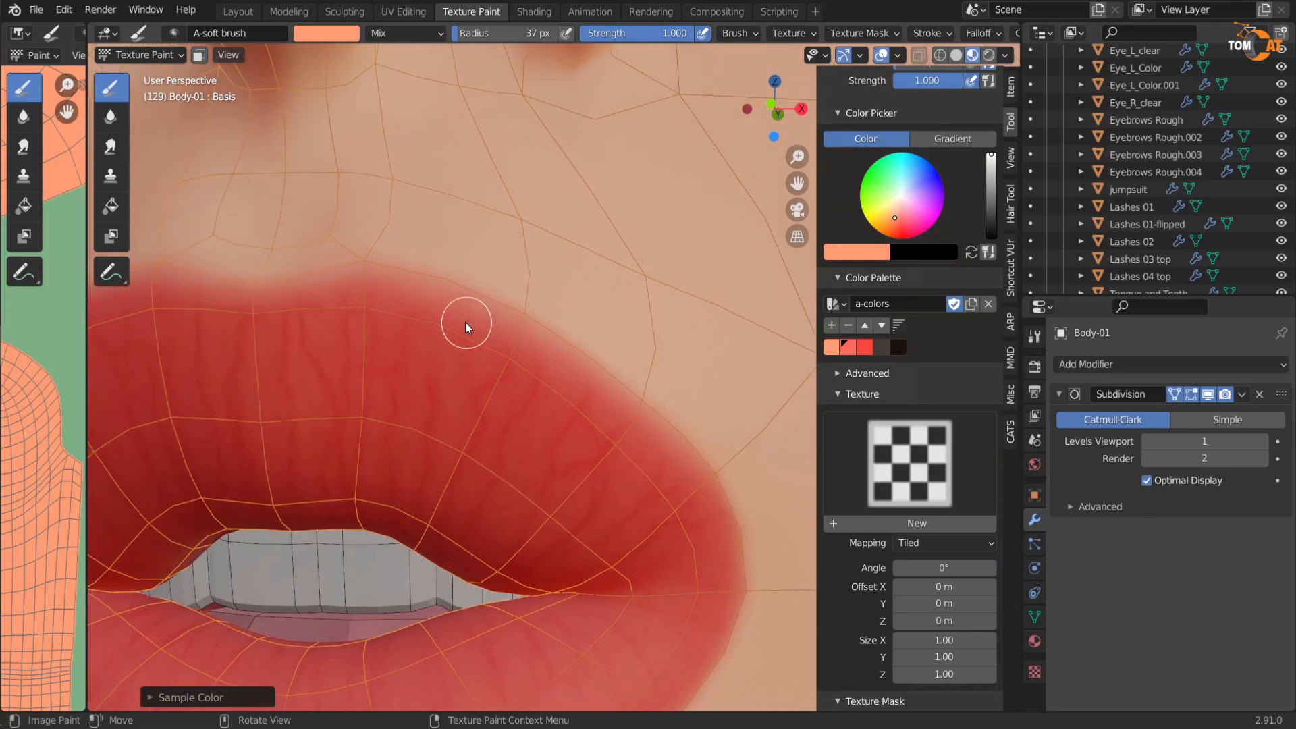
Step: Hide the sidebar and set the brush strength to 0.620
{"action": "key", "text": "n"}
{"action": "middle_click_drag", "start_coordinate": [402, 356], "coordinate": [503, 319]}
{"action": "middle_click_drag", "start_coordinate": [422, 351], "coordinate": [526, 337], "text": "shift"}
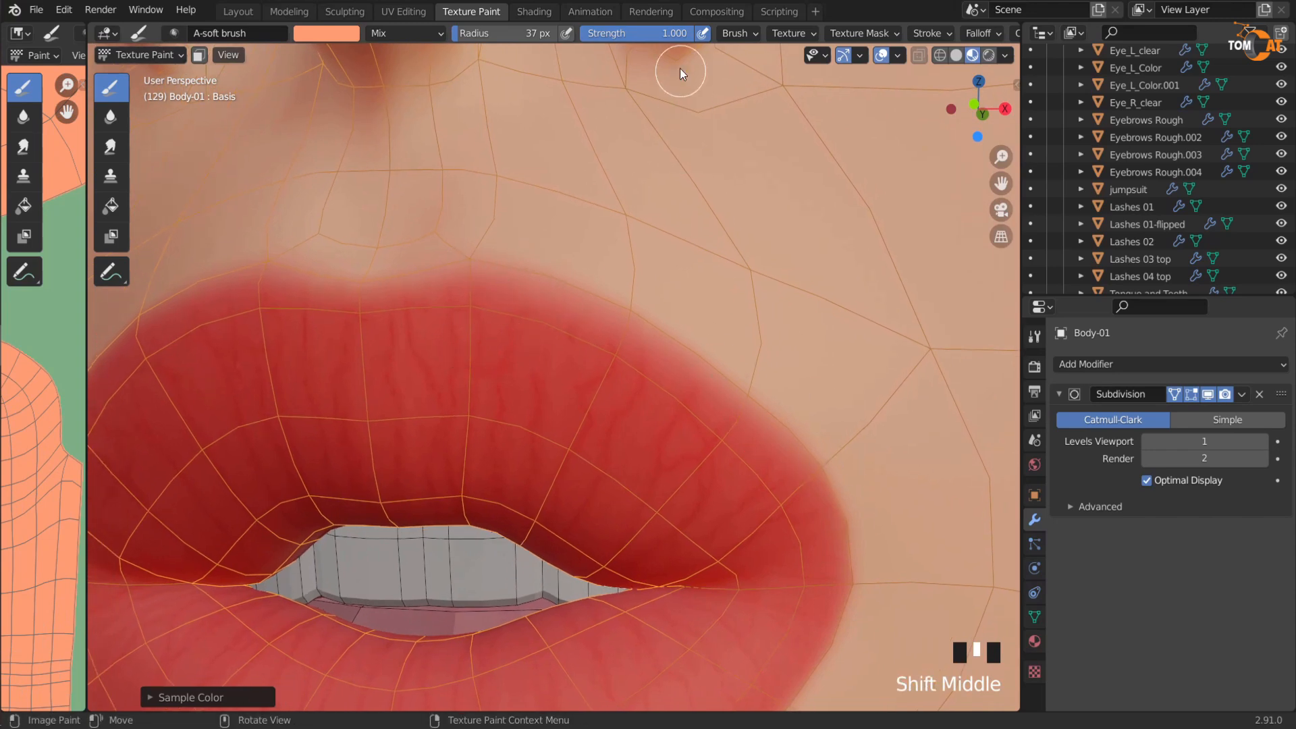
{"action": "left_click_drag", "start_coordinate": [665, 32], "coordinate": [628, 33]}
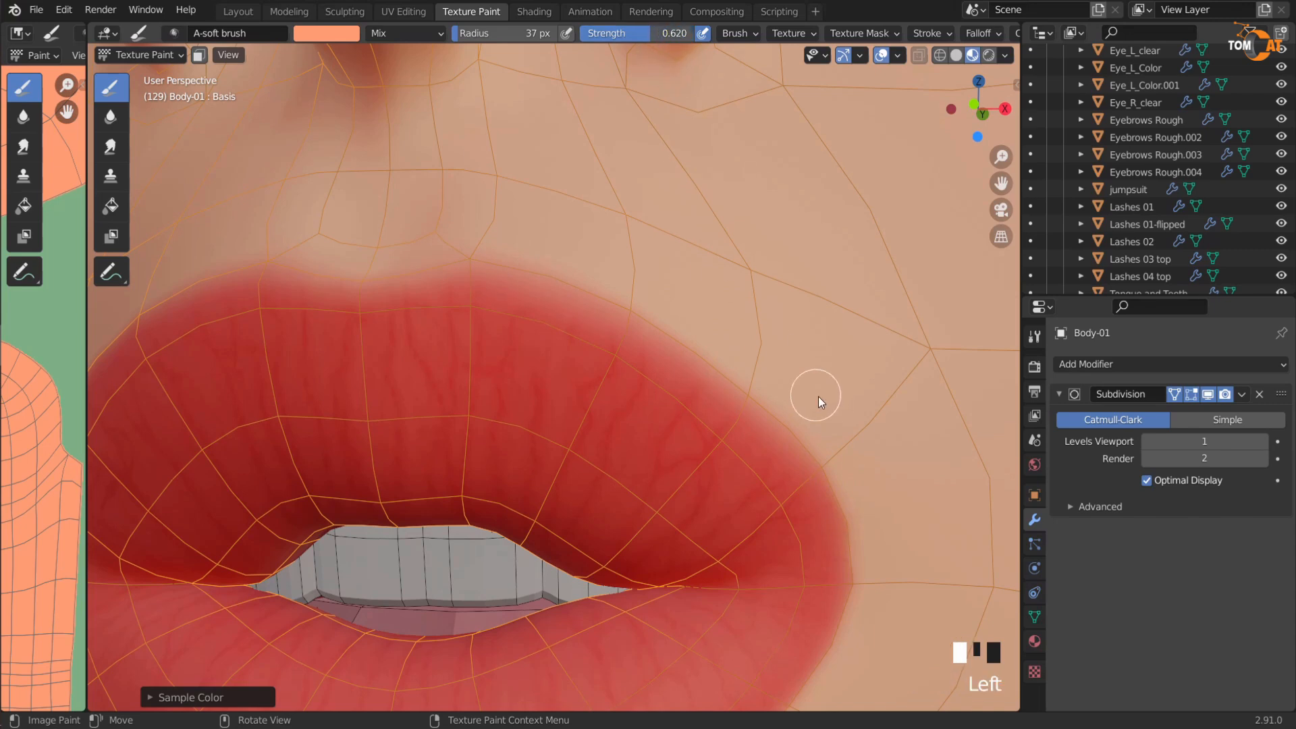
Step: Paint skin colour over the upper lip's outer edge near the mouth corner and set the brush radius to 32 px
{"action": "left_click_drag", "start_coordinate": [849, 509], "coordinate": [832, 481]}
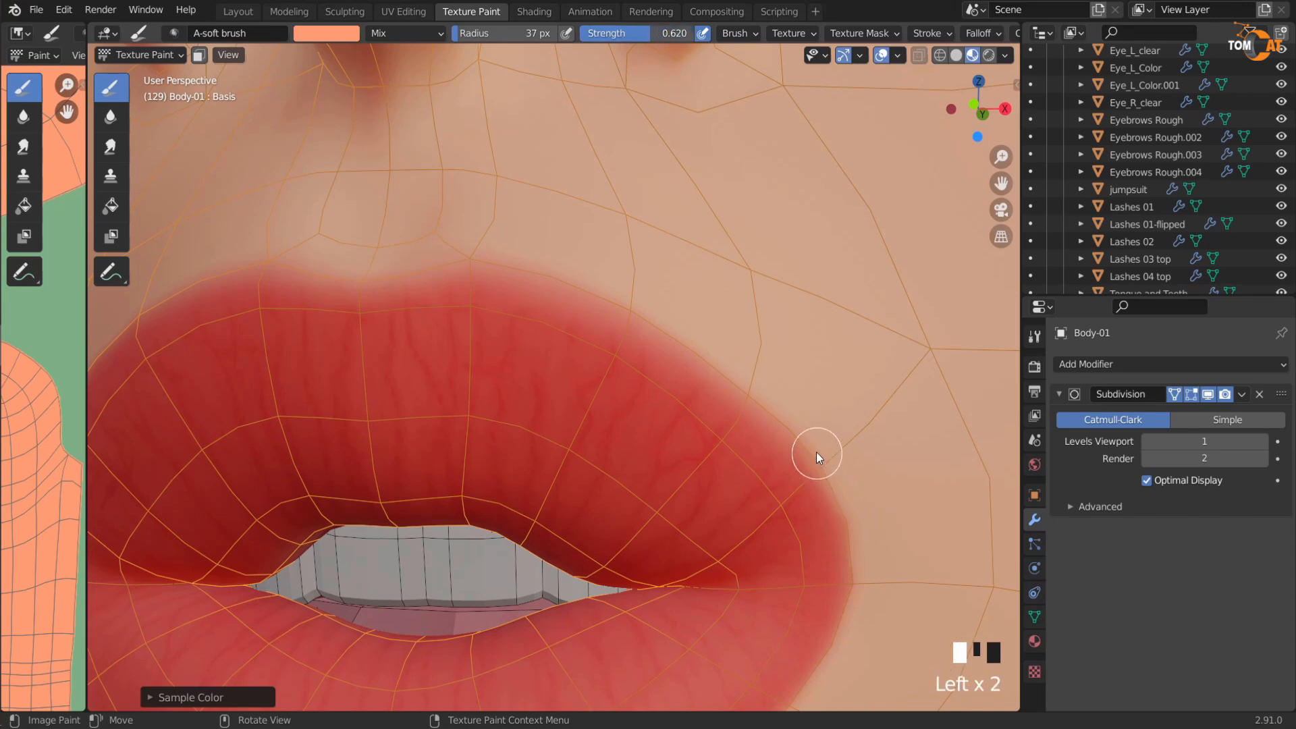
{"action": "left_click_drag", "start_coordinate": [641, 313], "coordinate": [625, 304]}
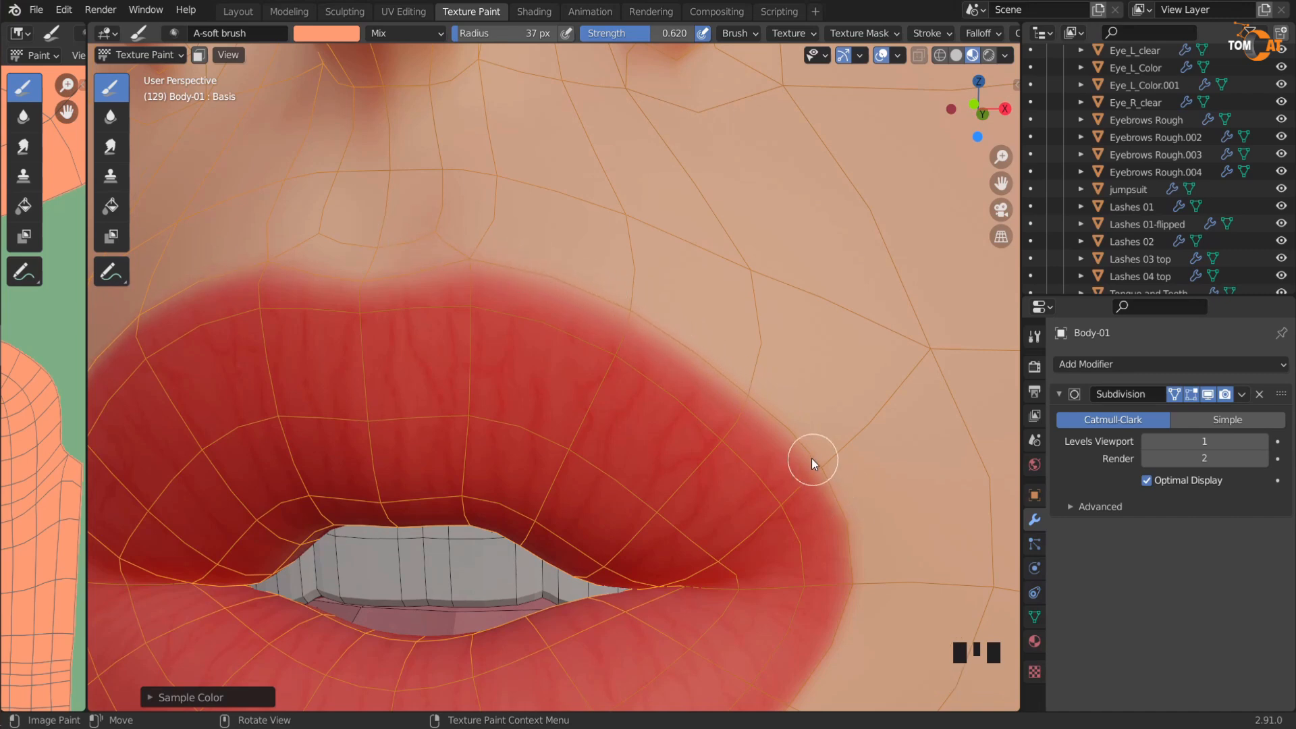
{"action": "key", "text": "f"}
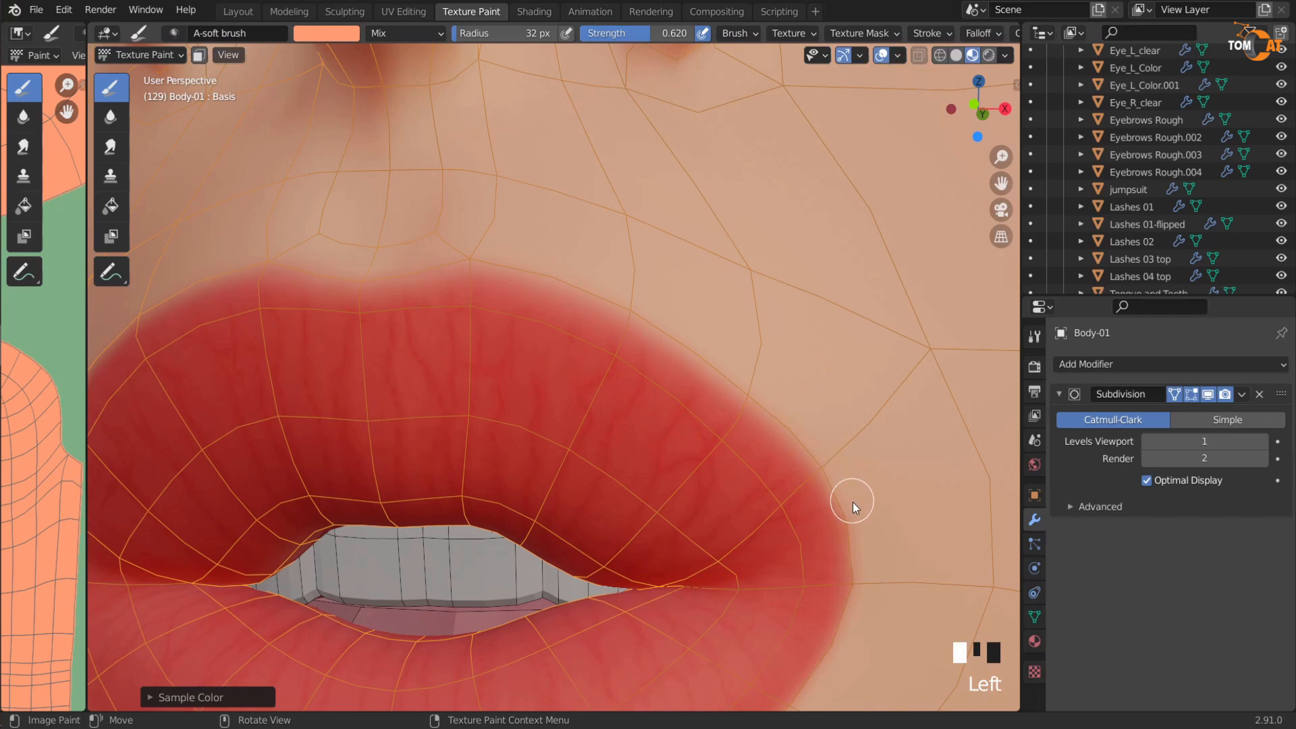
{"action": "key", "text": "shift+alt+z"}
{"action": "middle_click_drag", "start_coordinate": [847, 642], "coordinate": [788, 488], "text": "shift"}
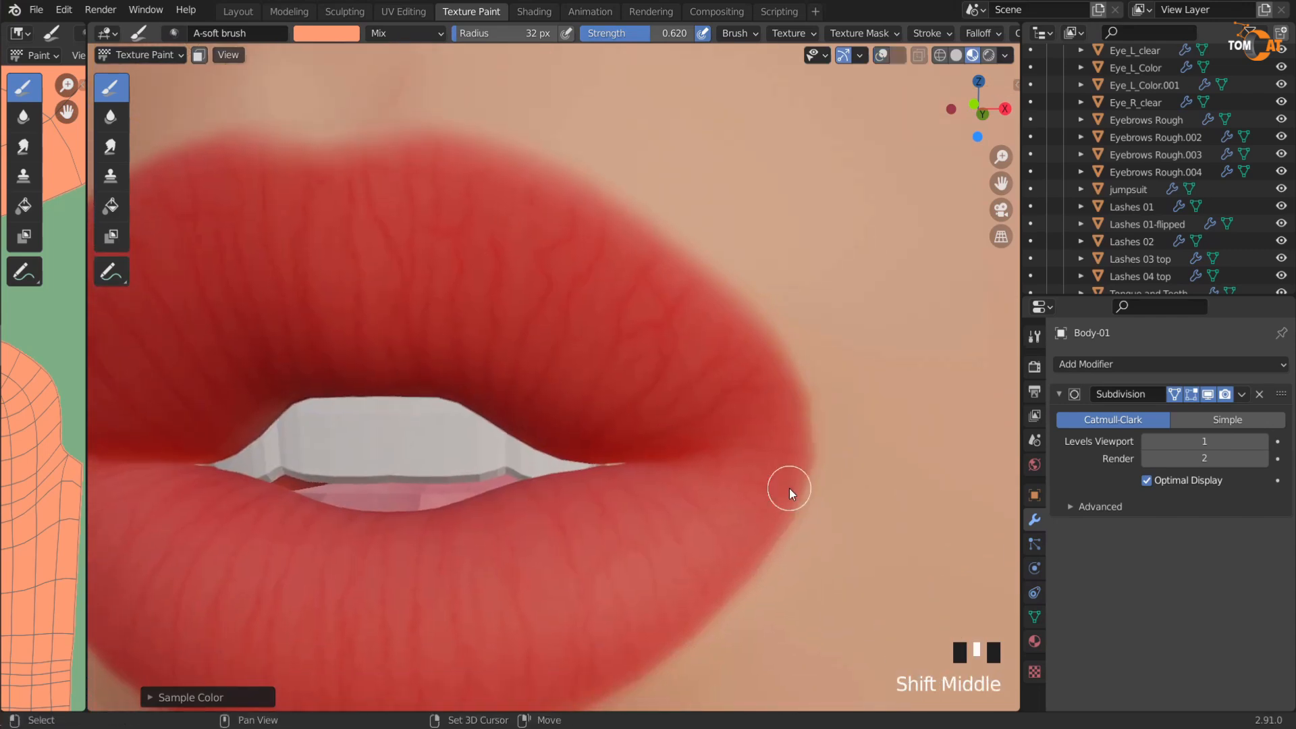
{"action": "scroll", "coordinate": [792, 528], "scroll_direction": "up", "scroll_amount": 5}
{"action": "scroll", "coordinate": [881, 387], "scroll_direction": "down", "scroll_amount": 1}
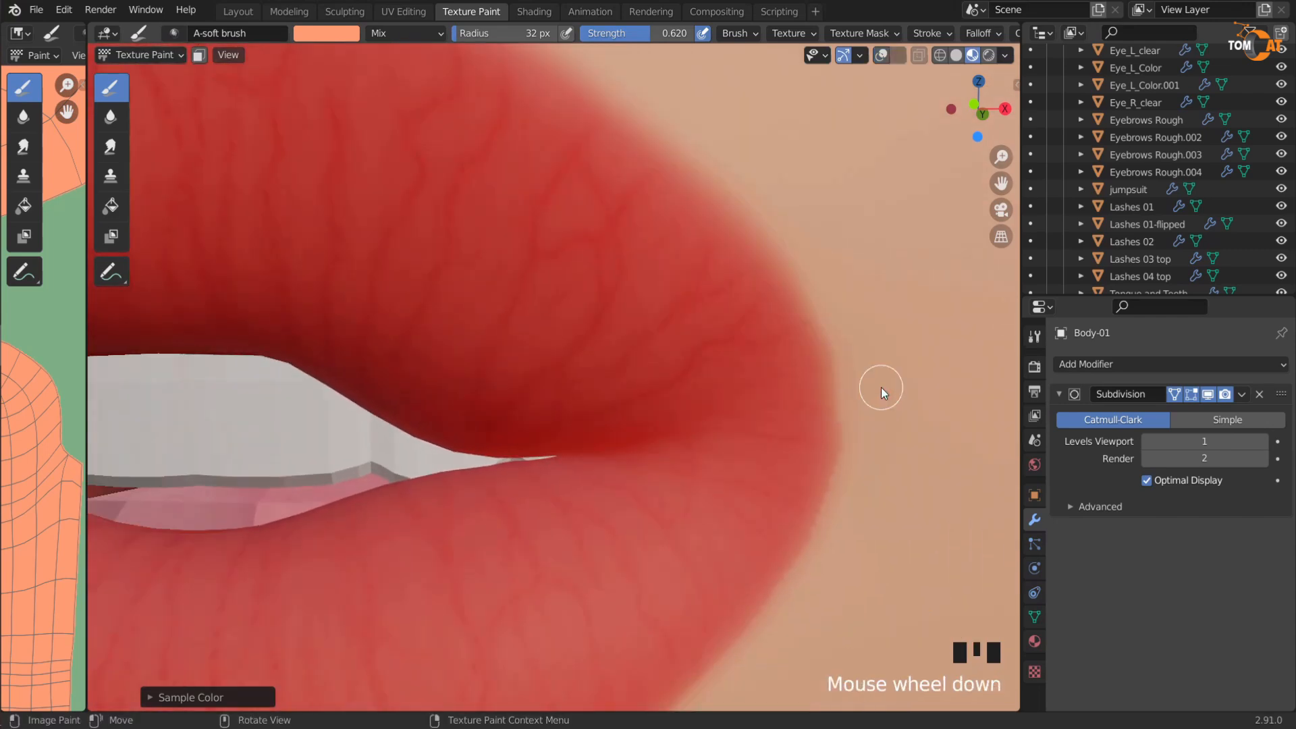
{"action": "middle_click_drag", "start_coordinate": [550, 316], "coordinate": [601, 423], "text": "shift"}
{"action": "scroll", "coordinate": [607, 378], "scroll_direction": "down", "scroll_amount": 1}
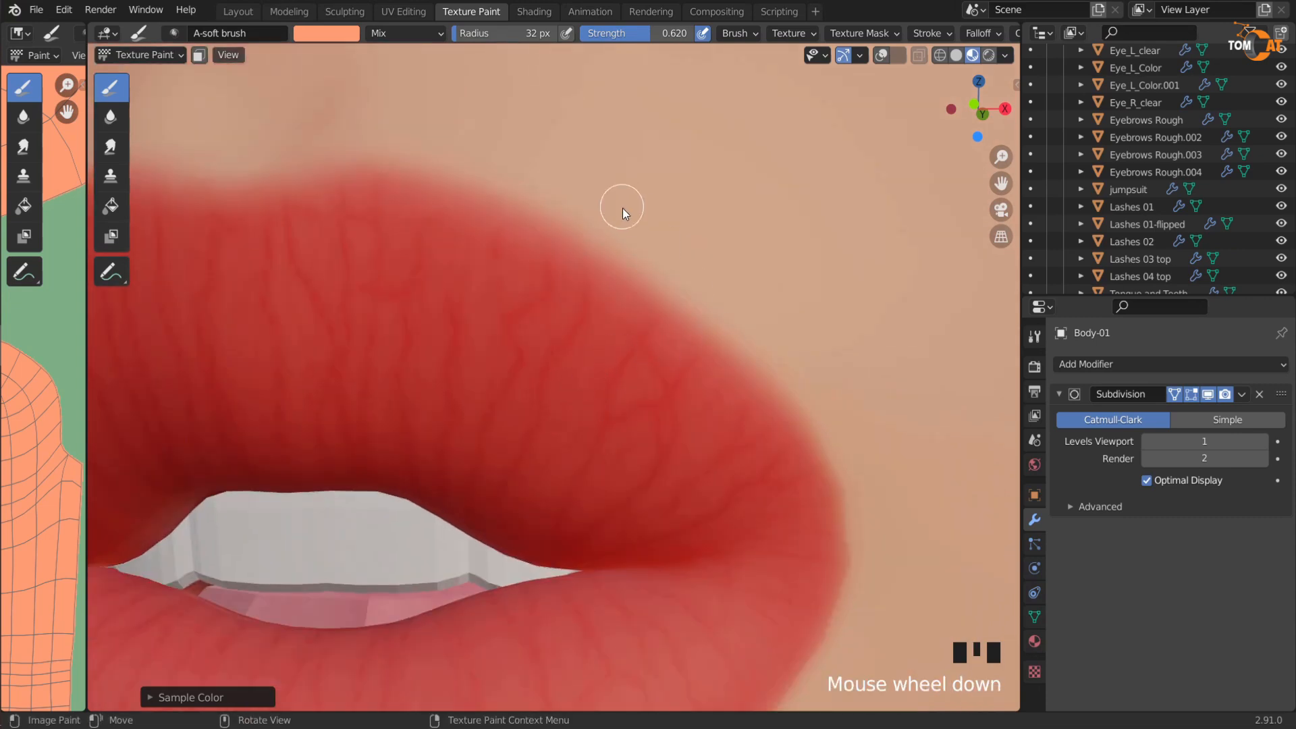
Step: Undo a trial stroke and sharpen the upper lip's outer edge with skin-coloured strokes at a 22 px radius
{"action": "key", "text": "shift+alt+z"}
{"action": "left_click_drag", "start_coordinate": [675, 285], "coordinate": [623, 250]}
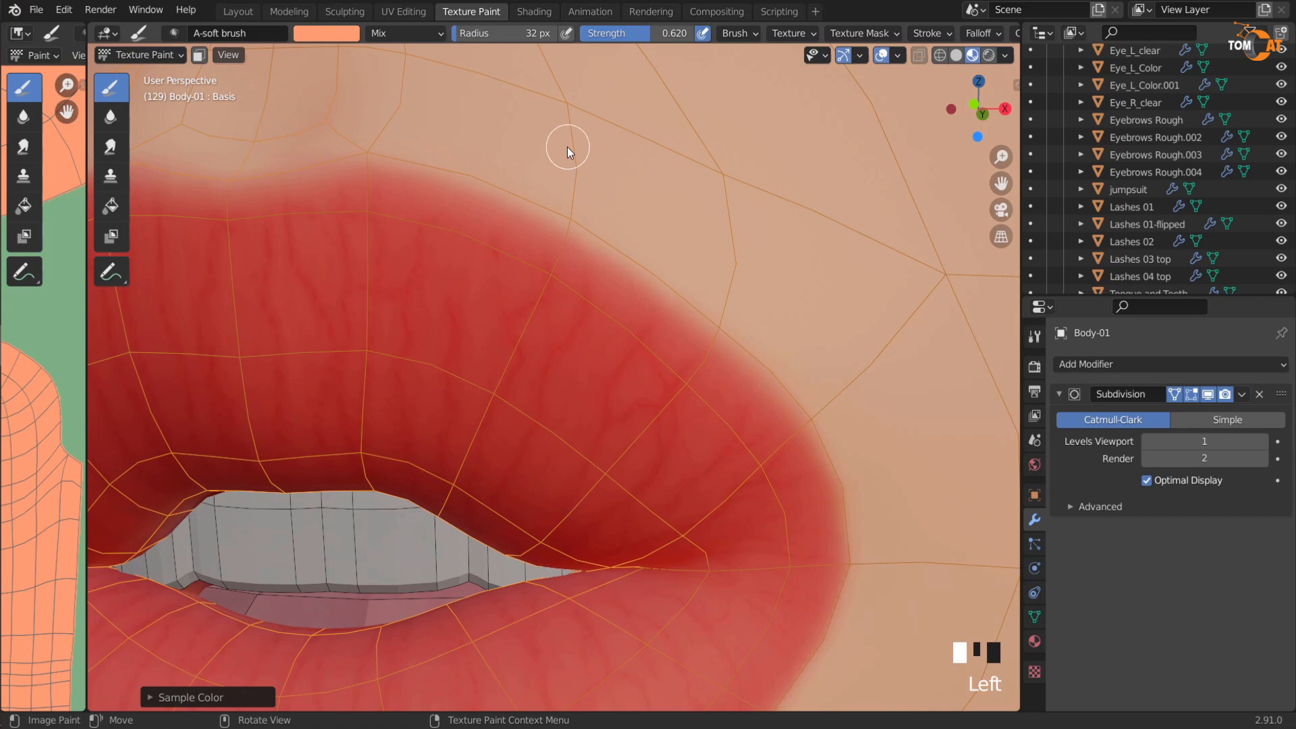
{"action": "key", "text": "ctrl+z"}
{"action": "mouse_move", "coordinate": [741, 398]}
{"action": "left_mouse_down"}
{"action": "mouse_move", "coordinate": [810, 440]}
{"action": "mouse_move", "coordinate": [697, 330]}
{"action": "mouse_move", "coordinate": [554, 234]}
{"action": "mouse_move", "coordinate": [376, 164]}
{"action": "left_mouse_up"}
{"action": "key", "text": "shift+alt+z"}
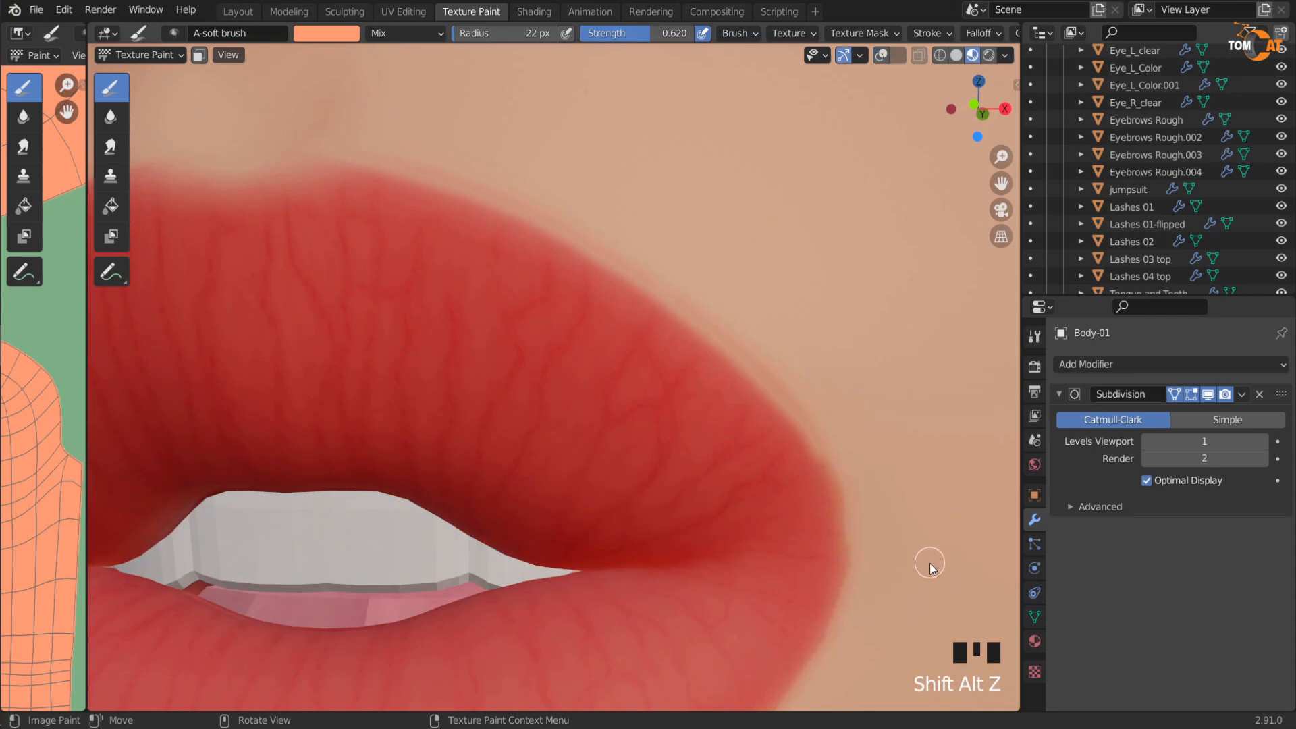
Step: Clean up the lip edge around the mouth corner with skin-coloured strokes, from the upper to the lower lip
{"action": "key", "text": "shift+alt+z"}
{"action": "mouse_move", "coordinate": [871, 509]}
{"action": "left_mouse_down"}
{"action": "mouse_move", "coordinate": [816, 443]}
{"action": "mouse_move", "coordinate": [871, 641]}
{"action": "left_mouse_up"}
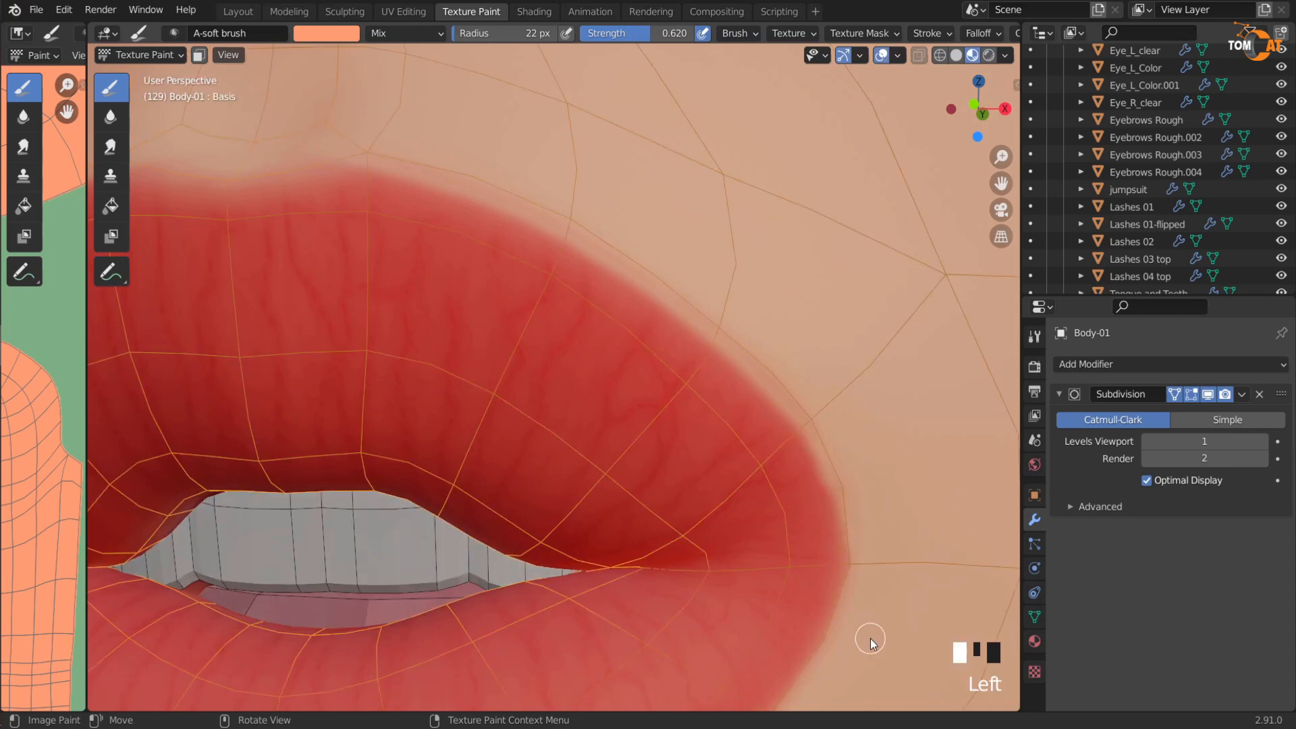
{"action": "key", "text": "shift+alt+z"}
{"action": "left_click_drag", "start_coordinate": [830, 446], "coordinate": [848, 565]}
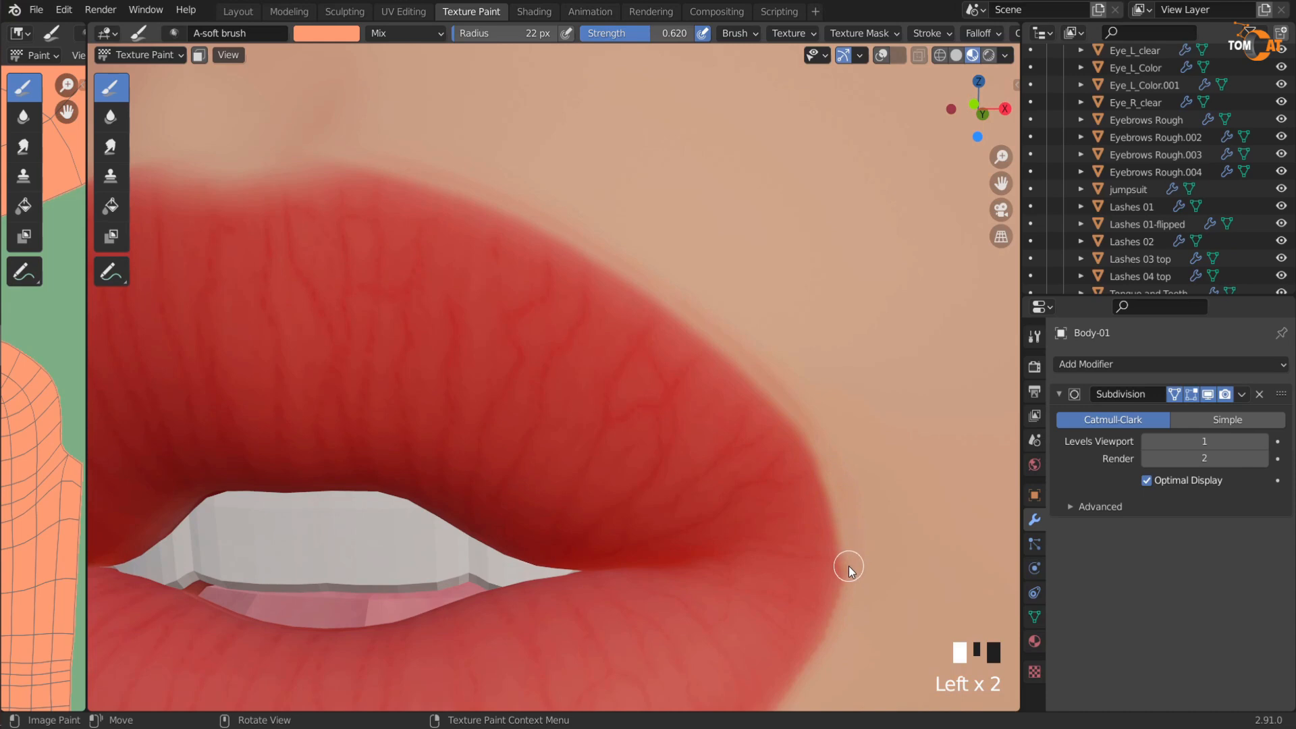
{"action": "left_click_drag", "start_coordinate": [853, 516], "coordinate": [837, 637]}
{"action": "middle_click_drag", "start_coordinate": [786, 539], "coordinate": [609, 596]}
{"action": "scroll", "coordinate": [486, 567], "scroll_direction": "up", "scroll_amount": 4}
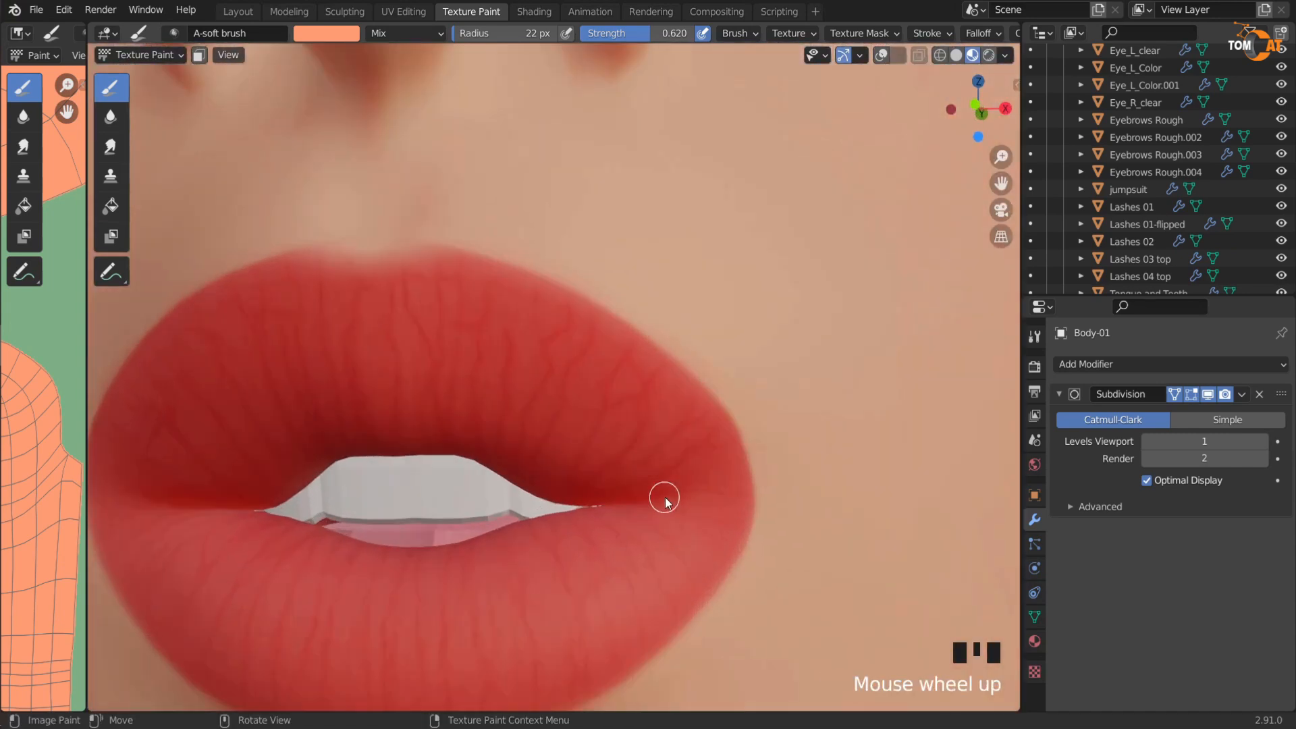
{"action": "scroll", "coordinate": [665, 499], "scroll_direction": "up", "scroll_amount": 2}
{"action": "left_click", "coordinate": [829, 421]}
{"action": "key", "text": "shift+alt+z"}
{"action": "scroll", "coordinate": [715, 458], "scroll_direction": "down", "scroll_amount": 4}
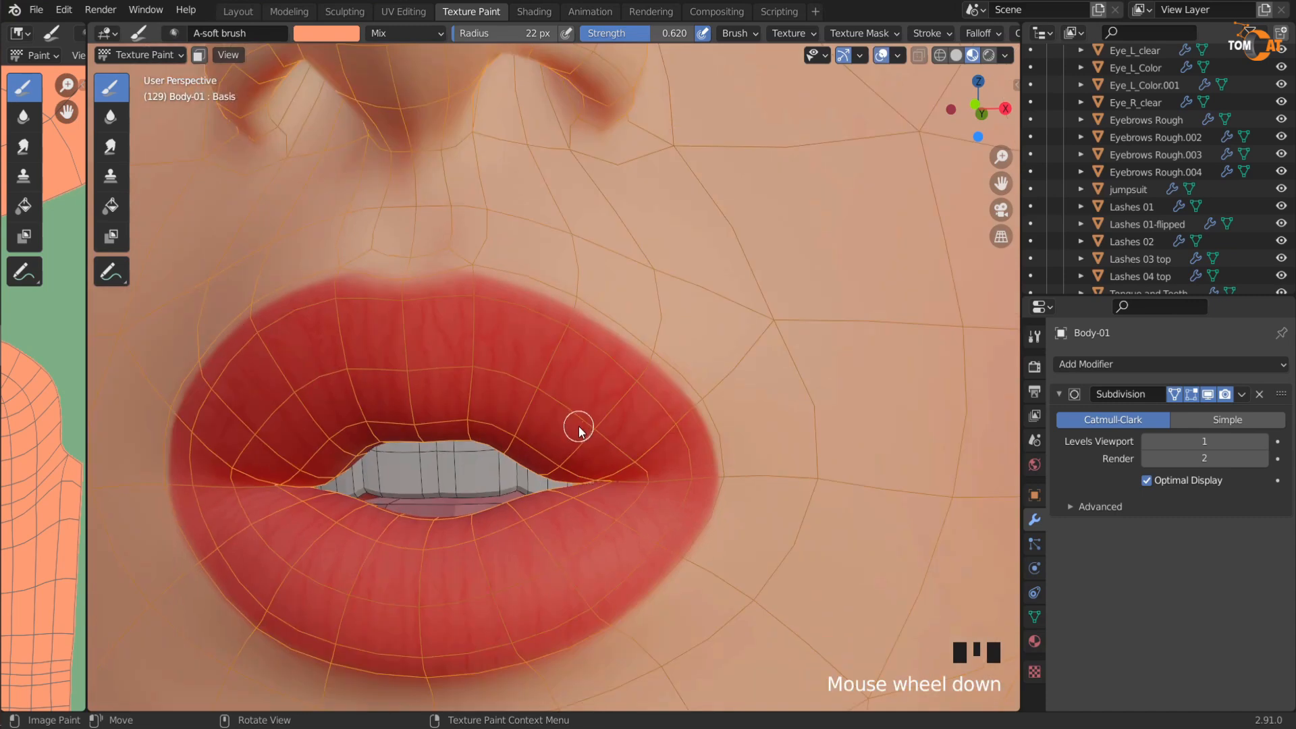
Step: Define the cupid's bow by painting skin colour along the centre of the upper lip's edge
{"action": "key", "text": "shift+alt+z"}
{"action": "middle_click_drag", "start_coordinate": [483, 413], "coordinate": [519, 426]}
{"action": "scroll", "coordinate": [519, 426], "scroll_direction": "up", "scroll_amount": 5}
{"action": "key", "text": "shift+alt+z"}
{"action": "left_click", "coordinate": [748, 241]}
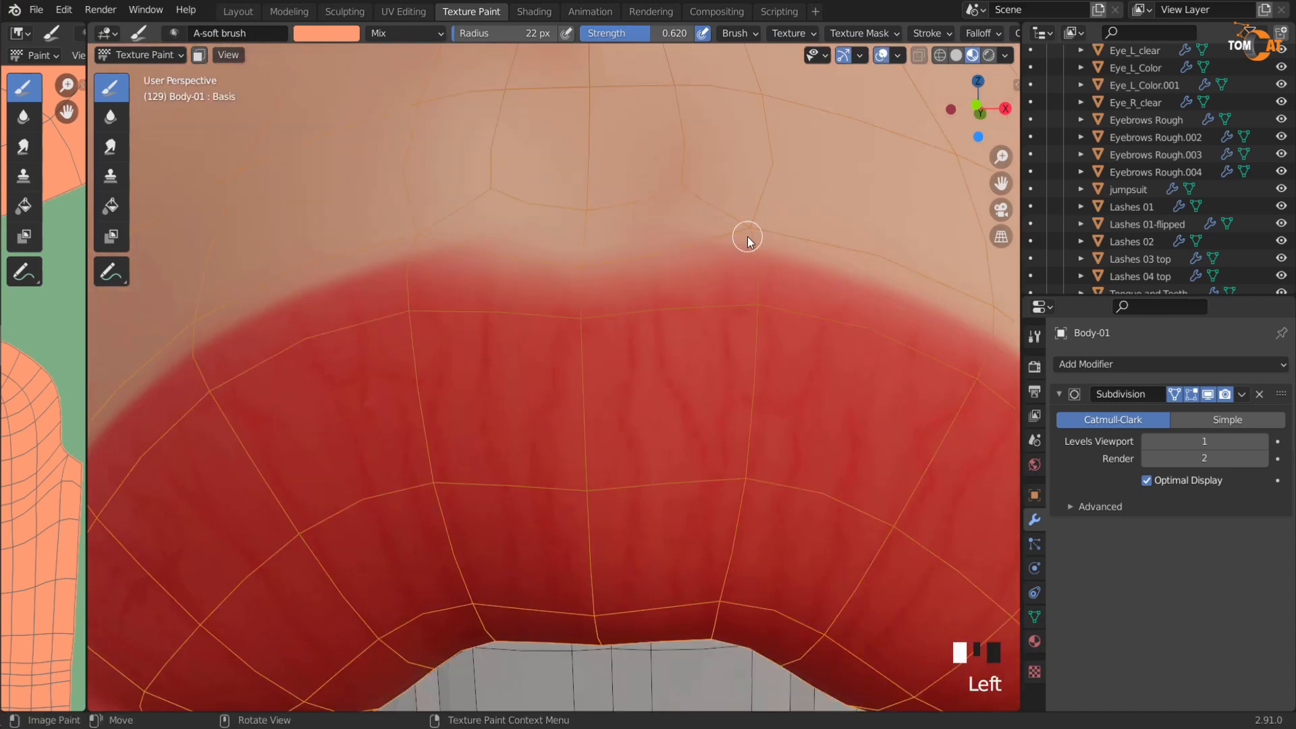
{"action": "left_click", "coordinate": [742, 235]}
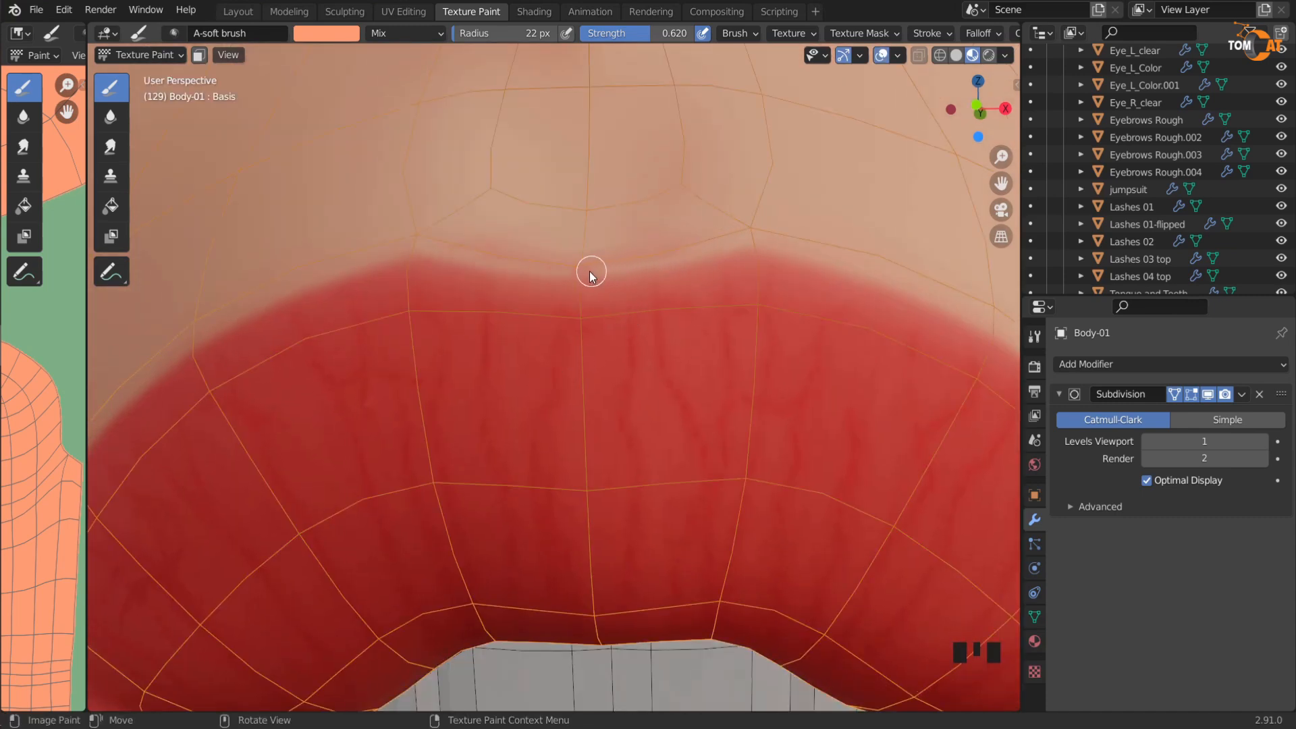
Step: Refine the peaks and dip of the cupid's bow with more skin colour, with the overlays hidden
{"action": "key", "text": "shift+alt+z"}
{"action": "scroll", "coordinate": [755, 208], "scroll_direction": "up", "scroll_amount": 1}
{"action": "left_click", "coordinate": [778, 202]}
{"action": "left_click", "coordinate": [815, 206]}
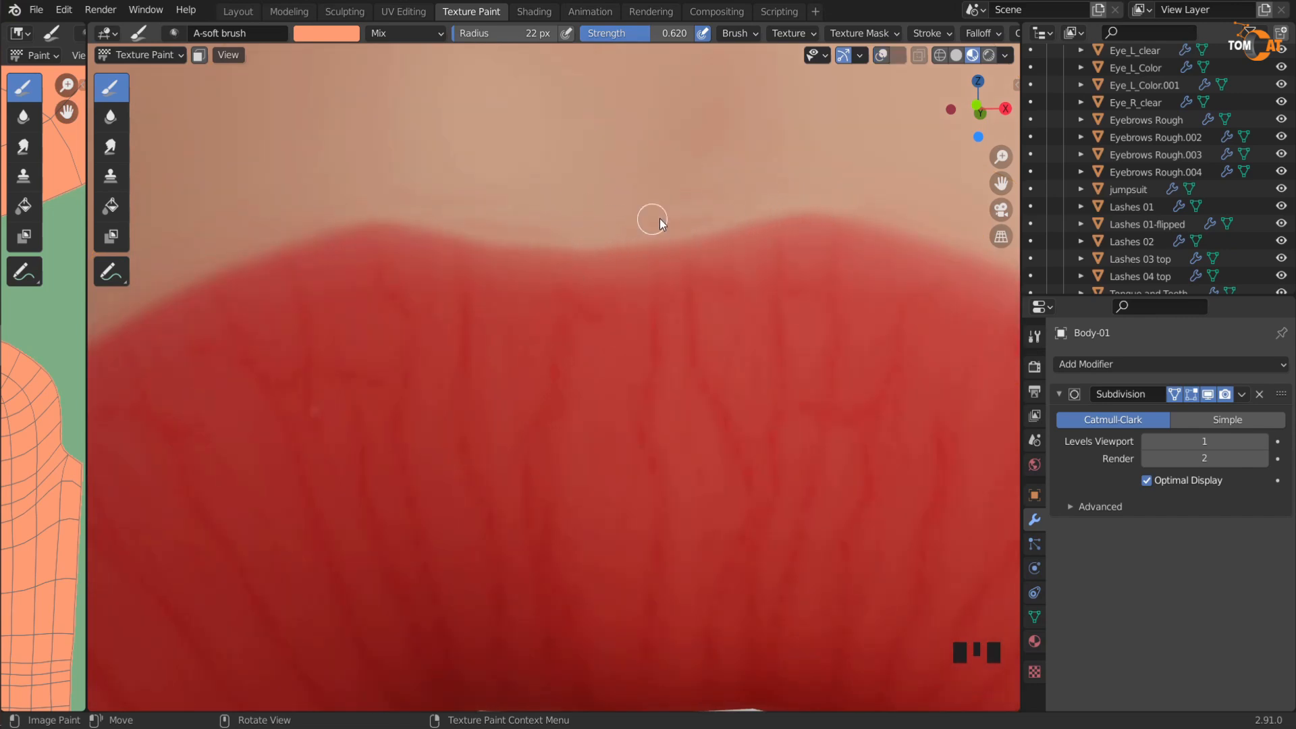
{"action": "left_click", "coordinate": [633, 202]}
Step: Set the brush radius to 44 px and blend the skin just above the cupid's bow
{"action": "scroll", "coordinate": [637, 408], "scroll_direction": "up", "scroll_amount": 2}
{"action": "scroll", "coordinate": [637, 280], "scroll_direction": "down", "scroll_amount": 1}
{"action": "key", "text": "f"}
{"action": "left_click", "coordinate": [650, 258]}
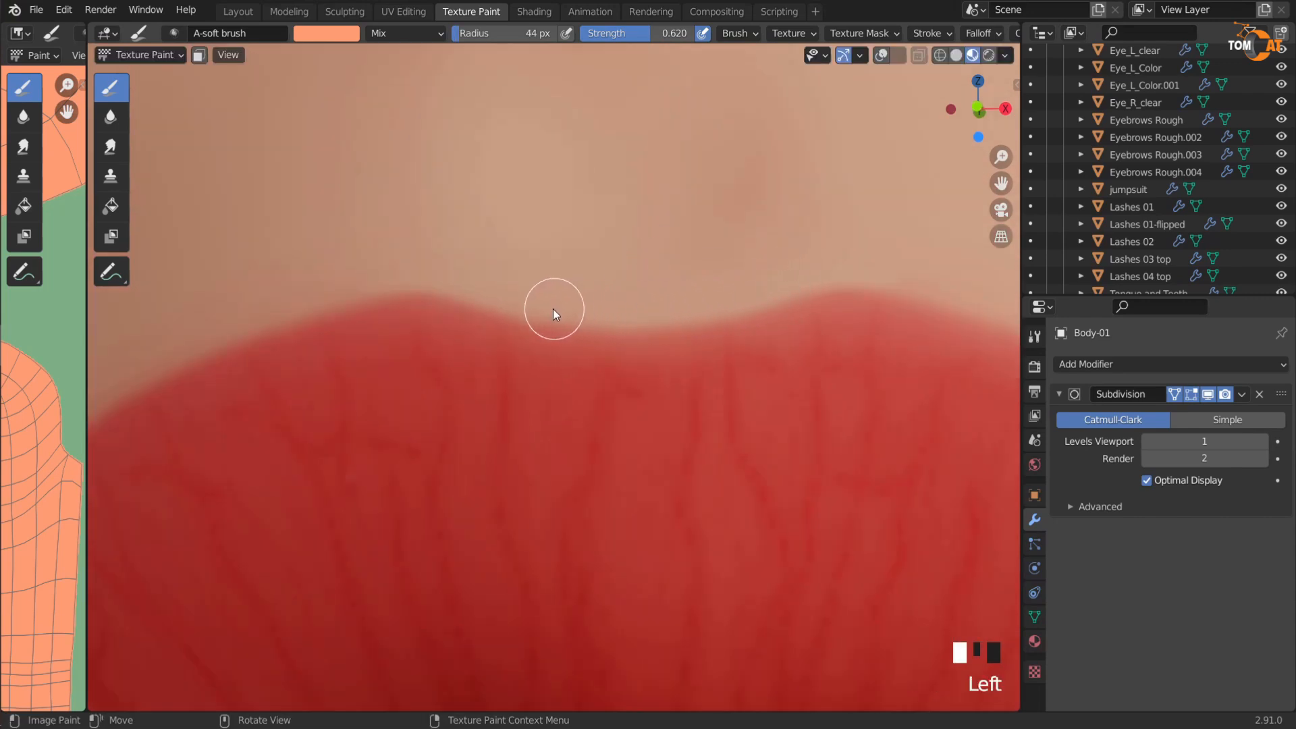
{"action": "scroll", "coordinate": [812, 278], "scroll_direction": "down", "scroll_amount": 5}
{"action": "middle_click_drag", "start_coordinate": [611, 419], "coordinate": [616, 425]}
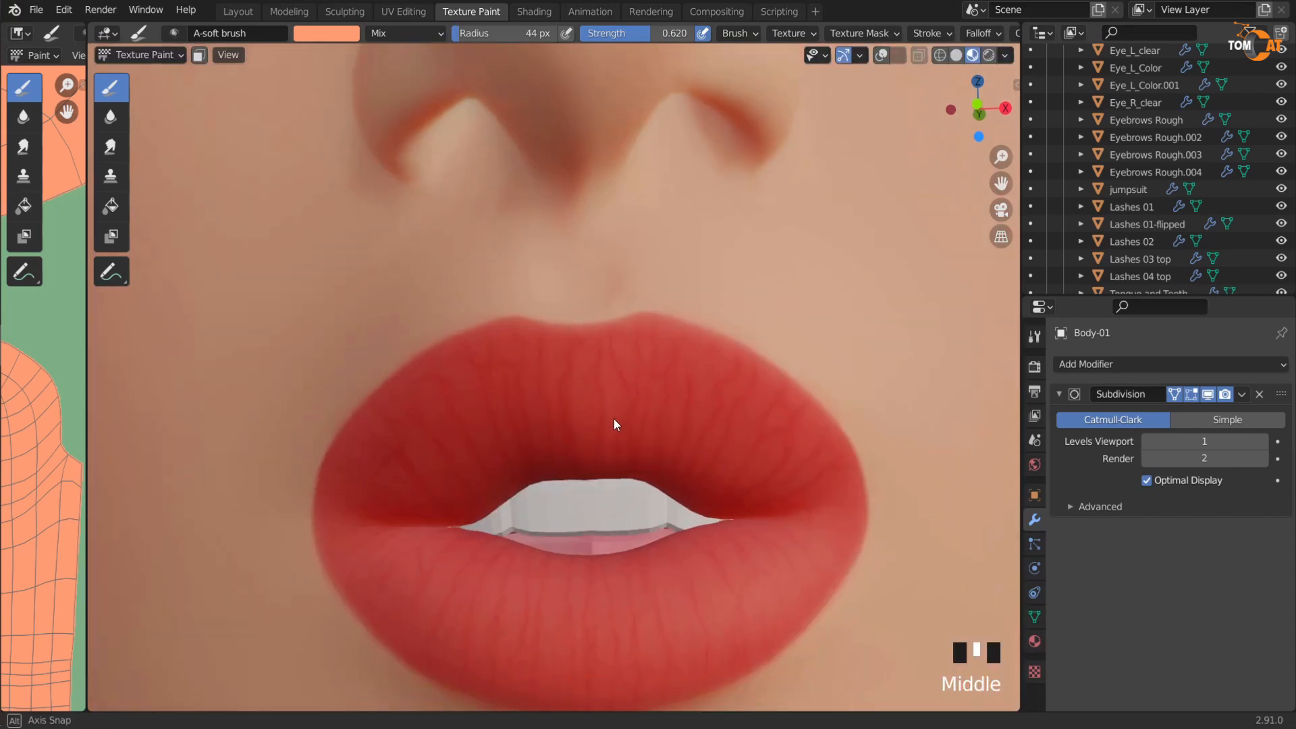
{"action": "scroll", "coordinate": [760, 173], "scroll_direction": "up", "scroll_amount": 5}
{"action": "left_click", "coordinate": [719, 162]}
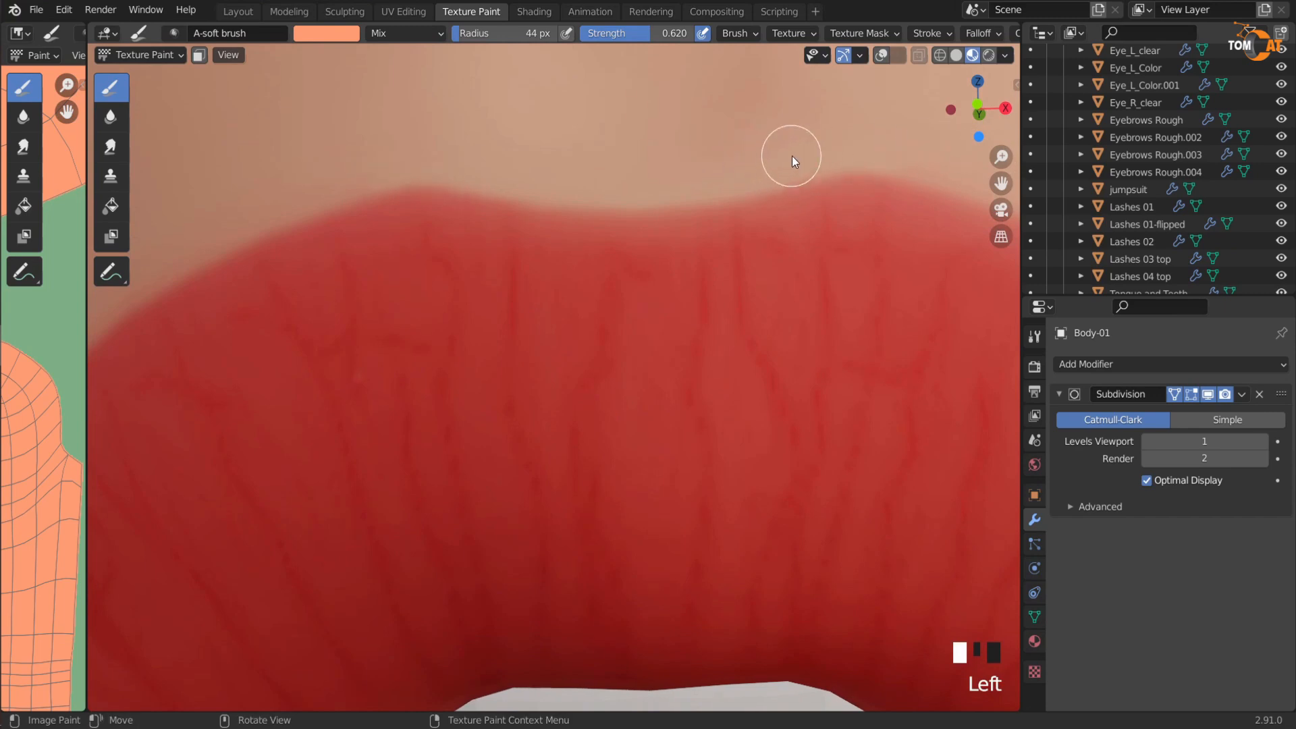
Step: Clean up the lip outline at the mouth corner with skin-coloured strokes
{"action": "scroll", "coordinate": [683, 341], "scroll_direction": "down", "scroll_amount": 5}
{"action": "middle_click_drag", "start_coordinate": [682, 341], "coordinate": [540, 396]}
{"action": "scroll", "coordinate": [572, 464], "scroll_direction": "up", "scroll_amount": 1}
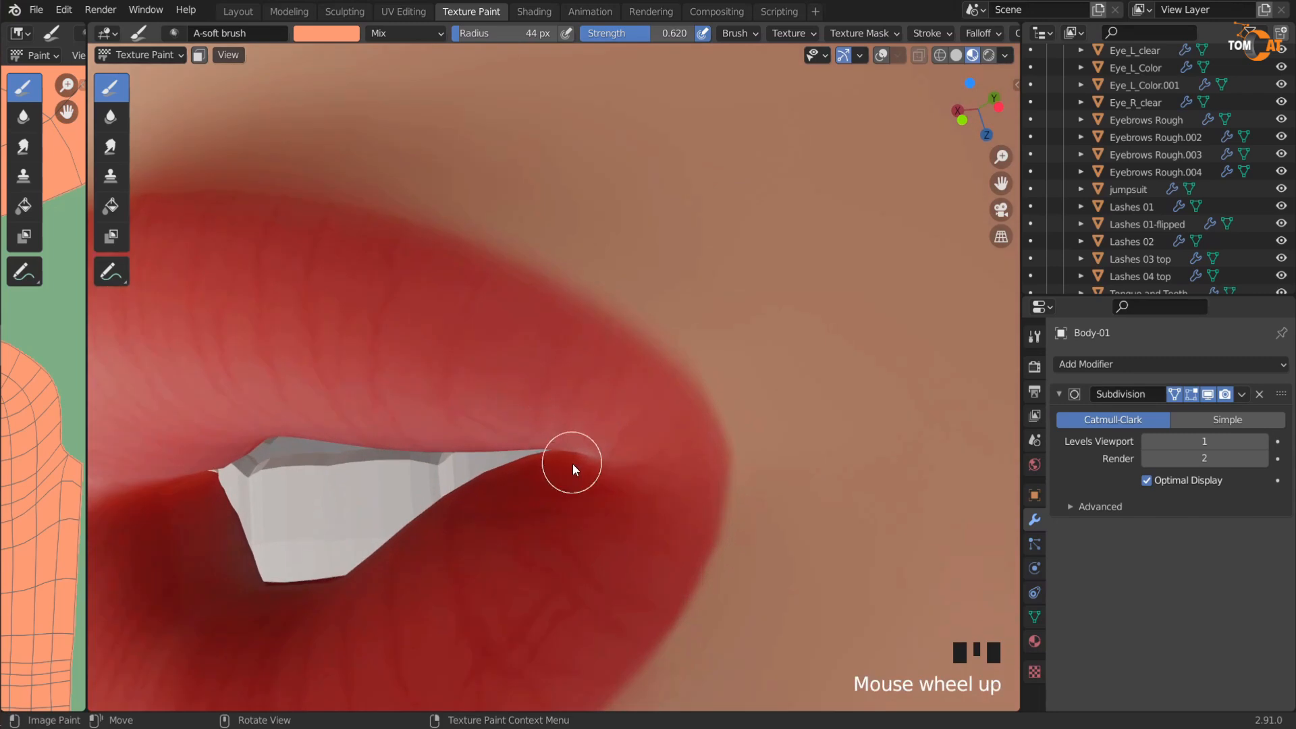
{"action": "scroll", "coordinate": [572, 464], "scroll_direction": "up", "scroll_amount": 1}
{"action": "middle_click_drag", "start_coordinate": [648, 443], "coordinate": [474, 505]}
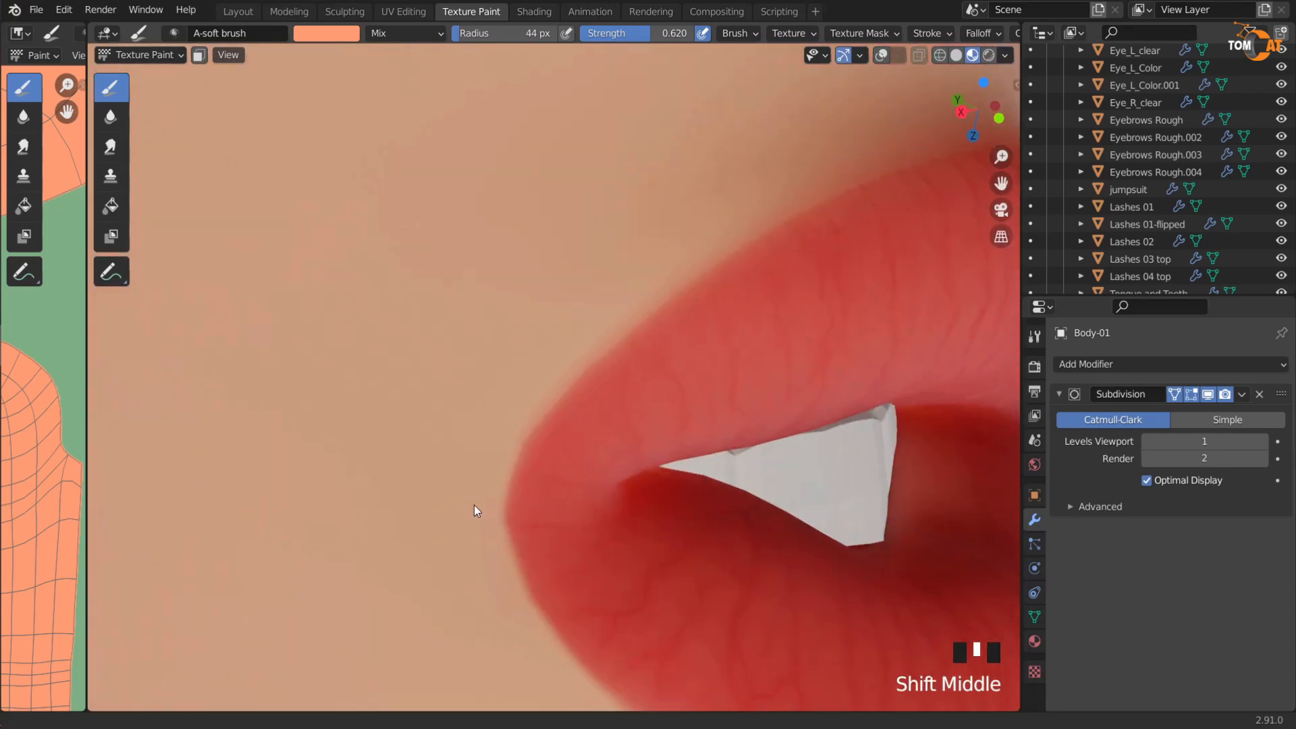
{"action": "scroll", "coordinate": [440, 533], "scroll_direction": "up", "scroll_amount": 2}
{"action": "scroll", "coordinate": [509, 425], "scroll_direction": "up", "scroll_amount": 1}
{"action": "left_click", "coordinate": [555, 368]}
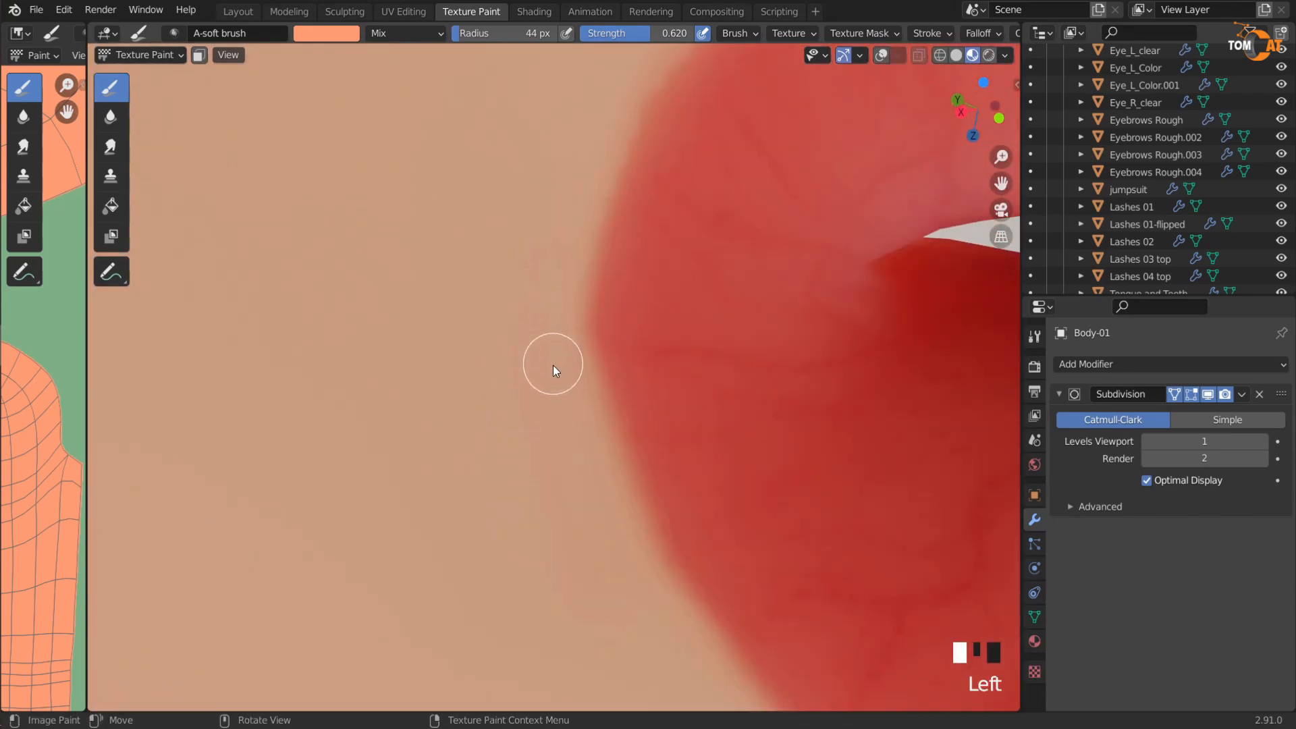
{"action": "middle_click_drag", "start_coordinate": [660, 604], "coordinate": [525, 544]}
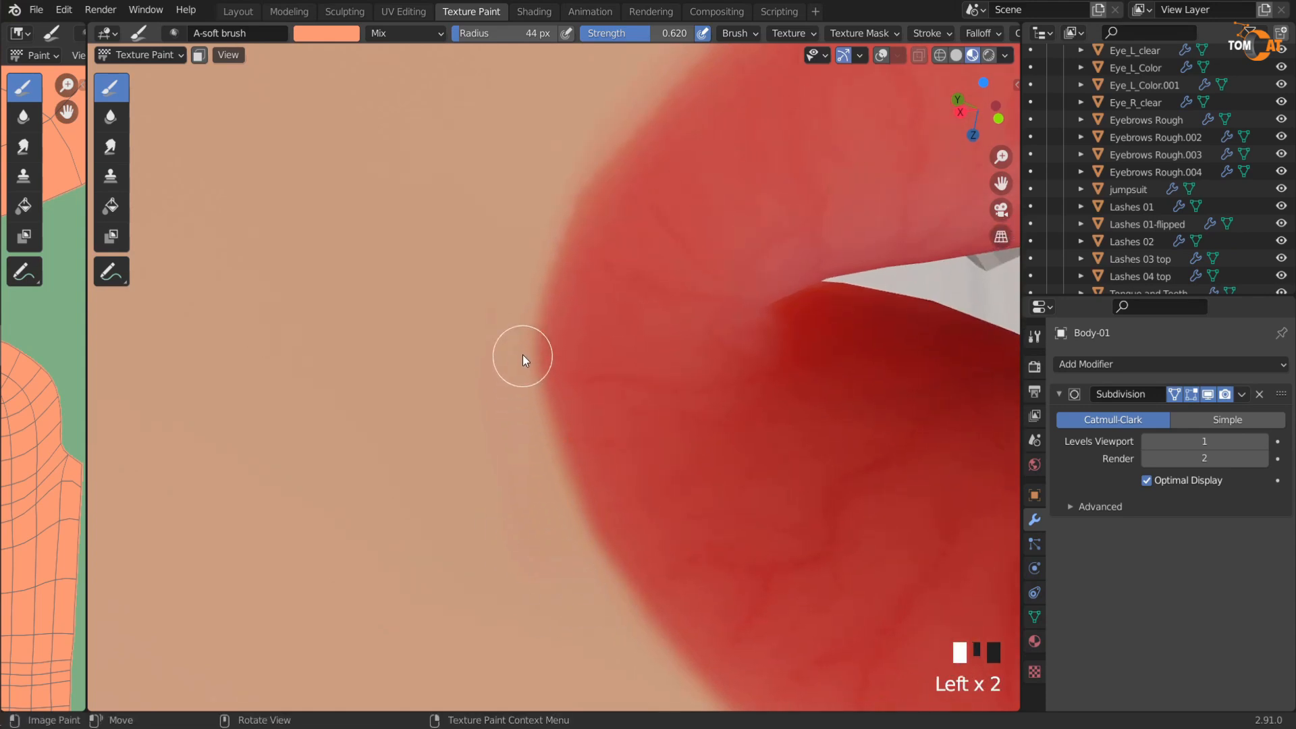
{"action": "left_click", "coordinate": [529, 372]}
{"action": "middle_click_drag", "start_coordinate": [500, 317], "coordinate": [586, 347]}
Step: Centre the view on the upper lip near the mouth corner and smooth its outer edge with skin colour
{"action": "scroll", "coordinate": [590, 301], "scroll_direction": "down", "scroll_amount": 3}
{"action": "key", "text": "Tab"}
{"action": "left_click", "coordinate": [566, 364]}
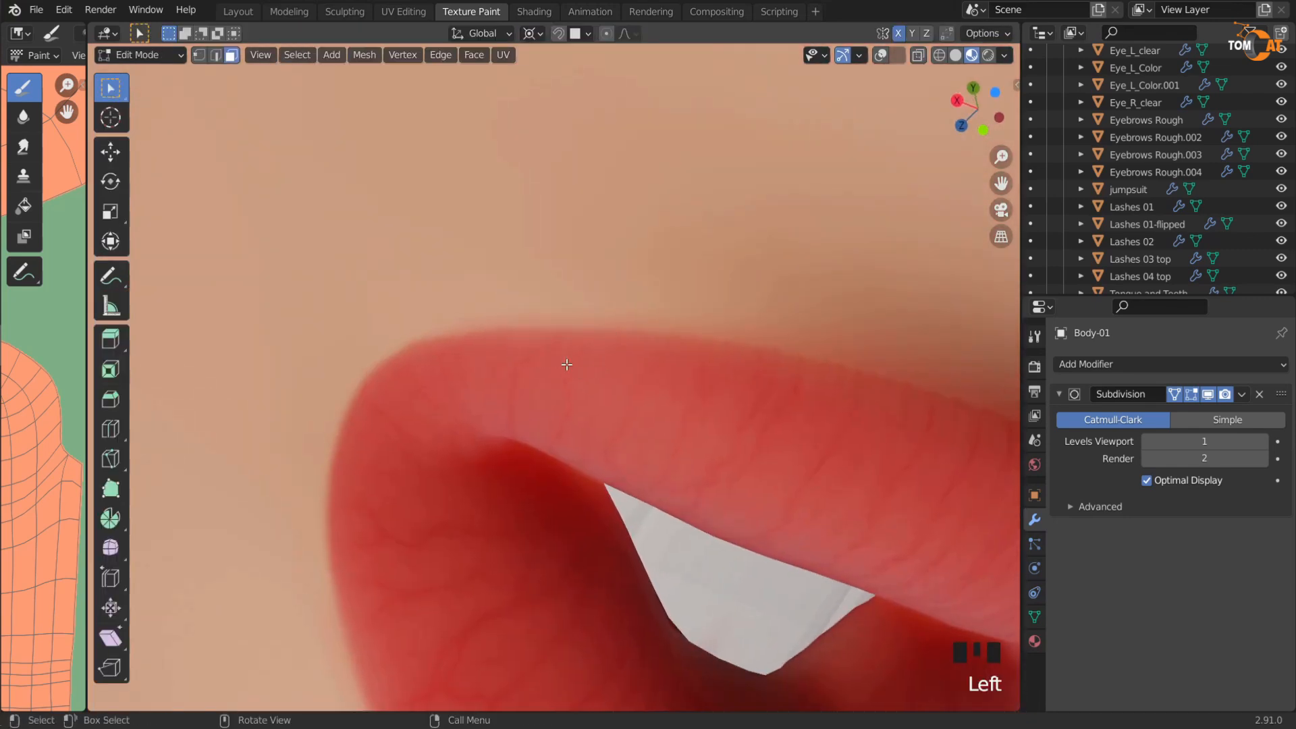
{"action": "key", "text": "KP_Decimal"}
{"action": "key", "text": "Tab"}
{"action": "mouse_move", "coordinate": [598, 427]}
{"action": "middle_mouse_down"}
{"action": "mouse_move", "coordinate": [482, 405]}
{"action": "mouse_move", "coordinate": [384, 424]}
{"action": "middle_mouse_up"}
{"action": "scroll", "coordinate": [345, 416], "scroll_direction": "up", "scroll_amount": 1}
{"action": "mouse_move", "coordinate": [344, 415]}
{"action": "left_mouse_down"}
{"action": "mouse_move", "coordinate": [313, 398]}
{"action": "mouse_move", "coordinate": [448, 374]}
{"action": "left_mouse_up"}
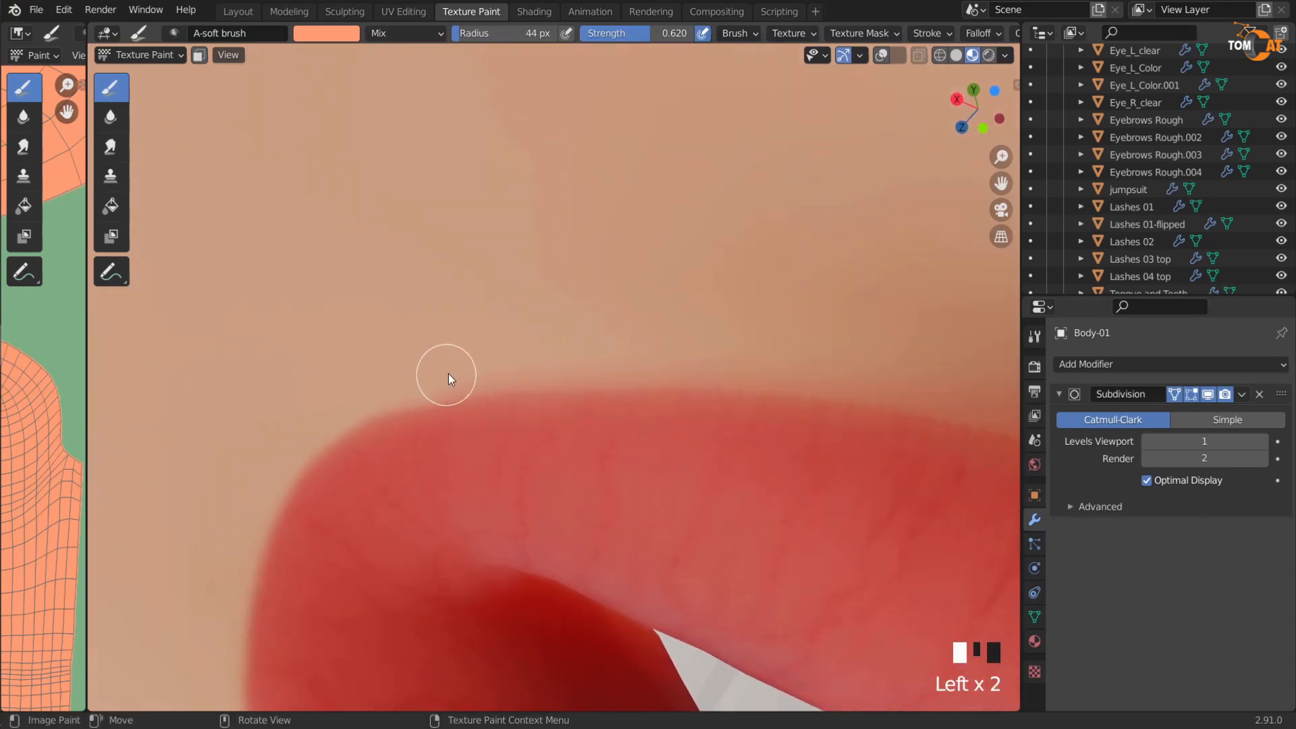
{"action": "left_click_drag", "start_coordinate": [841, 381], "coordinate": [870, 383]}
{"action": "left_click_drag", "start_coordinate": [638, 363], "coordinate": [639, 363]}
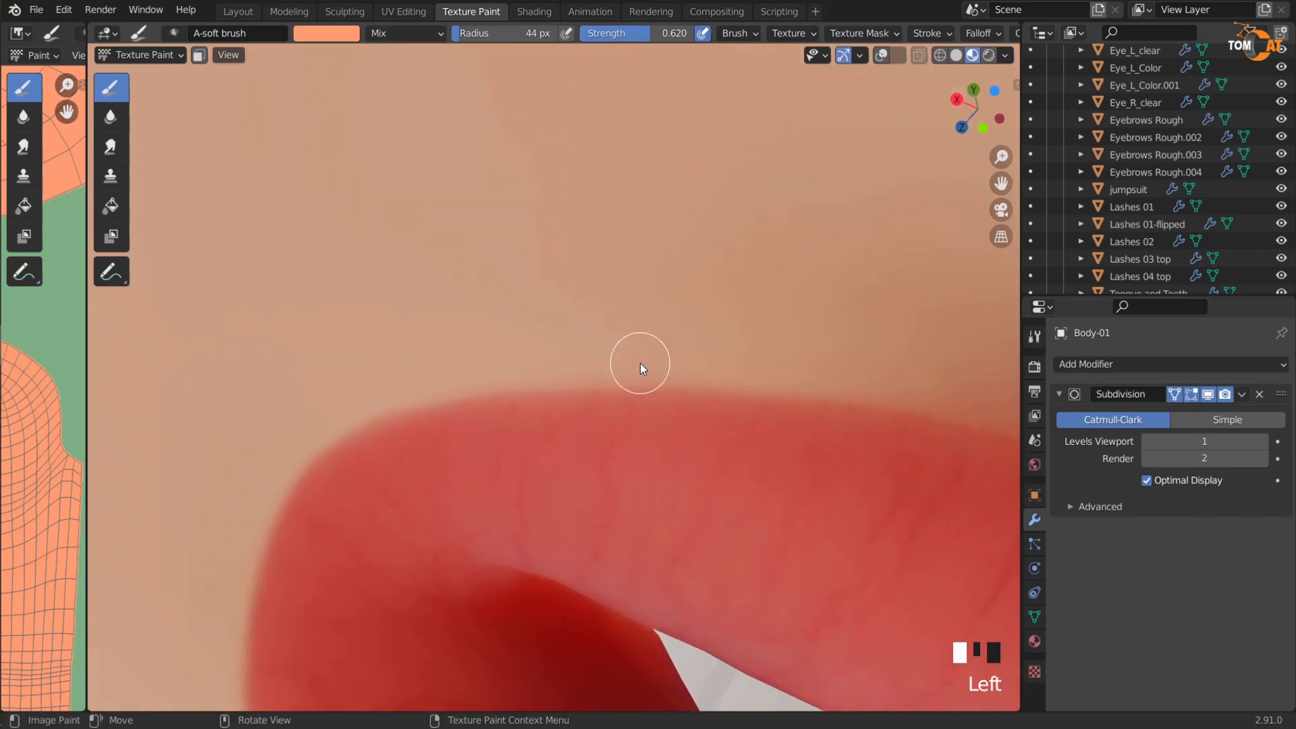
Step: Blend skin colour along the shaded edge above the middle of the upper lip
{"action": "middle_click_drag", "start_coordinate": [346, 420], "coordinate": [405, 425], "text": "shift"}
{"action": "left_click", "coordinate": [795, 370]}
{"action": "left_click", "coordinate": [775, 361]}
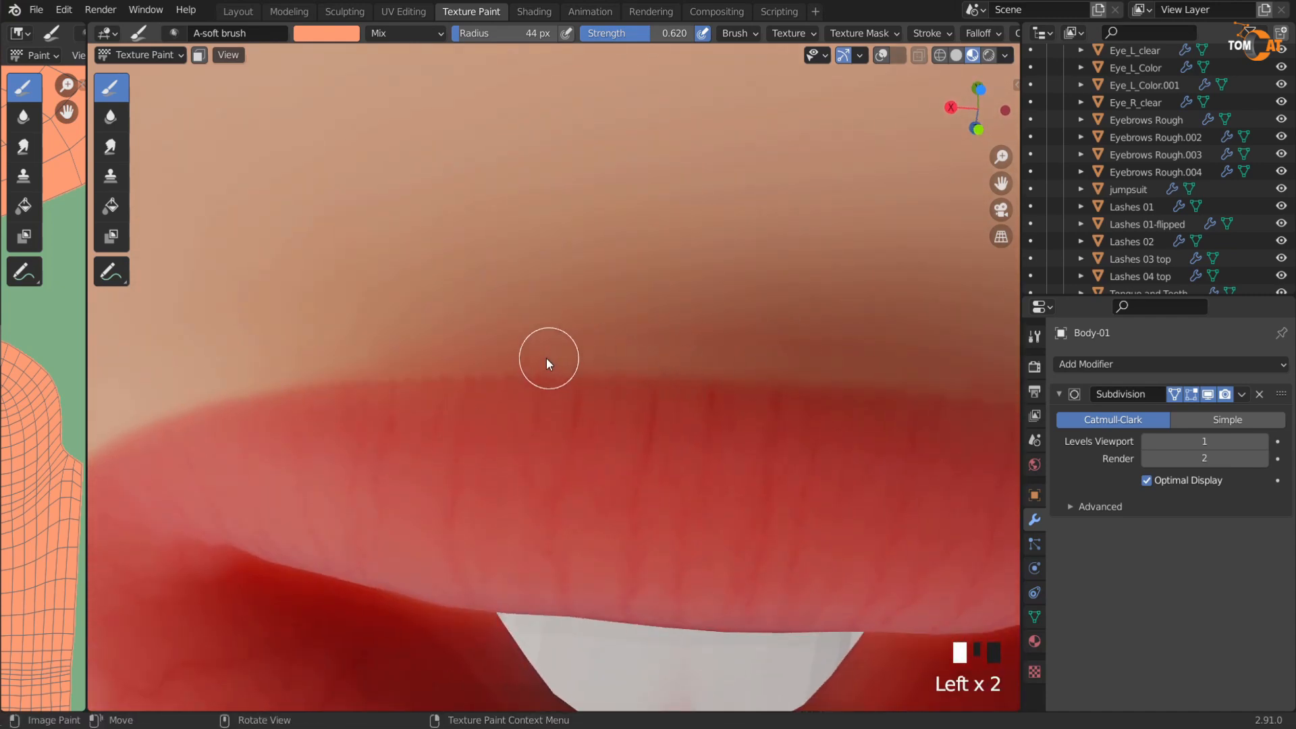
{"action": "left_click", "coordinate": [732, 343]}
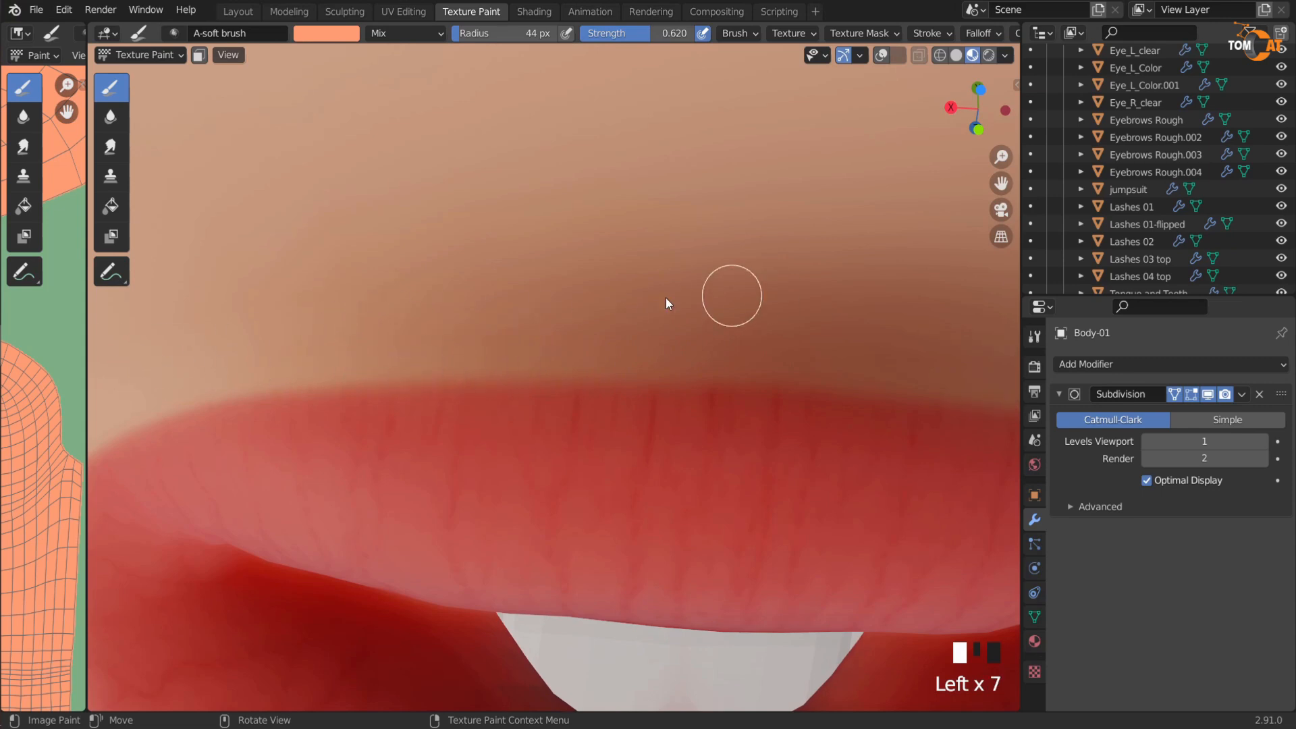
Step: Turn on Scene World lighting in the material preview and touch up the skin around the upper lip's edge
{"action": "scroll", "coordinate": [540, 297], "scroll_direction": "down", "scroll_amount": 2}
{"action": "middle_click_drag", "start_coordinate": [540, 298], "coordinate": [753, 254]}
{"action": "left_click", "coordinate": [1006, 57]}
{"action": "left_click", "coordinate": [944, 144]}
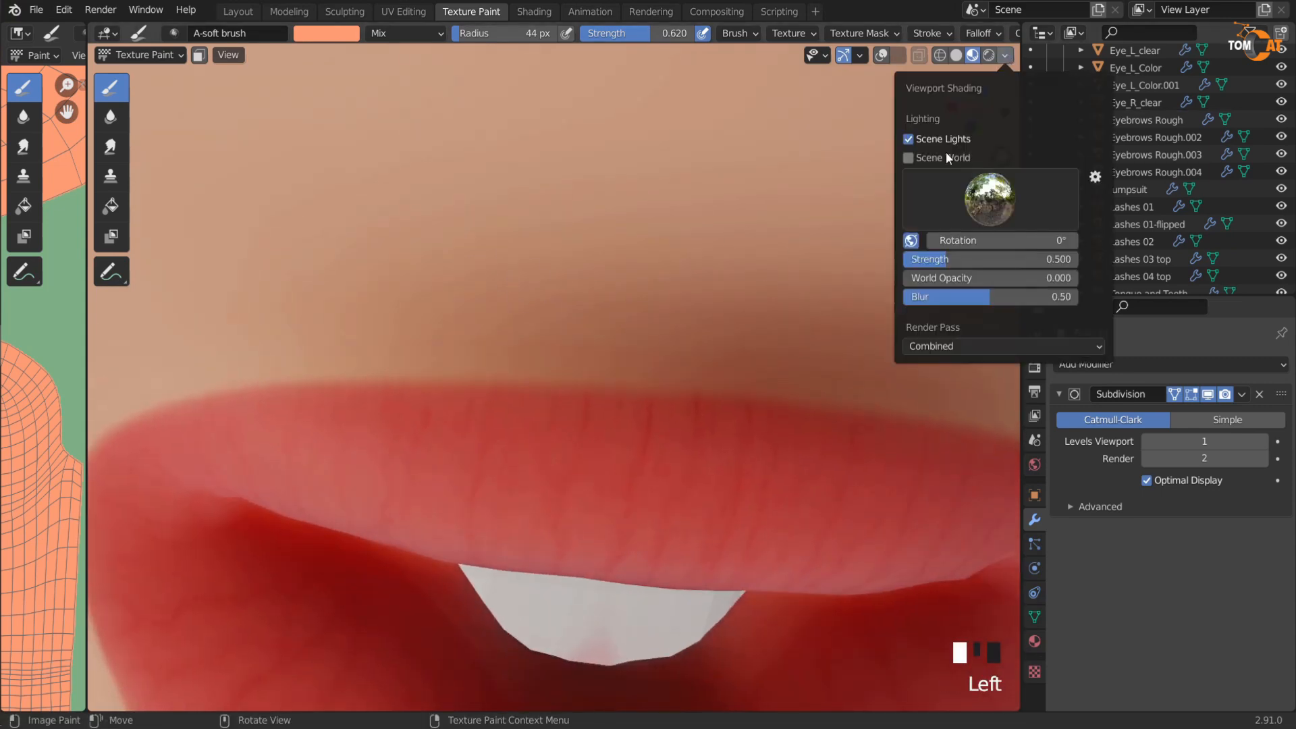
{"action": "middle_click_drag", "start_coordinate": [610, 395], "coordinate": [639, 348]}
{"action": "left_click", "coordinate": [624, 339]}
{"action": "left_click", "coordinate": [599, 326]}
{"action": "middle_click_drag", "start_coordinate": [784, 375], "coordinate": [468, 414]}
{"action": "left_click", "coordinate": [226, 266]}
{"action": "middle_click_drag", "start_coordinate": [226, 266], "coordinate": [671, 457]}
{"action": "scroll", "coordinate": [775, 457], "scroll_direction": "up", "scroll_amount": 2}
{"action": "scroll", "coordinate": [526, 425], "scroll_direction": "down", "scroll_amount": 5}
{"action": "scroll", "coordinate": [704, 425], "scroll_direction": "down", "scroll_amount": 4}
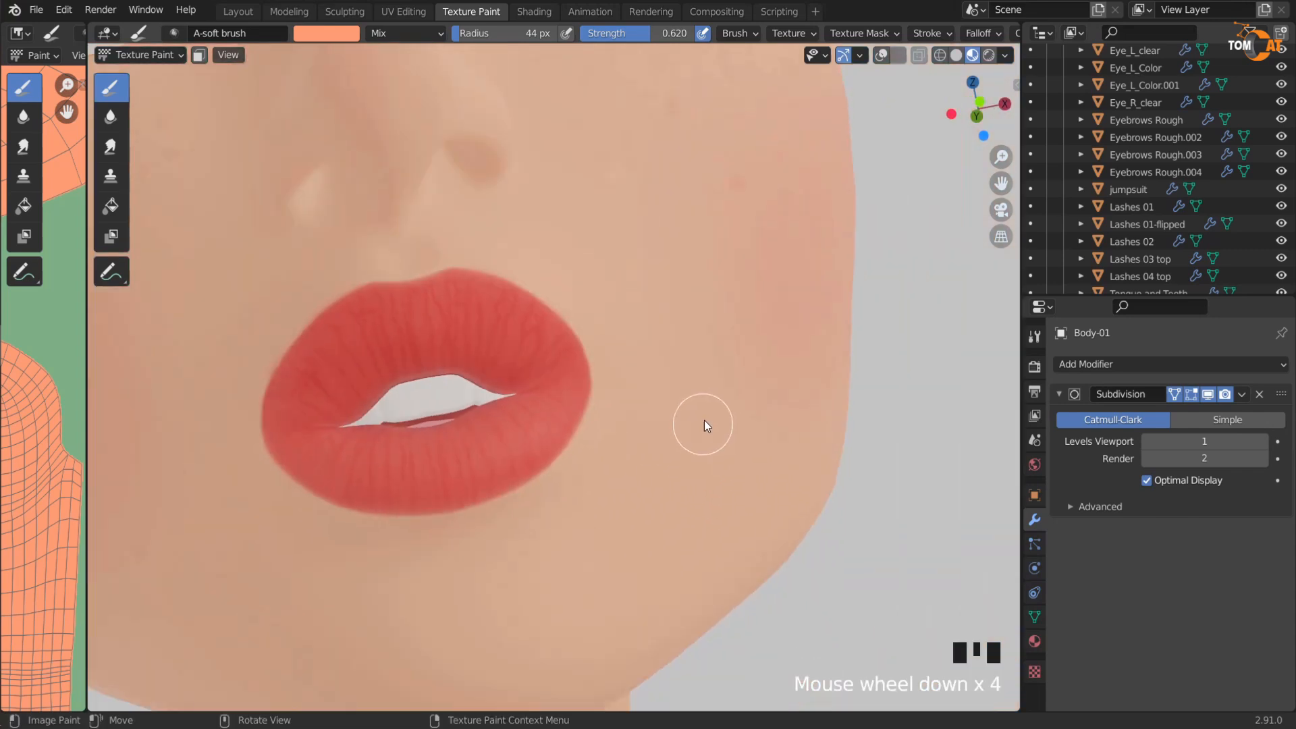
Step: Turn off Scene World lighting in the material preview, with the whole face in view
{"action": "left_click", "coordinate": [1005, 55]}
{"action": "left_click", "coordinate": [928, 156]}
{"action": "mouse_move", "coordinate": [715, 439]}
{"action": "middle_mouse_down"}
{"action": "mouse_move", "coordinate": [687, 468]}
{"action": "mouse_move", "coordinate": [653, 351]}
{"action": "mouse_move", "coordinate": [568, 405]}
{"action": "mouse_move", "coordinate": [444, 431]}
{"action": "mouse_move", "coordinate": [463, 338]}
{"action": "mouse_move", "coordinate": [427, 313]}
{"action": "mouse_move", "coordinate": [622, 473]}
{"action": "mouse_move", "coordinate": [548, 466]}
{"action": "middle_mouse_up"}
{"action": "scroll", "coordinate": [654, 342], "scroll_direction": "down", "scroll_amount": 6}
{"action": "scroll", "coordinate": [653, 342], "scroll_direction": "up", "scroll_amount": 3}
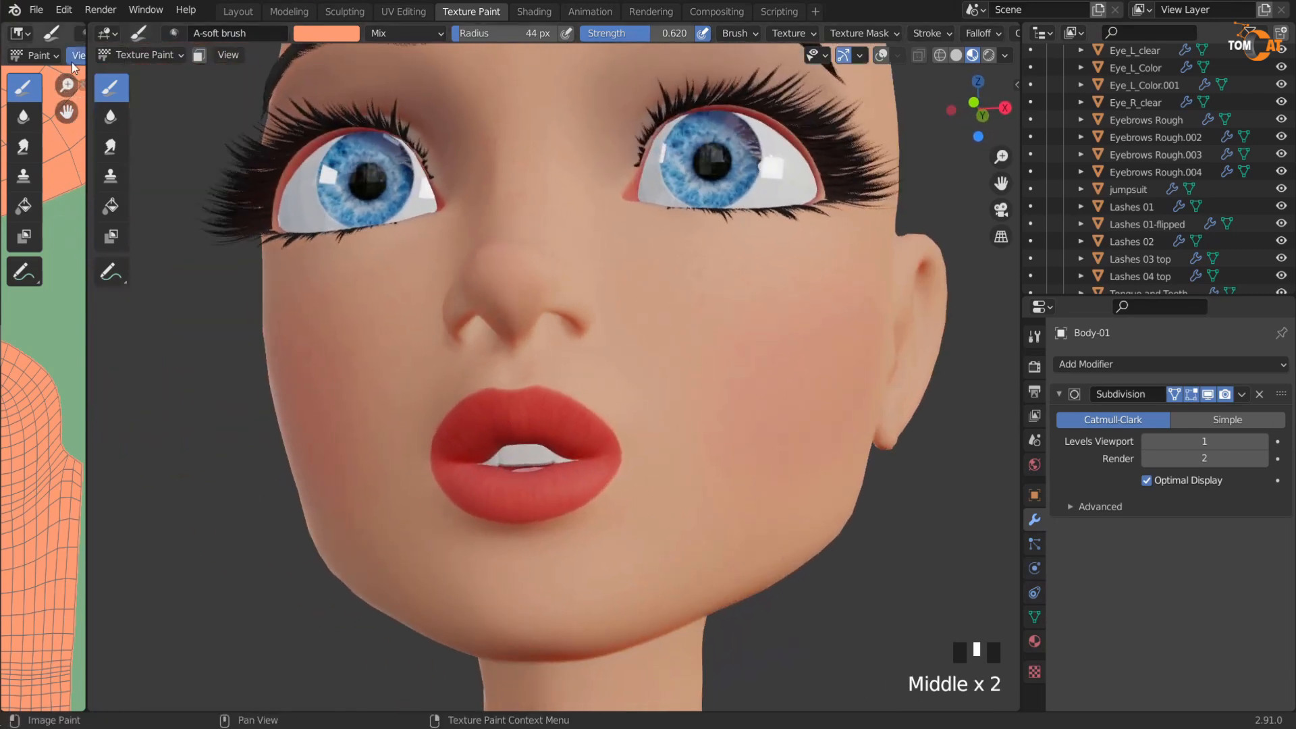
Step: Save the Aut-alb texture as a new PNG version with a revised number in the Textures folder
{"action": "left_click_drag", "start_coordinate": [87, 72], "coordinate": [394, 73]}
{"action": "left_click", "coordinate": [126, 56]}
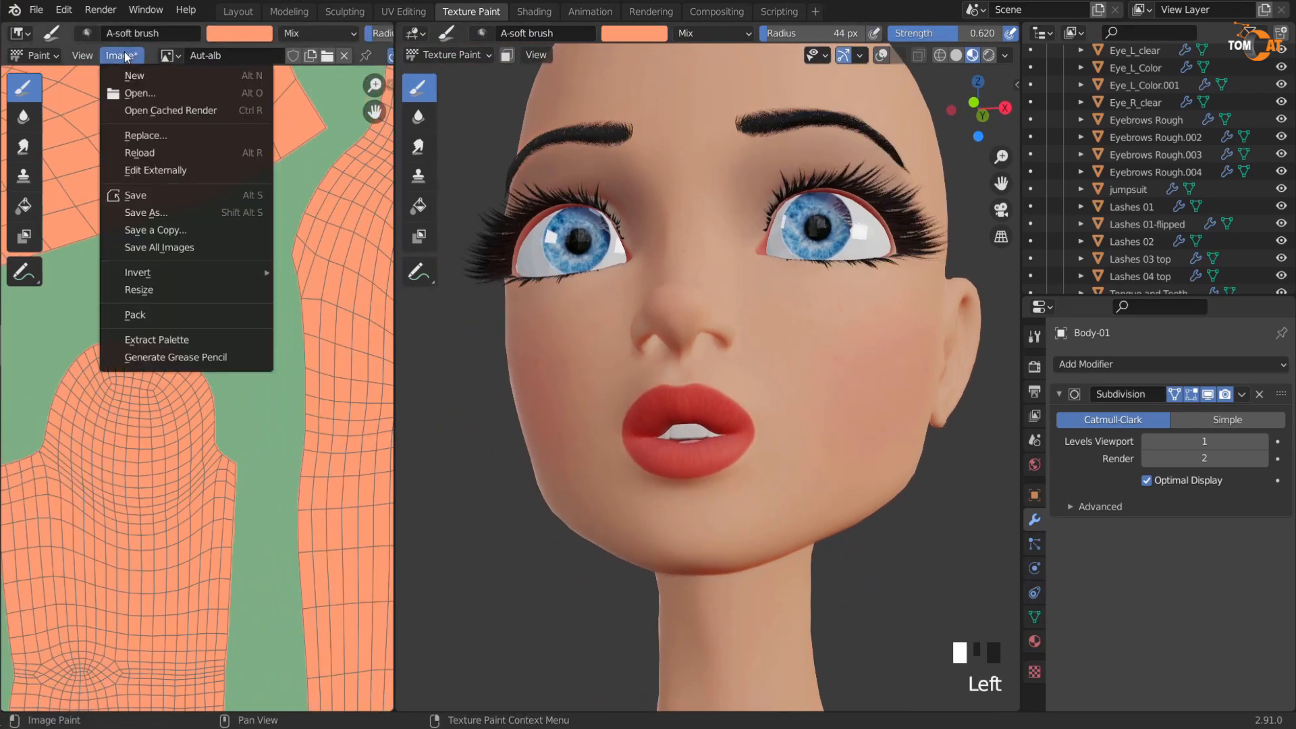
{"action": "left_click", "coordinate": [166, 216]}
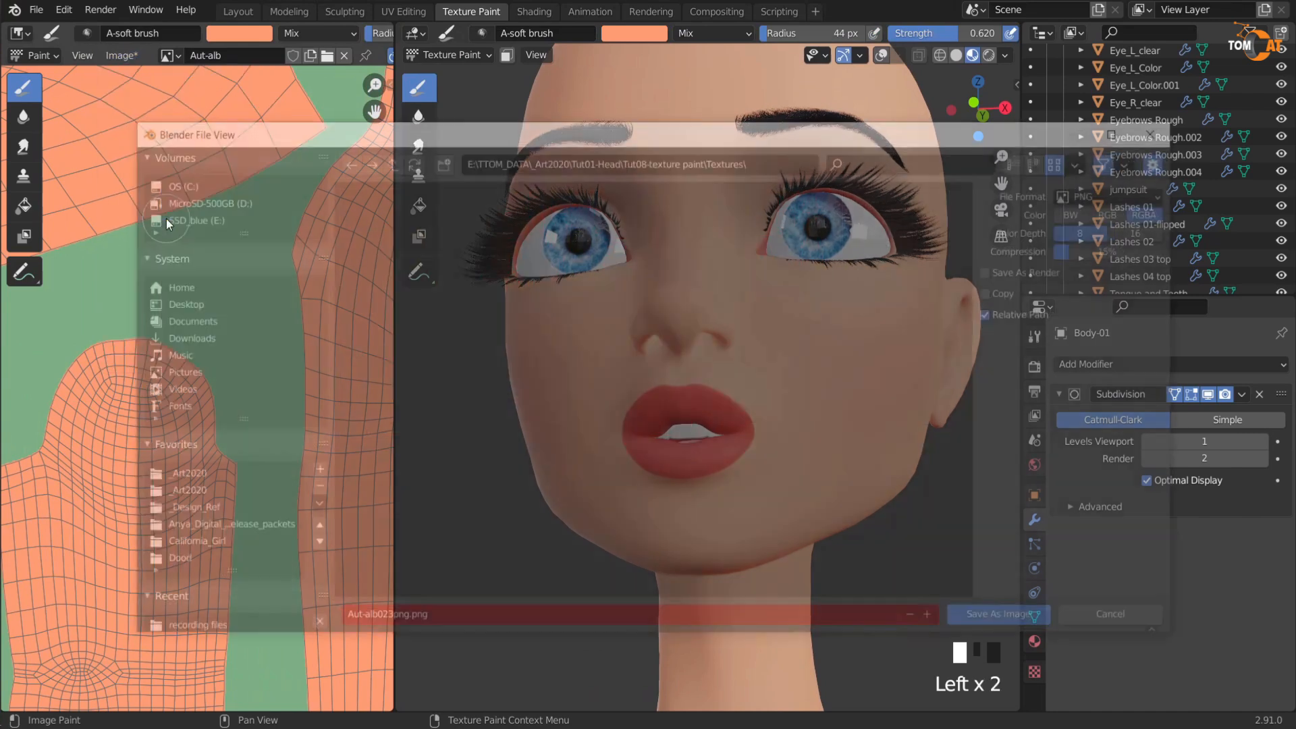
{"action": "left_click", "coordinate": [380, 620]}
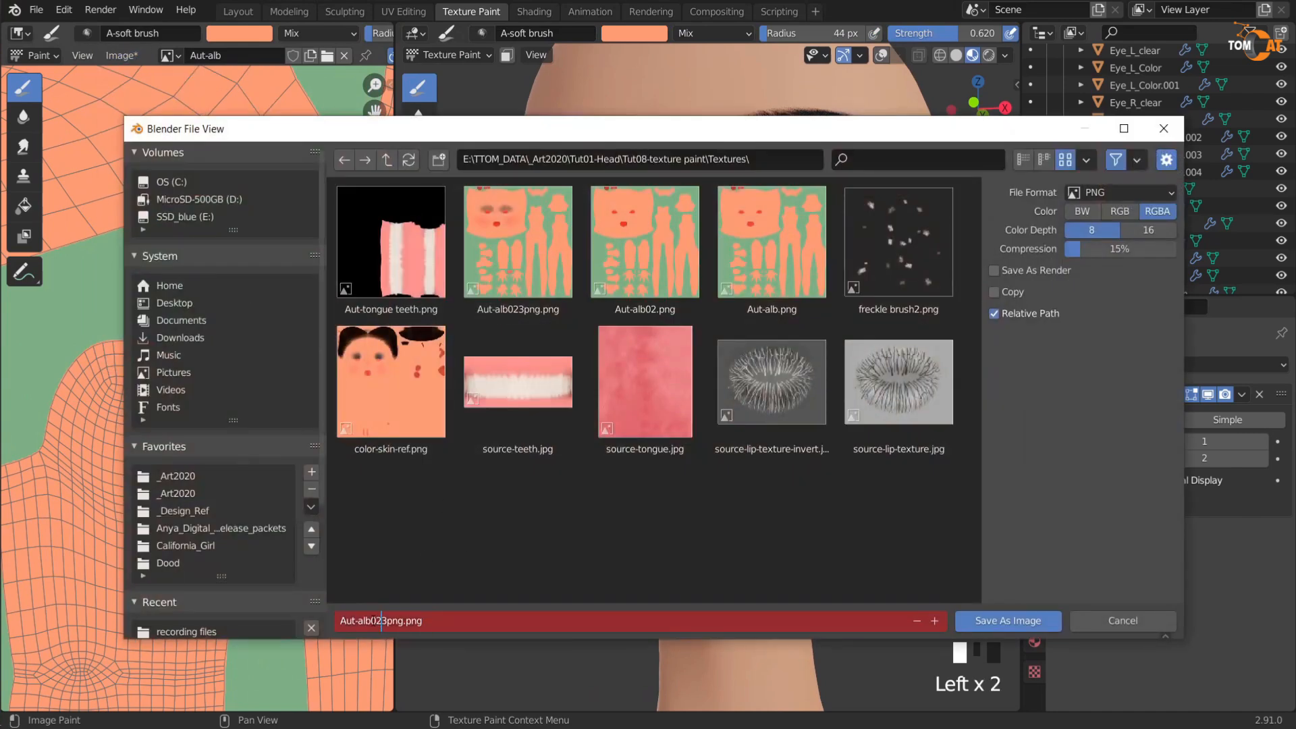
{"action": "key", "text": "Right"}
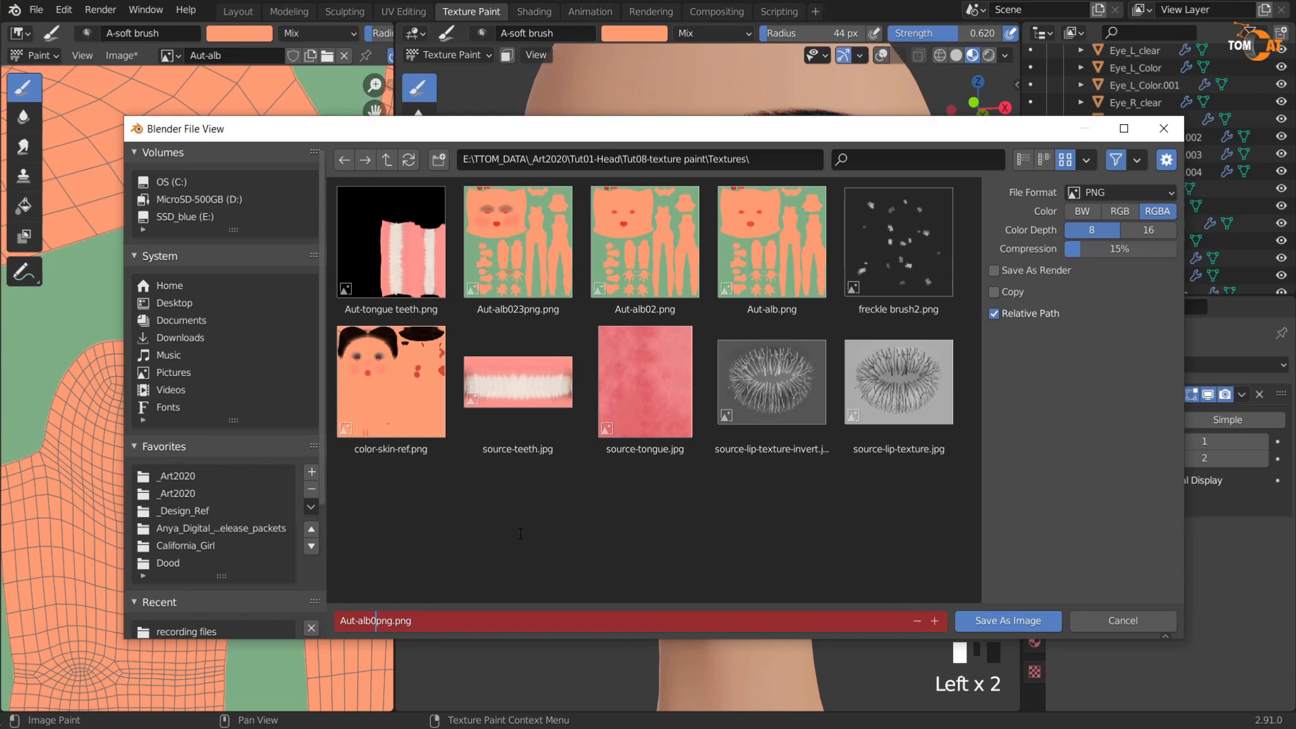
{"action": "key", "text": "Return"}
{"action": "left_click", "coordinate": [985, 624]}
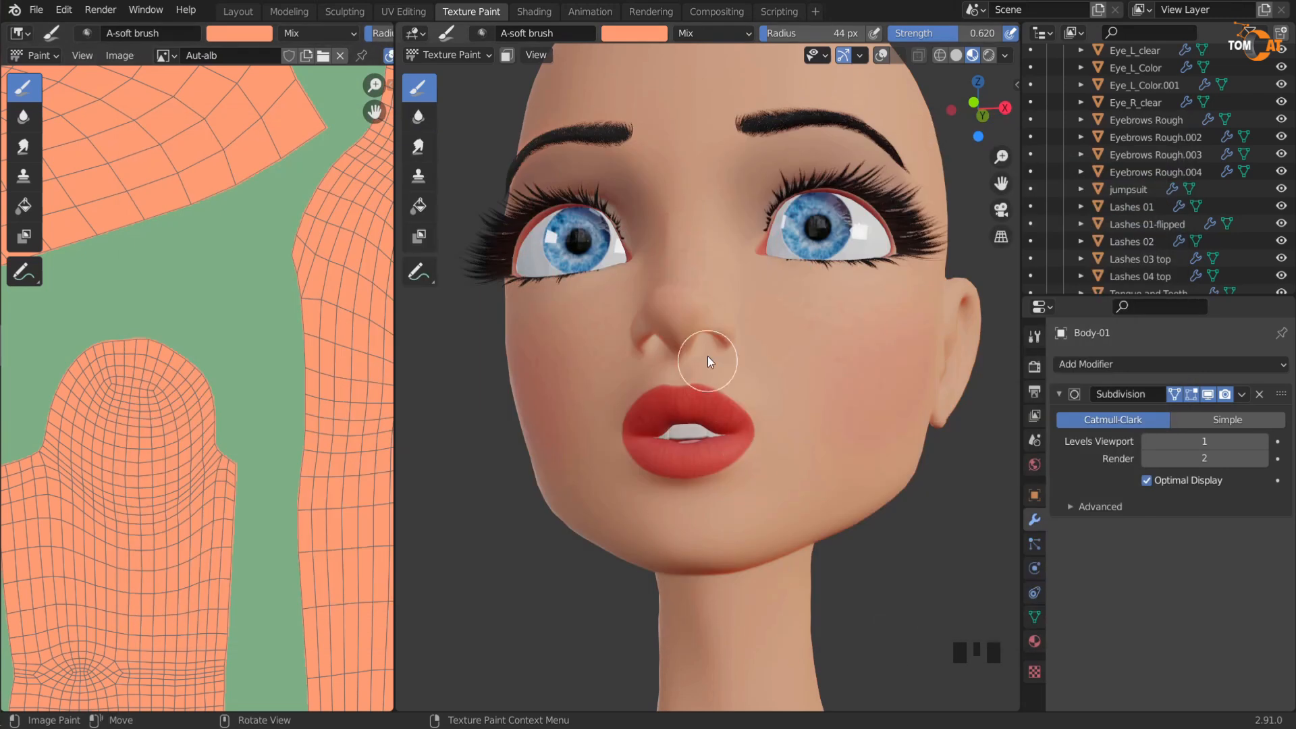
Step: Examine the head in rendered shading and again in material preview from the front and side
{"action": "left_click", "coordinate": [989, 56]}
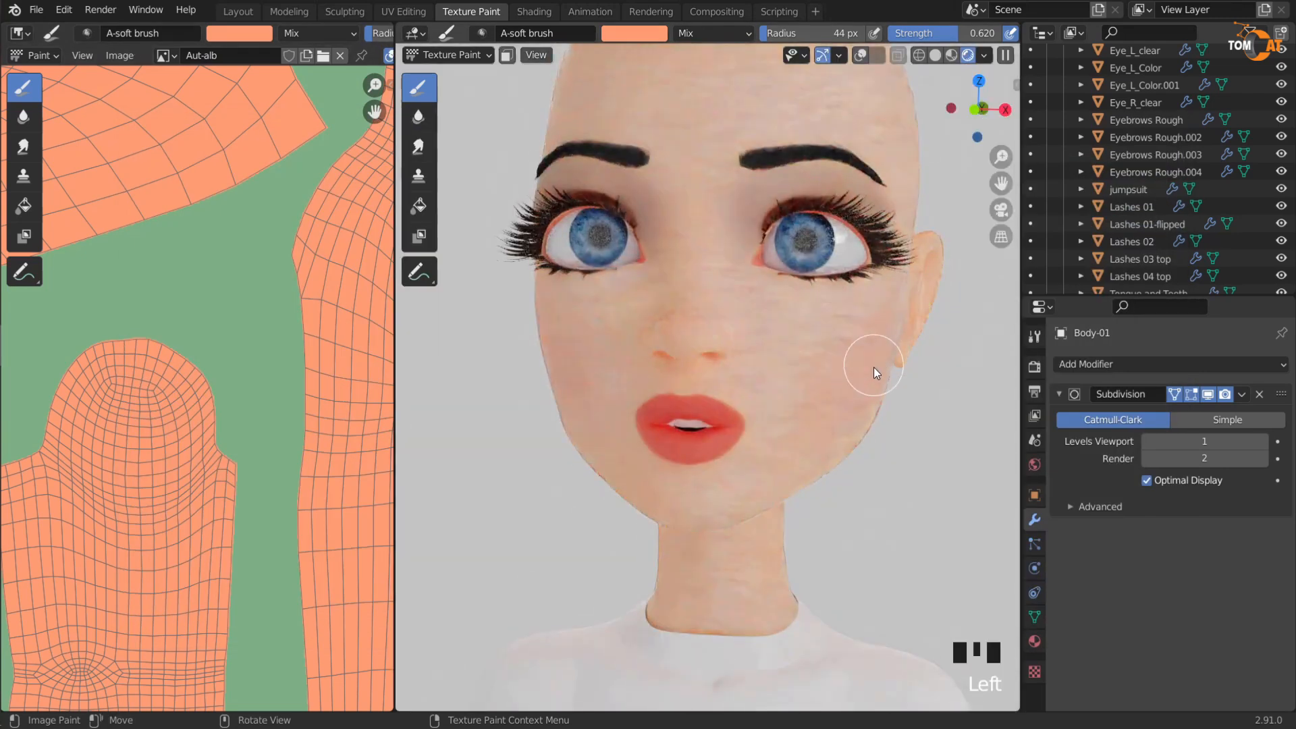
{"action": "scroll", "coordinate": [866, 382], "scroll_direction": "down", "scroll_amount": 2}
{"action": "middle_click_drag", "start_coordinate": [864, 386], "coordinate": [841, 347]}
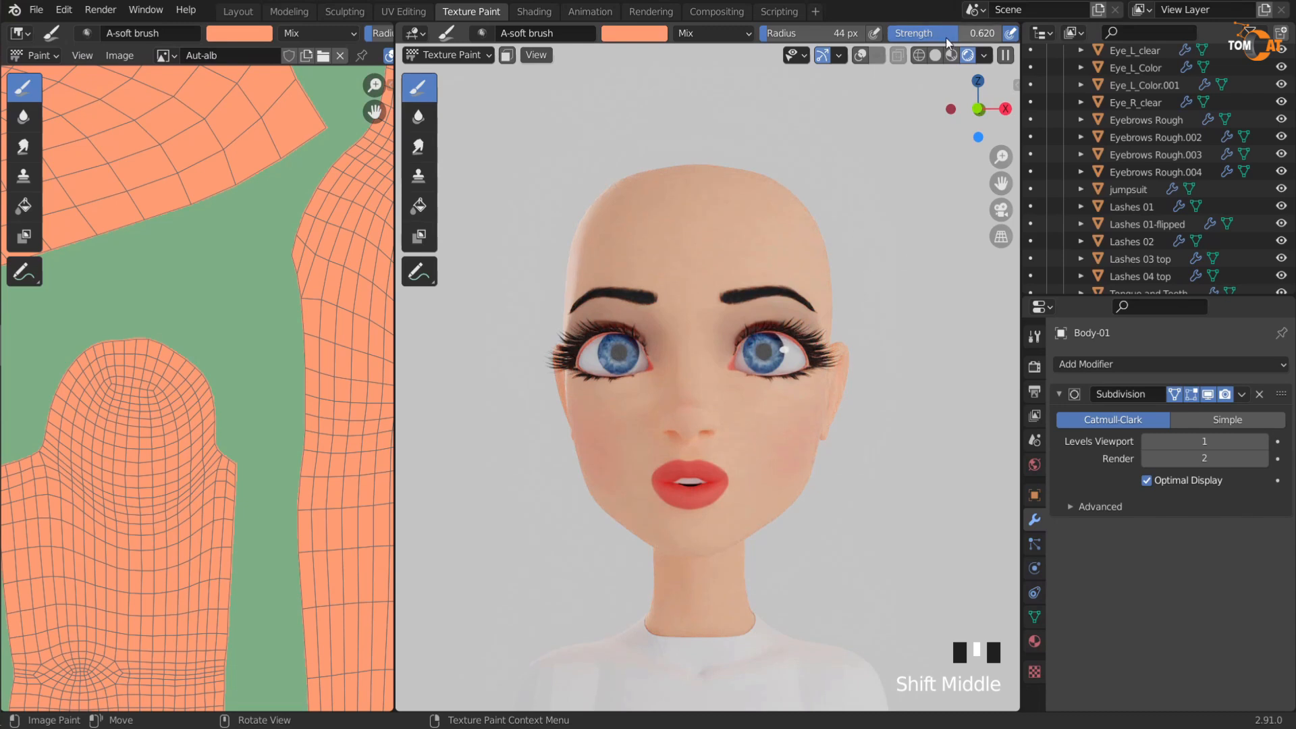
{"action": "left_click", "coordinate": [951, 54]}
{"action": "middle_click_drag", "start_coordinate": [783, 357], "coordinate": [763, 385]}
{"action": "middle_click_drag", "start_coordinate": [719, 339], "coordinate": [690, 372]}
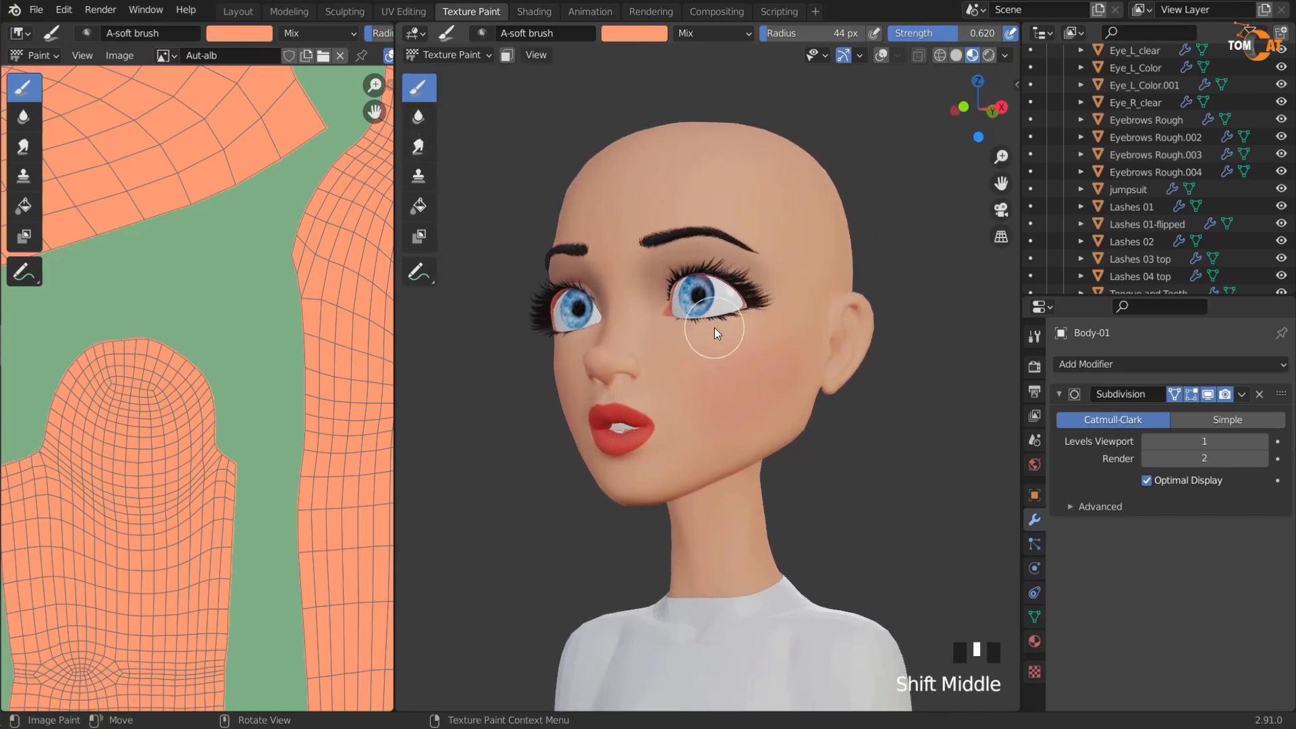
{"action": "scroll", "coordinate": [714, 327], "scroll_direction": "down", "scroll_amount": 1}
{"action": "mouse_move", "coordinate": [715, 314]}
{"action": "middle_mouse_down"}
{"action": "mouse_move", "coordinate": [753, 358]}
{"action": "mouse_move", "coordinate": [727, 387]}
{"action": "middle_mouse_up"}
{"action": "scroll", "coordinate": [735, 399], "scroll_direction": "up", "scroll_amount": 1}
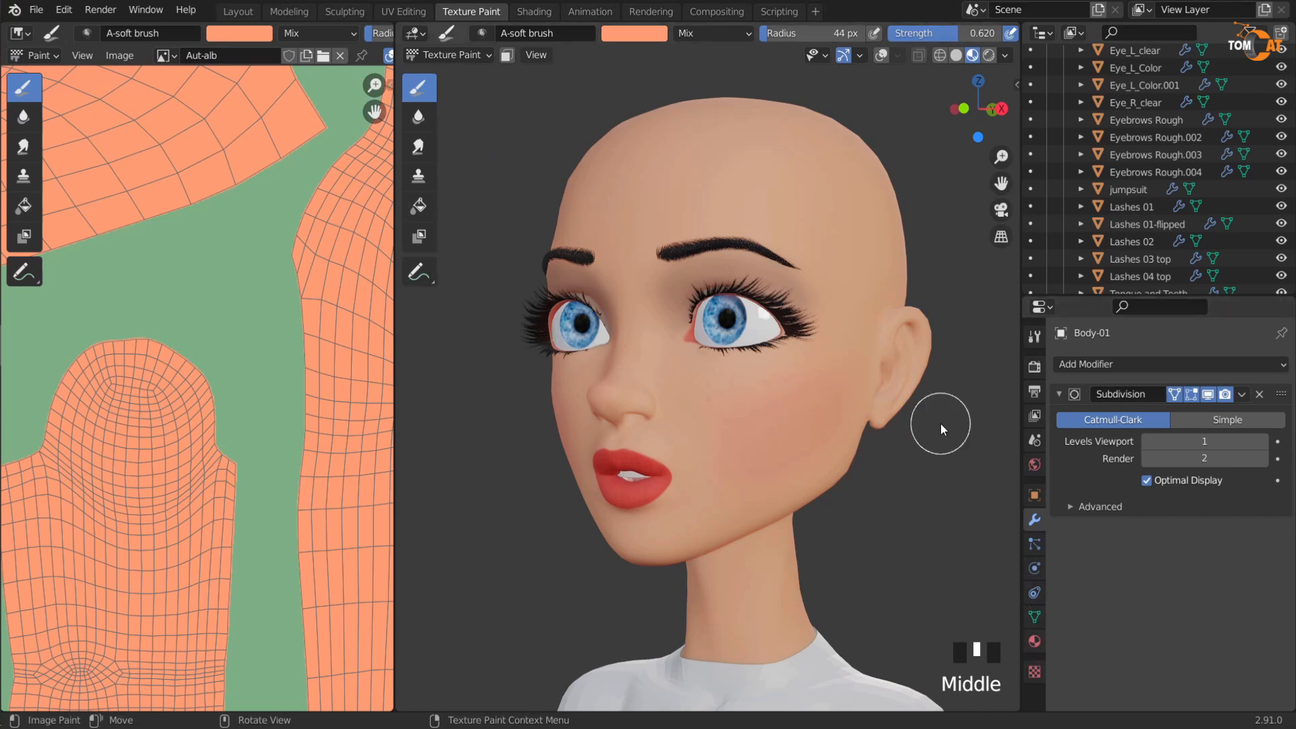
Step: Set the brush to the coral red swatch of the a-colors palette with an 84 px radius and 0.146 strength
{"action": "key", "text": "n"}
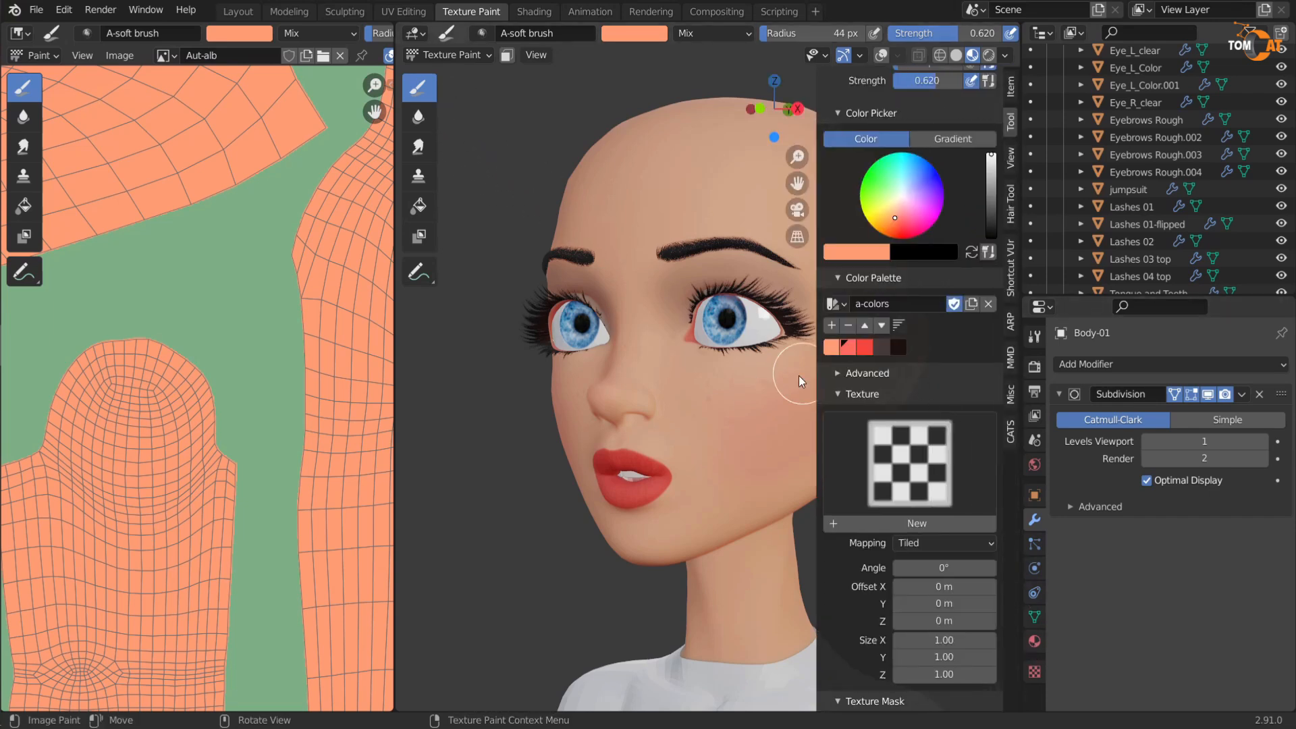
{"action": "key", "text": "n"}
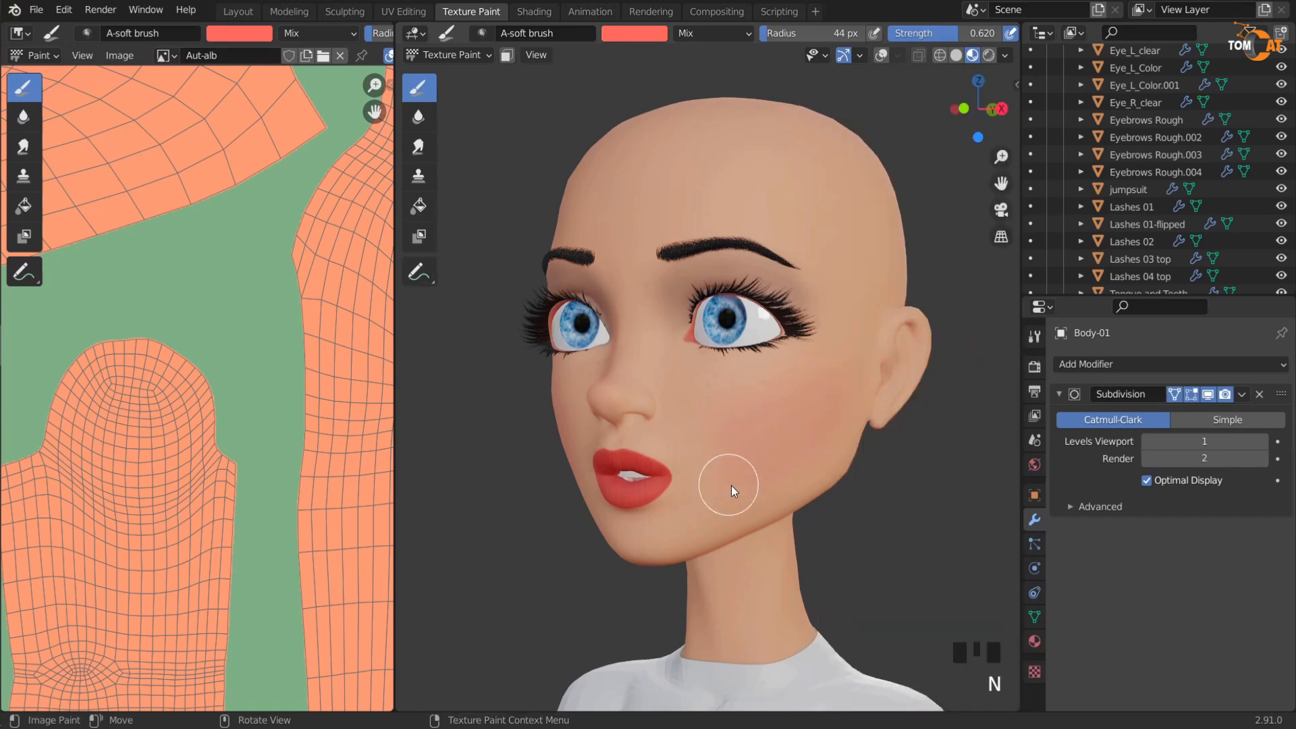
{"action": "key", "text": "f"}
{"action": "left_click", "coordinate": [791, 389]}
{"action": "mouse_move", "coordinate": [739, 432]}
{"action": "middle_mouse_down"}
{"action": "mouse_move", "coordinate": [832, 440]}
{"action": "mouse_move", "coordinate": [769, 411]}
{"action": "middle_mouse_up"}
{"action": "left_click_drag", "start_coordinate": [945, 33], "coordinate": [891, 34]}
Step: Paint soft coral blush onto the cheek below the eye
{"action": "middle_click_drag", "start_coordinate": [732, 412], "coordinate": [782, 443]}
{"action": "left_click_drag", "start_coordinate": [762, 462], "coordinate": [794, 402]}
{"action": "middle_click_drag", "start_coordinate": [695, 641], "coordinate": [699, 594]}
{"action": "left_click_drag", "start_coordinate": [759, 452], "coordinate": [800, 394]}
{"action": "middle_click_drag", "start_coordinate": [770, 425], "coordinate": [738, 443]}
{"action": "left_click_drag", "start_coordinate": [738, 438], "coordinate": [737, 381]}
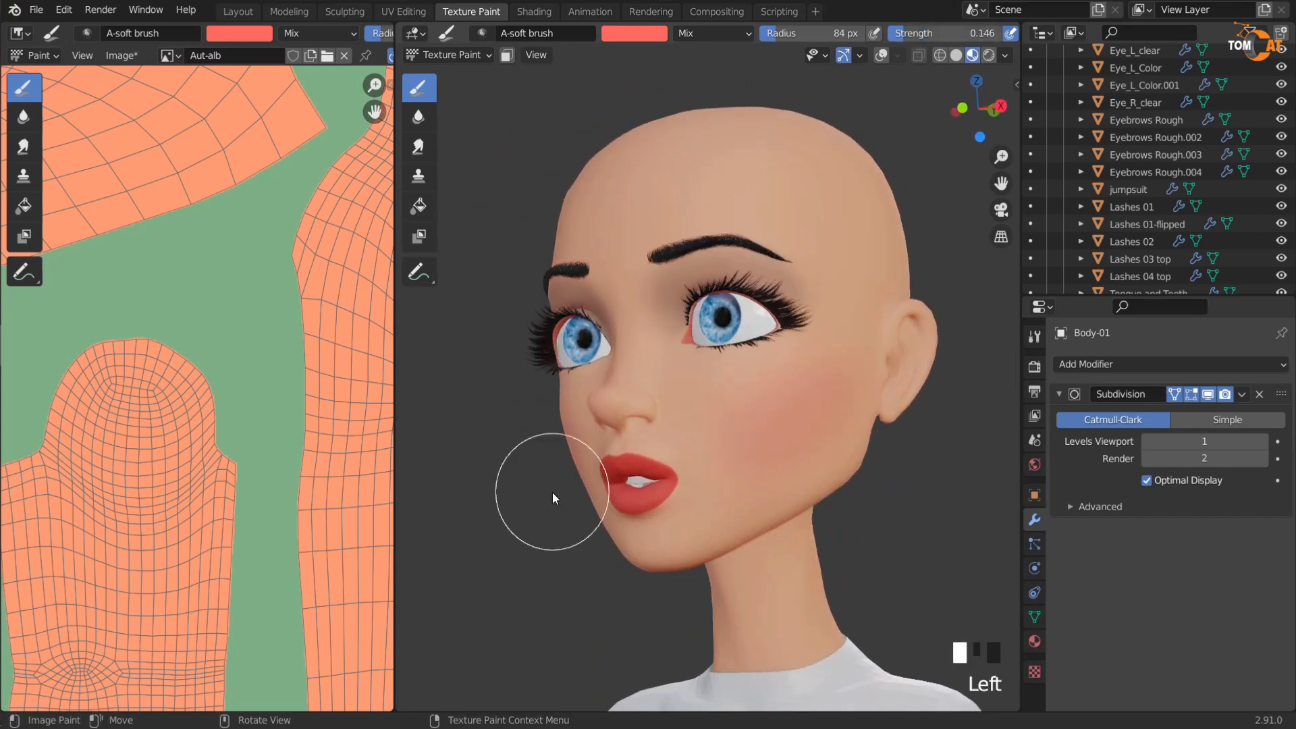
Step: Enlarge the brush radius to 109 px and spread the blush towards the lower cheek and jaw
{"action": "middle_click_drag", "start_coordinate": [773, 472], "coordinate": [753, 487]}
{"action": "key", "text": "f"}
{"action": "left_click", "coordinate": [842, 482]}
{"action": "left_click_drag", "start_coordinate": [763, 444], "coordinate": [732, 473]}
{"action": "mouse_move", "coordinate": [584, 480]}
{"action": "middle_mouse_down"}
{"action": "mouse_move", "coordinate": [557, 388]}
{"action": "mouse_move", "coordinate": [624, 398]}
{"action": "middle_mouse_up"}
{"action": "scroll", "coordinate": [772, 440], "scroll_direction": "up", "scroll_amount": 3}
{"action": "mouse_move", "coordinate": [826, 439]}
{"action": "middle_mouse_down"}
{"action": "mouse_move", "coordinate": [782, 444]}
{"action": "mouse_move", "coordinate": [845, 448]}
{"action": "middle_mouse_up"}
{"action": "key", "text": "f"}
{"action": "left_click", "coordinate": [803, 481]}
{"action": "scroll", "coordinate": [805, 477], "scroll_direction": "down", "scroll_amount": 2}
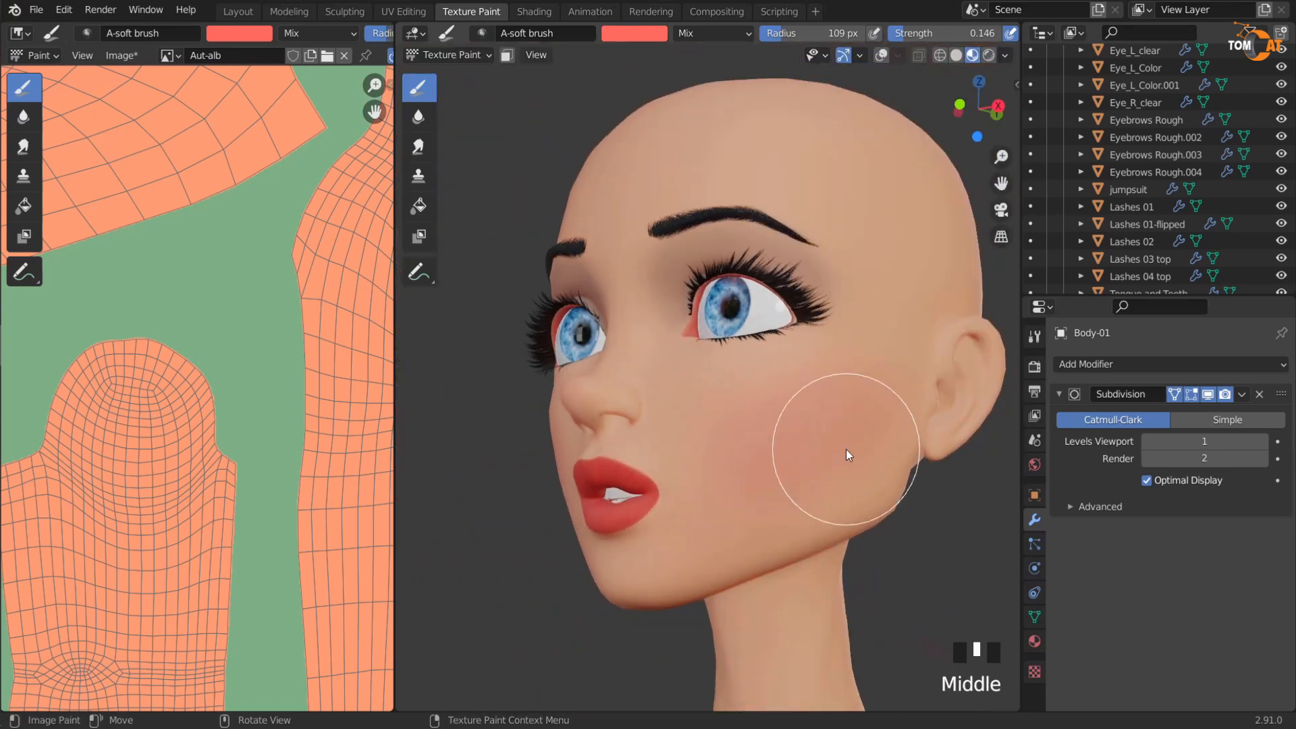
{"action": "left_click_drag", "start_coordinate": [773, 494], "coordinate": [788, 519]}
Step: Undo the last blush stroke and blend more soft blush into the cheek from several angles
{"action": "middle_click_drag", "start_coordinate": [791, 524], "coordinate": [873, 535]}
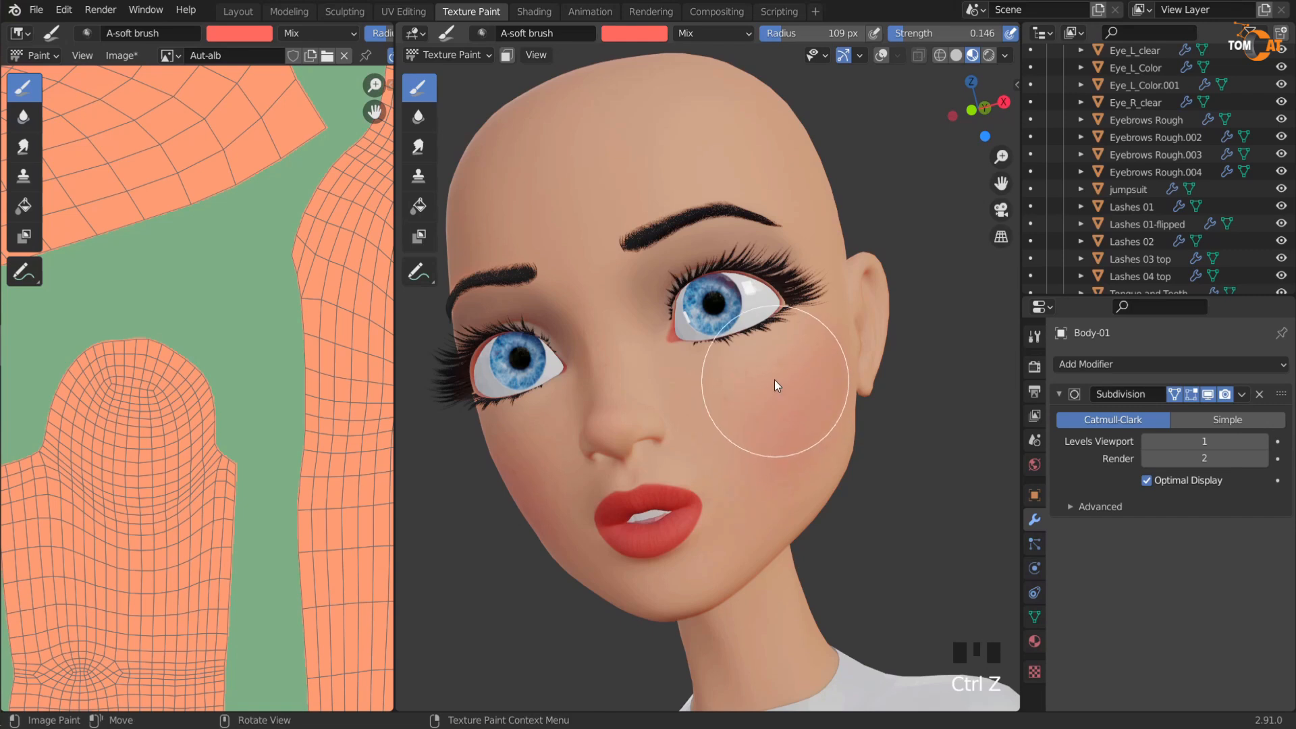
{"action": "left_click_drag", "start_coordinate": [740, 476], "coordinate": [751, 503]}
{"action": "mouse_move", "coordinate": [784, 611]}
{"action": "middle_mouse_down"}
{"action": "mouse_move", "coordinate": [691, 295]}
{"action": "mouse_move", "coordinate": [749, 432]}
{"action": "middle_mouse_up"}
{"action": "mouse_move", "coordinate": [796, 438]}
{"action": "middle_mouse_down"}
{"action": "mouse_move", "coordinate": [828, 484]}
{"action": "mouse_move", "coordinate": [753, 494]}
{"action": "middle_mouse_up"}
{"action": "left_click_drag", "start_coordinate": [801, 495], "coordinate": [774, 476]}
{"action": "mouse_move", "coordinate": [573, 439]}
{"action": "middle_mouse_down"}
{"action": "mouse_move", "coordinate": [673, 343]}
{"action": "mouse_move", "coordinate": [811, 326]}
{"action": "mouse_move", "coordinate": [749, 401]}
{"action": "mouse_move", "coordinate": [724, 395]}
{"action": "mouse_move", "coordinate": [731, 420]}
{"action": "mouse_move", "coordinate": [761, 394]}
{"action": "mouse_move", "coordinate": [769, 426]}
{"action": "middle_mouse_up"}
{"action": "scroll", "coordinate": [756, 415], "scroll_direction": "up", "scroll_amount": 2}
{"action": "key", "text": "n"}
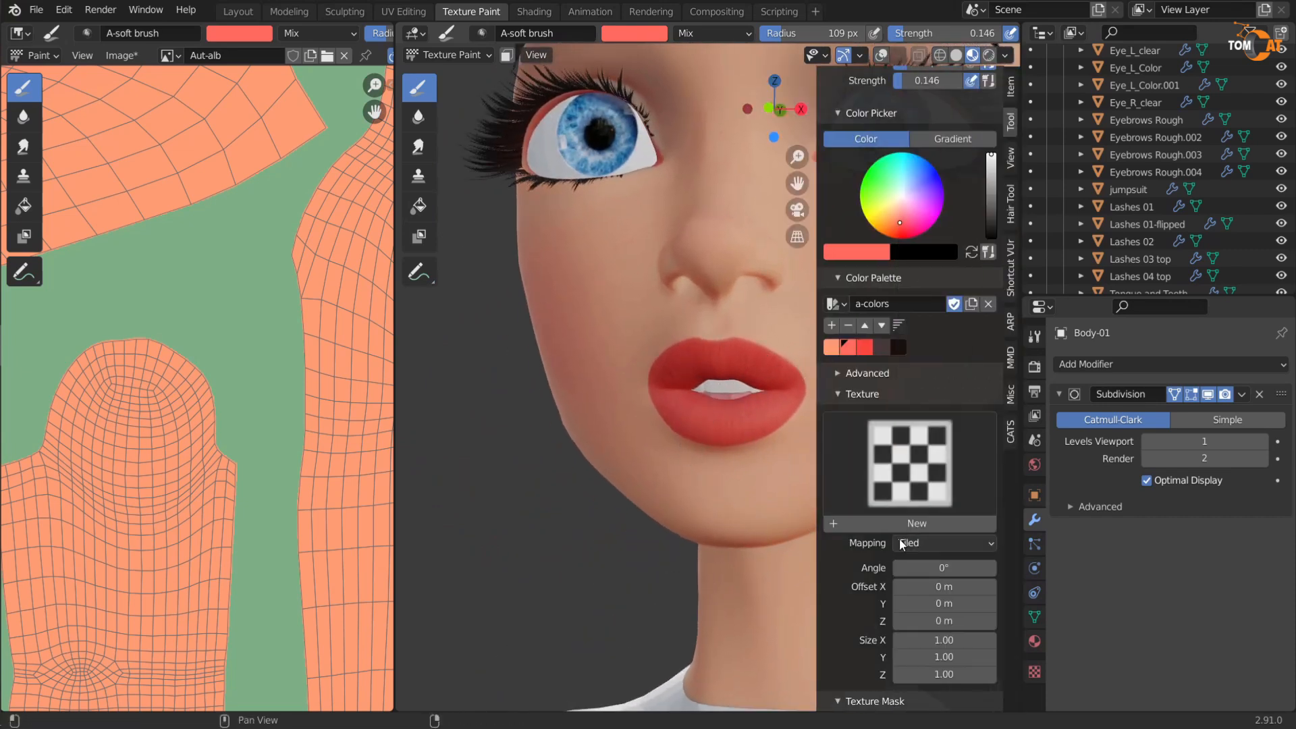
{"action": "key", "text": "s"}
{"action": "left_click", "coordinate": [745, 356]}
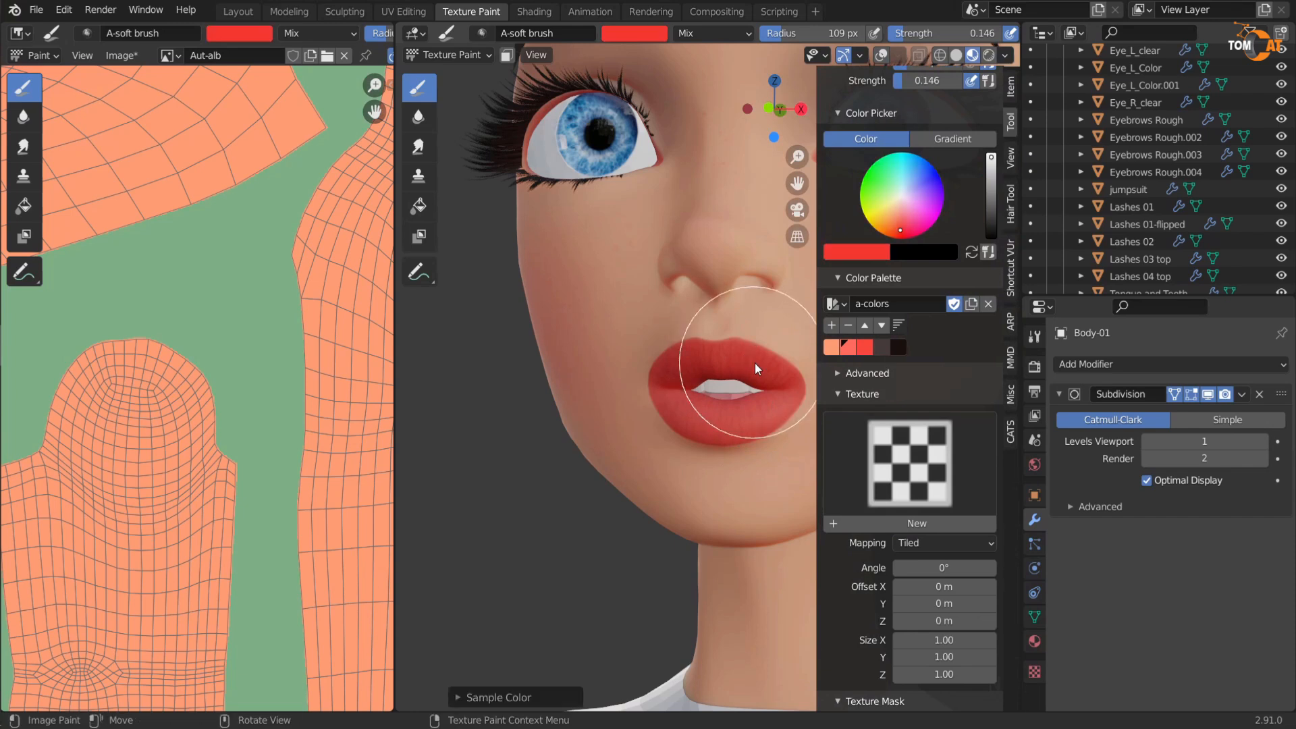
{"action": "left_click", "coordinate": [851, 349]}
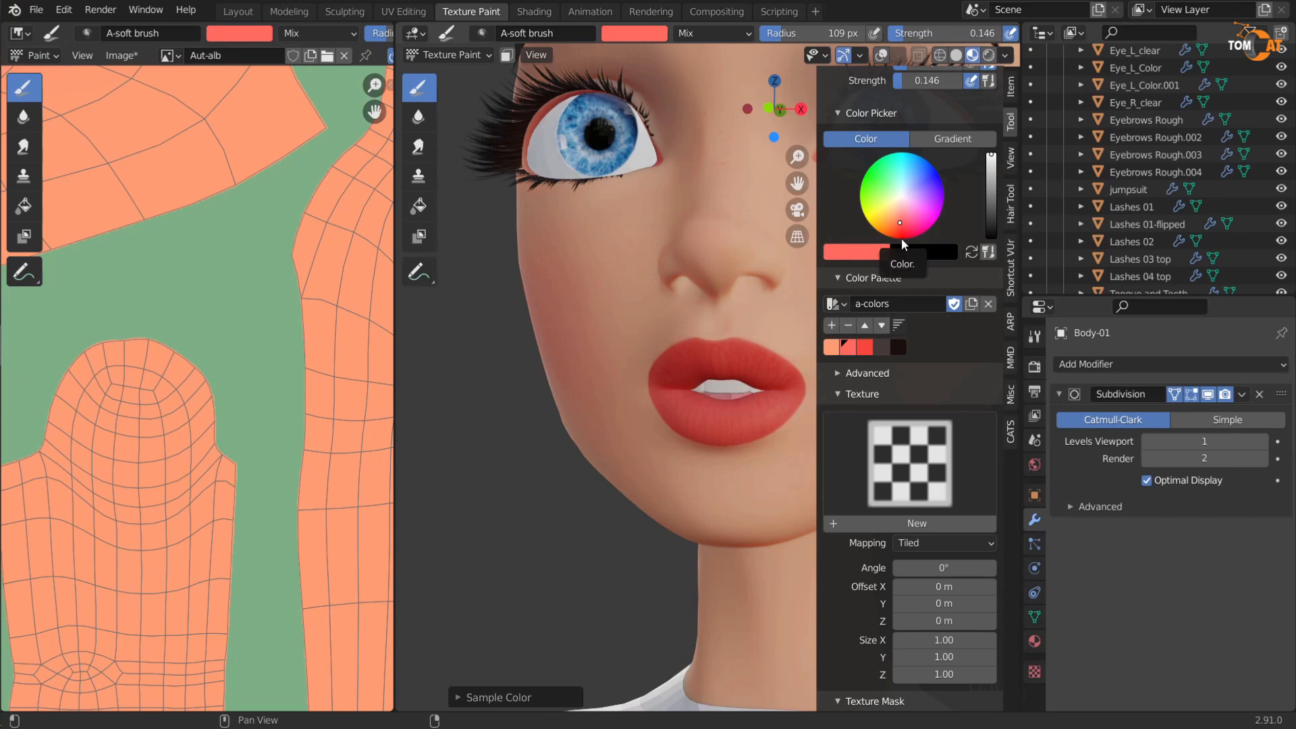
{"action": "key", "text": "n"}
Step: Set the brush strength to 0.064 and lightly tint the lips with the coral red
{"action": "scroll", "coordinate": [634, 415], "scroll_direction": "up", "scroll_amount": 2}
{"action": "mouse_move", "coordinate": [738, 406]}
{"action": "middle_mouse_down", "text": "shift"}
{"action": "mouse_move", "coordinate": [719, 412]}
{"action": "mouse_move", "coordinate": [759, 230]}
{"action": "mouse_move", "coordinate": [751, 245]}
{"action": "middle_mouse_up", "text": "shift"}
{"action": "scroll", "coordinate": [719, 411], "scroll_direction": "up", "scroll_amount": 1}
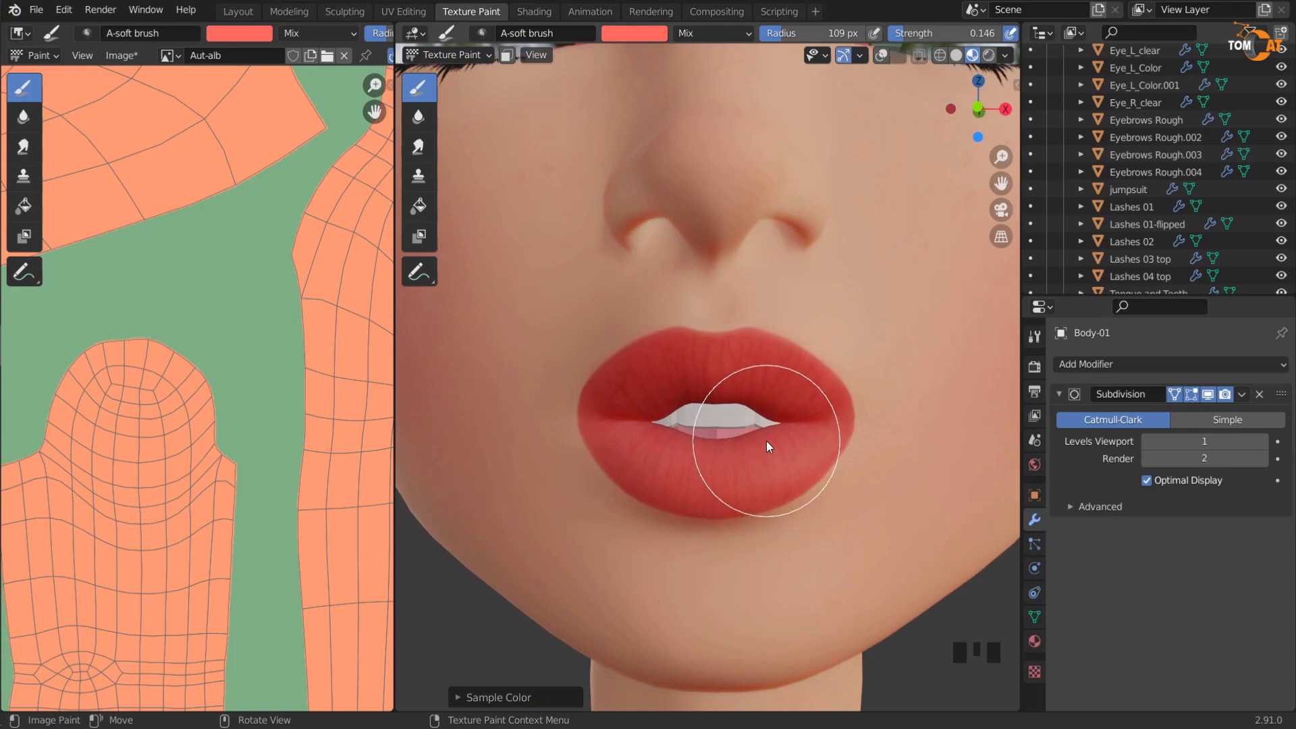
{"action": "left_click_drag", "start_coordinate": [909, 38], "coordinate": [897, 38]}
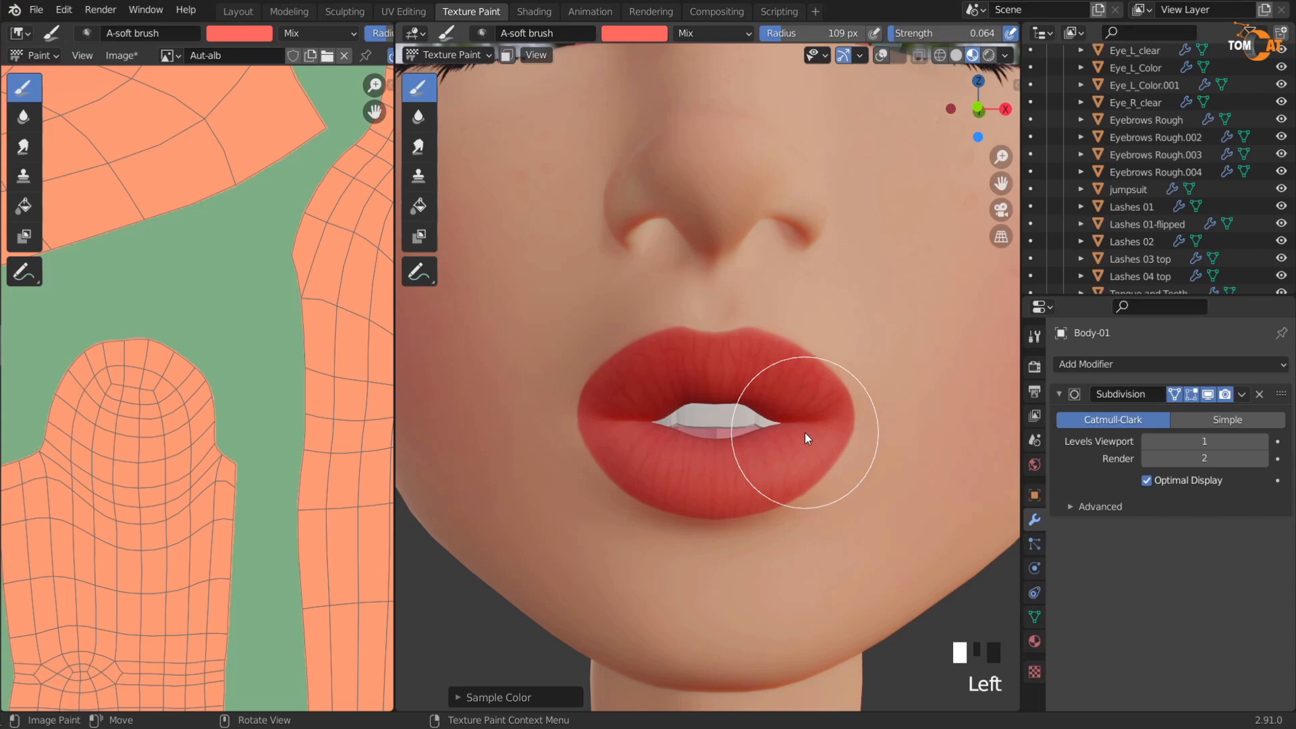
Step: Enable the body's Key 1 shape key to open the mouth, and return to texture painting
{"action": "key", "text": "Tab"}
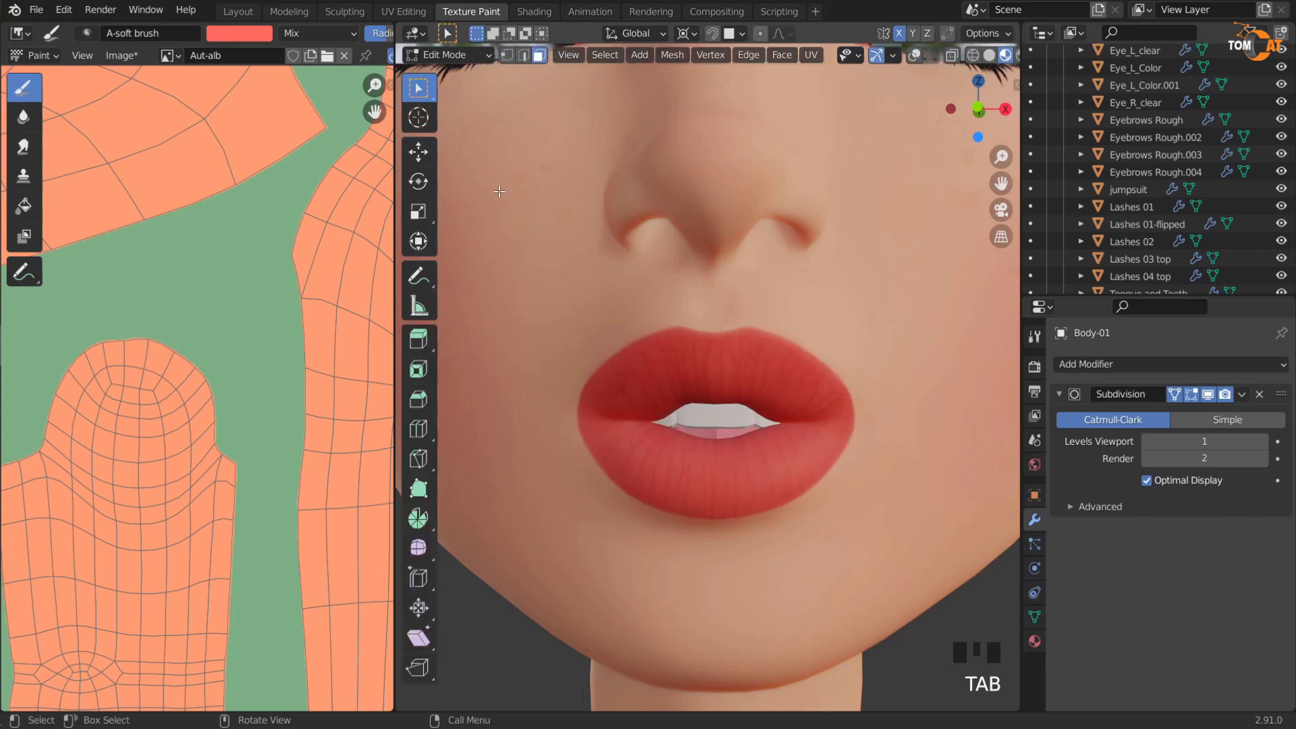
{"action": "left_click", "coordinate": [1033, 617]}
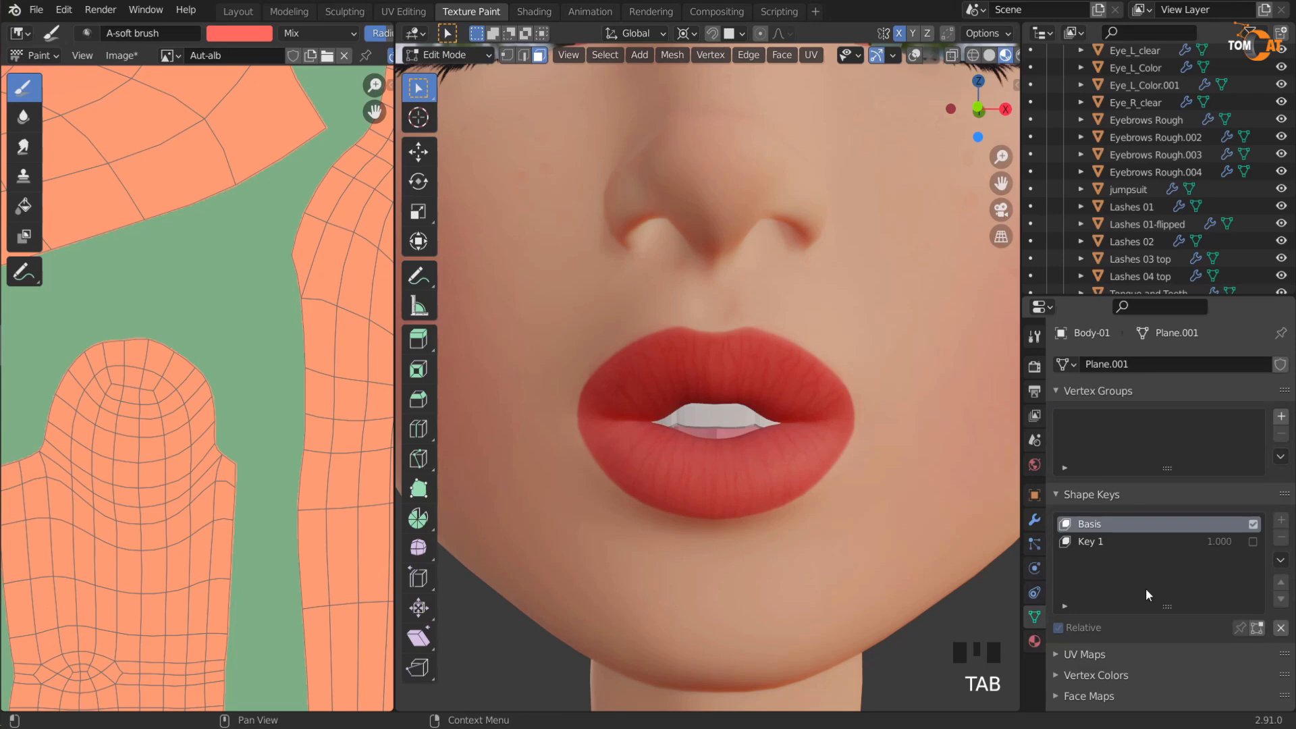
{"action": "left_click", "coordinate": [1252, 541]}
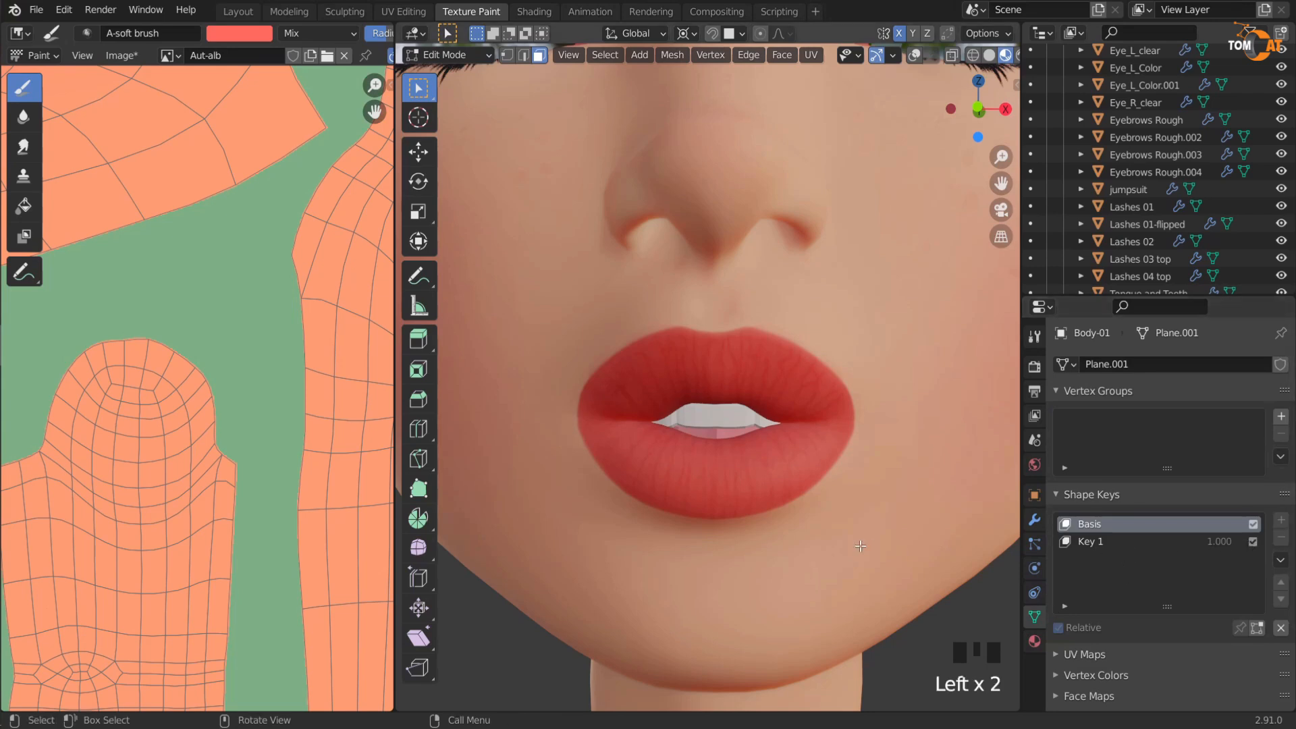
{"action": "key", "text": "Tab"}
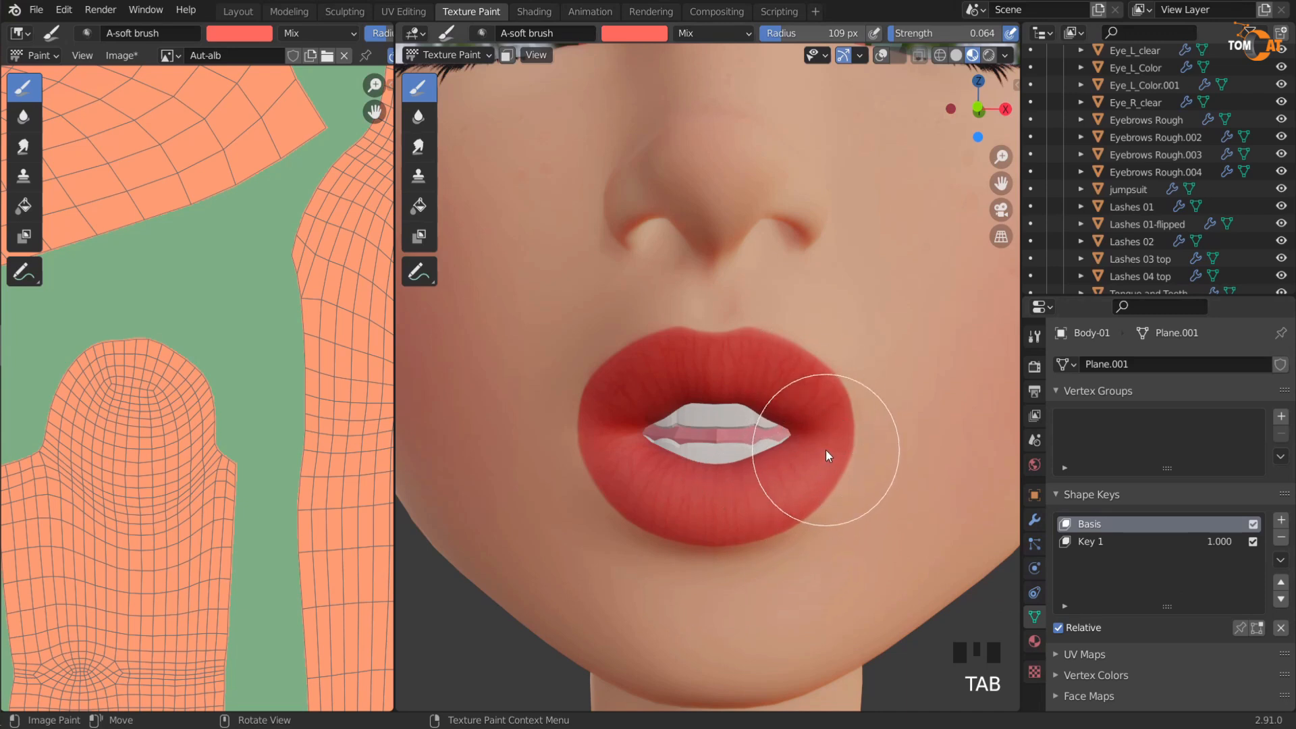
Step: Undo the first lower-lip stroke and lightly repaint the lower lip and both mouth corners with coral red
{"action": "left_click", "coordinate": [653, 500]}
{"action": "key", "text": "ctrl+z"}
{"action": "left_click", "coordinate": [656, 513]}
{"action": "left_click", "coordinate": [848, 492]}
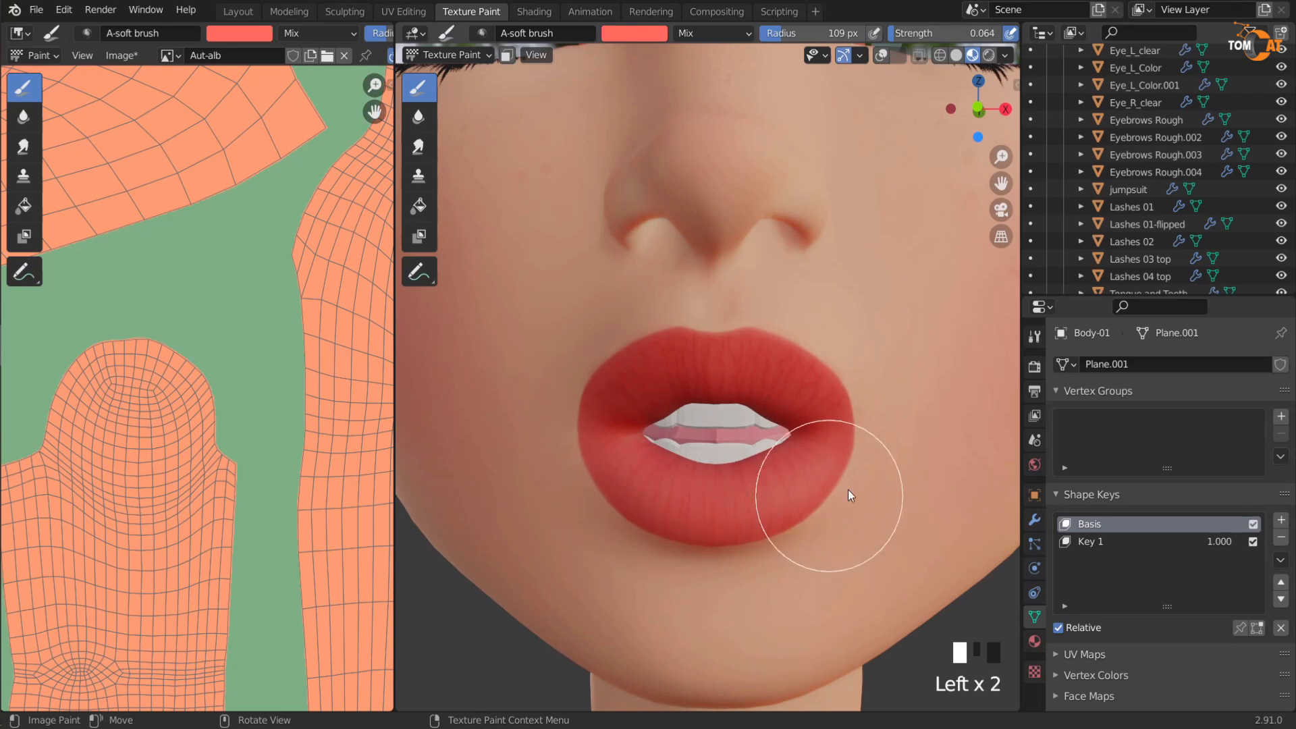
{"action": "left_click", "coordinate": [844, 454]}
{"action": "left_click", "coordinate": [579, 414]}
{"action": "left_click", "coordinate": [579, 415]}
Step: Blend more soft coral red into one corner of the upper lip and along the bottom of the lower lip
{"action": "left_click", "coordinate": [598, 402]}
{"action": "middle_click_drag", "start_coordinate": [598, 403], "coordinate": [678, 498]}
{"action": "left_click", "coordinate": [589, 392]}
{"action": "middle_click_drag", "start_coordinate": [590, 394], "coordinate": [591, 499]}
{"action": "left_click", "coordinate": [589, 392]}
{"action": "left_click", "coordinate": [732, 540]}
Step: Check the tinted lips from several distances and add another soft coral stroke across the upper lip
{"action": "middle_click_drag", "start_coordinate": [732, 540], "coordinate": [769, 418]}
{"action": "scroll", "coordinate": [772, 411], "scroll_direction": "down", "scroll_amount": 4}
{"action": "key", "text": "shift+alt+z"}
{"action": "key", "text": "shift+alt+z"}
{"action": "mouse_move", "coordinate": [621, 452]}
{"action": "middle_mouse_down"}
{"action": "mouse_move", "coordinate": [538, 471]}
{"action": "mouse_move", "coordinate": [587, 511]}
{"action": "mouse_move", "coordinate": [641, 465]}
{"action": "middle_mouse_up"}
{"action": "scroll", "coordinate": [589, 513], "scroll_direction": "up", "scroll_amount": 2}
{"action": "scroll", "coordinate": [589, 514], "scroll_direction": "down", "scroll_amount": 3}
{"action": "scroll", "coordinate": [587, 520], "scroll_direction": "up", "scroll_amount": 5}
{"action": "middle_click_drag", "start_coordinate": [749, 496], "coordinate": [708, 493]}
{"action": "left_click", "coordinate": [612, 405]}
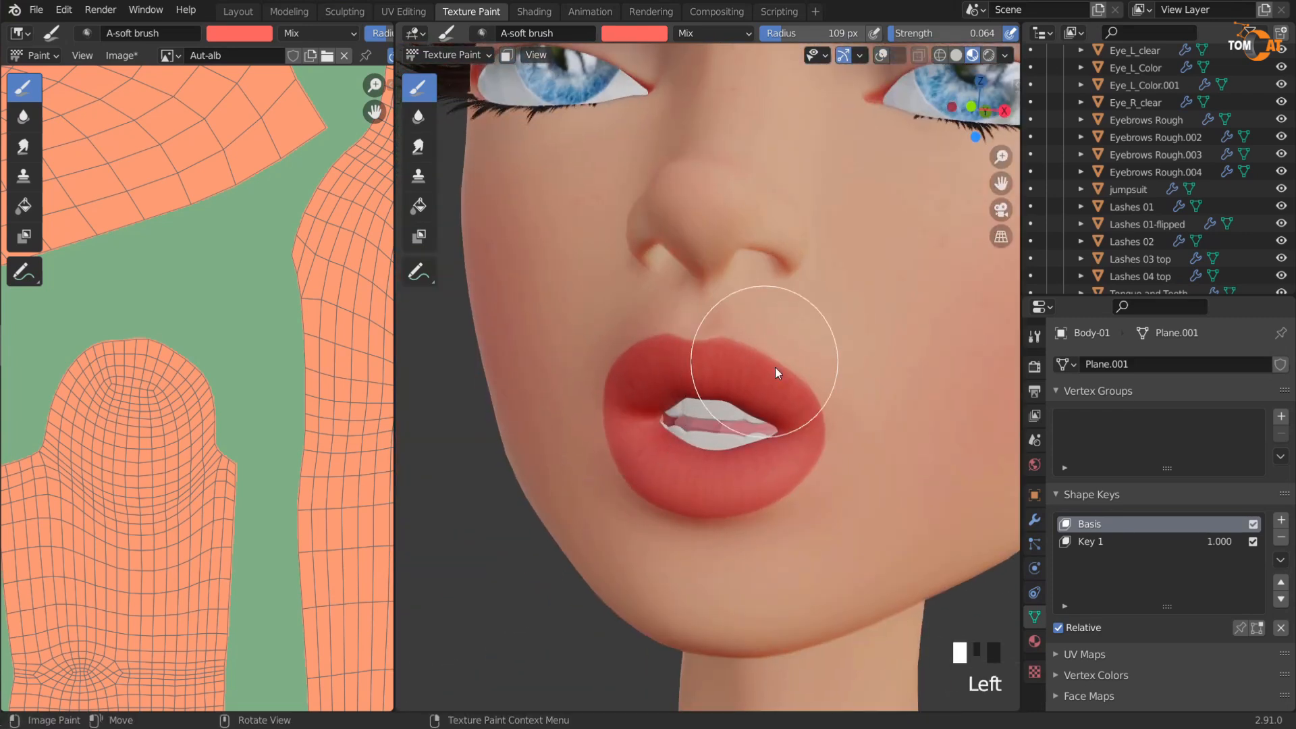
Step: Sample the peach skin tone from the cheek and brush it lightly over the lips and their outer edges
{"action": "key", "text": "s"}
{"action": "left_click", "coordinate": [891, 320]}
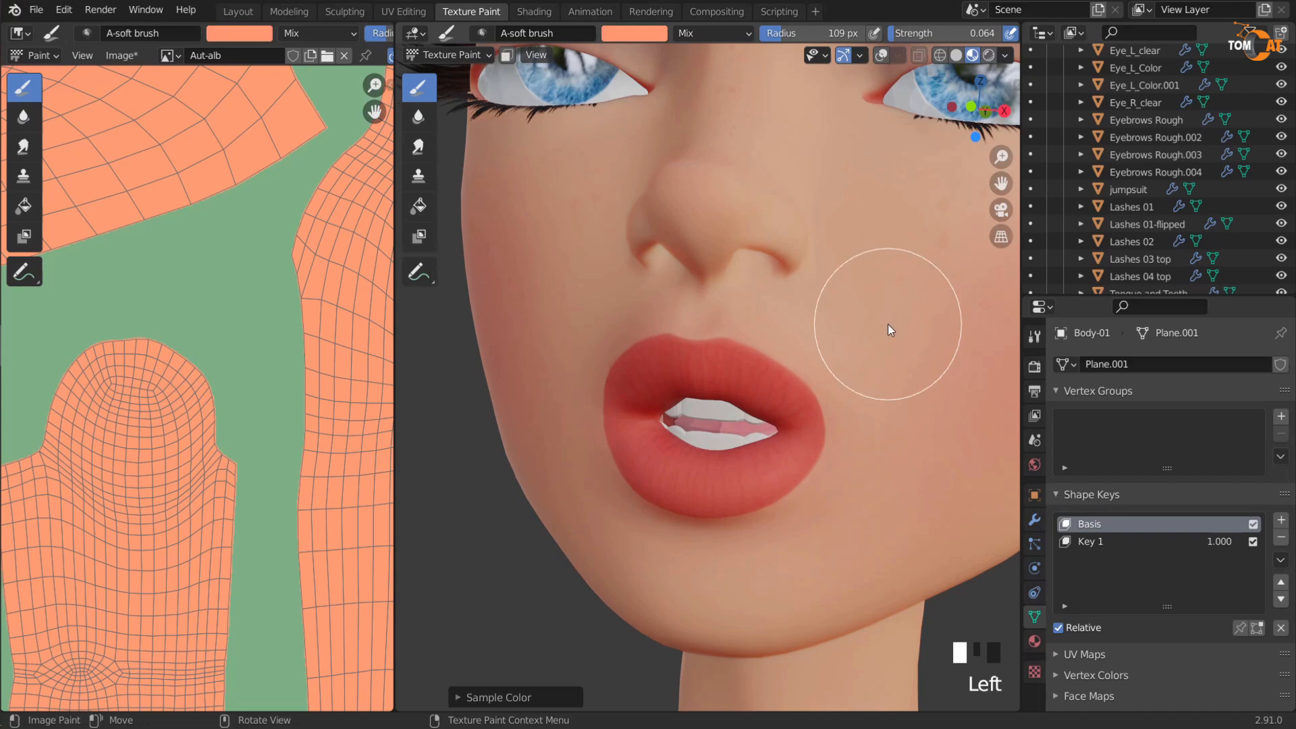
{"action": "middle_click_drag", "start_coordinate": [714, 520], "coordinate": [752, 560]}
{"action": "scroll", "coordinate": [753, 561], "scroll_direction": "up", "scroll_amount": 2}
{"action": "left_click", "coordinate": [852, 496]}
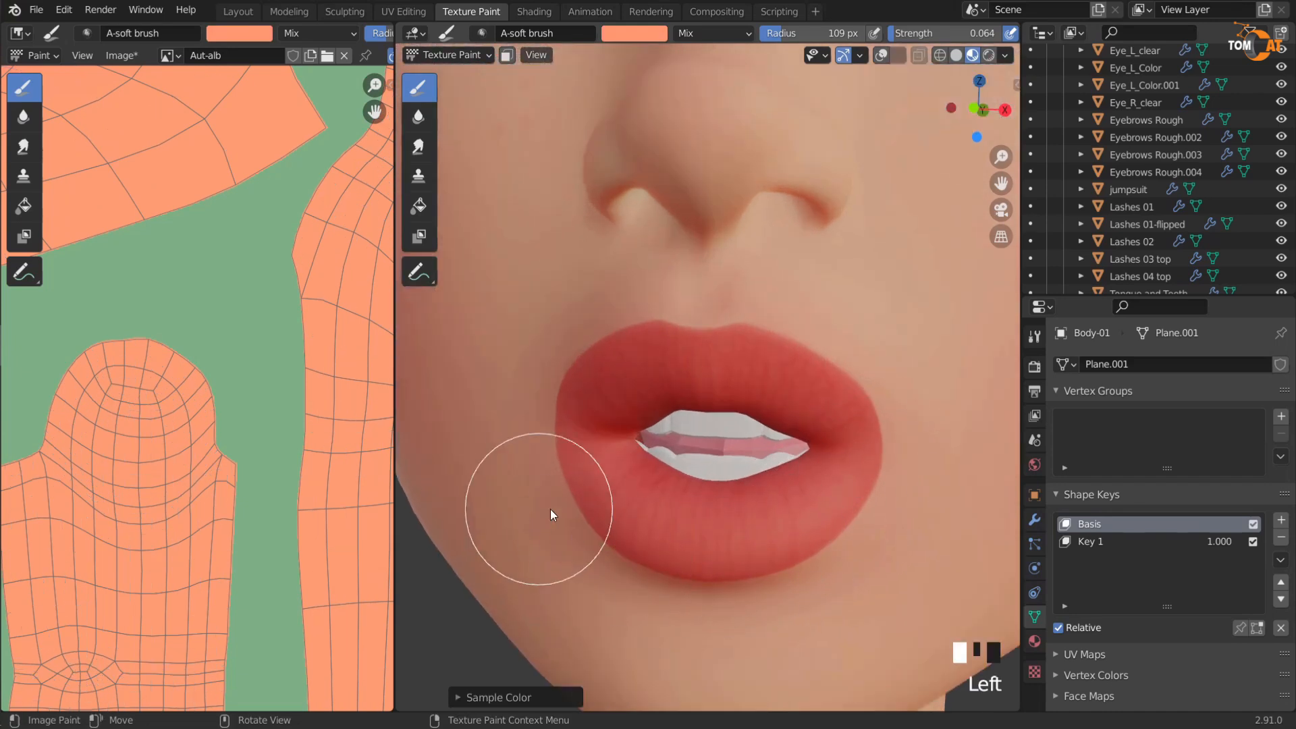
{"action": "left_click_drag", "start_coordinate": [650, 362], "coordinate": [709, 355]}
{"action": "middle_click_drag", "start_coordinate": [858, 554], "coordinate": [630, 405]}
{"action": "left_click", "coordinate": [893, 463]}
{"action": "middle_click_drag", "start_coordinate": [893, 463], "coordinate": [746, 601]}
{"action": "scroll", "coordinate": [741, 622], "scroll_direction": "down", "scroll_amount": 2}
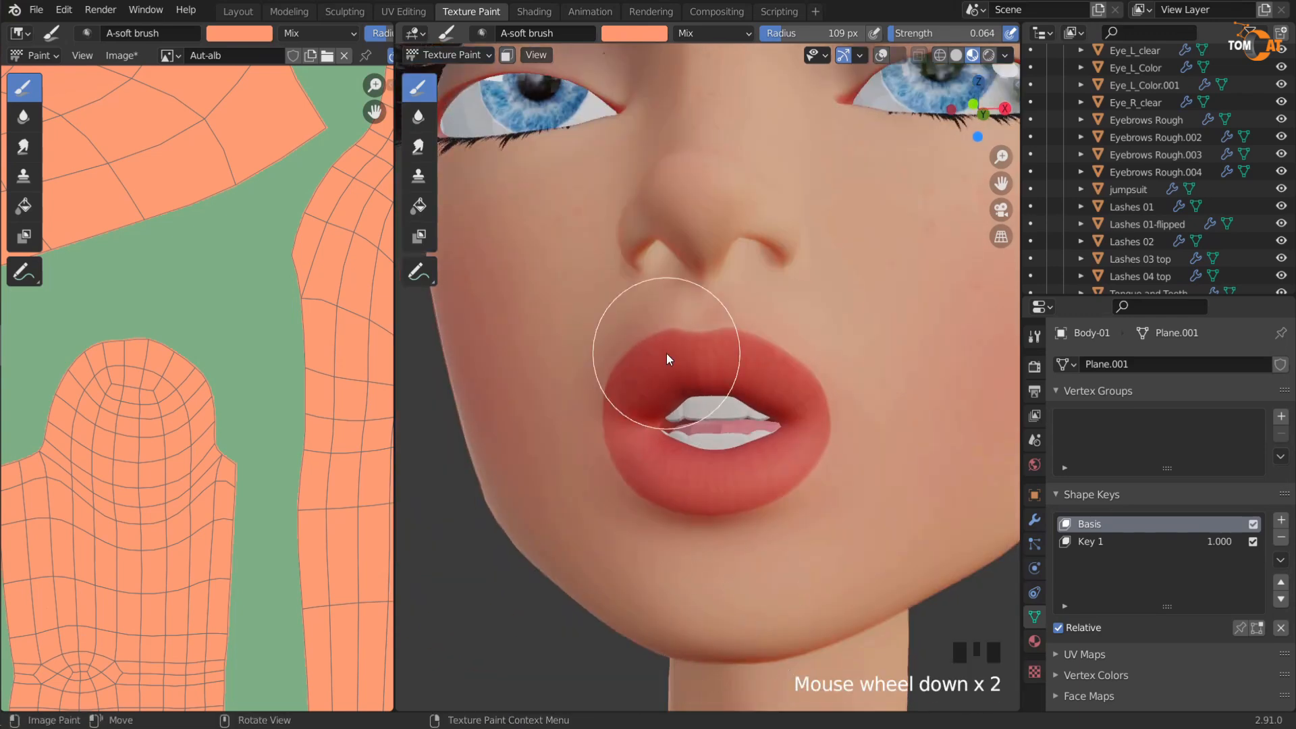
Step: Reduce the brush radius to 49 px and soften the upper lip's edge with the peach tone
{"action": "scroll", "coordinate": [860, 535], "scroll_direction": "down", "scroll_amount": 2}
{"action": "middle_click_drag", "start_coordinate": [859, 535], "coordinate": [903, 565]}
{"action": "middle_click_drag", "start_coordinate": [774, 609], "coordinate": [758, 565]}
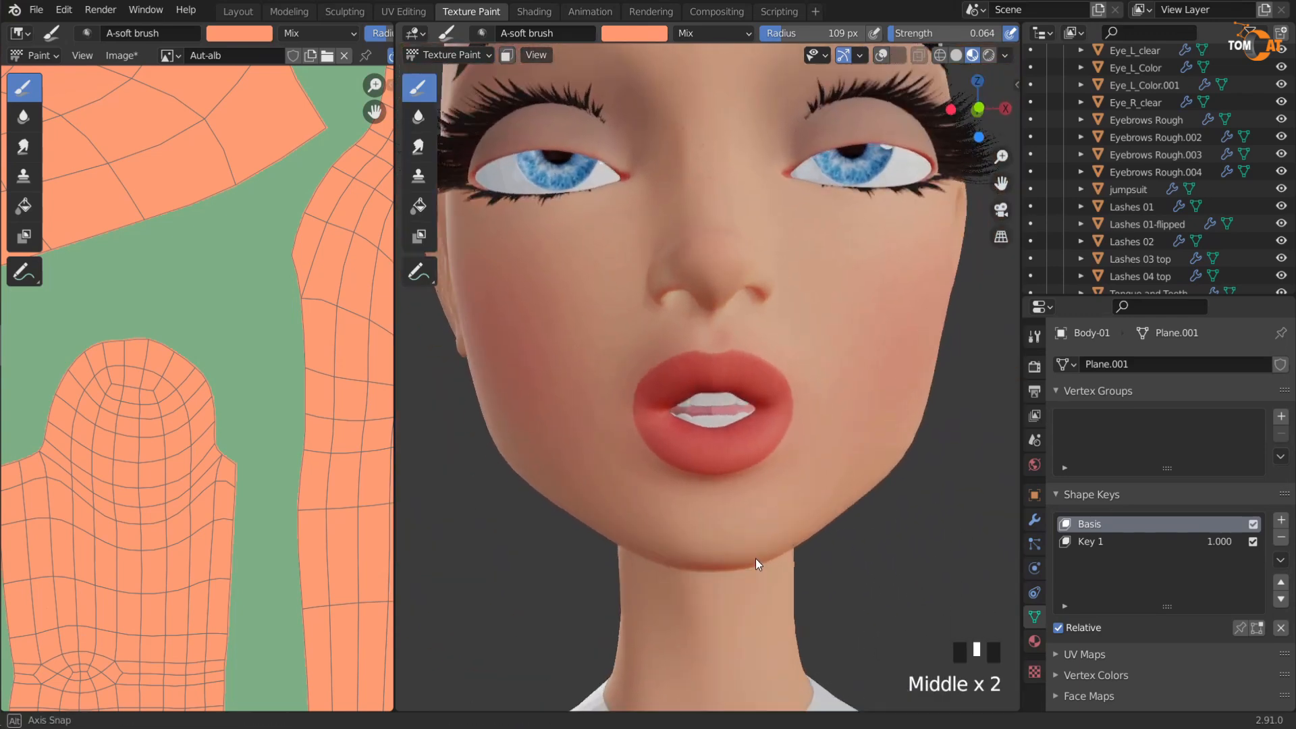
{"action": "scroll", "coordinate": [729, 587], "scroll_direction": "up", "scroll_amount": 3}
{"action": "key", "text": "f"}
{"action": "left_click", "coordinate": [819, 432]}
{"action": "mouse_move", "coordinate": [819, 432]}
{"action": "middle_mouse_down"}
{"action": "mouse_move", "coordinate": [766, 418]}
{"action": "mouse_move", "coordinate": [594, 472]}
{"action": "mouse_move", "coordinate": [642, 365]}
{"action": "mouse_move", "coordinate": [853, 402]}
{"action": "middle_mouse_up"}
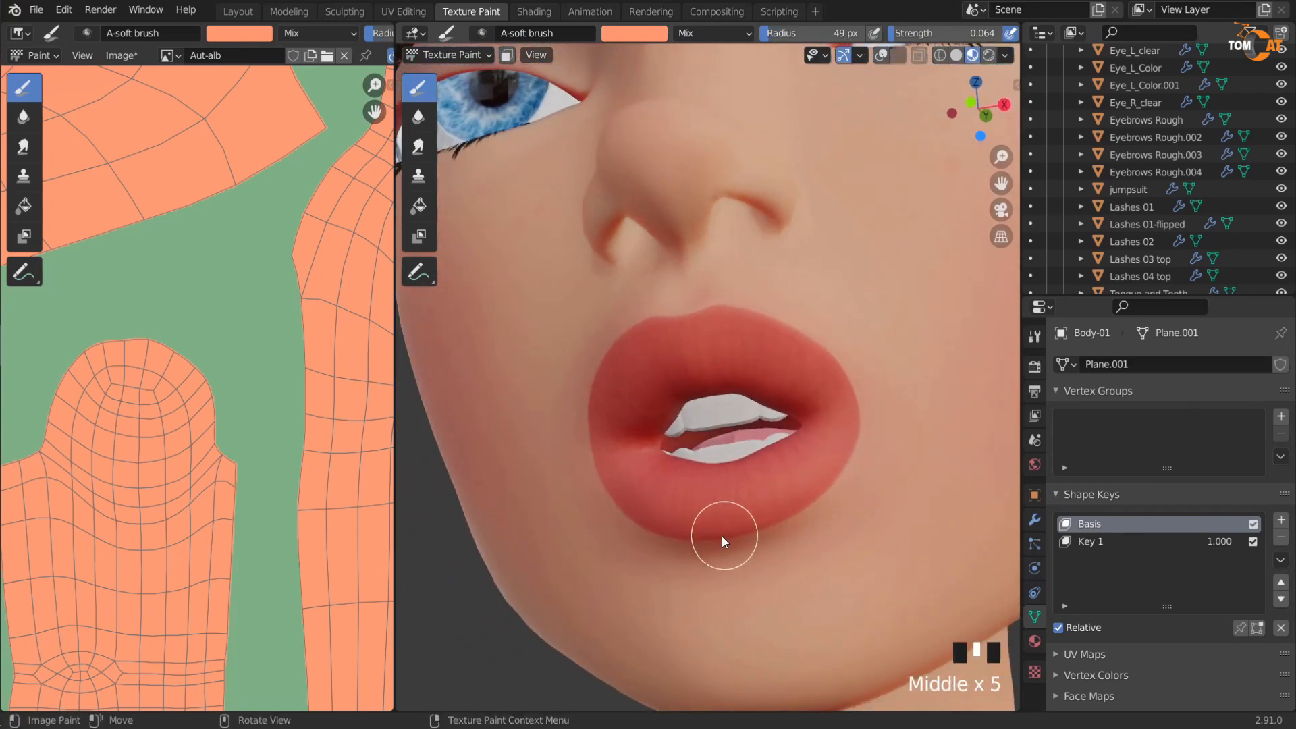
{"action": "middle_click_drag", "start_coordinate": [722, 536], "coordinate": [618, 586]}
{"action": "scroll", "coordinate": [702, 354], "scroll_direction": "up", "scroll_amount": 1}
{"action": "left_click_drag", "start_coordinate": [666, 305], "coordinate": [675, 307]}
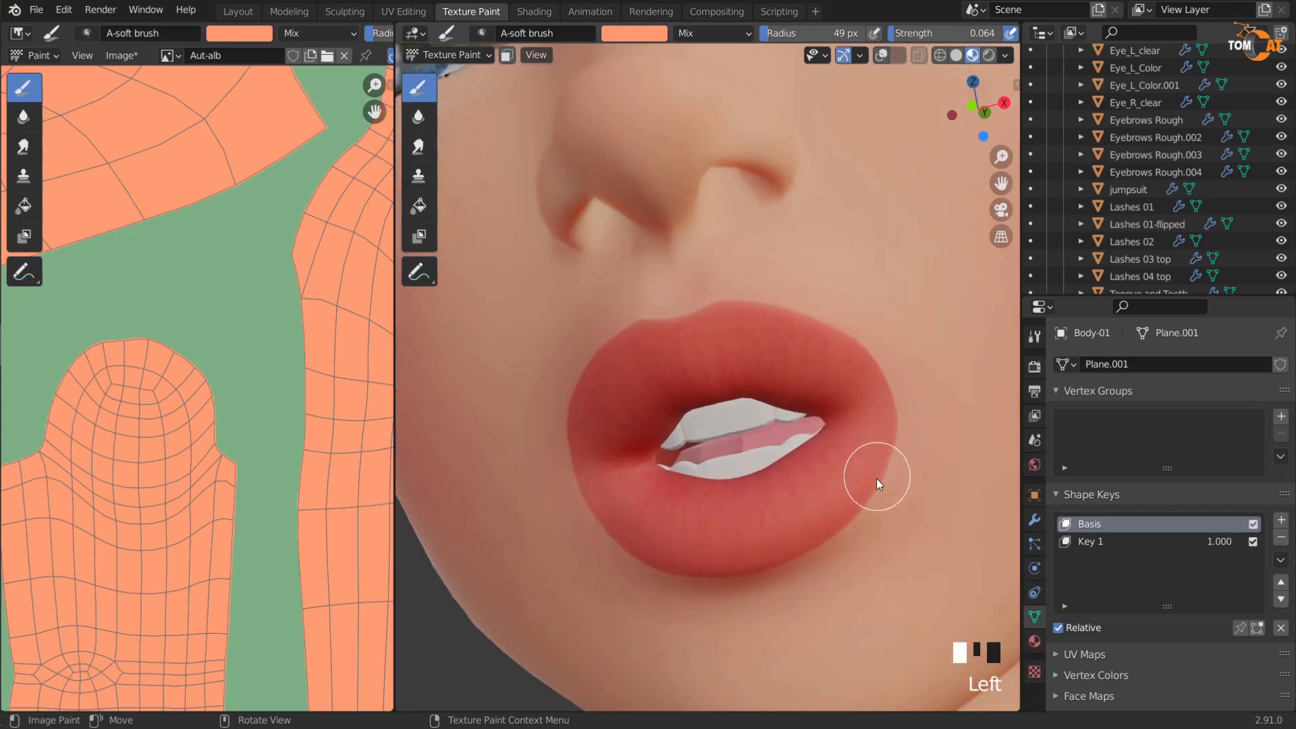
Step: Blend the peach tone along the side edge of the lips from several angles, undoing and repainting the last stroke
{"action": "middle_click_drag", "start_coordinate": [680, 476], "coordinate": [915, 392]}
{"action": "left_click_drag", "start_coordinate": [905, 428], "coordinate": [905, 384]}
{"action": "middle_click_drag", "start_coordinate": [905, 385], "coordinate": [868, 547]}
{"action": "mouse_move", "coordinate": [897, 422]}
{"action": "left_mouse_down"}
{"action": "mouse_move", "coordinate": [913, 398]}
{"action": "mouse_move", "coordinate": [905, 387]}
{"action": "left_mouse_up"}
{"action": "mouse_move", "coordinate": [848, 464]}
{"action": "middle_mouse_down"}
{"action": "mouse_move", "coordinate": [745, 511]}
{"action": "mouse_move", "coordinate": [899, 428]}
{"action": "middle_mouse_up"}
{"action": "mouse_move", "coordinate": [900, 428]}
{"action": "left_mouse_down"}
{"action": "mouse_move", "coordinate": [865, 398]}
{"action": "mouse_move", "coordinate": [892, 330]}
{"action": "left_mouse_up"}
{"action": "mouse_move", "coordinate": [892, 329]}
{"action": "middle_mouse_down"}
{"action": "mouse_move", "coordinate": [872, 450]}
{"action": "mouse_move", "coordinate": [617, 483]}
{"action": "mouse_move", "coordinate": [693, 465]}
{"action": "mouse_move", "coordinate": [798, 486]}
{"action": "mouse_move", "coordinate": [796, 543]}
{"action": "mouse_move", "coordinate": [781, 497]}
{"action": "mouse_move", "coordinate": [810, 473]}
{"action": "middle_mouse_up"}
{"action": "key", "text": "ctrl+z"}
{"action": "left_click_drag", "start_coordinate": [873, 433], "coordinate": [860, 462]}
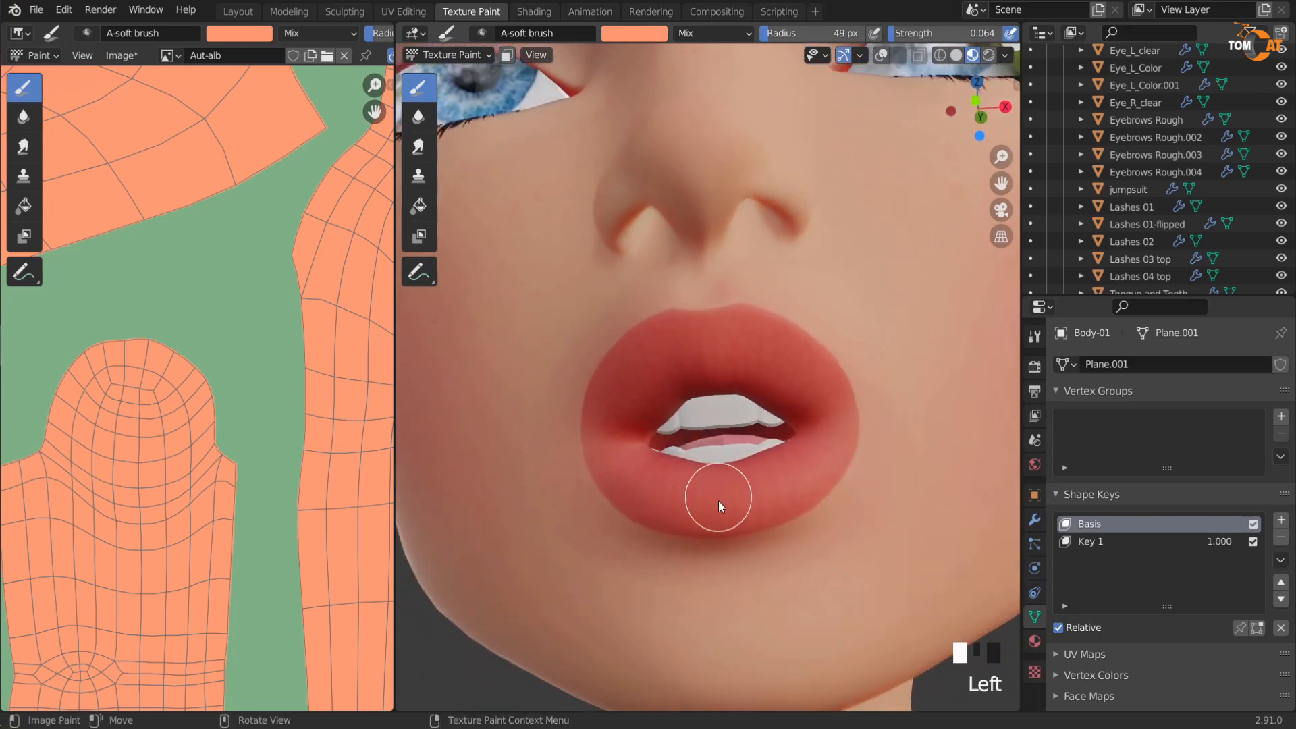
Step: Refine the upper lip's outer contour and corner up close with soft peach strokes
{"action": "scroll", "coordinate": [872, 416], "scroll_direction": "up", "scroll_amount": 3}
{"action": "middle_click_drag", "start_coordinate": [872, 416], "coordinate": [650, 375]}
{"action": "scroll", "coordinate": [625, 419], "scroll_direction": "up", "scroll_amount": 1}
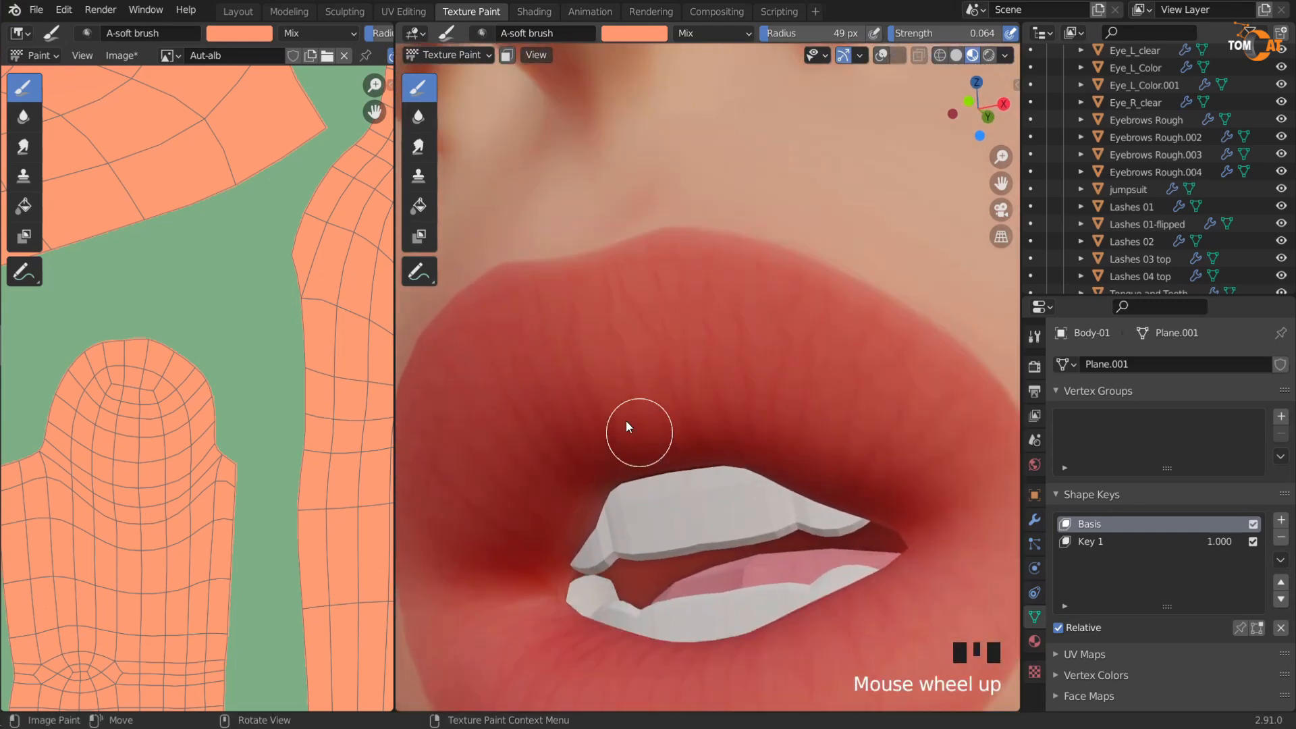
{"action": "middle_click_drag", "start_coordinate": [625, 420], "coordinate": [746, 424]}
{"action": "scroll", "coordinate": [747, 448], "scroll_direction": "up", "scroll_amount": 2}
{"action": "scroll", "coordinate": [811, 403], "scroll_direction": "down", "scroll_amount": 1}
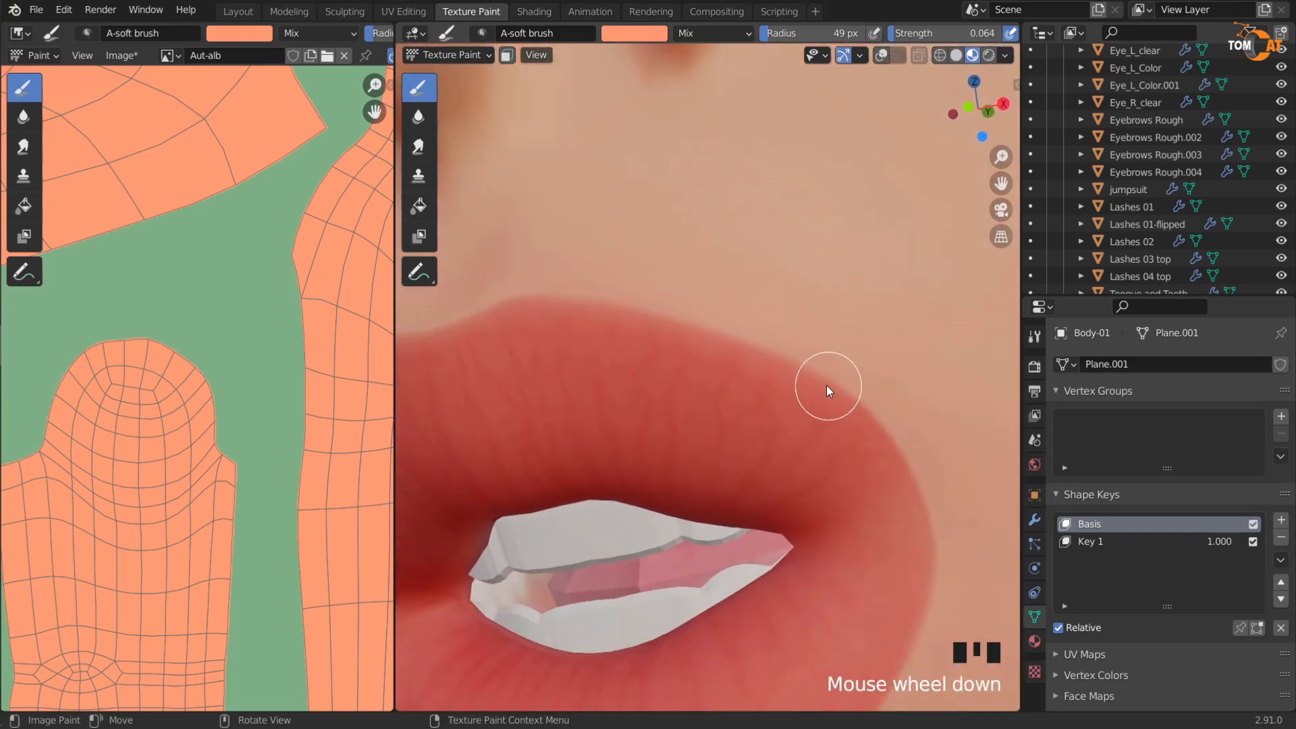
{"action": "scroll", "coordinate": [884, 386], "scroll_direction": "up", "scroll_amount": 1}
{"action": "left_click_drag", "start_coordinate": [952, 433], "coordinate": [933, 428]}
{"action": "mouse_move", "coordinate": [837, 373]}
{"action": "left_mouse_down"}
{"action": "mouse_move", "coordinate": [641, 310]}
{"action": "mouse_move", "coordinate": [531, 403]}
{"action": "left_mouse_up"}
{"action": "scroll", "coordinate": [666, 391], "scroll_direction": "down", "scroll_amount": 6}
{"action": "middle_click_drag", "start_coordinate": [642, 500], "coordinate": [589, 413]}
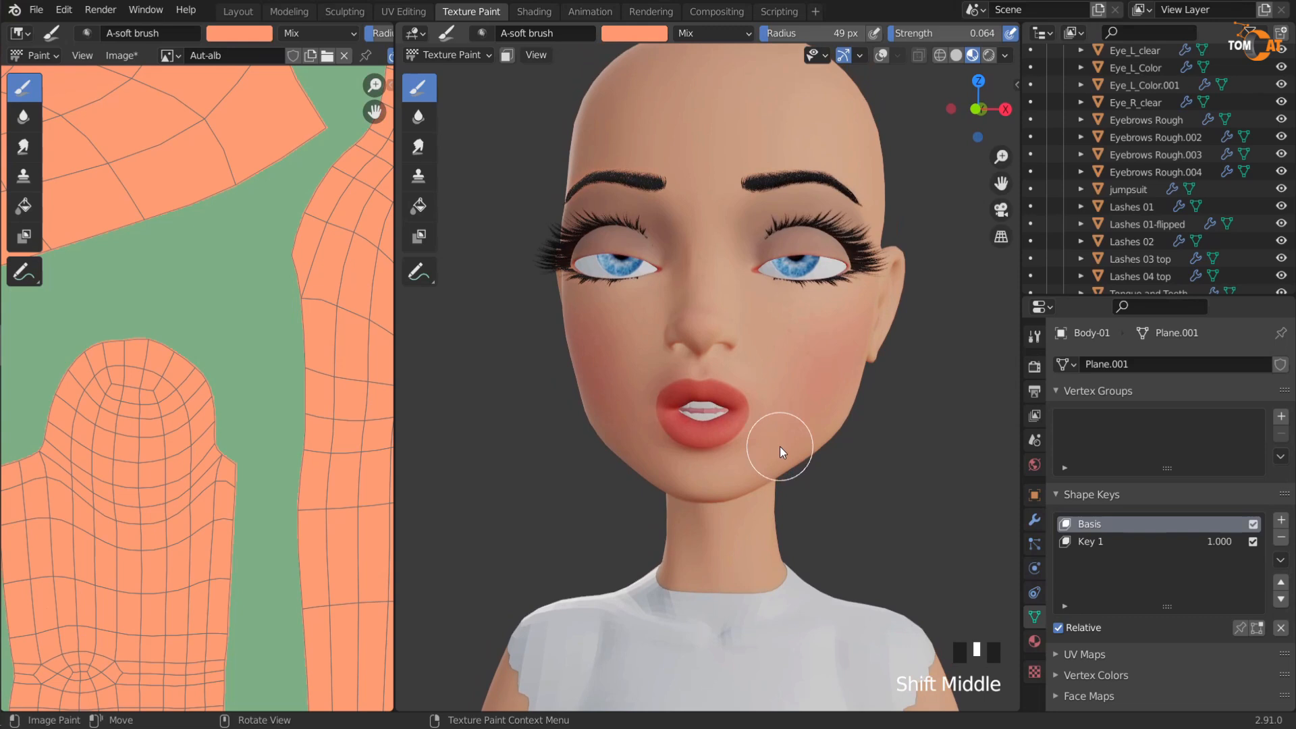
Step: Disable the body's Key 1 shape key and save the Aut-alb texture image
{"action": "left_click", "coordinate": [1252, 541]}
{"action": "middle_click_drag", "start_coordinate": [653, 474], "coordinate": [753, 305]}
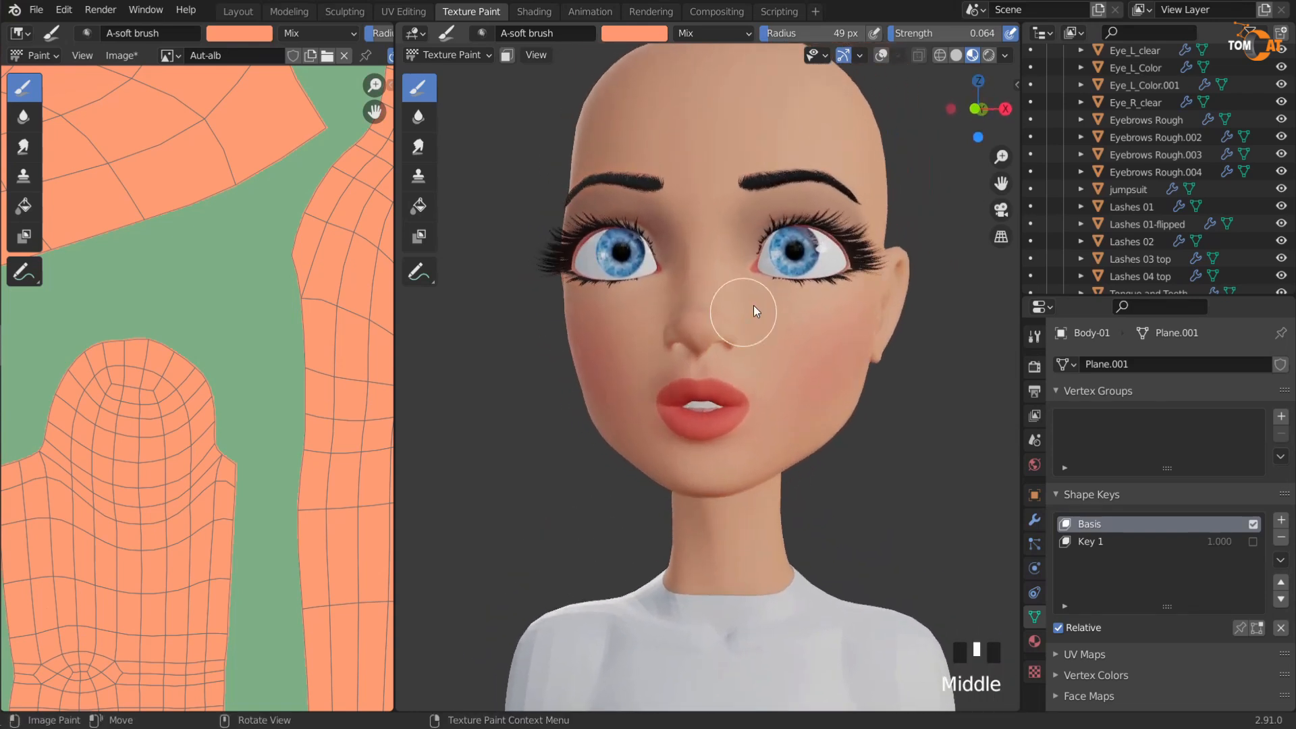
{"action": "left_click", "coordinate": [130, 59]}
{"action": "left_click", "coordinate": [136, 199]}
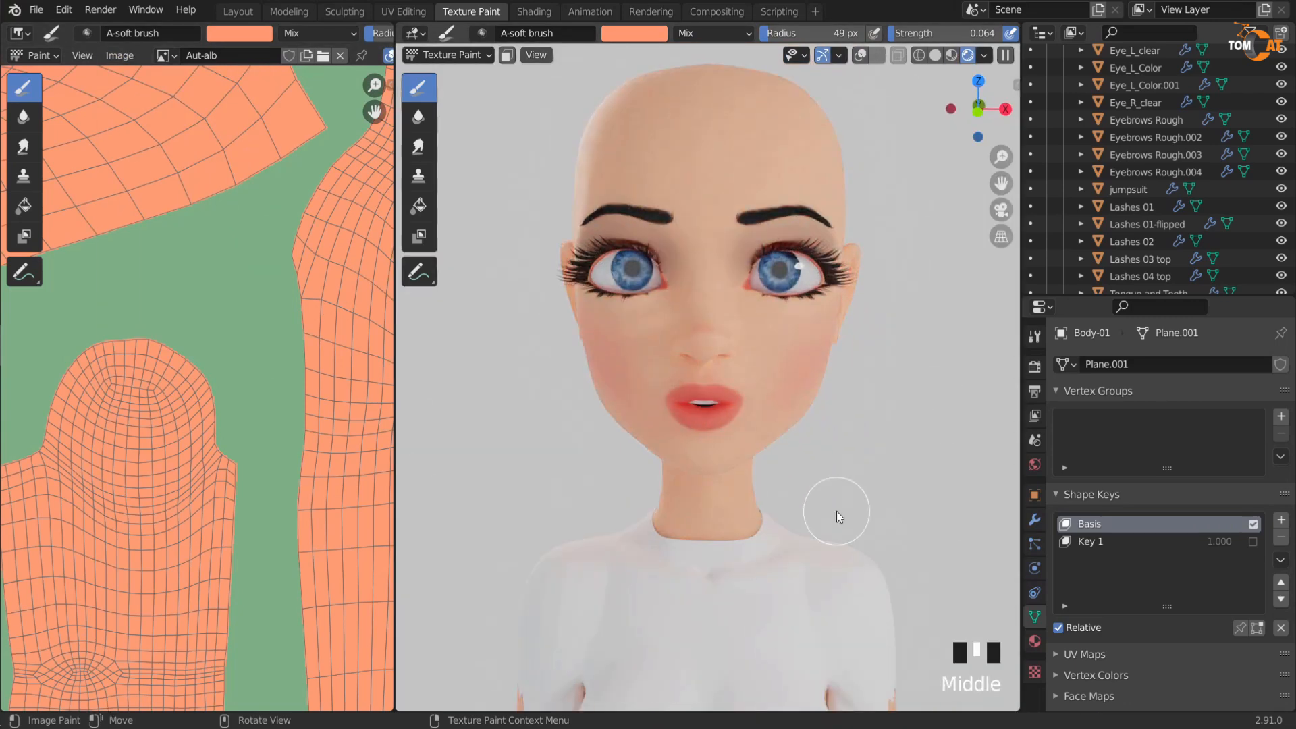
Step: Widen the 3D viewport and turn off Scene World lighting in the rendered preview of the head
{"action": "mouse_move", "coordinate": [836, 511]}
{"action": "middle_mouse_down"}
{"action": "mouse_move", "coordinate": [517, 436]}
{"action": "mouse_move", "coordinate": [853, 423]}
{"action": "middle_mouse_up"}
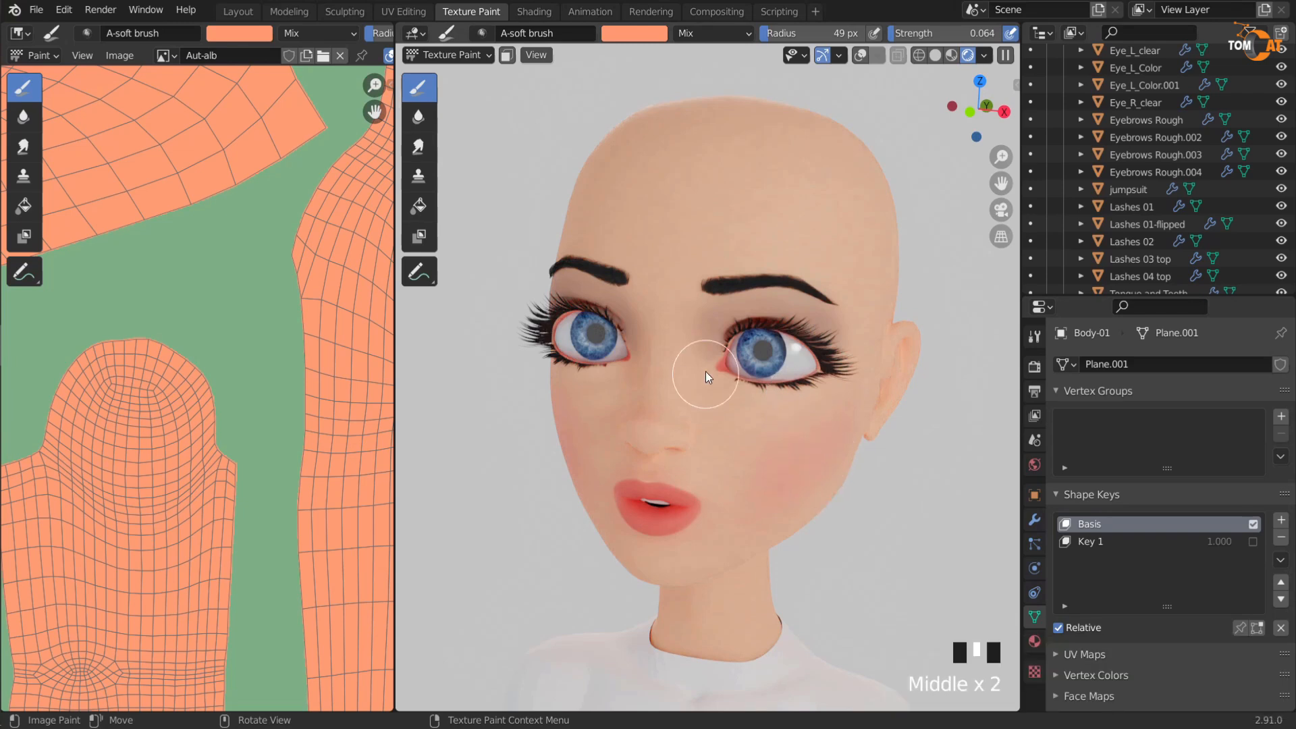
{"action": "left_click_drag", "start_coordinate": [394, 408], "coordinate": [165, 472]}
{"action": "mouse_move", "coordinate": [431, 495]}
{"action": "middle_mouse_down"}
{"action": "mouse_move", "coordinate": [601, 439]}
{"action": "mouse_move", "coordinate": [385, 396]}
{"action": "mouse_move", "coordinate": [342, 414]}
{"action": "mouse_move", "coordinate": [459, 359]}
{"action": "mouse_move", "coordinate": [722, 354]}
{"action": "mouse_move", "coordinate": [216, 469]}
{"action": "middle_mouse_up"}
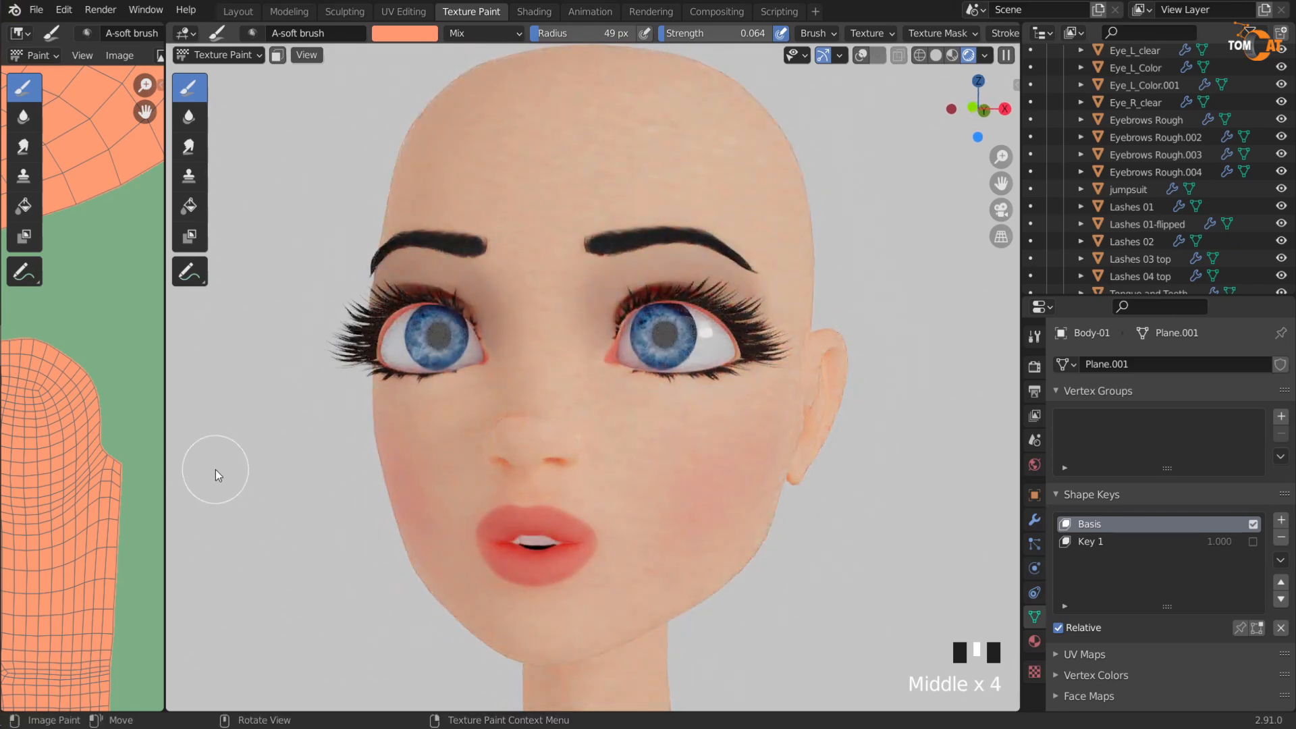
{"action": "left_click", "coordinate": [984, 57]}
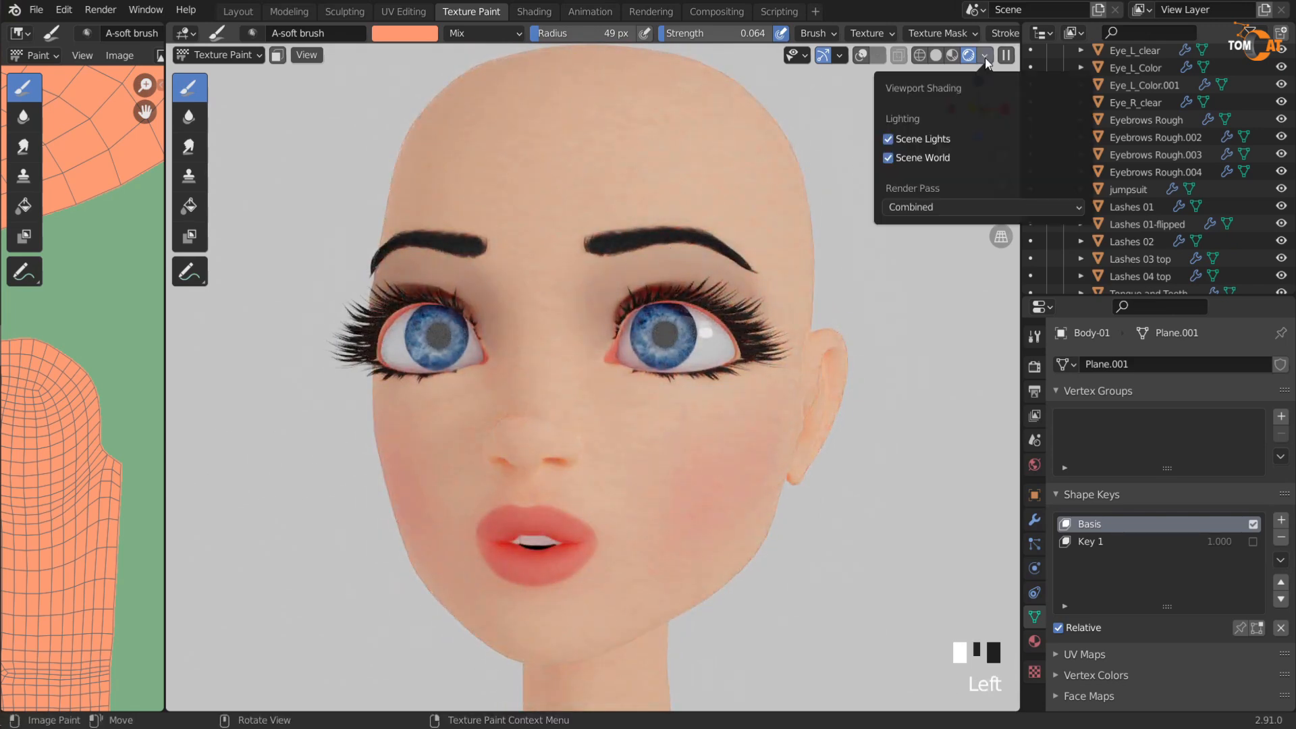
{"action": "left_click", "coordinate": [933, 156]}
{"action": "mouse_move", "coordinate": [915, 259]}
{"action": "middle_mouse_down"}
{"action": "mouse_move", "coordinate": [458, 370]}
{"action": "mouse_move", "coordinate": [896, 272]}
{"action": "middle_mouse_up"}
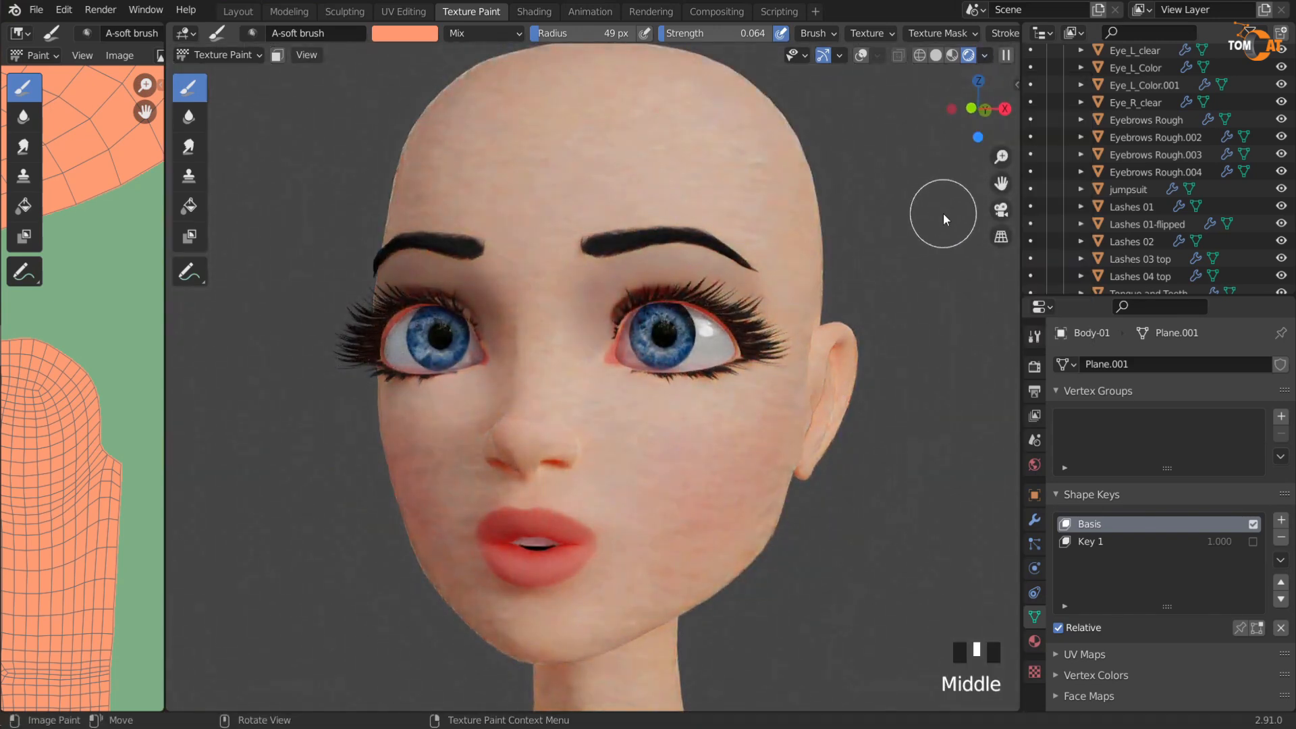